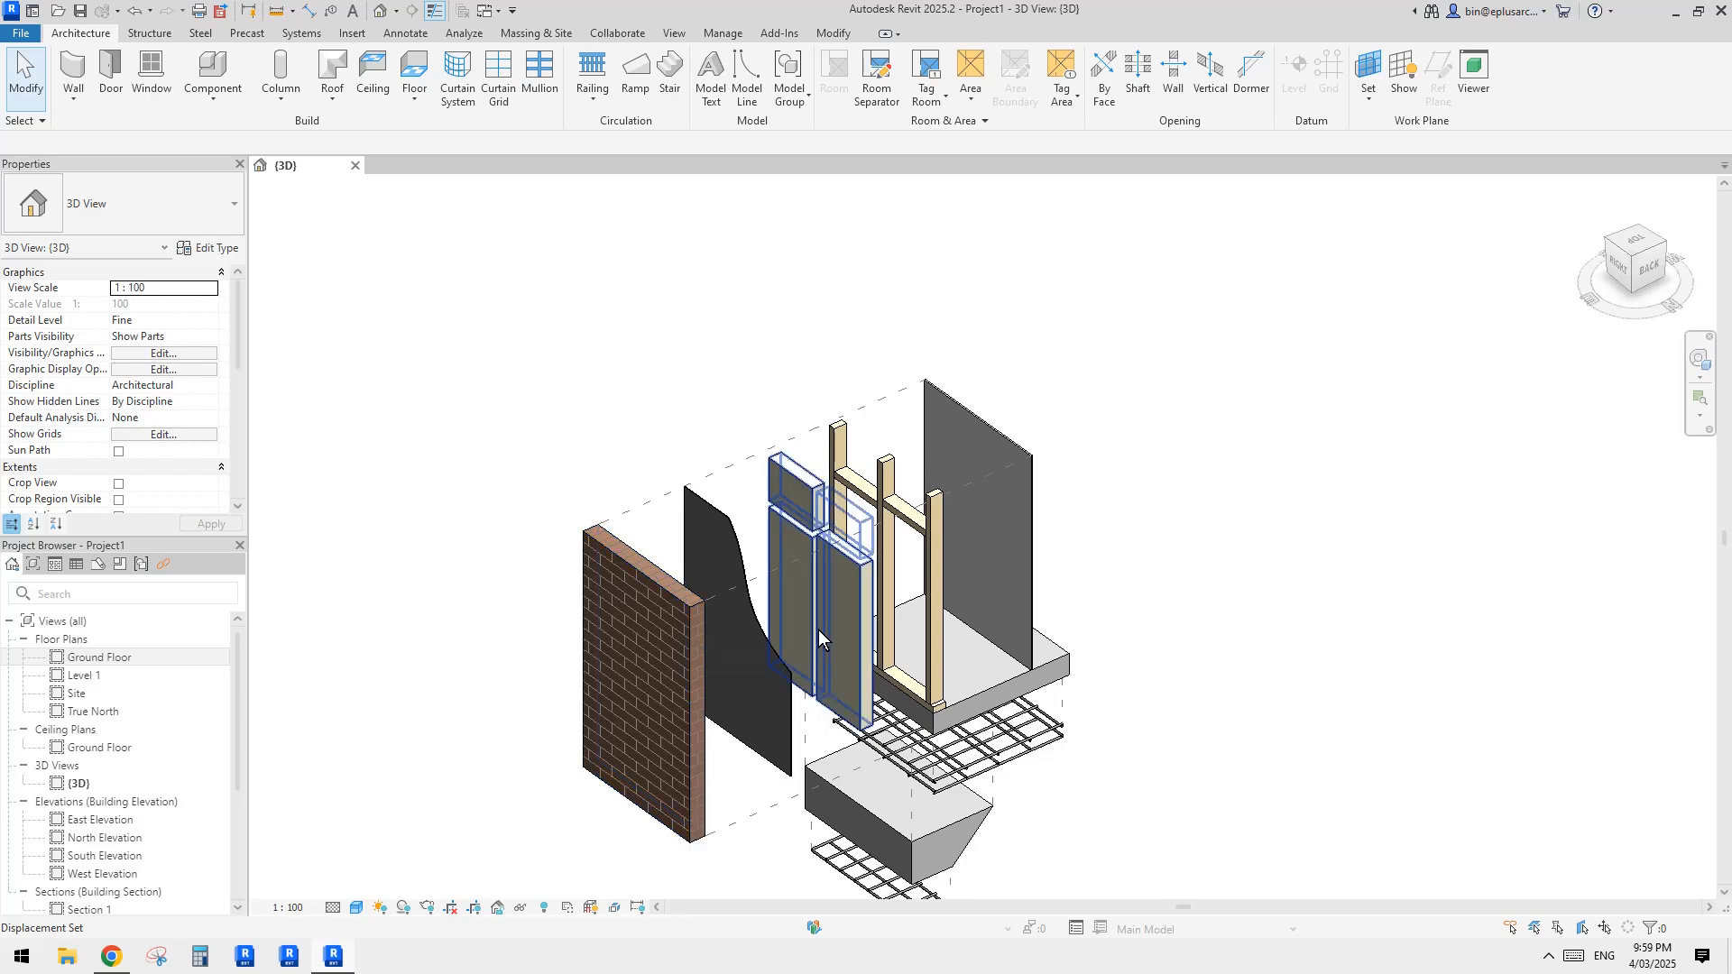
Step: Examine the finished exploded wall model, including its brick, membrane, insulation, studs, slab, footing and reinforcement
scroll(794, 613, "down", 1)
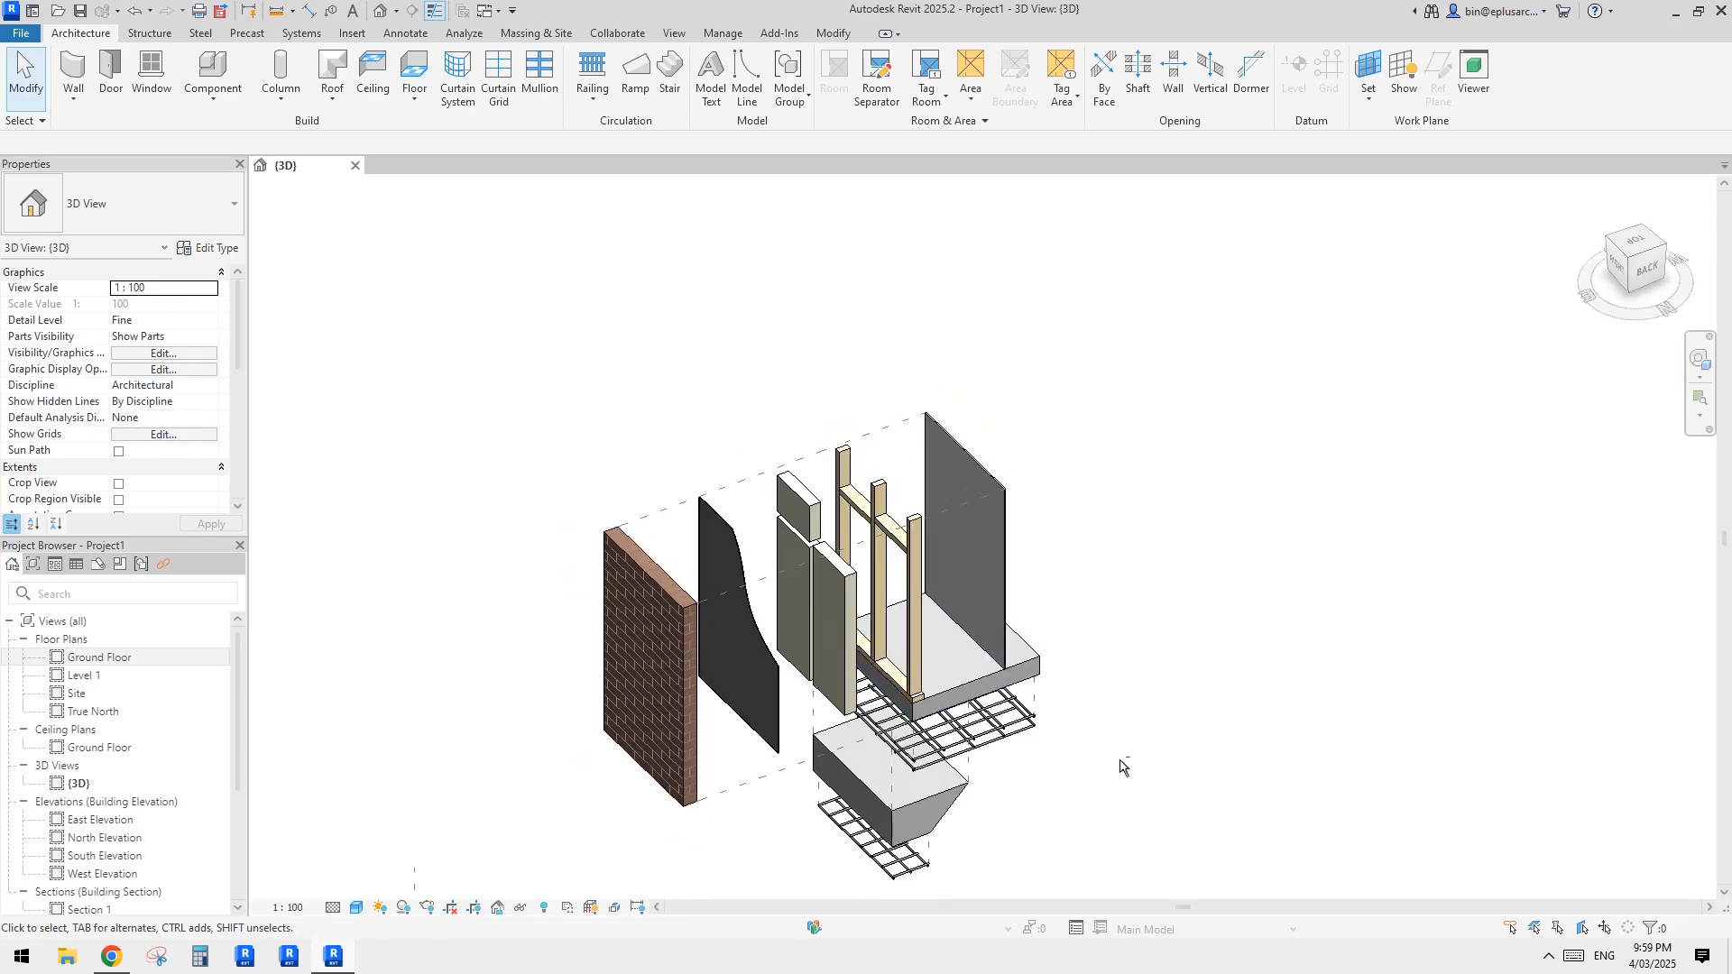
middle_click_drag(1122, 762, 1005, 629, "shift")
left_click(1004, 623)
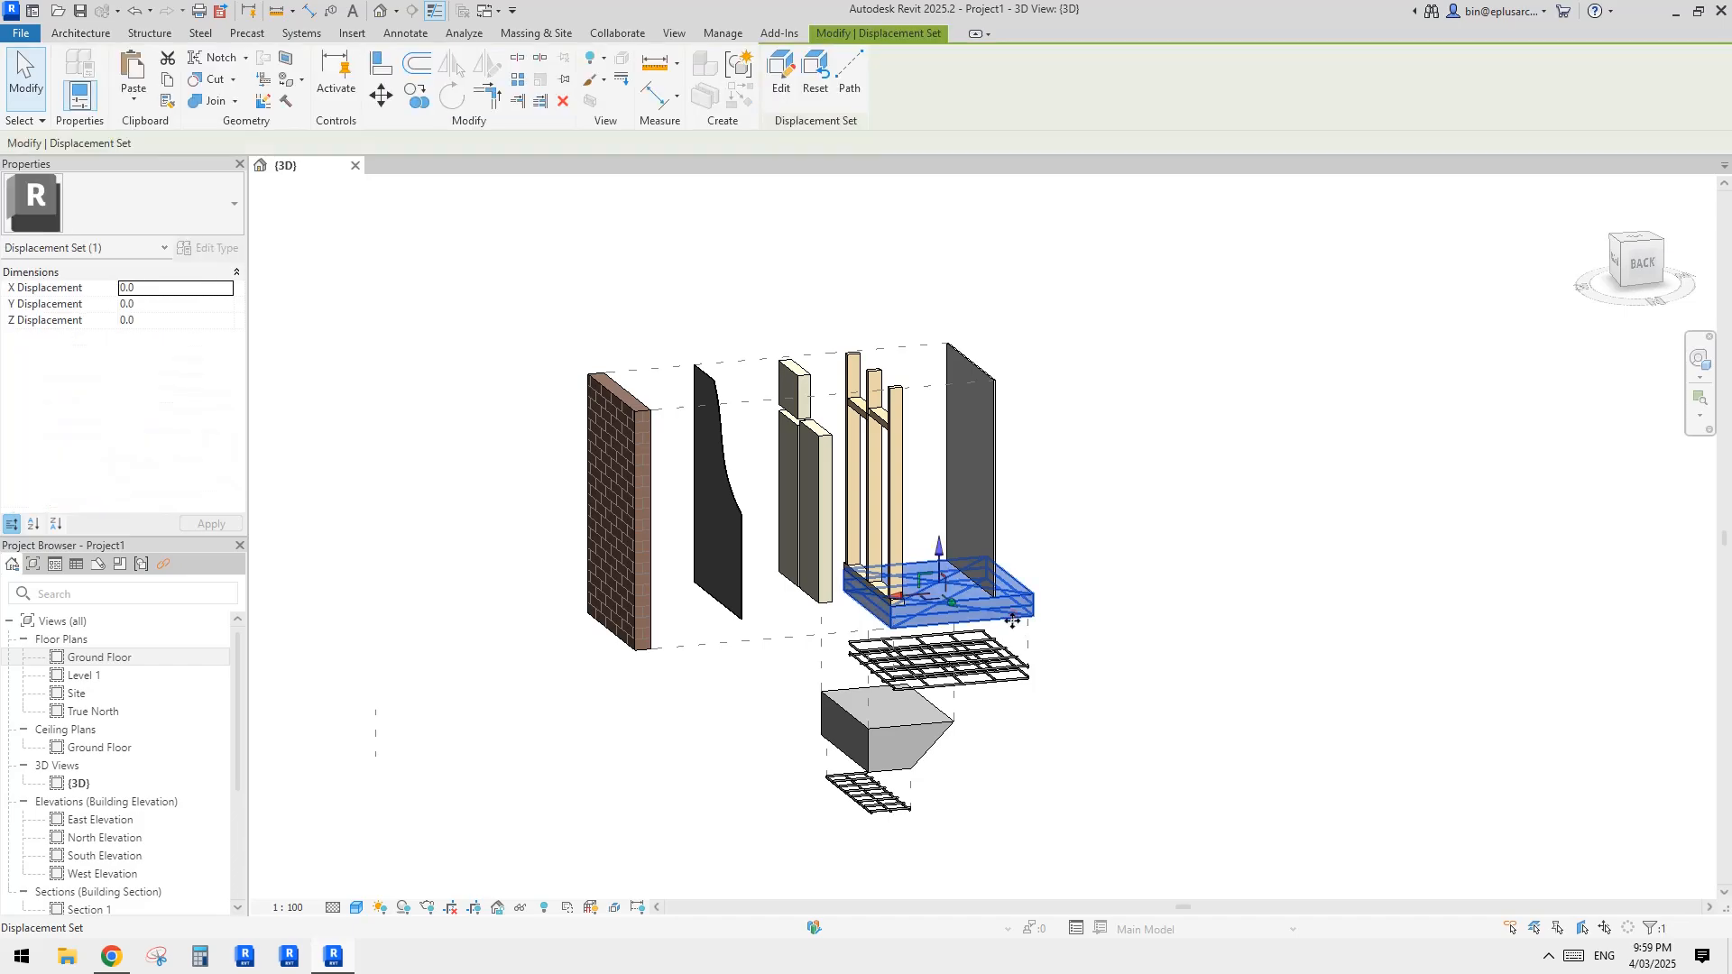
scroll(1006, 625, "up", 1)
key("Escape")
middle_click_drag(942, 704, 1007, 743)
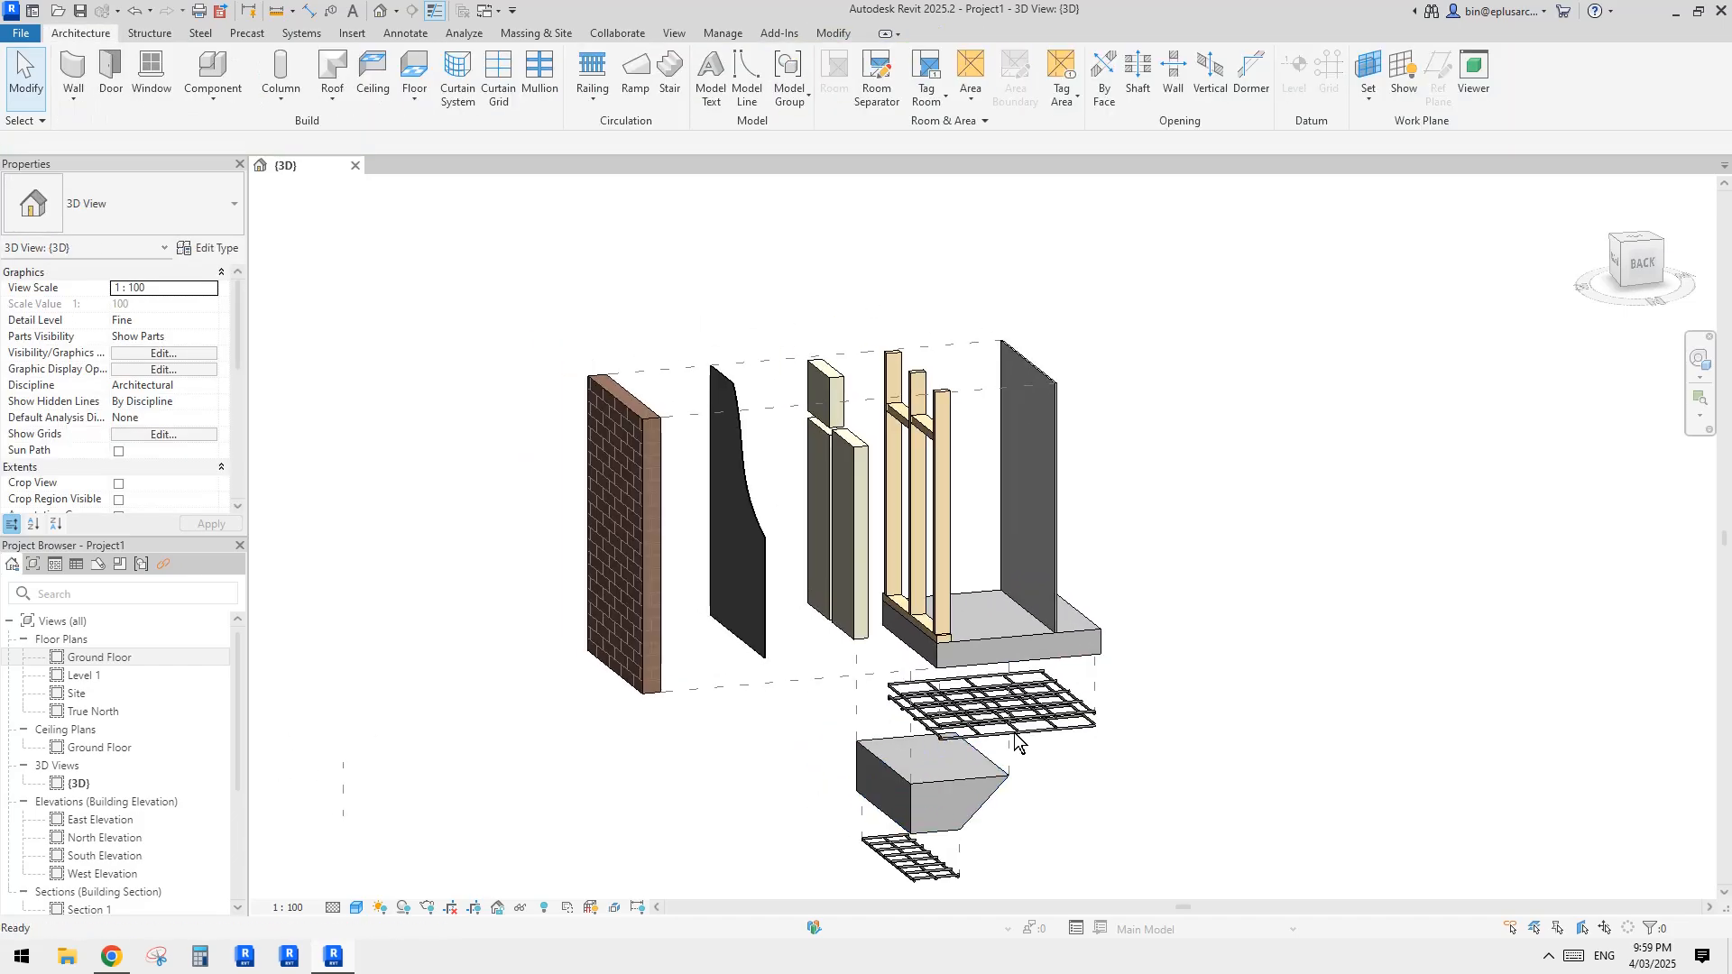
left_click(1046, 717)
middle_click_drag(917, 498, 831, 545)
key("Escape")
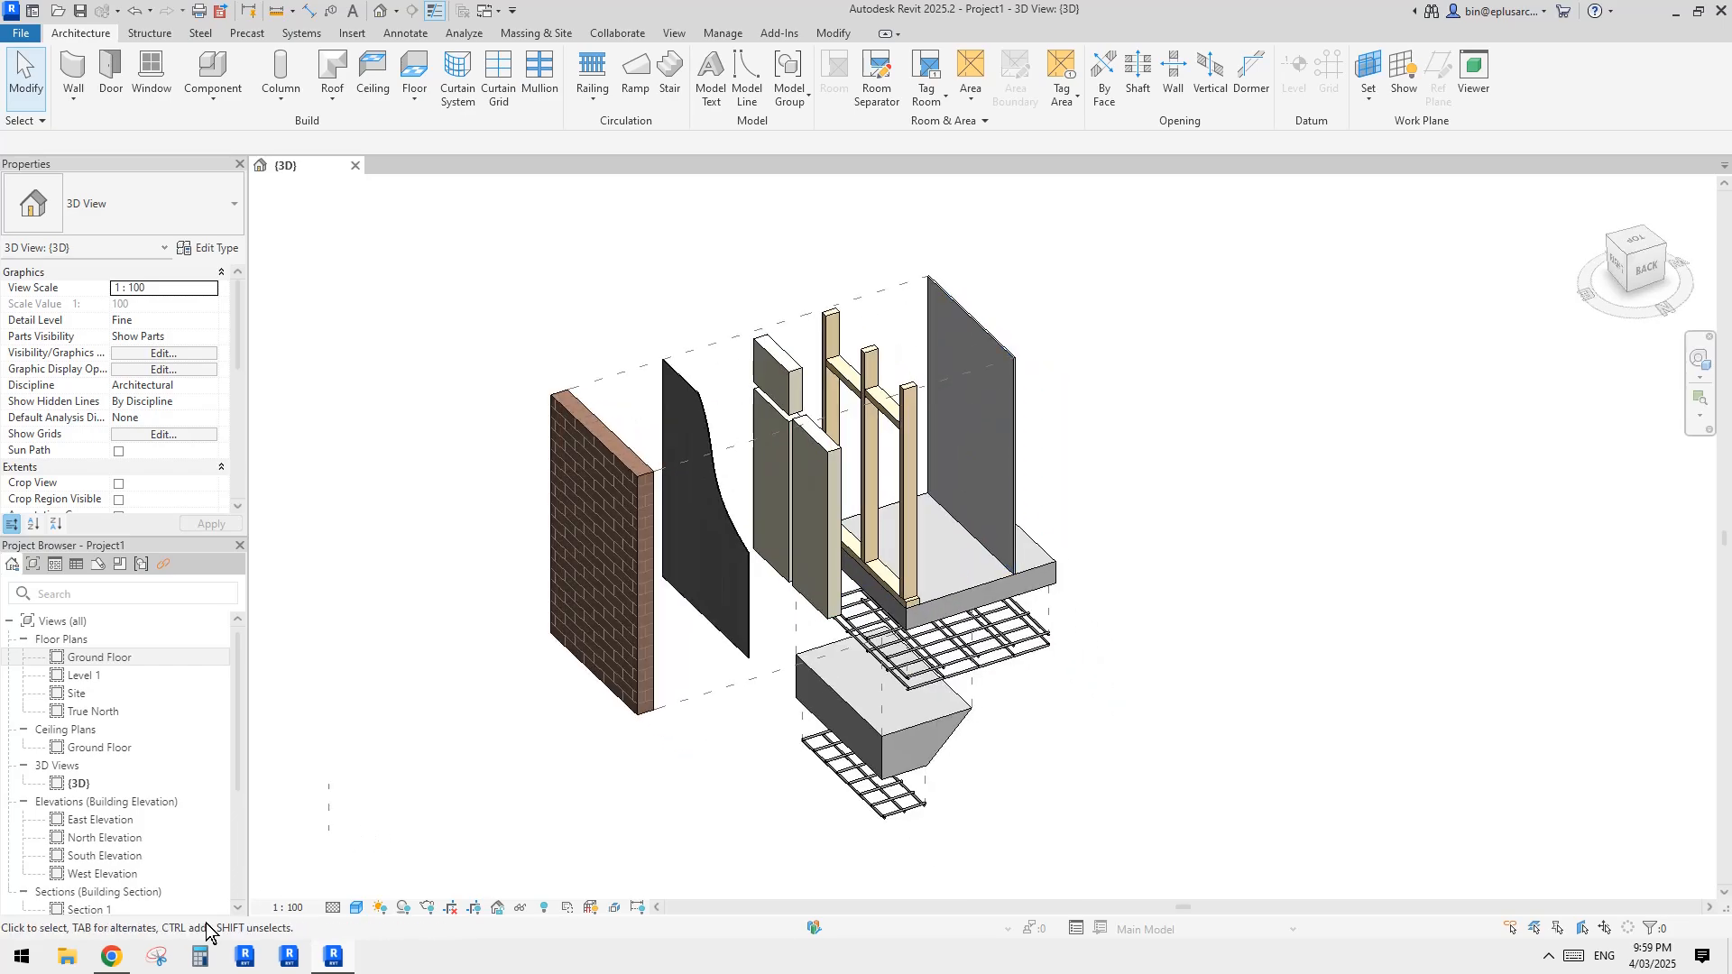
Step: Switch to Chrome to view the reference exploded diagram and compare it with the displaced model in Revit
left_click(127, 963)
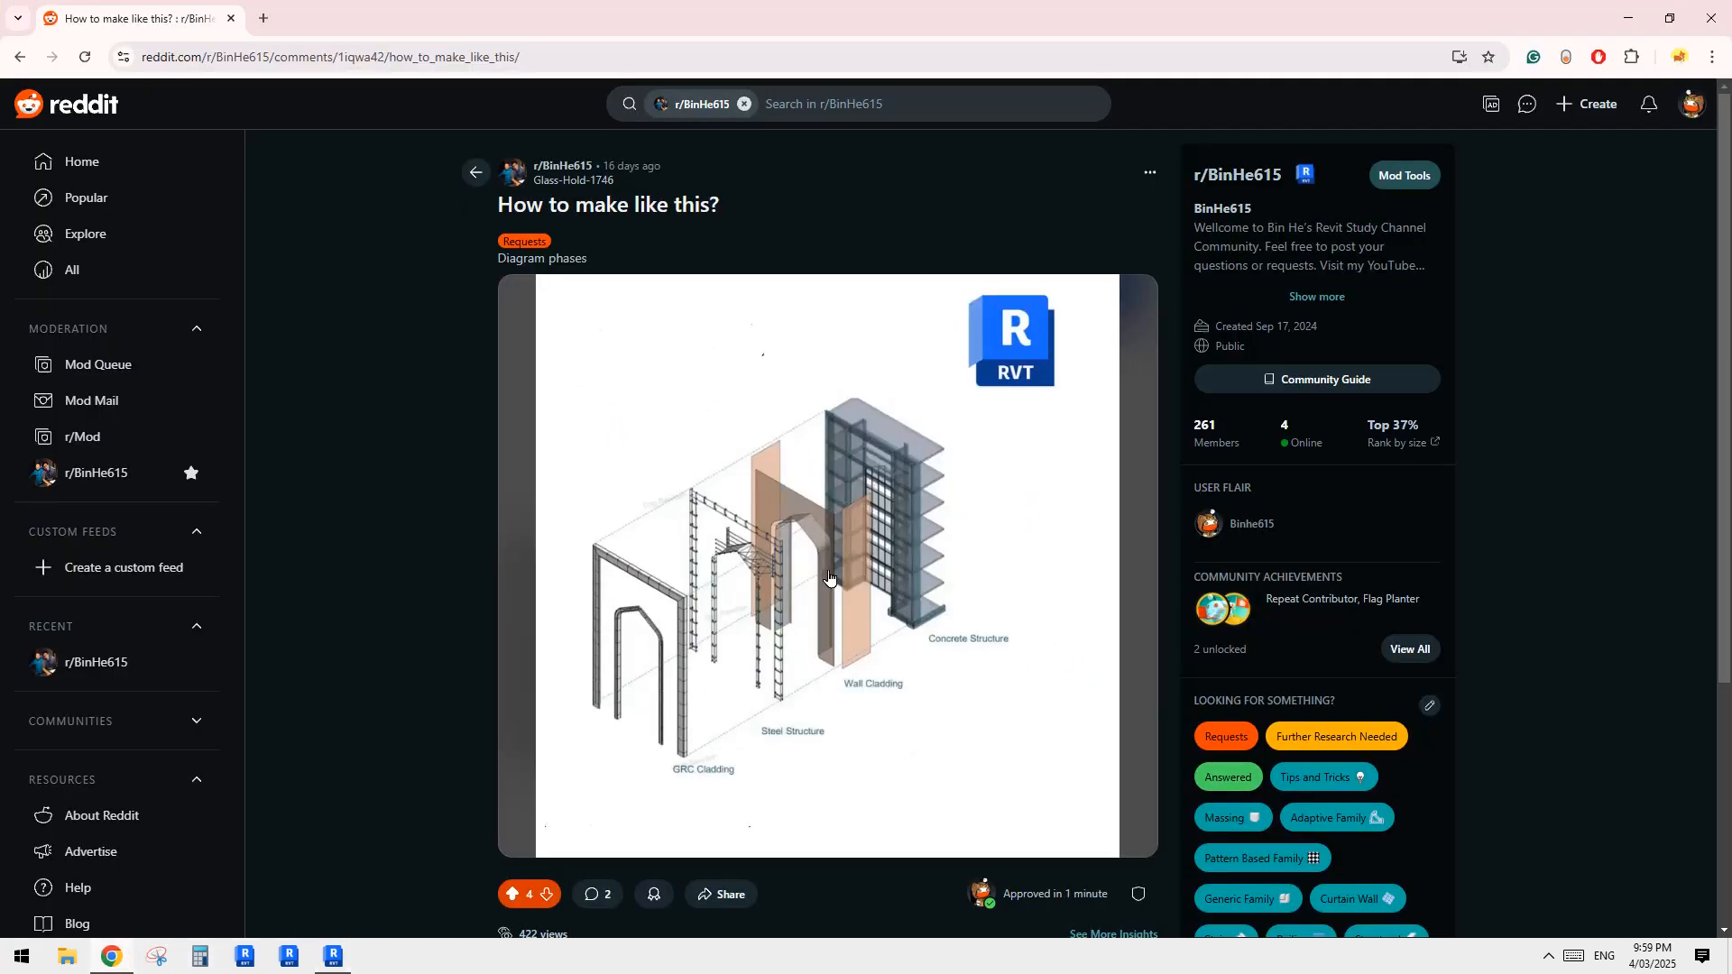
left_click(347, 963)
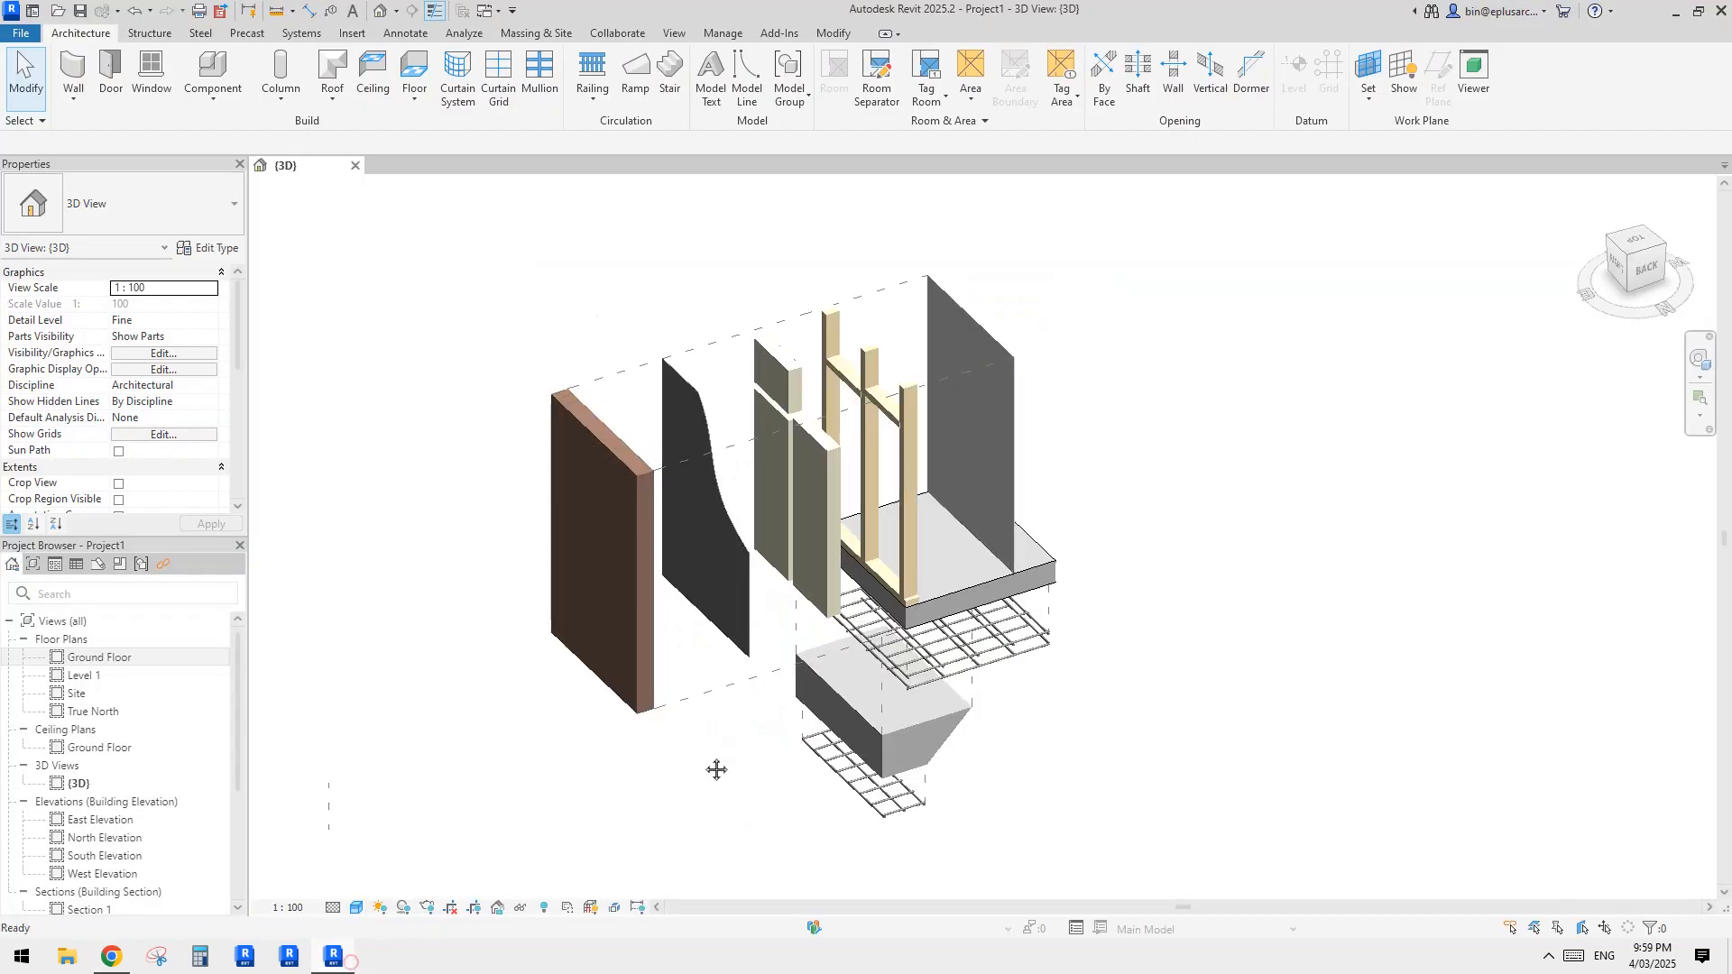
middle_click_drag(795, 729, 845, 720, "shift")
middle_click_drag(845, 720, 889, 763)
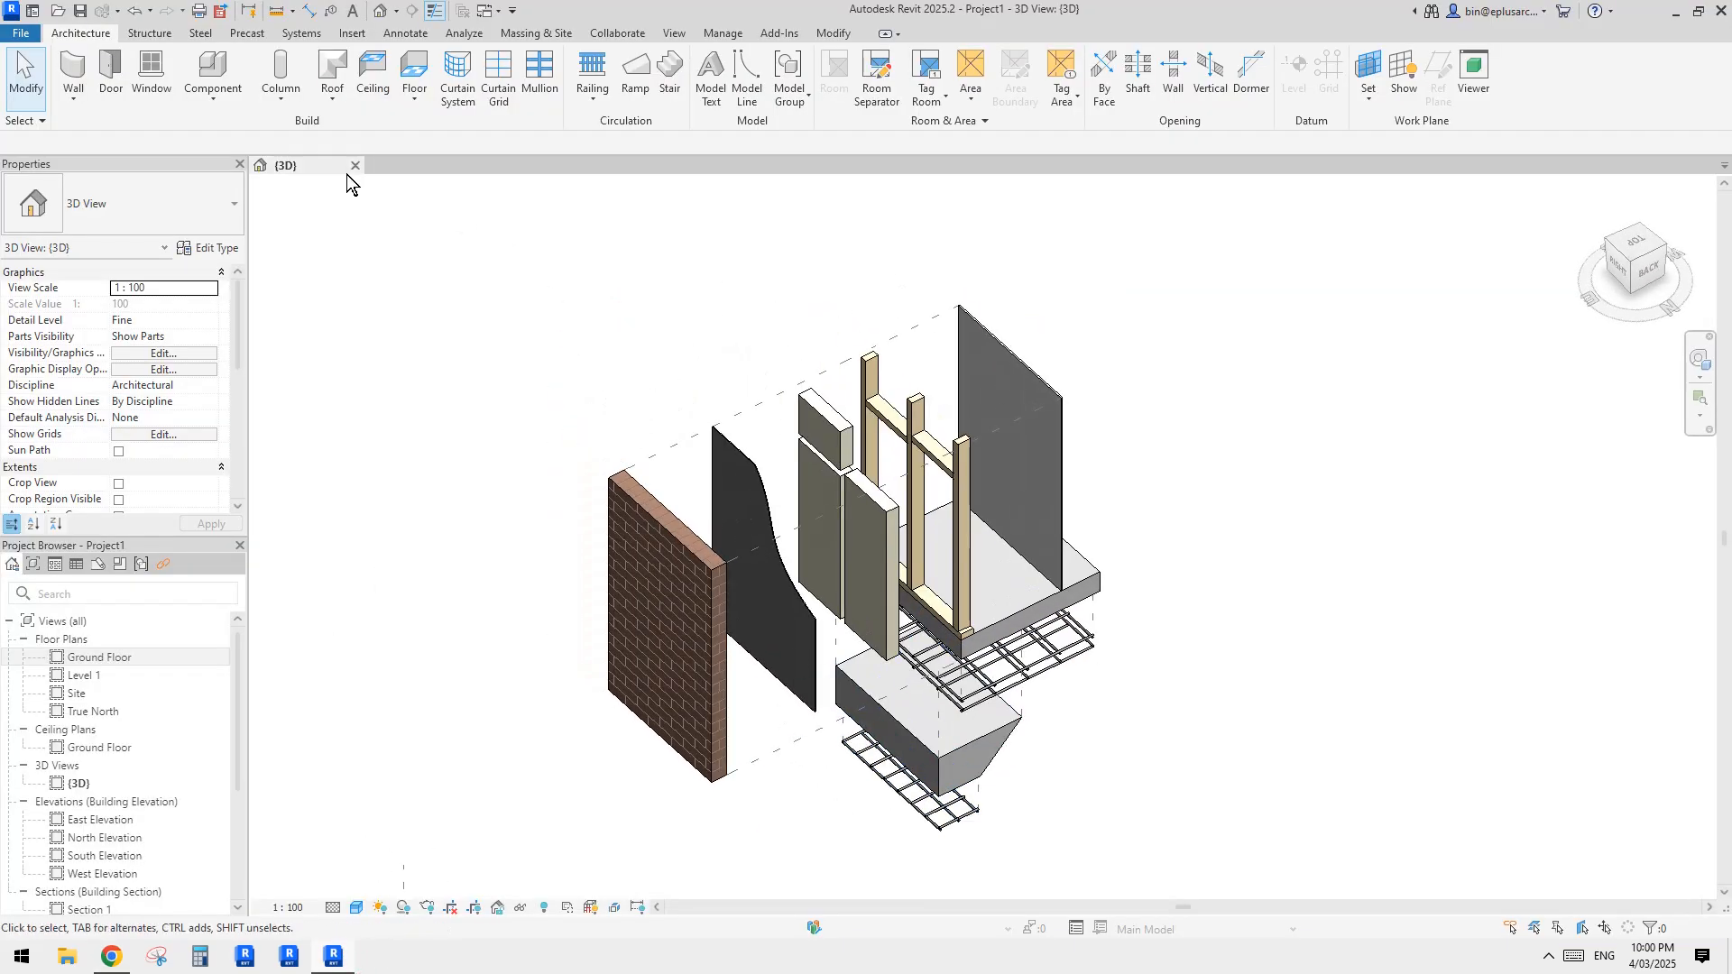
Step: Close the open project and create a new project from the Architectural Template
left_click(356, 165)
left_click(902, 479)
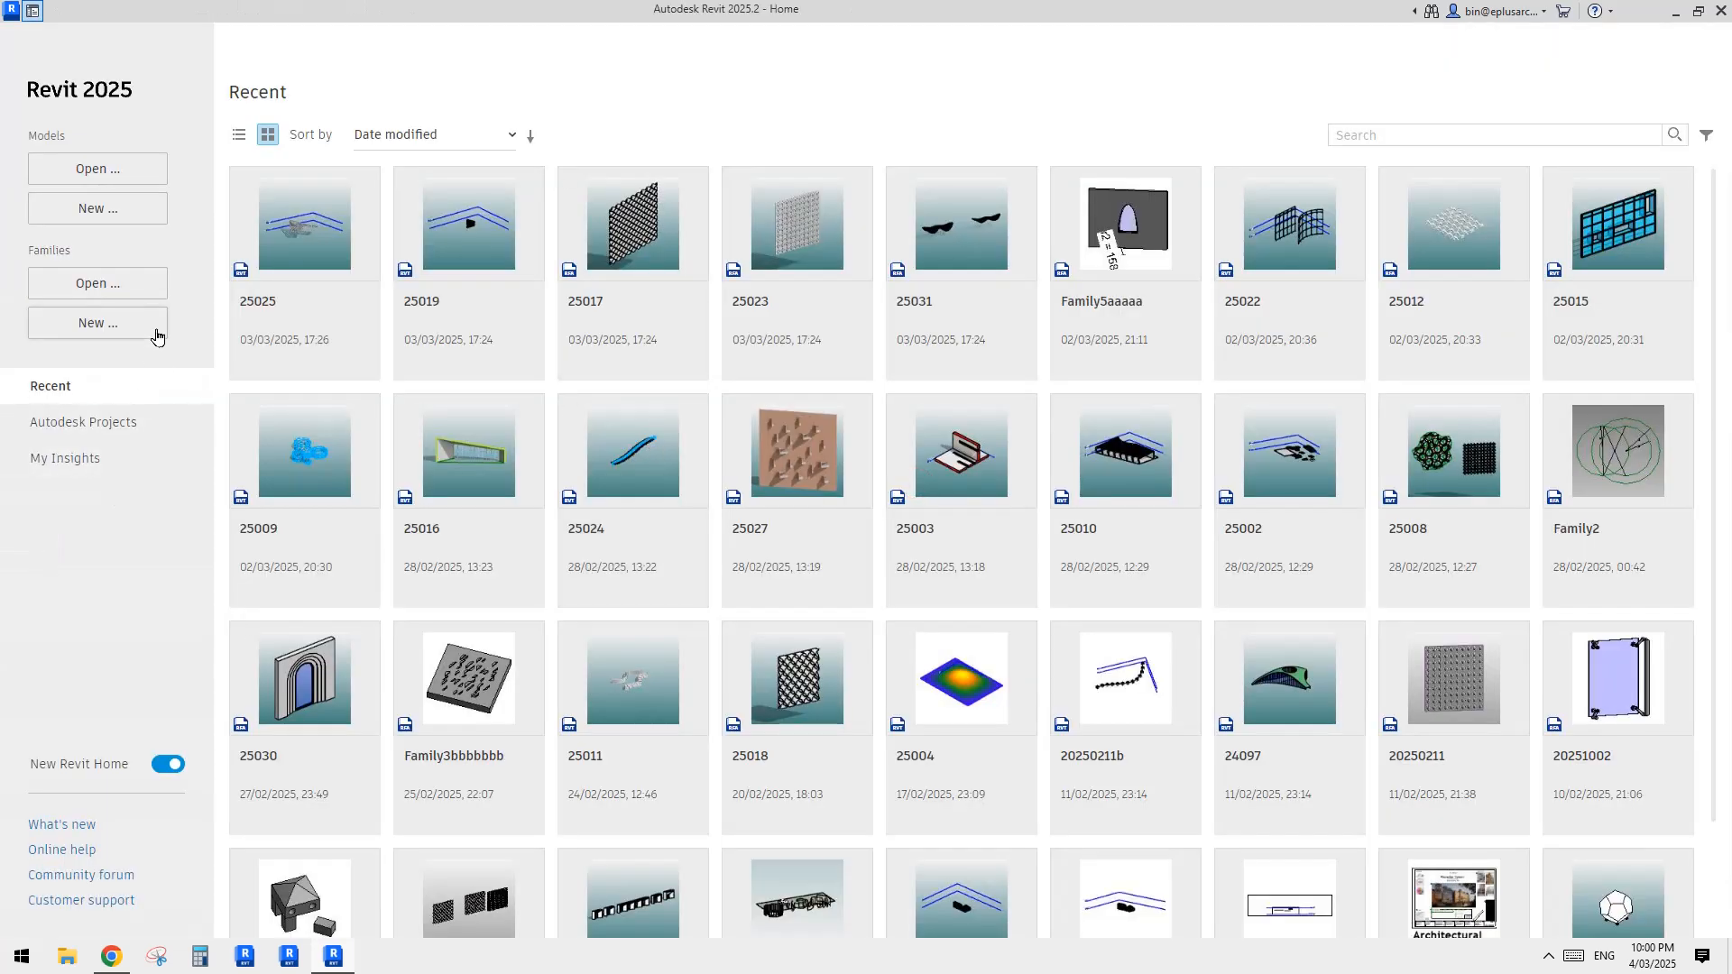
left_click(99, 209)
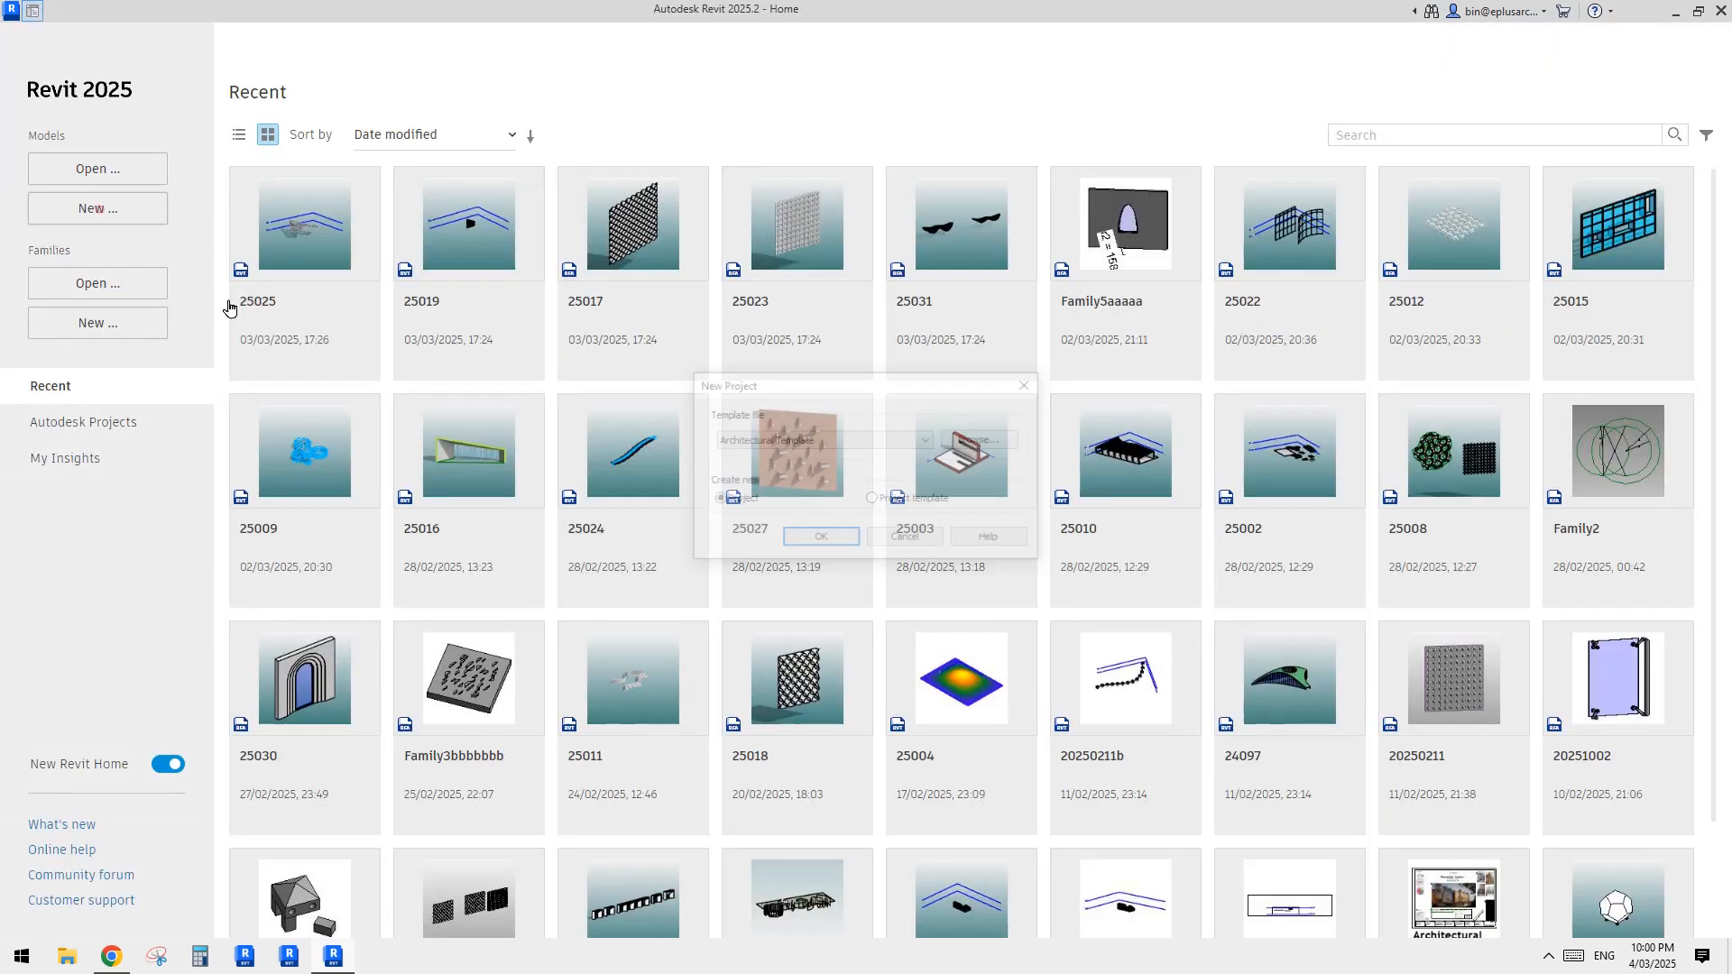
left_click(828, 537)
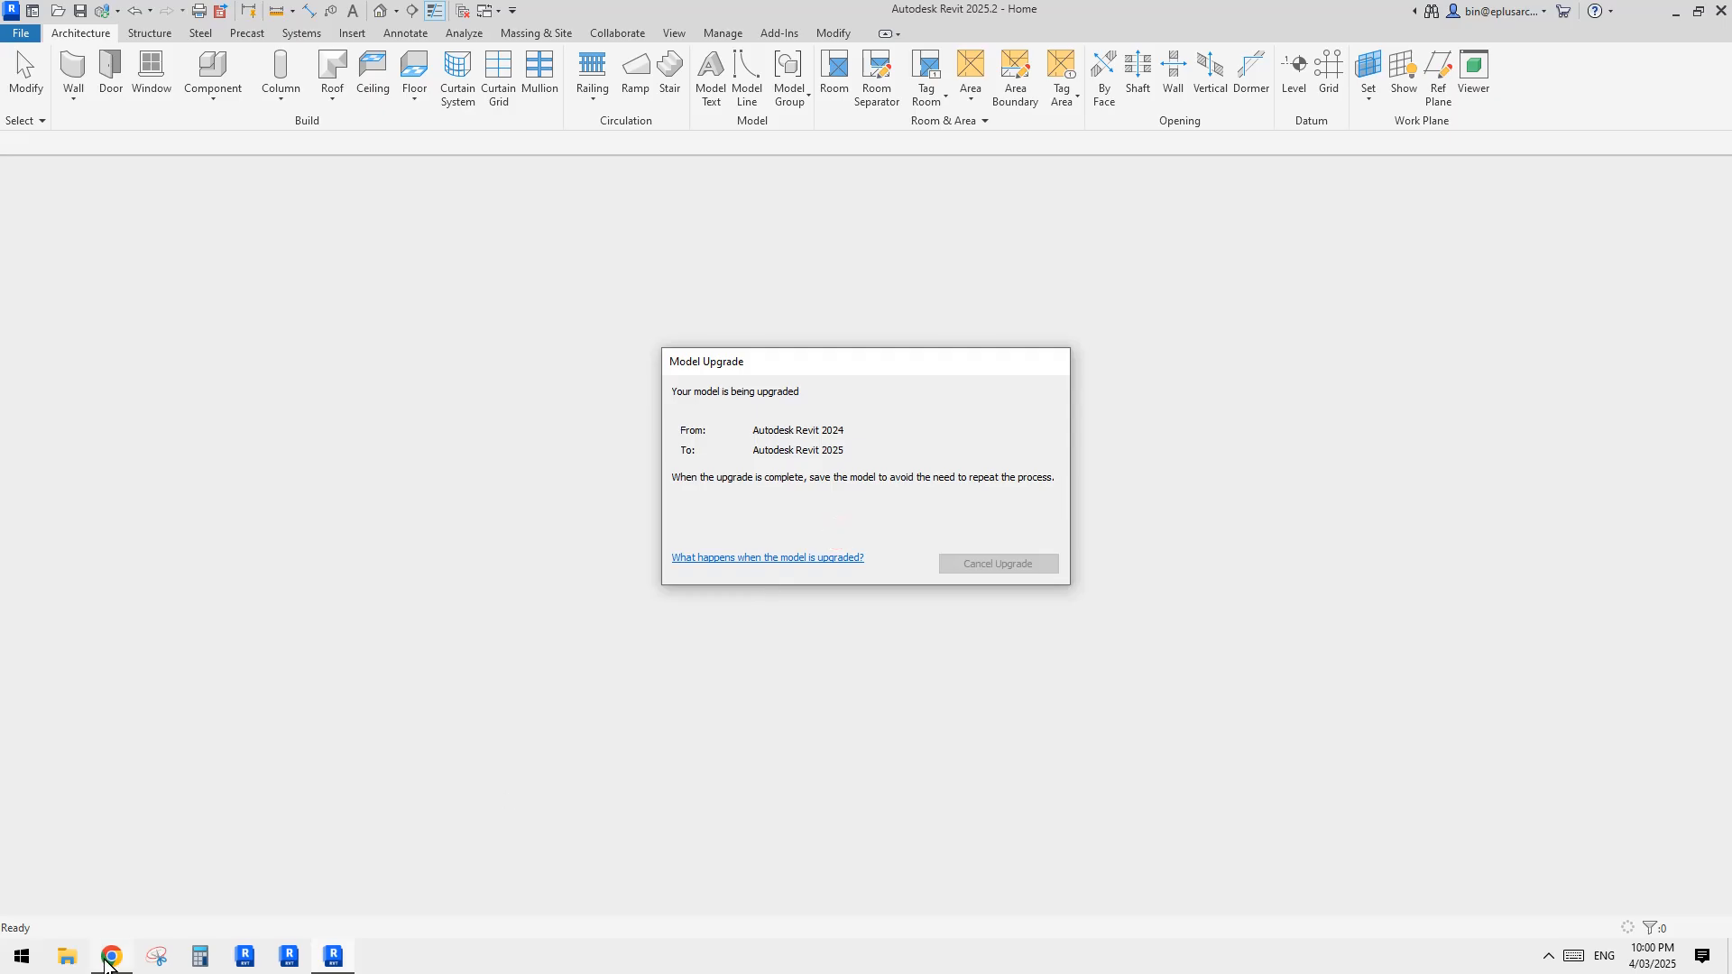
Step: Study the layer separation, dashed paths and labels of the diagram in the Chrome post, returning to the new Revit project
left_click(110, 957)
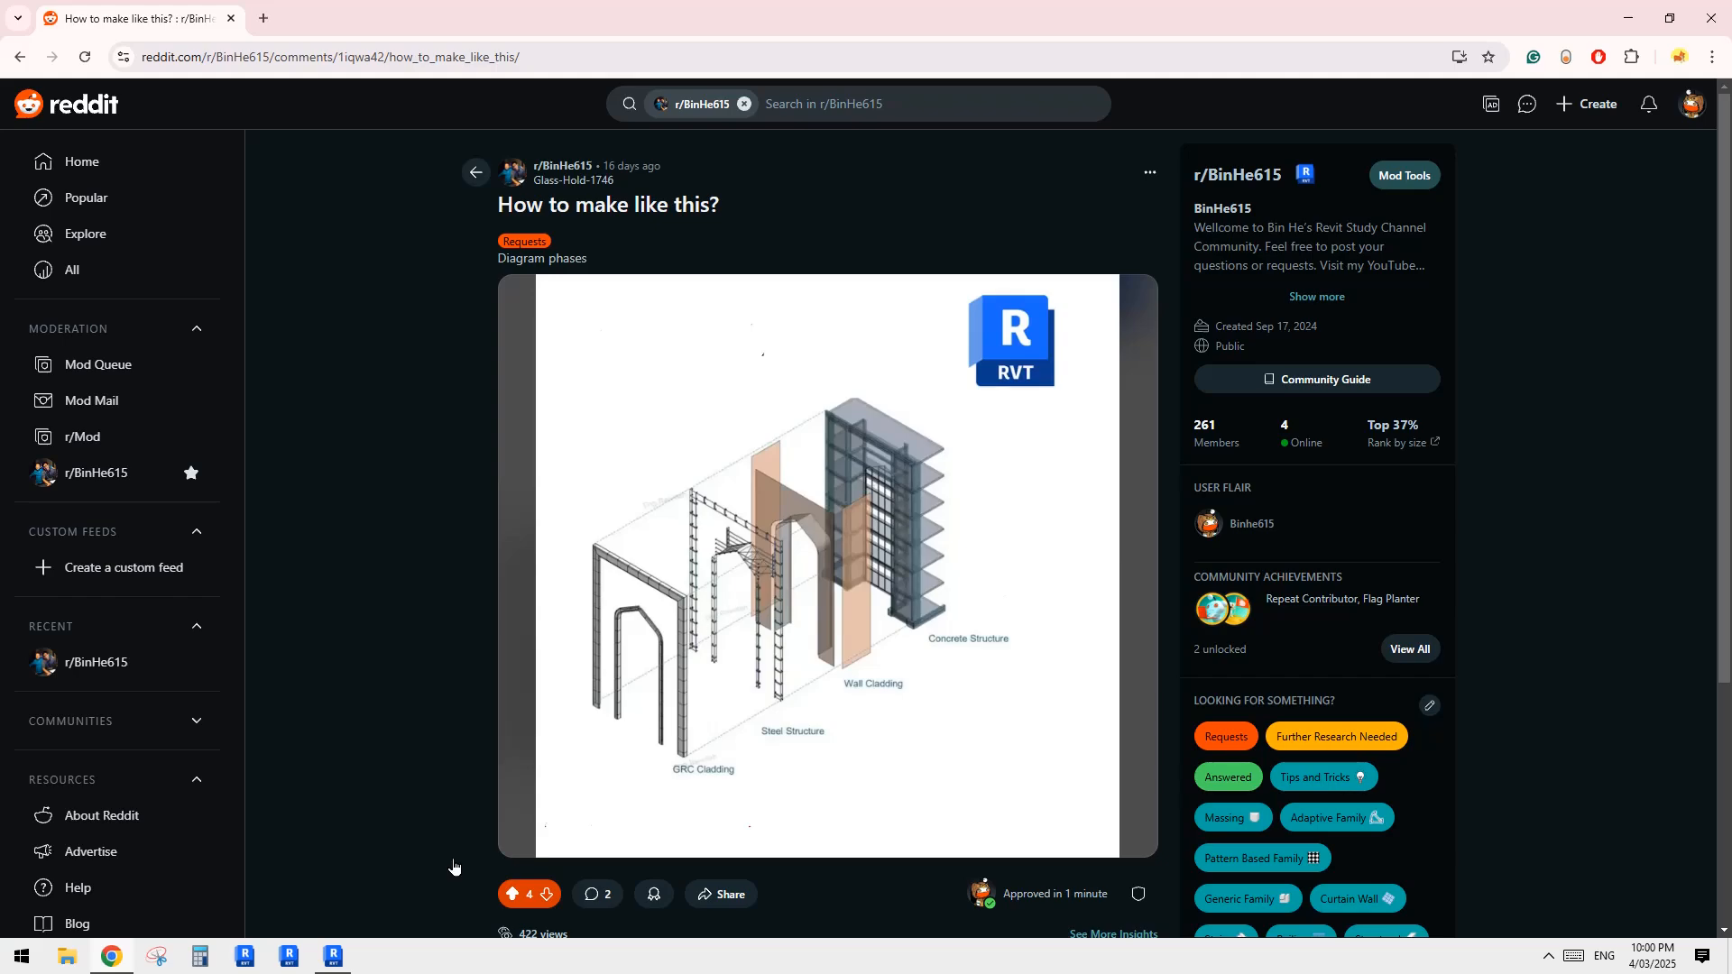
left_click(330, 958)
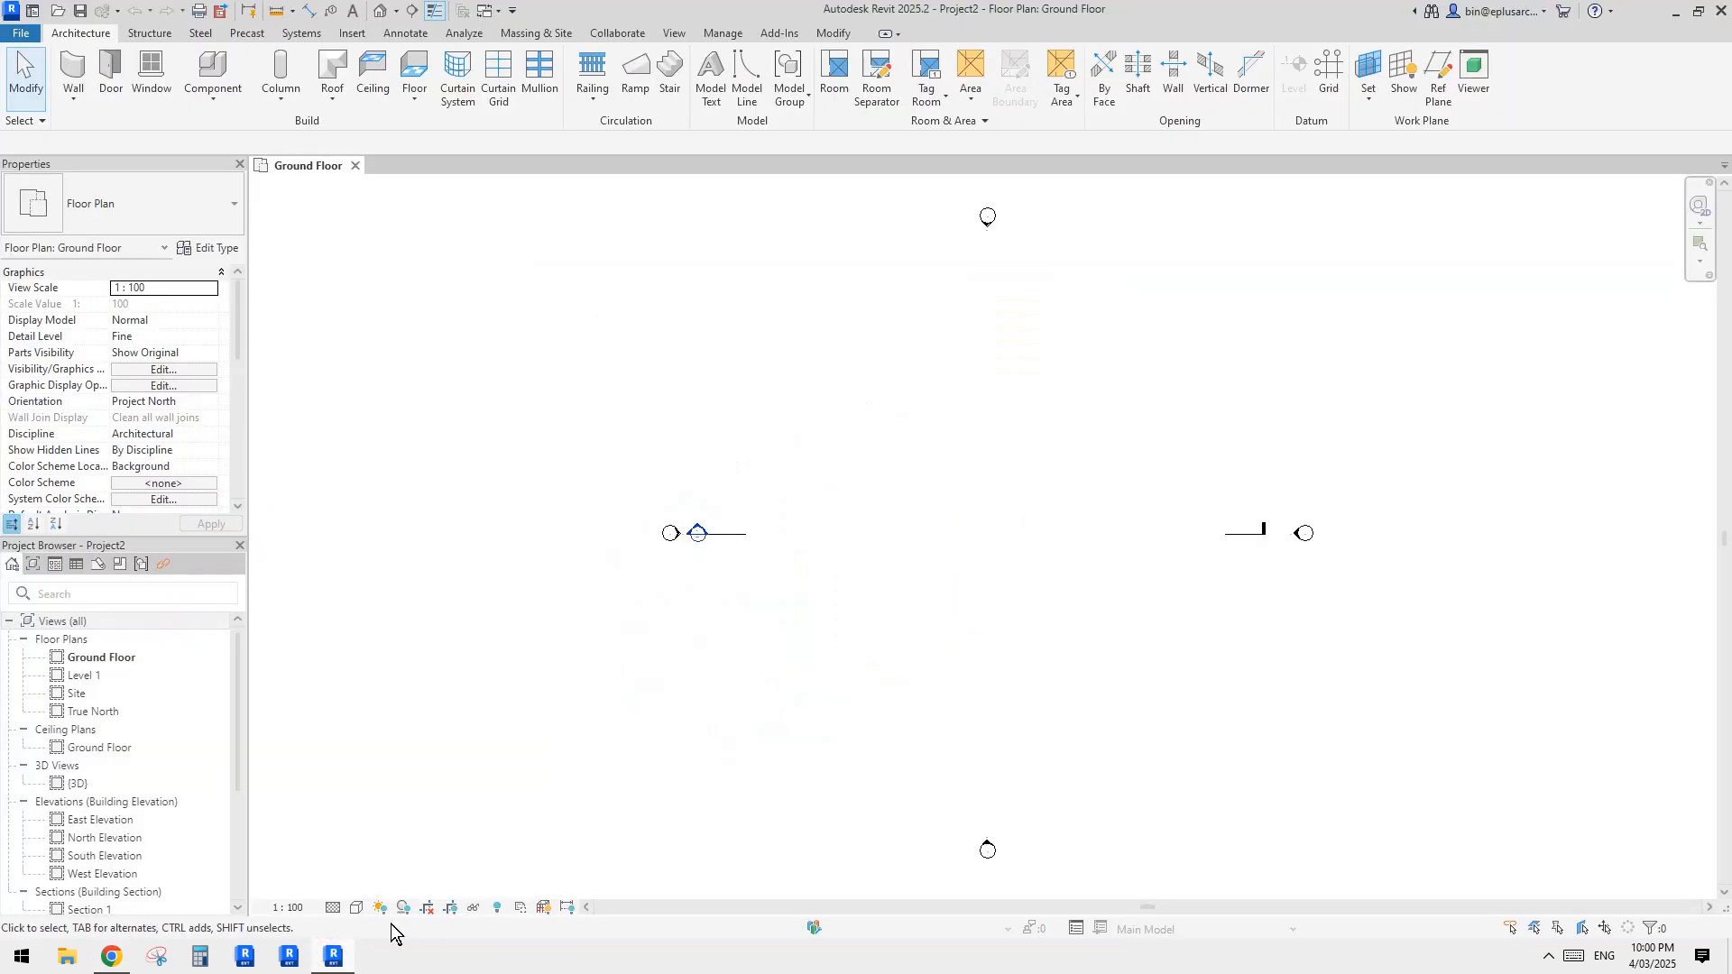
left_click(140, 958)
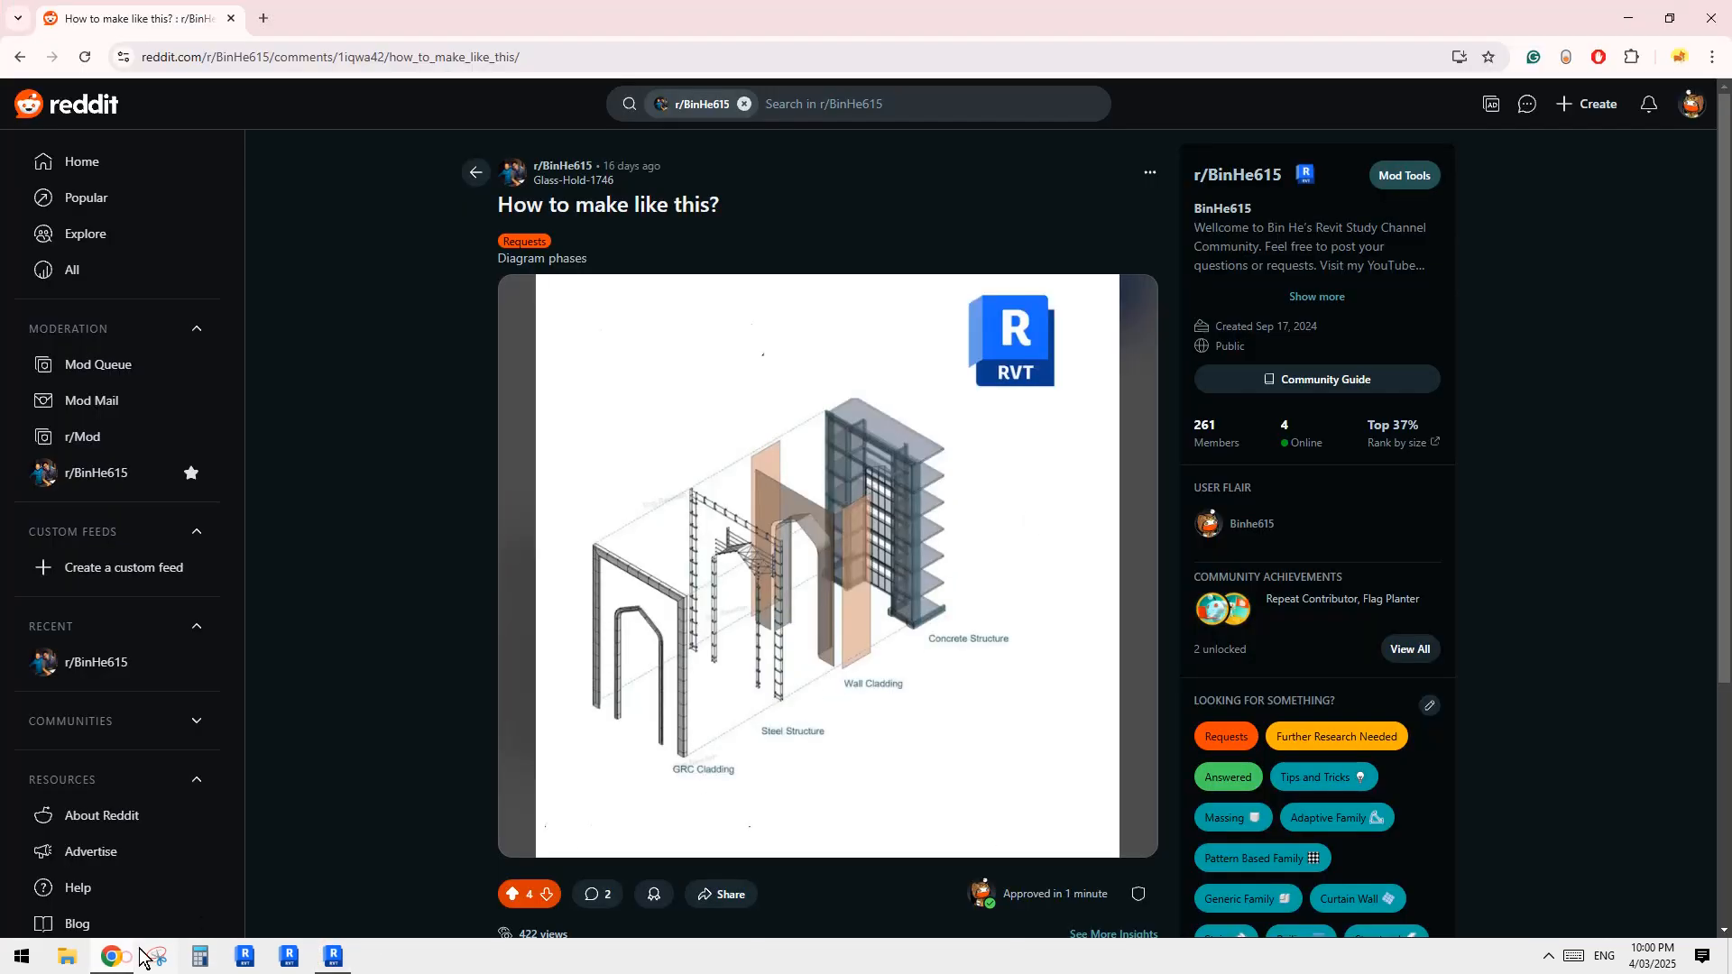
left_click(331, 961)
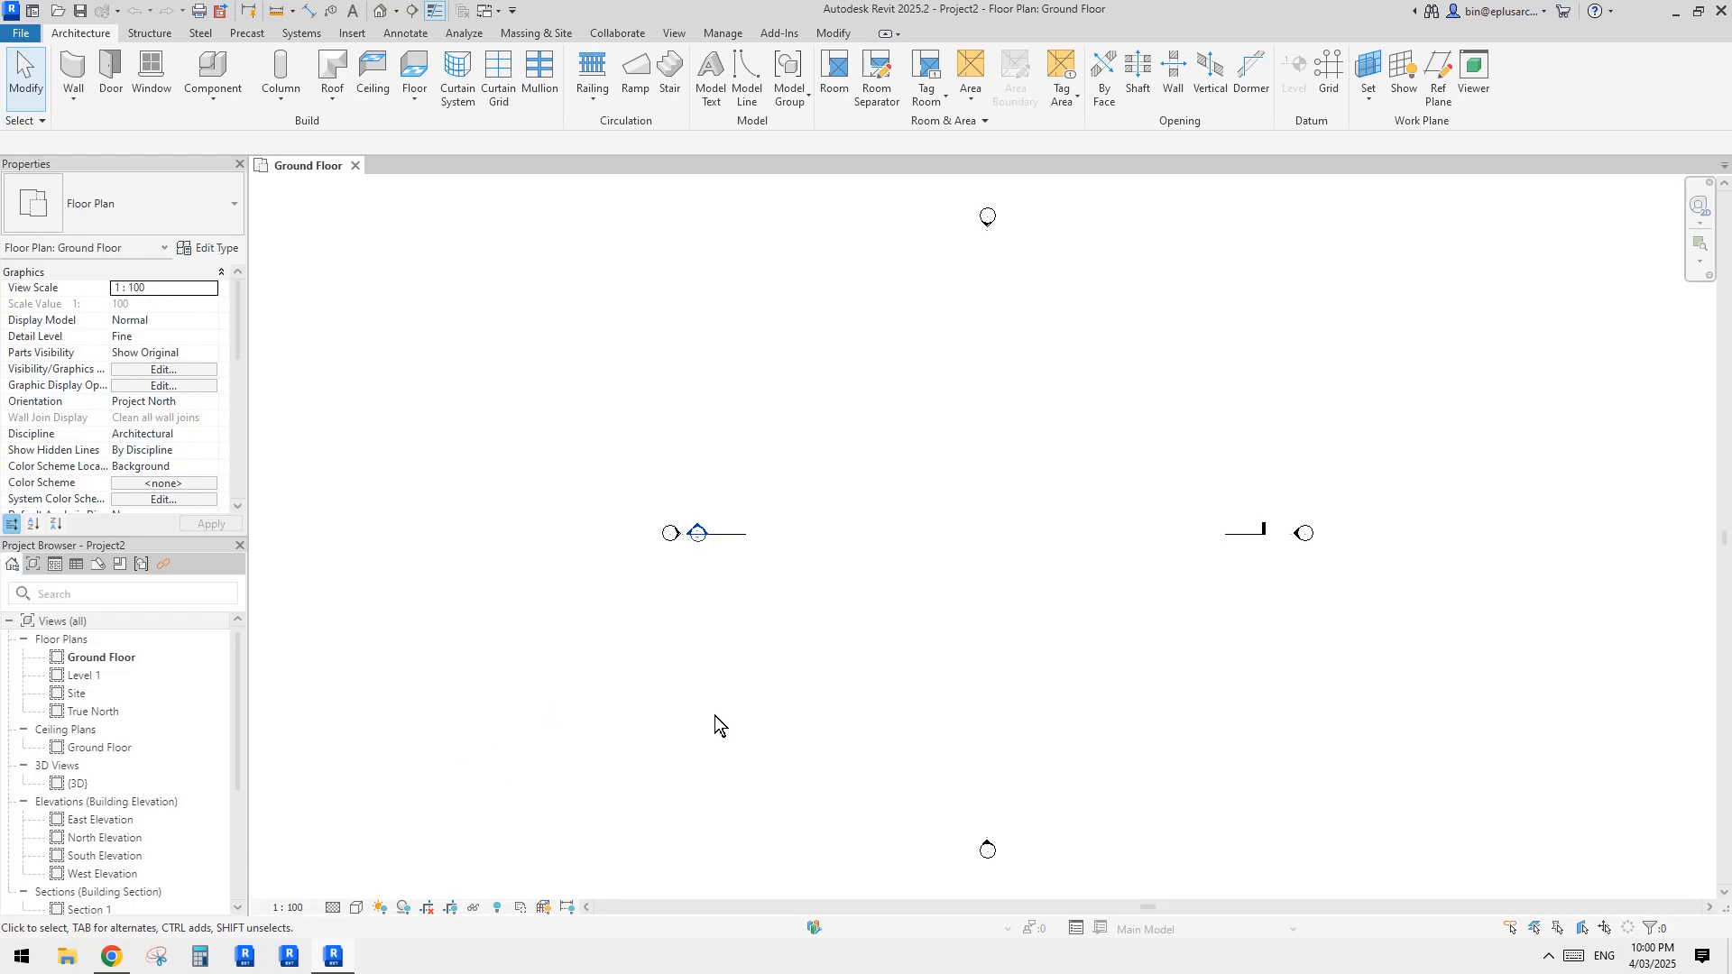
left_click(111, 958)
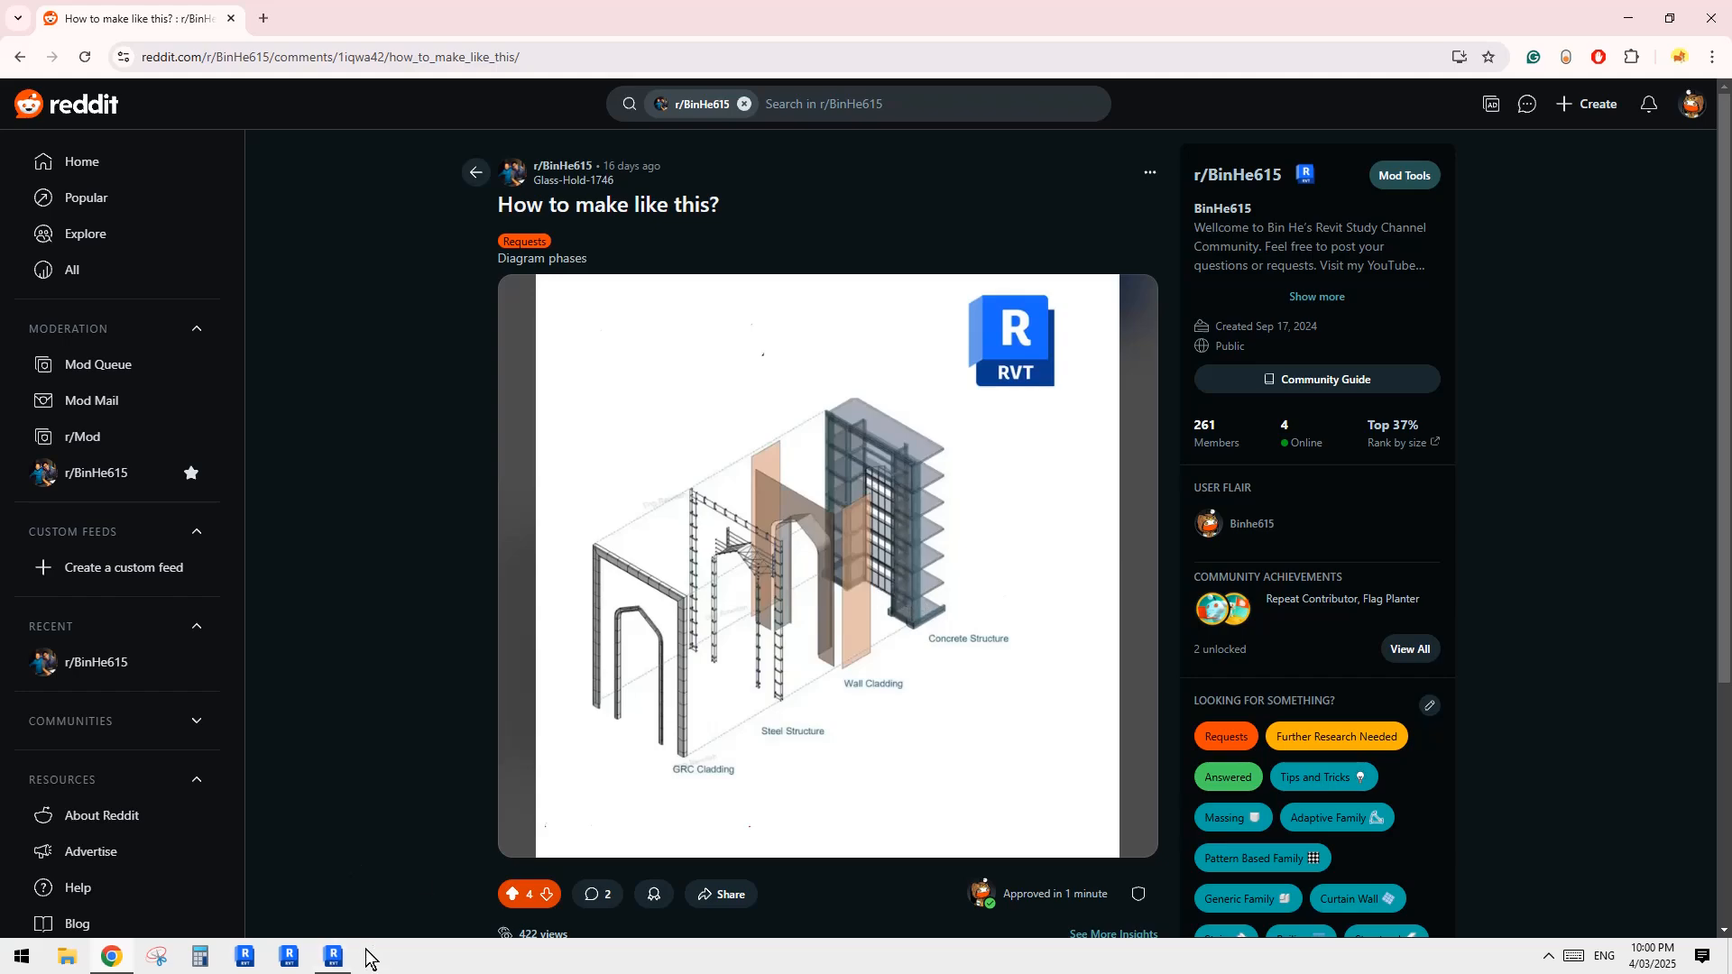
left_click(335, 958)
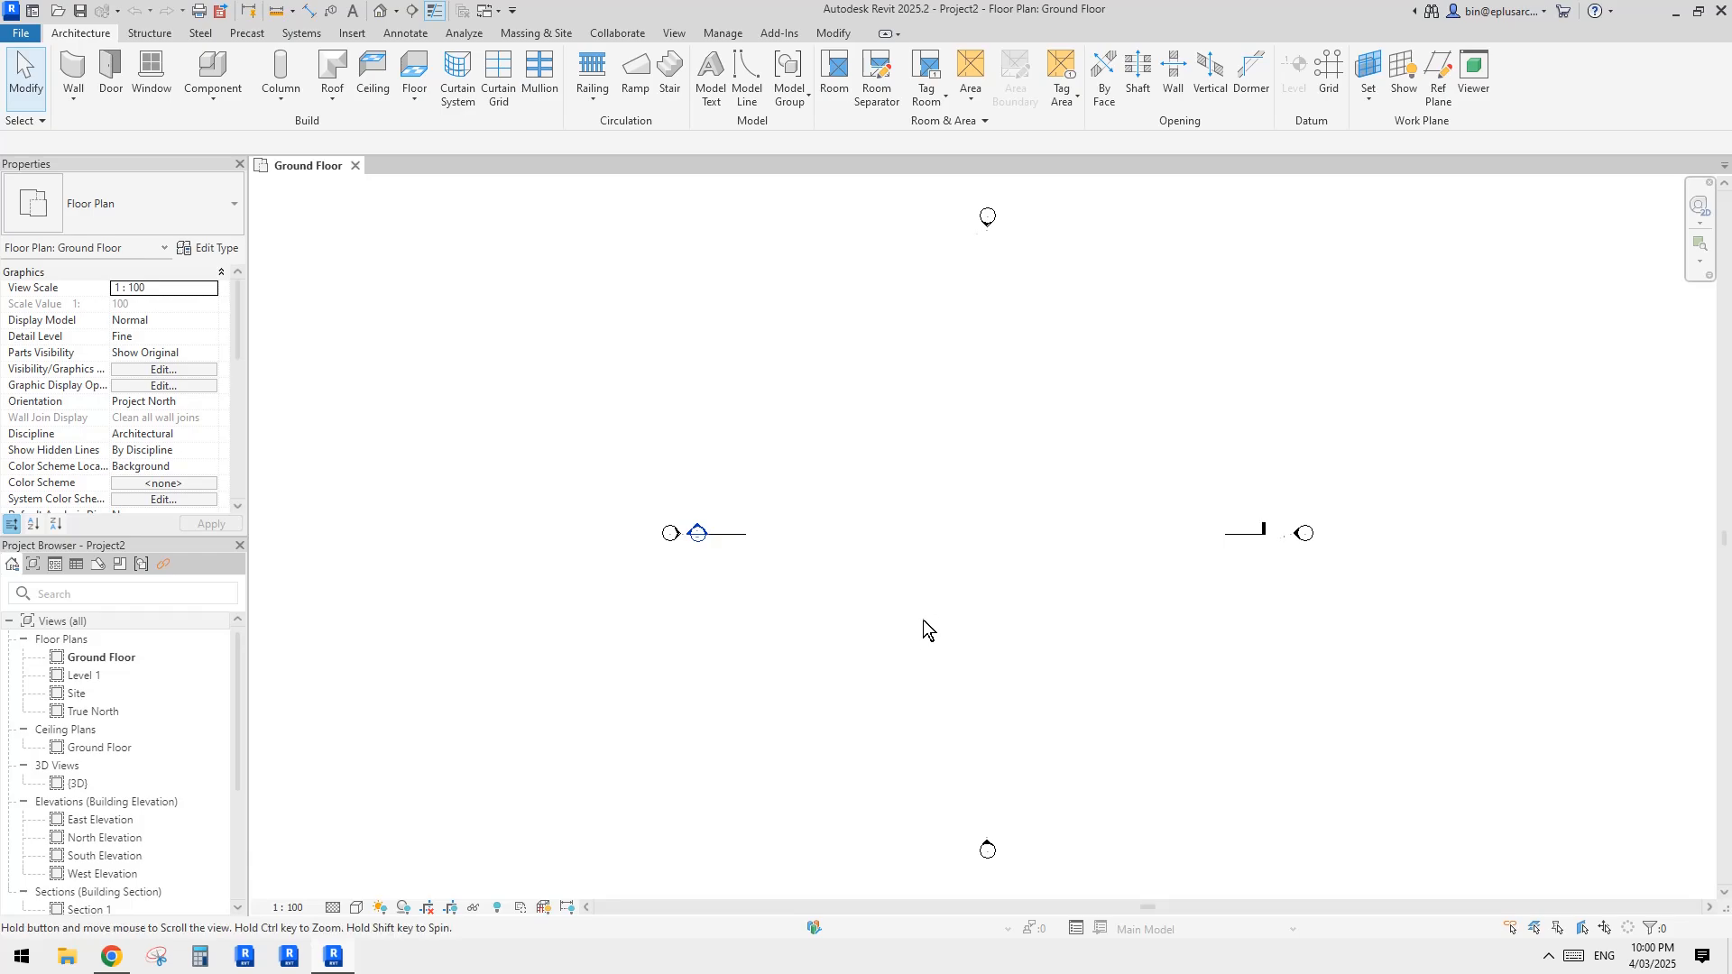
middle_click_drag(923, 620, 912, 624)
left_click(113, 958)
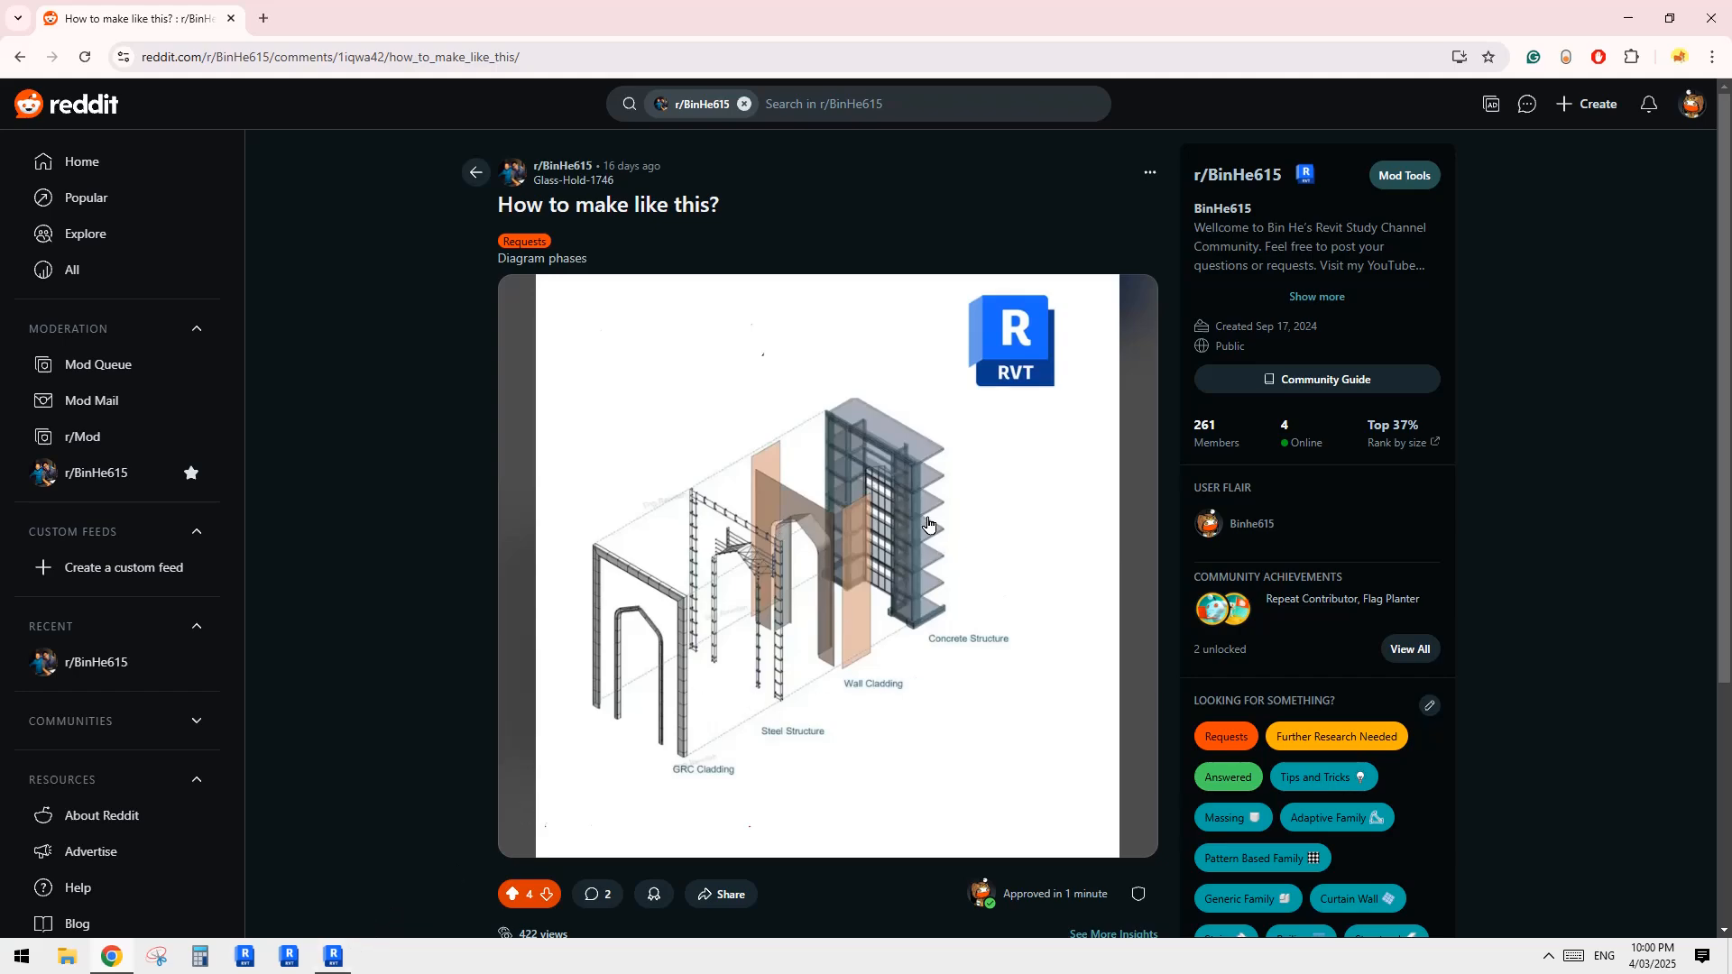
left_click(333, 958)
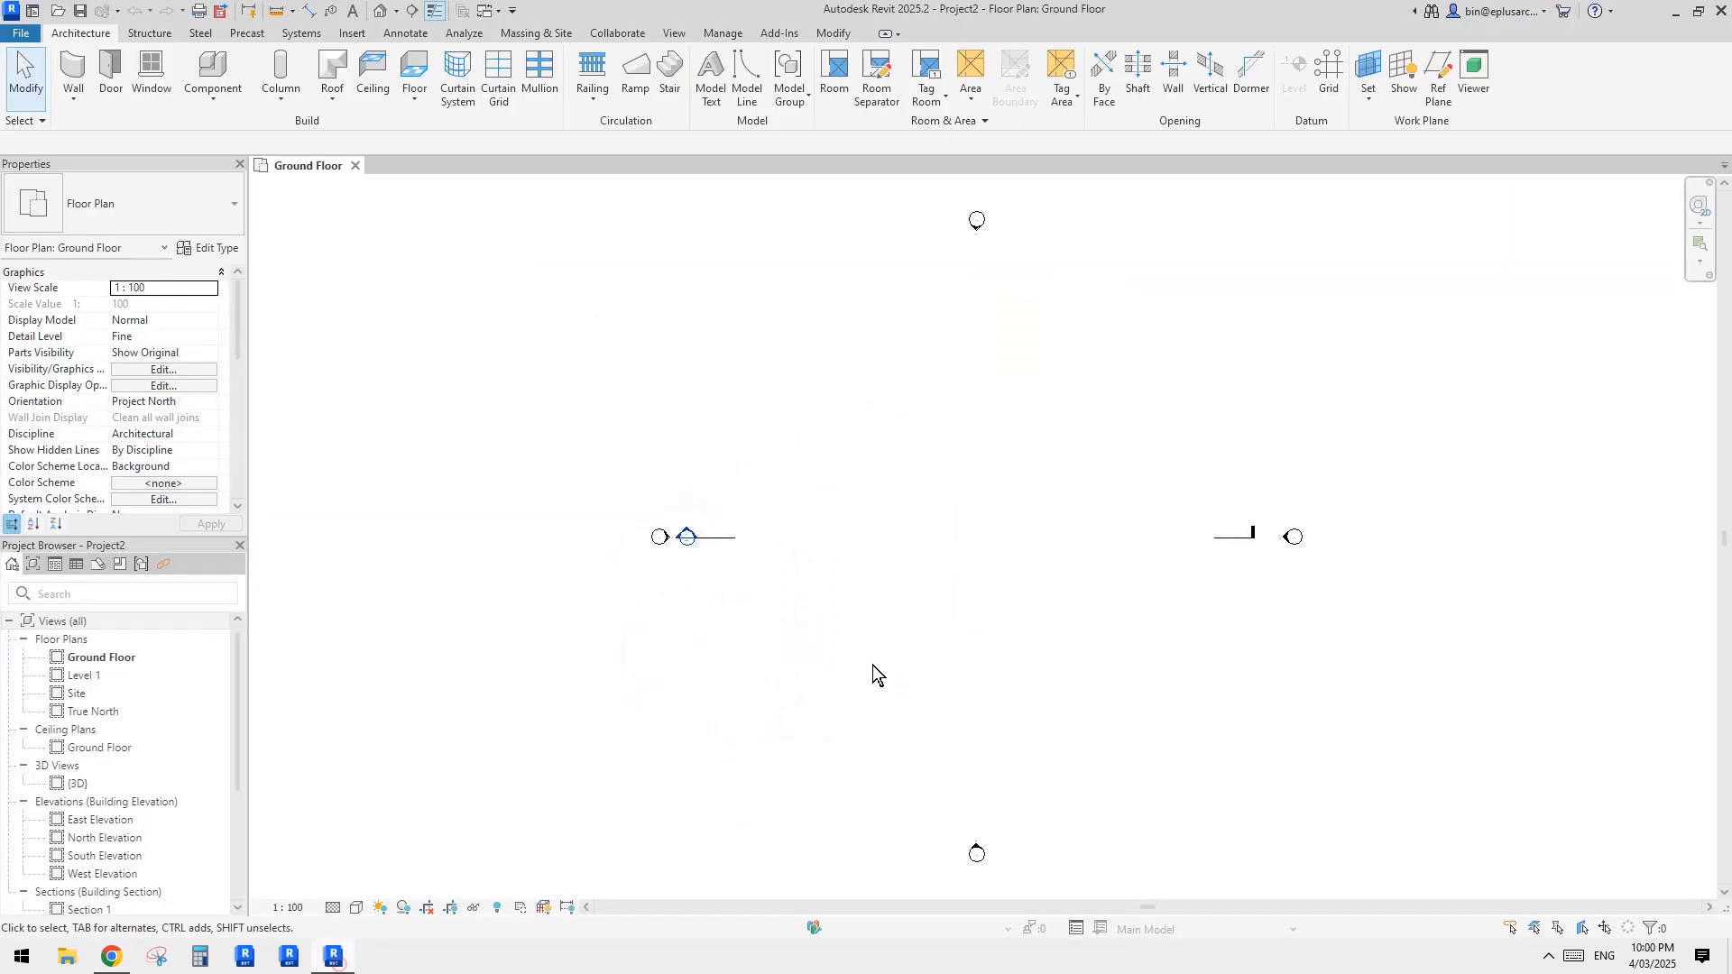
Step: Draw a vertical wall about 1000 mm long on the Ground Floor plan using the Brick veneer - 250 timber type
key("w")
key("a")
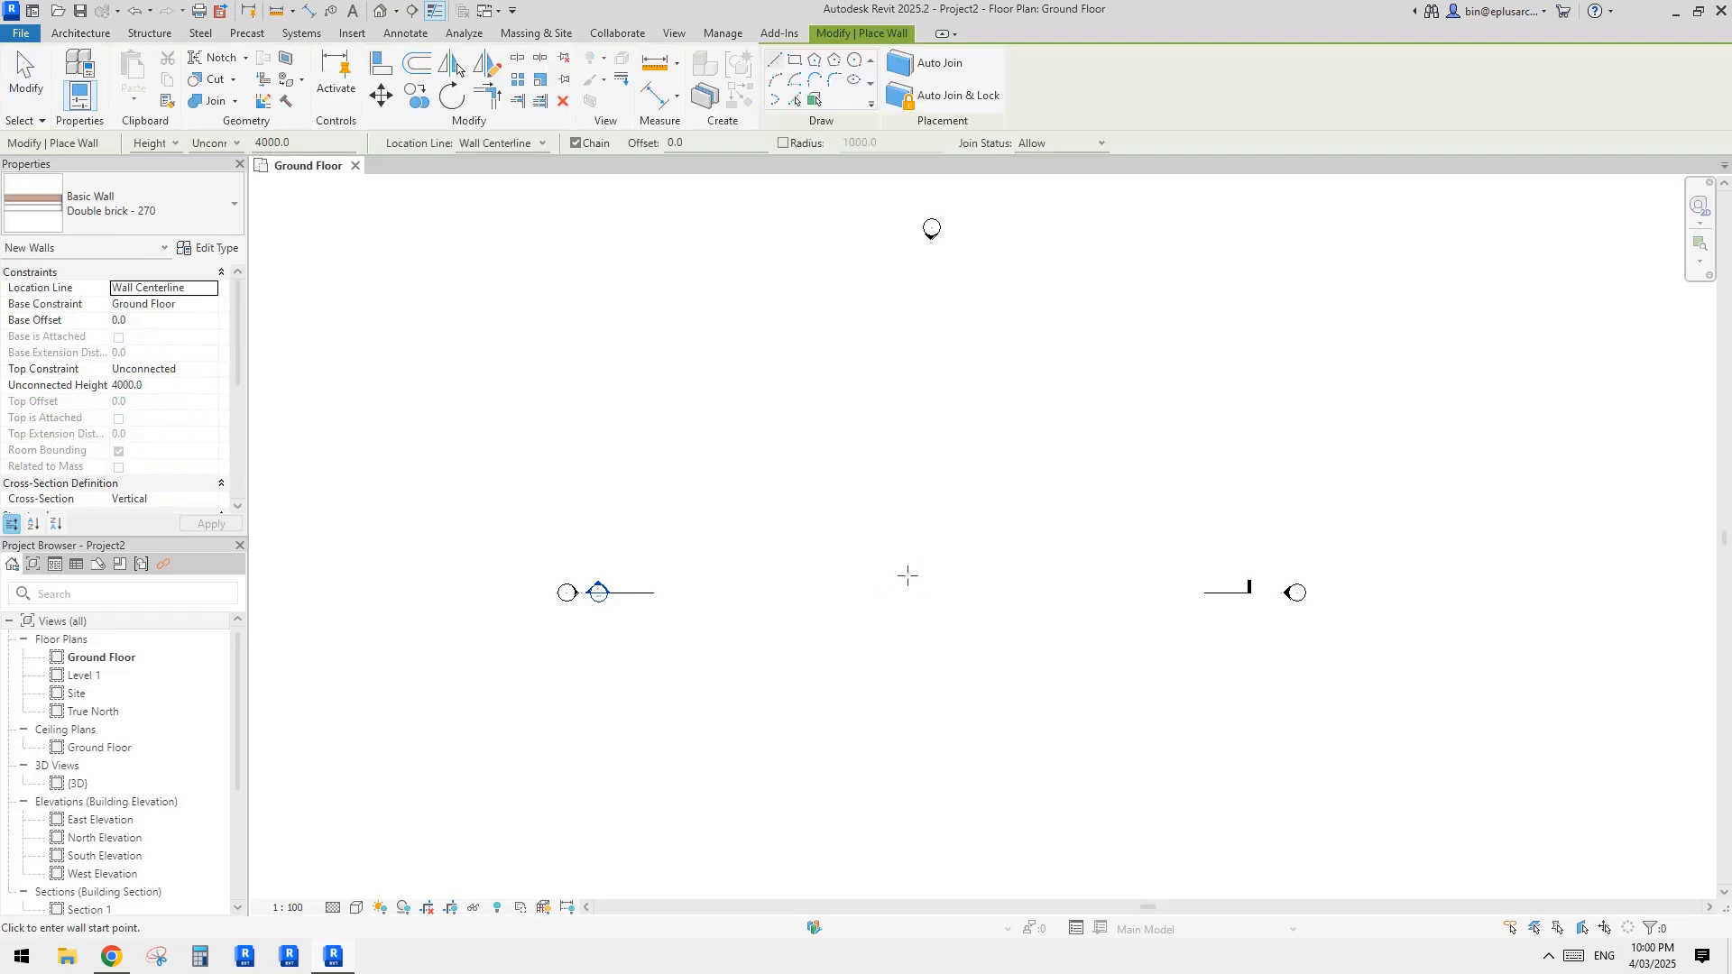
left_click(147, 216)
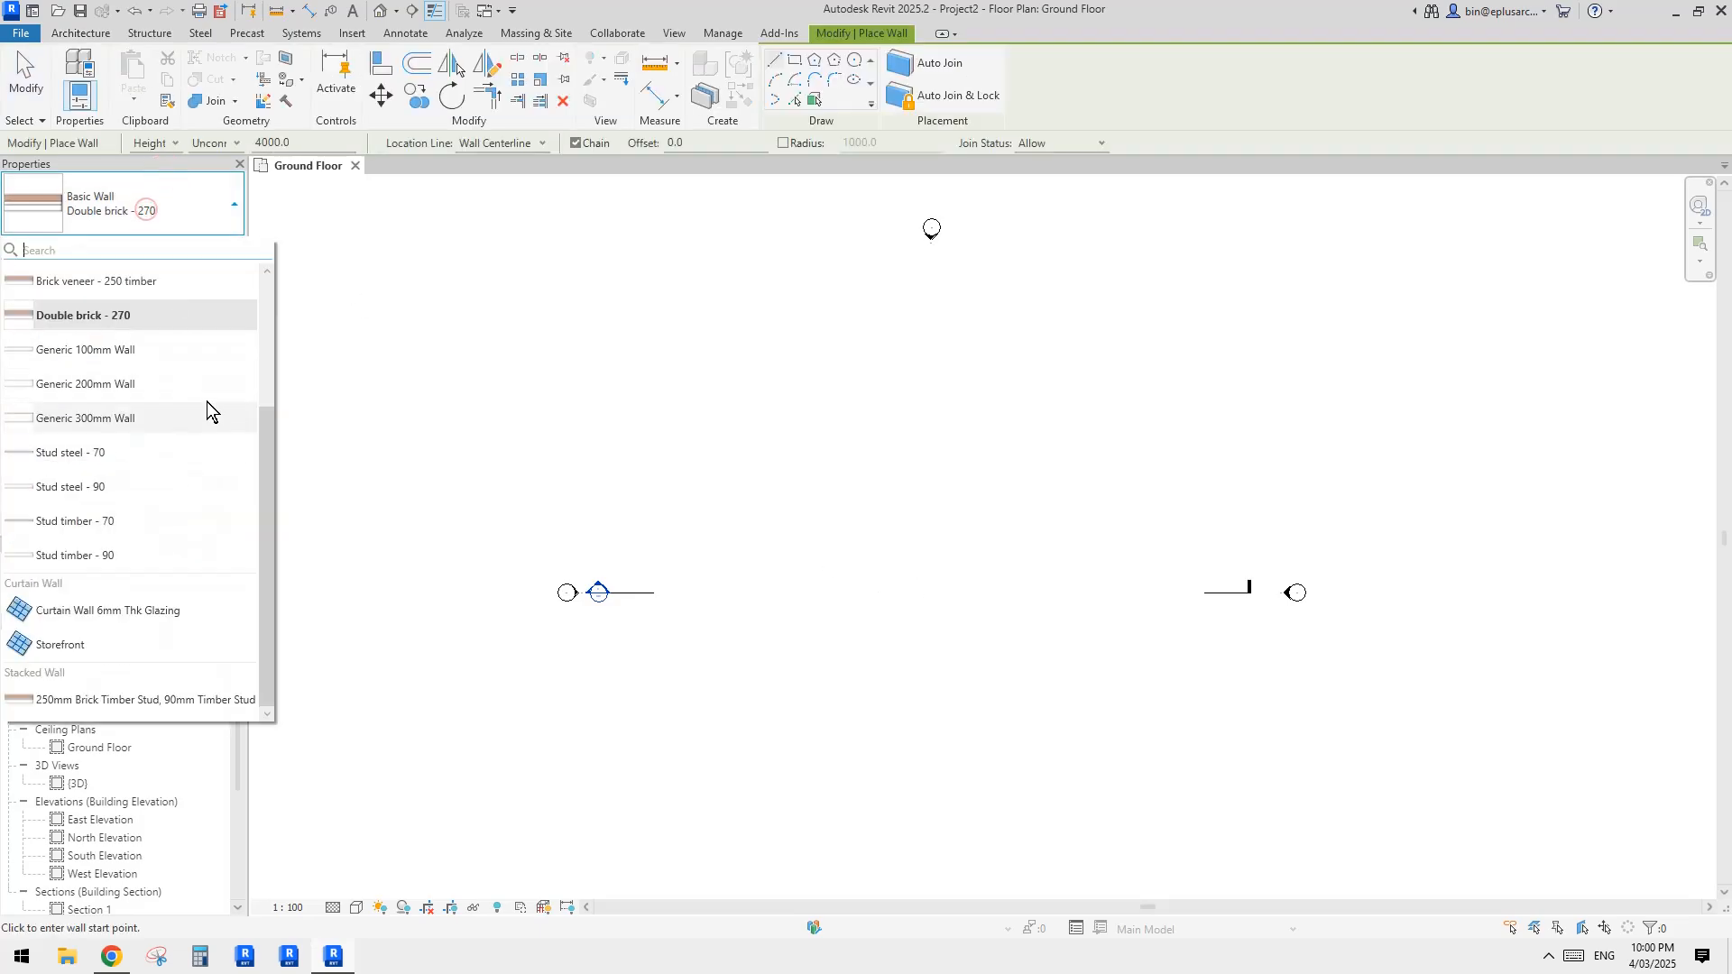
scroll(177, 456, "up", 2)
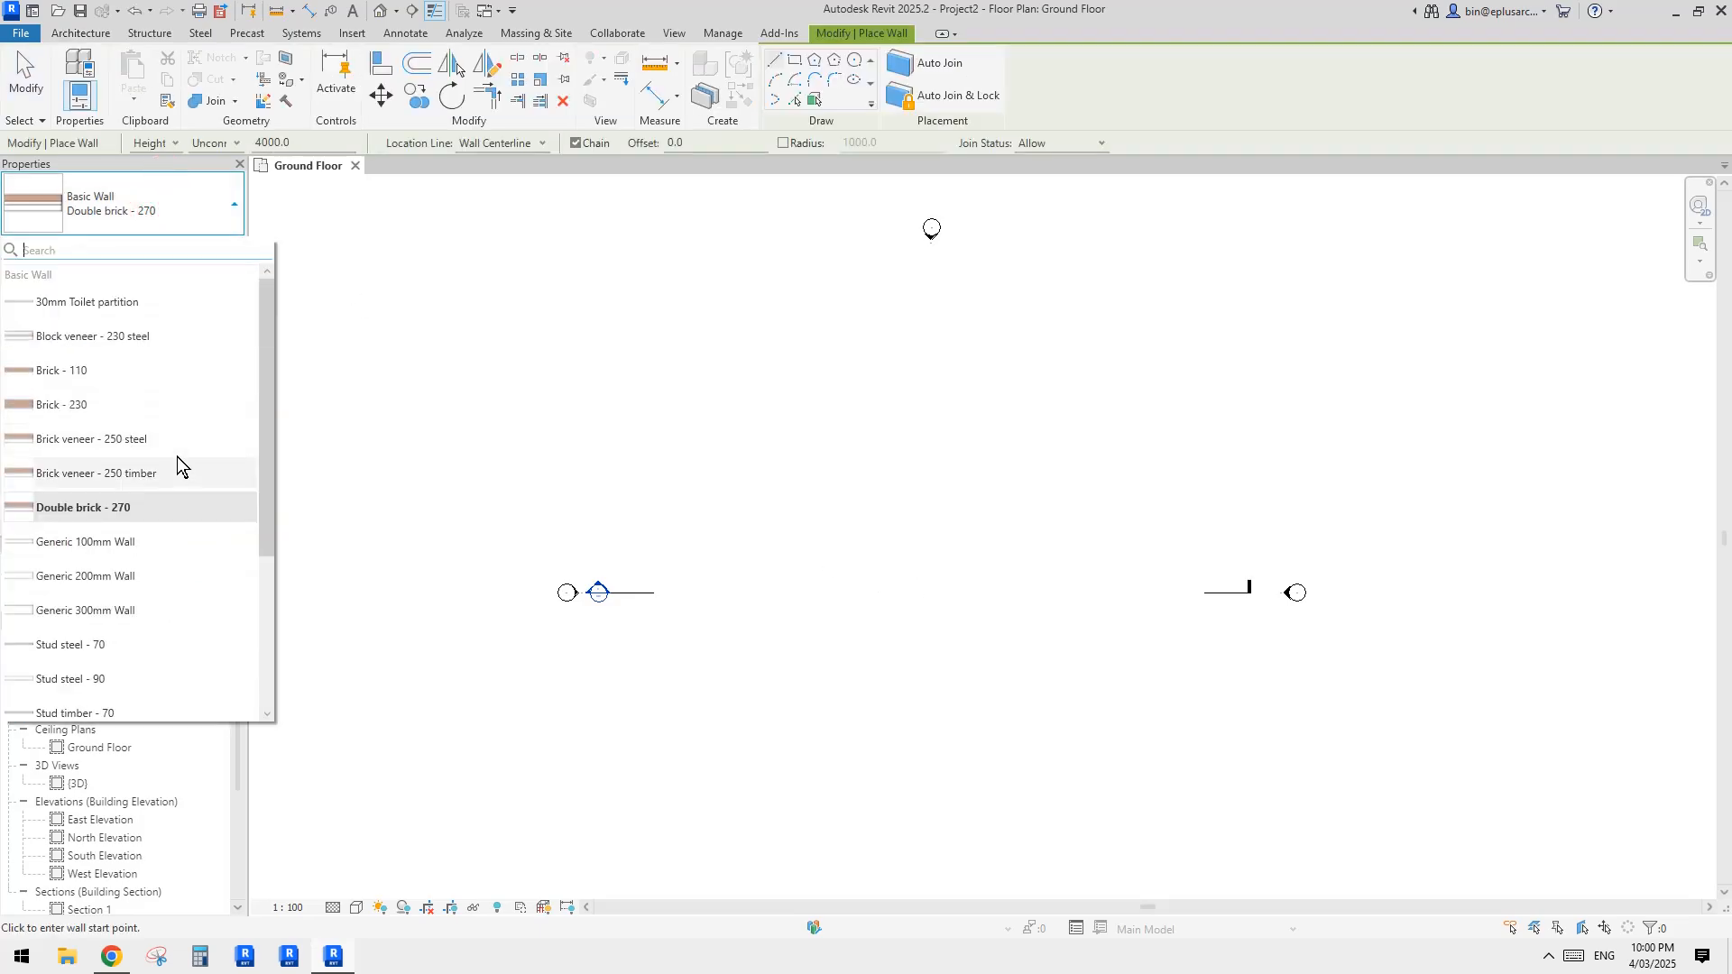
left_click(123, 475)
left_click(897, 541)
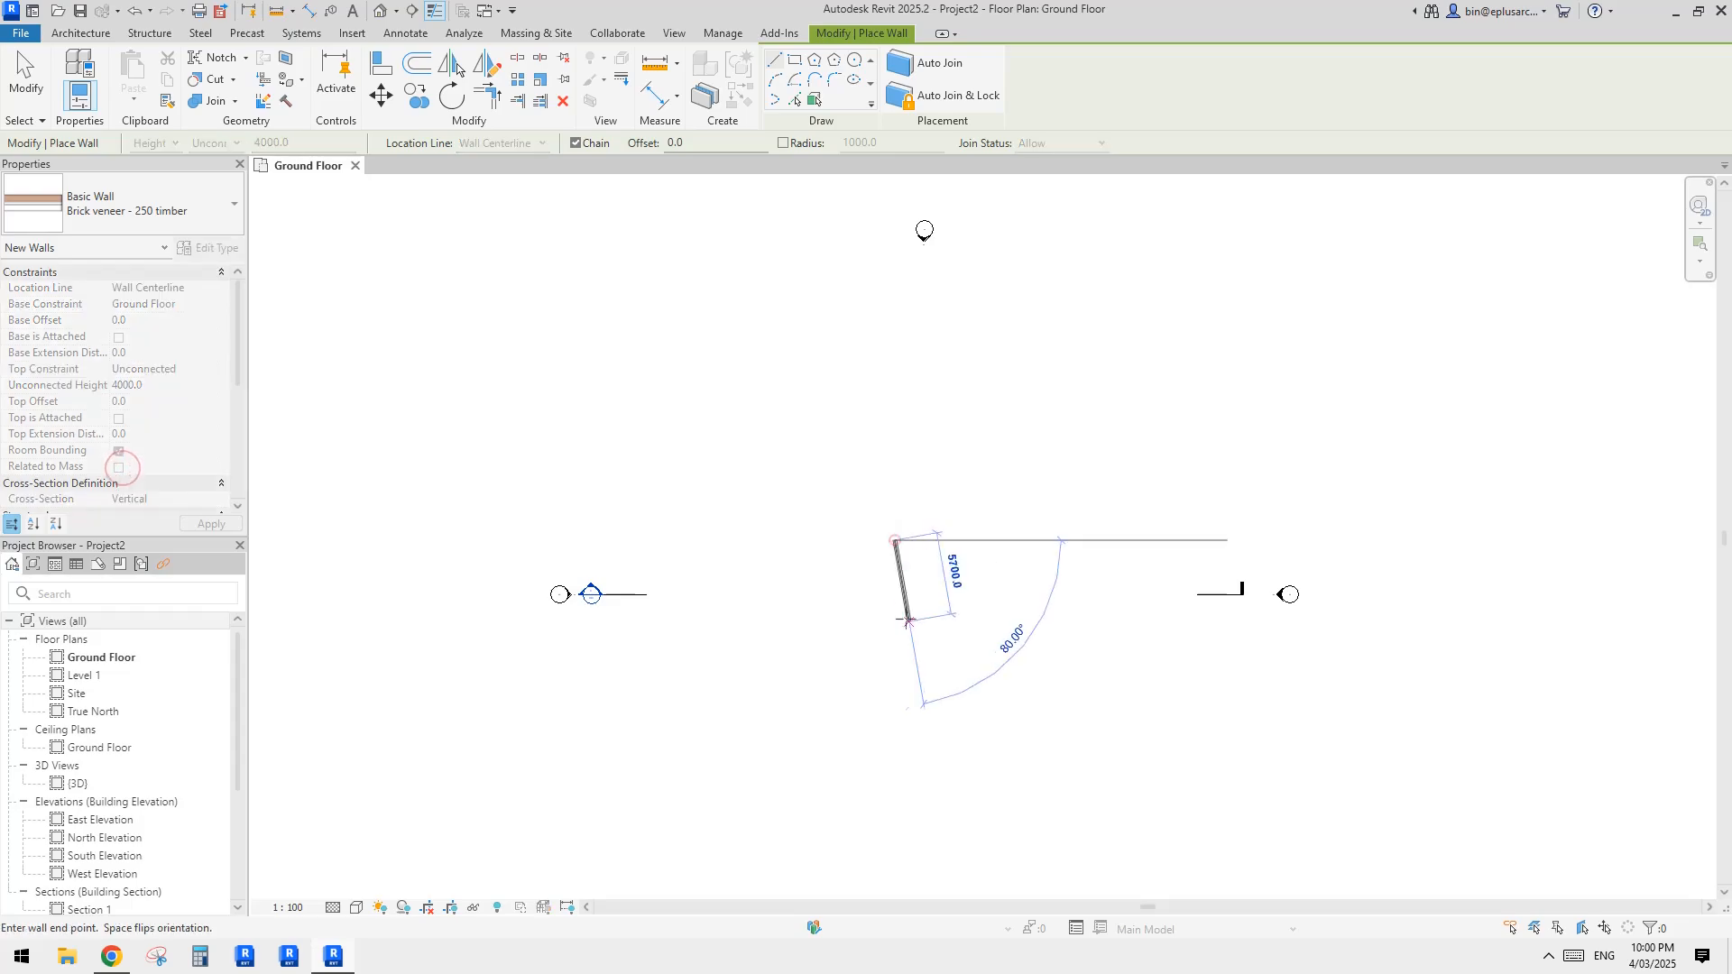
scroll(894, 584, "up", 4)
scroll(894, 585, "up", 2)
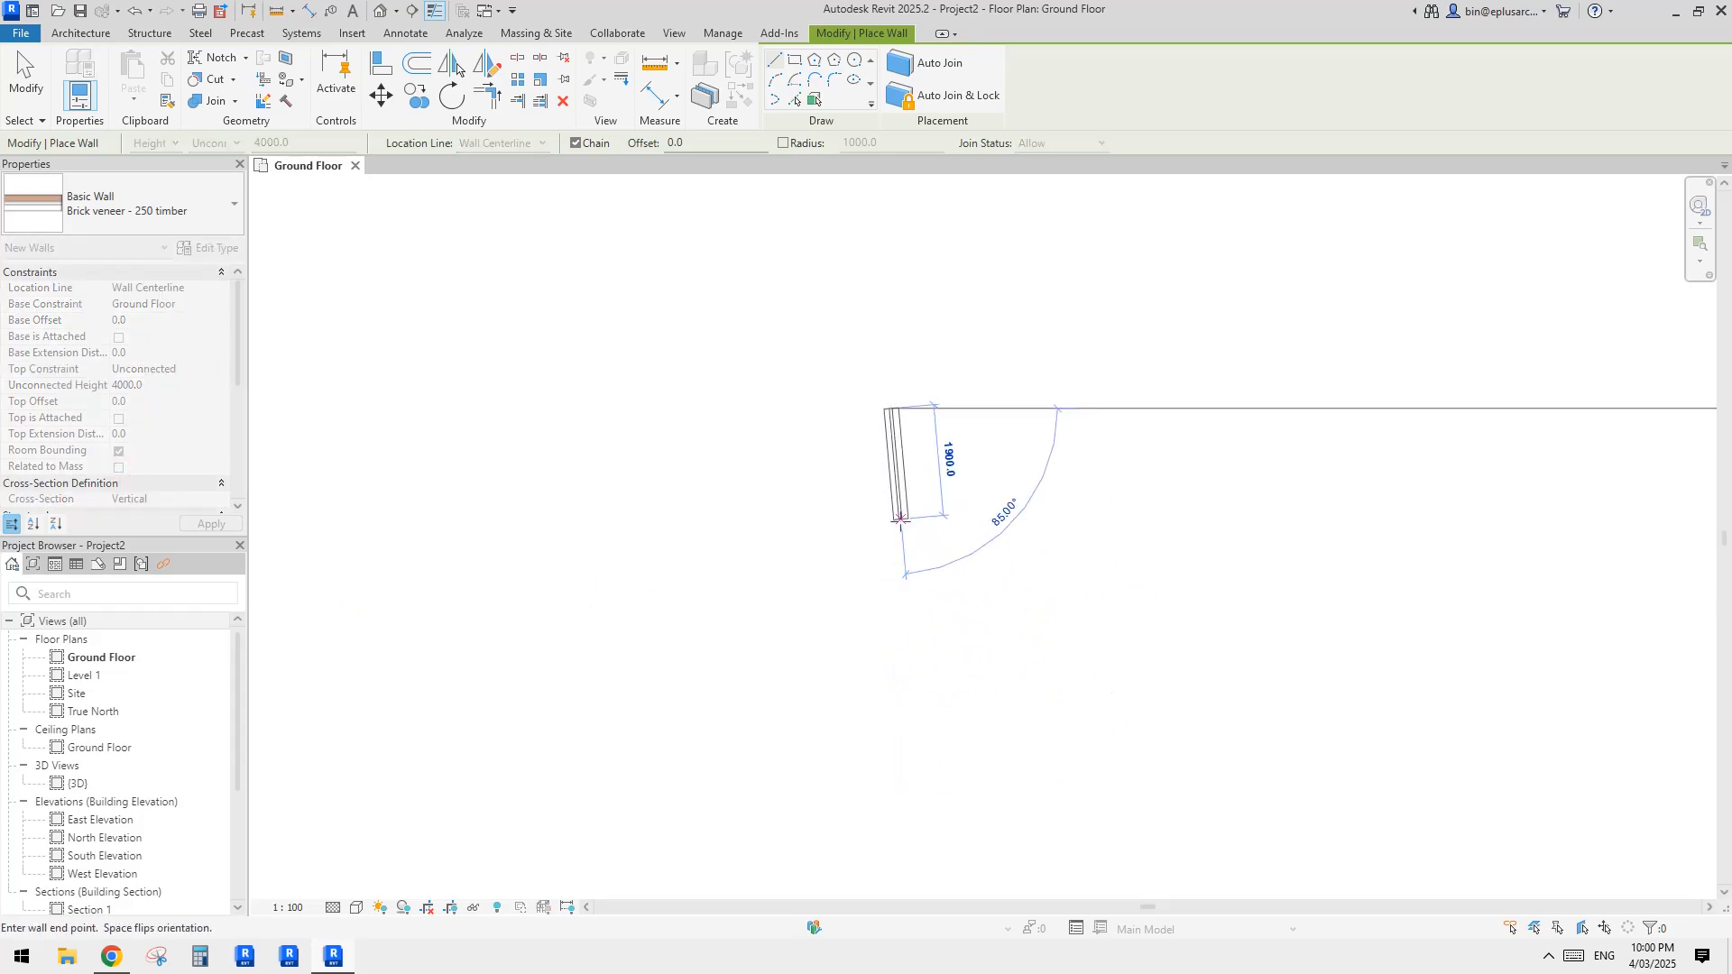
left_click(891, 467)
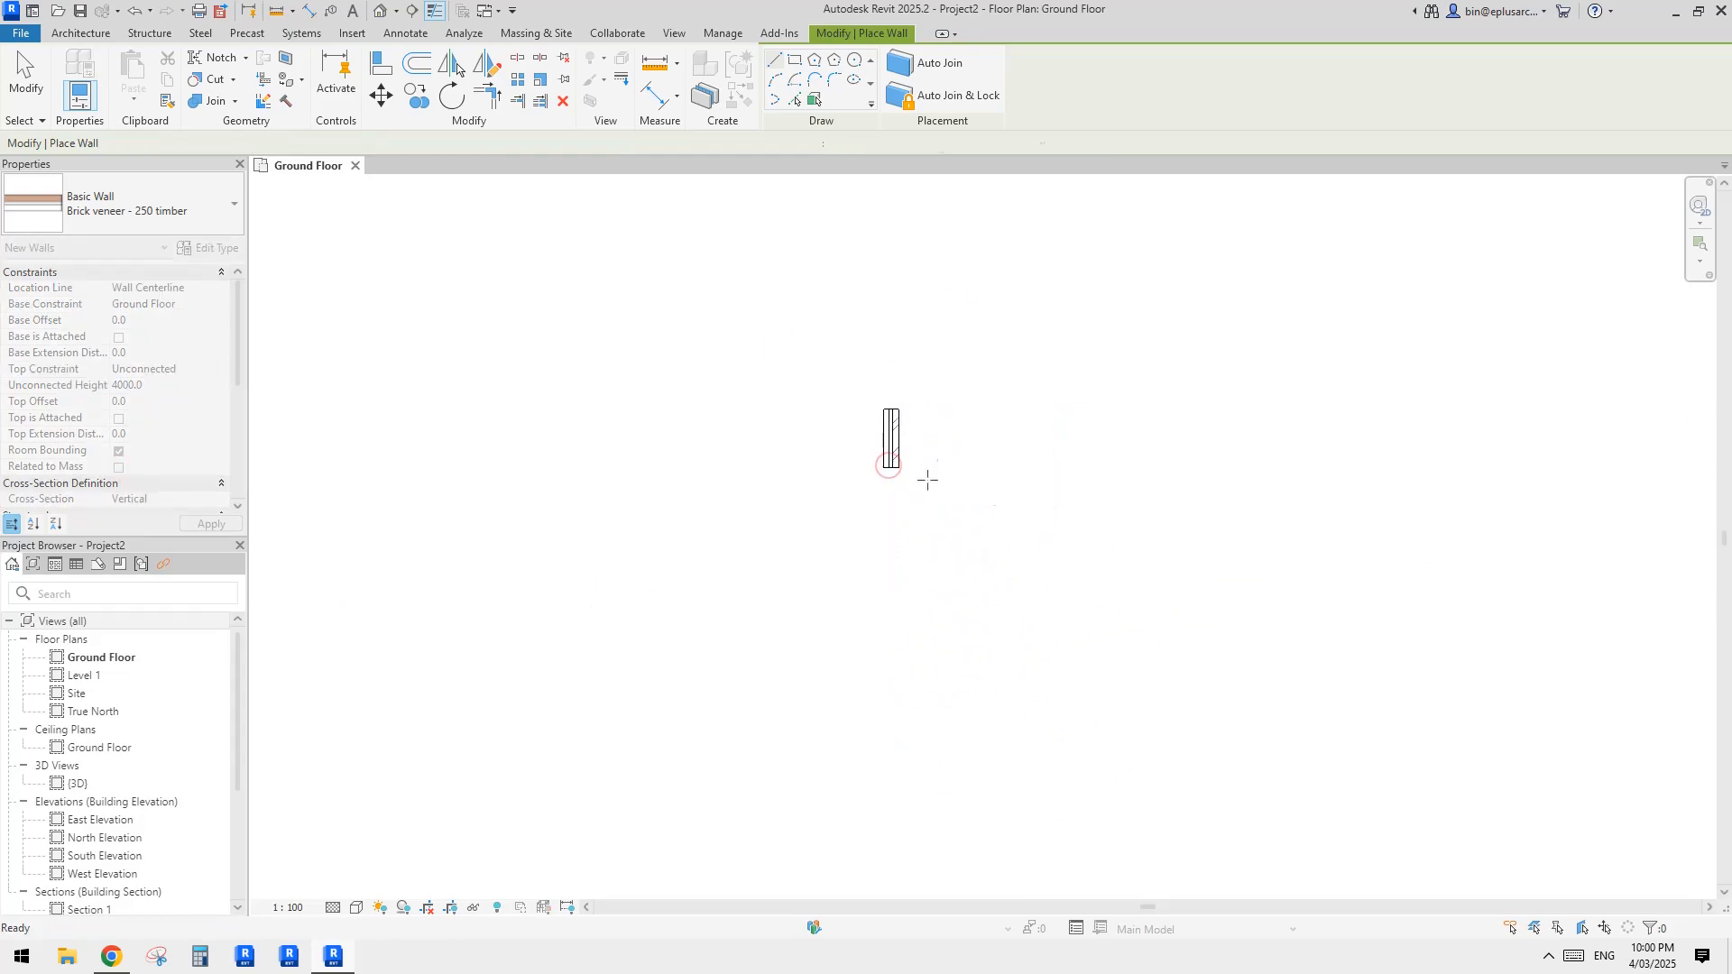
key("Escape")
key("Escape")
Step: Open the default 3D view and bring the new brick veneer wall into view
left_click(380, 11)
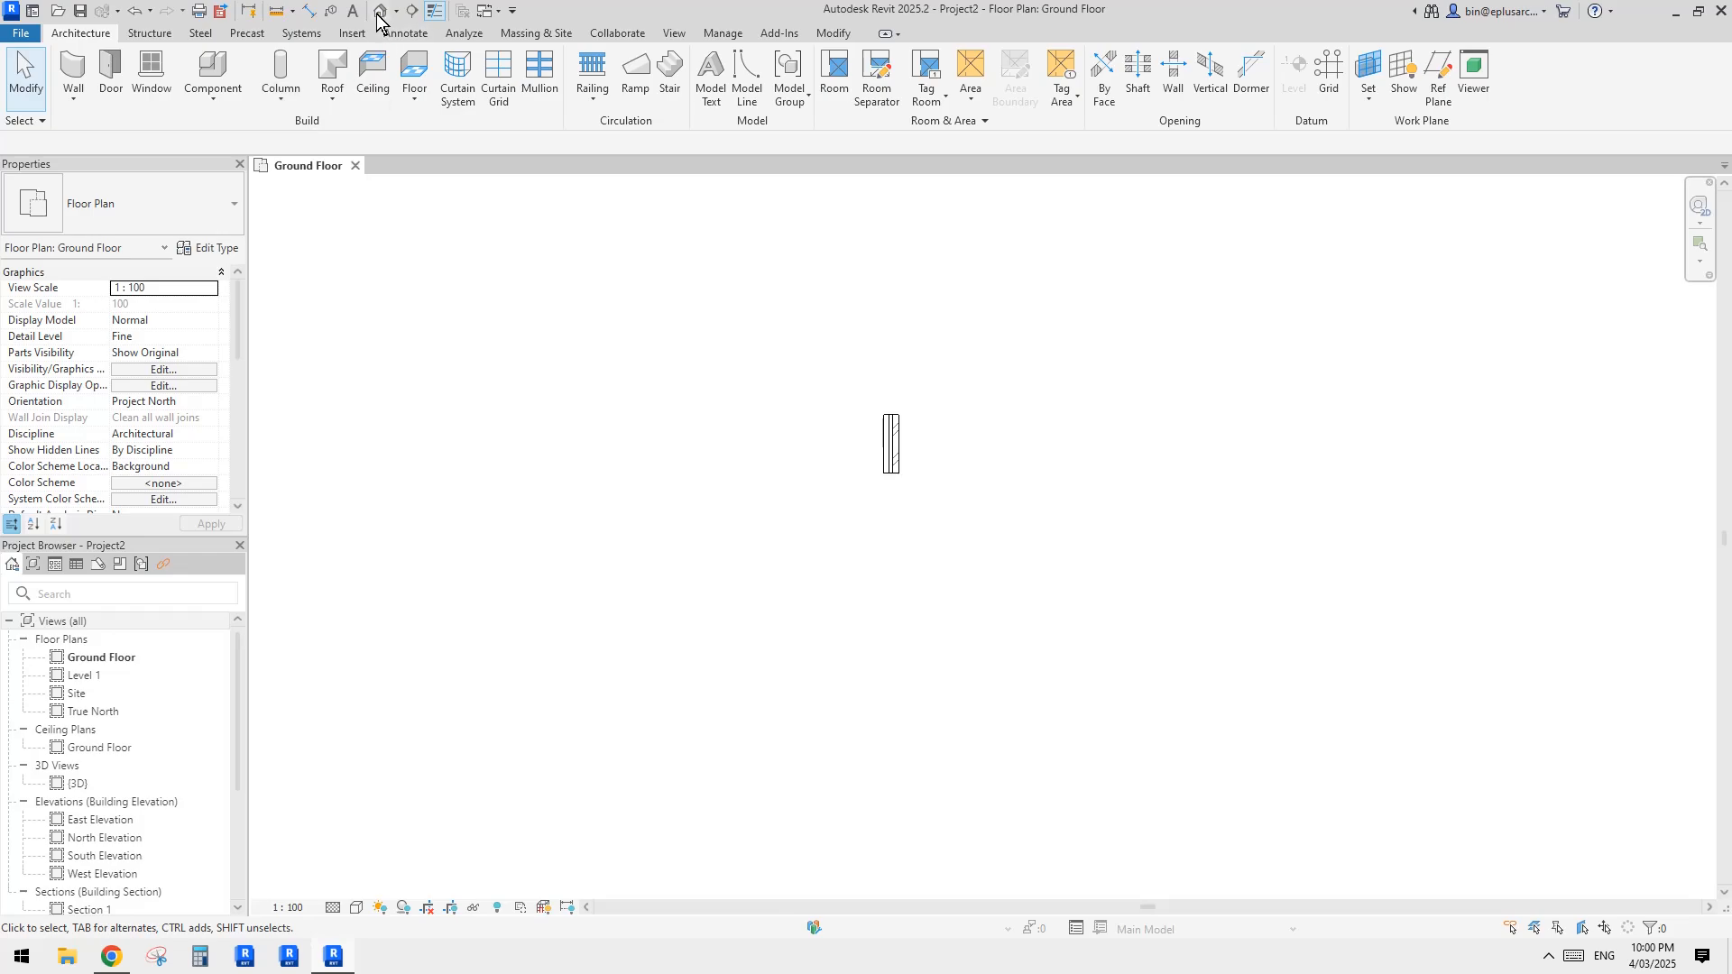
scroll(1064, 552, "up", 2)
left_click(1020, 546)
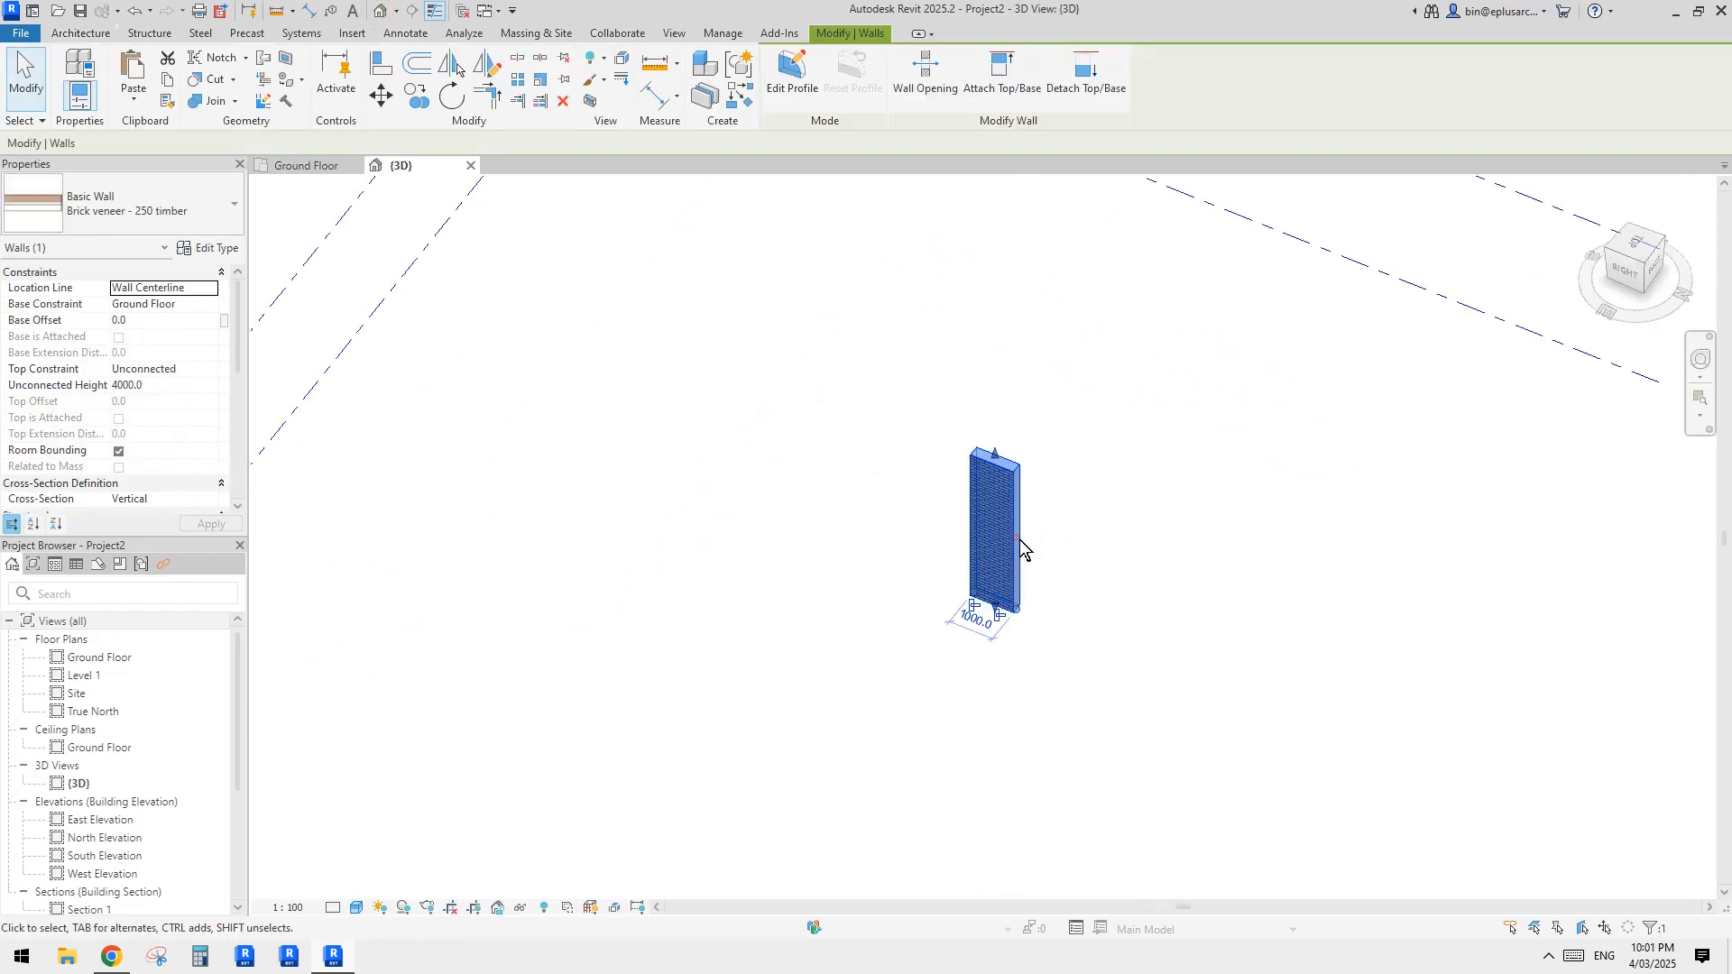
middle_click_drag(1020, 545, 1179, 491, "shift")
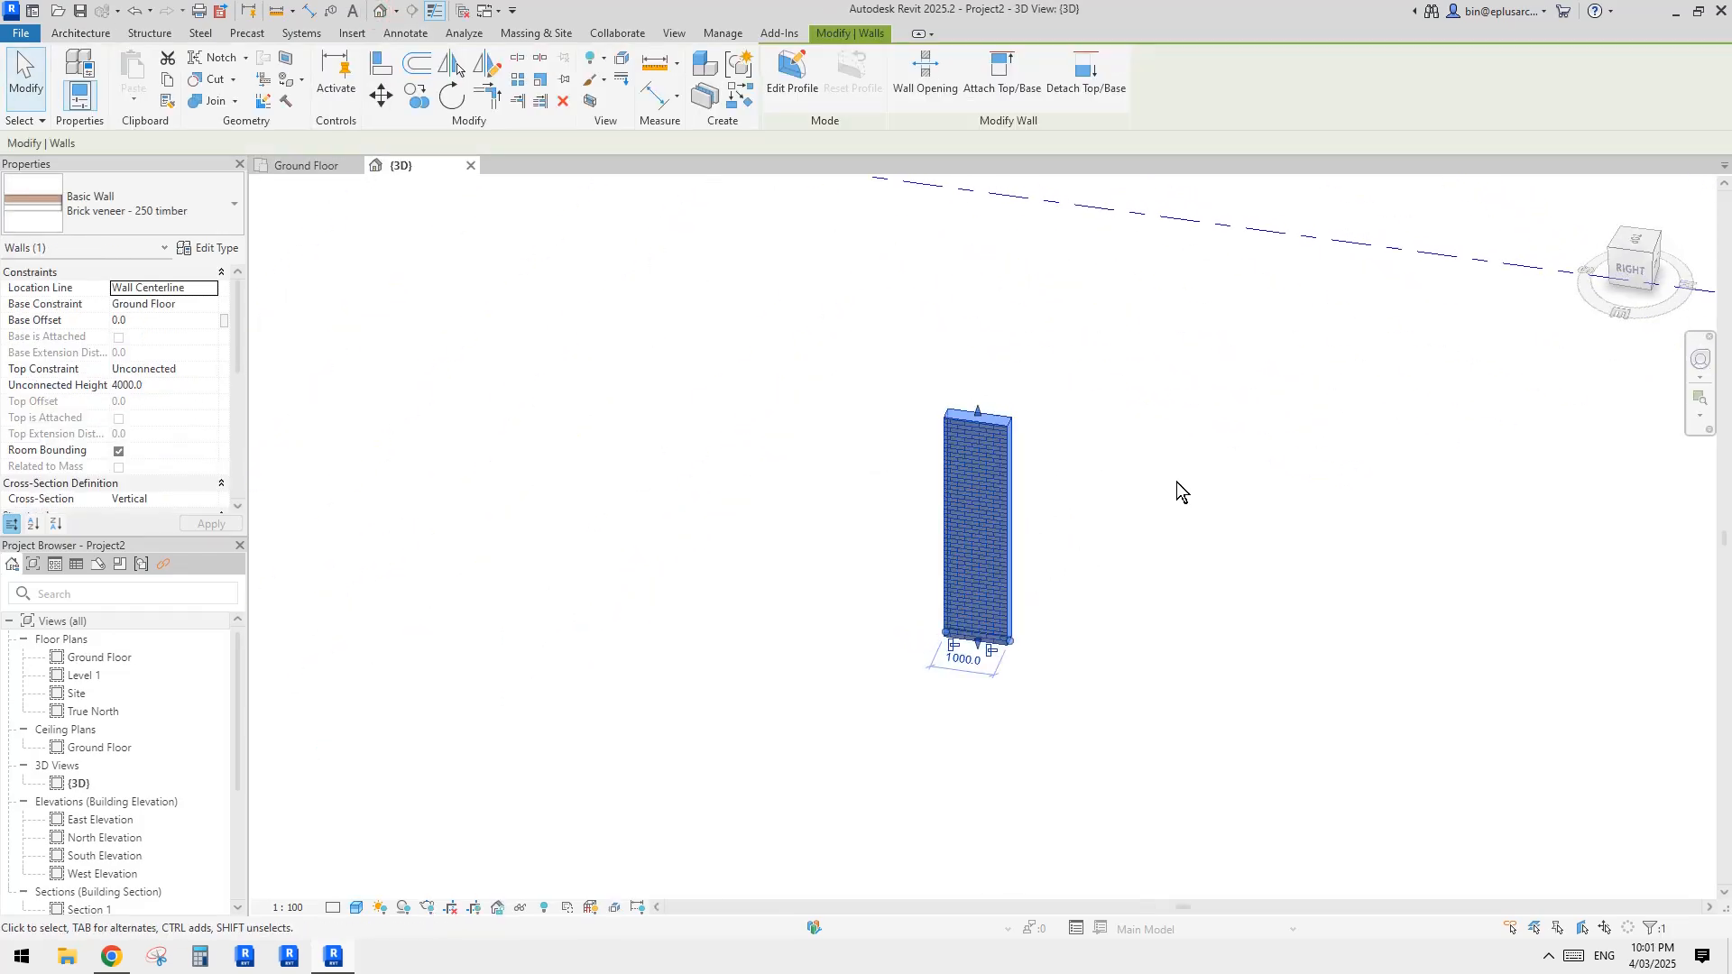
Step: Lower the brick veneer wall's top edge freehand to a height of about 1709 mm
left_click(1102, 528)
left_click(989, 523)
scroll(1001, 540, "up", 1)
middle_click_drag(1001, 540, 968, 509, "shift")
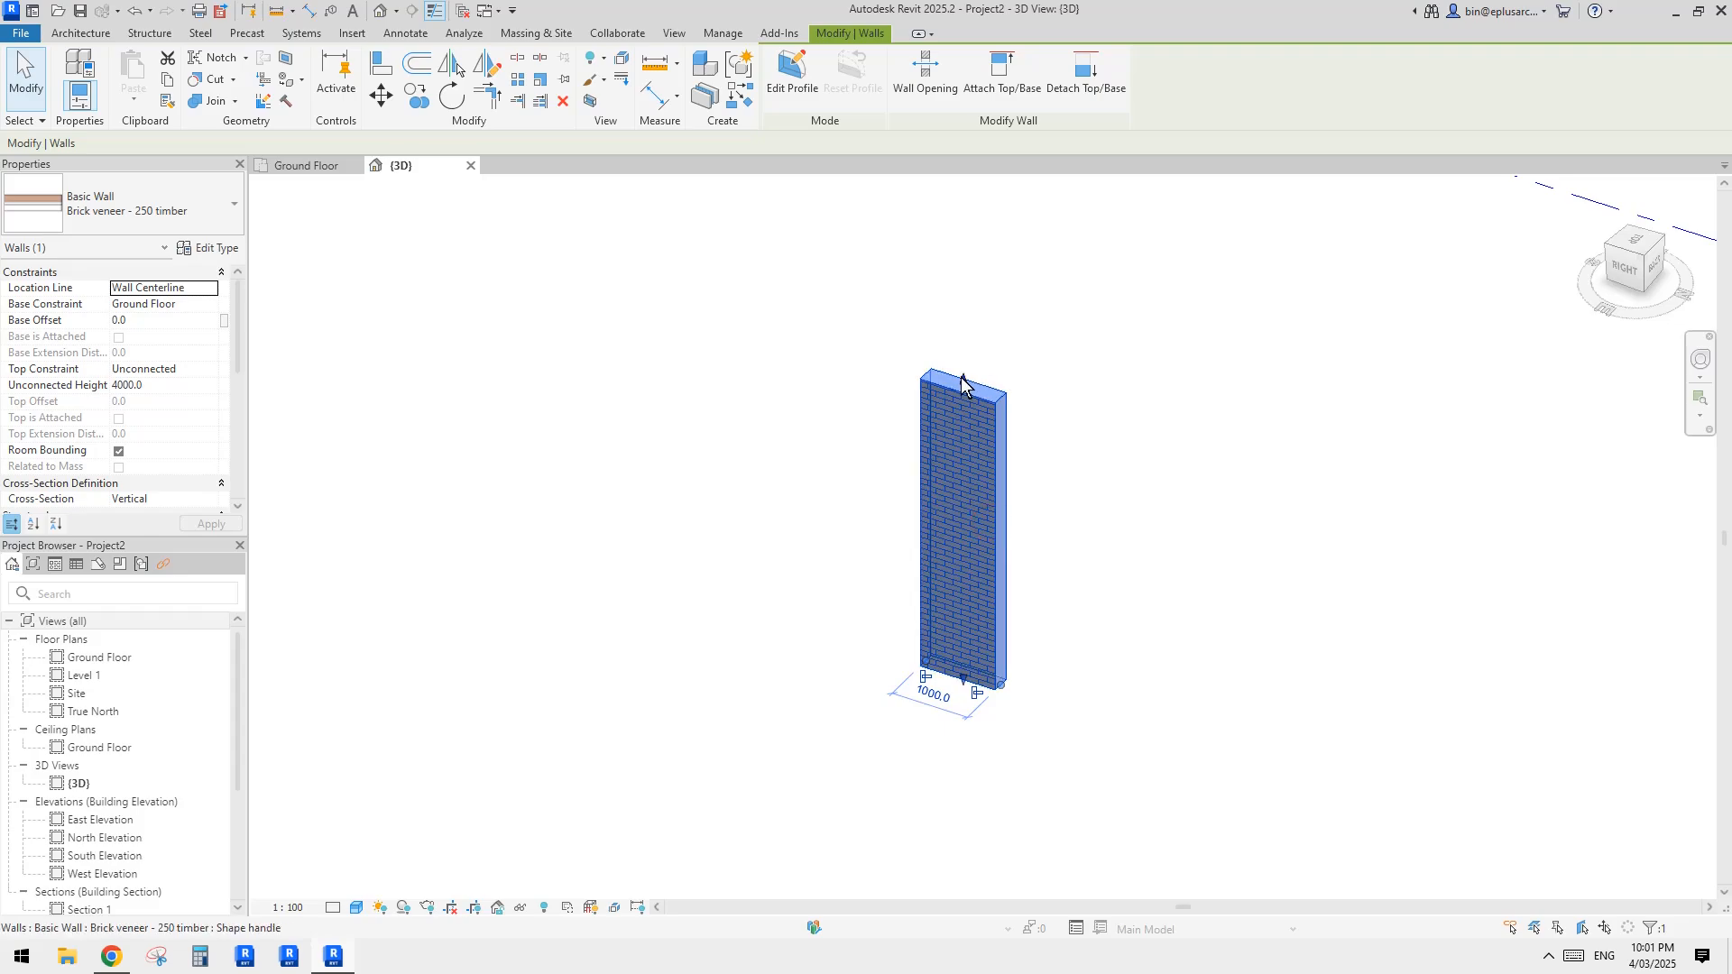
left_click_drag(962, 381, 993, 562)
middle_click_drag(1107, 574, 1028, 622, "shift")
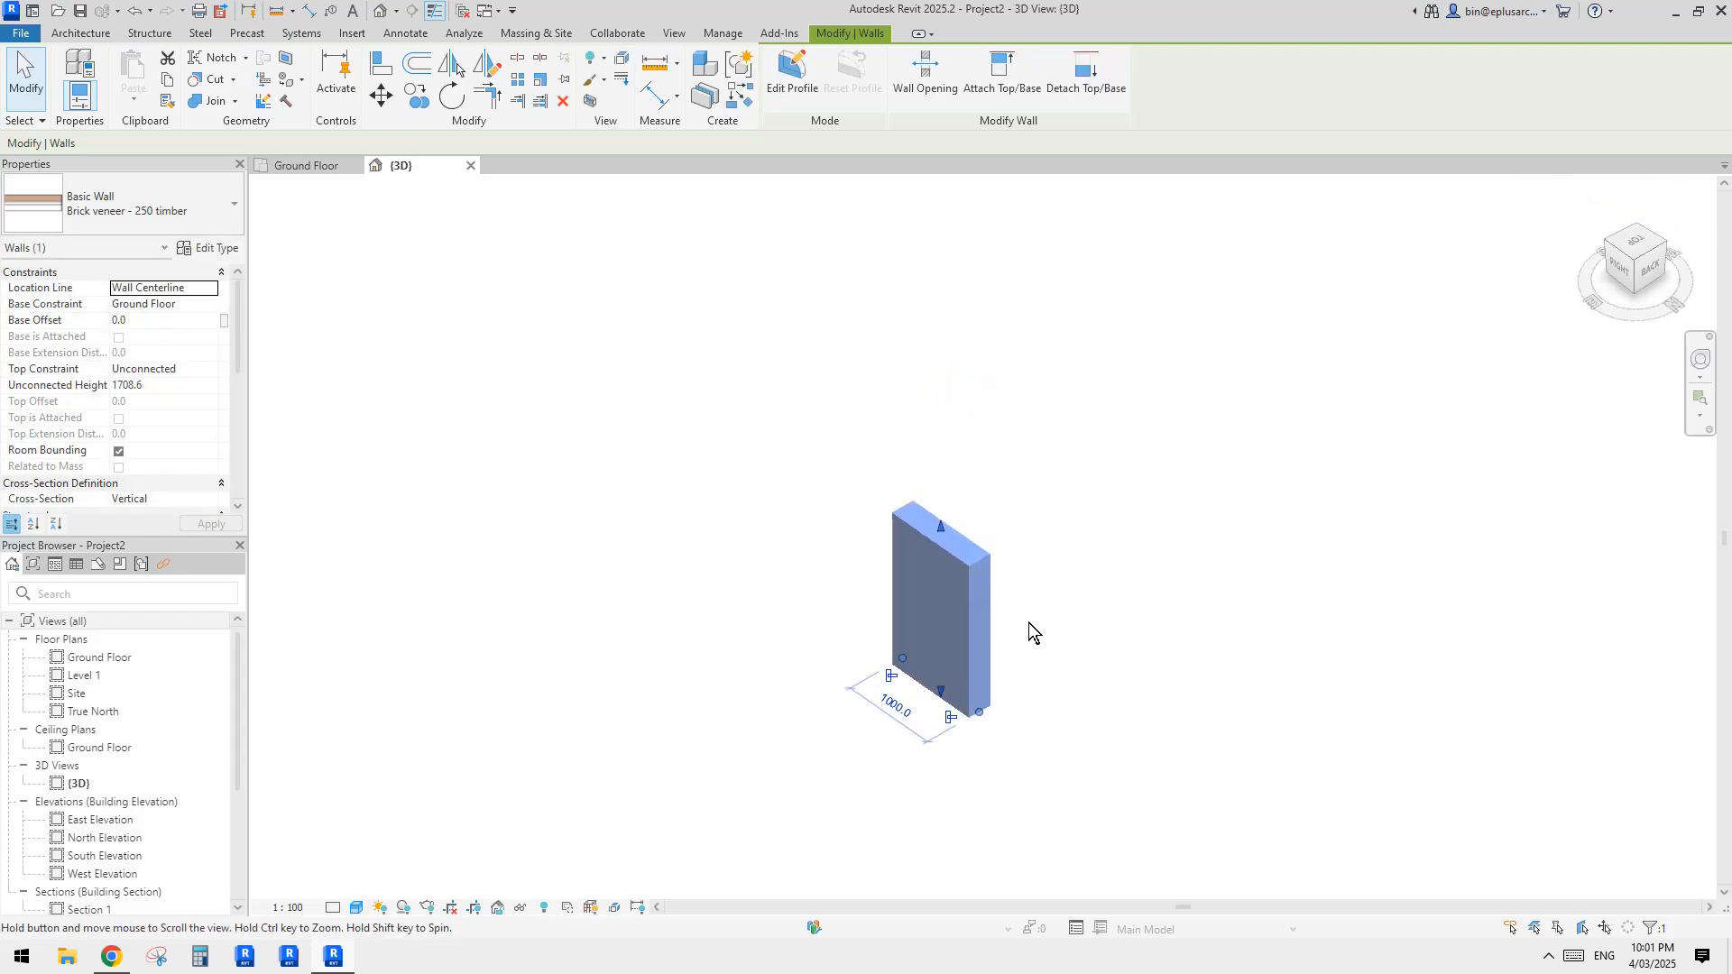
left_click(1063, 612)
Step: Set the brick veneer wall's length to 1200 mm
middle_click_drag(728, 576, 970, 612, "shift")
scroll(81, 438, "down", 4)
middle_click_drag(836, 536, 835, 536)
scroll(867, 574, "up", 1)
left_click(870, 579)
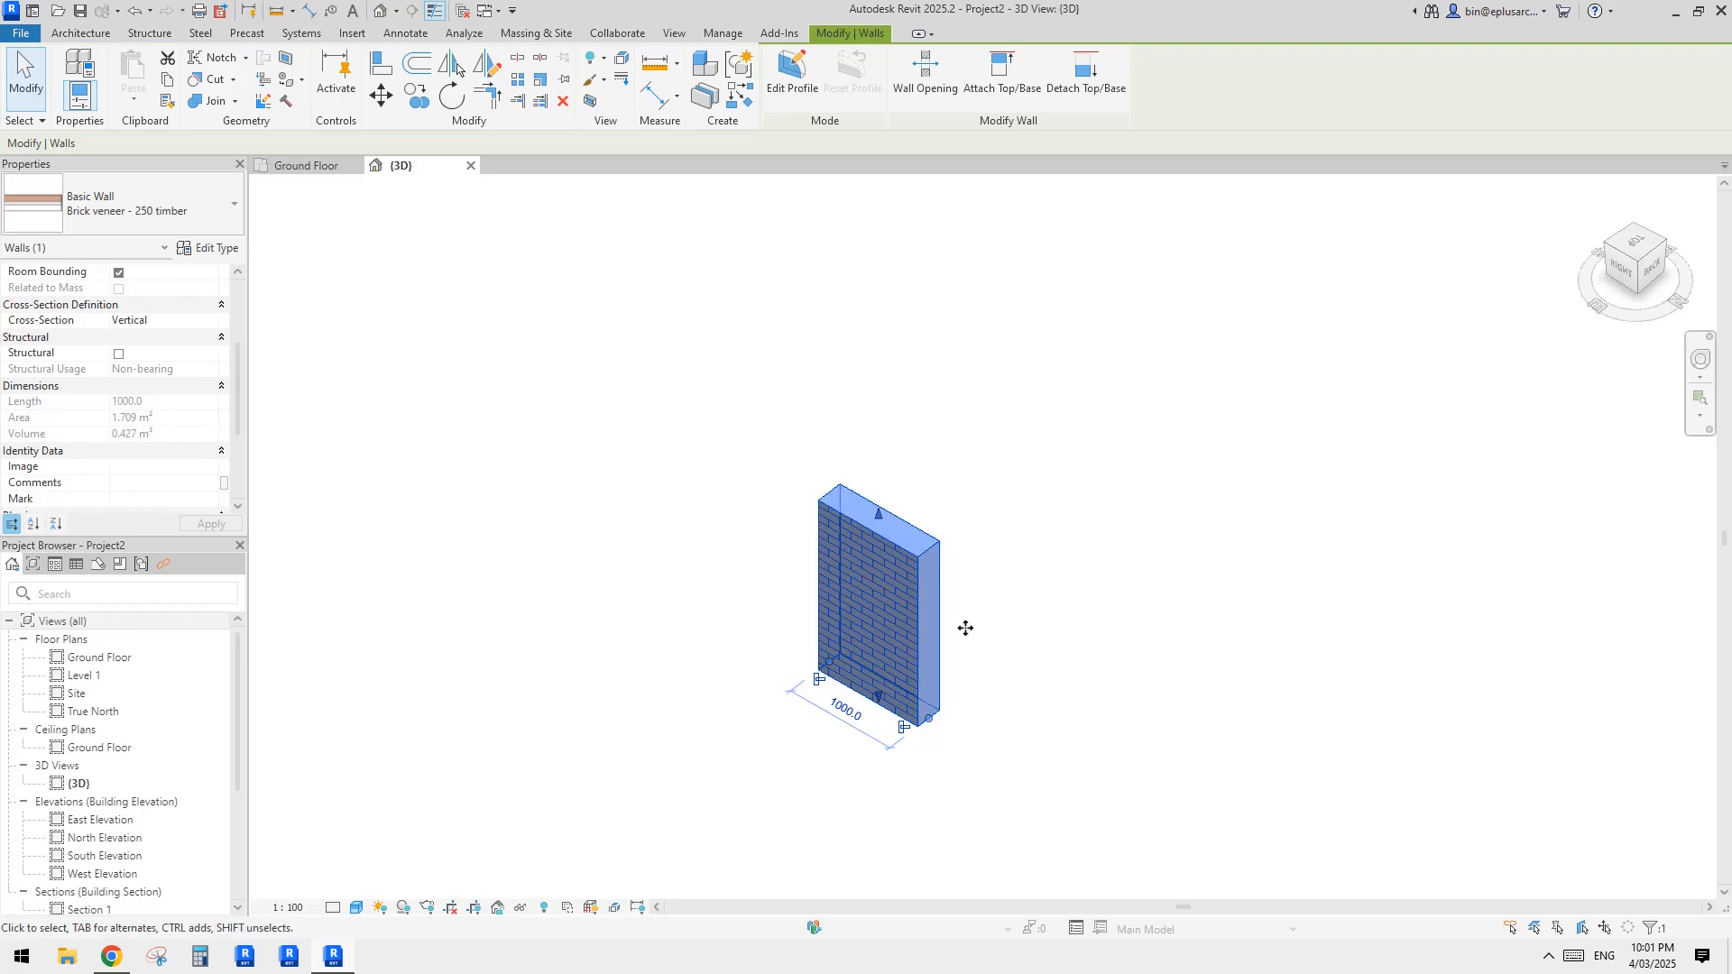
left_click(845, 710)
type("1200")
key("Return")
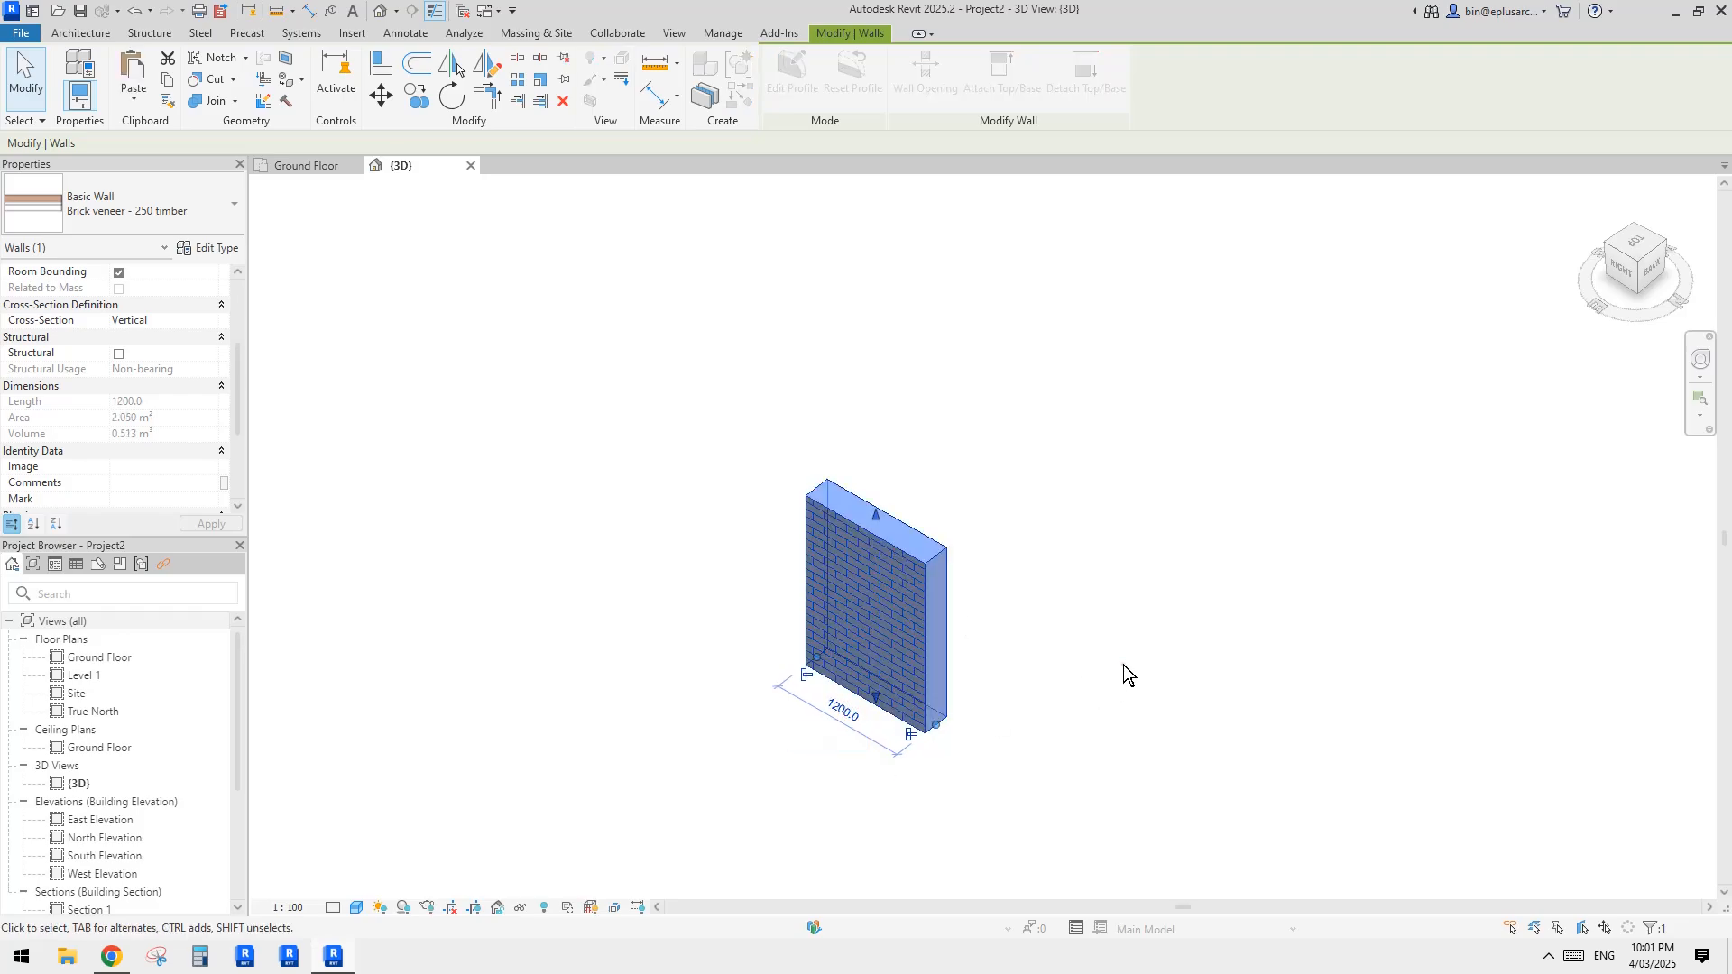
Step: Set the brick veneer wall's unconnected height to 1800 mm and deselect it
left_click(1123, 664)
left_click(850, 628)
scroll(166, 406, "up", 5)
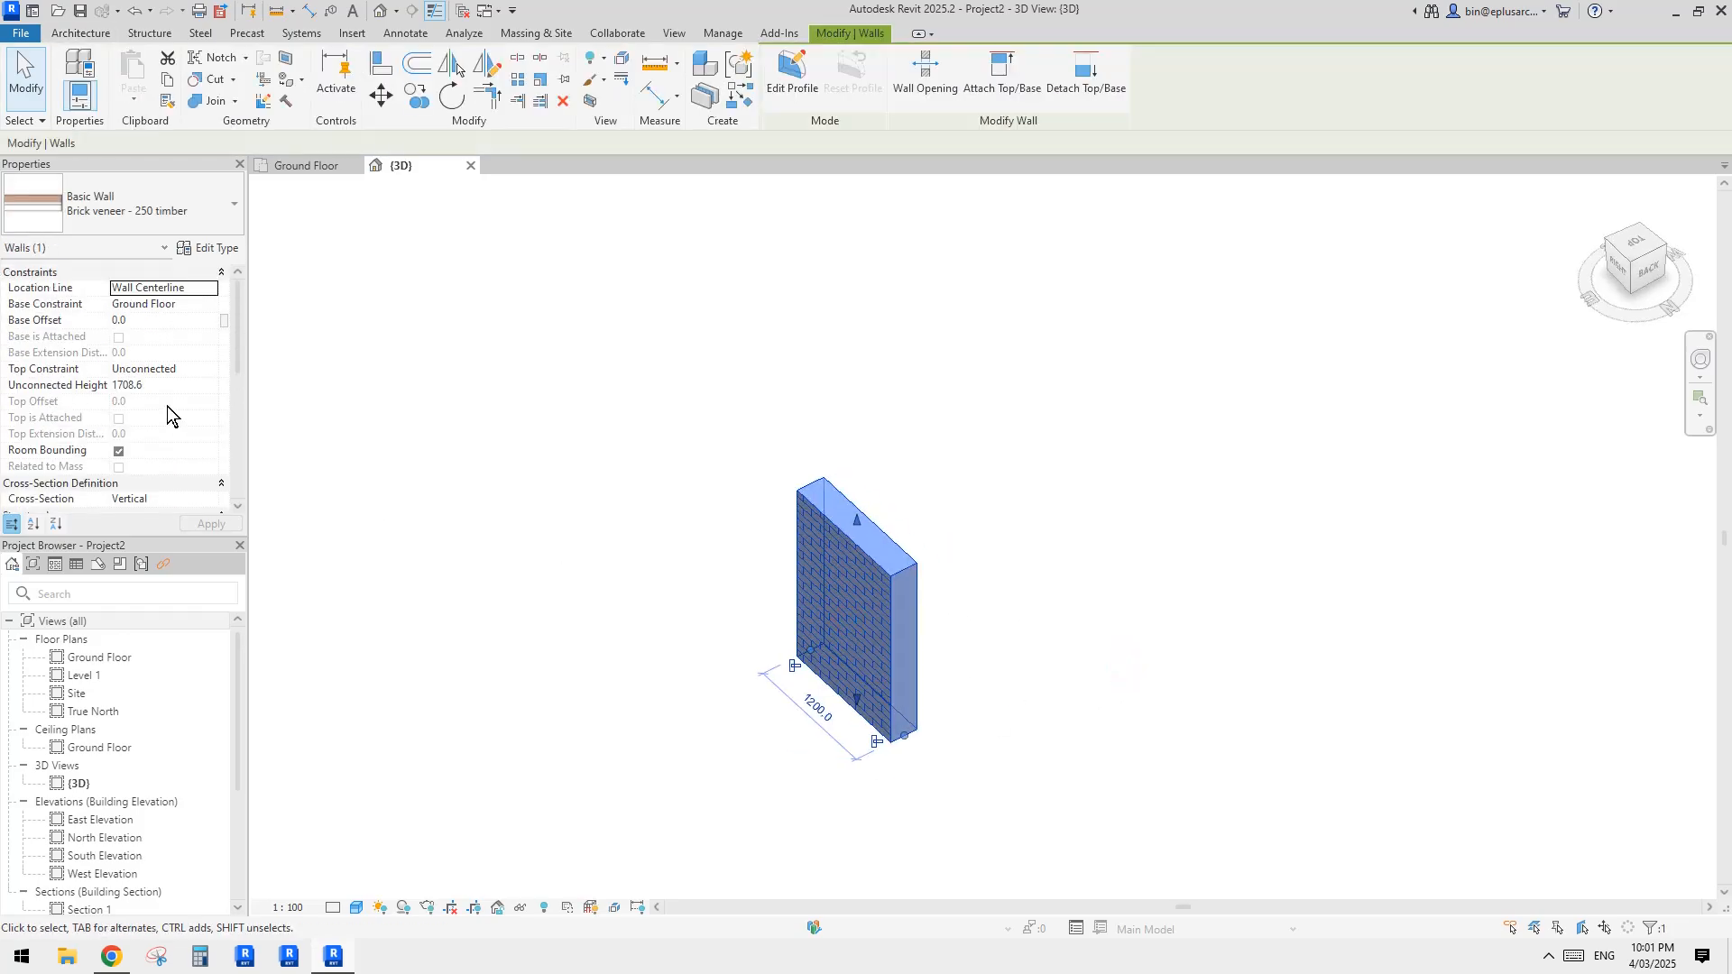
left_click(176, 371)
left_click(182, 385)
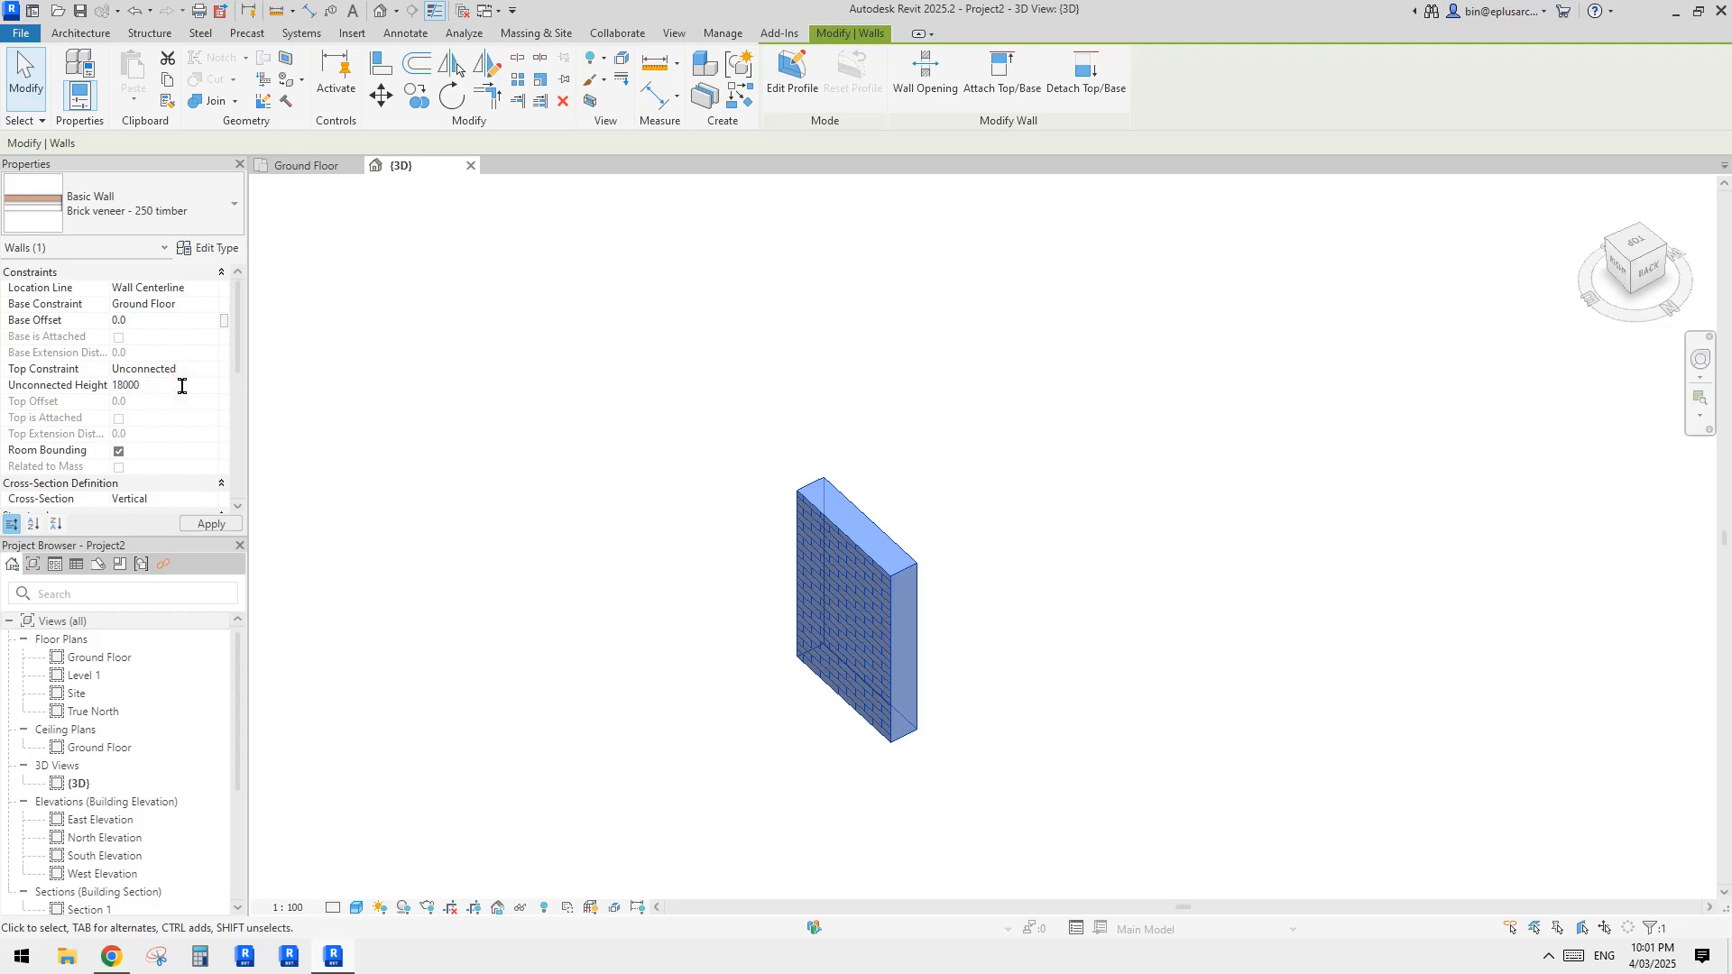
key("Return")
left_click(939, 448)
Step: Set the 3D view's detail level to Medium
middle_click_drag(1024, 580, 985, 568, "shift")
scroll(797, 606, "up", 2)
left_click(847, 624)
key("Escape")
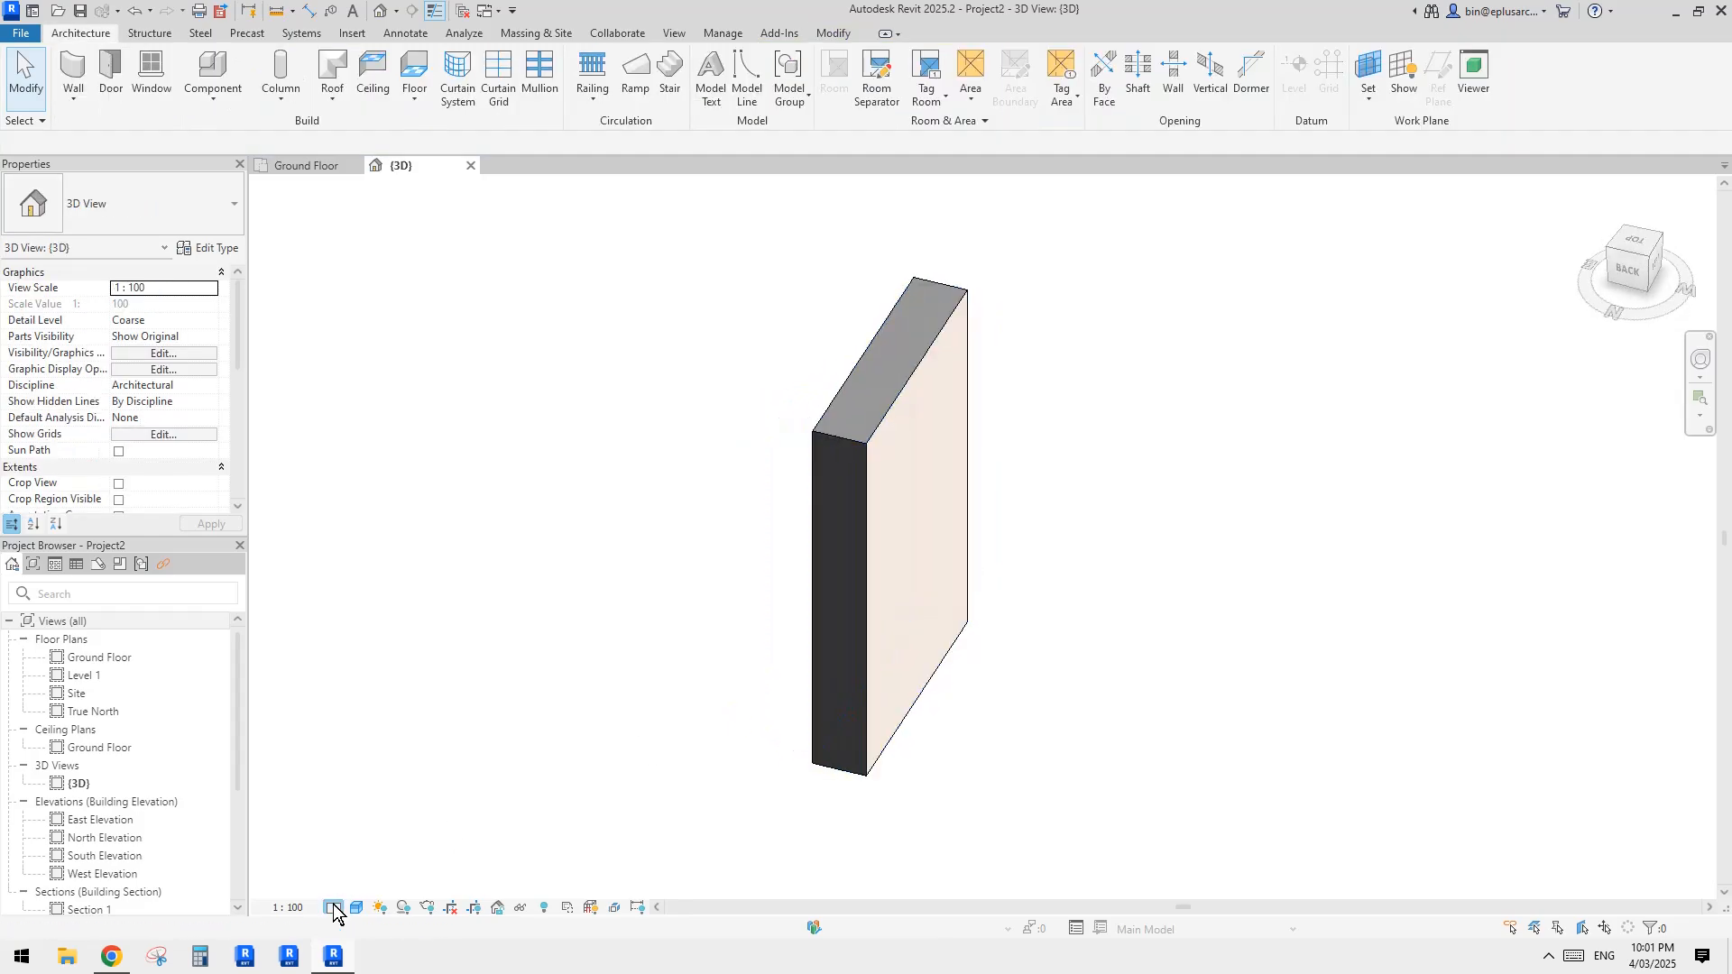
left_click(333, 908)
left_click(356, 871)
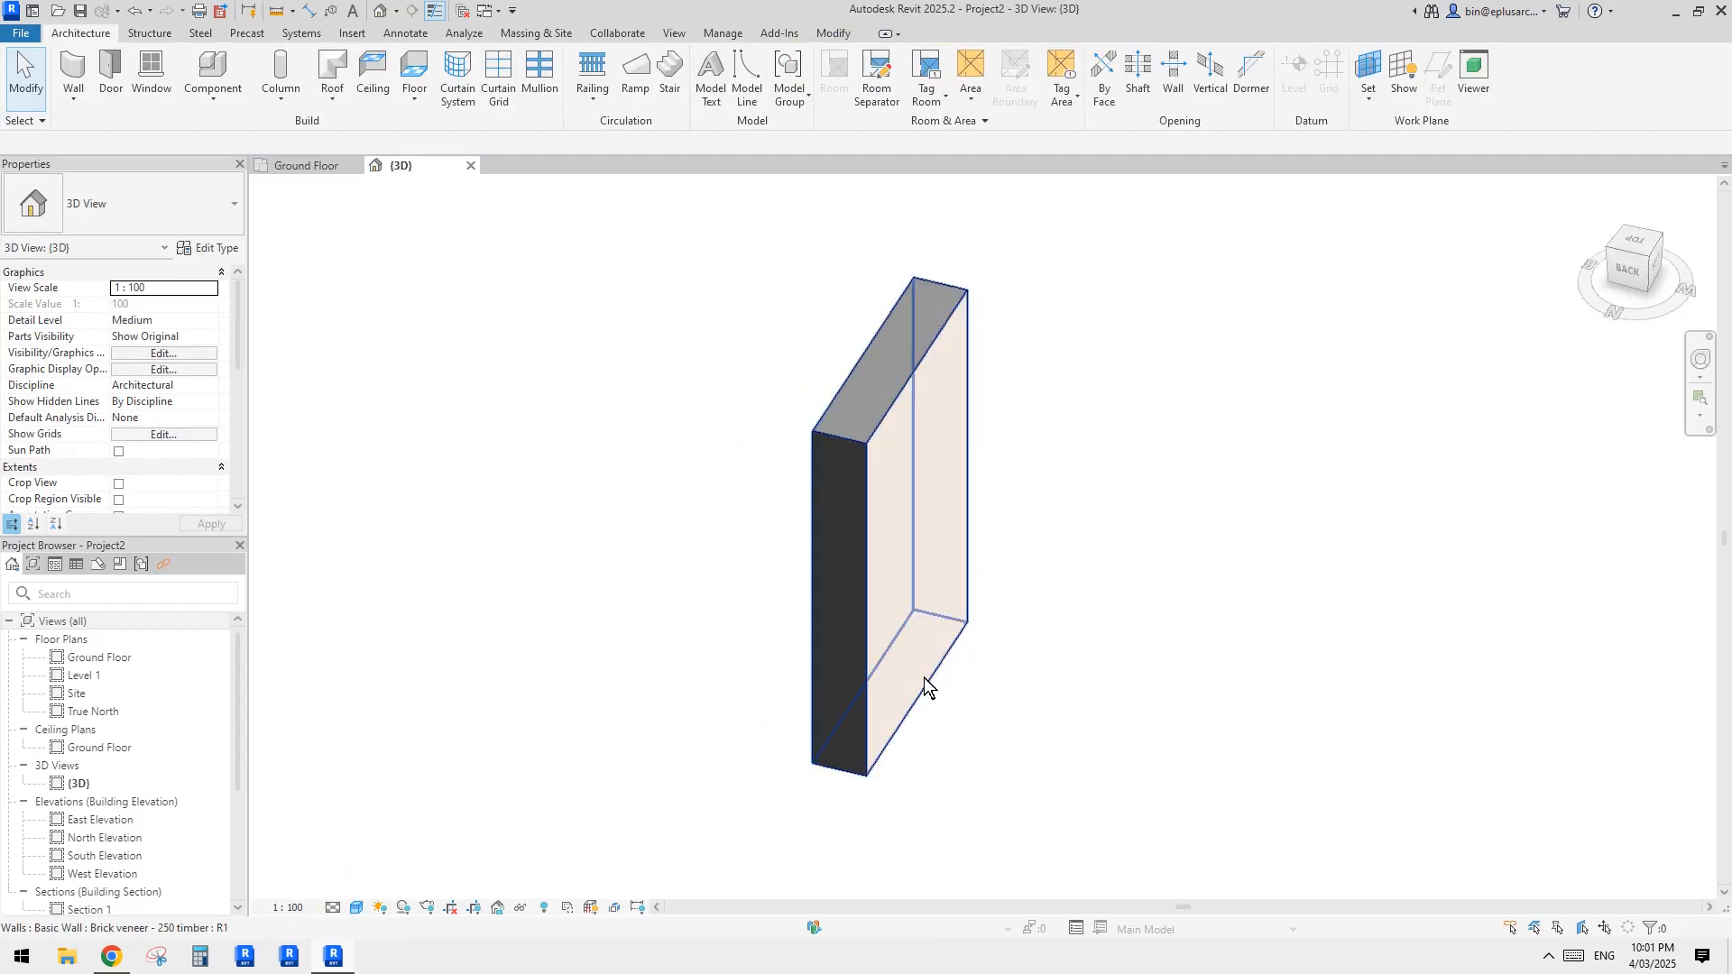
Step: Isolate the brick veneer wall with a section box and inspect its layers from the brick side
middle_click_drag(928, 688, 824, 719, "shift")
left_click(885, 619)
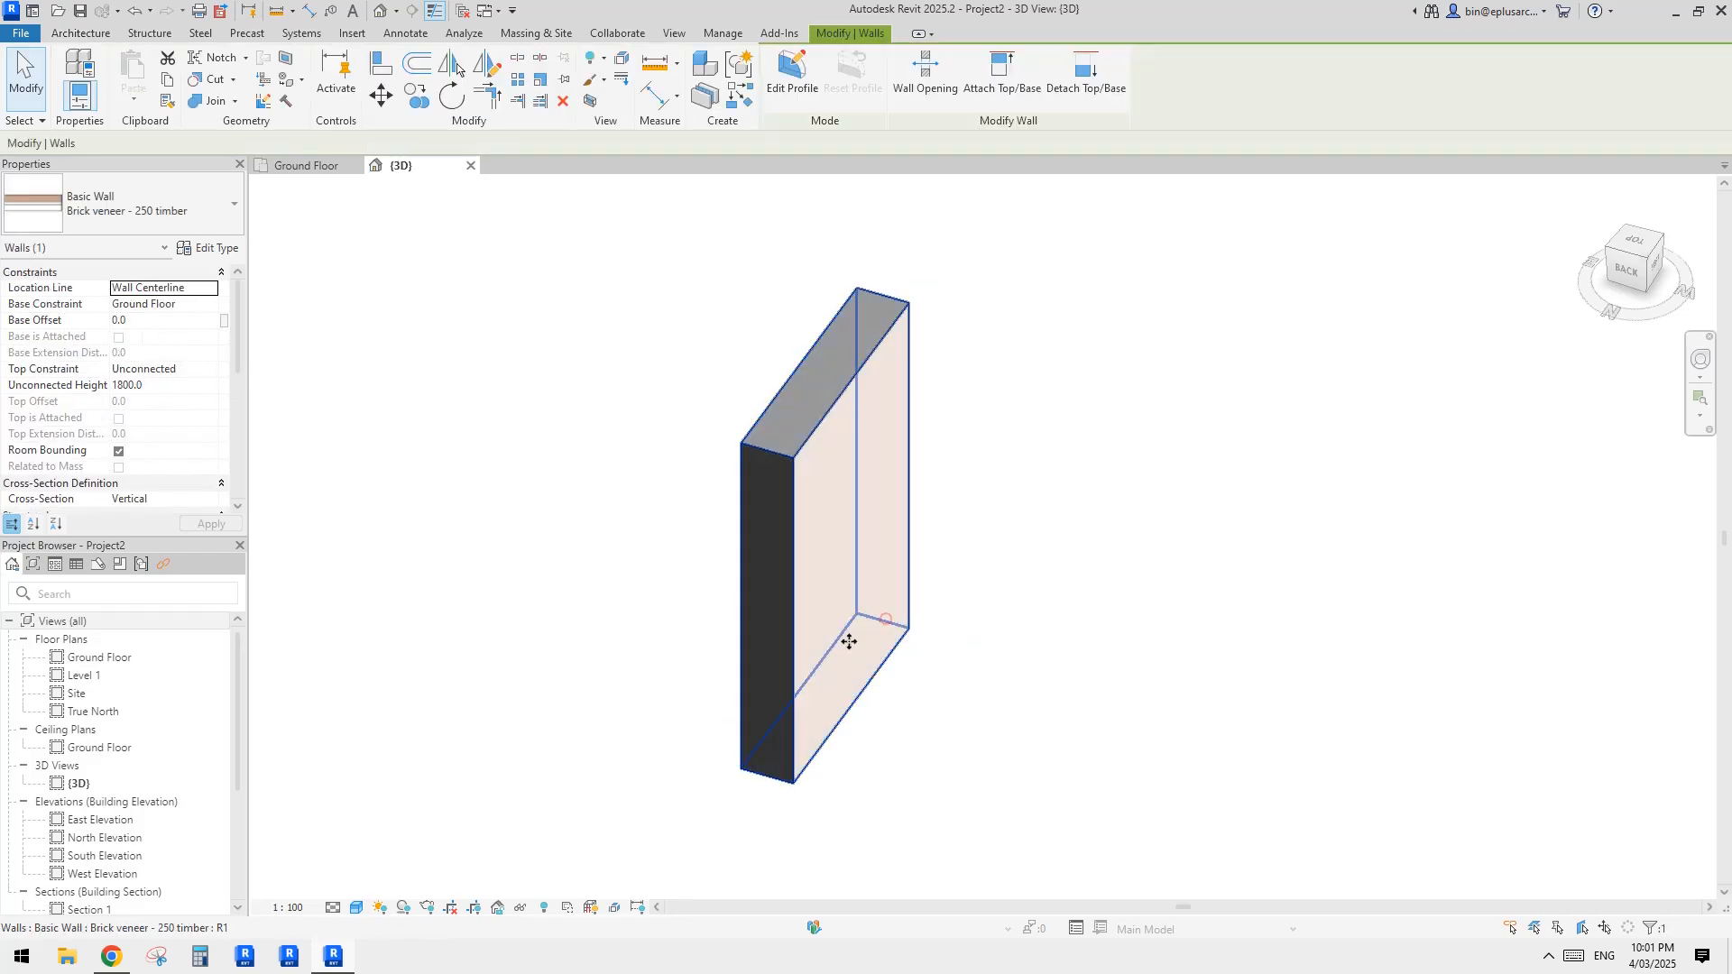
key("Escape")
left_click(777, 583)
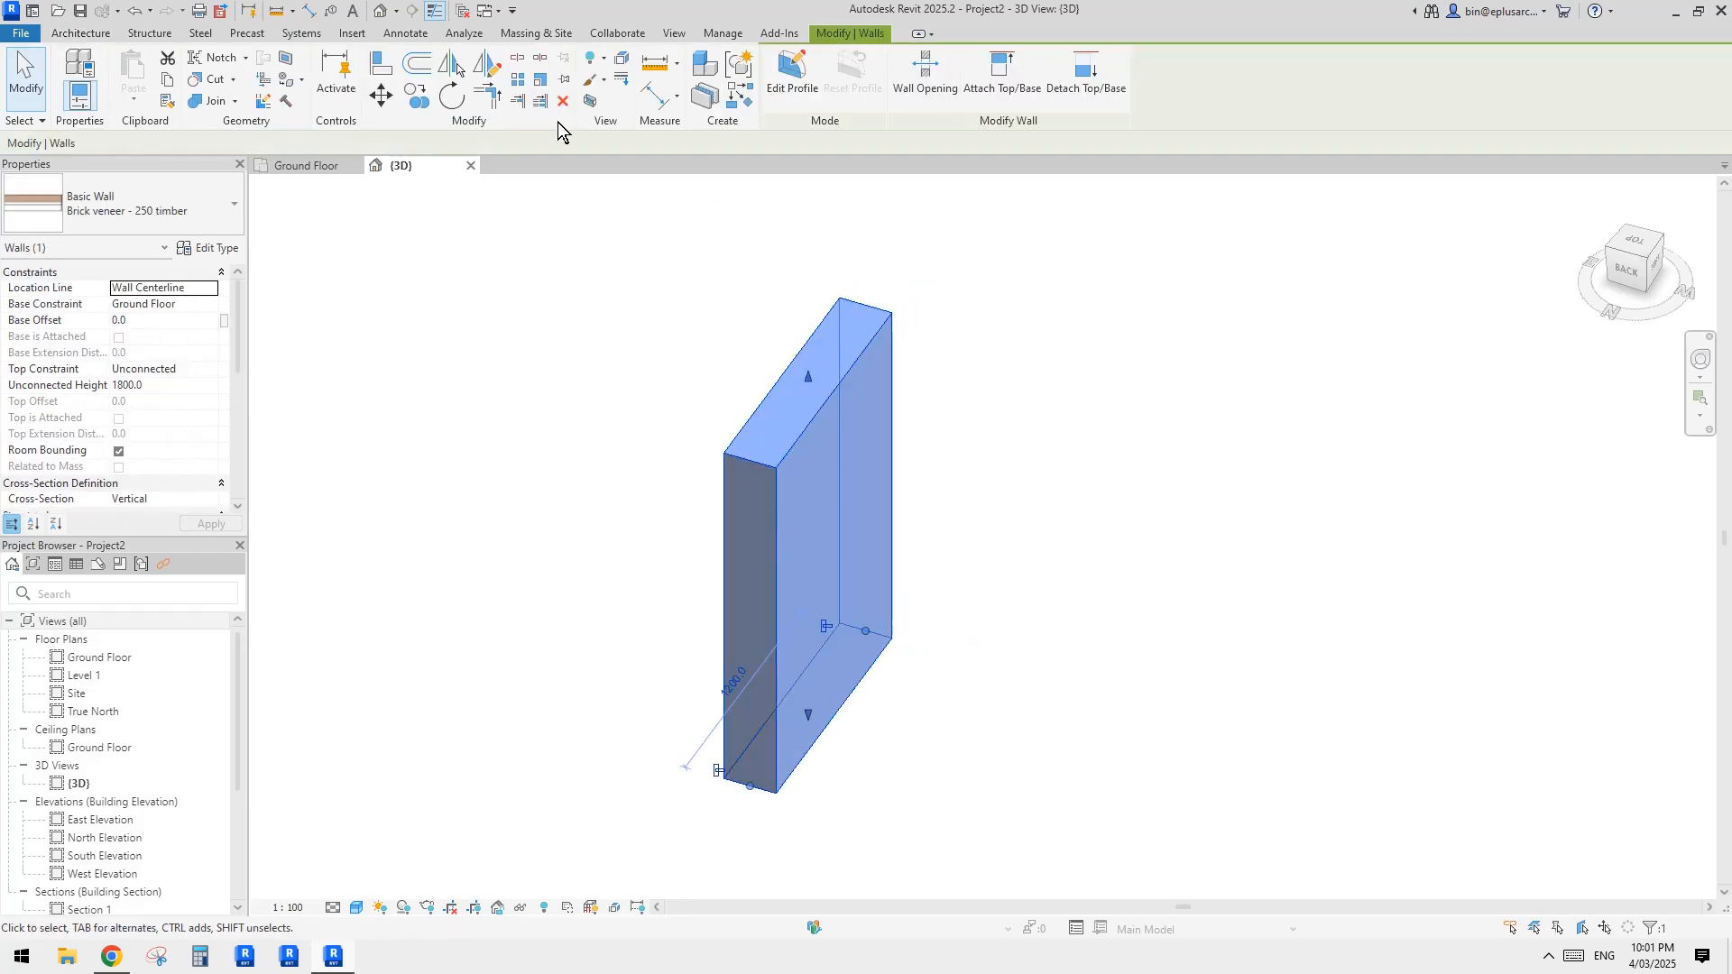
left_click(591, 100)
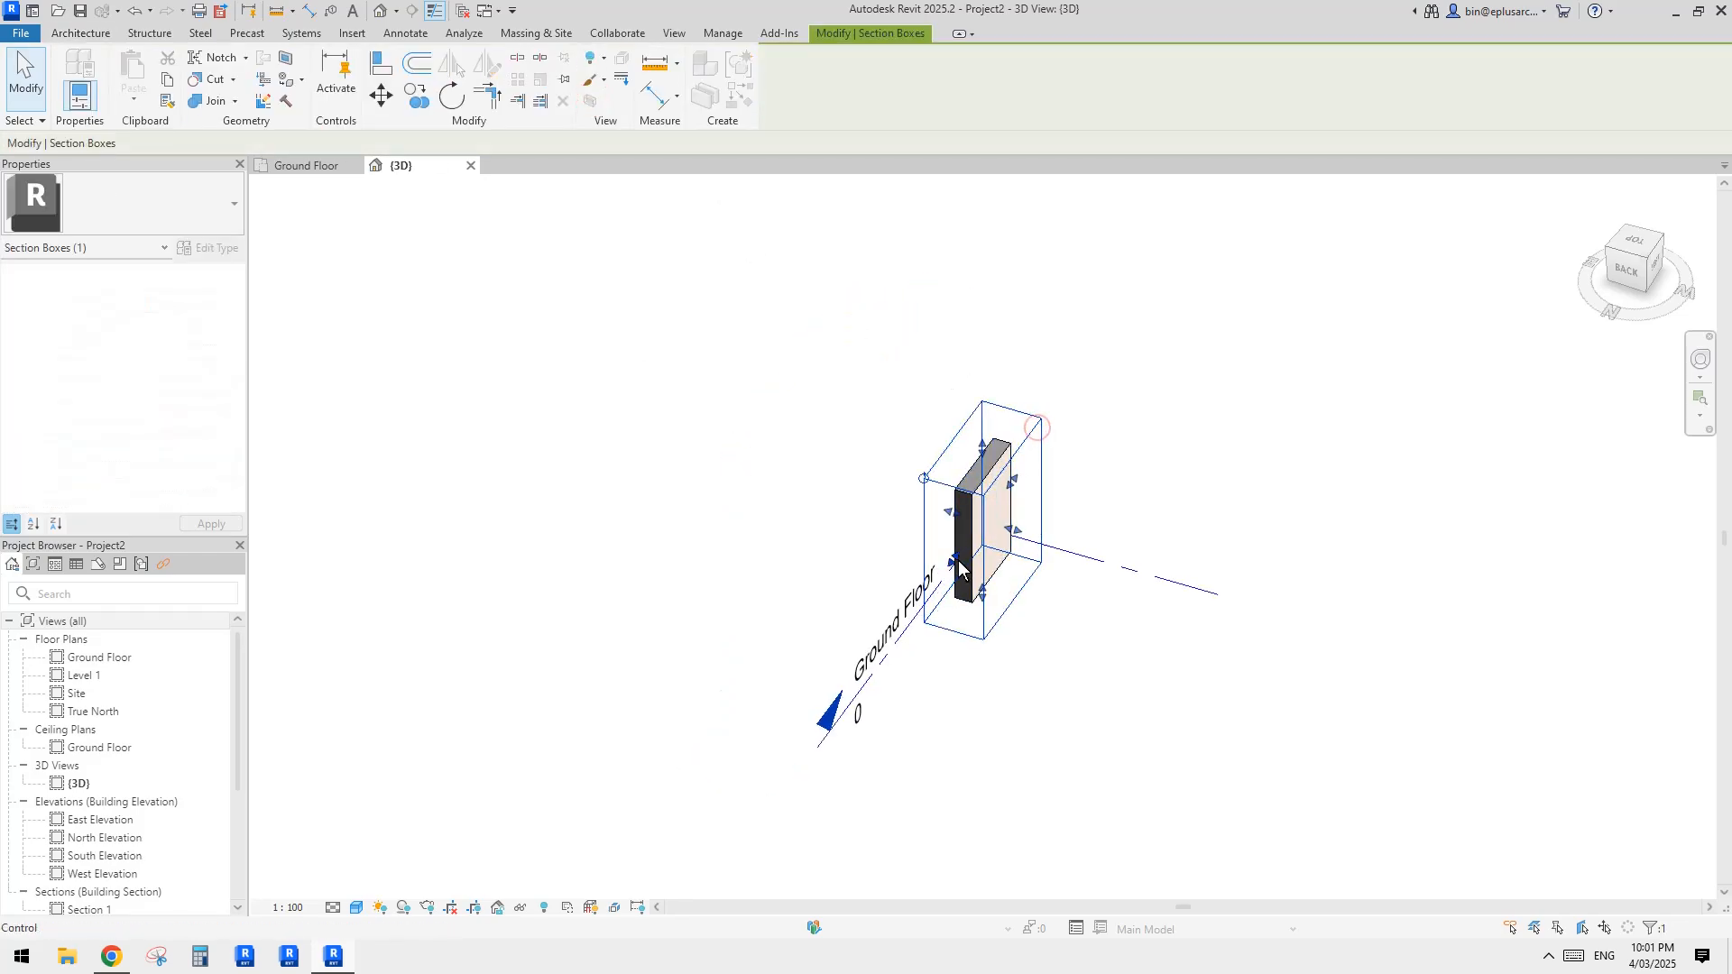
key("Escape")
scroll(947, 541, "up", 5)
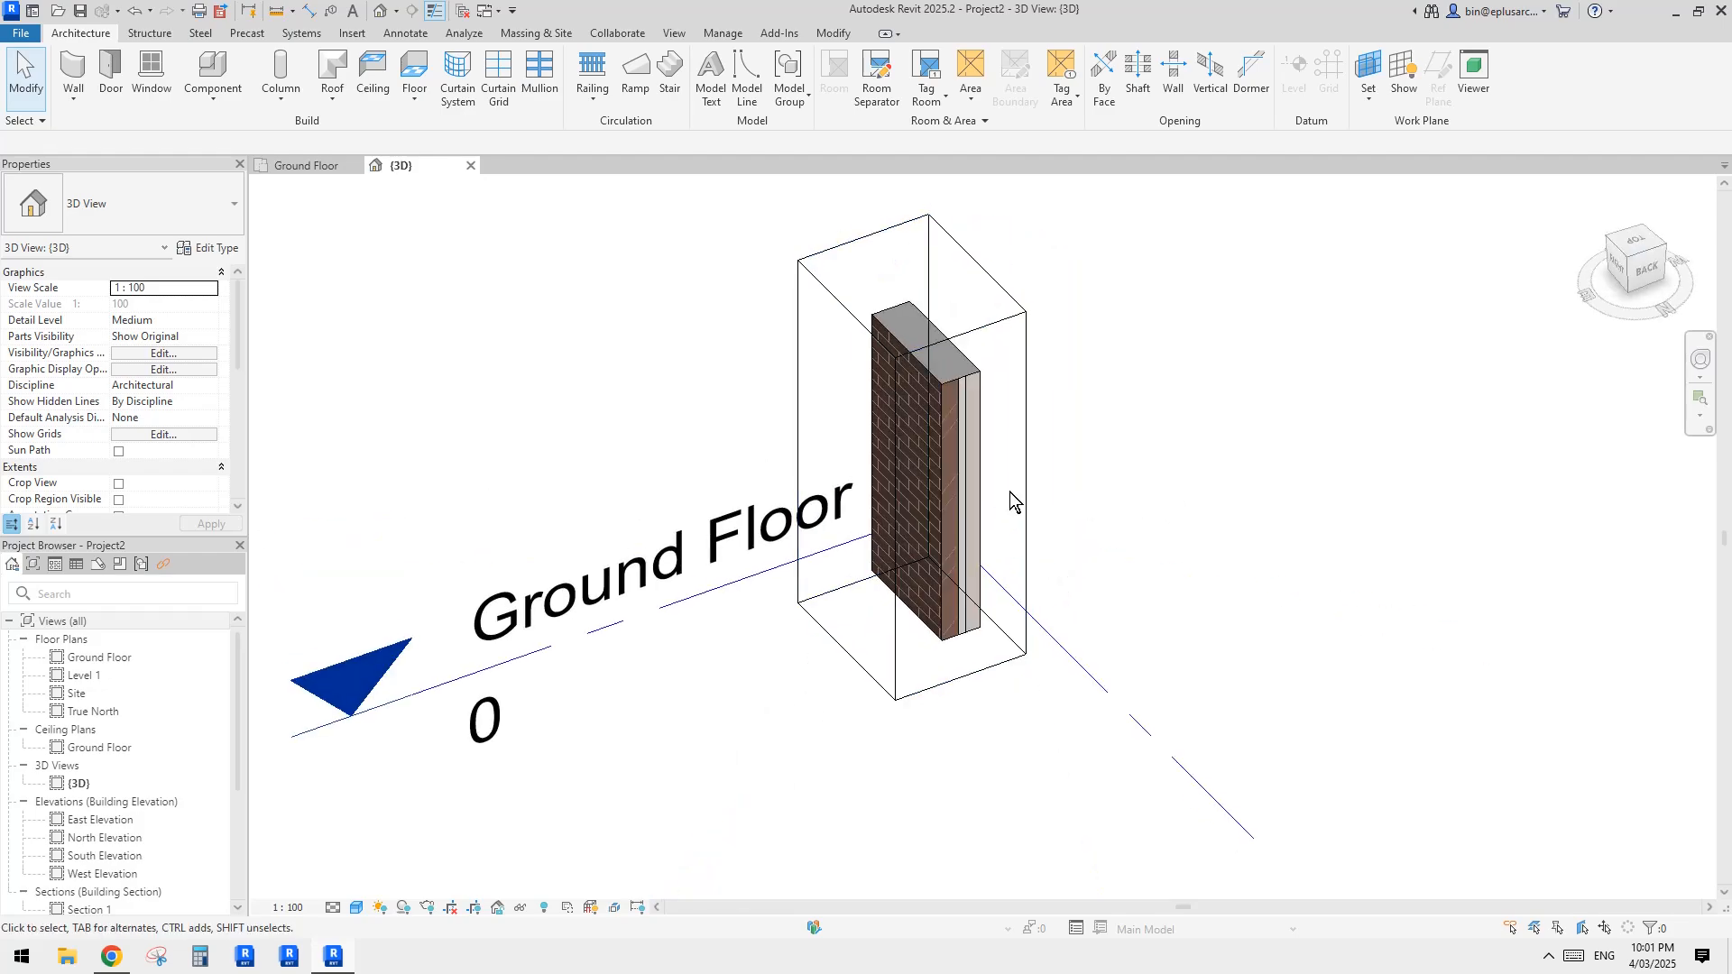
scroll(1010, 490, "up", 3)
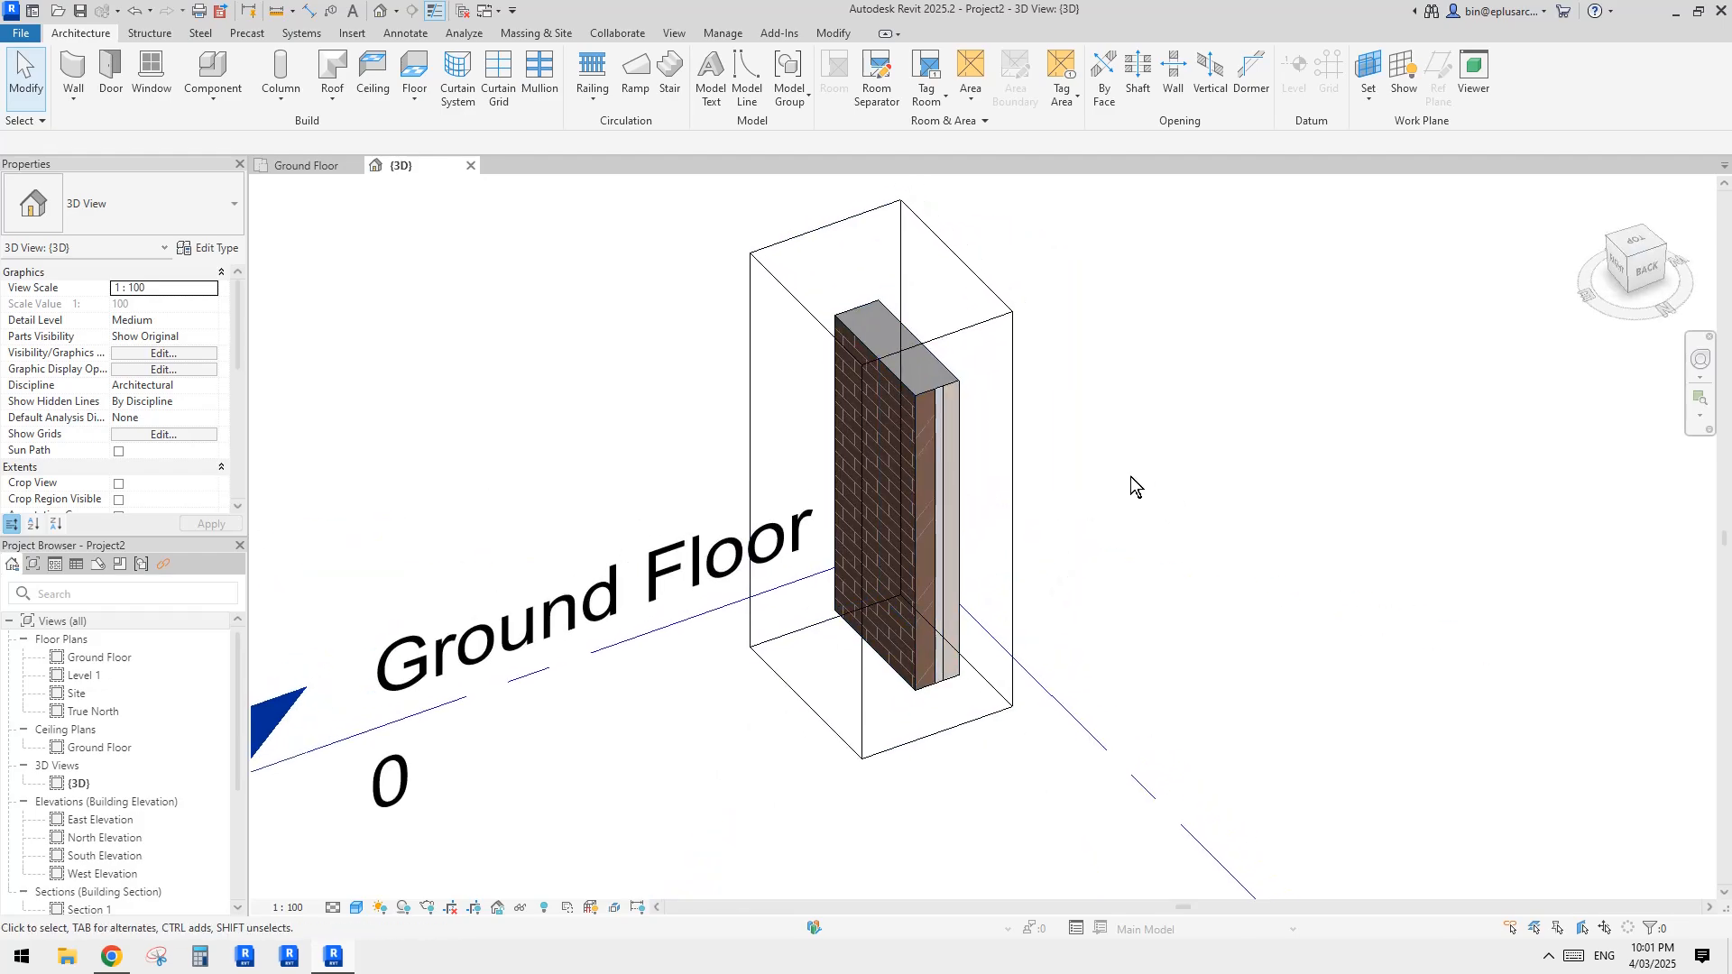
Step: Turn off the section box of the 3D view
scroll(168, 440, "down", 4)
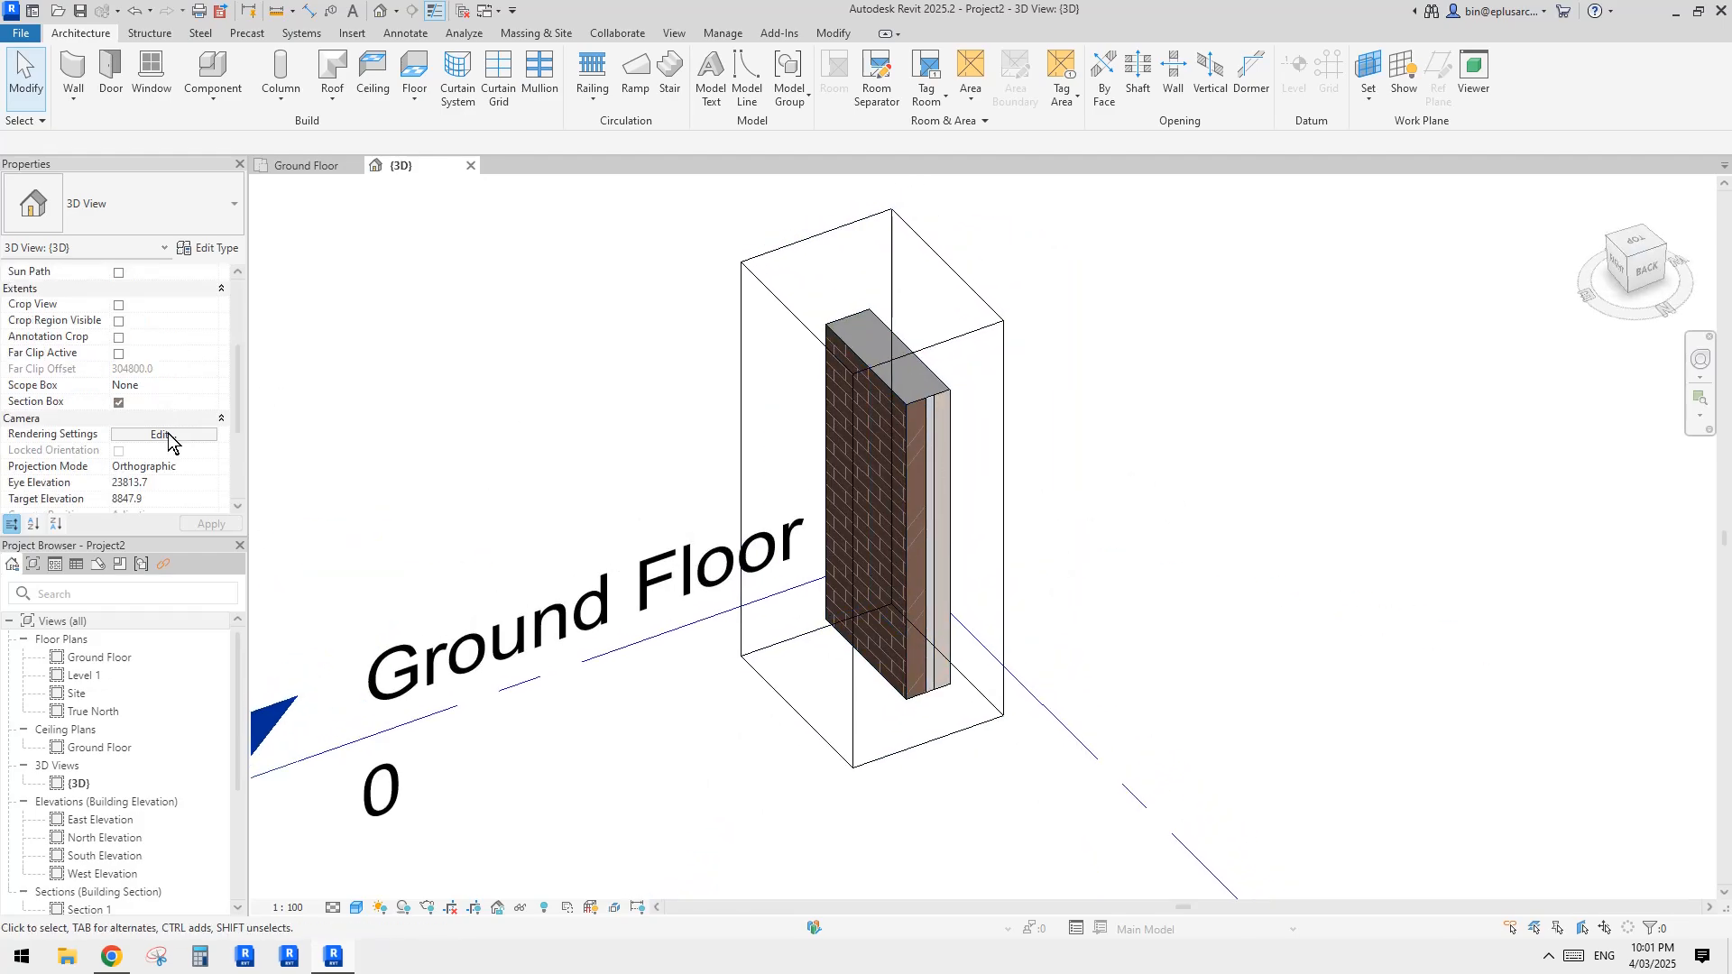
left_click(118, 402)
left_click(976, 468)
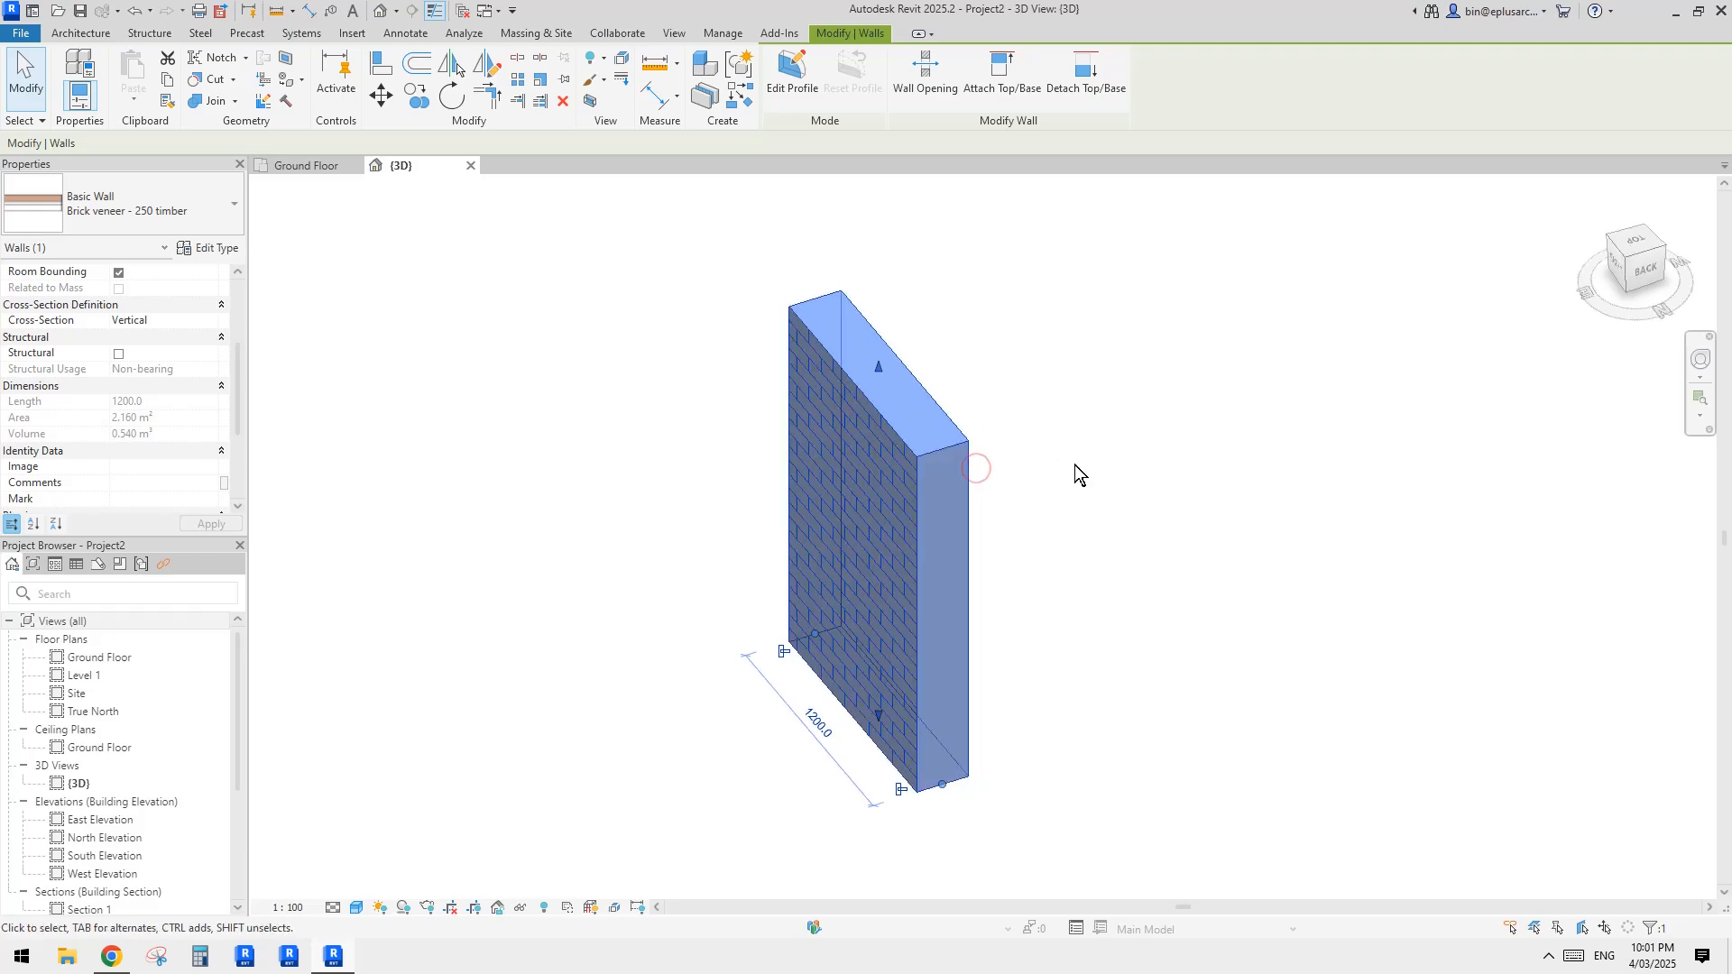
middle_click_drag(1074, 466, 1048, 483)
Step: Start an architectural floor using the Generic 150mm type
left_click(56, 33)
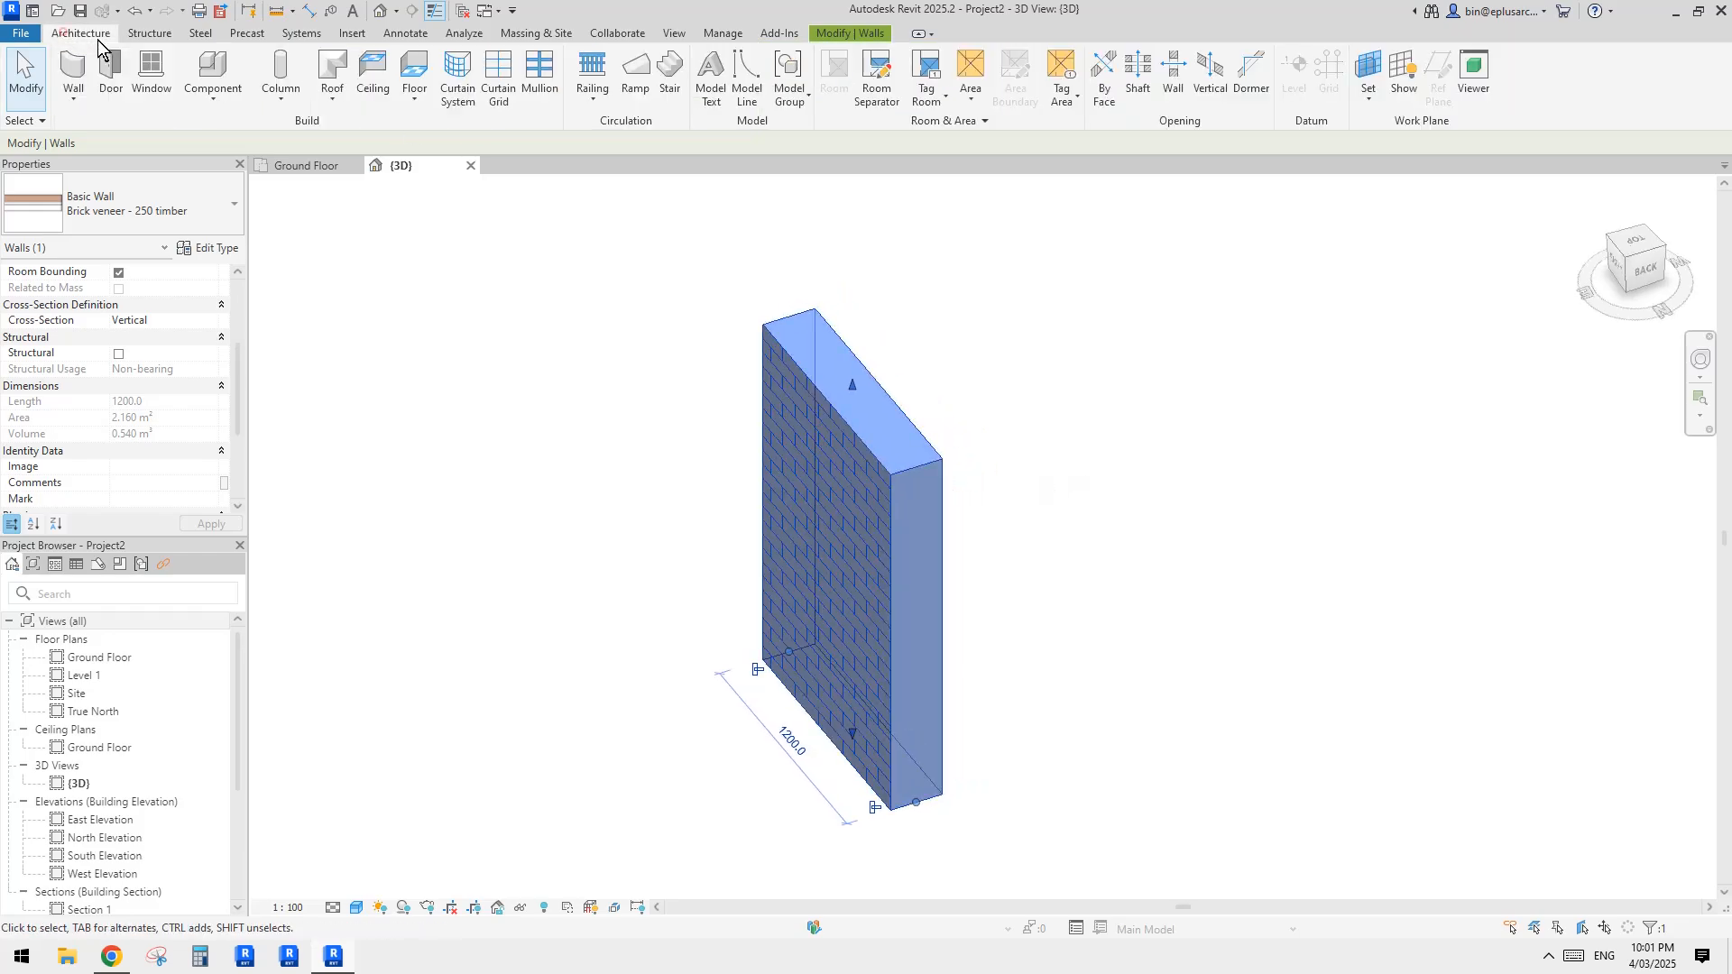
left_click(405, 77)
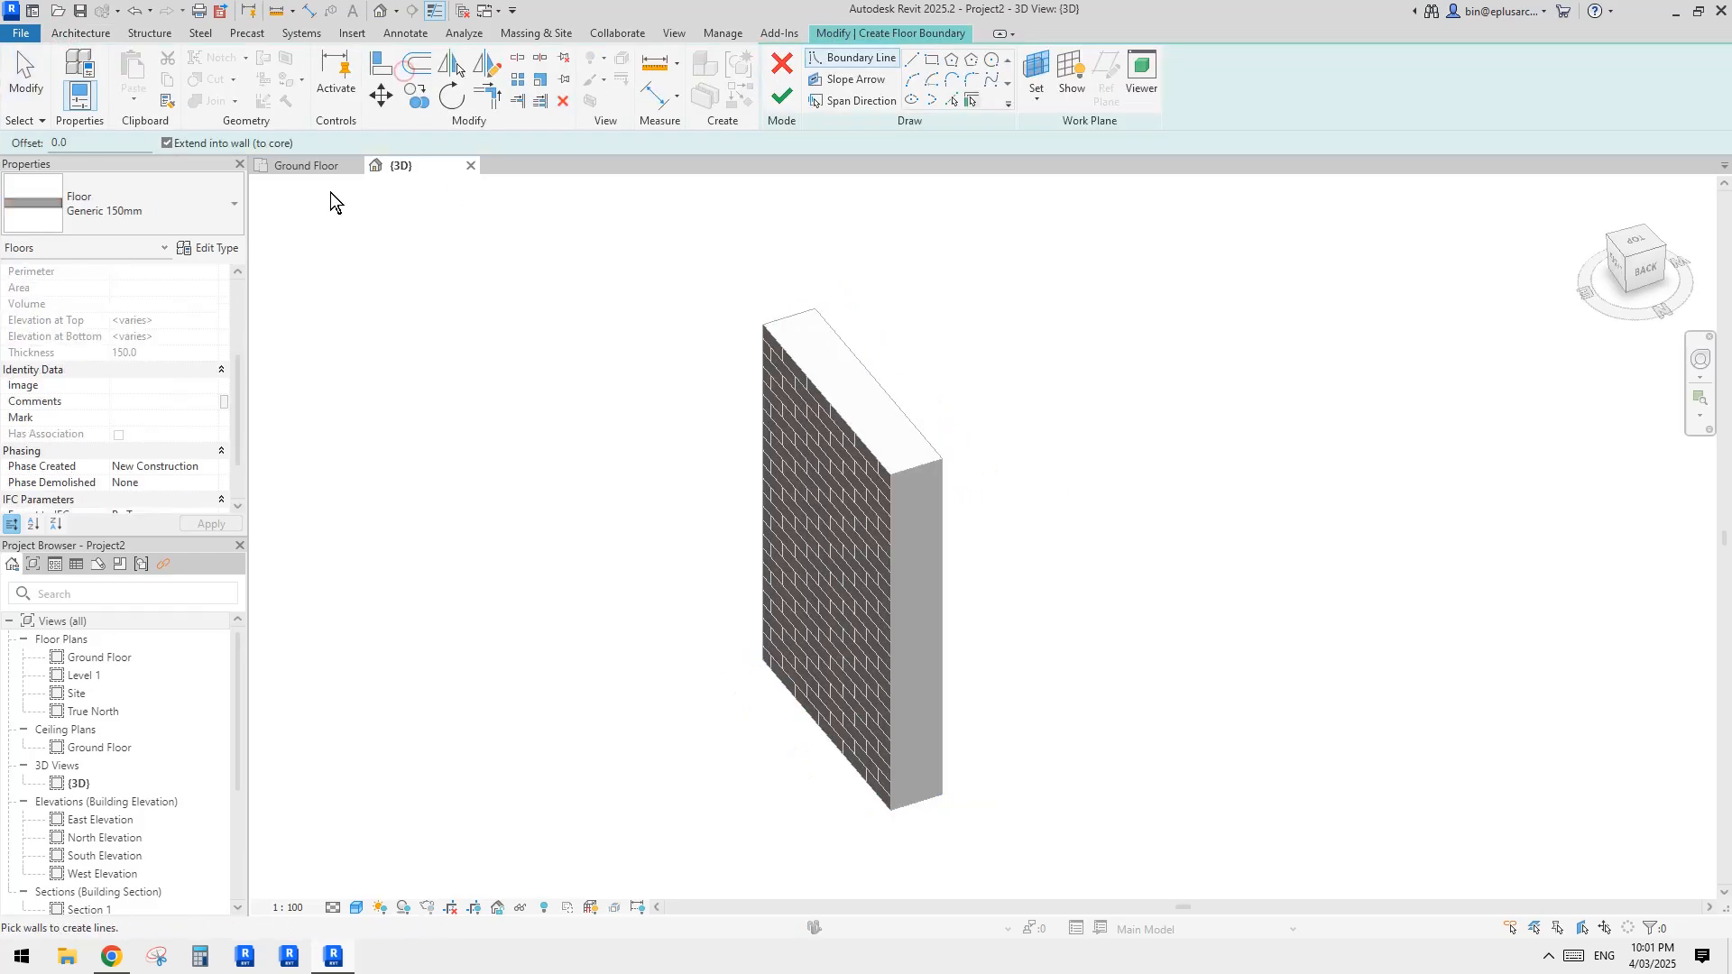
left_click(150, 209)
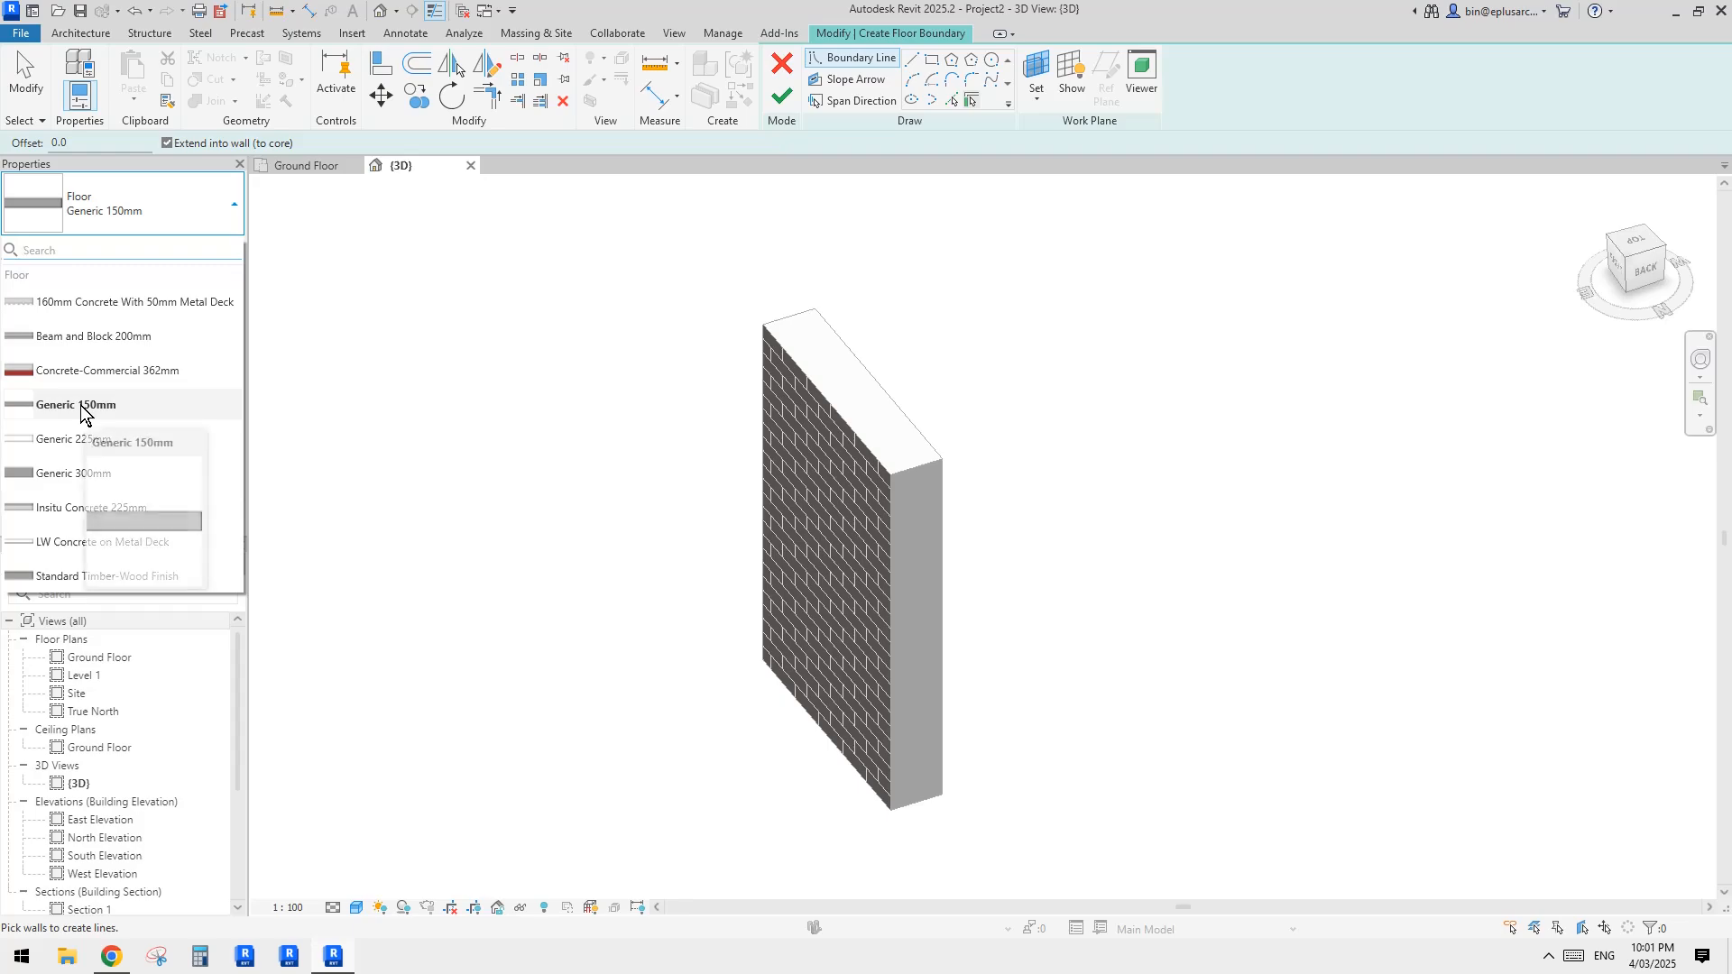
left_click(96, 405)
Step: Set the material of the Generic 150mm floor's structure layer to Concrete, Cast In Situ
left_click(216, 248)
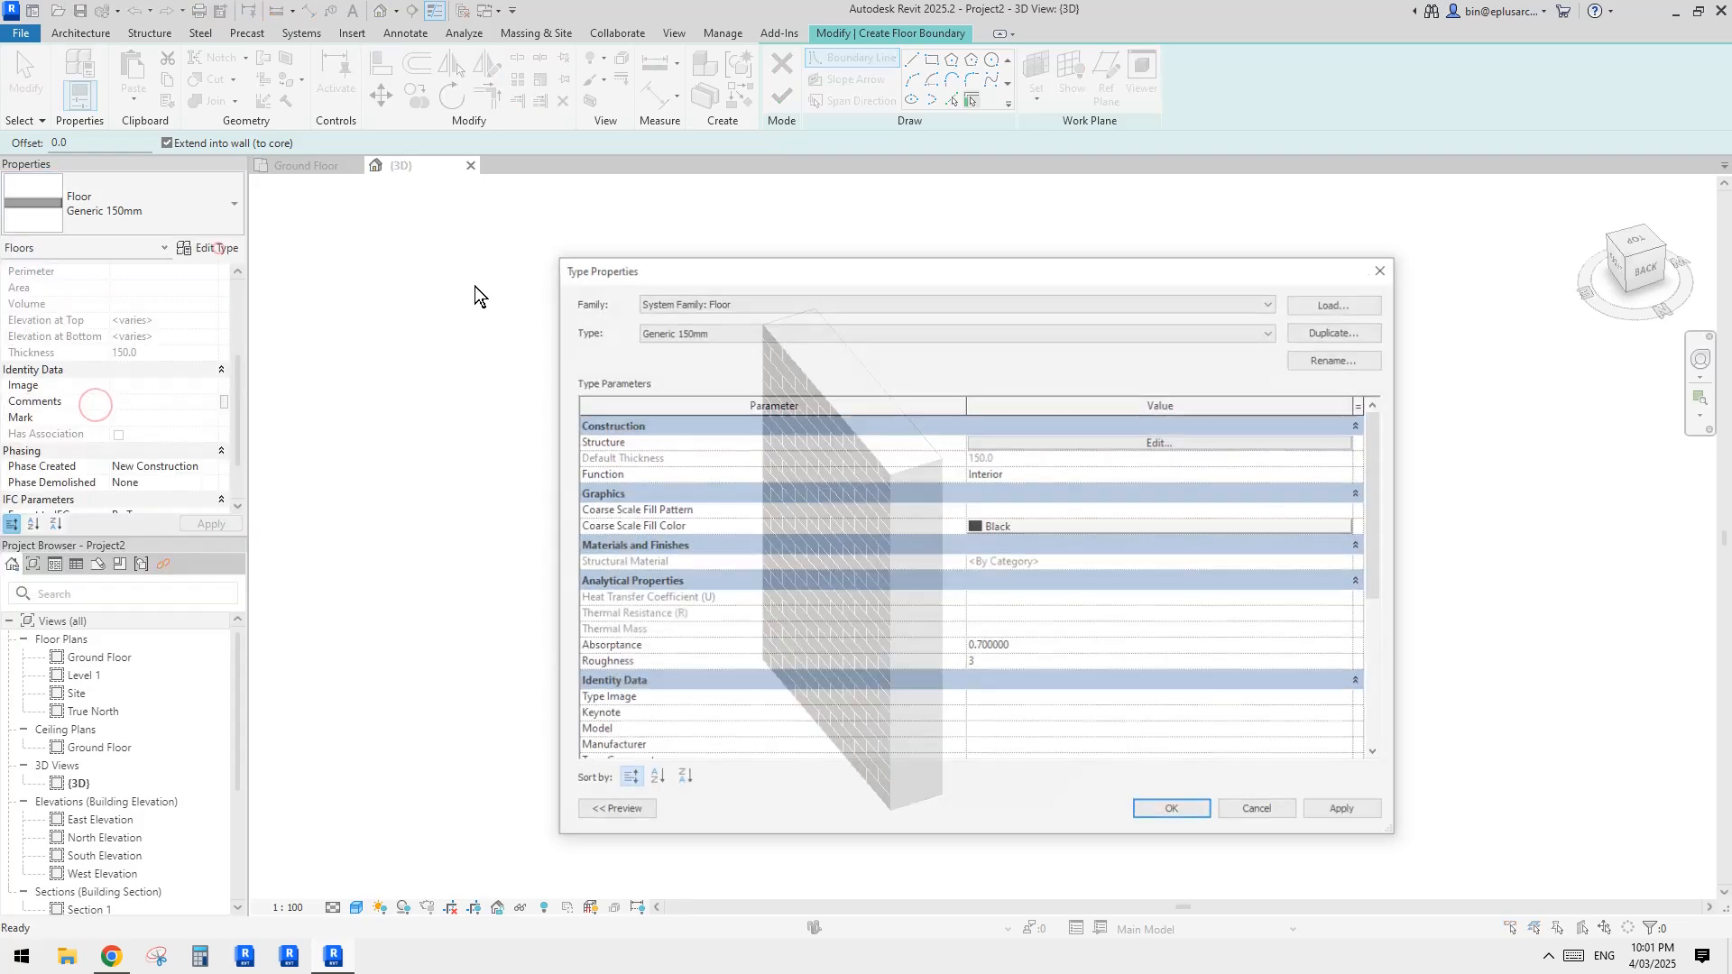
left_click(1161, 442)
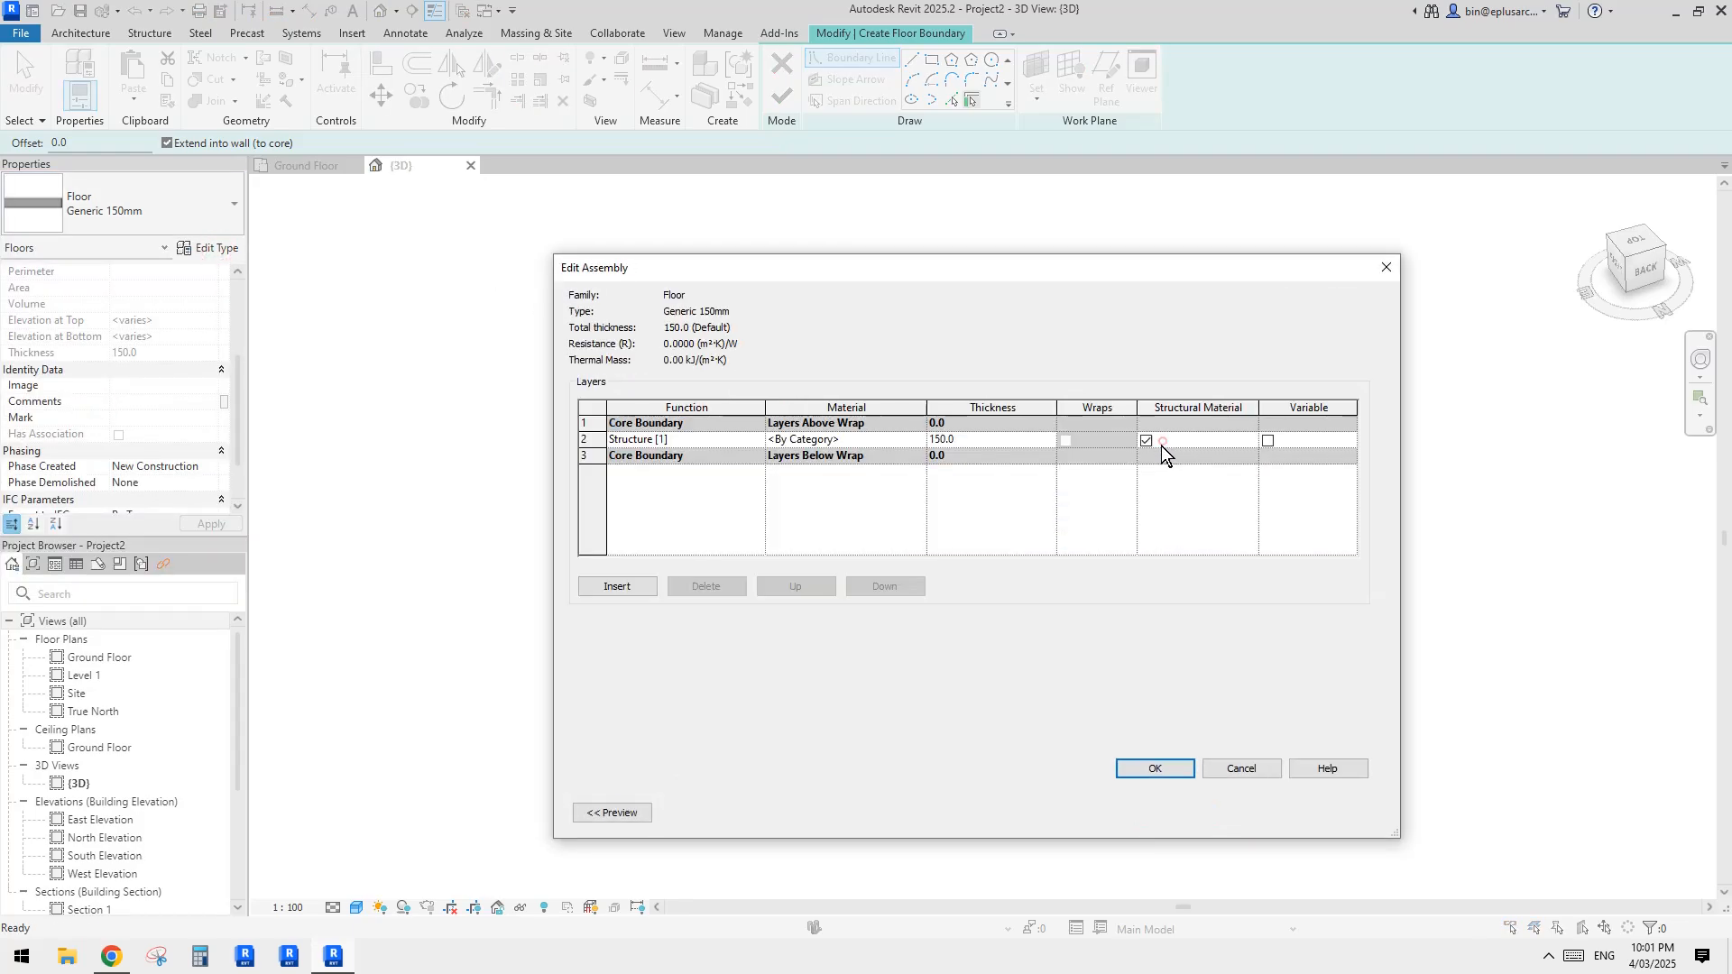
left_click(893, 439)
left_click(917, 442)
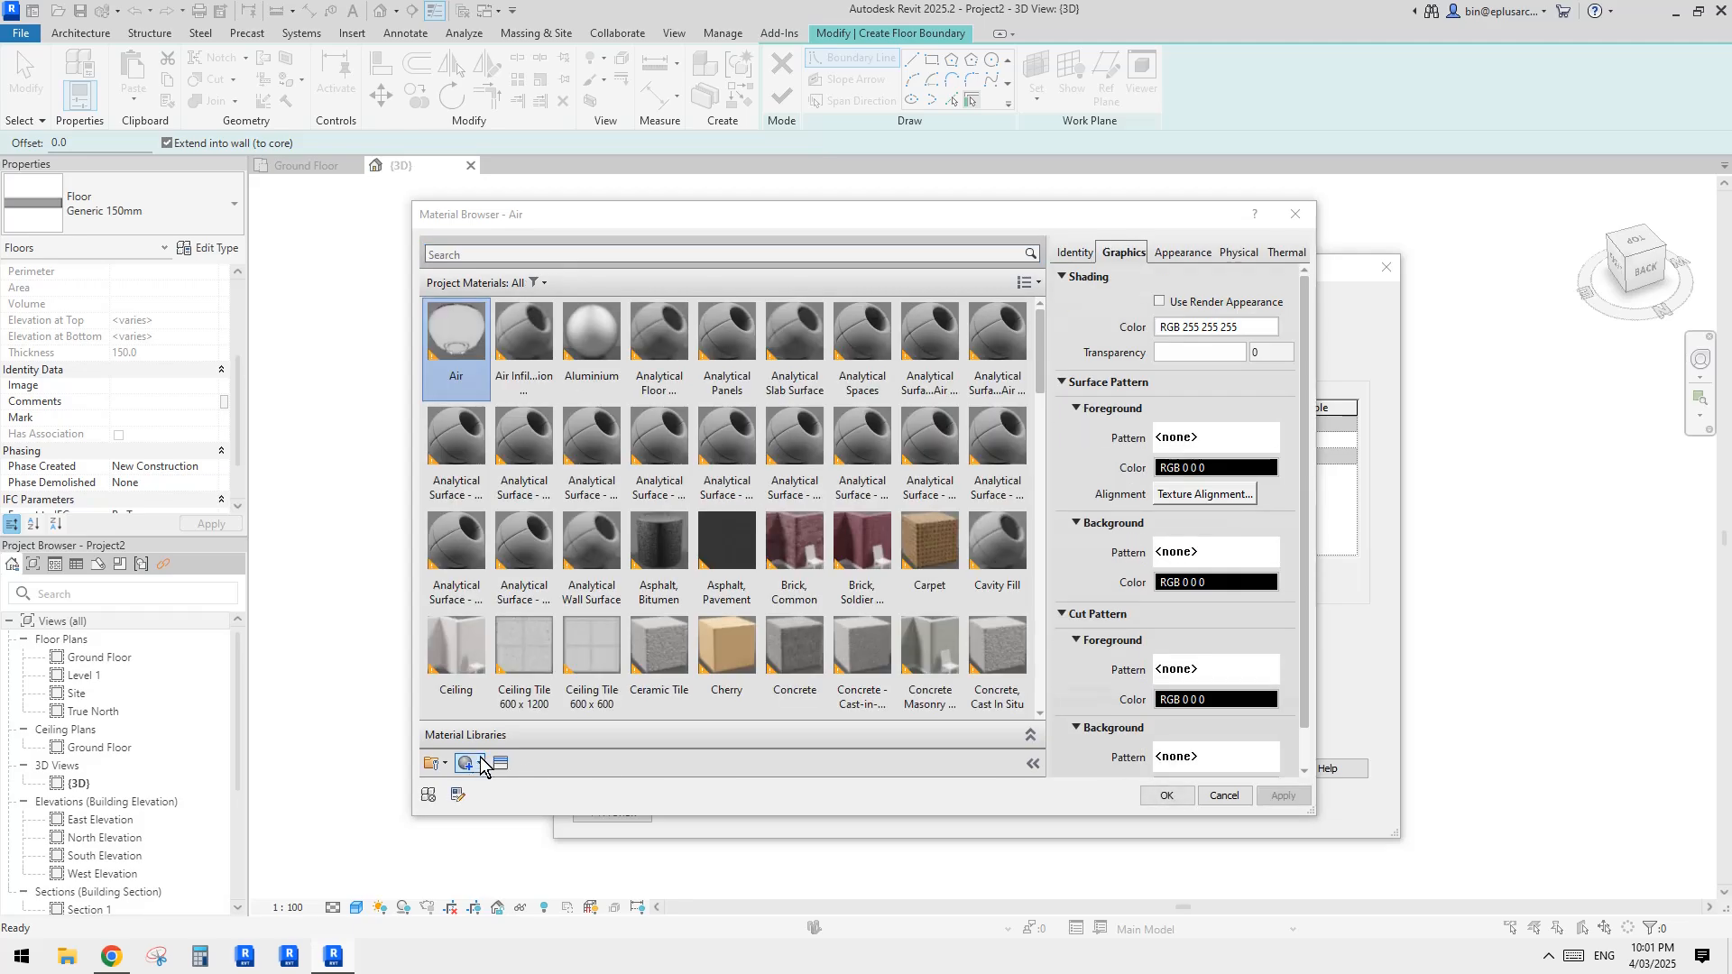
scroll(646, 386, "down", 1)
left_click(585, 246)
type("si")
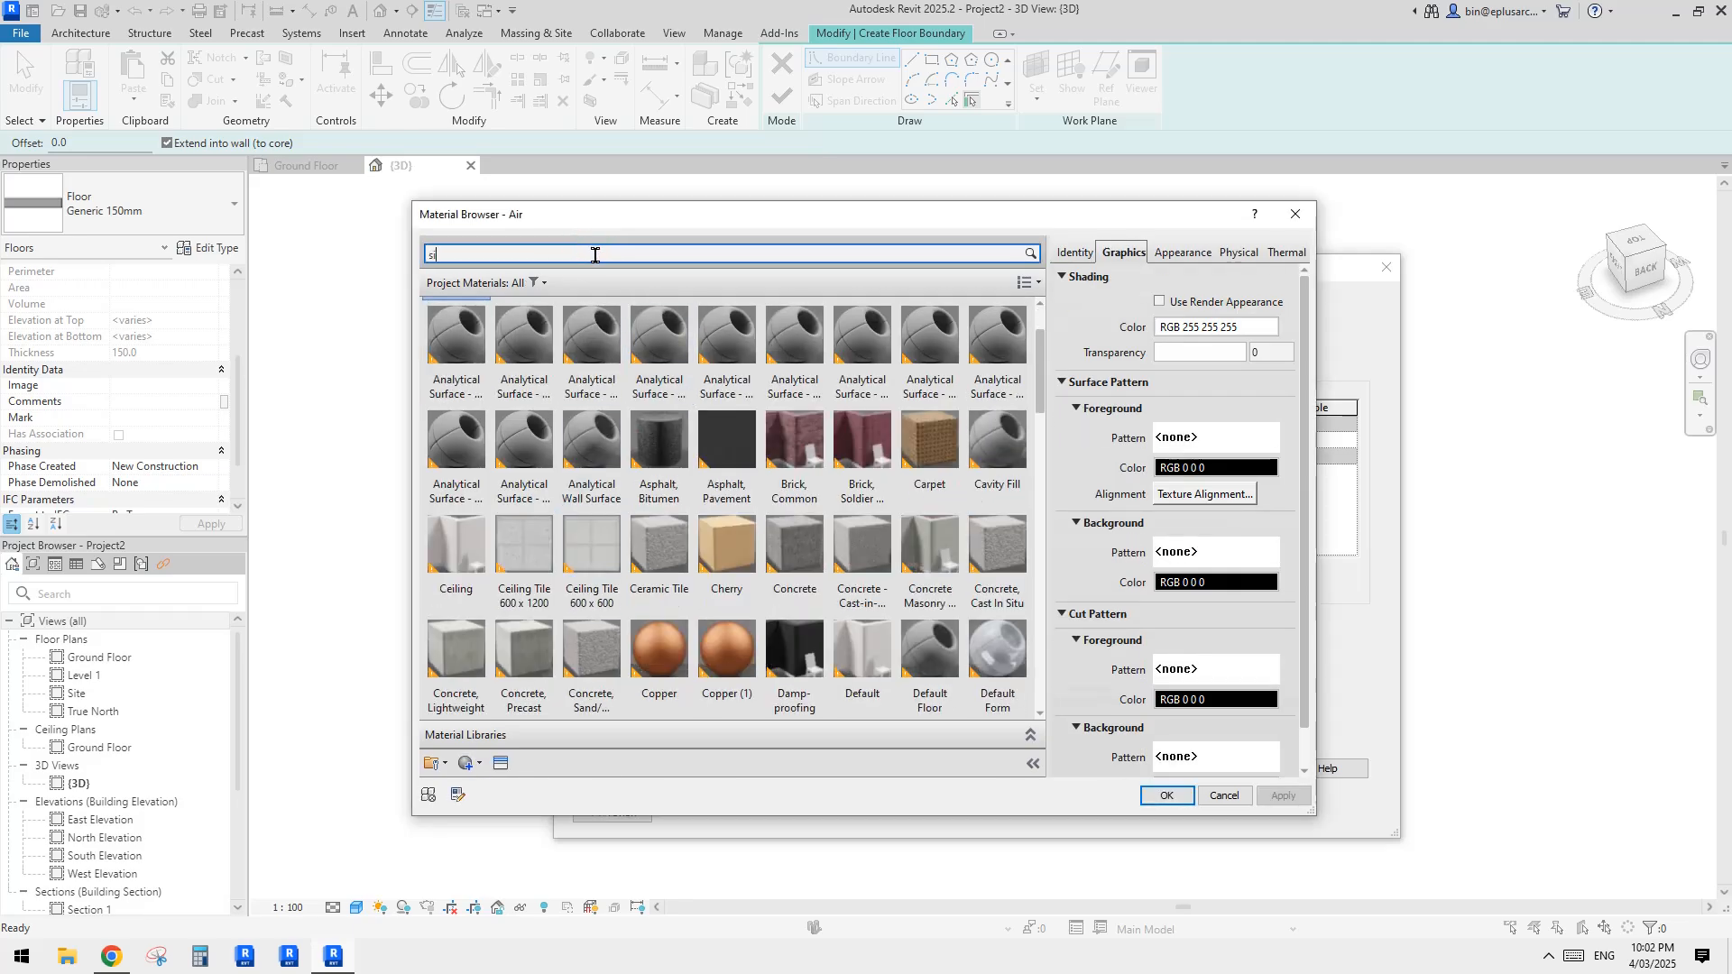
type("tu")
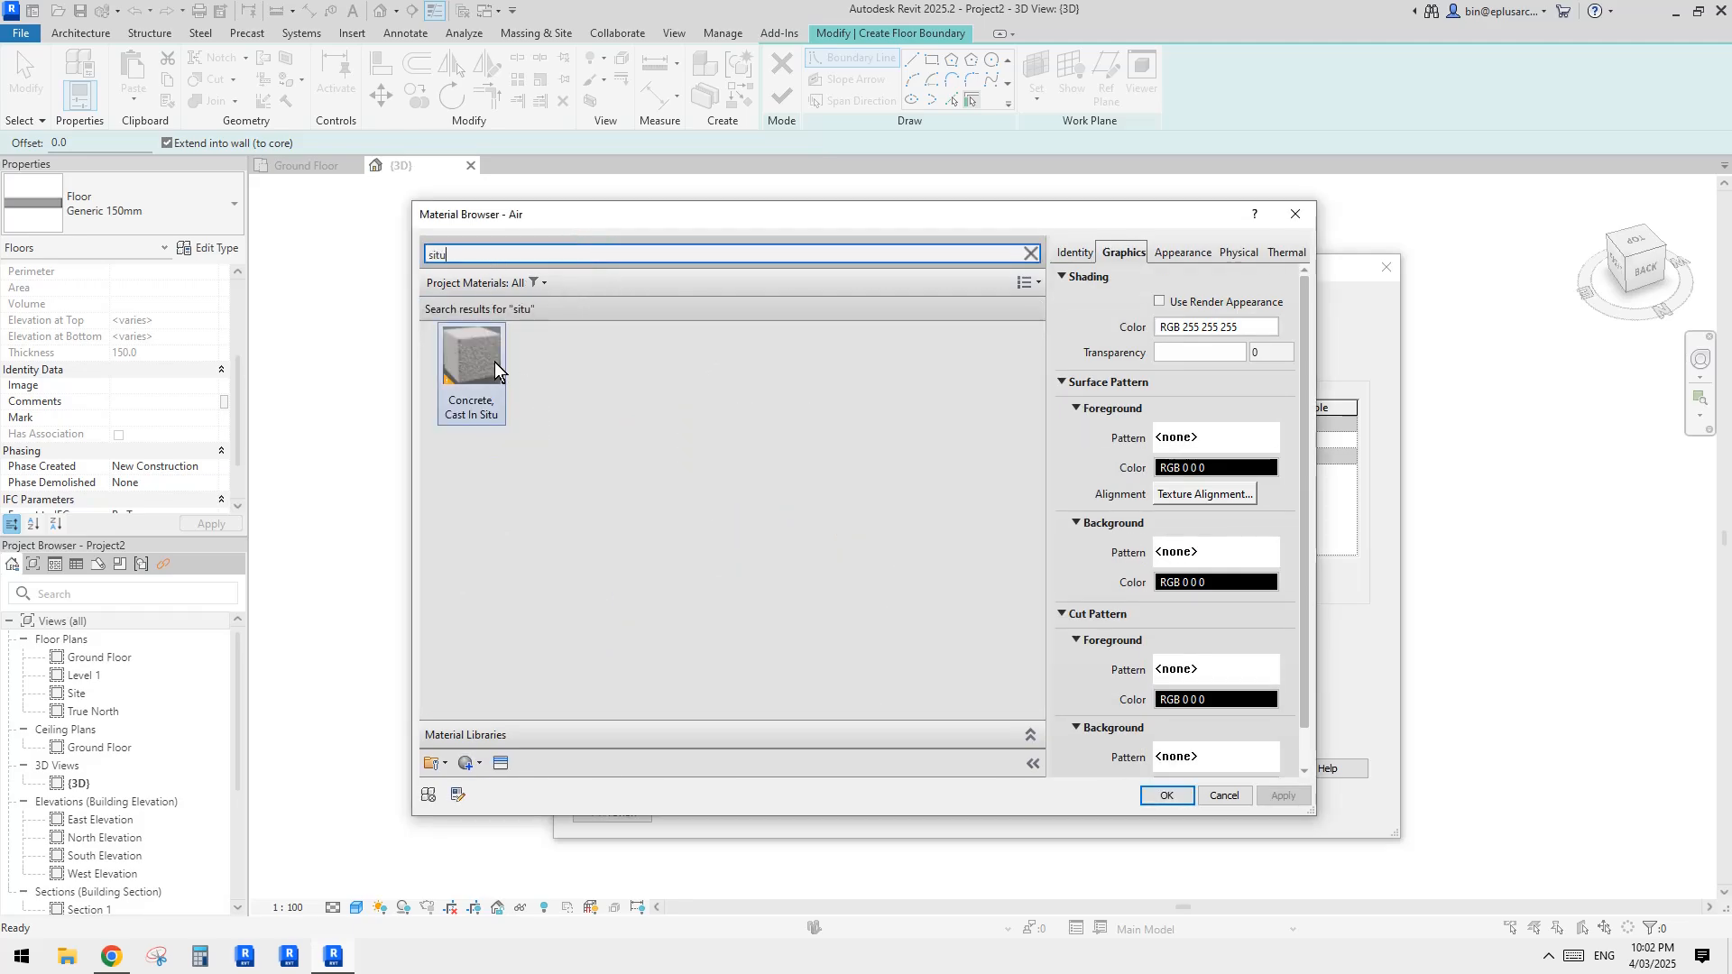
double_click(476, 359)
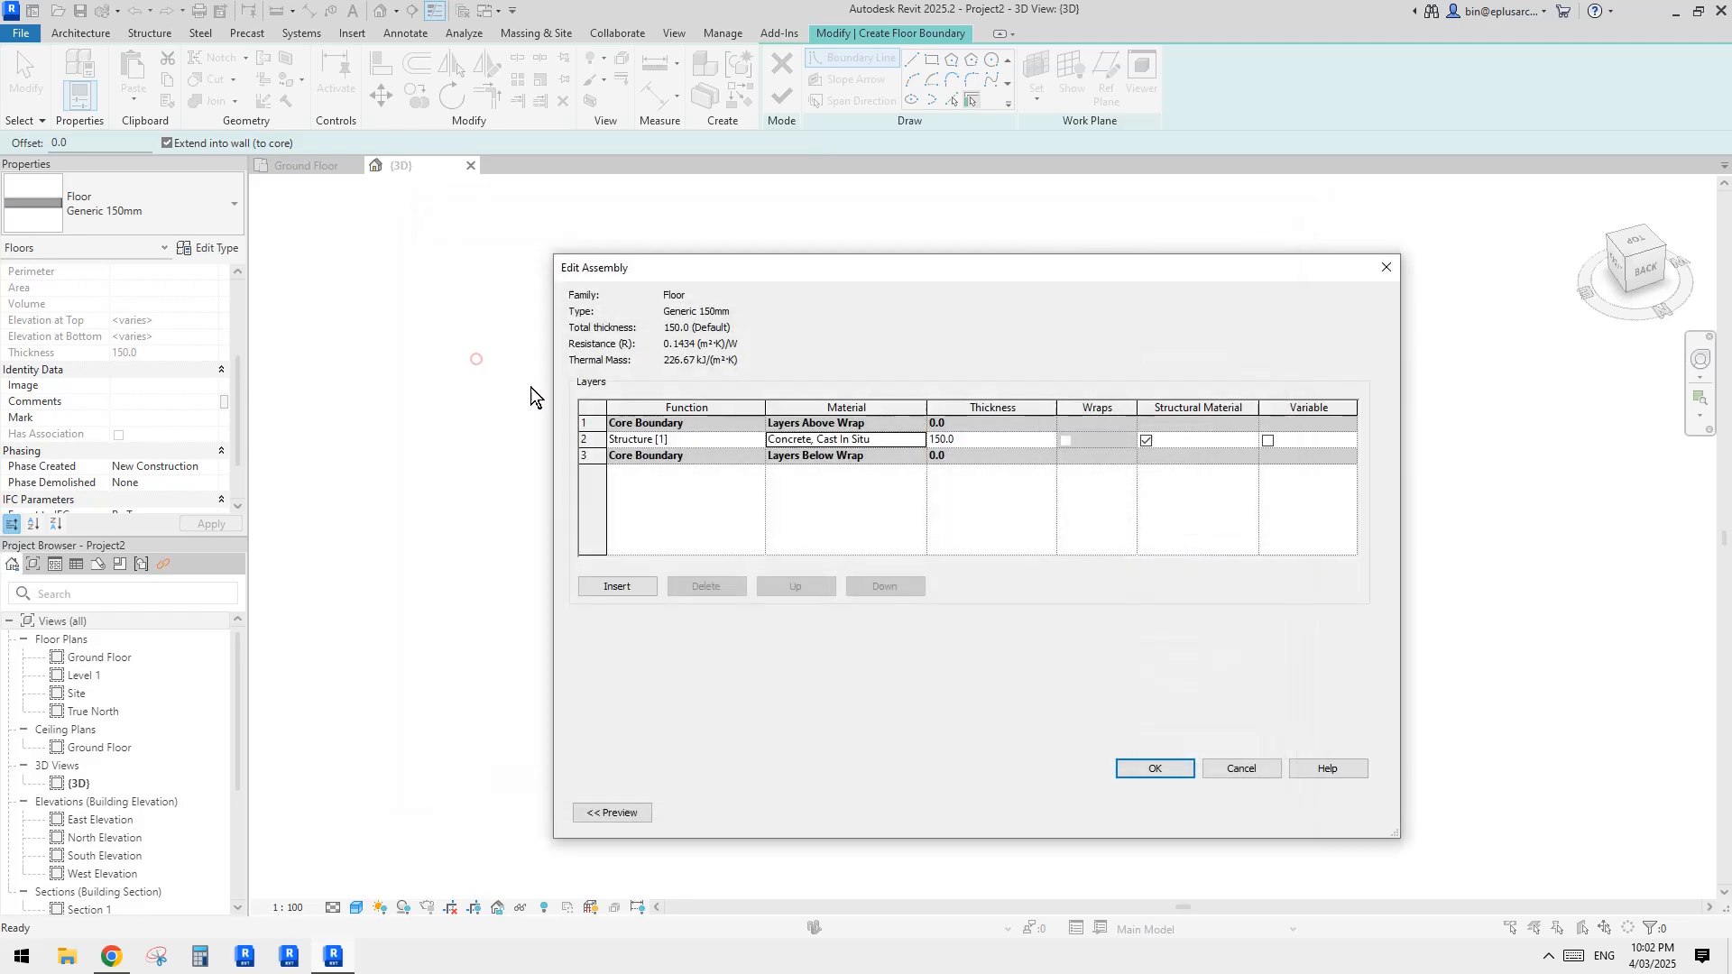
left_click(1157, 768)
left_click(1182, 807)
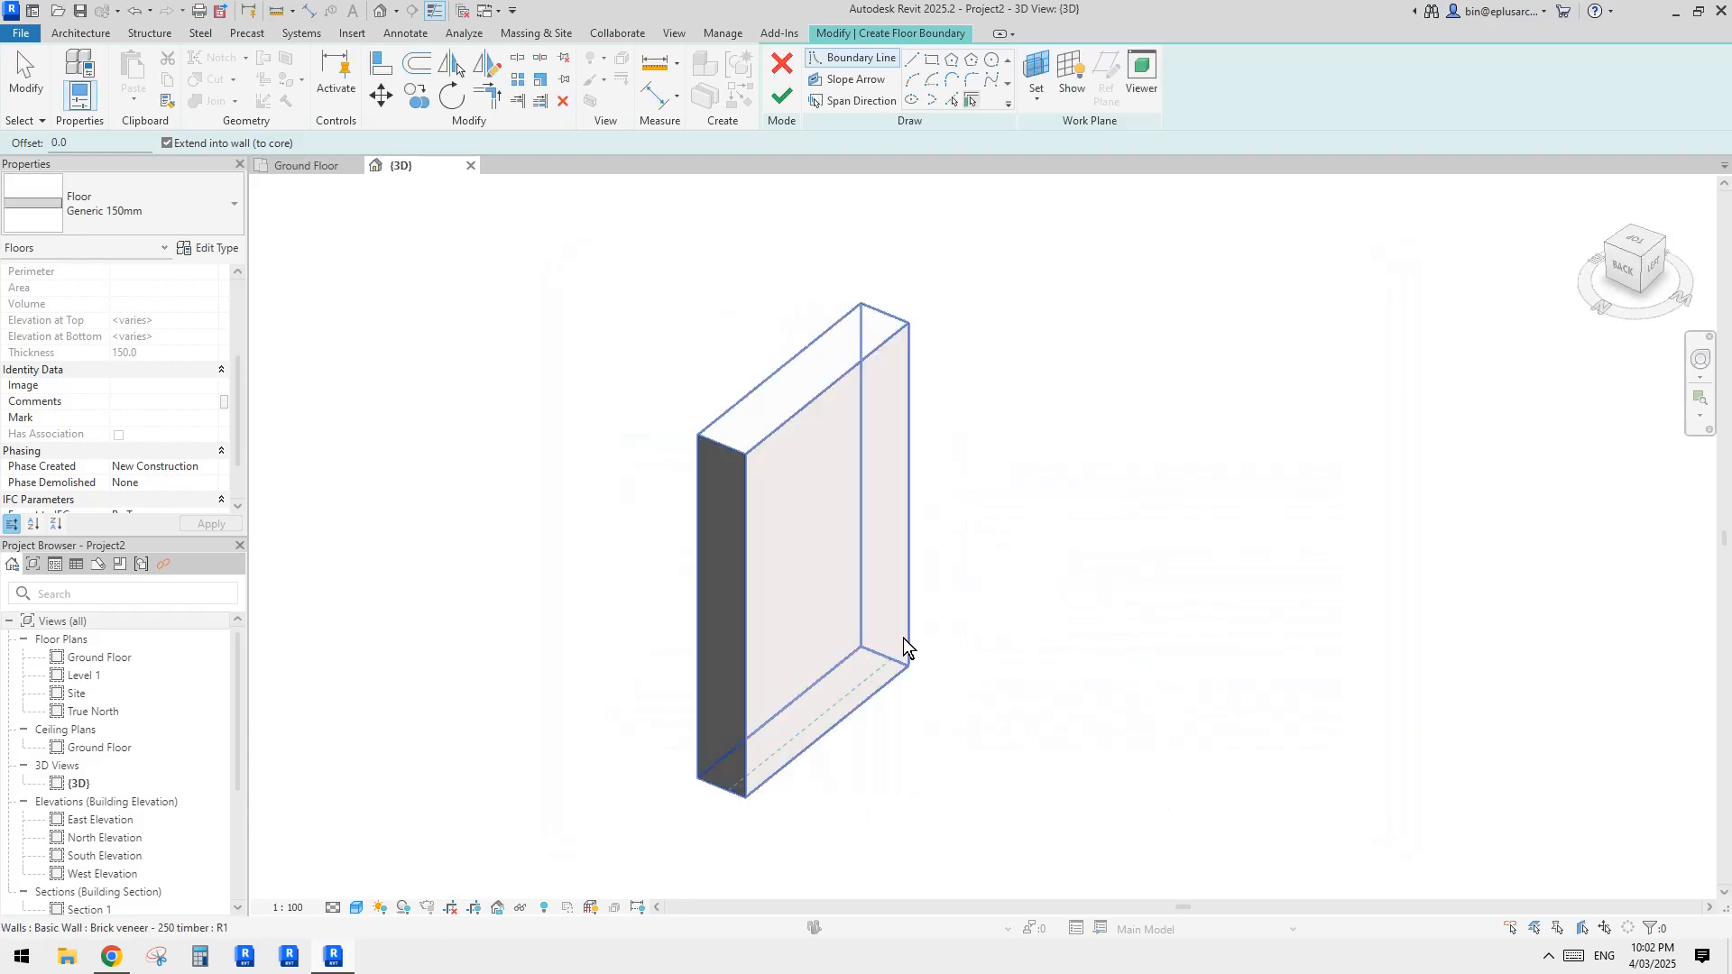
Step: Create the first floor boundary line from the brick veneer wall, extended into the wall to its core
left_click(831, 603)
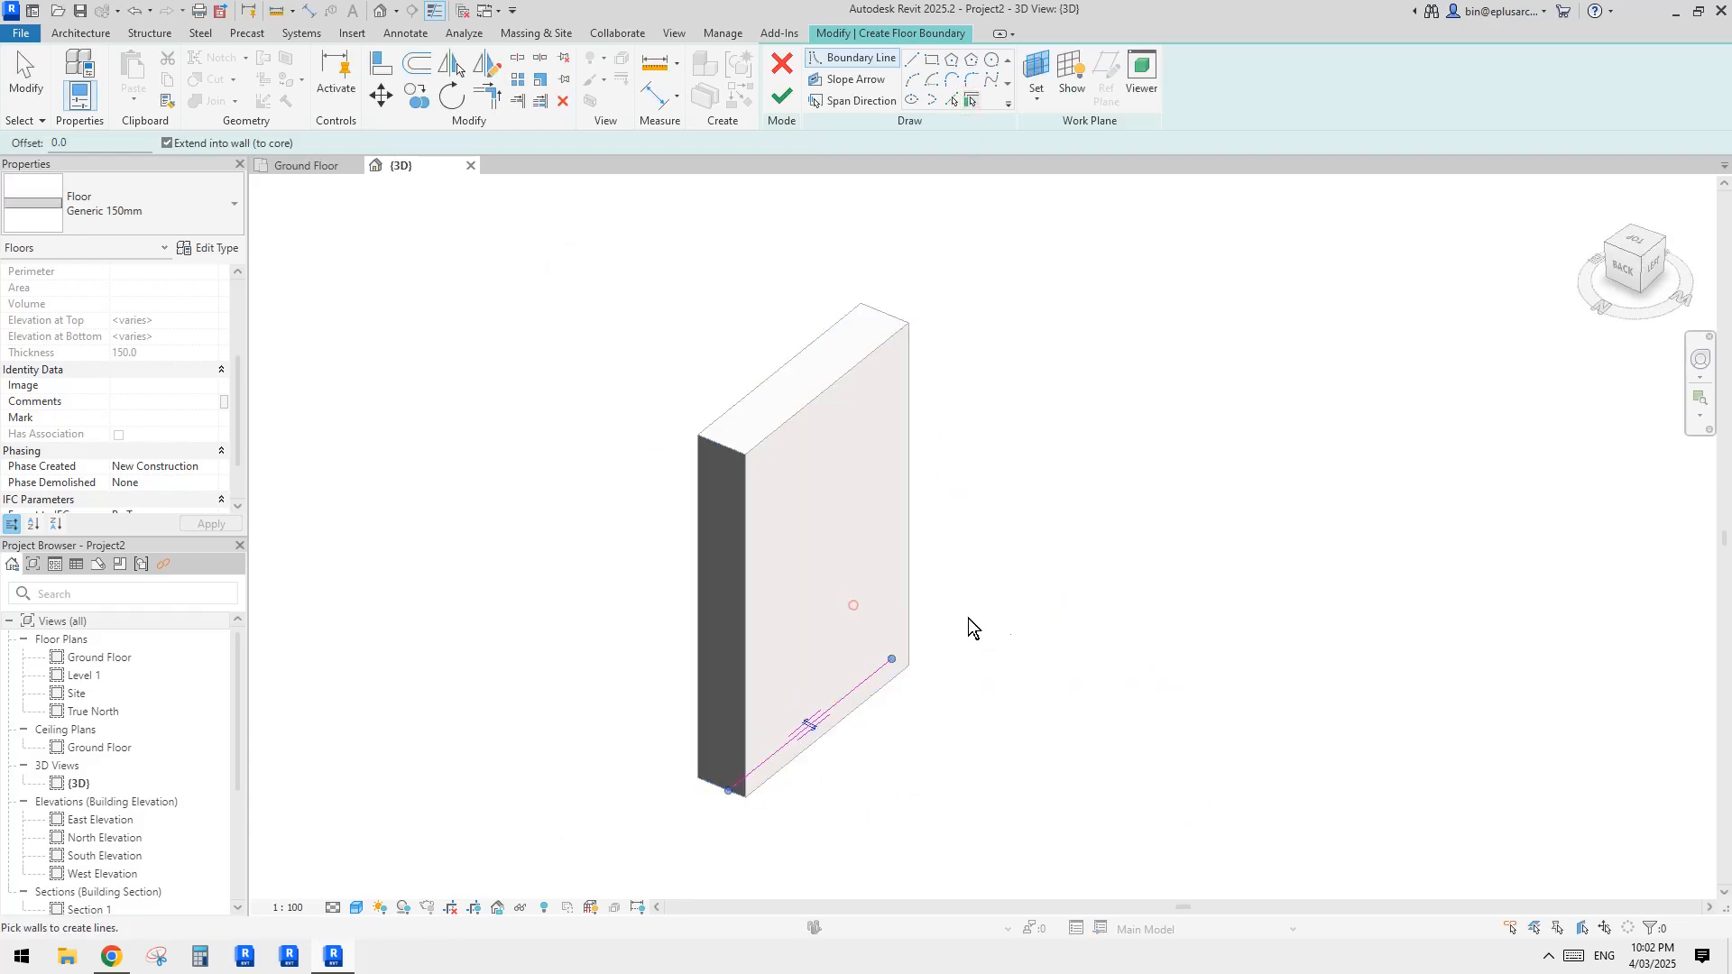
middle_click_drag(969, 623, 1097, 626, "shift")
key("Escape")
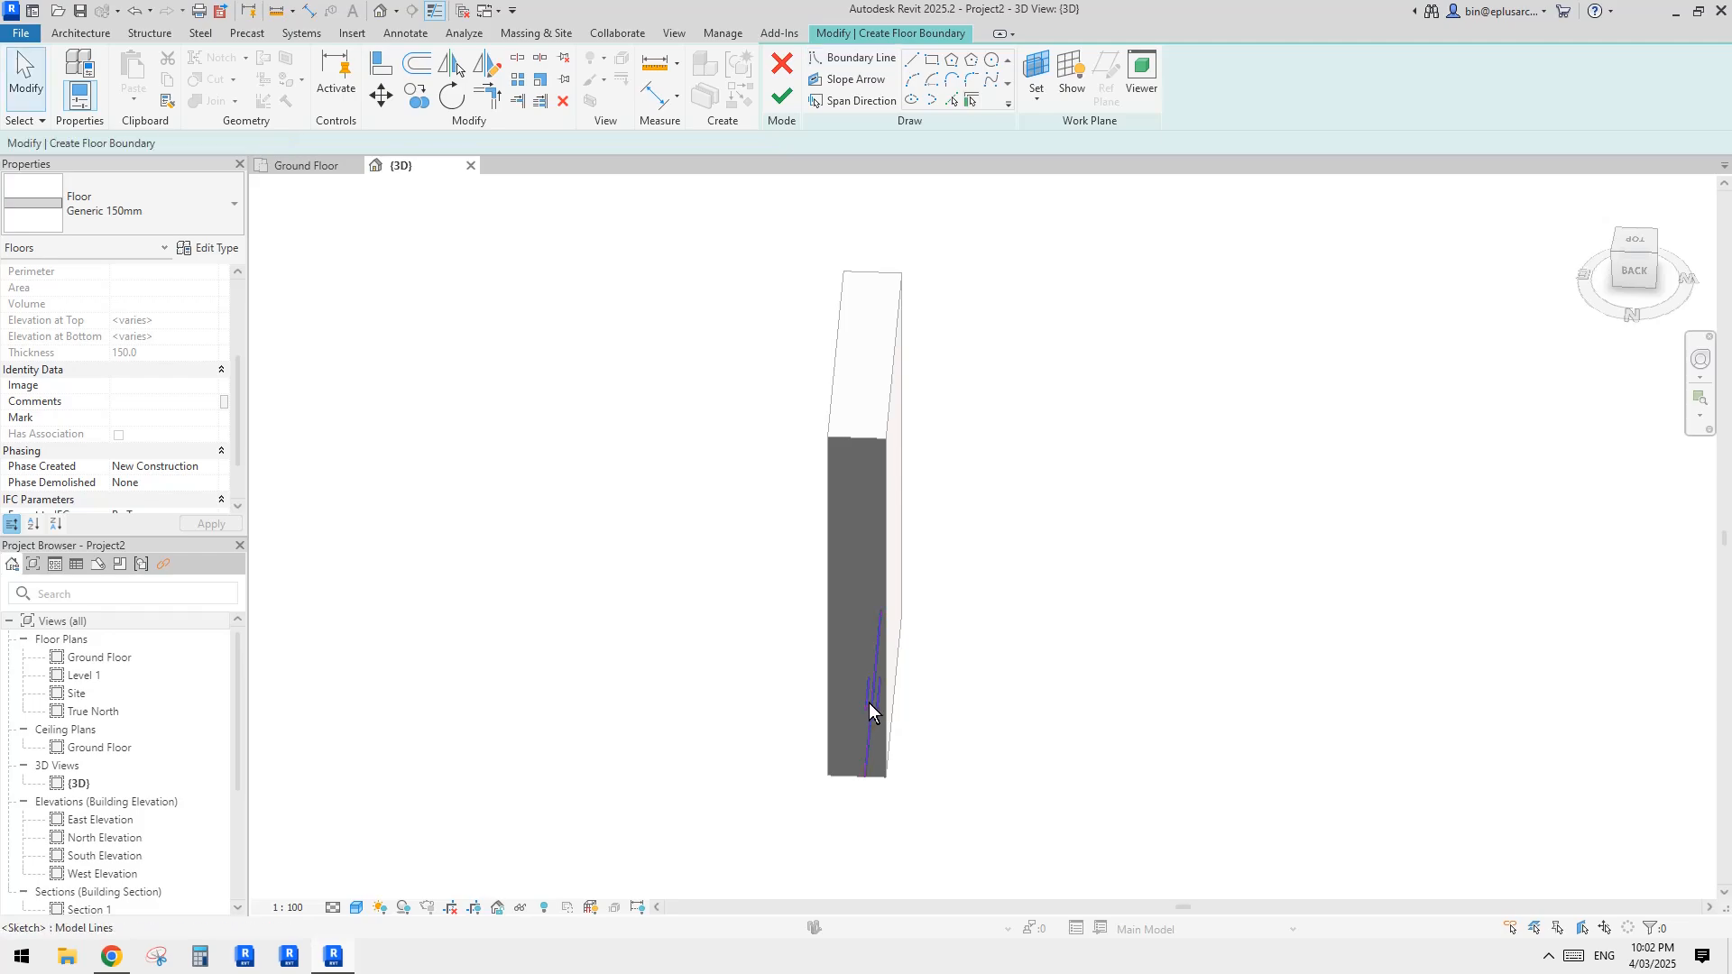
left_click(869, 701)
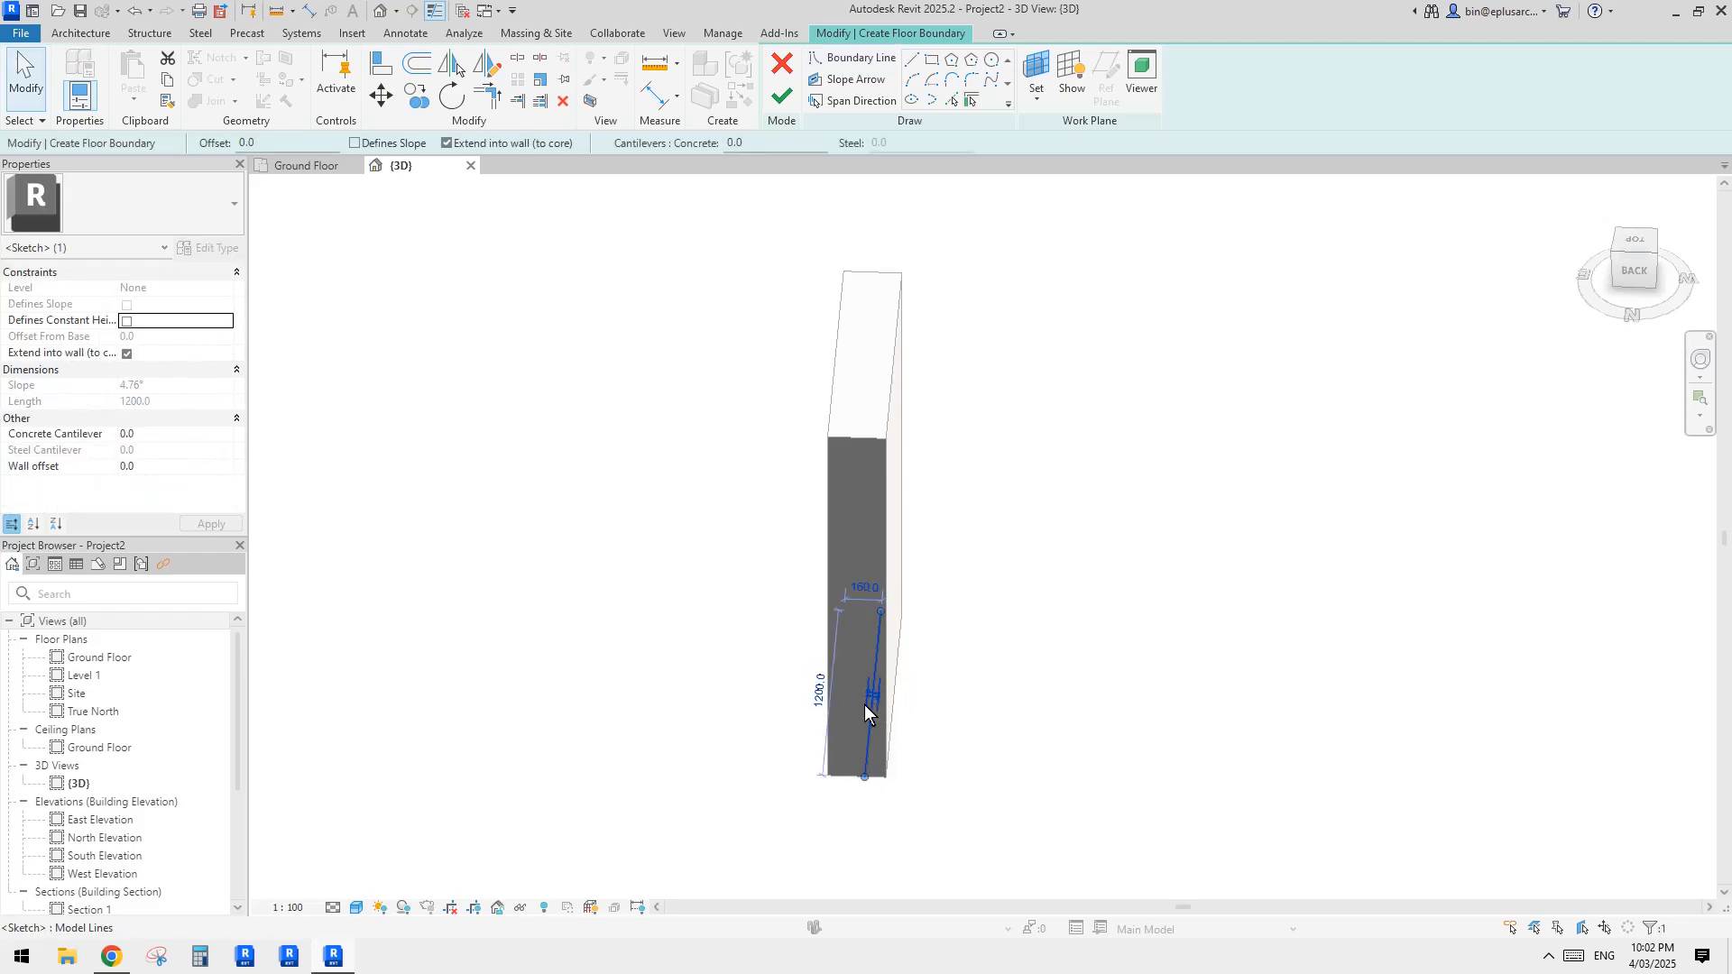
middle_click_drag(877, 713, 891, 611, "shift")
Step: Complete a rectangular floor boundary reaching 1320 mm inward from the wall's boundary line, with its corners trimmed, and finish the floor
left_click(914, 58)
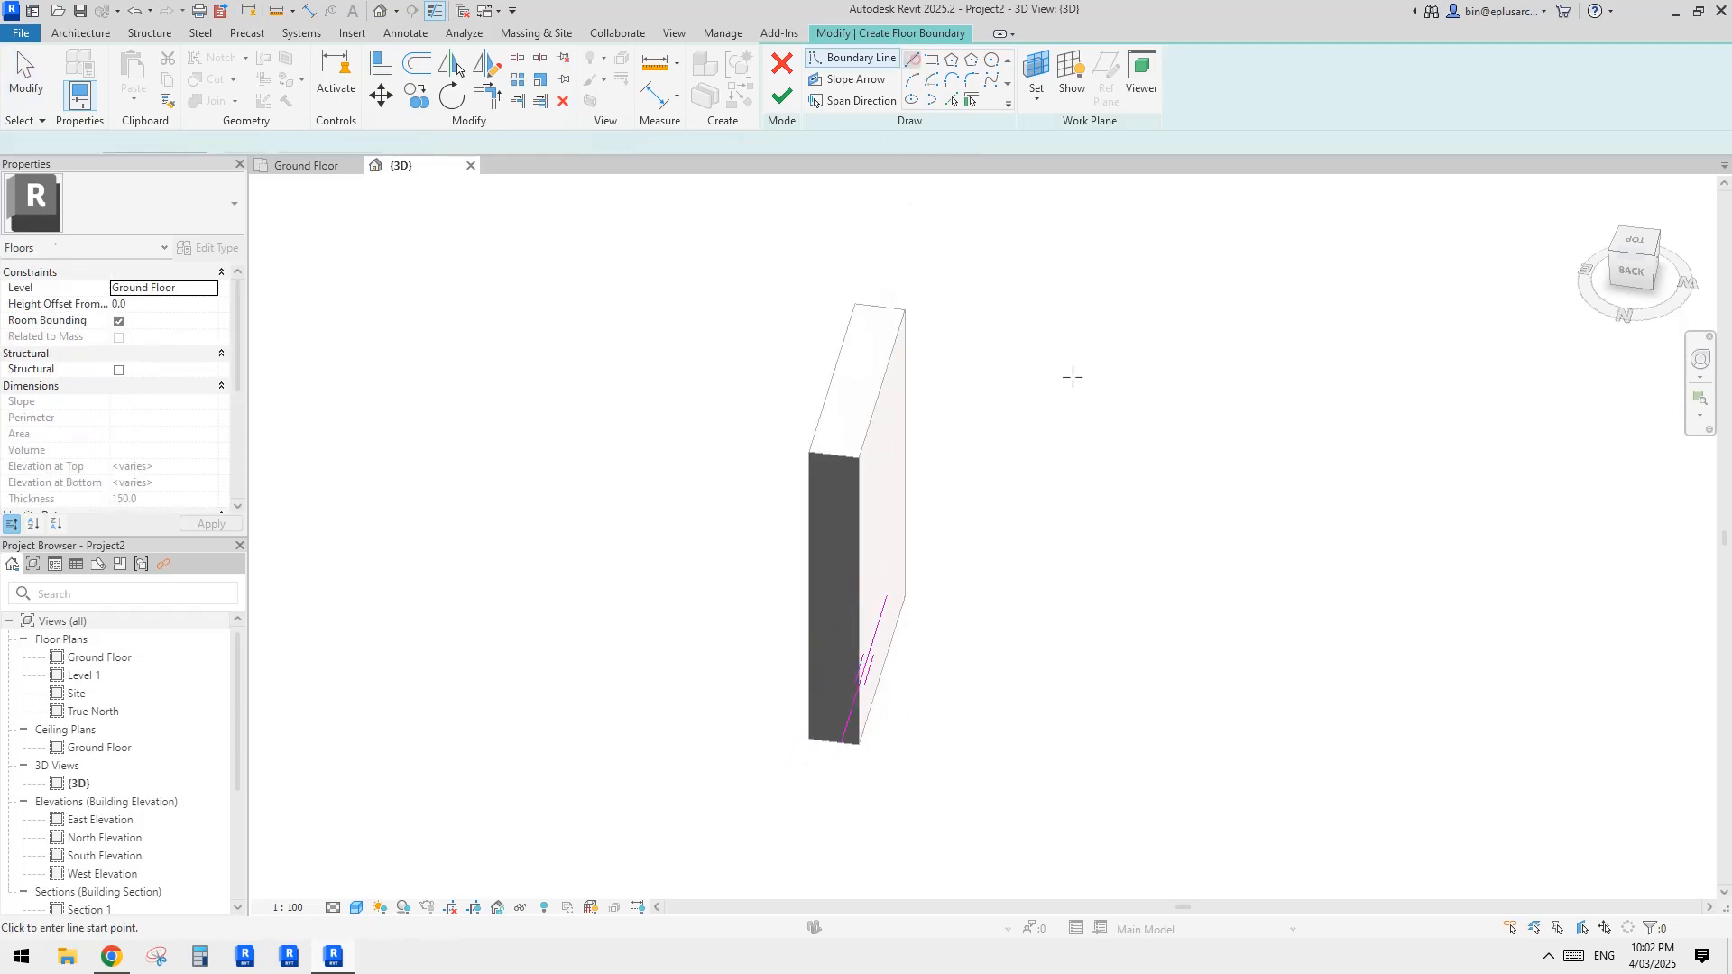
left_click(904, 597)
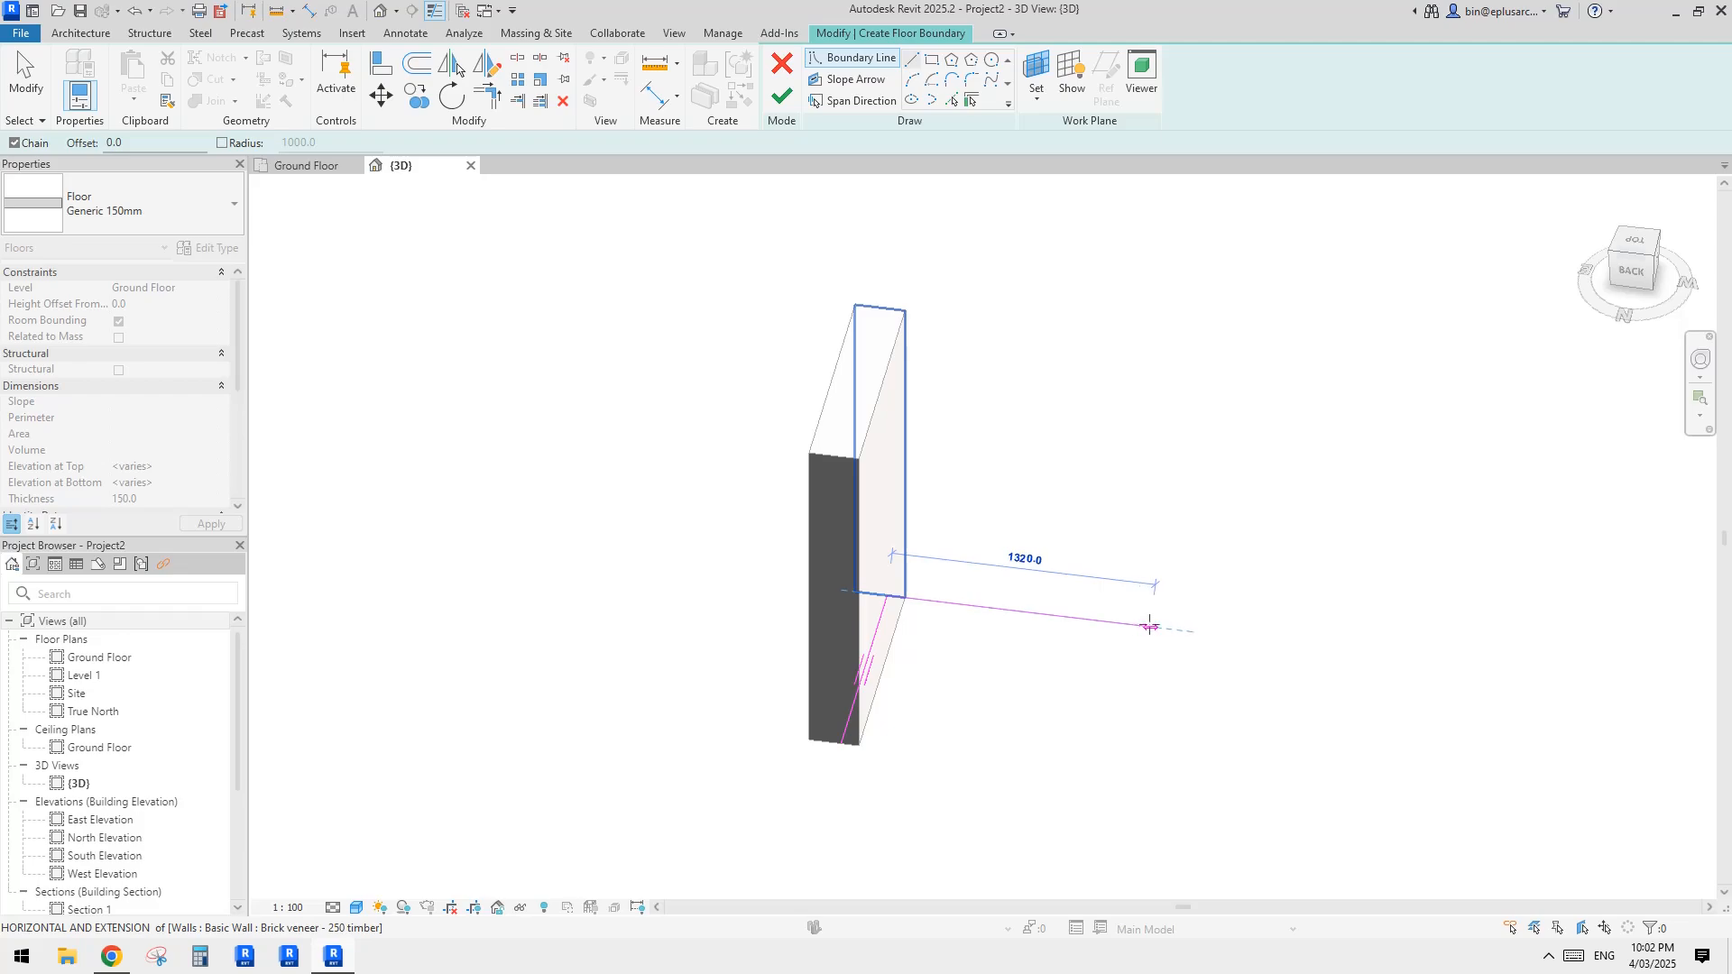
left_click(1151, 626)
left_click(1115, 751)
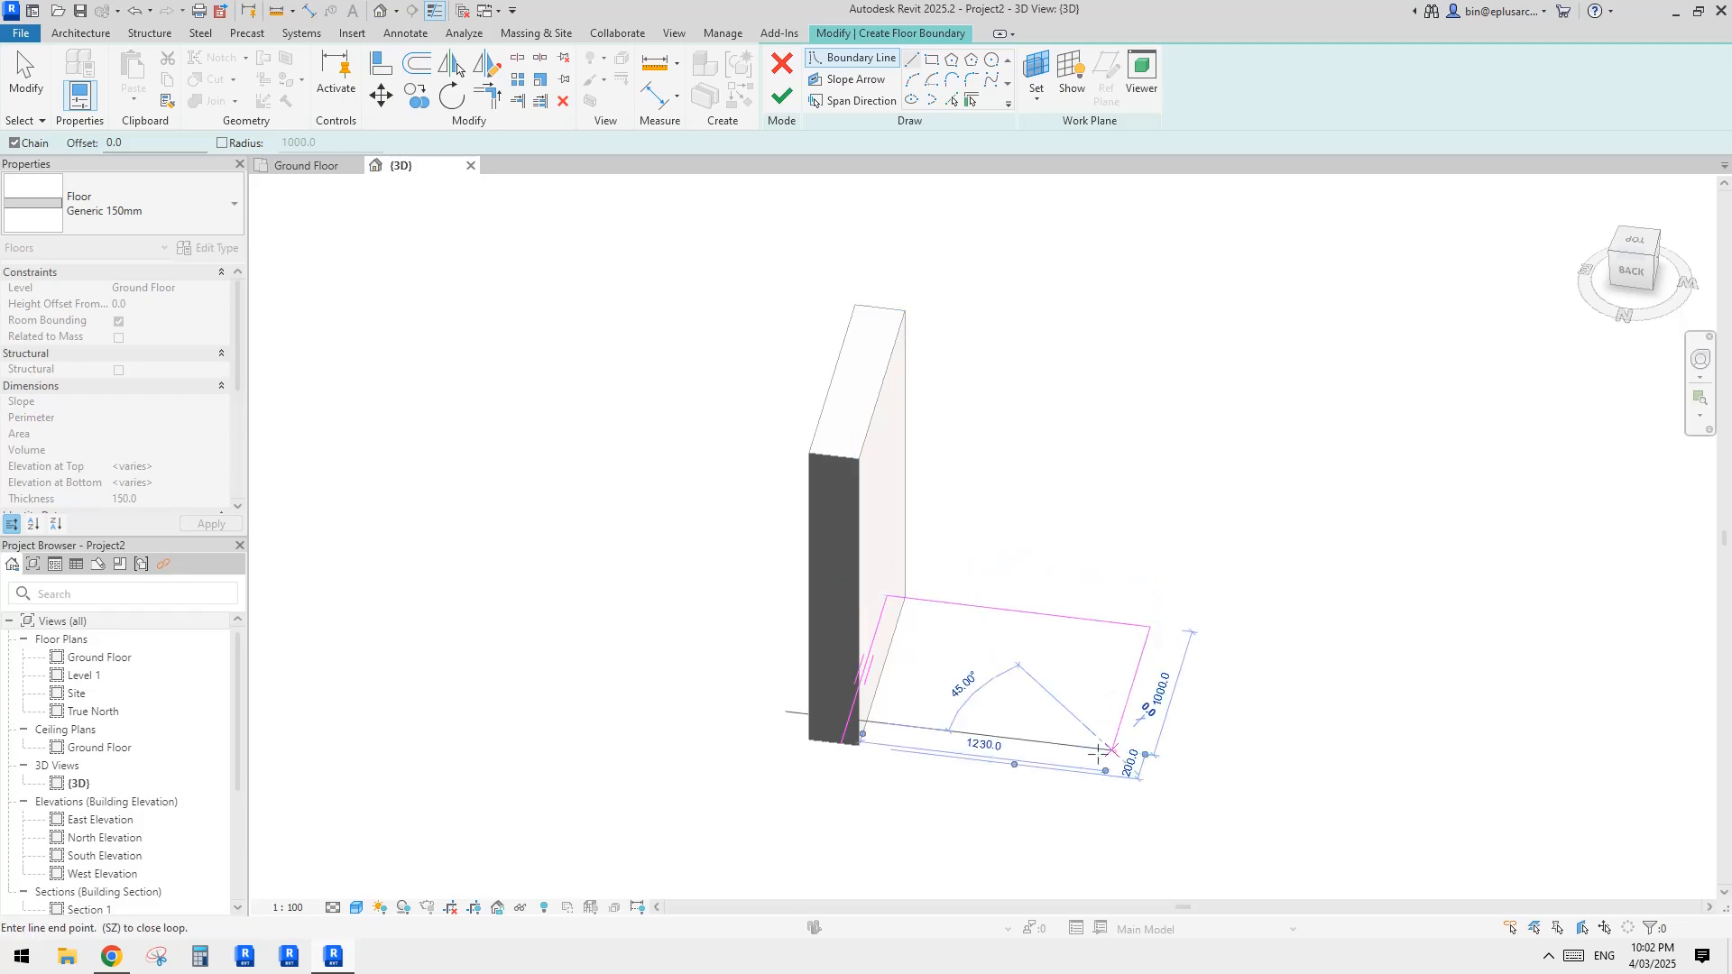
left_click(835, 748)
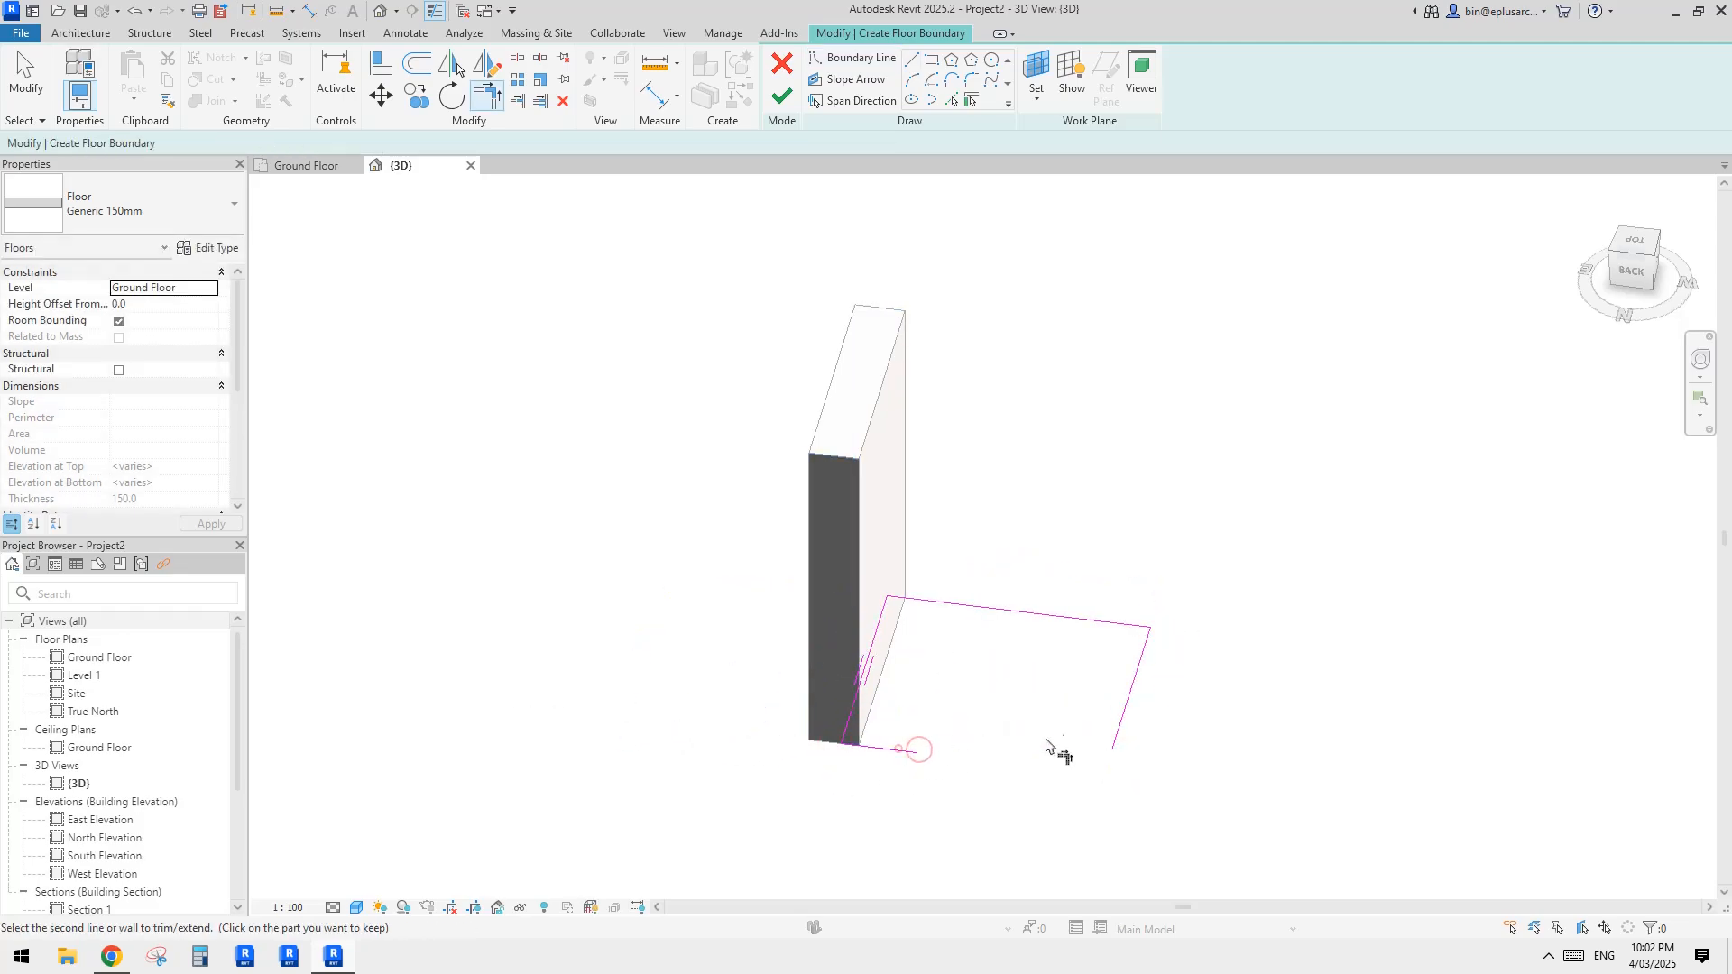
left_click(781, 96)
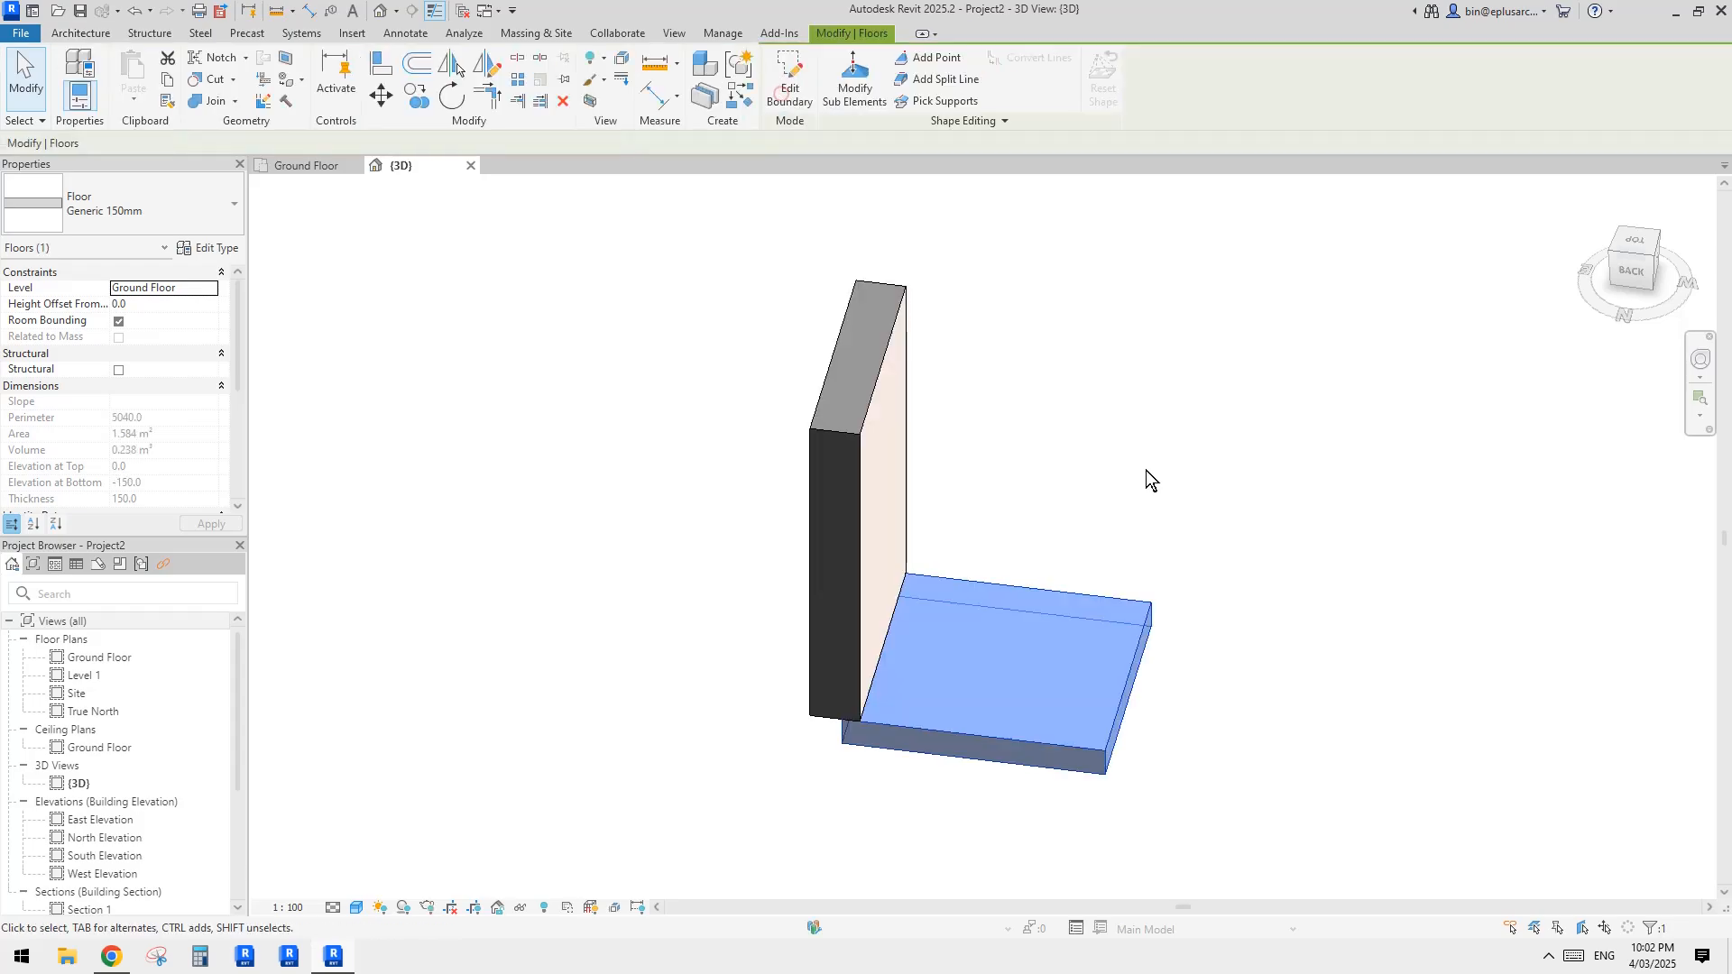
middle_click_drag(1145, 469, 1249, 533, "shift")
left_click(1128, 677)
Step: Add a slab edge along the concrete floor's bottom edge beneath the brick veneer wall
scroll(1110, 665, "up", 3)
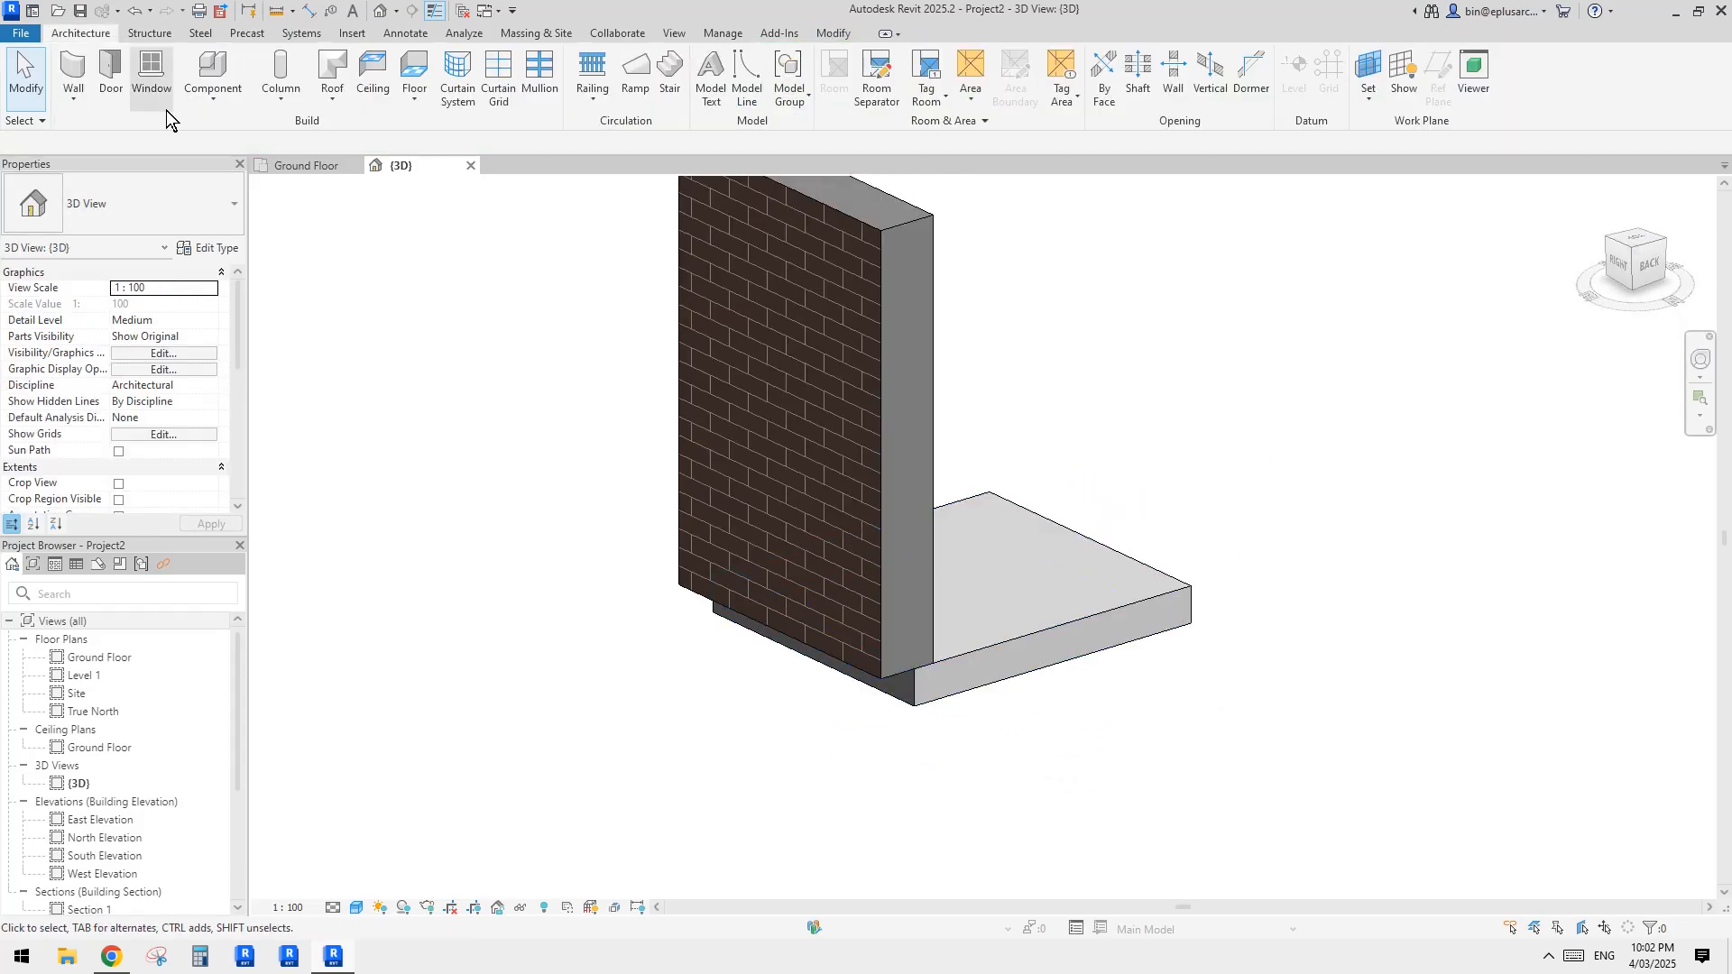
left_click(83, 101)
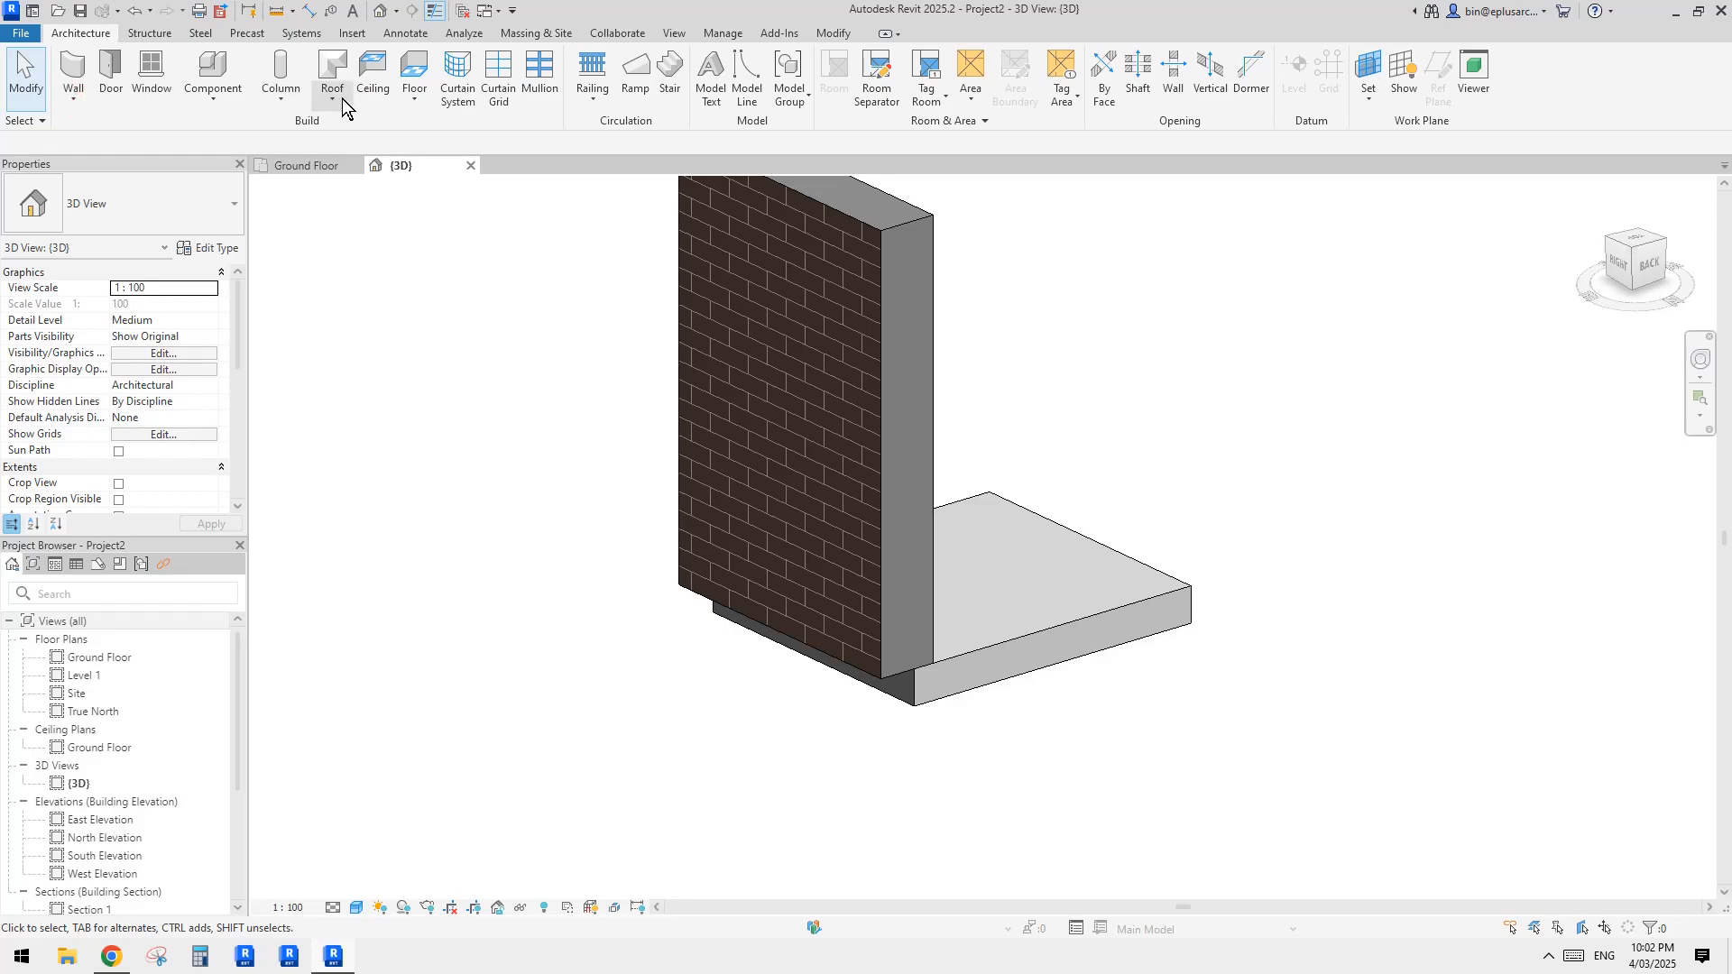
left_click(210, 98)
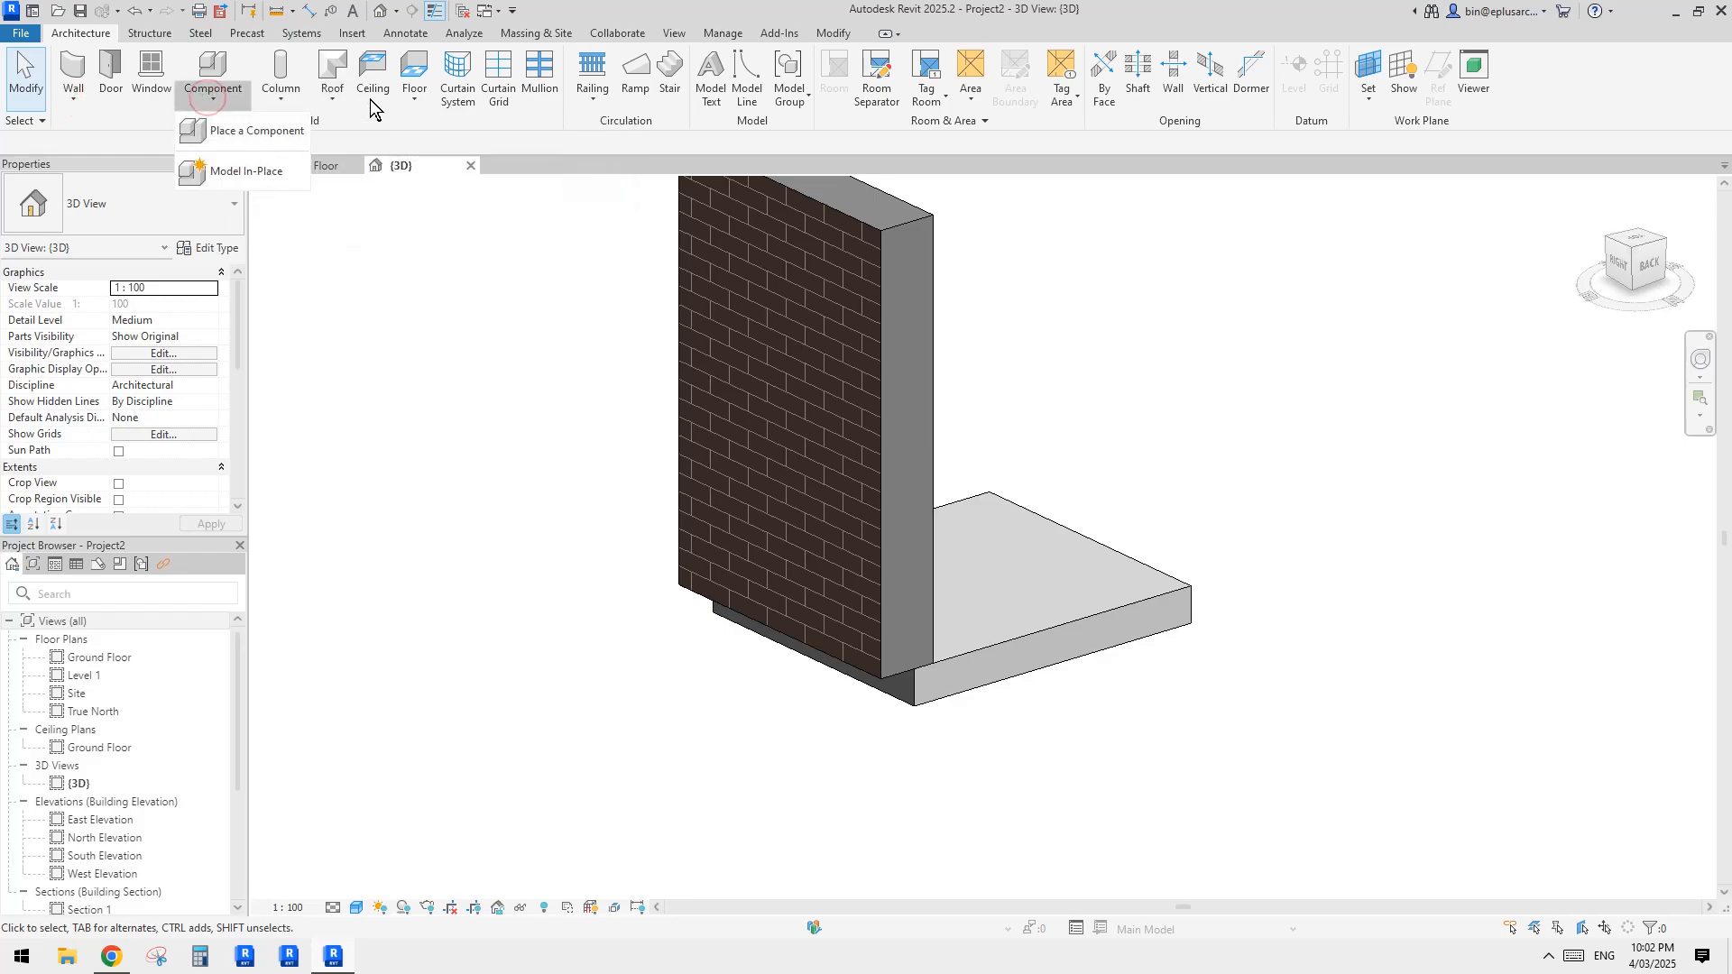
left_click(420, 106)
left_click(479, 240)
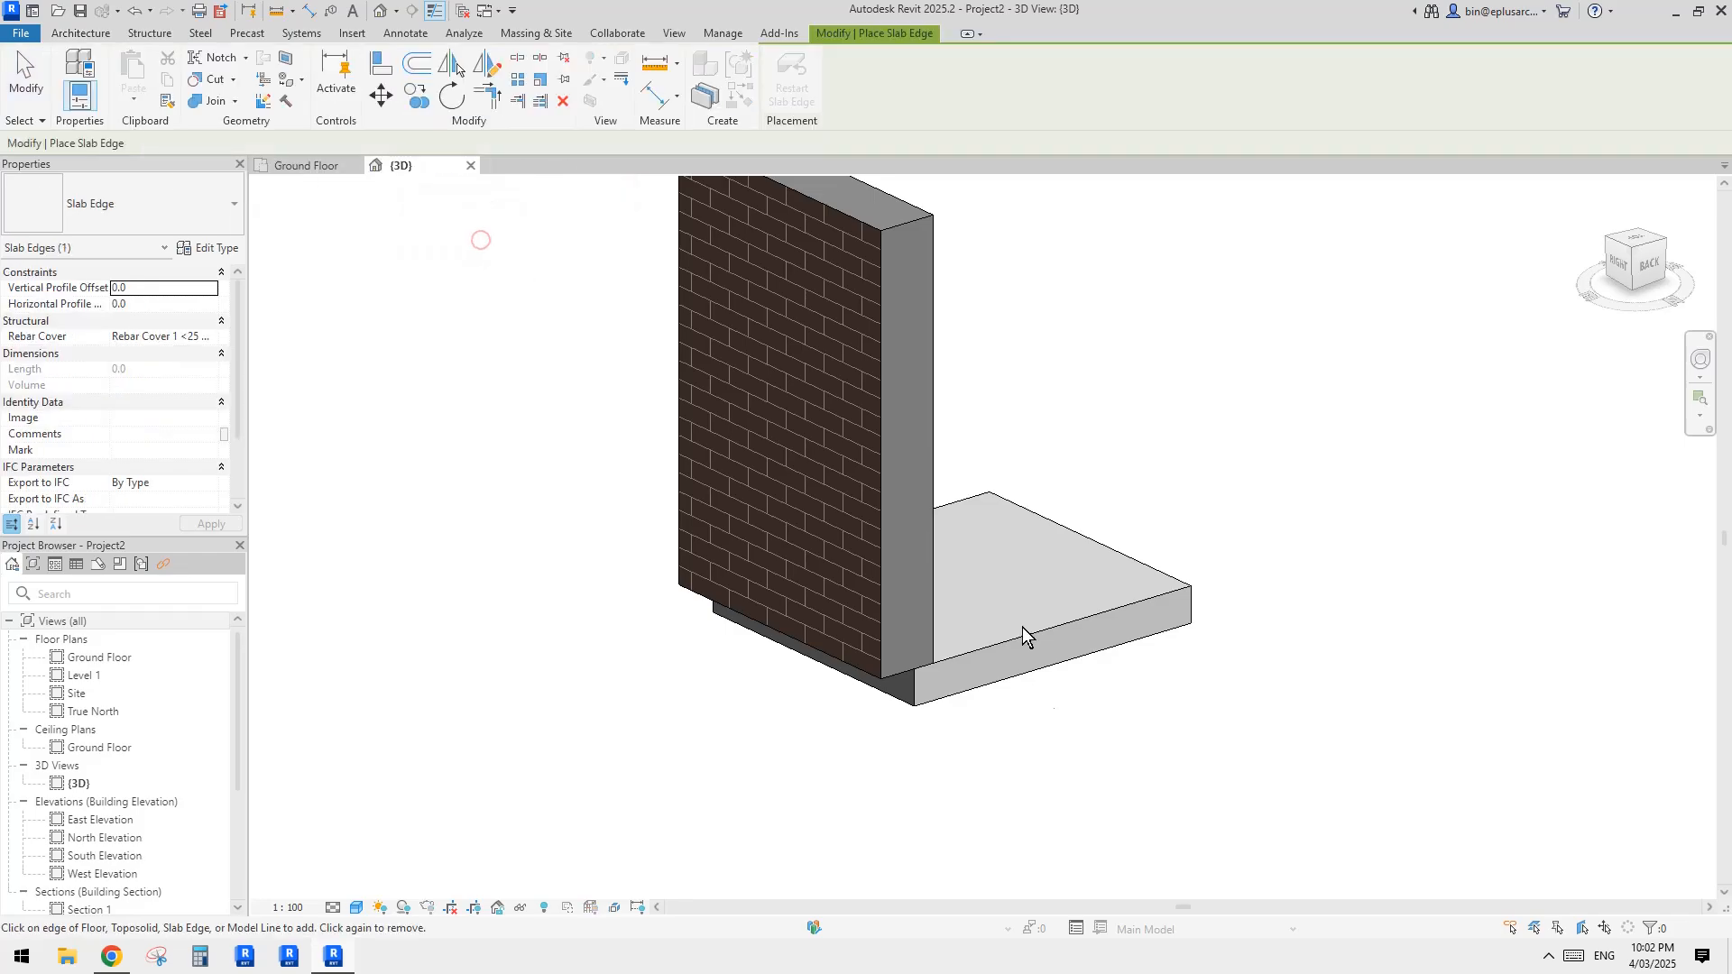
middle_click_drag(926, 701, 959, 360)
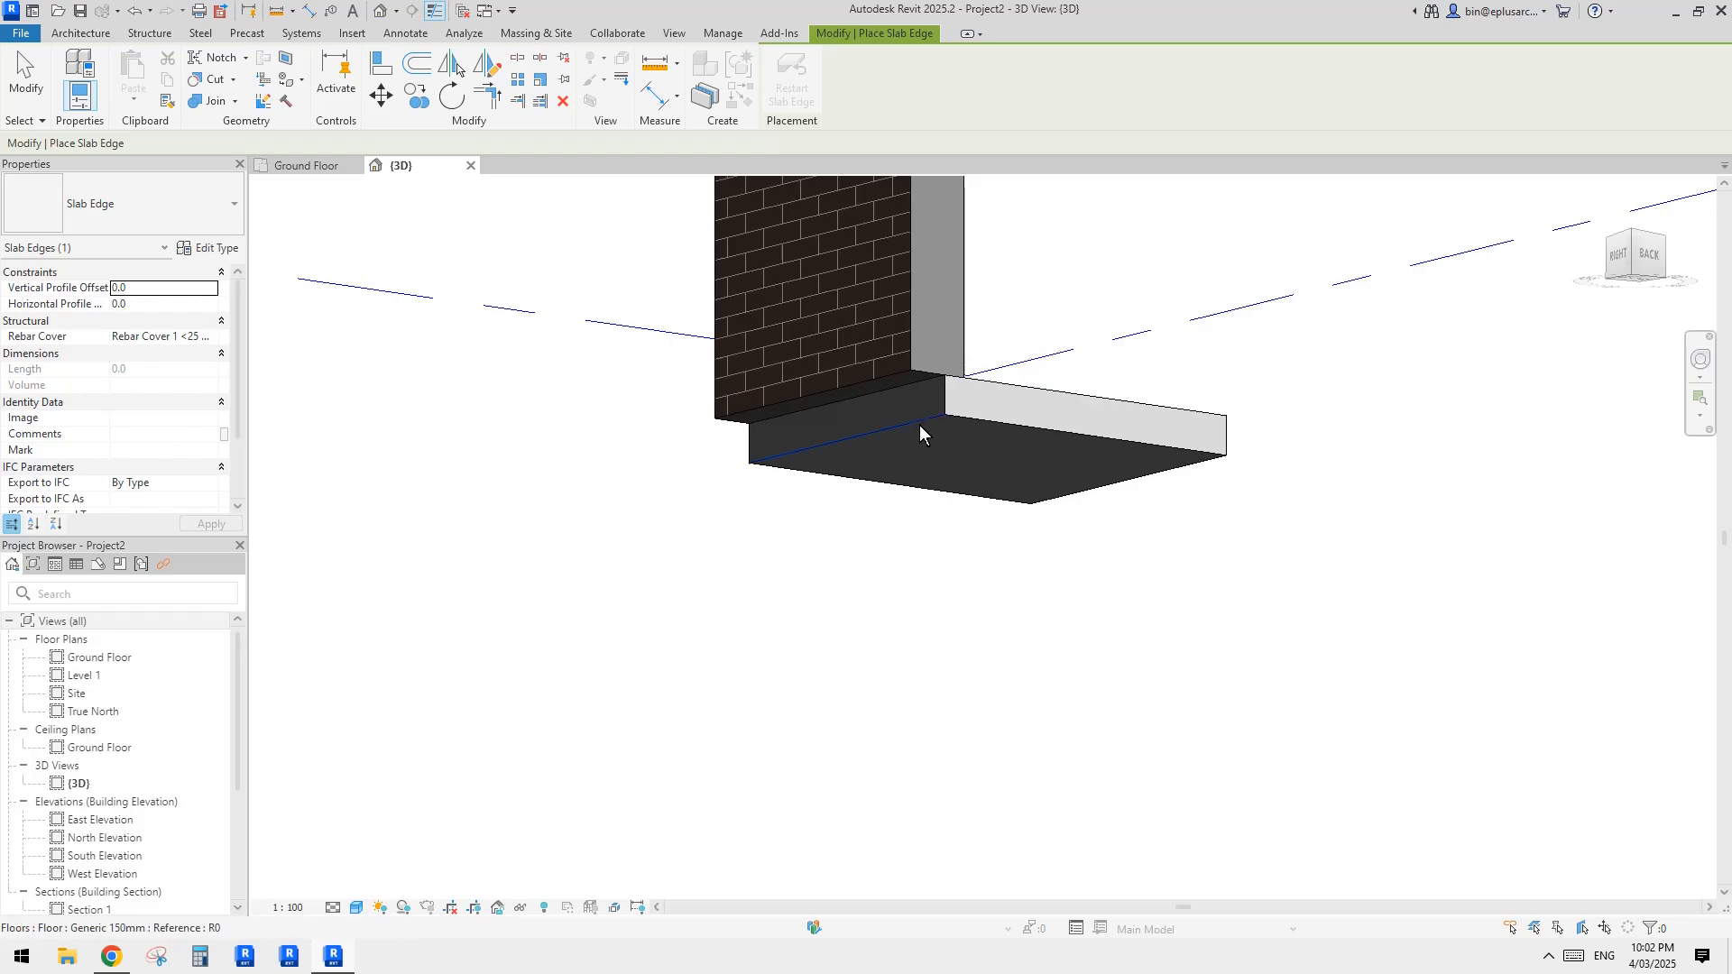
left_click(918, 425)
middle_click_drag(811, 456, 817, 494)
key("Escape")
Step: Examine the slab edge's profile and its alignment with the wall and floor above
left_click(933, 543)
middle_click_drag(1028, 547, 847, 614, "shift")
middle_click_drag(836, 537, 828, 514, "shift")
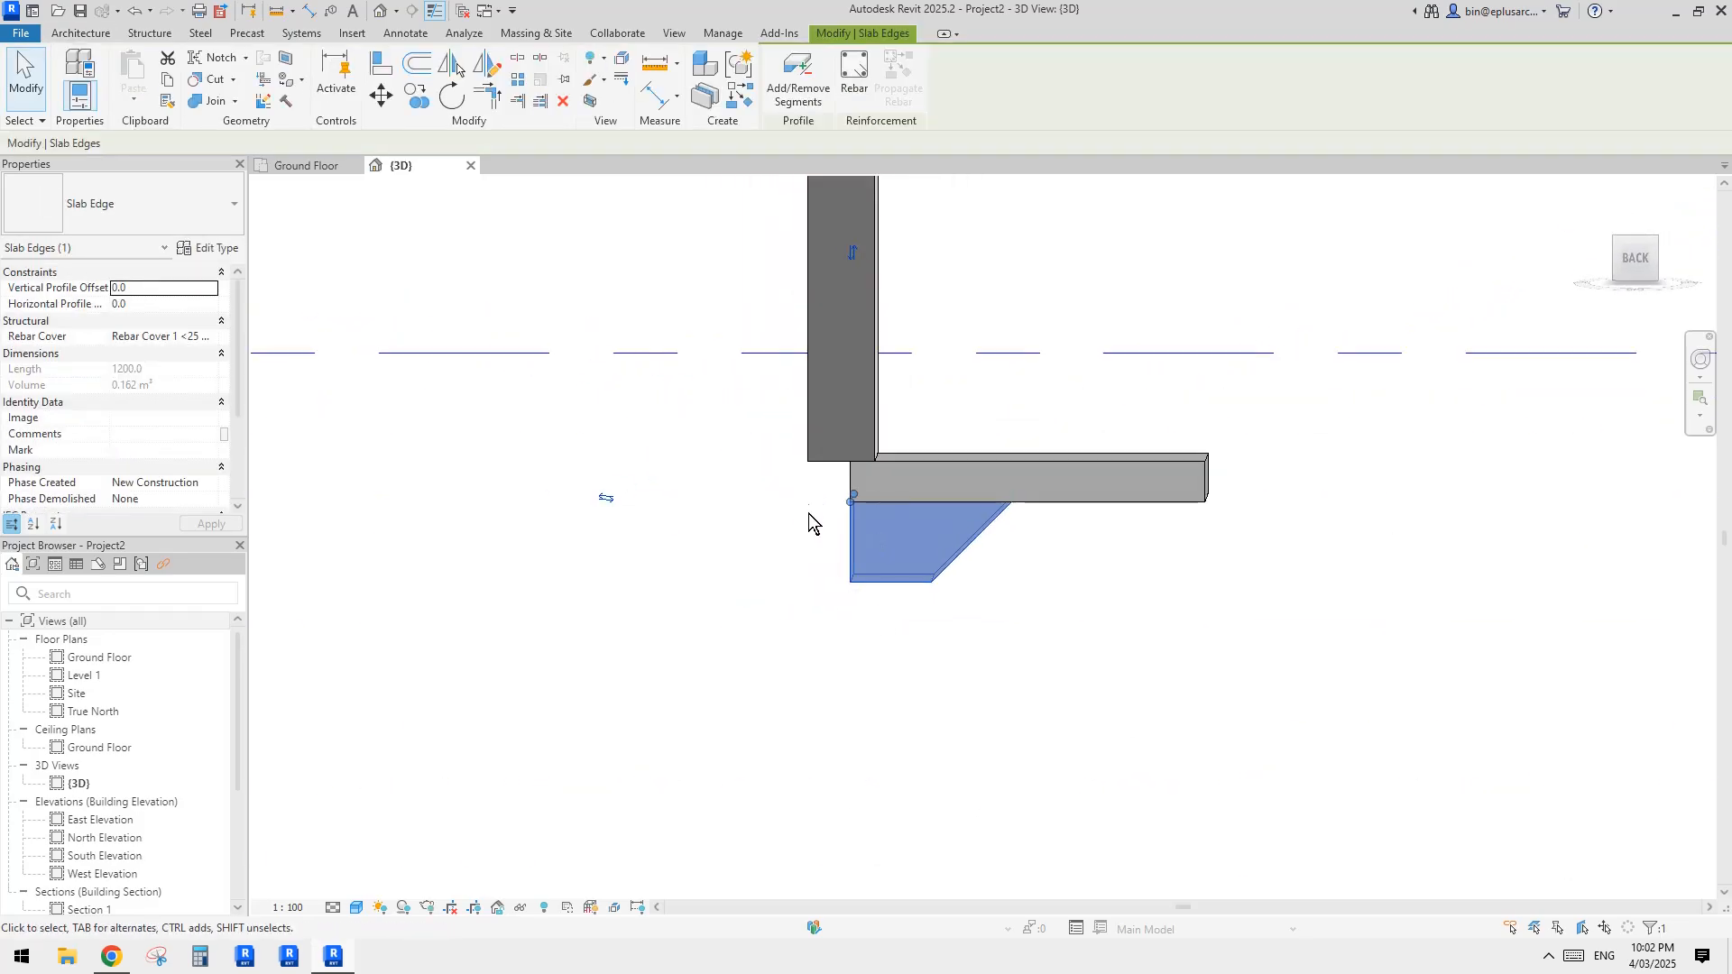
middle_click_drag(900, 575, 917, 538, "shift")
key("Escape")
scroll(917, 538, "up", 1)
left_click(889, 576)
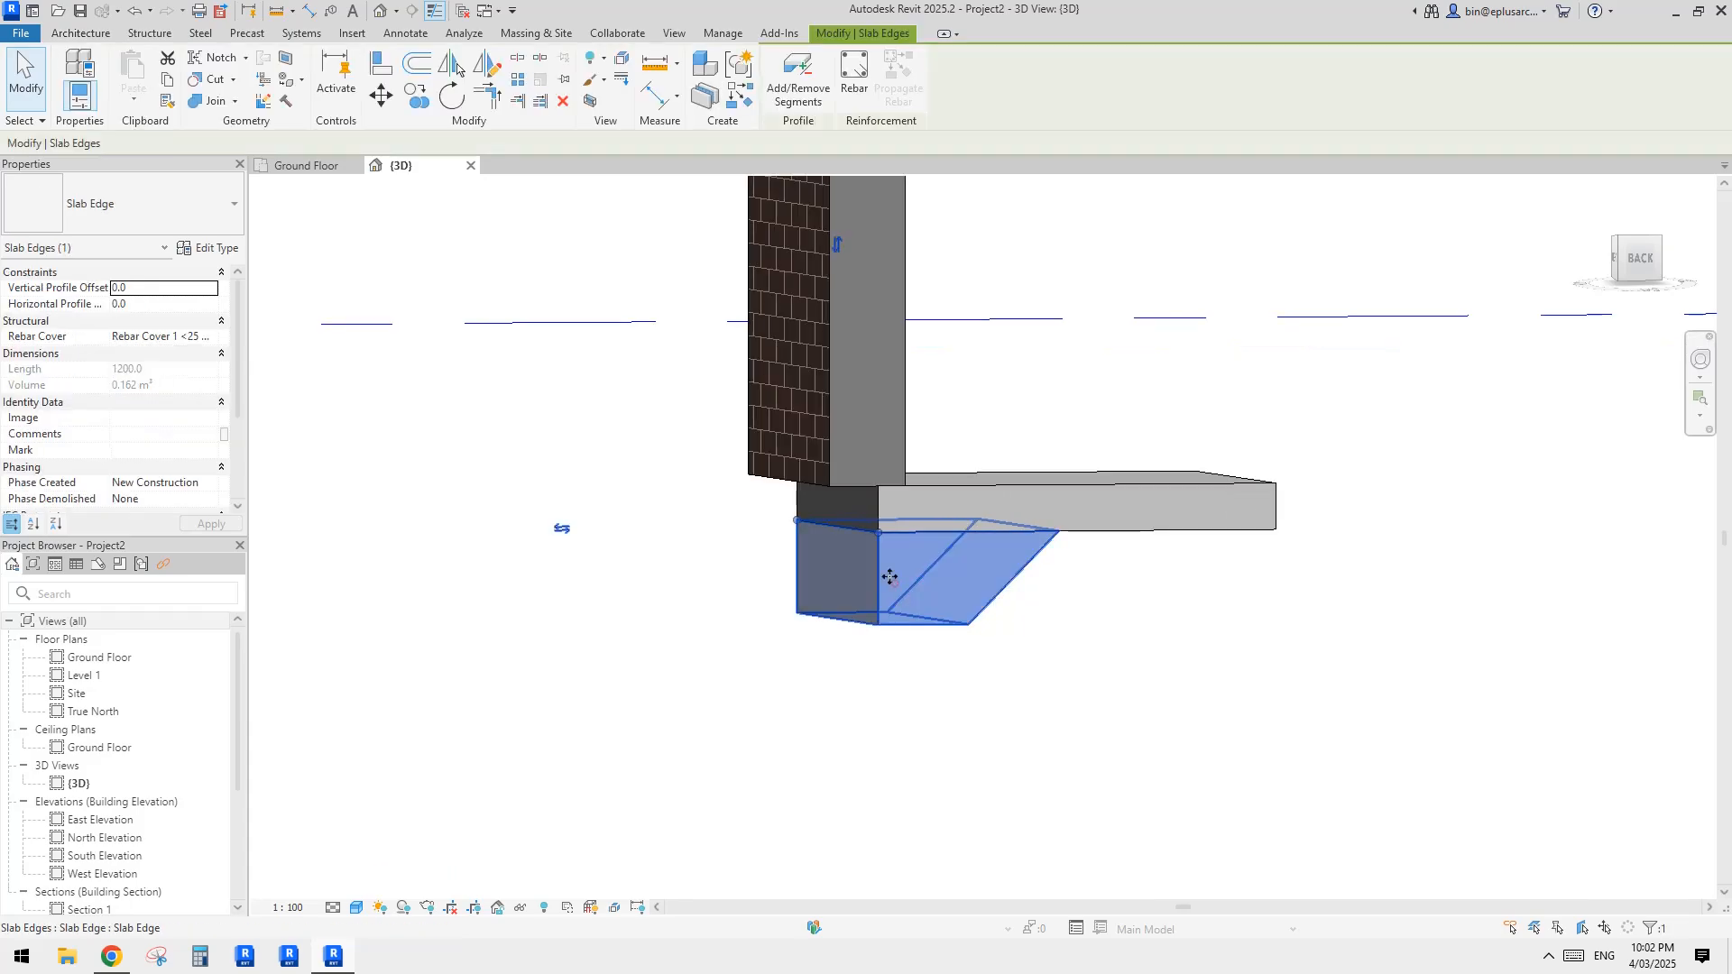
Step: Review the layer thicknesses in the brick veneer wall type's structure and close it without changes
left_click(875, 438)
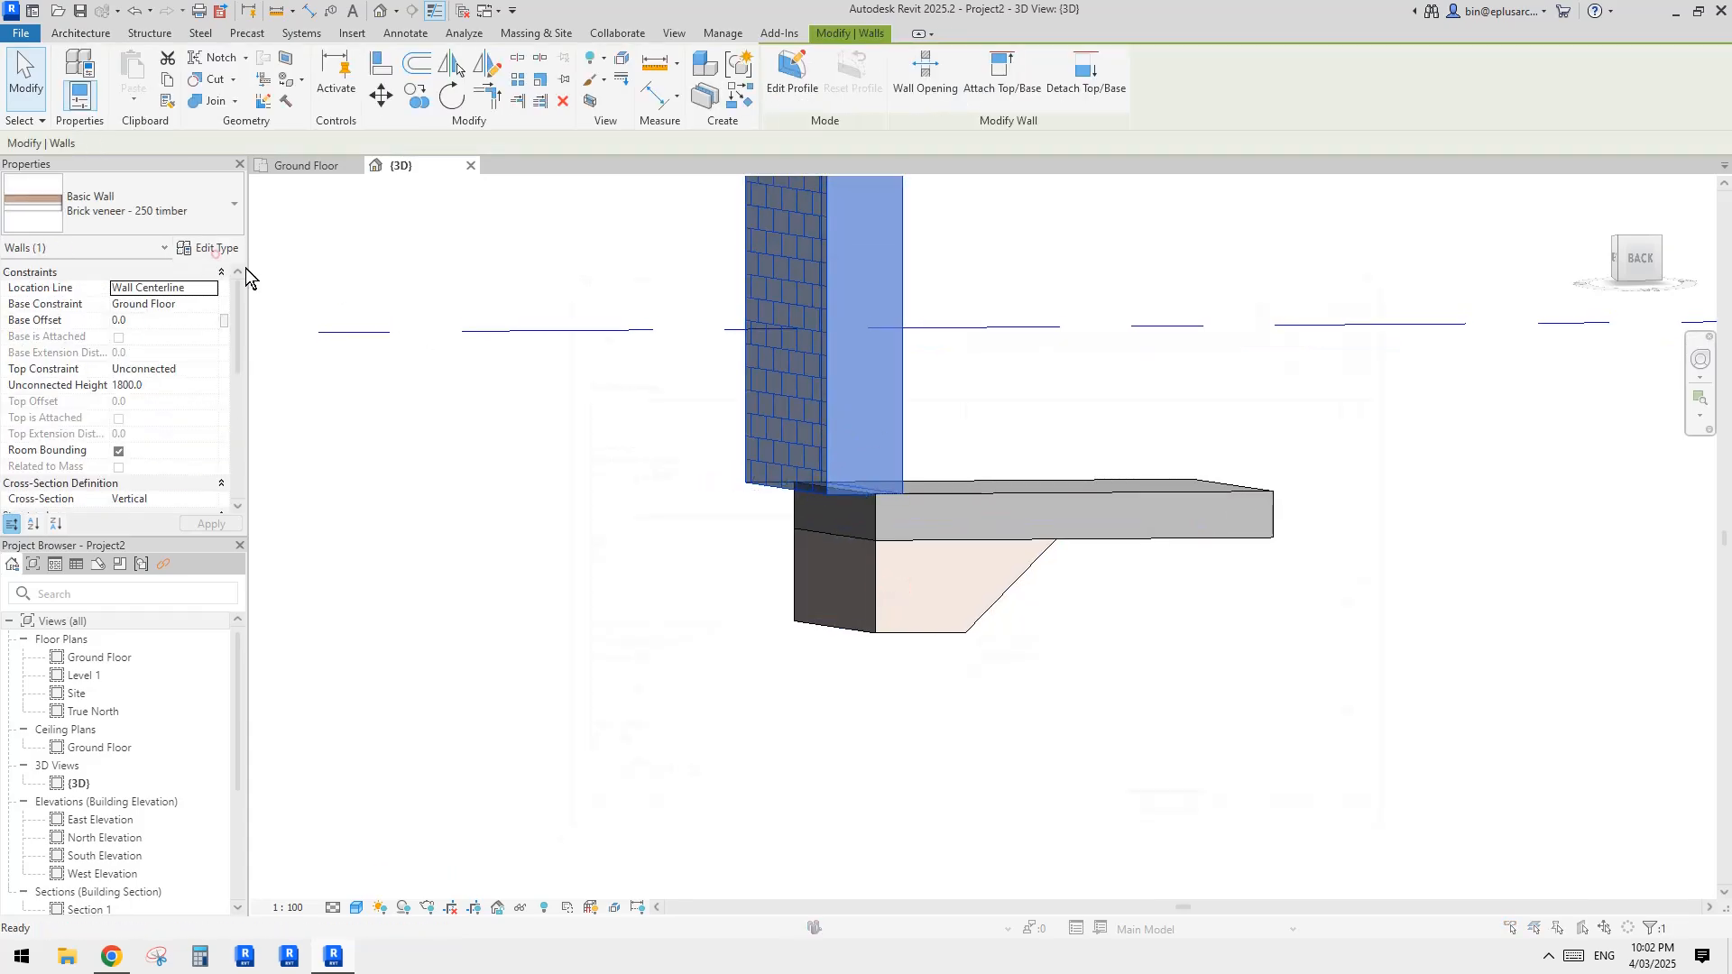
left_click(1036, 431)
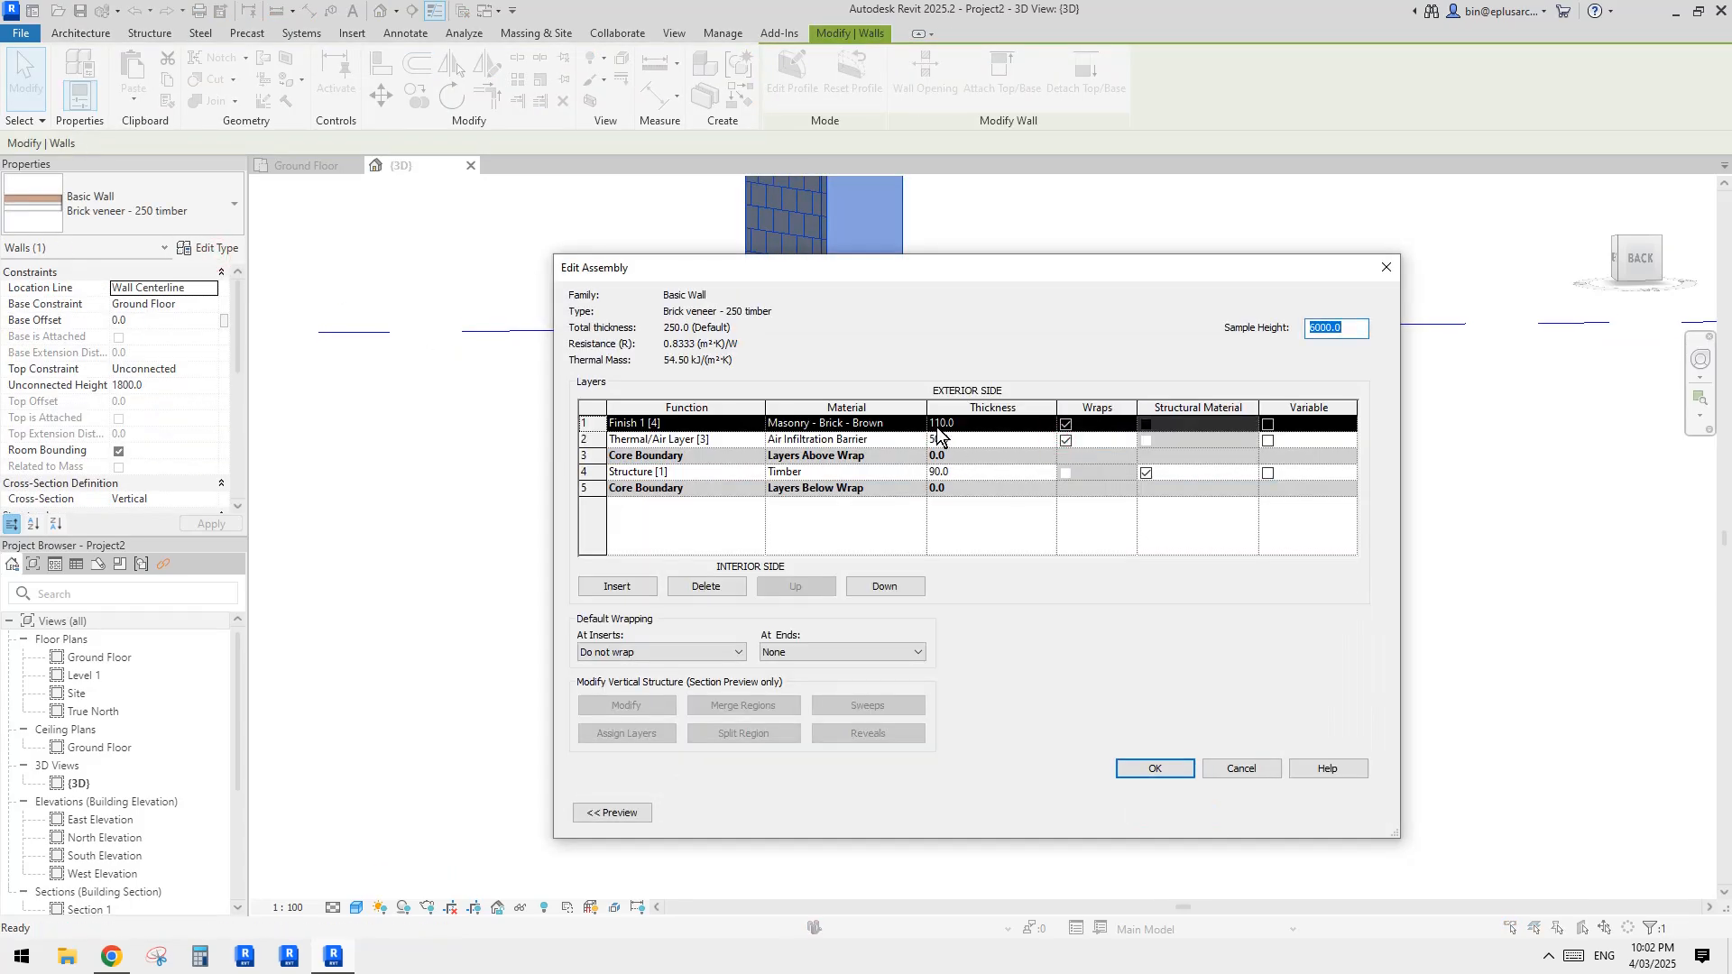
left_click(1385, 269)
key("Escape")
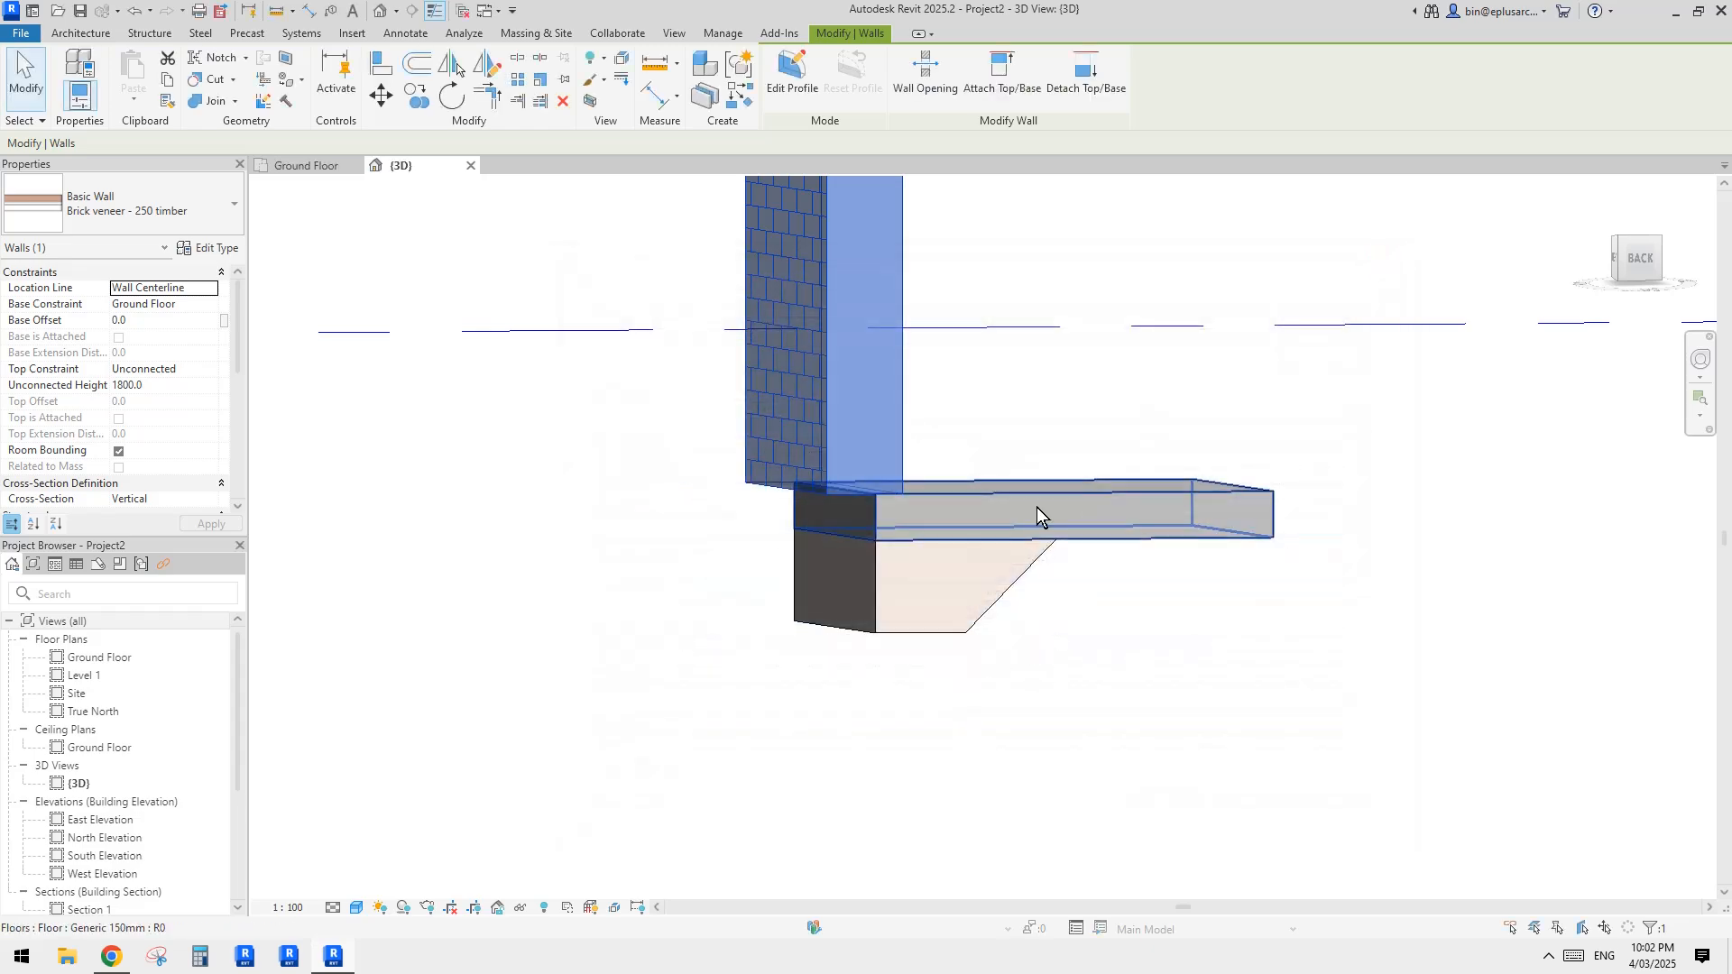
Step: Set the slab edge's horizontal profile offset to -160 mm
key("Escape")
left_click(862, 576)
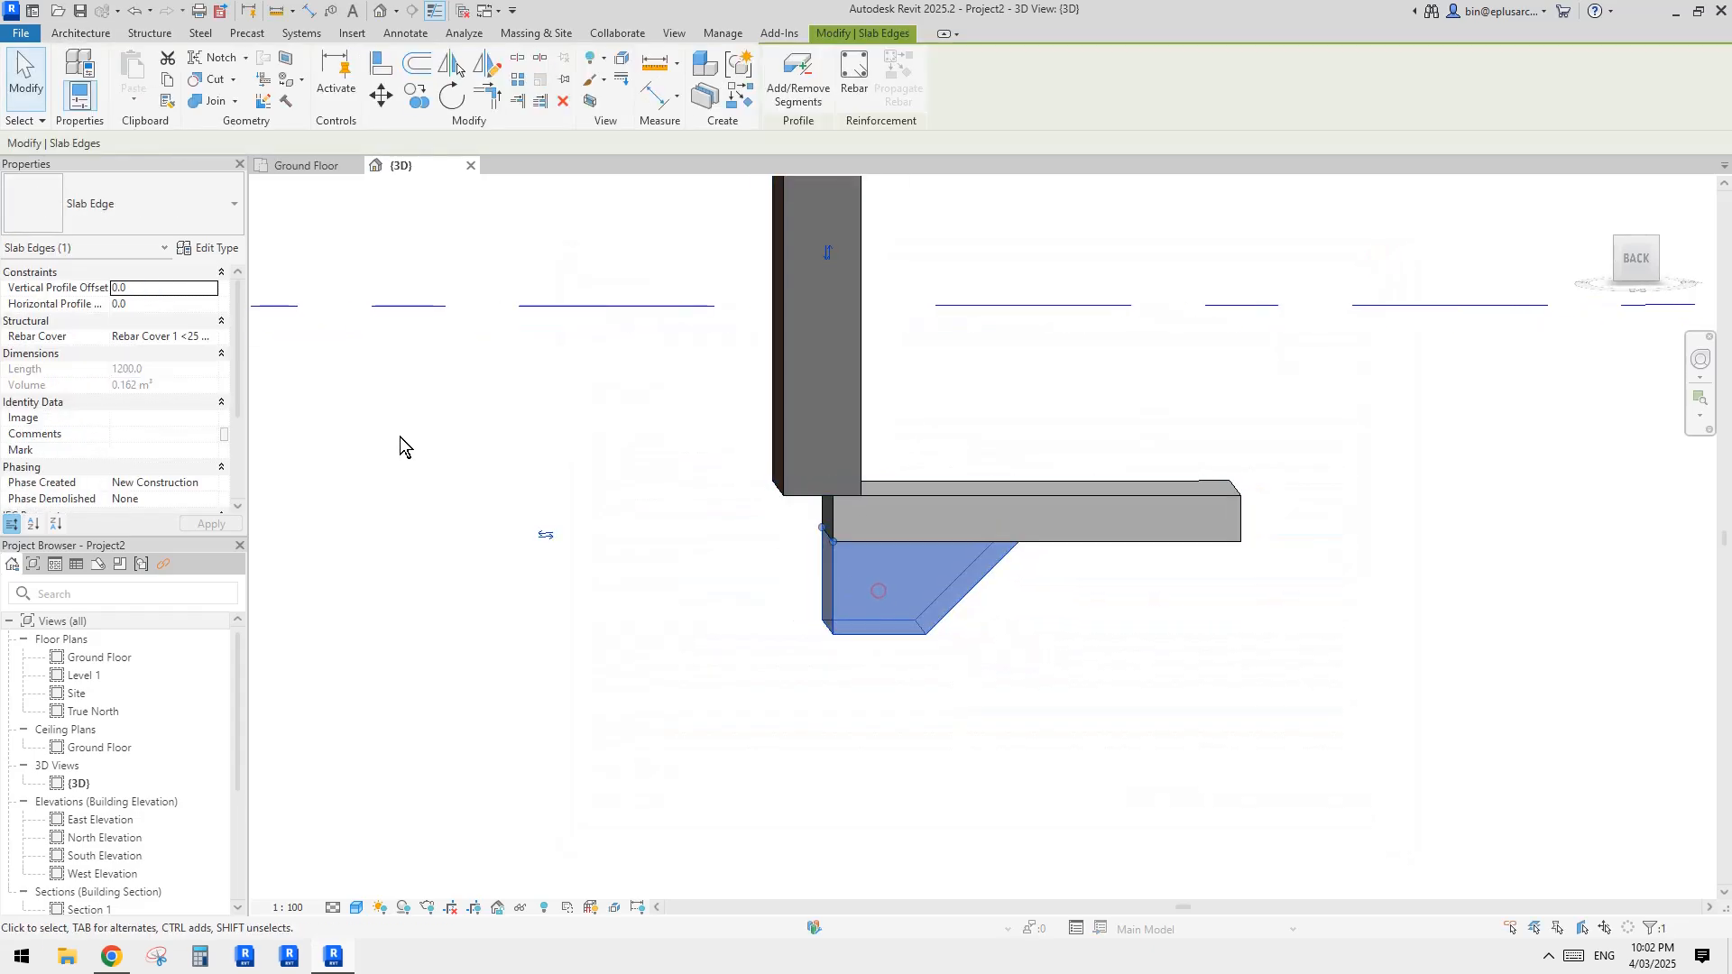
left_click(156, 307)
type("-")
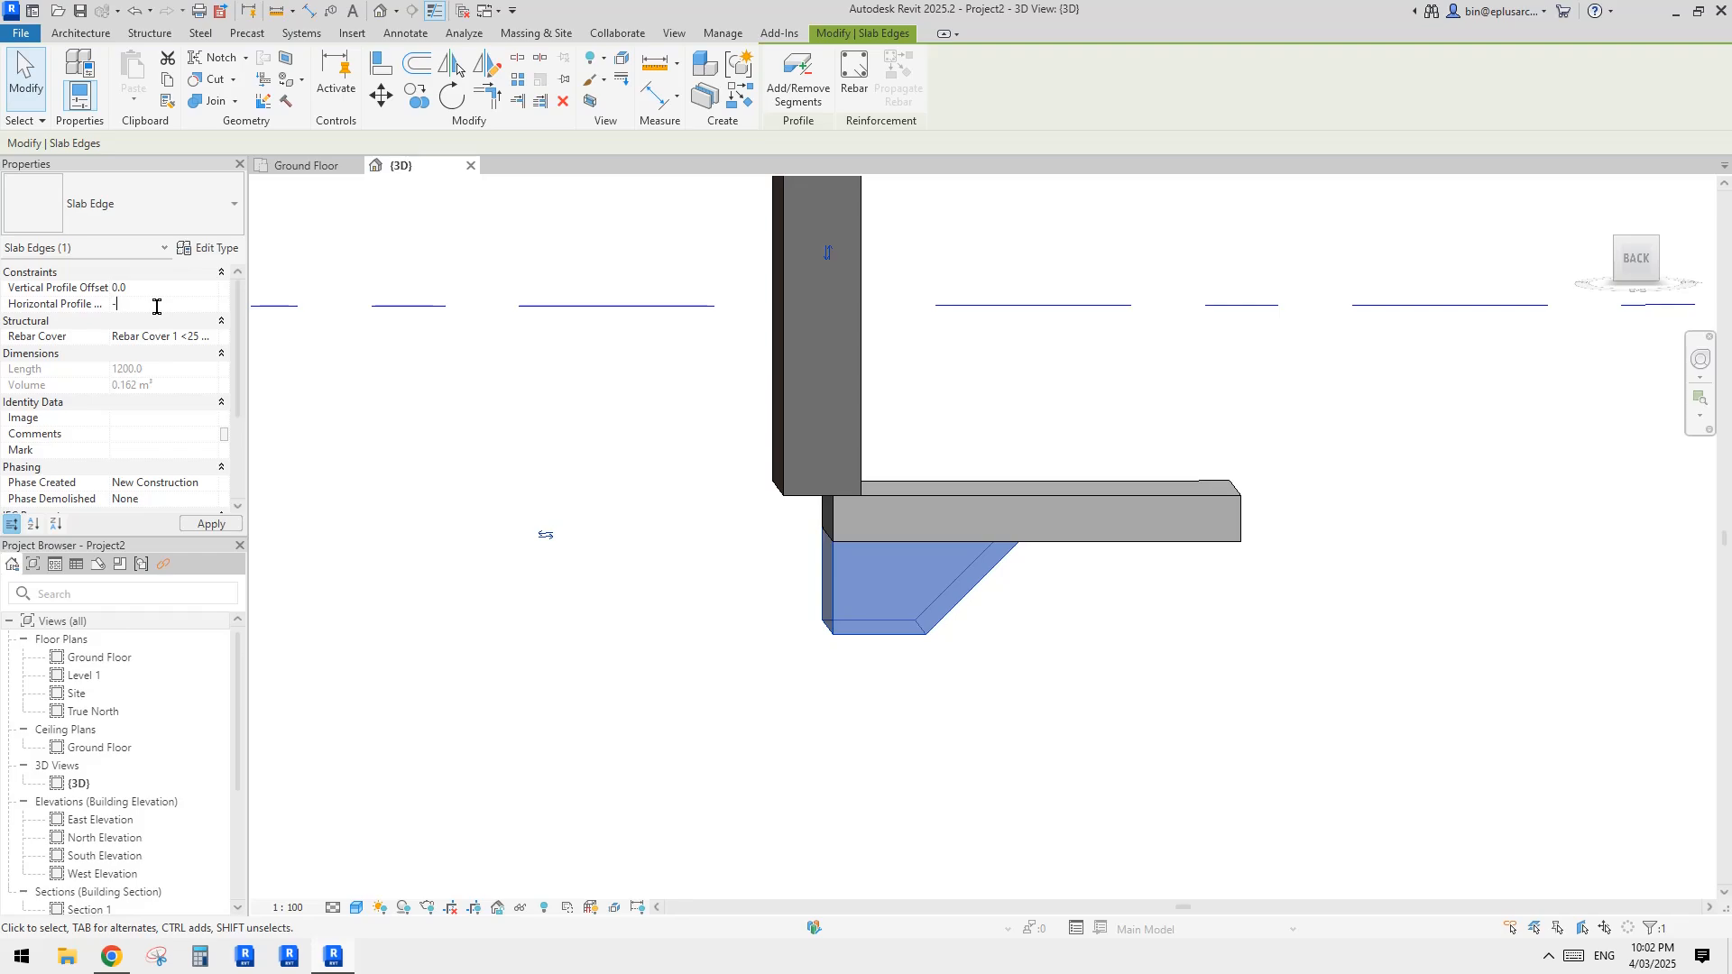
type("160")
middle_click_drag(890, 392, 965, 496, "shift")
Step: Open the brick veneer wall type's layer structure and show it in a section preview
left_click(856, 440)
middle_click_drag(856, 440, 828, 517, "shift")
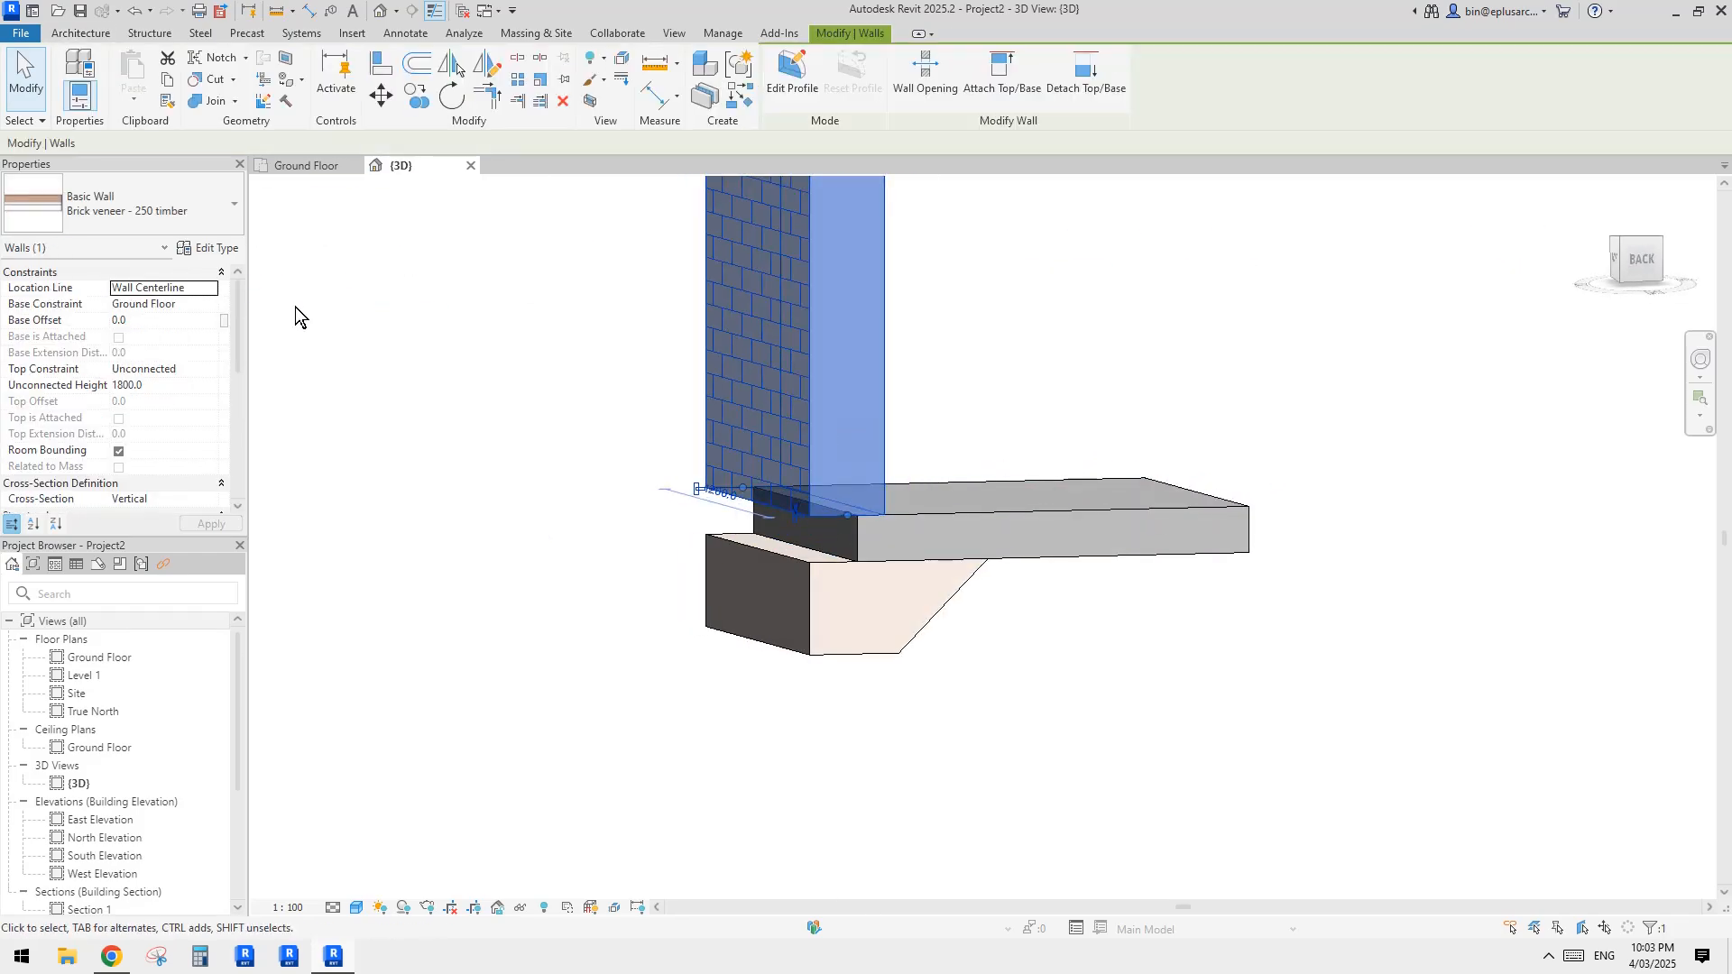
left_click(217, 249)
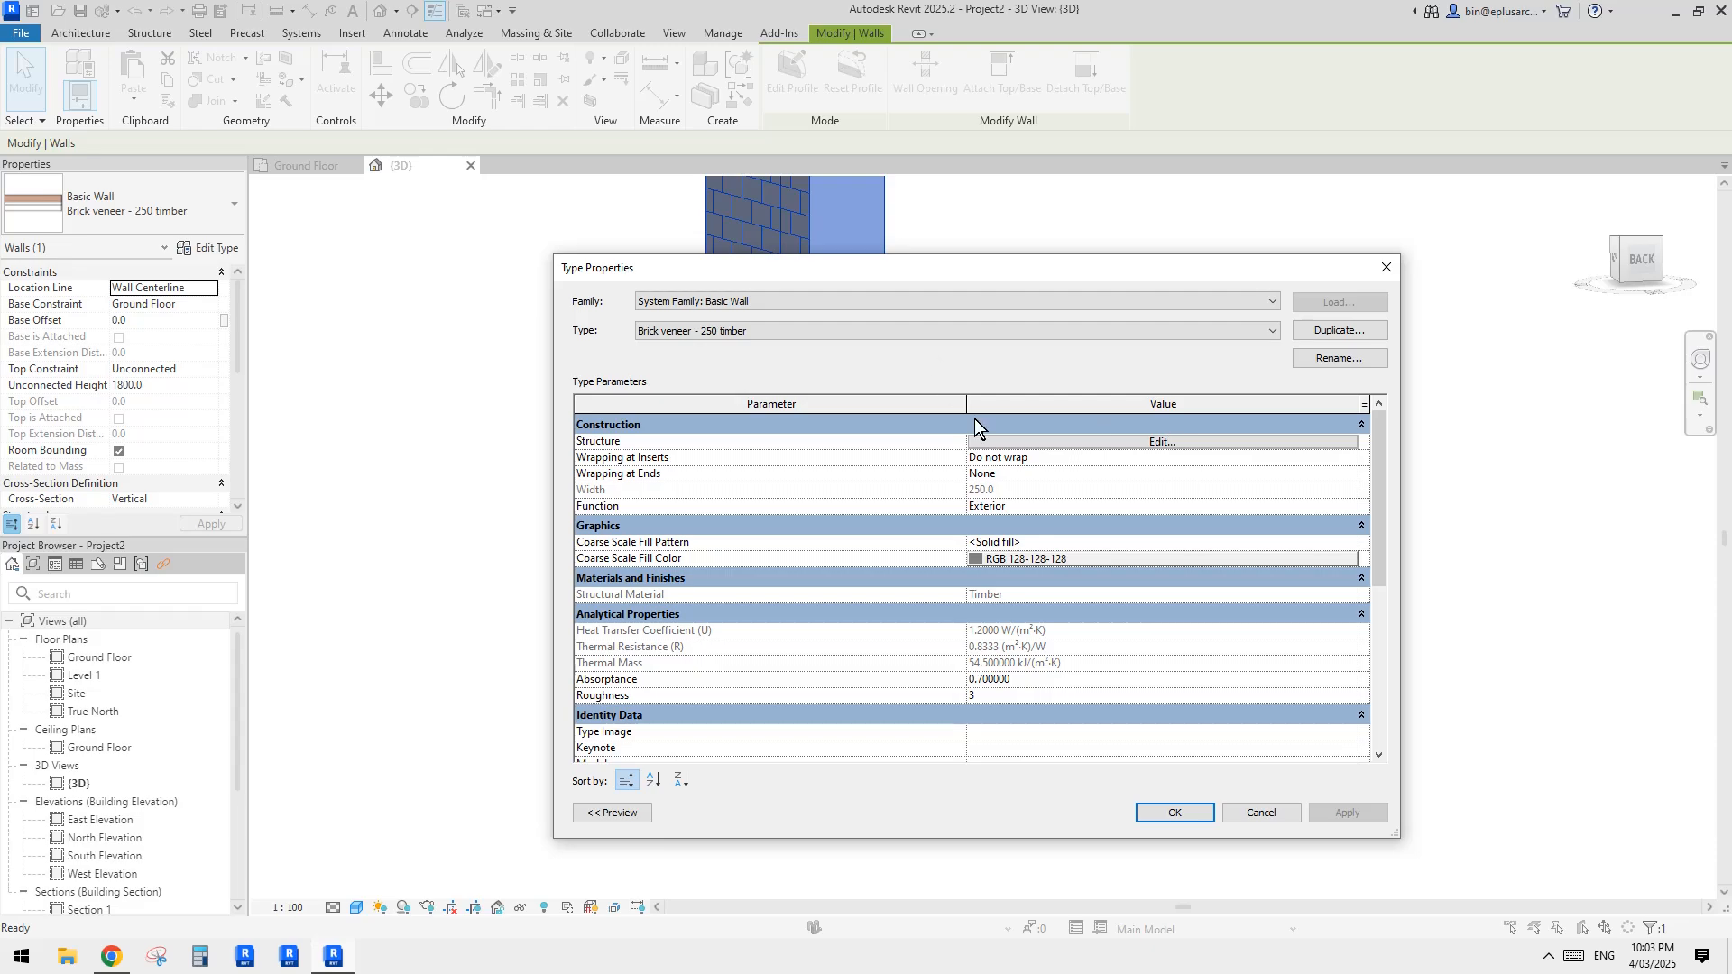
left_click(1111, 442)
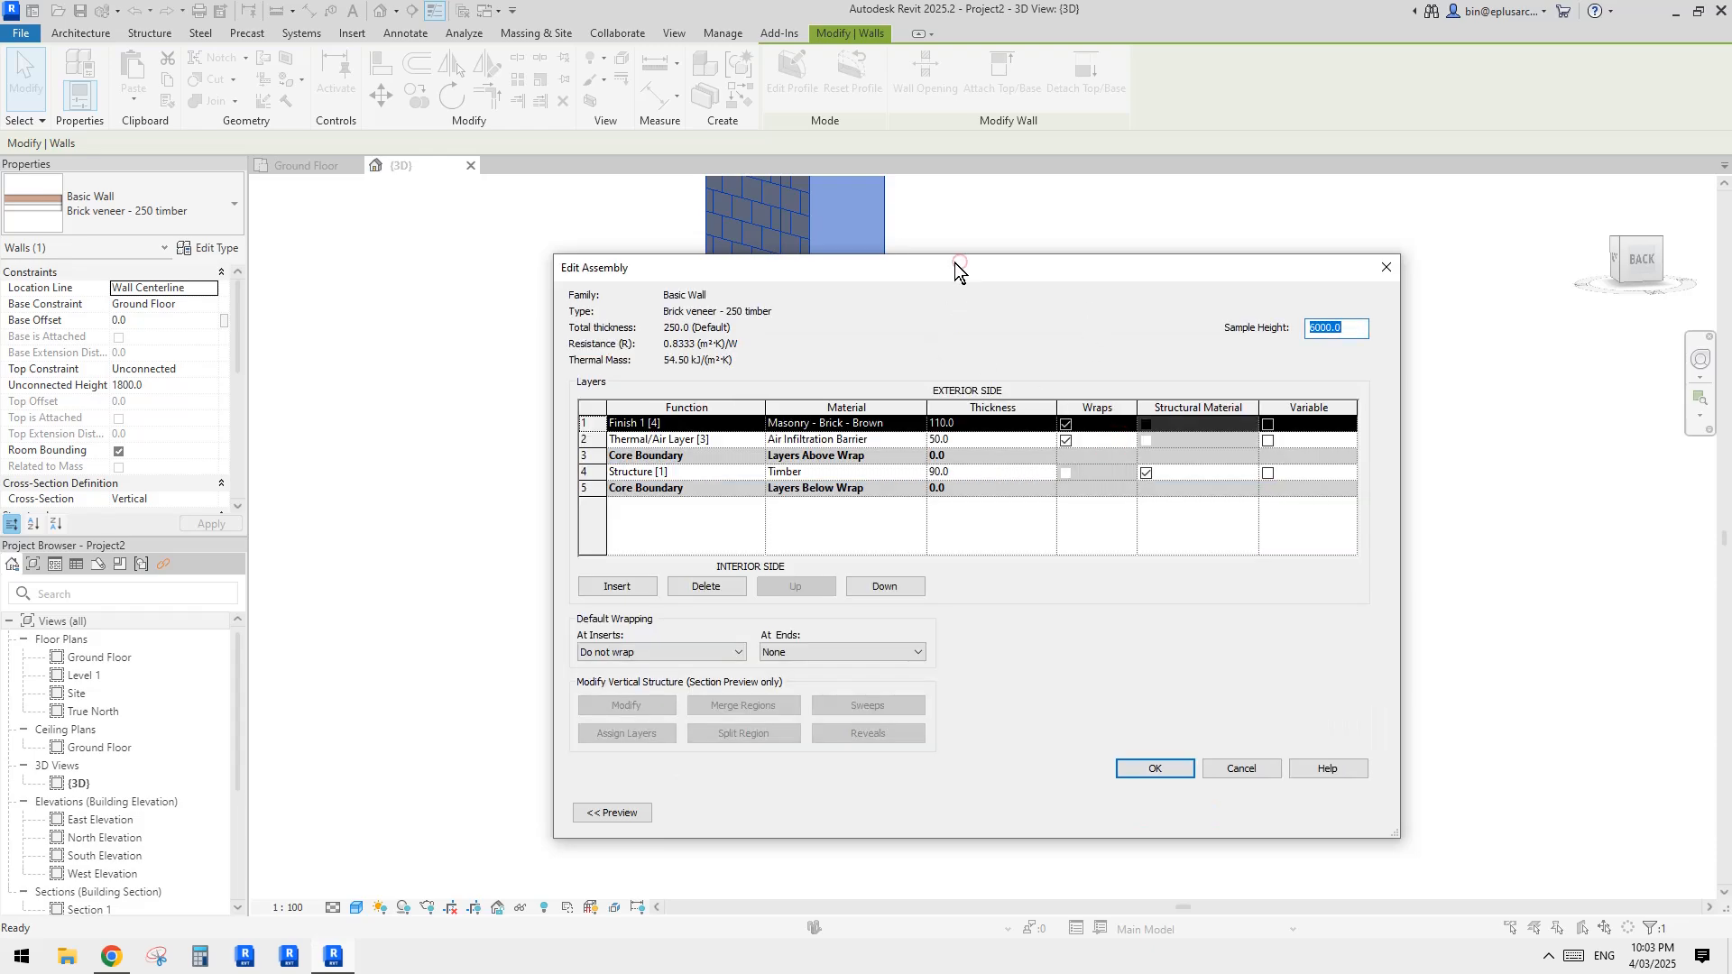
left_click_drag(868, 263, 836, 242)
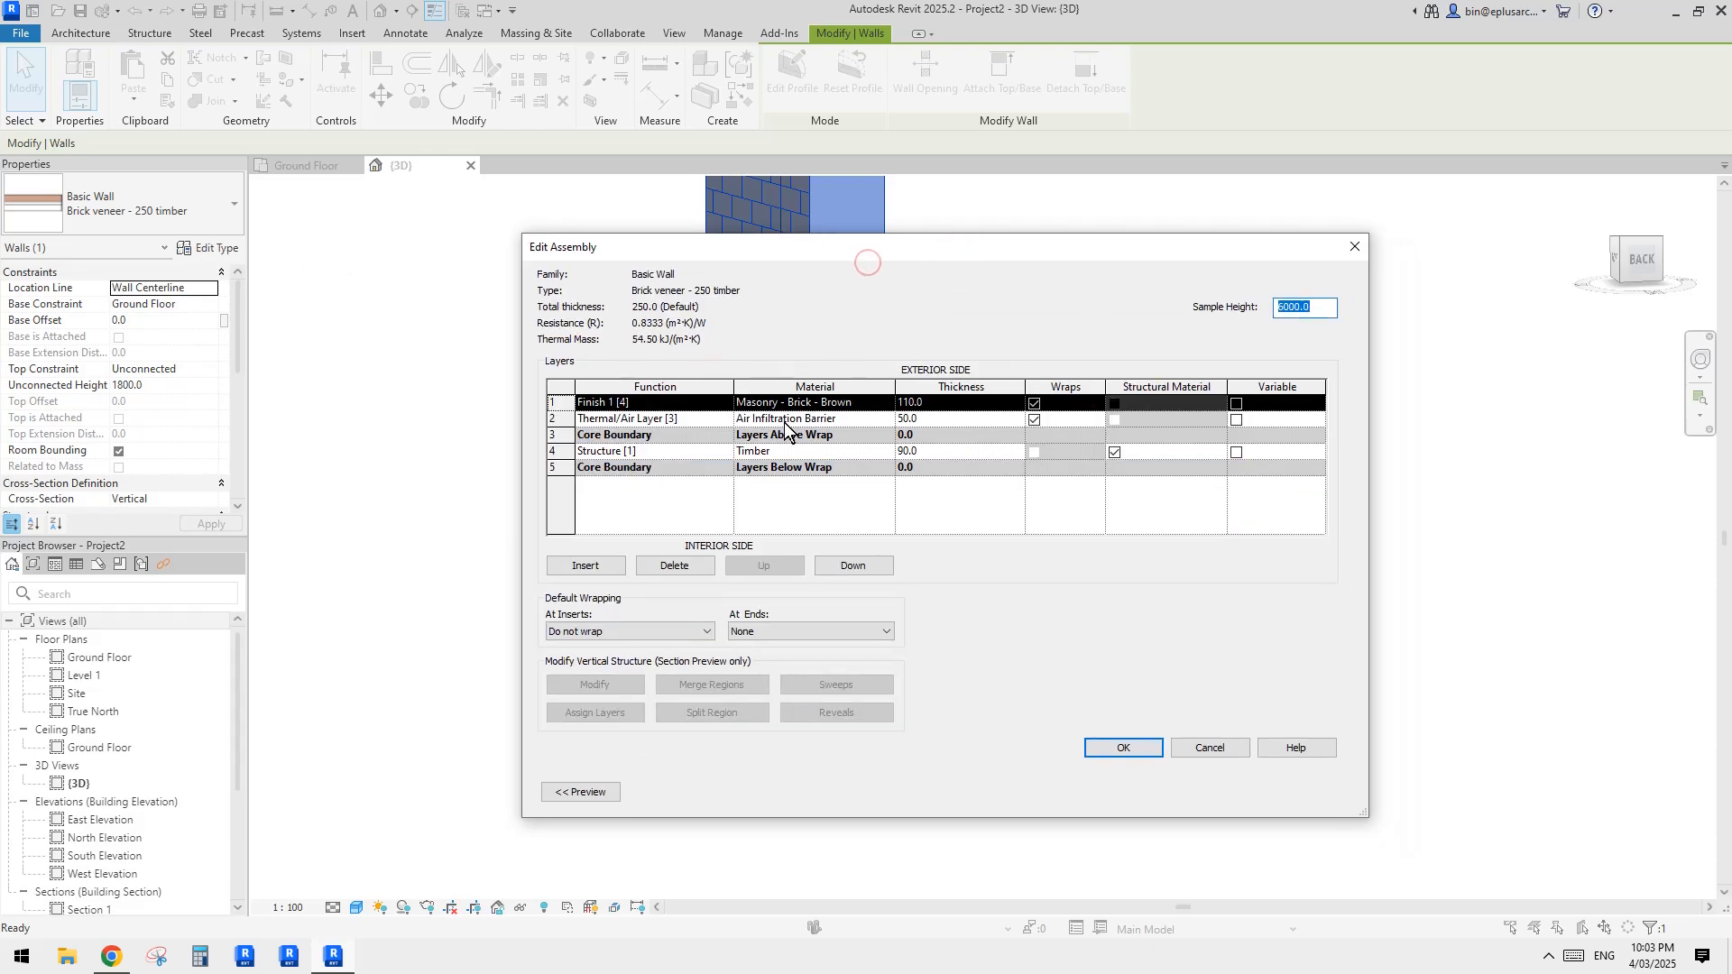
left_click(581, 791)
left_click_drag(697, 245, 786, 223)
left_click(740, 775)
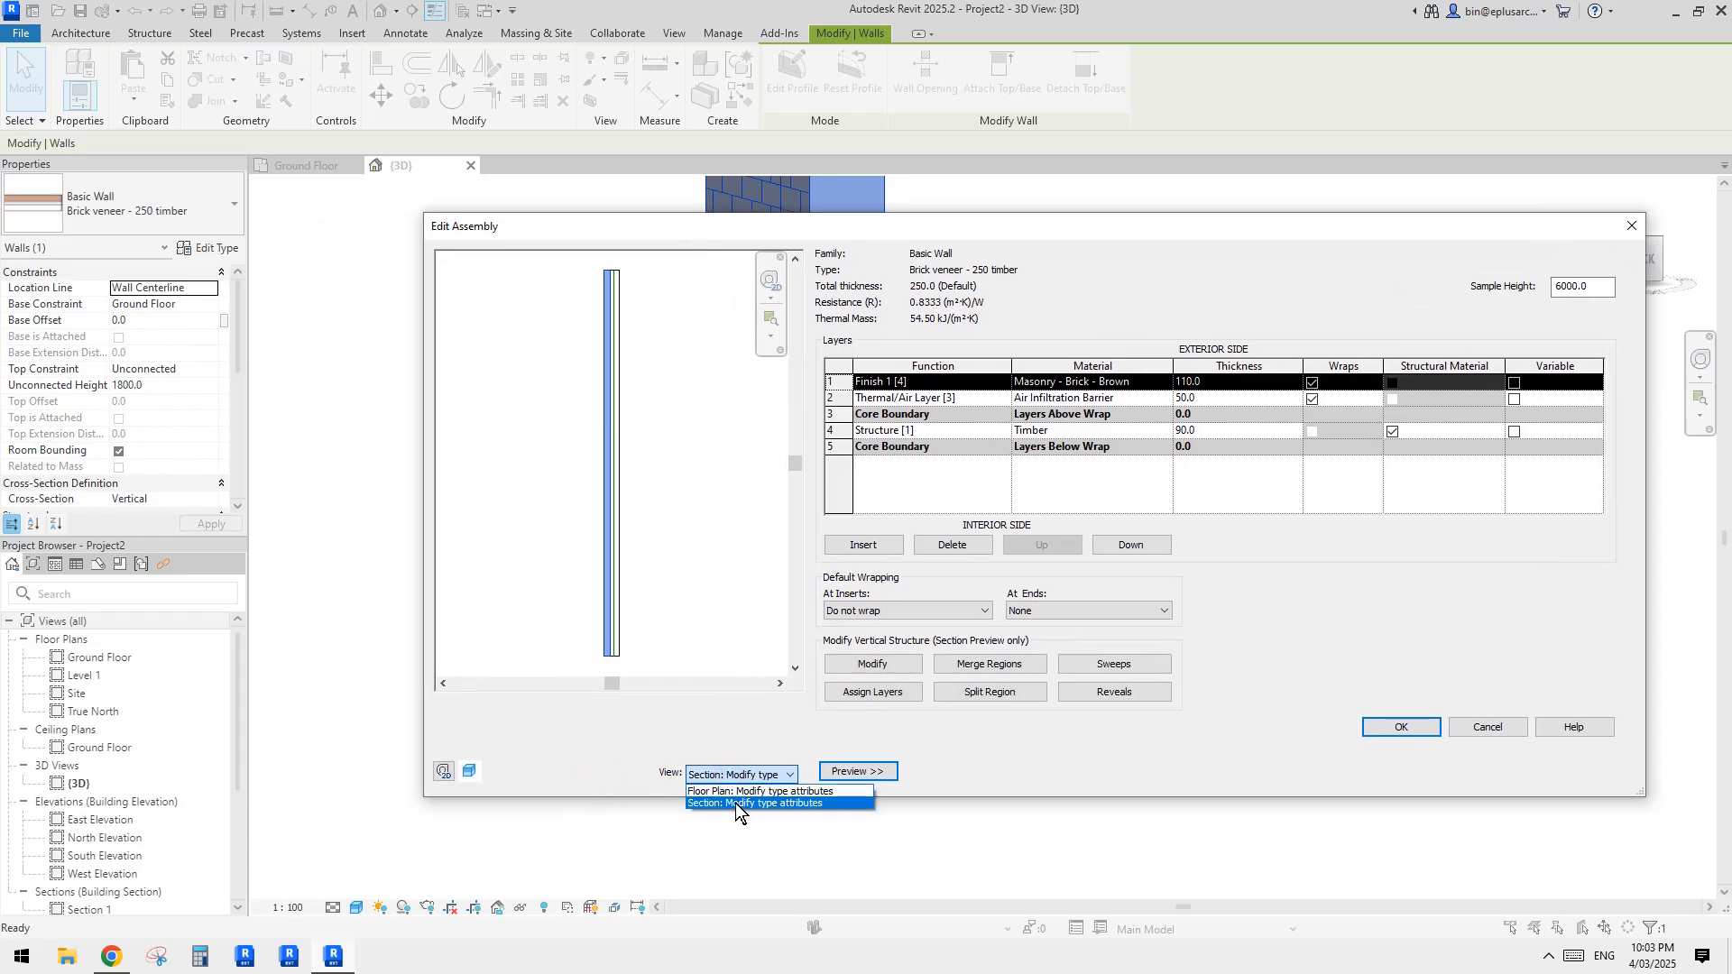
left_click(706, 803)
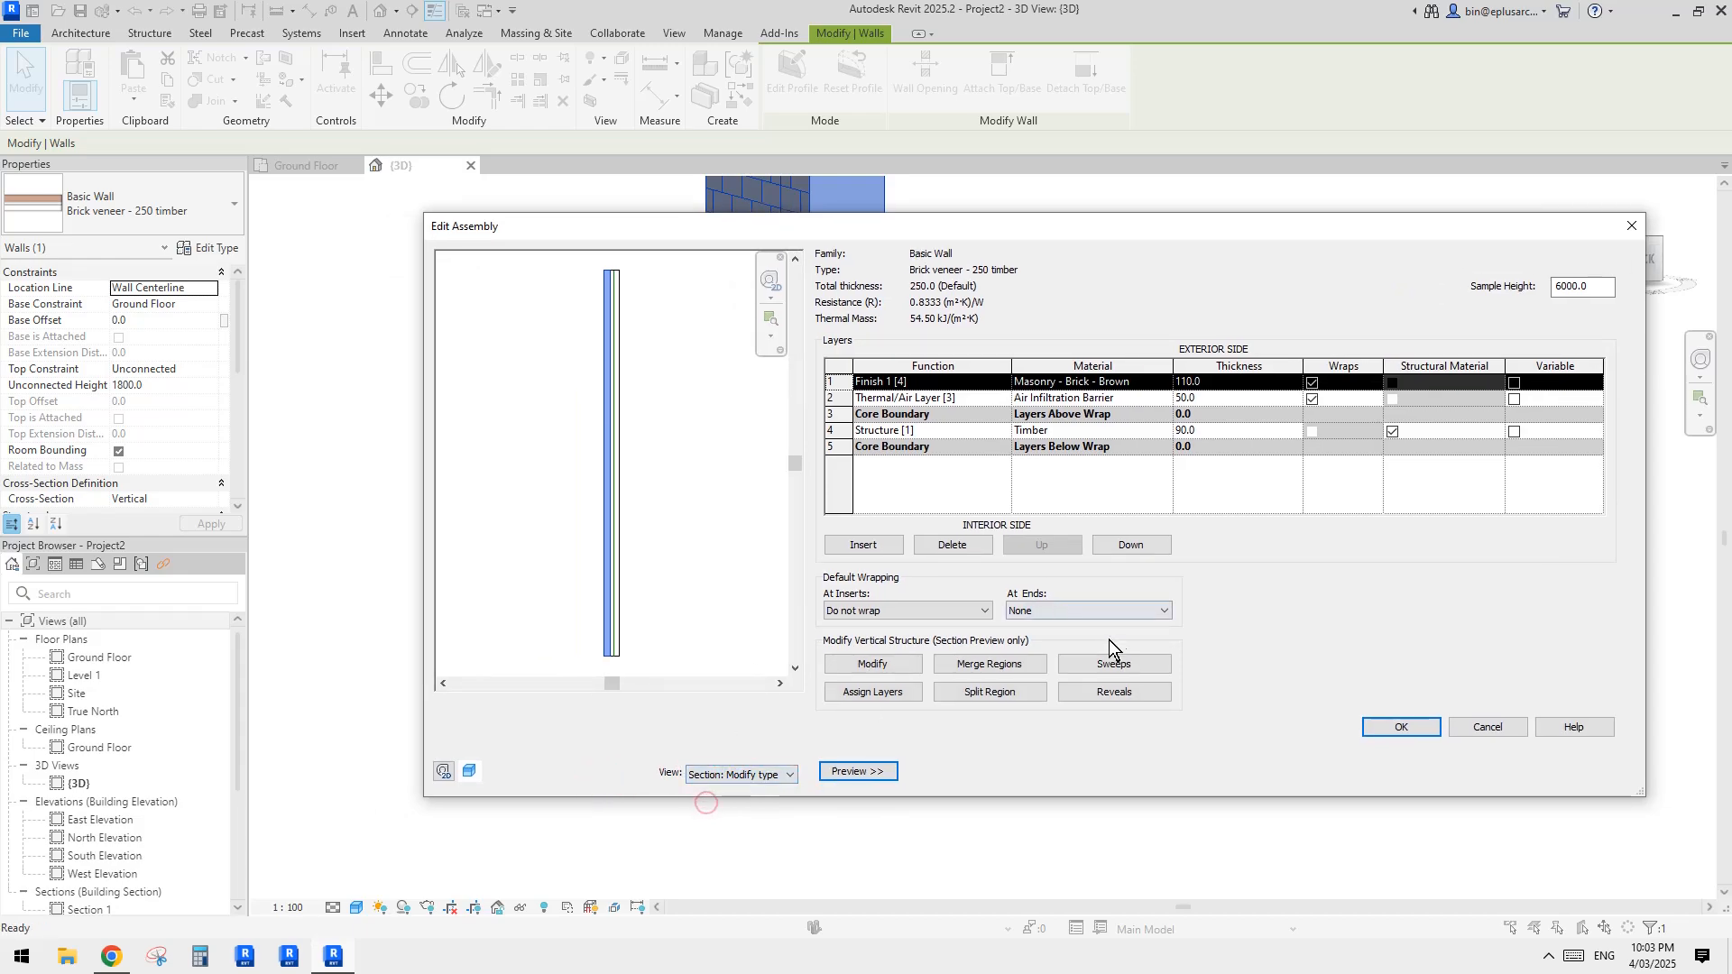
Step: Unlock the bottom edges of the brick and air layers in the wall's section preview and accept the type changes
left_click(870, 667)
scroll(597, 644, "up", 5)
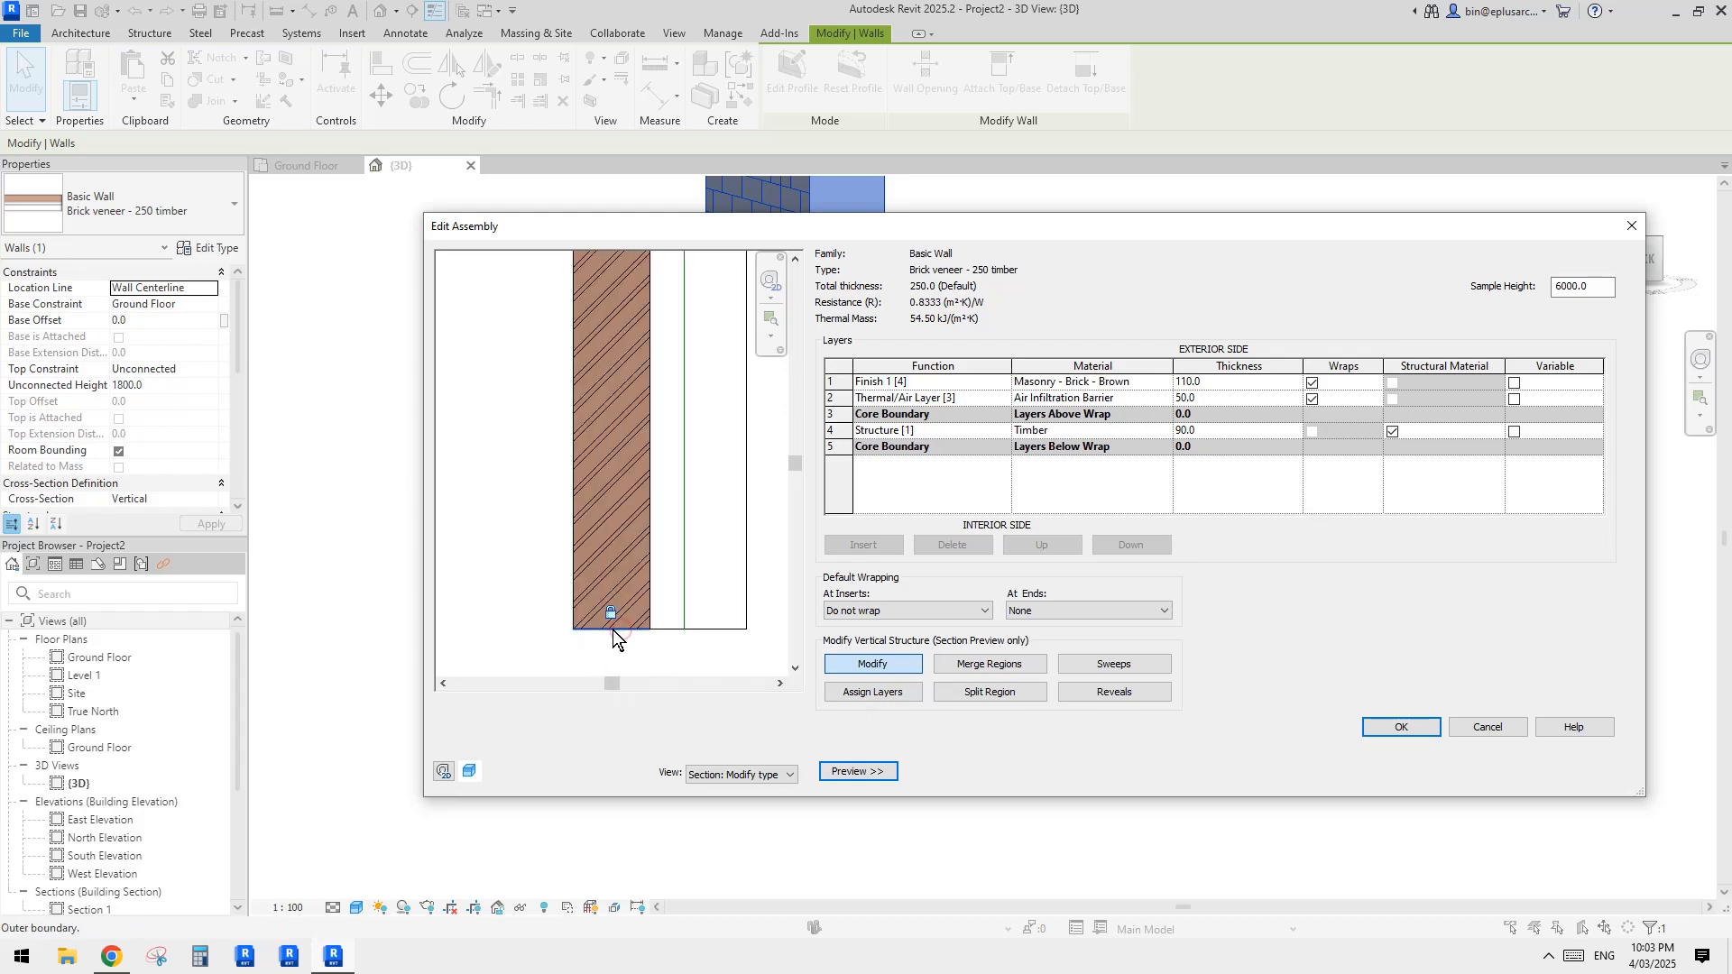
left_click(671, 608)
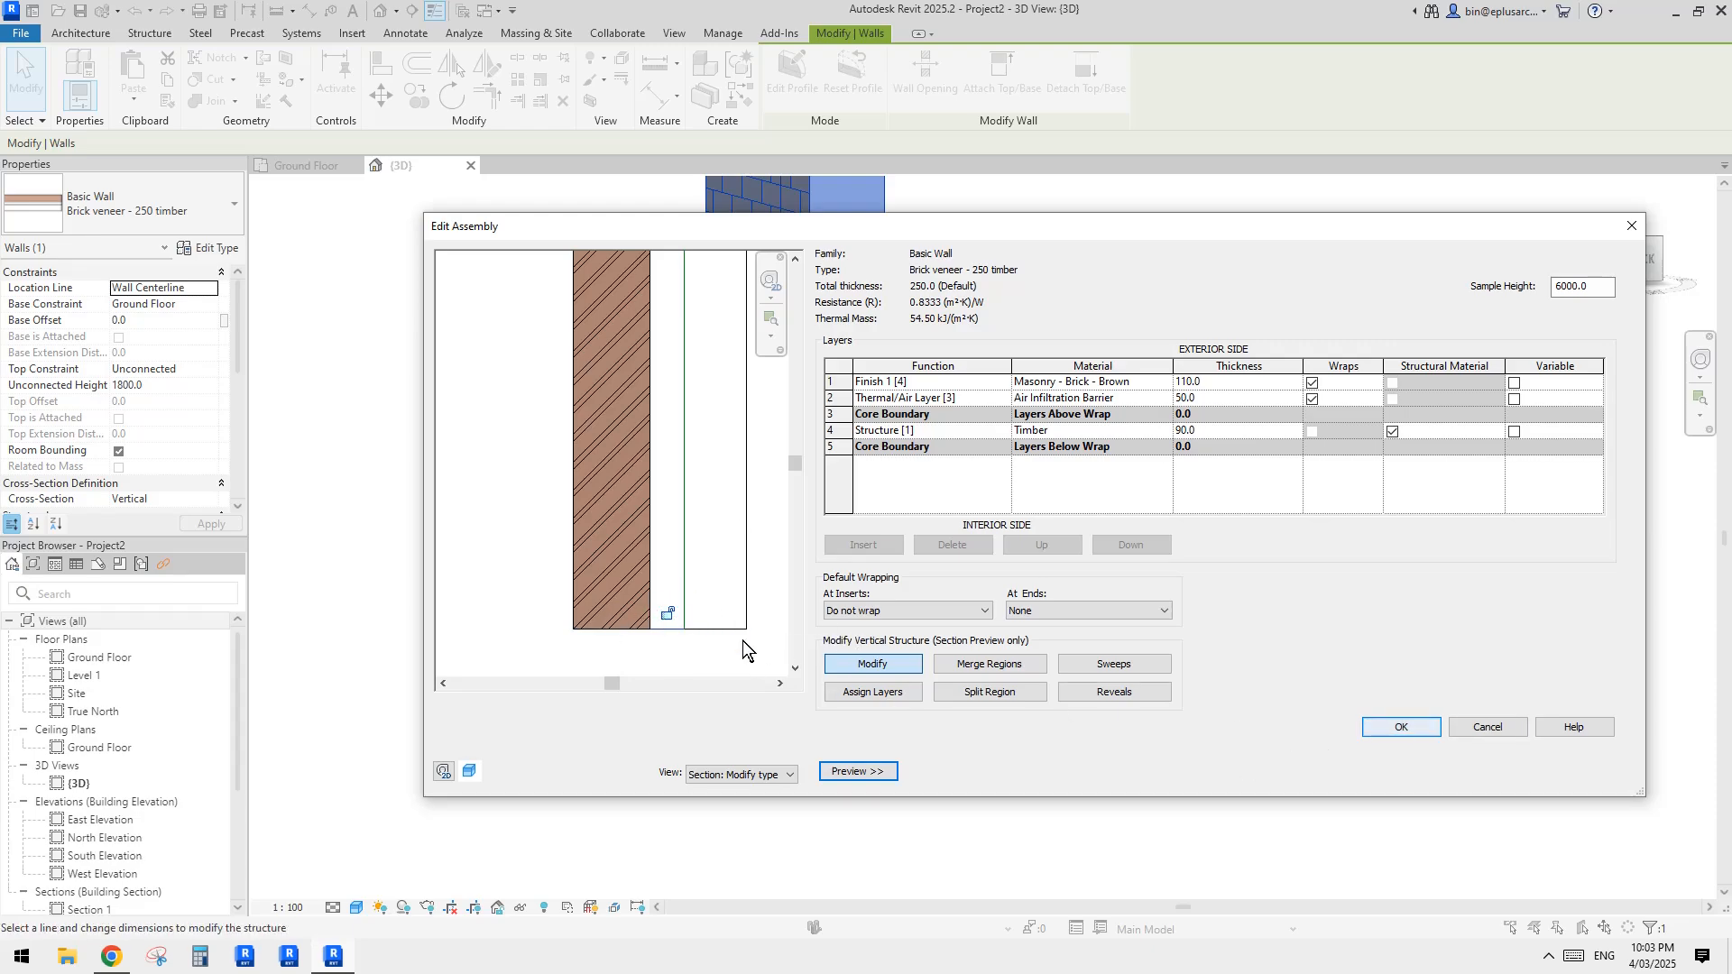
left_click(1394, 730)
left_click(1416, 768)
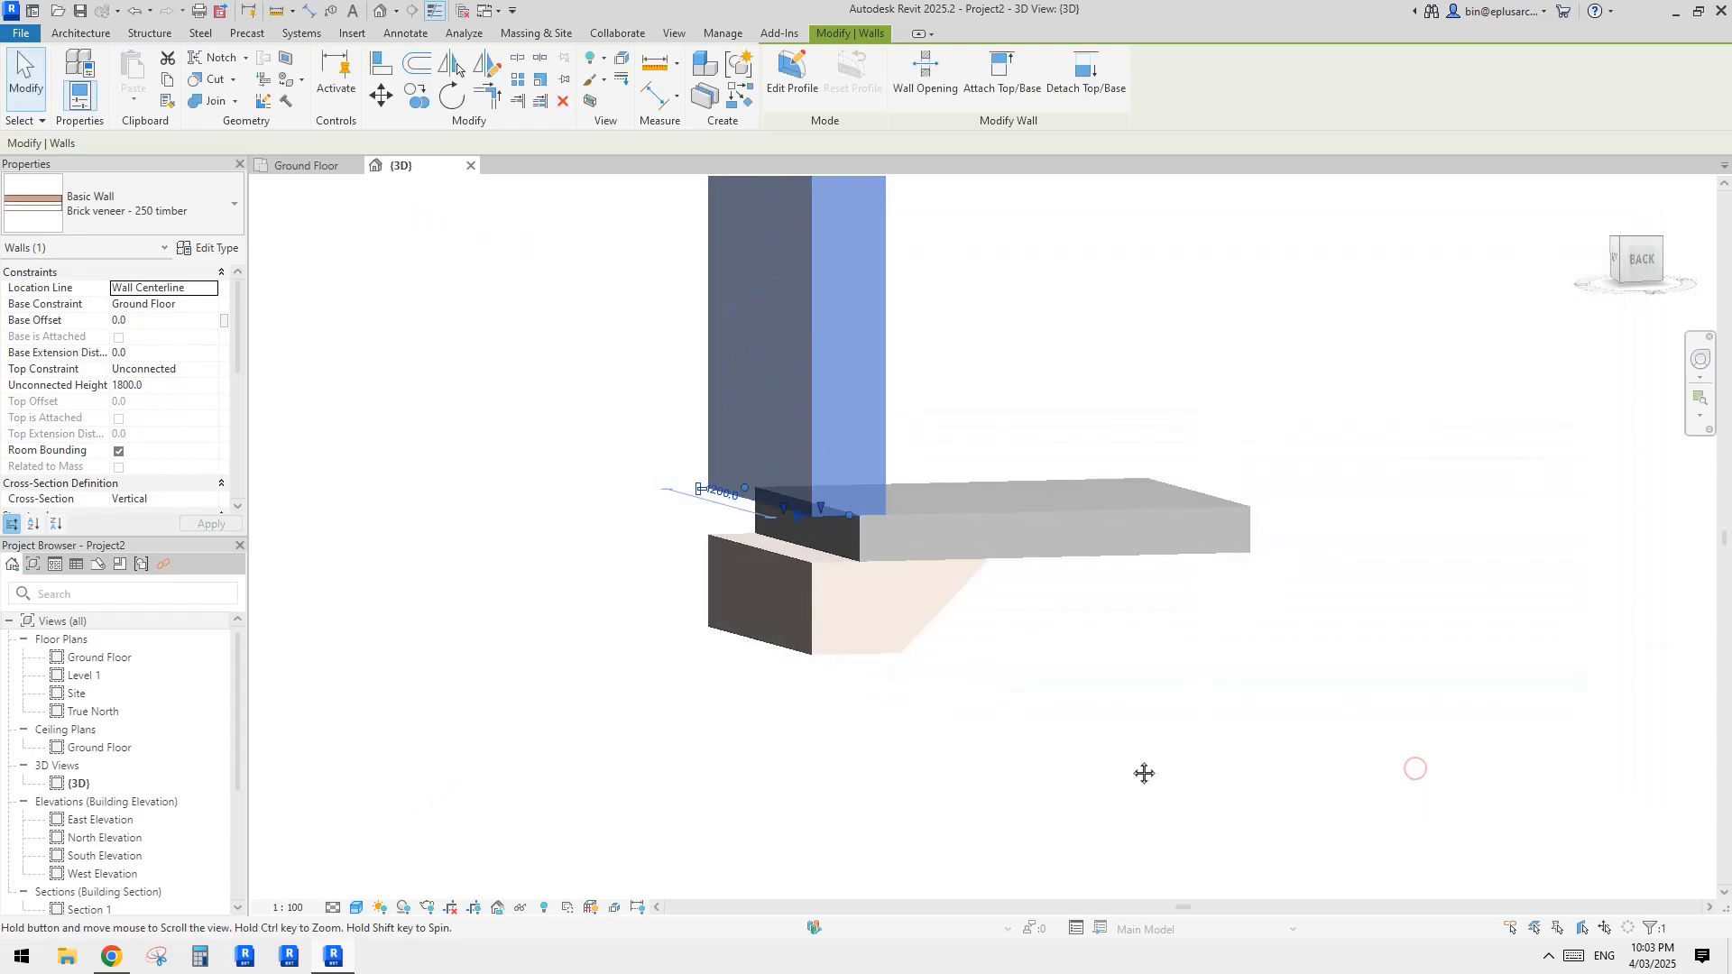
Step: Extend the wall's unlocked brick and air layers 150 mm down to the top of the slab edge
middle_click_drag(800, 537, 796, 584, "shift")
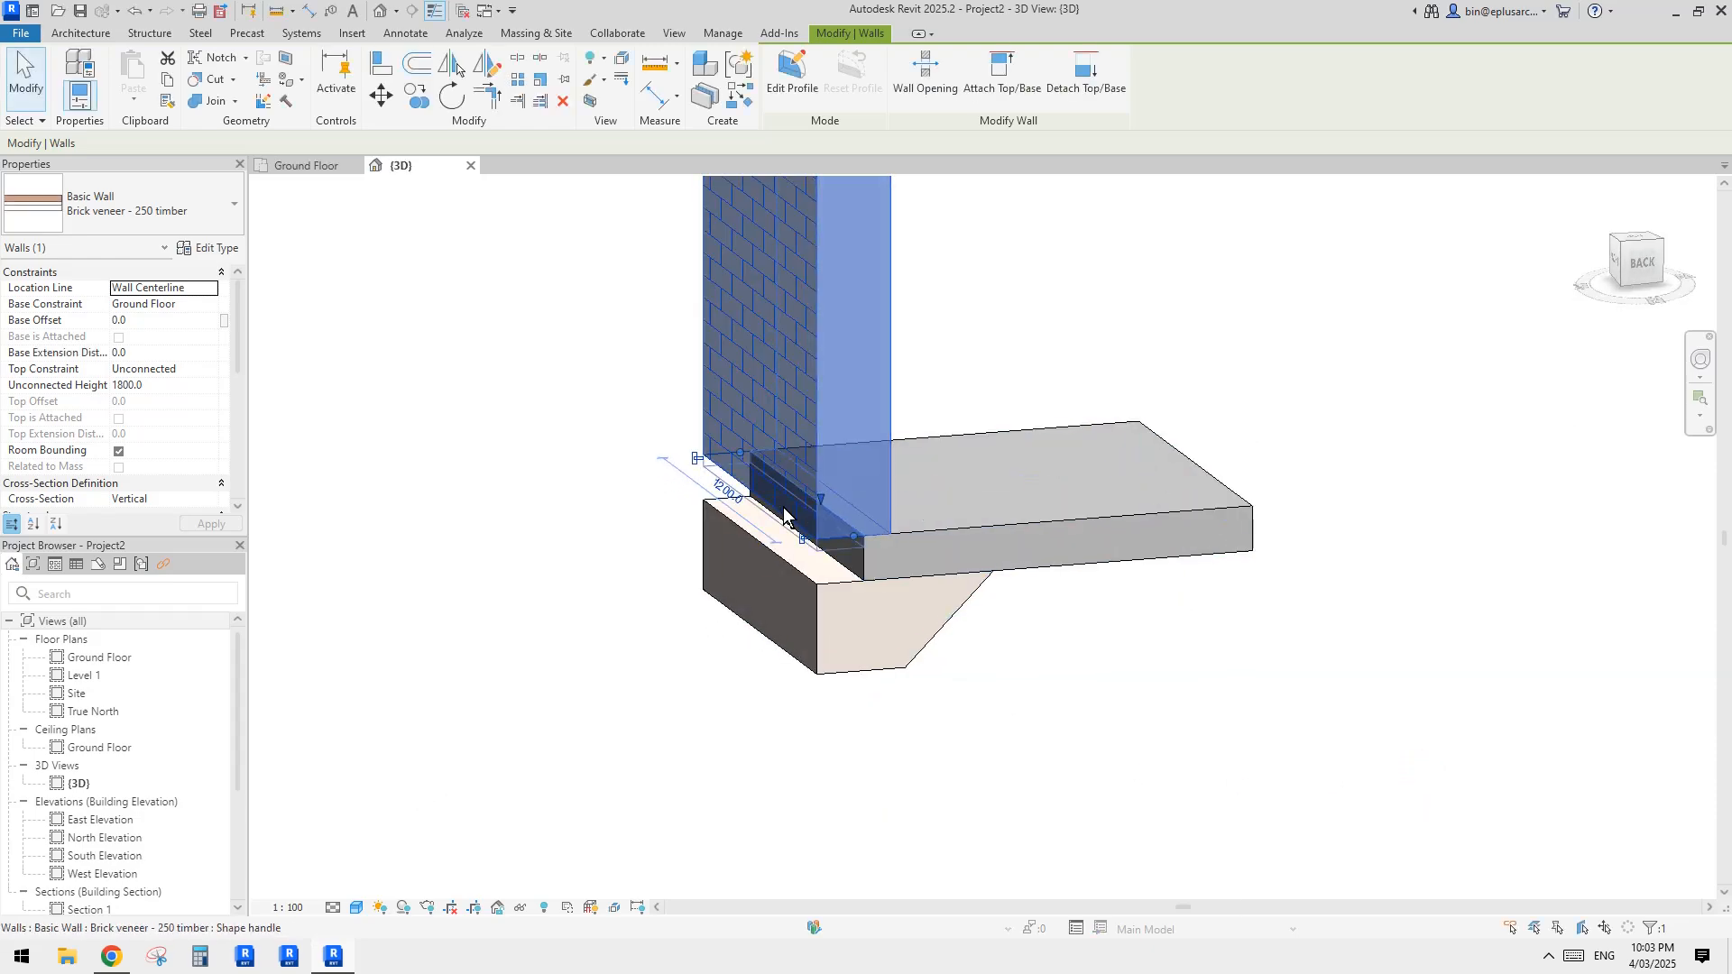
left_click(1184, 726)
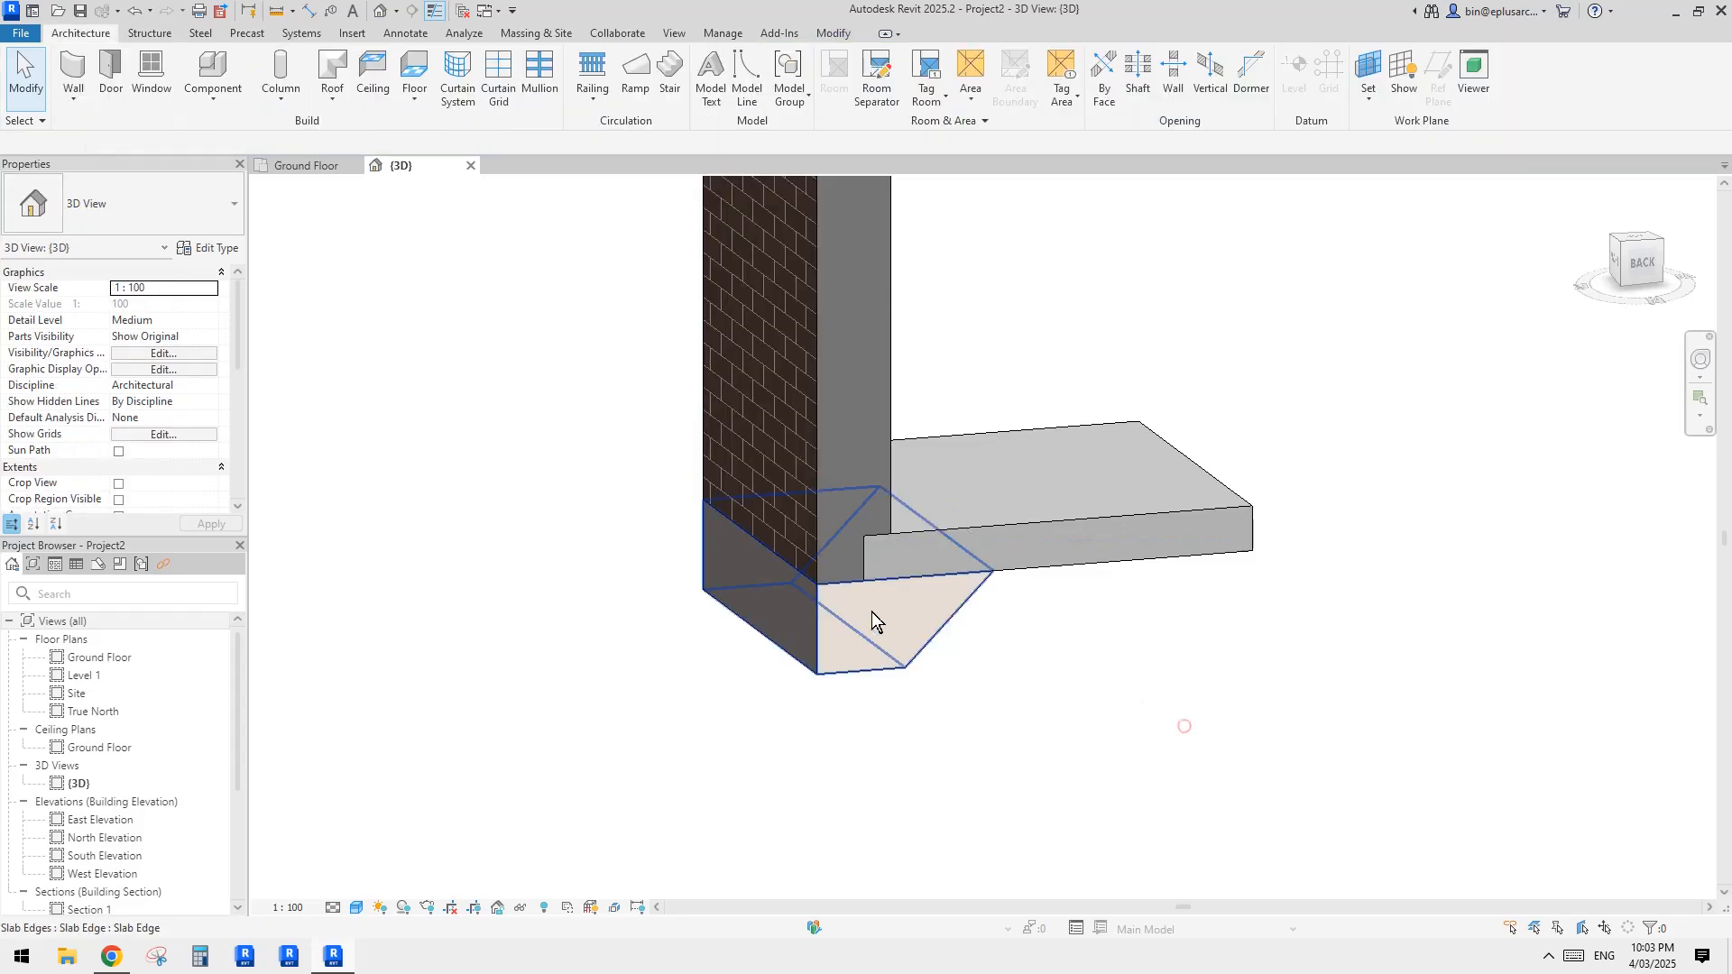
middle_click_drag(1159, 697, 1145, 700)
Step: Check the floor type's structural layer material for comparison with the slab edge, leaving the floor type unchanged
left_click(900, 640)
key("Escape")
scroll(983, 622, "down", 1)
mouse_move(1054, 631)
middle_mouse_down("shift")
mouse_move(1082, 604)
mouse_move(823, 630)
mouse_move(1071, 657)
mouse_move(1052, 626)
middle_mouse_up("shift")
left_click(994, 561)
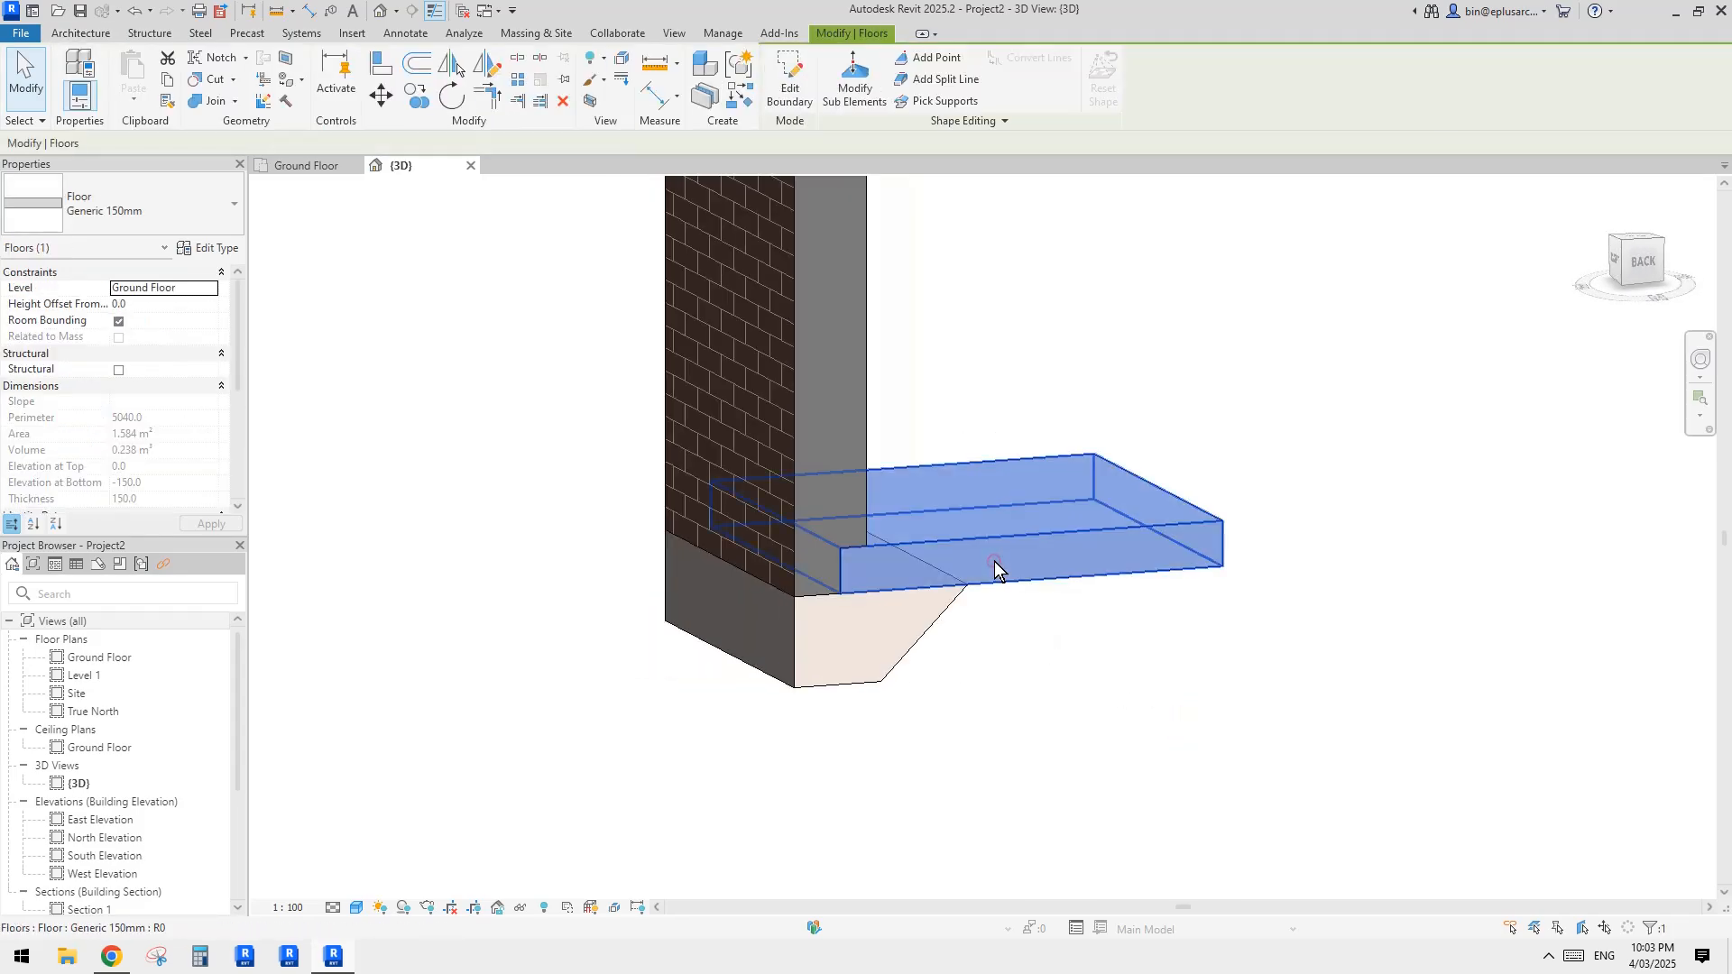
left_click(866, 624)
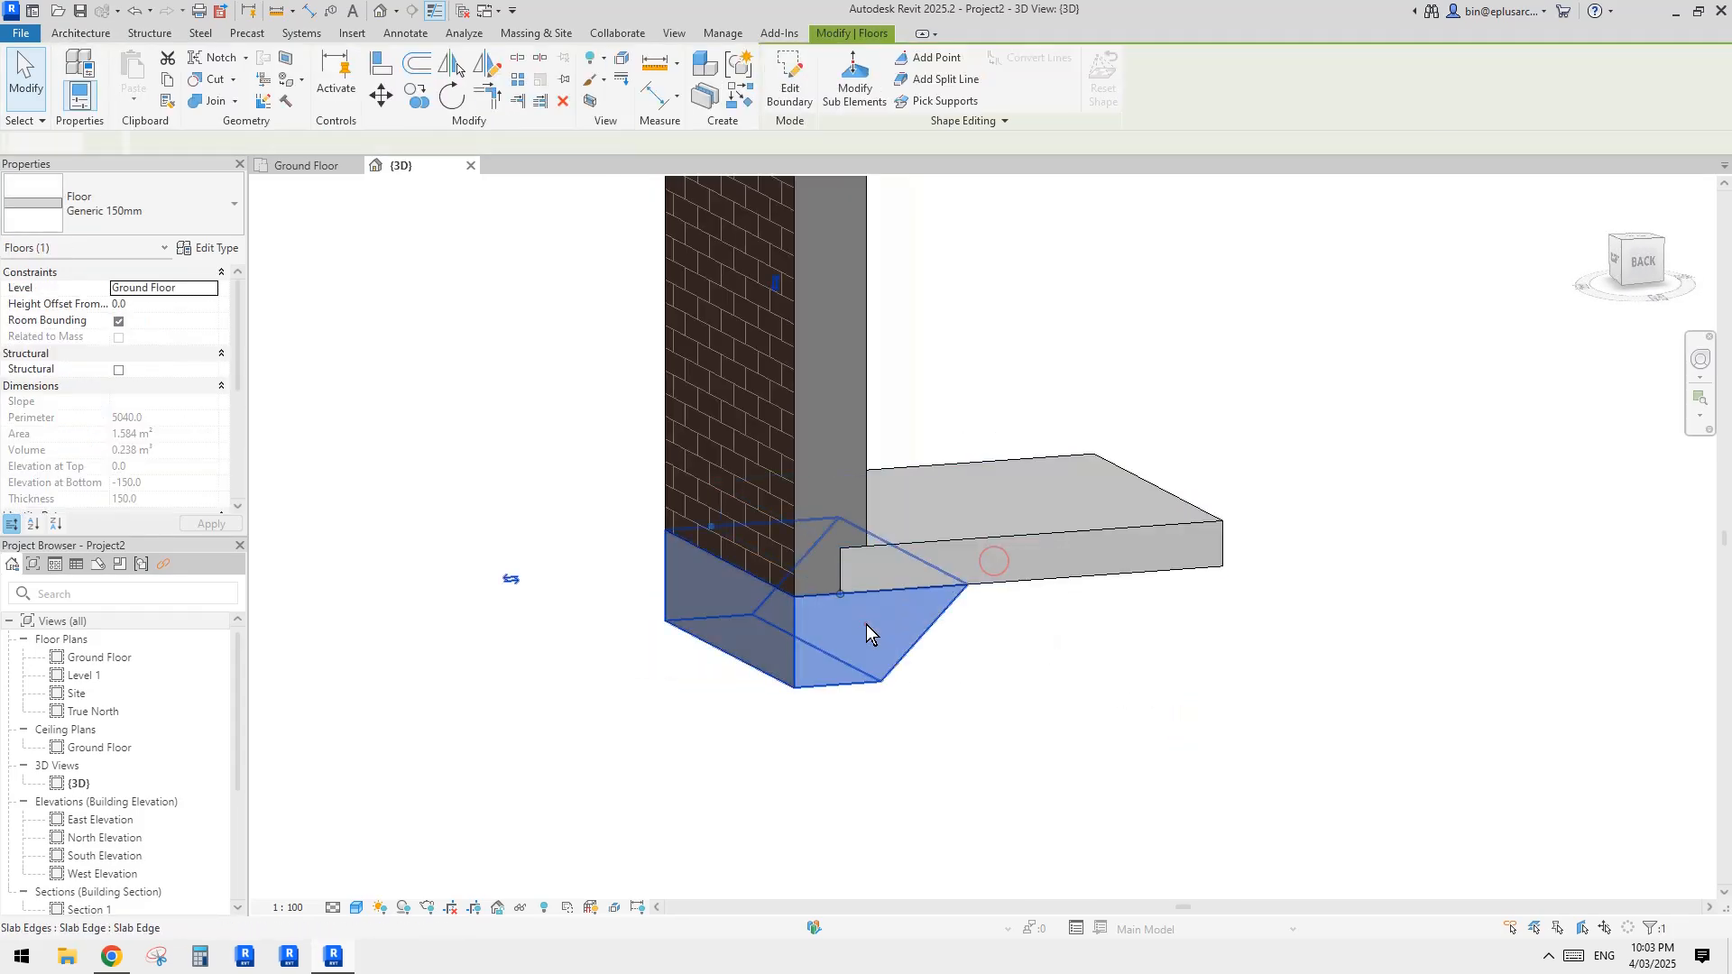
left_click(939, 549)
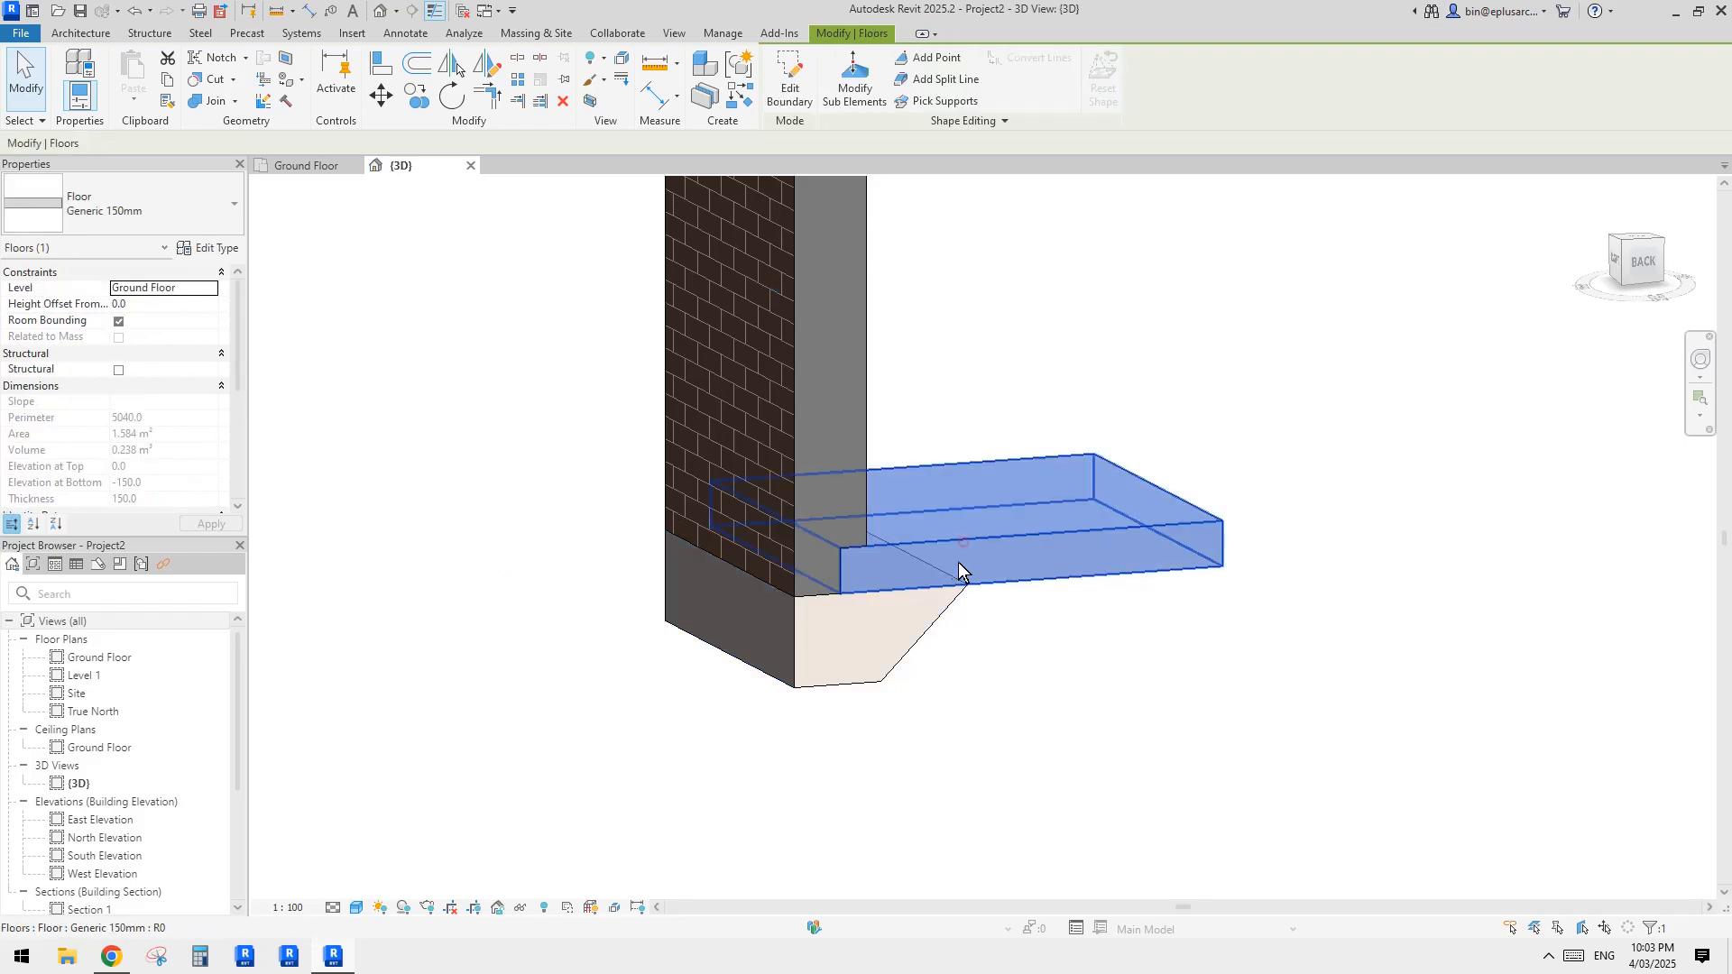
left_click(217, 249)
left_click(1320, 391)
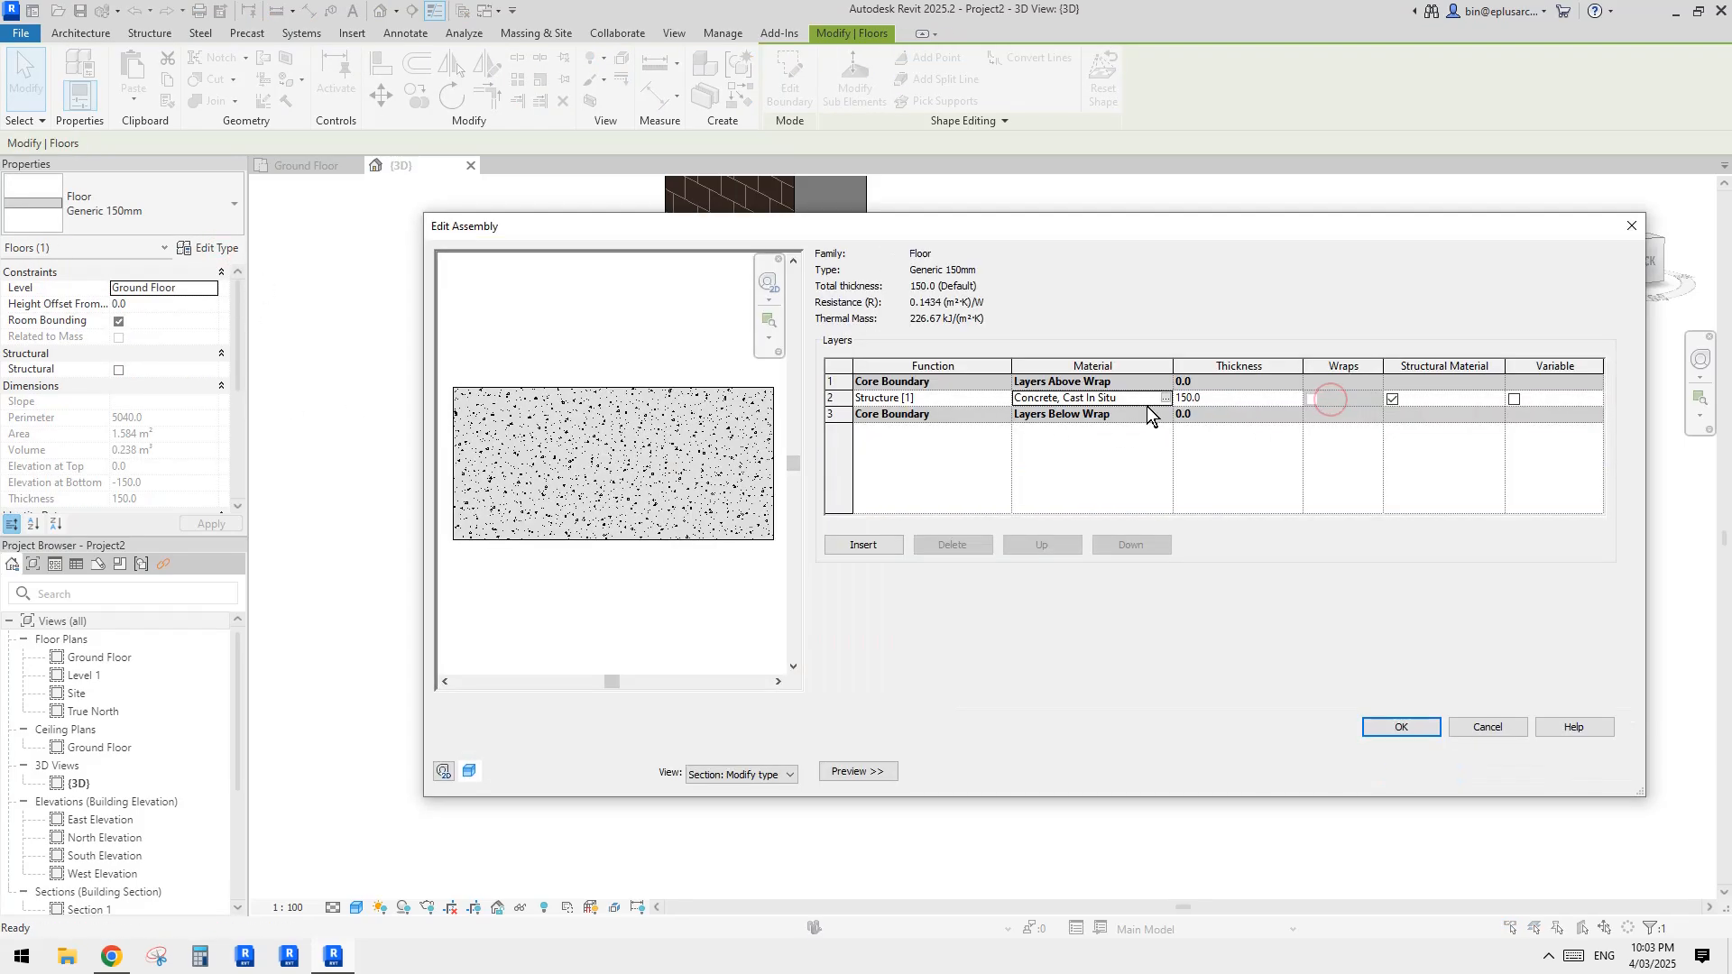
key("Escape")
key("Escape")
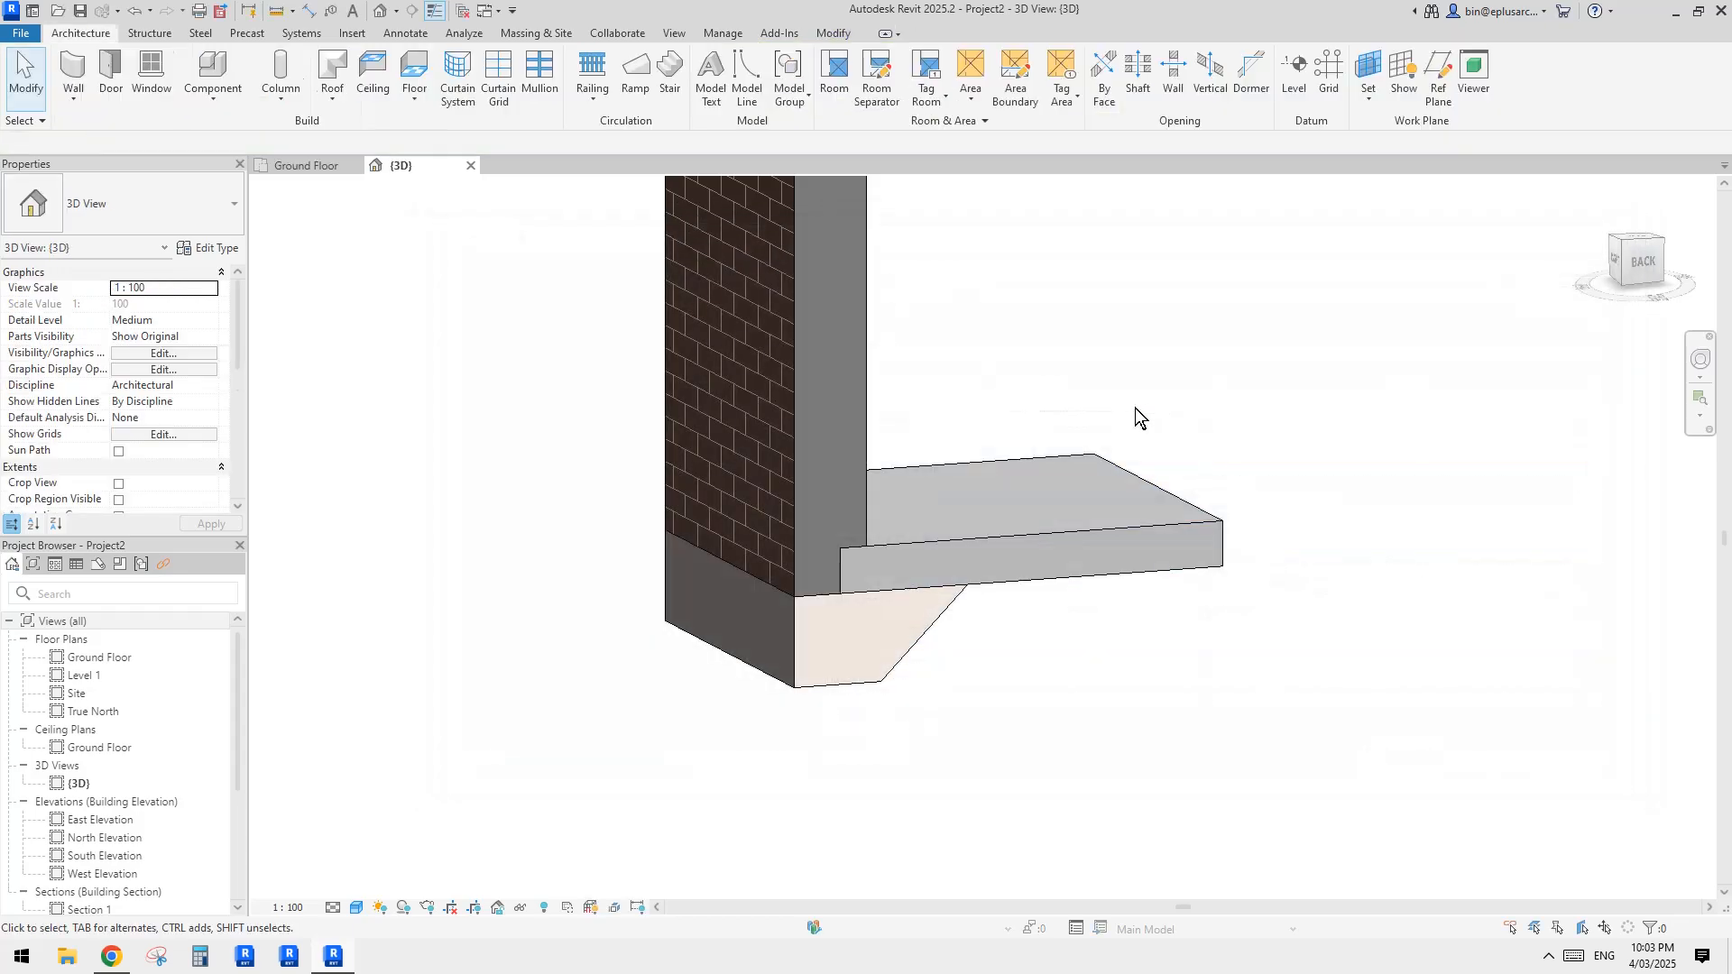
Step: Change the slab edge type's material to Concrete, Cast In Situ to match the floor
left_click(854, 624)
left_click(218, 249)
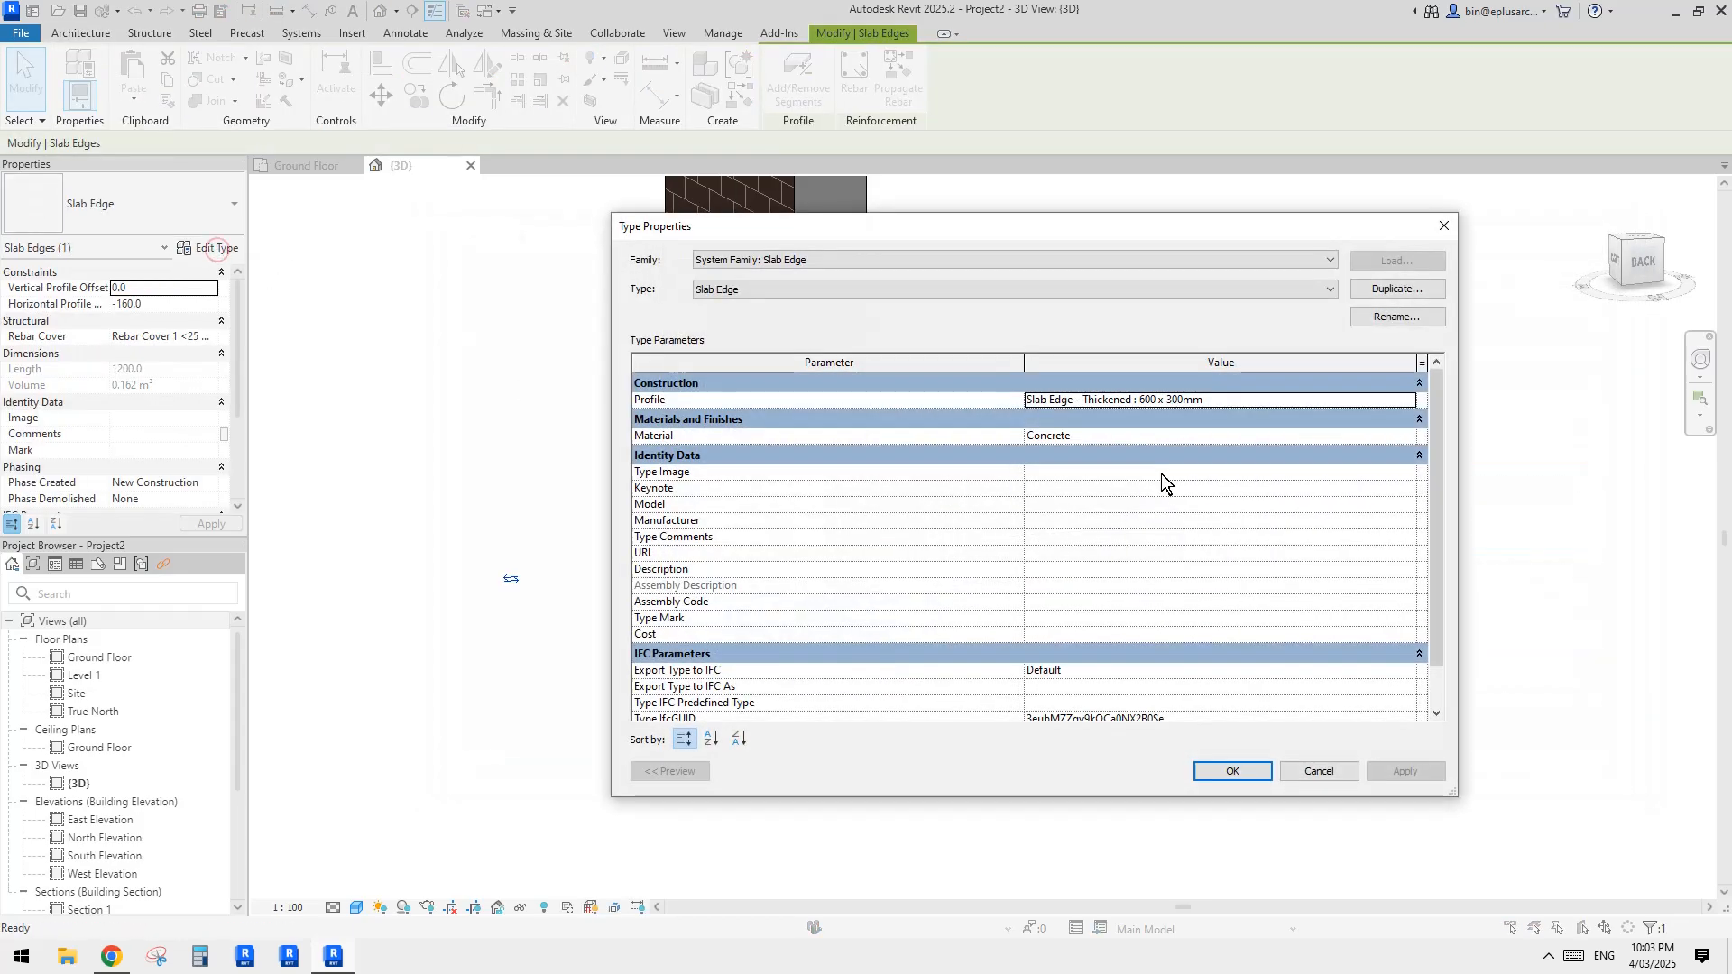
left_click(1161, 435)
left_click(1233, 771)
left_click(1238, 827)
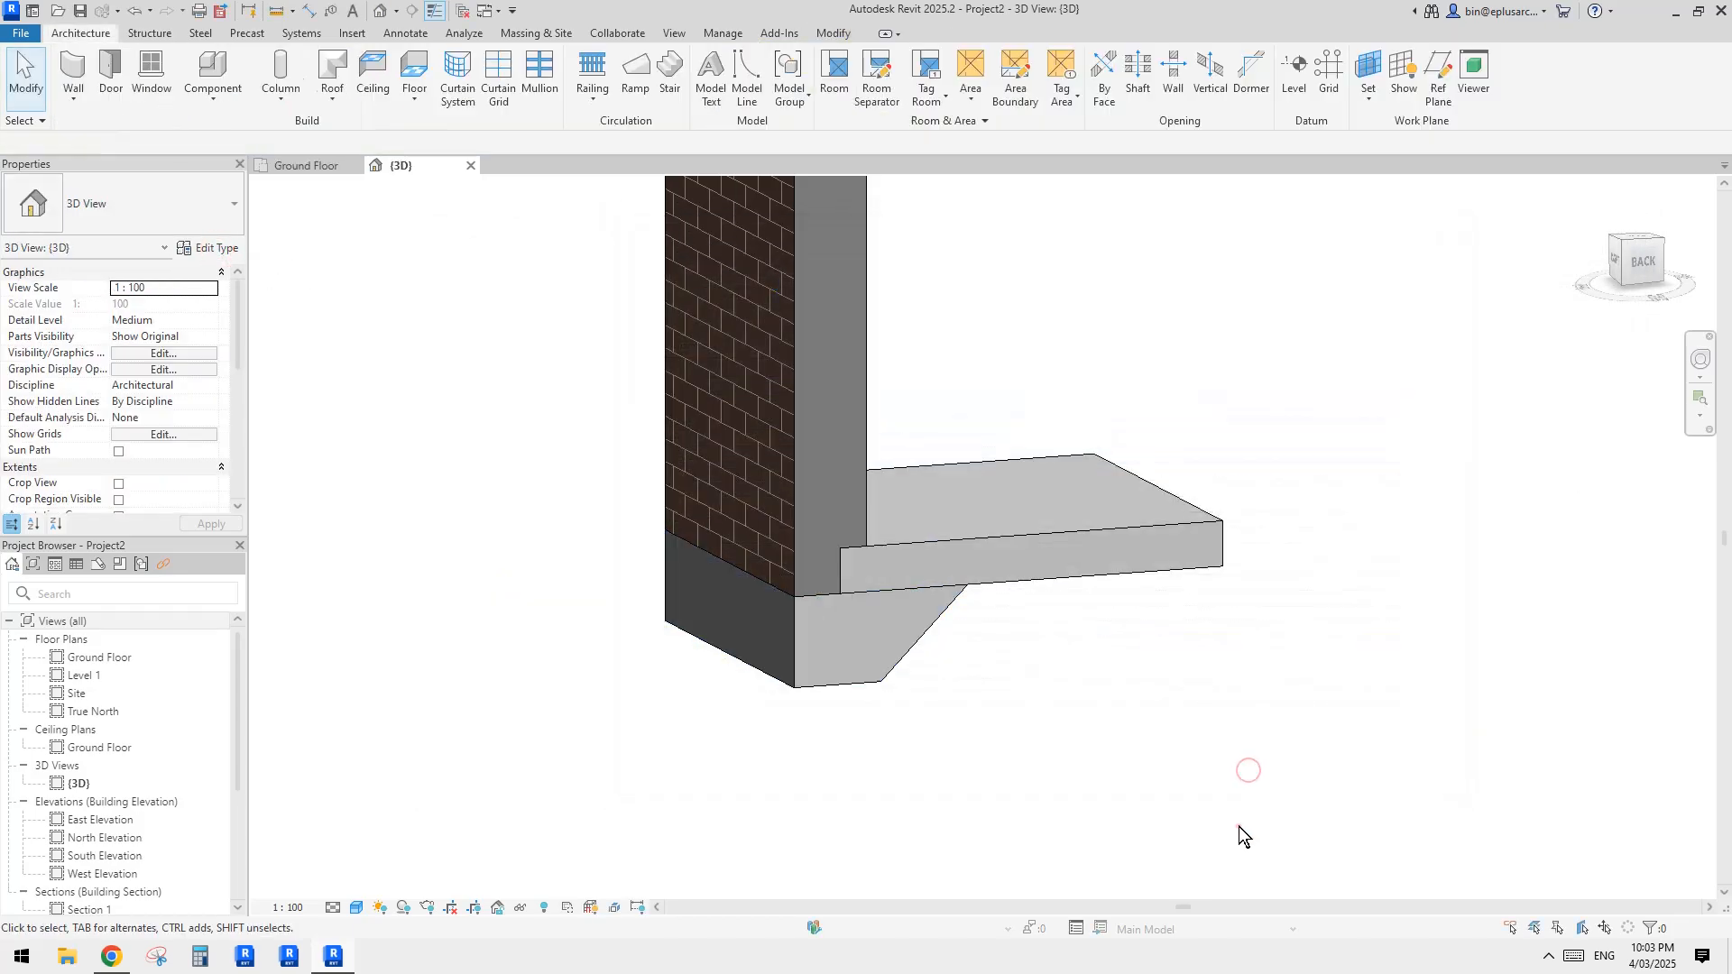
Step: Try to join the concrete floor's geometry with the slab edge beneath it
left_click(837, 35)
left_click(214, 101)
left_click(1009, 542)
left_click(910, 612)
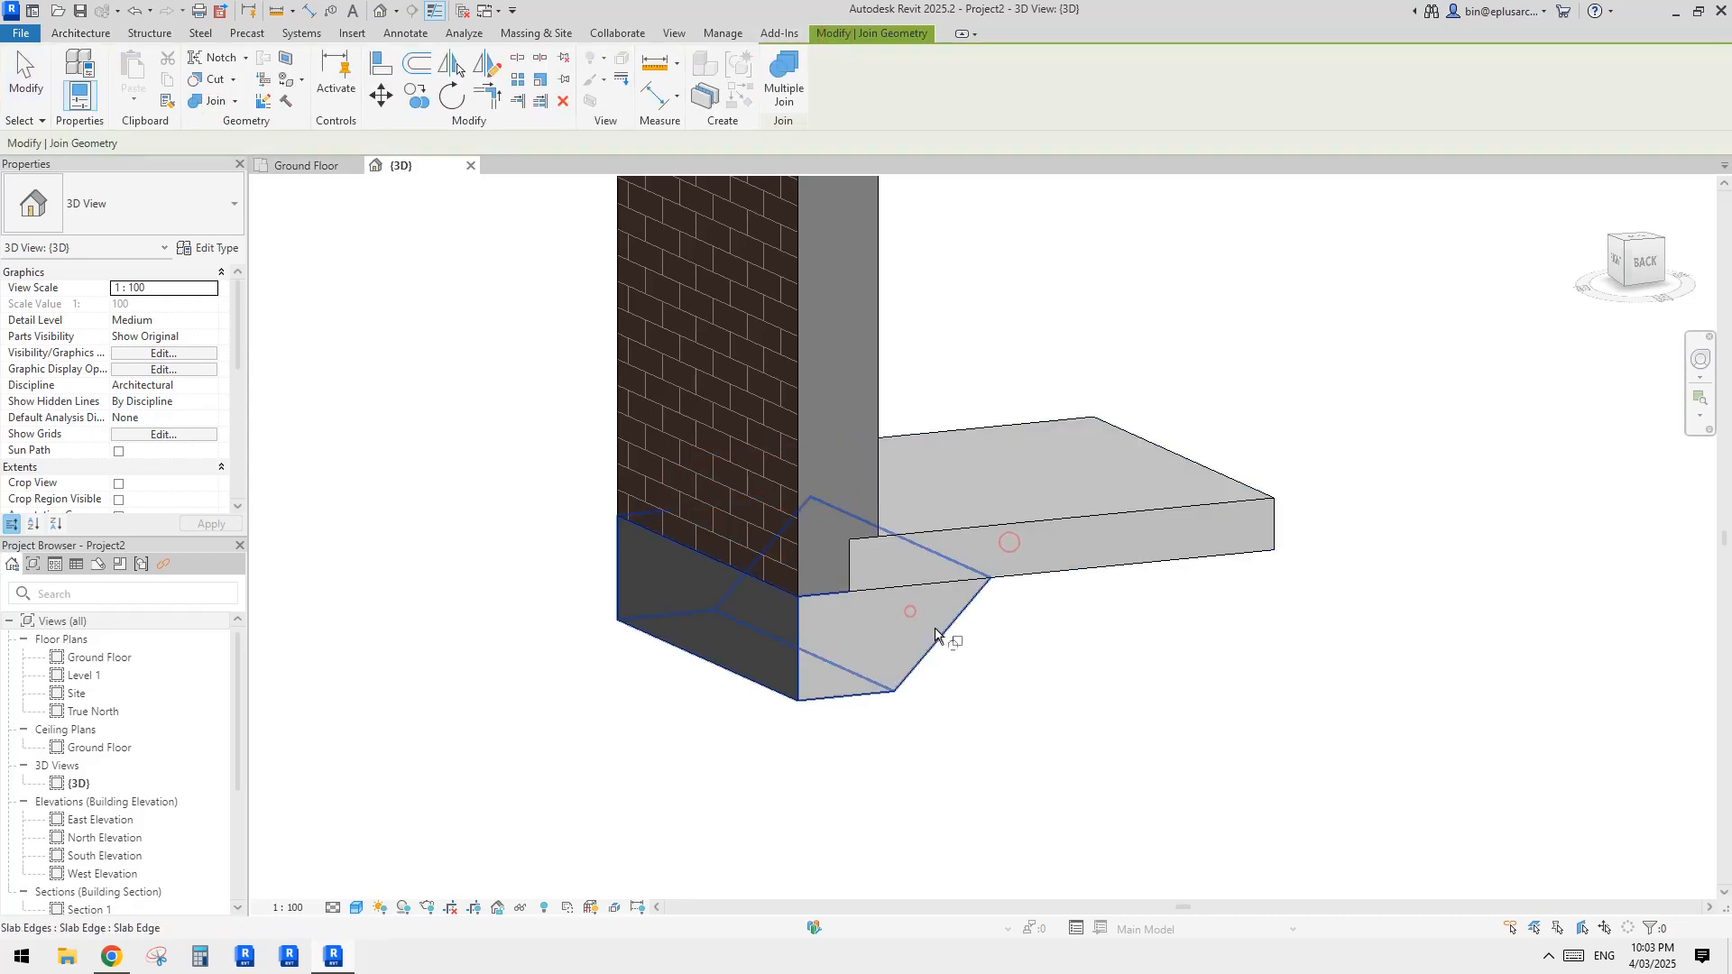
key("Escape")
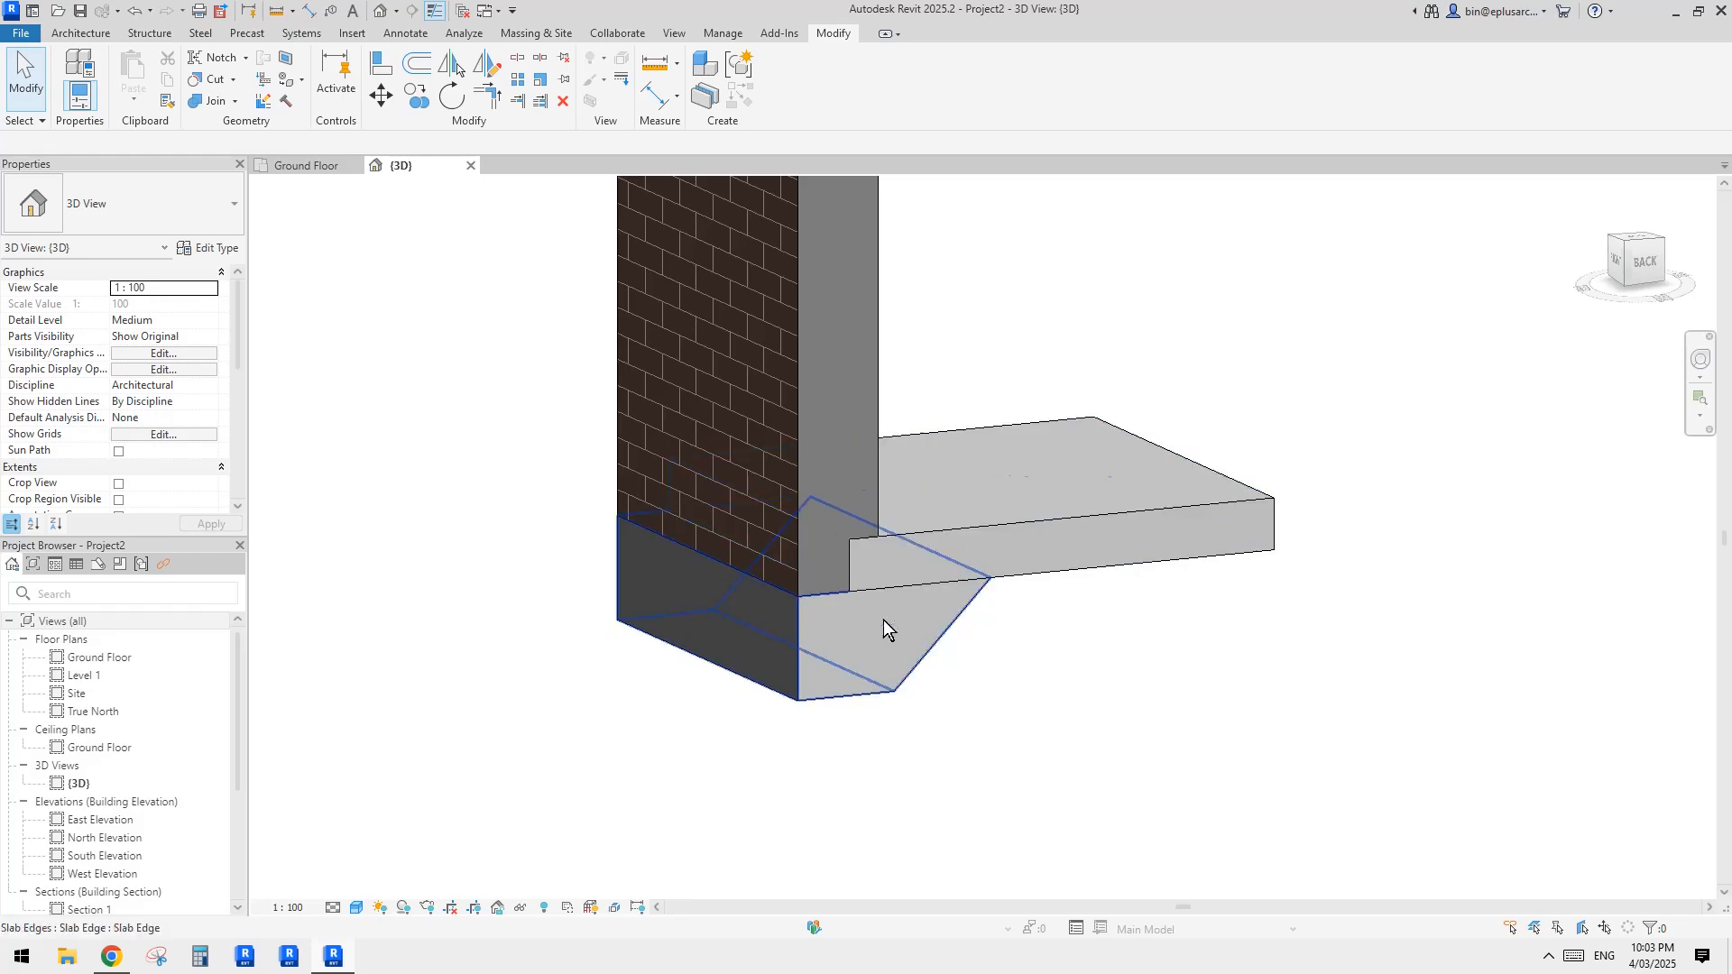
Step: Delete the slab edge and place a new one along the floor's bottom edge beneath the brick veneer wall
middle_click_drag(883, 620, 951, 603, "shift")
left_click(969, 593)
key("Delete")
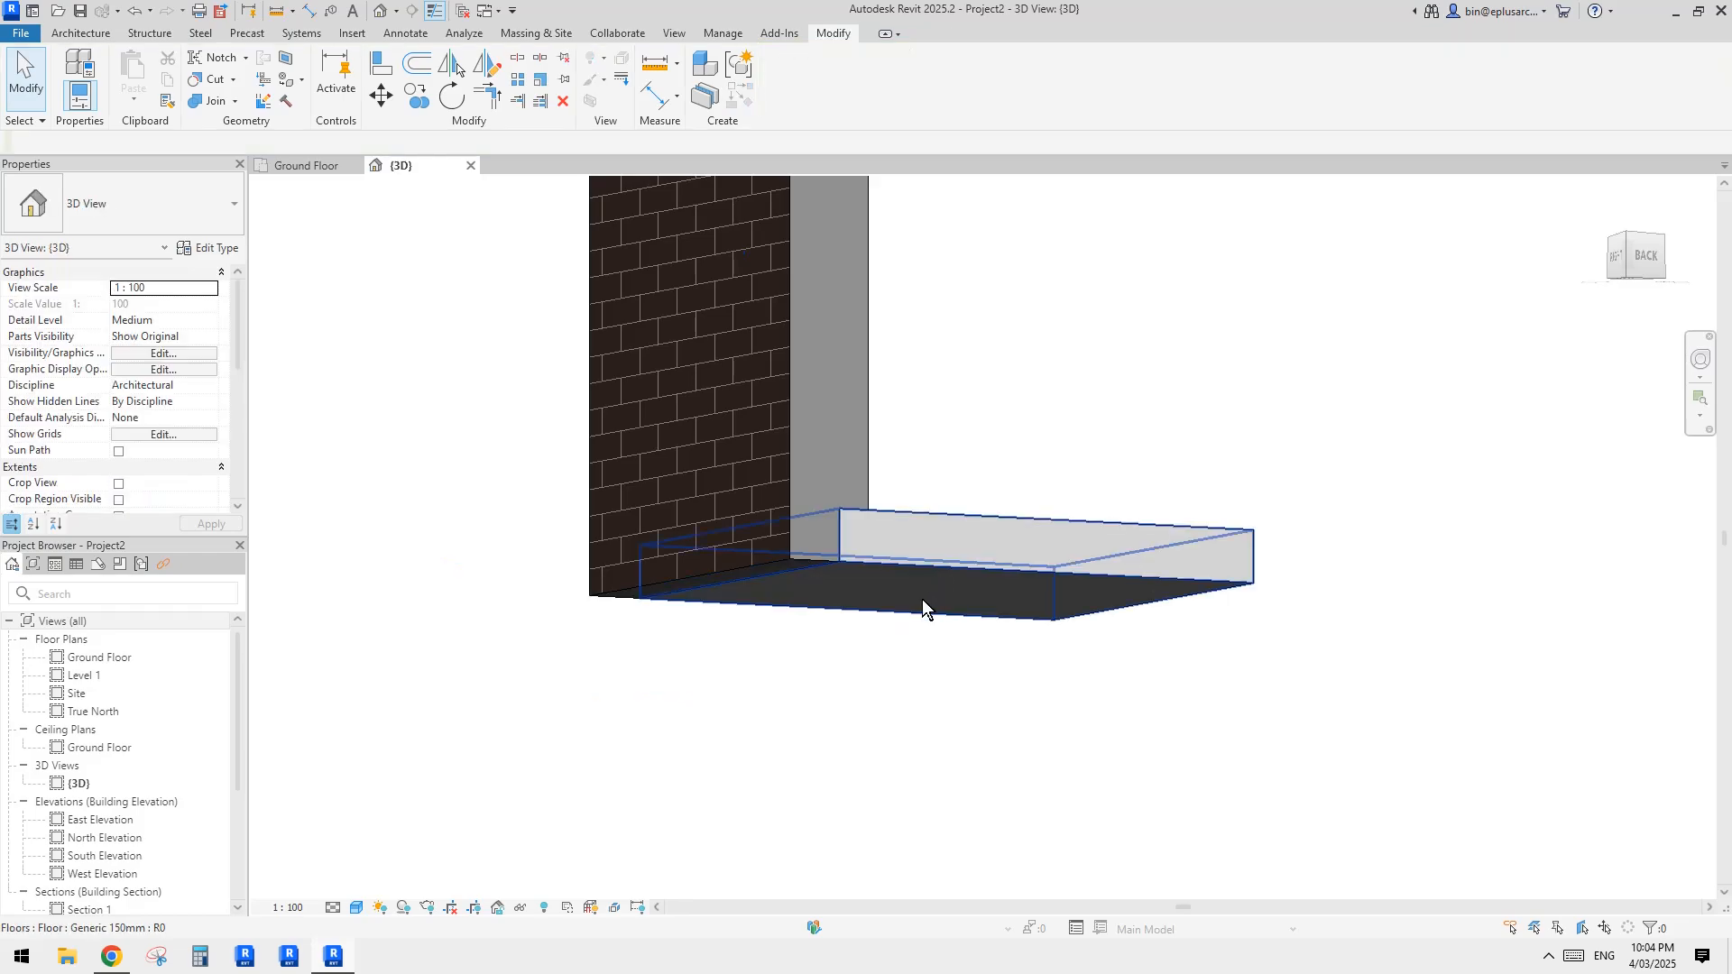
left_click(81, 33)
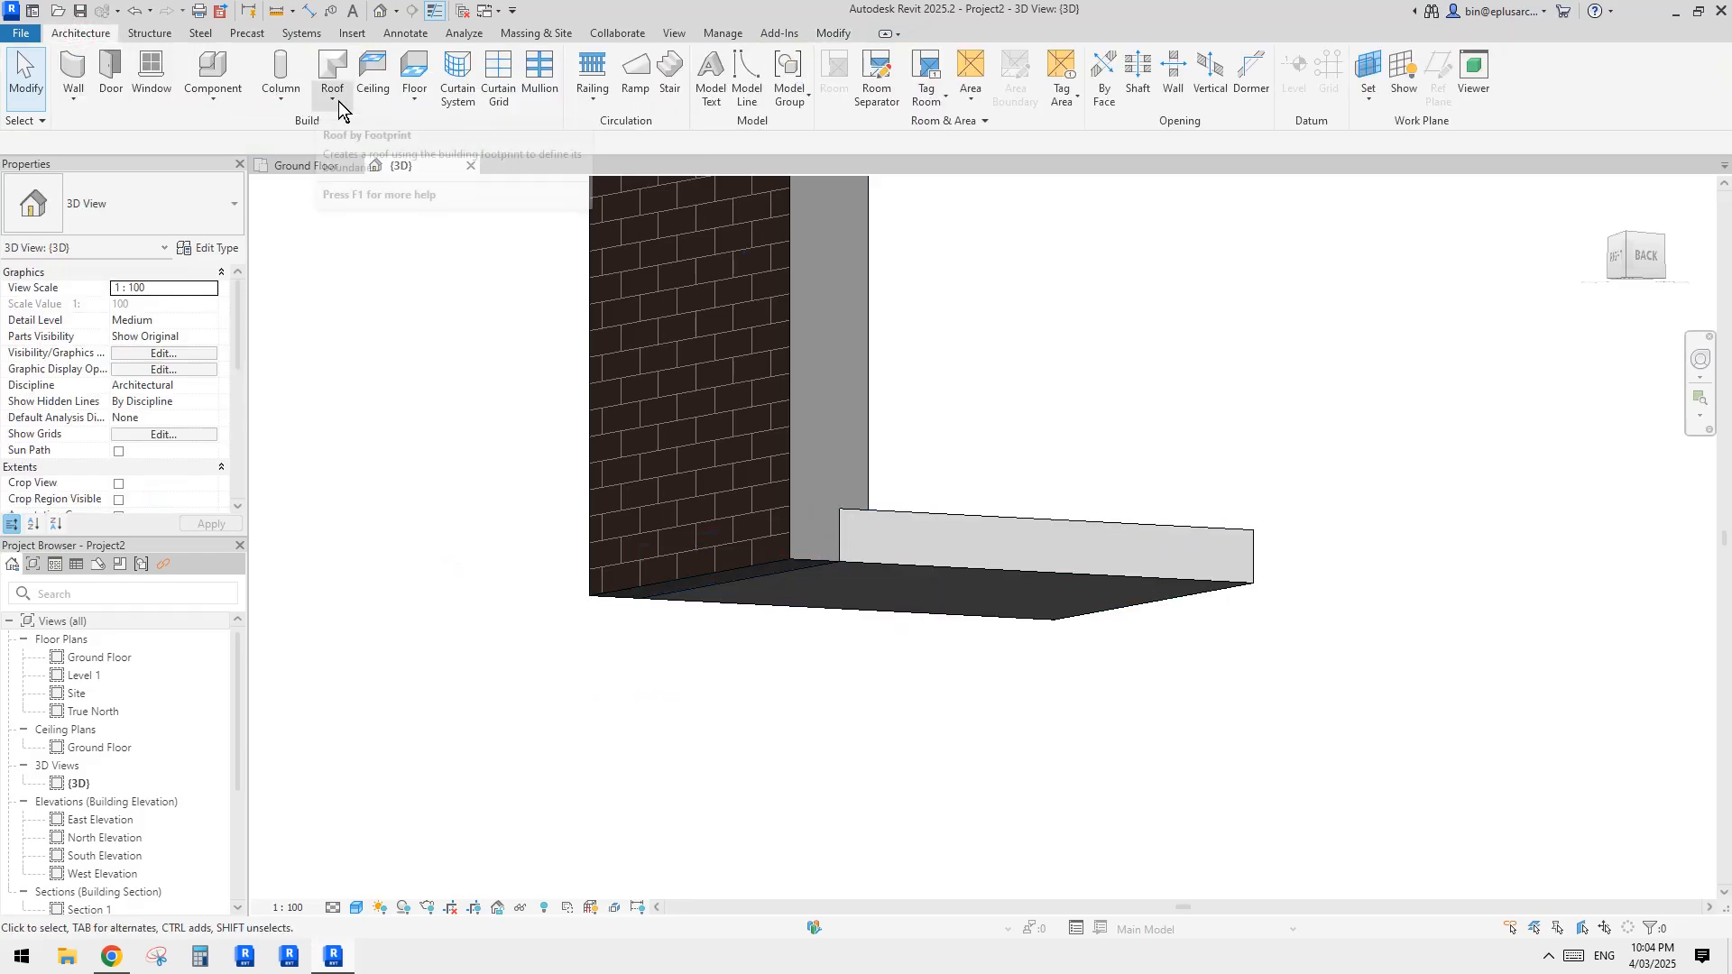
left_click(414, 98)
left_click(447, 237)
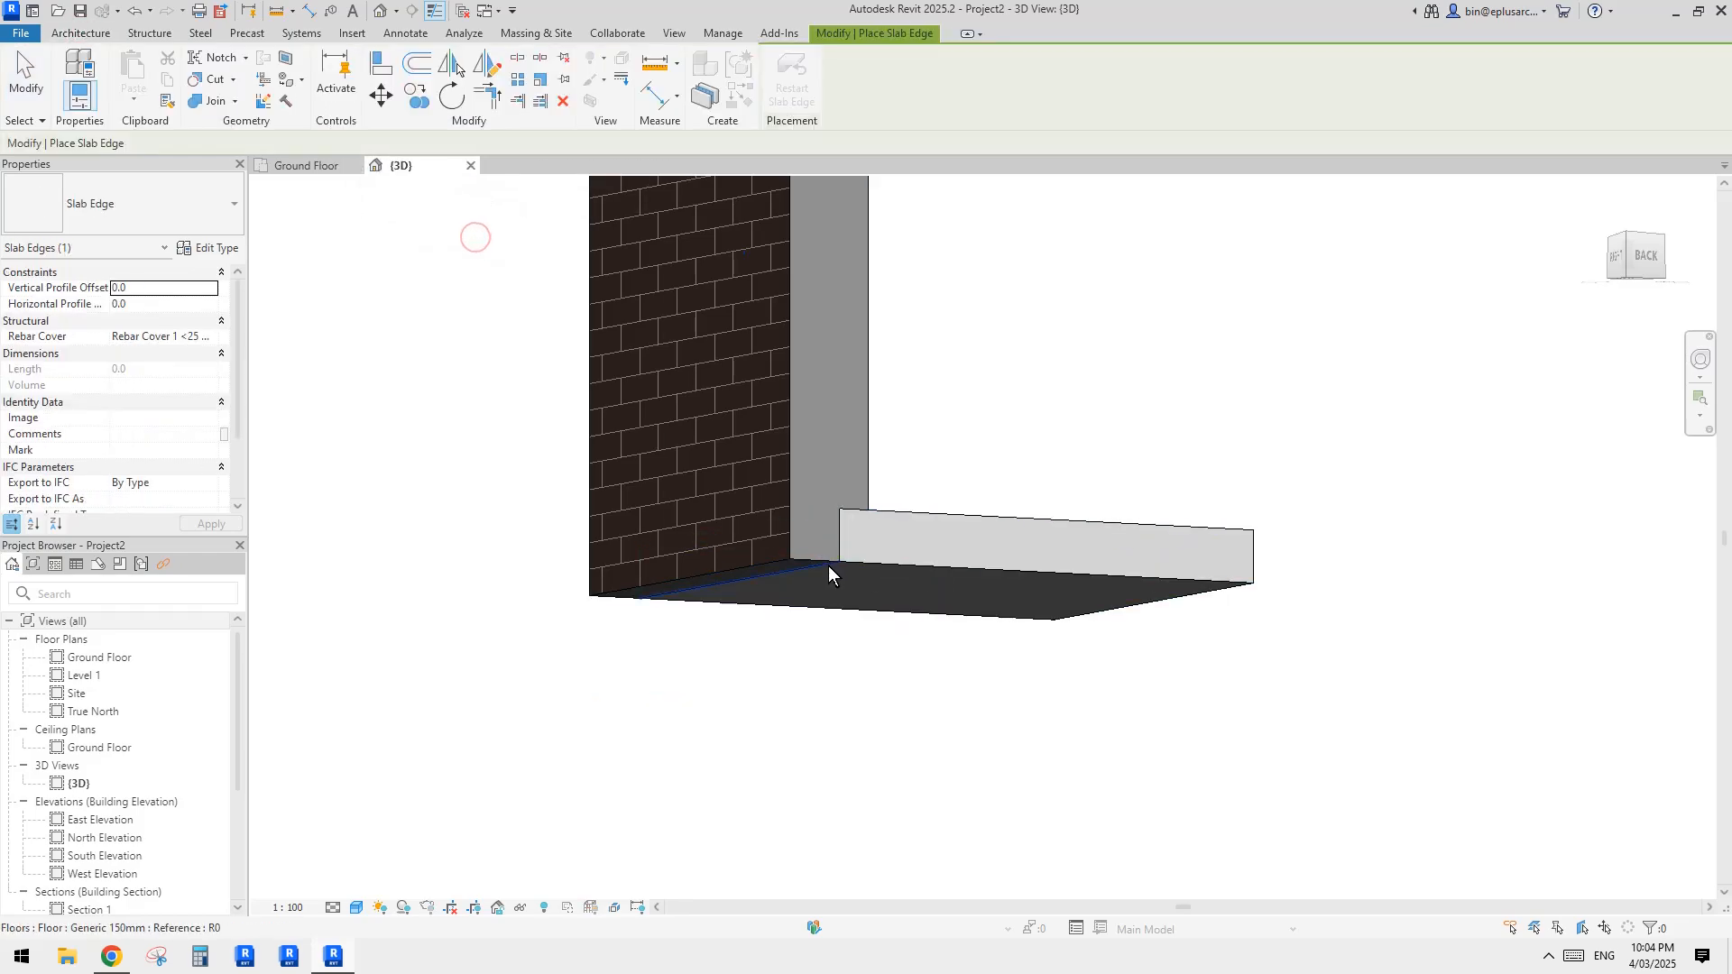
left_click(828, 566)
key("Escape")
key("Escape")
middle_click_drag(1044, 430, 865, 583, "shift")
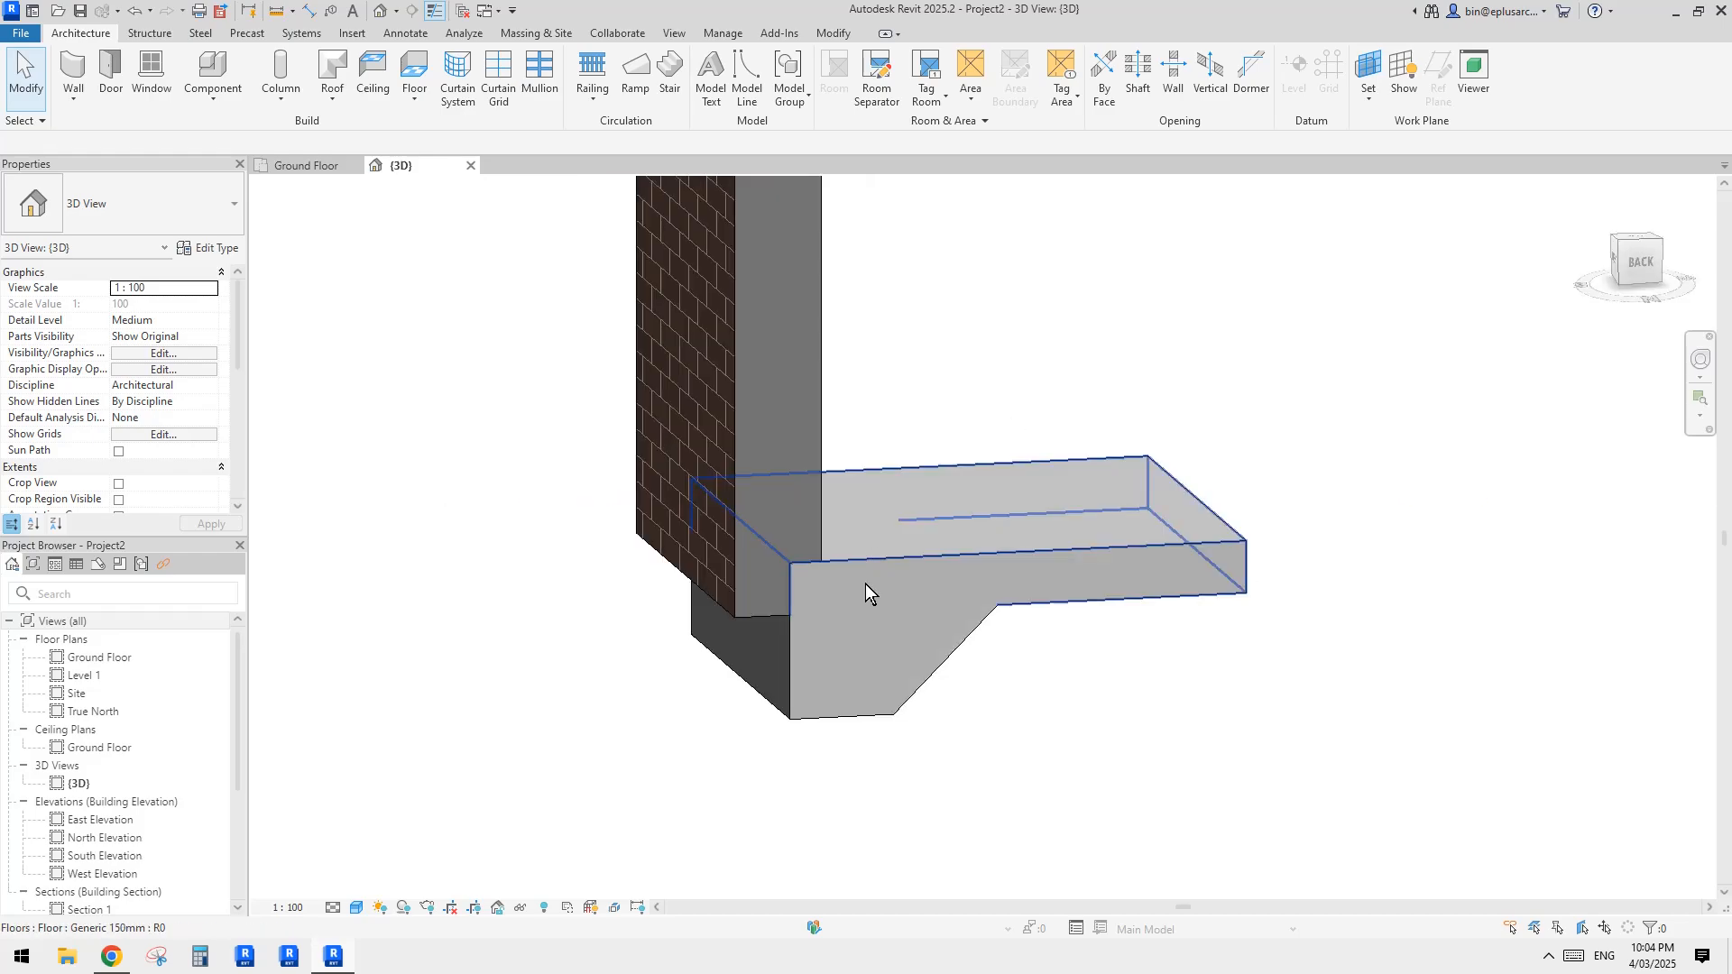
Step: Set the new slab edge's horizontal profile offset to -160 mm, aligning it with the wall's outer brick face
left_click(856, 635)
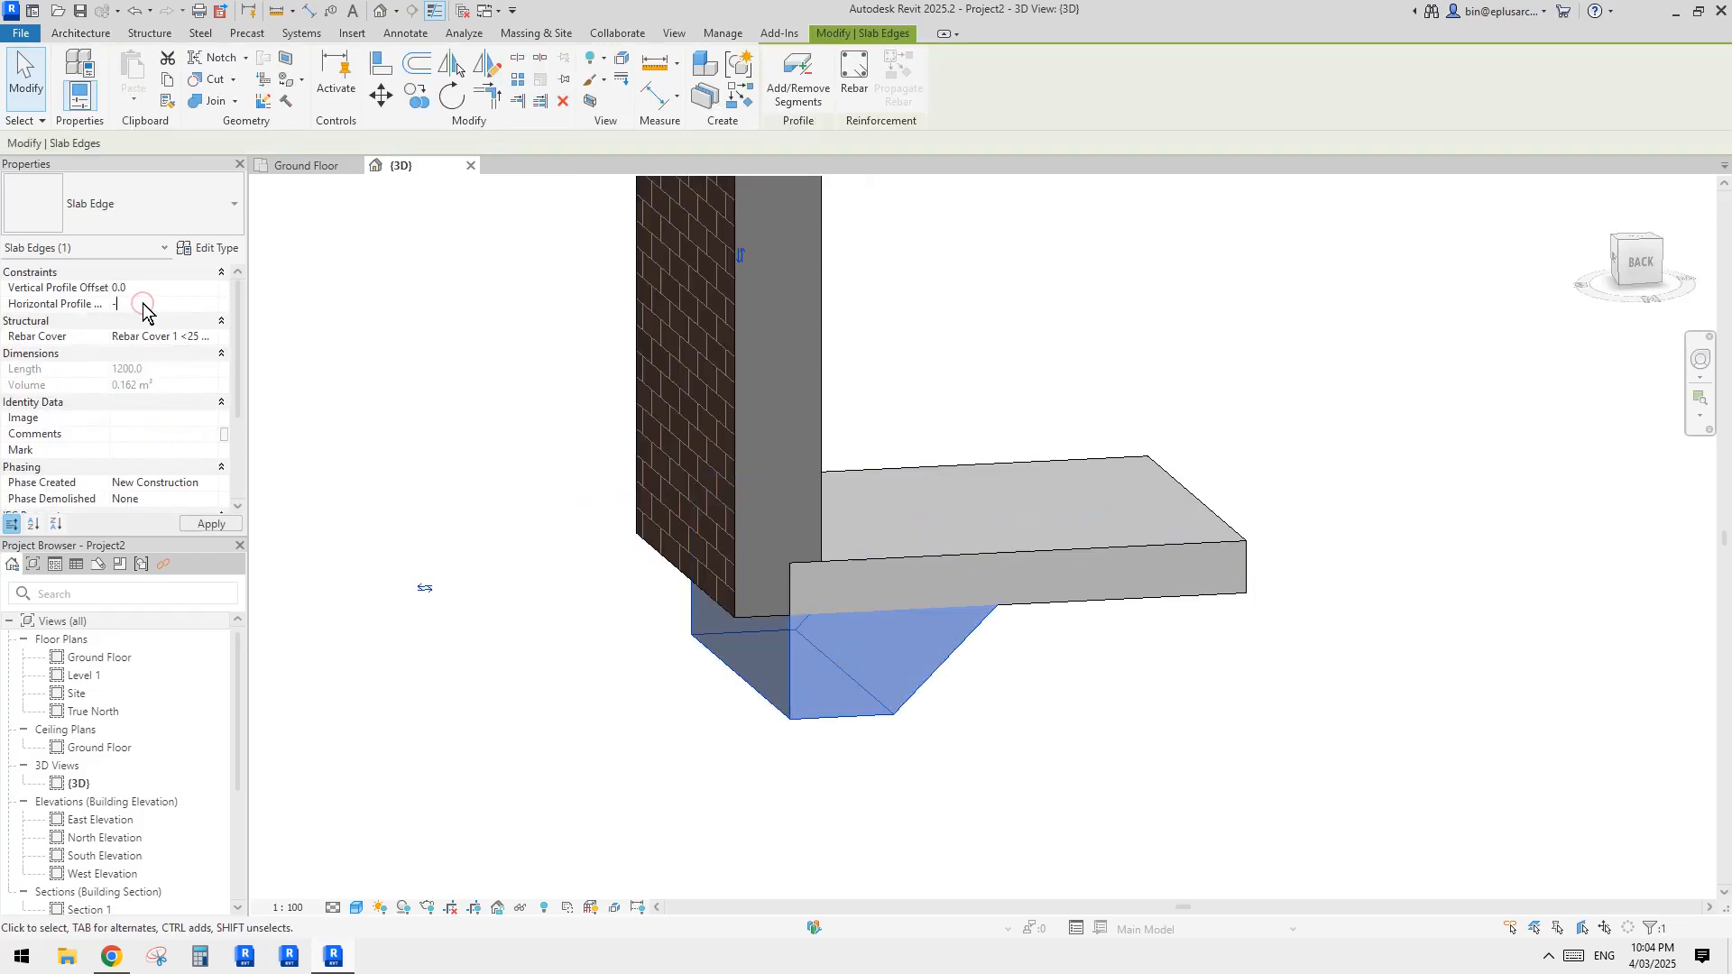
key("Return")
key("Escape")
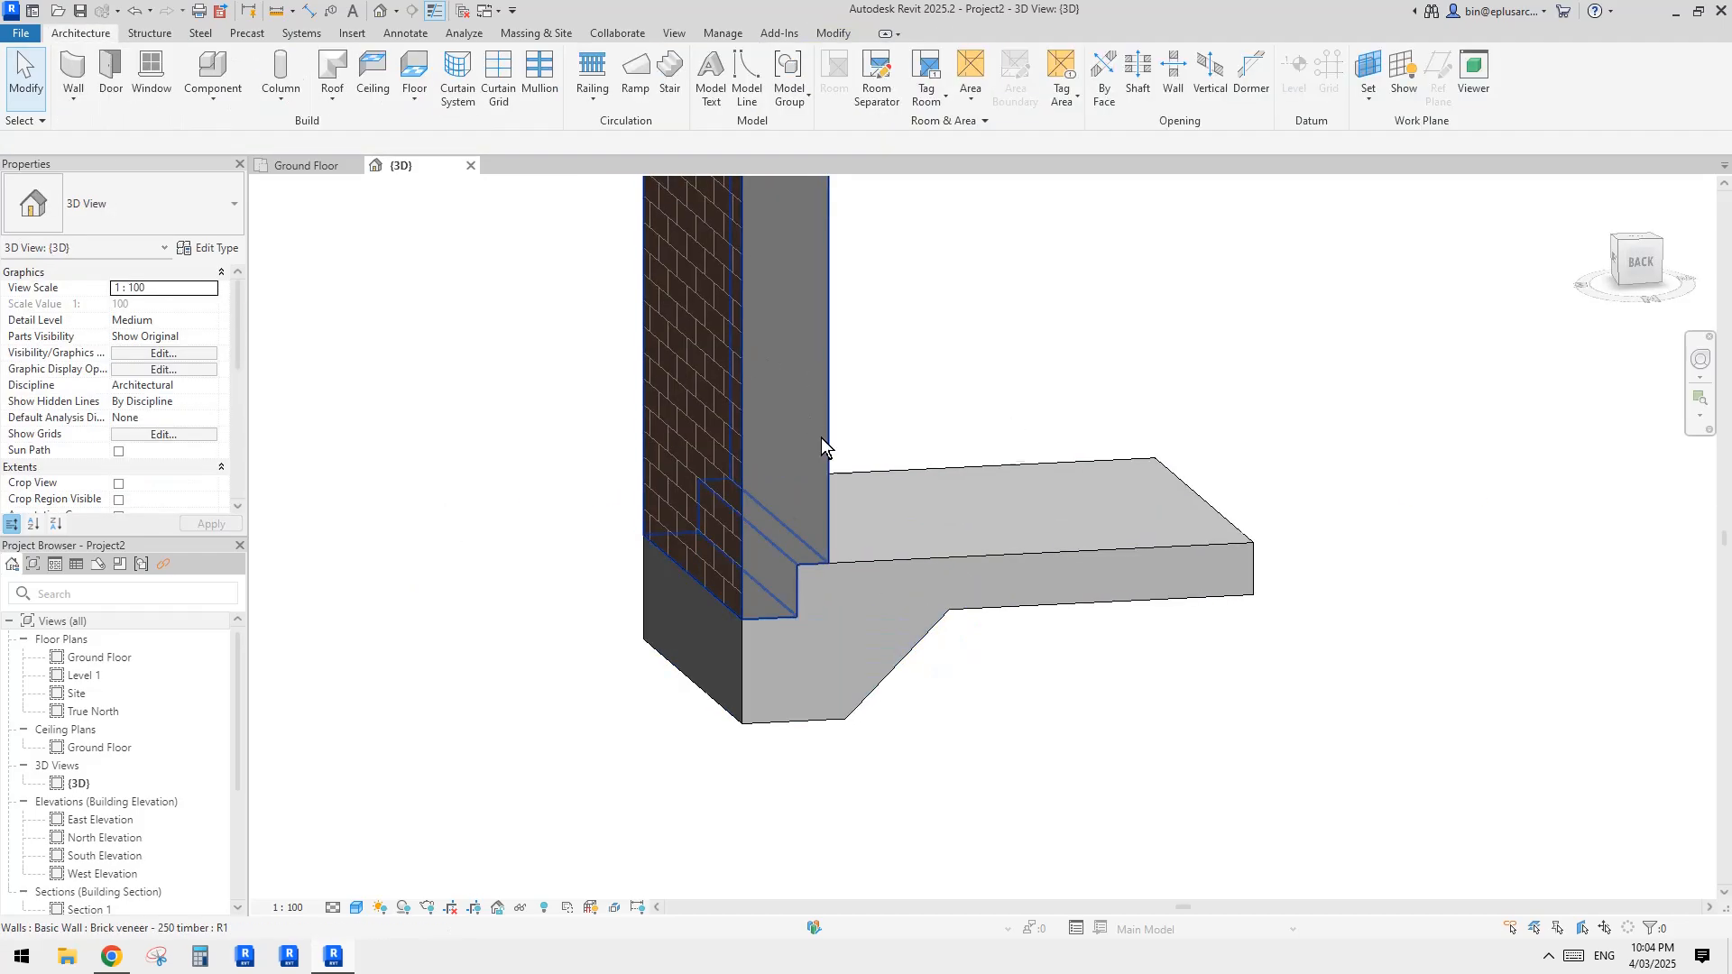
middle_click_drag(821, 437, 1059, 544, "shift")
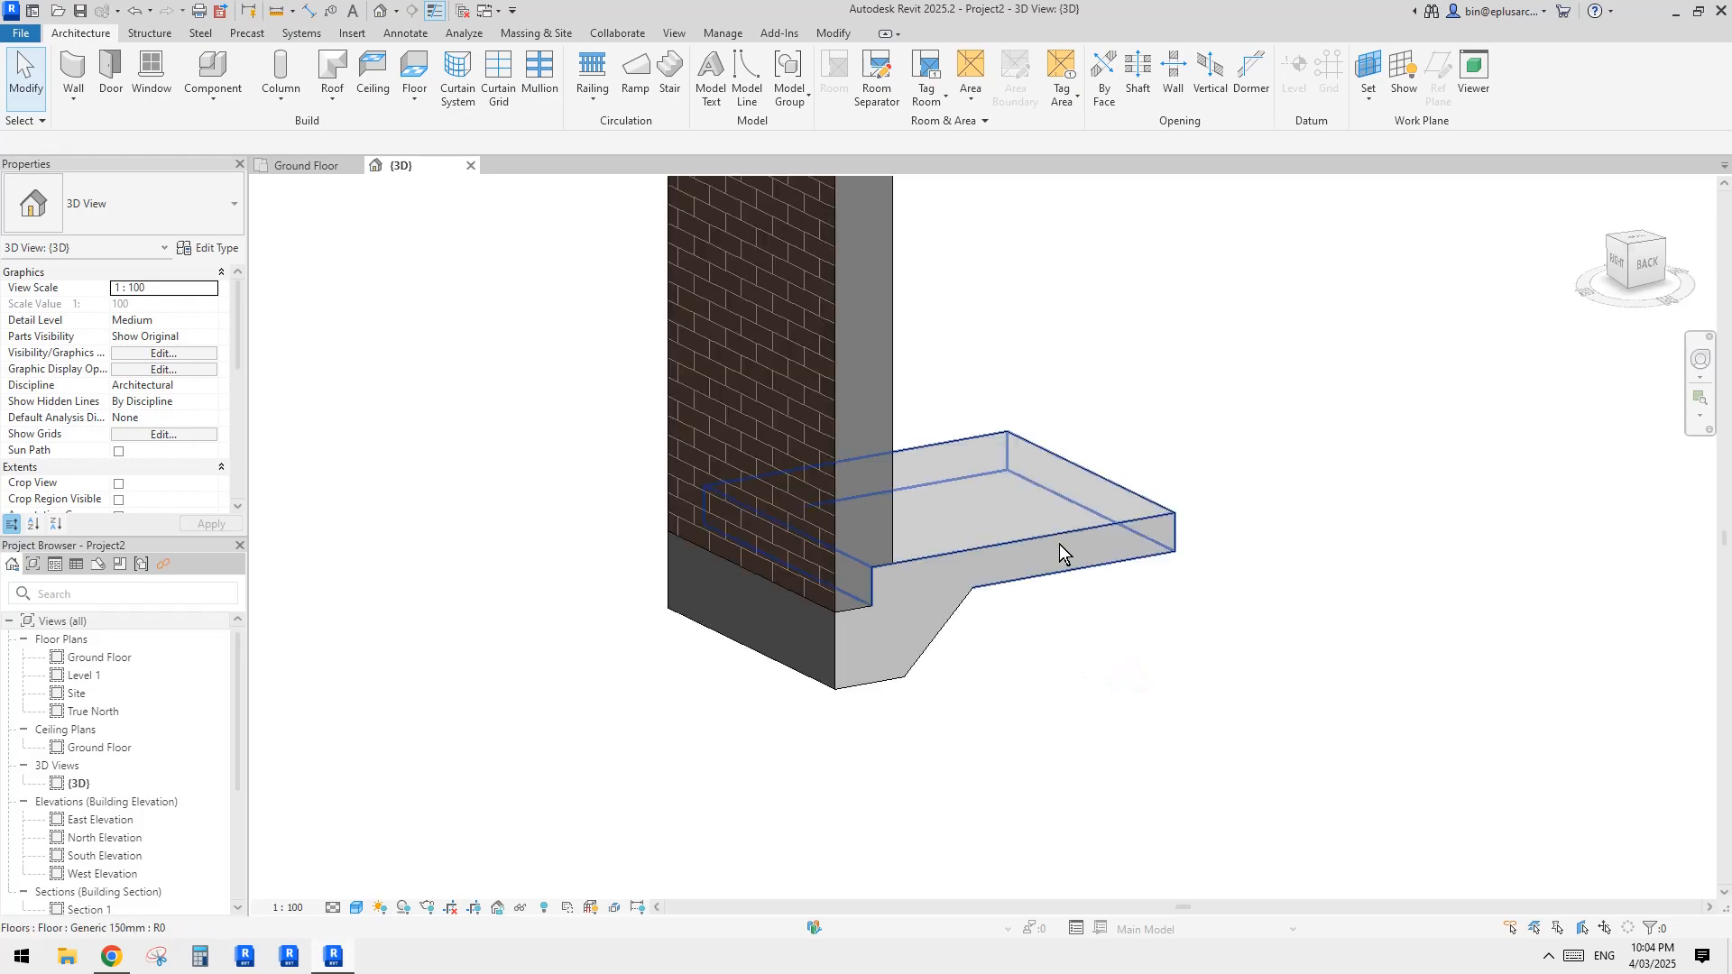
Step: Examine how the floor, slab edge and extended brick veneer wall fit together as separate elements
left_click(1058, 544)
left_click(903, 655)
left_click(880, 441)
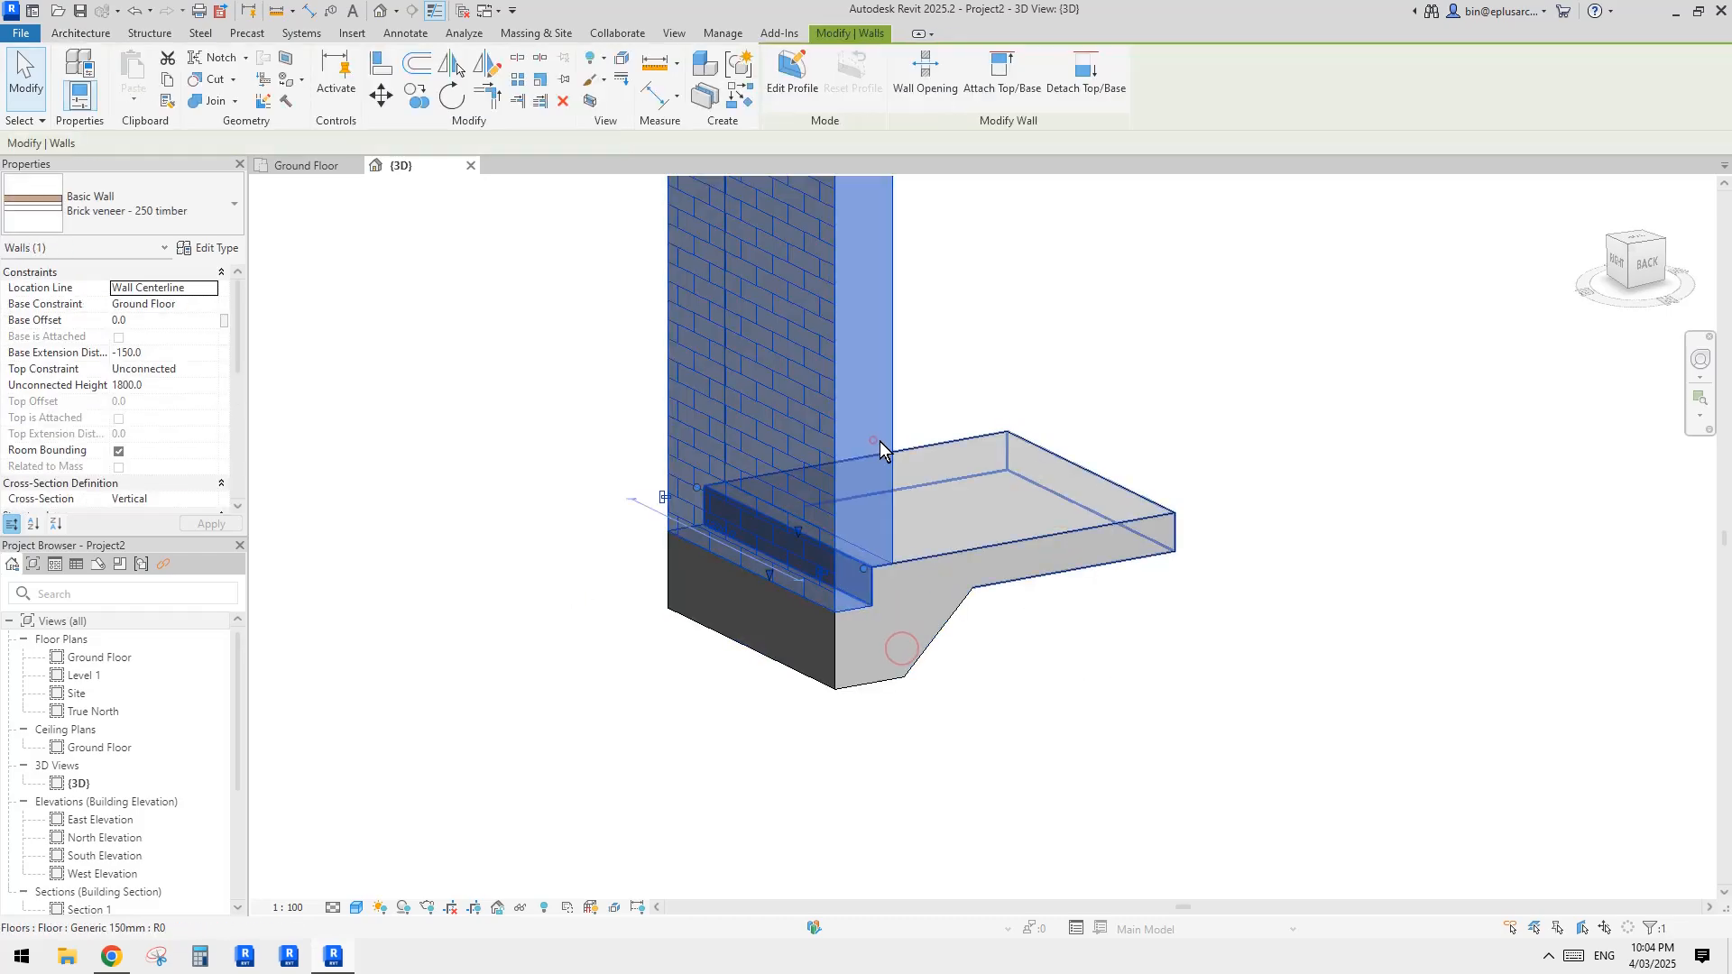
key("Escape")
mouse_move(879, 441)
middle_mouse_down("shift")
mouse_move(1050, 512)
mouse_move(962, 679)
mouse_move(668, 623)
mouse_move(1144, 610)
mouse_move(1095, 695)
mouse_move(1011, 717)
mouse_move(1093, 673)
mouse_move(1044, 668)
mouse_move(1074, 668)
mouse_move(1035, 699)
mouse_move(1020, 658)
mouse_move(1063, 662)
mouse_move(889, 646)
mouse_move(906, 626)
middle_mouse_up("shift")
scroll(1094, 672, "up", 2)
left_click(1030, 630)
left_click(1109, 694)
left_click(939, 655)
left_click(321, 664)
left_click(901, 622)
key("Escape")
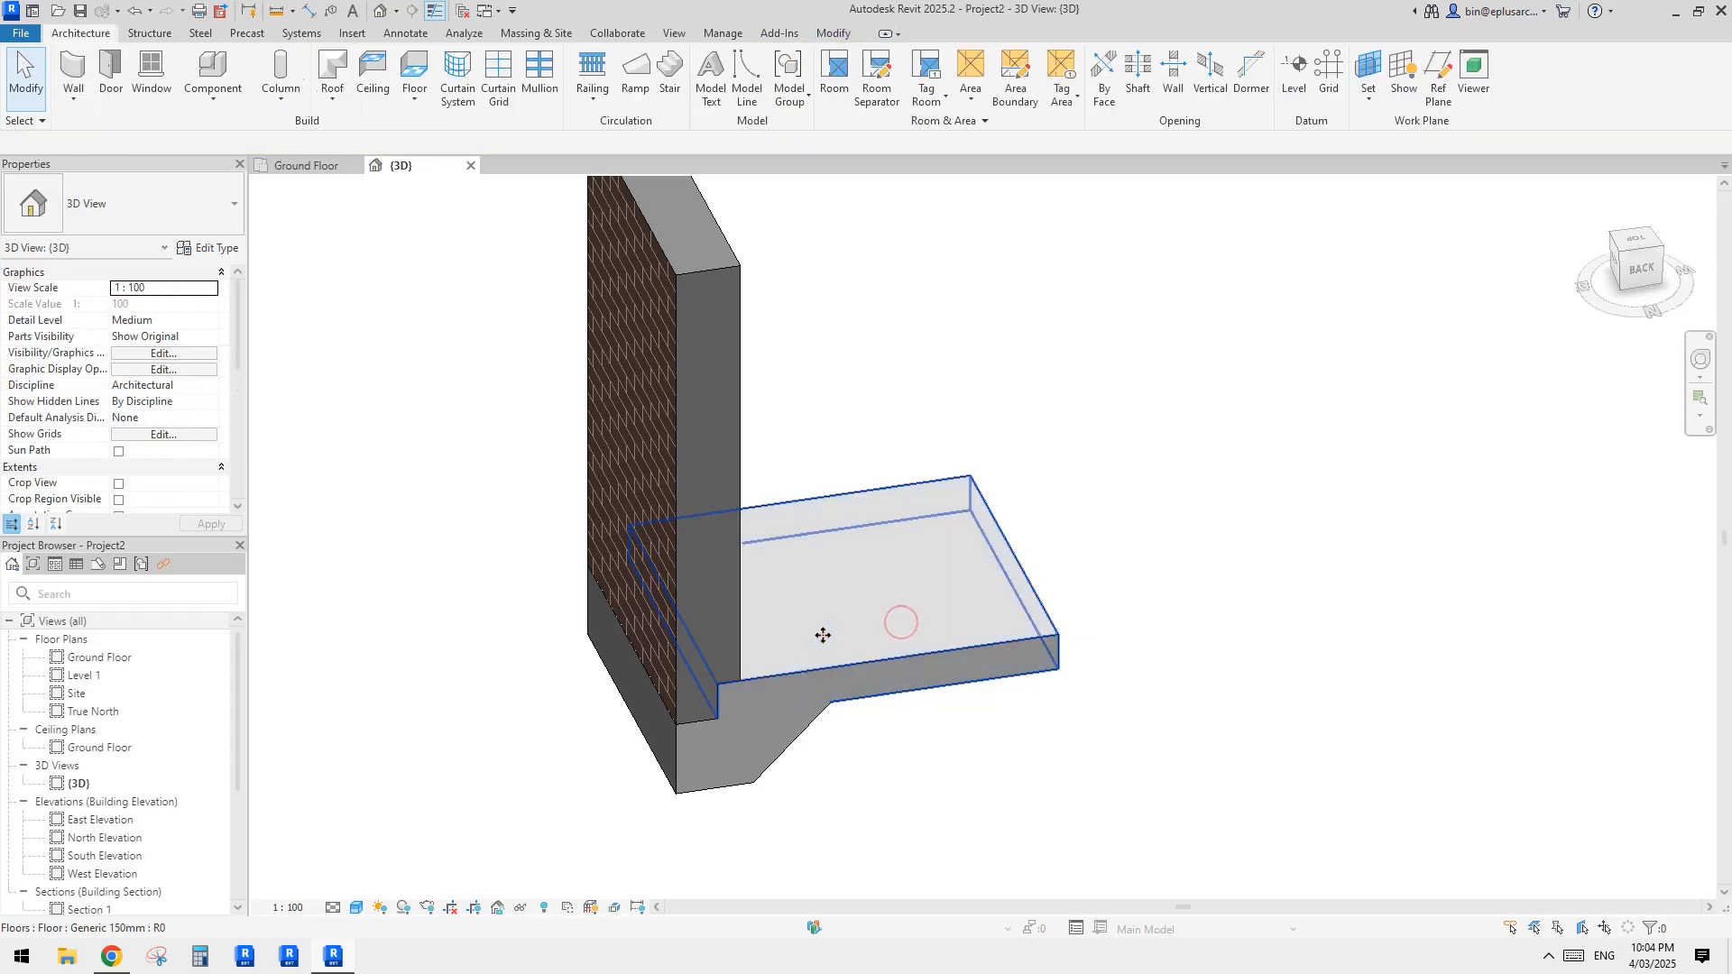
Step: Open the Ground Floor plan and locate the concrete floor slab beside the brick veneer wall
left_click(841, 633)
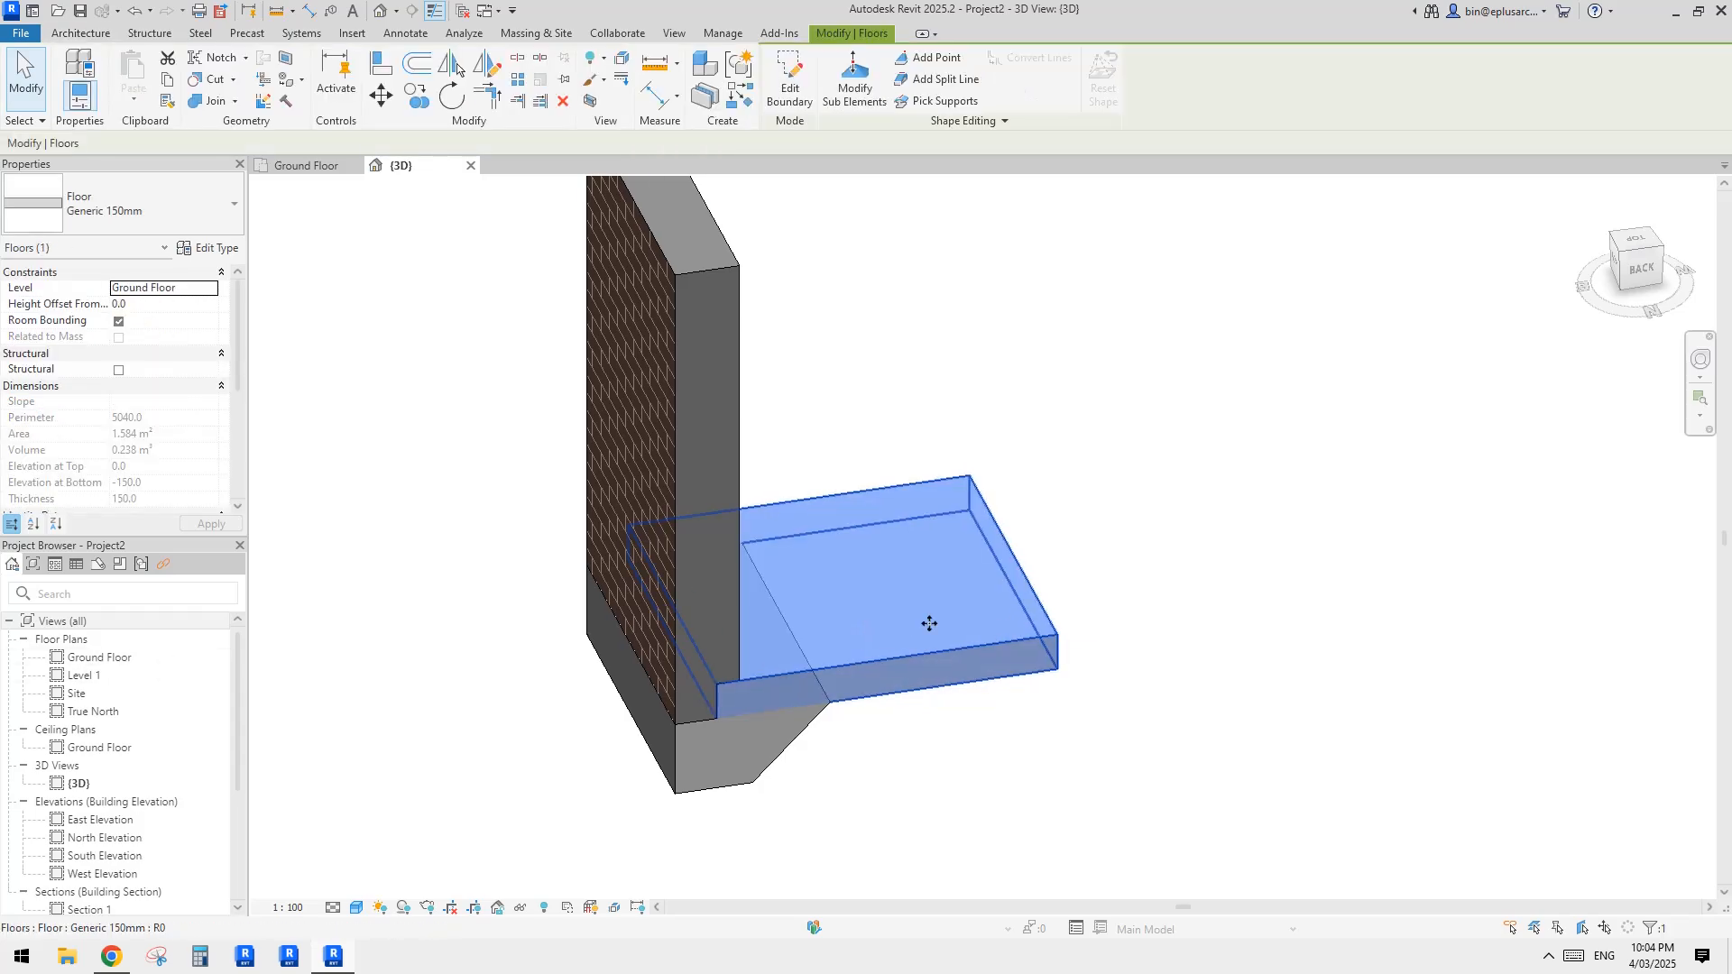
double_click(99, 656)
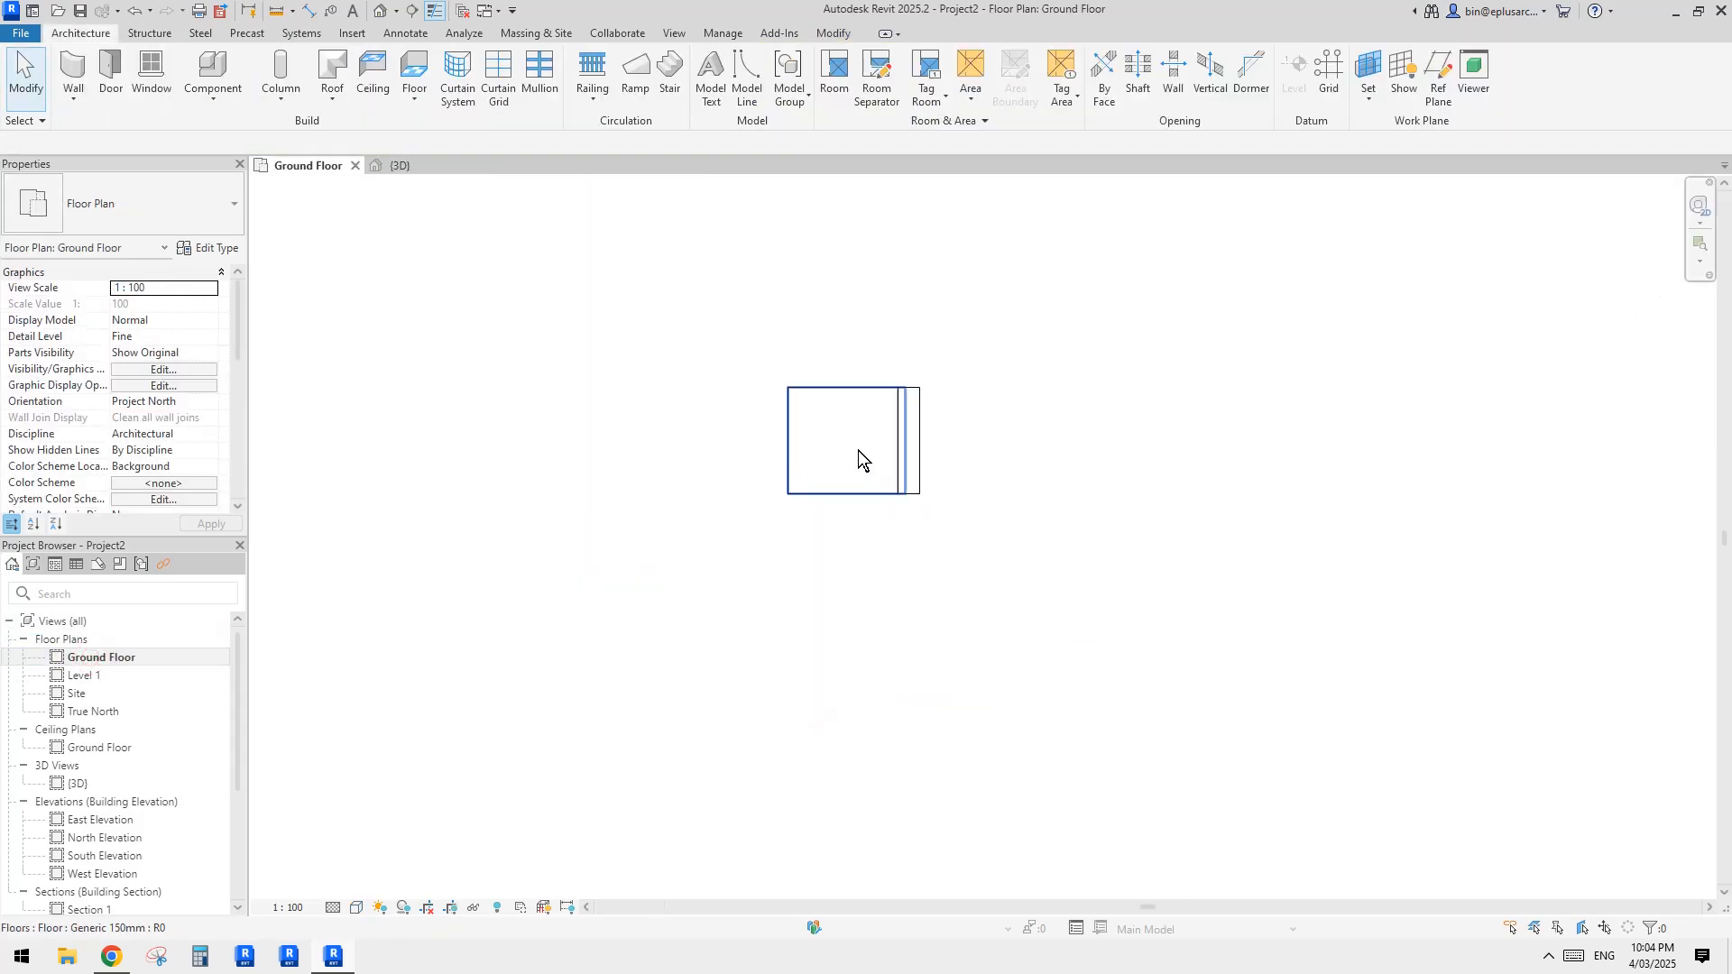
scroll(858, 451, "up", 2)
left_click(857, 440)
scroll(871, 465, "up", 2)
key("Escape")
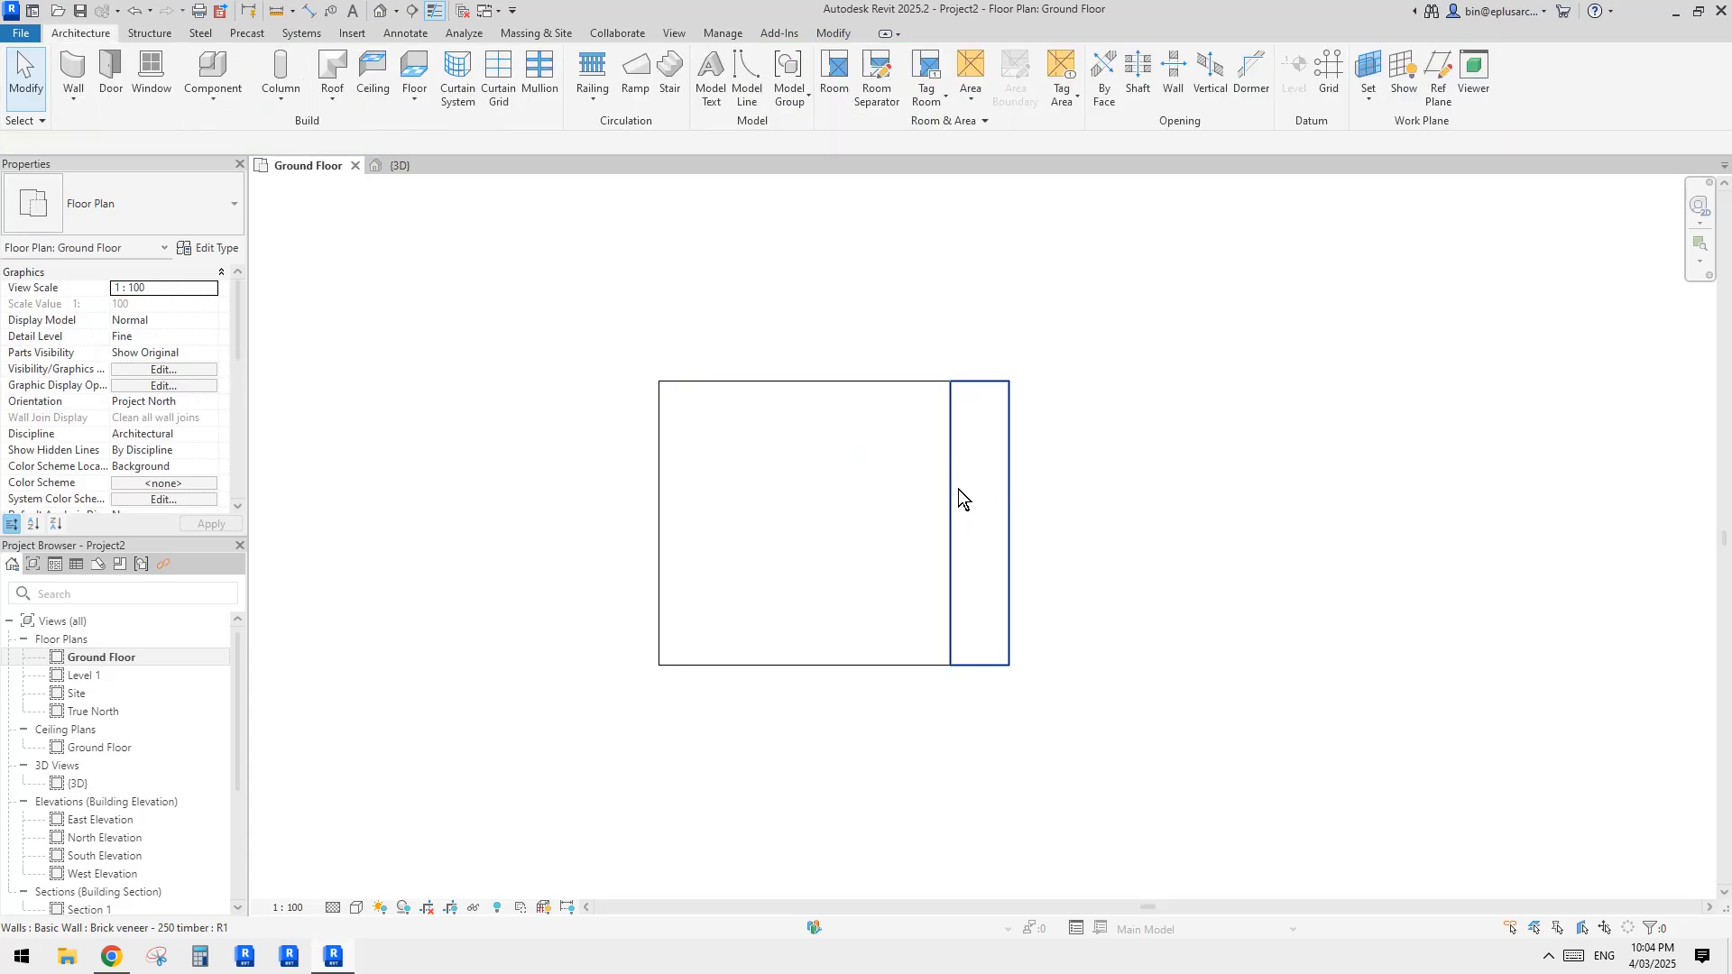
middle_click_drag(958, 489, 951, 506)
left_click(845, 542)
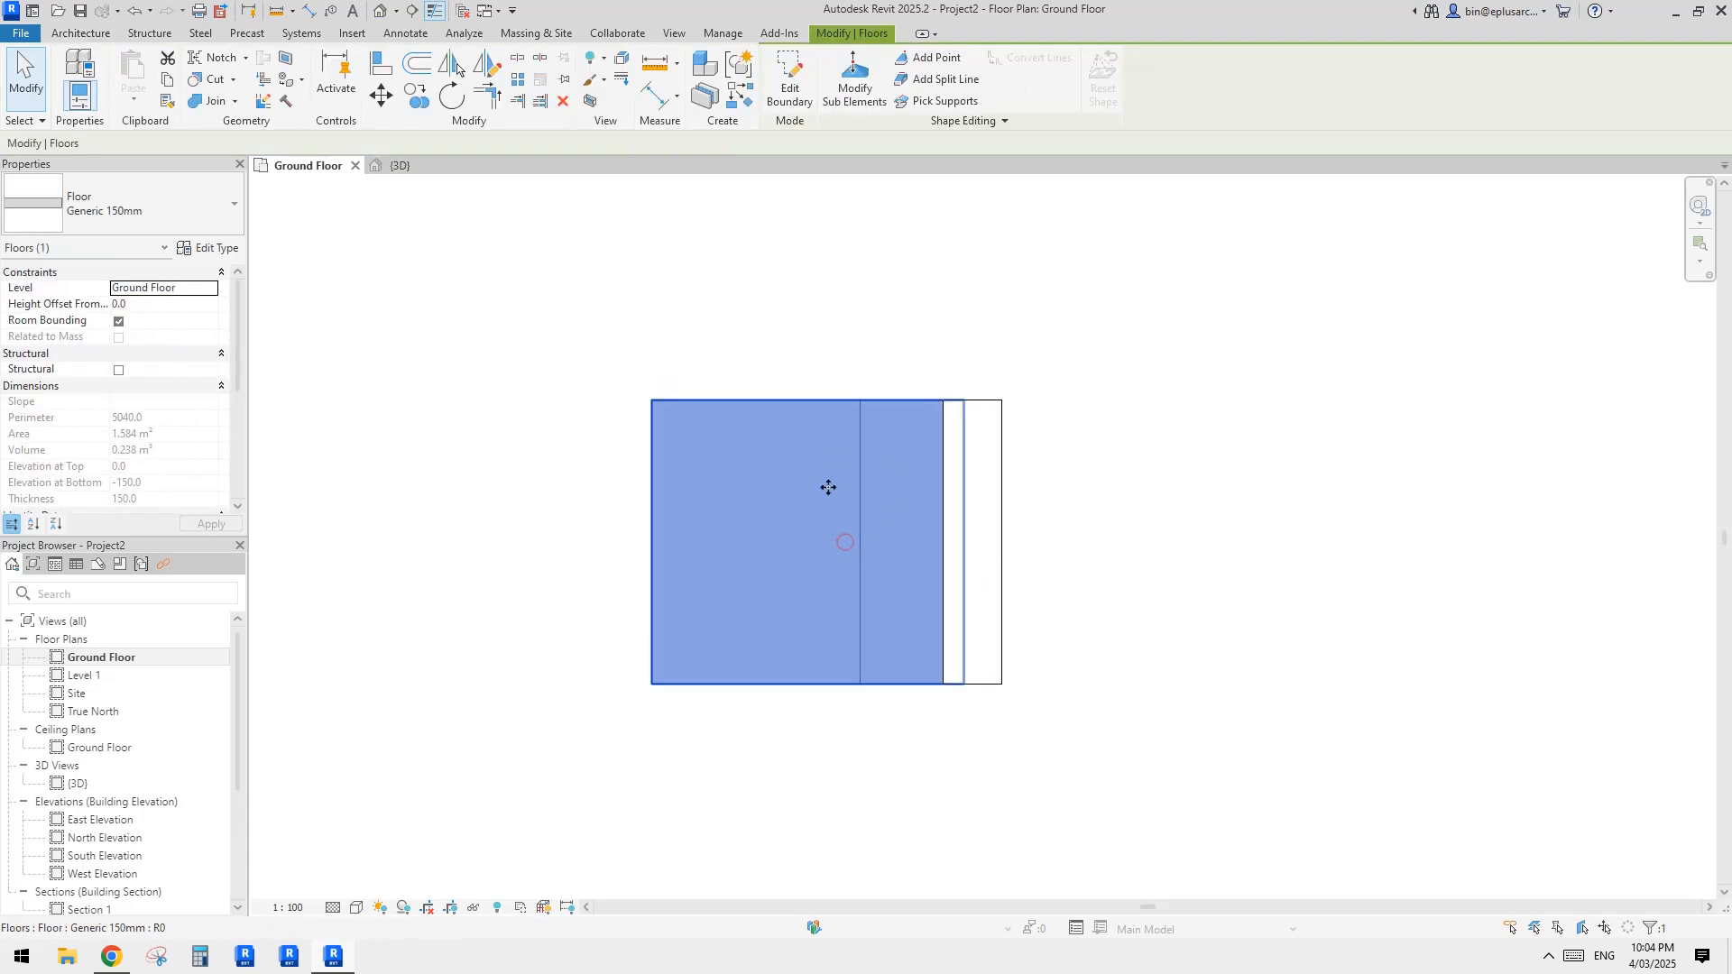
middle_click_drag(877, 458, 878, 468)
key("Escape")
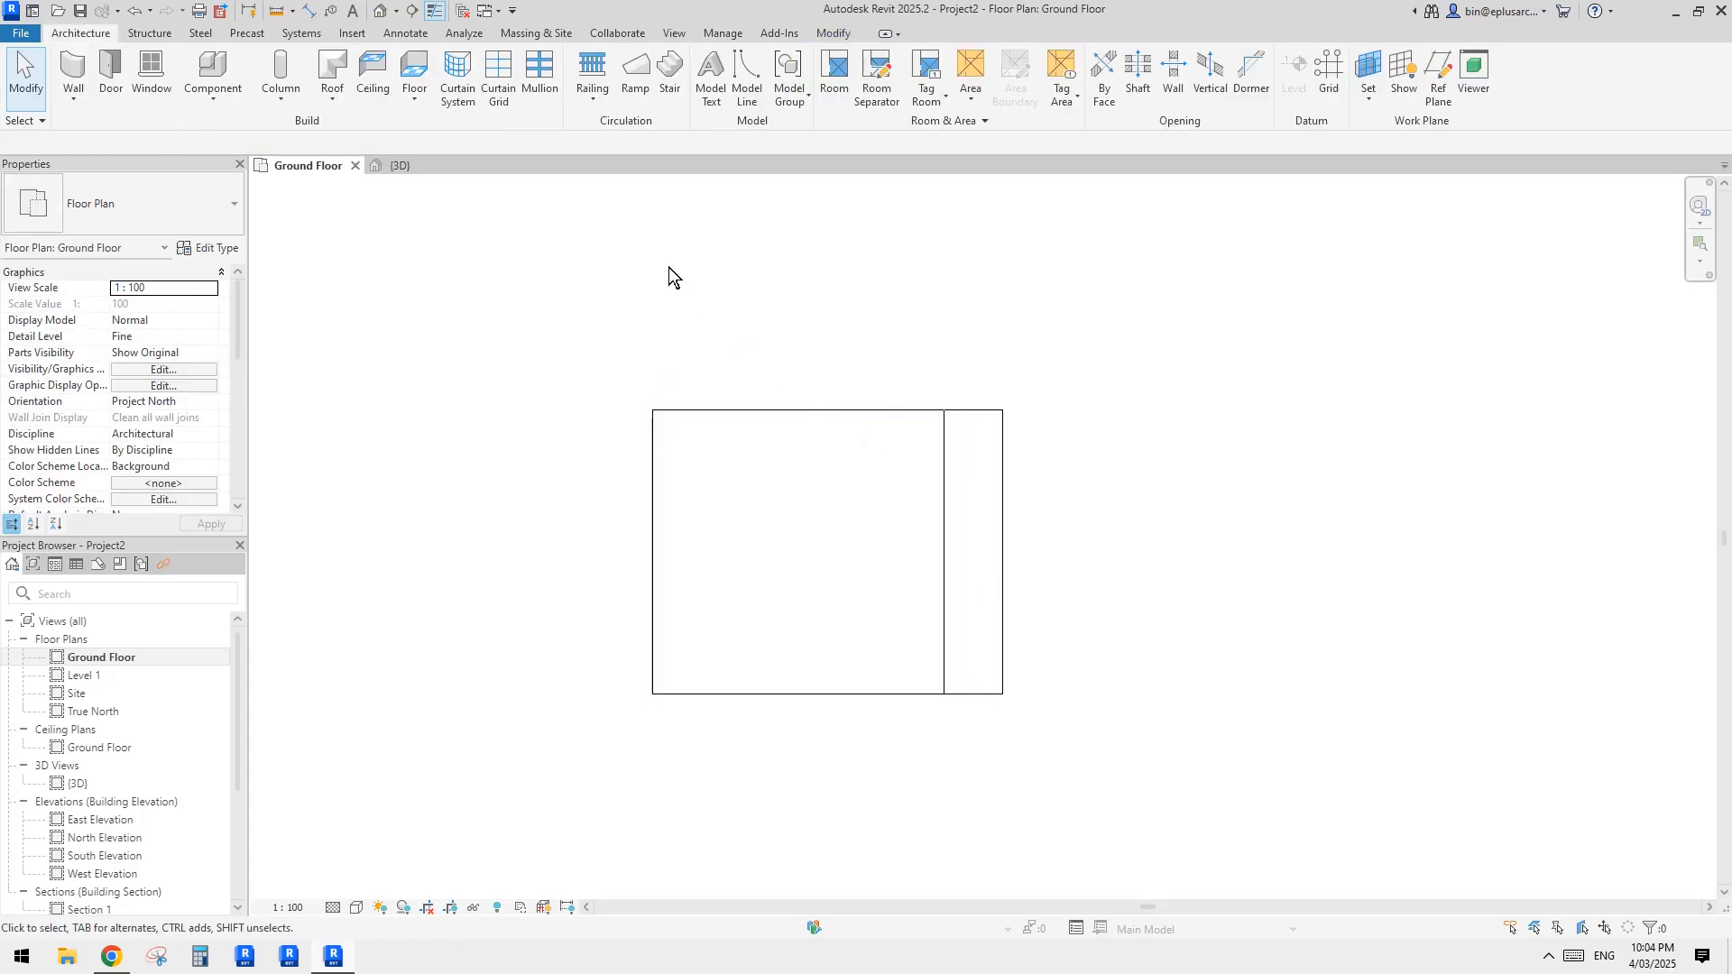
Step: Mark the concrete floor as structural so that it can host area reinforcement
left_click(144, 33)
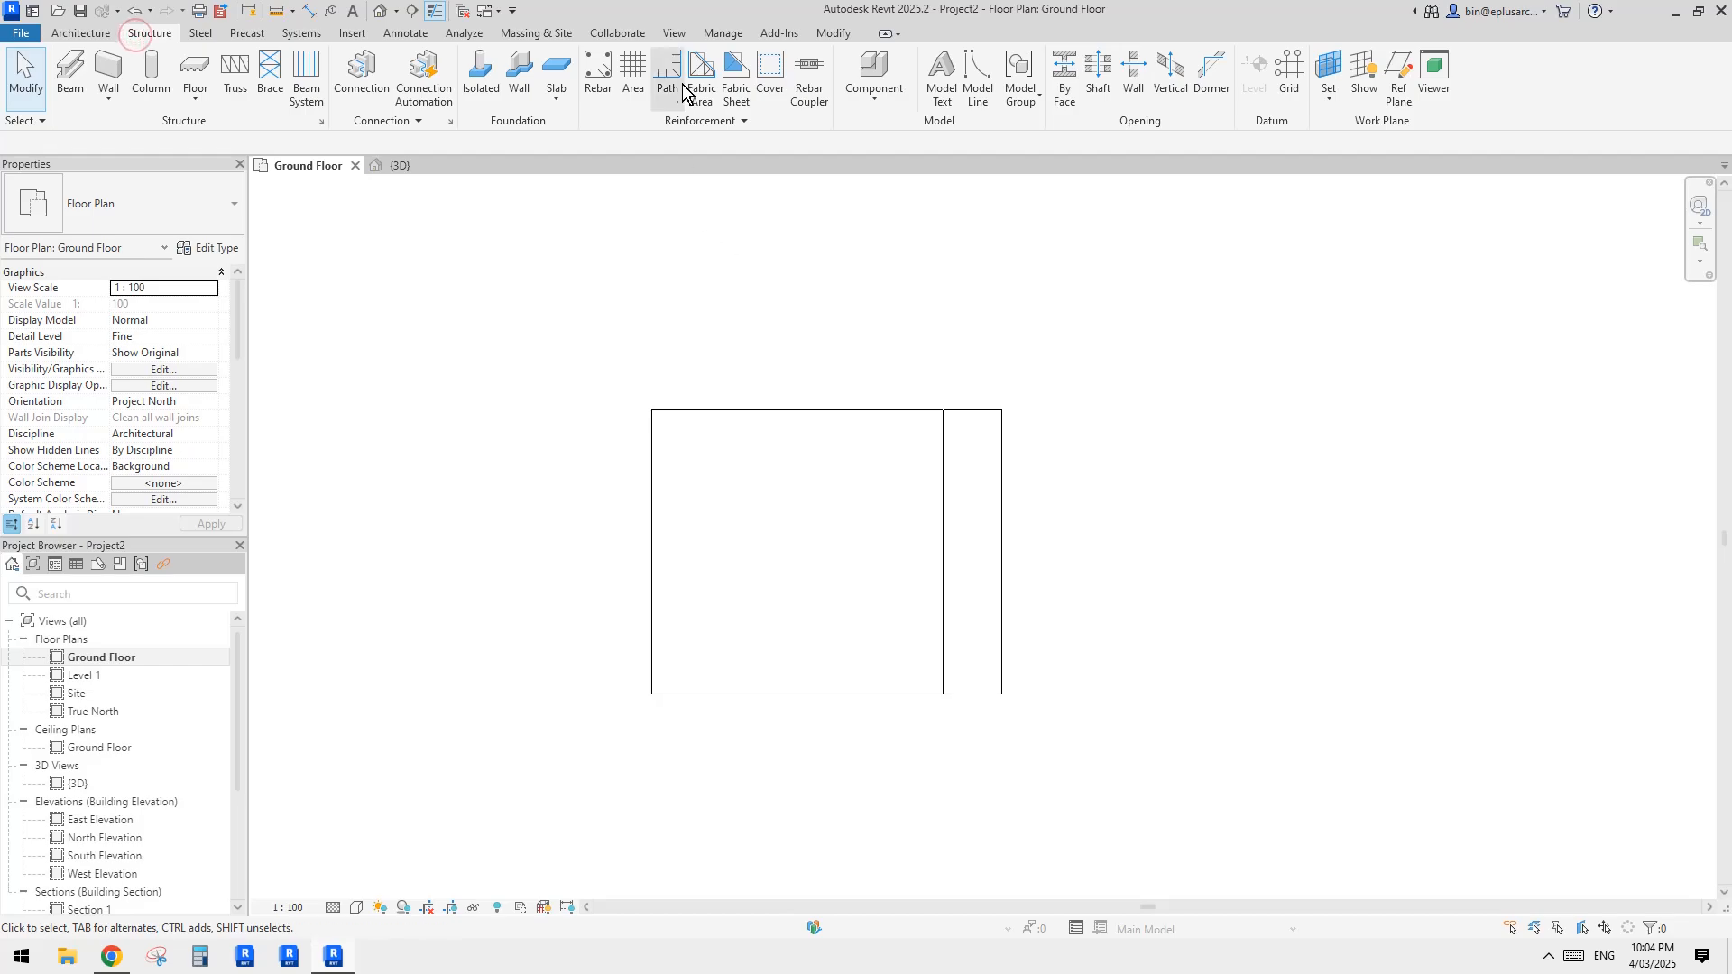
left_click(631, 83)
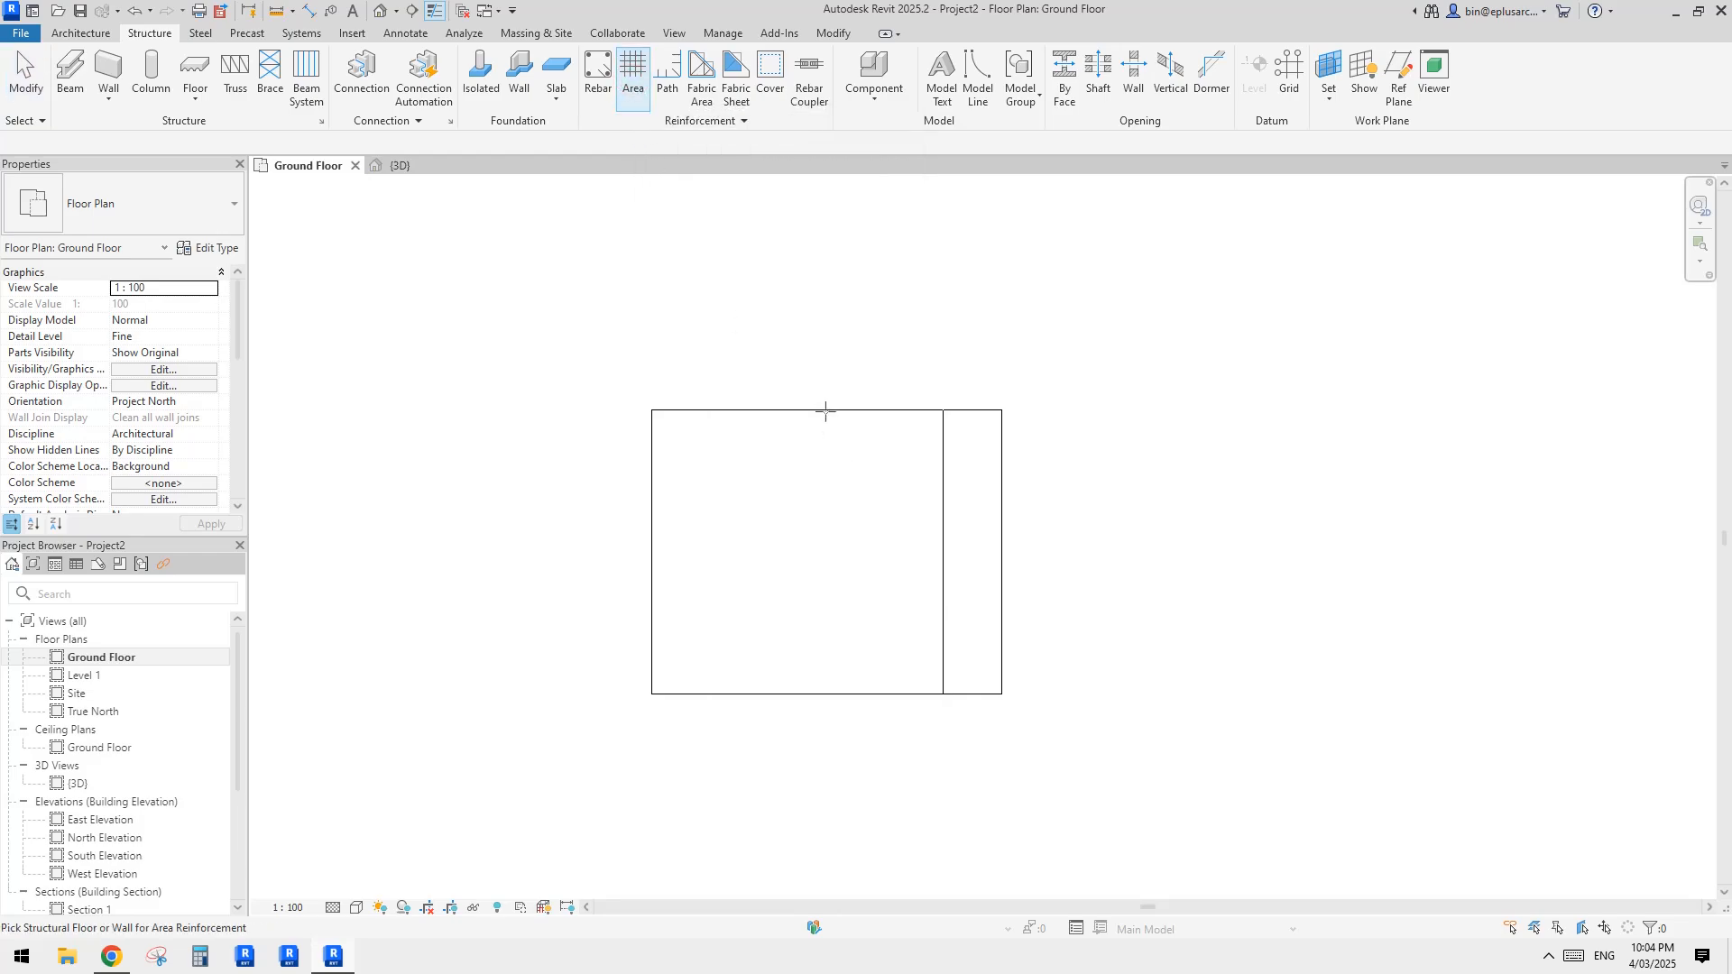
left_click(770, 427)
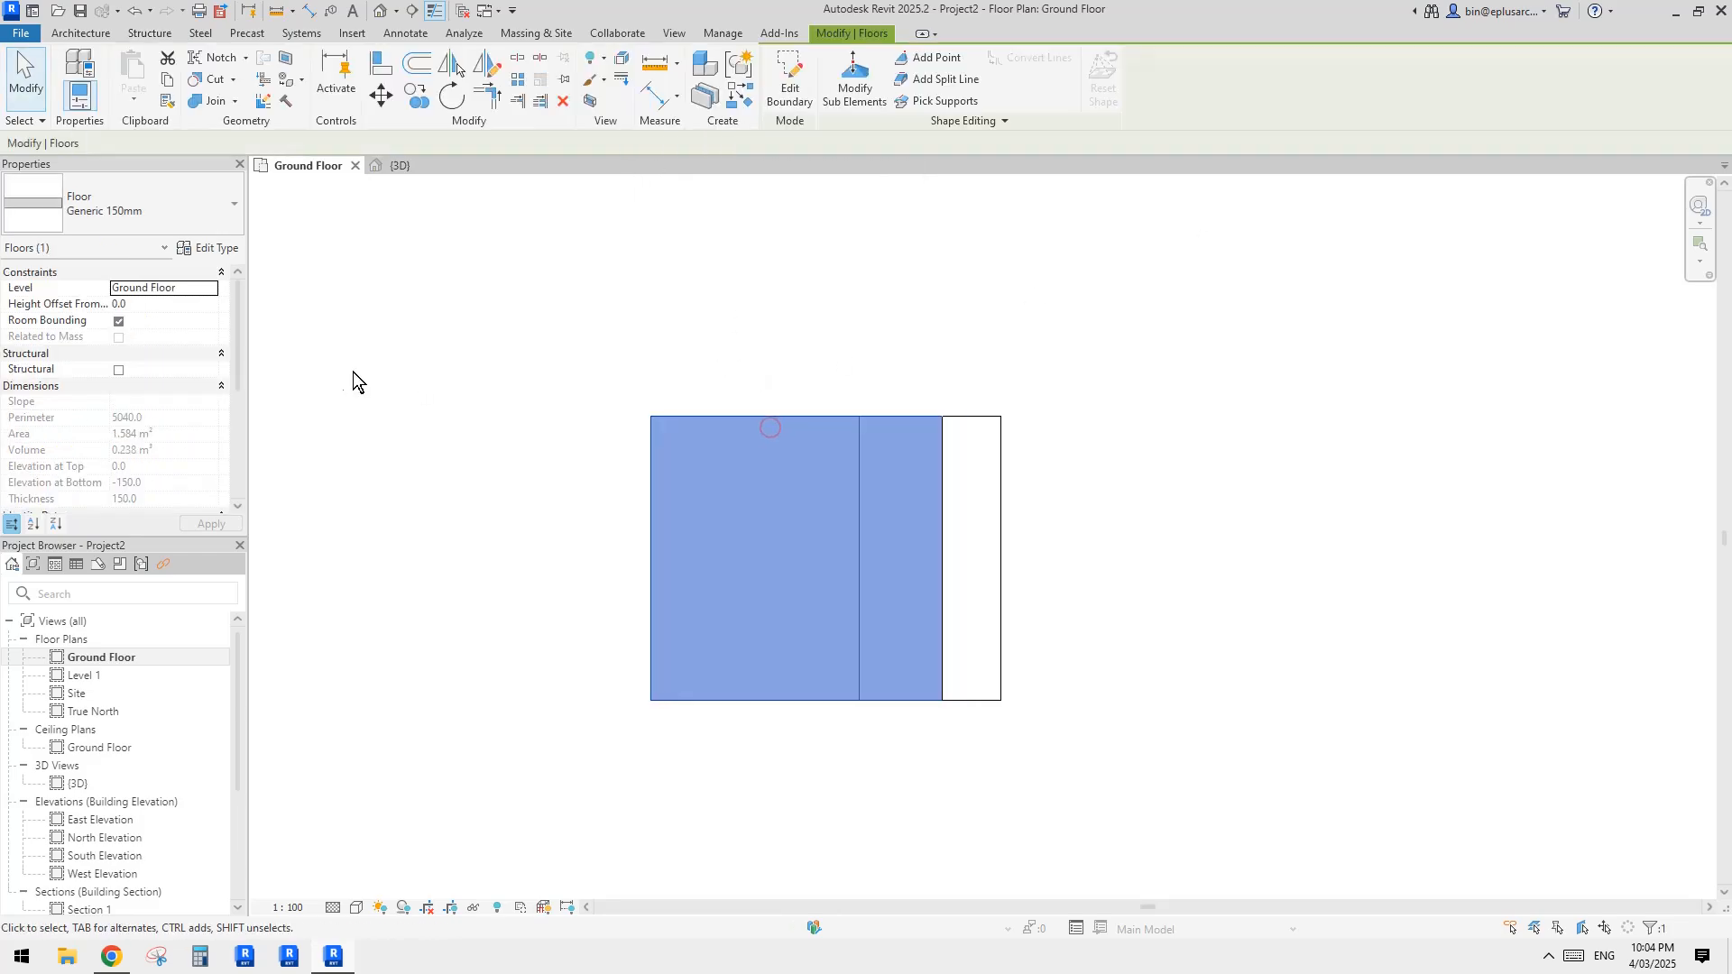
left_click(118, 371)
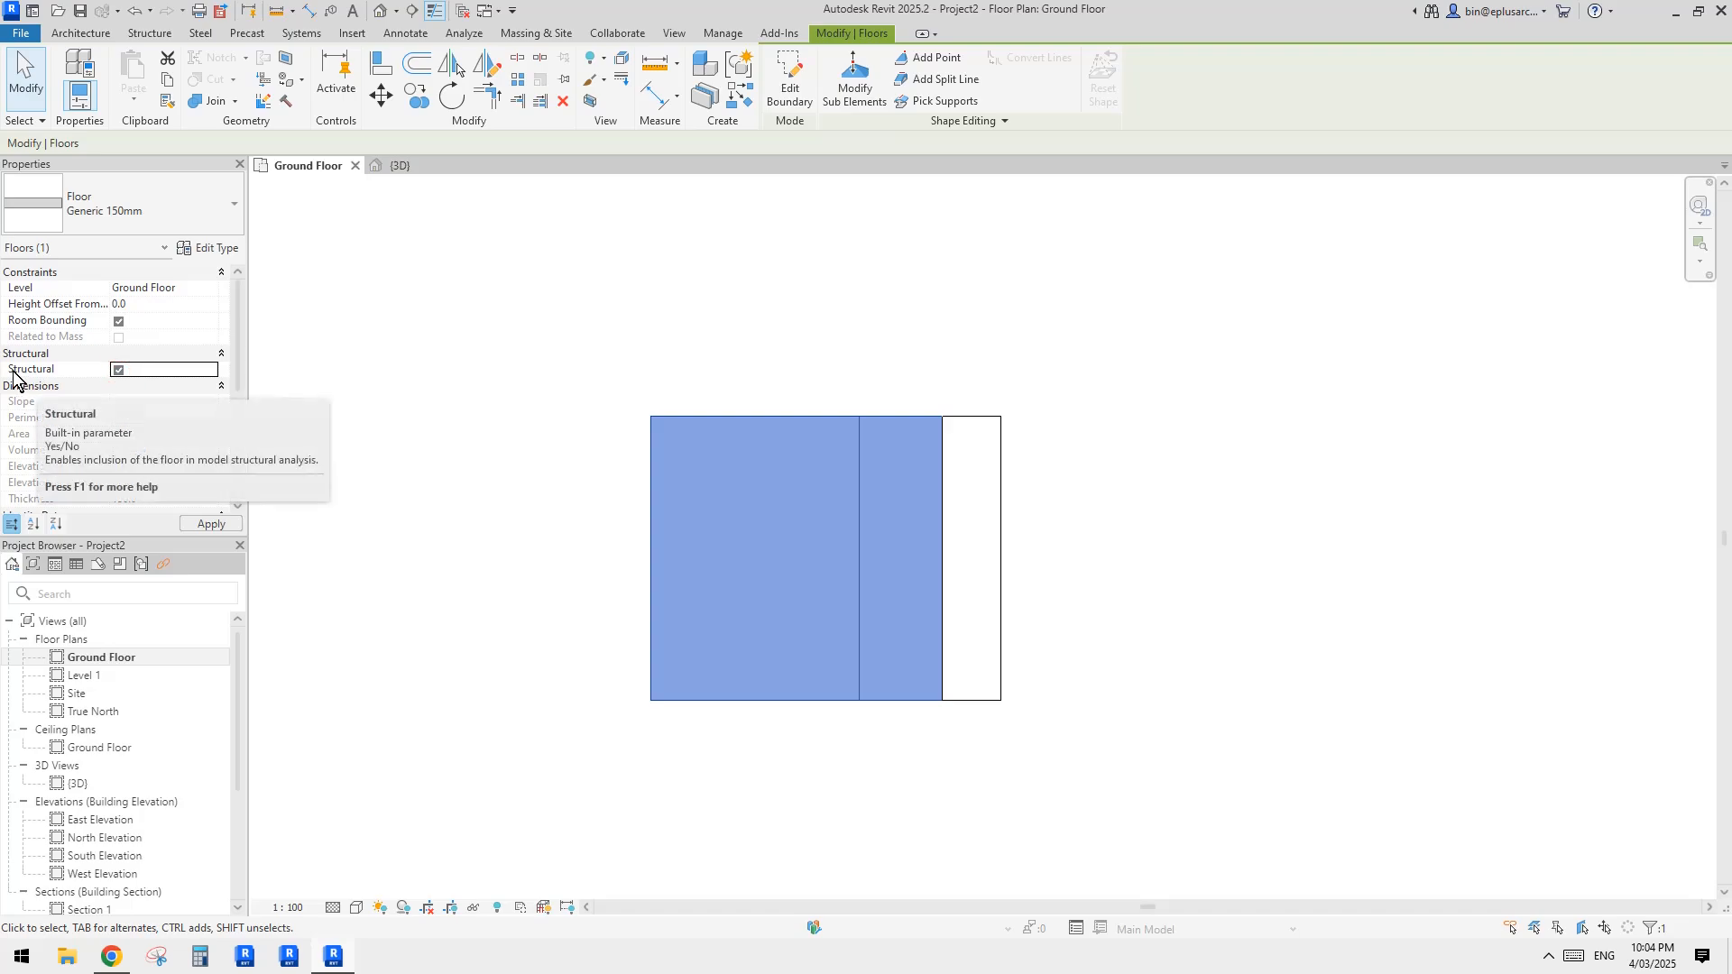
key("Escape")
Step: Start area reinforcement on the structural concrete floor, accepting the default rebar shape settings with hooks included
left_click(817, 530)
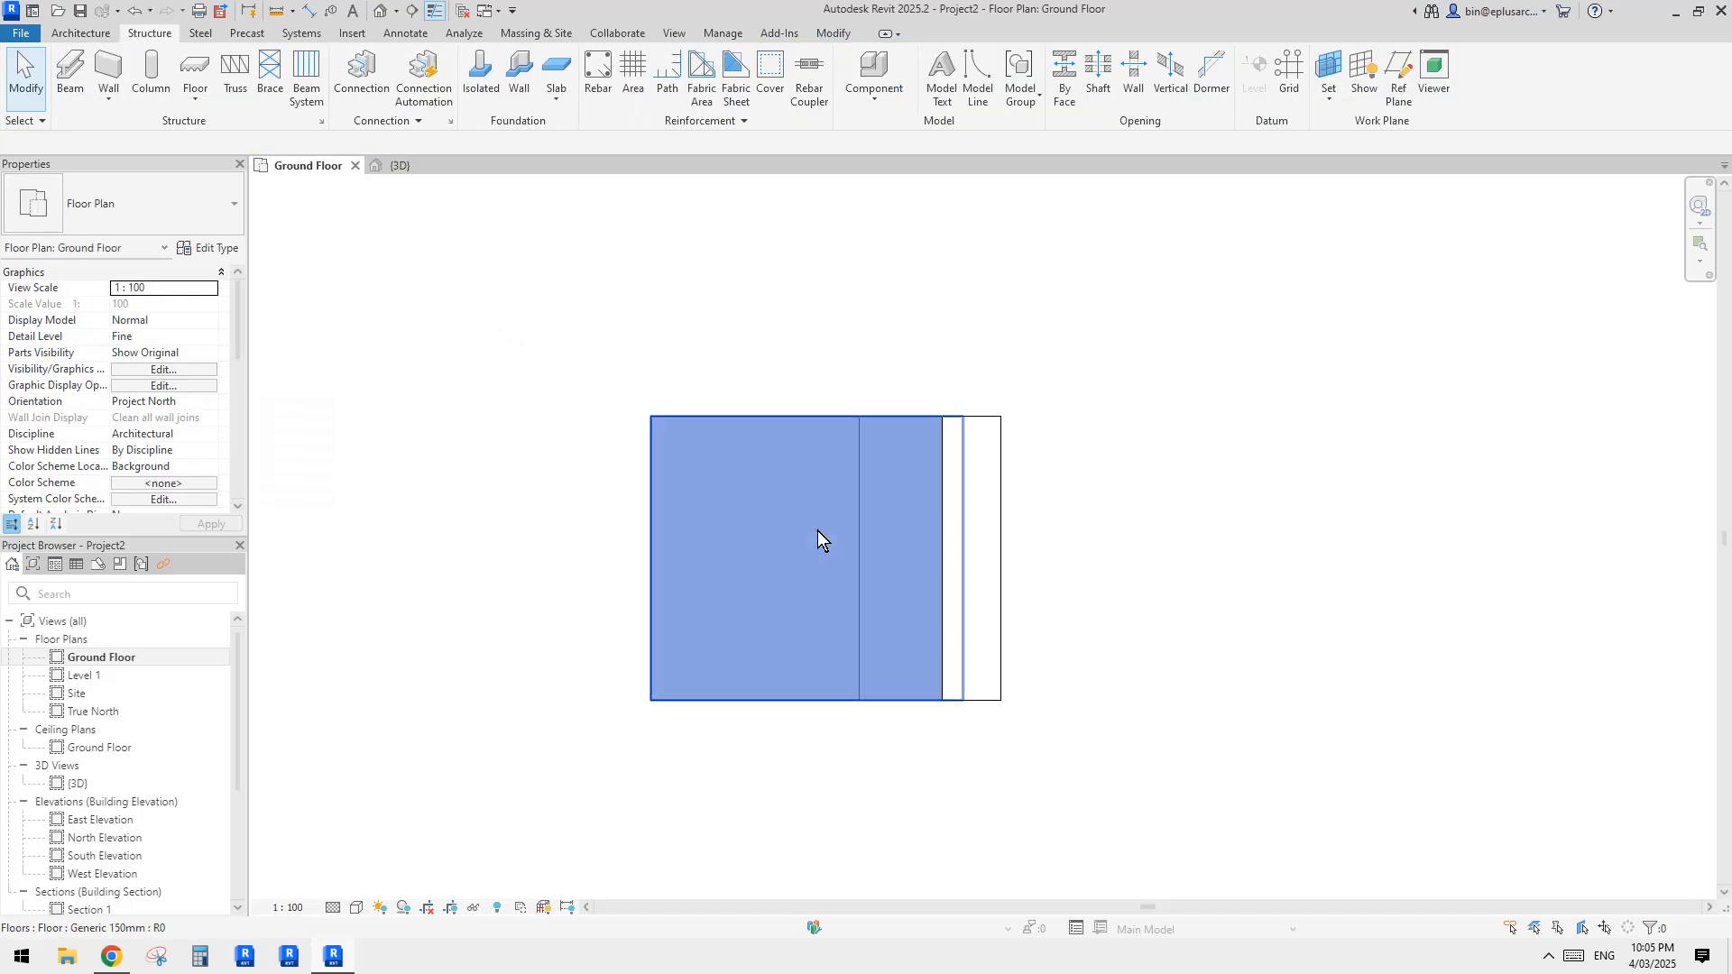
middle_click_drag(761, 361, 765, 360)
middle_click_drag(642, 315, 642, 318)
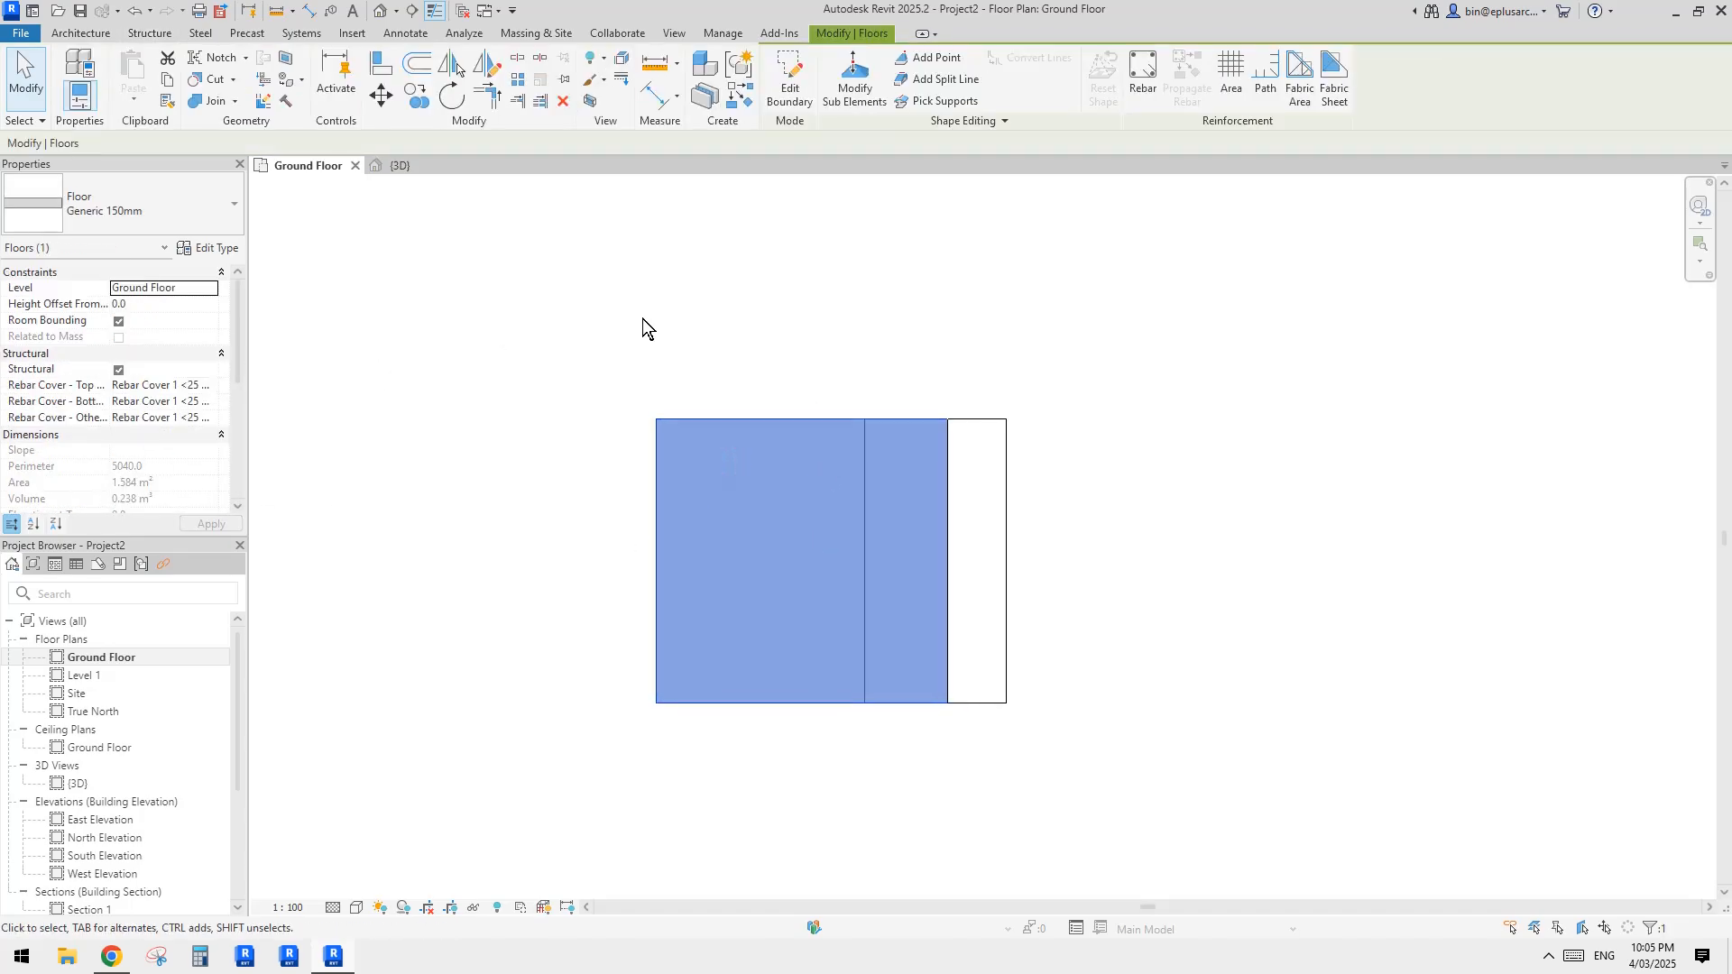
left_click(152, 33)
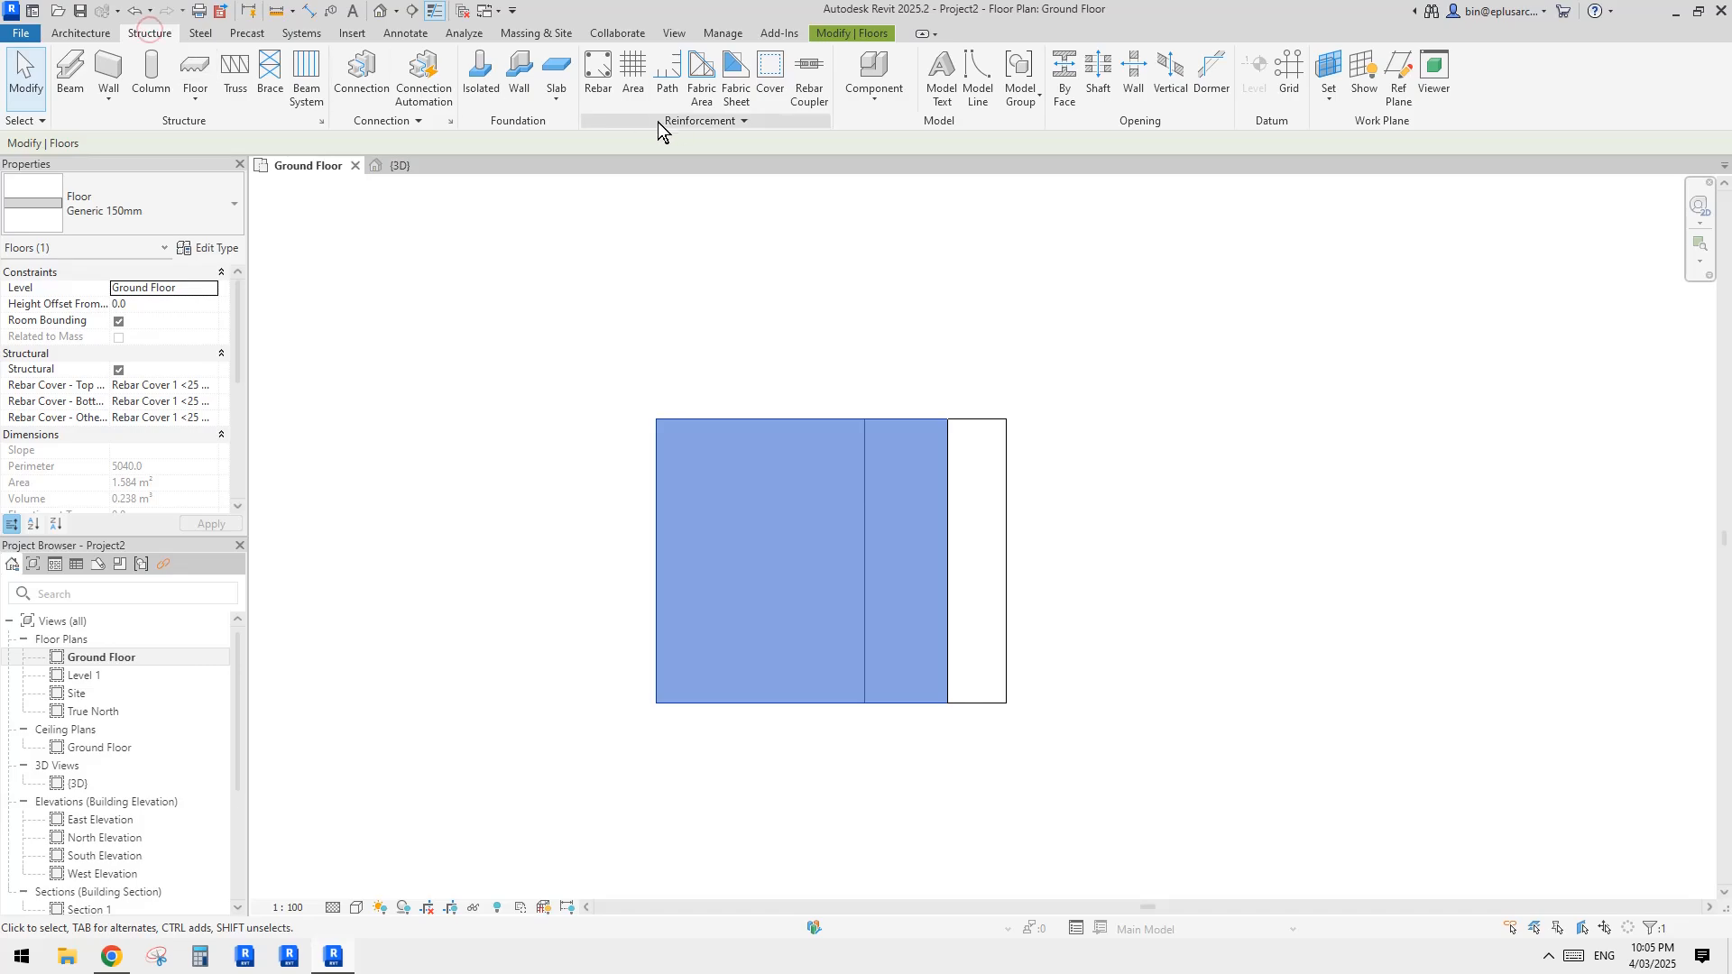
left_click(634, 91)
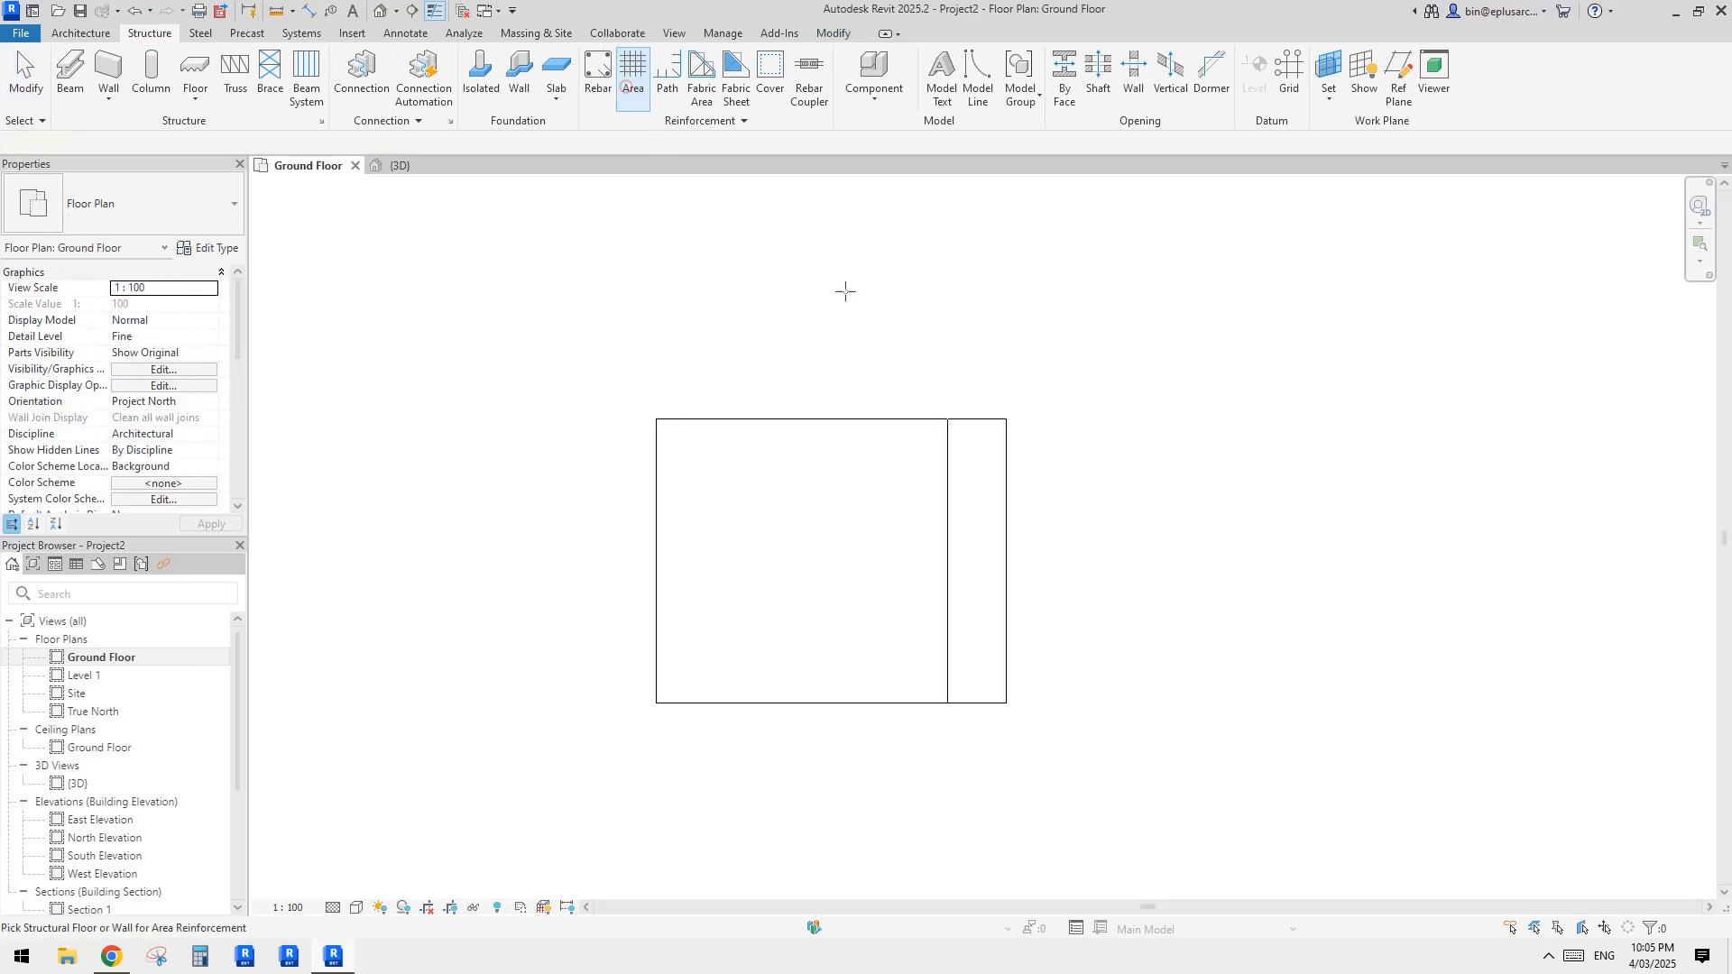
left_click(907, 424)
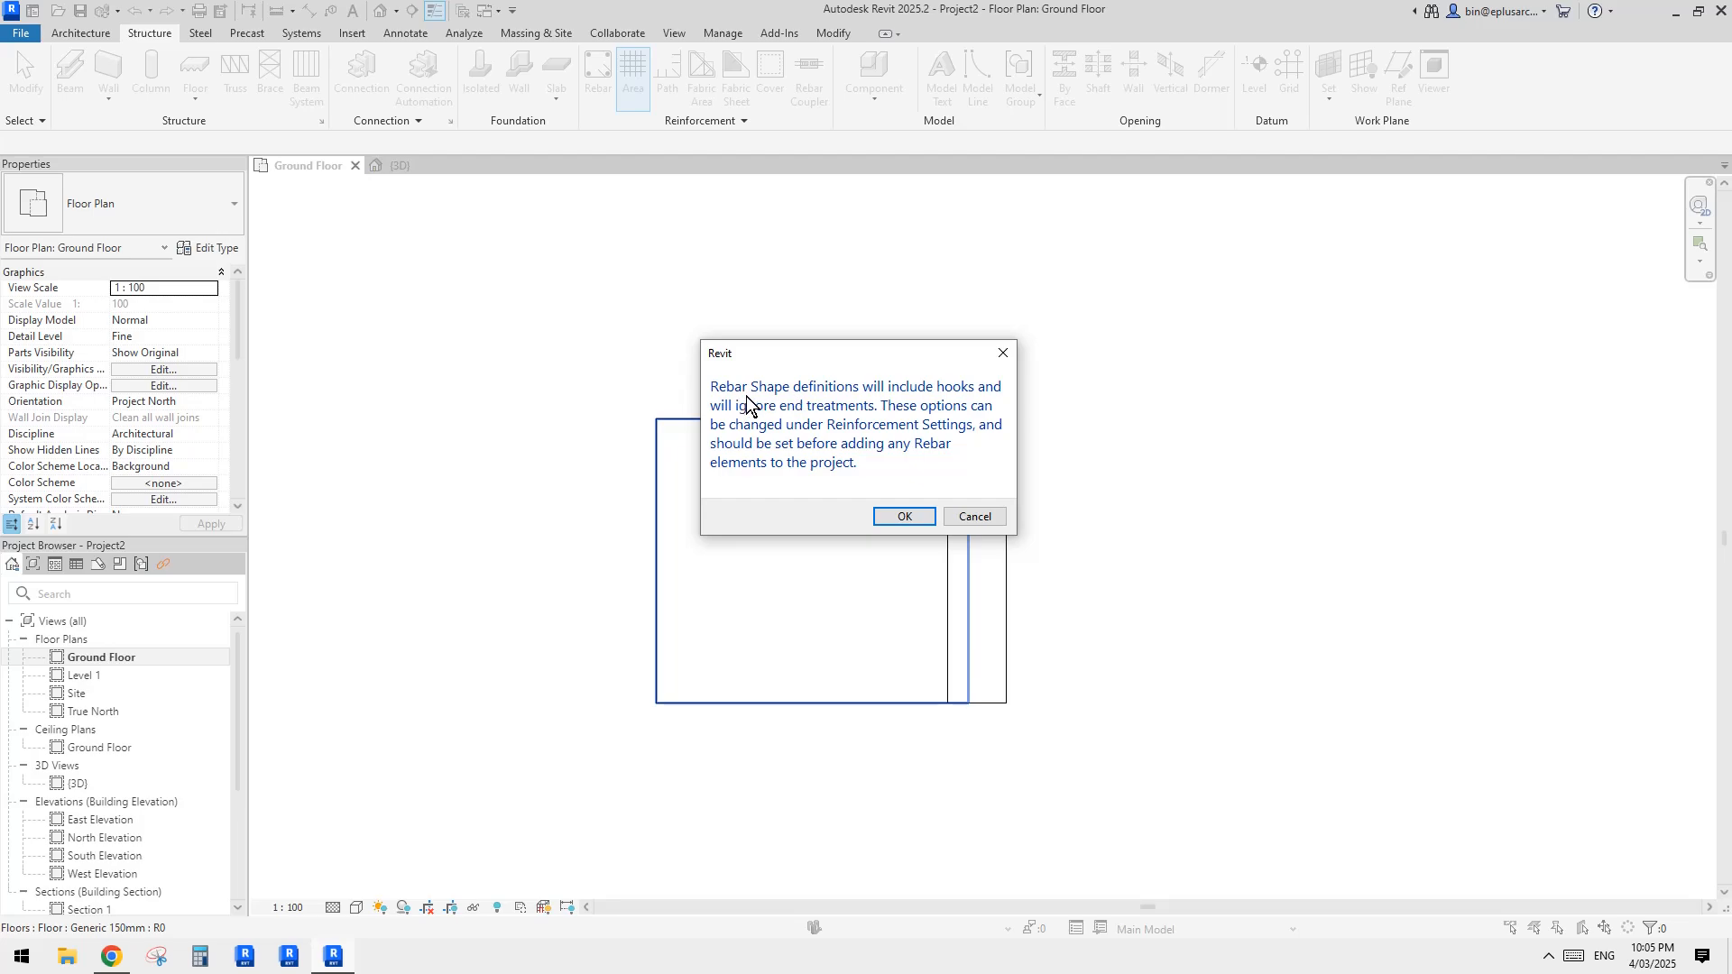
left_click(905, 516)
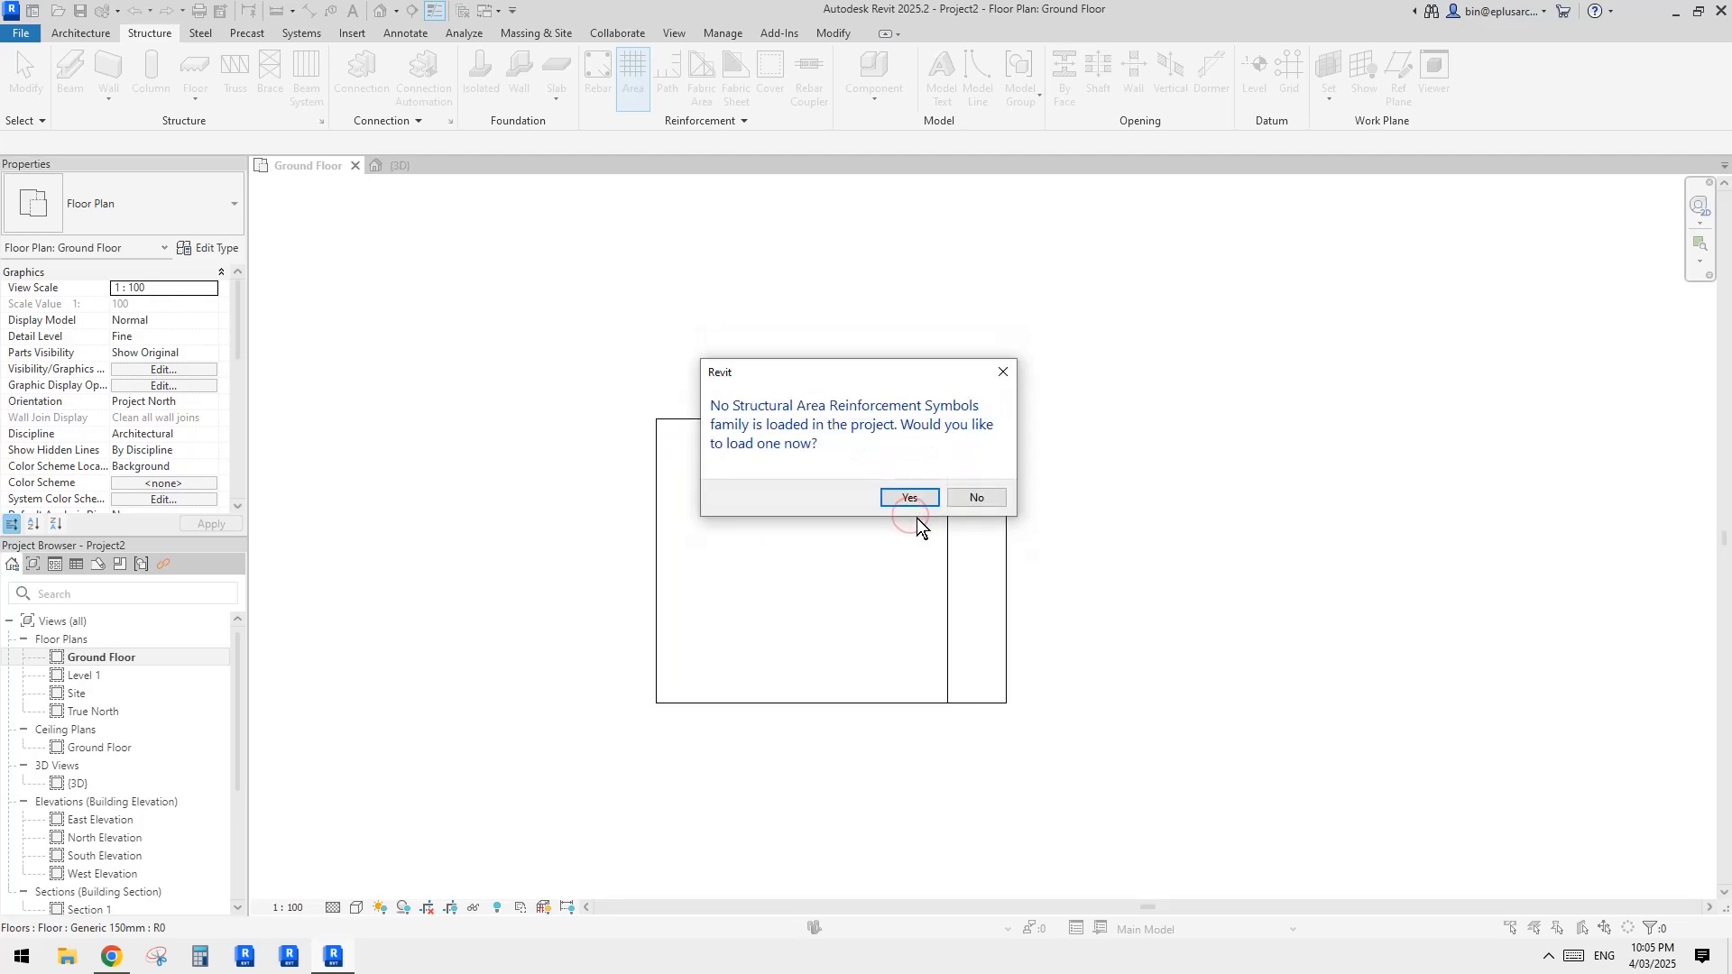
Step: Browse the Australia family library for an area reinforcement symbol, looking in the Structural Rebar Shapes folder
left_click(911, 496)
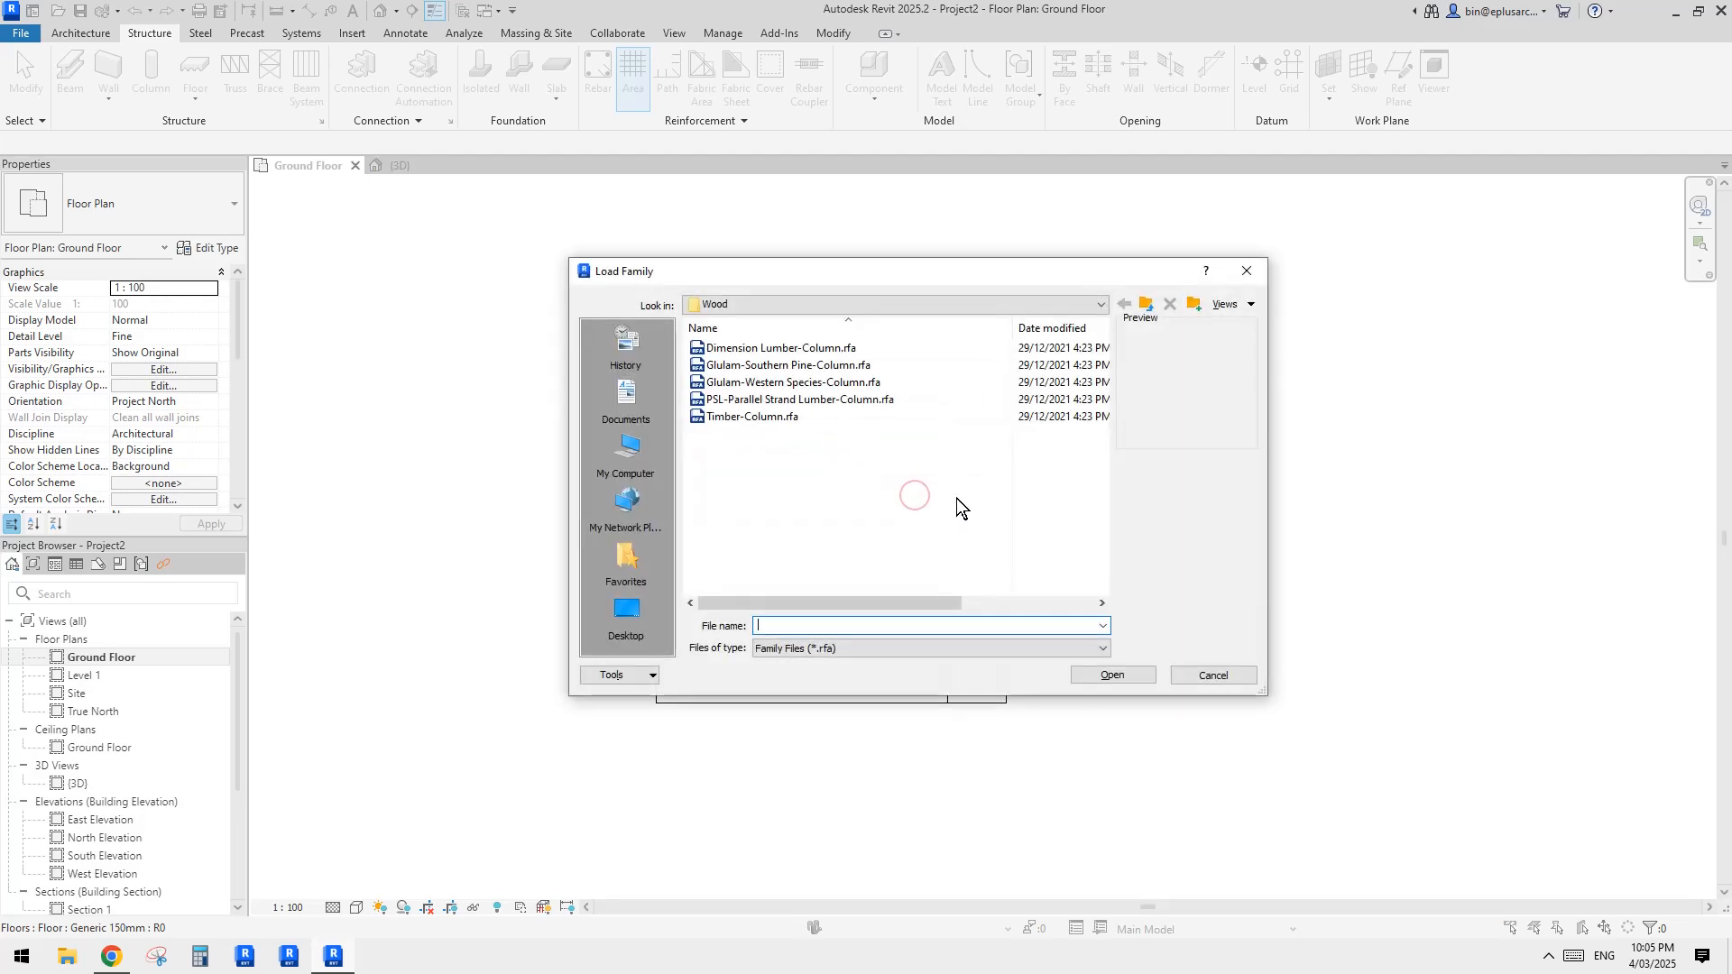
left_click(933, 495)
key("BackSpace")
key("BackSpace")
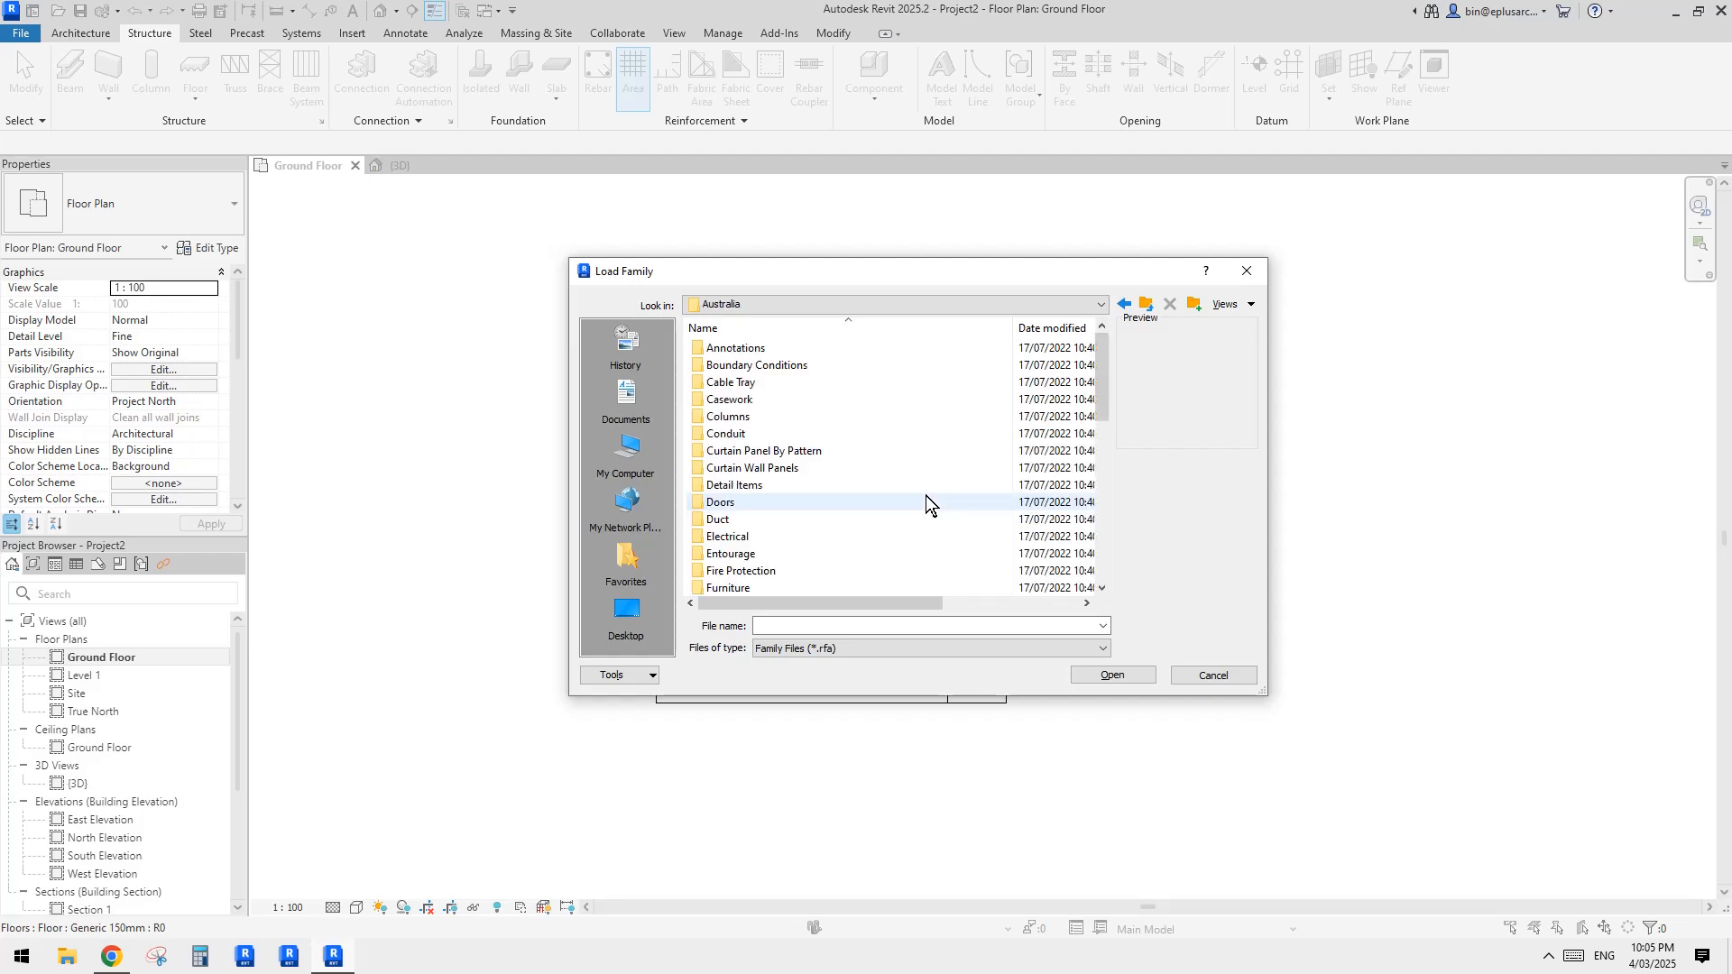
scroll(925, 495, "down", 9)
scroll(836, 508, "down", 2)
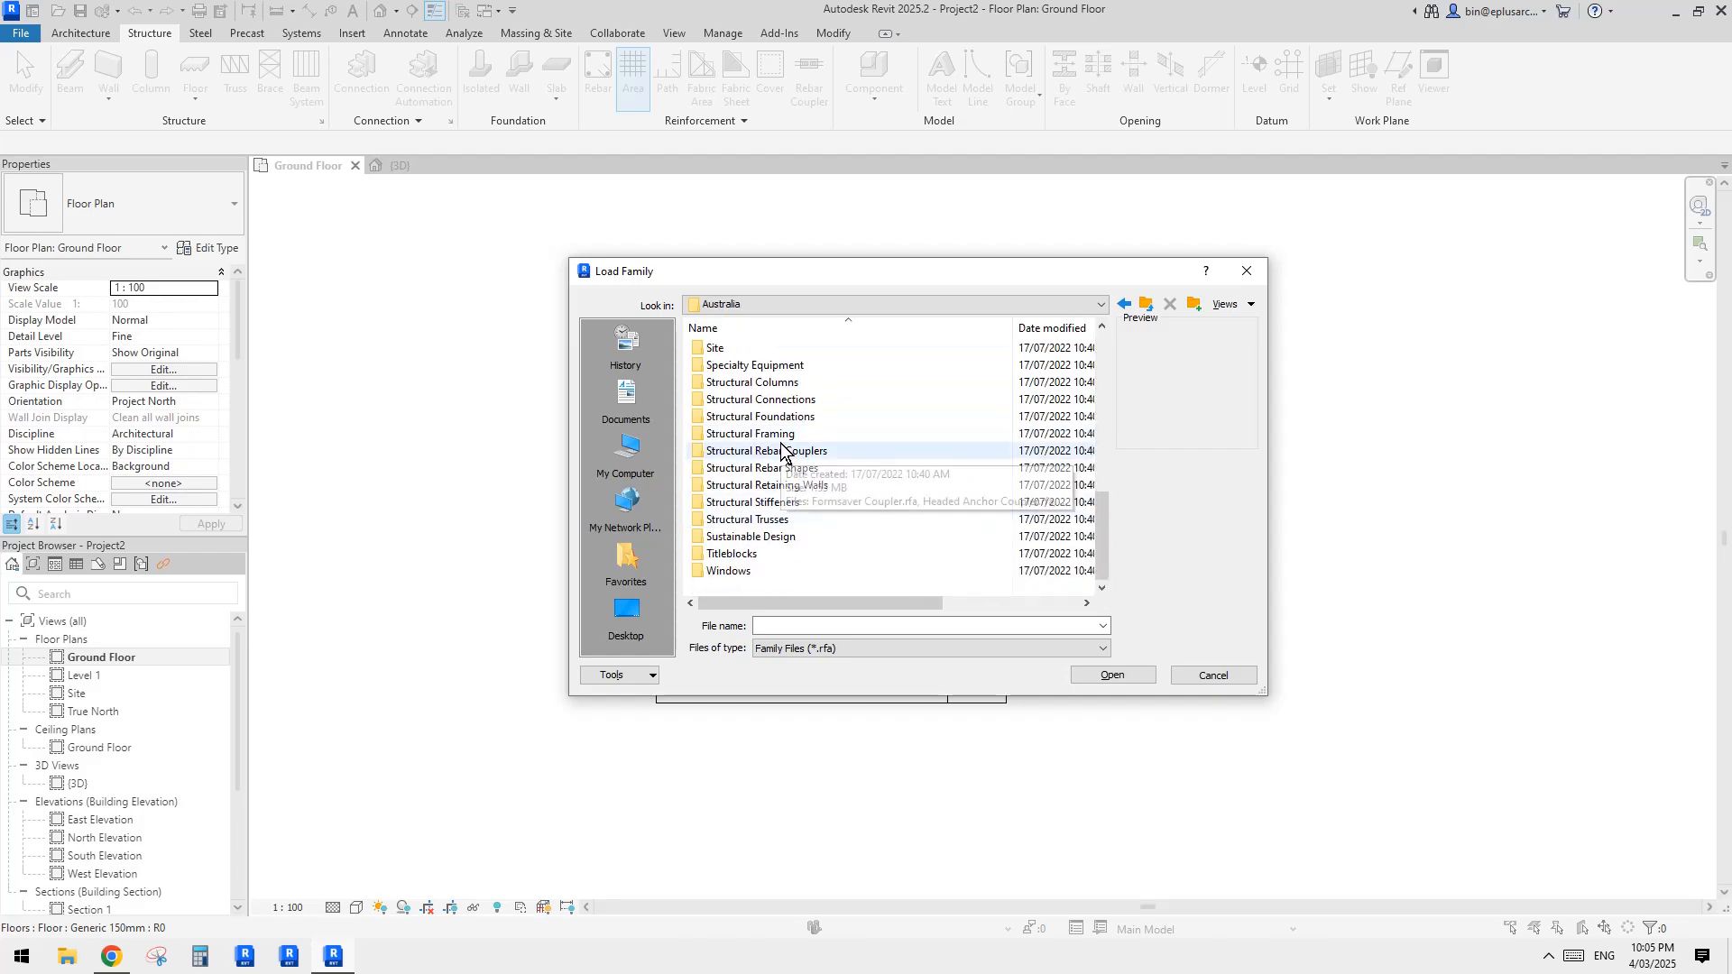
scroll(763, 479, "up", 1)
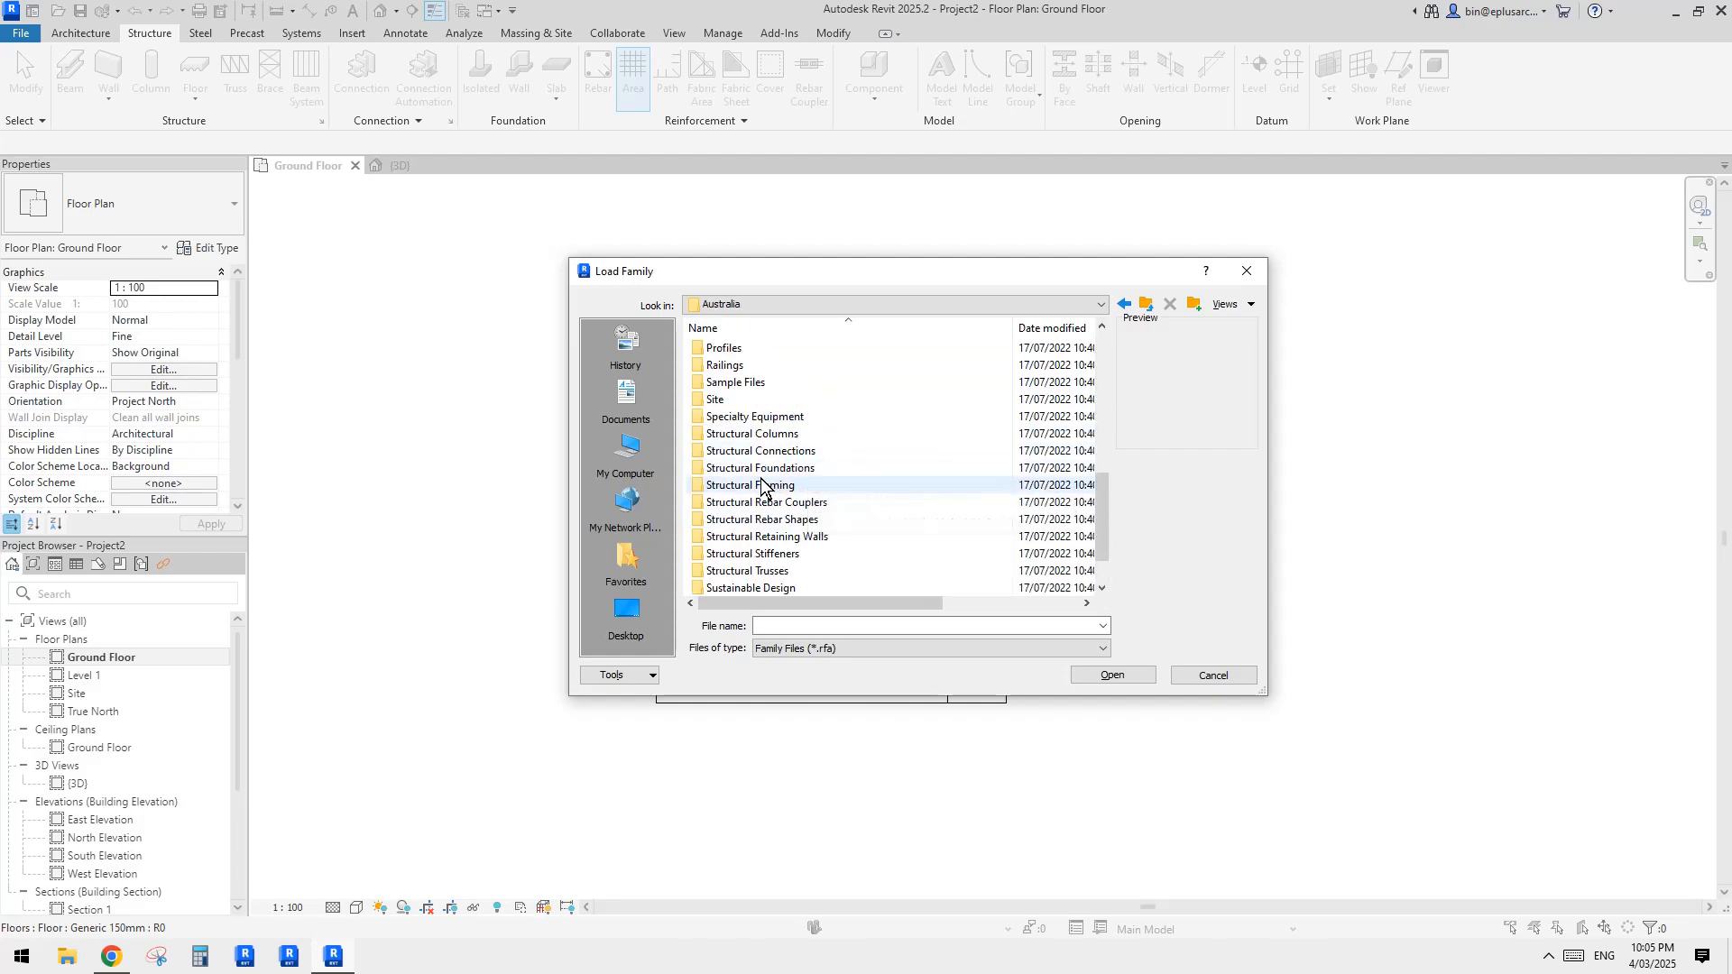
scroll(778, 491, "down", 1)
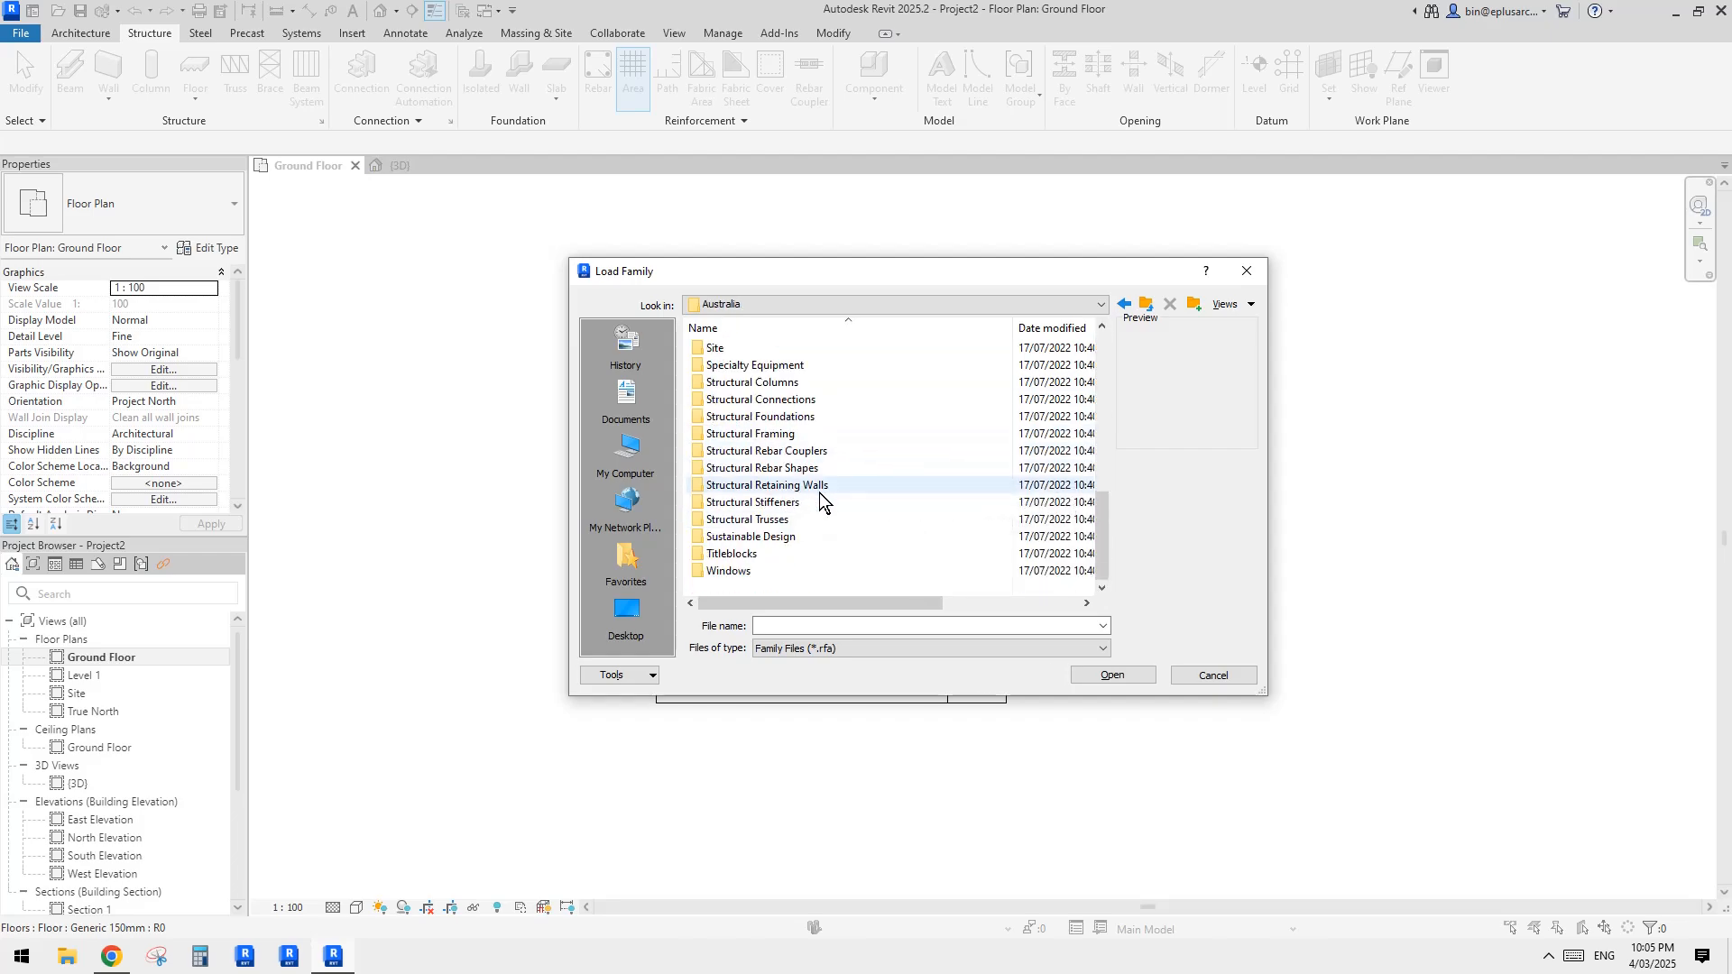
double_click(735, 475)
left_click_drag(1100, 399, 1092, 529)
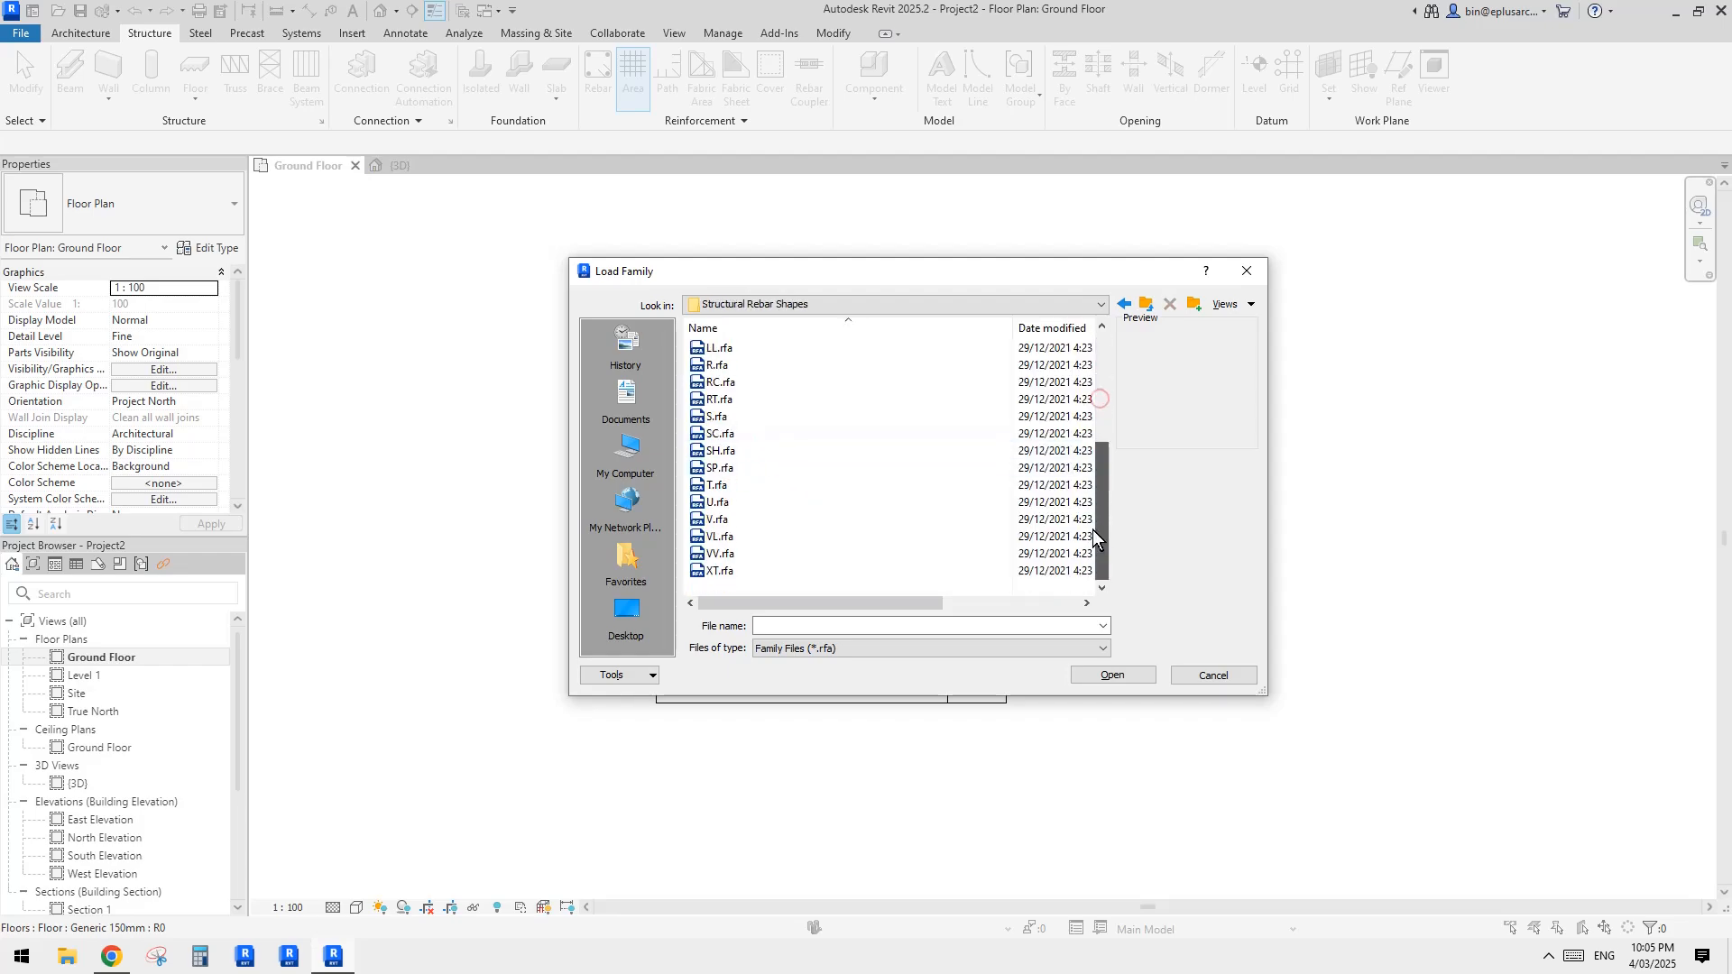
Step: Try to load S.rfa from the Structural Rebar Shapes families, comparing the shapes as thumbnails
scroll(717, 478, "up", 1)
left_click(717, 468)
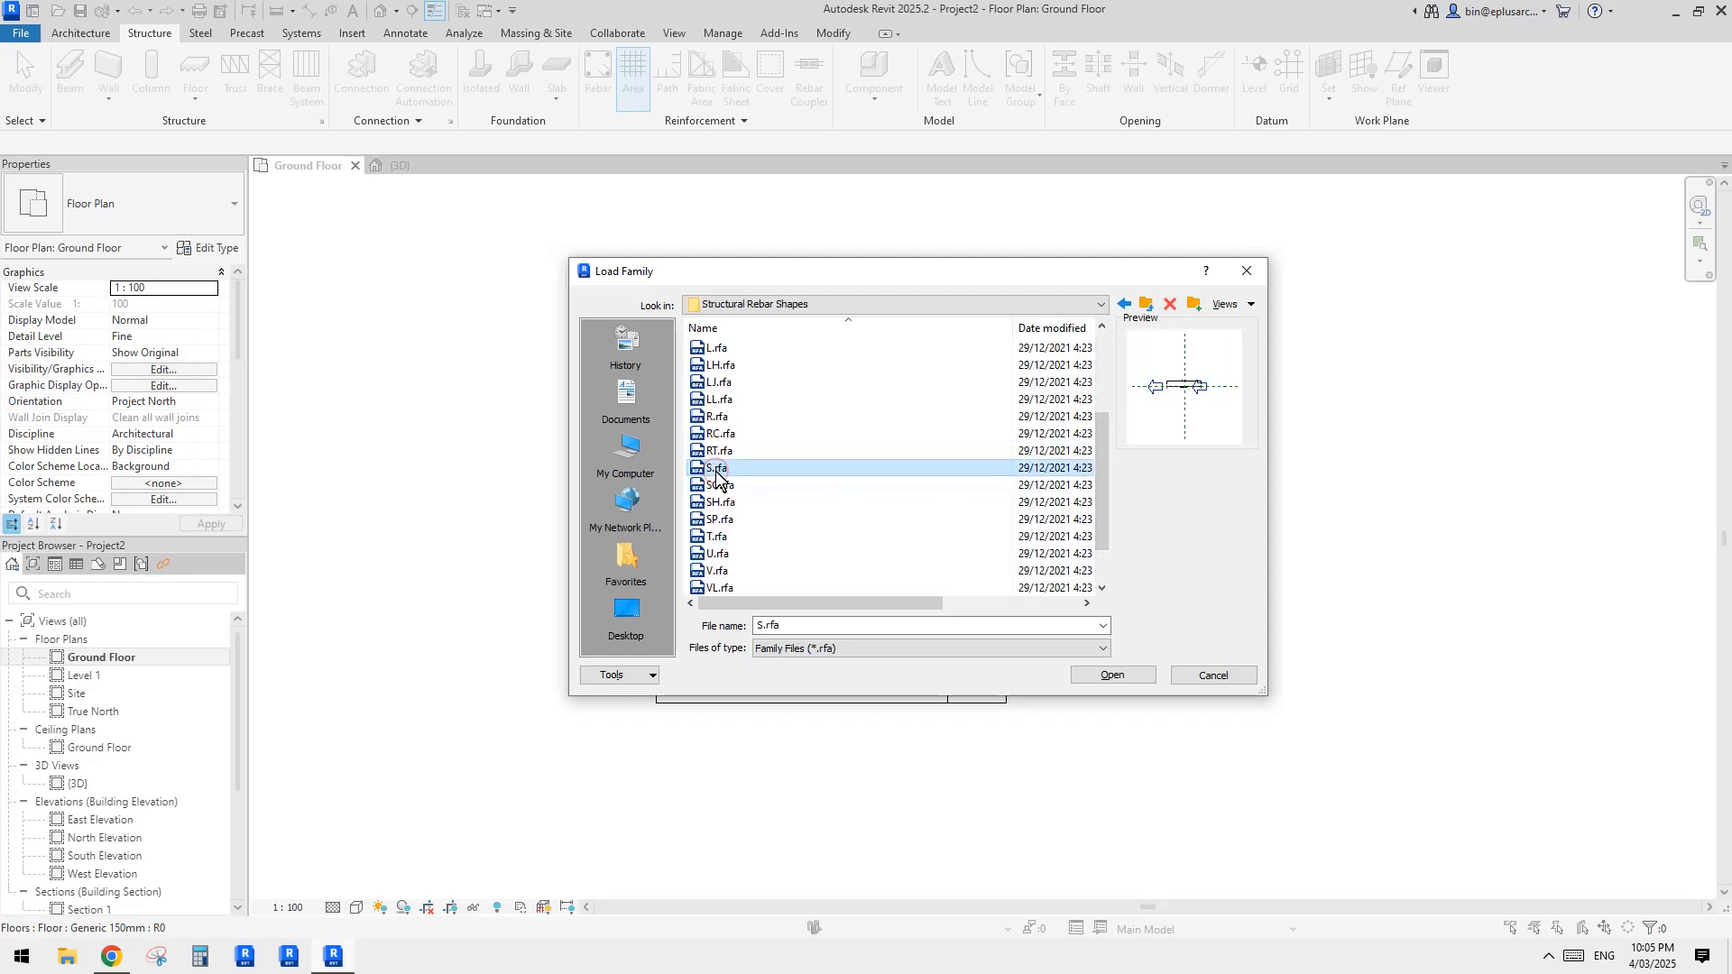
left_click(1229, 311)
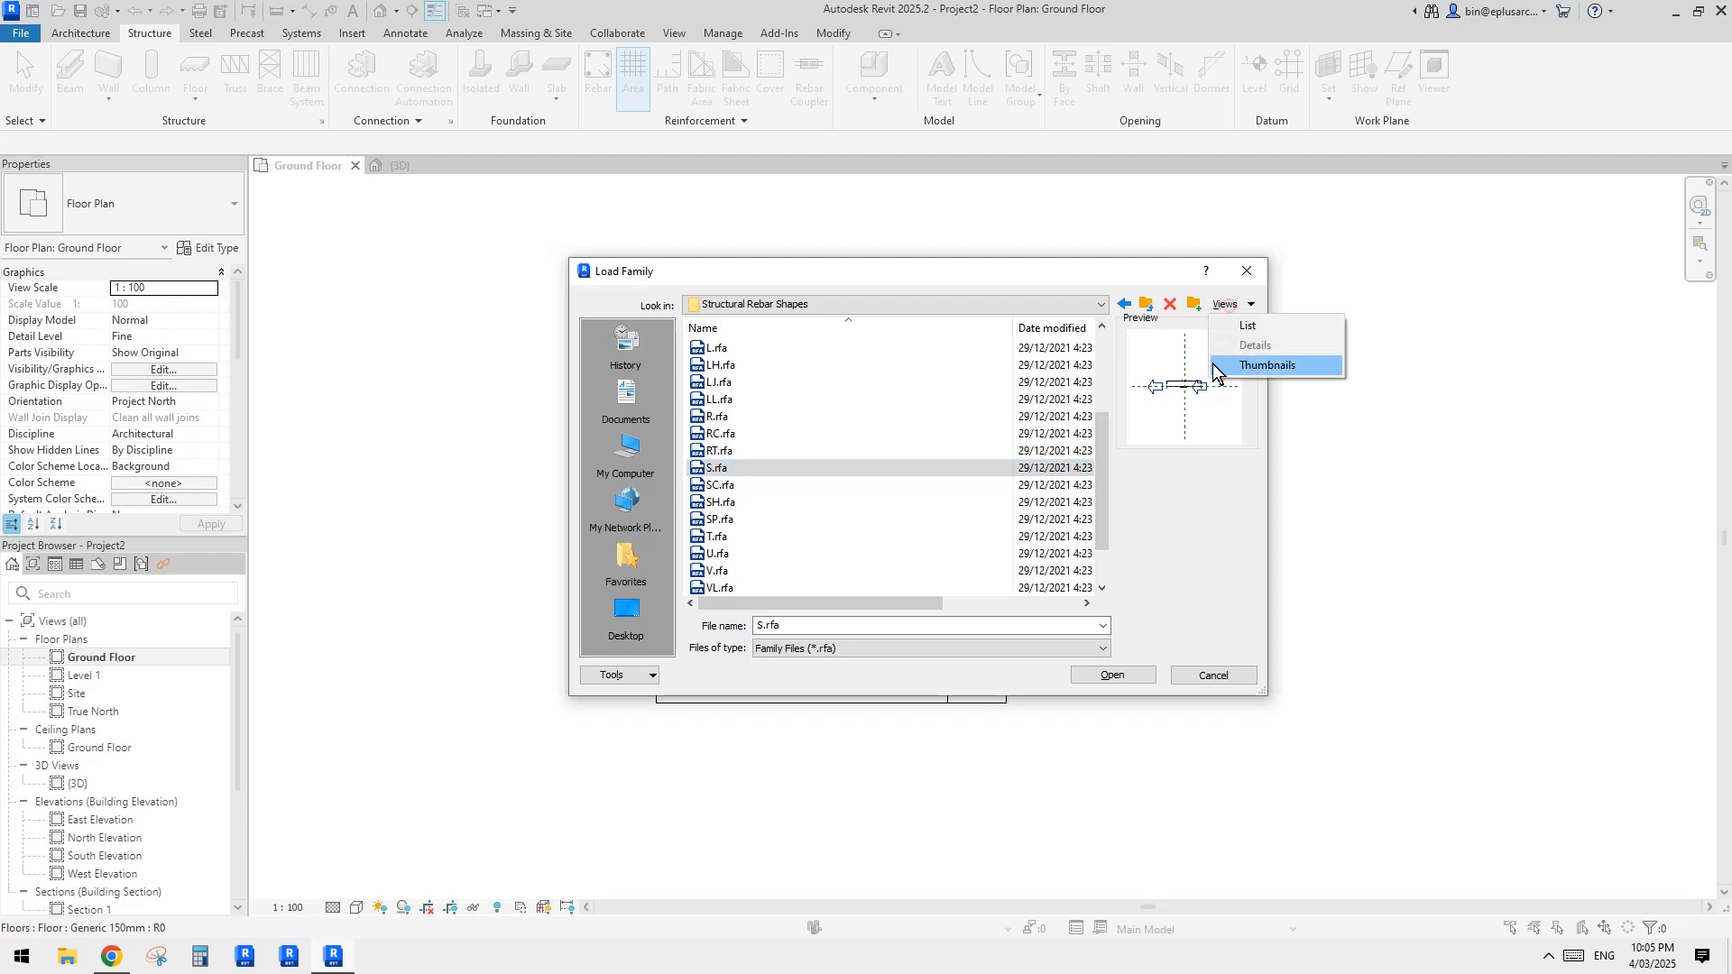
left_click(1245, 365)
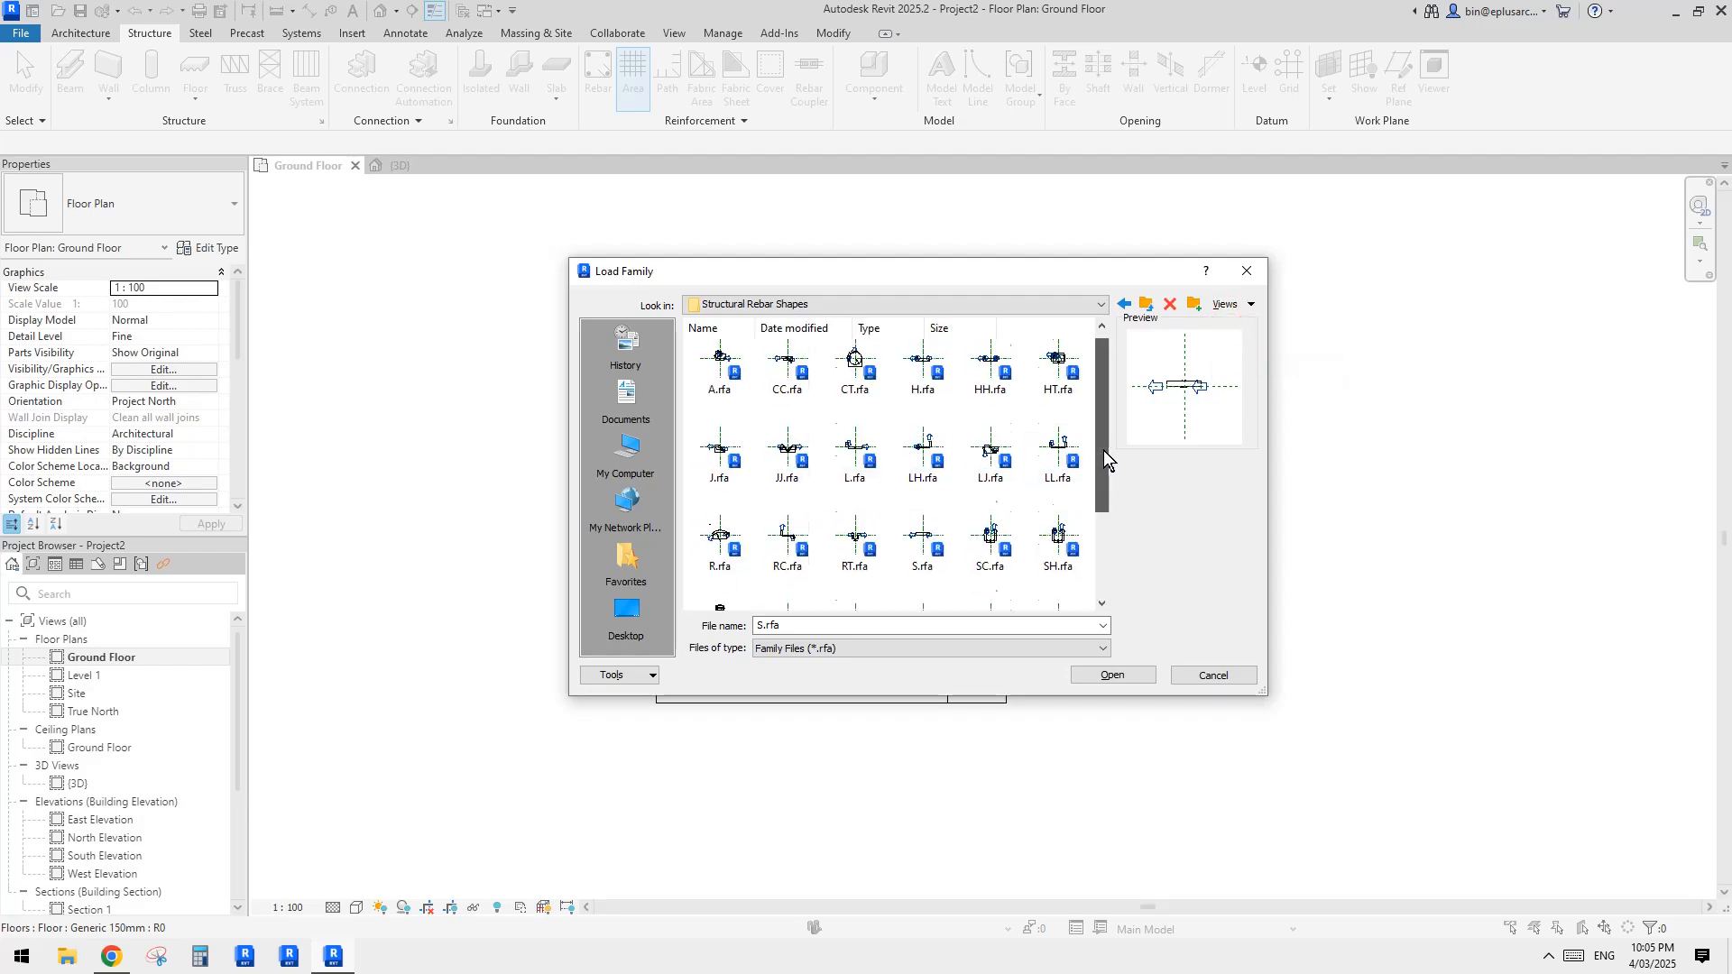
scroll(1102, 420, "down", 1)
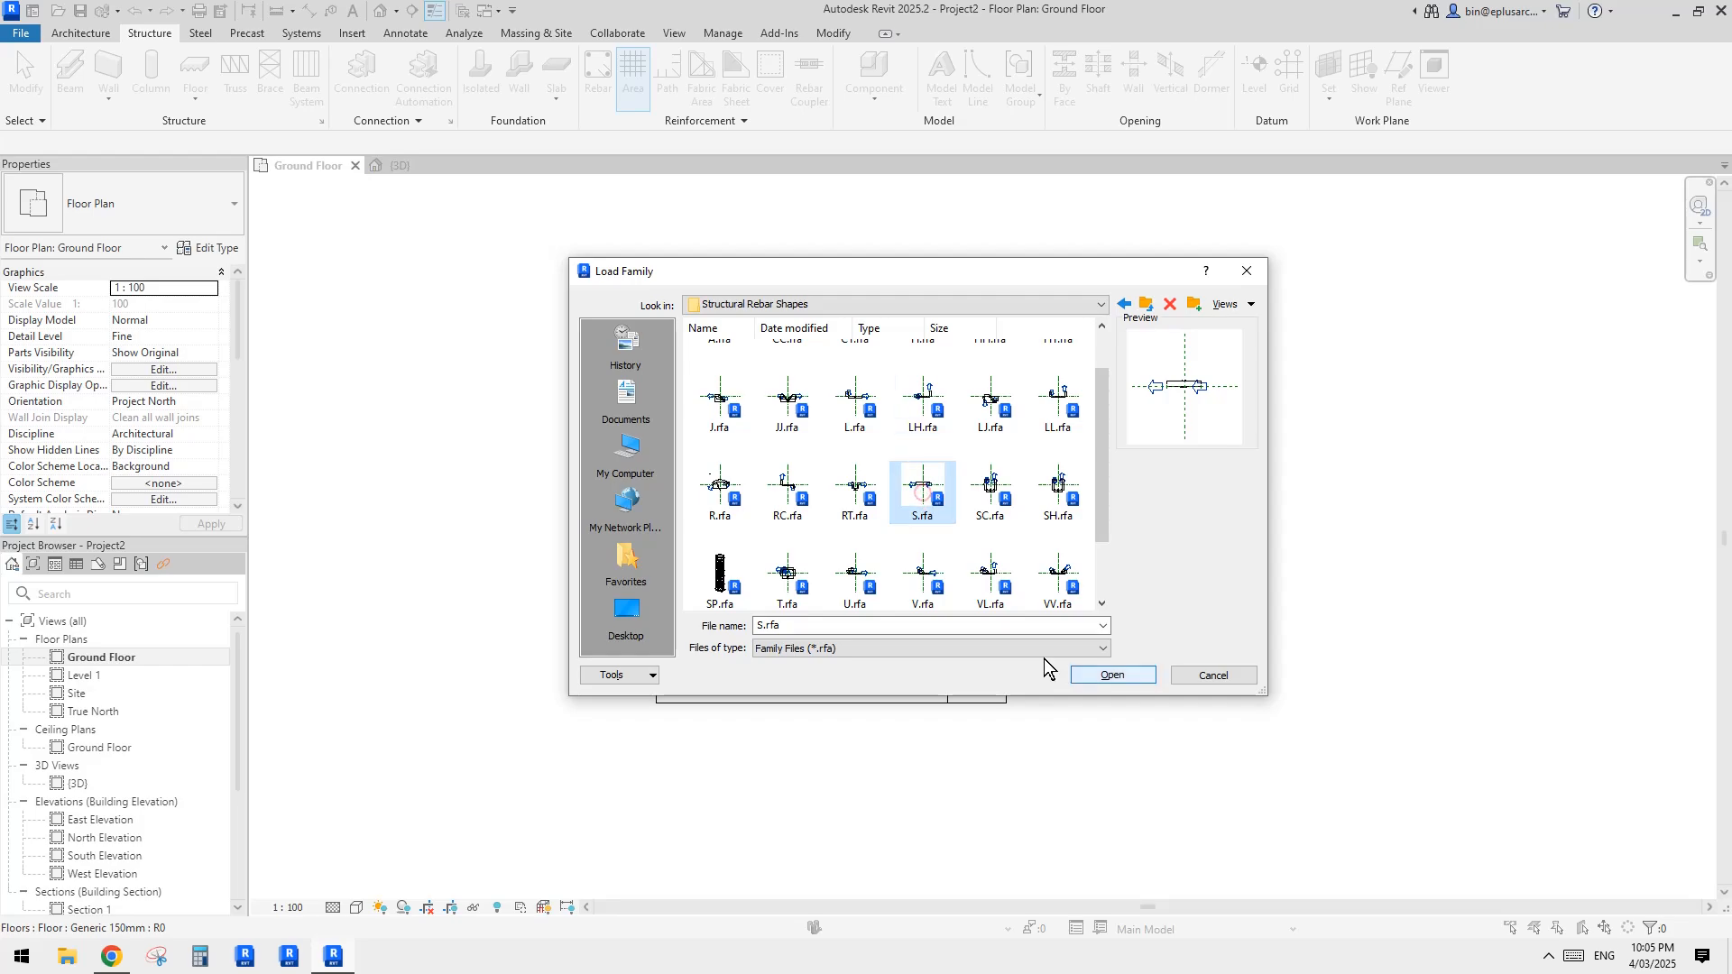
left_click(1112, 676)
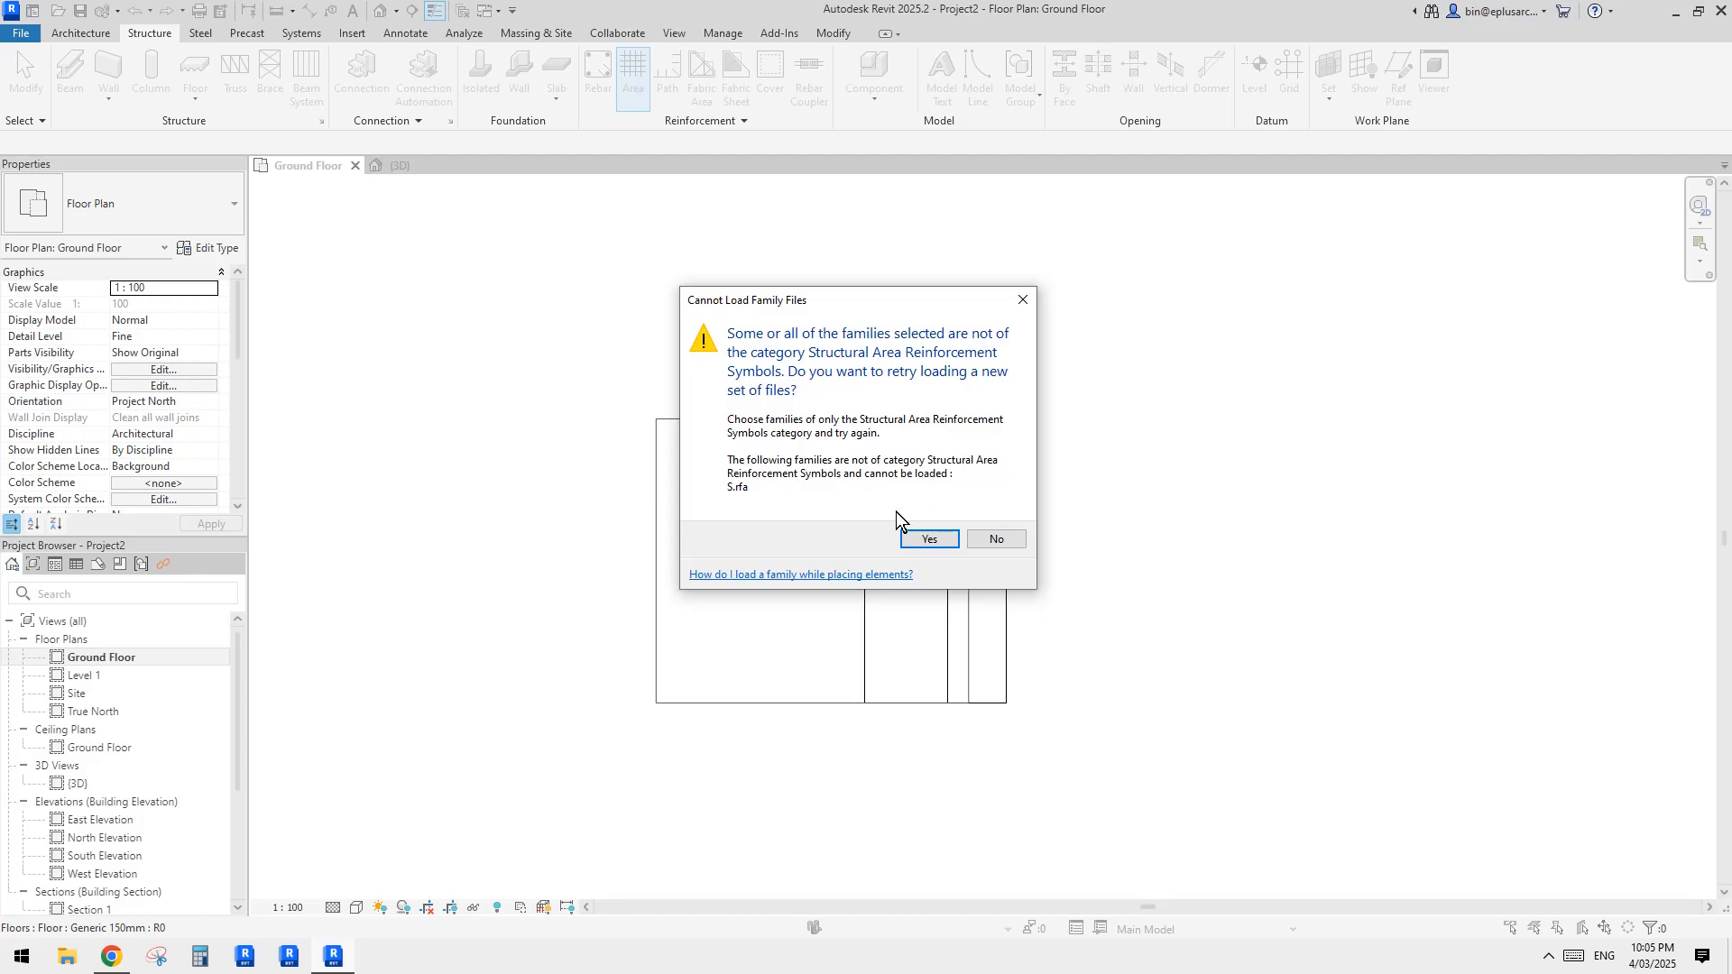
left_click(933, 540)
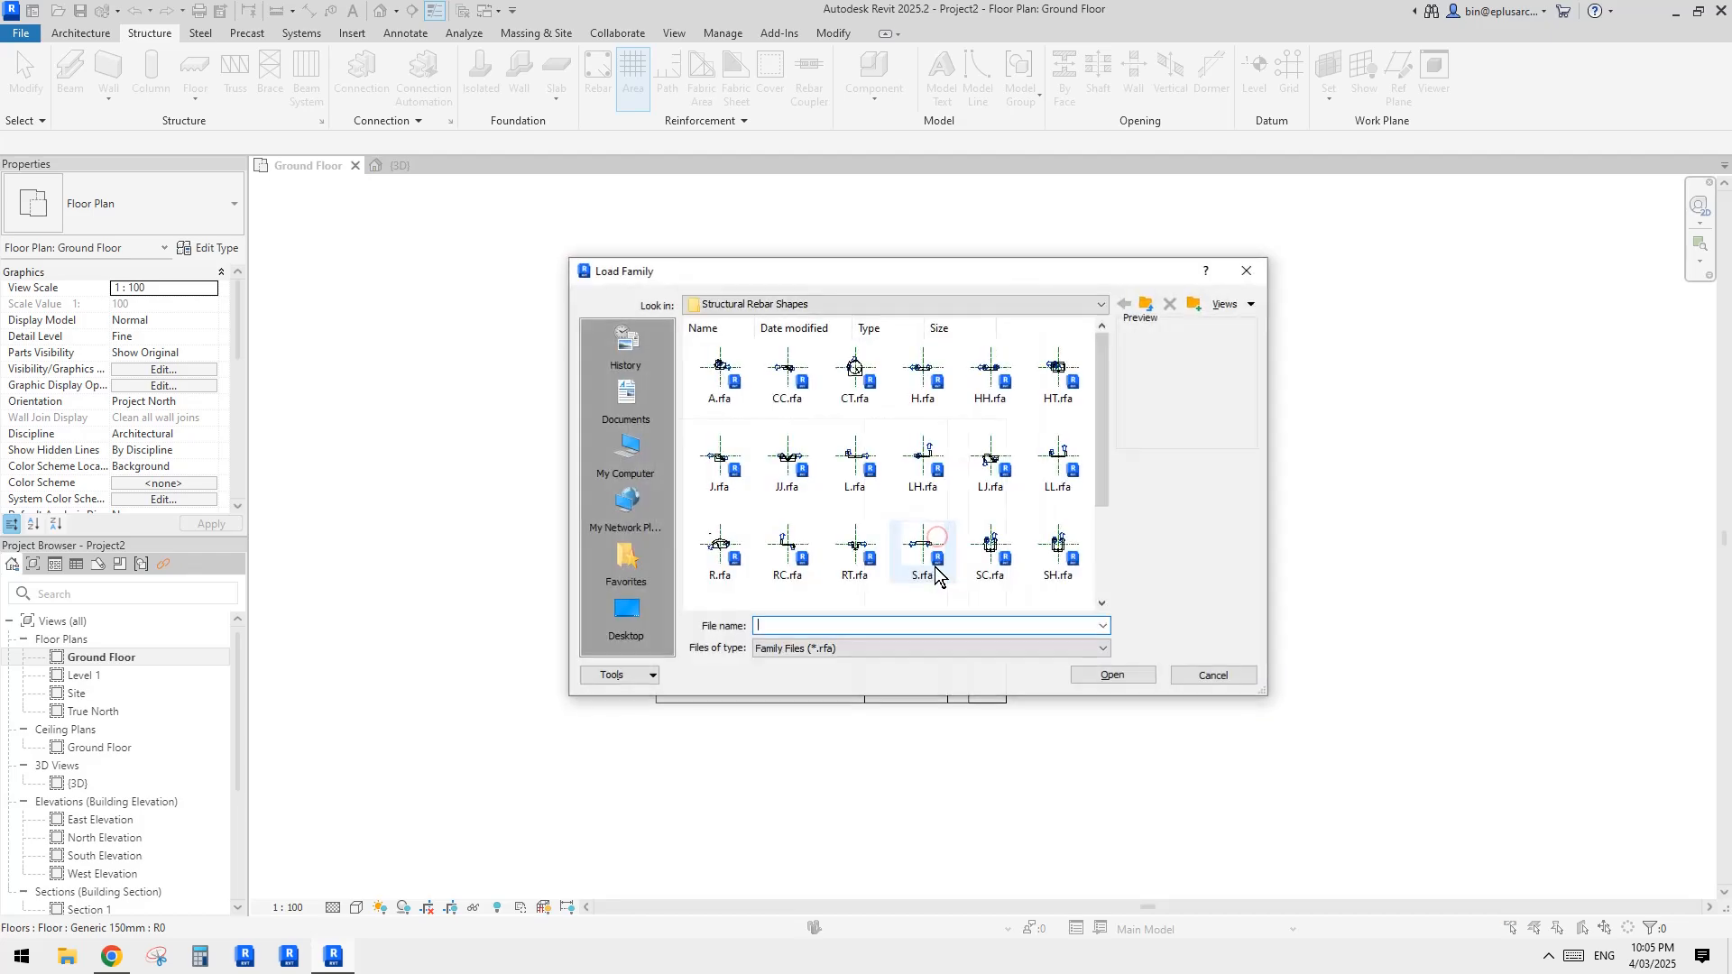
left_click(1213, 676)
Step: Decline loading a symbol family and create the area reinforcement from a rectangular boundary matching the concrete floor's outline
left_click(981, 496)
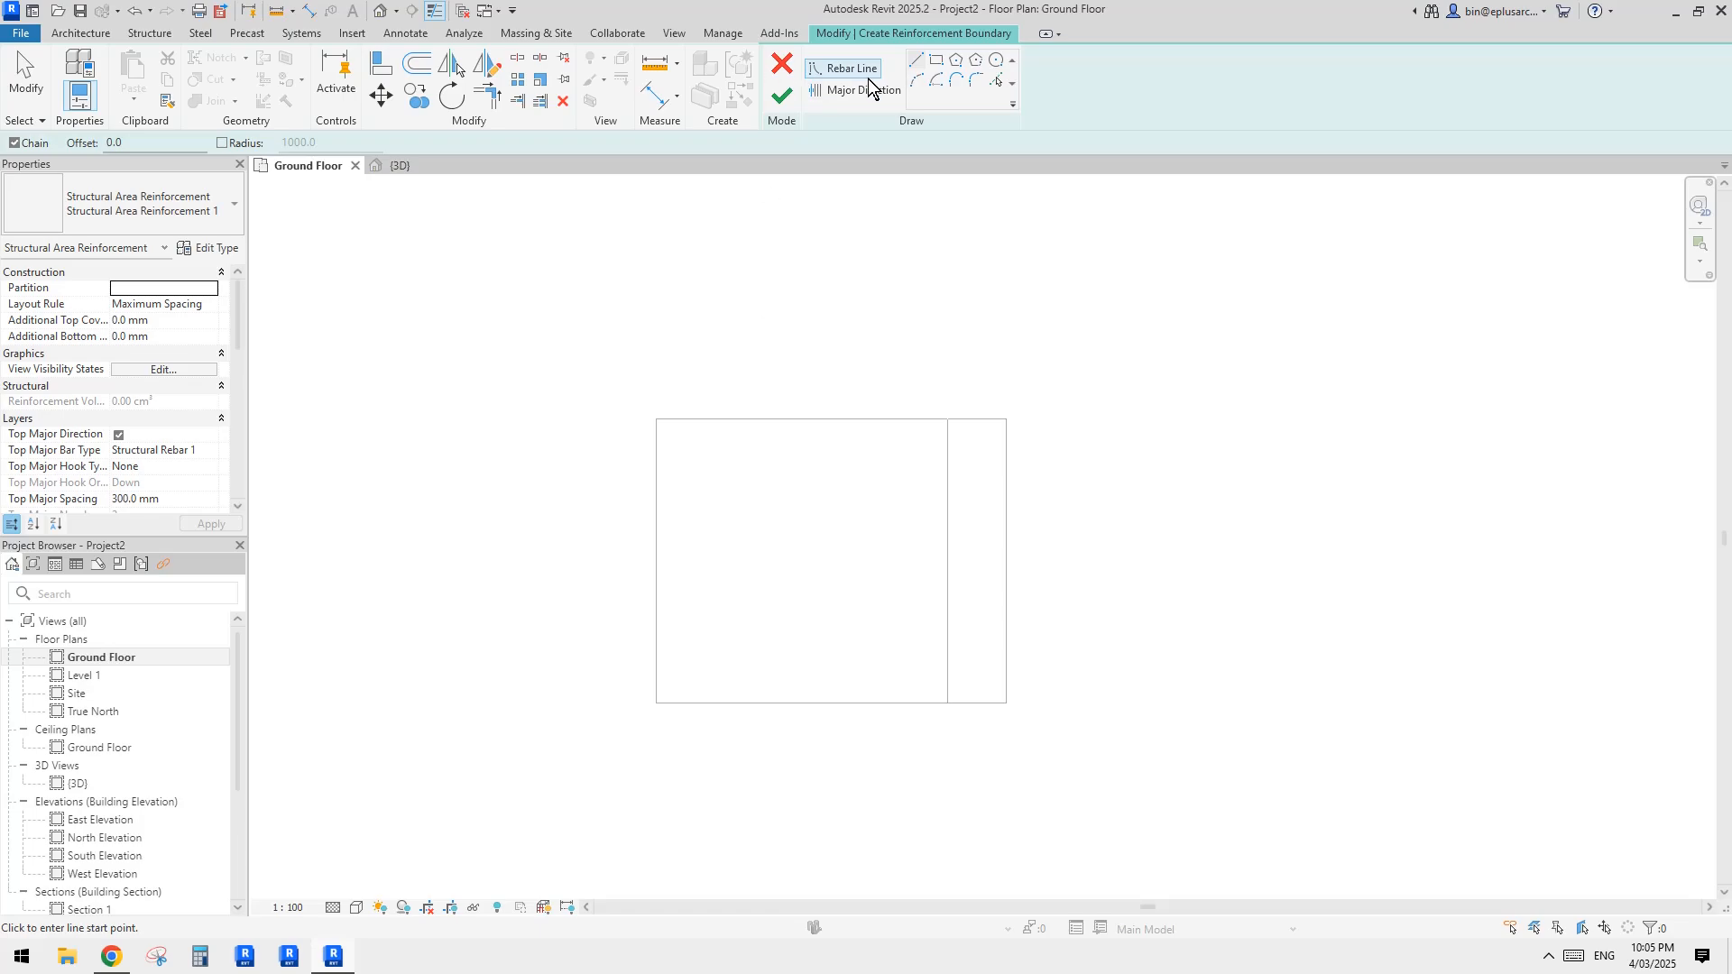
left_click(936, 61)
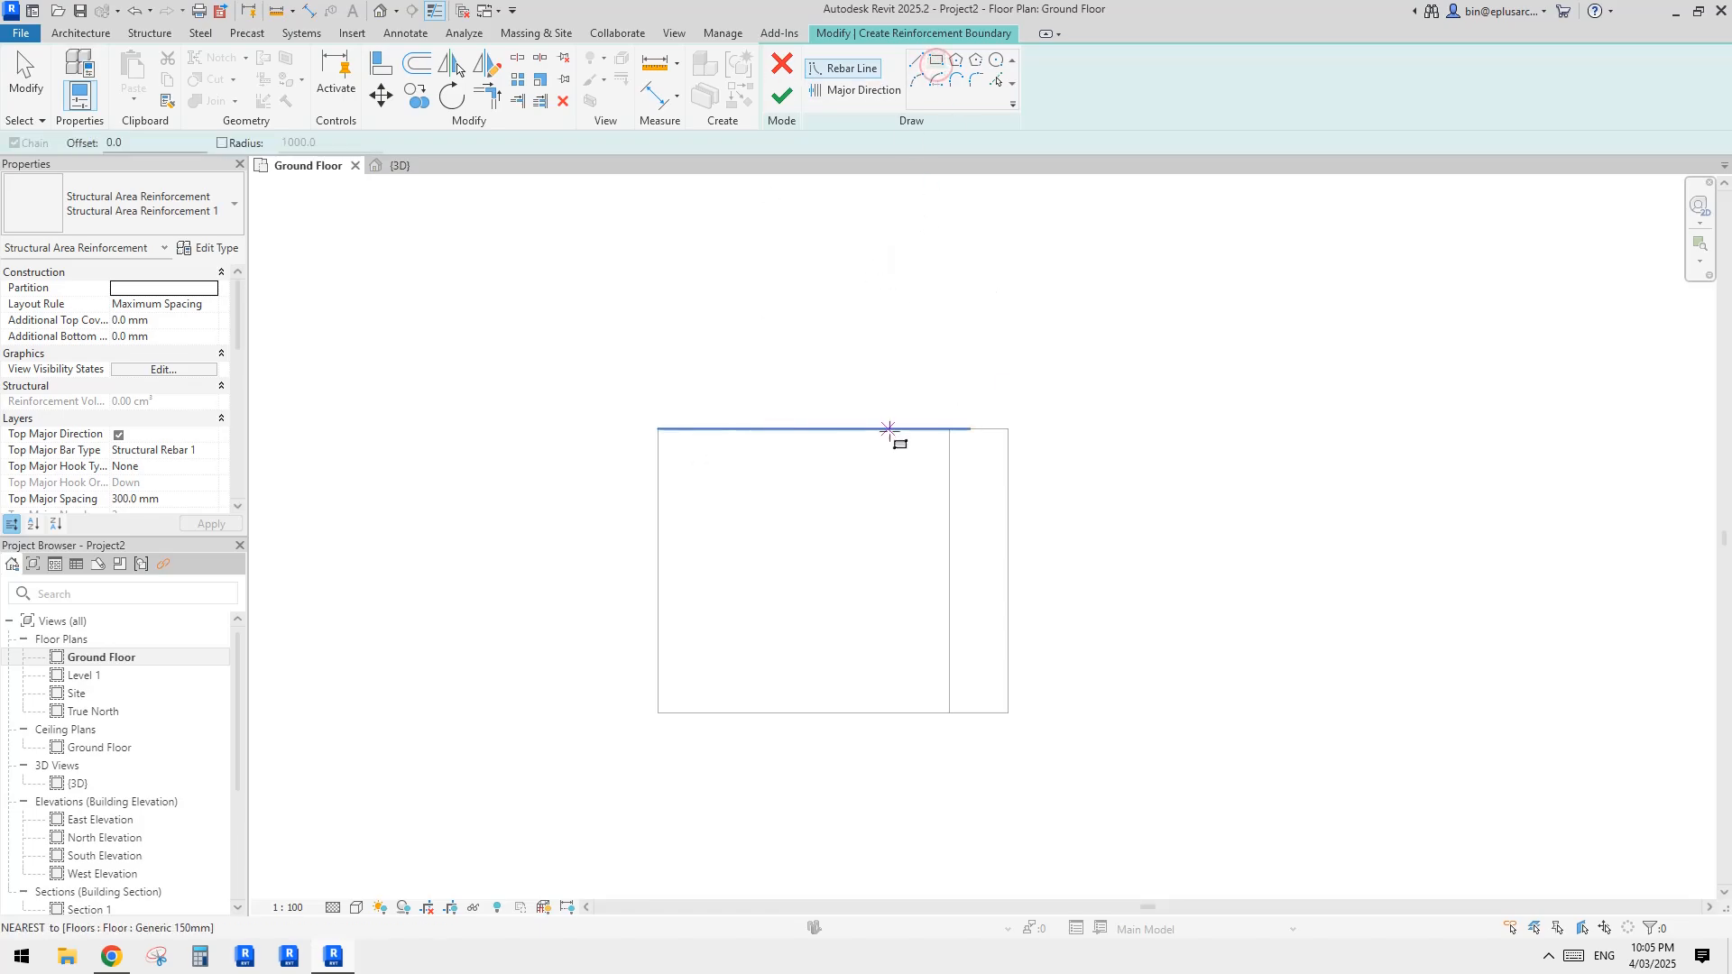
scroll(880, 406, "up", 1)
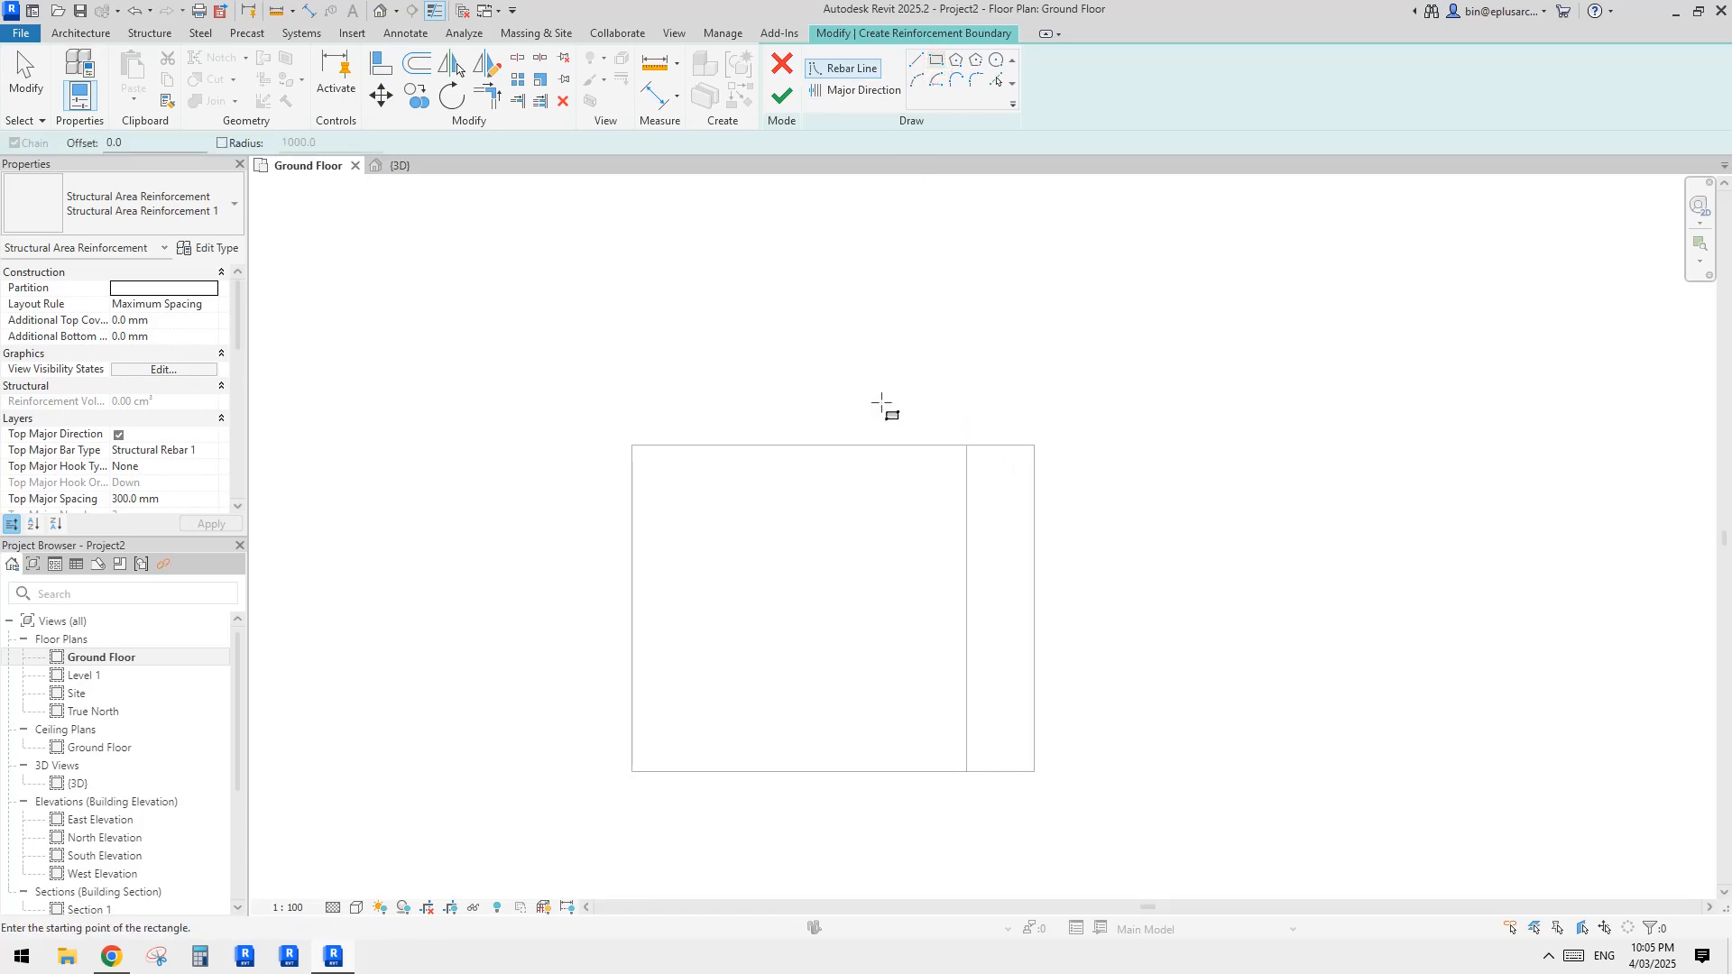
left_click(989, 446)
left_click(634, 769)
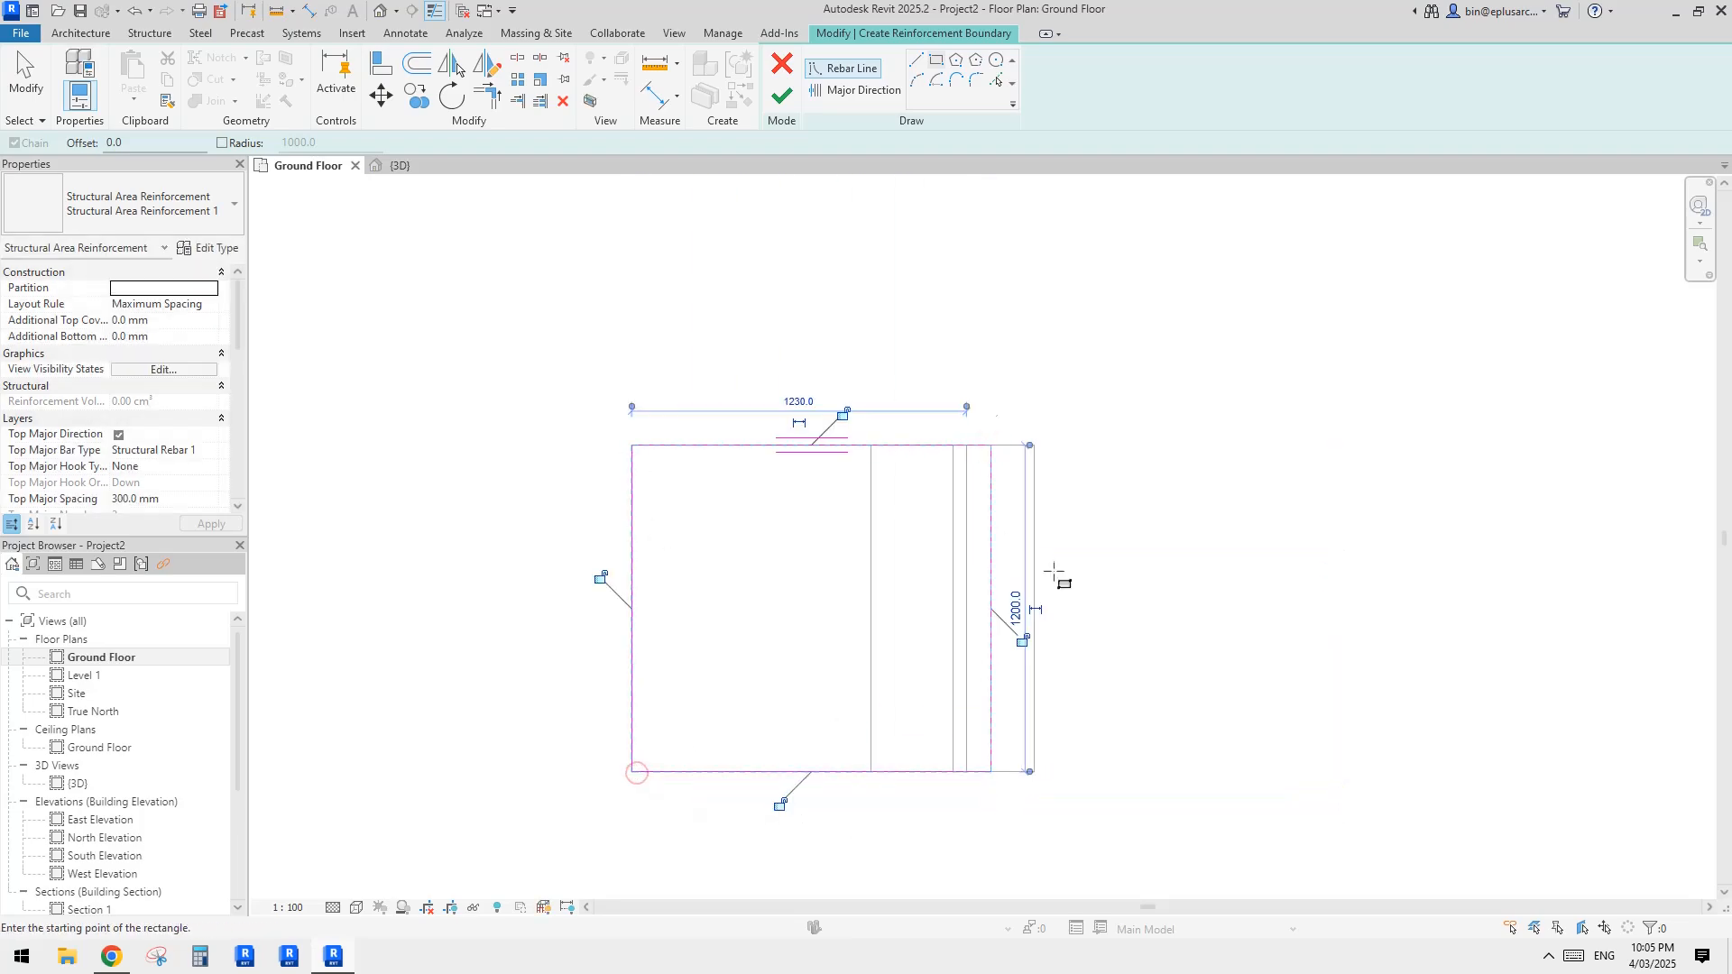
key("Escape")
key("Escape")
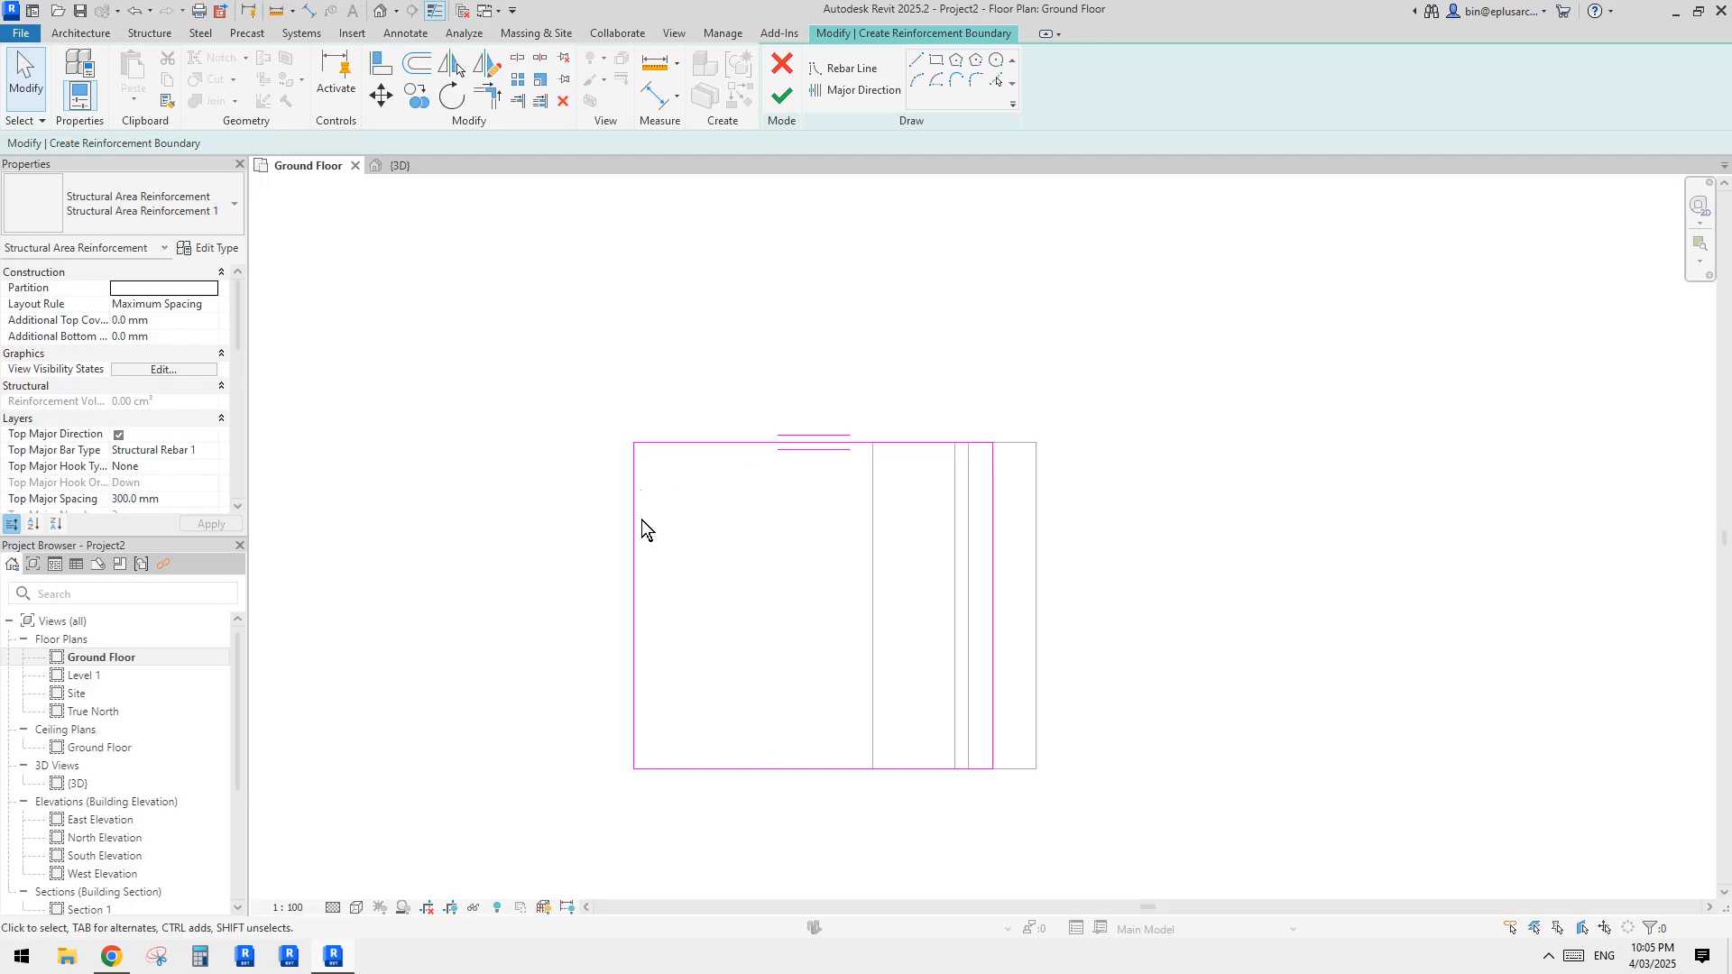
left_click(781, 104)
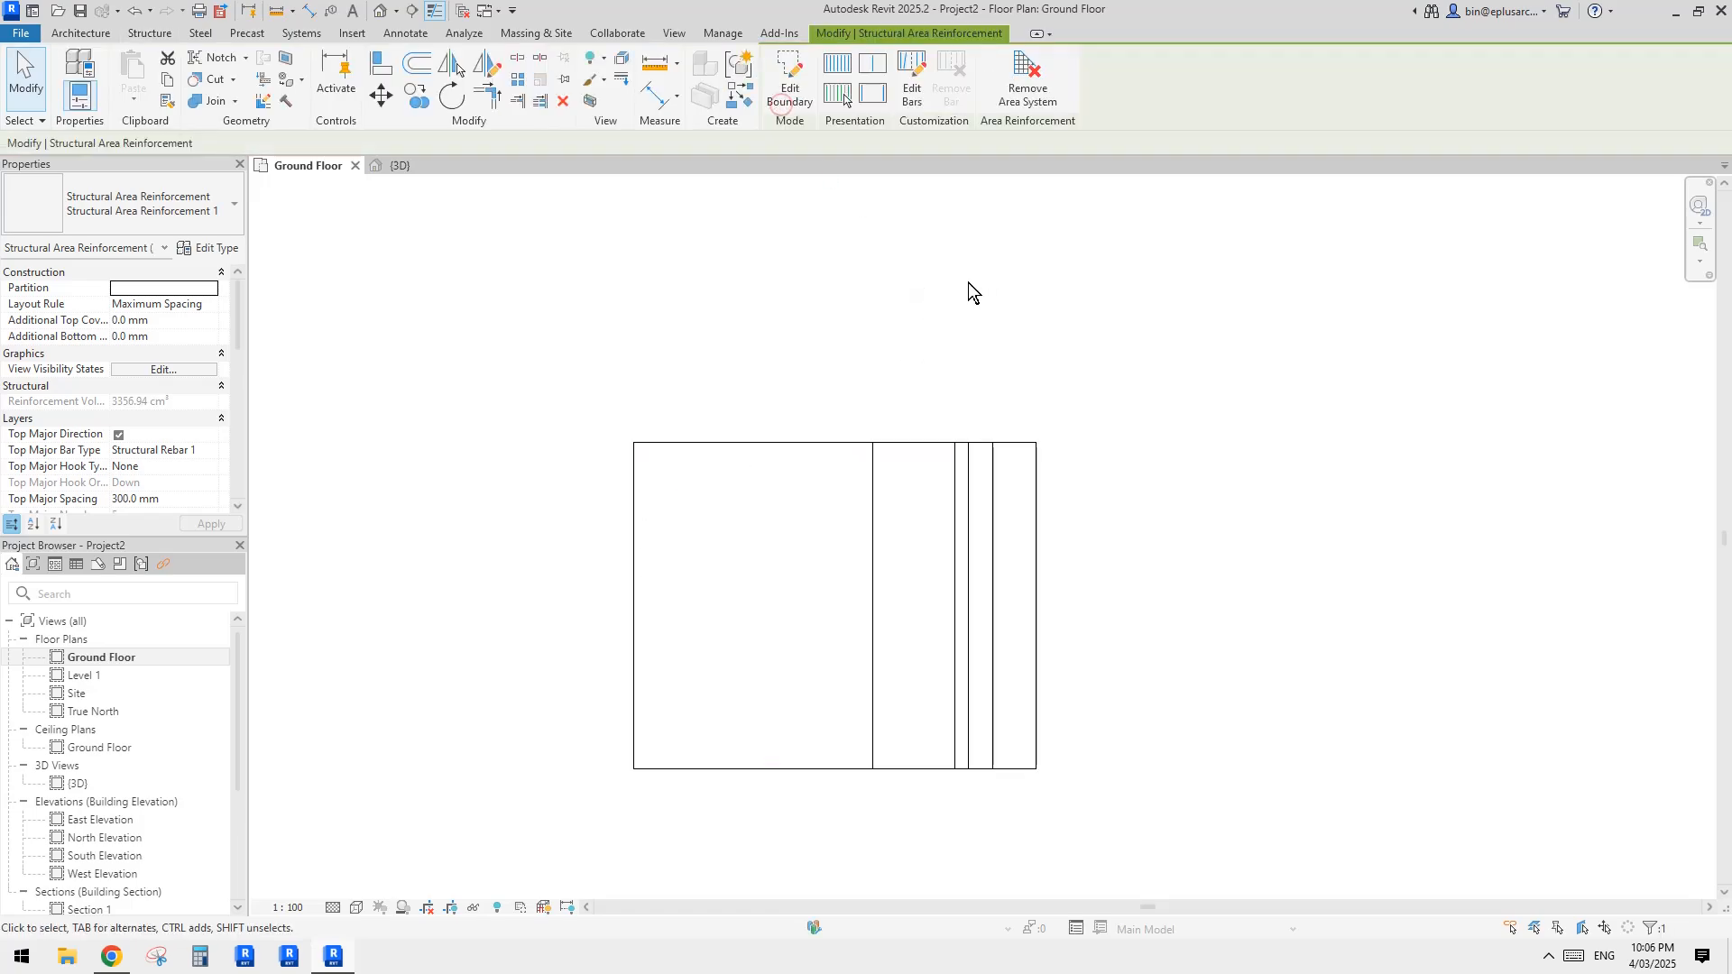
Step: Show the model in the 3D view as wireframe with Fine detail level to reveal the rebar inside the floor
left_click(383, 13)
scroll(1013, 541, "up", 5)
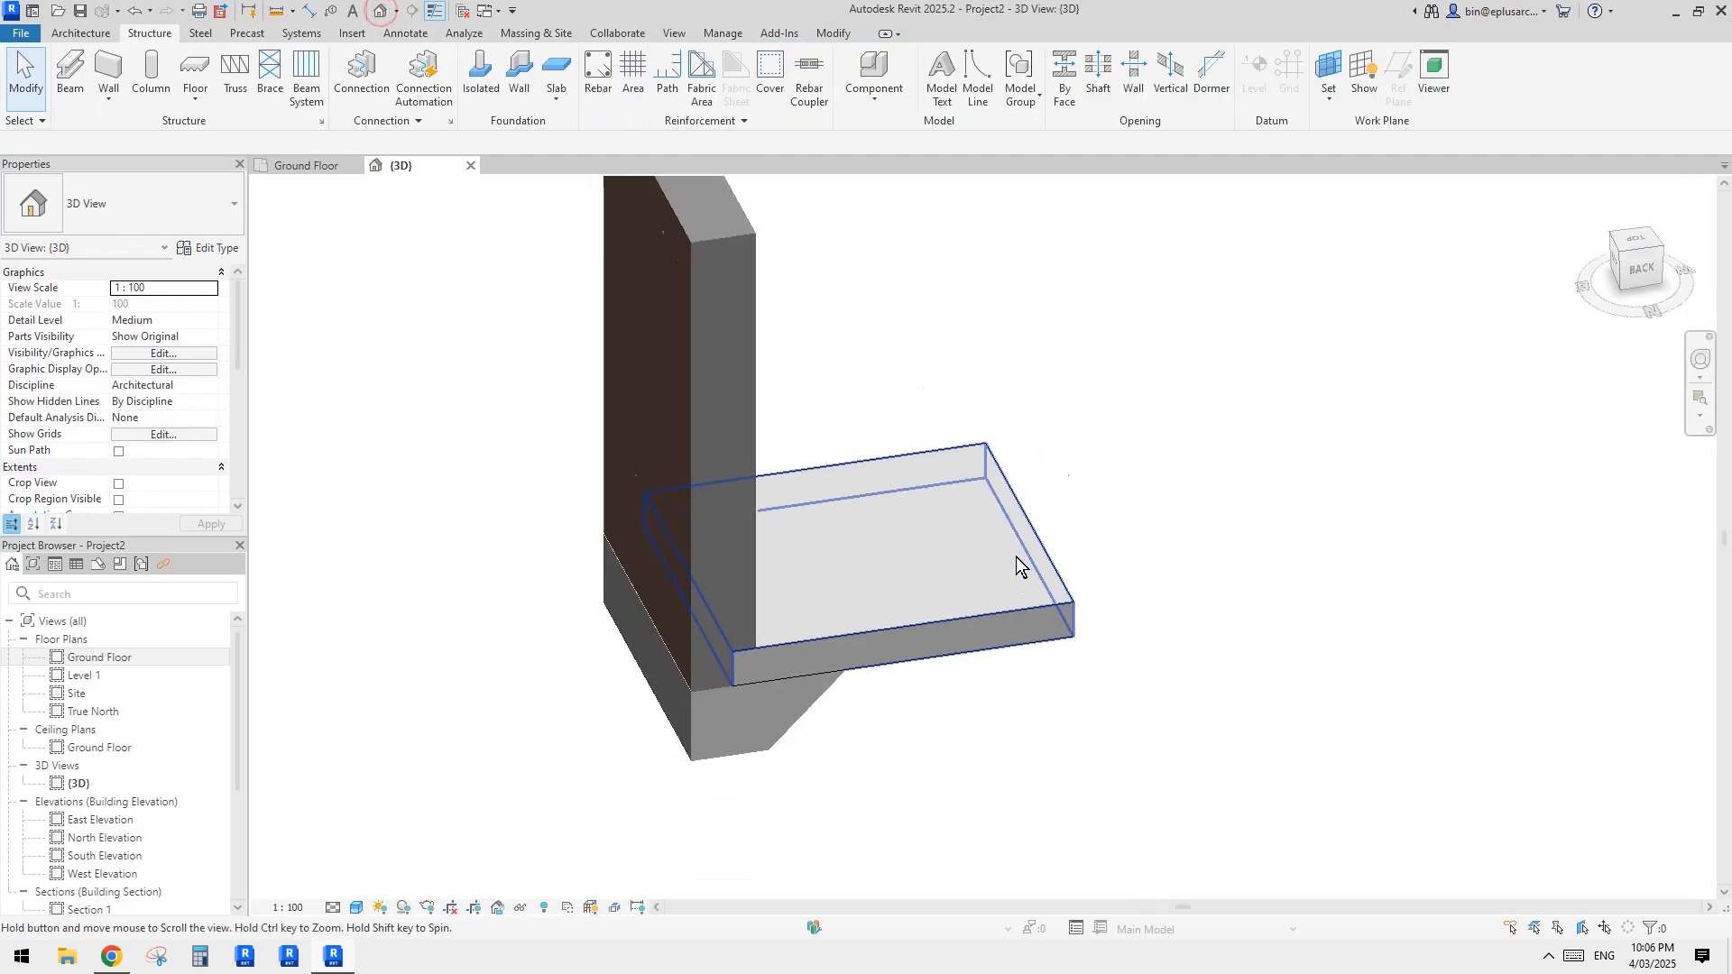
mouse_move(1010, 532)
middle_mouse_down("shift")
mouse_move(1052, 548)
mouse_move(1133, 437)
mouse_move(1094, 472)
mouse_move(1146, 532)
mouse_move(1198, 641)
mouse_move(1182, 642)
mouse_move(1118, 545)
mouse_move(1133, 491)
mouse_move(1138, 518)
mouse_move(1372, 533)
mouse_move(946, 464)
mouse_move(1312, 482)
mouse_move(1263, 559)
mouse_move(1191, 581)
middle_mouse_up("shift")
key("w")
key("f")
left_click(332, 908)
left_click(354, 886)
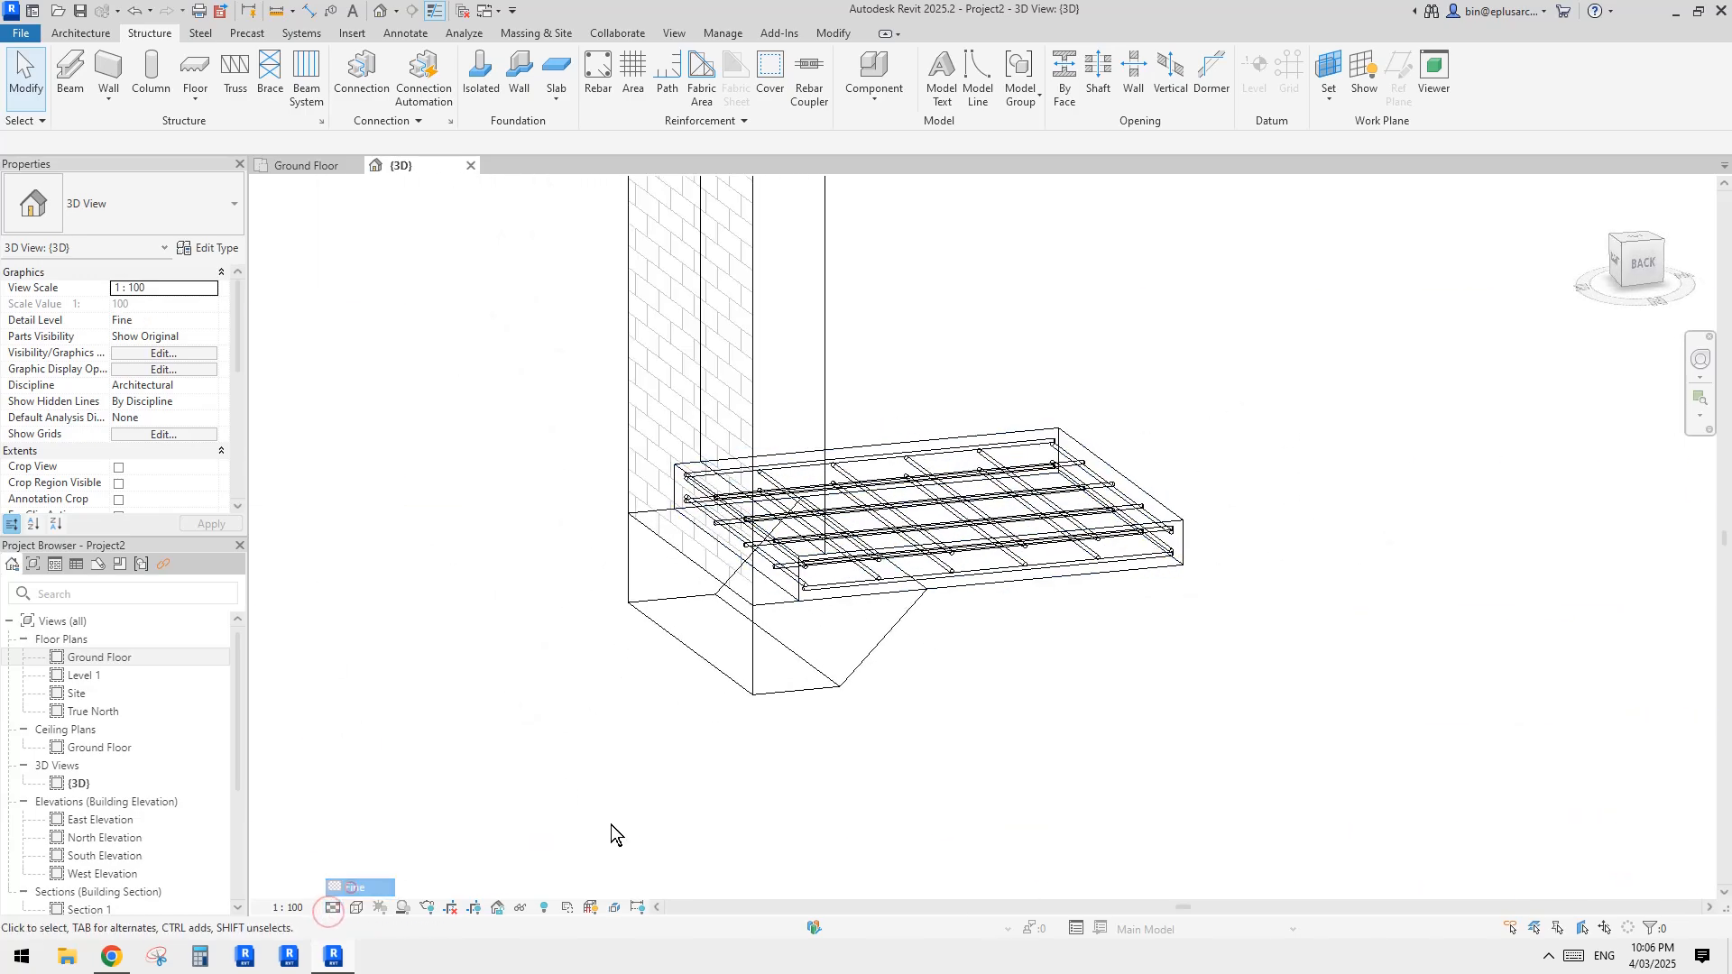
Step: Examine the slab edge beneath the reinforced floor in the wireframe 3D view
scroll(947, 746, "up", 3)
mouse_move(1150, 730)
middle_mouse_down("shift")
mouse_move(923, 670)
mouse_move(1062, 684)
middle_mouse_up("shift")
middle_click_drag(1053, 600, 1250, 603, "shift")
middle_click_drag(1035, 662, 1048, 657, "shift")
scroll(884, 683, "up", 1)
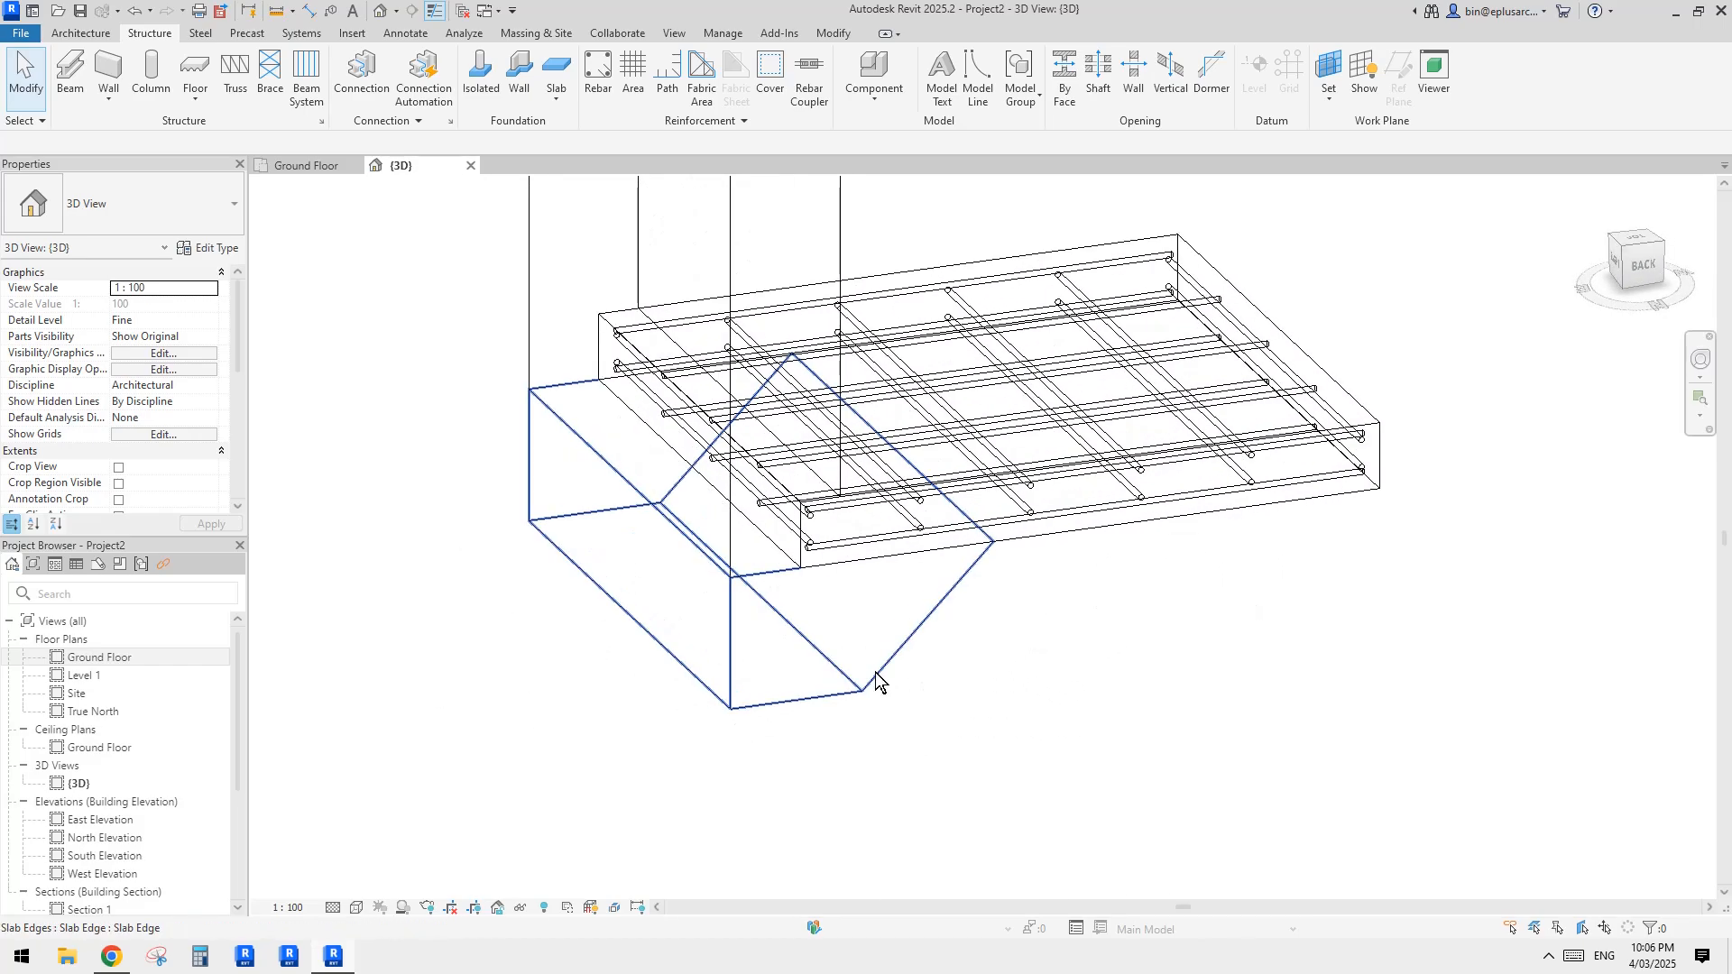
left_click(856, 686)
middle_click_drag(859, 687, 920, 669)
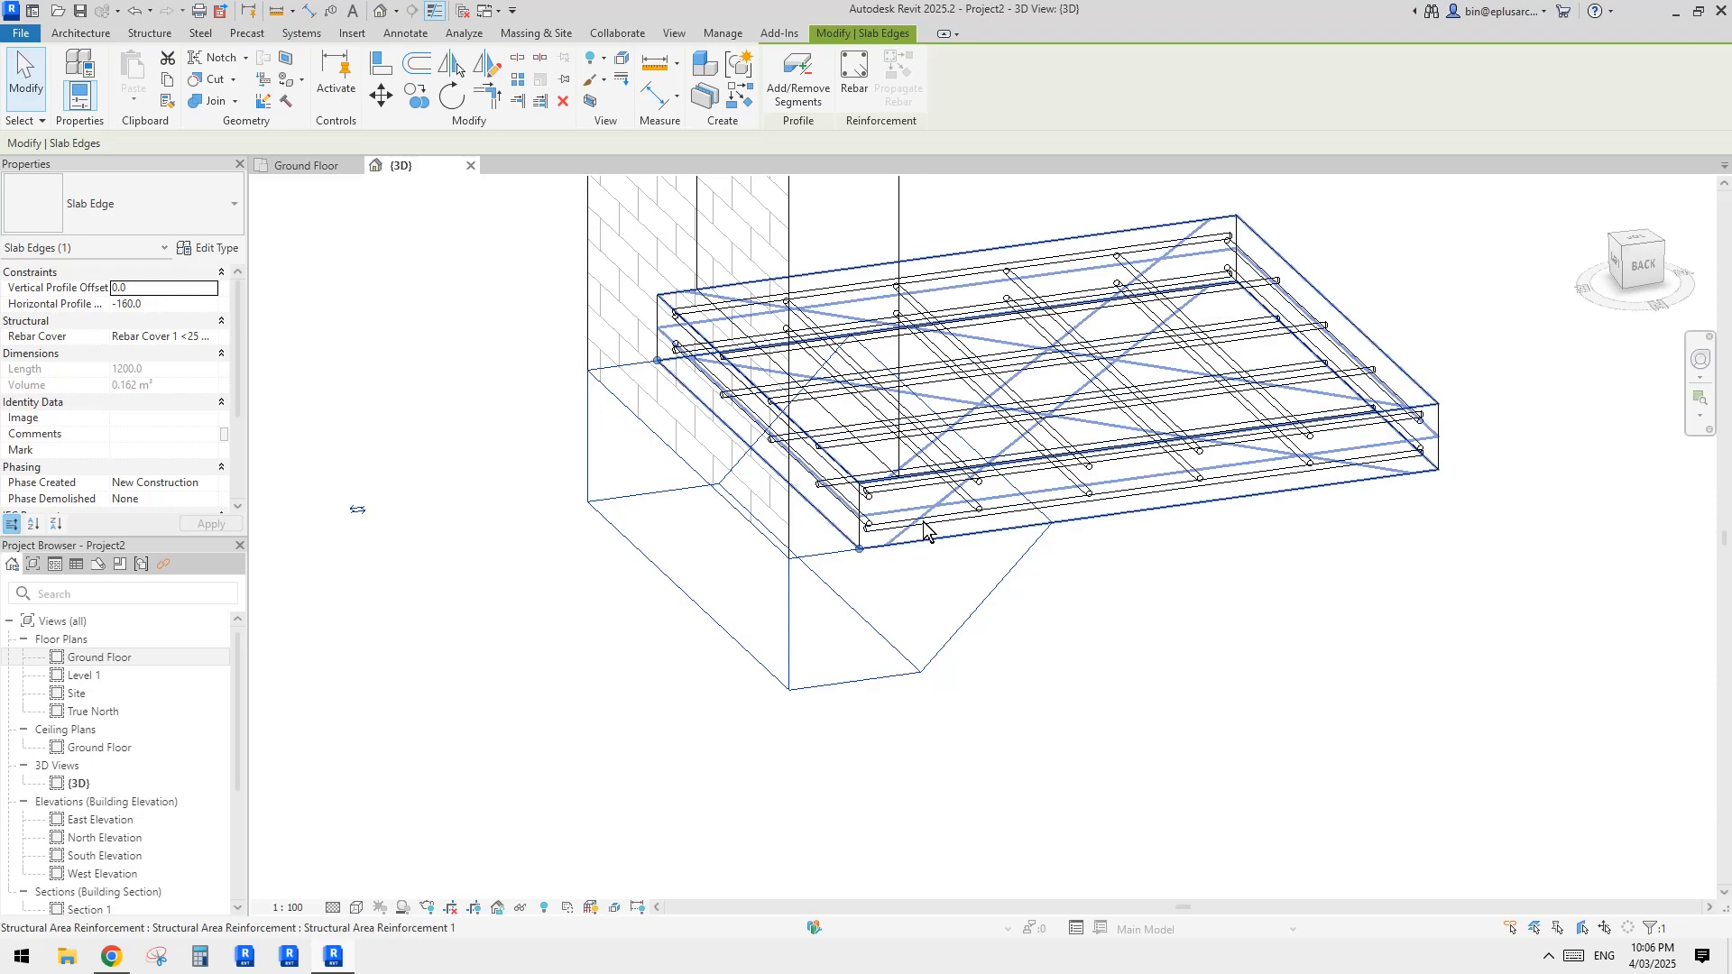
left_click(1024, 688)
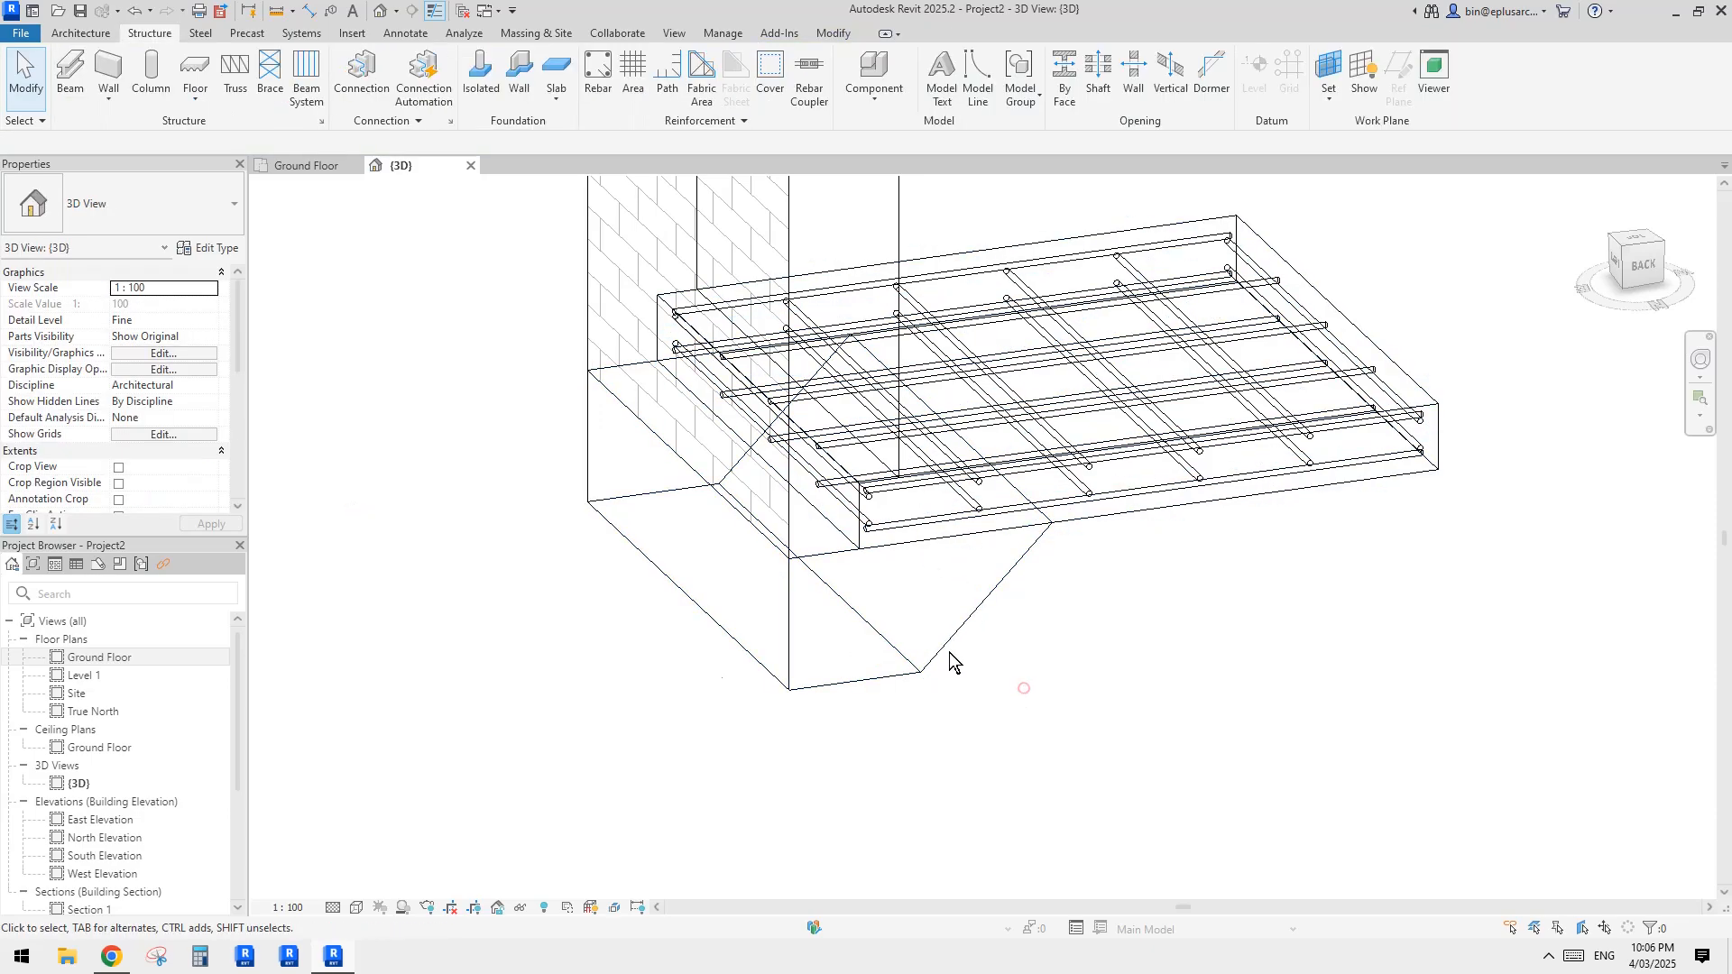
scroll(649, 657, "down", 1)
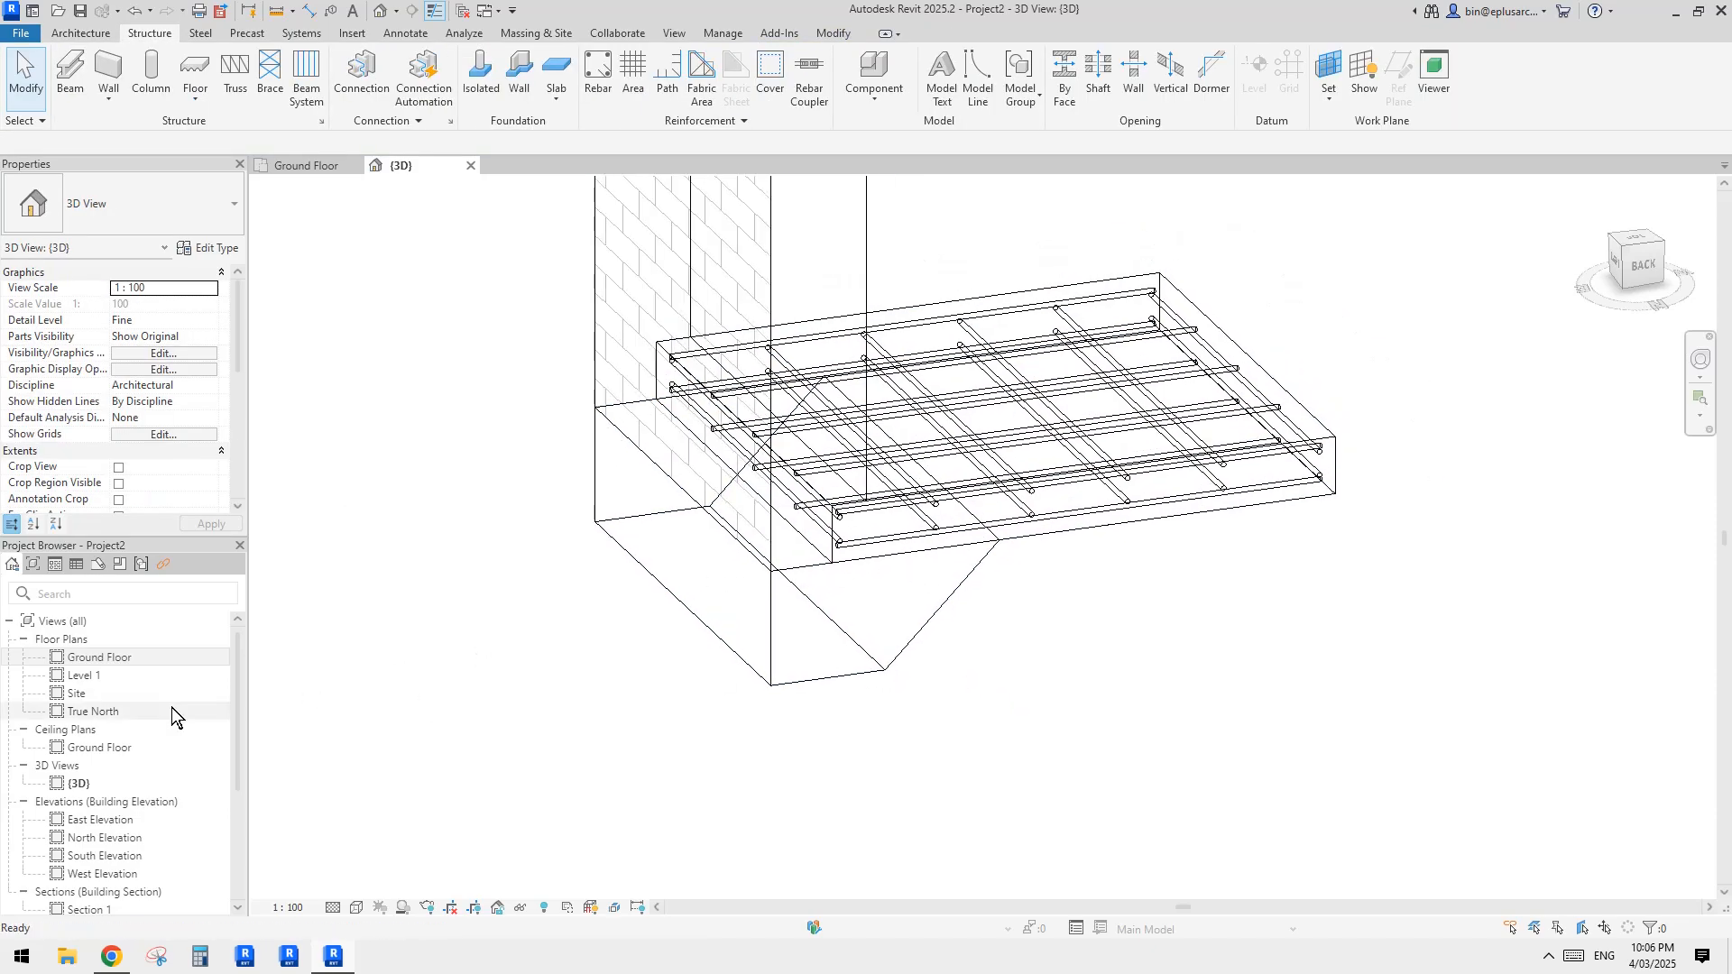
Step: In the Ground Floor plan, shorten the Section 1 line and move it to cut through the wall and floor
double_click(80, 658)
scroll(817, 617, "down", 4)
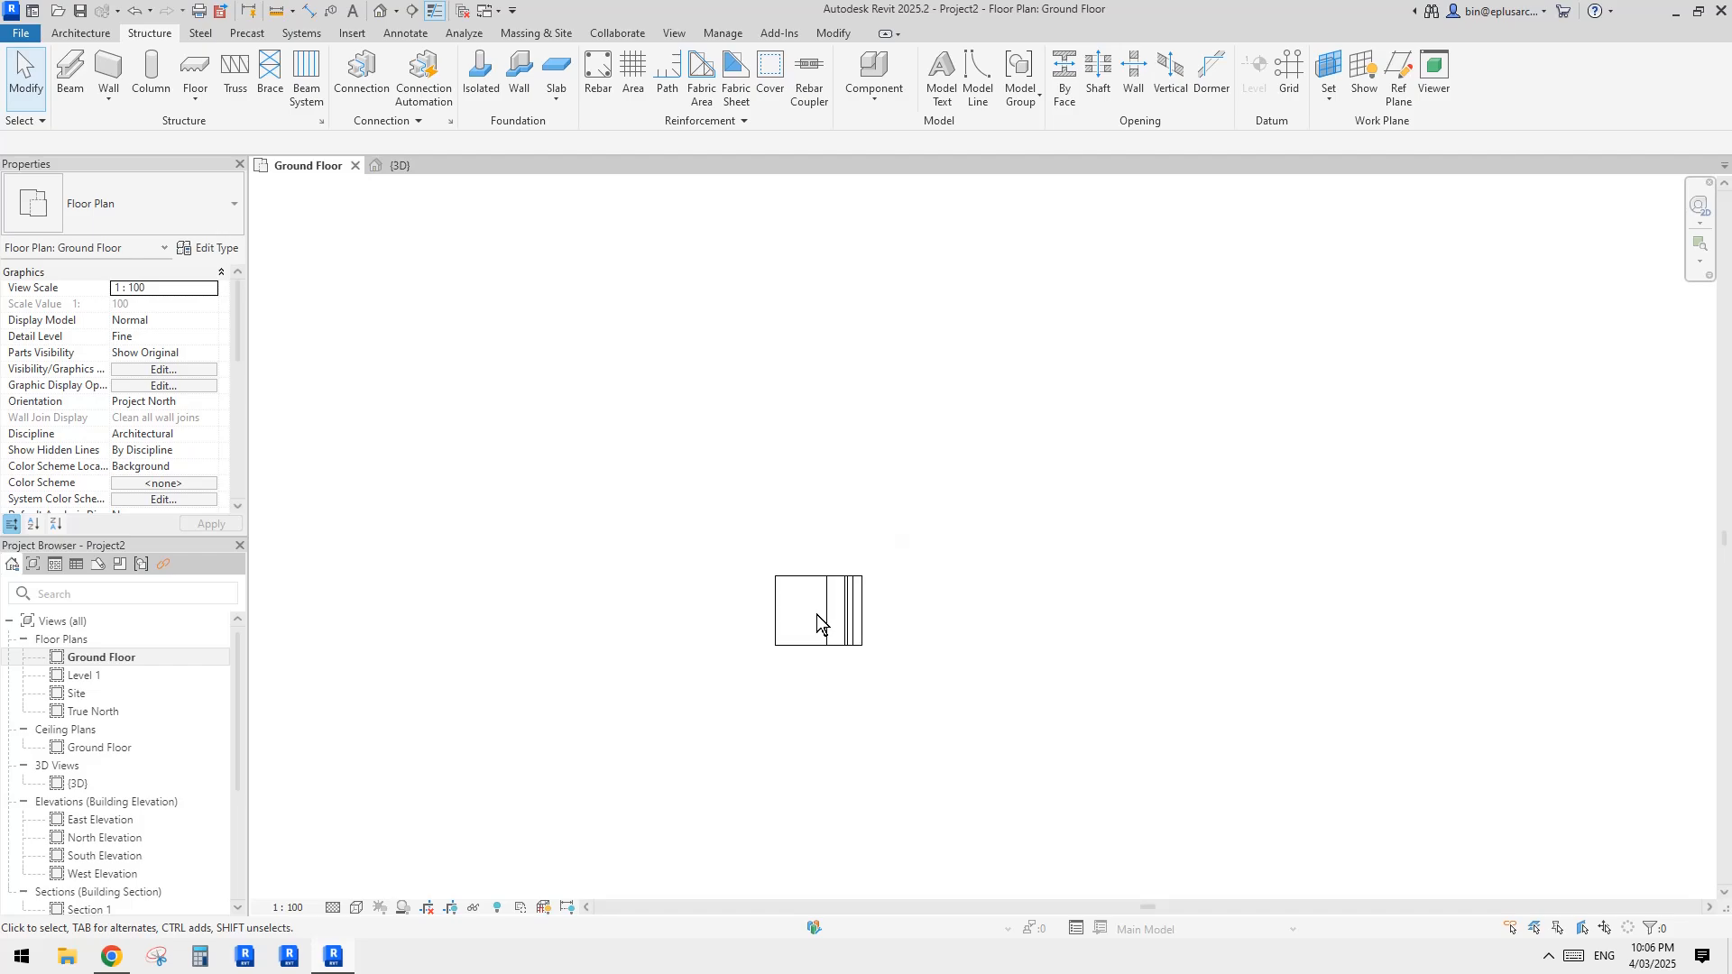
scroll(818, 615, "down", 3)
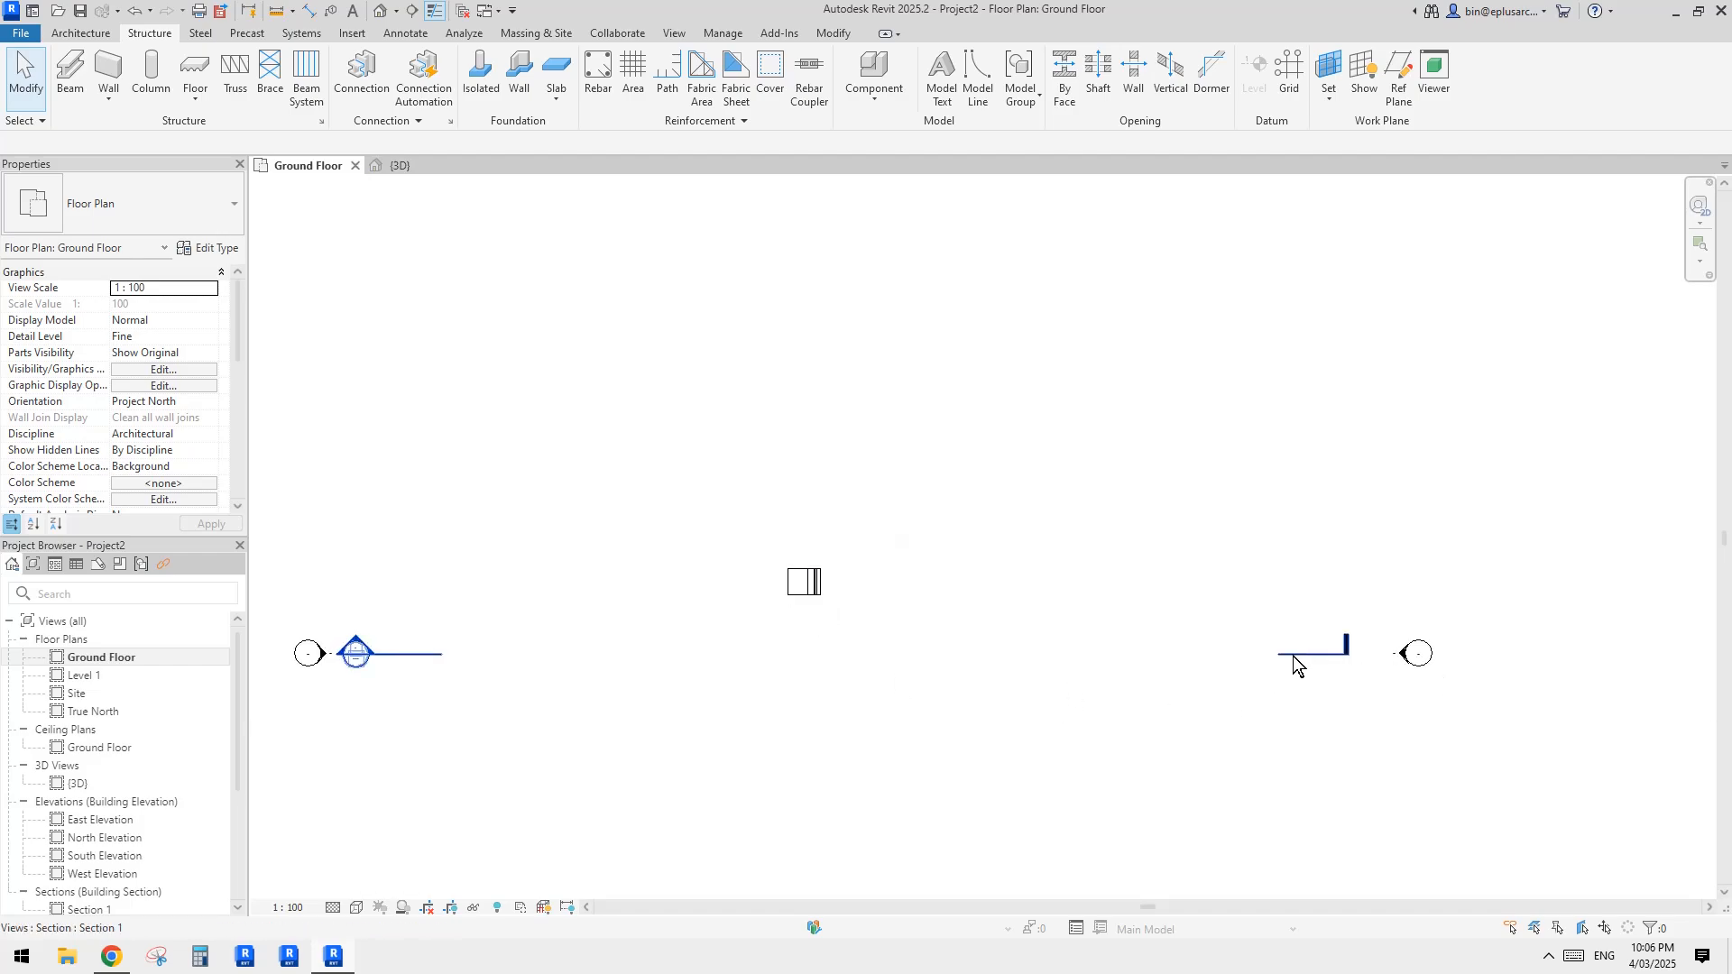
left_click(1293, 654)
left_click_drag(367, 667, 692, 668)
left_click_drag(1272, 656, 927, 669)
left_click_drag(1346, 656, 1177, 660)
scroll(895, 631, "up", 2)
left_click_drag(903, 668, 842, 569)
left_click(895, 633)
left_click(848, 662)
left_click(867, 527)
middle_click_drag(799, 570, 817, 592)
left_click(904, 588)
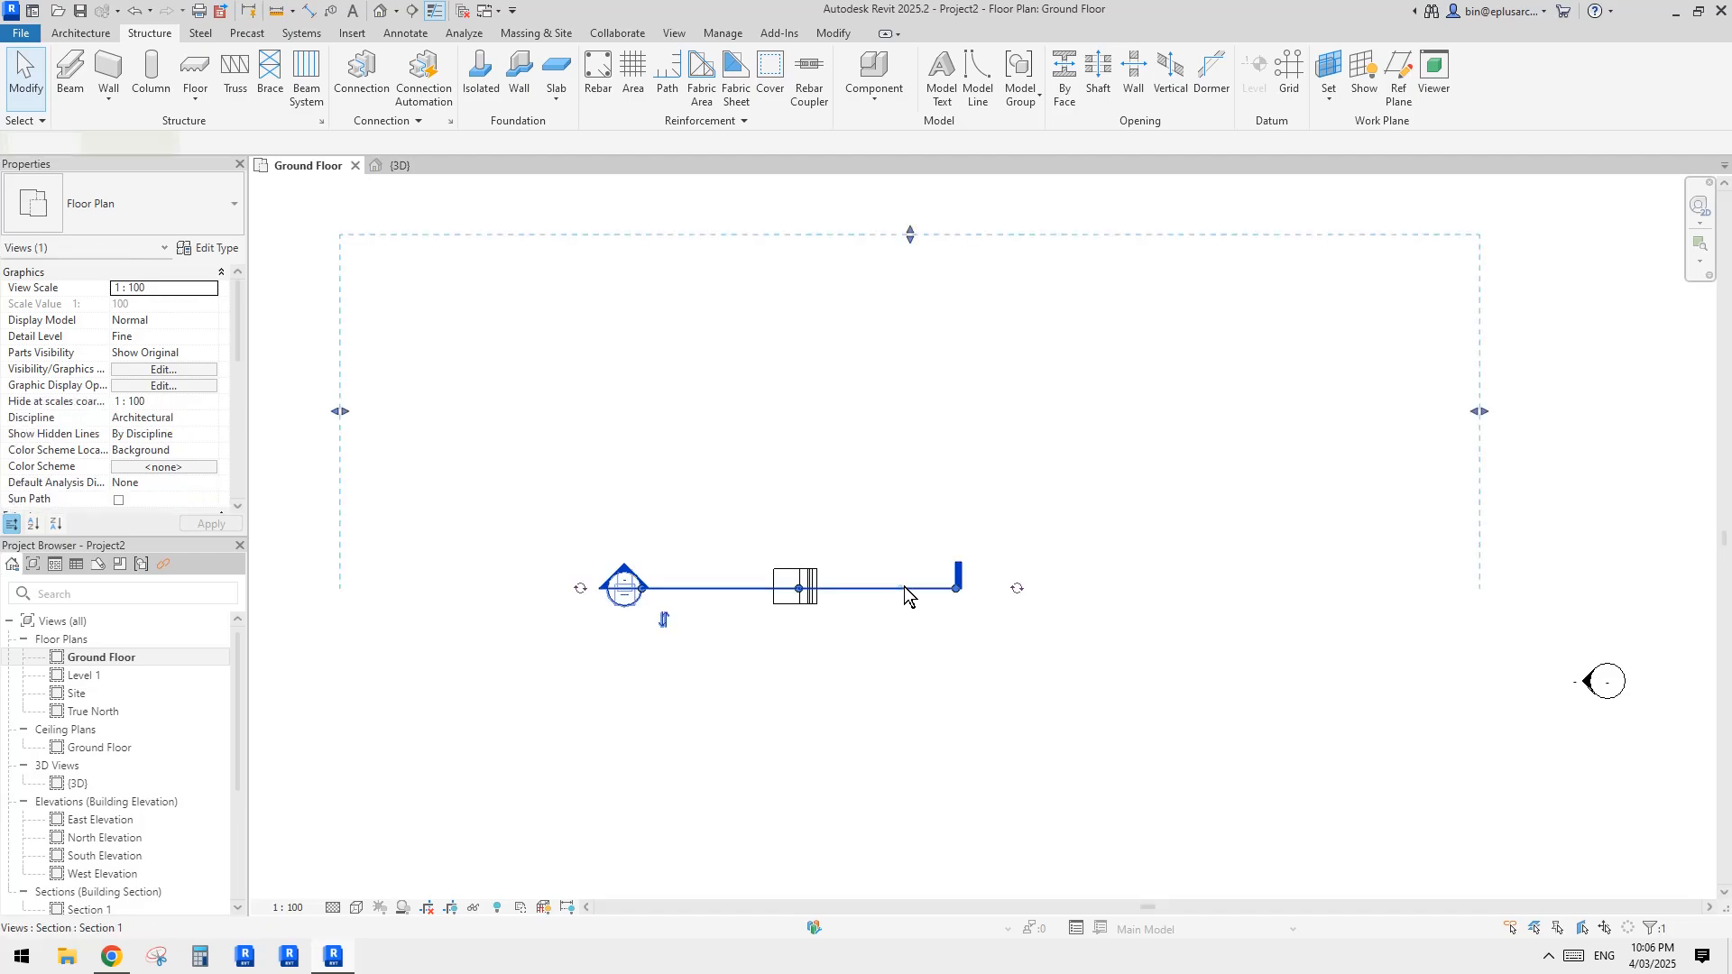
Step: Open the Section 1 view from its section line and frame the slab edge below the wall
right_click(904, 588)
left_click(977, 166)
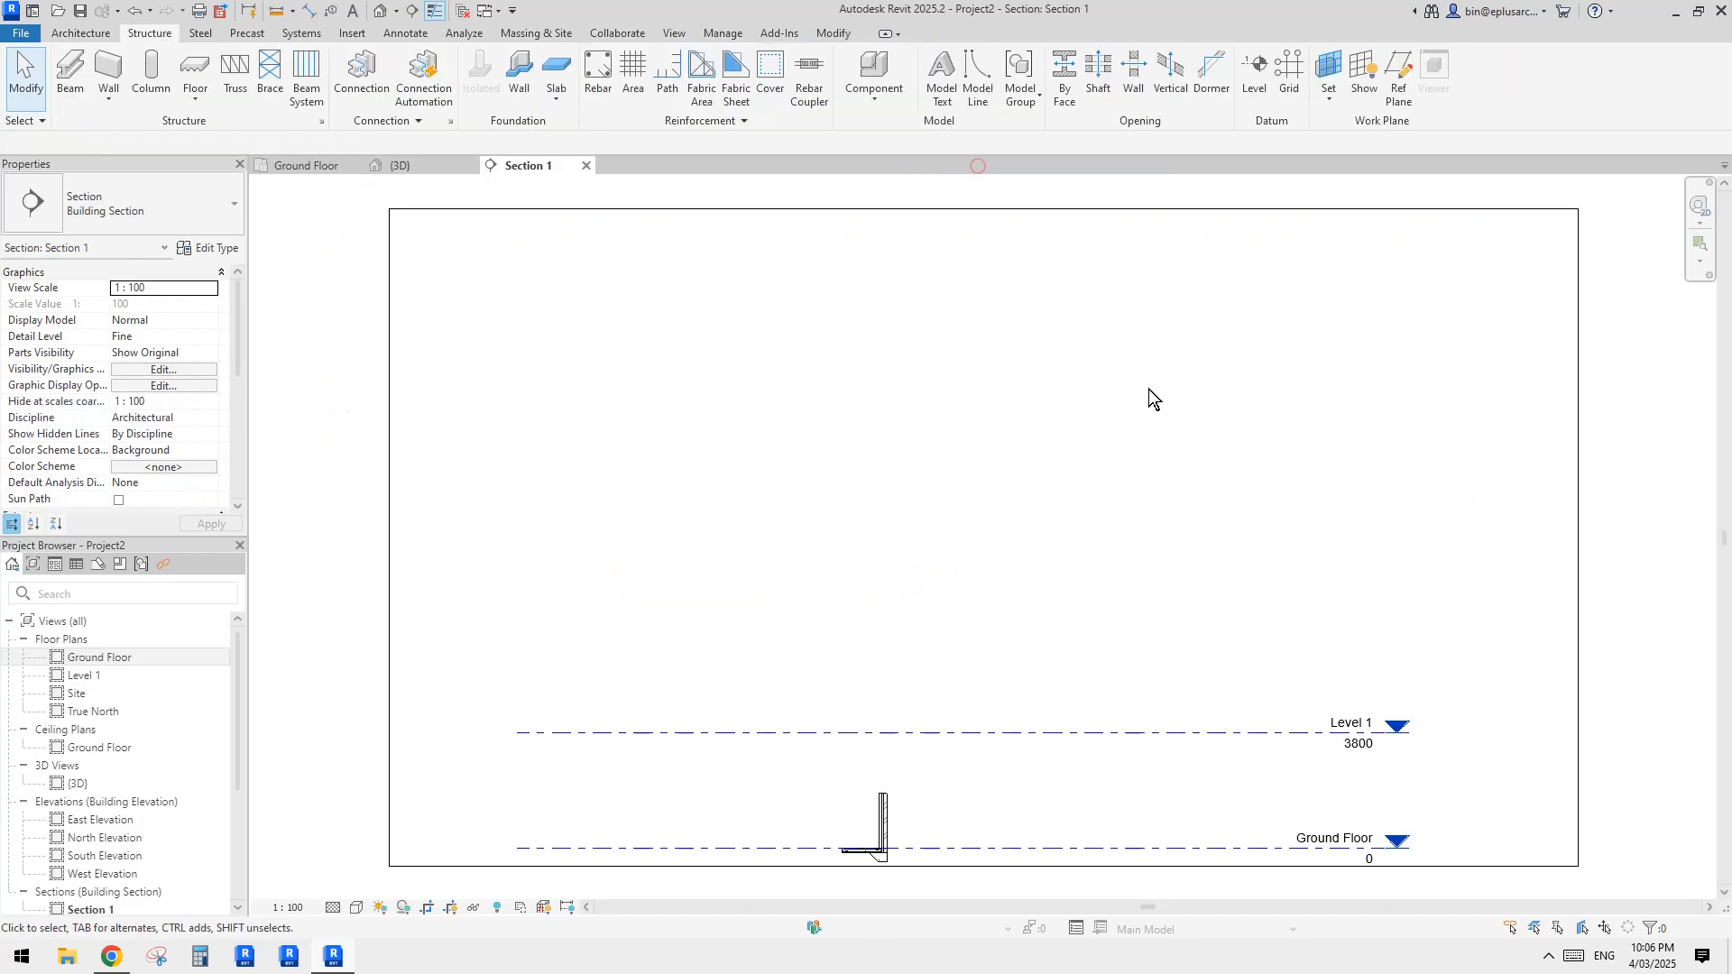
scroll(797, 824, "up", 5)
middle_click_drag(798, 824, 990, 503)
scroll(989, 502, "up", 4)
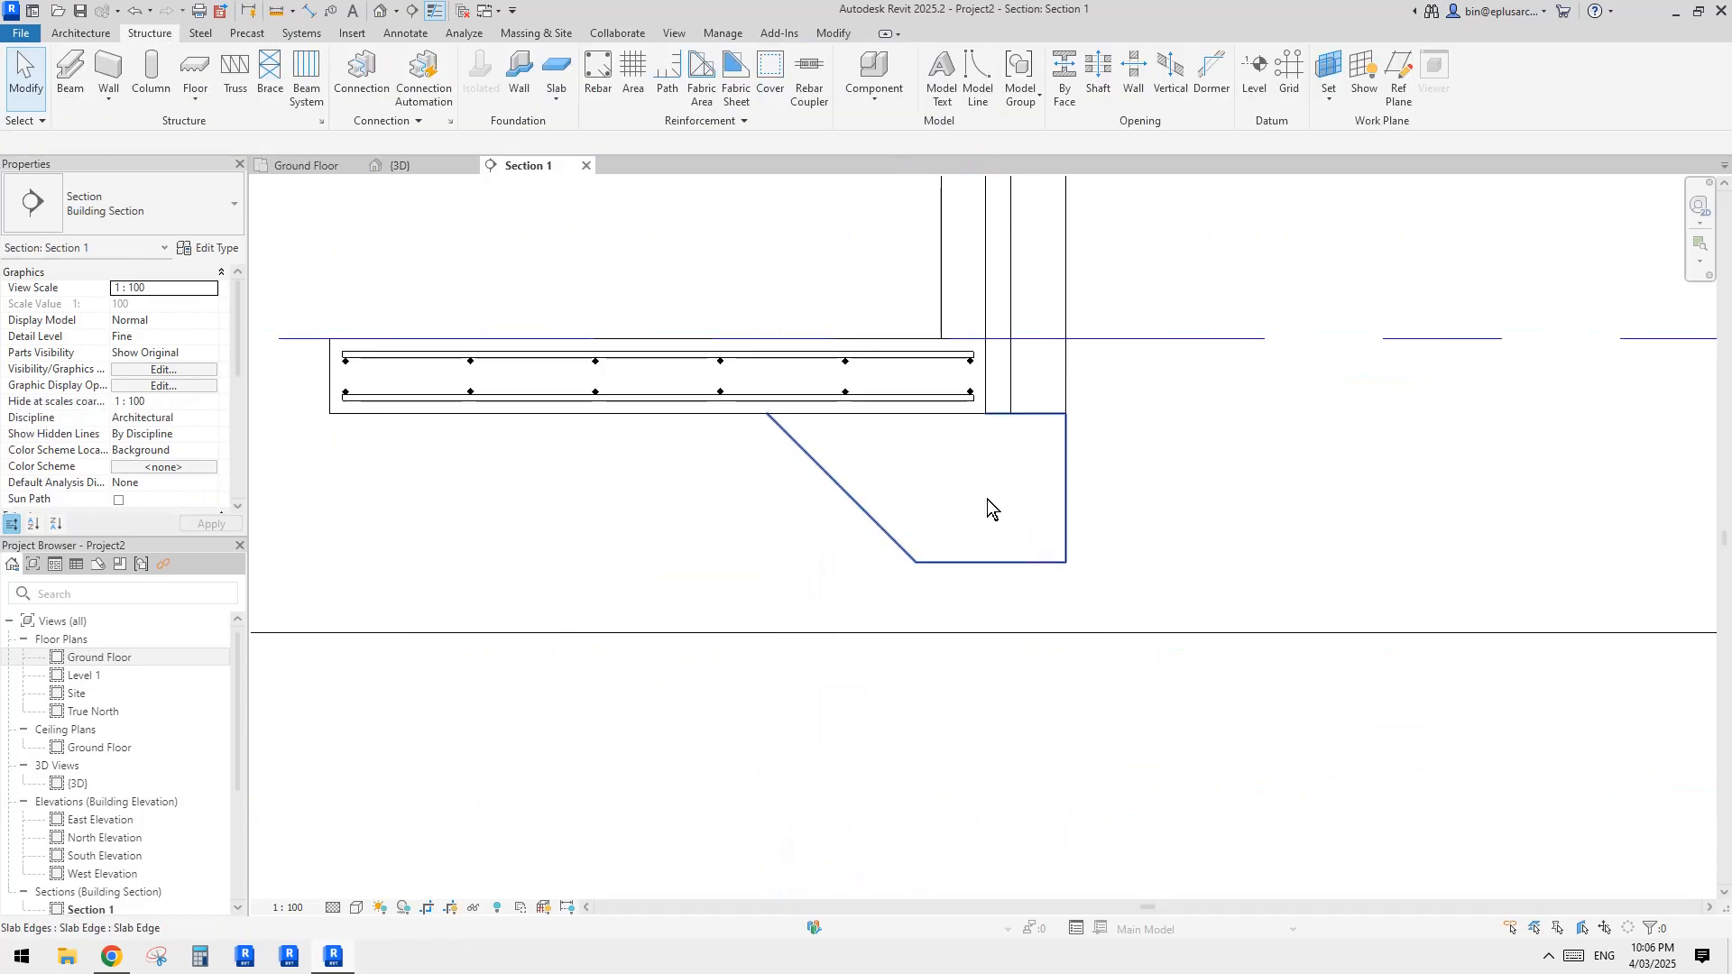
Step: Place a Rebar Shape 1 set along the slab edge's base, parallel to the work plane, with 200 mm maximum spacing
left_click(939, 507)
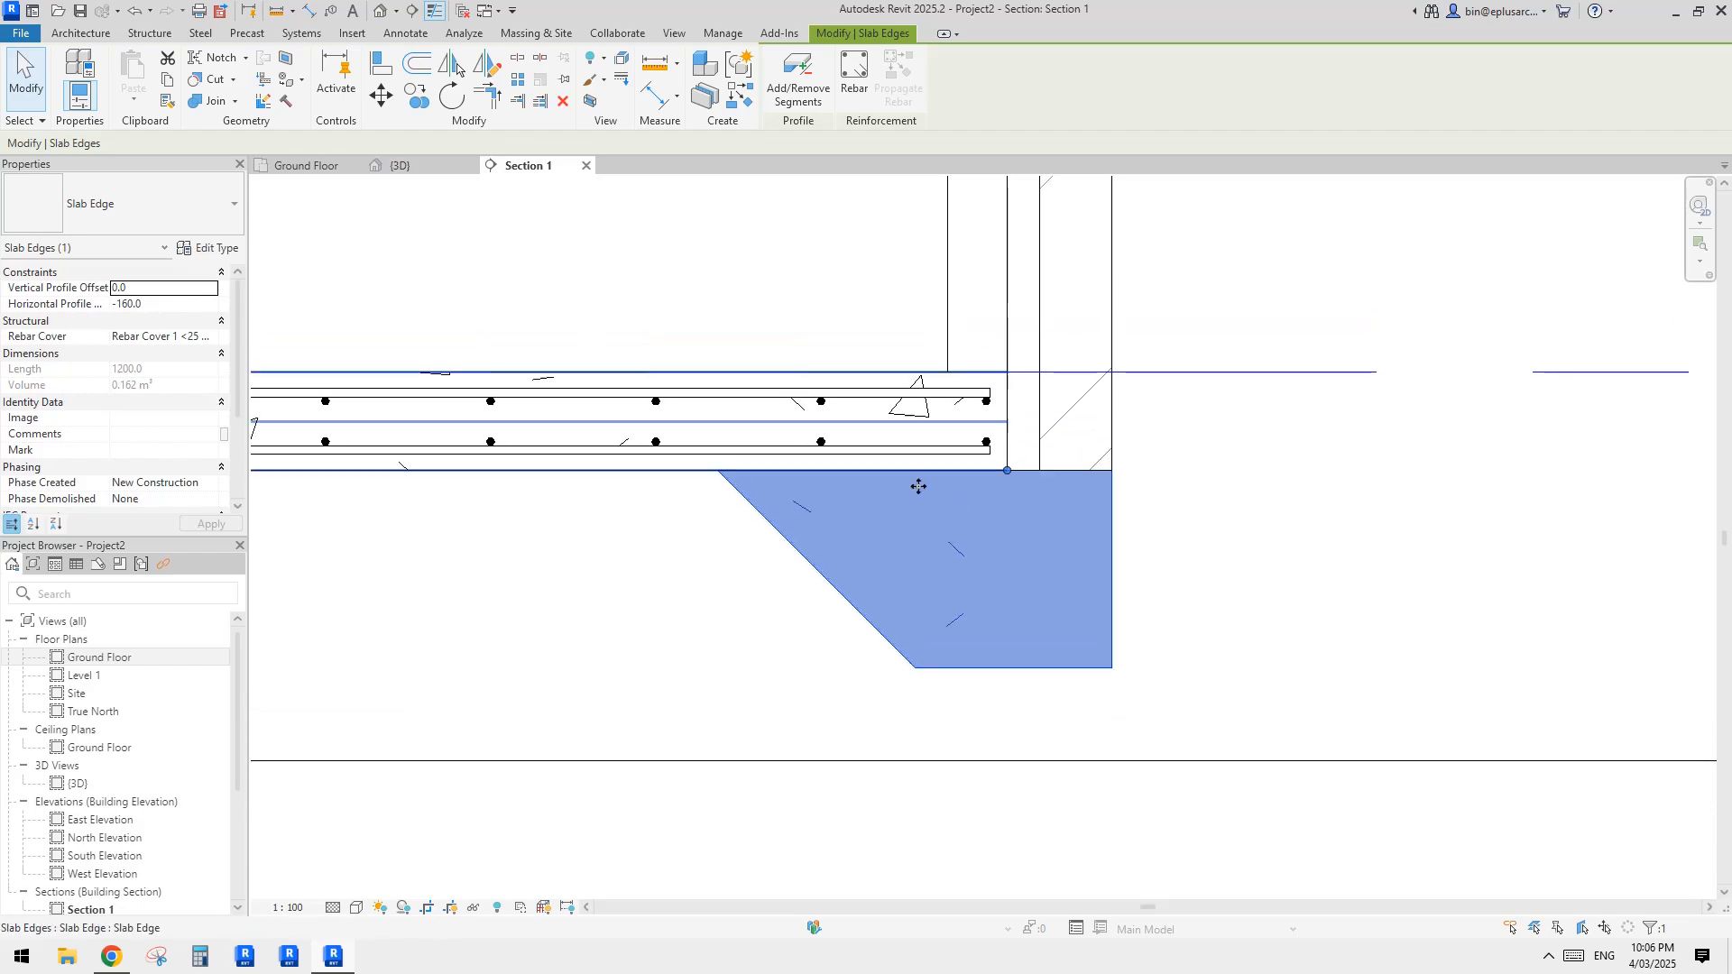
left_click(854, 79)
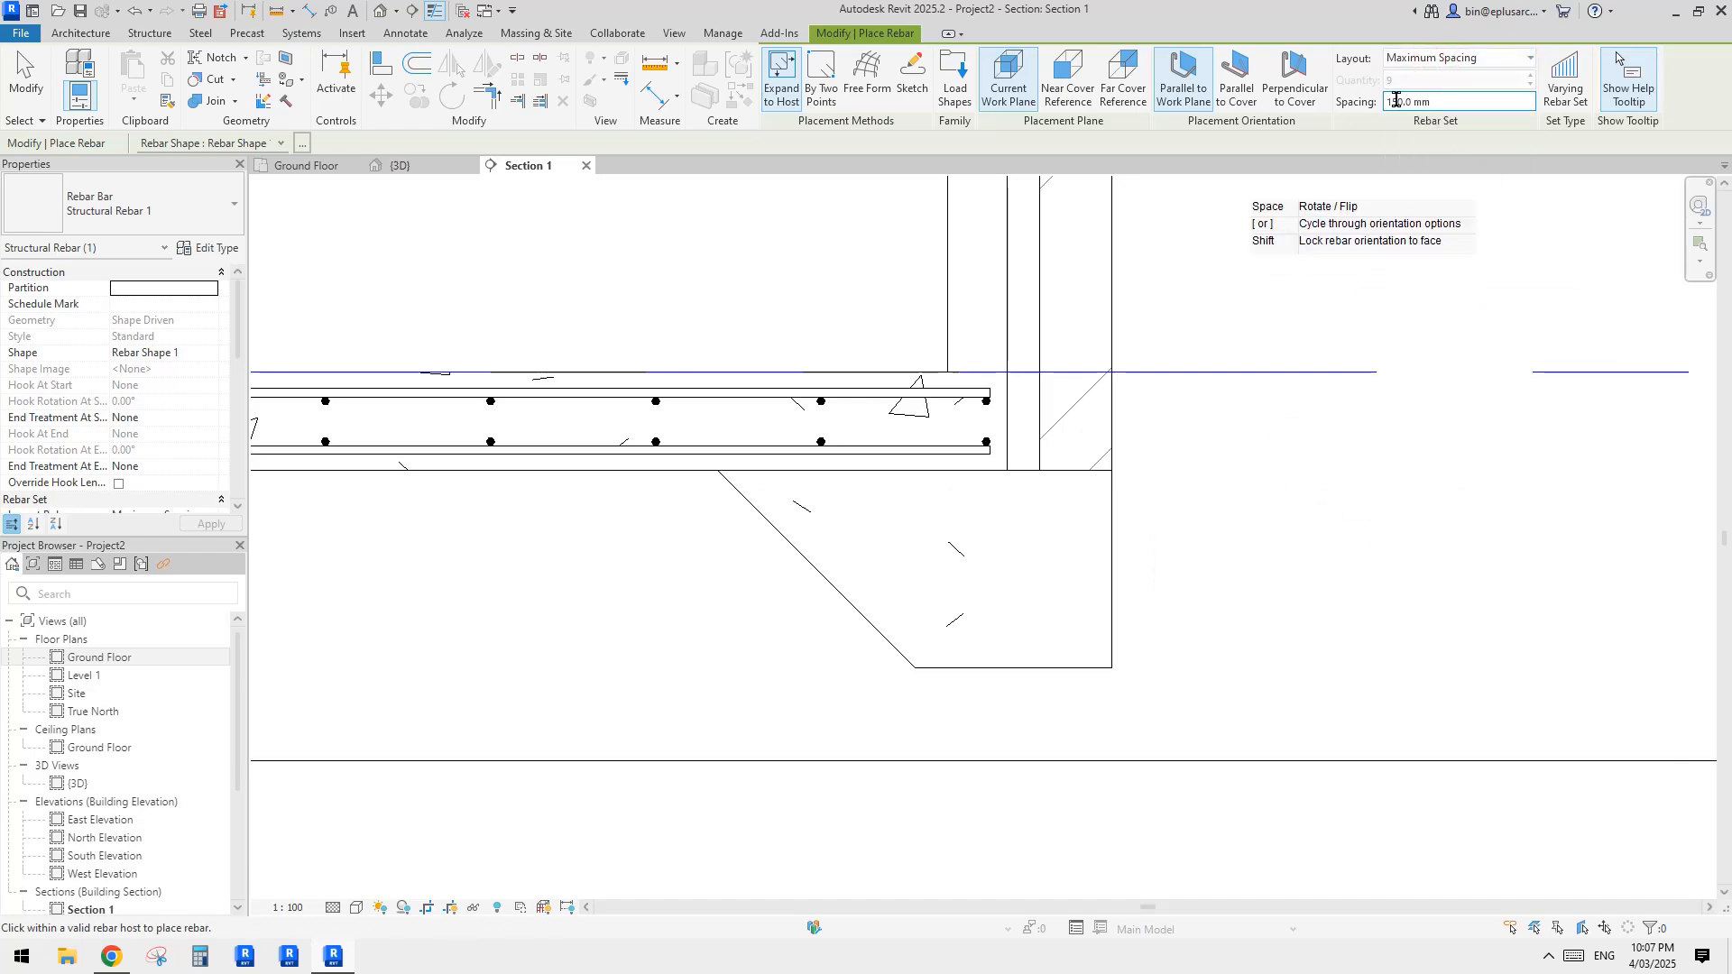
type("200")
key("Return")
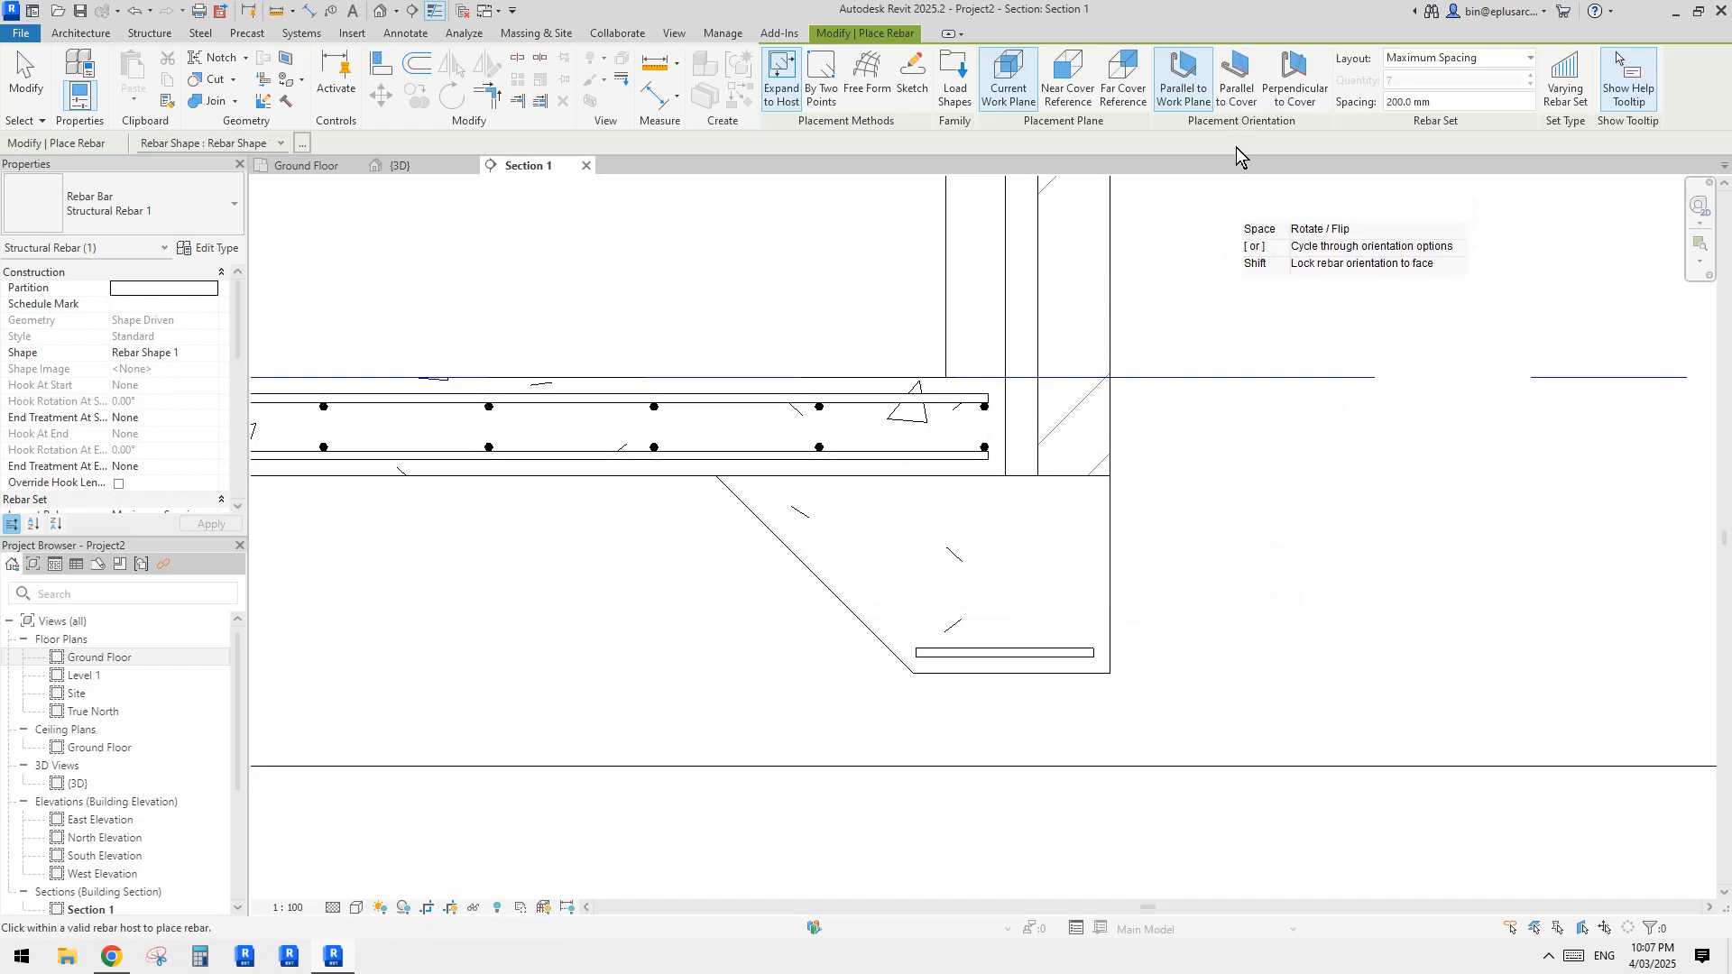
Step: Add a second rebar set above the slab edge's bottom bar, parallel to cover with 200 mm maximum spacing
left_click(1235, 94)
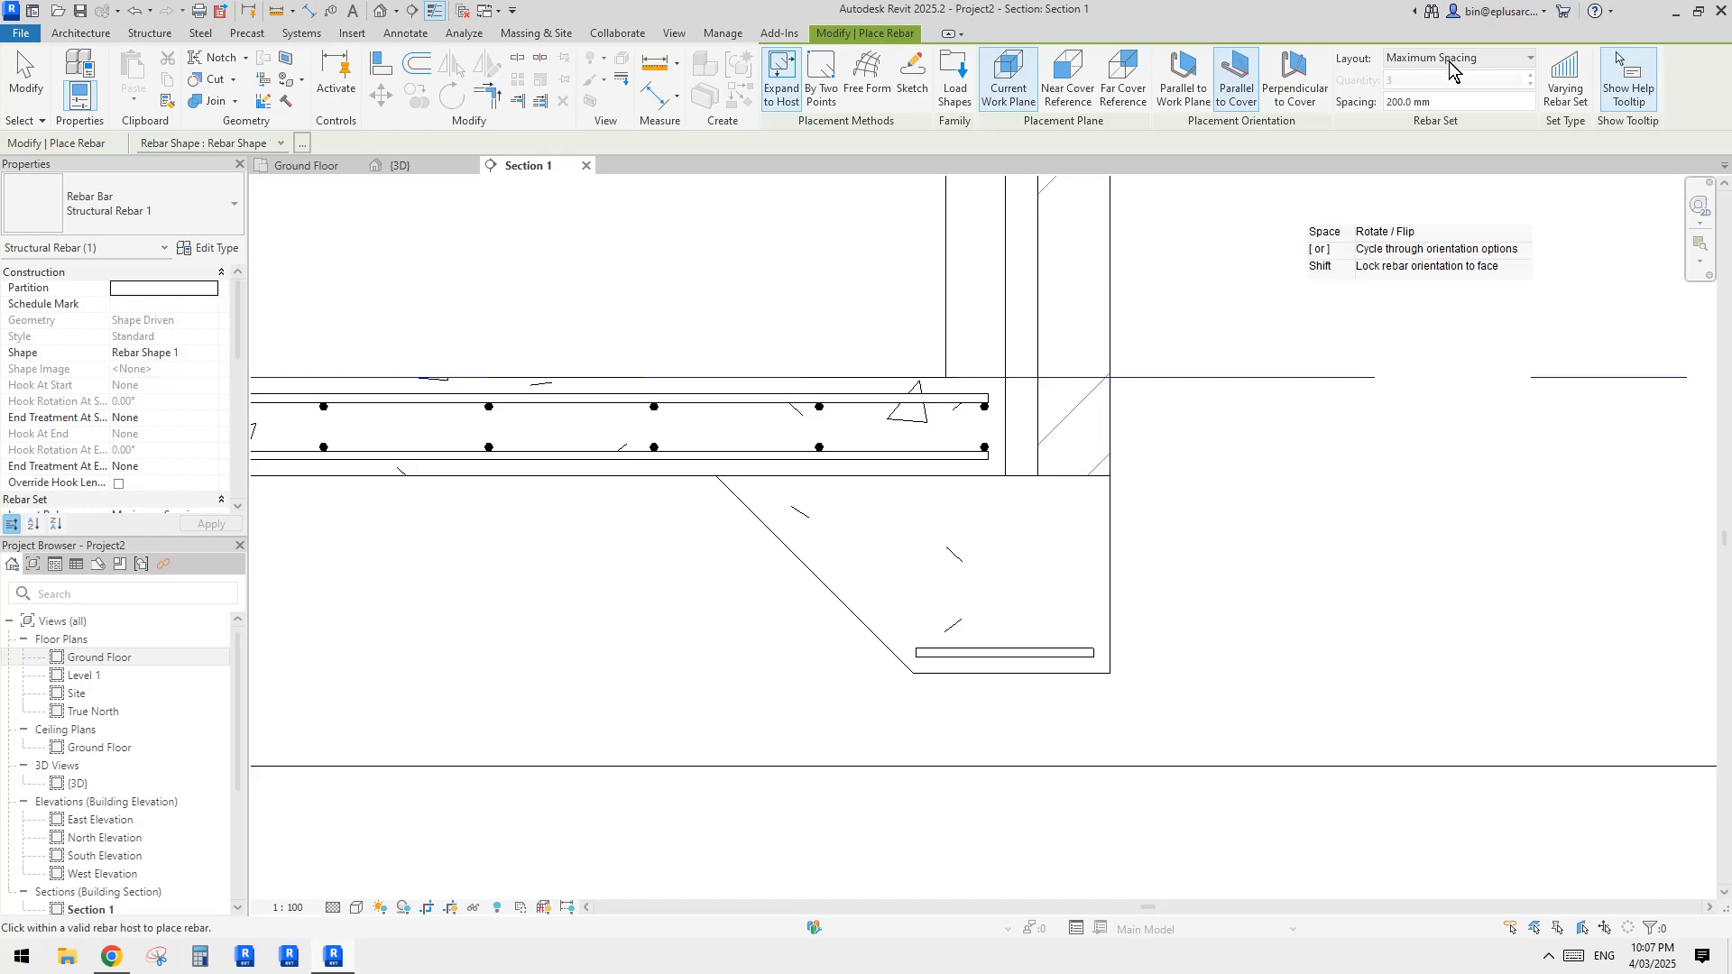
left_click(1091, 645)
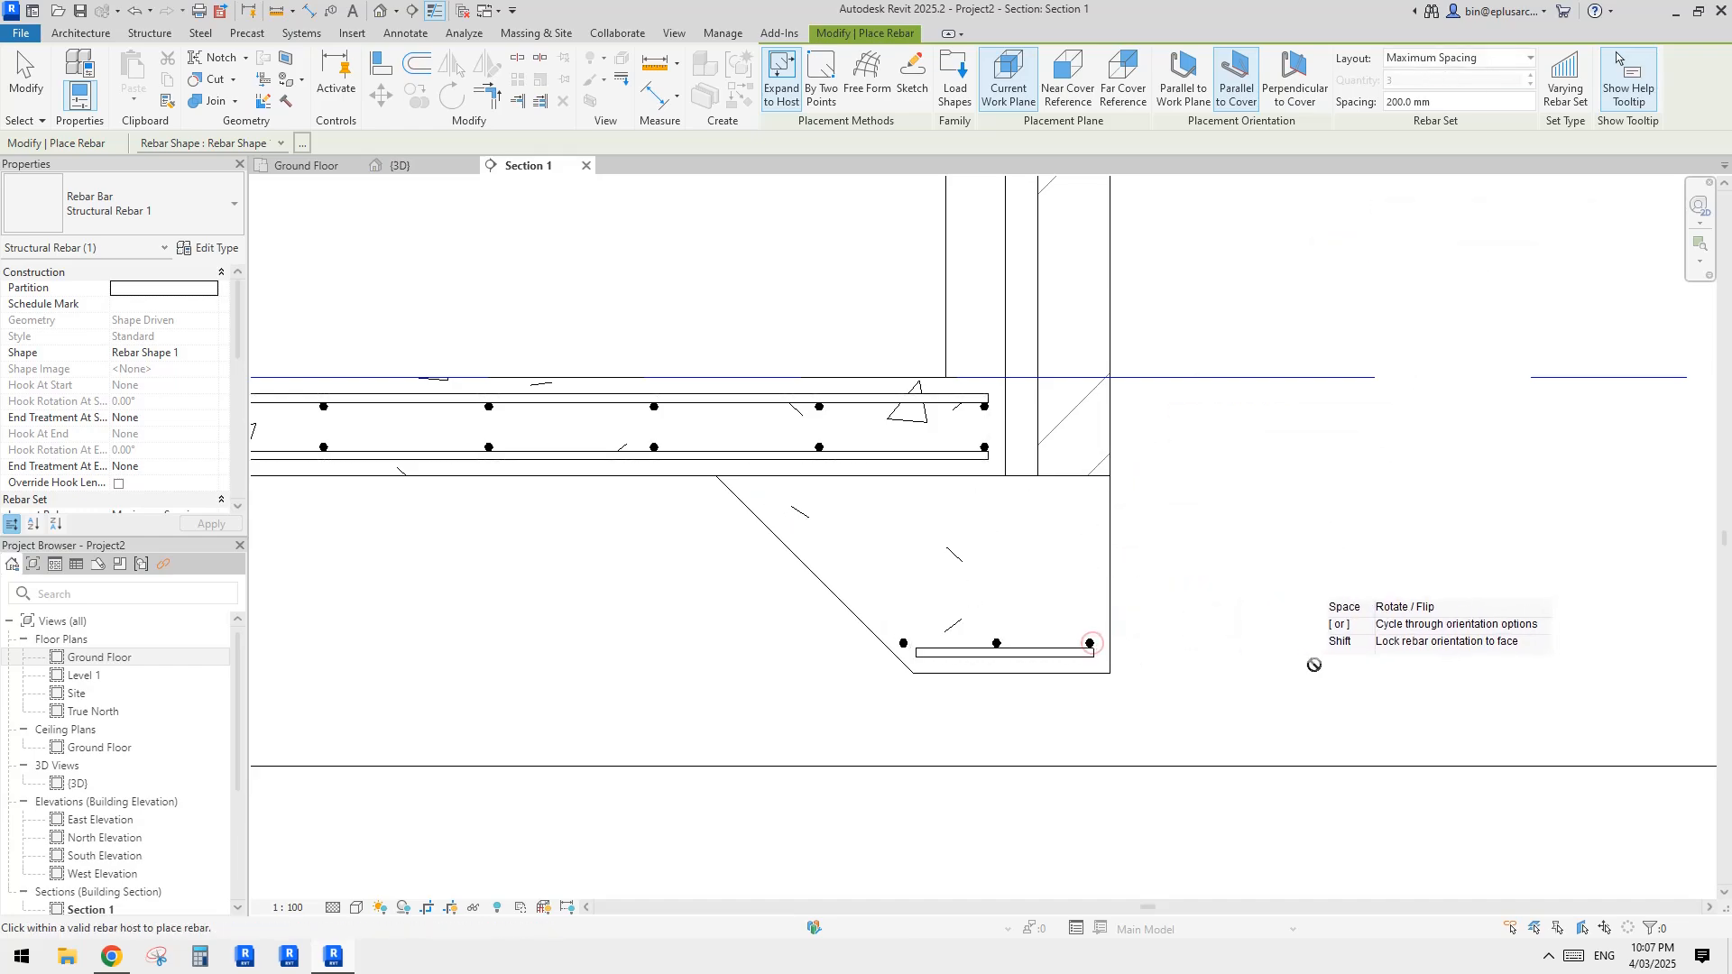
key("Escape")
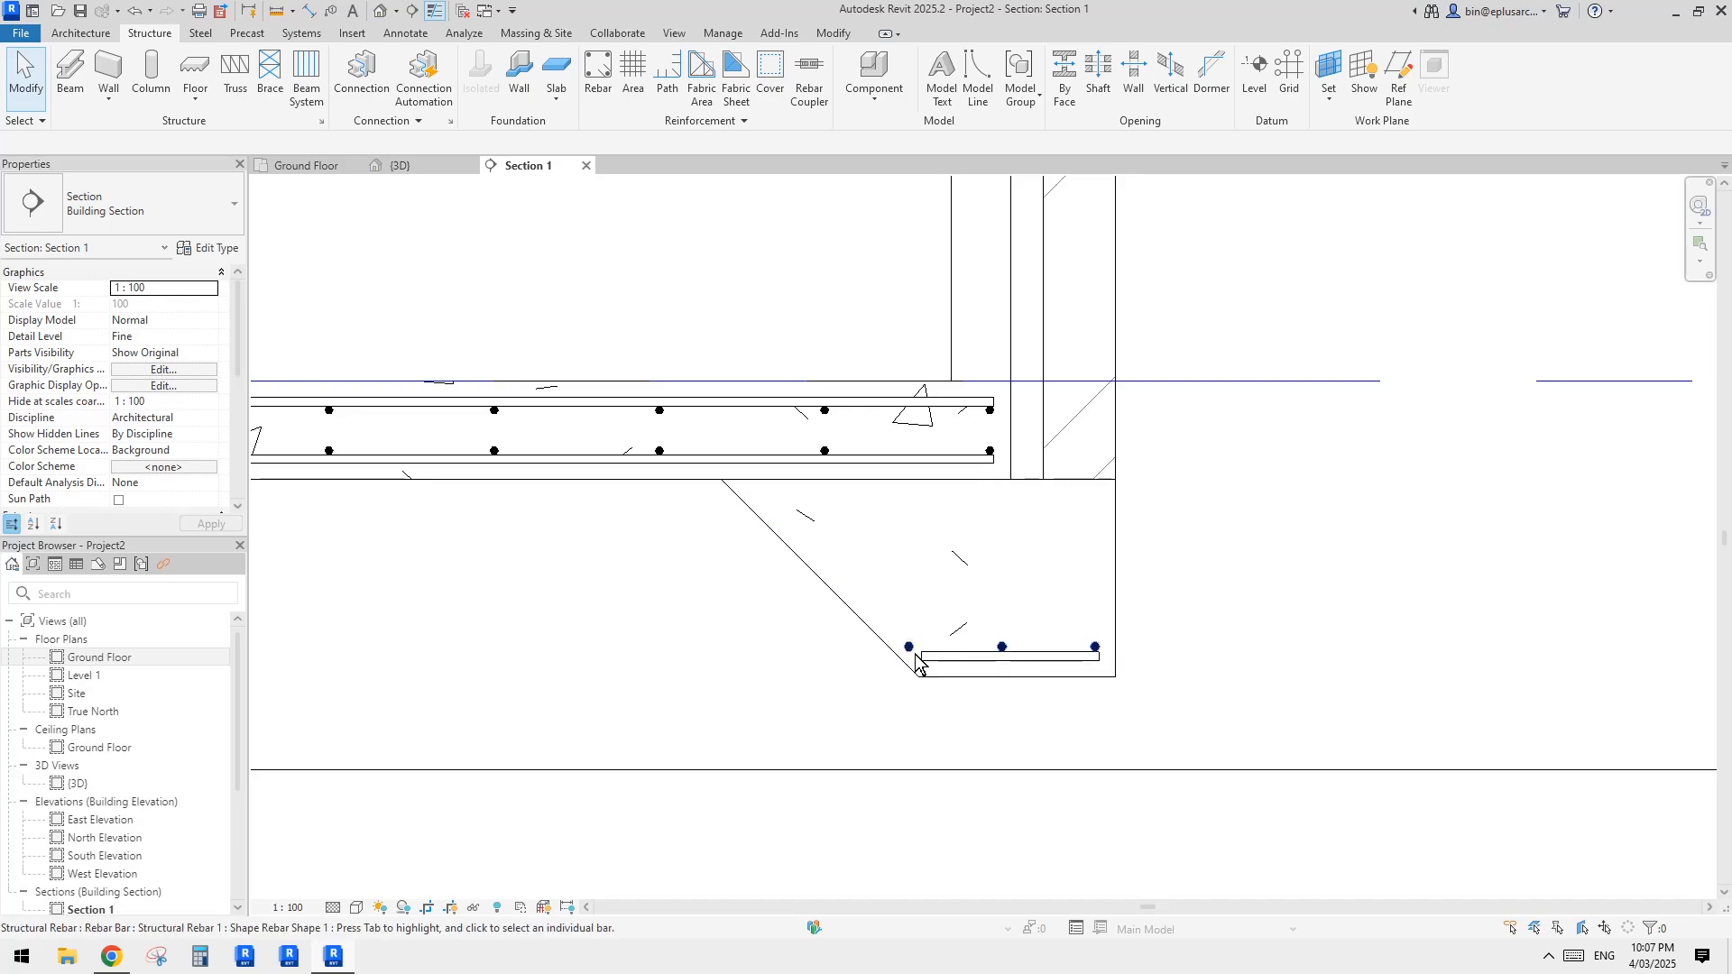
Step: Examine the slab edge's rebar in the section and from several angles in the 3D view
left_click(909, 656)
scroll(908, 656, "up", 2)
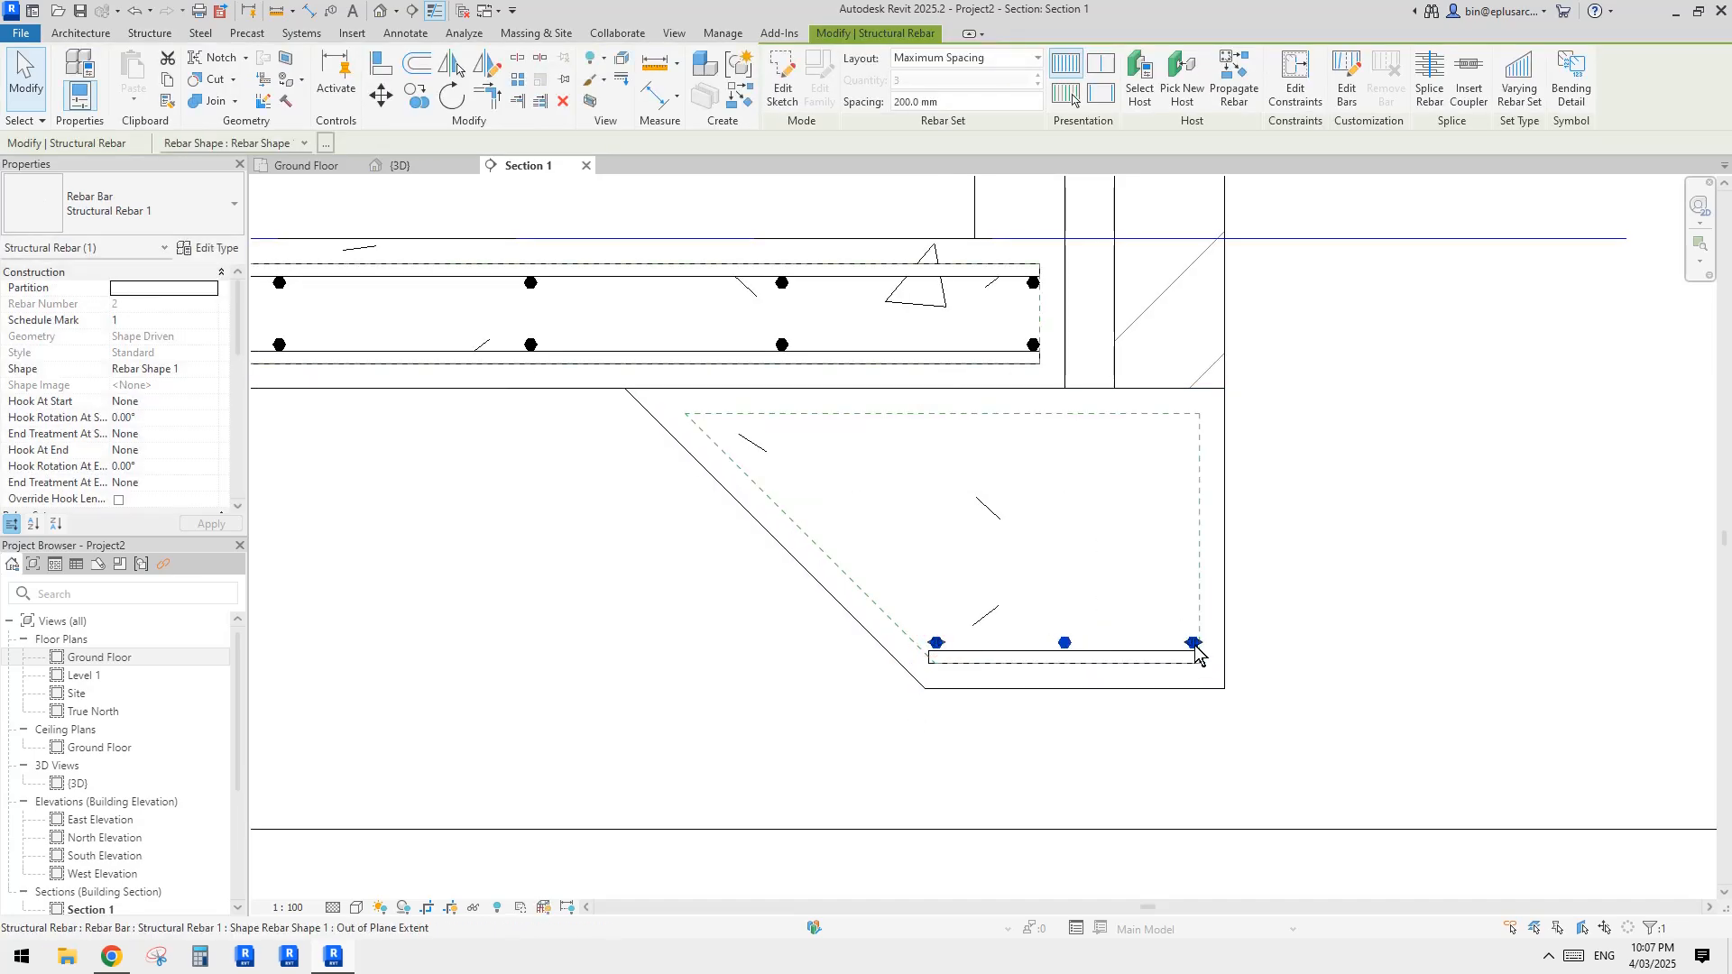
scroll(1118, 613, "down", 1)
scroll(1121, 616, "down", 1)
key("Escape")
left_click(383, 17)
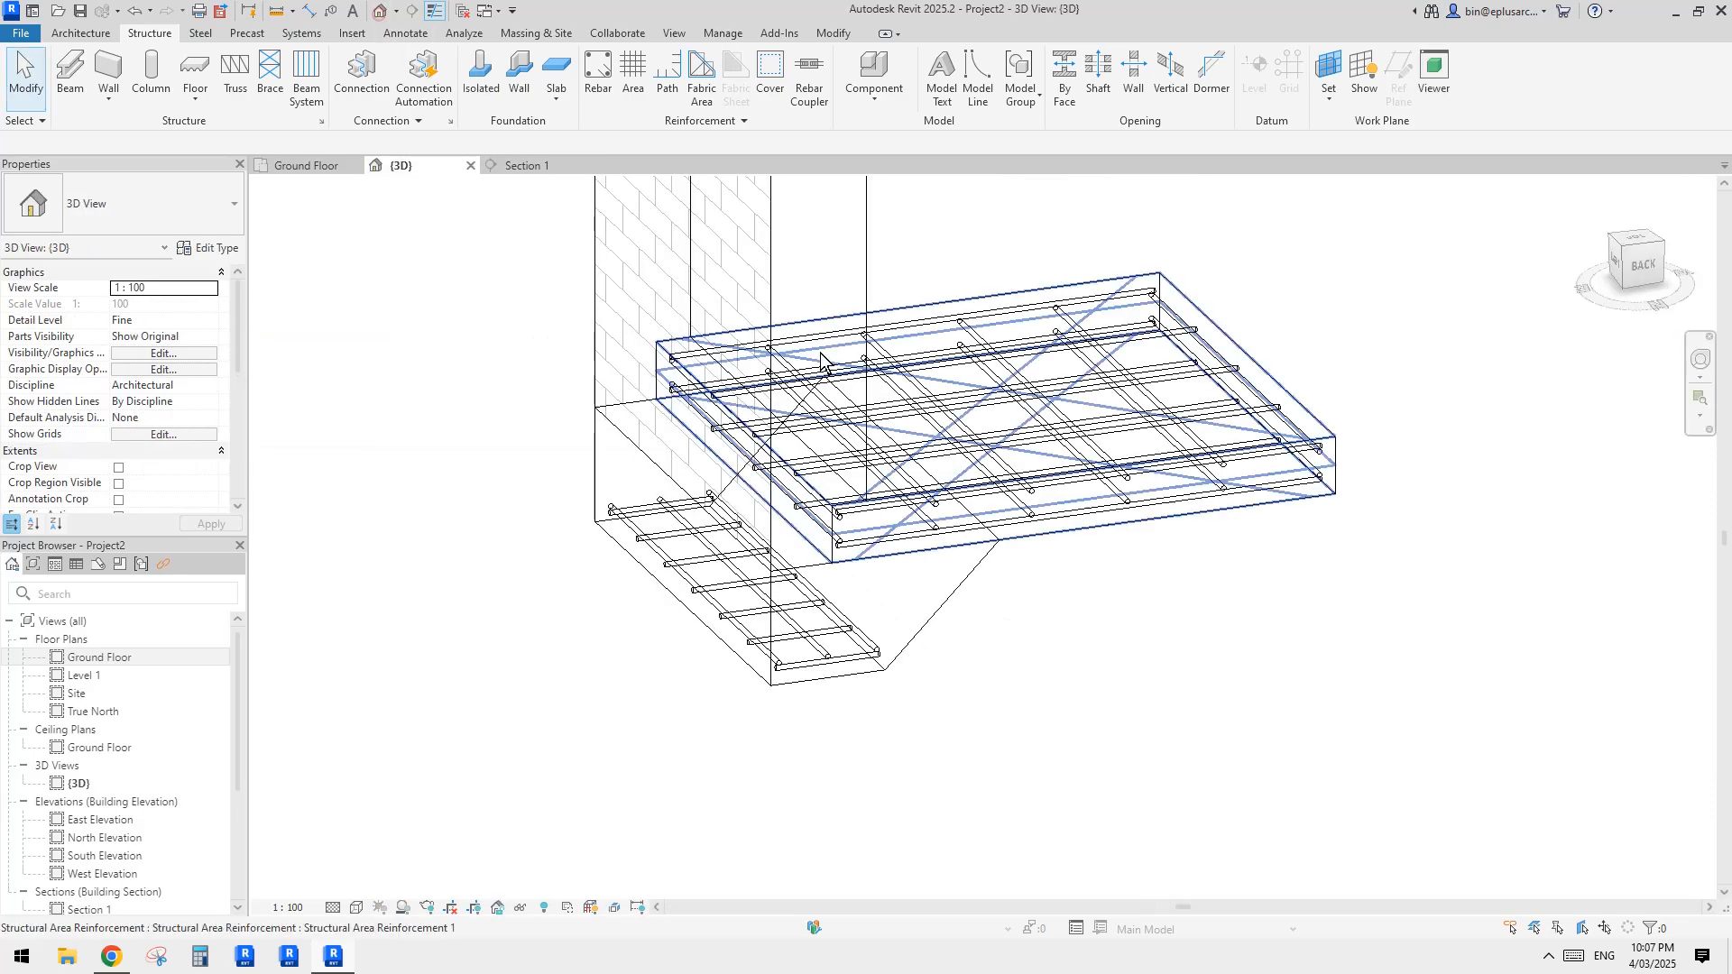
scroll(1089, 412, "down", 2)
middle_click_drag(1082, 518, 909, 603, "shift")
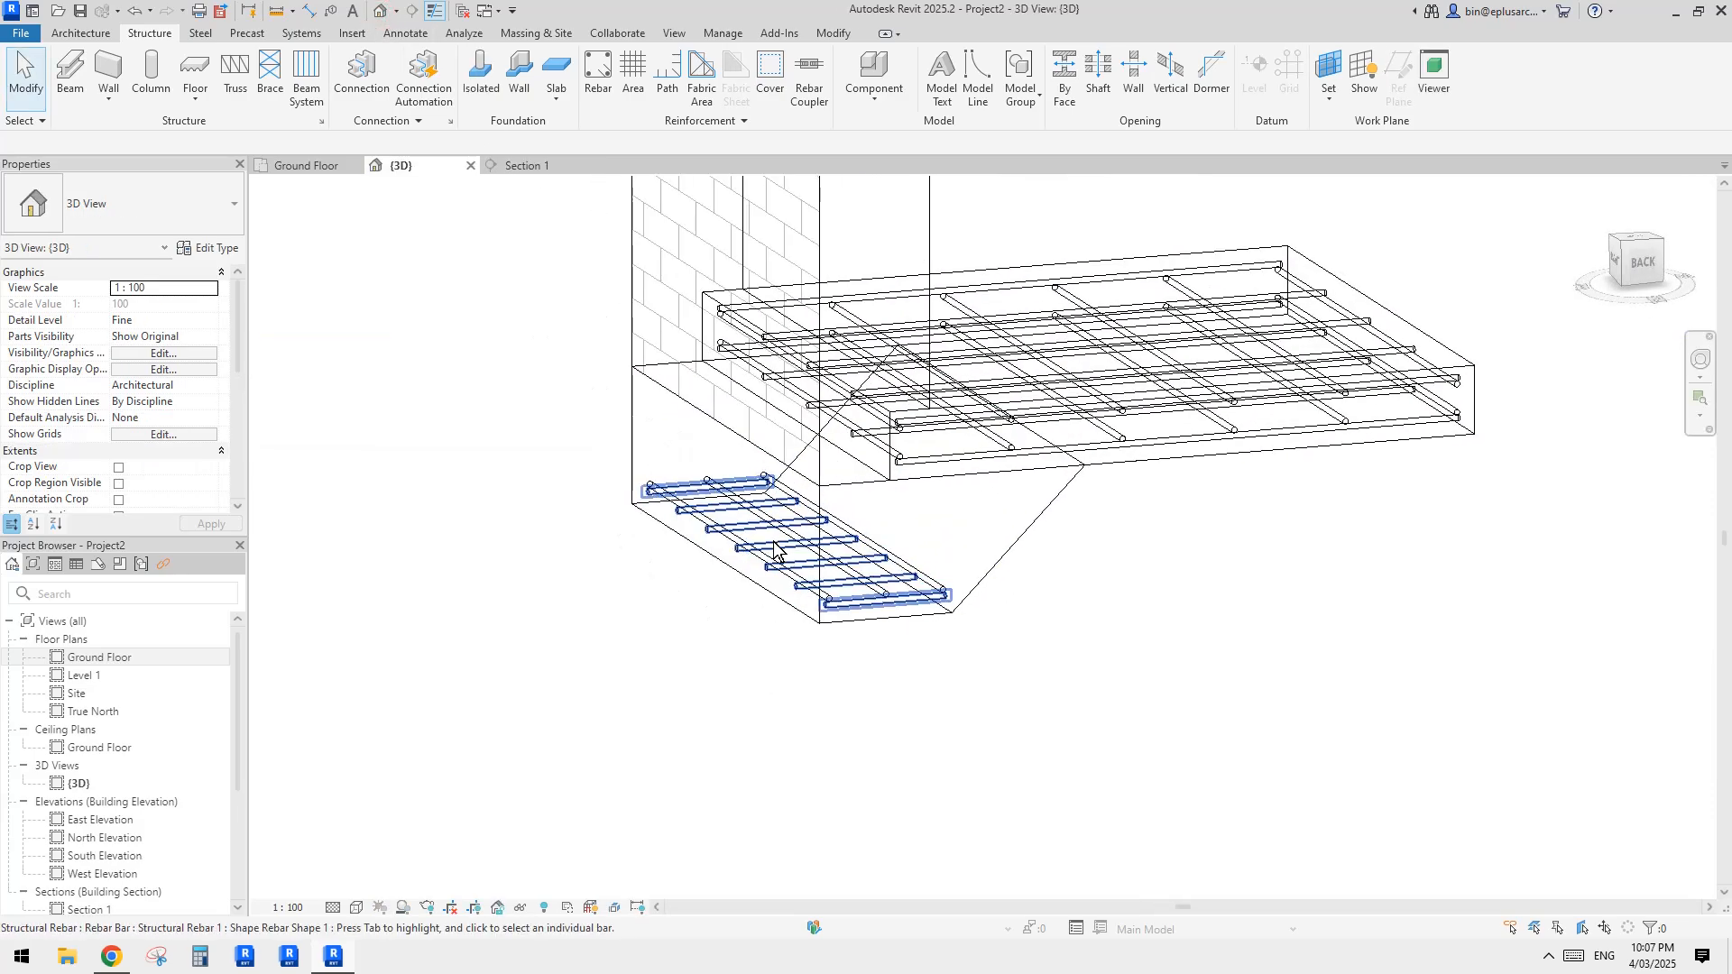
middle_click_drag(719, 530, 868, 444, "shift")
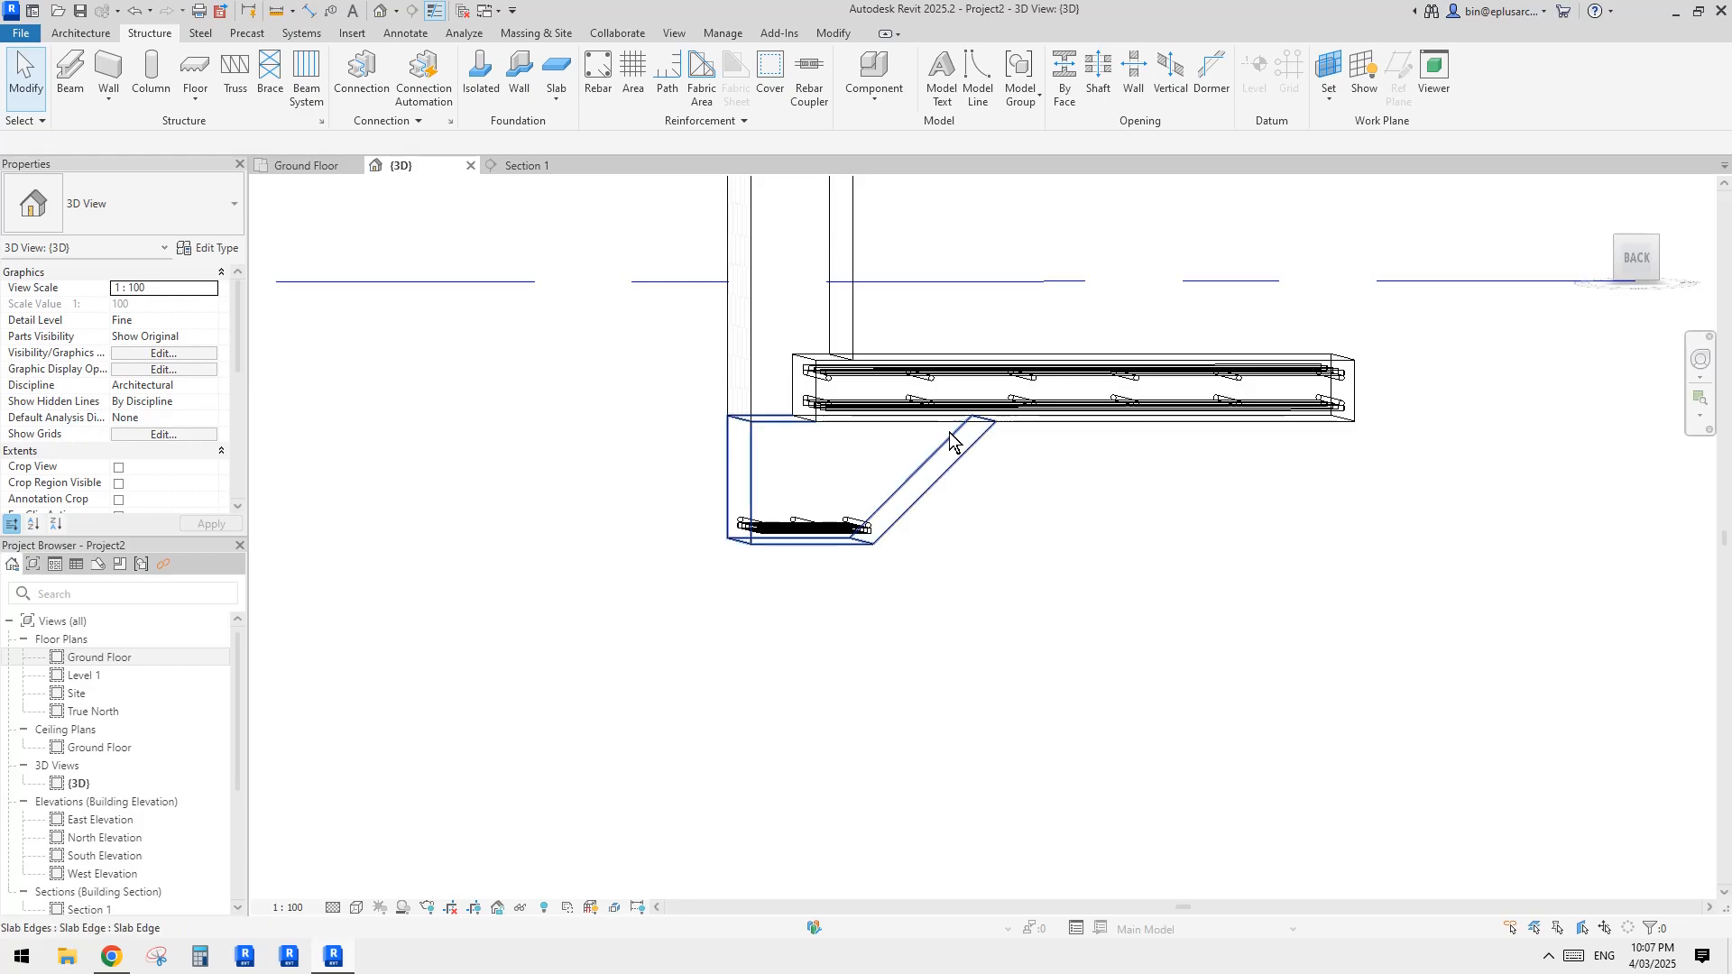
mouse_move(895, 430)
middle_mouse_down("shift")
mouse_move(1032, 537)
mouse_move(1035, 570)
mouse_move(1077, 584)
mouse_move(1163, 528)
mouse_move(1144, 495)
middle_mouse_up("shift")
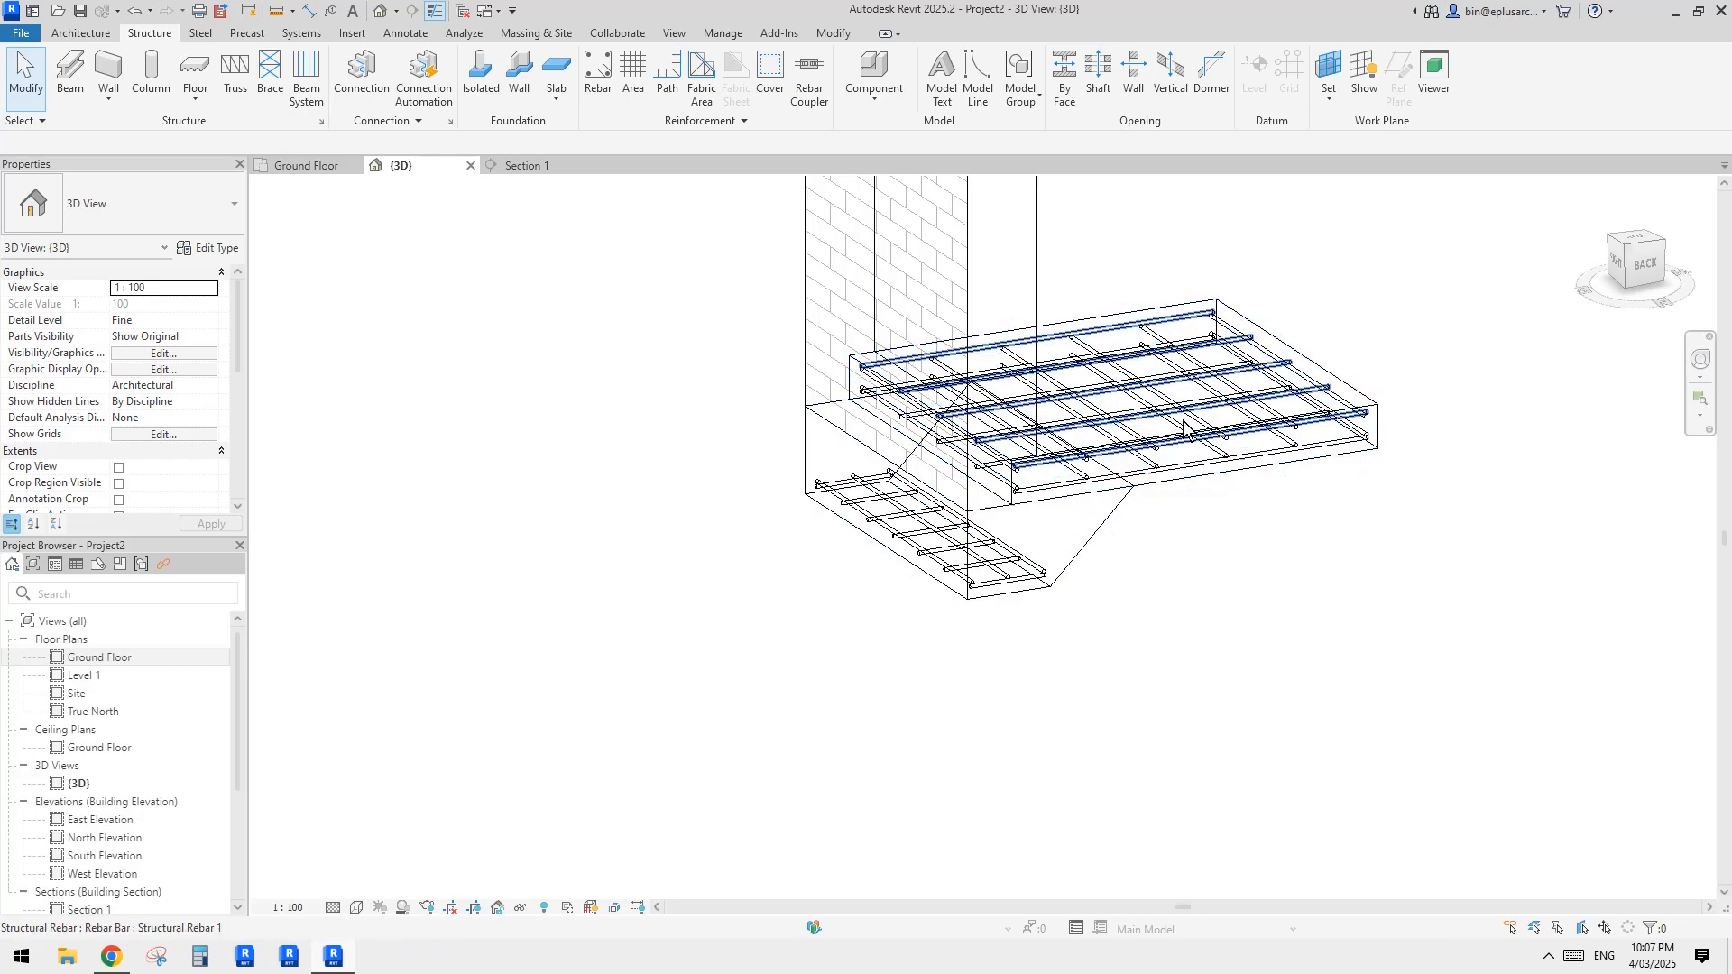
middle_click_drag(1207, 427, 1289, 641, "shift")
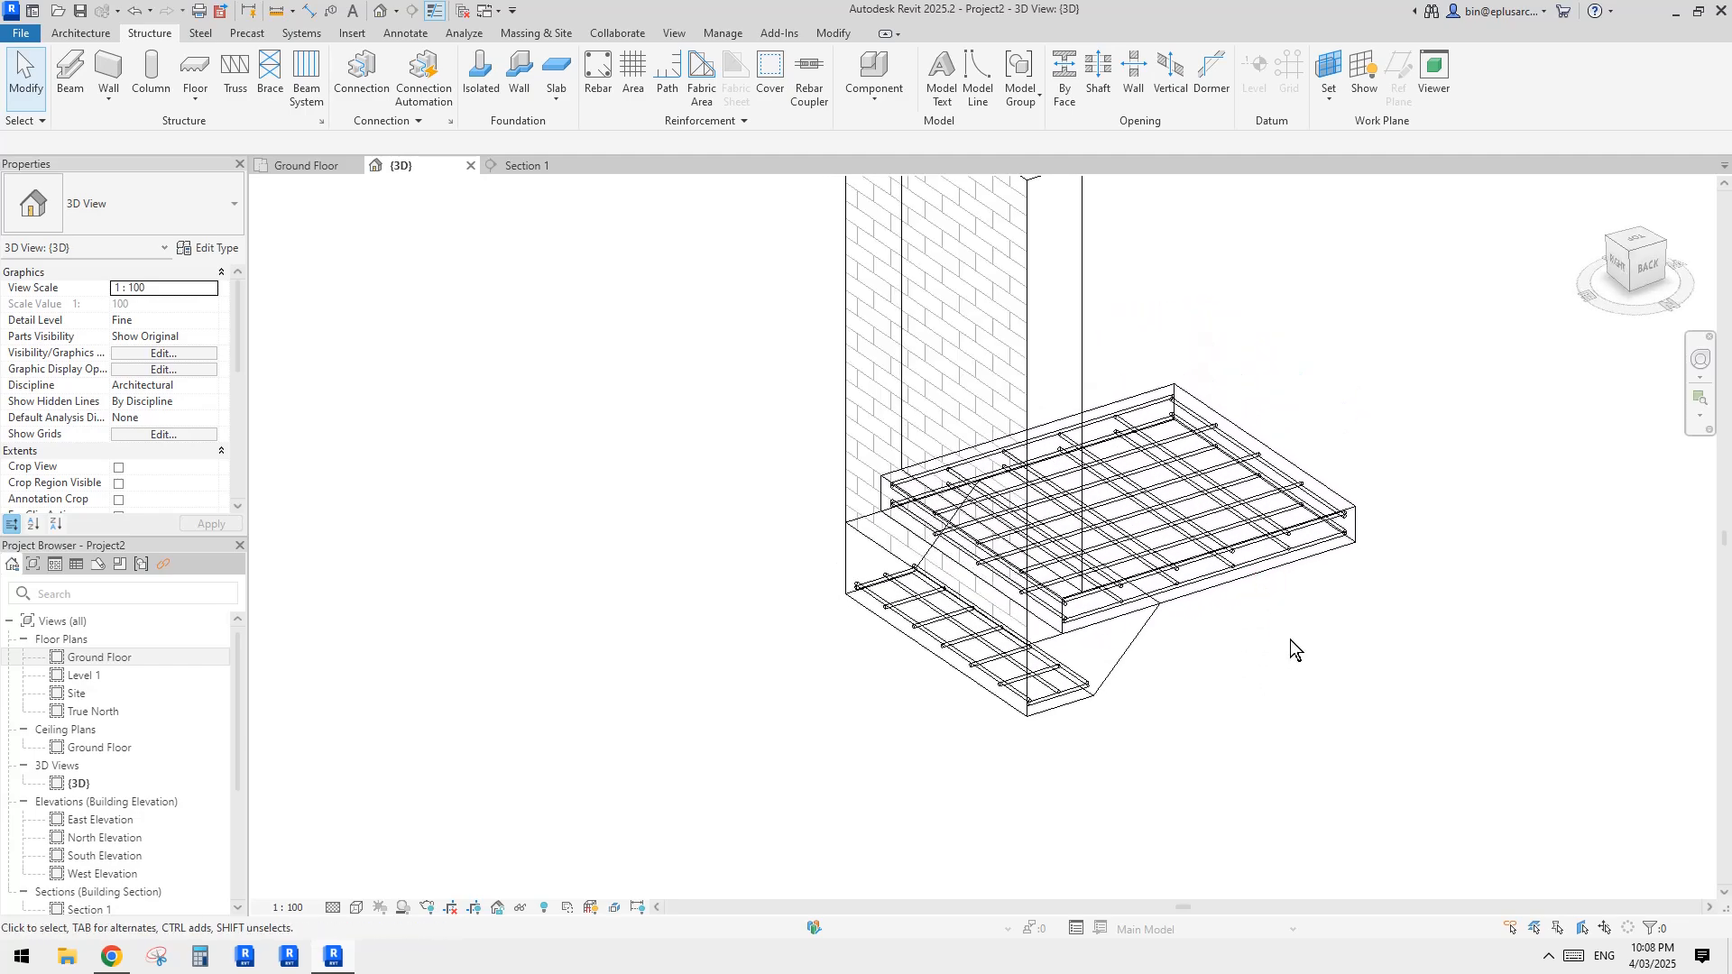
Step: Preview the model as hidden line and set the 3D view's visual style to Shaded
key("h")
key("l")
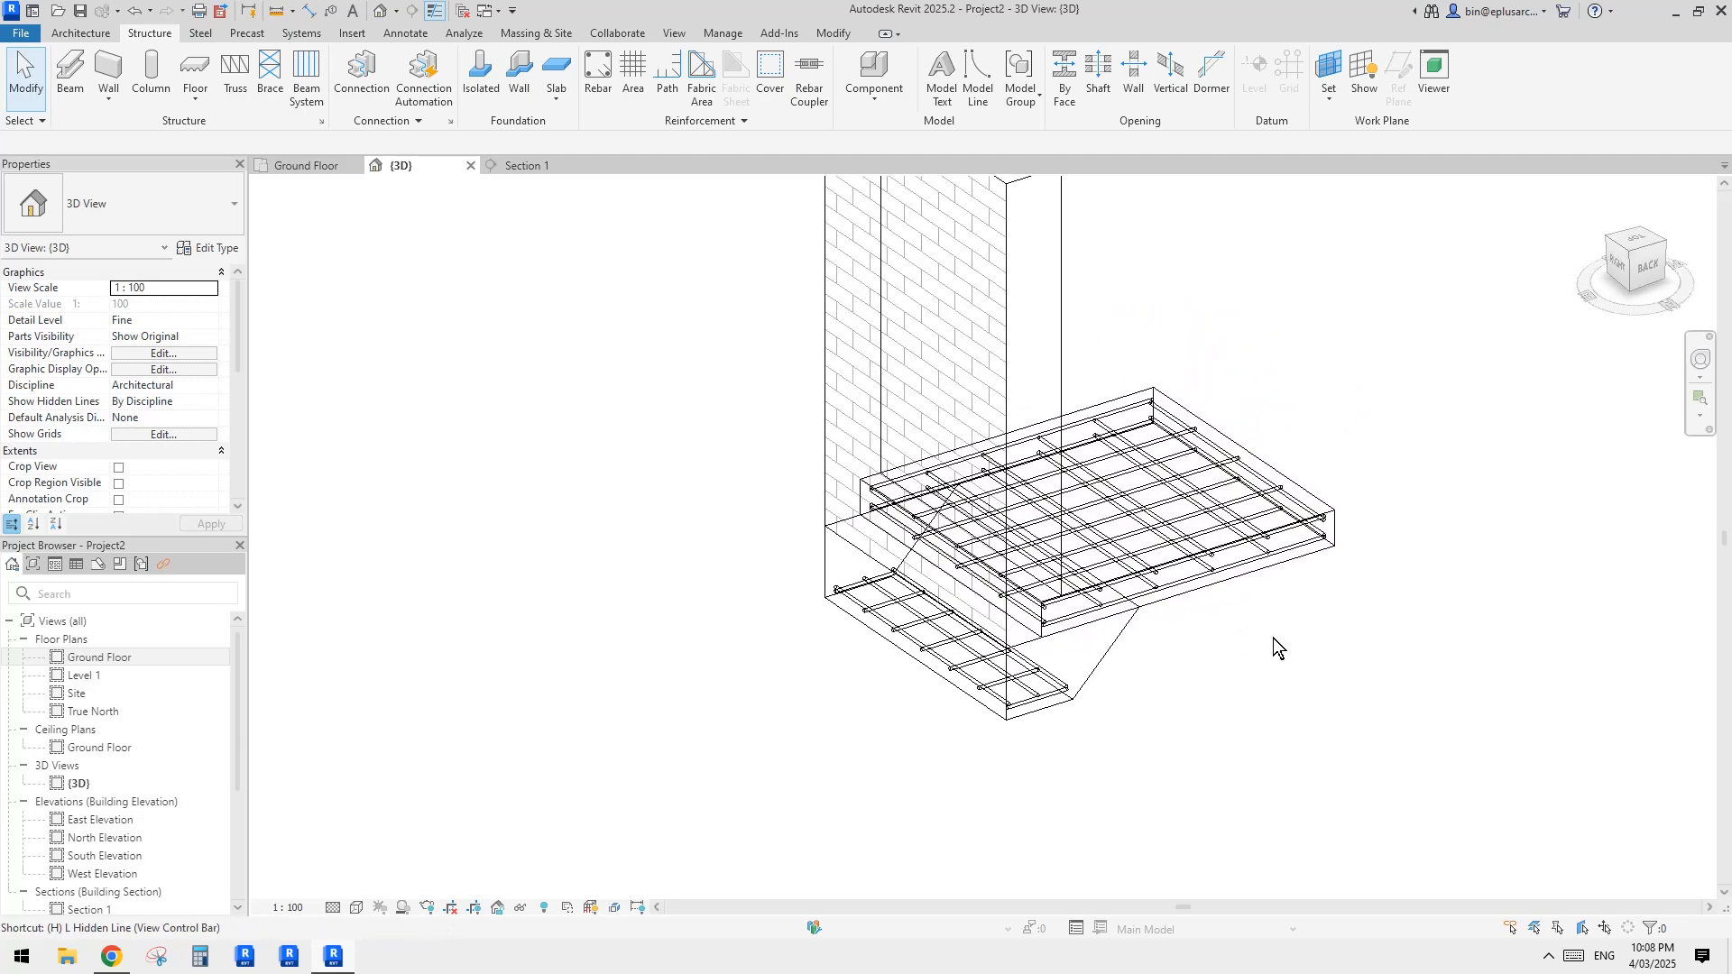
key("w")
key("f")
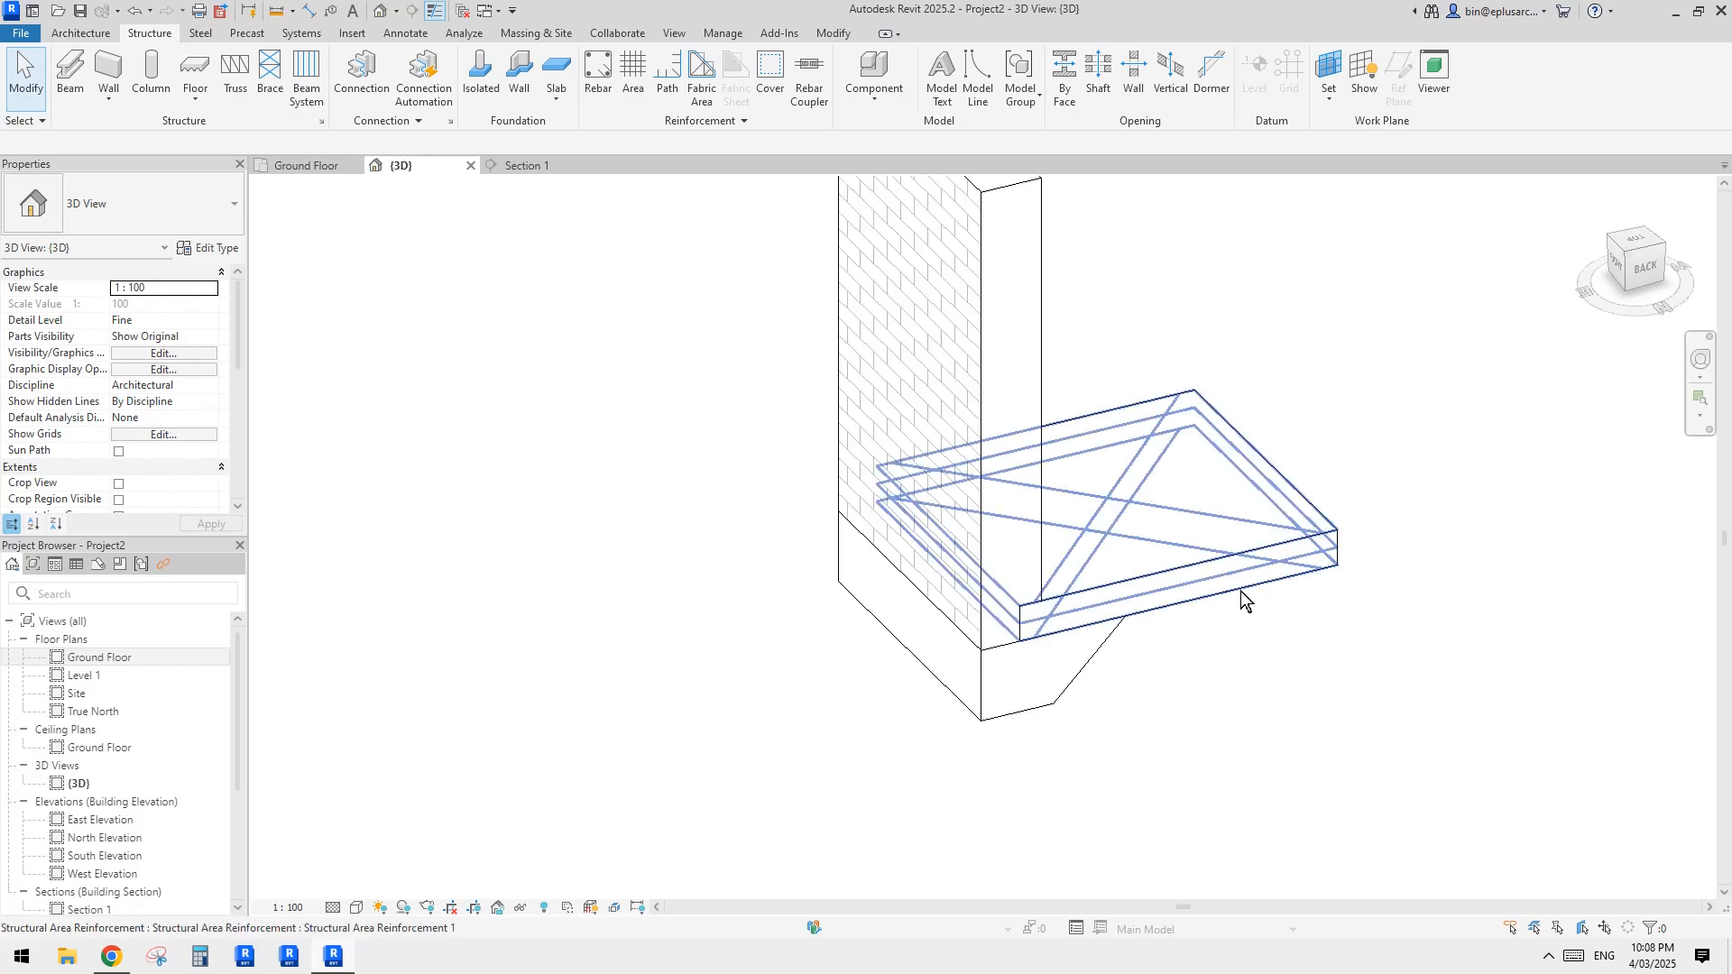
key("s")
key("d")
mouse_move(1306, 610)
middle_mouse_down("shift")
mouse_move(1142, 606)
mouse_move(1317, 608)
mouse_move(1075, 522)
middle_mouse_up("shift")
Step: Review the layer structure of the Brick veneer - 250 timber wall type and close it without editing
left_click(1034, 553)
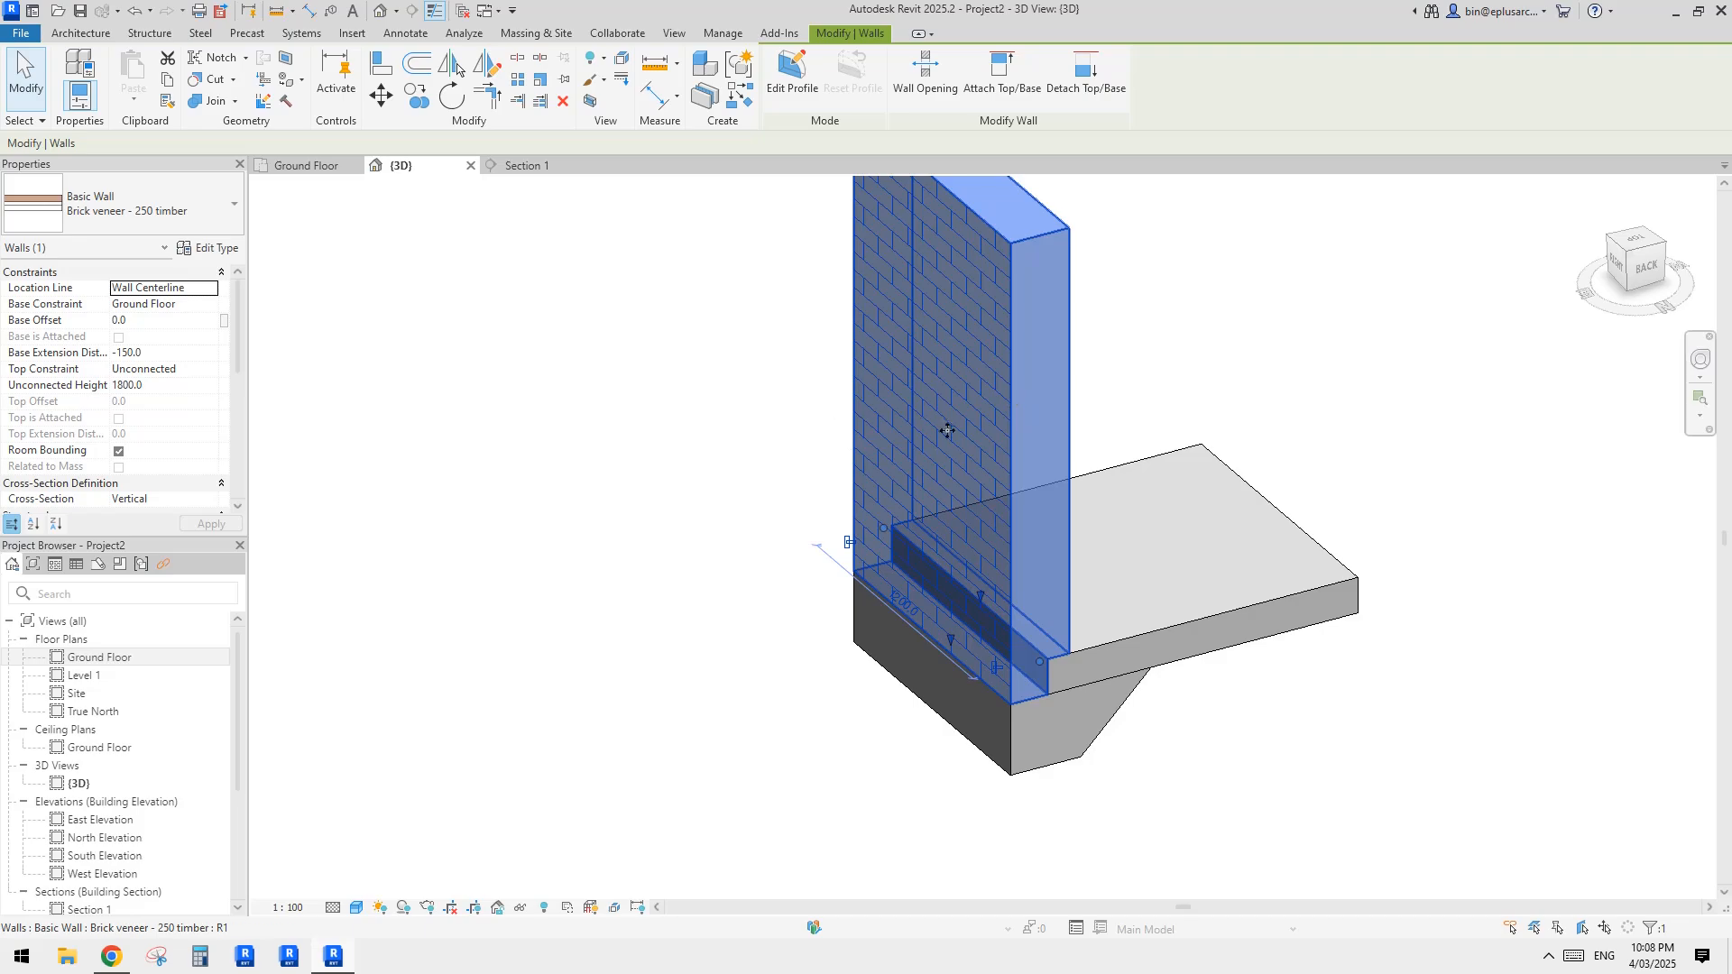
scroll(956, 442, "down", 1)
middle_click_drag(995, 408, 999, 447)
left_click(843, 421)
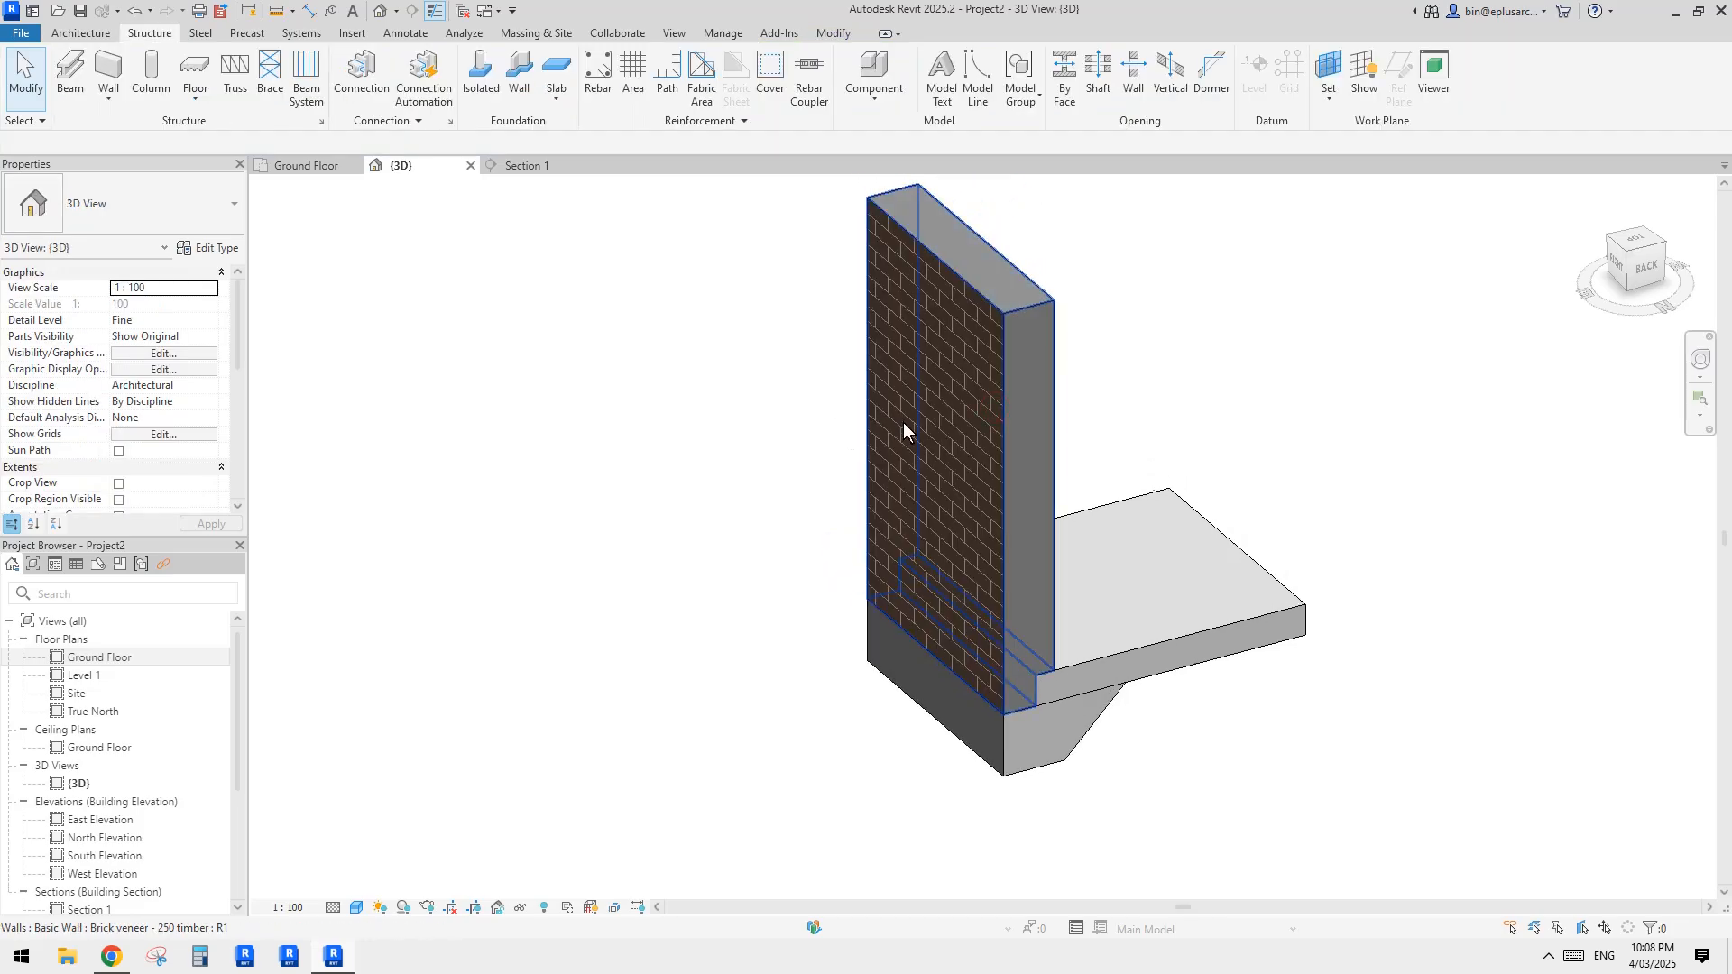
middle_click_drag(902, 422, 918, 432, "shift")
left_click(983, 426)
left_click(200, 249)
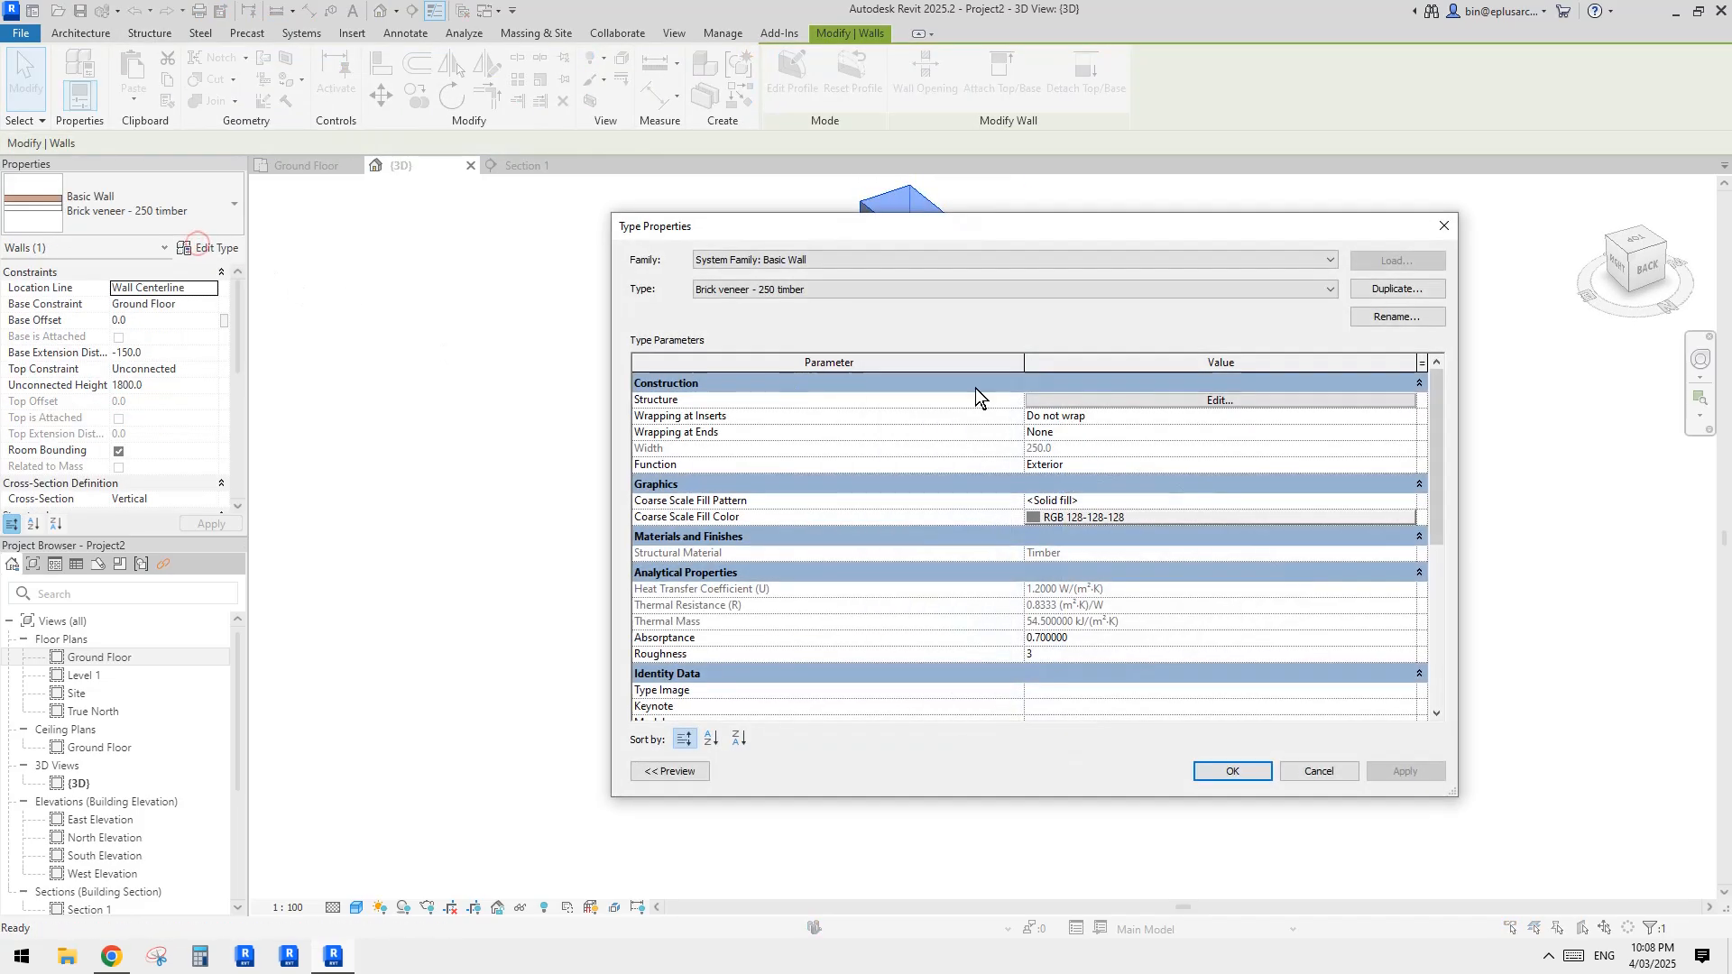
left_click(1128, 403)
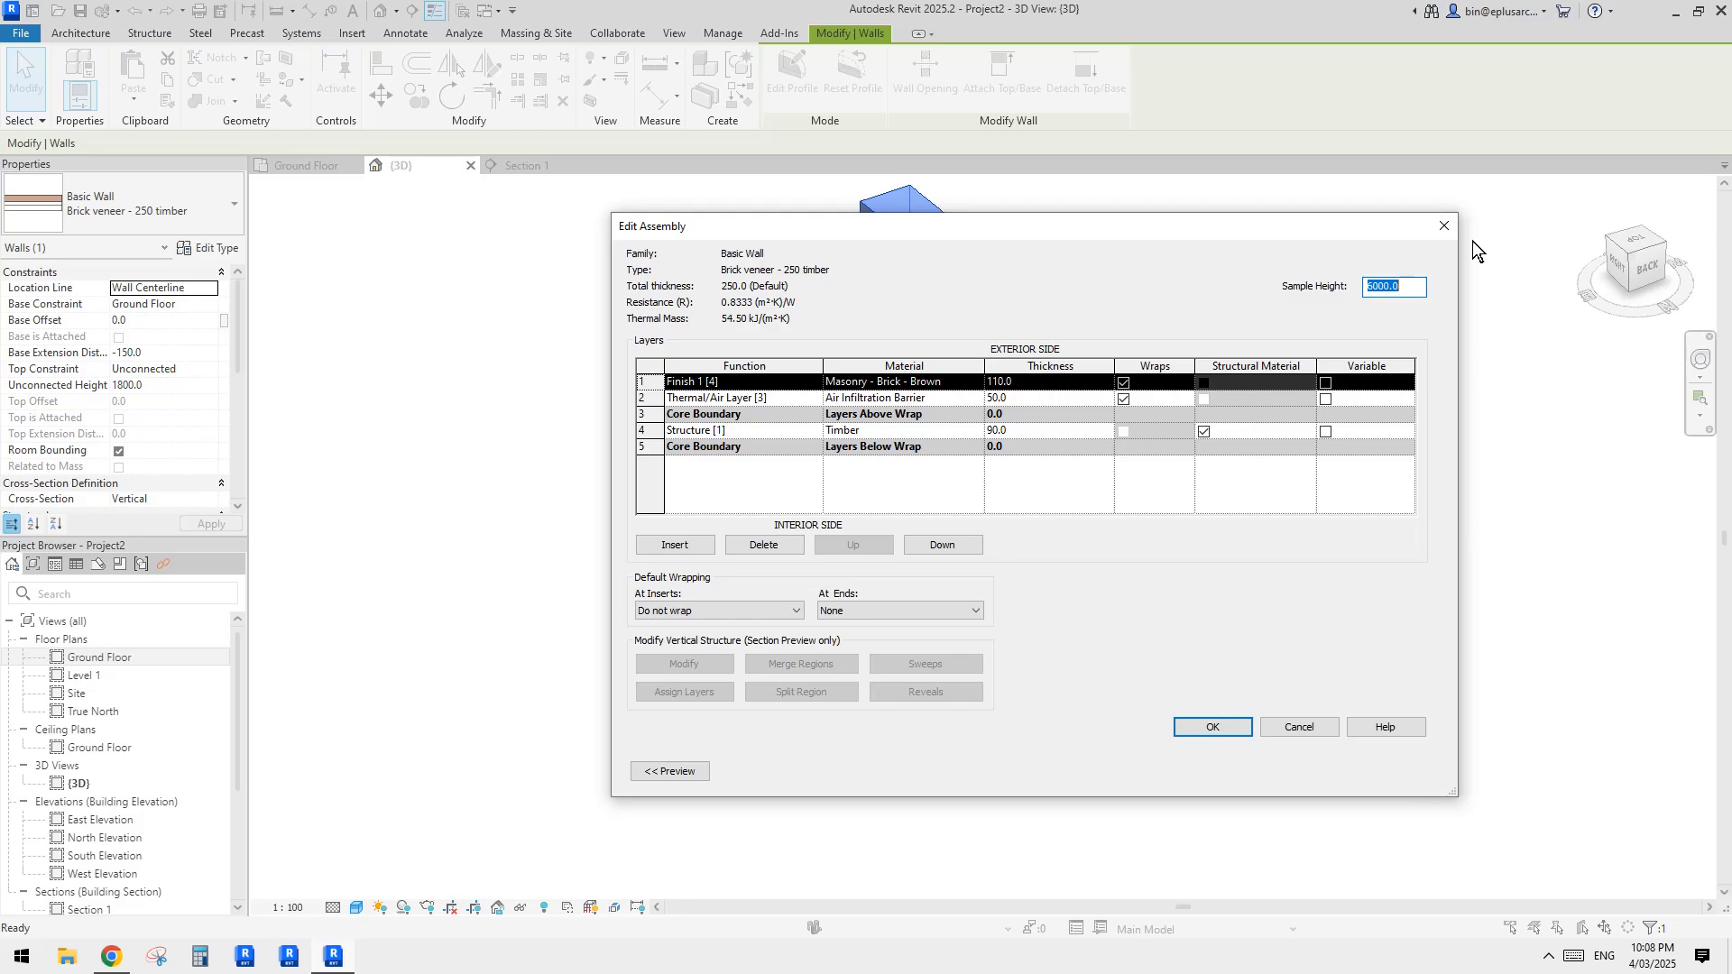
left_click(1444, 225)
left_click(1442, 228)
key("Escape")
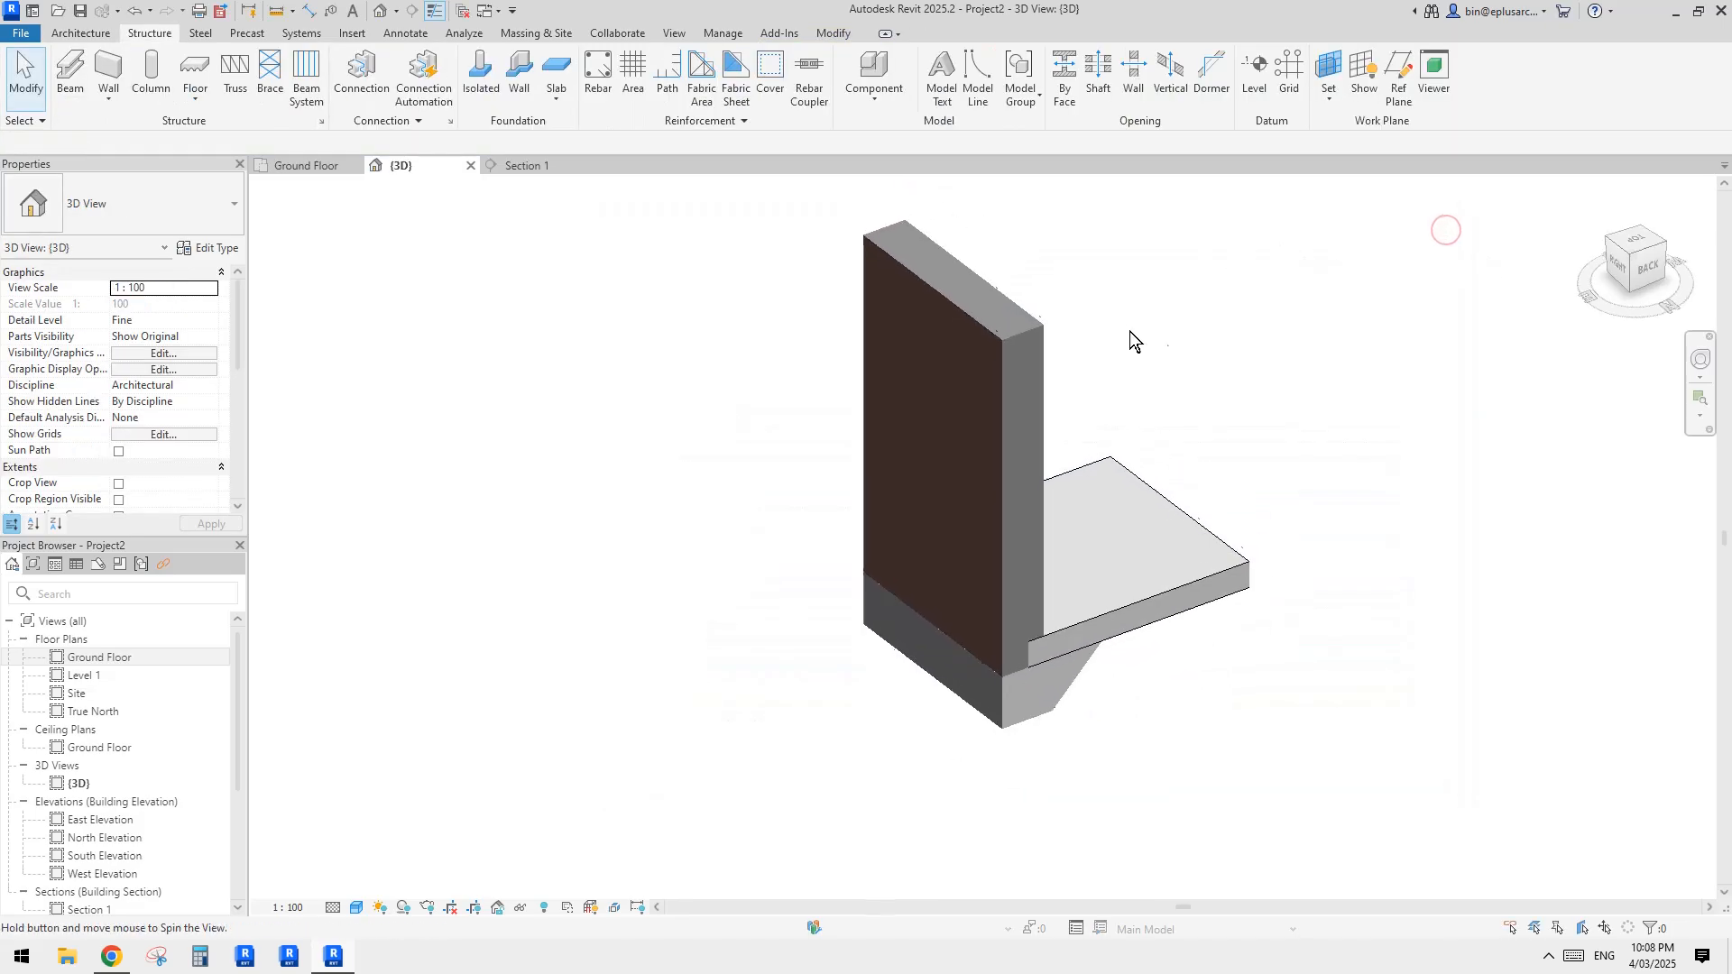
Step: Create parts from the layers of the brick veneer wall
middle_click_drag(1129, 332, 1064, 417, "shift")
left_click(932, 438)
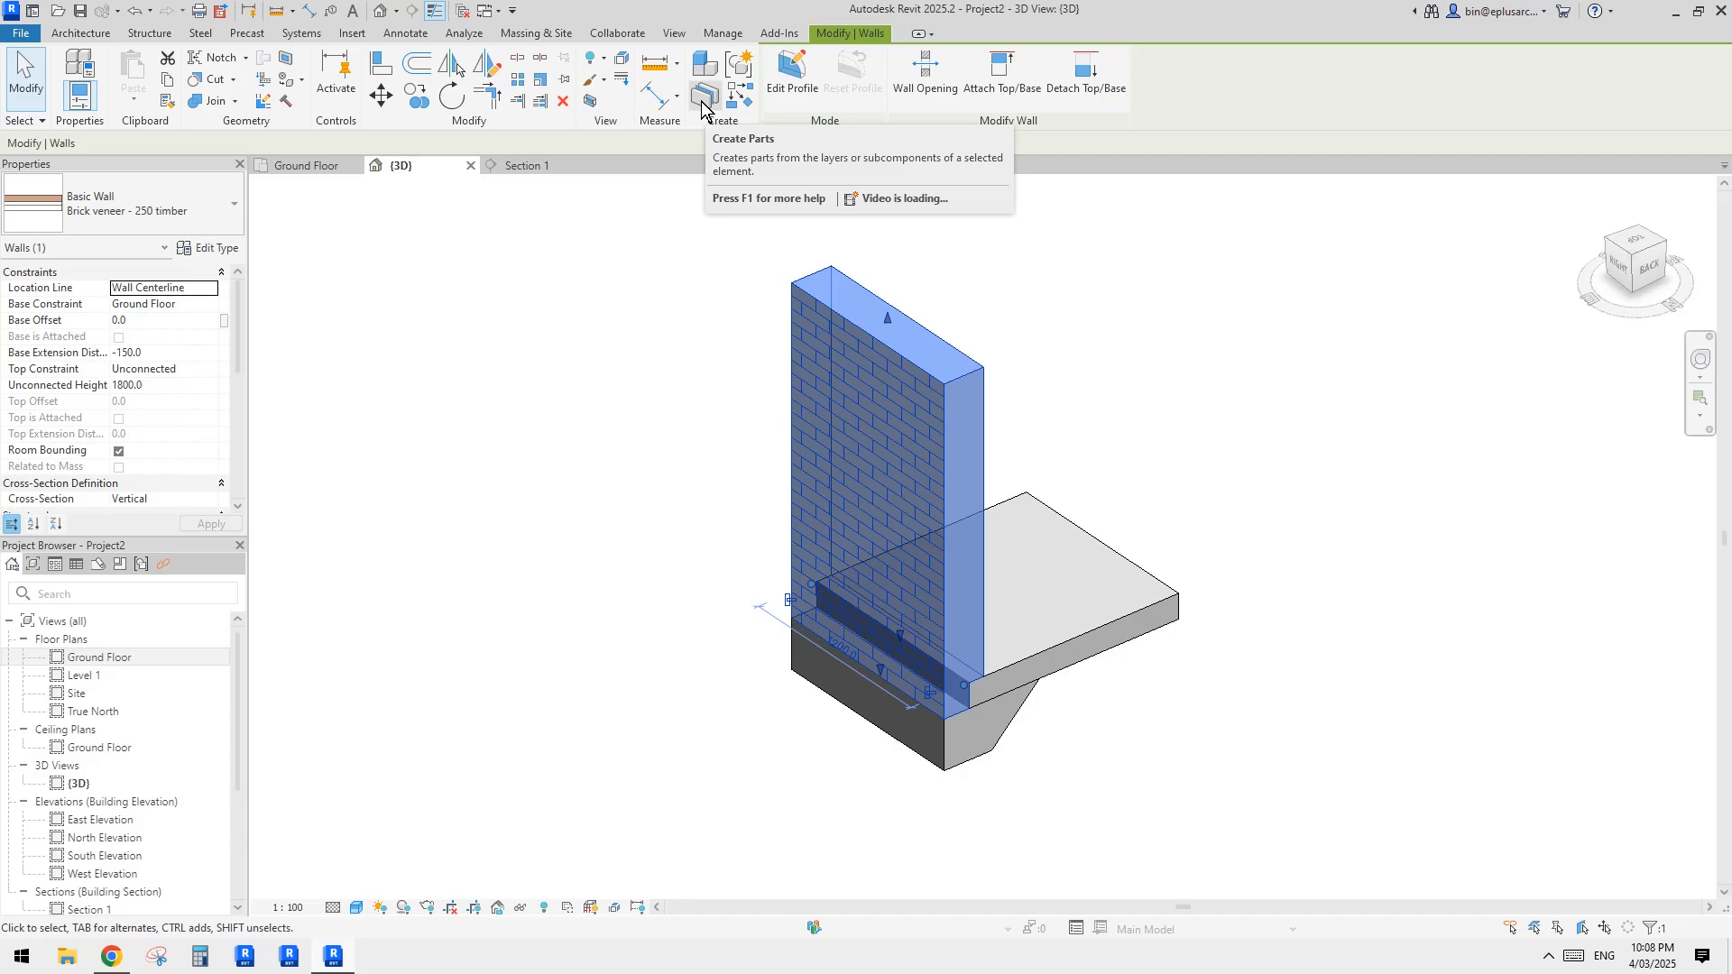
middle_click_drag(1155, 339, 1065, 408, "shift")
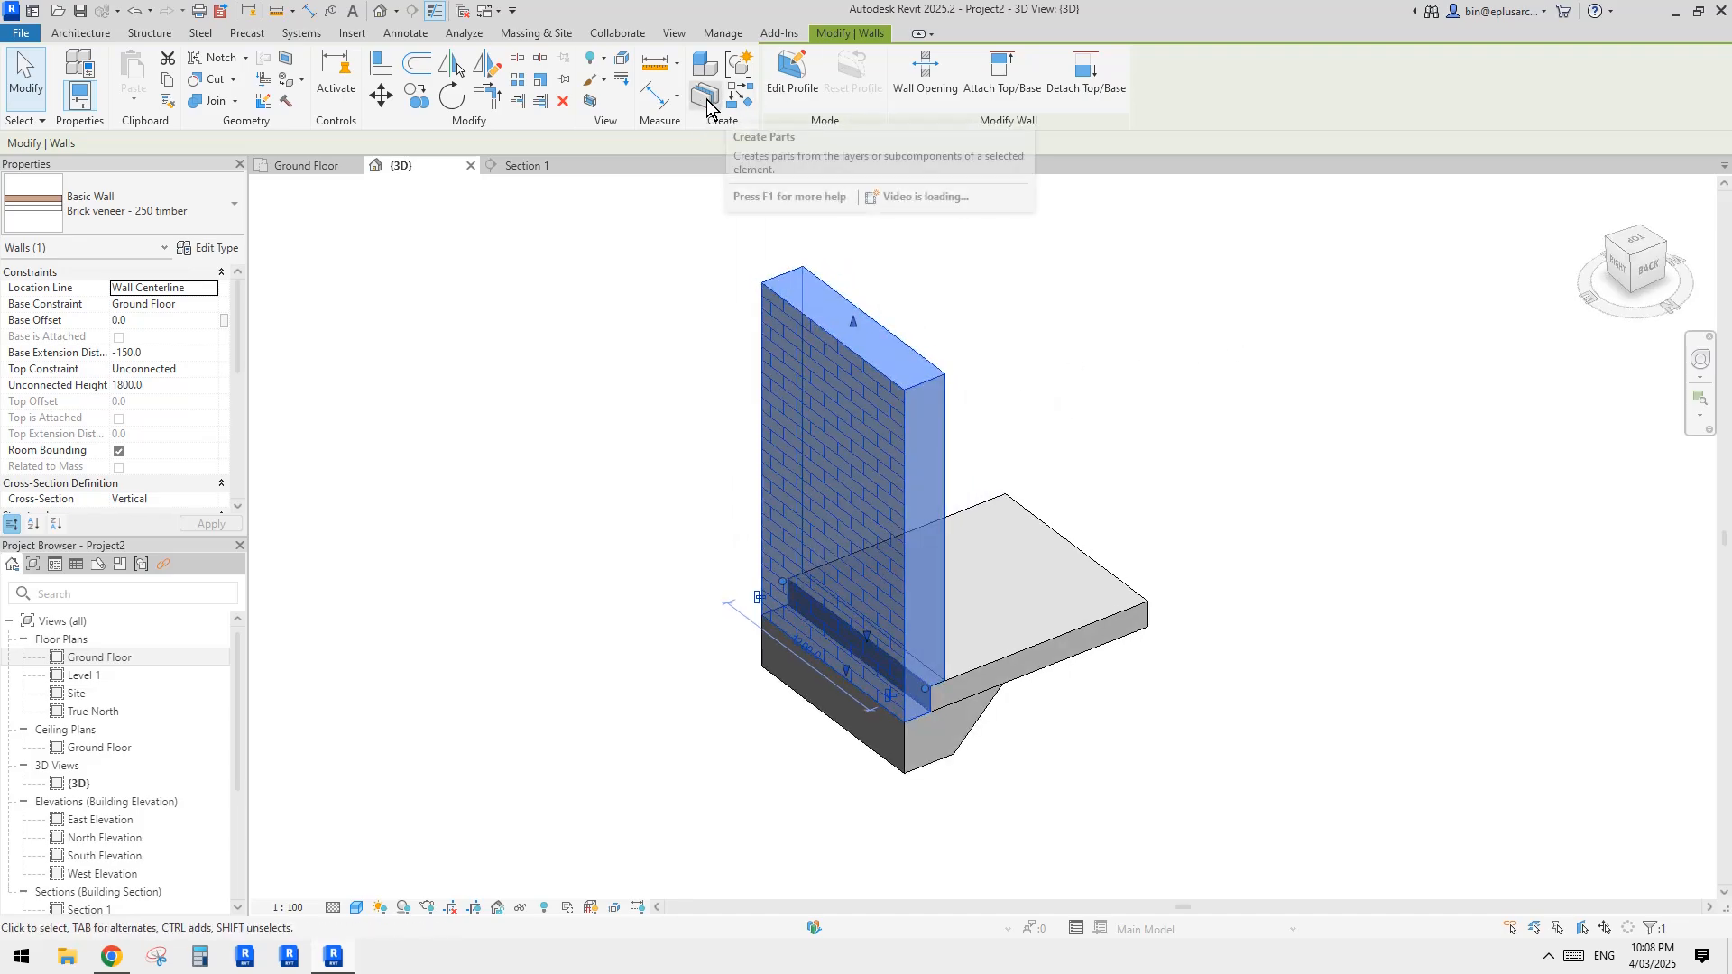
left_click(738, 96)
middle_click_drag(986, 458, 1015, 458)
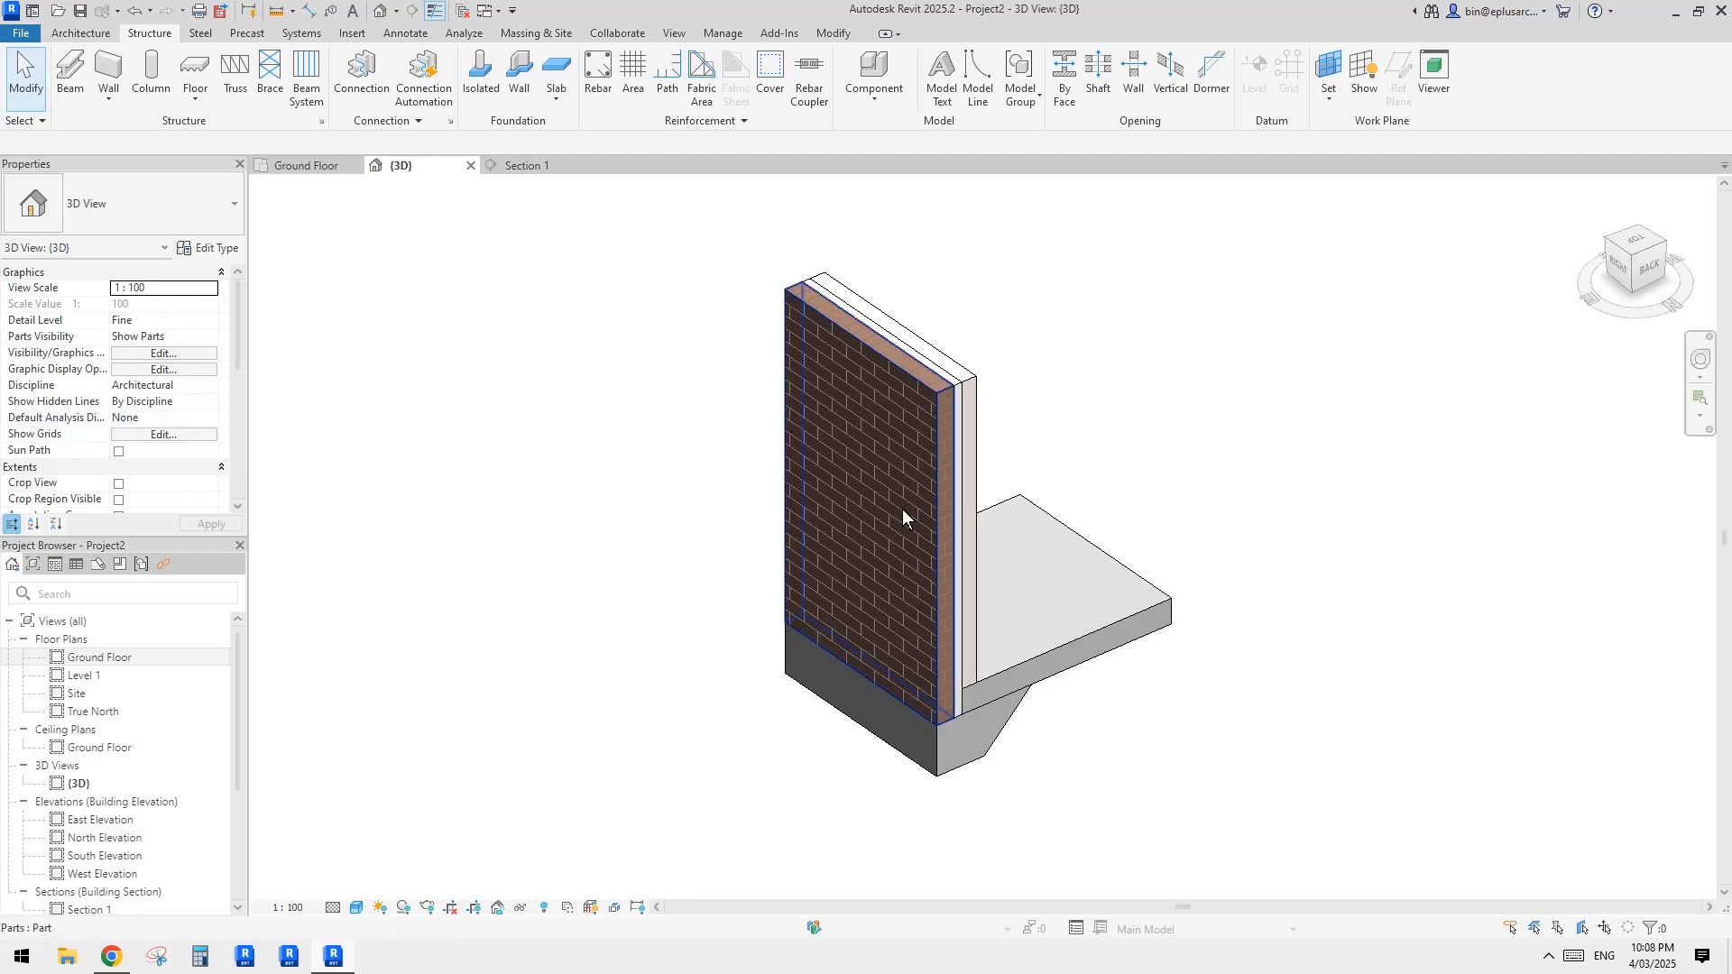
middle_click_drag(954, 476, 949, 487)
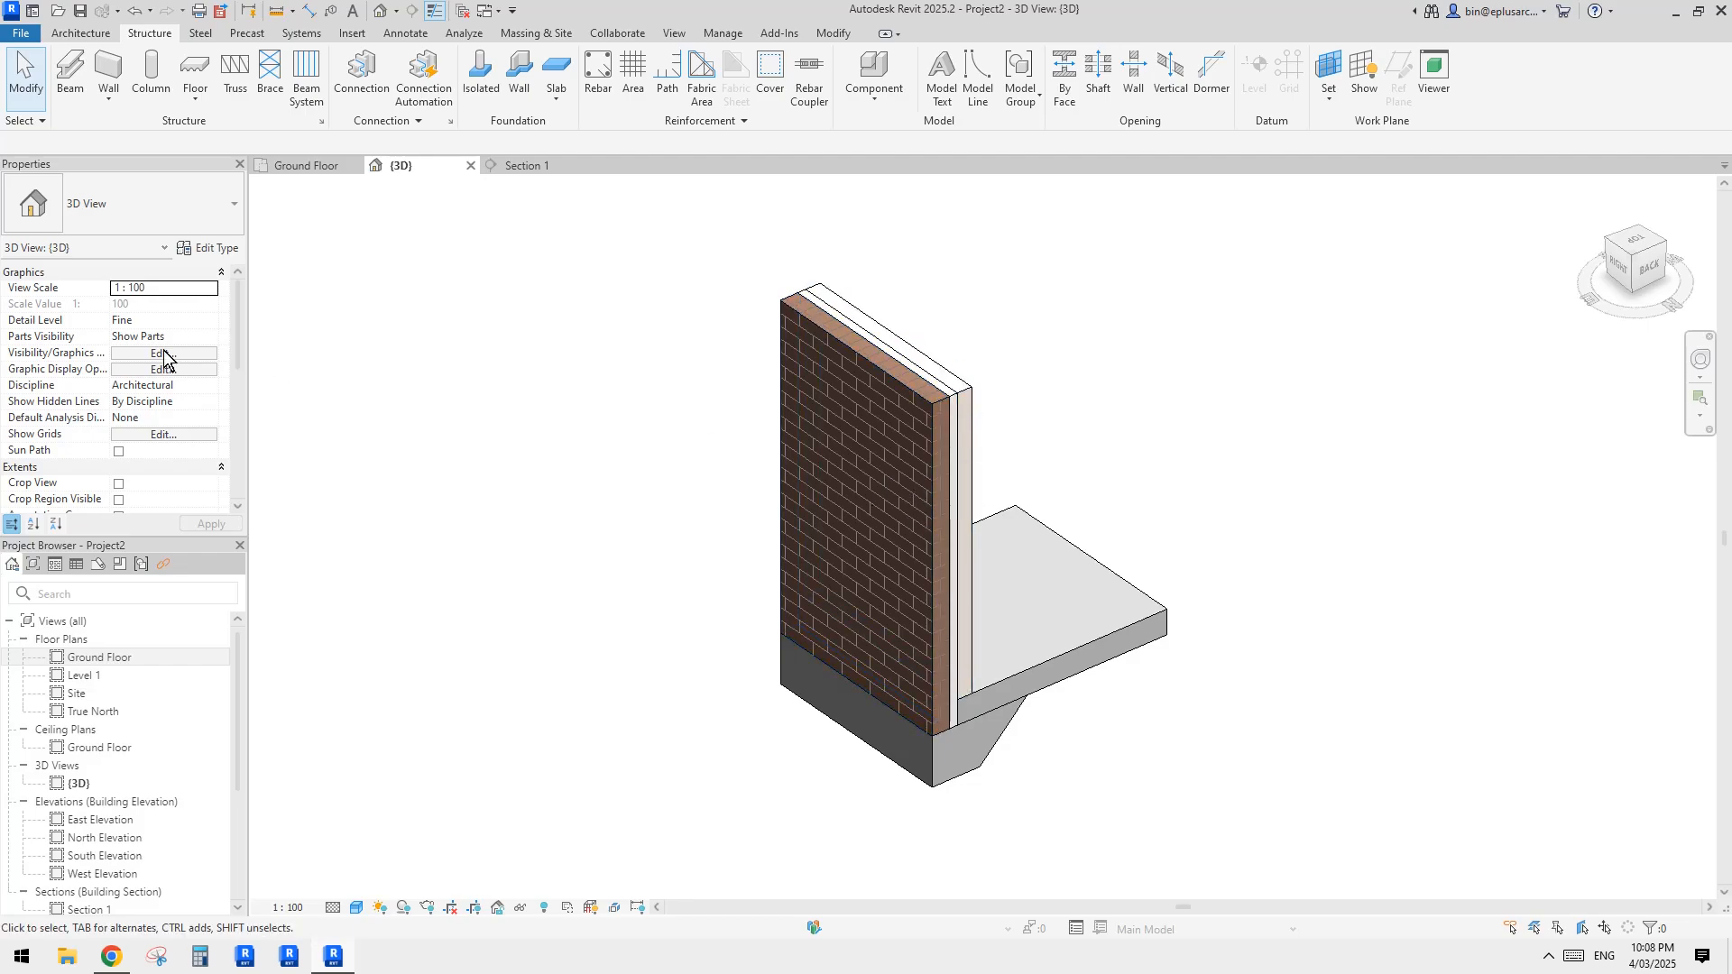
Step: Compare the Show Original and Show Both parts visibility settings in the 3D view, and set it back to Show Parts
left_click(213, 338)
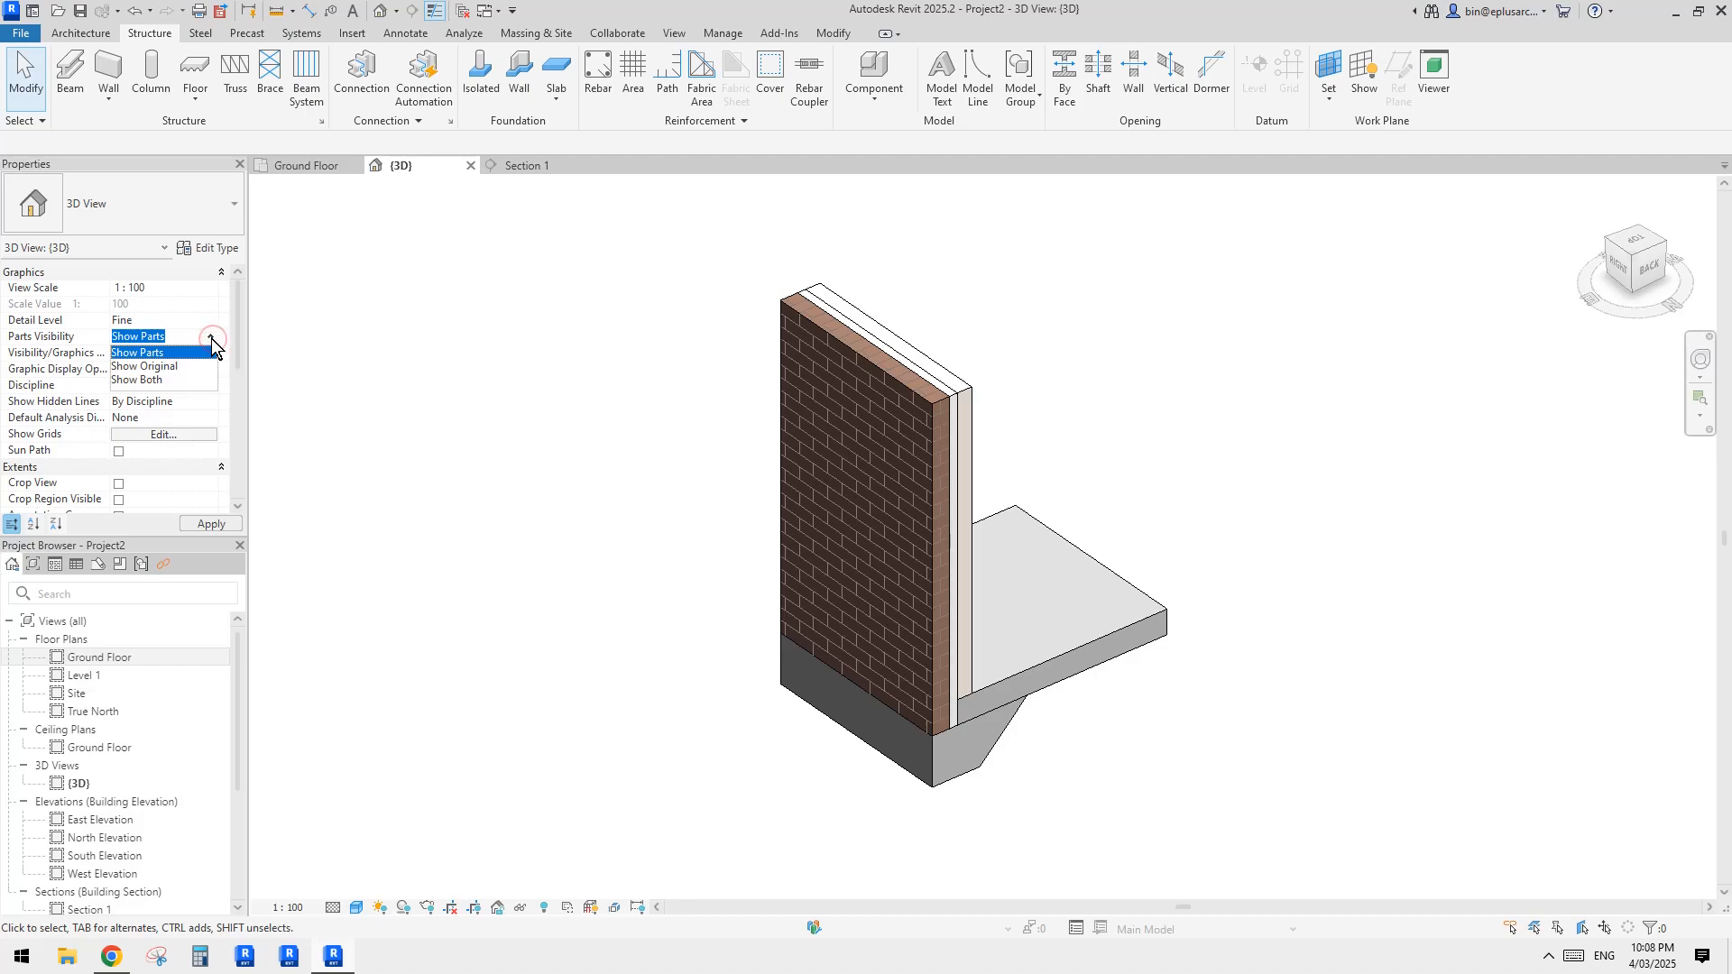
left_click(274, 353)
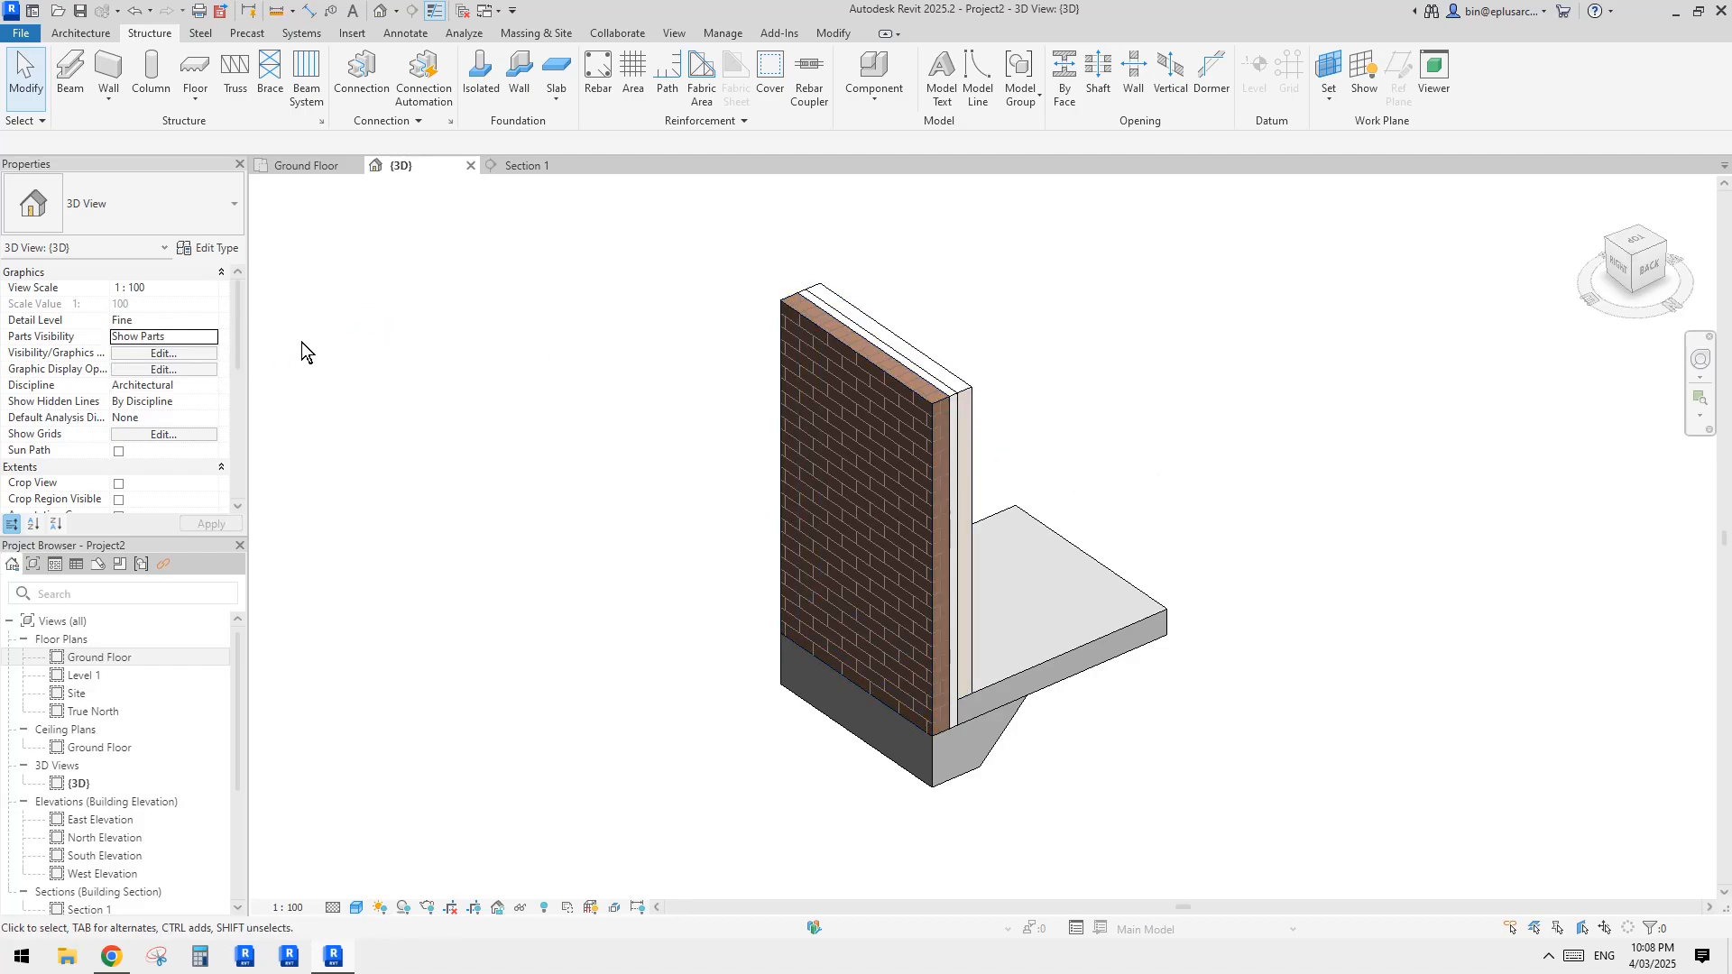
left_click(214, 339)
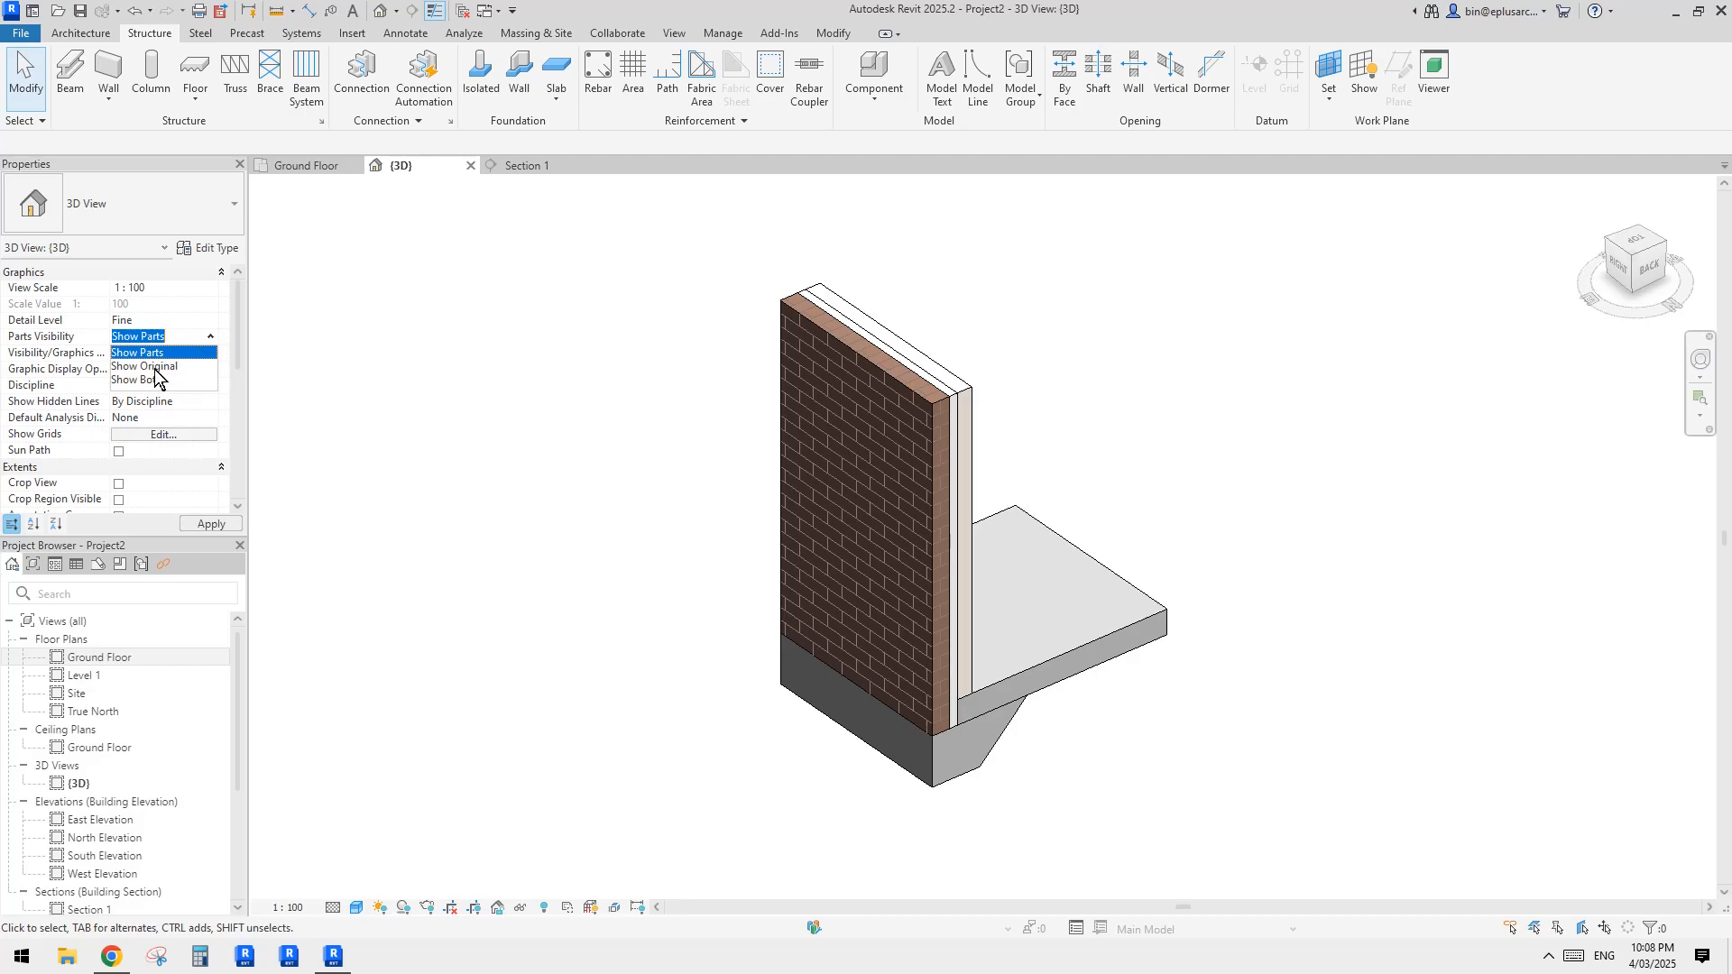
left_click(158, 368)
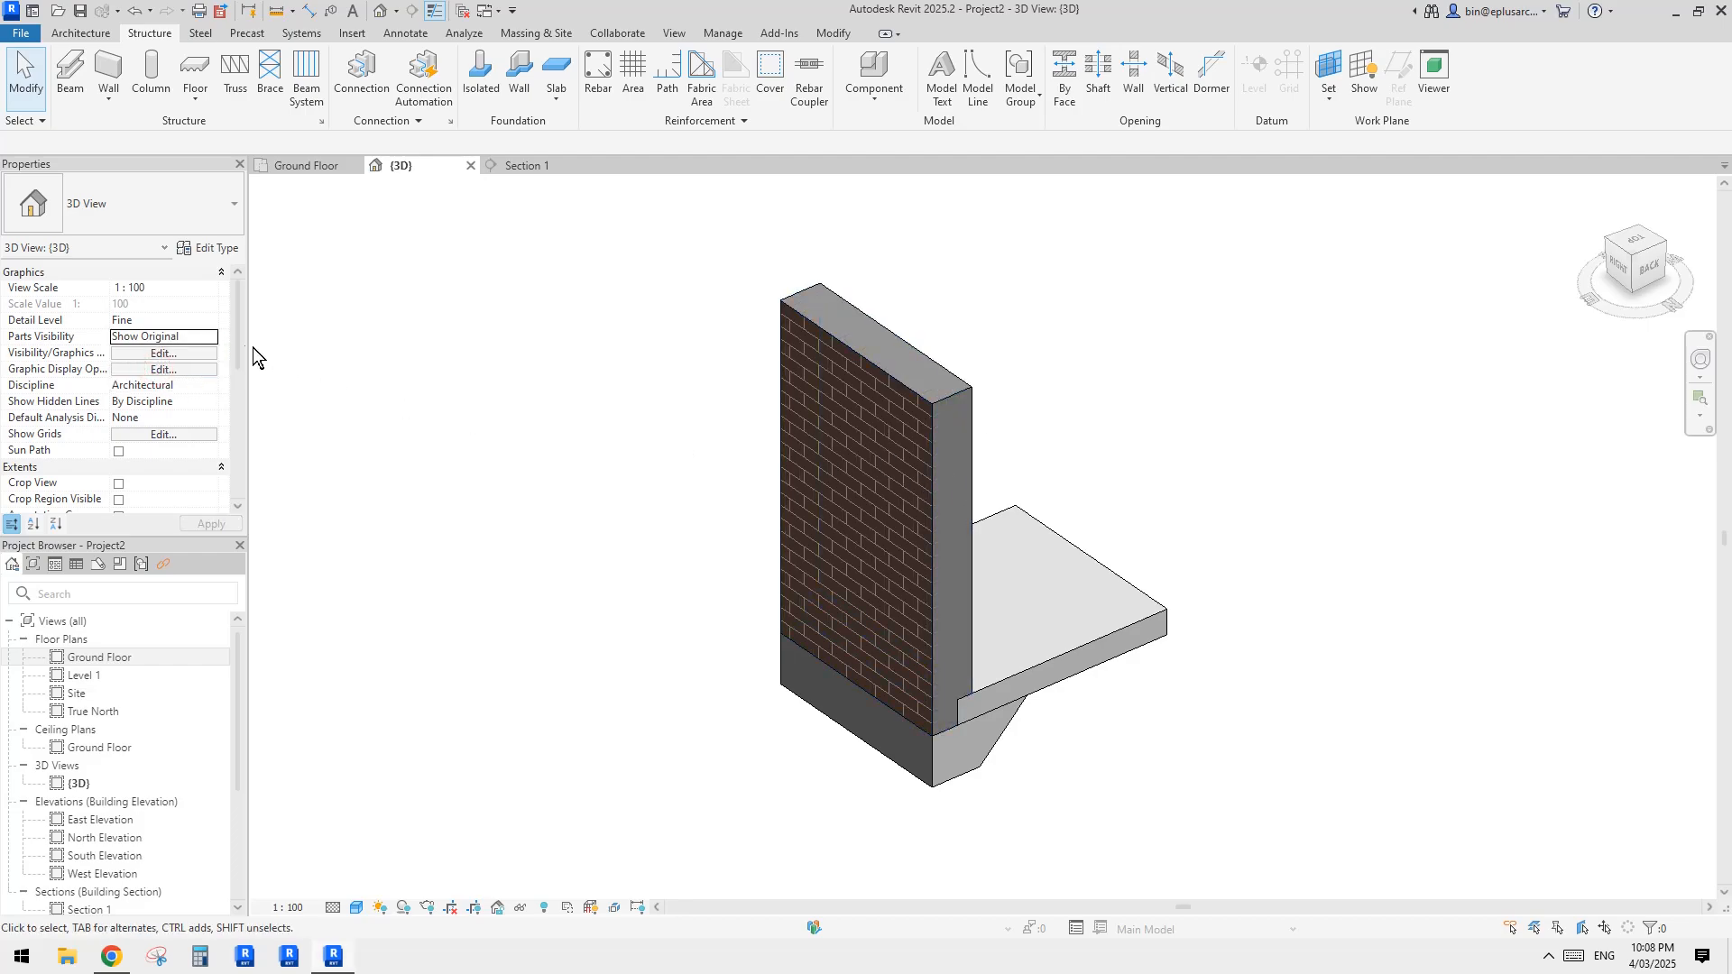
left_click(151, 380)
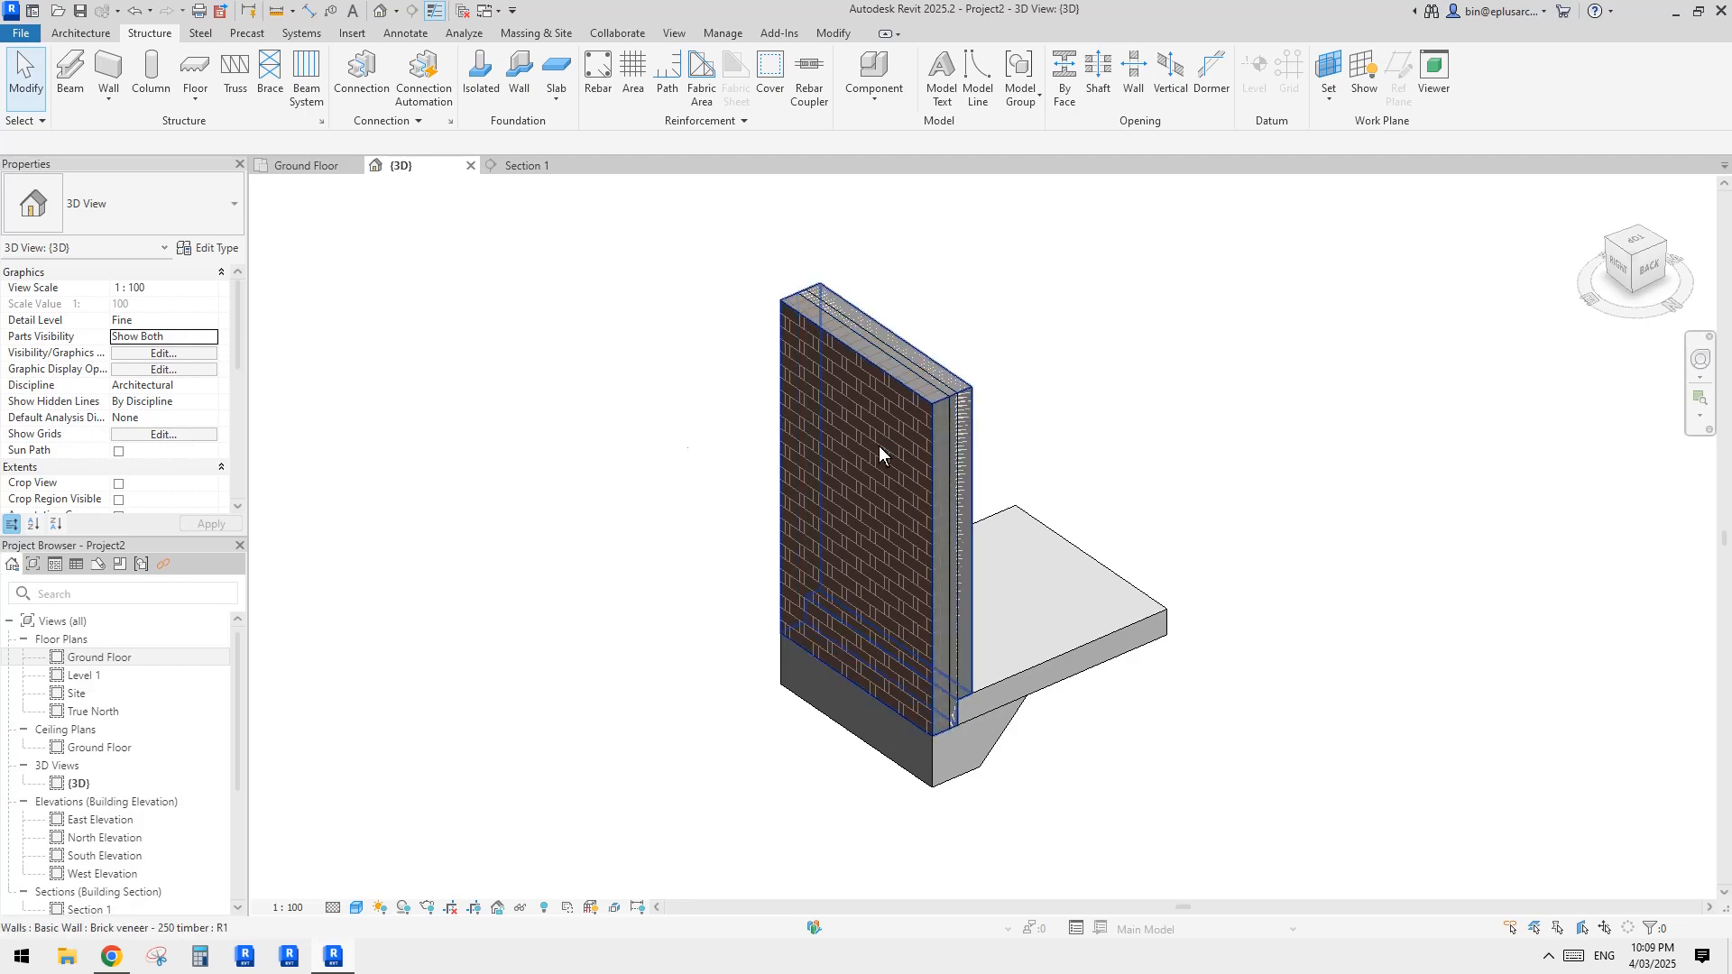
left_click(213, 336)
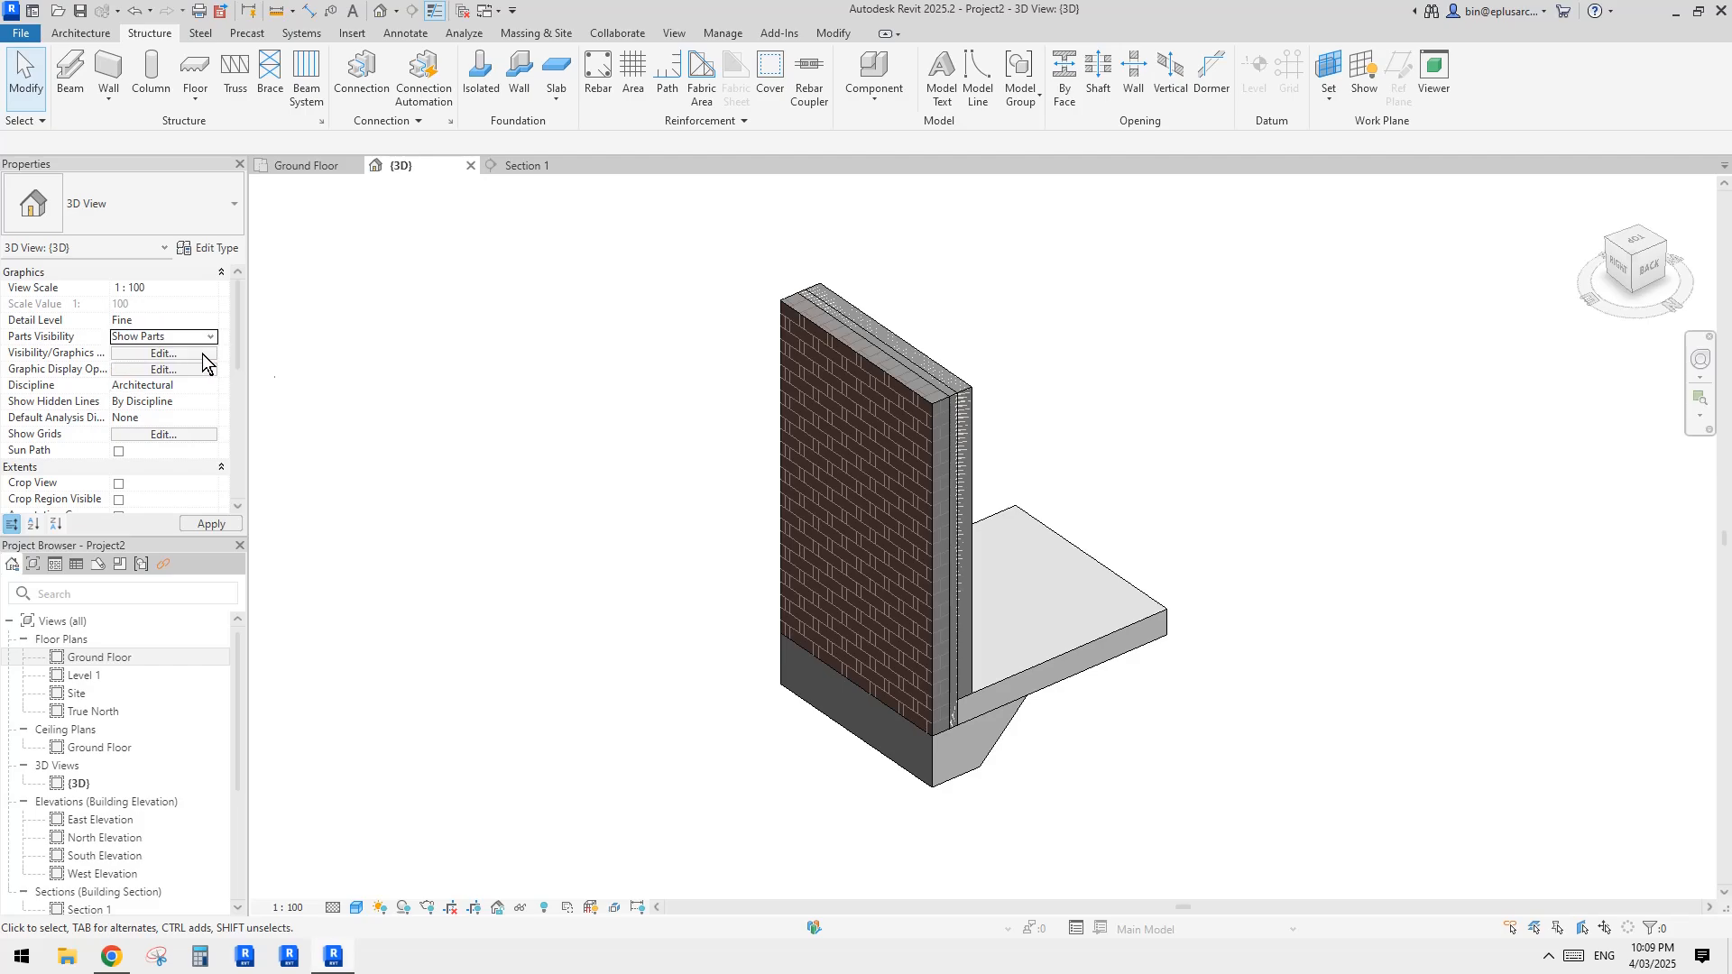
Step: Displace the outer brick part about 1564 mm along the X axis, away from the rest of the wall
scroll(938, 541, "up", 2)
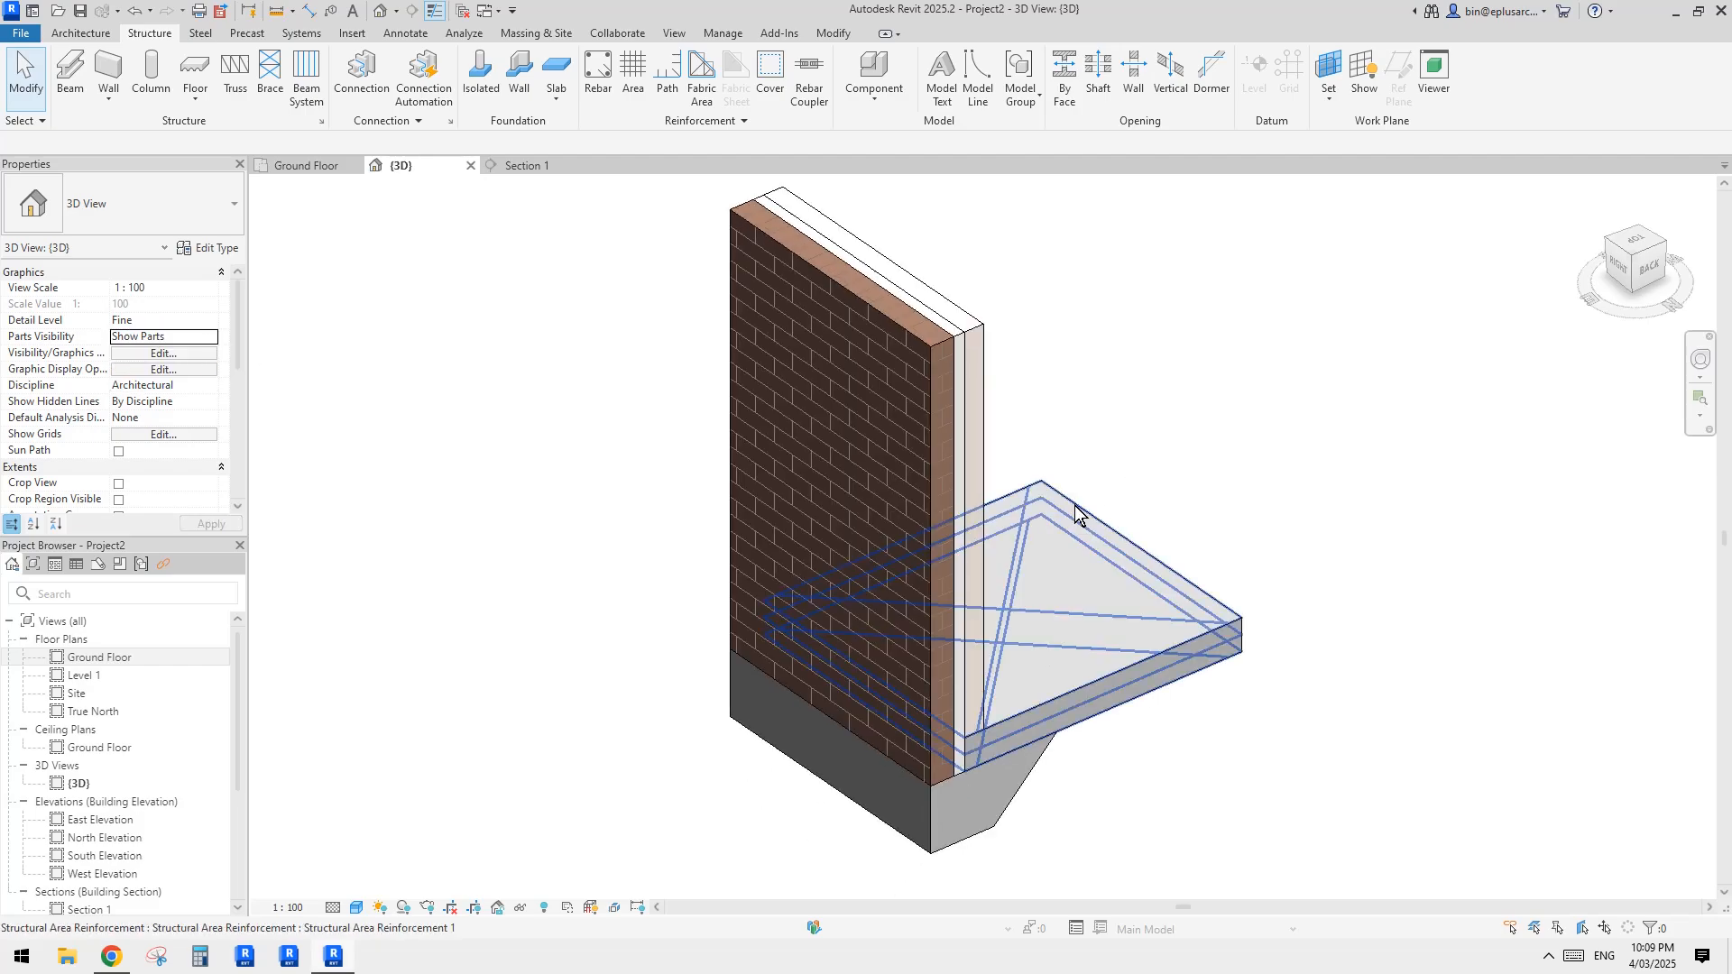
left_click(858, 462)
scroll(902, 474, "down", 2)
middle_click_drag(873, 502, 913, 527)
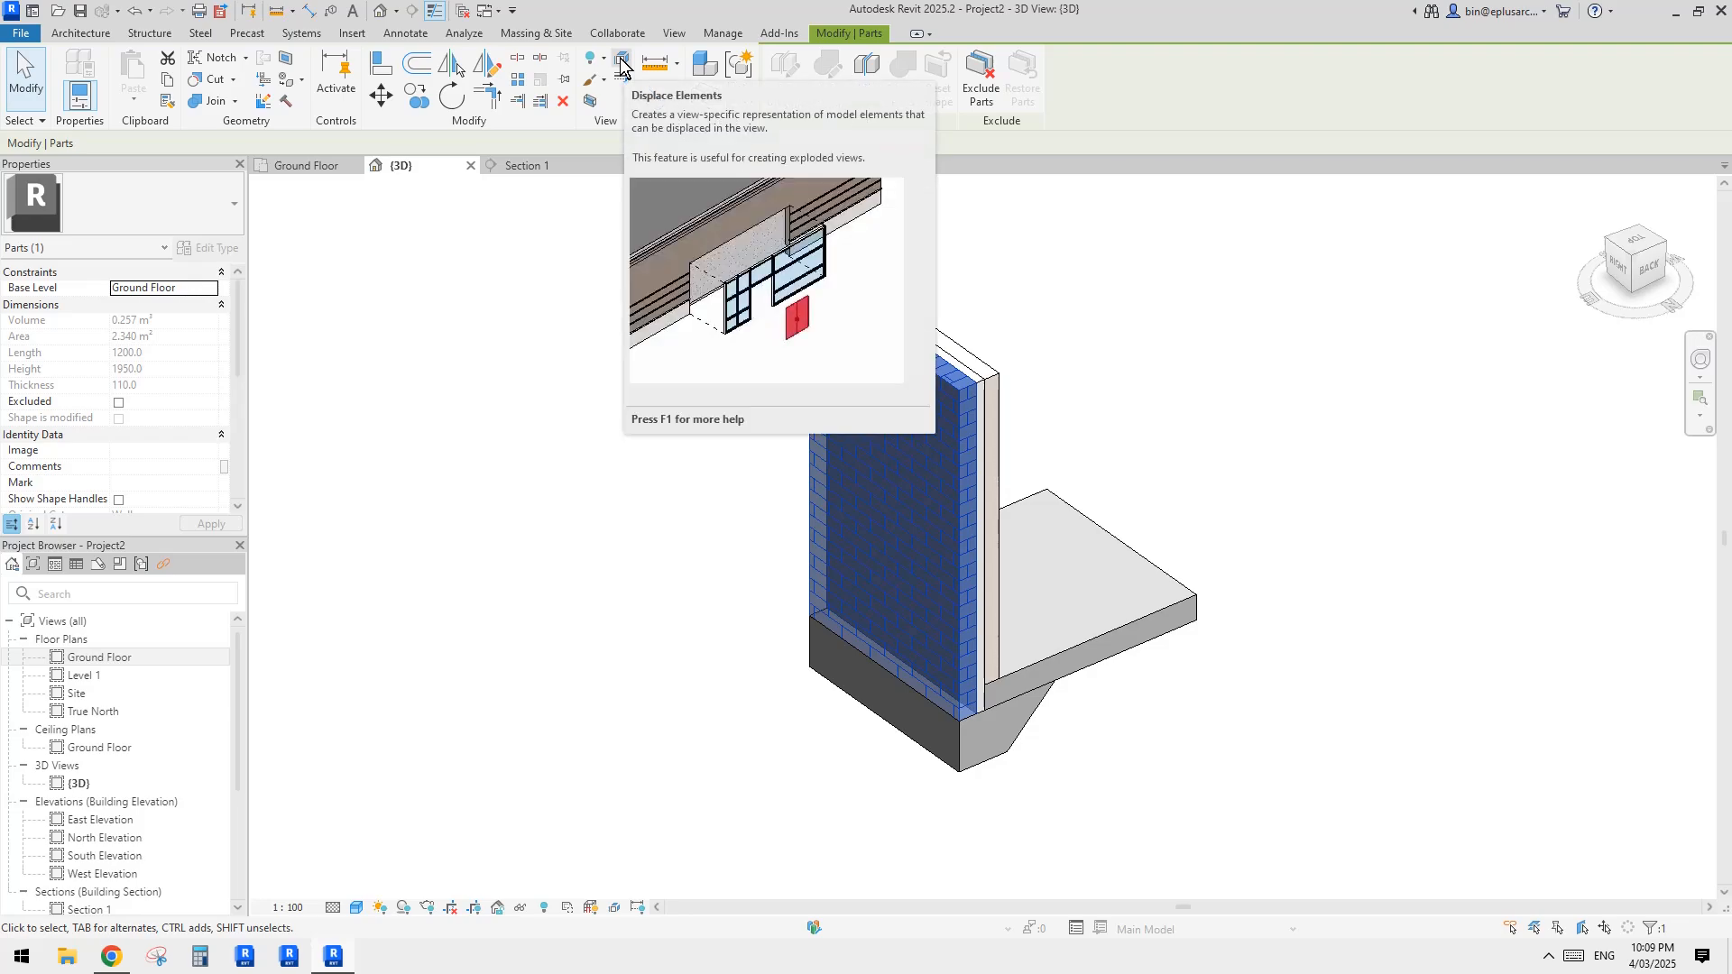
left_click(1084, 403)
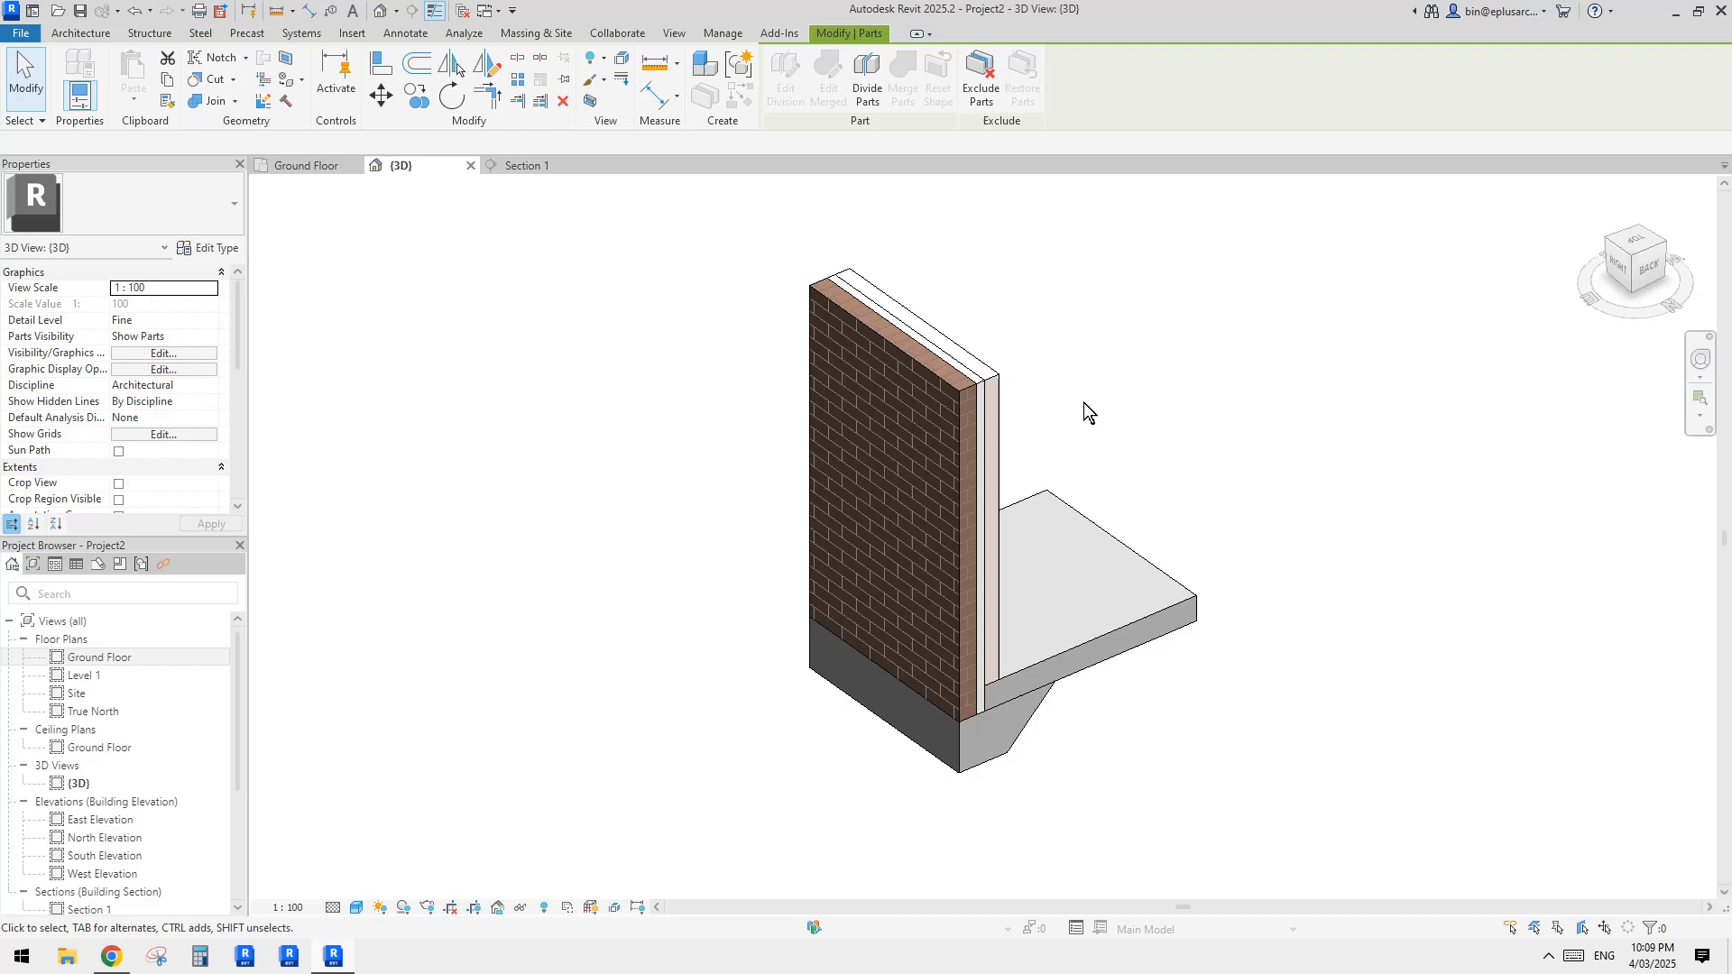
left_click(924, 470)
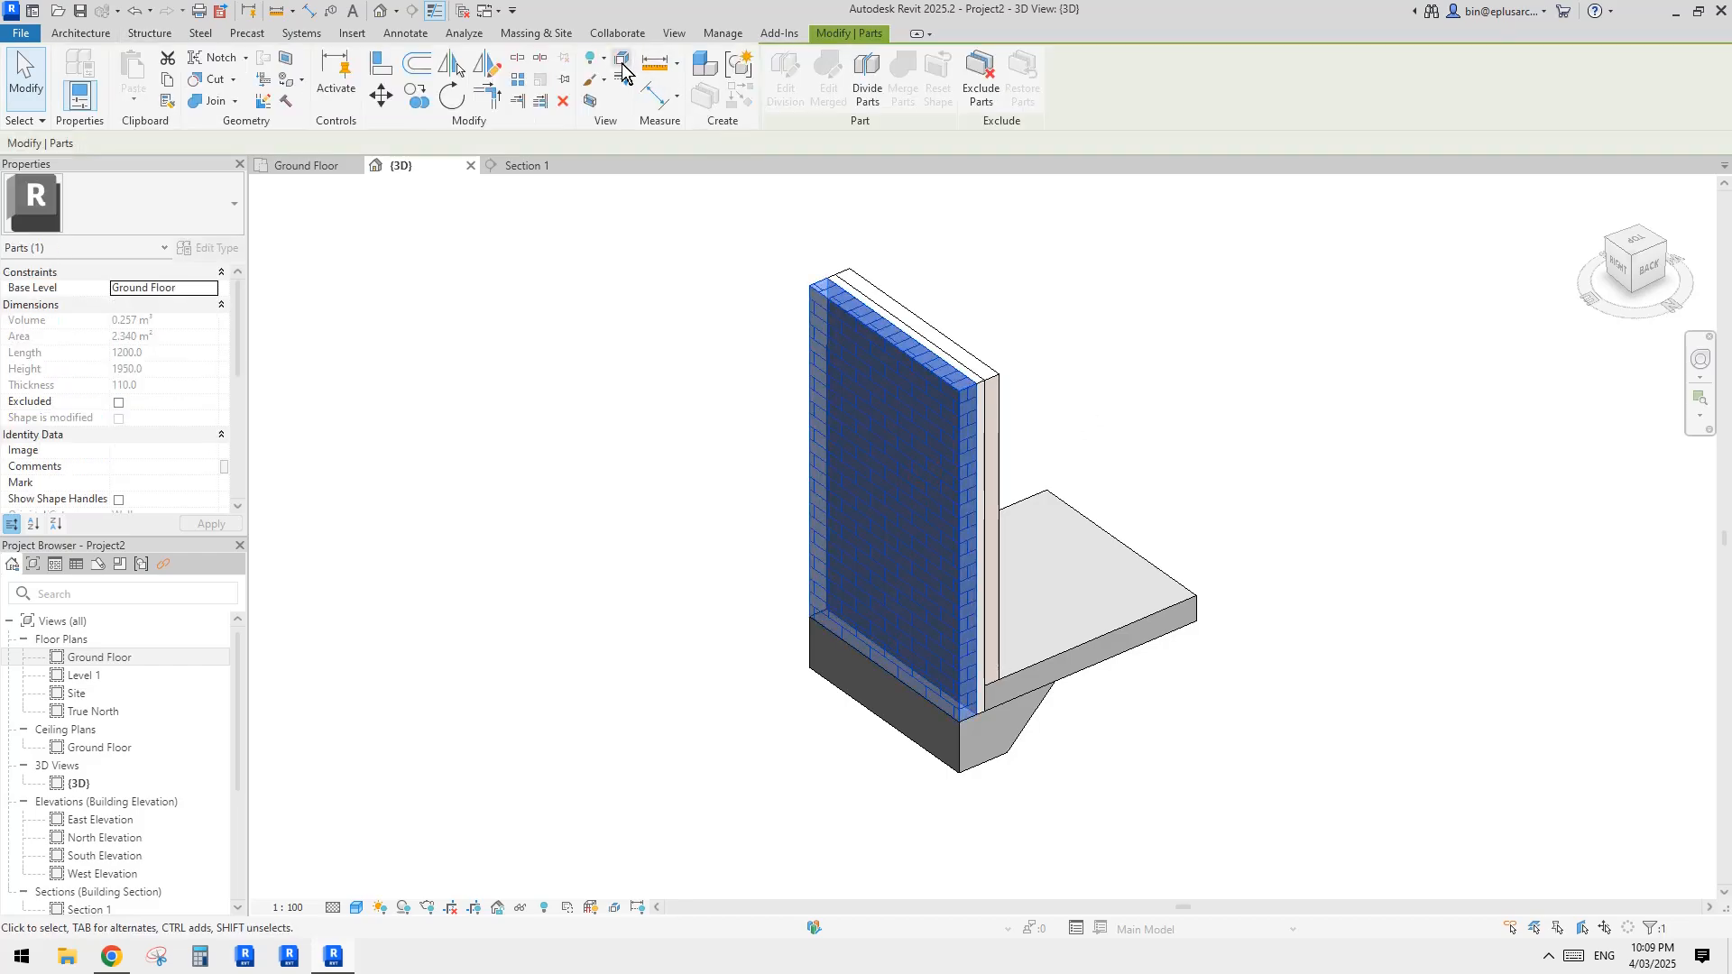
left_click(623, 64)
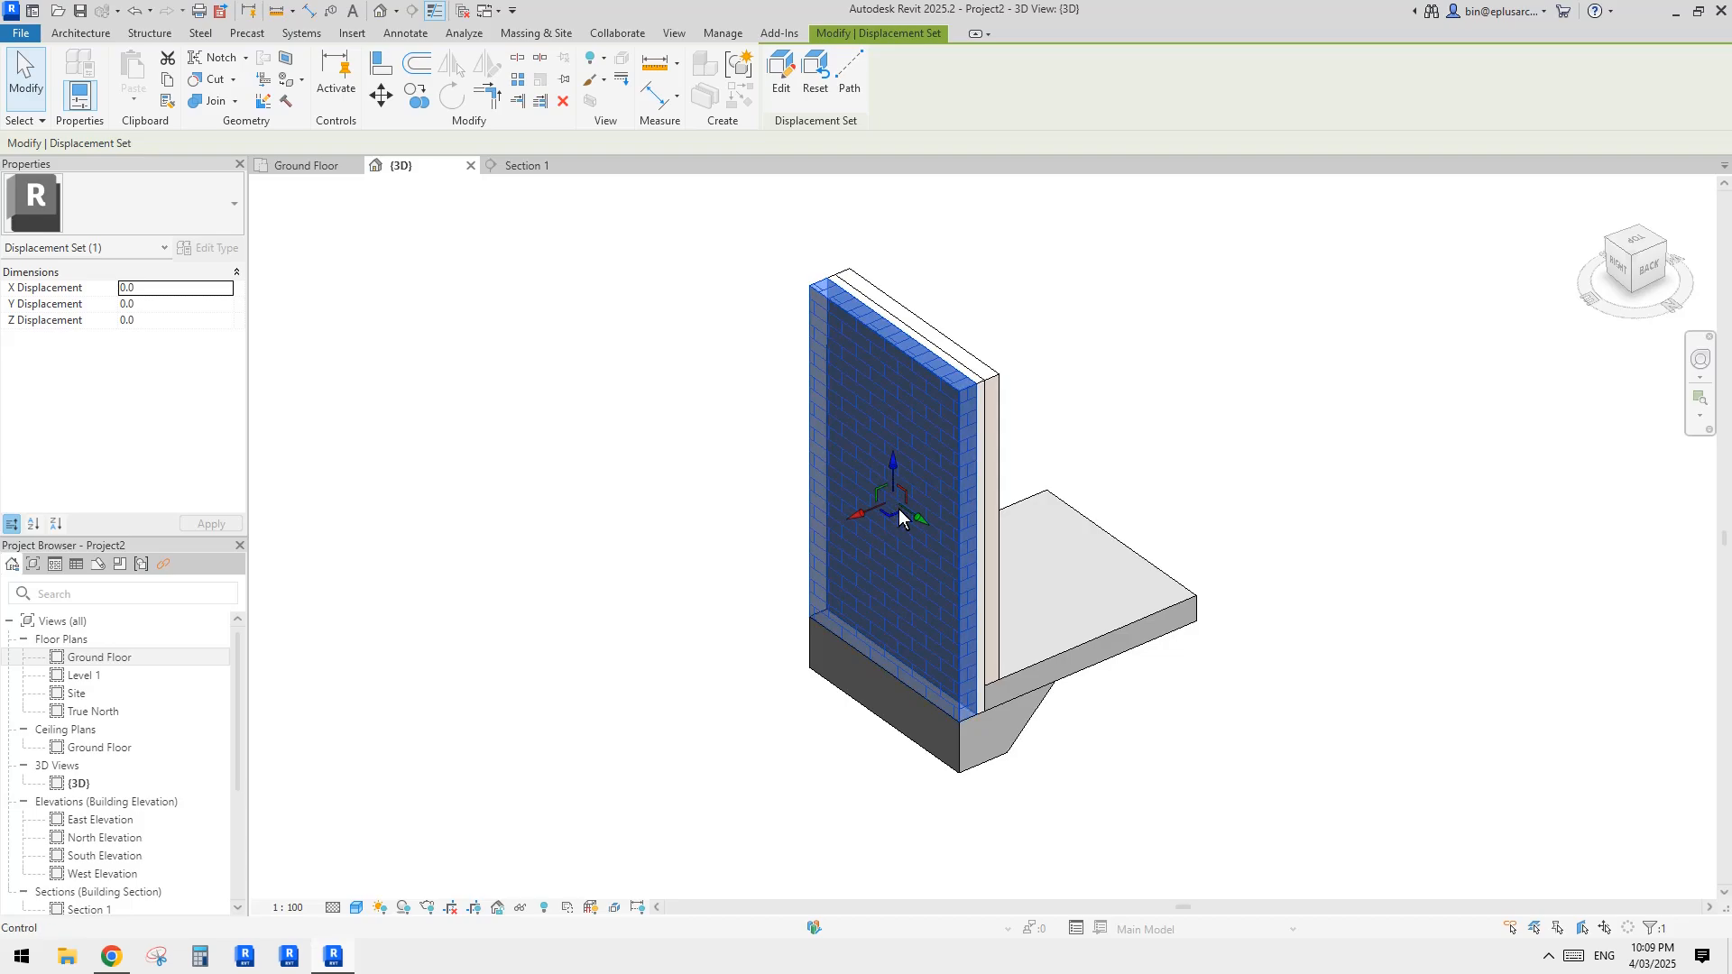
left_click_drag(861, 517, 604, 631)
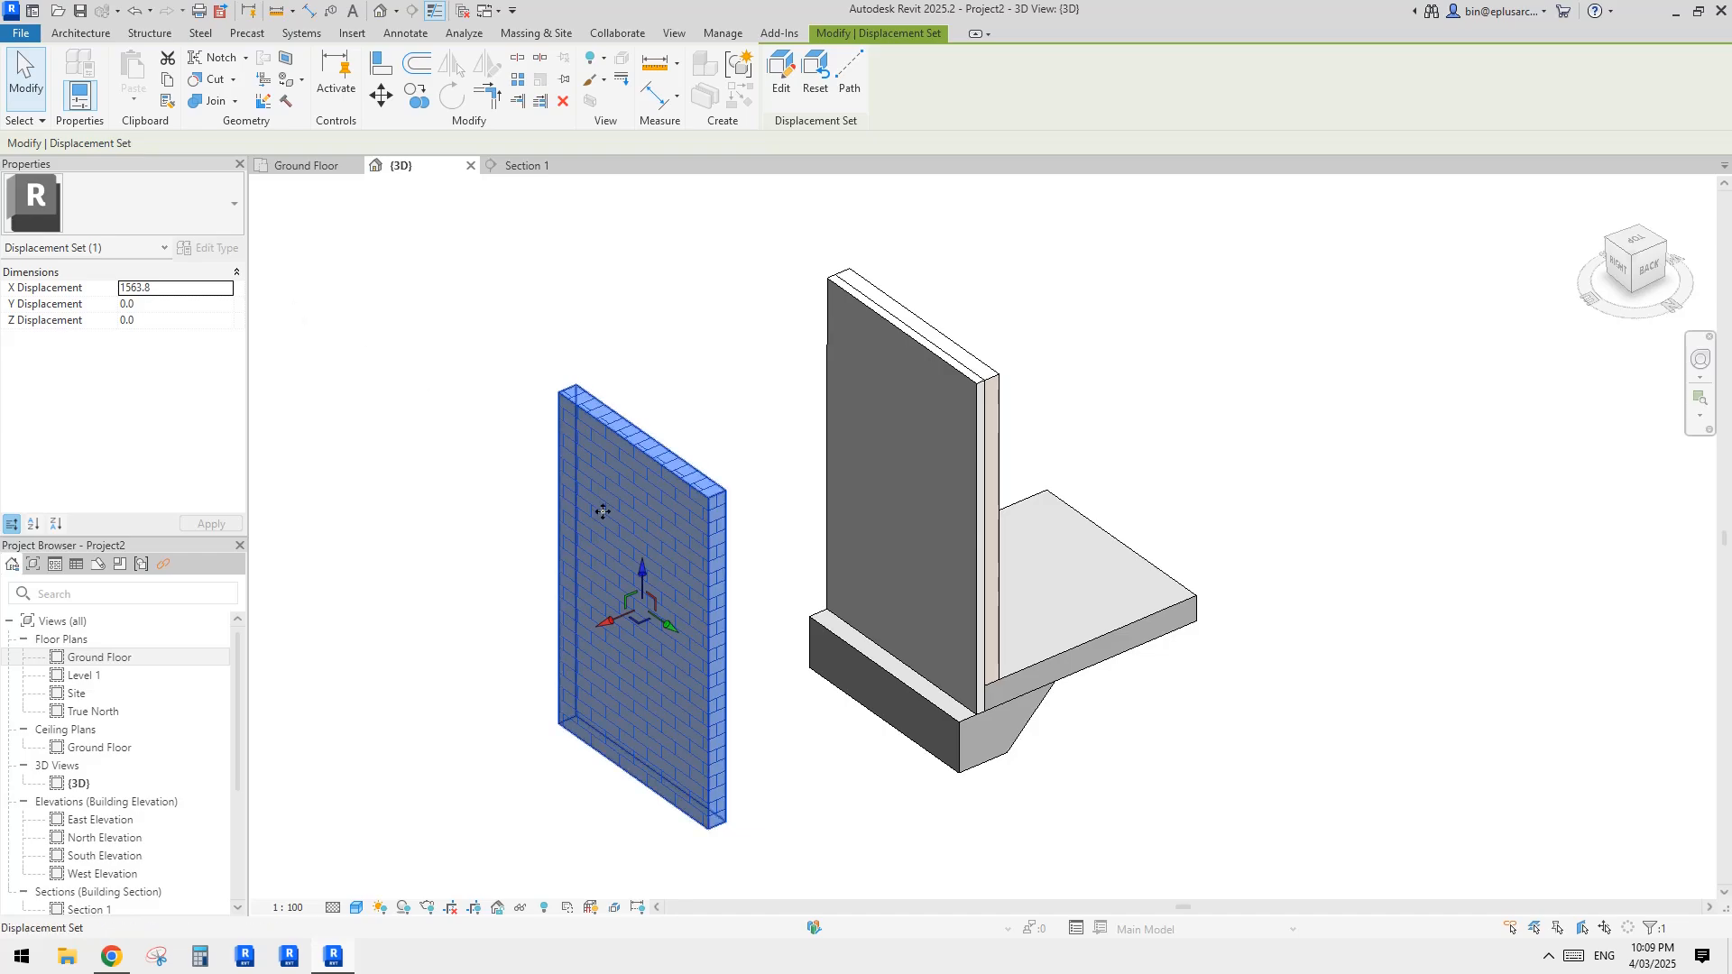
Step: Add displacement path lines from the four corners of the displaced brick part back to the wall
middle_click_drag(727, 552, 773, 491)
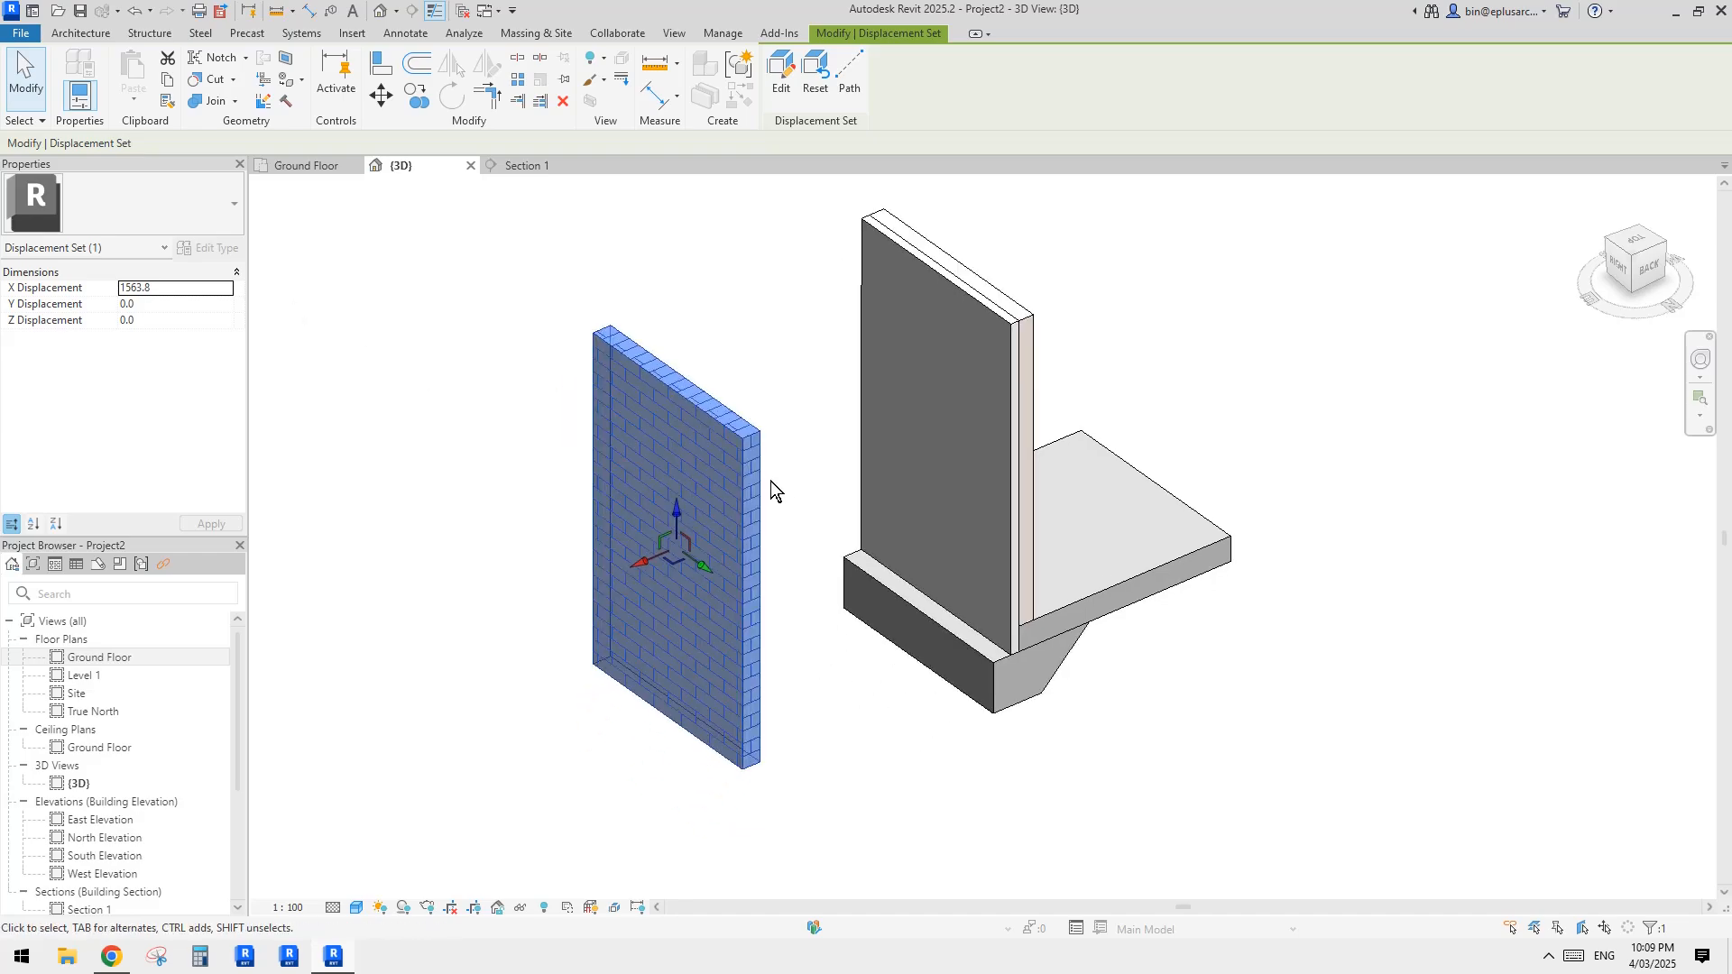
key("Escape")
left_click(705, 561)
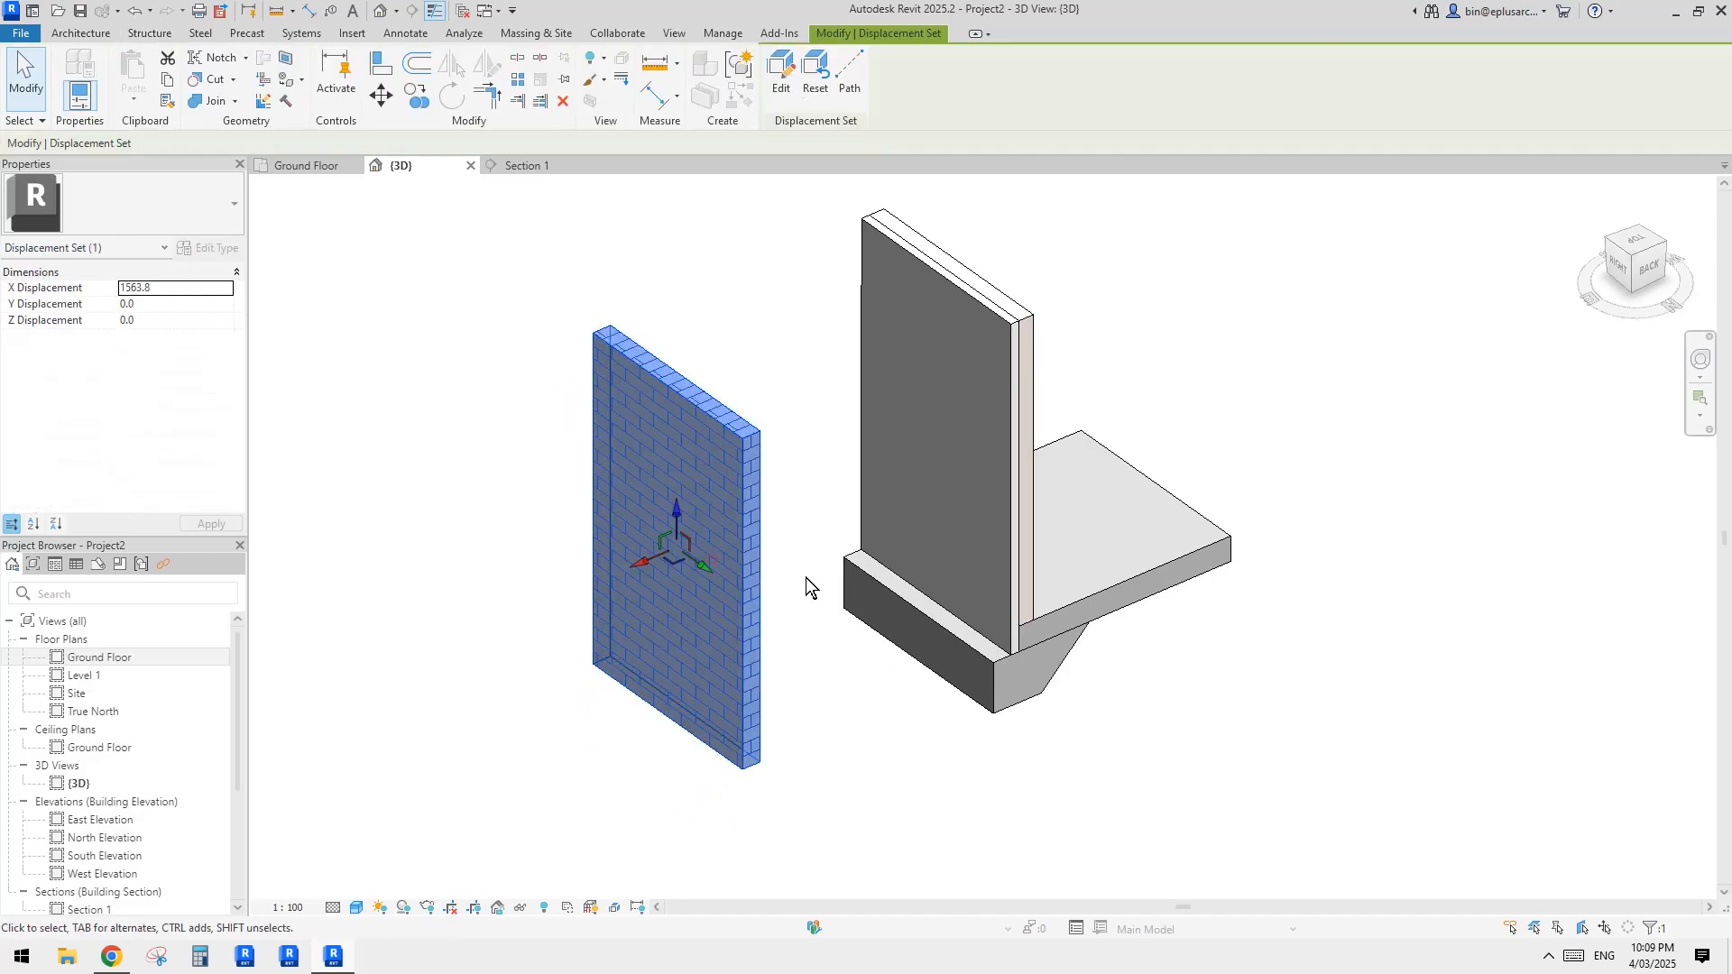
key("Escape")
left_click(641, 566)
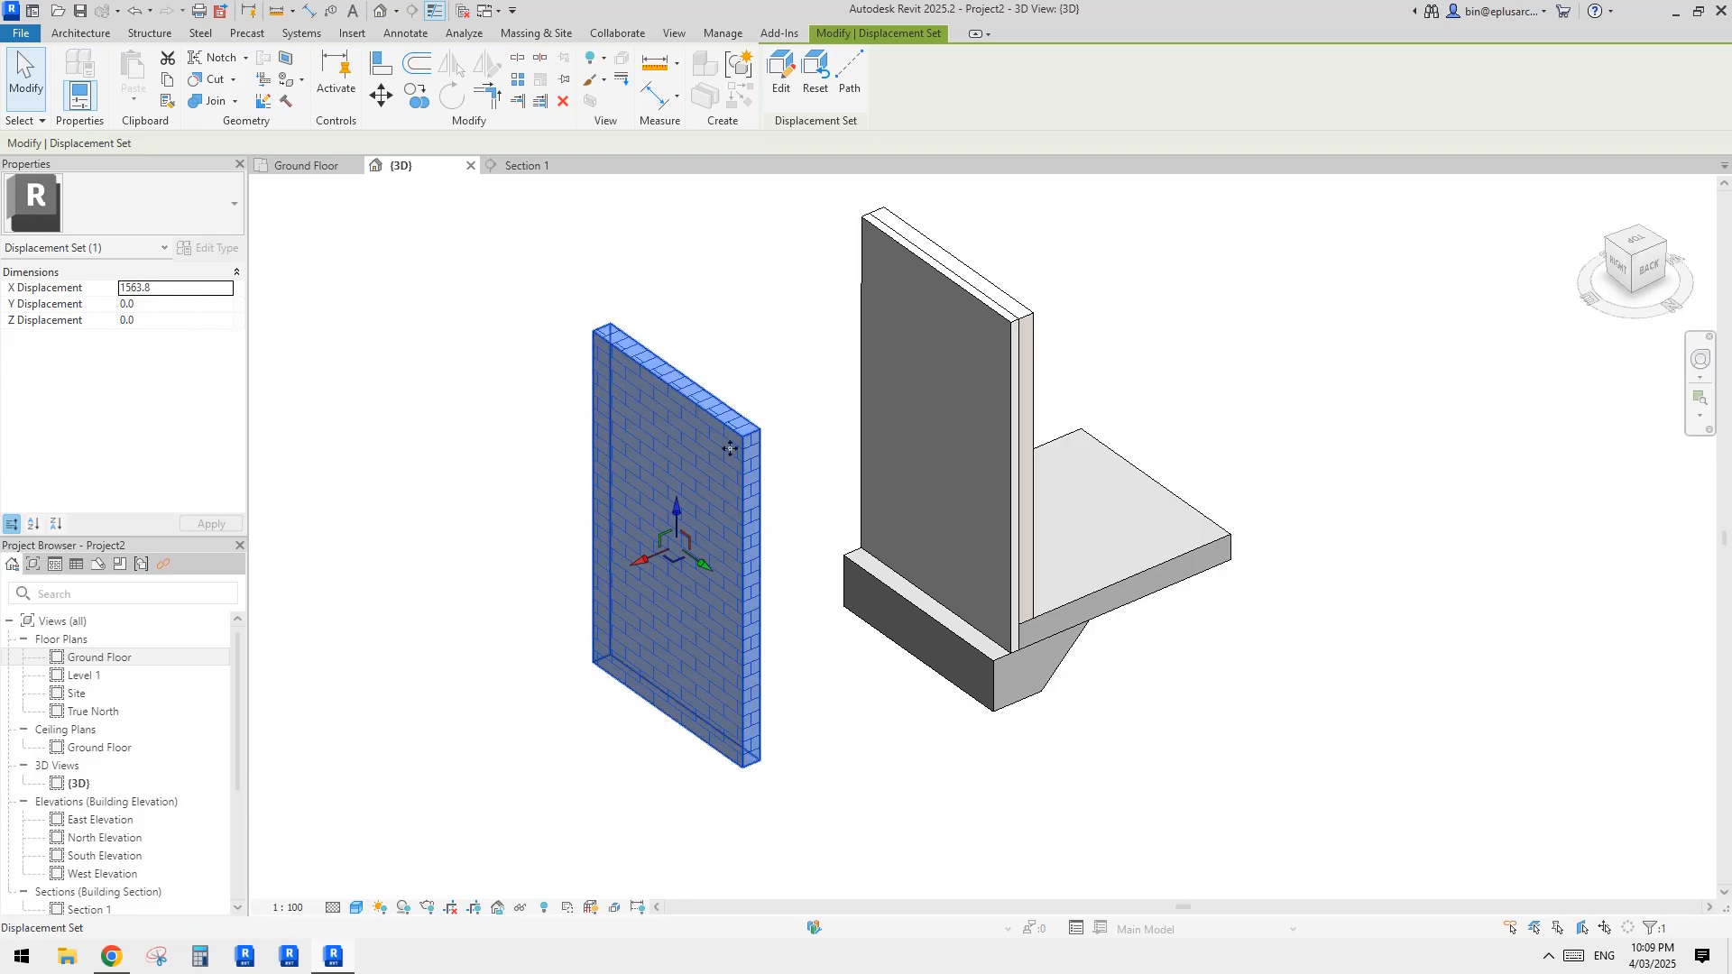
scroll(738, 402, "up", 2)
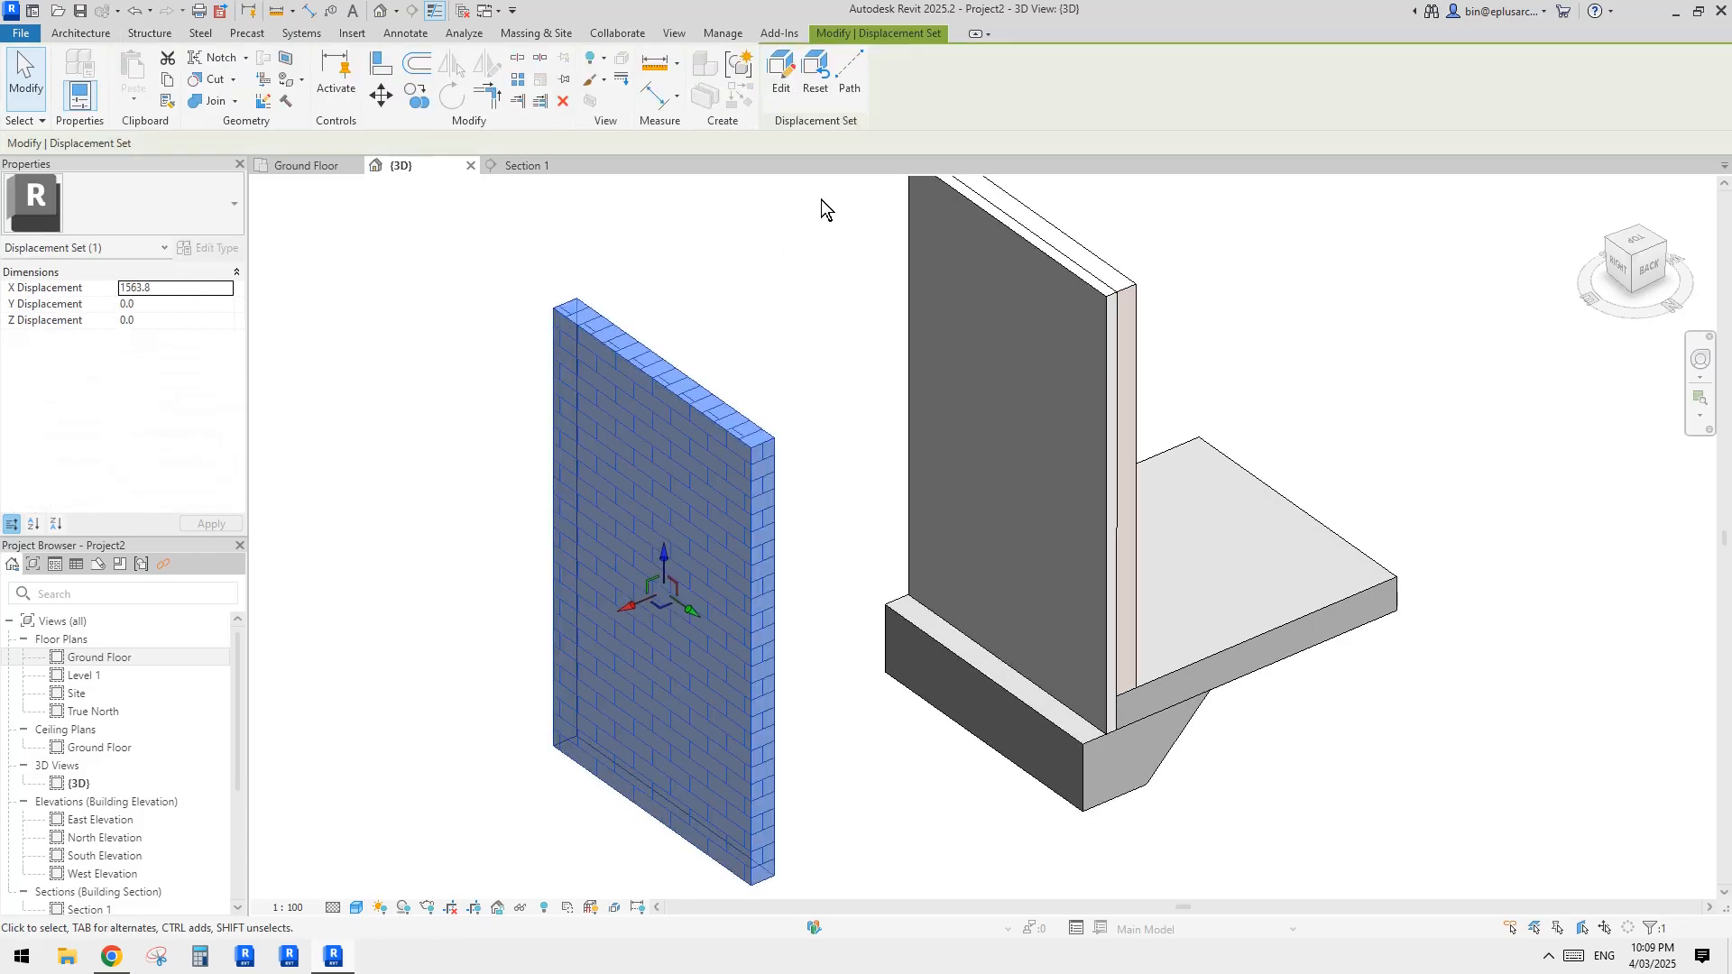
left_click(849, 95)
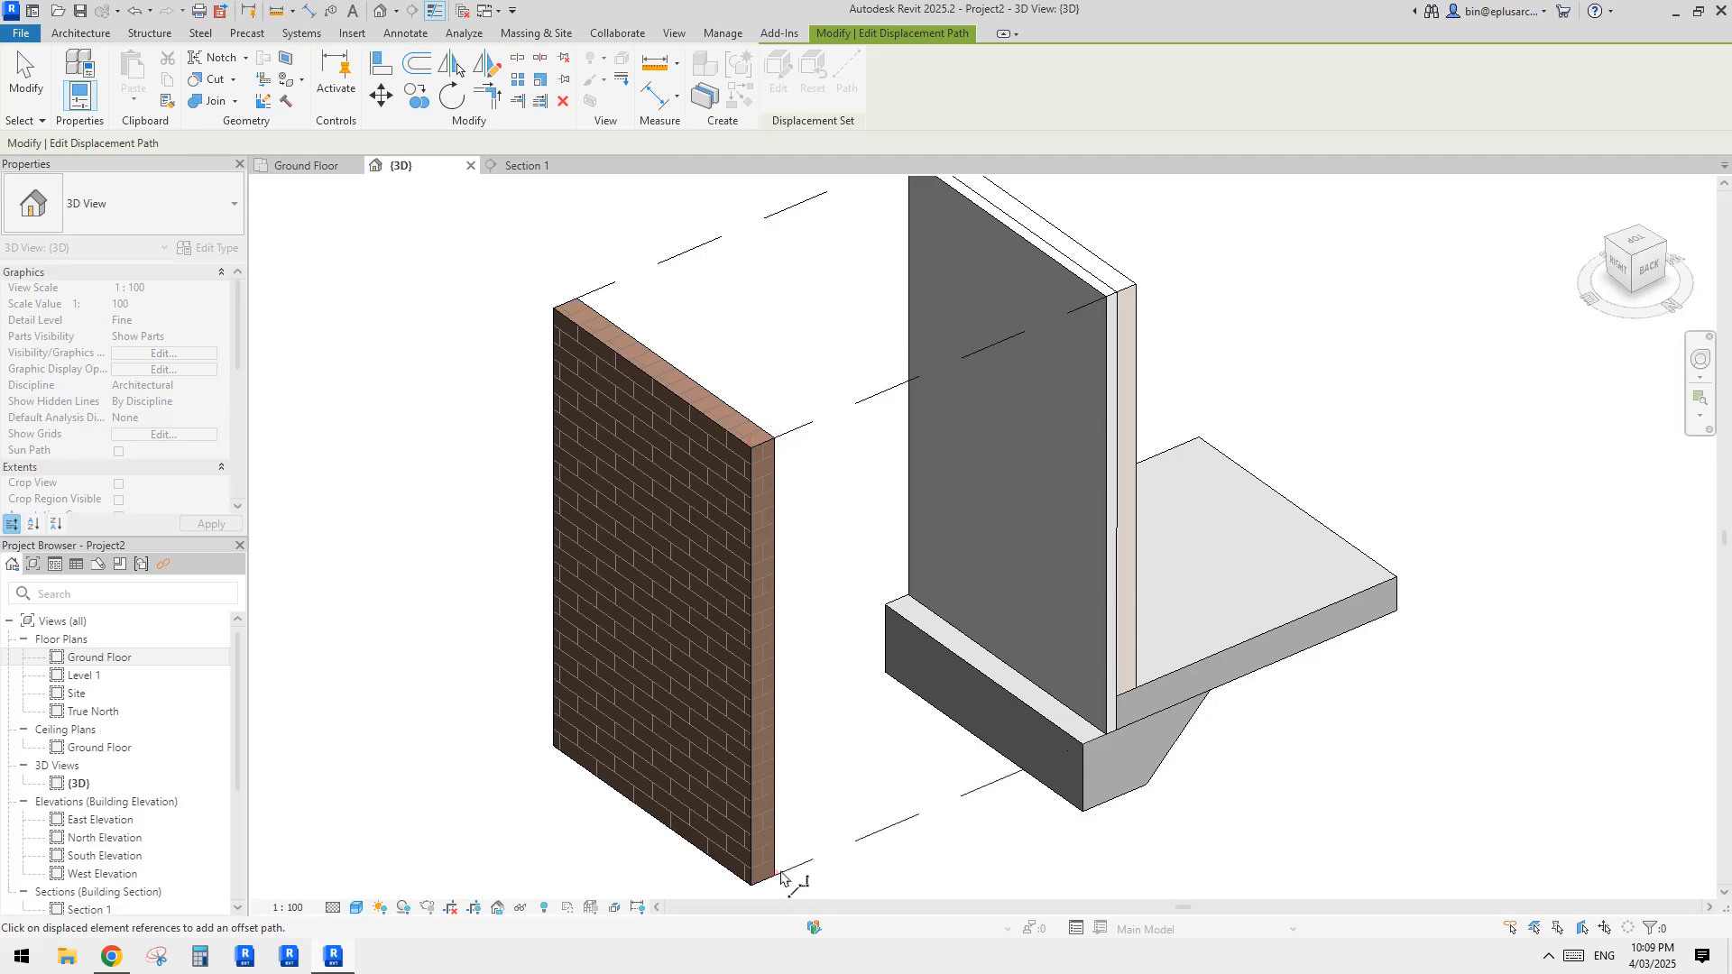
scroll(848, 663, "down", 2)
key("Escape")
key("Escape")
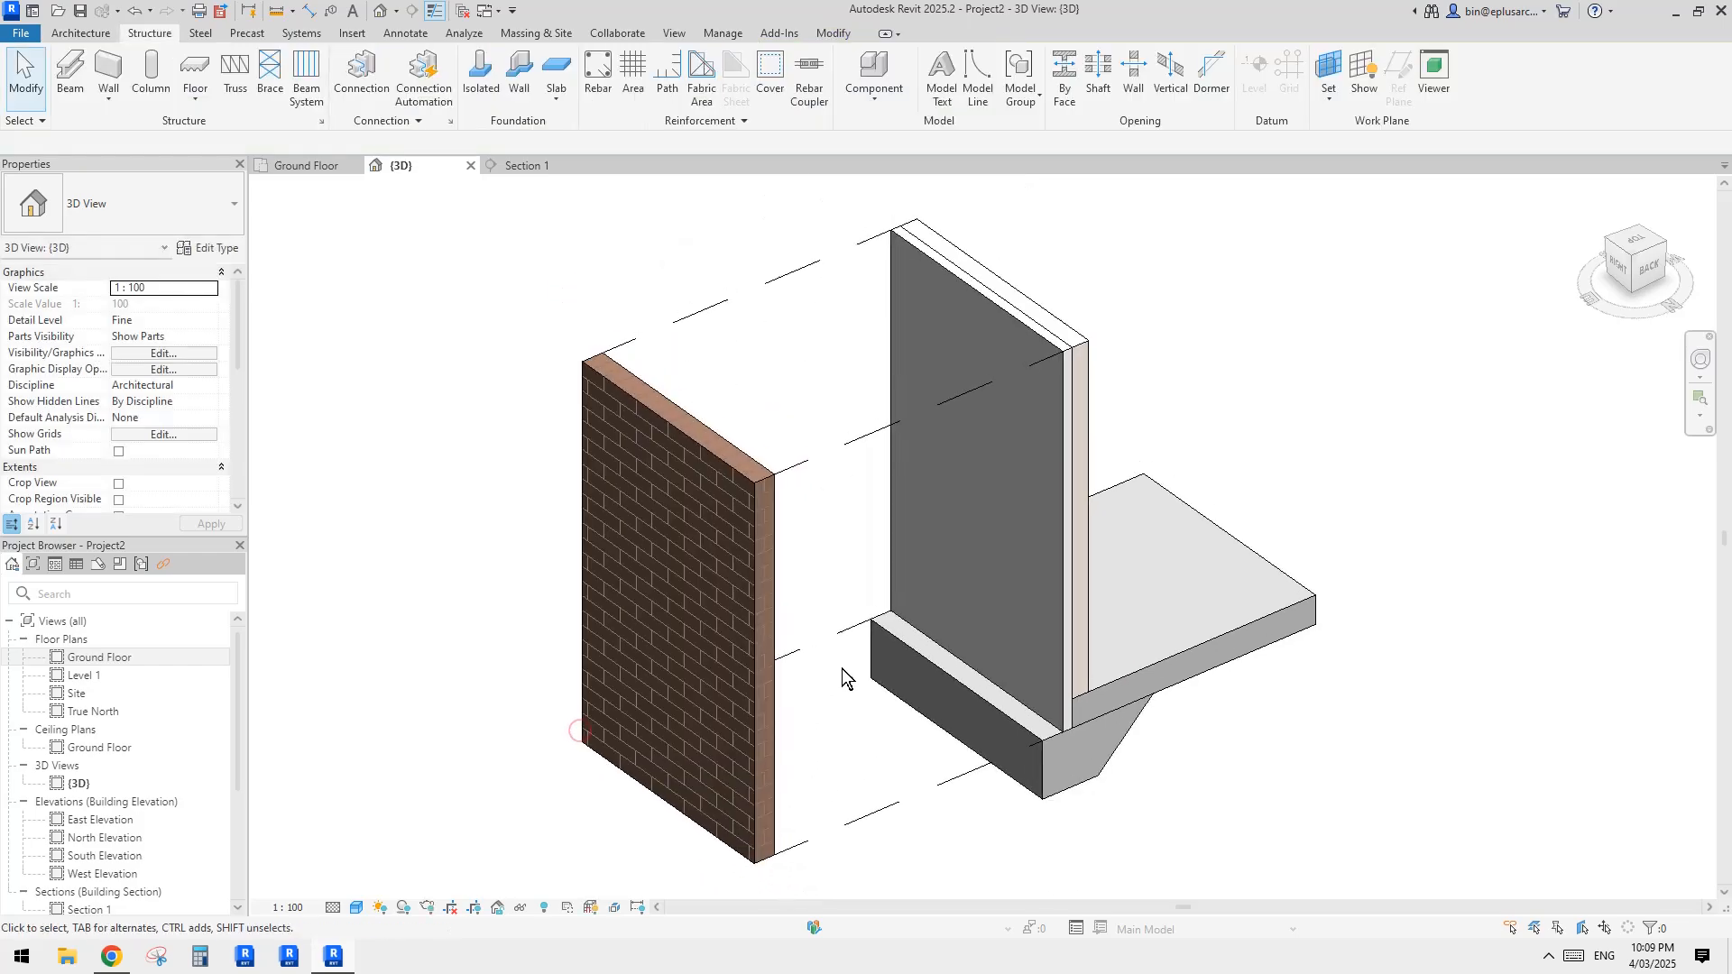
Step: Delete the brick part's displacement path lines and reset its displacement
scroll(855, 733, "down", 2)
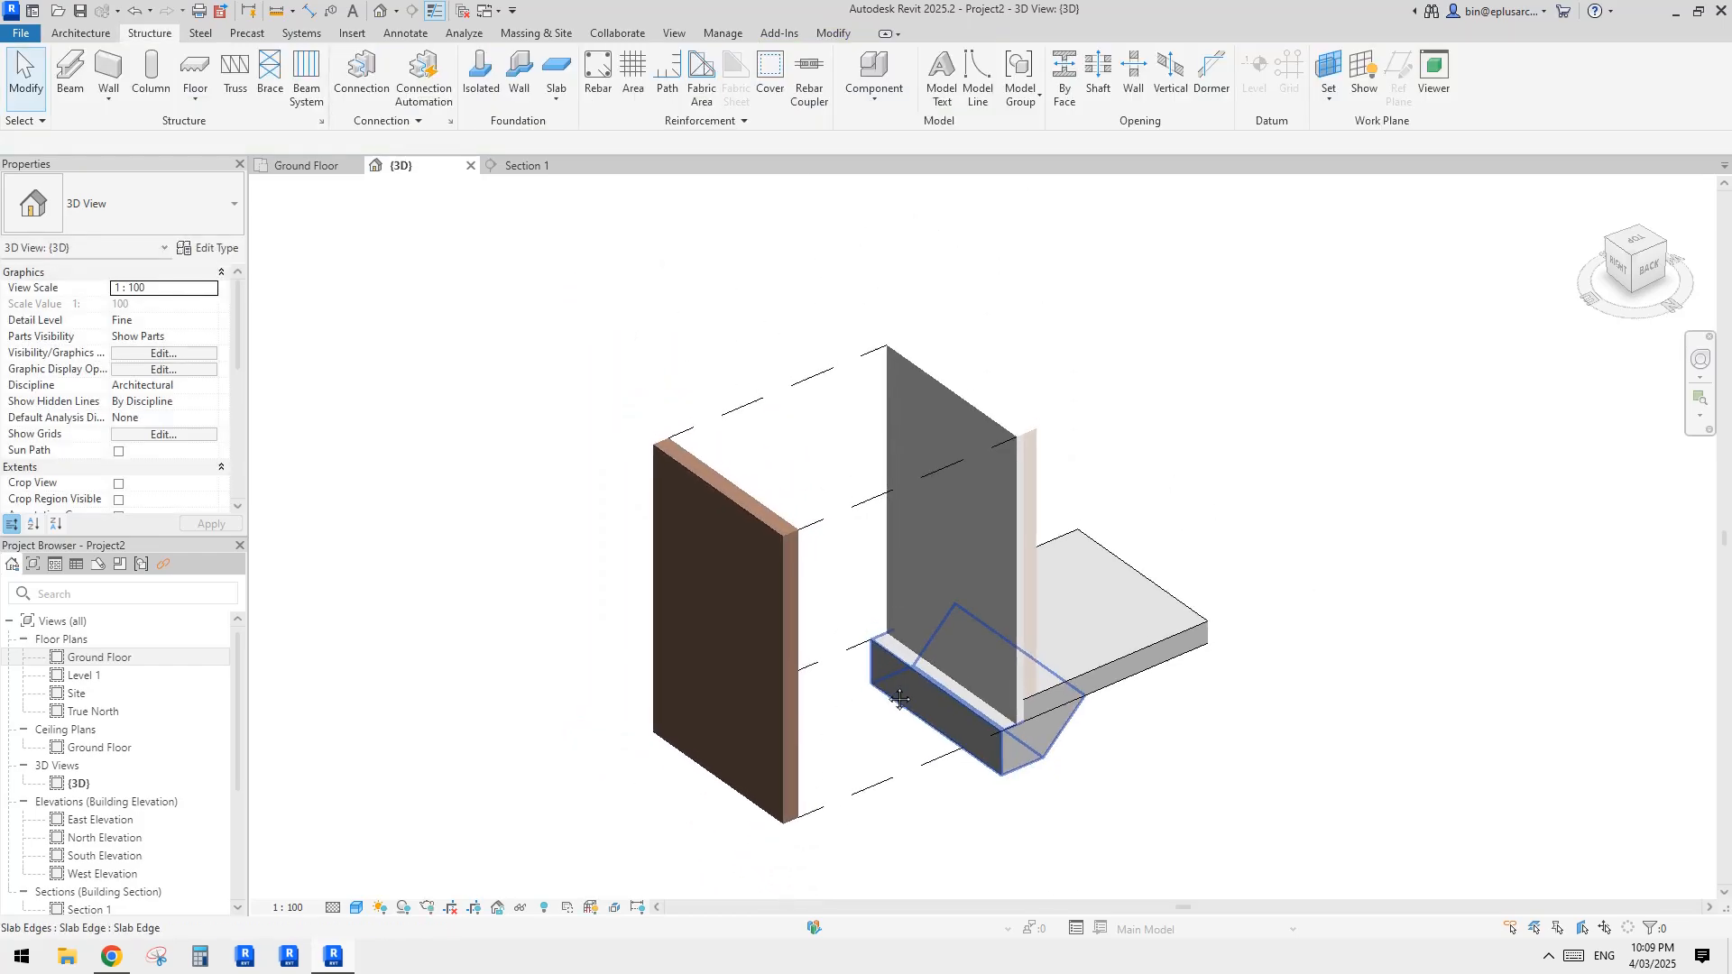
left_click(662, 446)
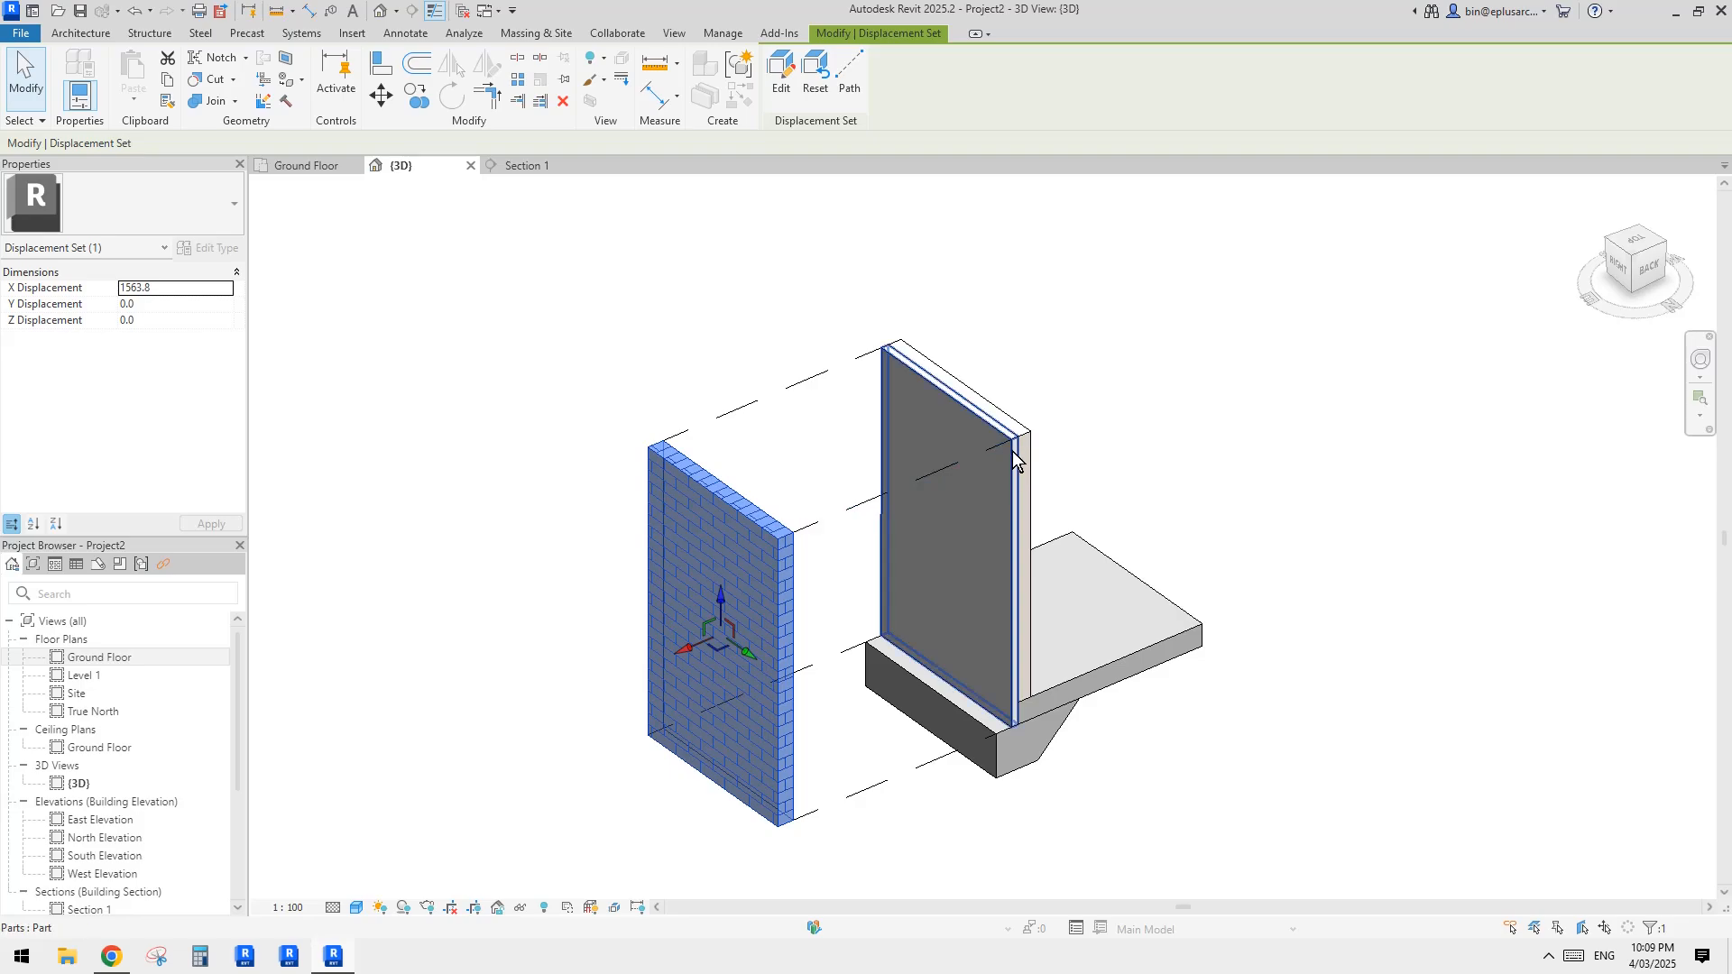
key("Escape")
scroll(1008, 585, "down", 1)
middle_click_drag(964, 588, 906, 592)
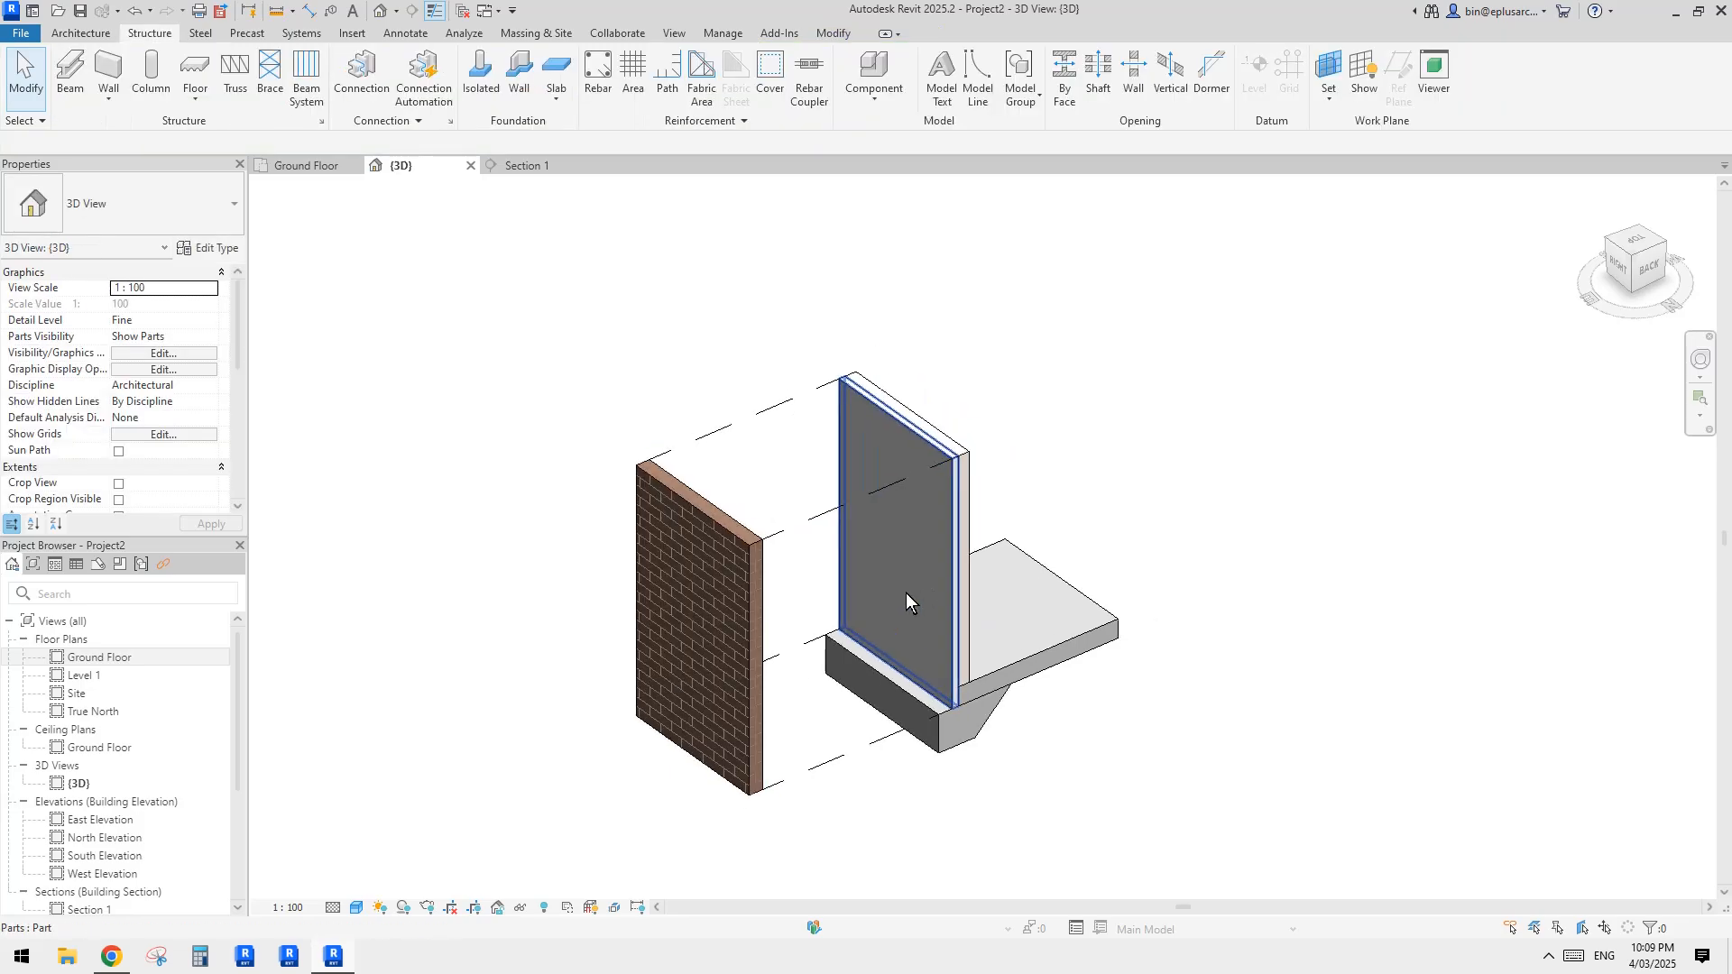
scroll(861, 550, "up", 2)
middle_click_drag(847, 544, 774, 480)
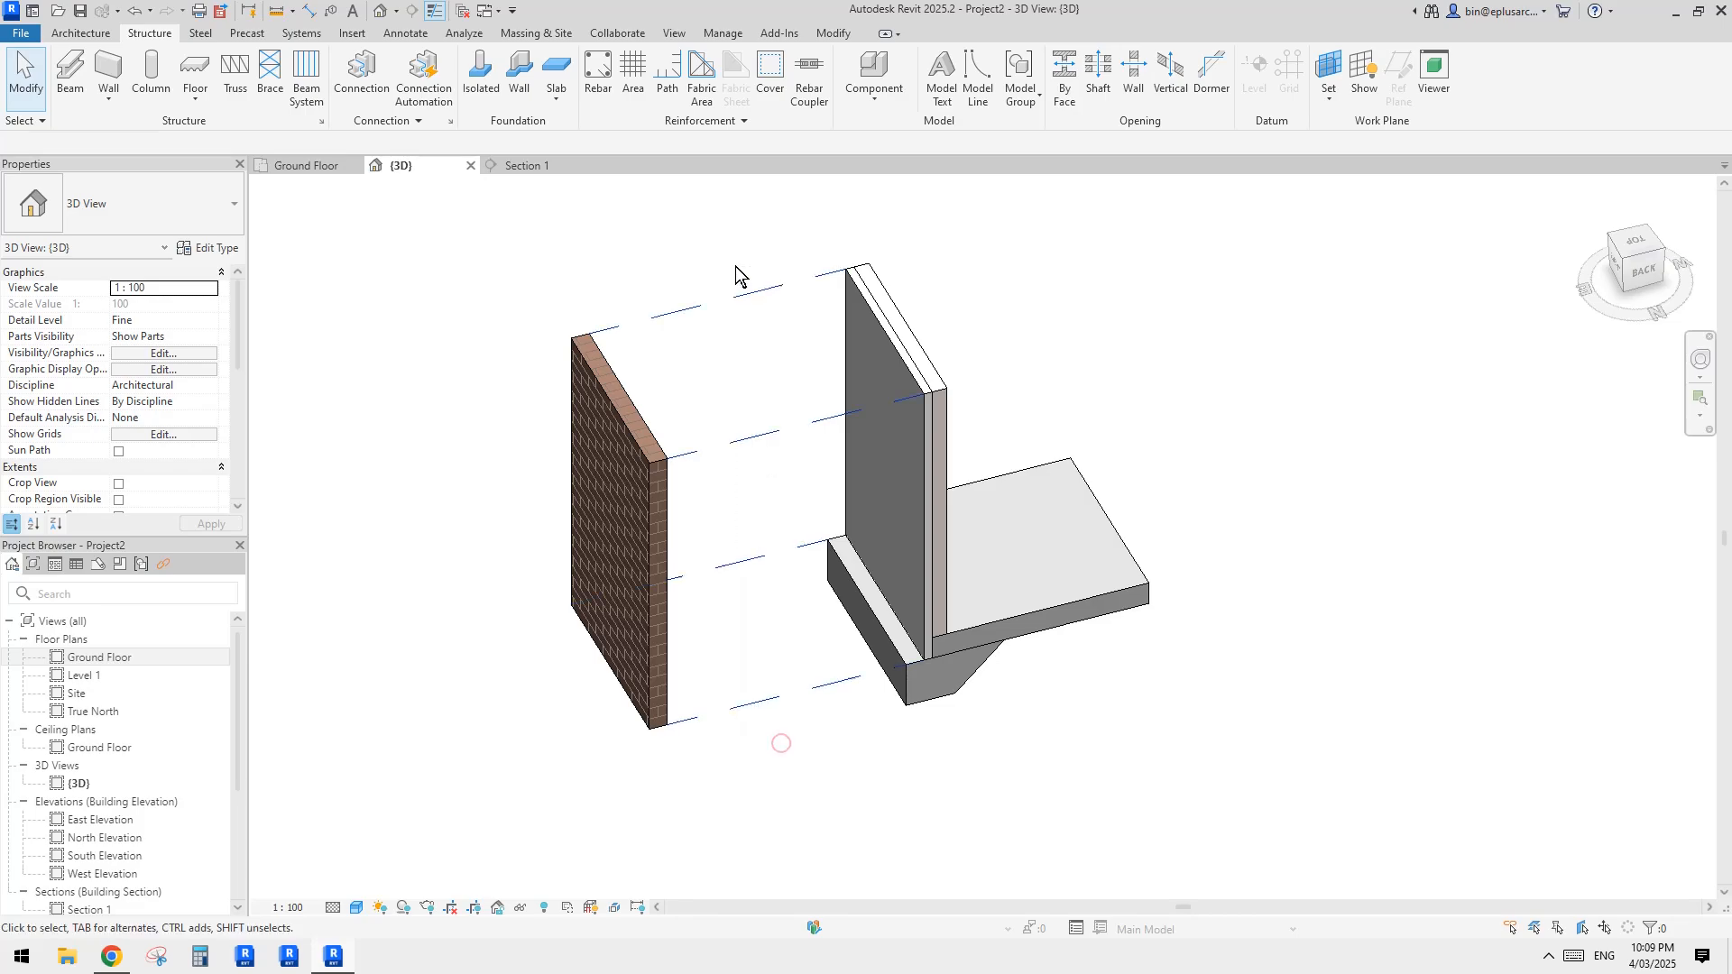
left_click(781, 743)
key("Escape")
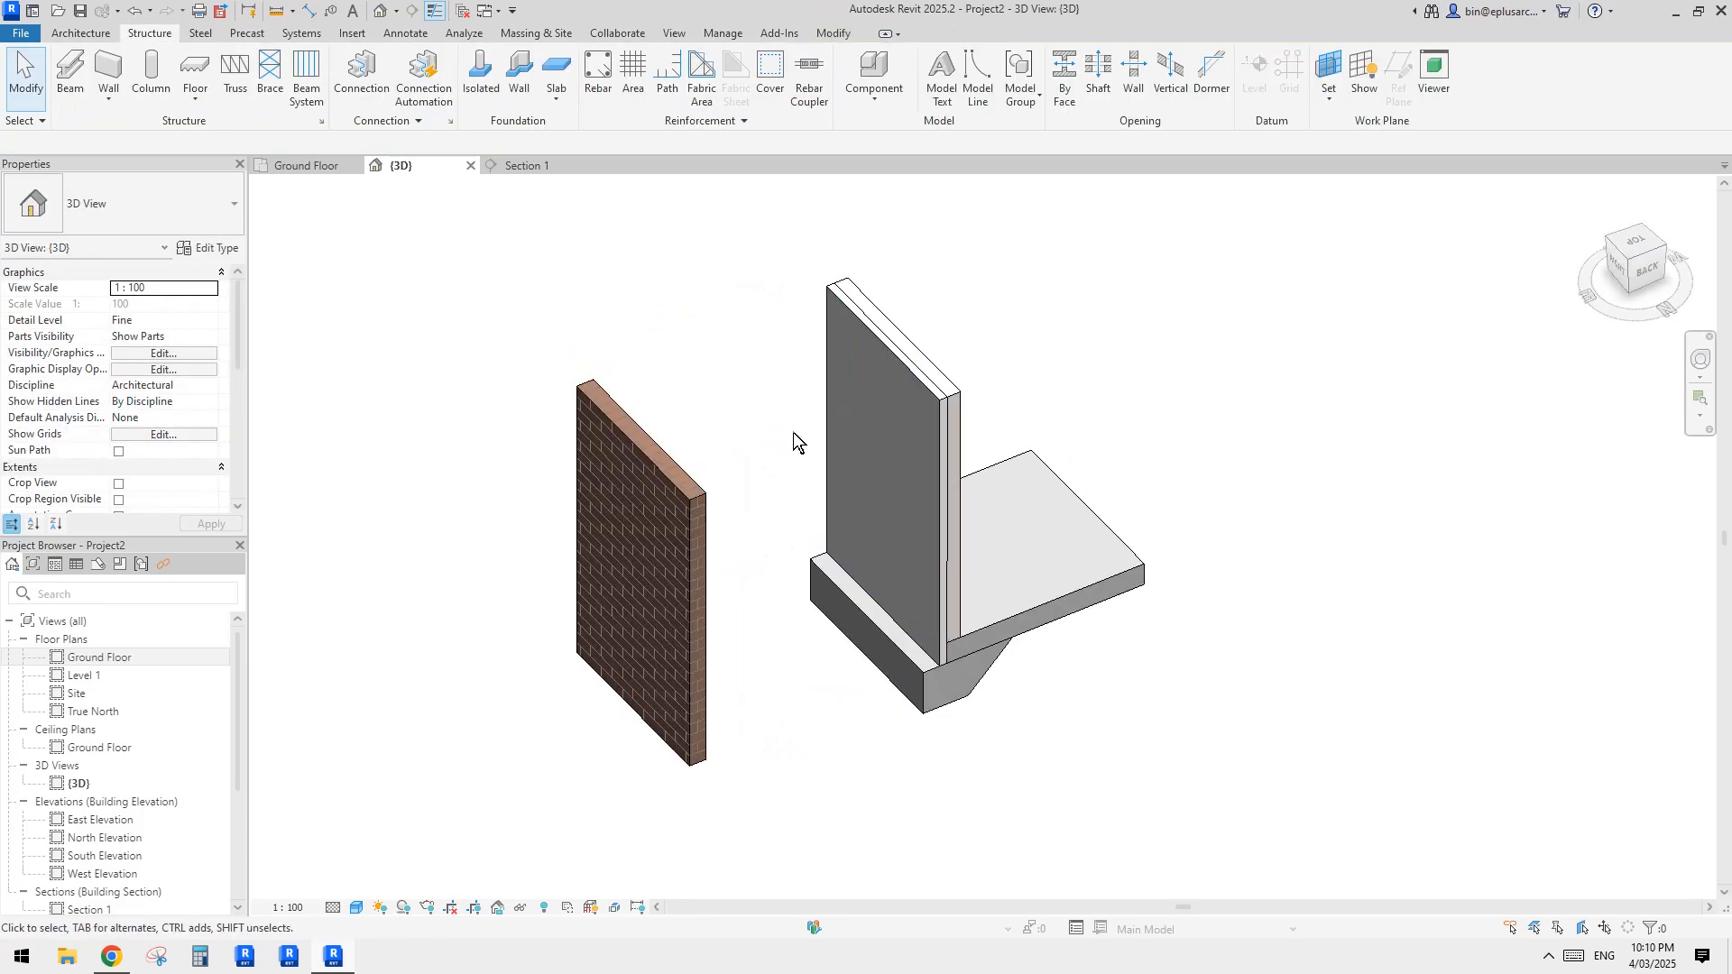
left_click(682, 527)
left_click(819, 76)
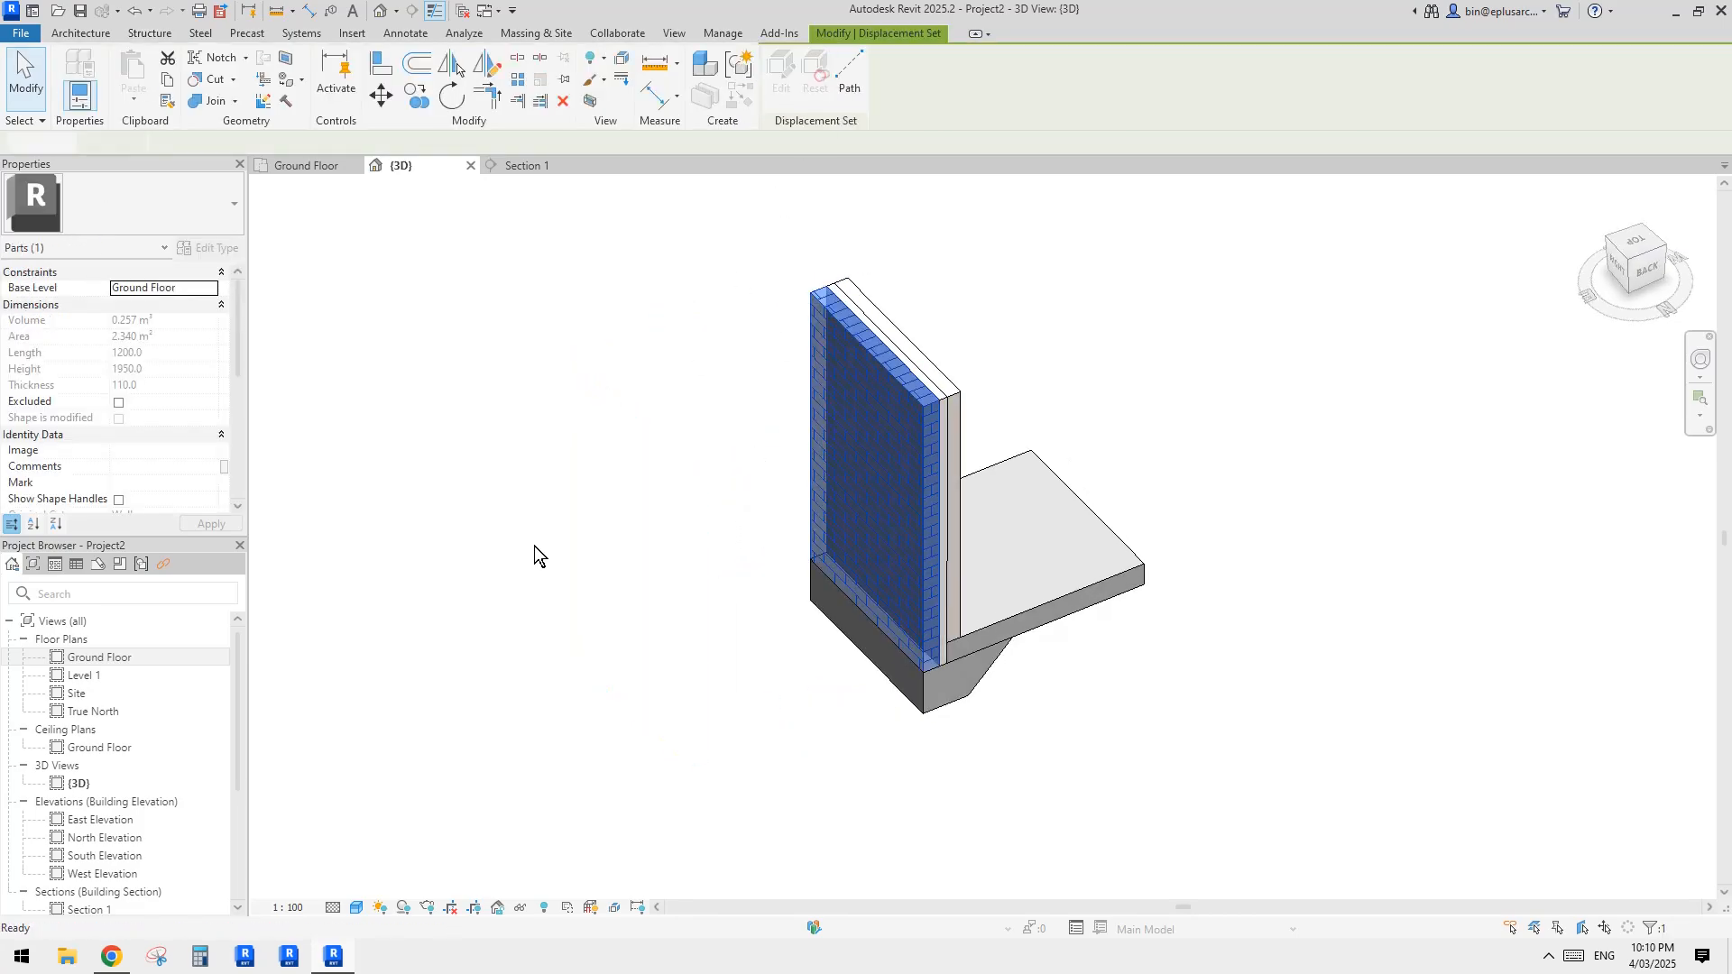
key("Escape")
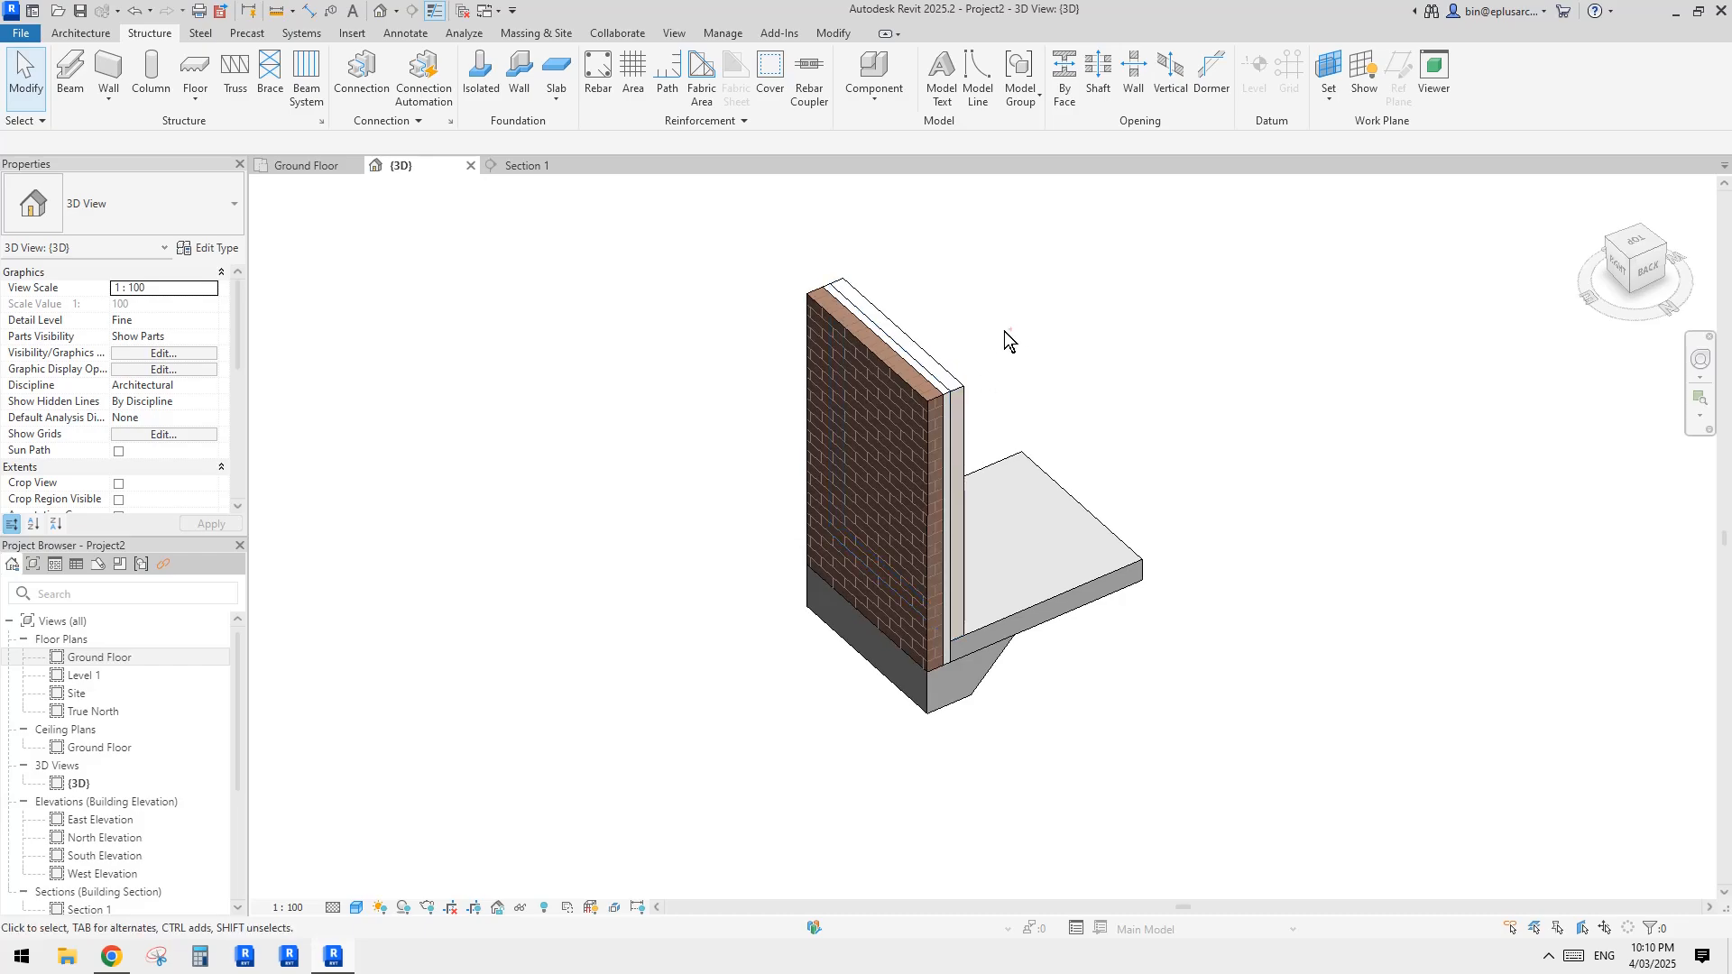
Step: Displace all three wall parts together about 1097 mm along the X axis, away from the floor slab
left_click_drag(1009, 330, 874, 404)
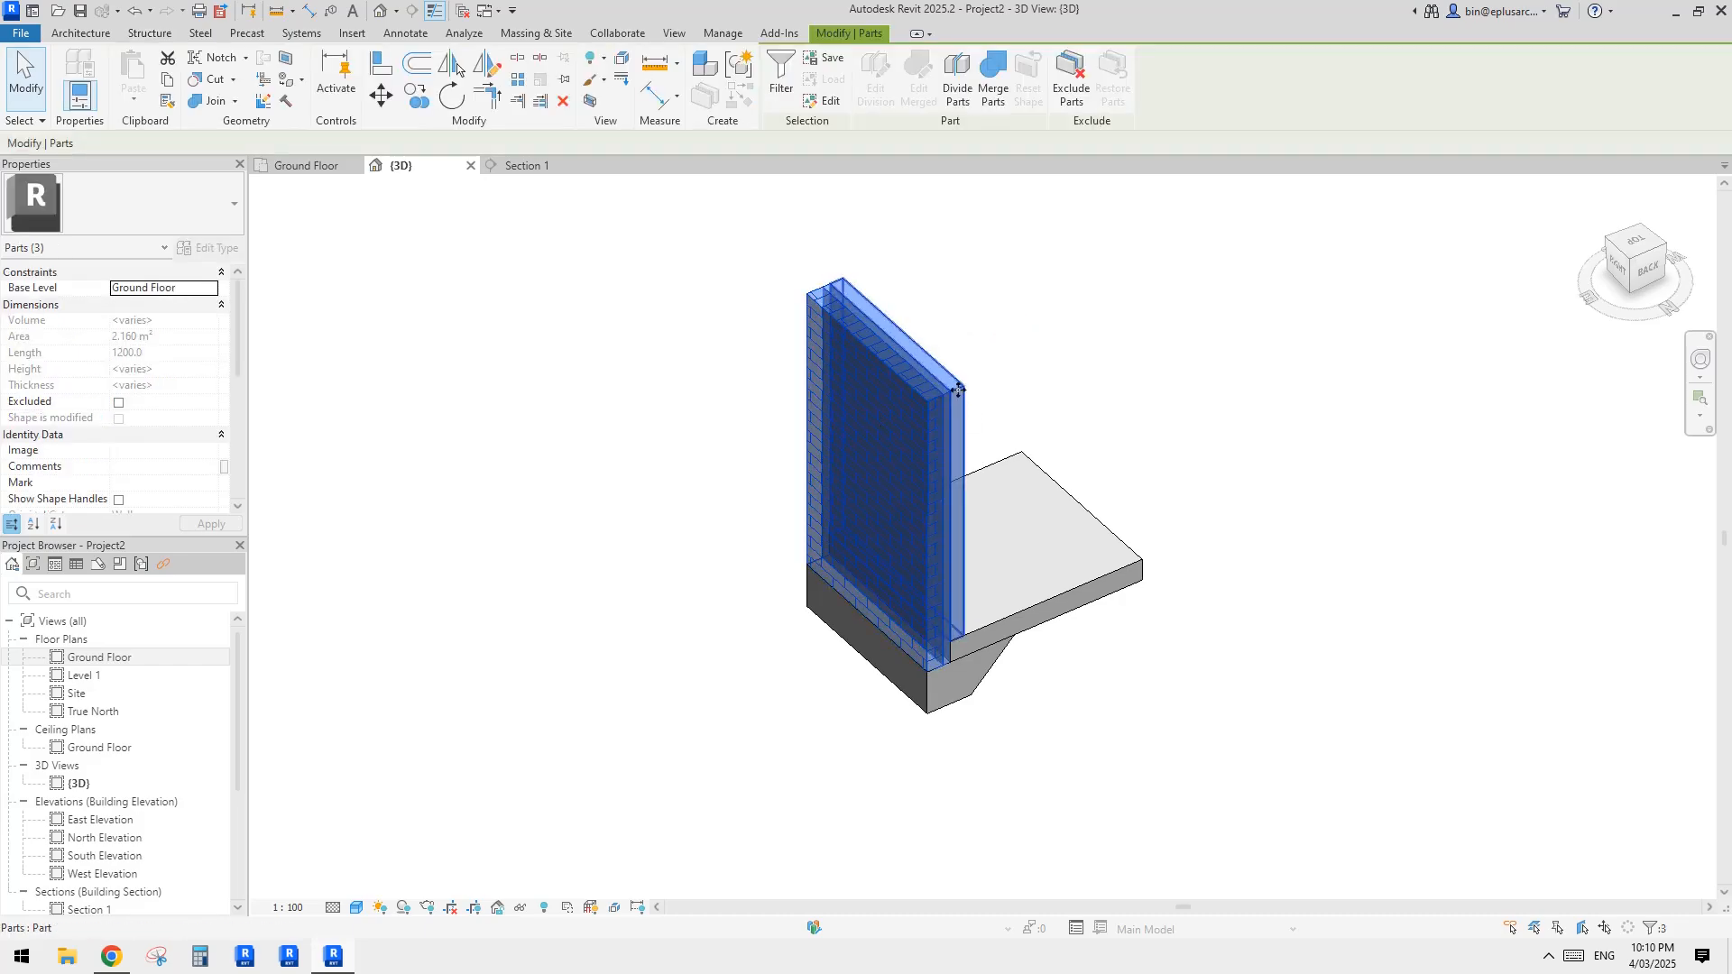
middle_click_drag(830, 208, 824, 235)
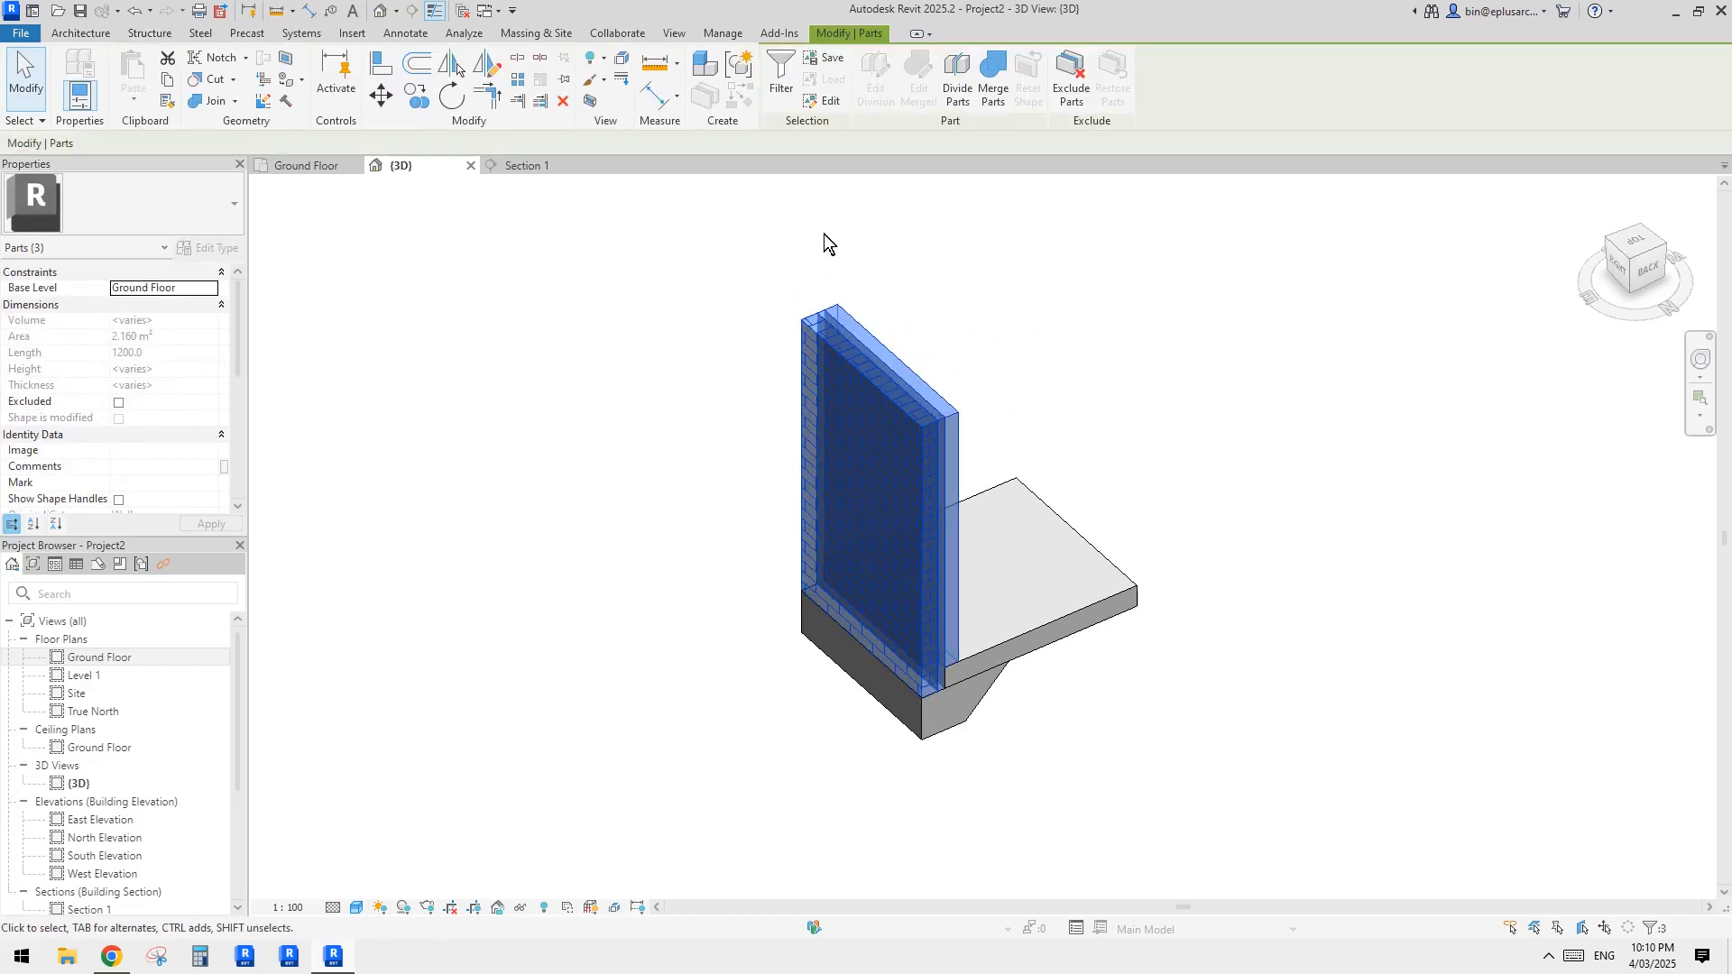
left_click(624, 61)
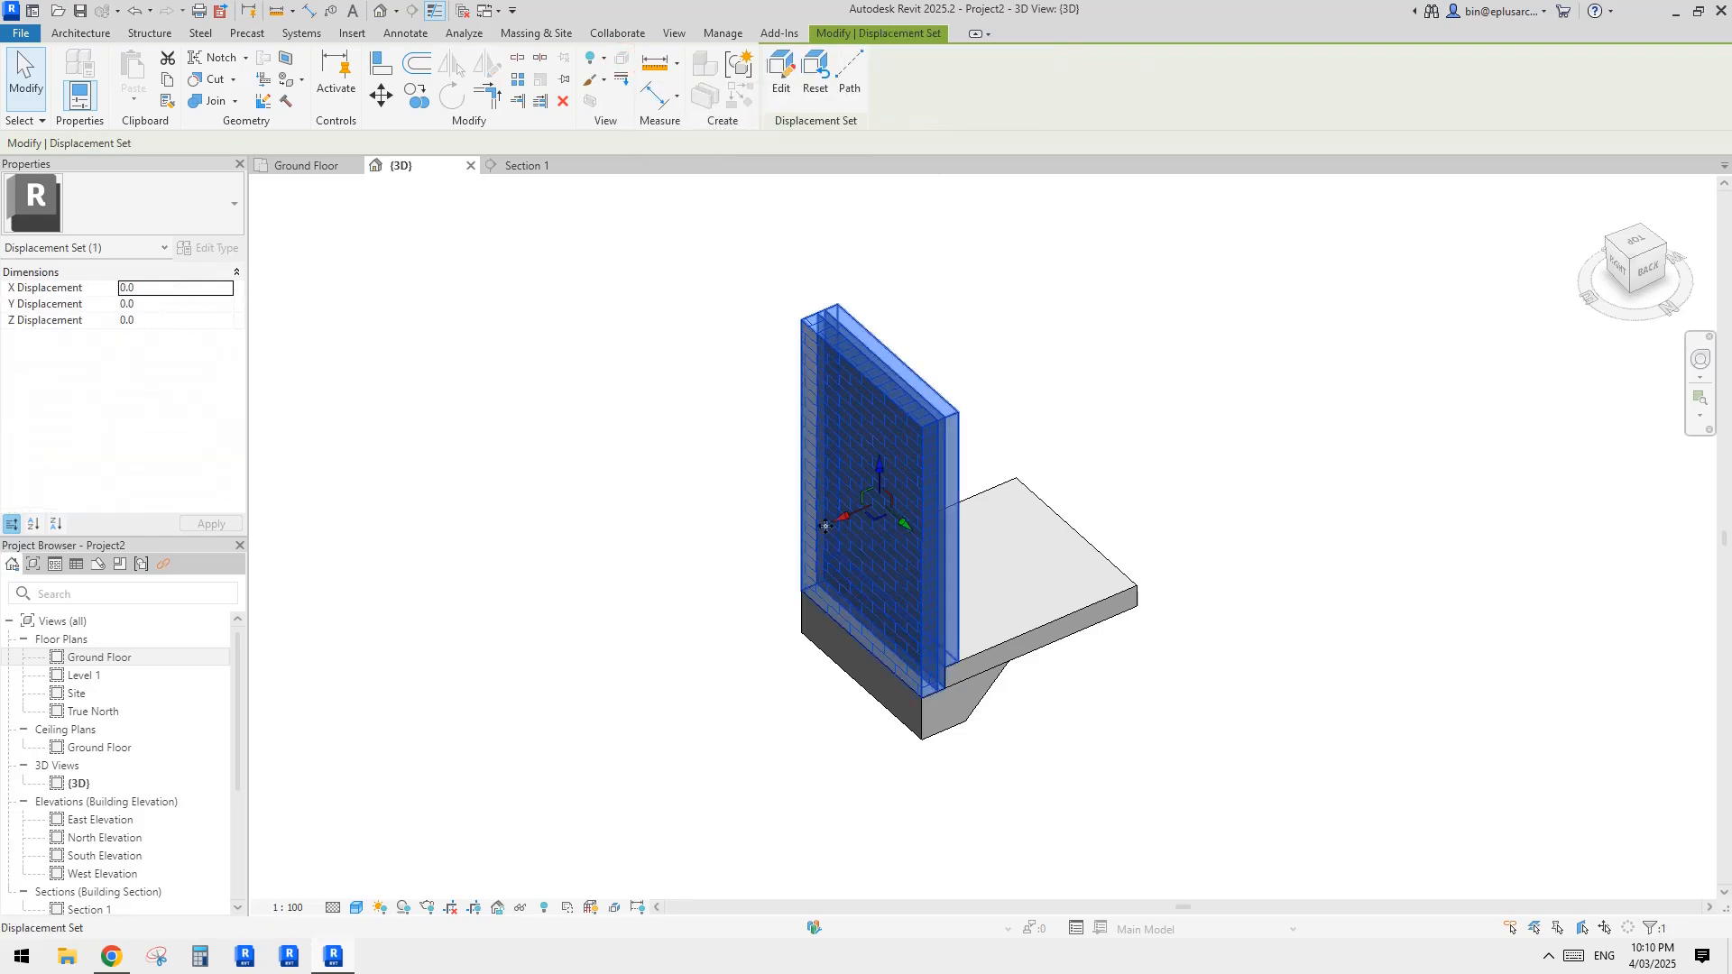
left_click_drag(848, 532, 678, 575)
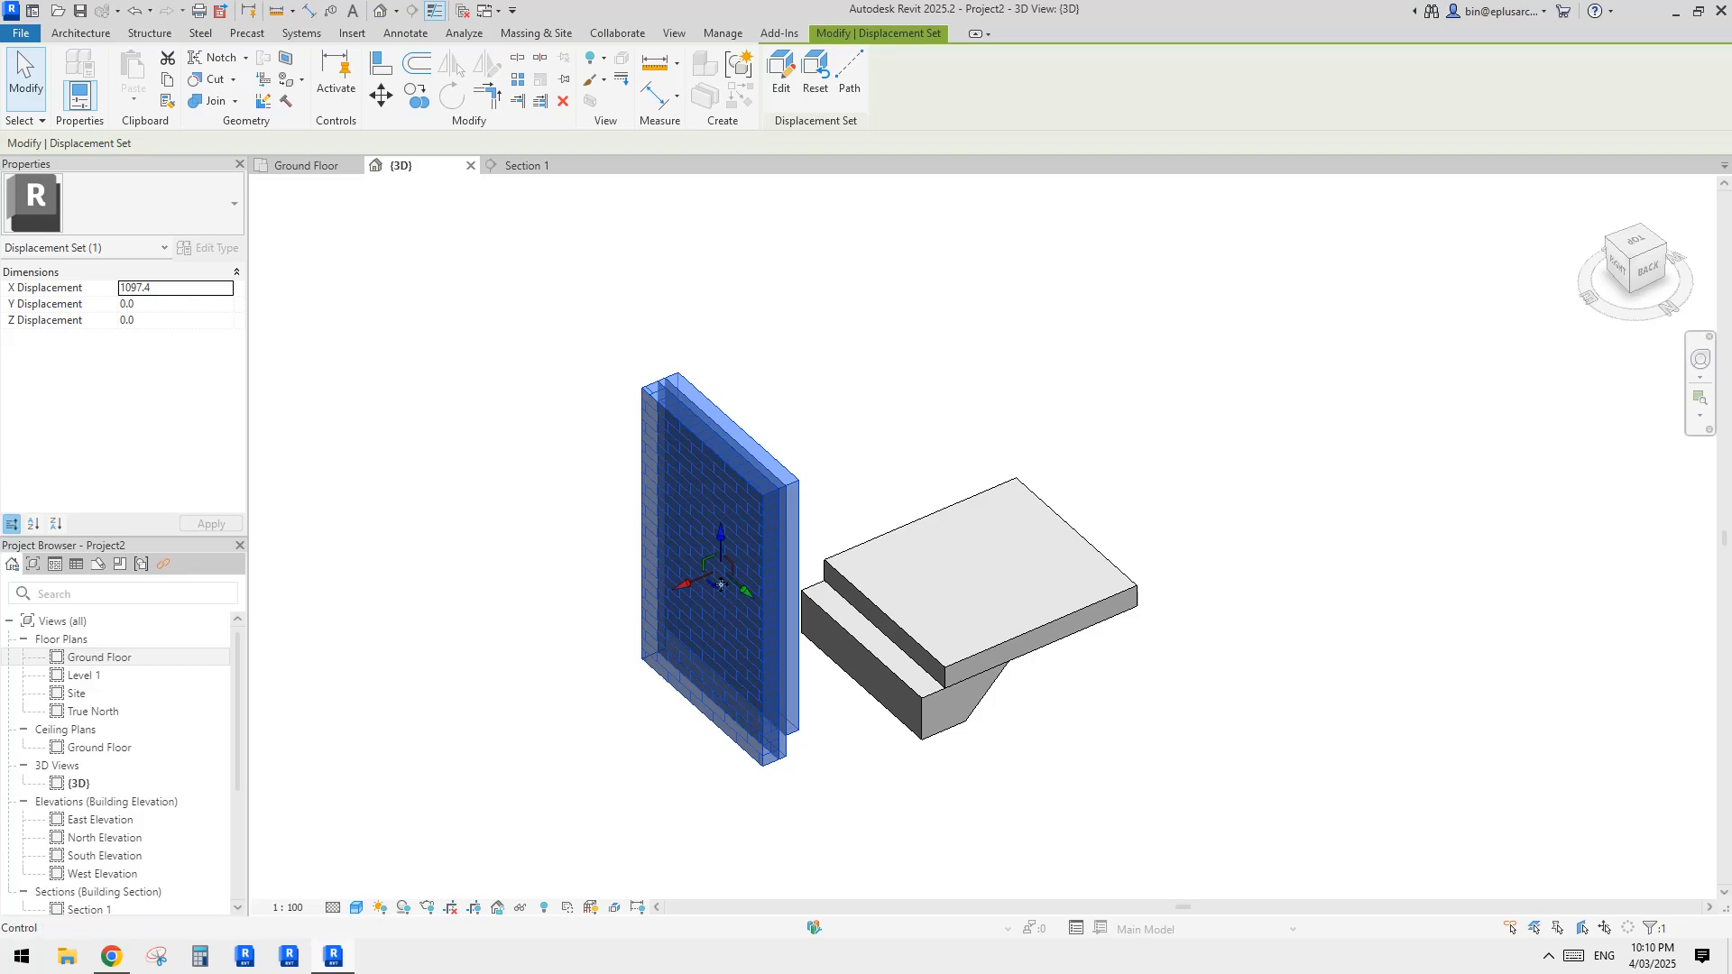
key("Escape")
Step: Add displacement path lines from the two upper corners and one lower corner of the displaced wall's inner face
middle_click_drag(756, 503, 755, 505)
left_click(755, 505)
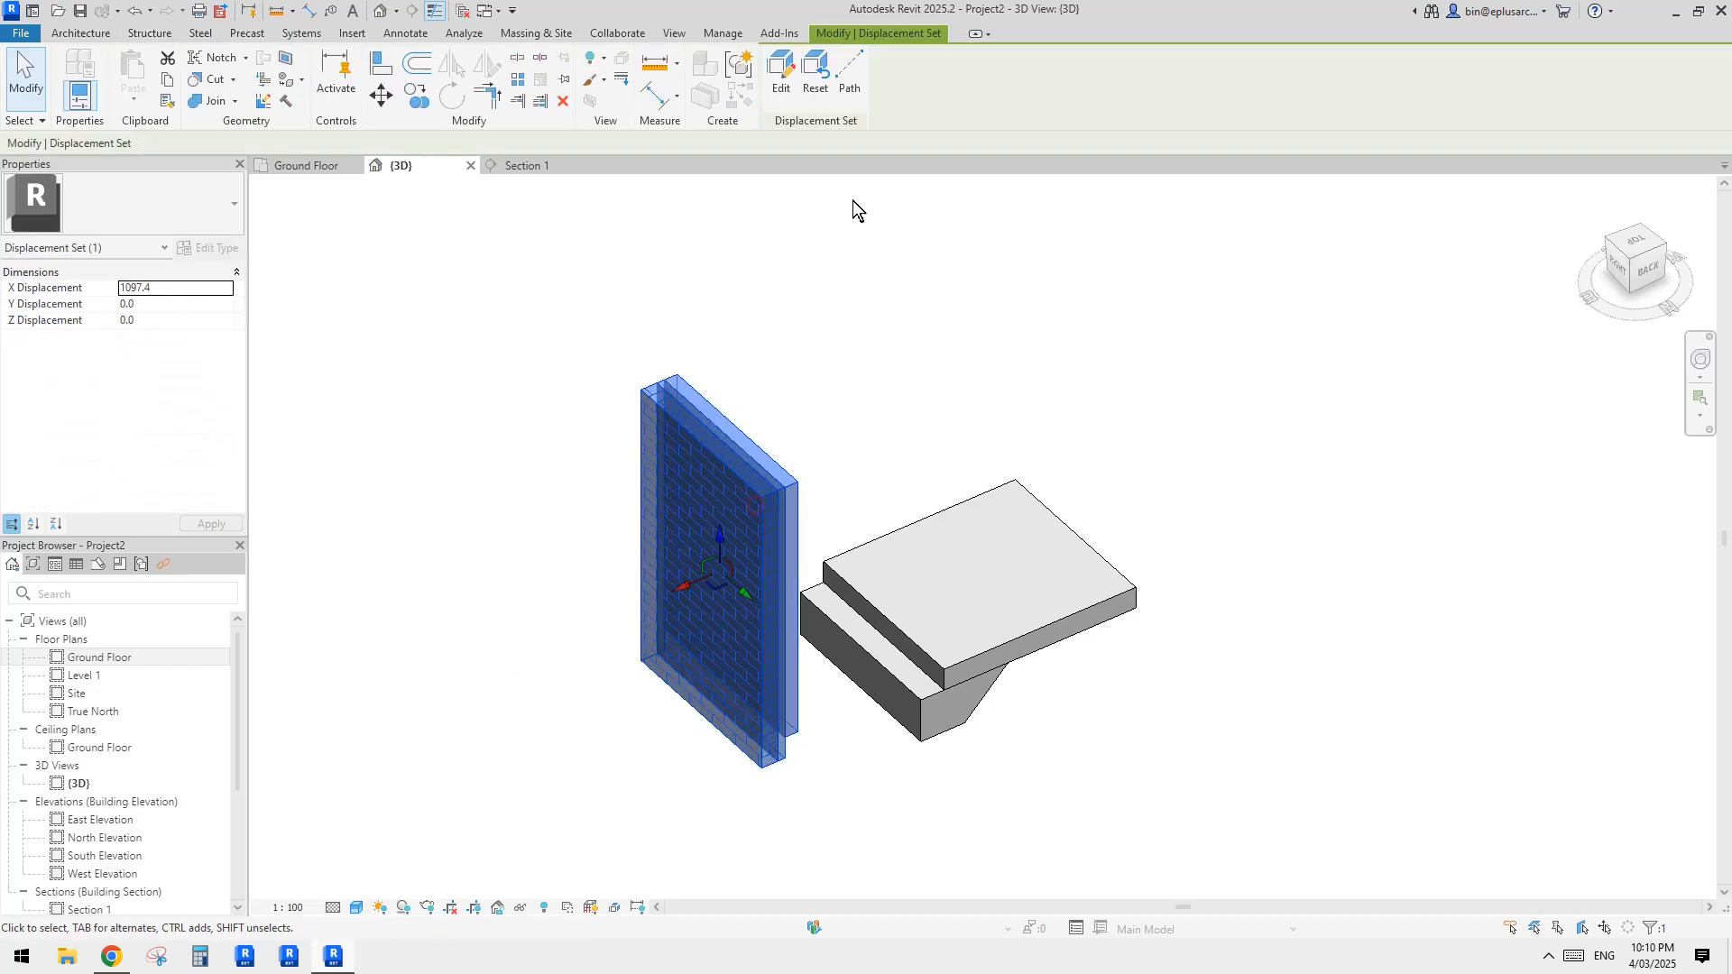
left_click(851, 81)
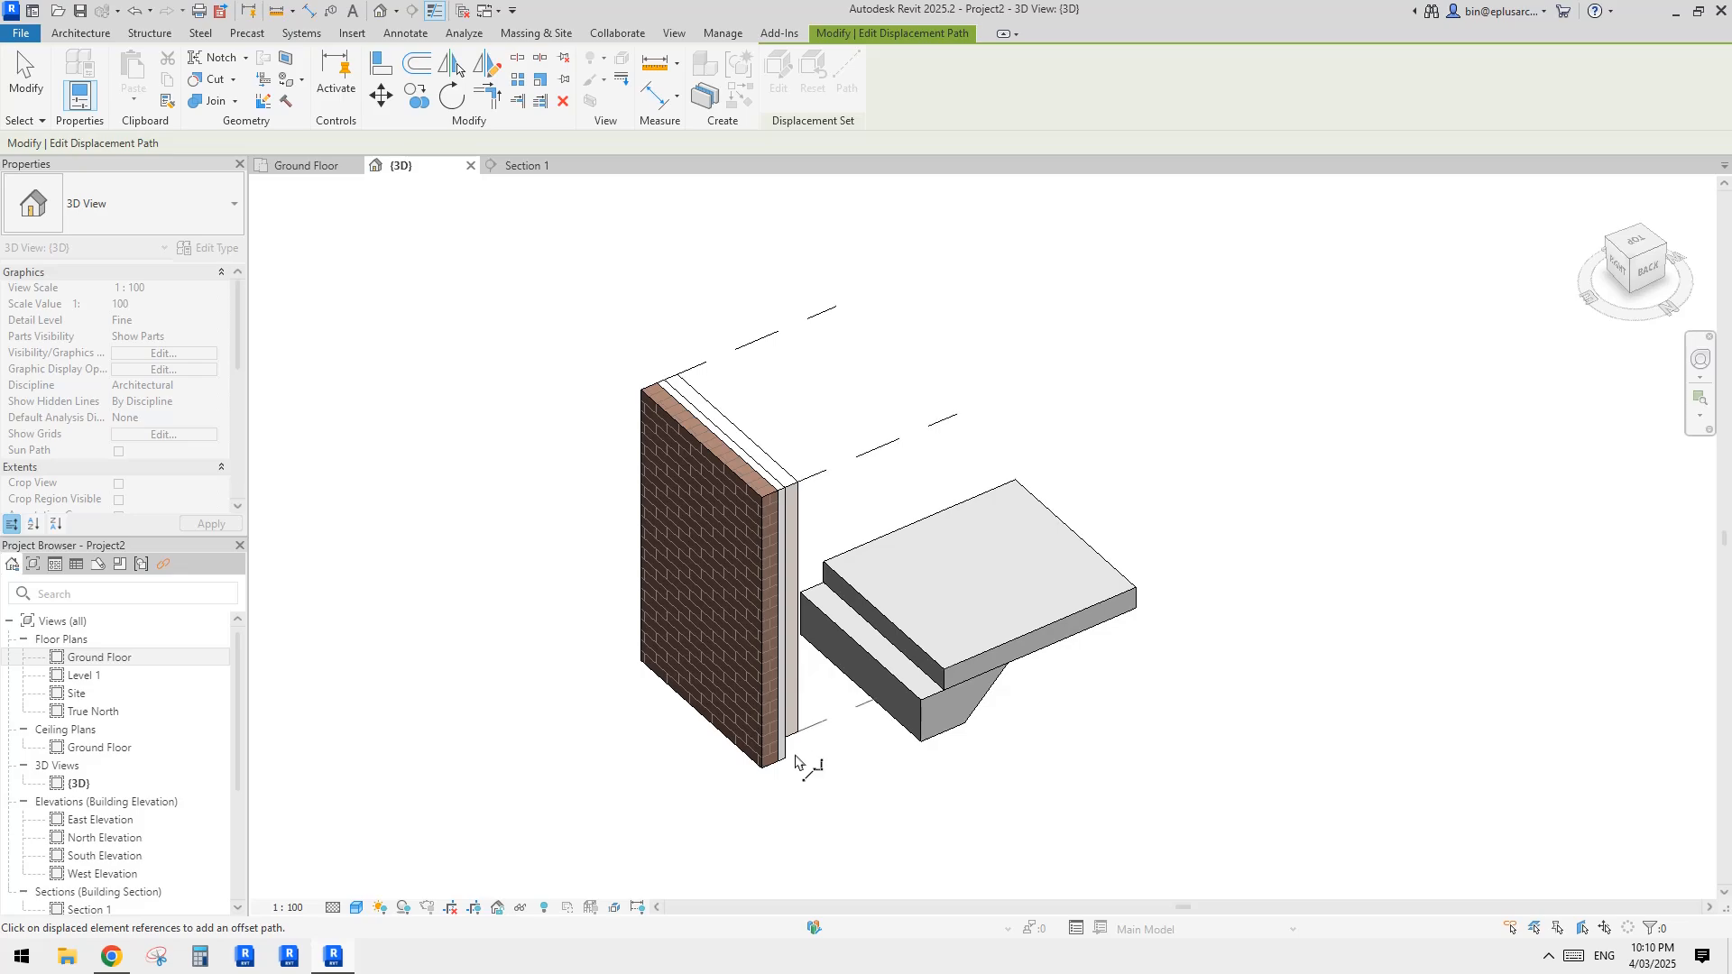
key("Escape")
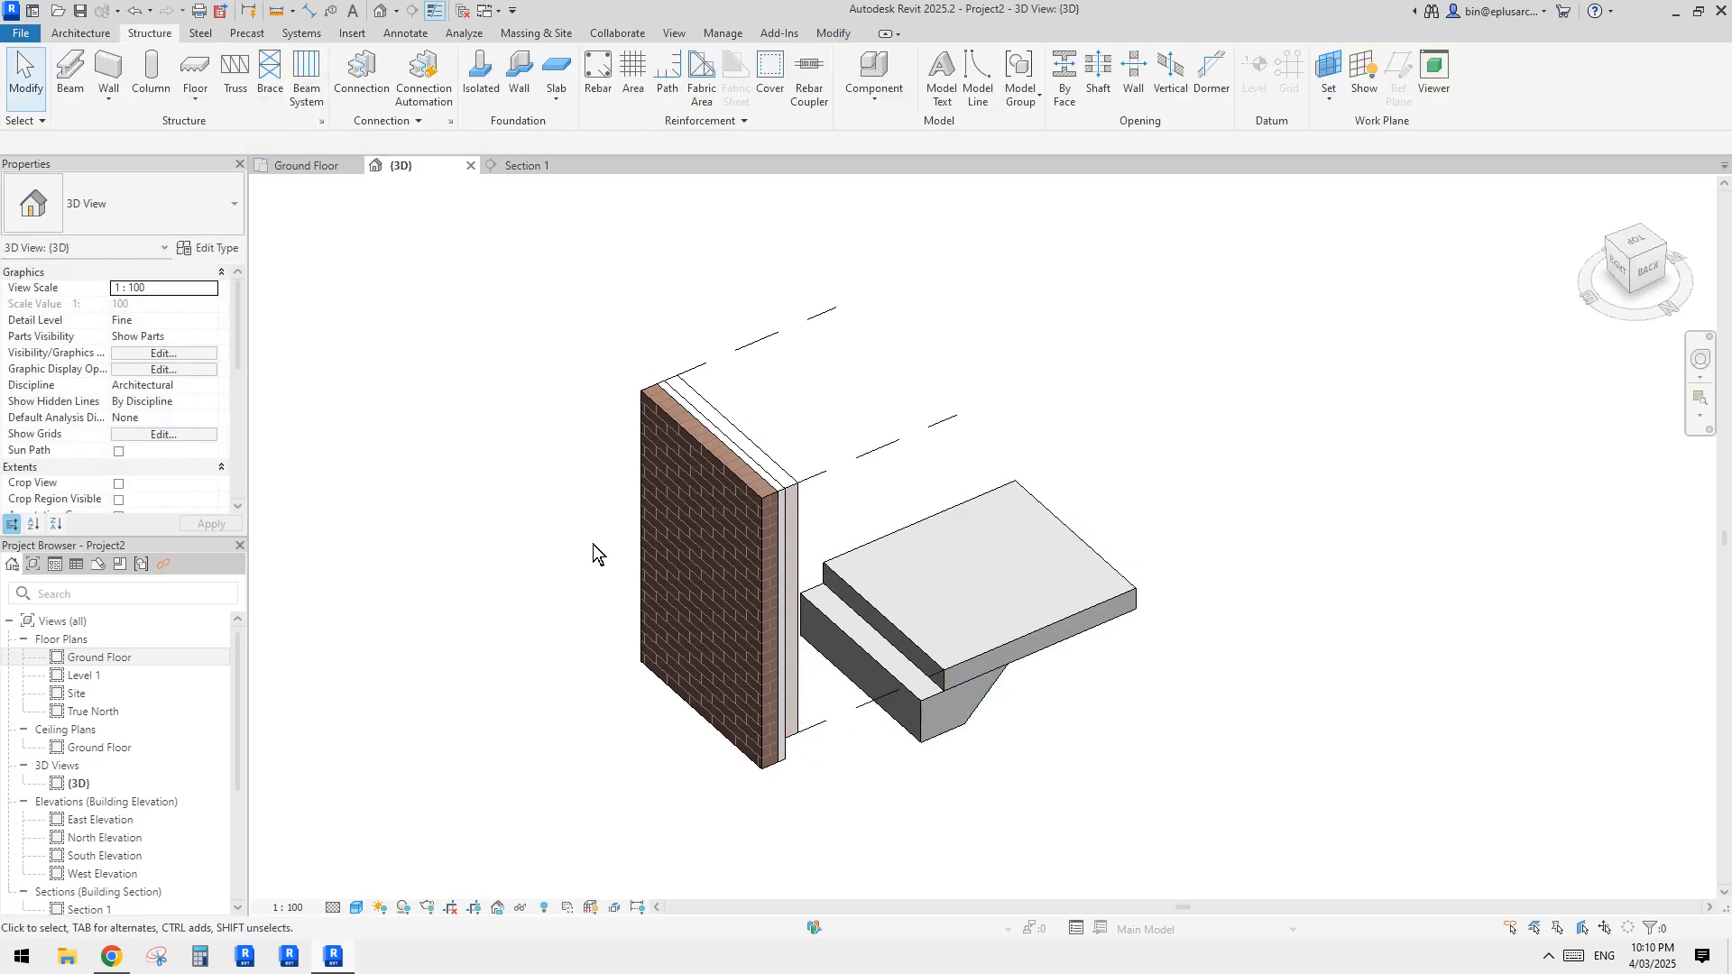
Step: Displace only the outer brick part about 1302 mm along the X axis, away from the other wall parts
left_click(702, 553)
left_click(889, 810)
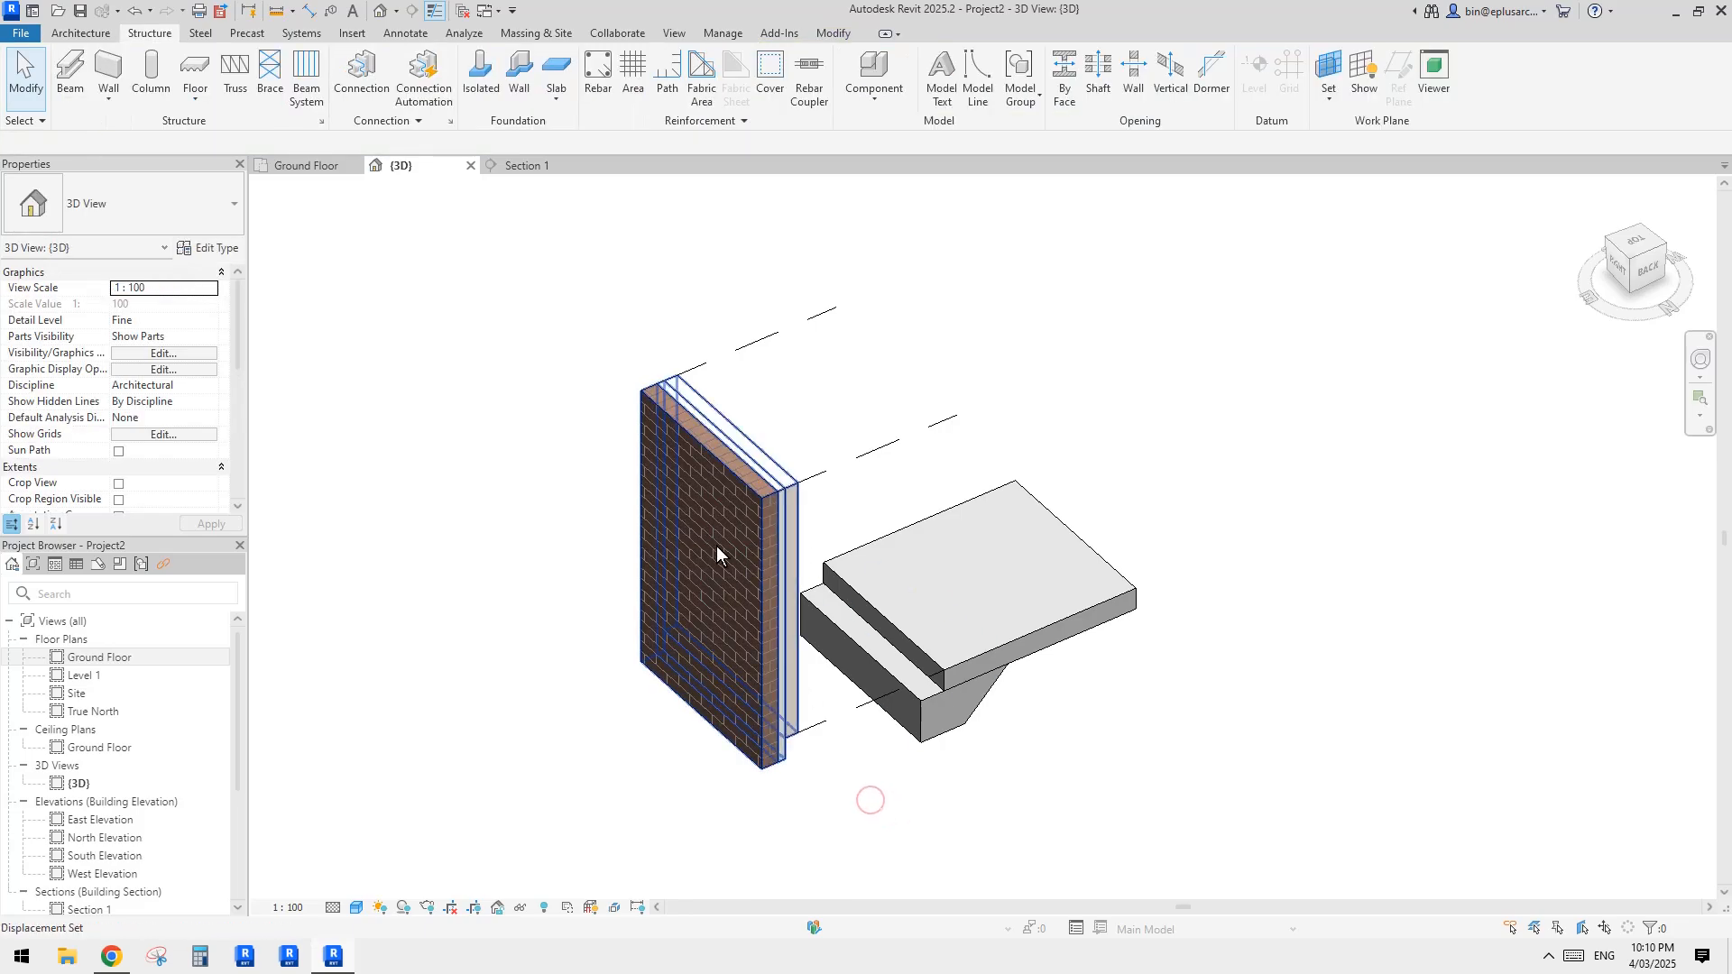
key("Tab")
left_click(735, 549)
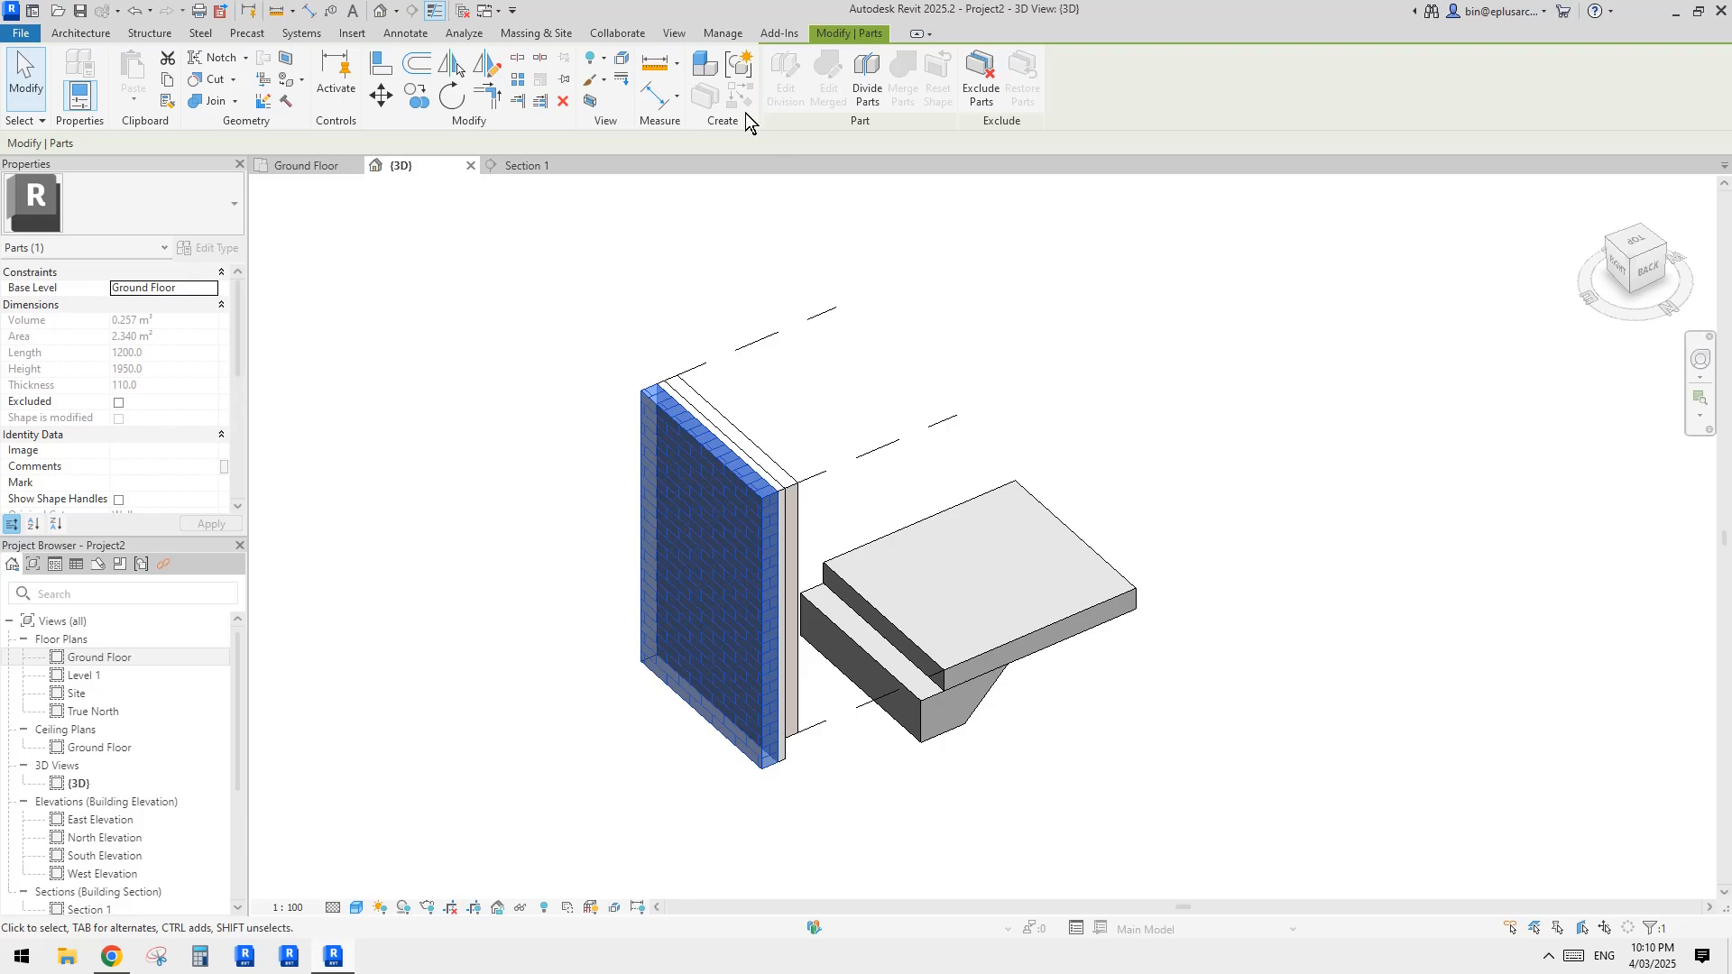
left_click(622, 66)
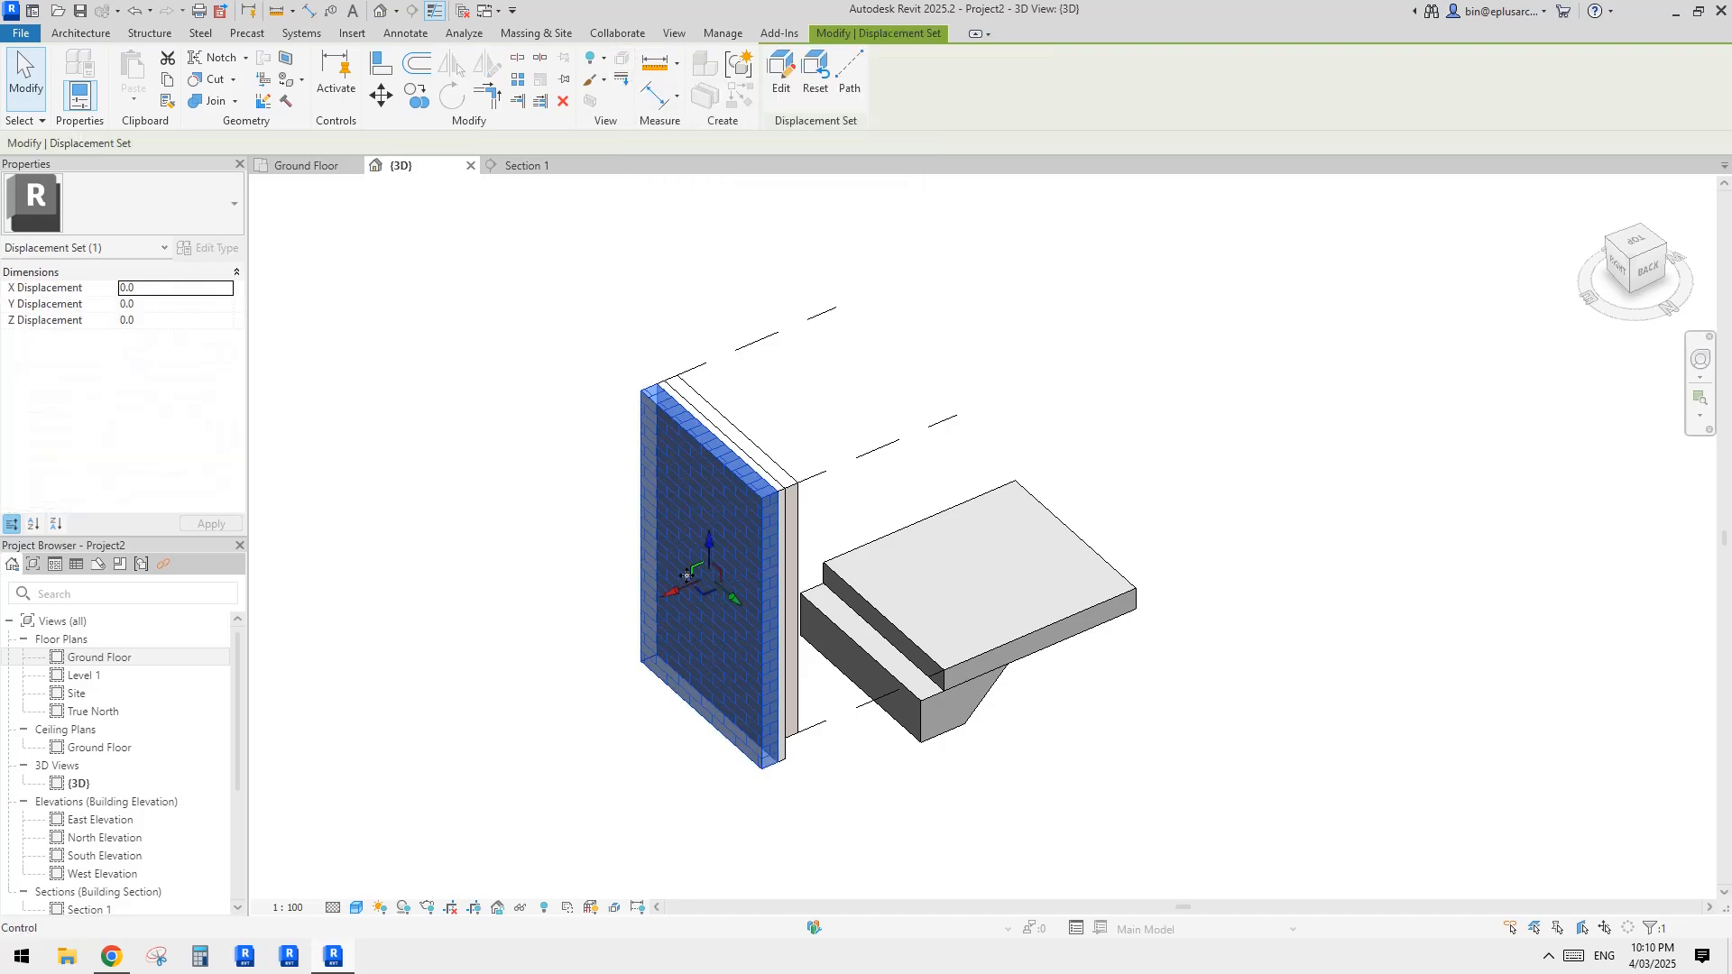
left_click_drag(673, 591, 486, 673)
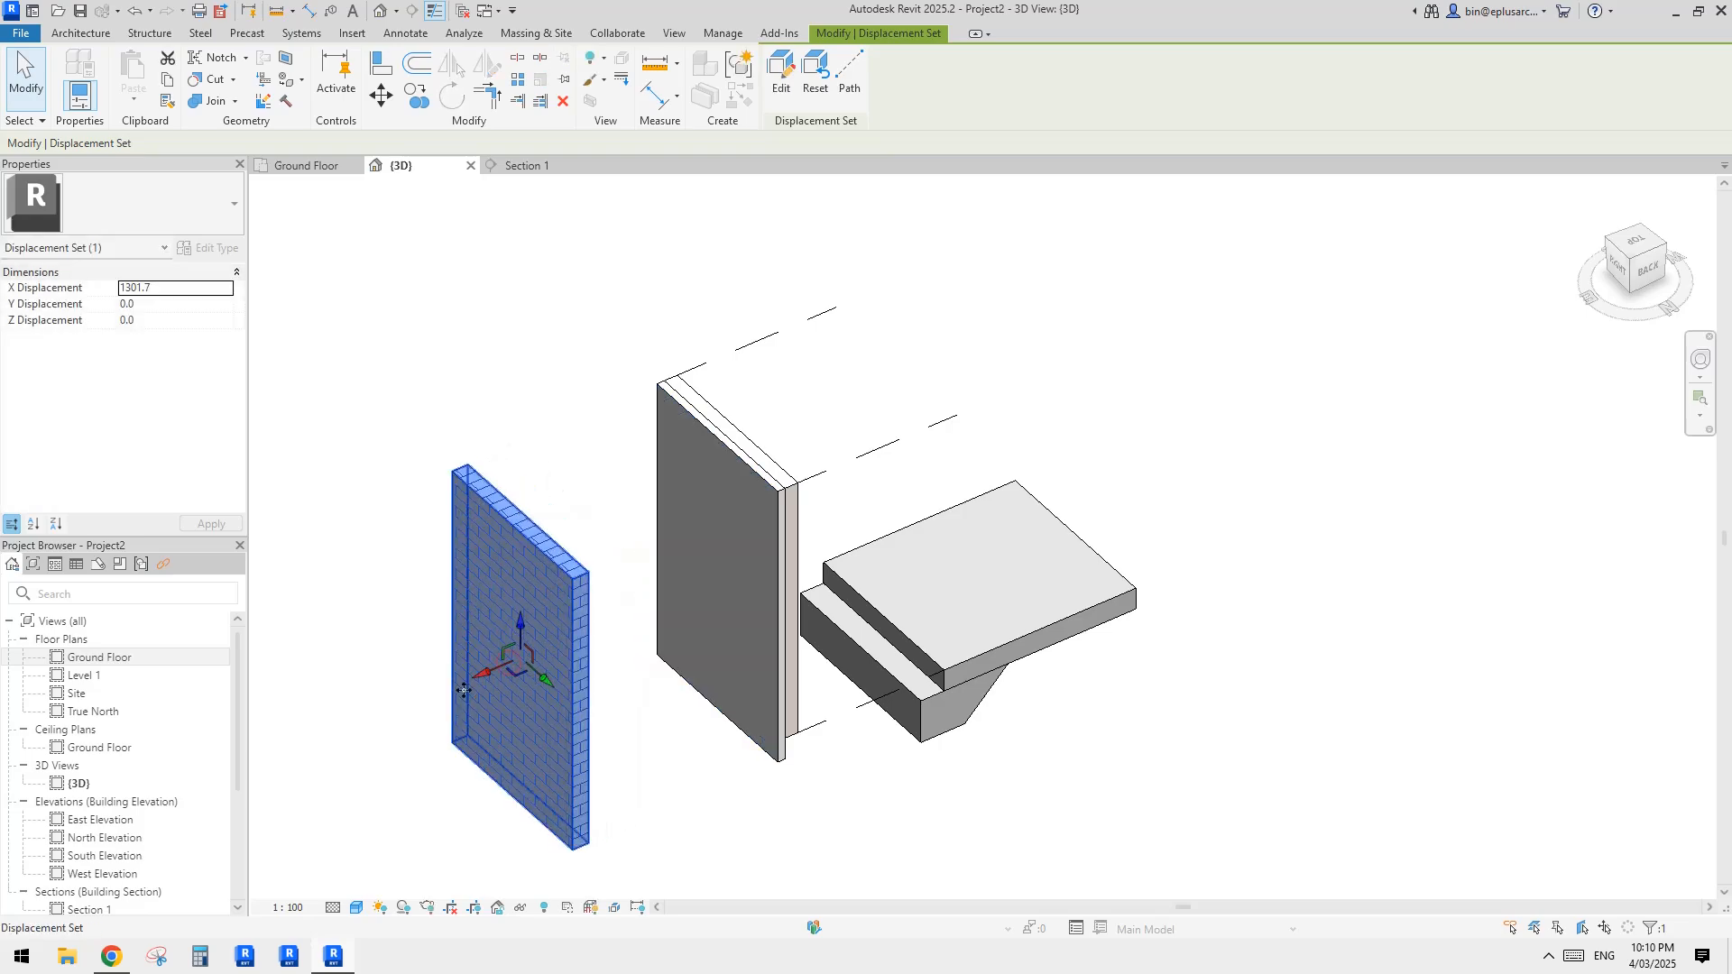
Step: Add displacement path lines from one upper and one lower inner corner of the displaced brick part
left_click(851, 76)
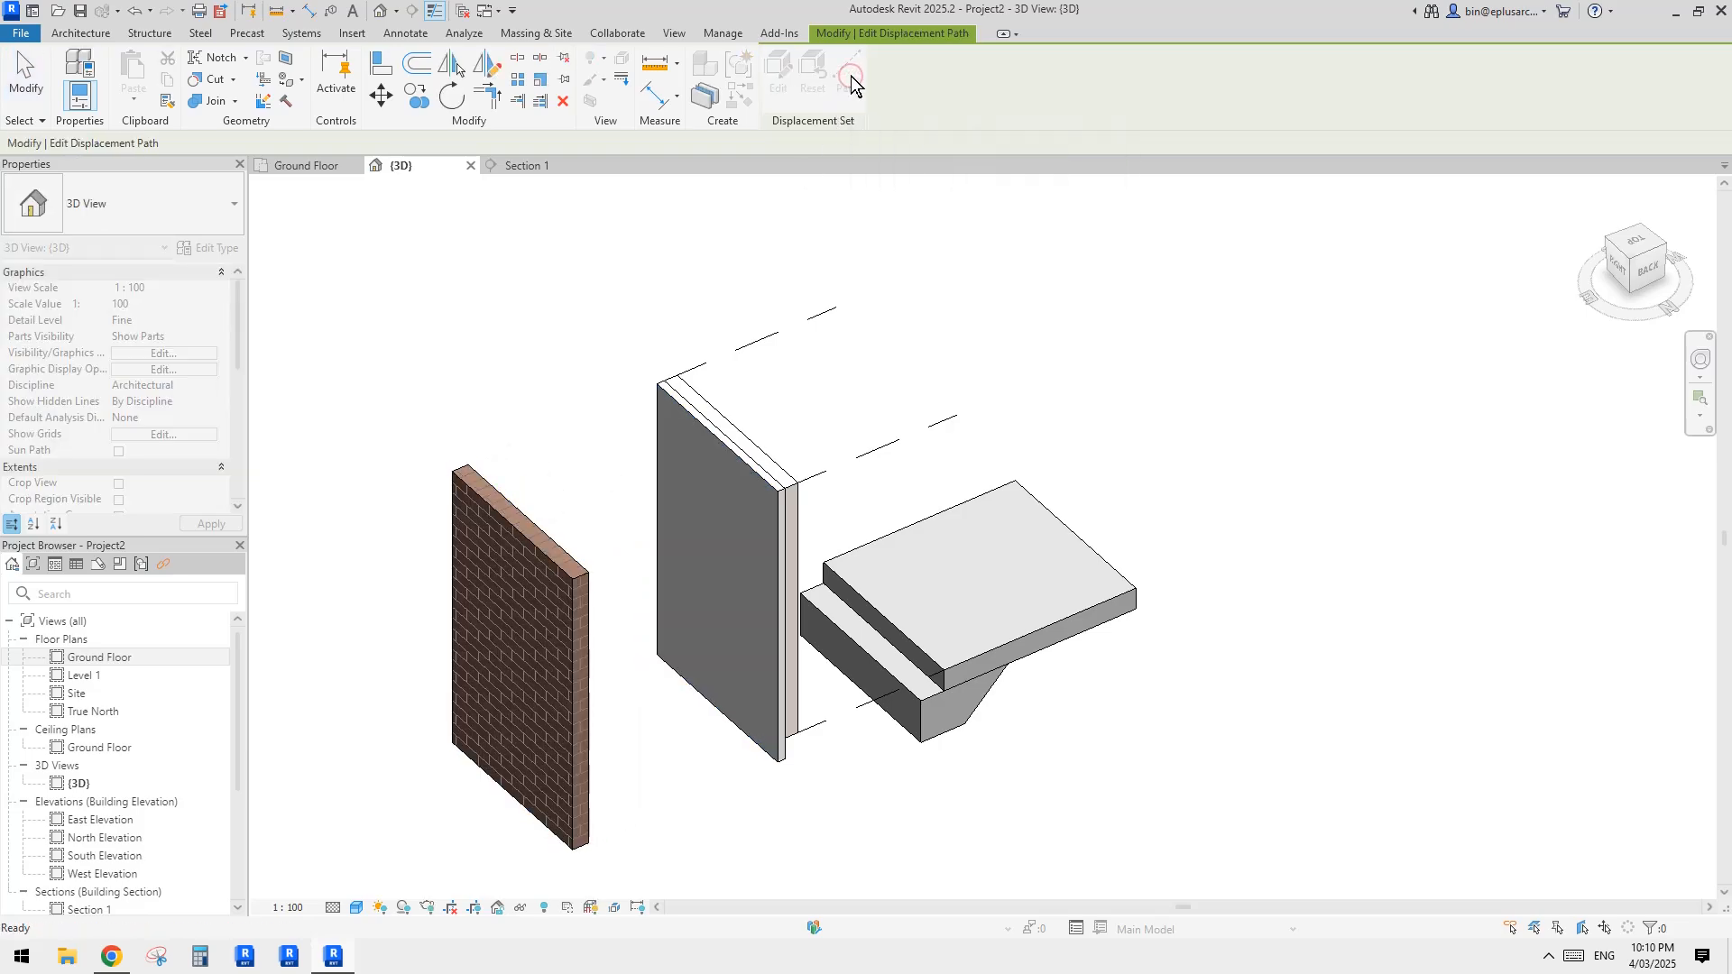
left_click(470, 463)
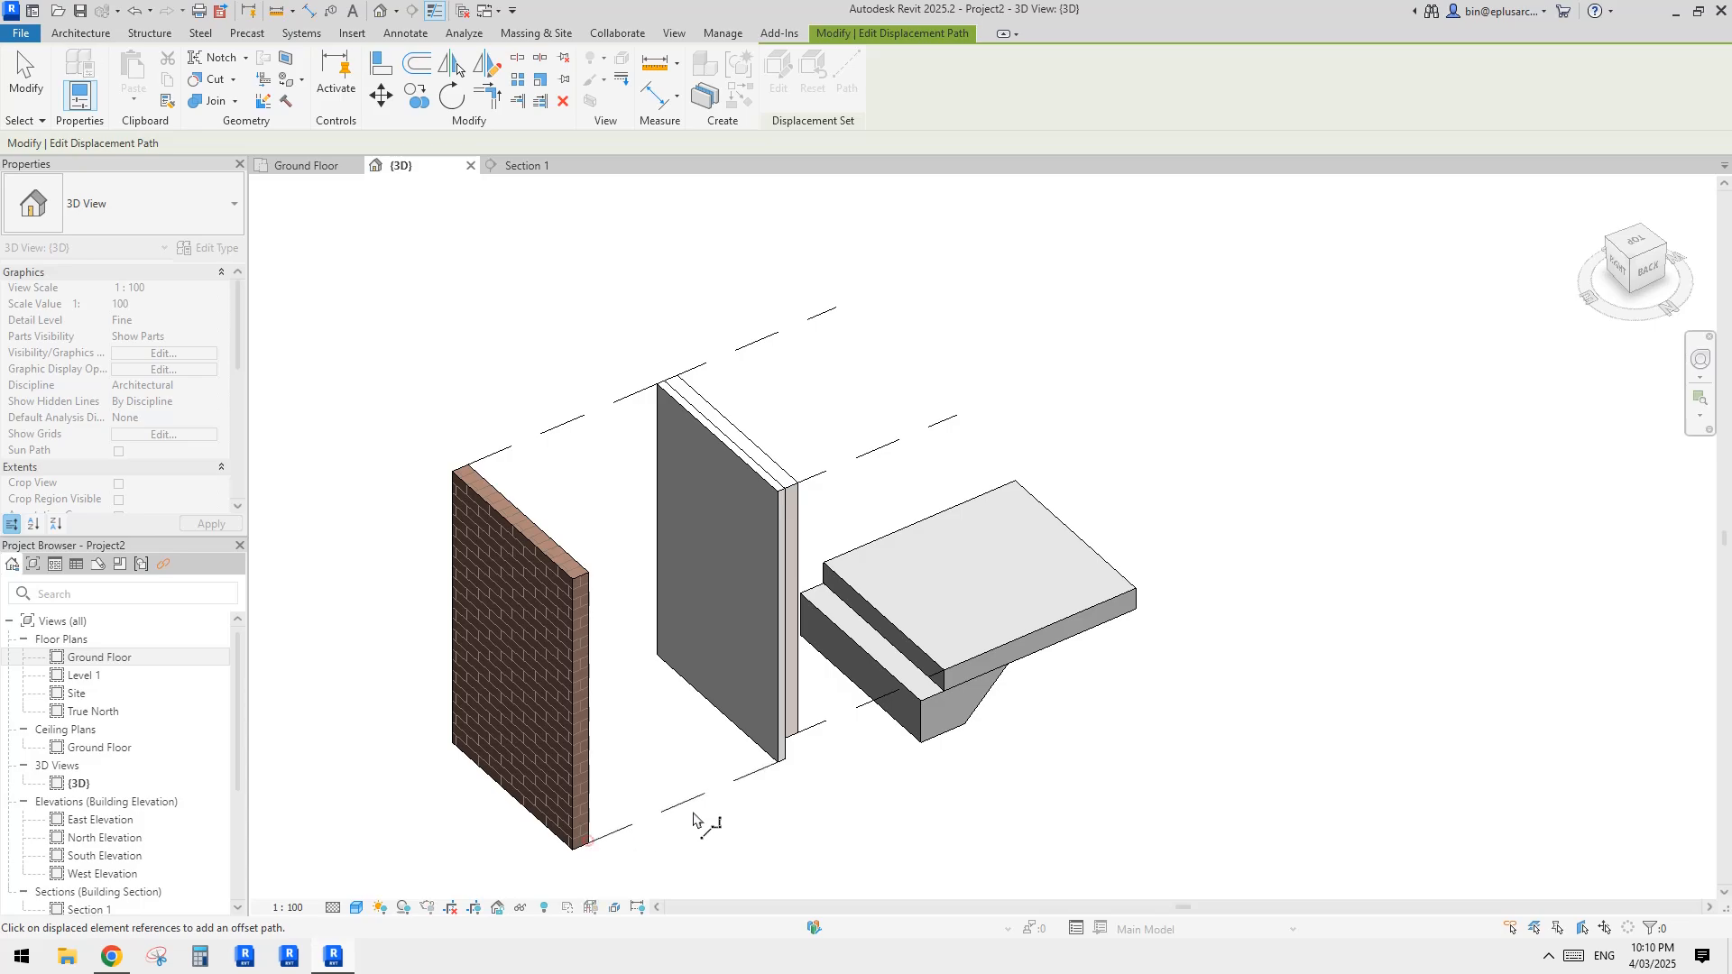
key("Escape")
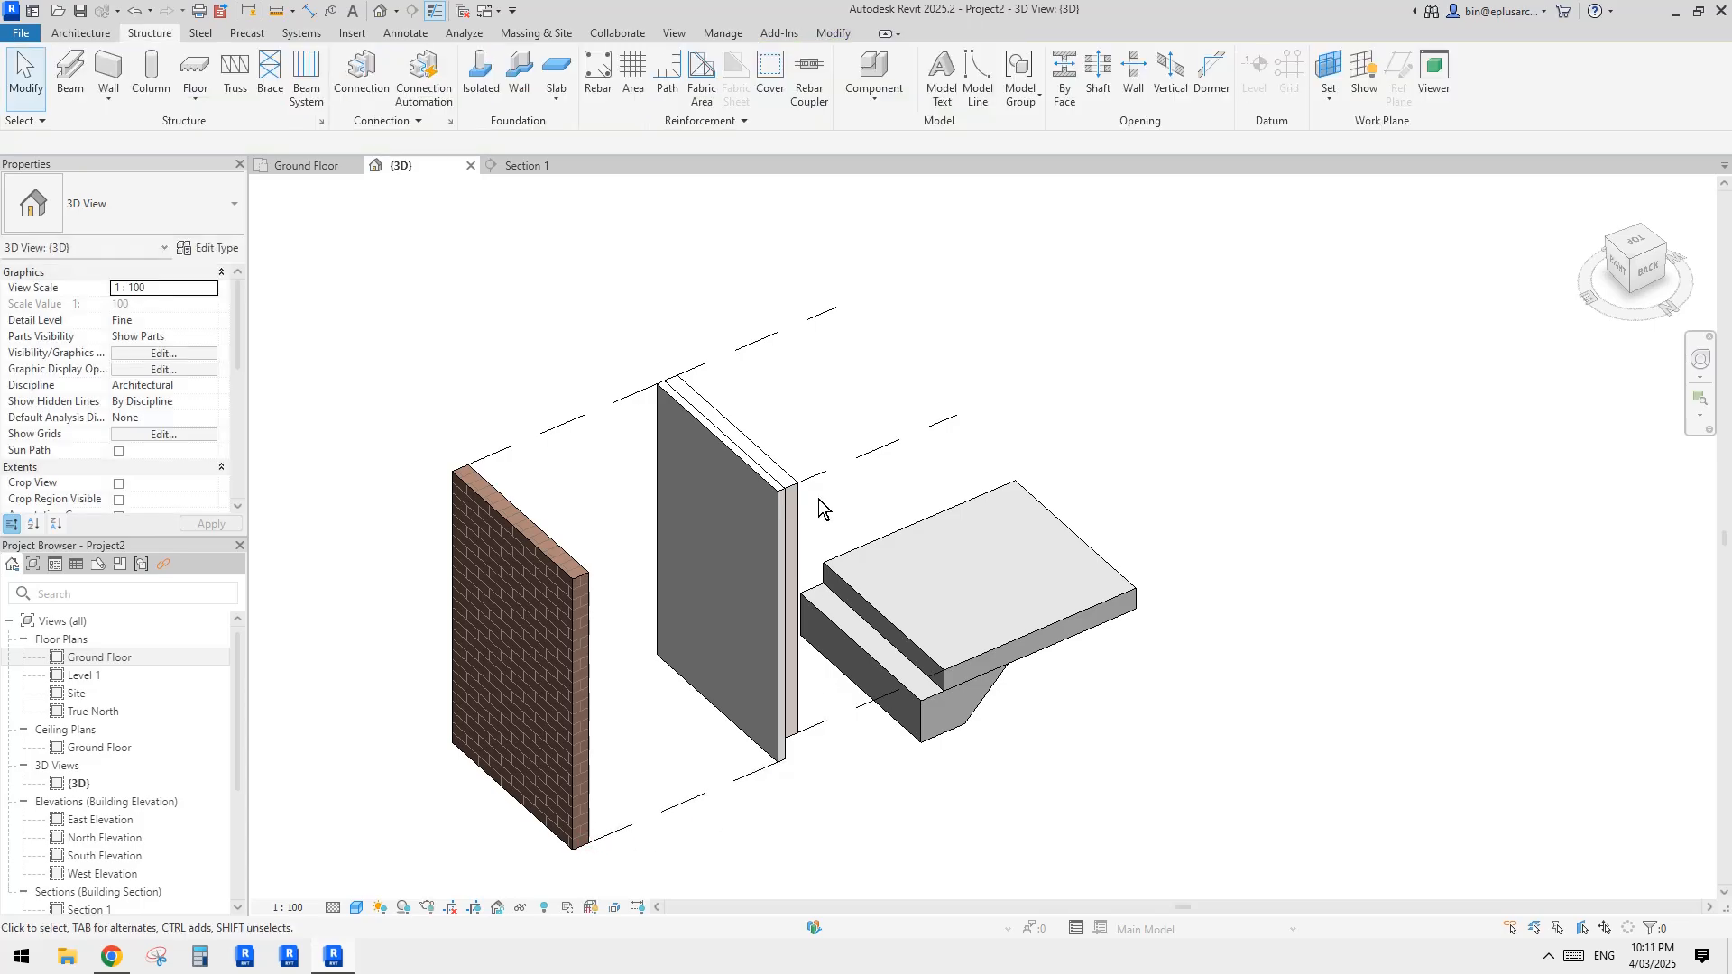
Step: Delete the displacement path lines between wall and slab and those between the brick part and the wall
middle_click_drag(819, 502, 693, 613, "shift")
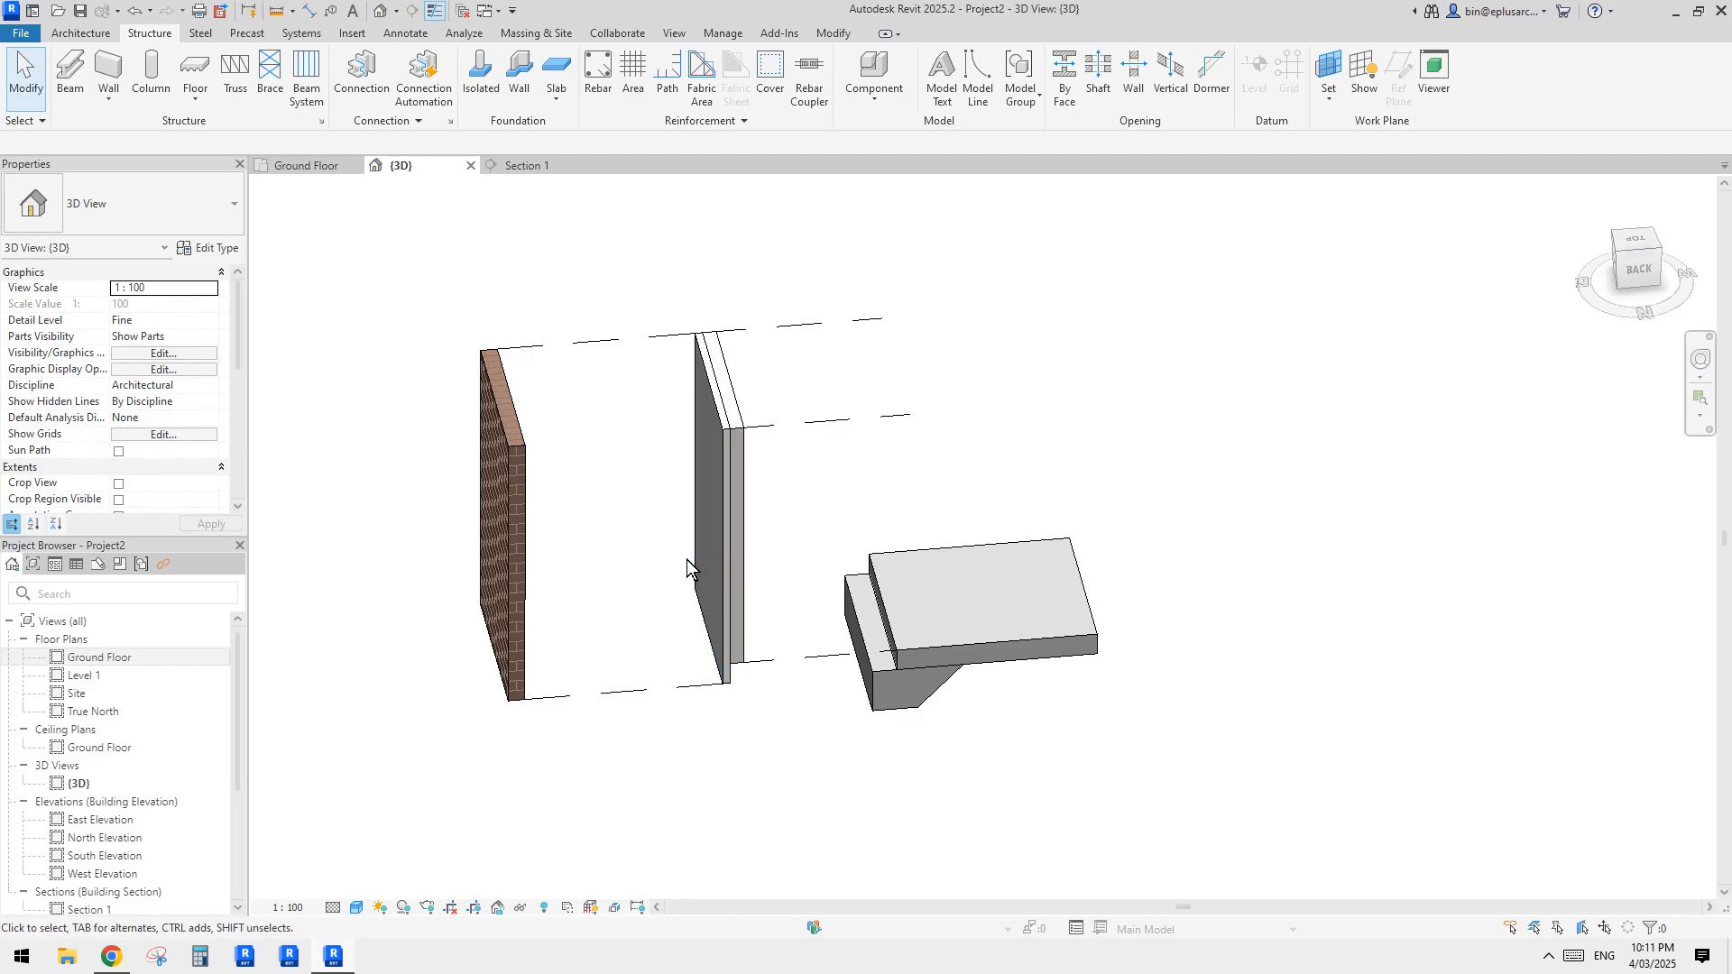
middle_click_drag(686, 559, 743, 555, "shift")
left_click_drag(815, 731, 781, 289)
key("Delete")
left_click_drag(627, 737, 597, 285)
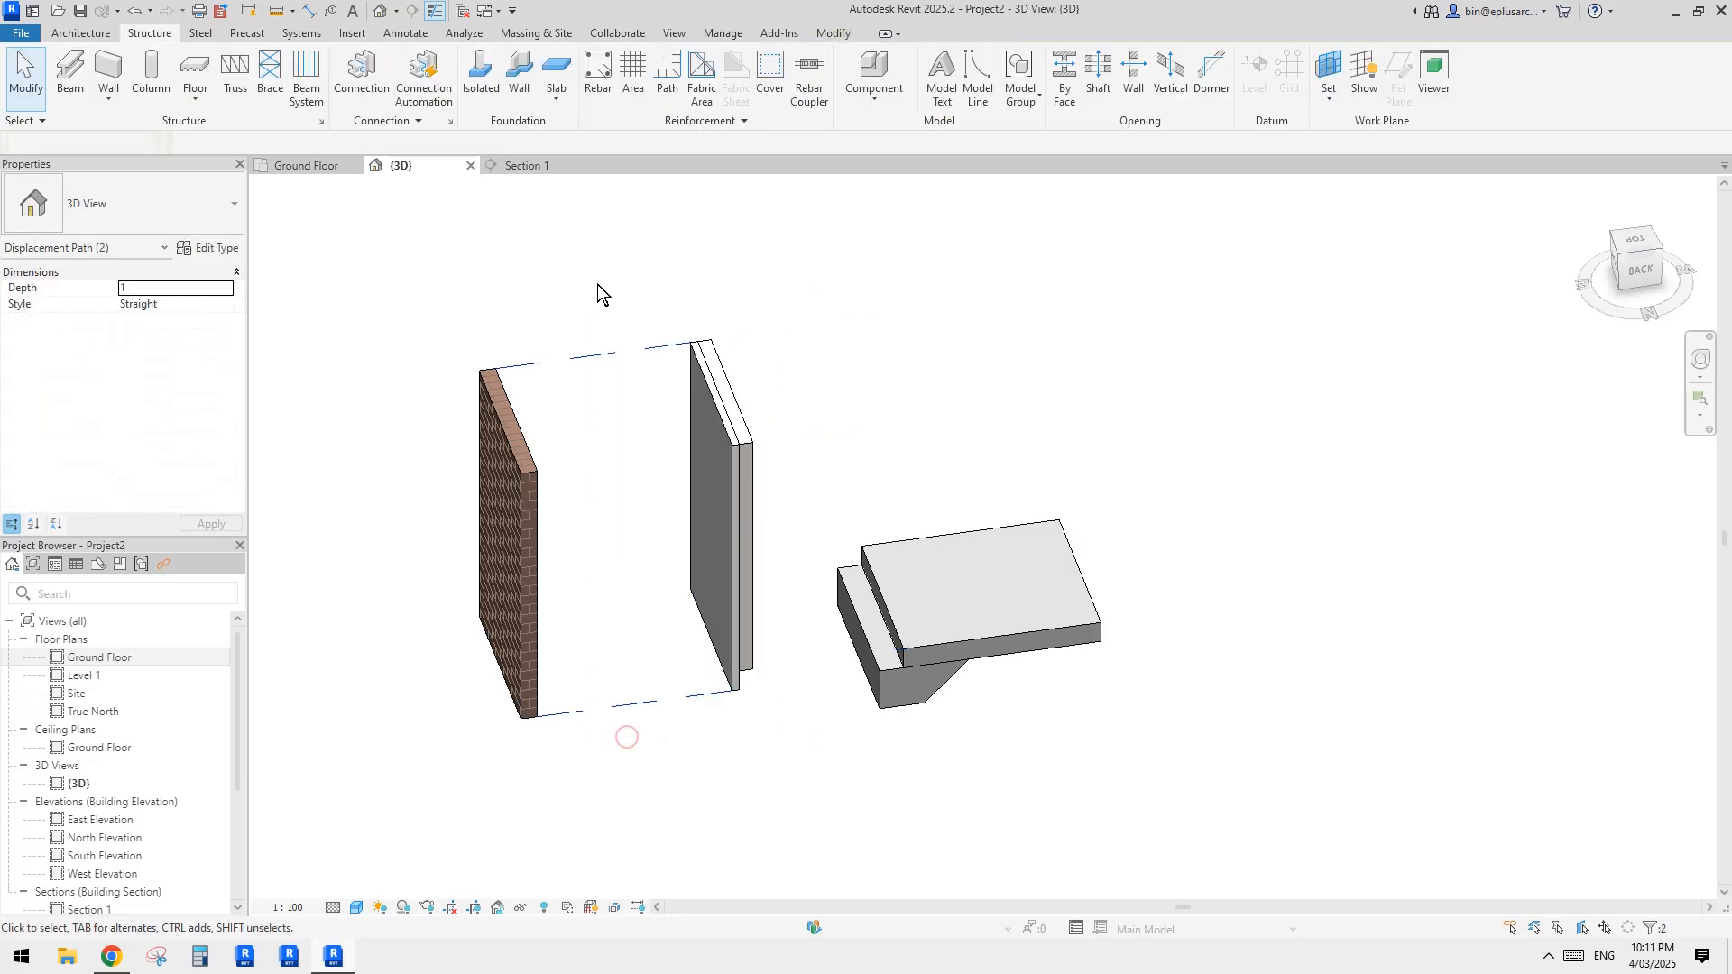
key("Delete")
Step: Reset the displacement of the brick part and of the remaining wall displacement set
left_click_drag(874, 337, 710, 432)
left_click(522, 453)
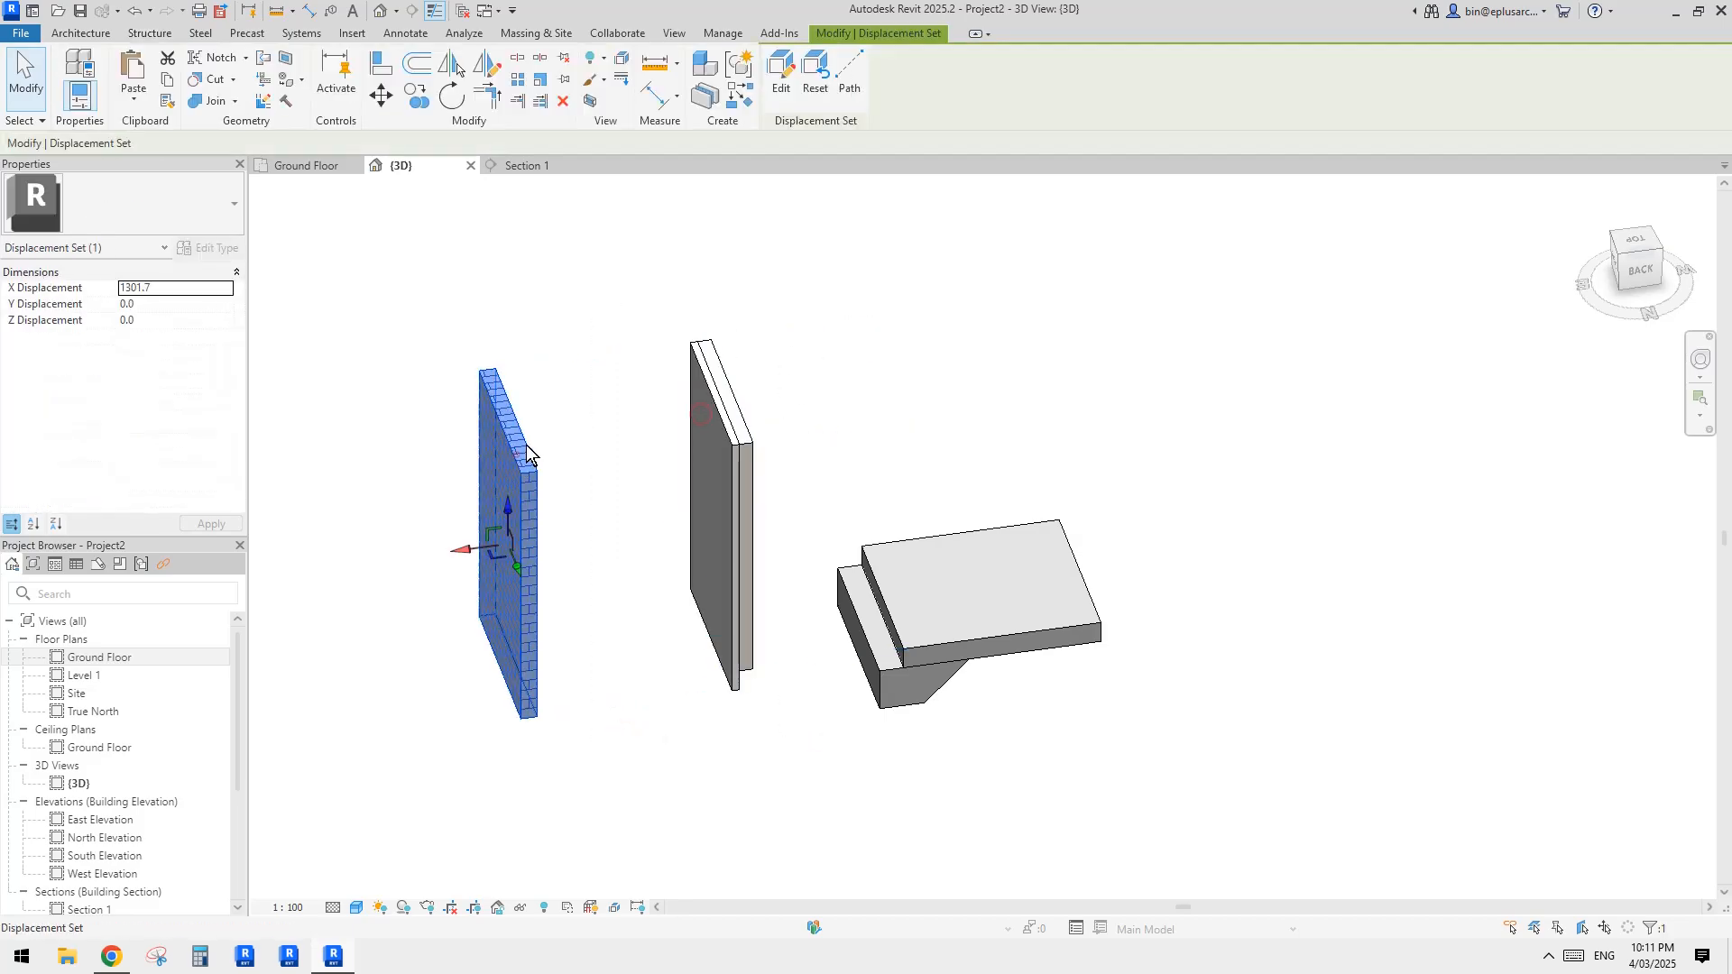
left_click(808, 81)
left_click(836, 222)
left_click(753, 433)
left_click(820, 81)
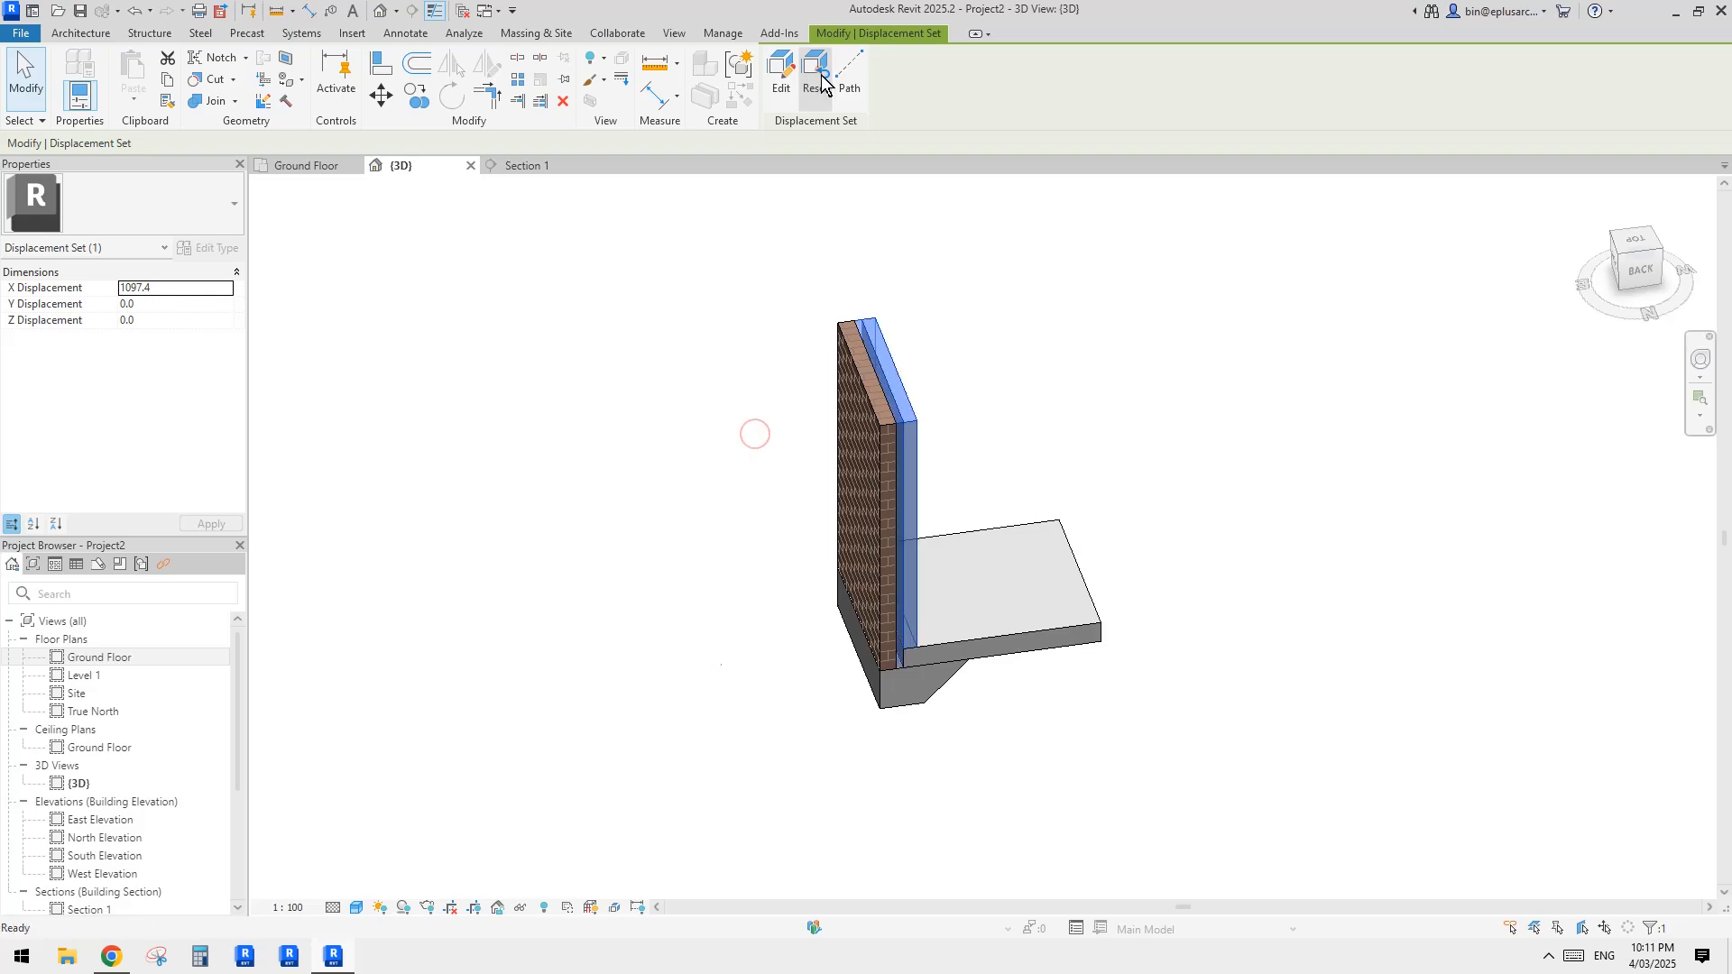
Step: Displace the outer brick part about 2284 mm along the X axis, away from the slab
left_click(862, 434)
middle_click_drag(862, 435, 878, 445, "shift")
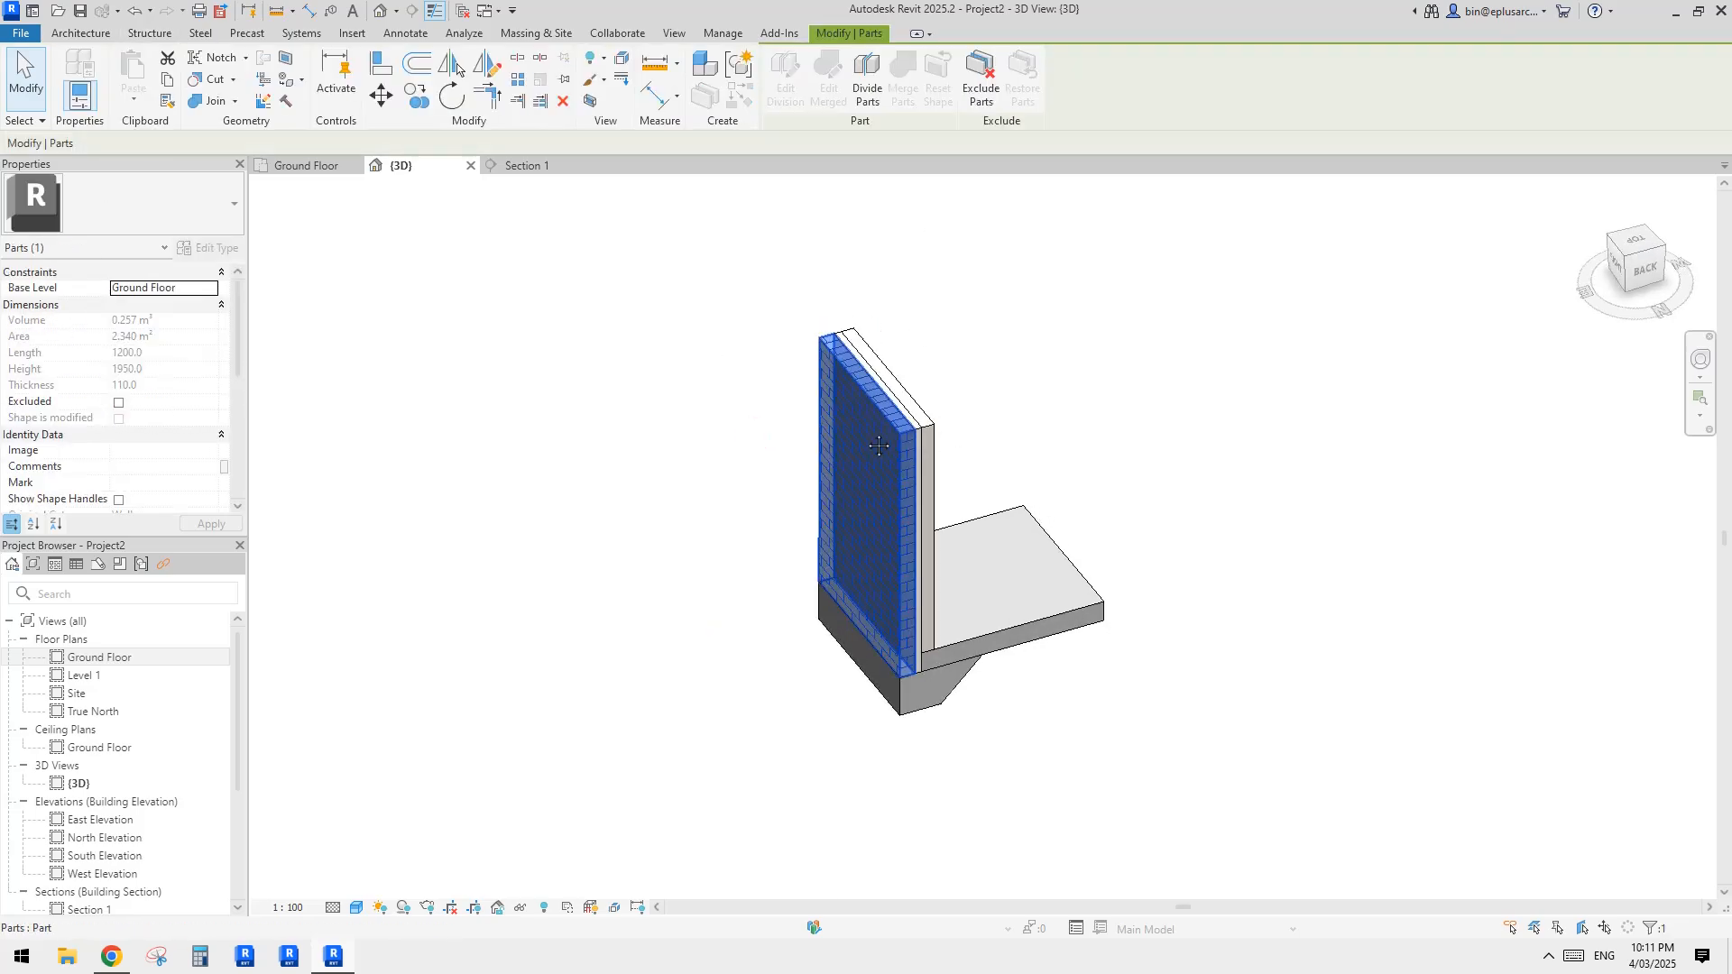
left_click(623, 62)
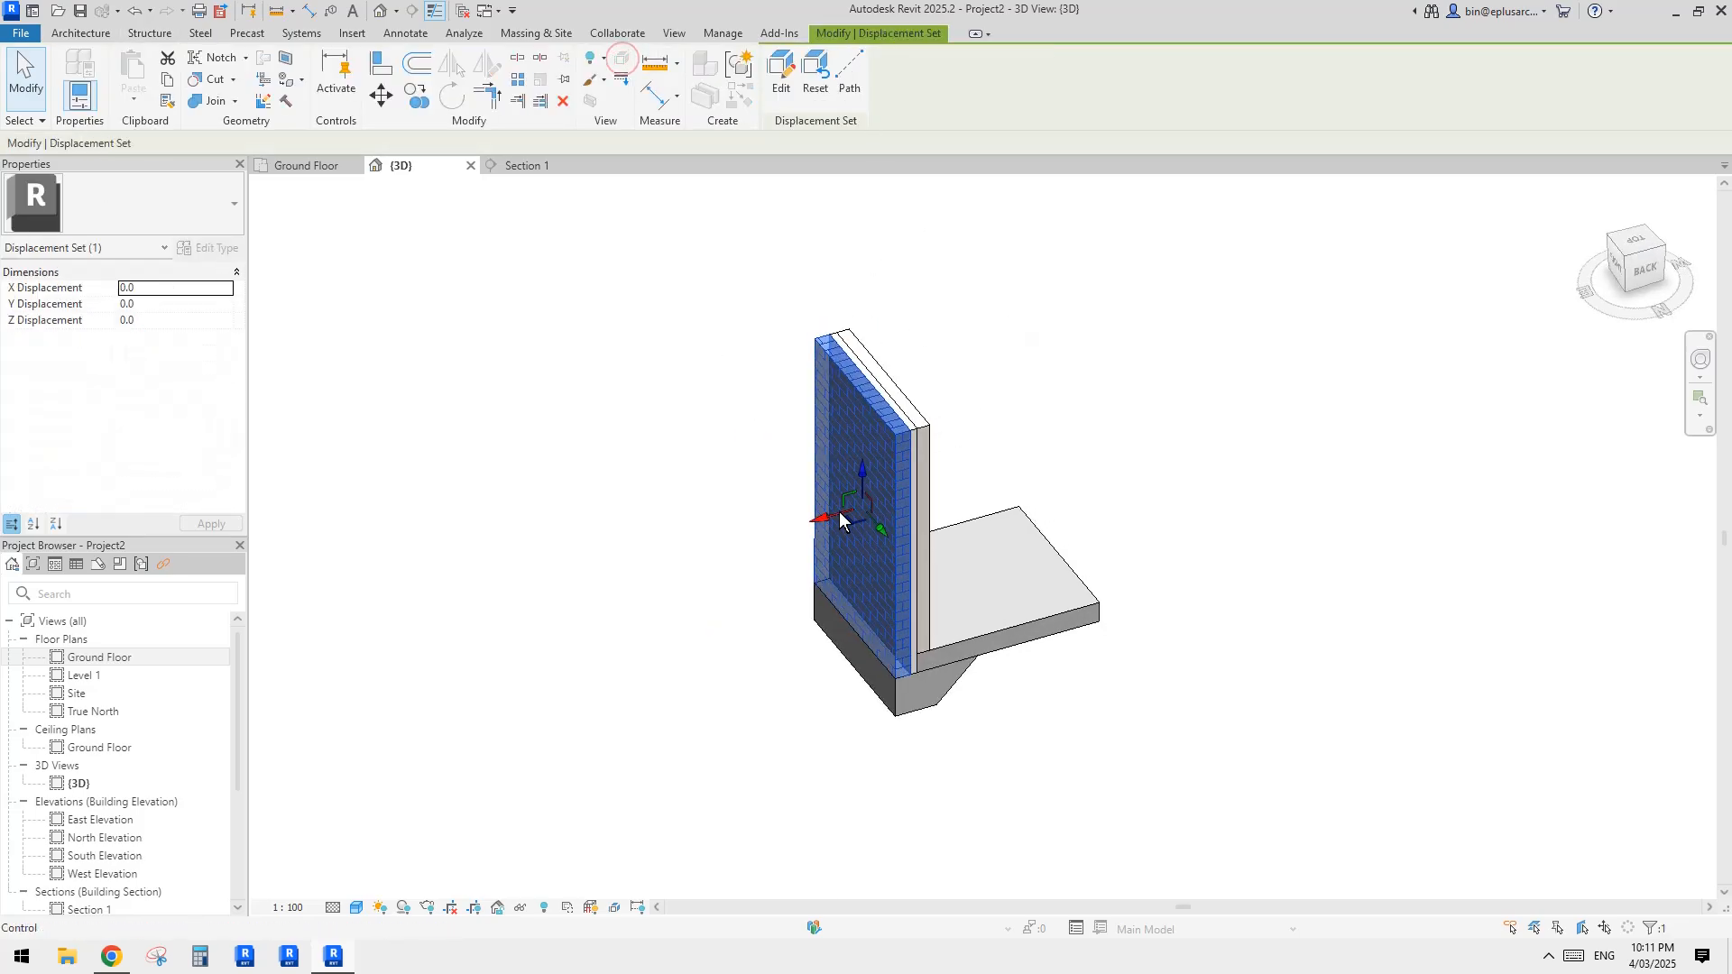
left_click_drag(838, 511, 545, 598)
left_click(740, 511)
Step: Displace the middle 50 mm wall part about 1184 mm along the X axis, between the brick part and slab
left_click(841, 462)
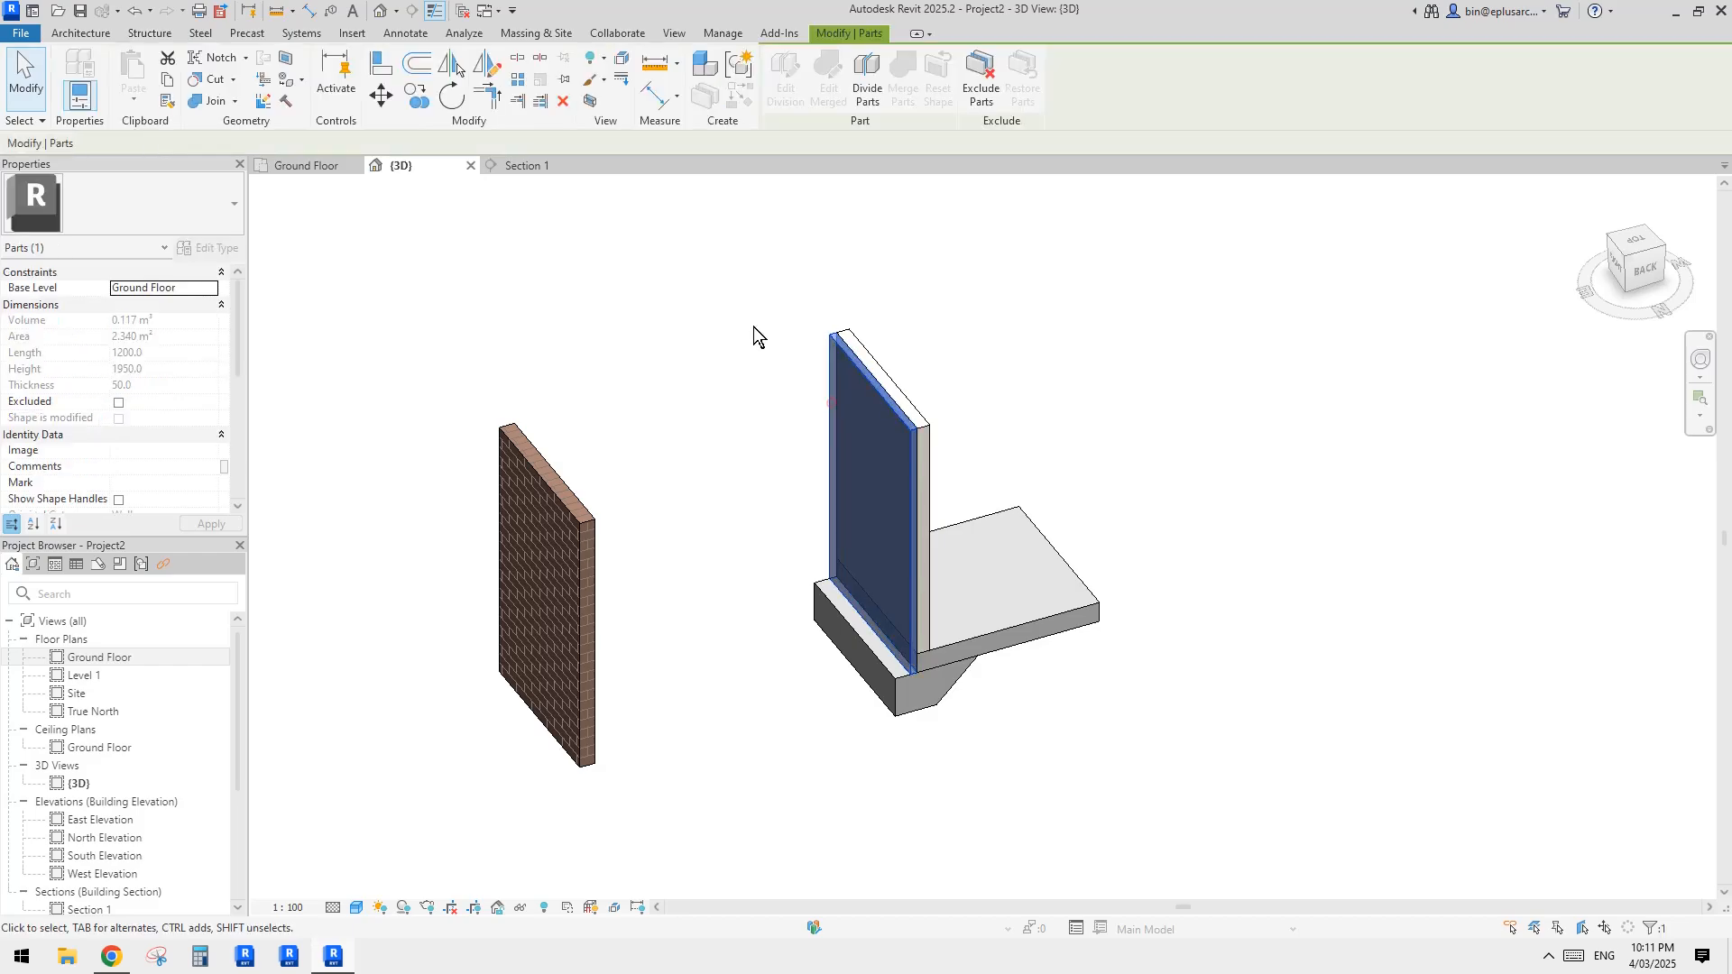
left_click(622, 60)
left_click(797, 363)
left_click(857, 512)
left_click_drag(832, 512, 668, 559)
Step: Displace the inner 90 mm wall part along the X axis, partway between the slab edge and the middle part
left_click(867, 435)
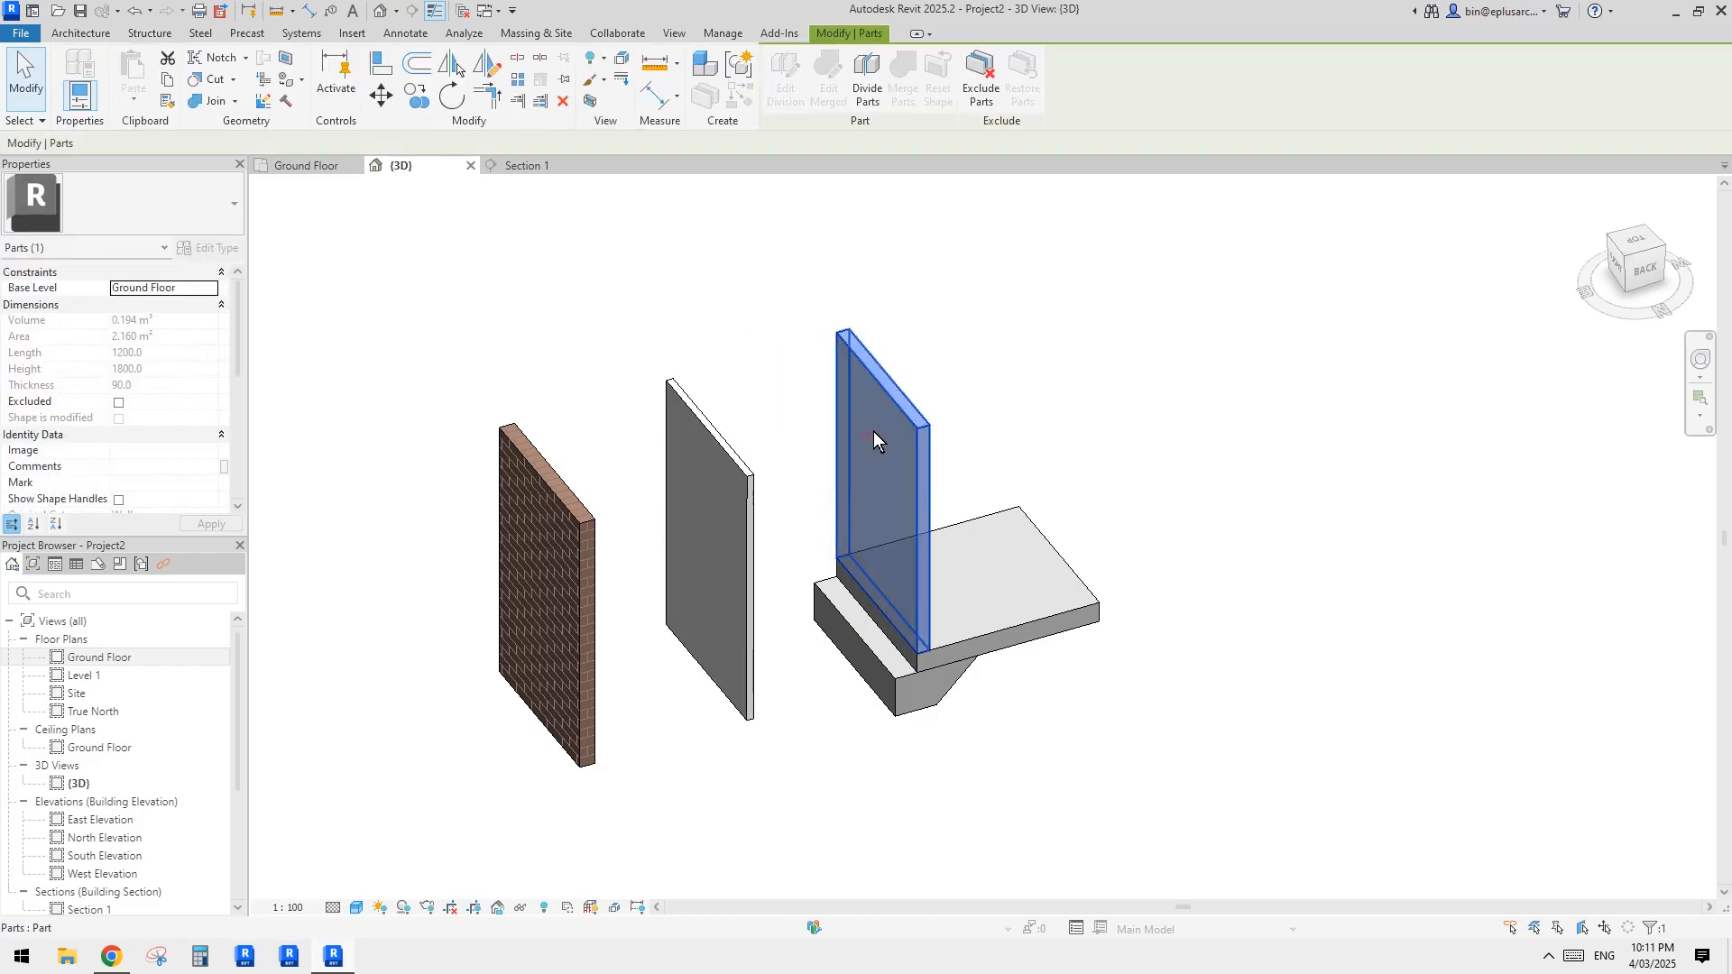
left_click(623, 60)
left_click_drag(844, 505, 782, 523)
Step: Shift the middle wall part slightly farther out along X and the inner part to about 649 mm X displacement
left_click(730, 531)
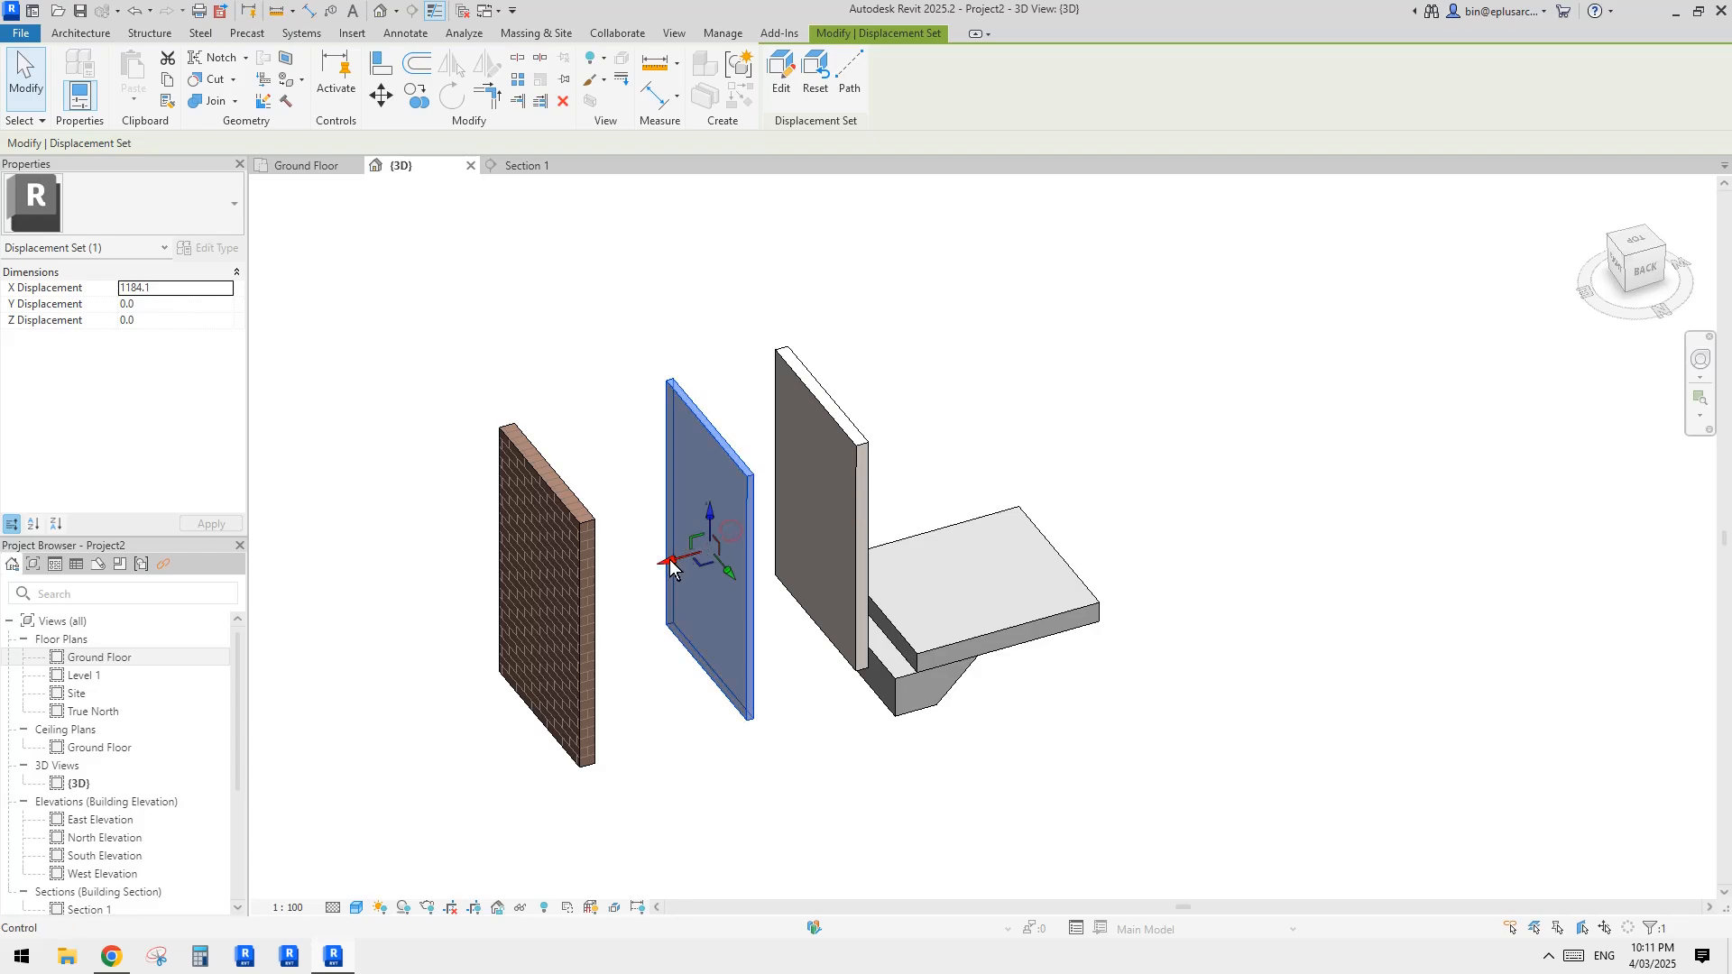
left_click_drag(671, 559, 639, 568)
left_click(787, 501)
left_click_drag(776, 523, 748, 531)
key("Escape")
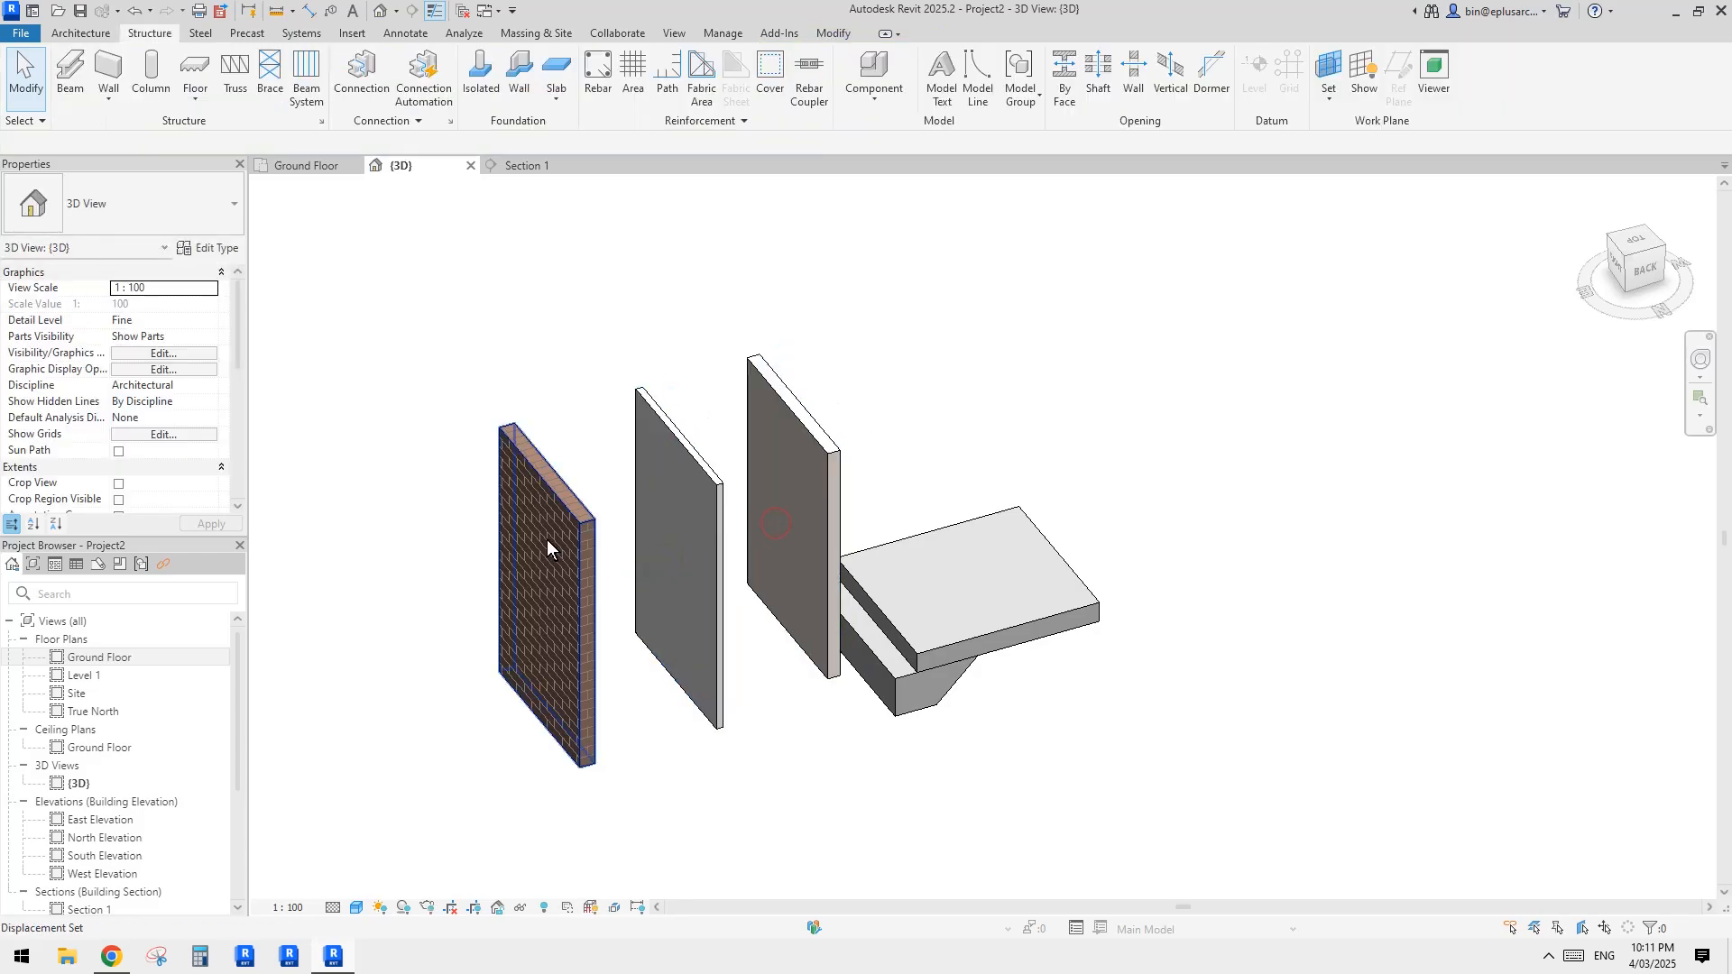
Step: Add a displacement path line from the brick part's upper near corner back toward the slab
left_click(546, 539)
left_click(848, 76)
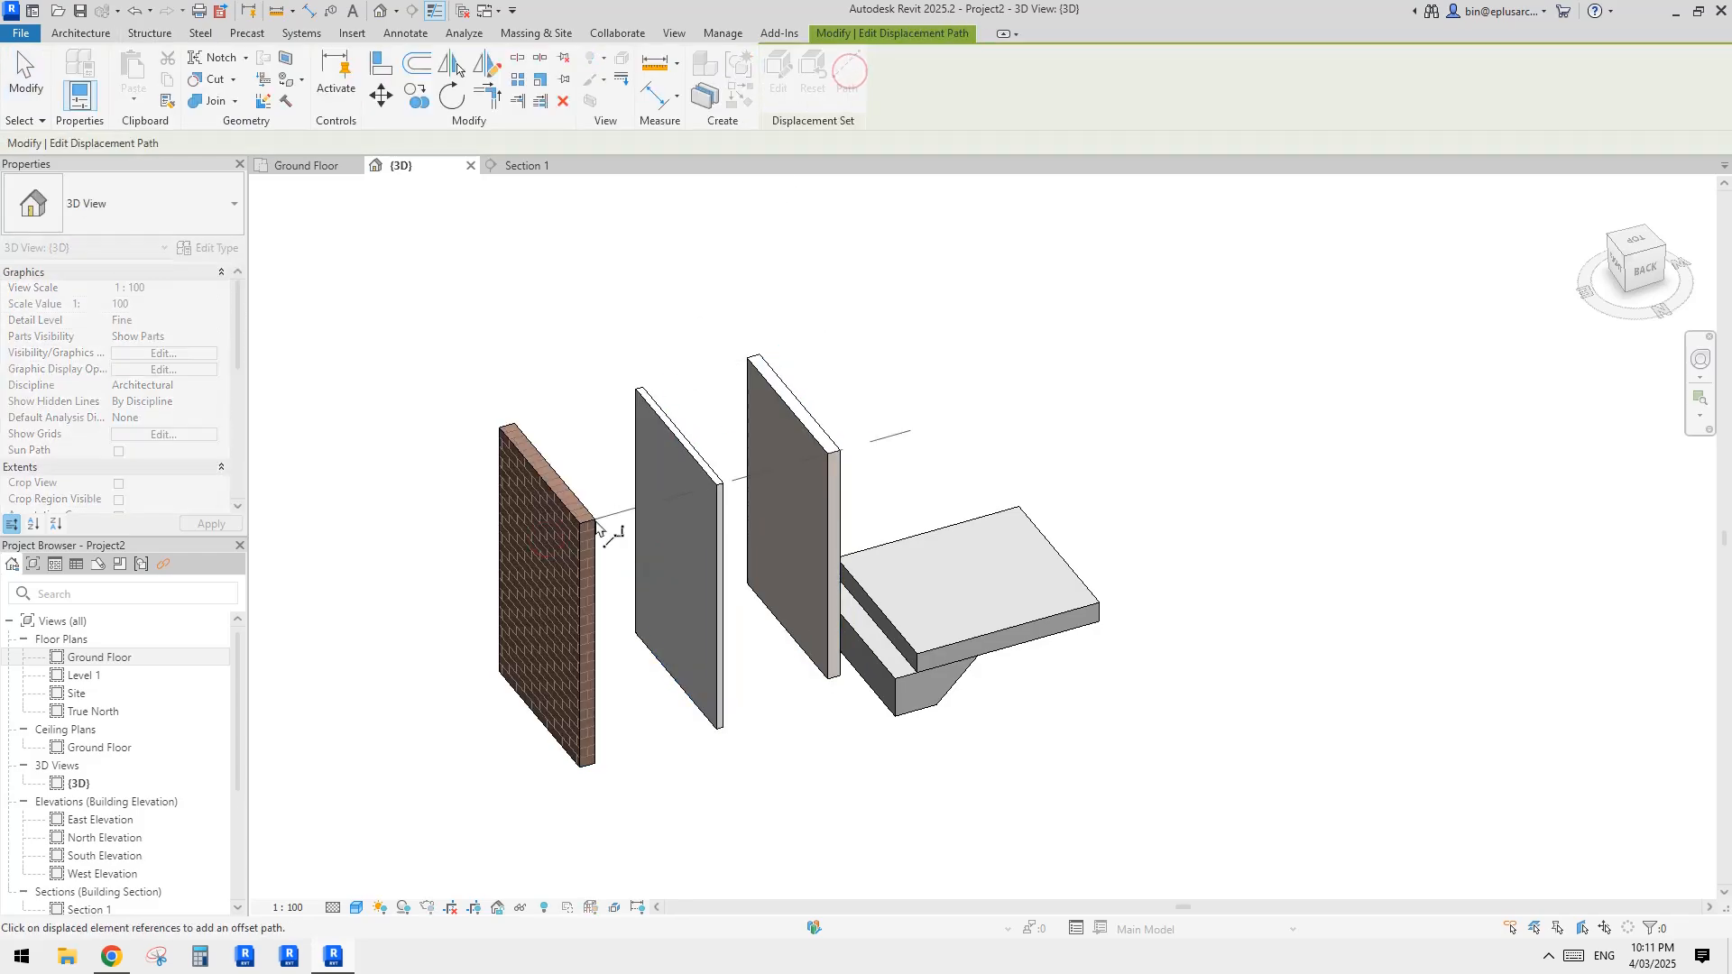
left_click(597, 528)
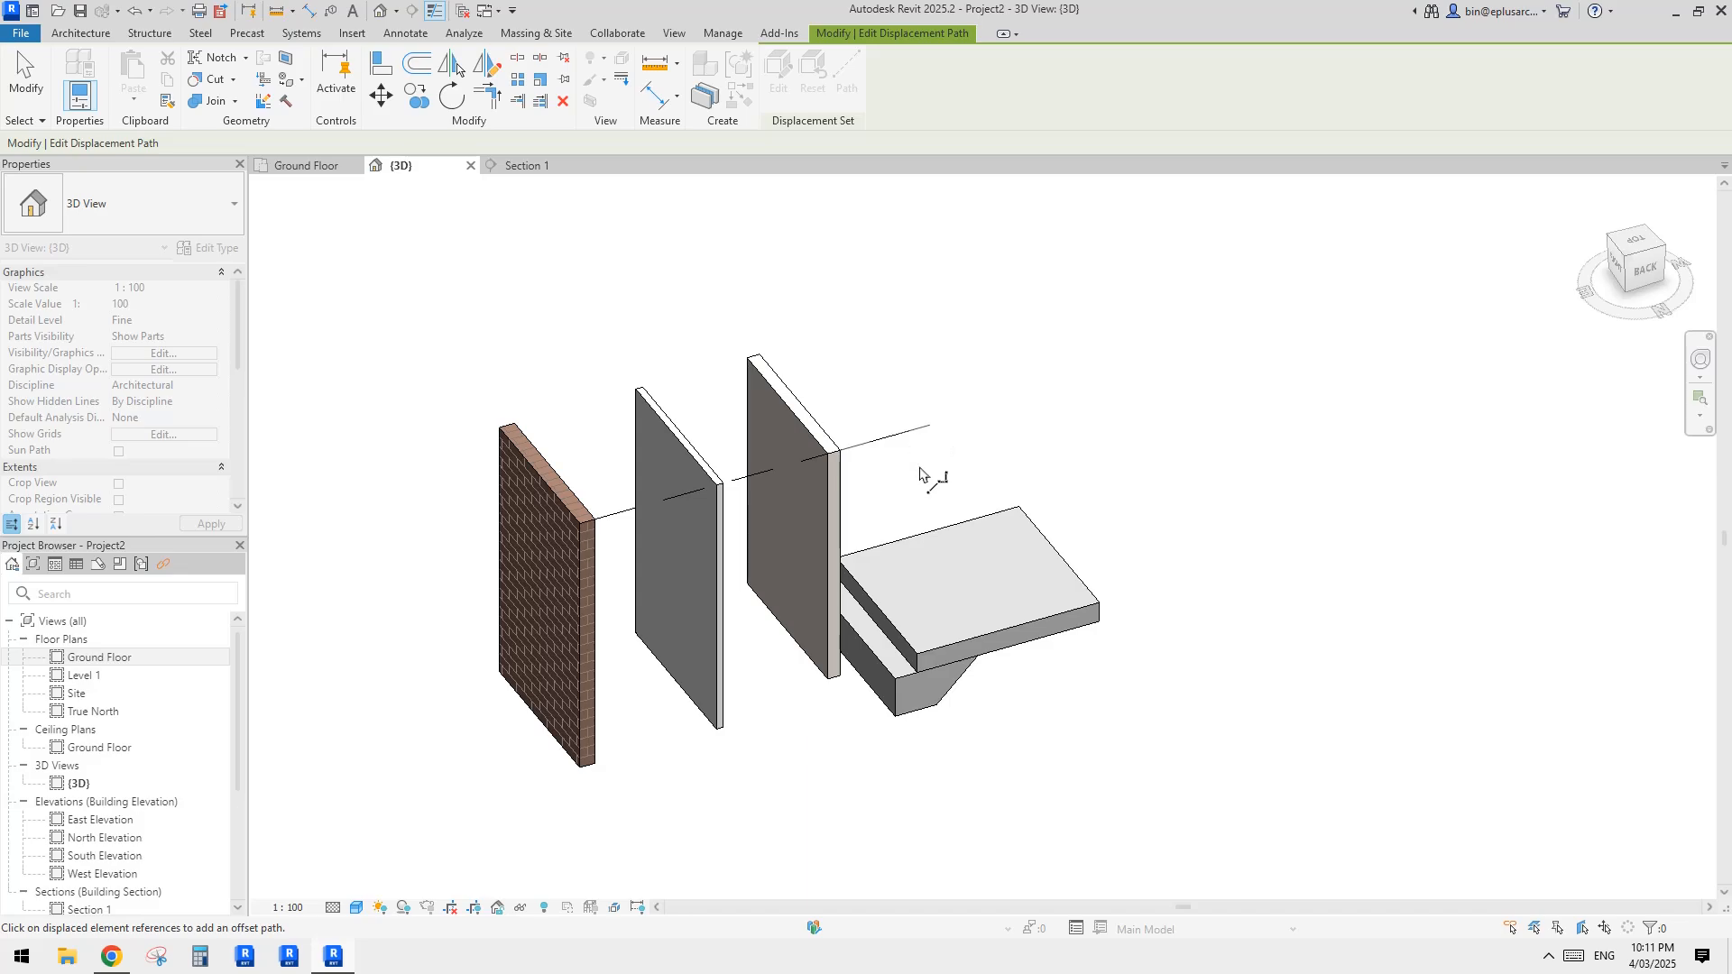
key("Escape")
left_click(714, 631)
key("Escape")
left_click(814, 527)
left_click(849, 72)
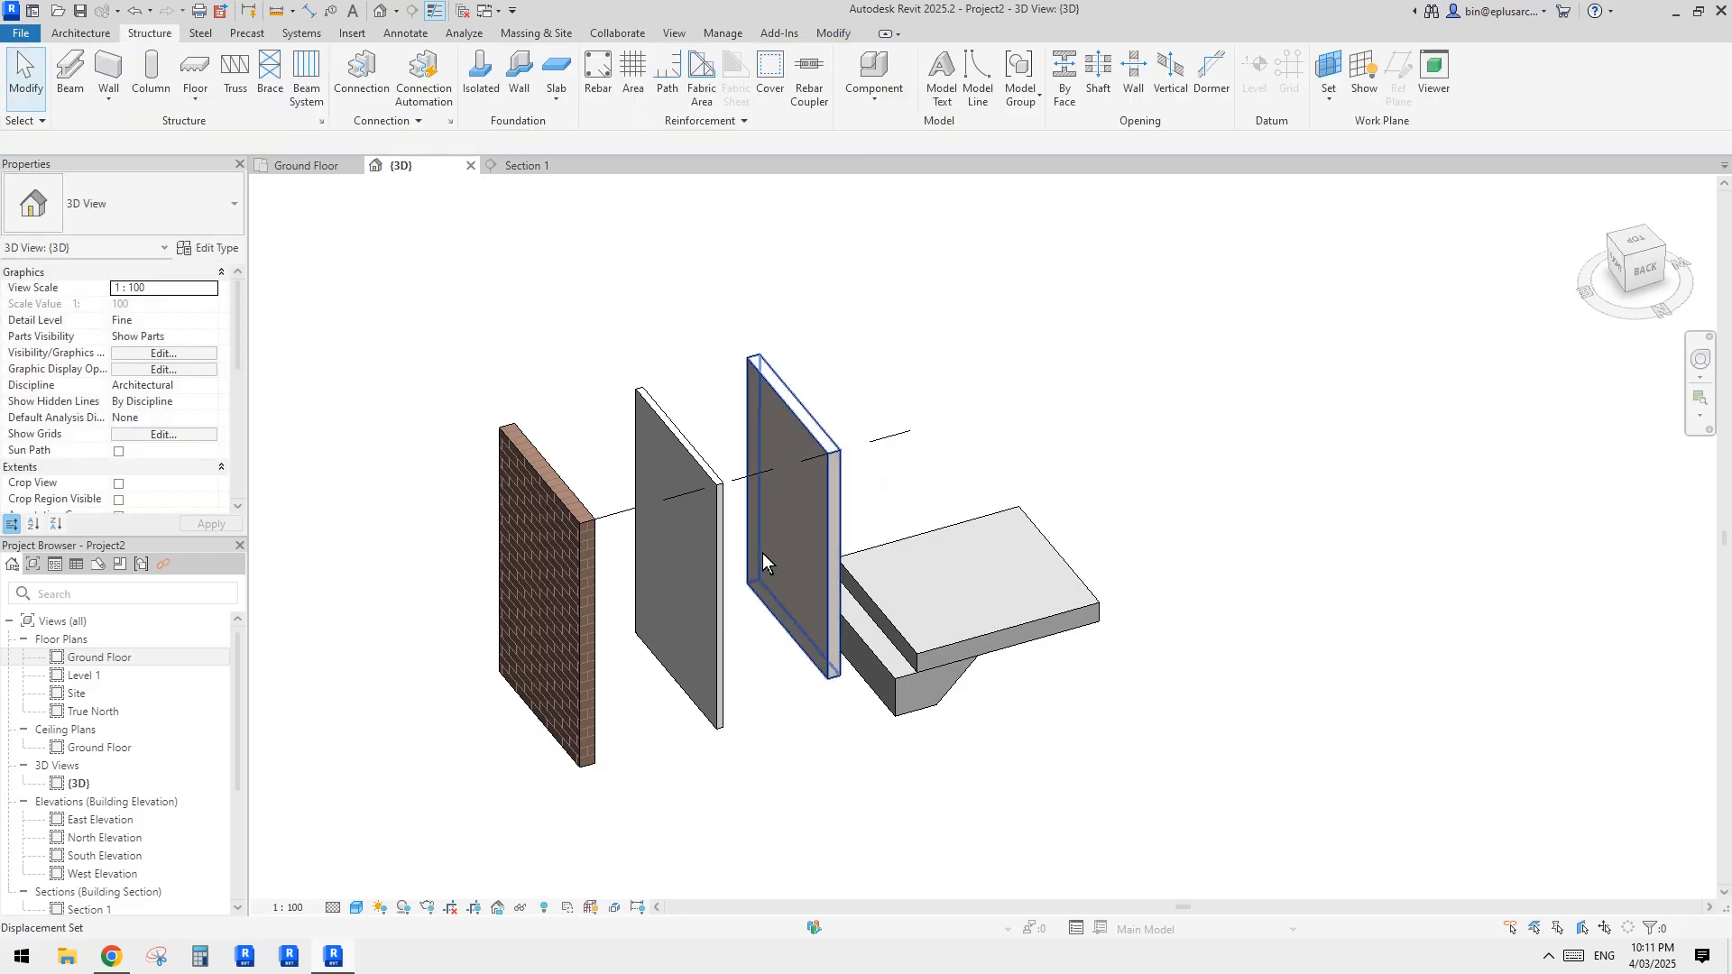
key("Escape")
scroll(761, 538, "down", 2)
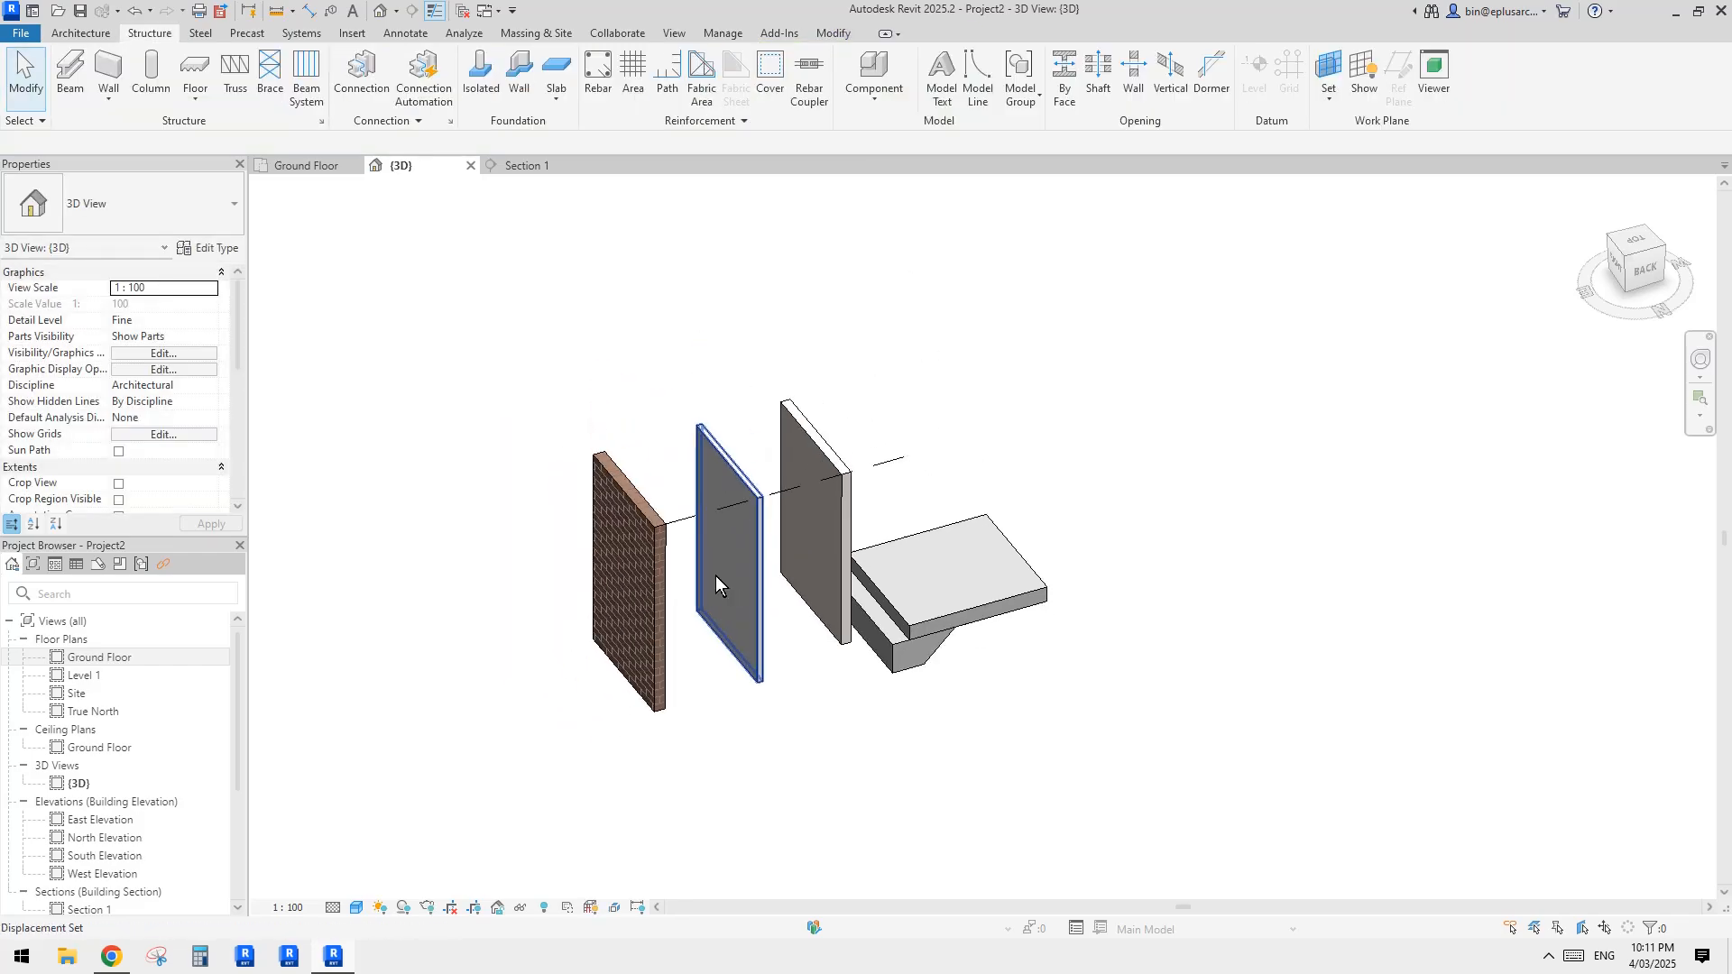
left_click(620, 514)
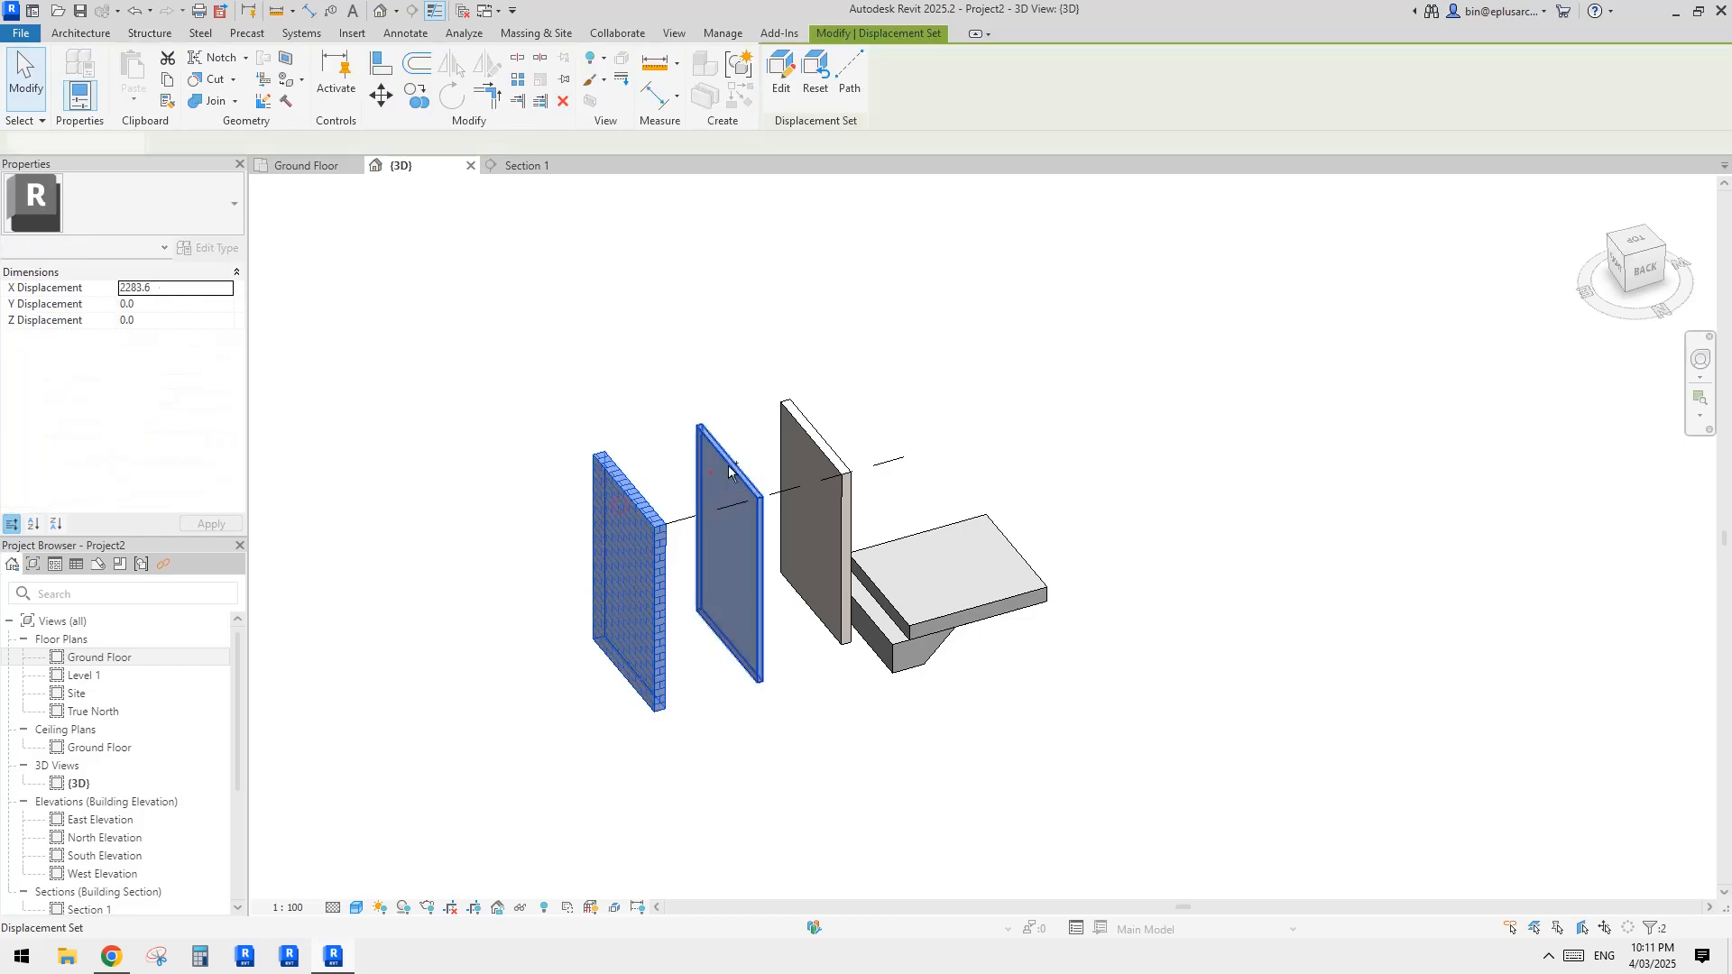
left_click(726, 478, "ctrl")
left_click(825, 410, "ctrl")
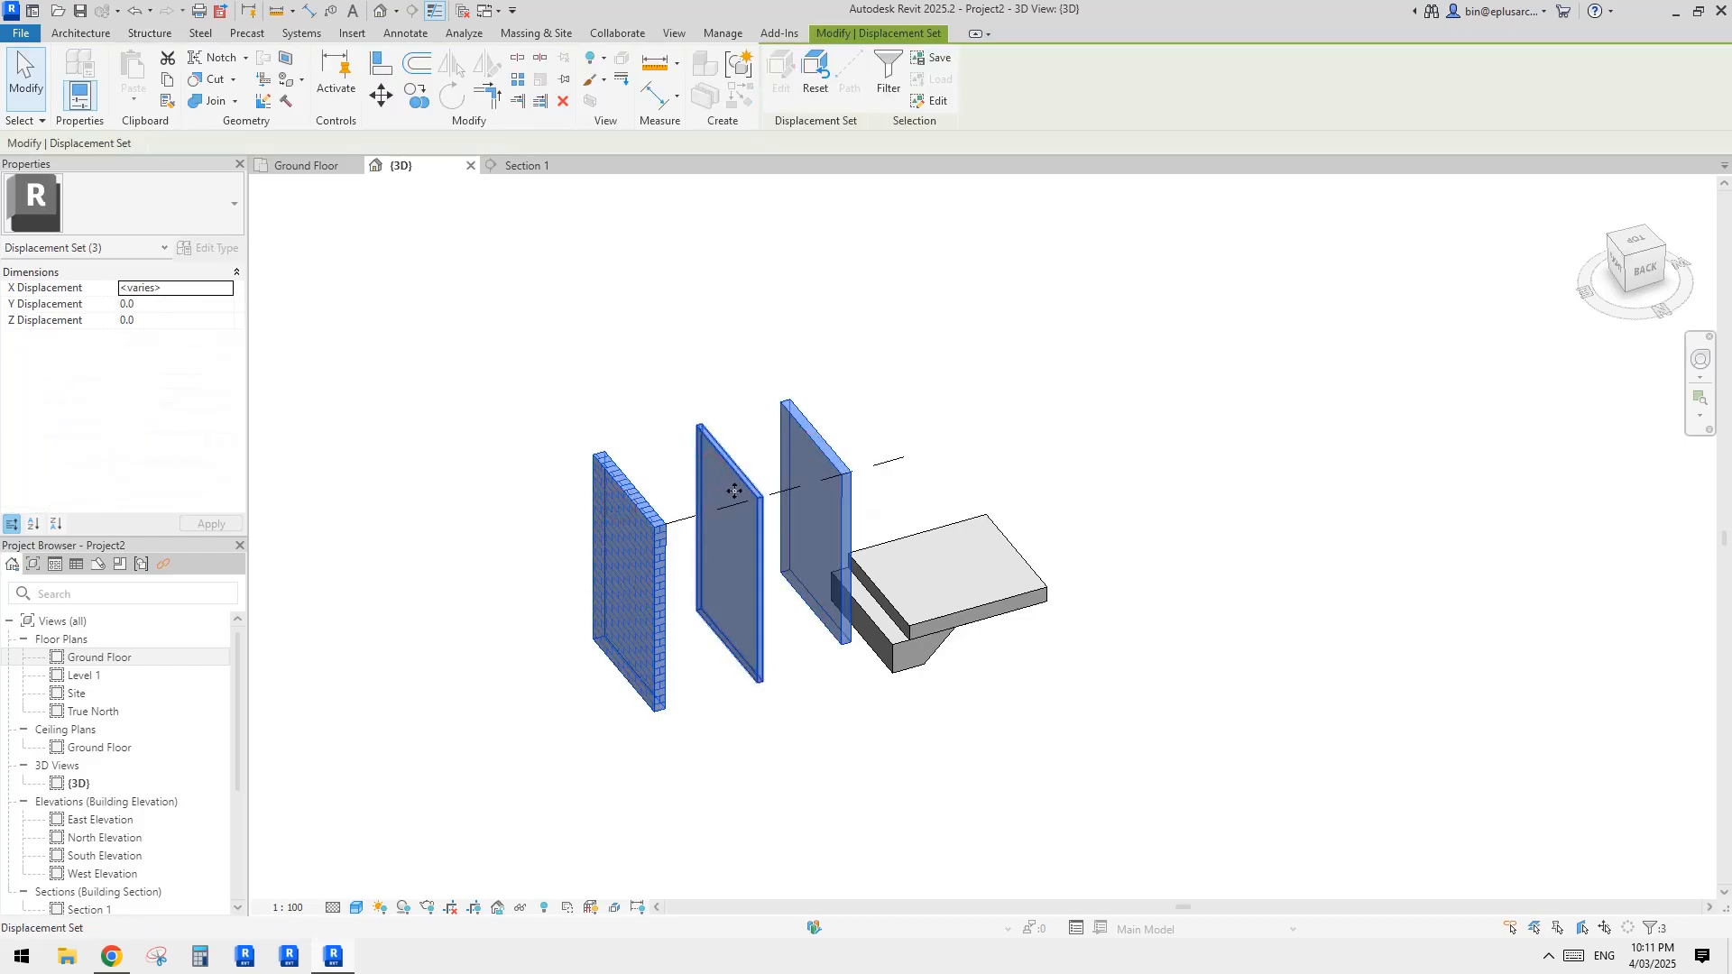
middle_click_drag(727, 505, 719, 567, "shift")
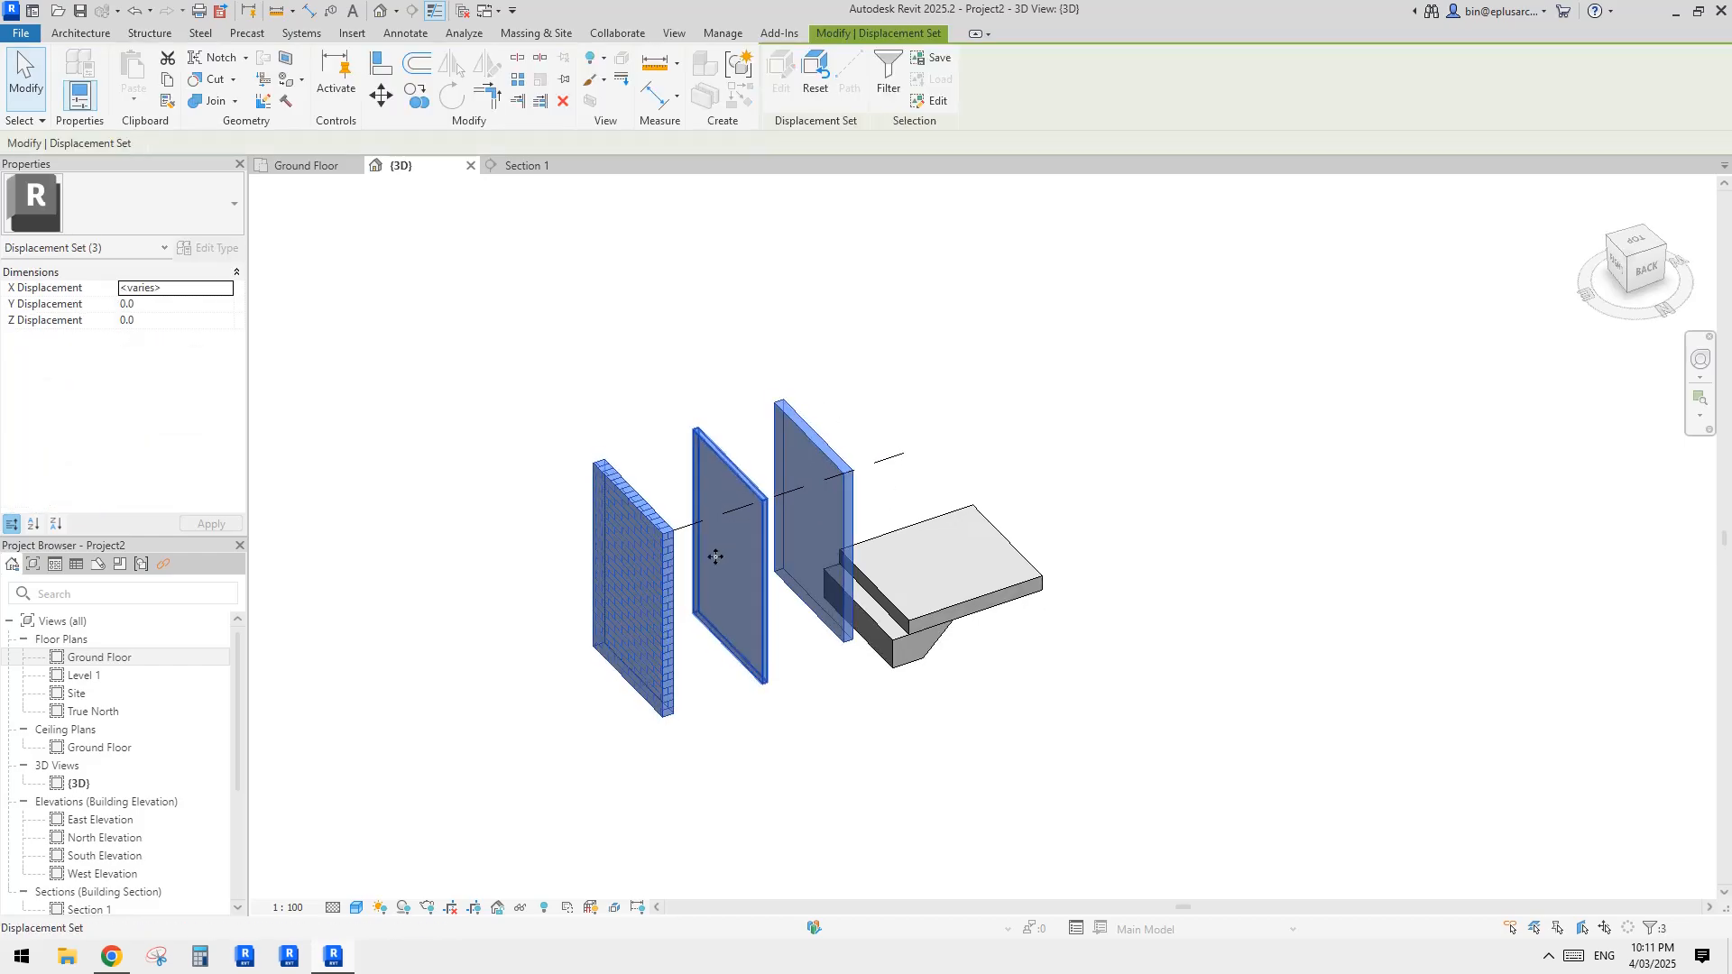
left_click(545, 625)
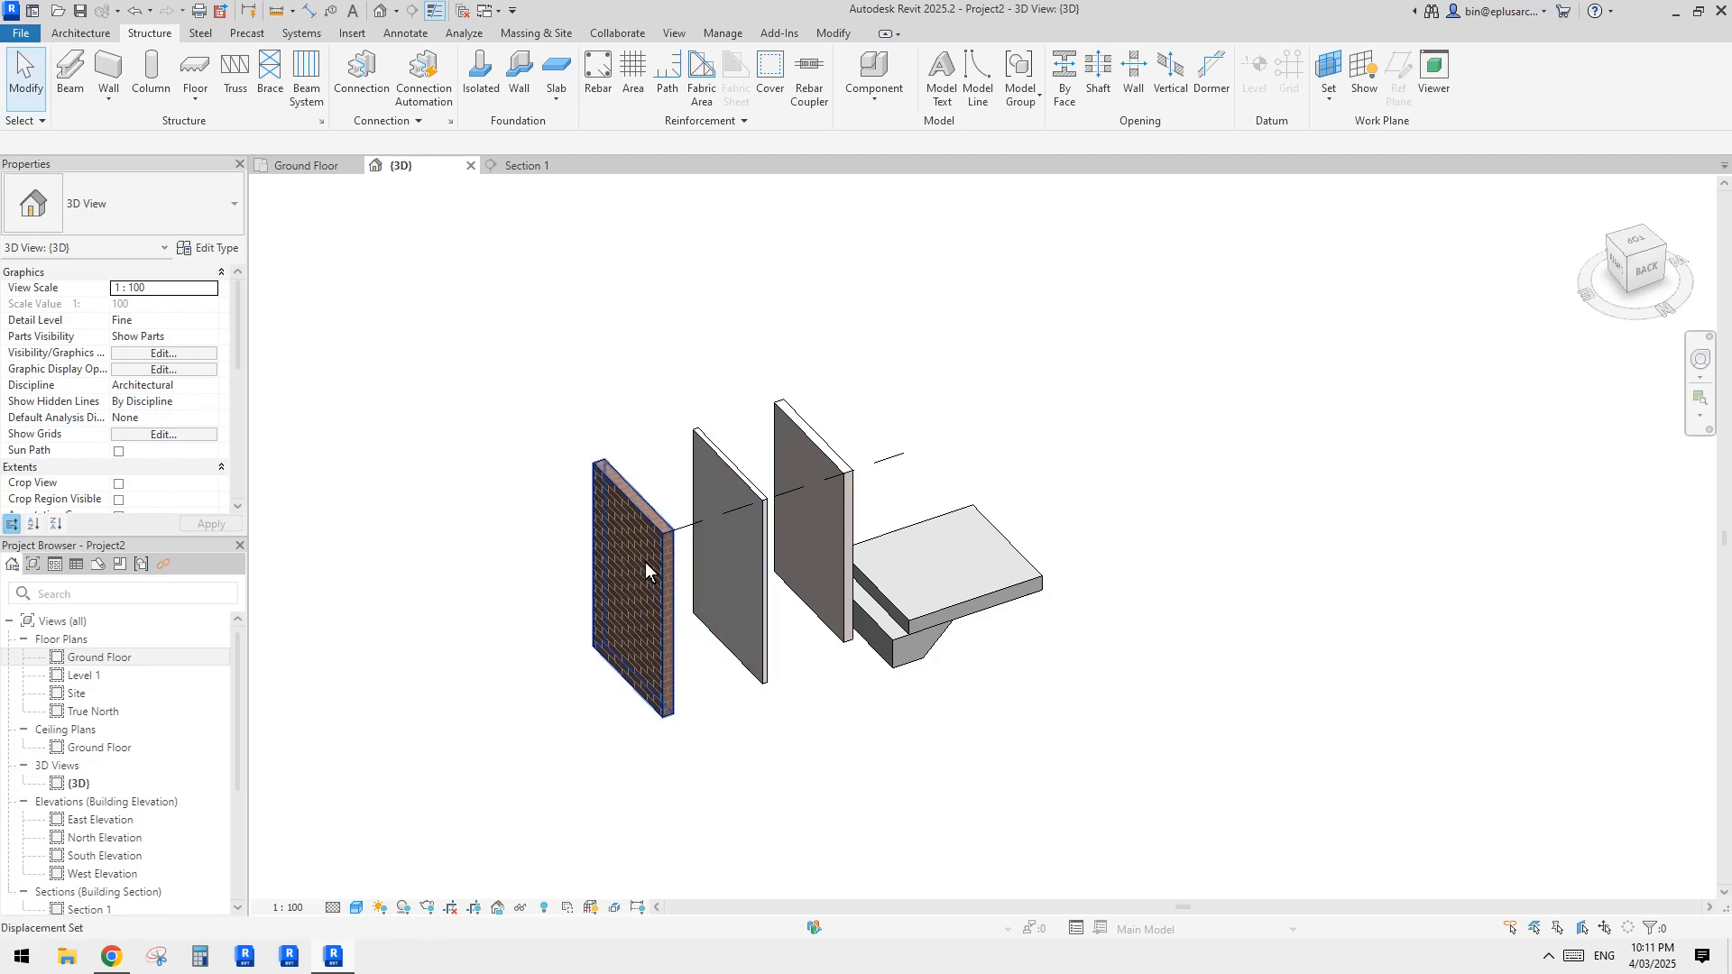
Step: Delete the displacement path line running from the brick part past the other two wall parts
left_click(680, 531)
scroll(728, 524, "up", 1)
middle_click_drag(740, 509, 732, 525)
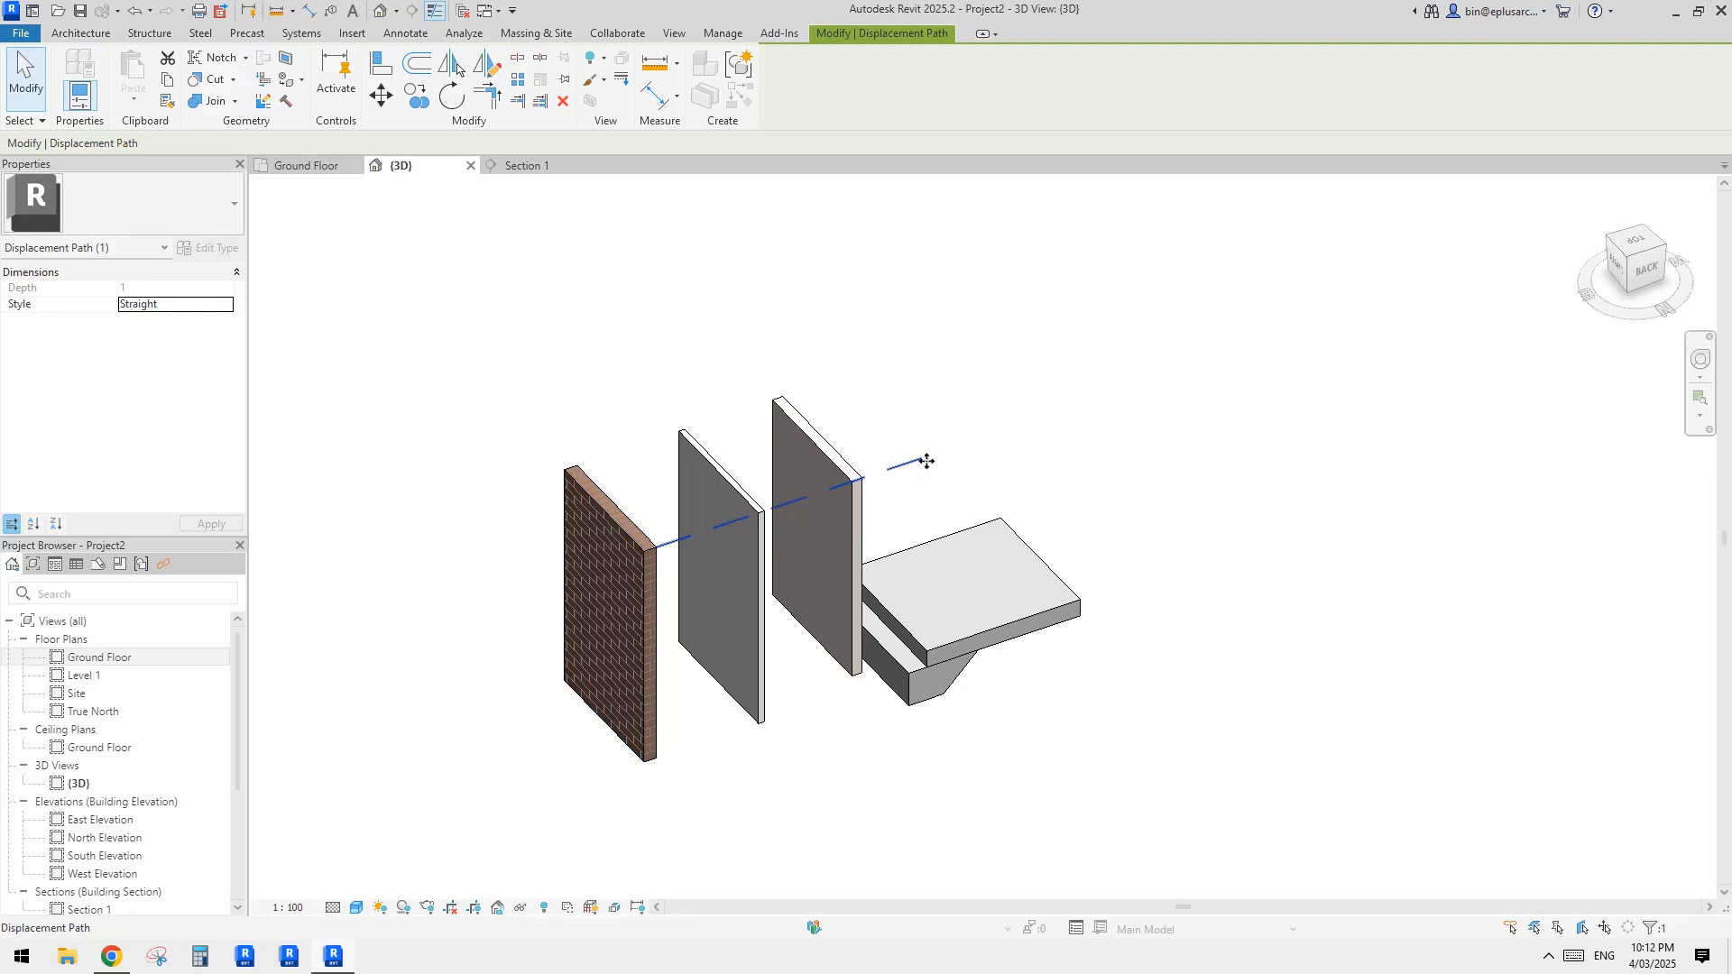
left_click(956, 478)
middle_click_drag(957, 479, 927, 456)
left_click(953, 451)
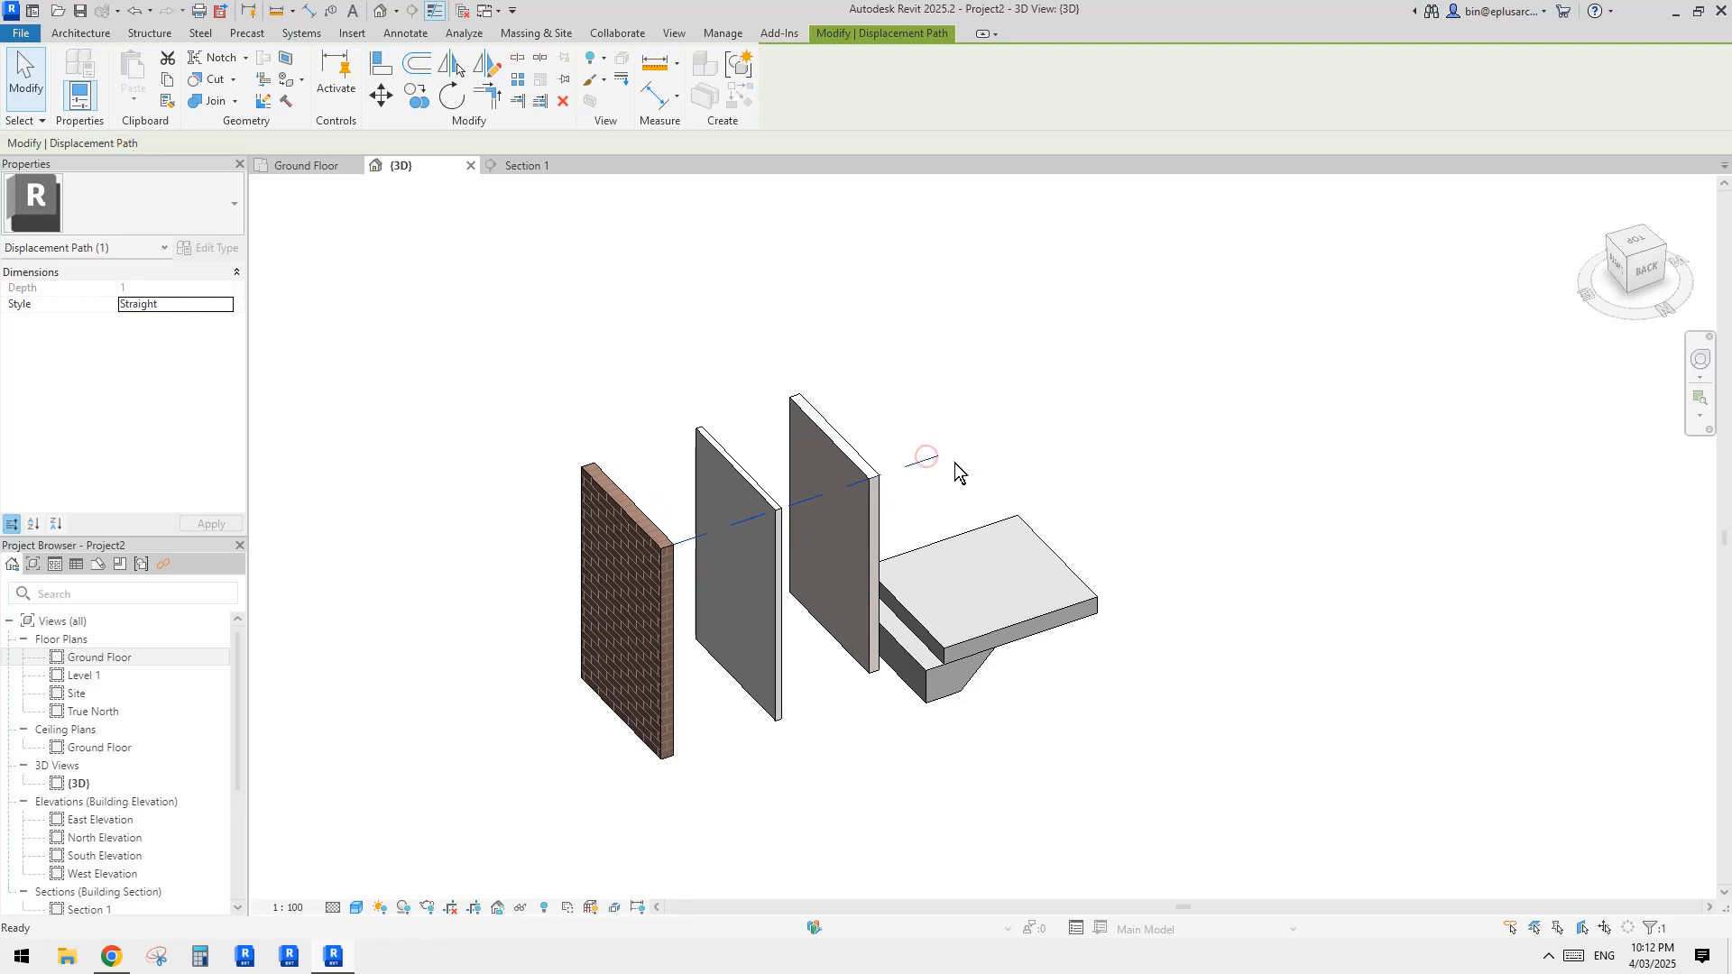
left_click(956, 465)
middle_click_drag(766, 514, 808, 563)
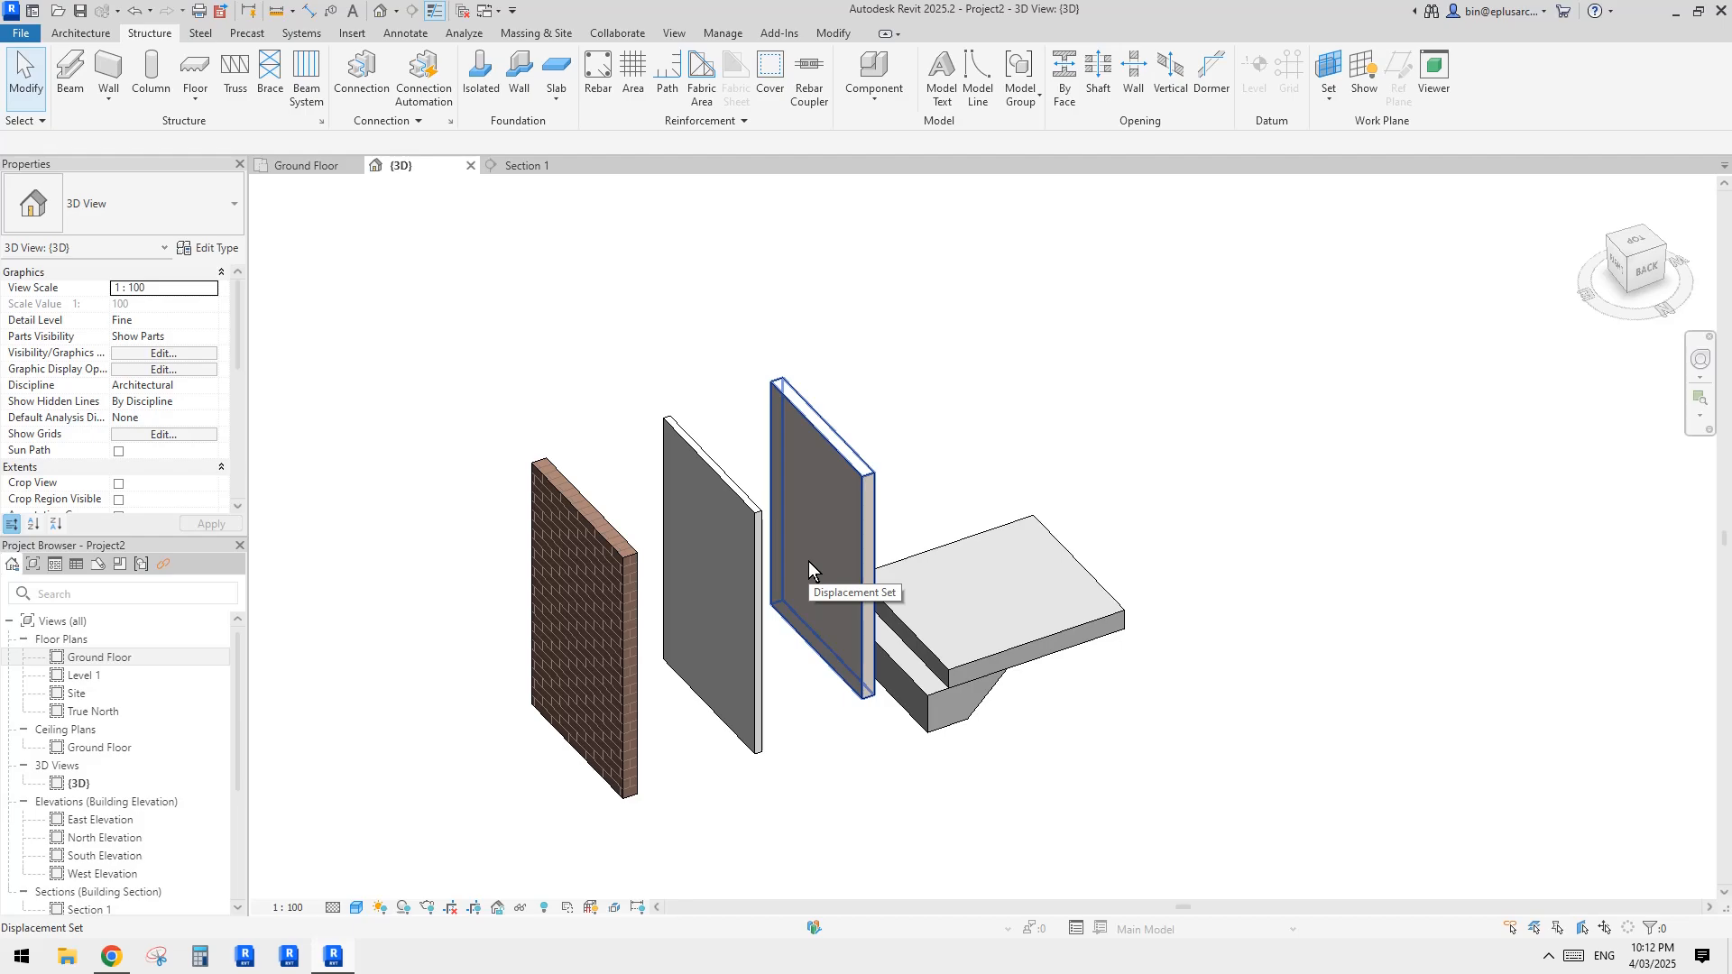
left_click(607, 597)
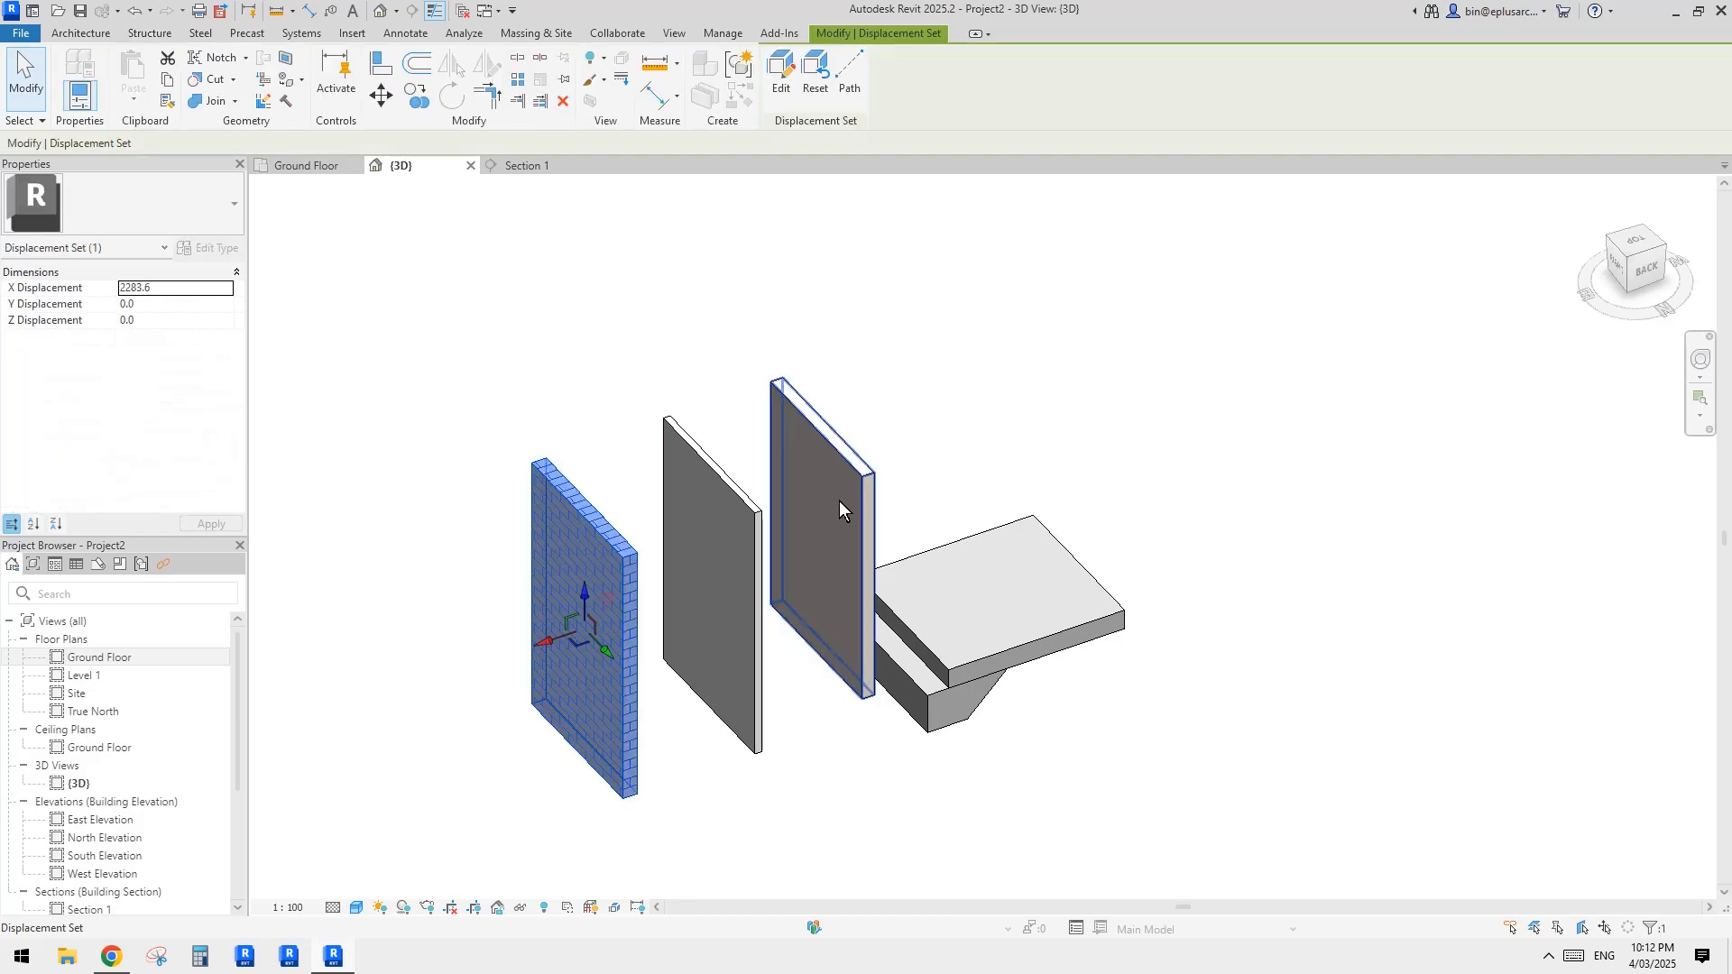
middle_click_drag(709, 599, 707, 602)
left_click(706, 379)
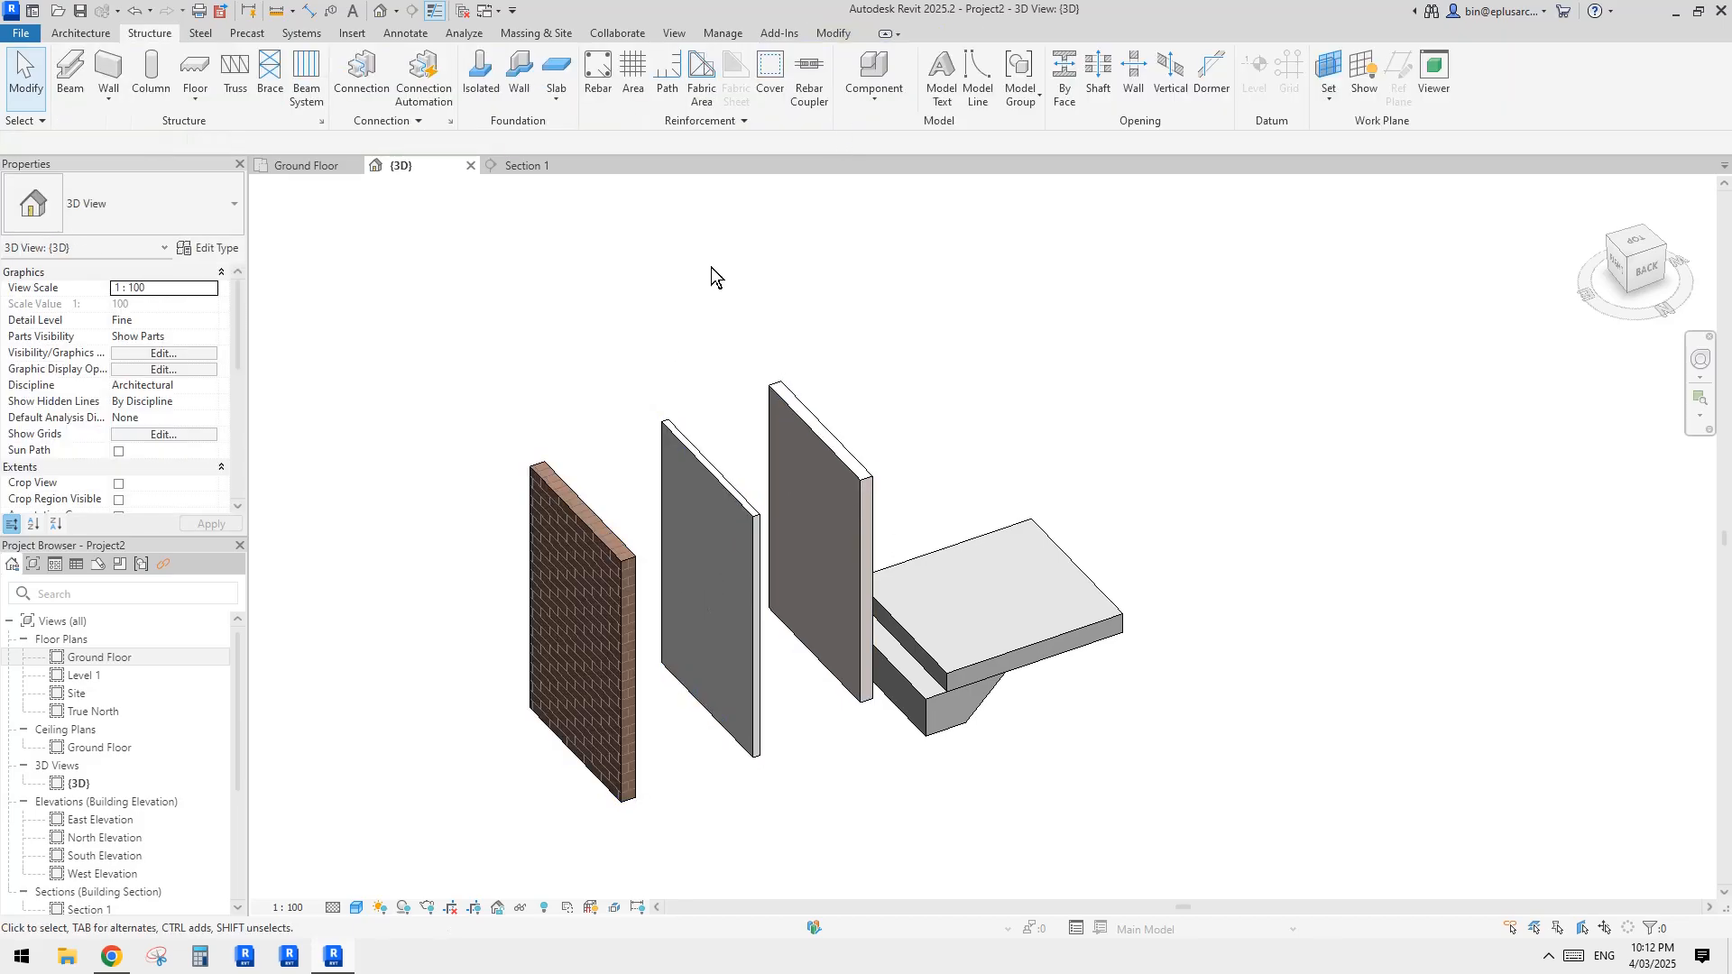
Step: Add the displacement path line again at the brick part's upper near corner
left_click(582, 541)
left_click(851, 77)
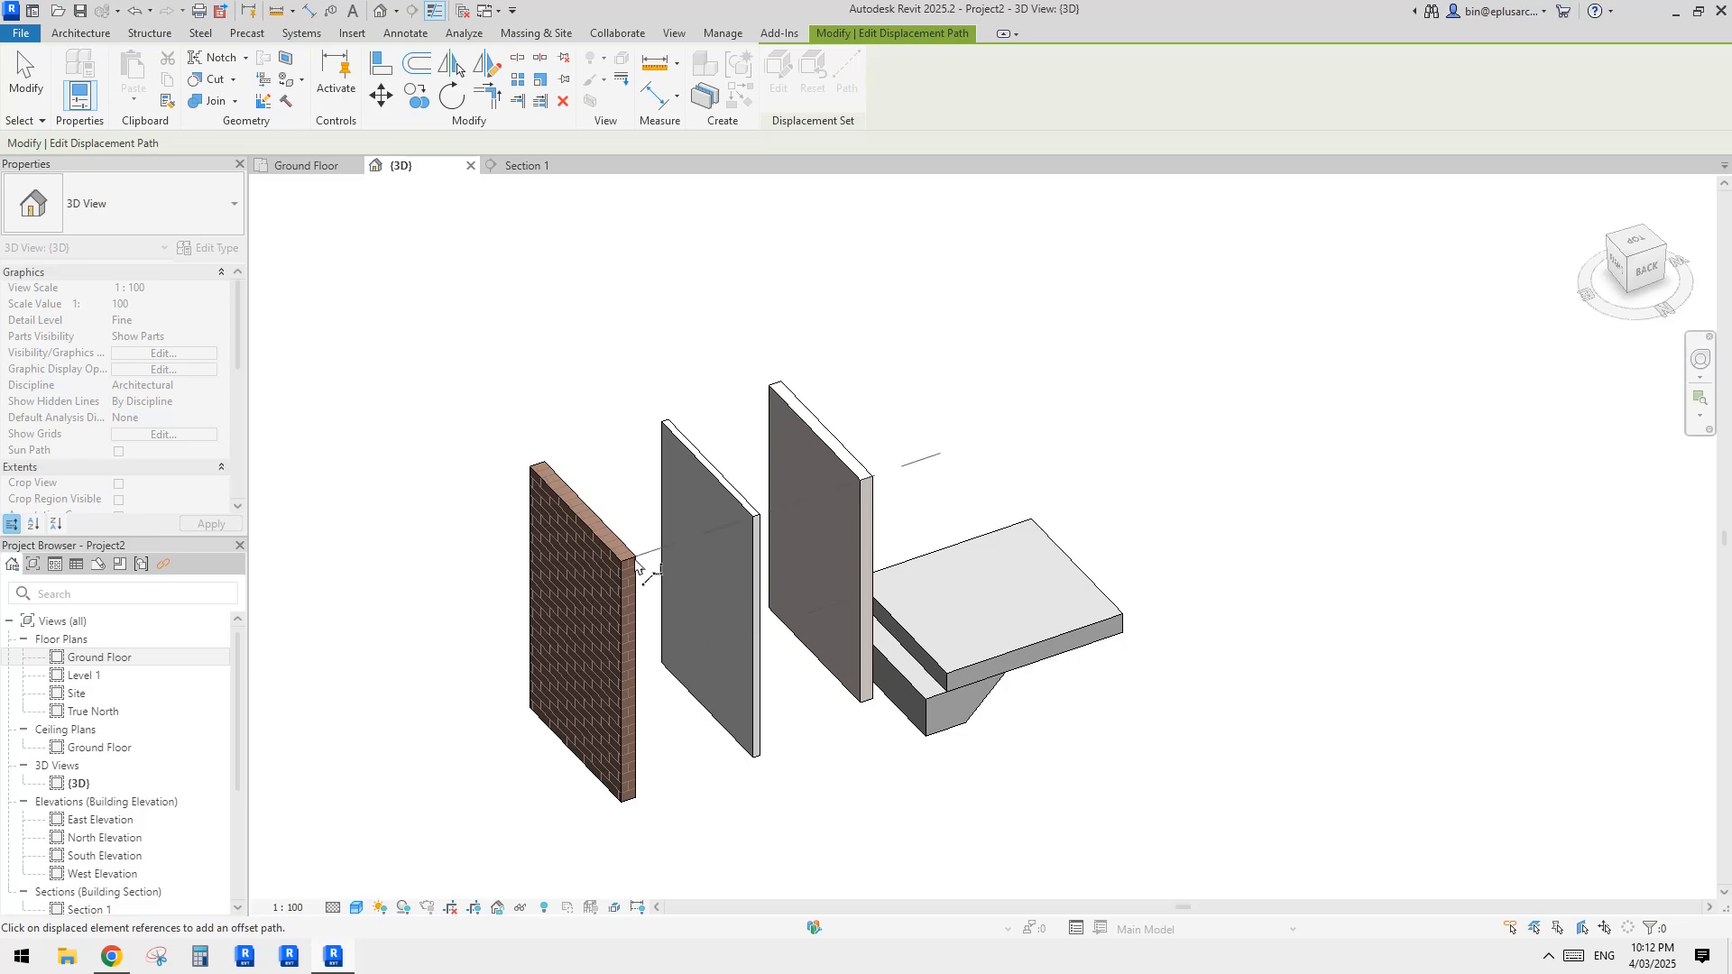
key("Escape")
key("Escape")
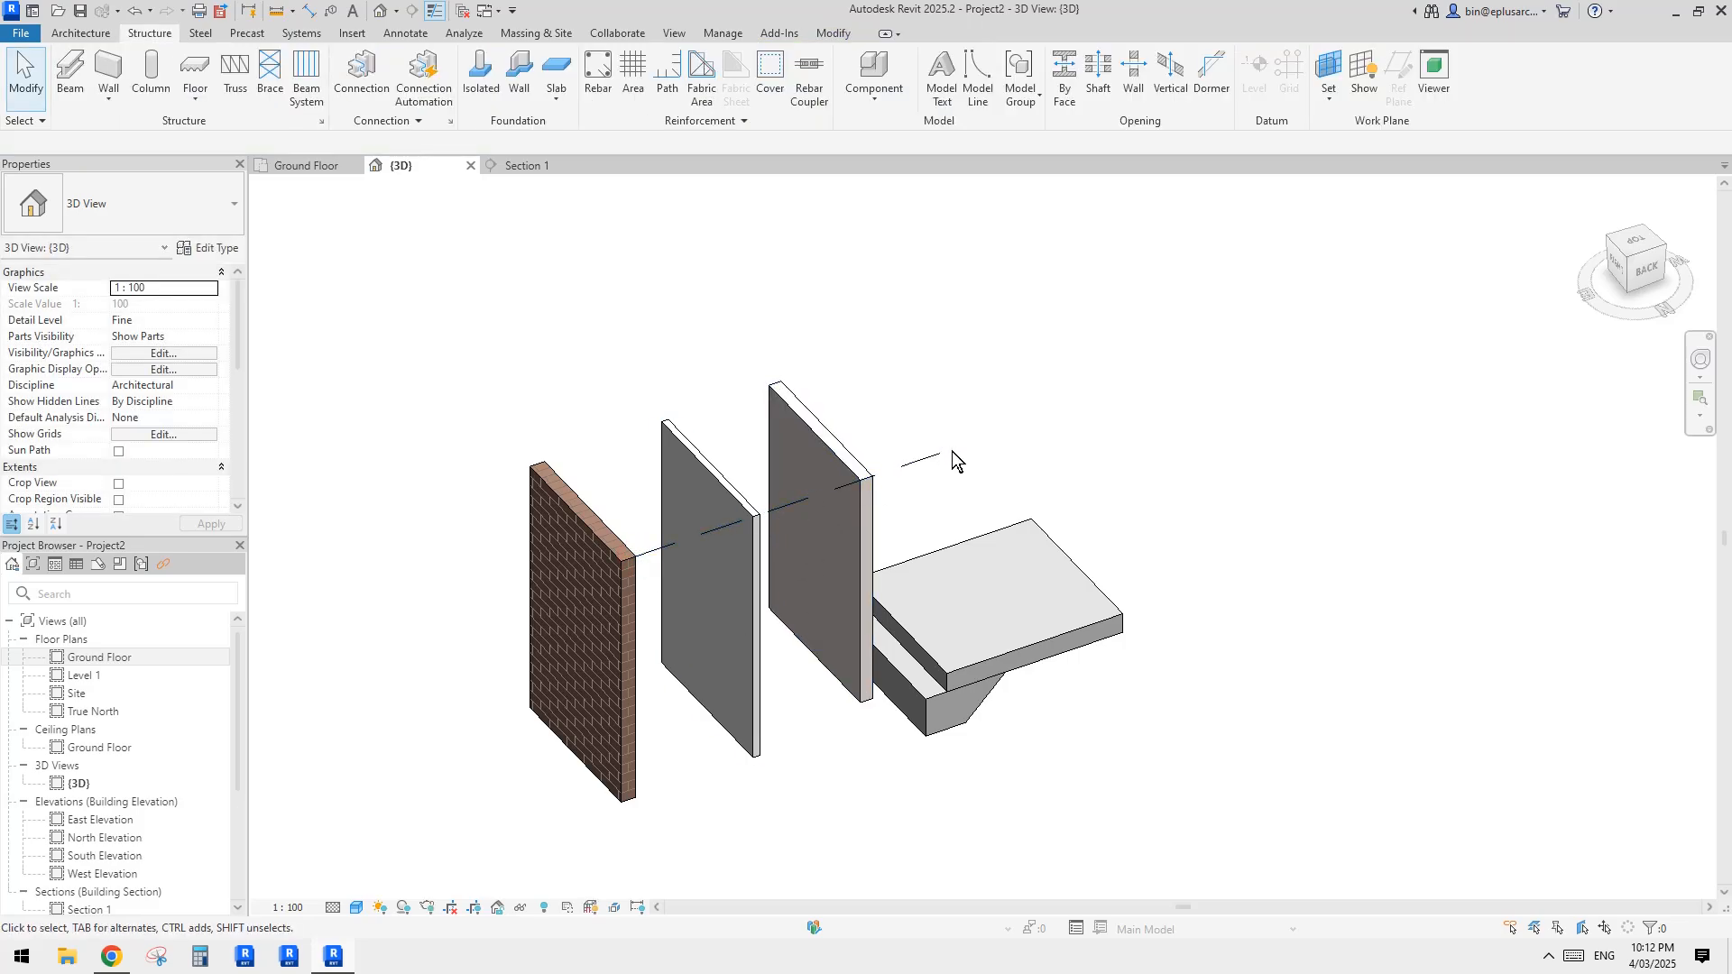
Step: Select and delete the brick part's single displacement path line
middle_click_drag(951, 451, 1023, 294)
left_click(963, 344)
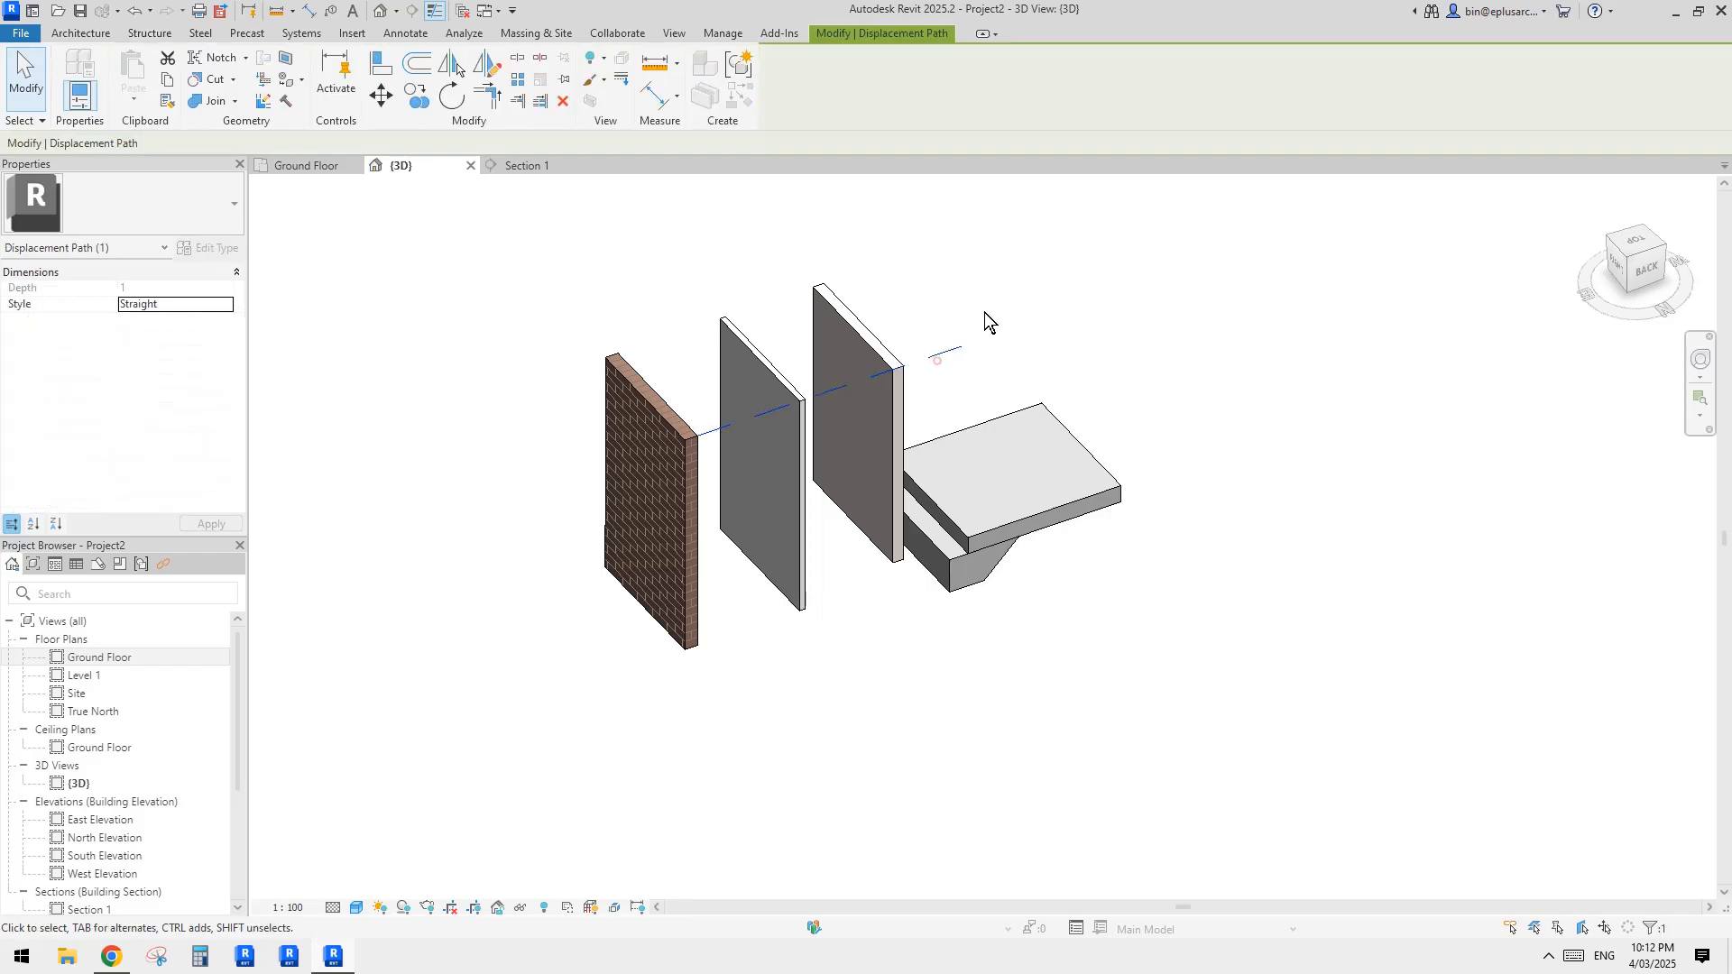
scroll(914, 380, "up", 2)
left_click(915, 380)
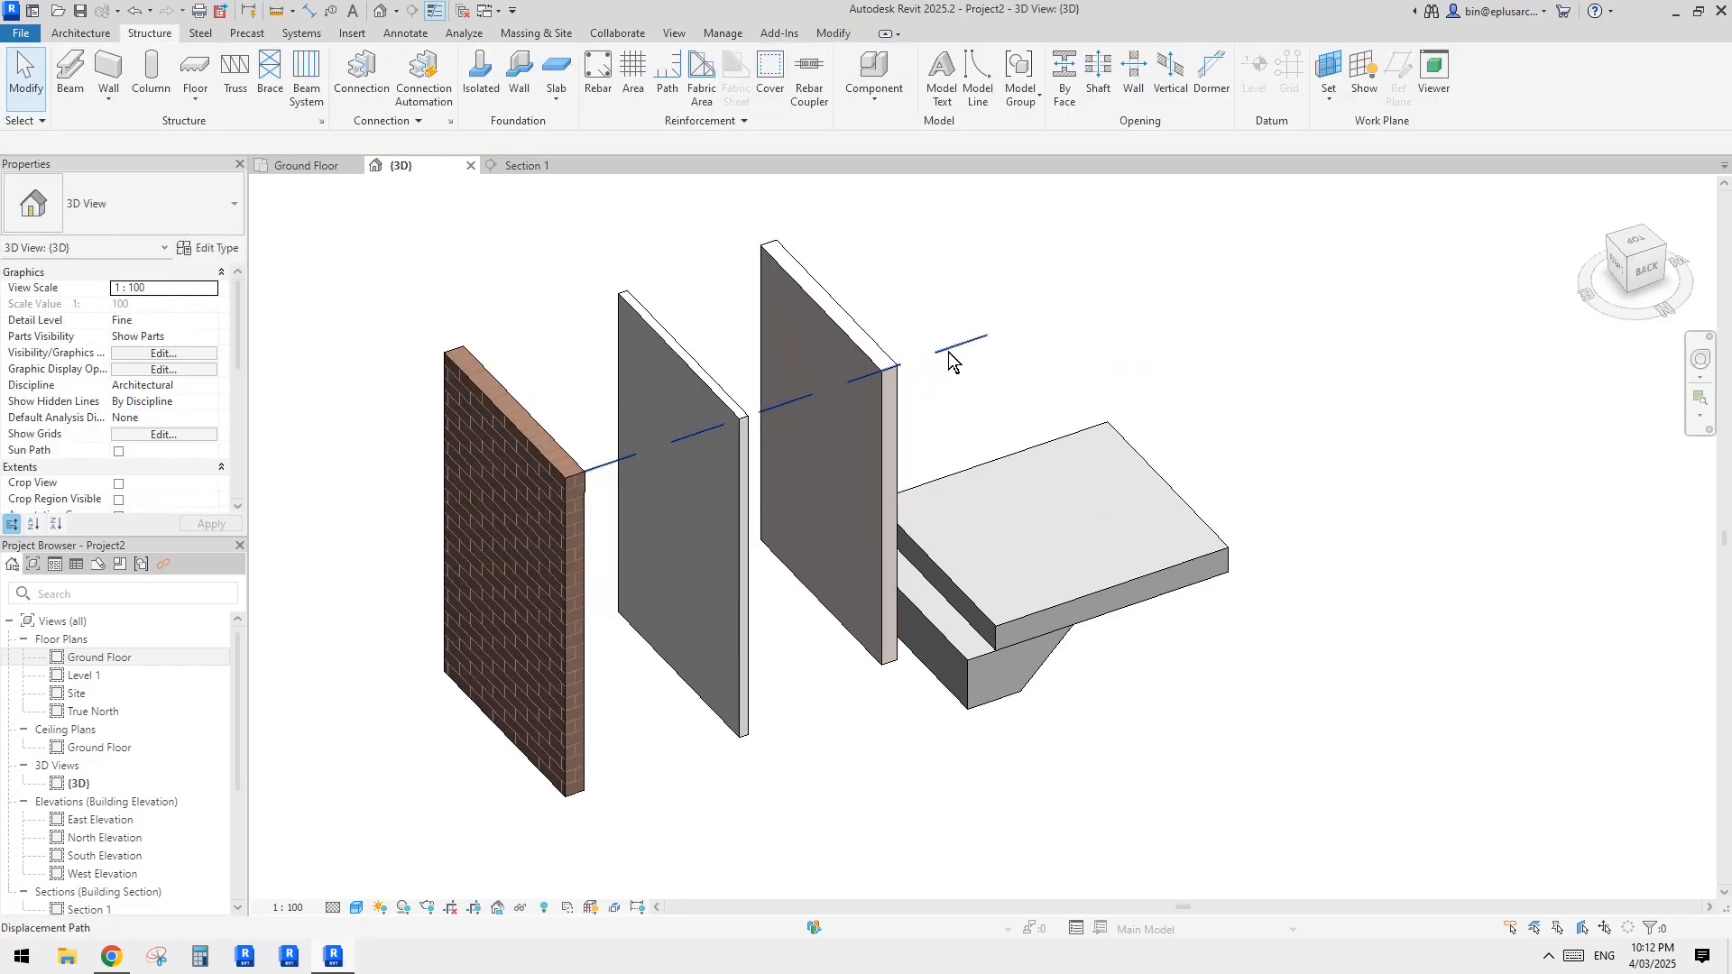
left_click(950, 350)
left_click(956, 354)
Step: Reset the inner wall part's displacement to return it to the slab edge
scroll(903, 373, "down", 2)
middle_click_drag(793, 506, 944, 544, "shift")
left_click(929, 551)
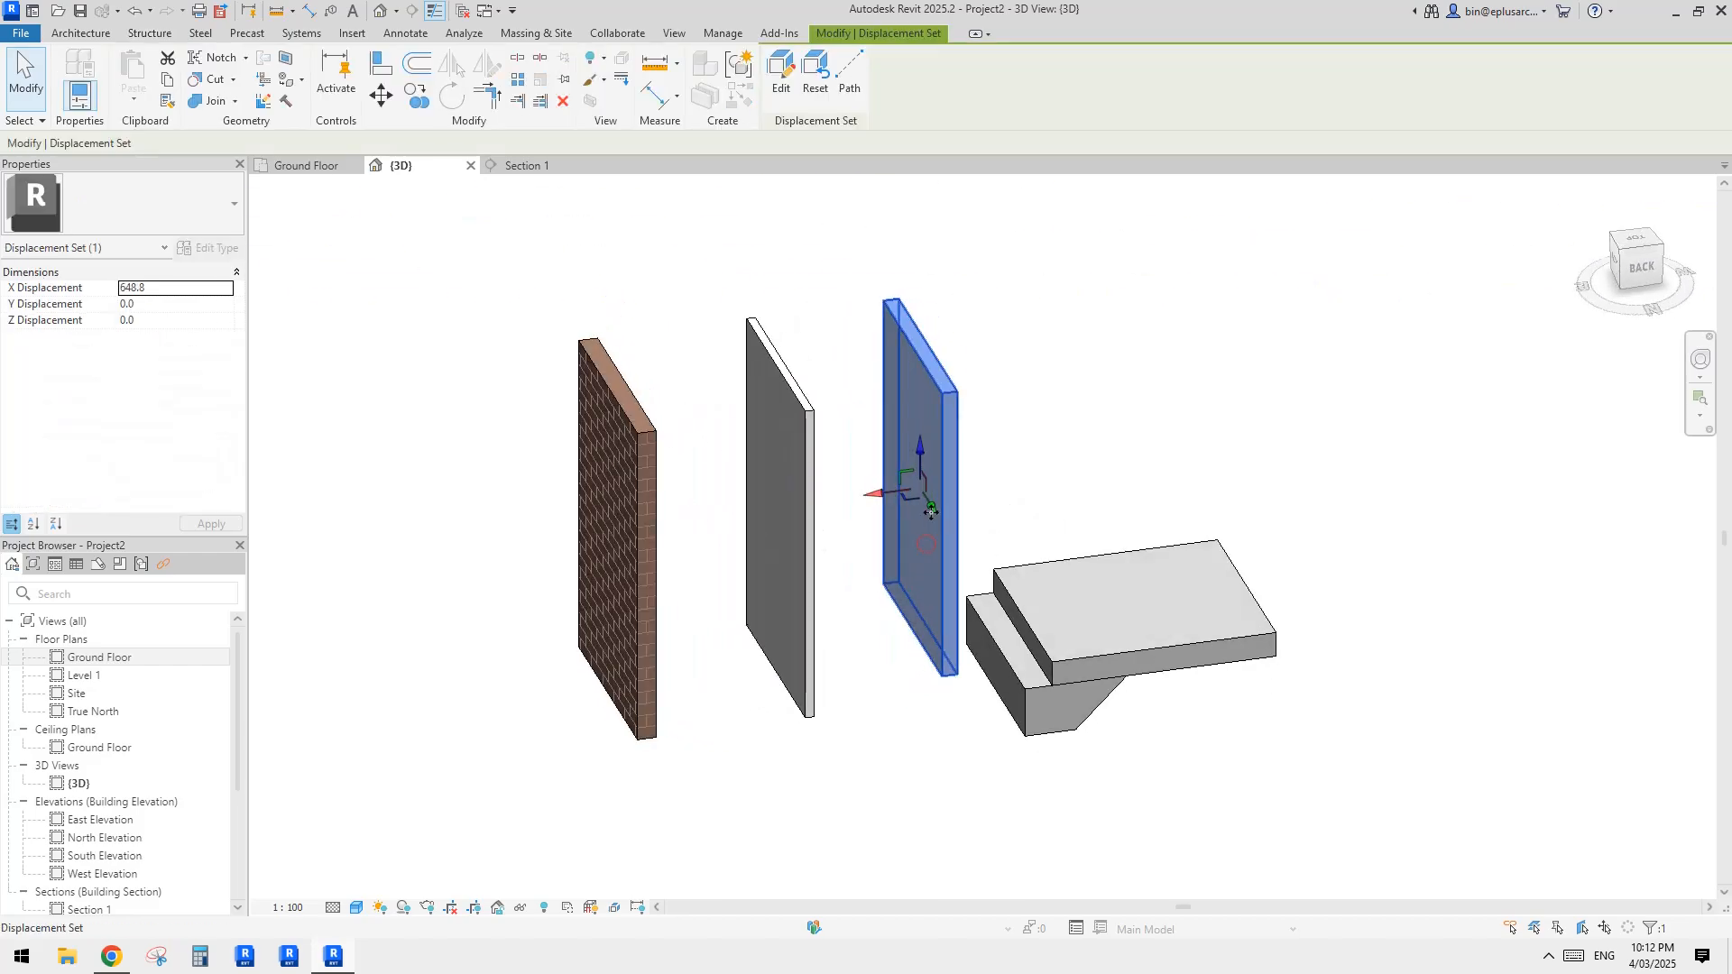
left_click(819, 76)
left_click(1081, 484)
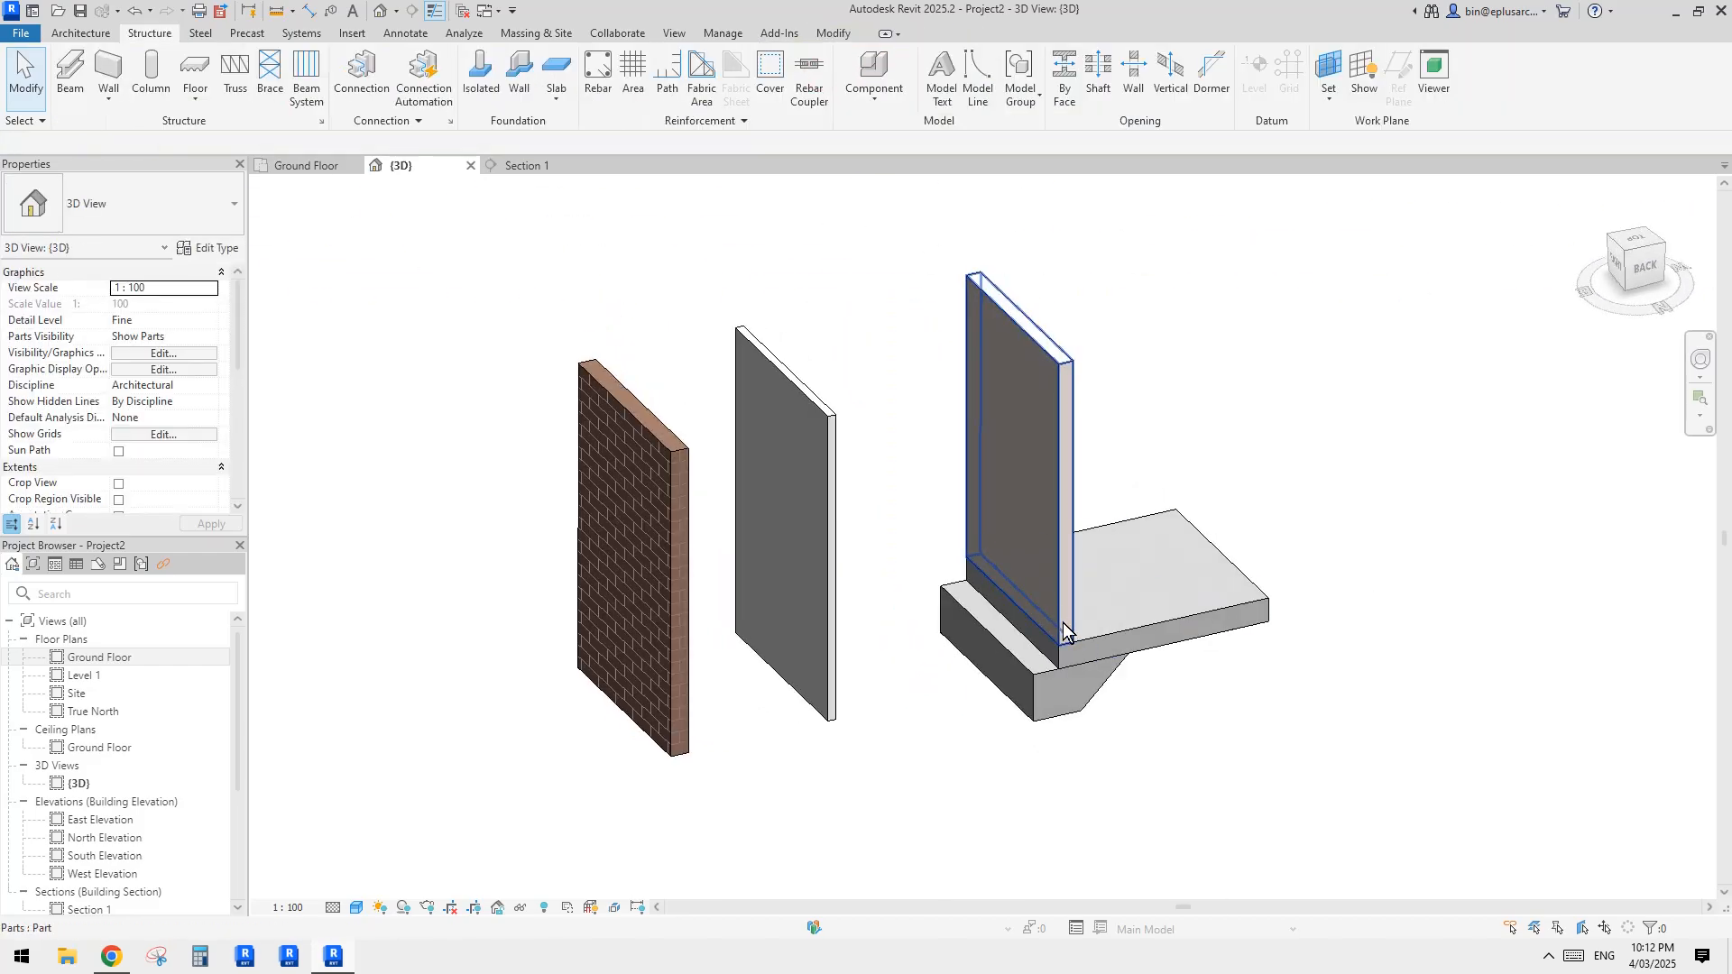
Step: Select the inner 90 mm wall part standing on the slab edge
left_click(1060, 624)
middle_click_drag(1061, 624, 986, 578, "shift")
key("Escape")
left_click(991, 412)
left_click(1171, 437)
left_click(979, 467)
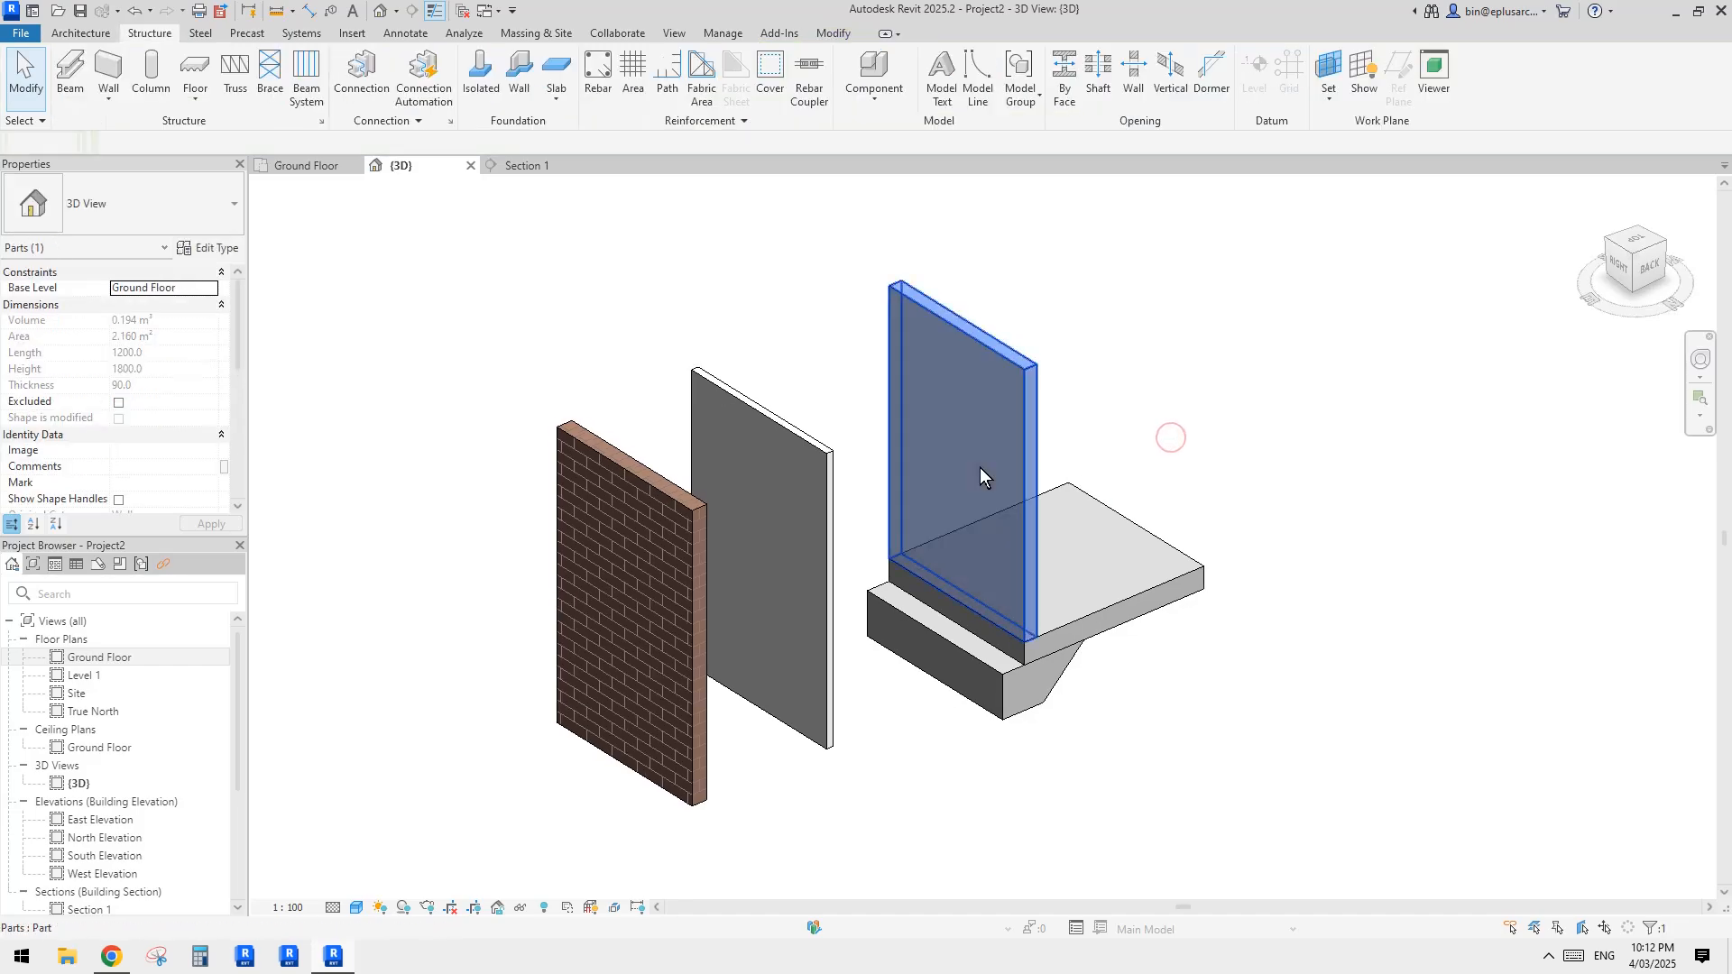
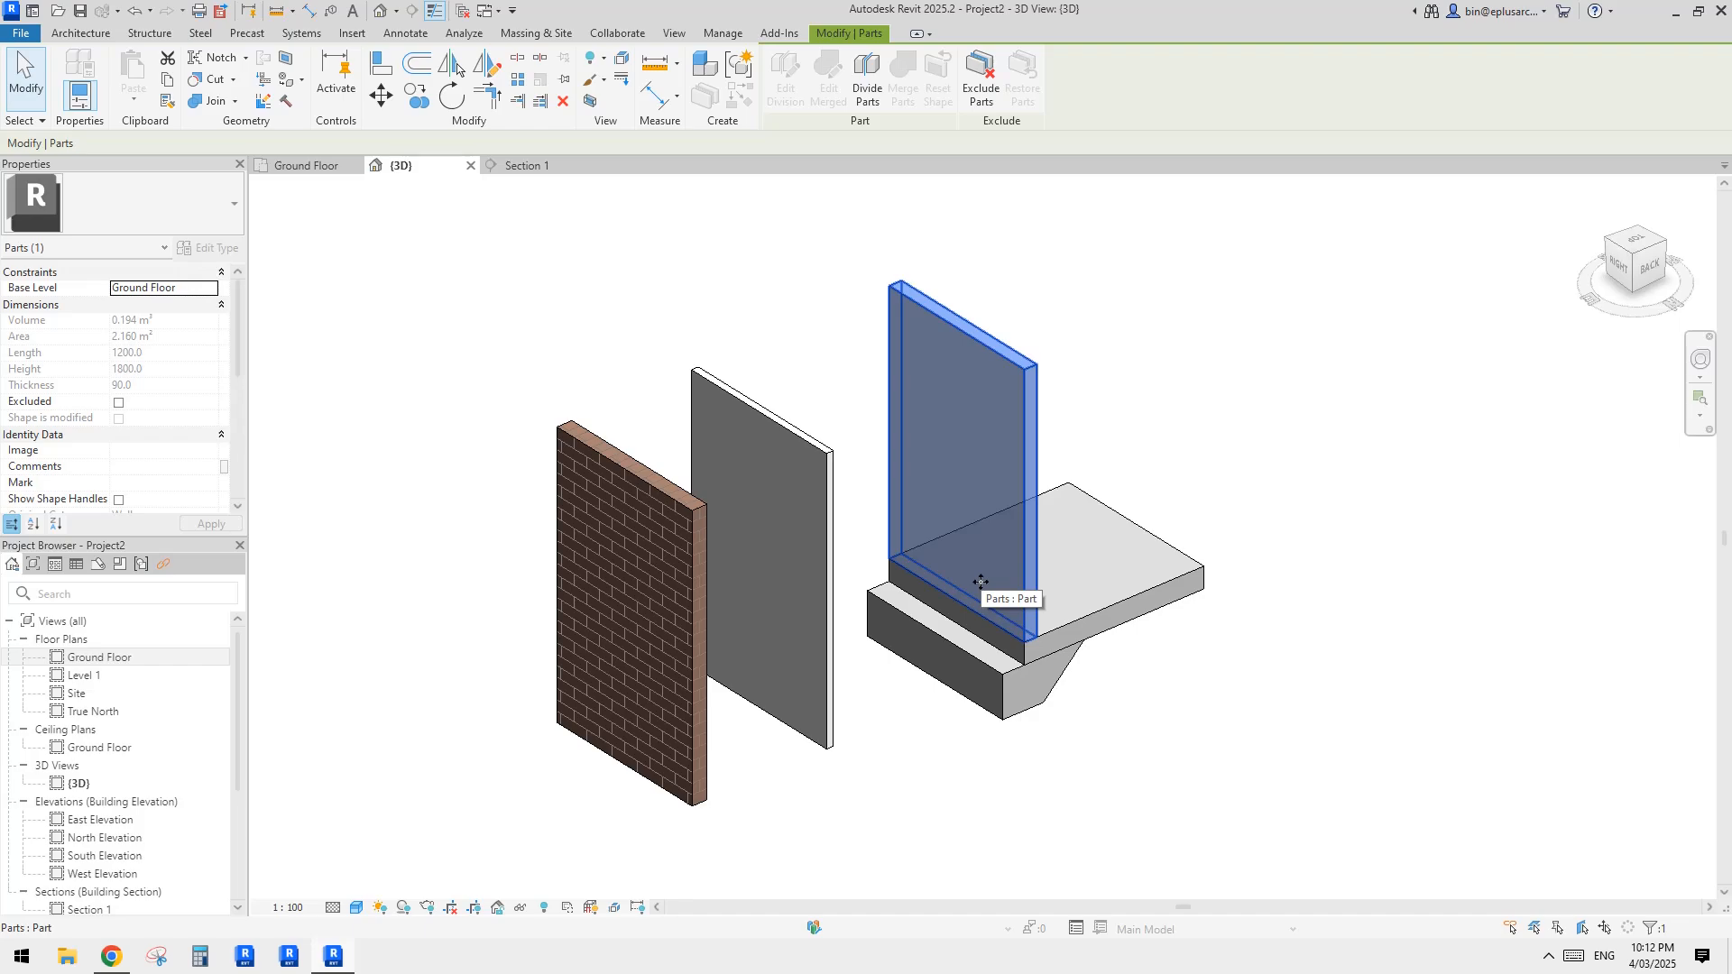
middle_click_drag(1104, 451, 1101, 460)
left_click(1101, 460)
left_click(1016, 441)
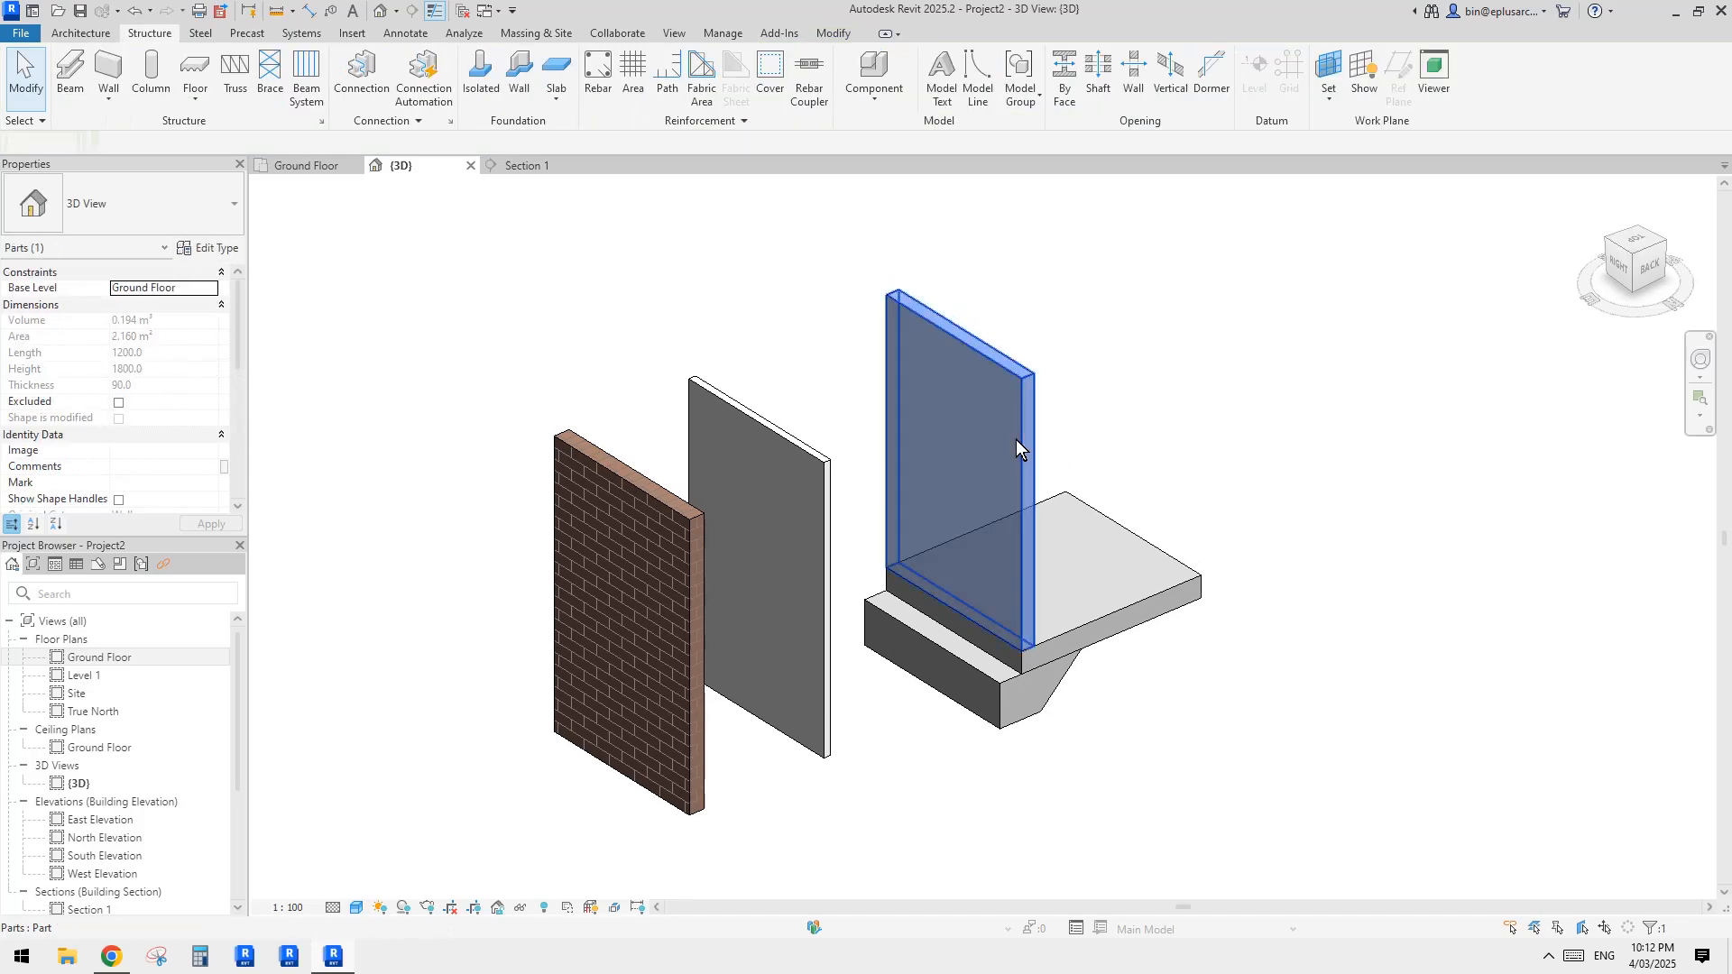
mouse_move(989, 483)
middle_mouse_down("shift")
mouse_move(1010, 504)
mouse_move(997, 511)
middle_mouse_up("shift")
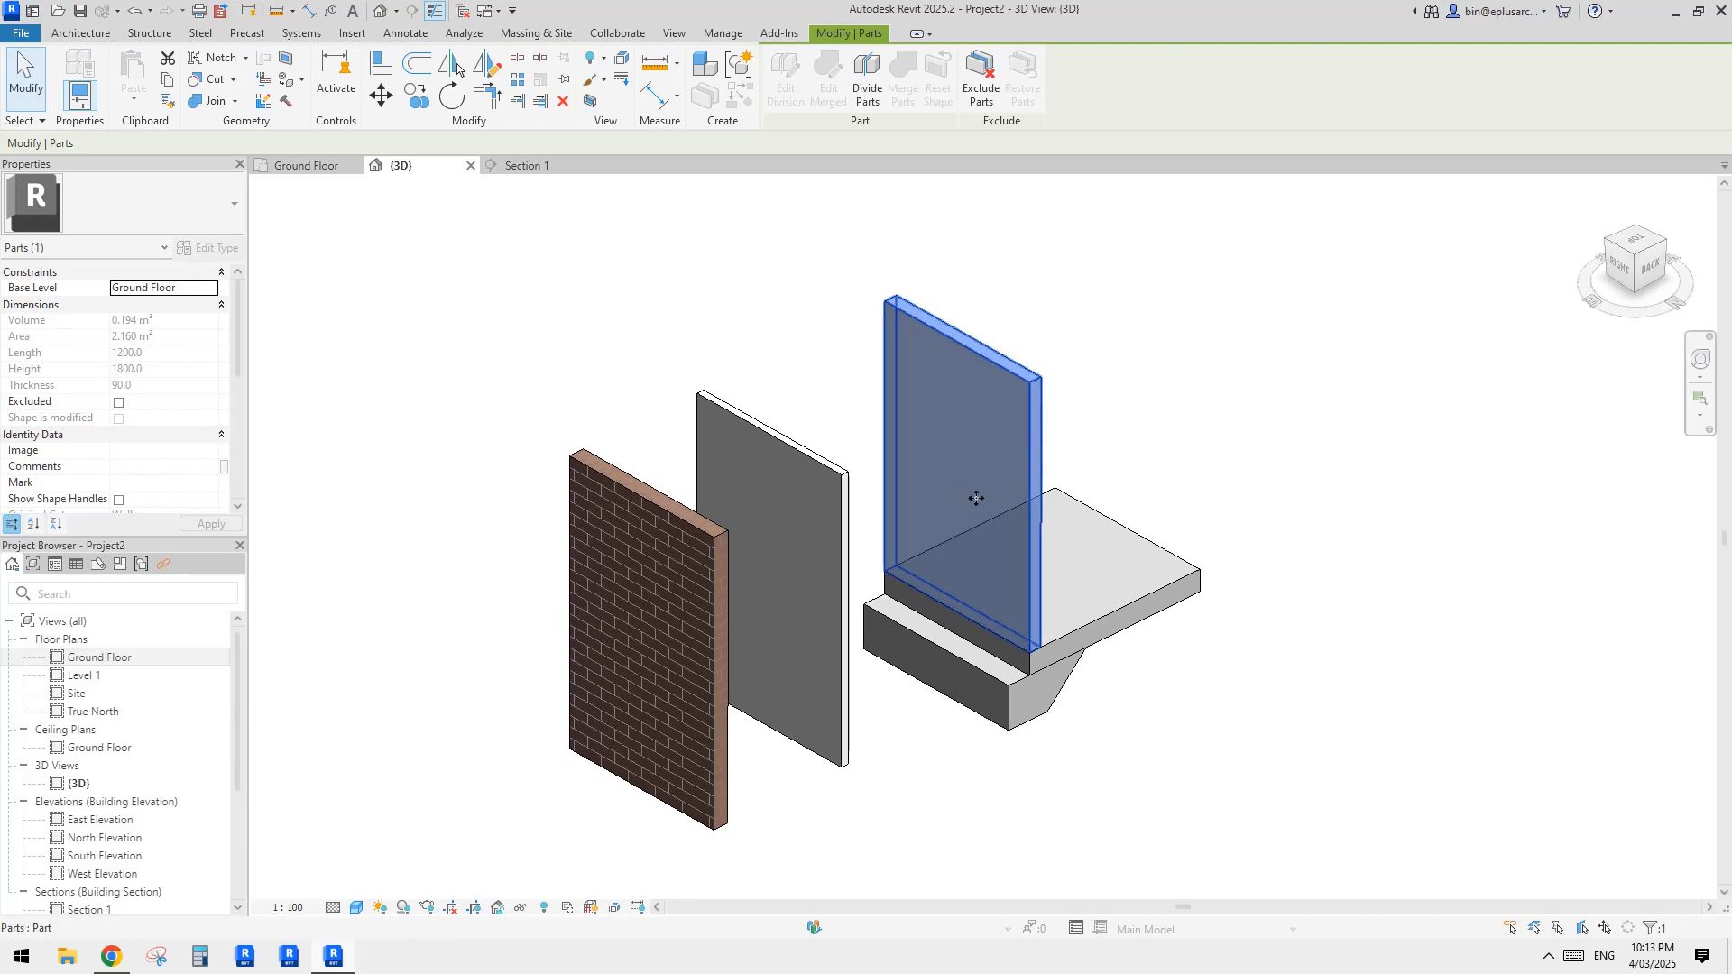
mouse_move(1015, 533)
middle_mouse_down()
mouse_move(993, 510)
mouse_move(1015, 564)
middle_mouse_up()
middle_click_drag(1015, 563, 1072, 515)
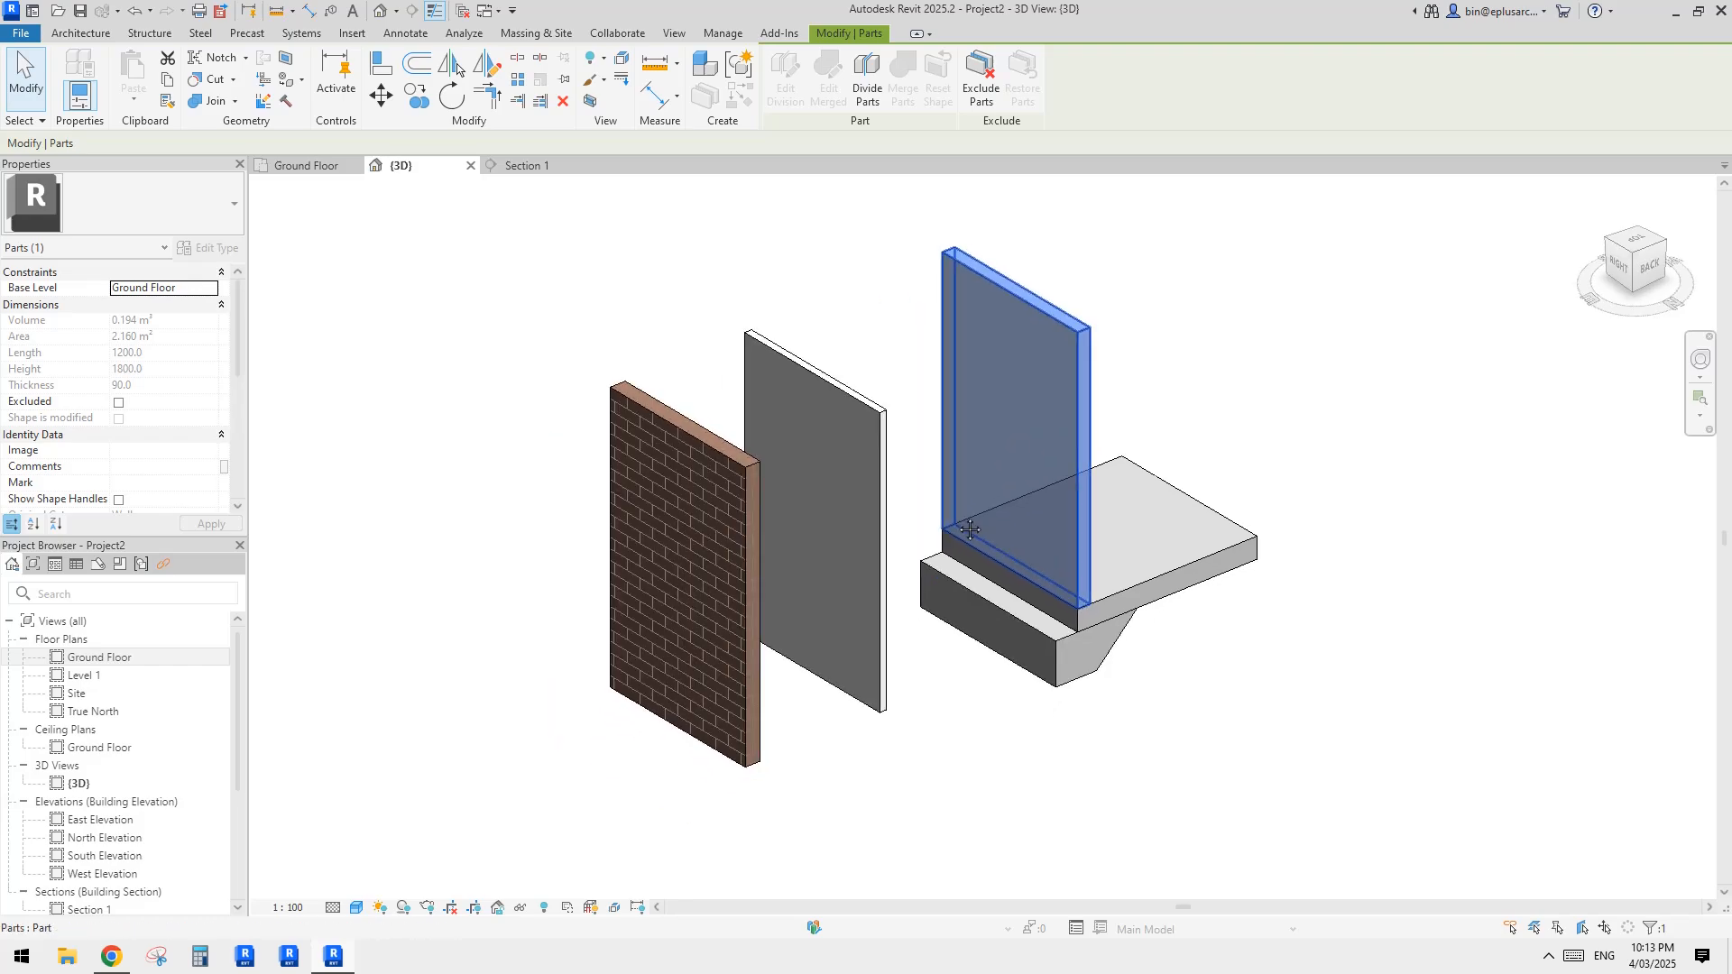
key("Escape")
Step: Reset the displacement of the middle wall part between the brick and the inner part to return it to its original position
middle_click_drag(831, 591, 892, 595, "shift")
left_click(837, 592)
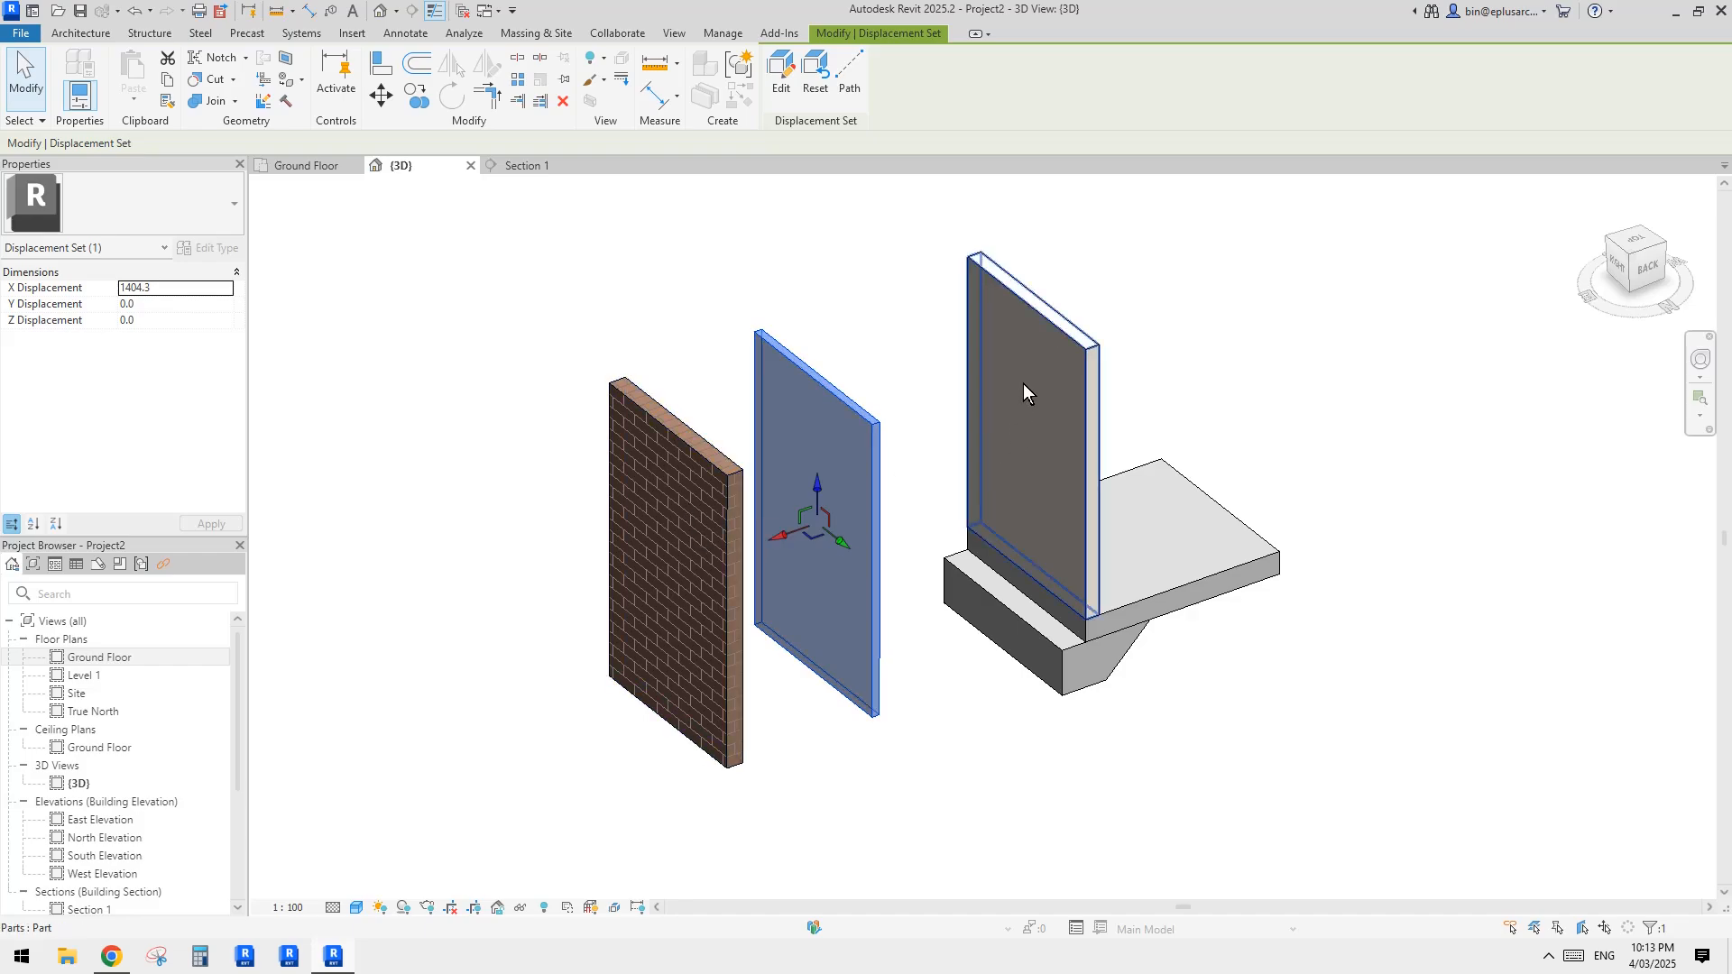
key("Escape")
left_click(859, 493)
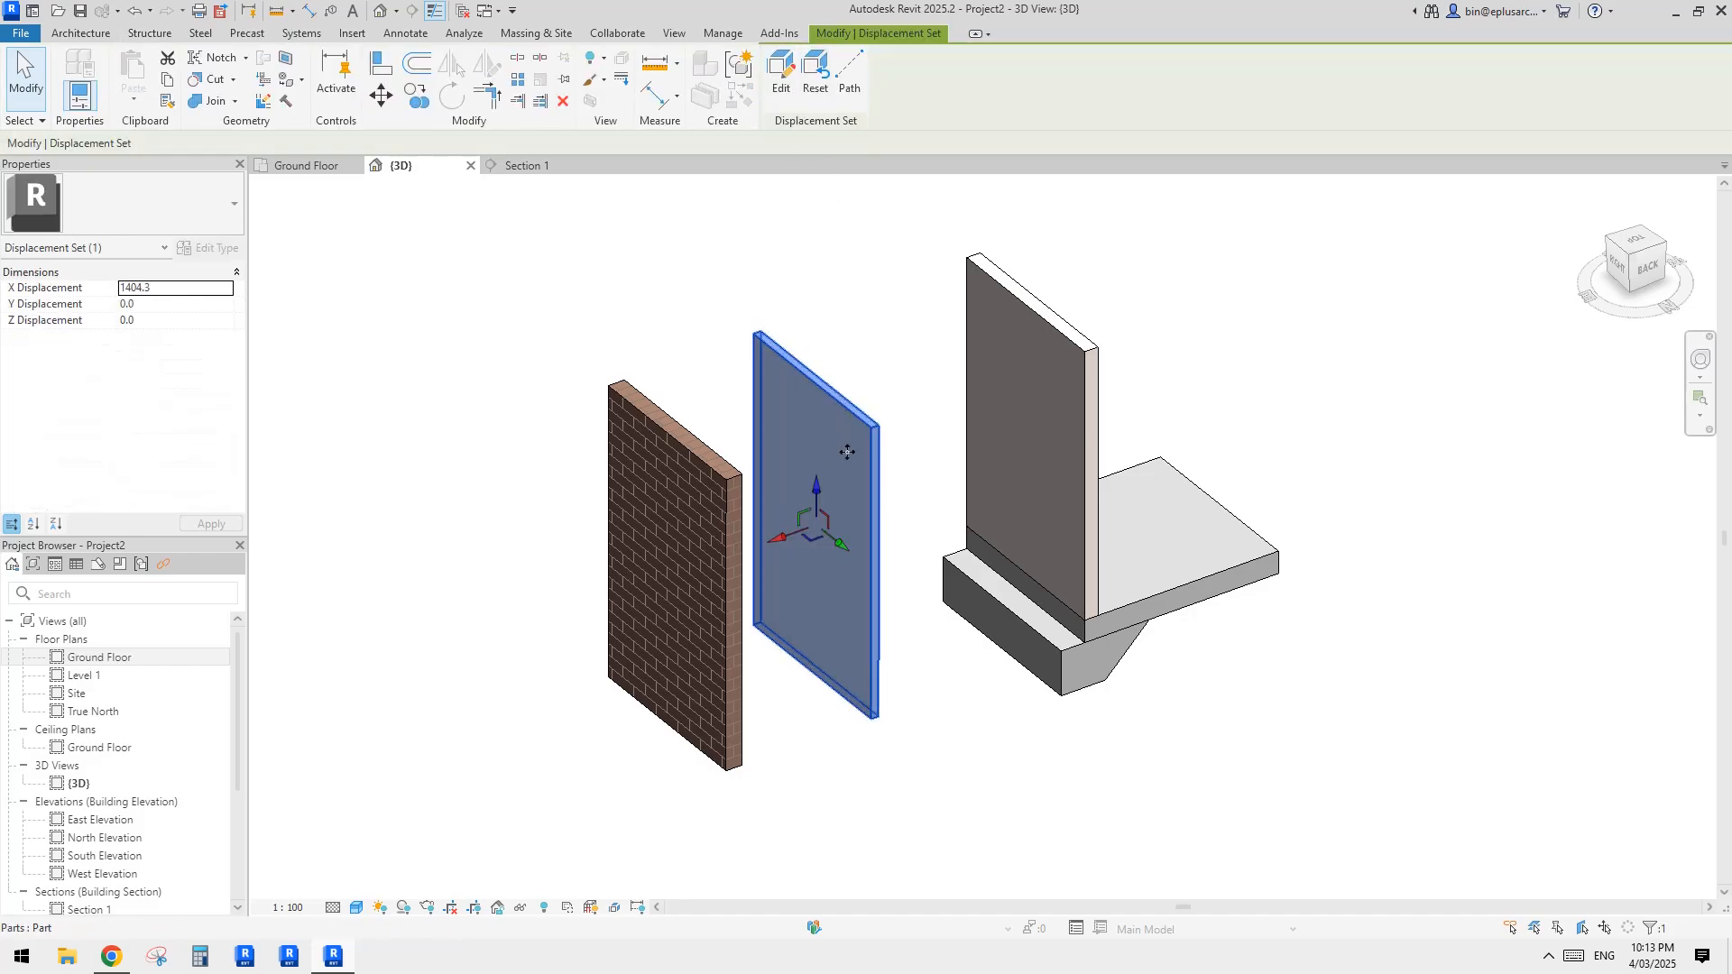
left_click(908, 353)
left_click(855, 447)
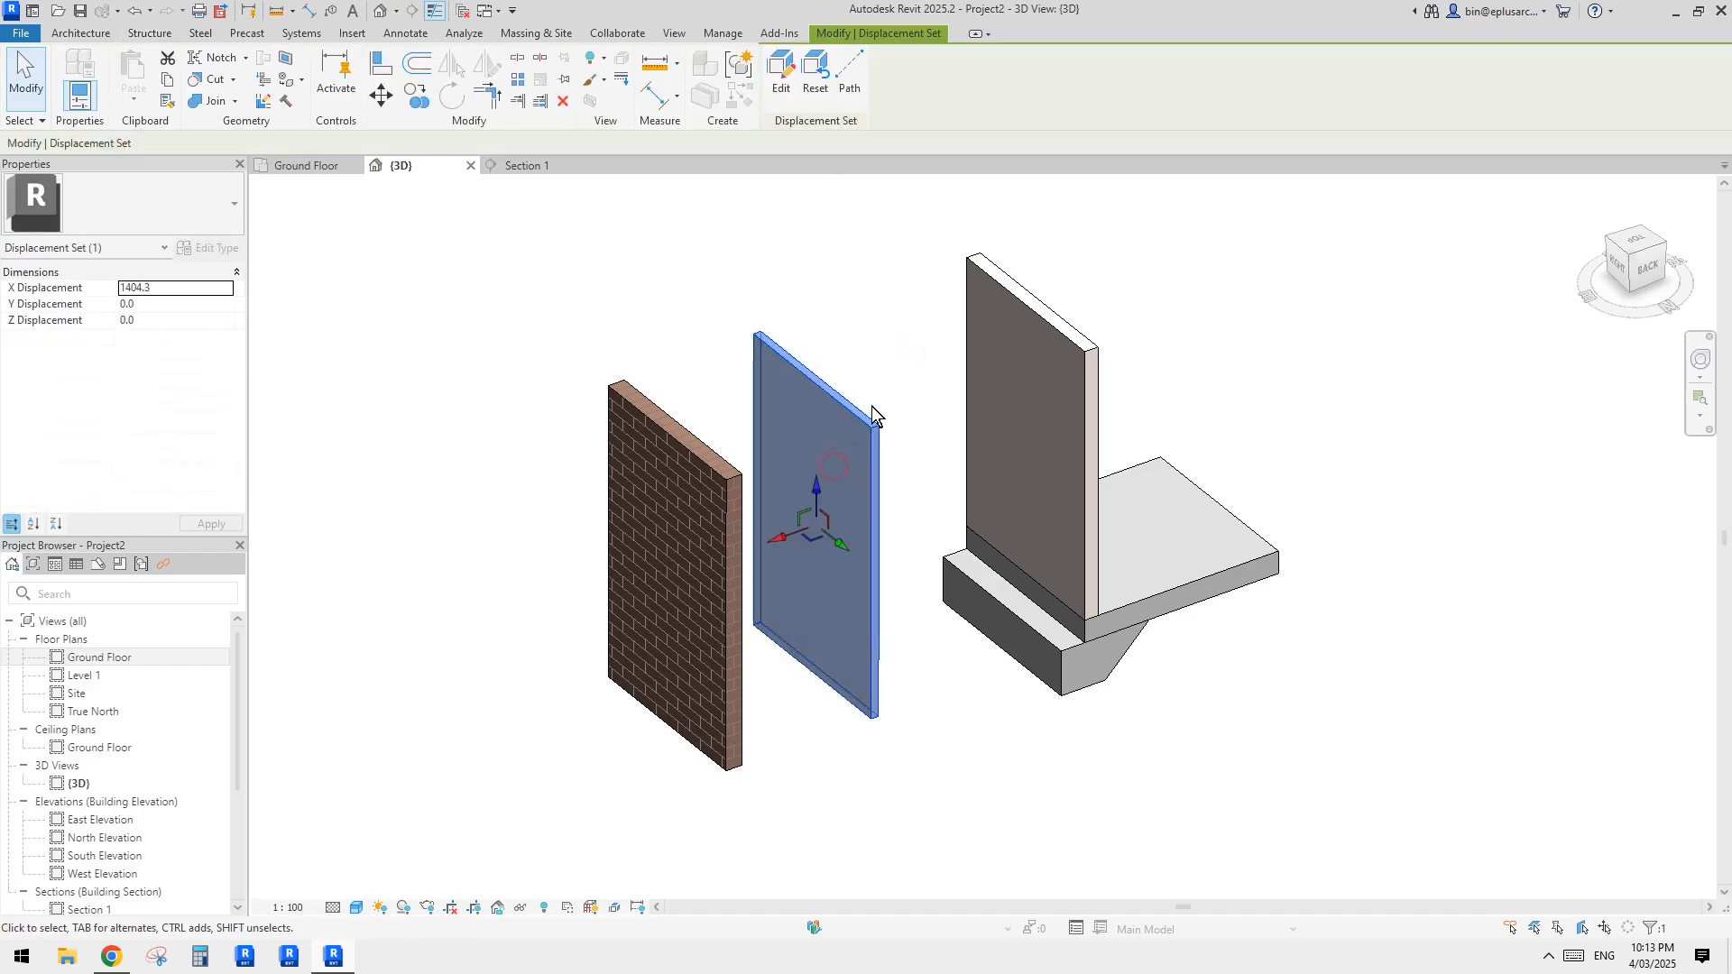
left_click(815, 73)
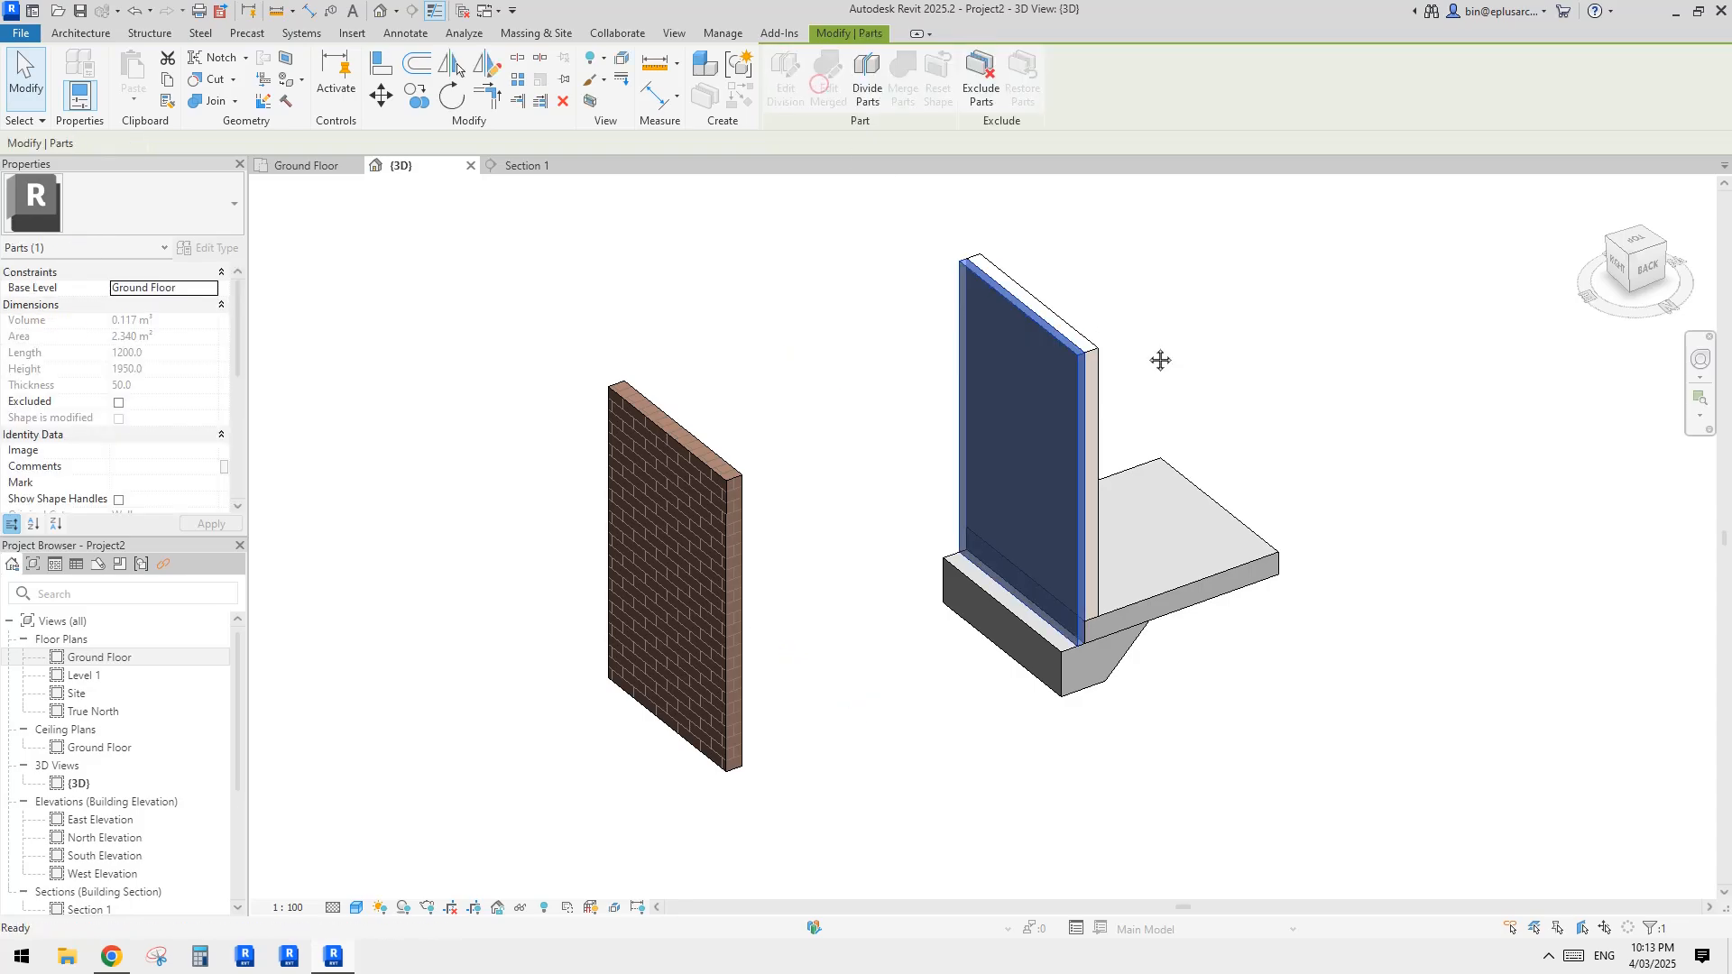
Step: Try to exclude the 50 mm wall part resting against the inner wall part
left_click(1160, 360)
left_click(1064, 401)
middle_click_drag(1031, 422, 1057, 413, "shift")
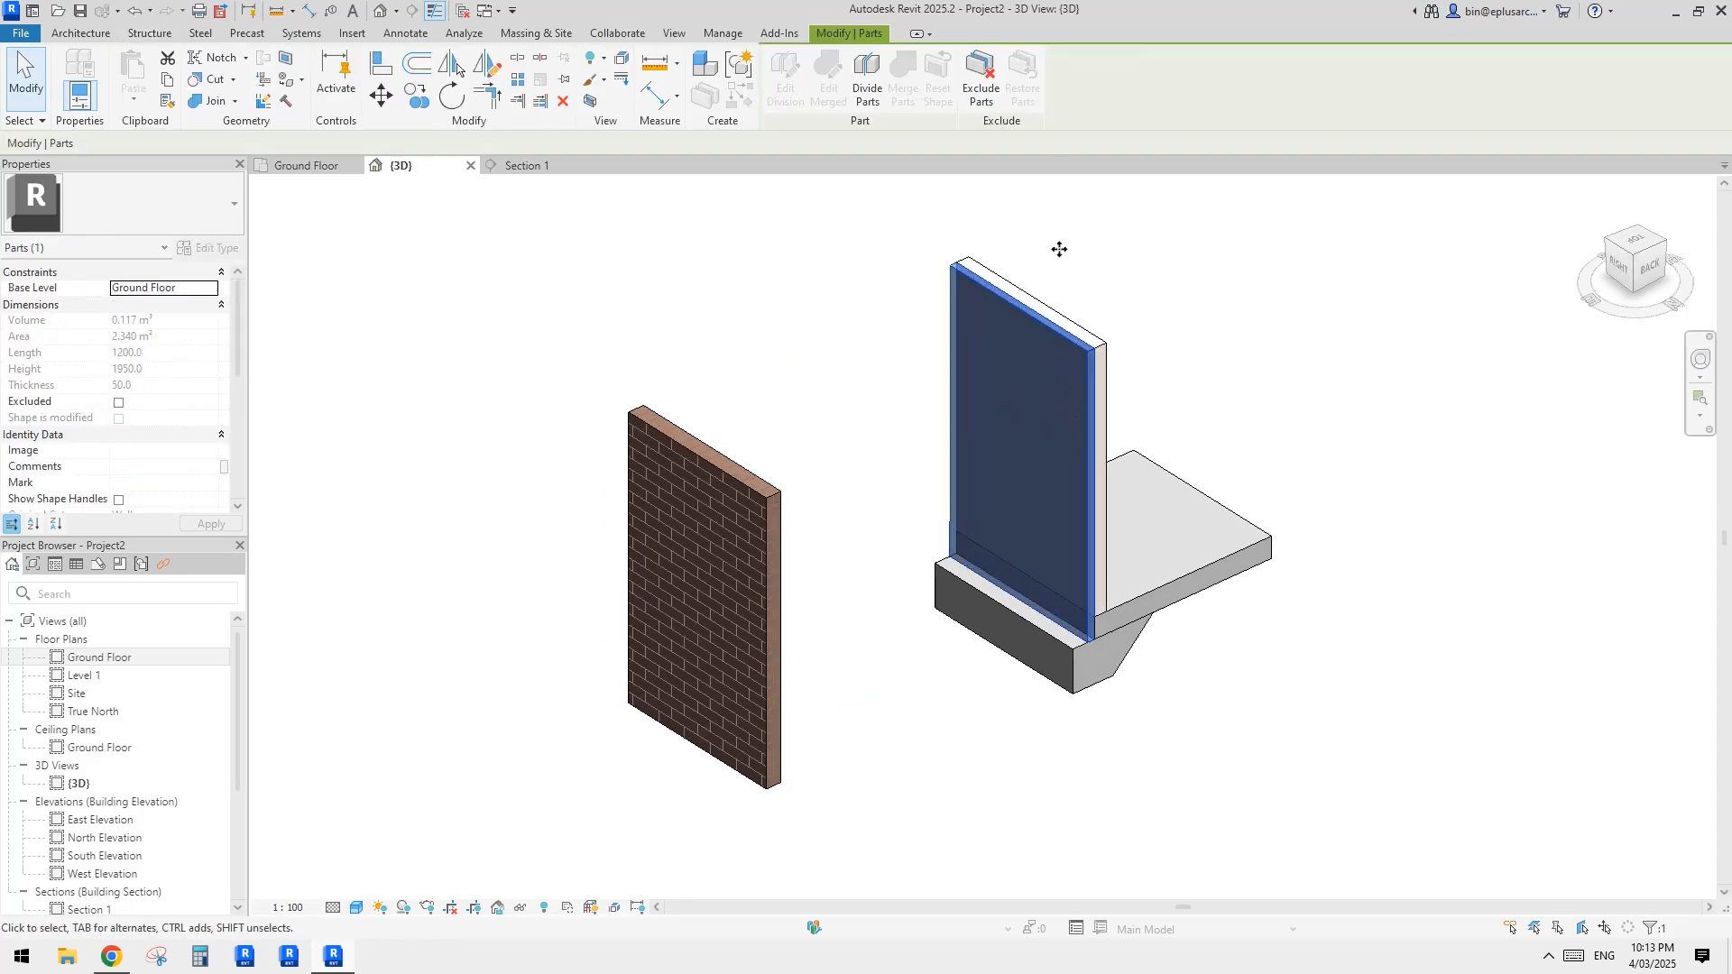
left_click(985, 90)
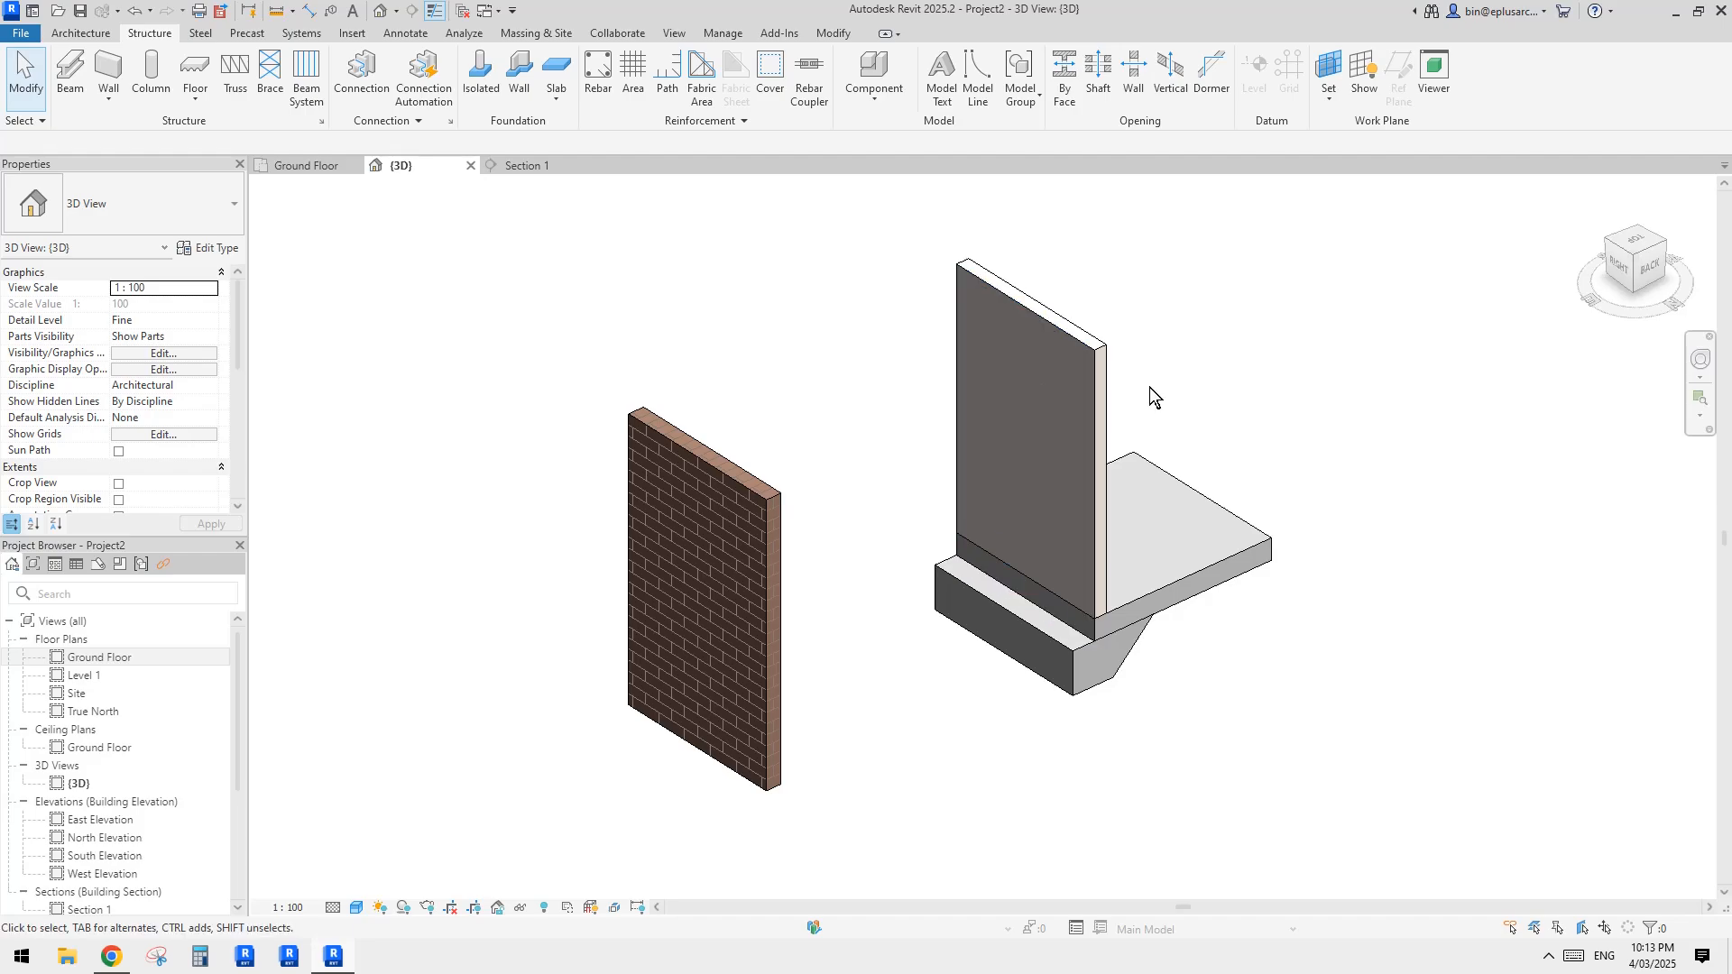
left_click(1049, 404)
left_click(1168, 420)
left_click(1025, 397)
left_click(1072, 409)
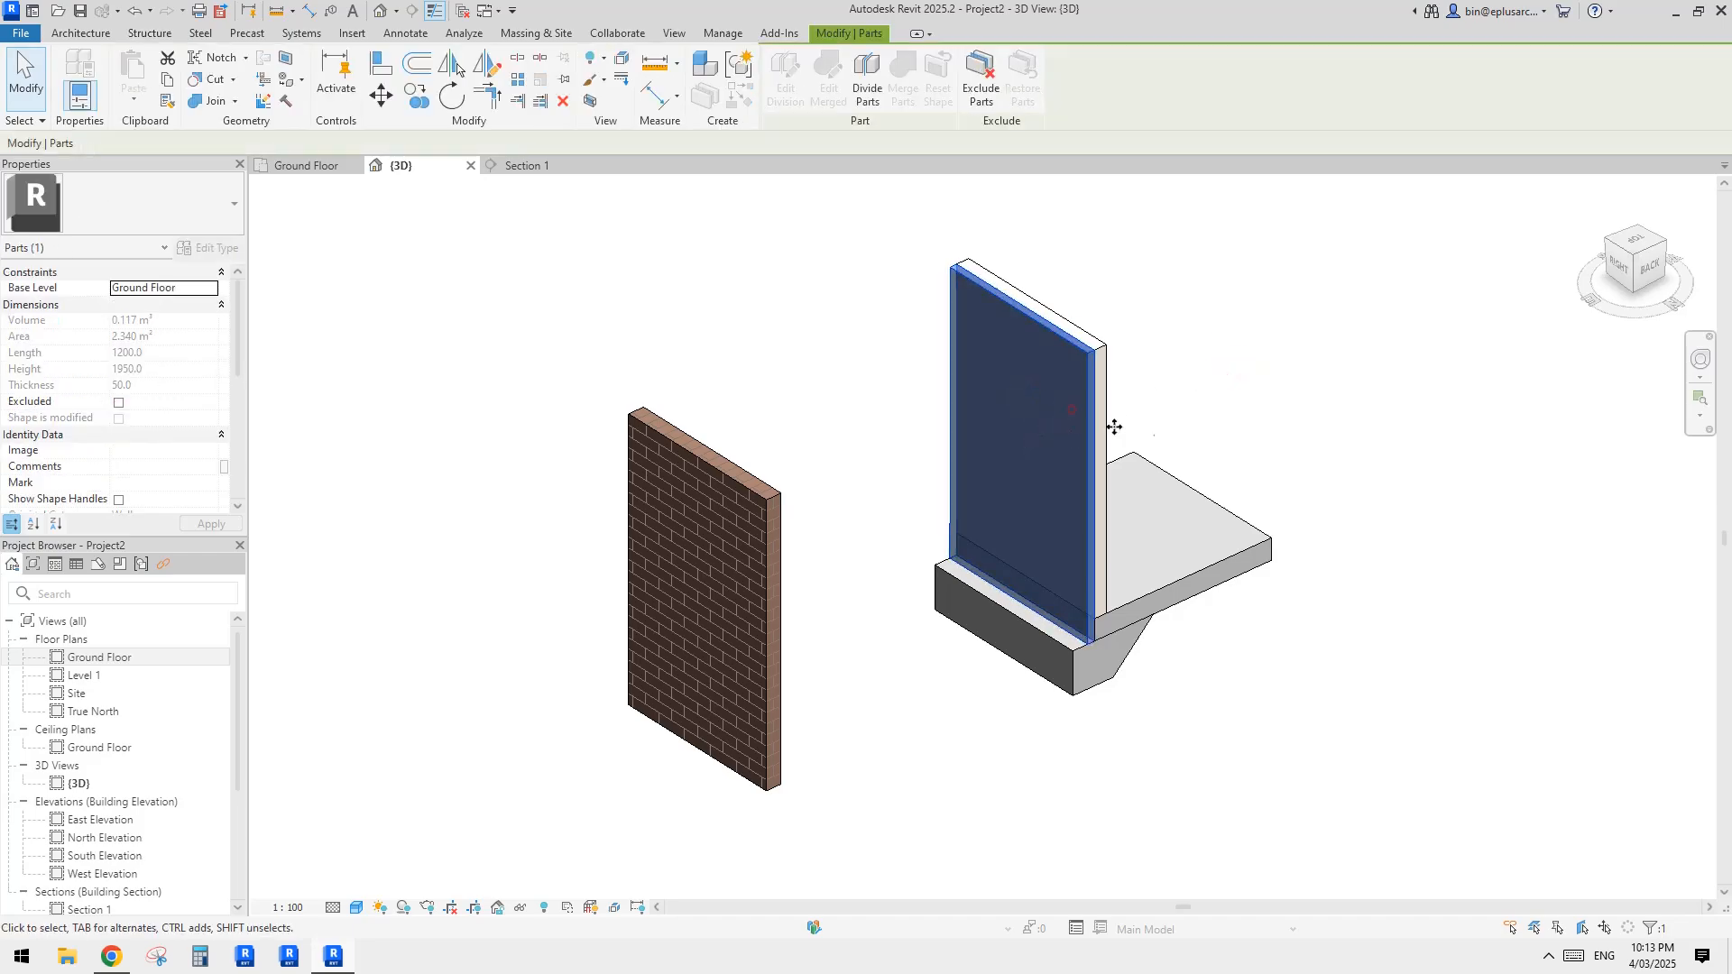
left_click(1322, 398)
left_click(999, 375)
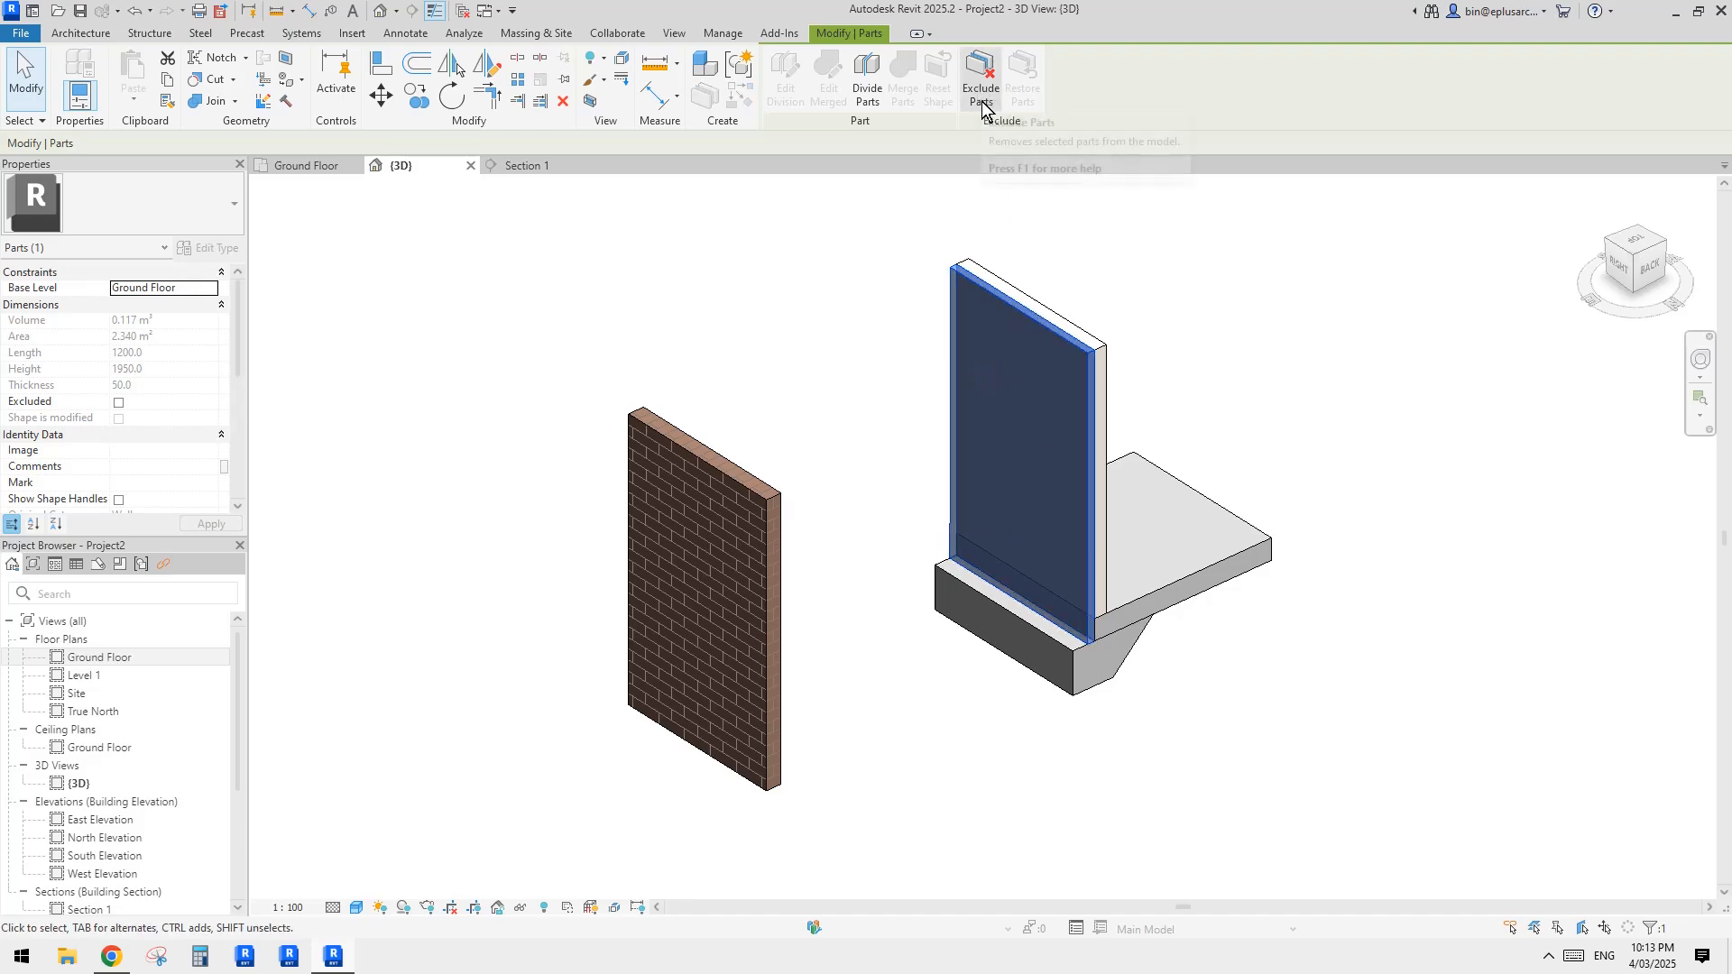
middle_click_drag(1044, 479, 1029, 495)
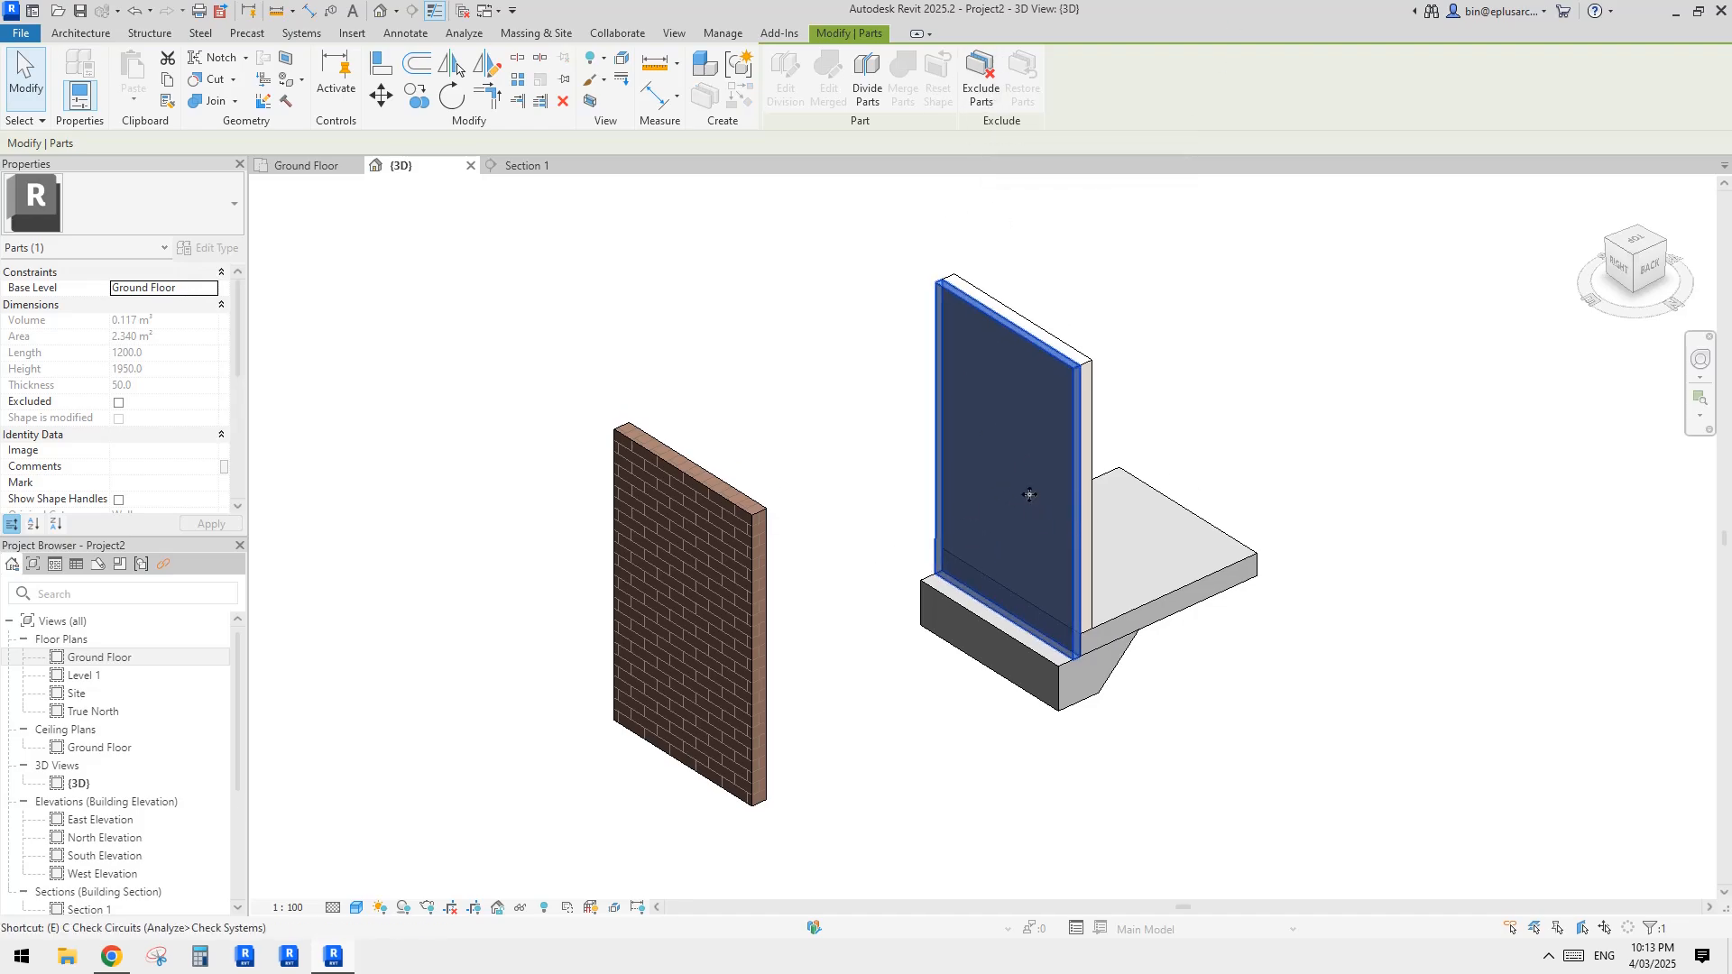
key("Escape")
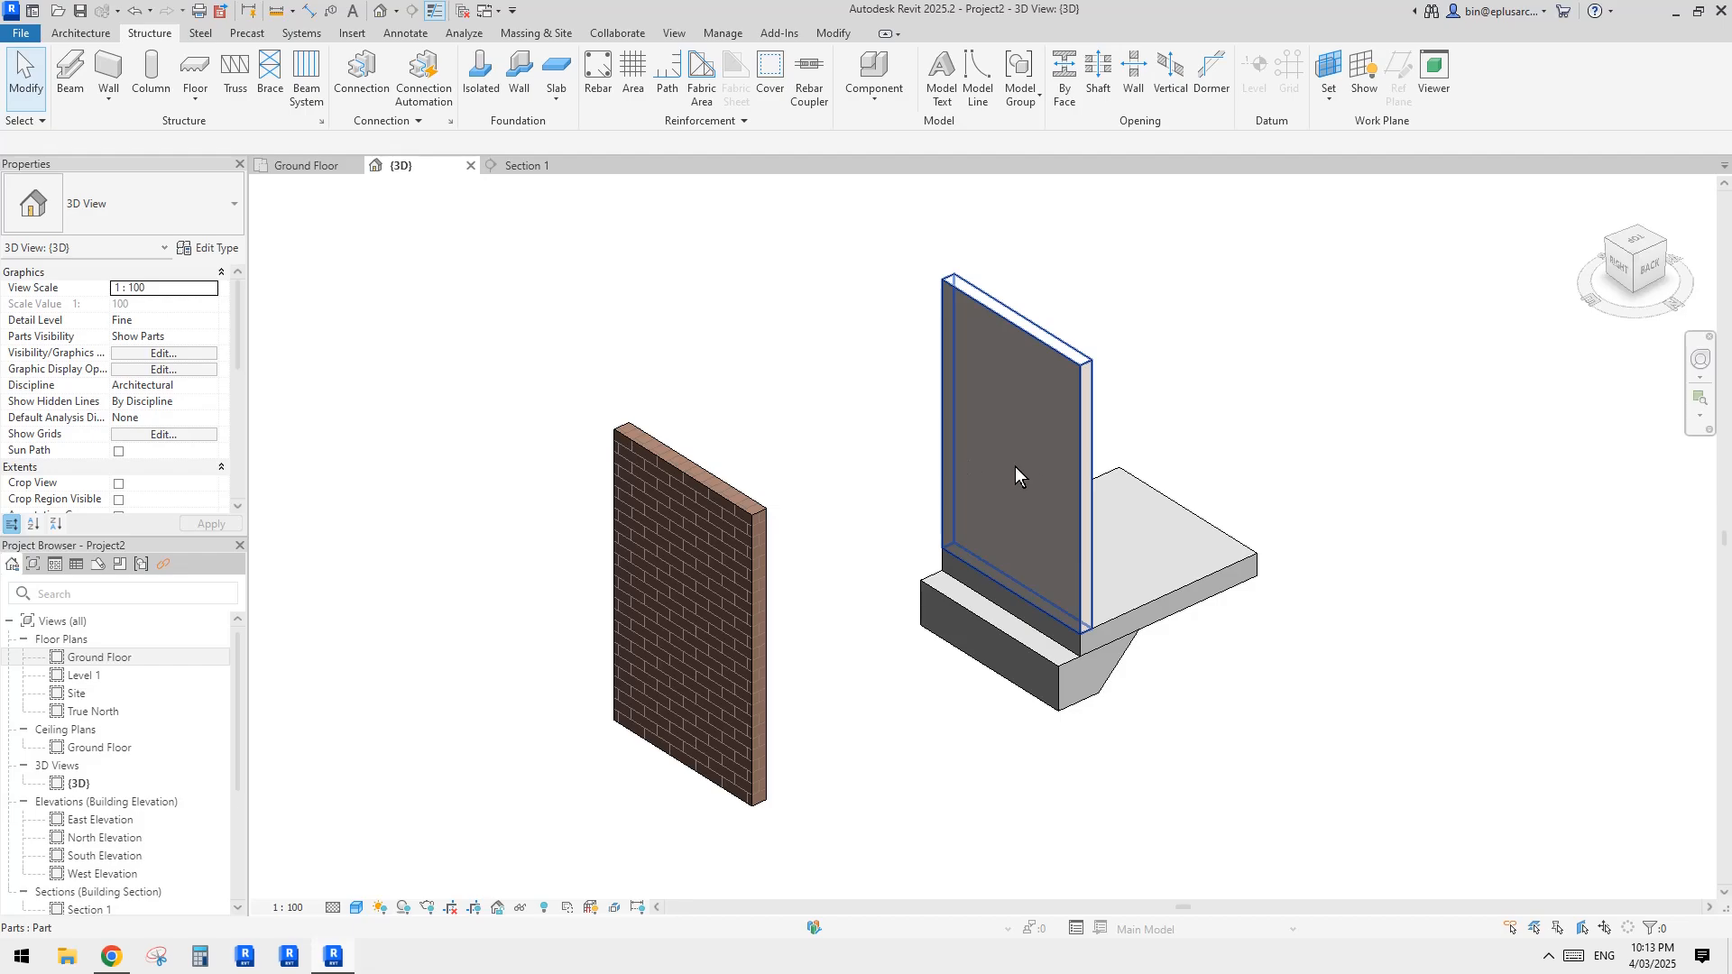
Step: Exclude the 50 mm thick part on the outer side of the inner wall part from the model
left_click(1023, 430)
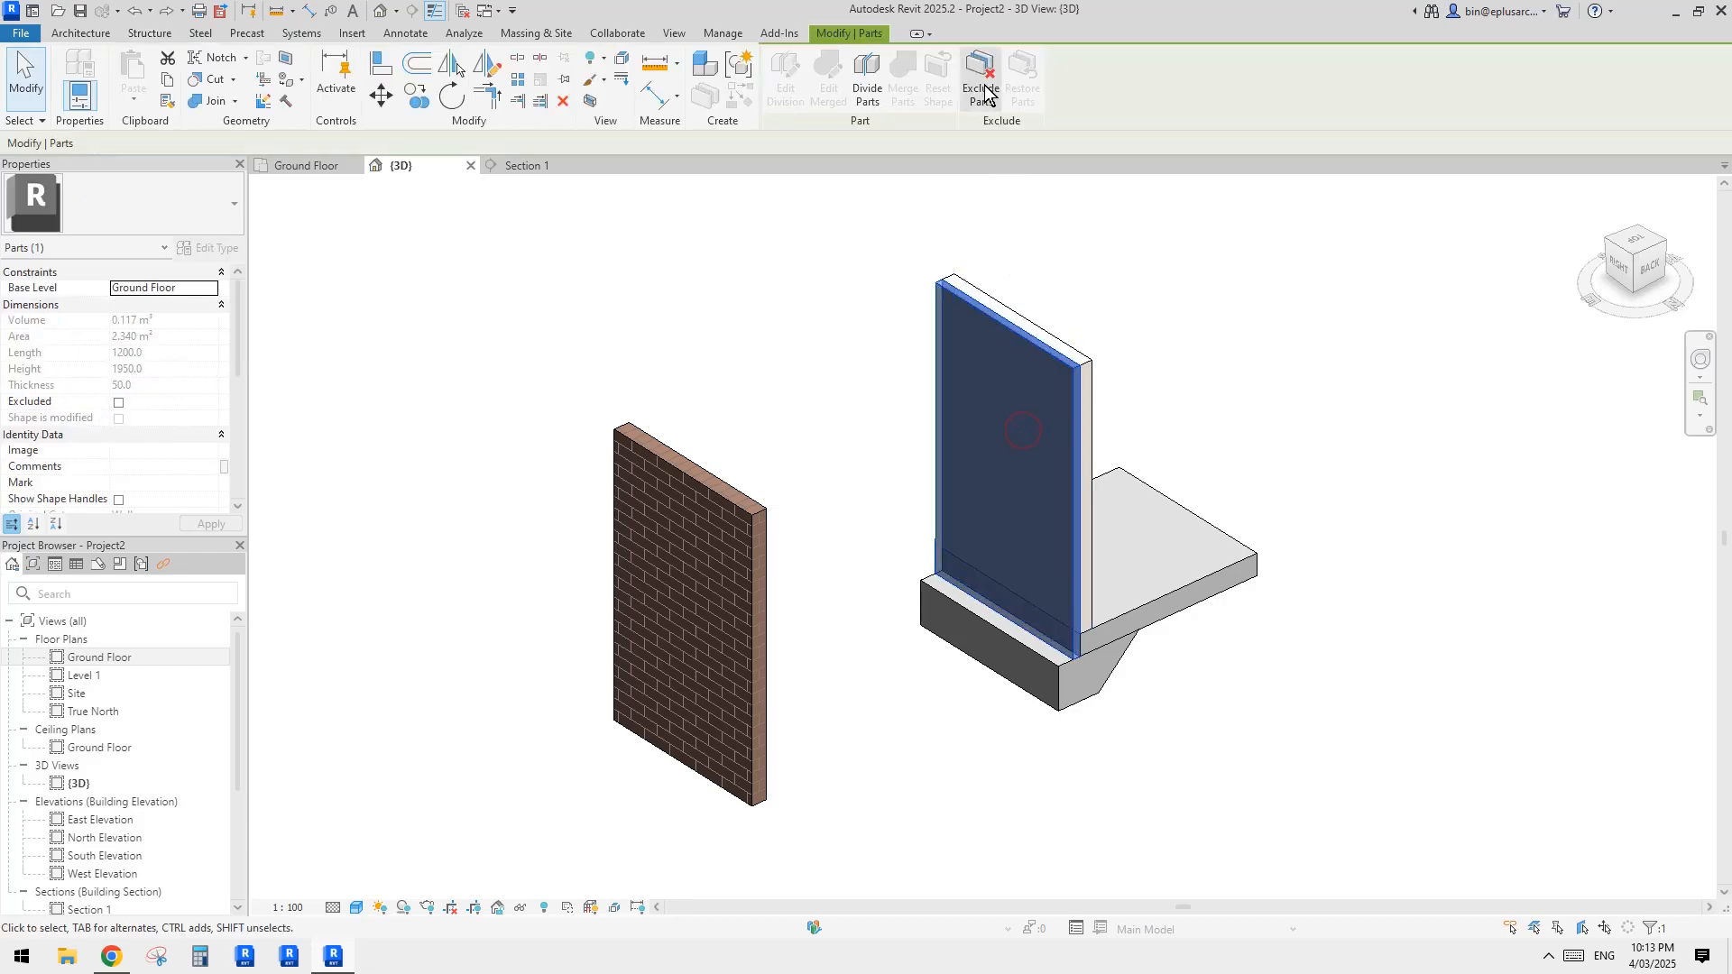
left_click(985, 90)
scroll(819, 608, "up", 3)
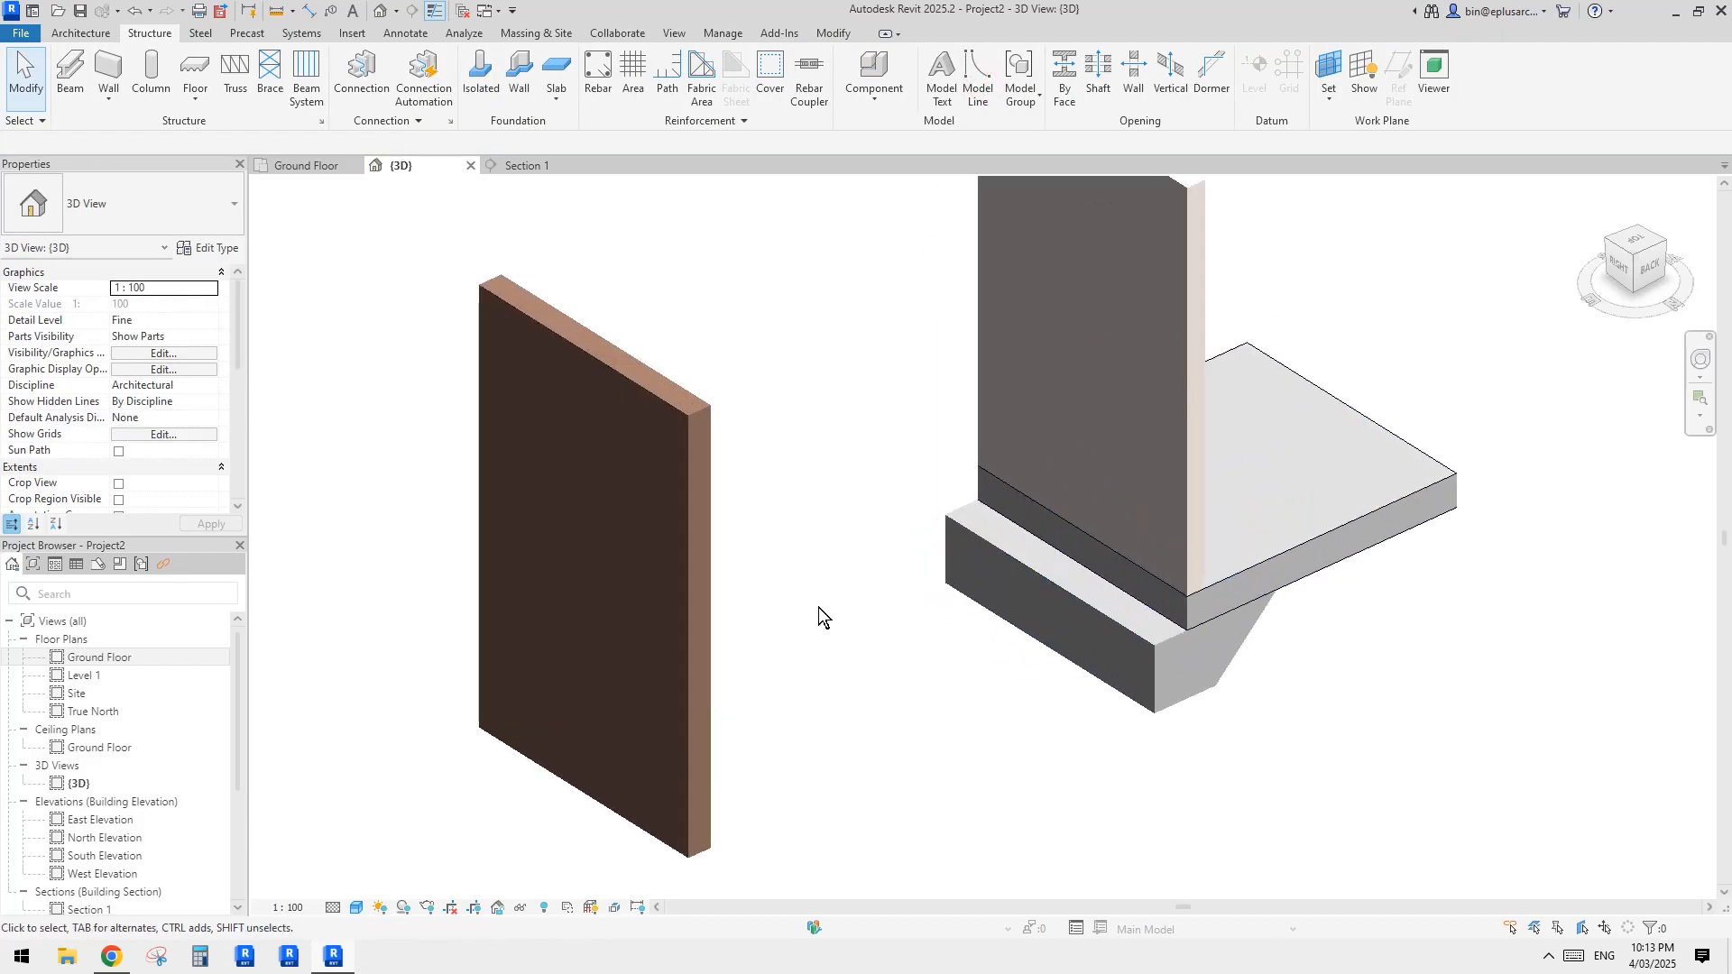
scroll(823, 612, "down", 1)
middle_click_drag(824, 614, 823, 665, "shift")
scroll(837, 623, "down", 2)
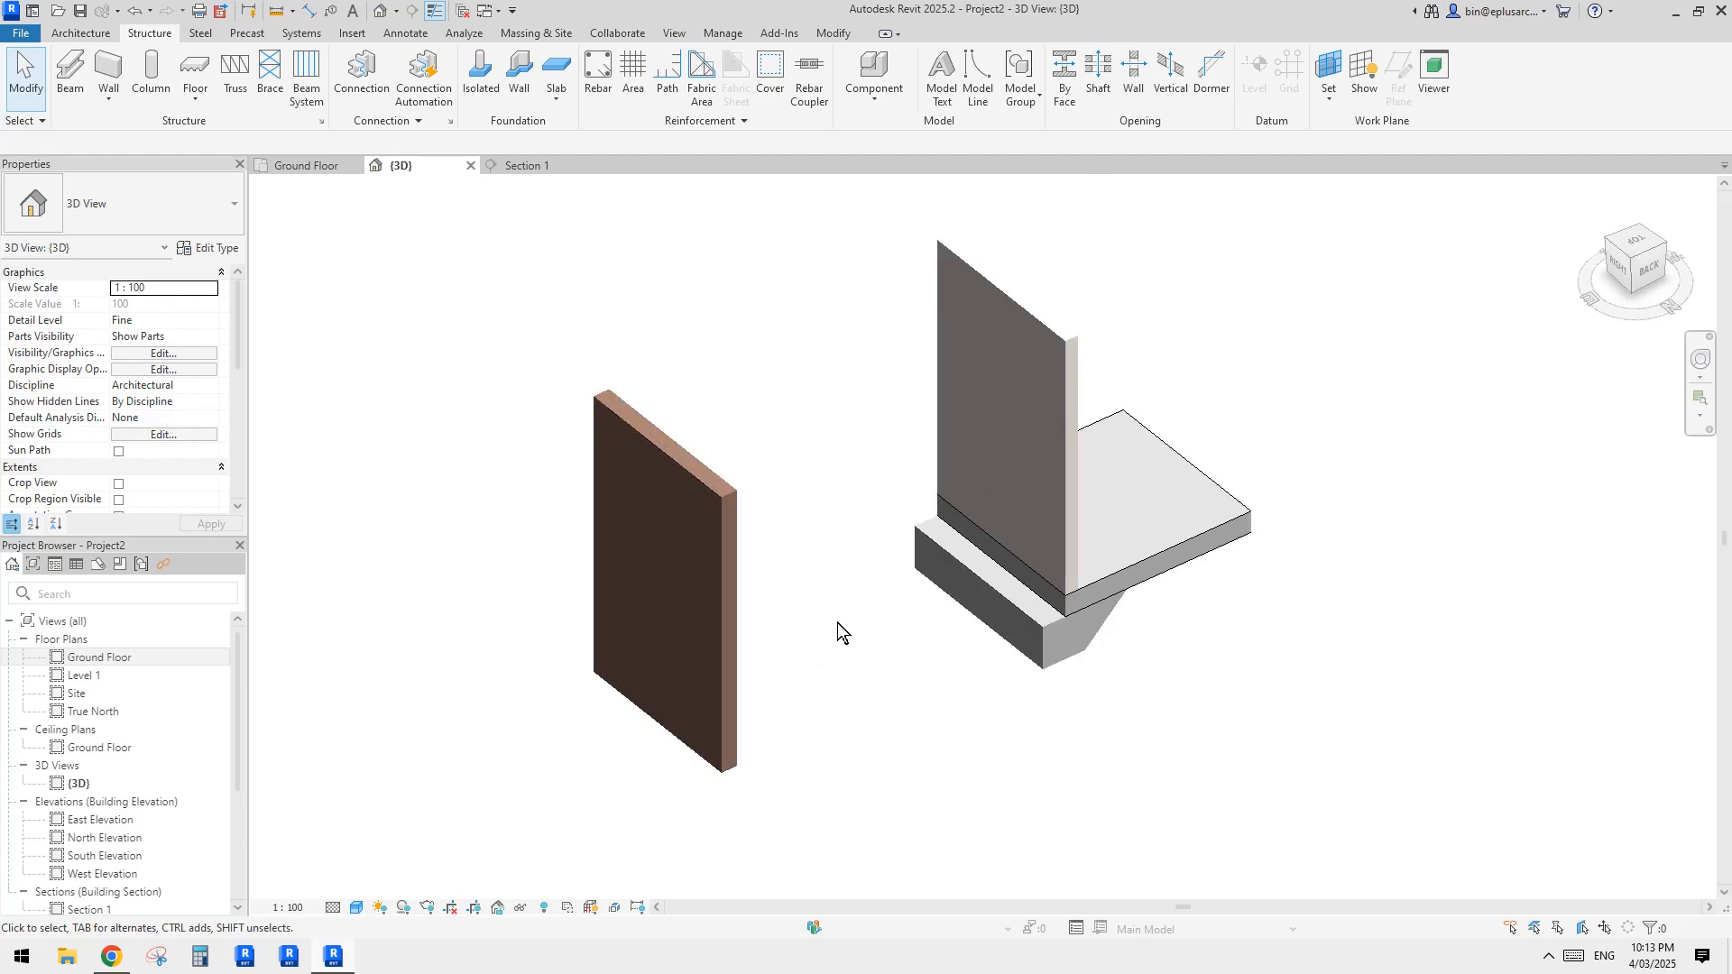
left_click(753, 613)
left_click_drag(643, 605, 716, 569)
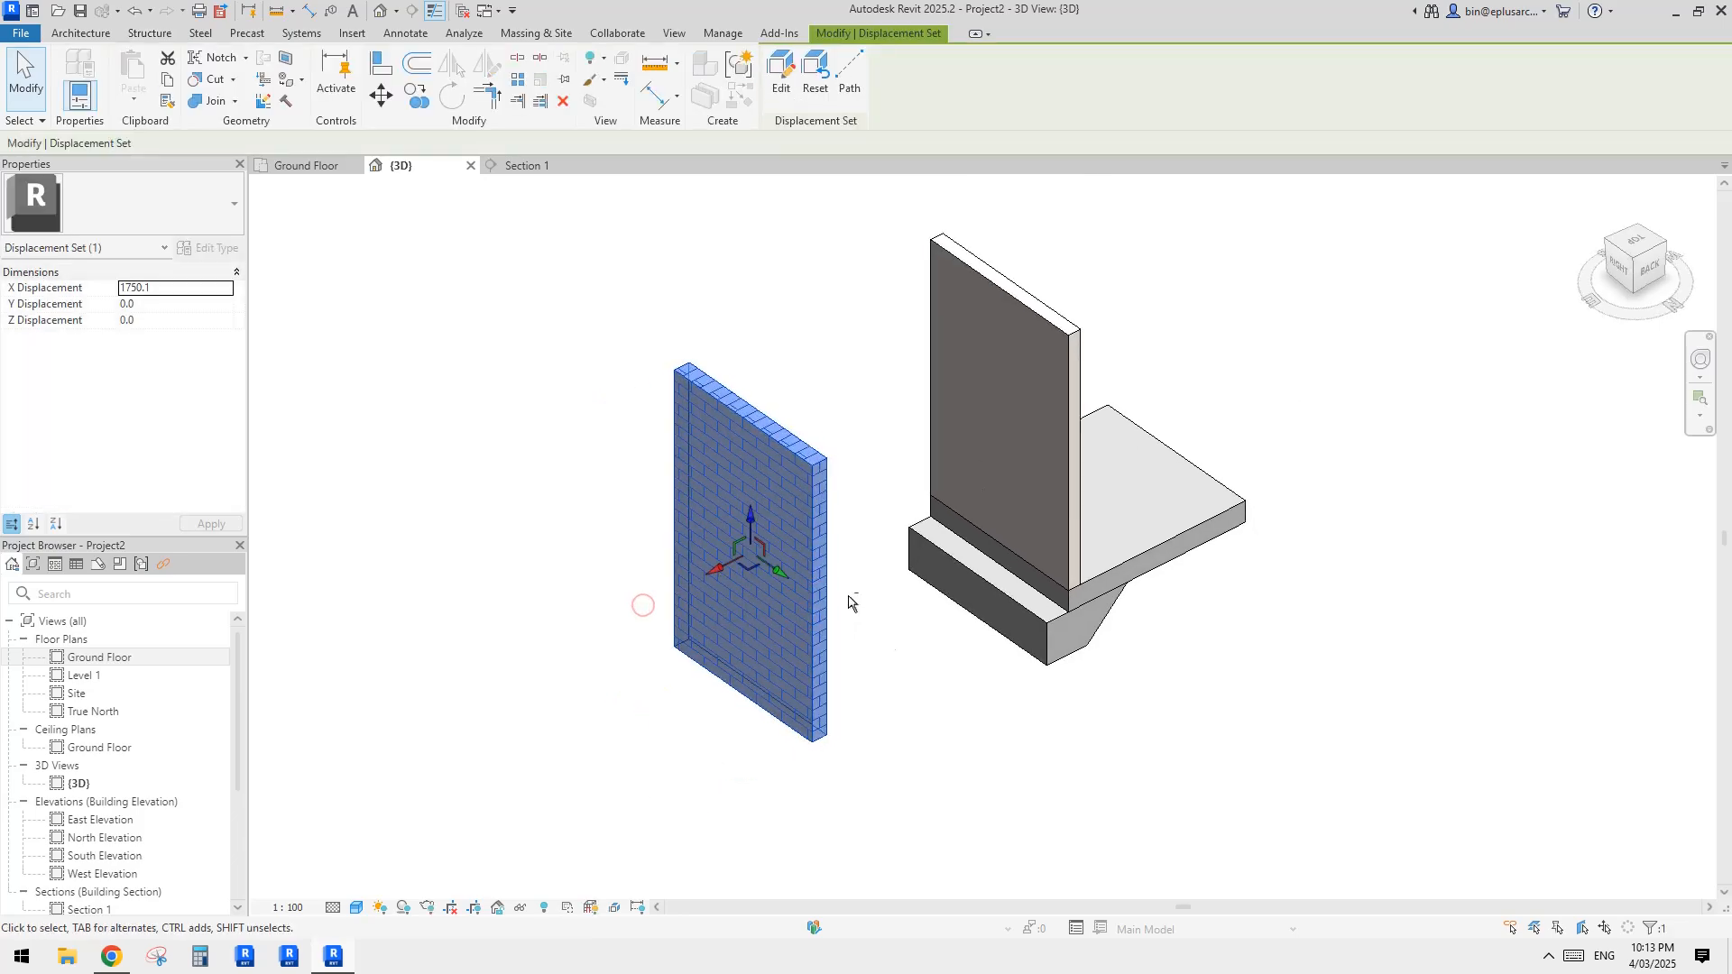
left_click(848, 601)
scroll(857, 613, "up", 2)
left_click(783, 543)
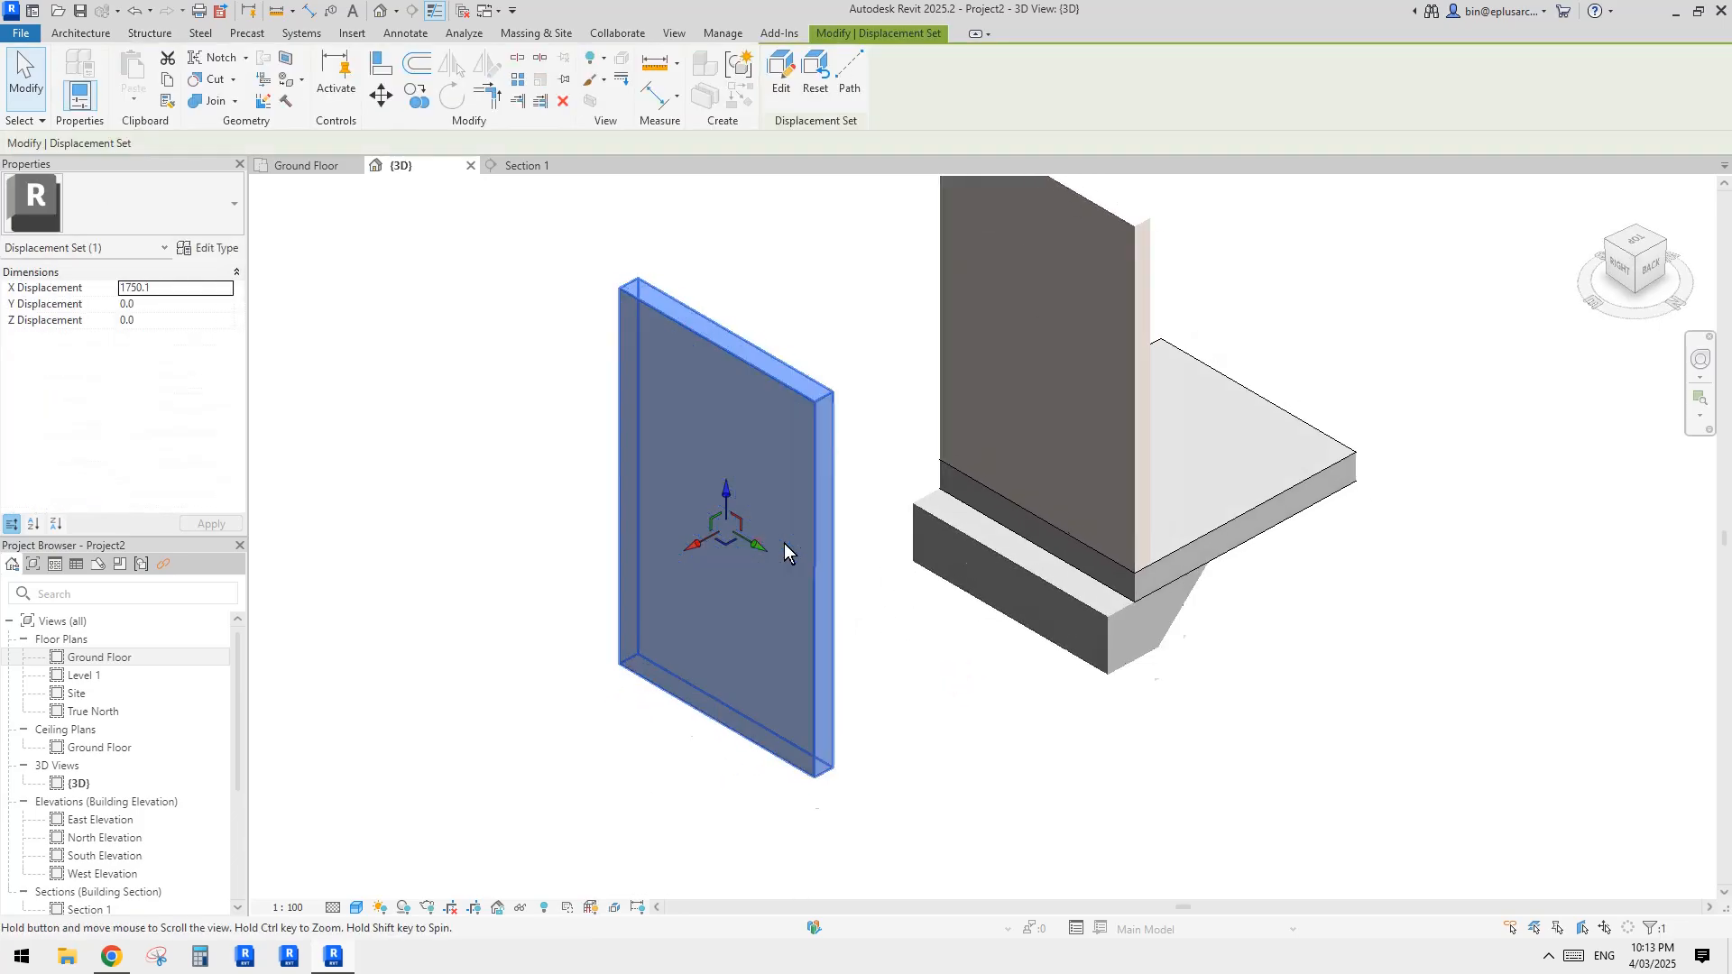
mouse_move(783, 543)
middle_mouse_down("shift")
mouse_move(866, 547)
mouse_move(848, 527)
mouse_move(788, 532)
mouse_move(815, 479)
mouse_move(773, 495)
mouse_move(785, 479)
mouse_move(790, 521)
middle_mouse_up("shift")
middle_click_drag(895, 732, 870, 692, "shift")
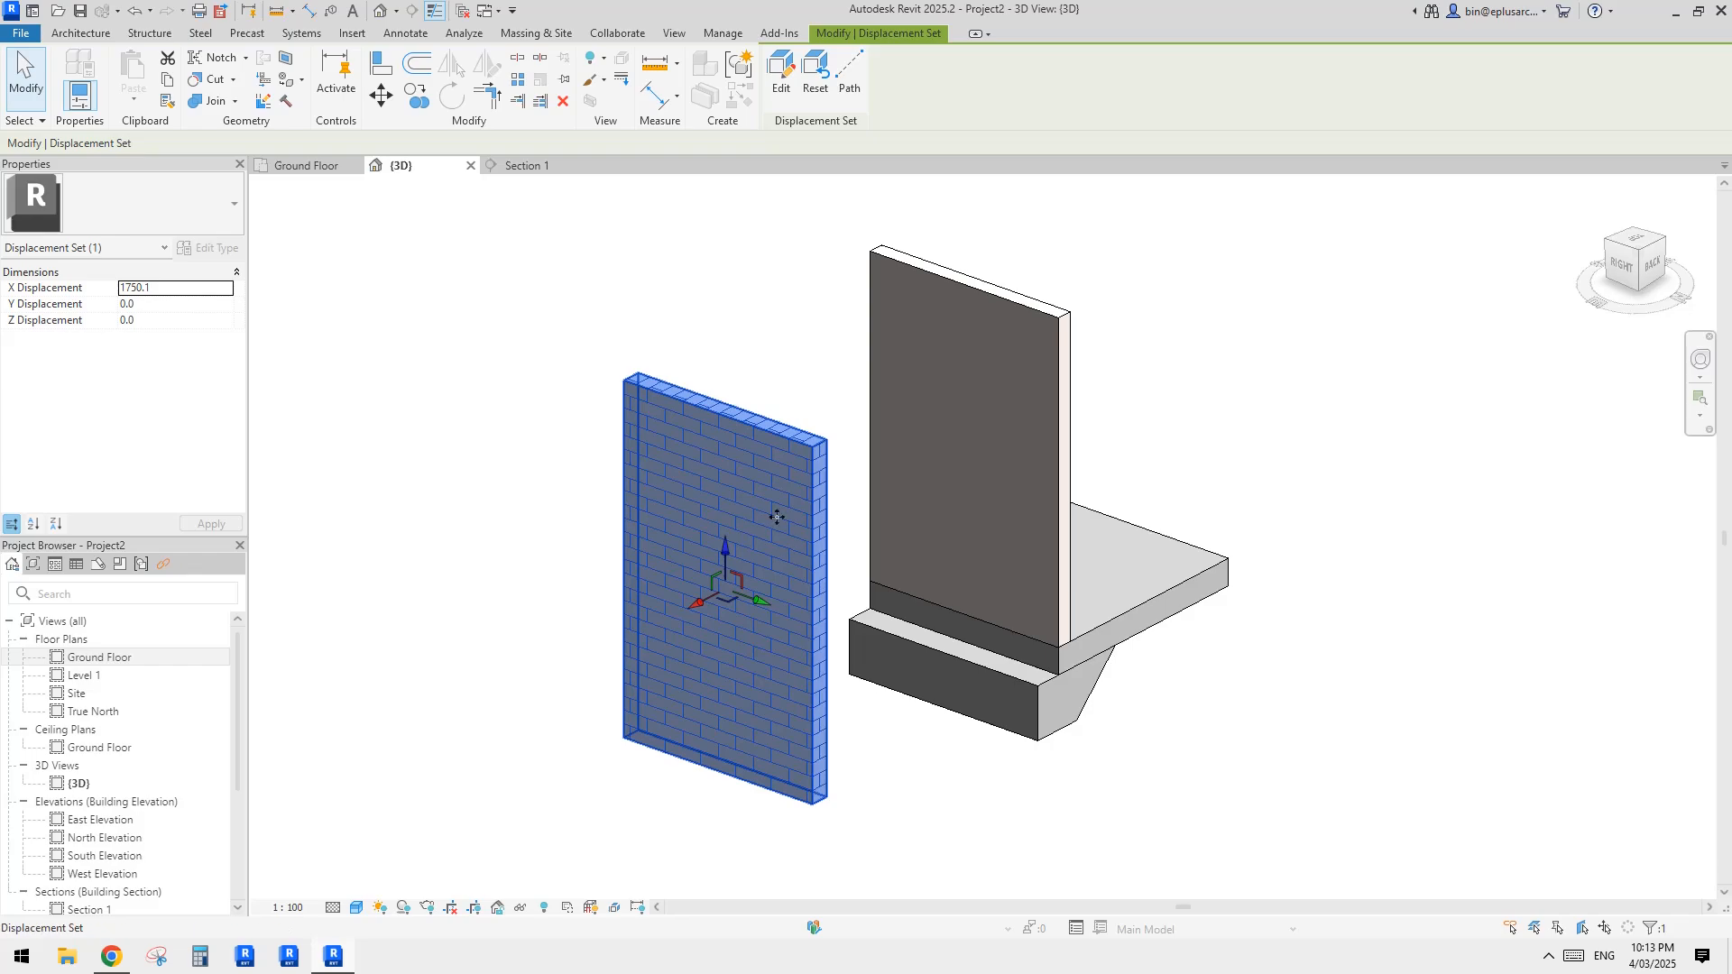
middle_click_drag(962, 579, 972, 606, "shift")
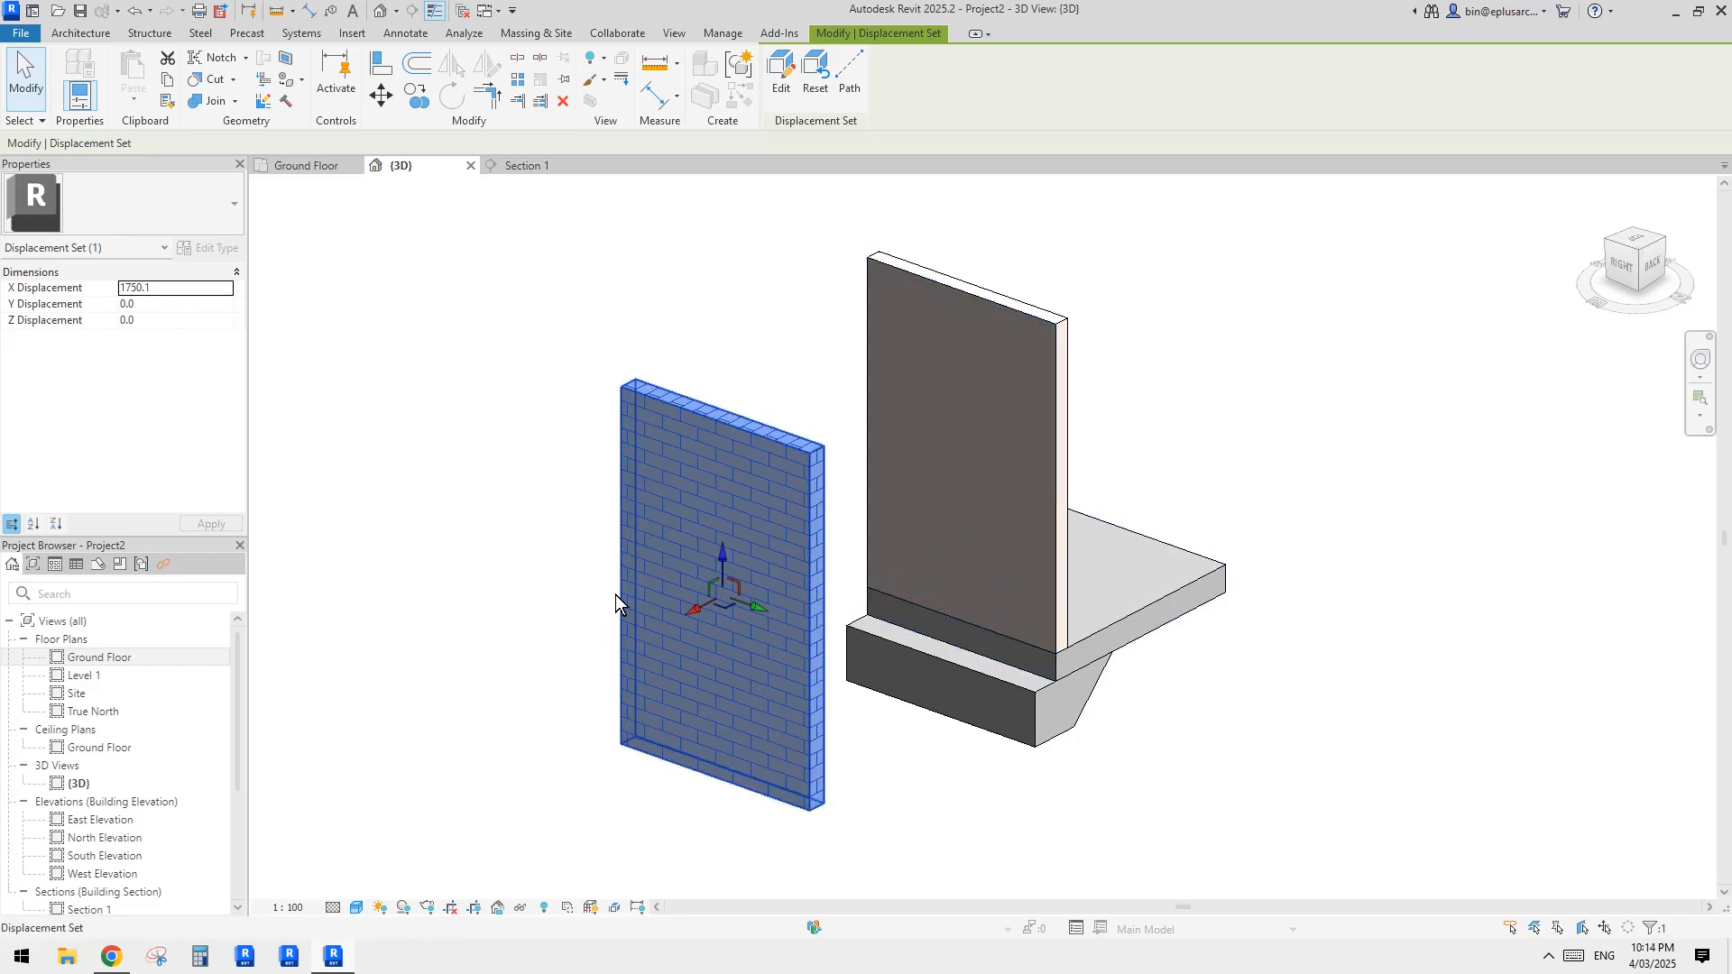
middle_click_drag(853, 561, 871, 597, "shift")
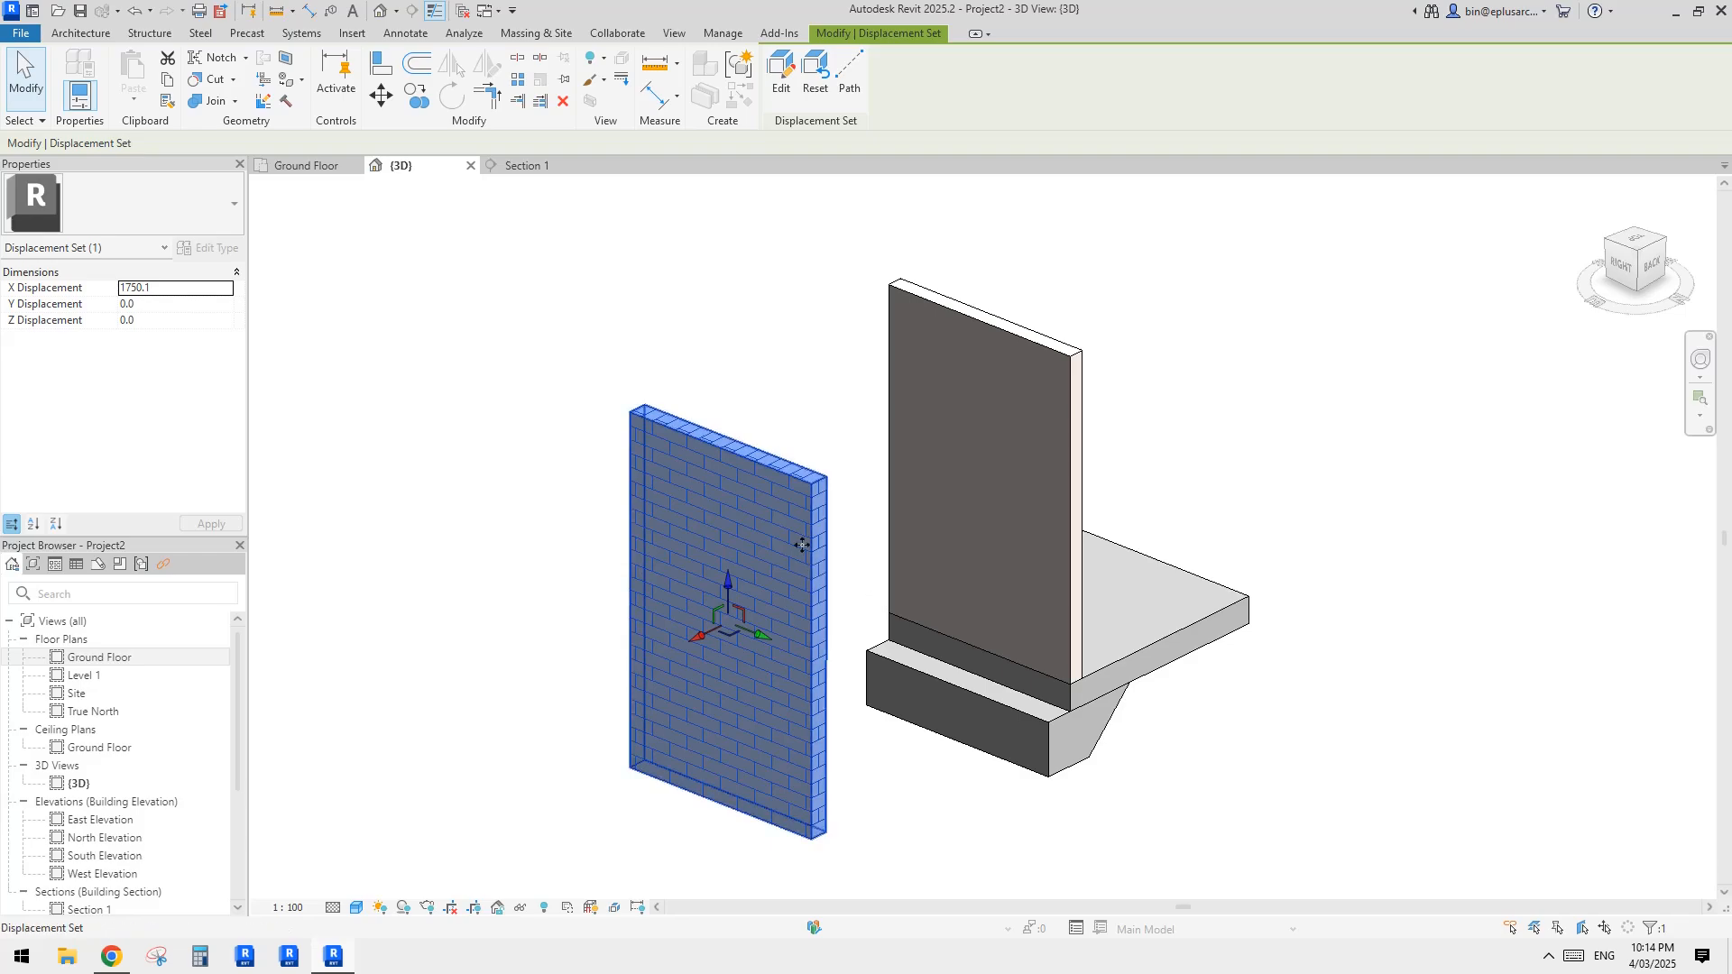
middle_click_drag(794, 534, 805, 550, "shift")
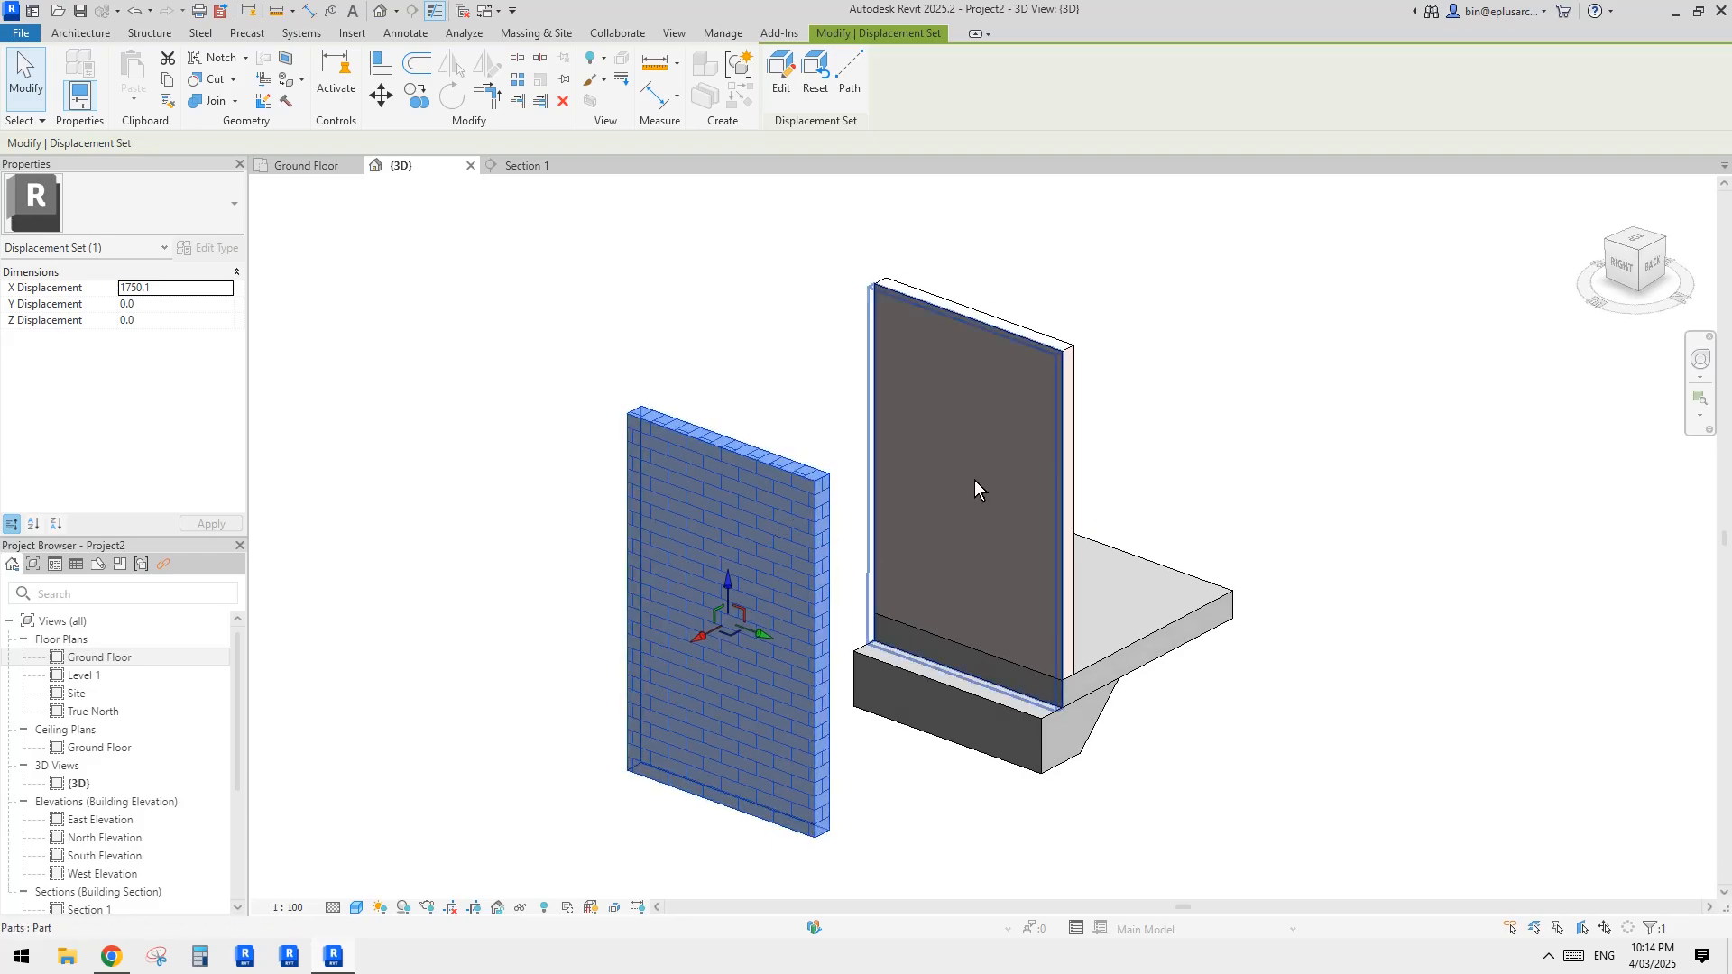
middle_click_drag(928, 500, 935, 475)
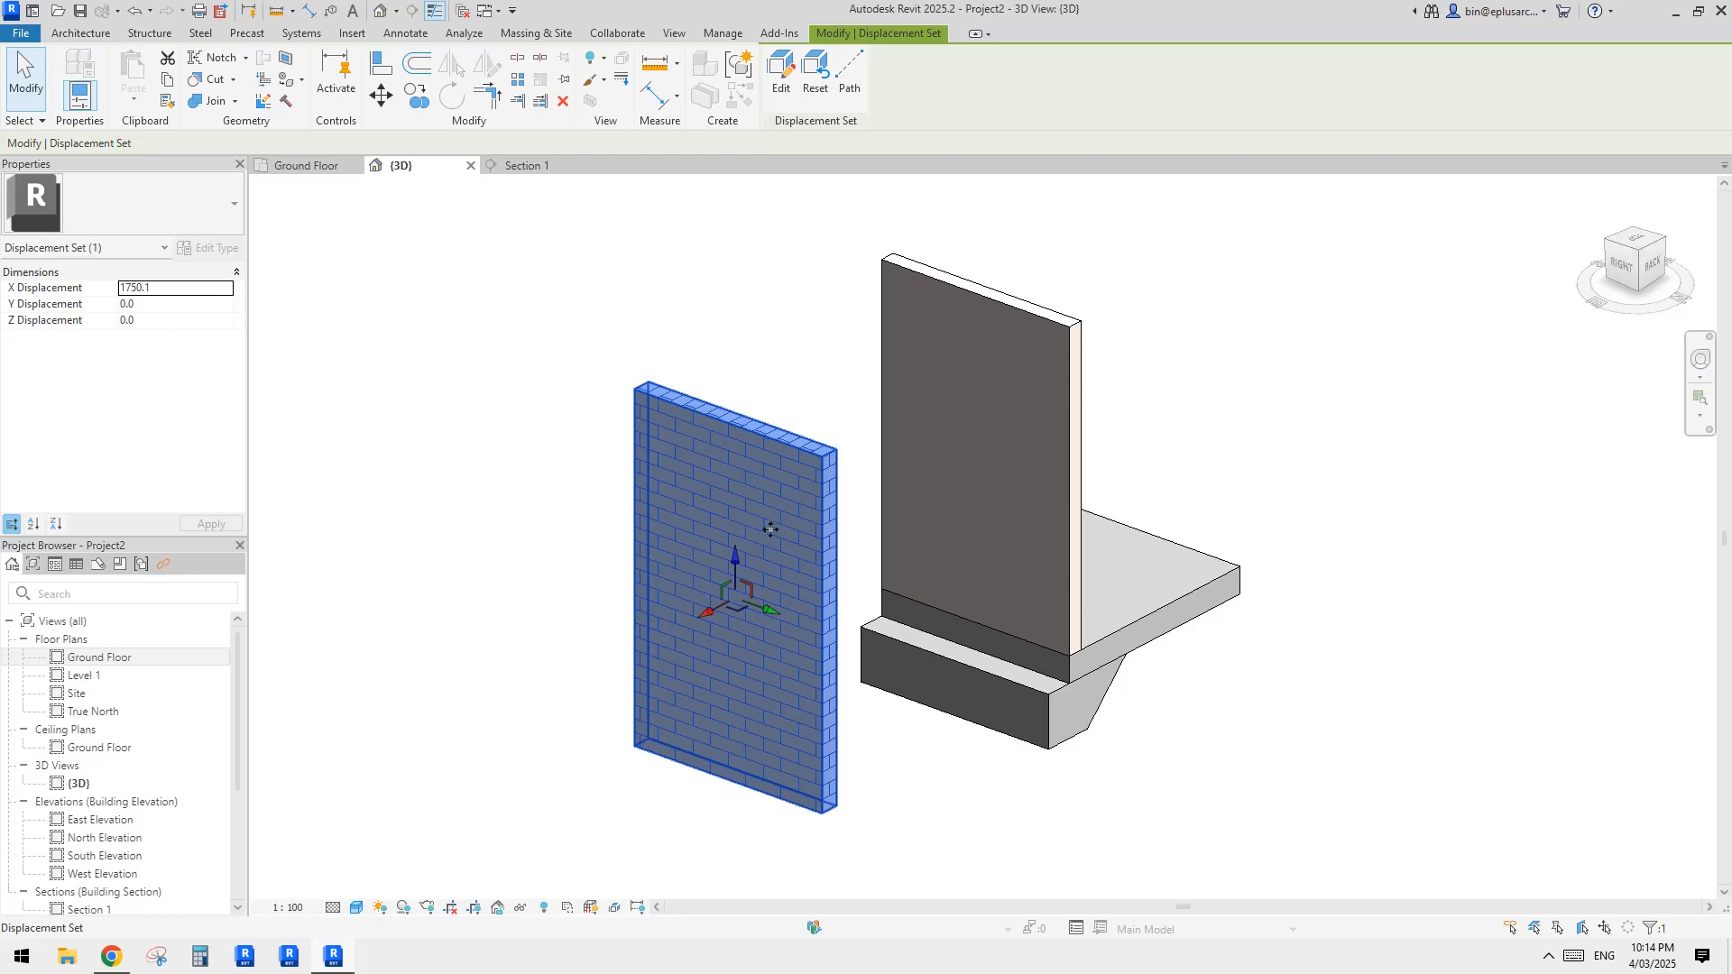
left_click(606, 451)
left_click(683, 442)
middle_click_drag(682, 436, 685, 493)
left_click(745, 254)
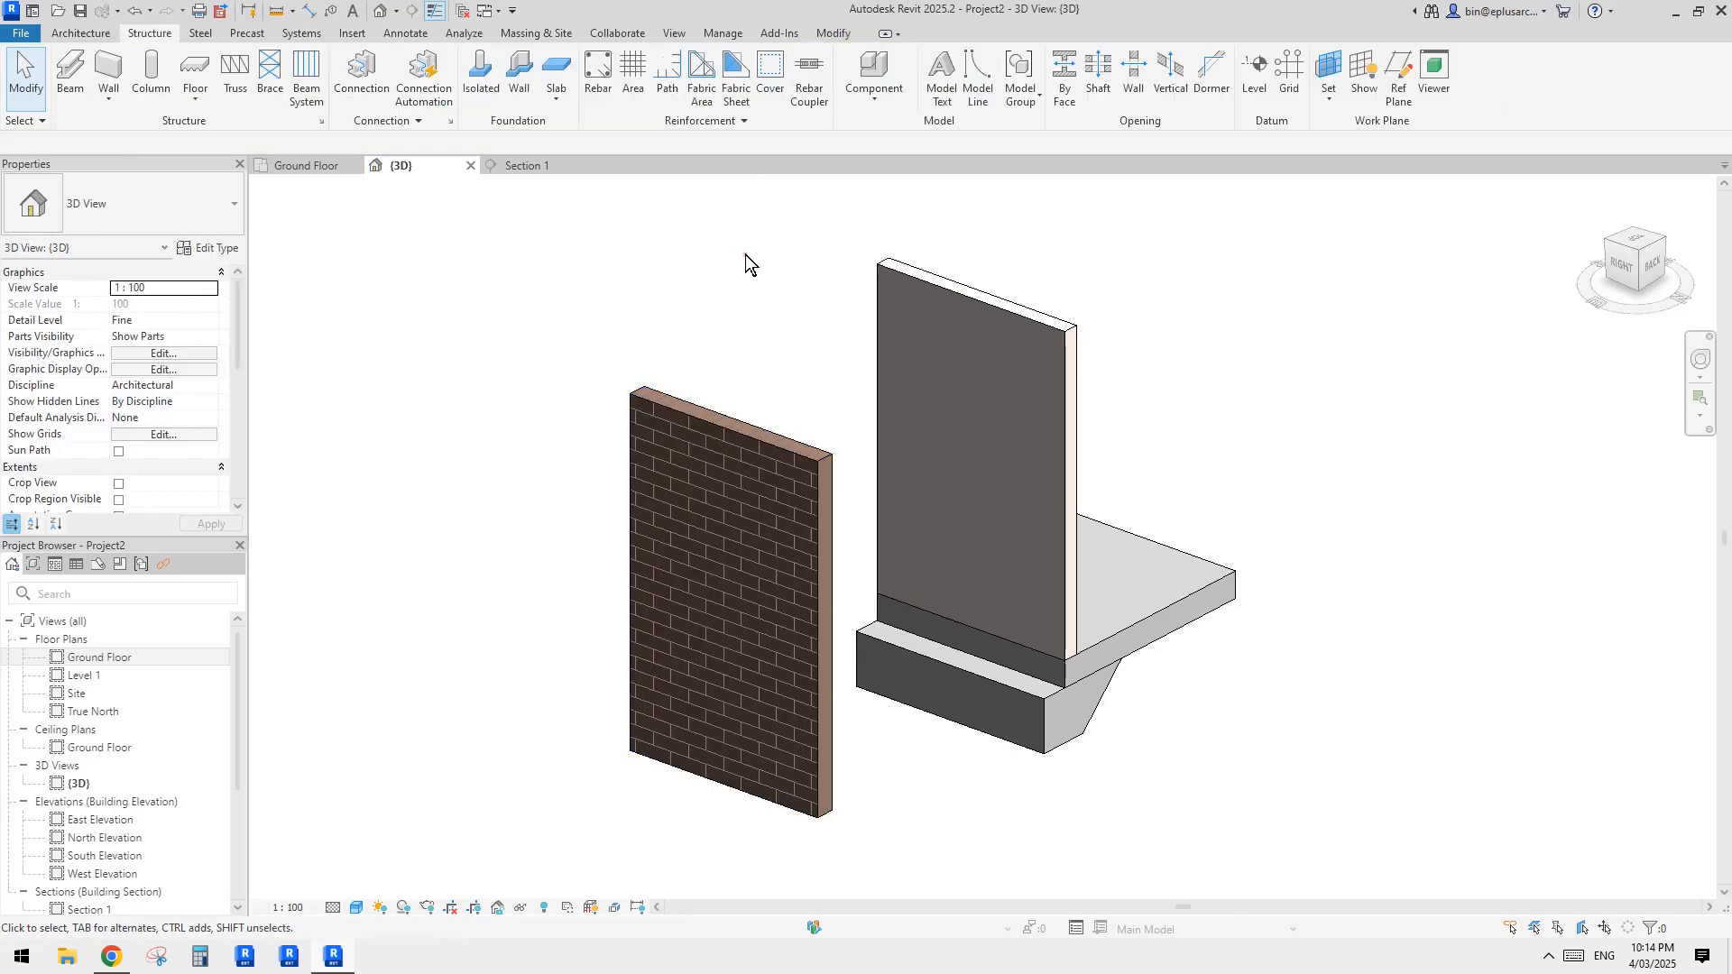
Step: Select the 110 mm brick part itself within its displacement set and open a division sketch for it with Divide Parts
left_click(762, 510)
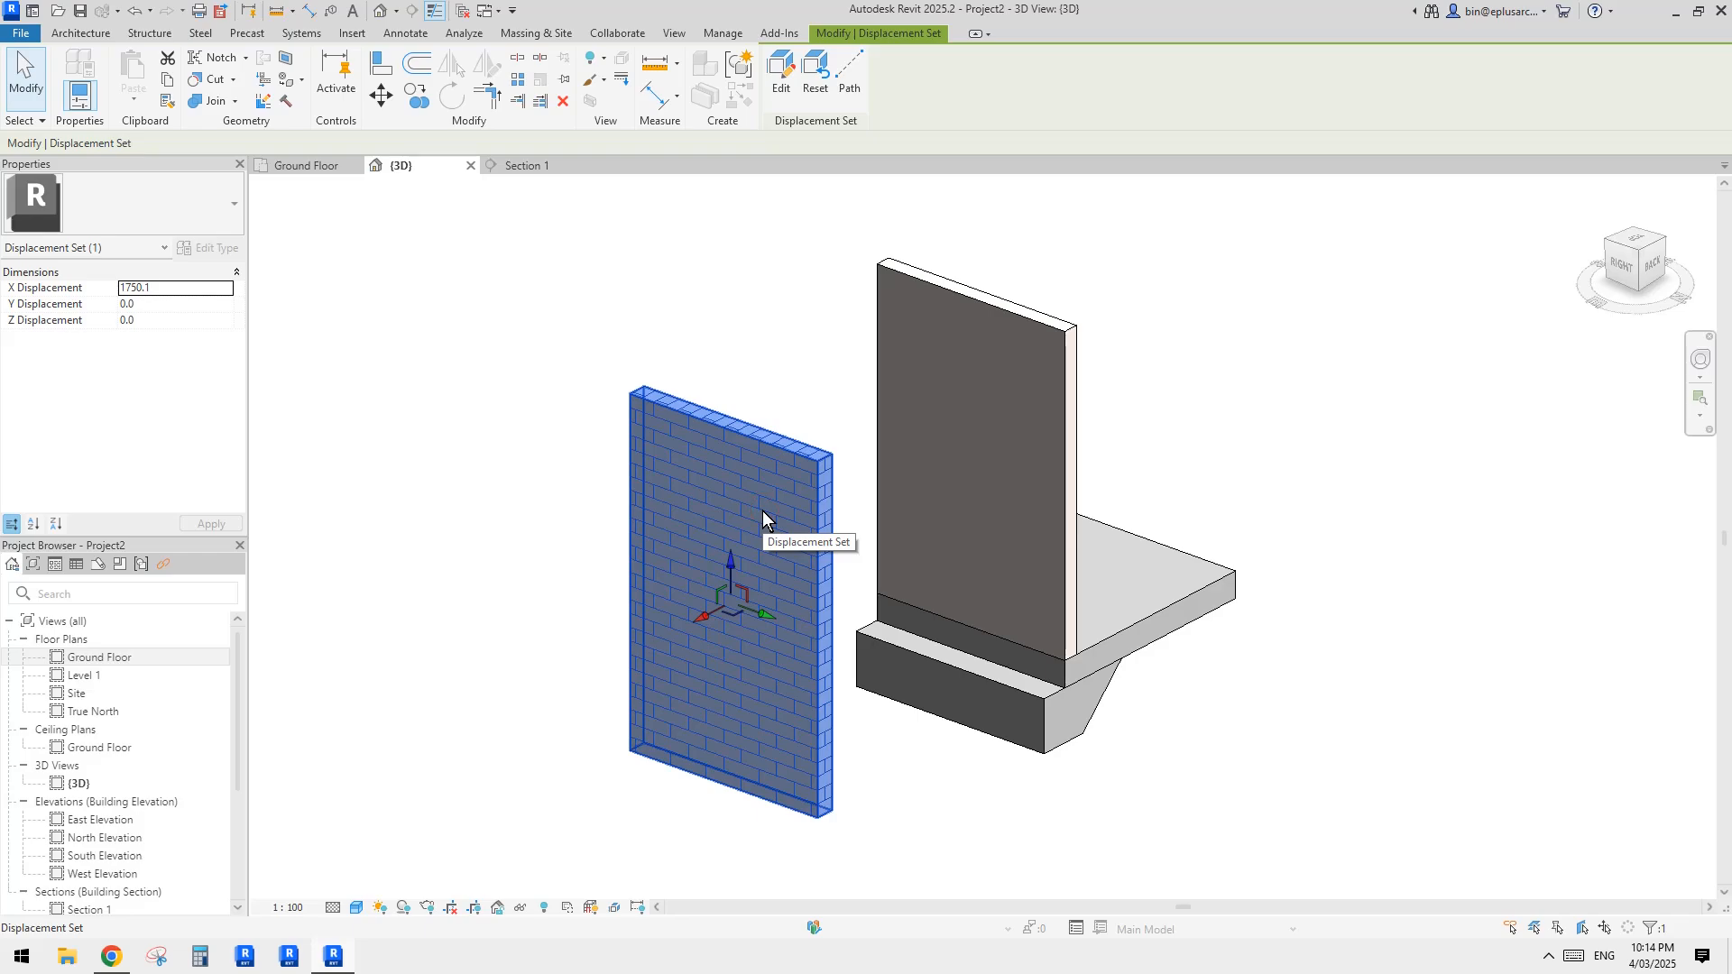
left_click(795, 381)
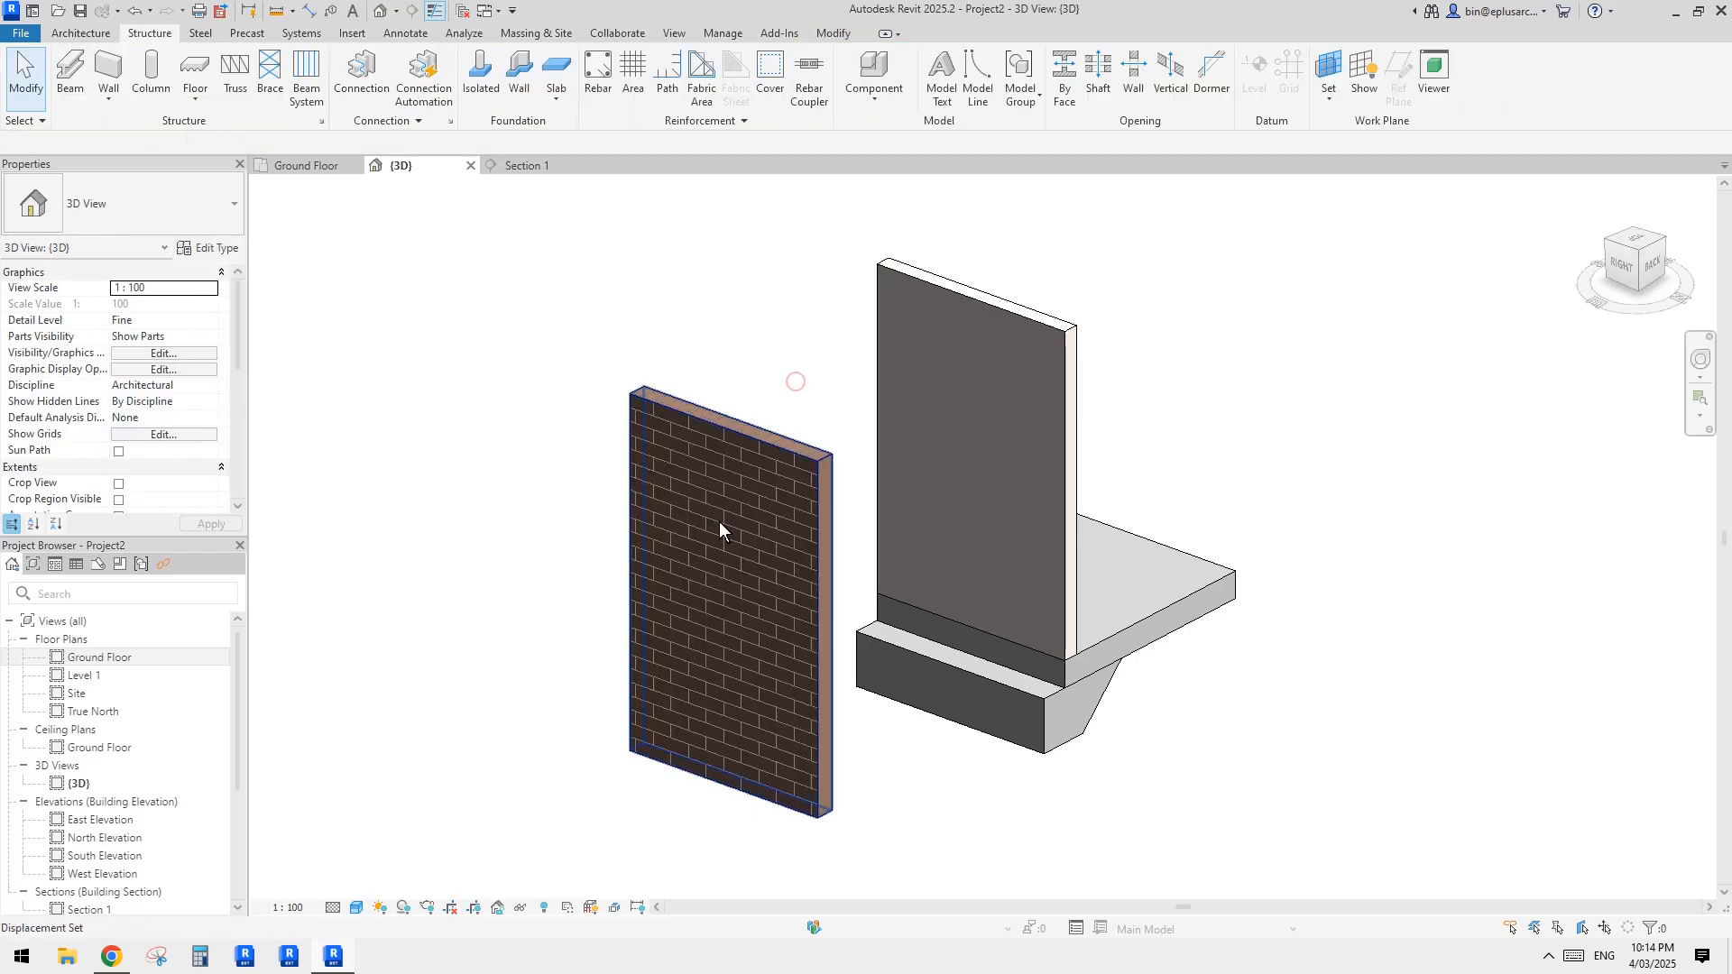
left_click(718, 522)
left_click(768, 377)
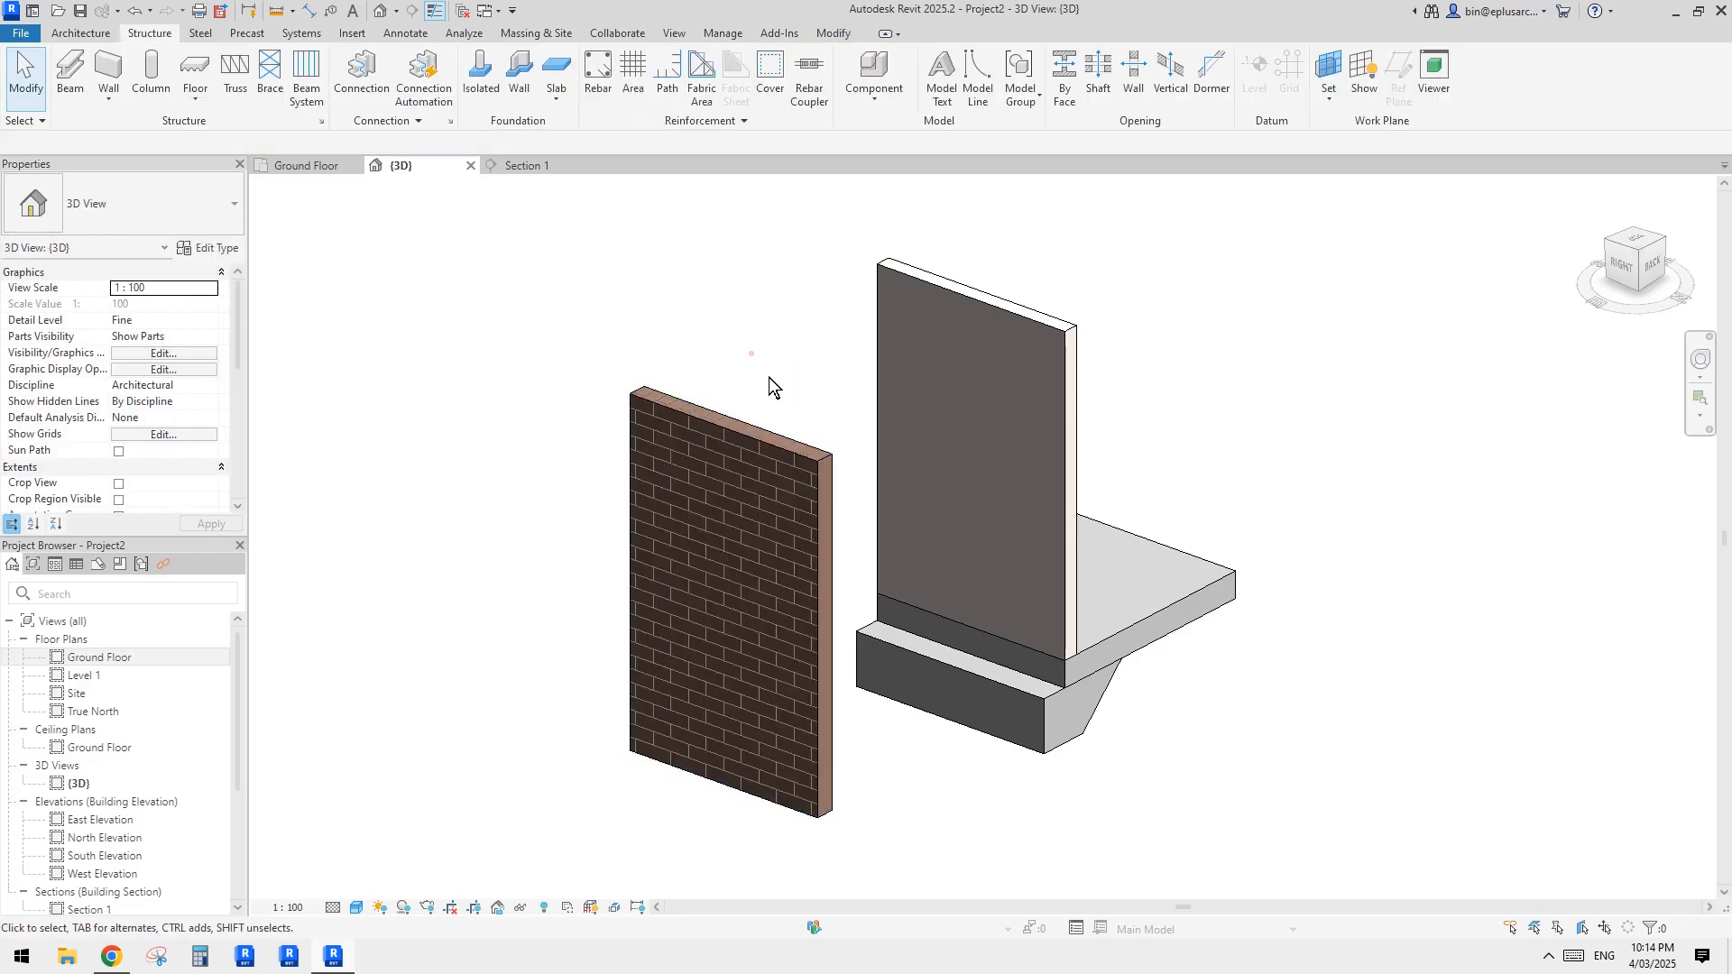
left_click(762, 463)
left_click(786, 287)
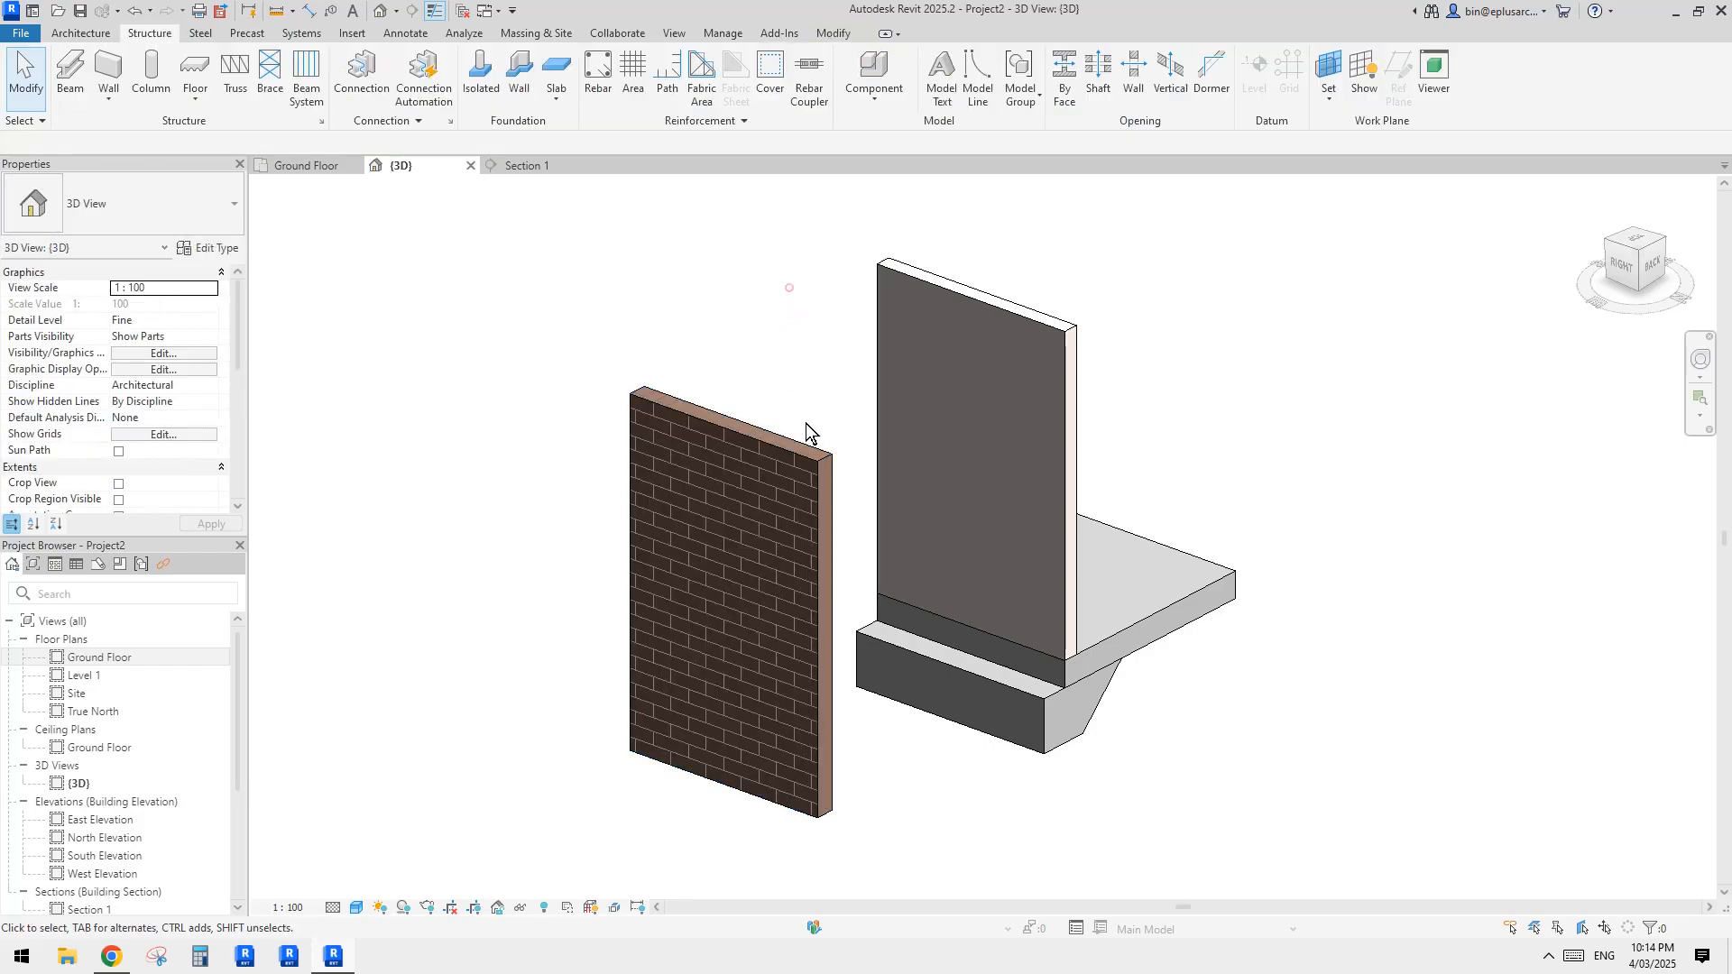
left_click(767, 466)
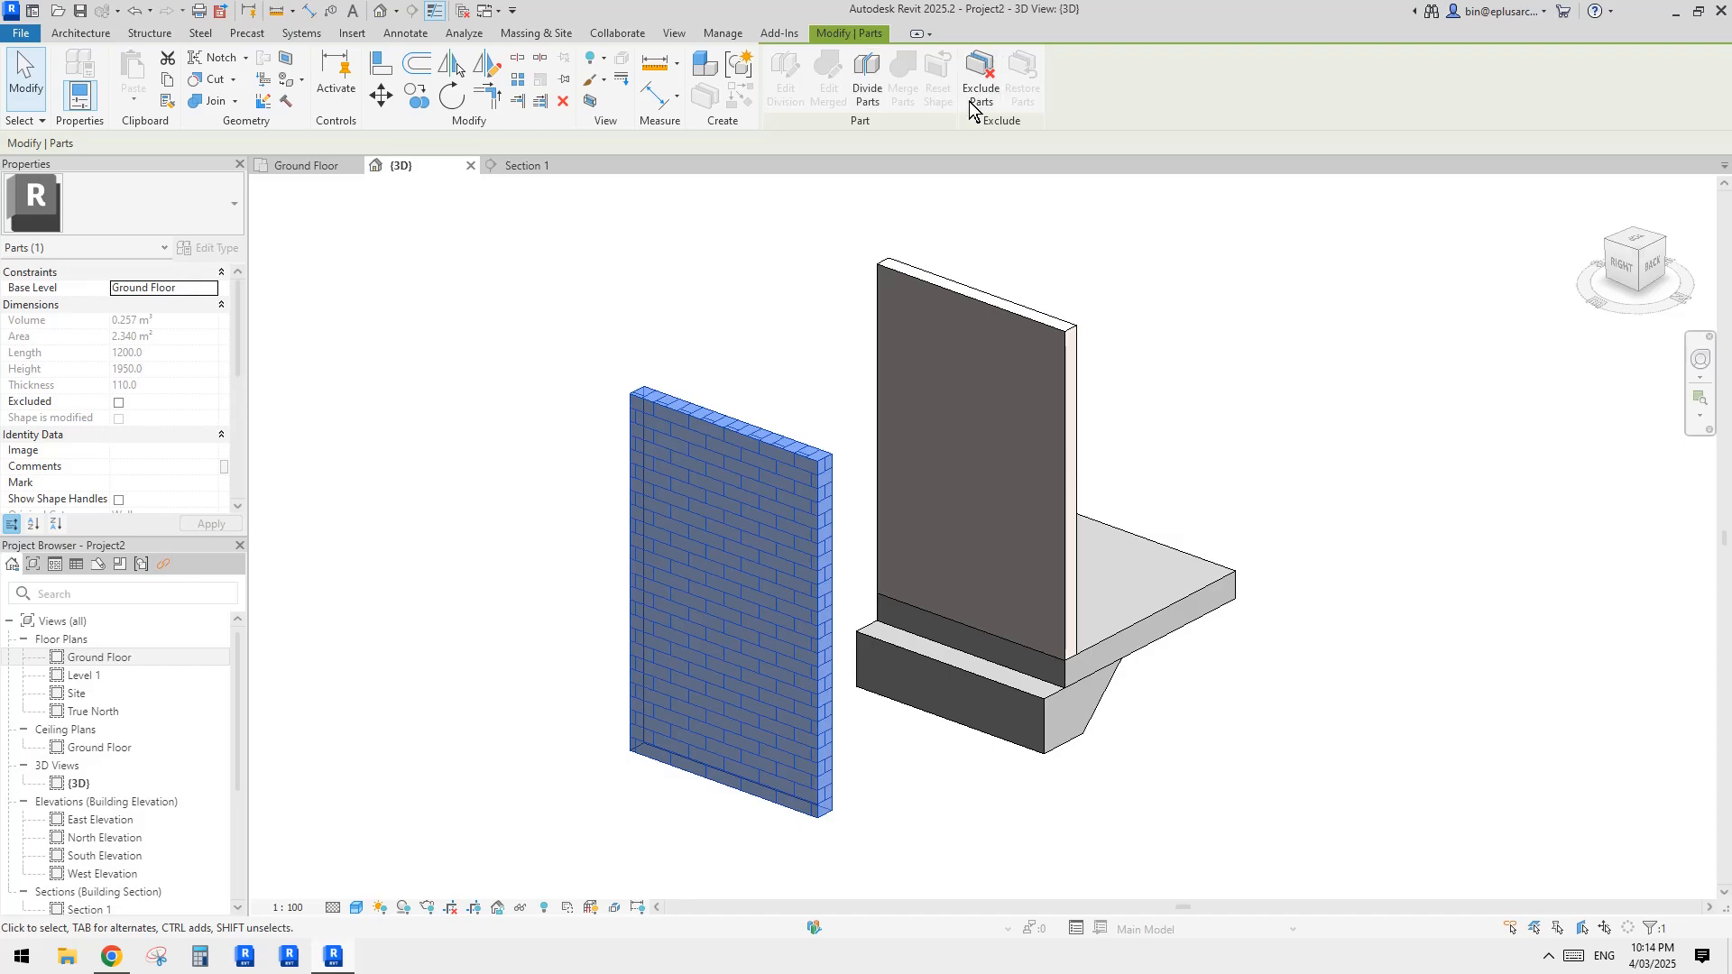
left_click(869, 90)
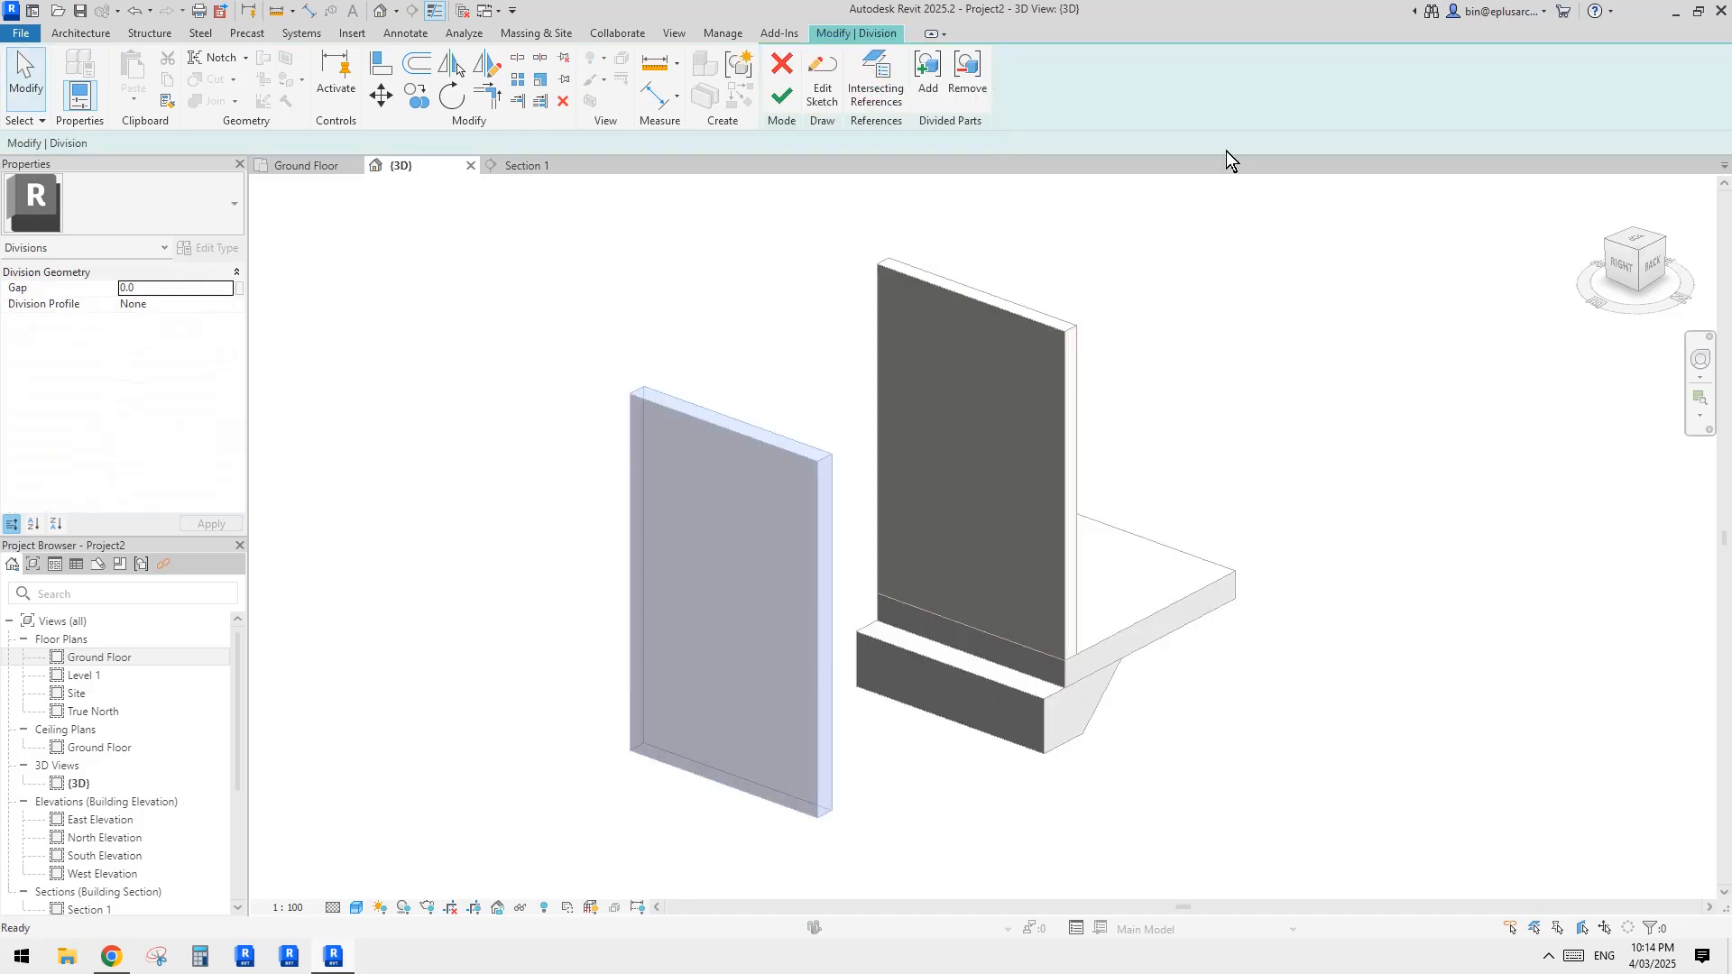
left_click(822, 90)
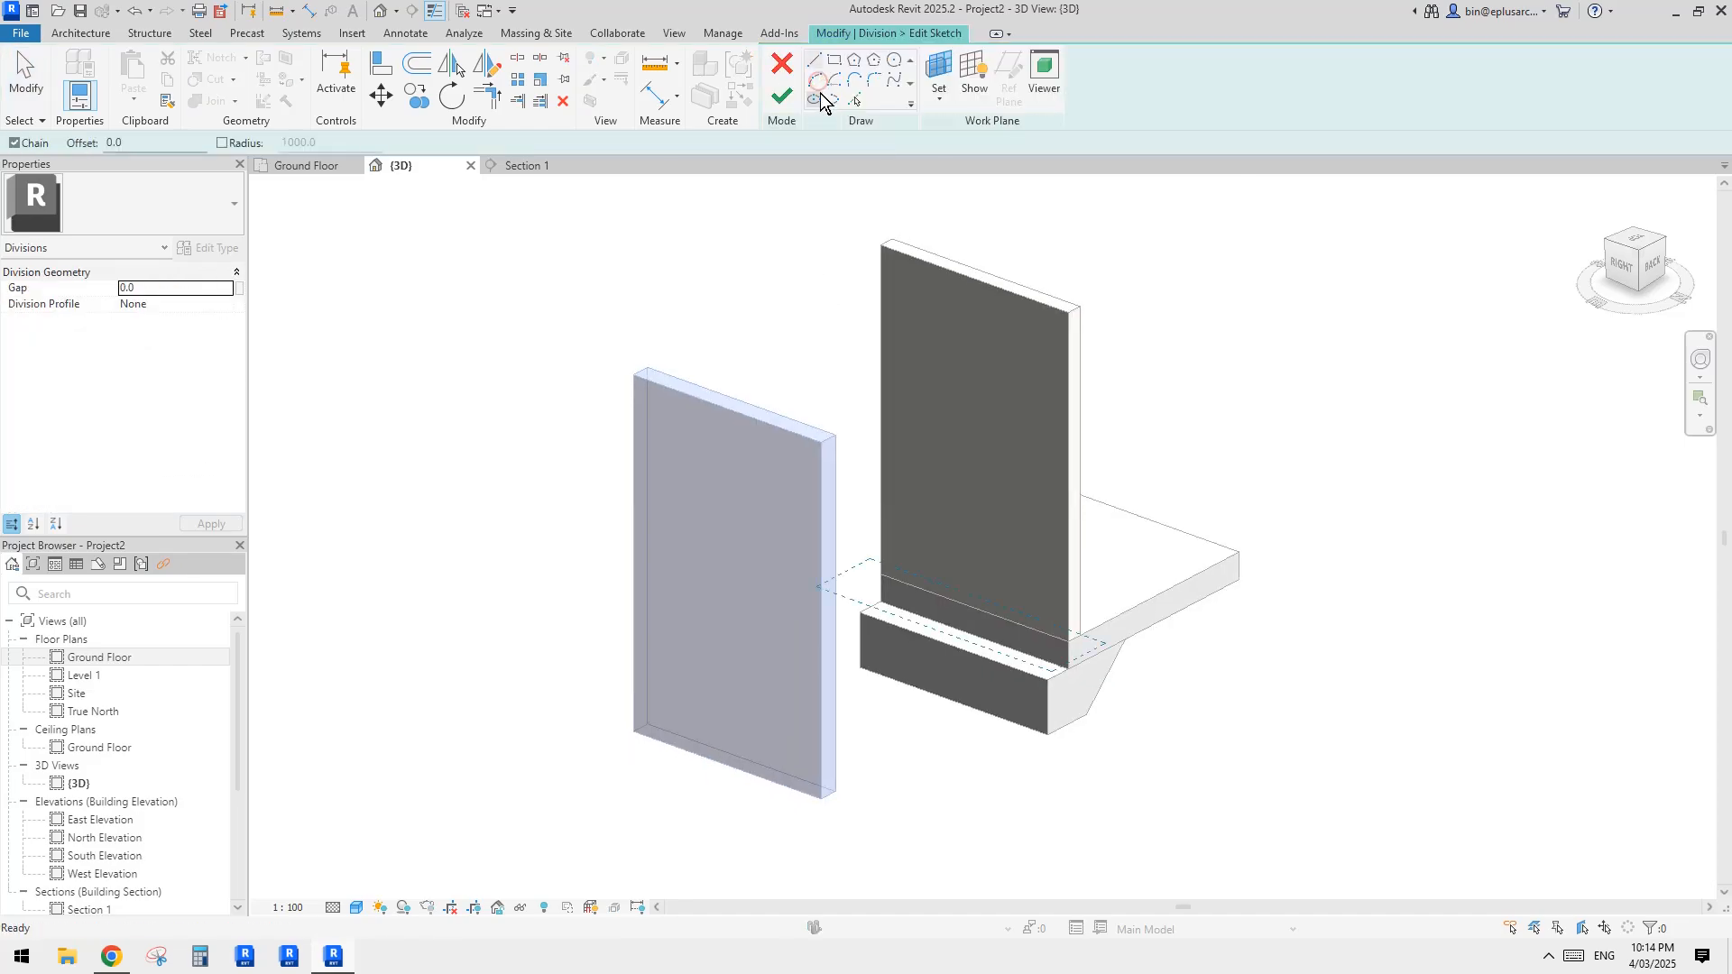
Step: Set the division sketch's work plane by picking the vertical outer face of the wall standing at the slab edge
left_click(943, 90)
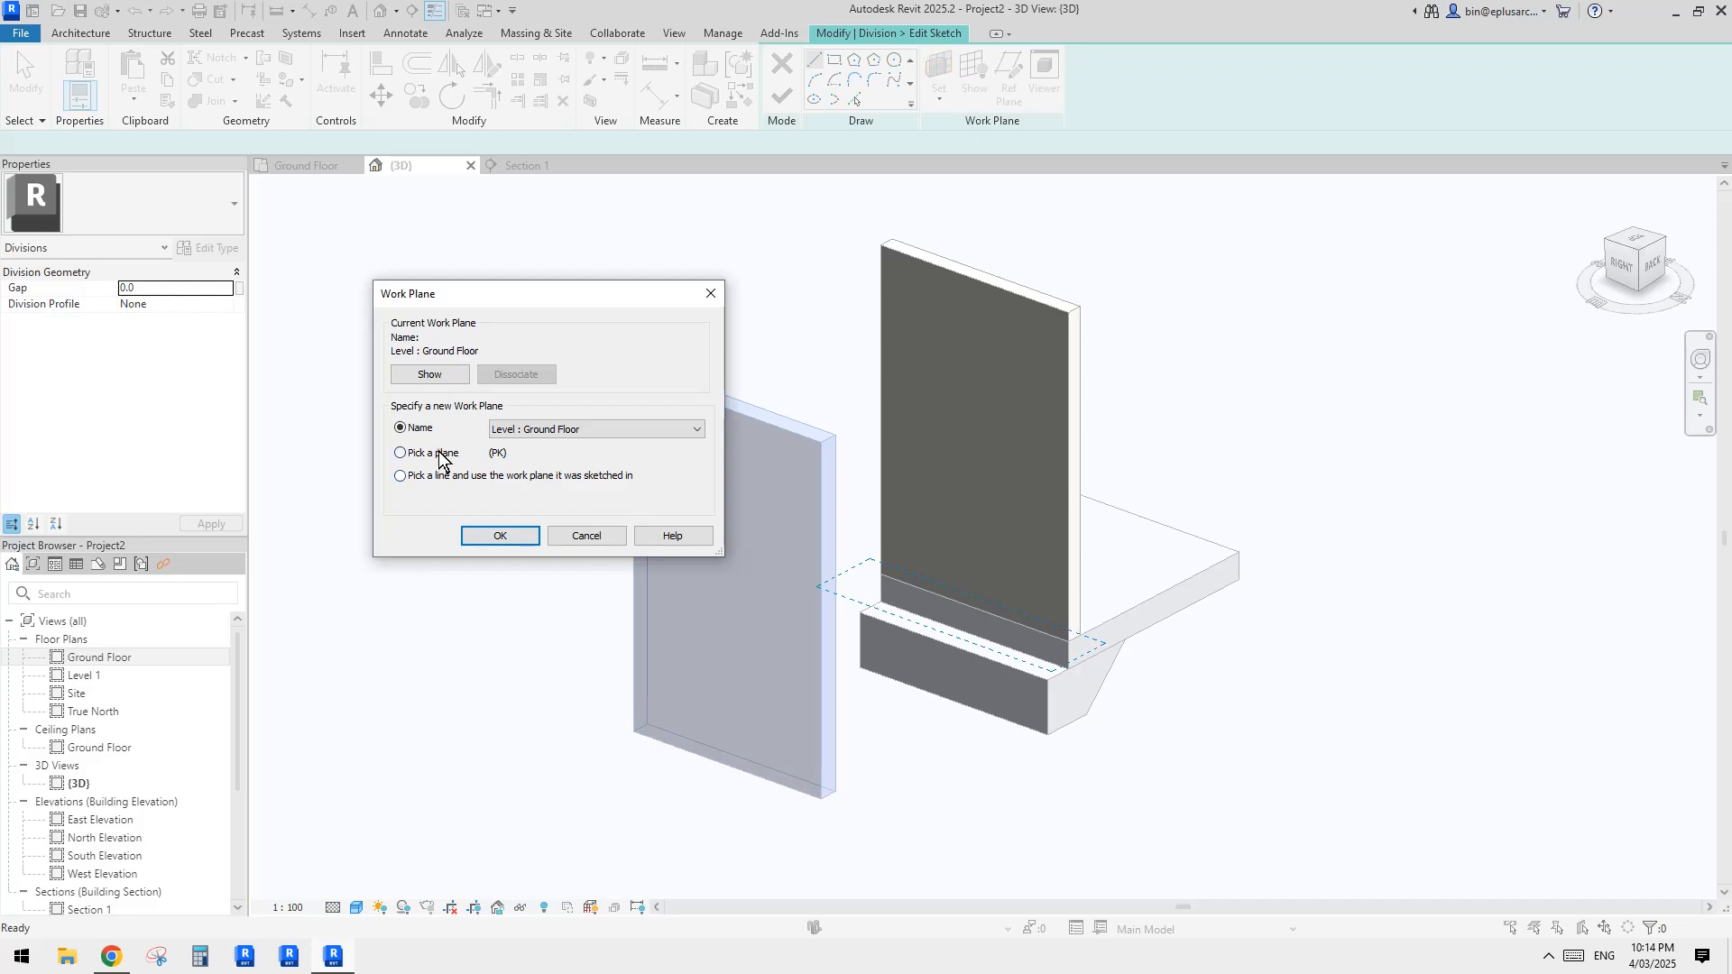
left_click(440, 454)
left_click(501, 538)
middle_click_drag(769, 587, 951, 570, "shift")
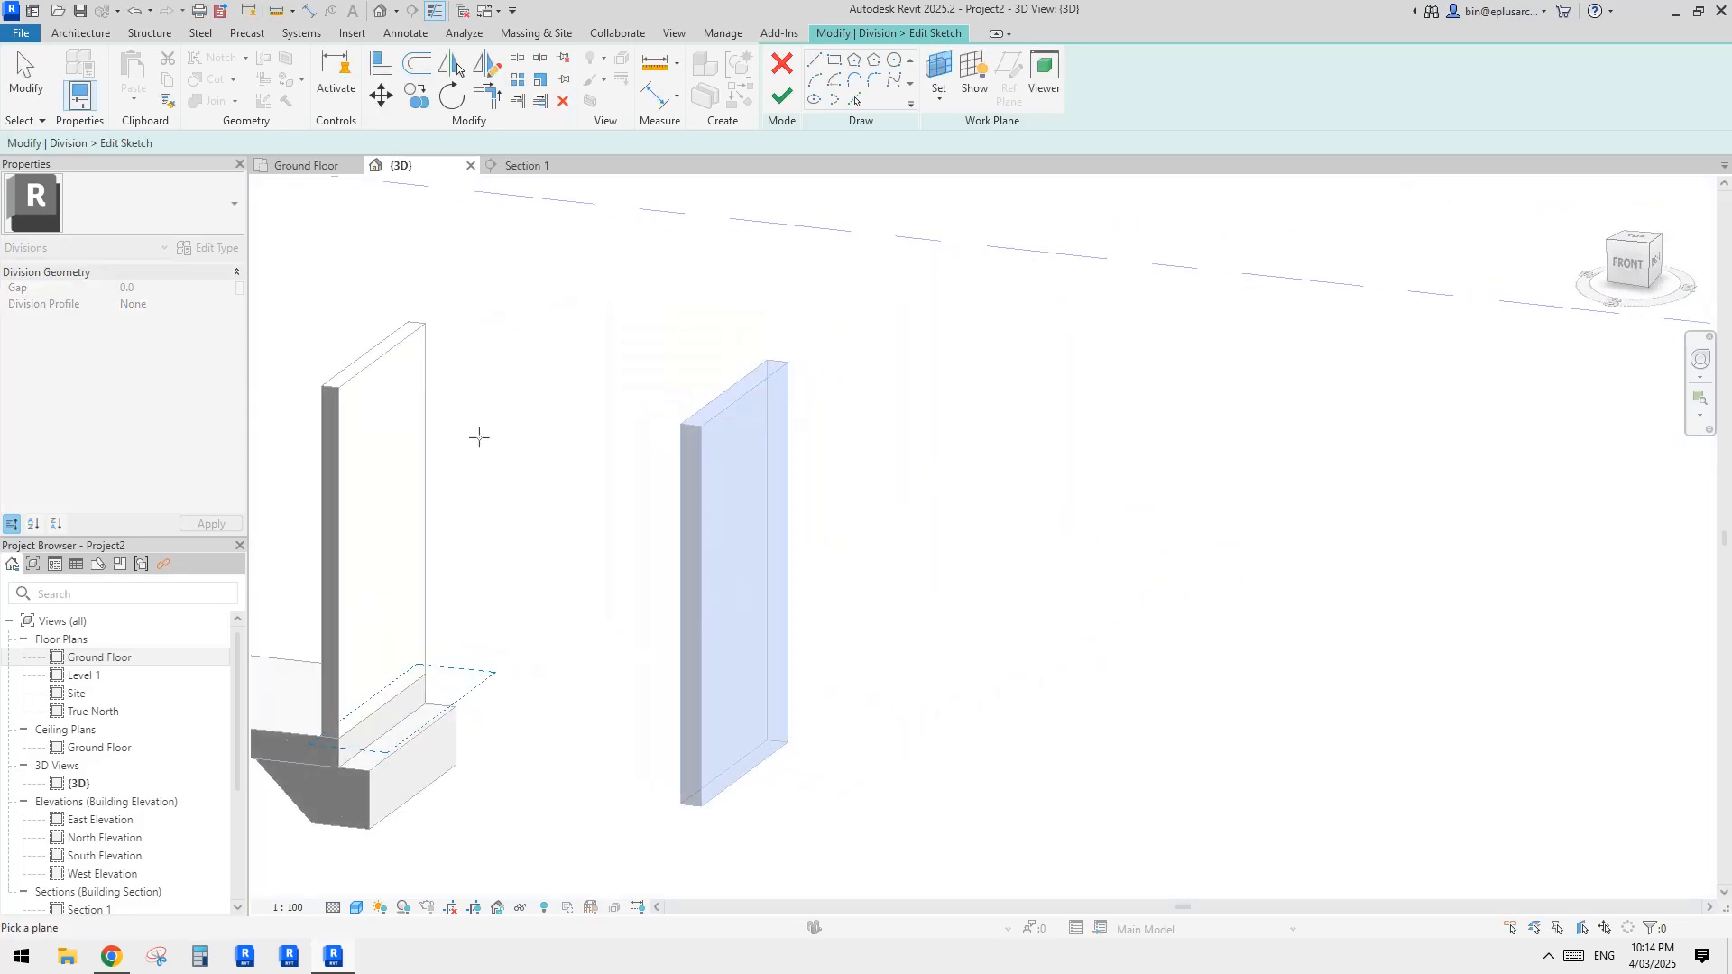
middle_click_drag(363, 388, 487, 395, "shift")
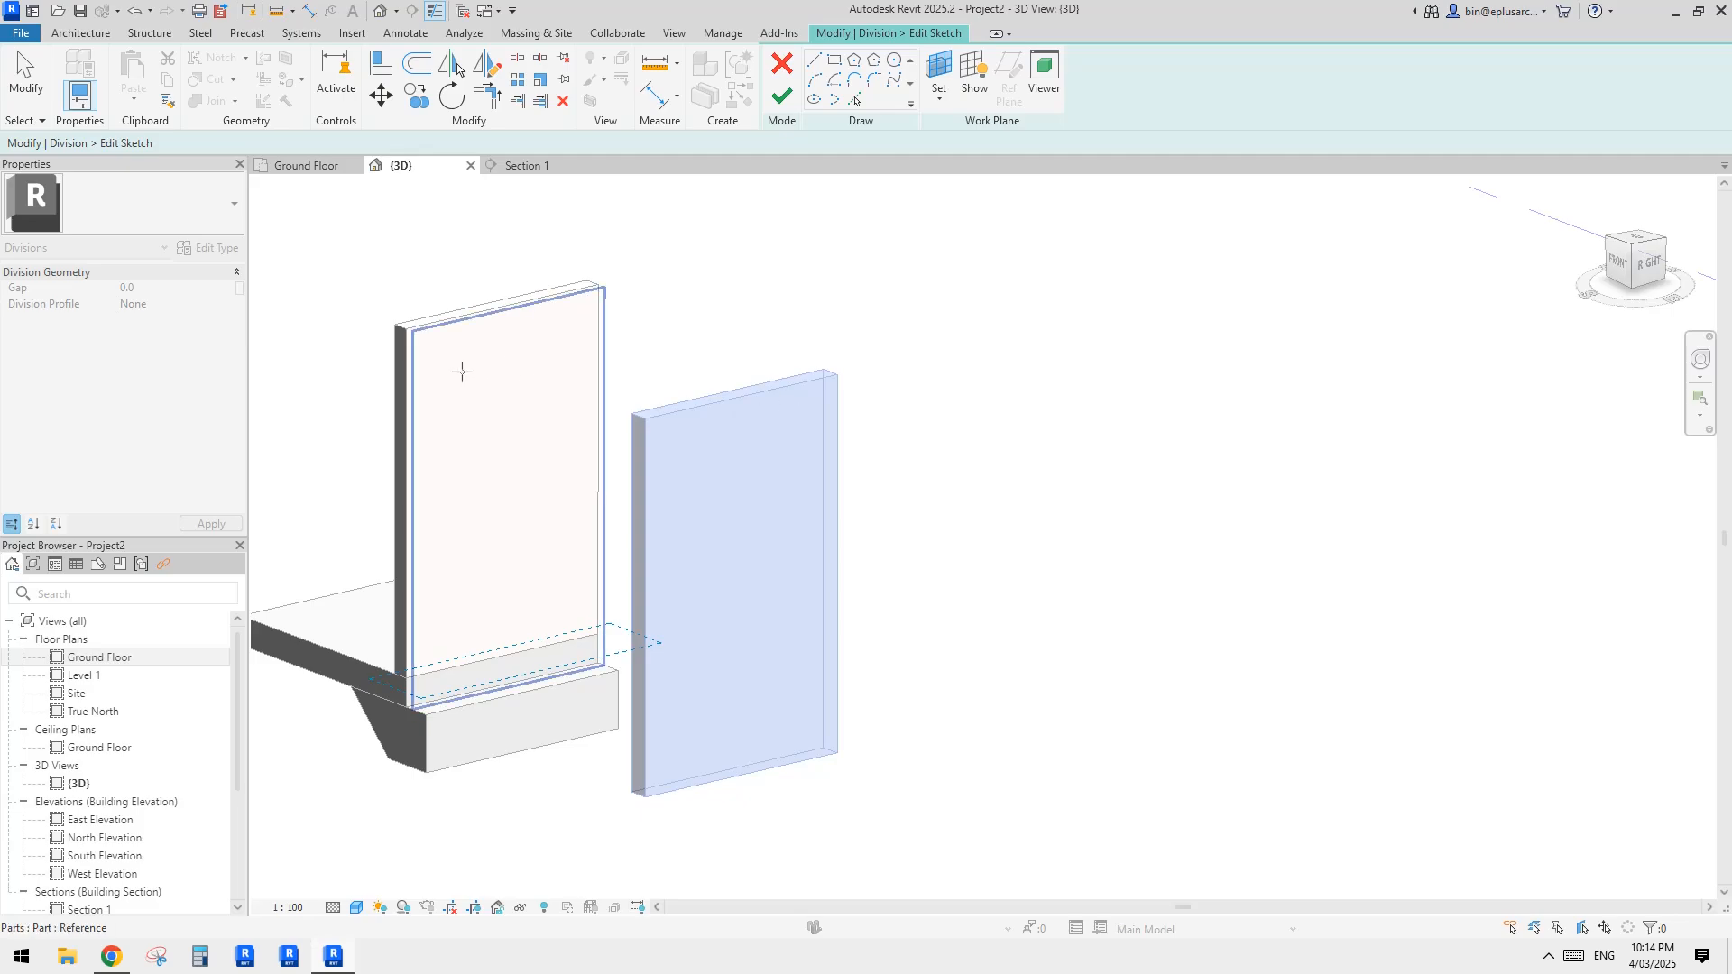
left_click(502, 366)
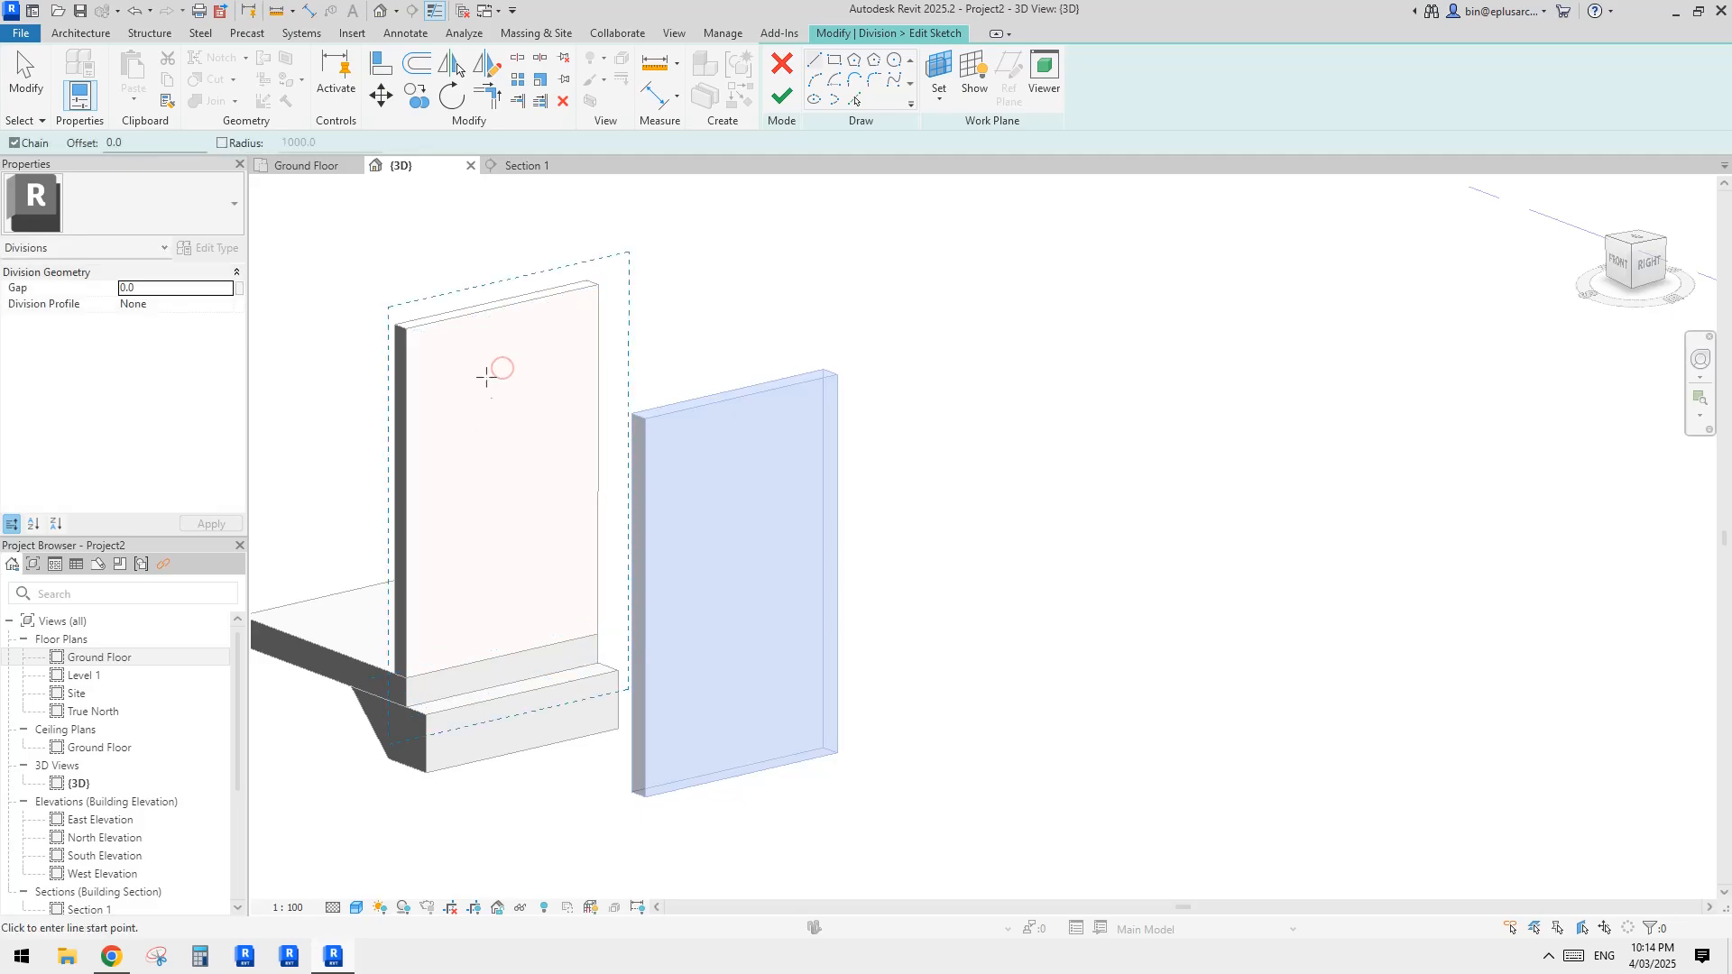
middle_click_drag(818, 451, 517, 413, "shift")
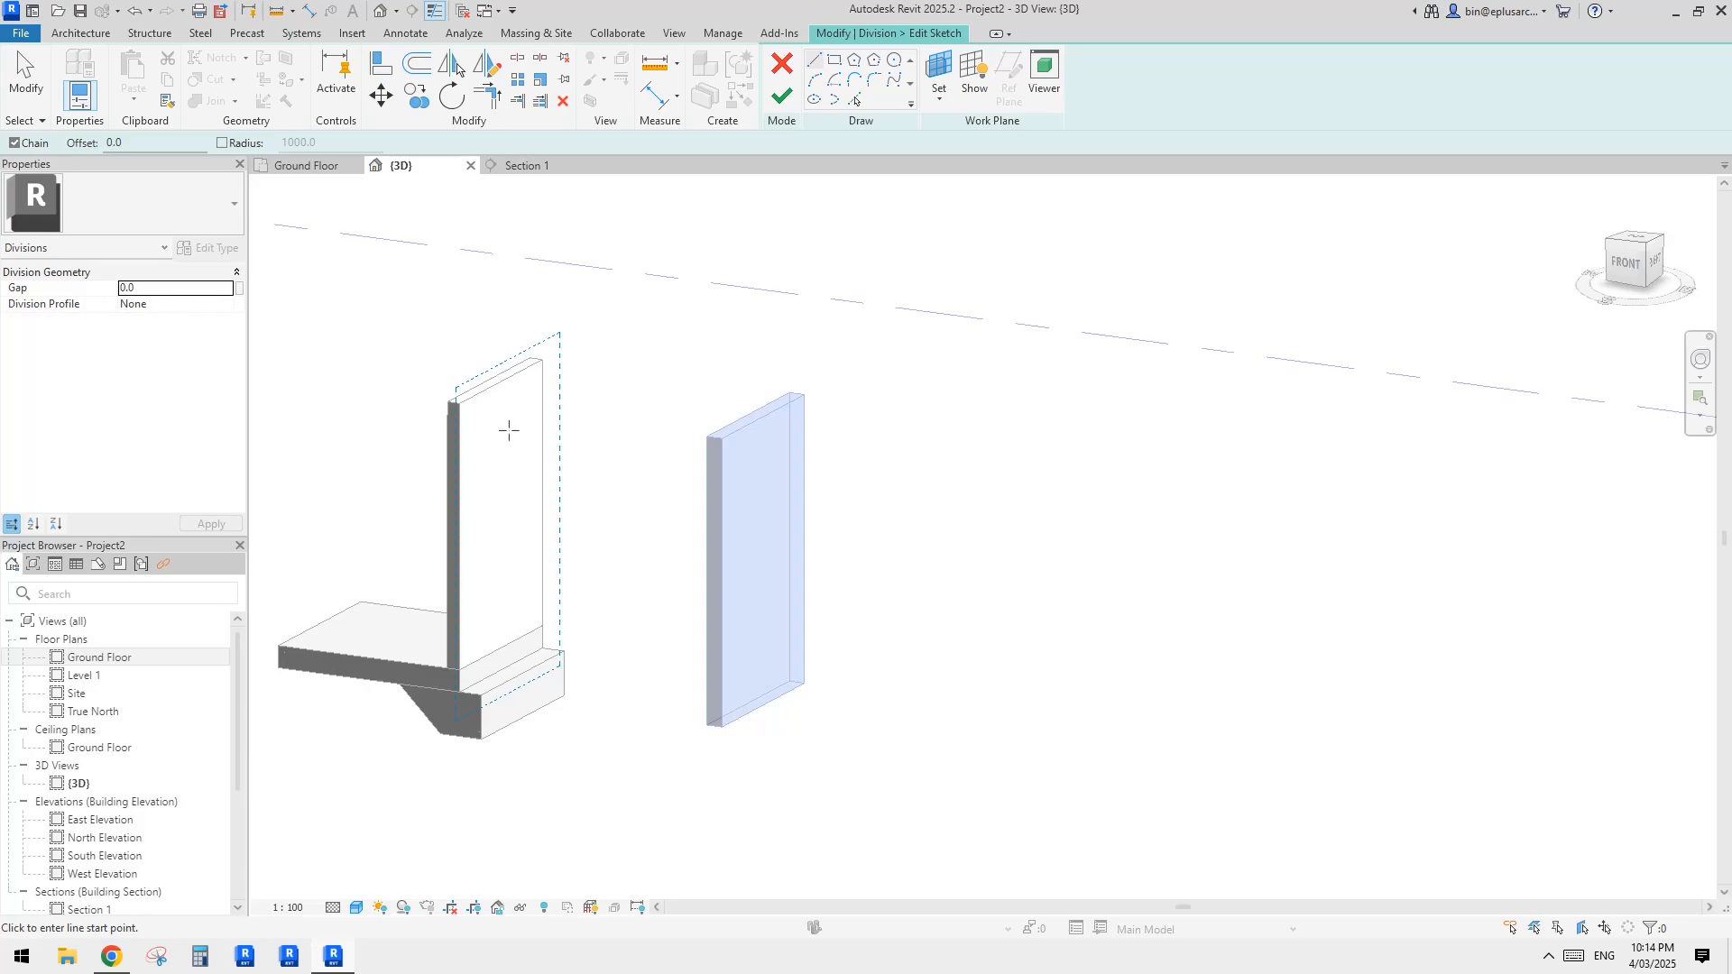
middle_click_drag(757, 505, 762, 431, "shift")
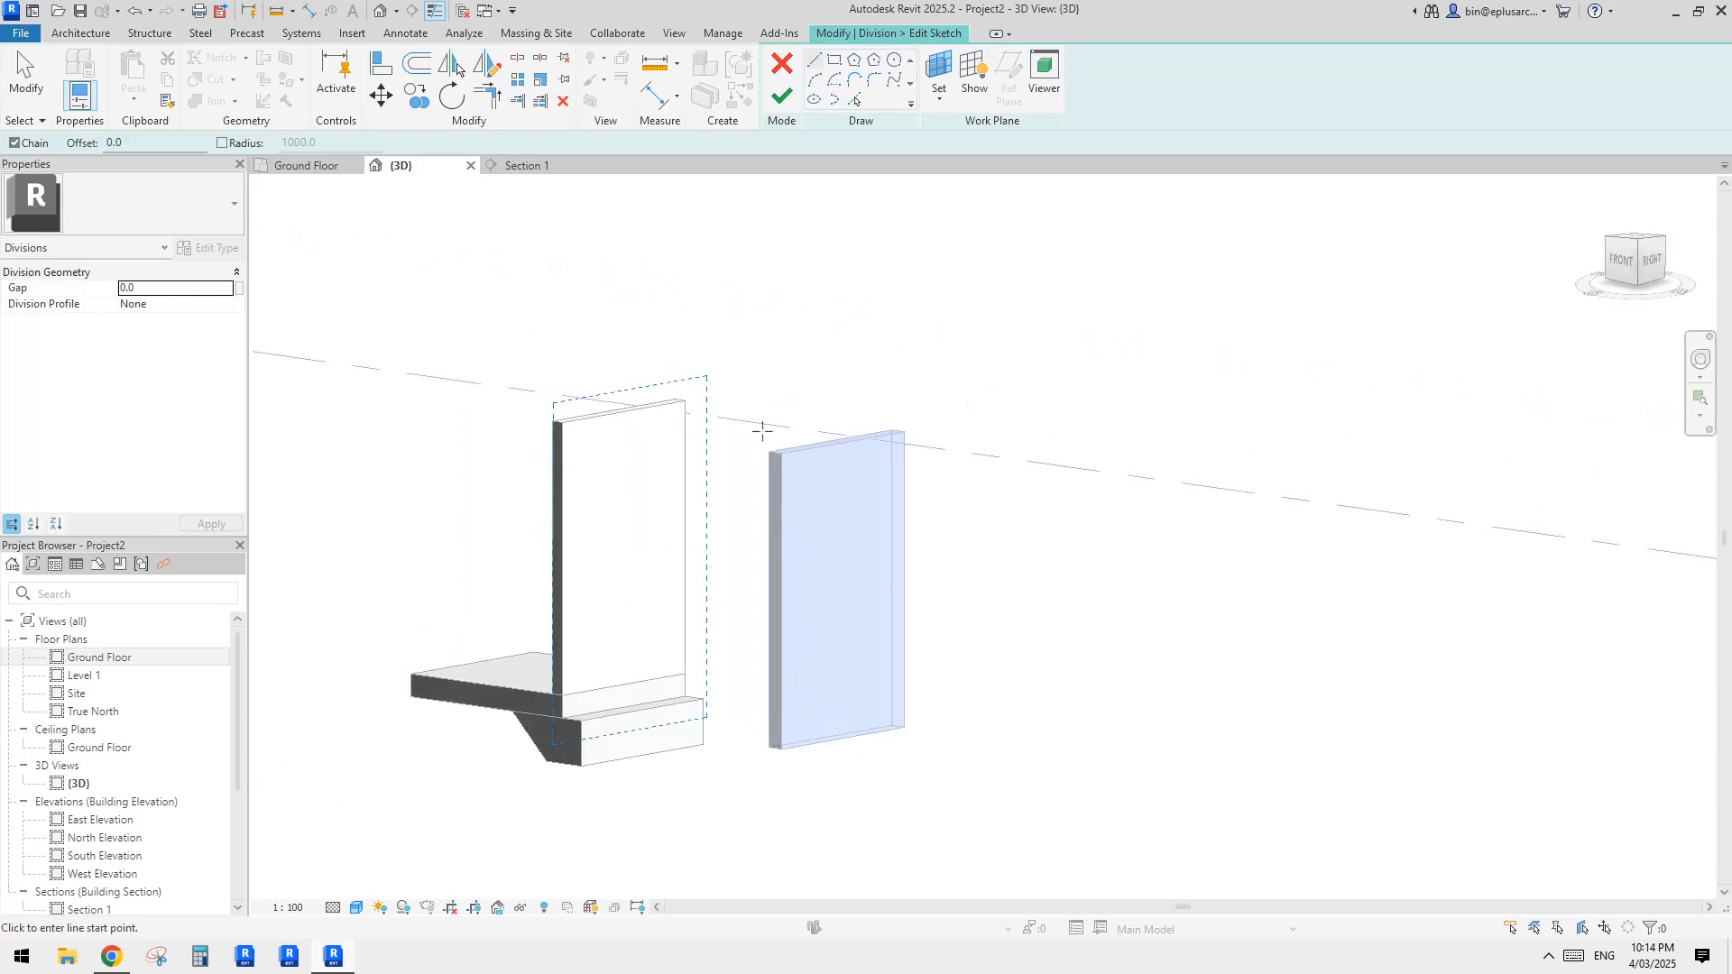
Step: Draw a wavy spline across the brick part from above its top edge to beyond its far vertical edge and finish the division sketch
left_click(893, 83)
mouse_move(1072, 382)
middle_mouse_down("shift")
mouse_move(912, 390)
mouse_move(1059, 406)
mouse_move(1036, 406)
mouse_move(1061, 421)
mouse_move(917, 433)
mouse_move(885, 391)
mouse_move(773, 377)
middle_mouse_up("shift")
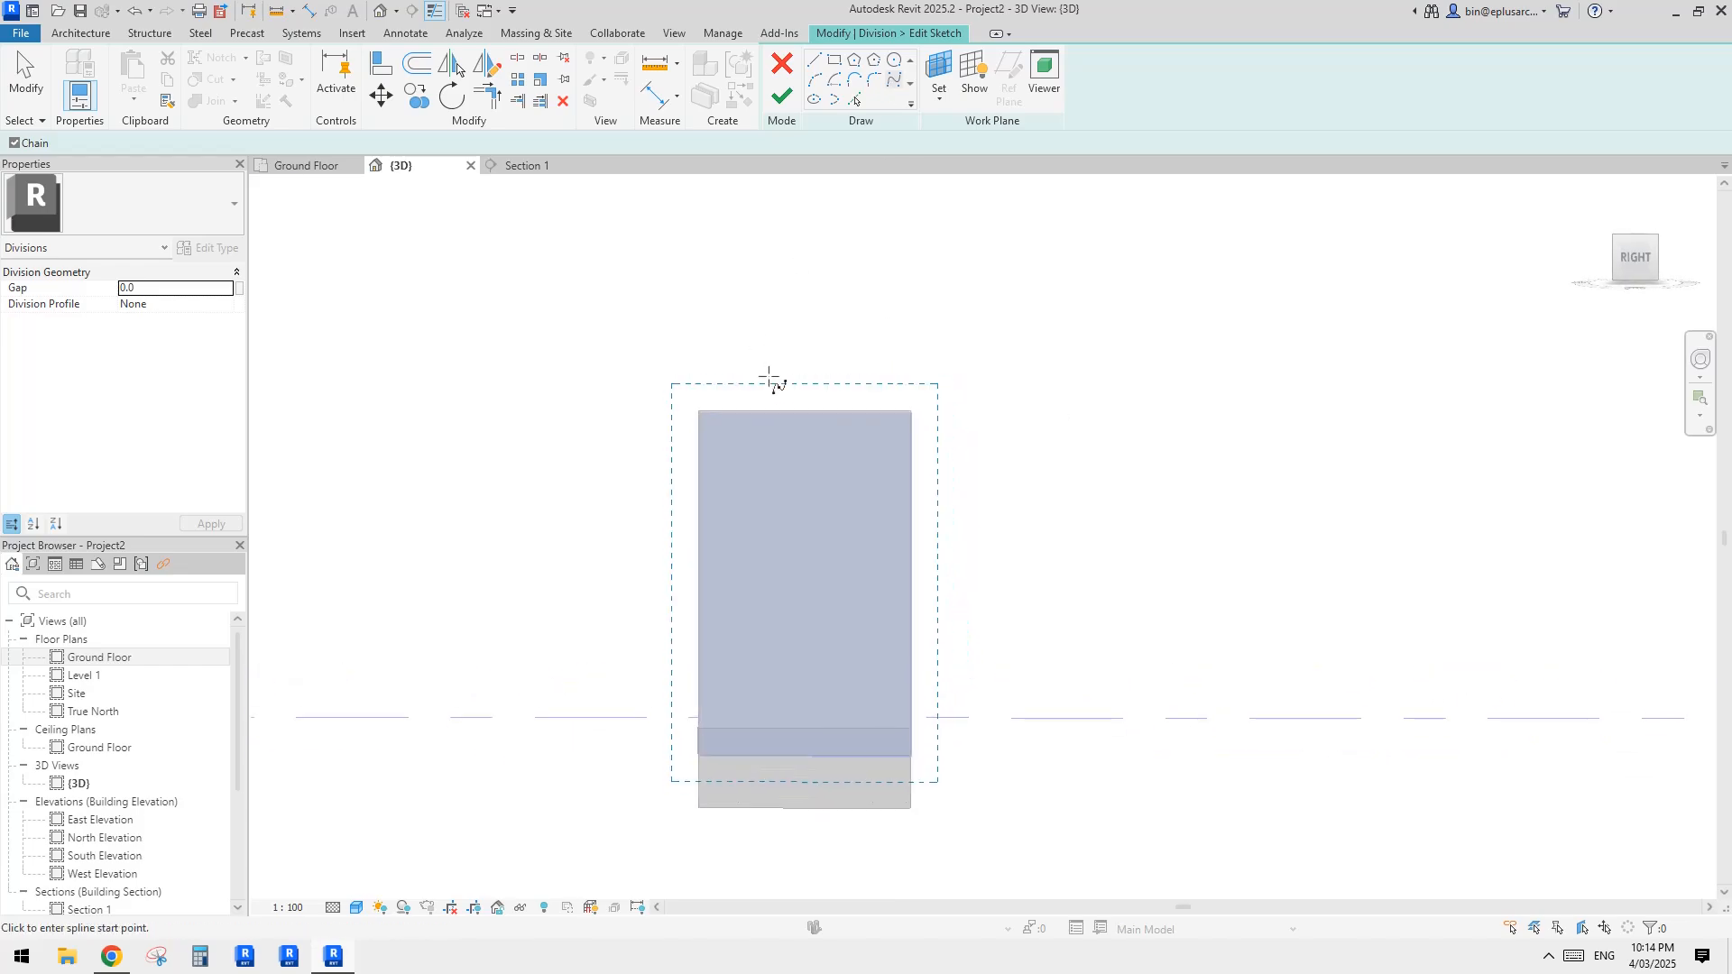
left_click(742, 342)
left_click(823, 436)
left_click(764, 518)
left_click(835, 549)
left_click(834, 599)
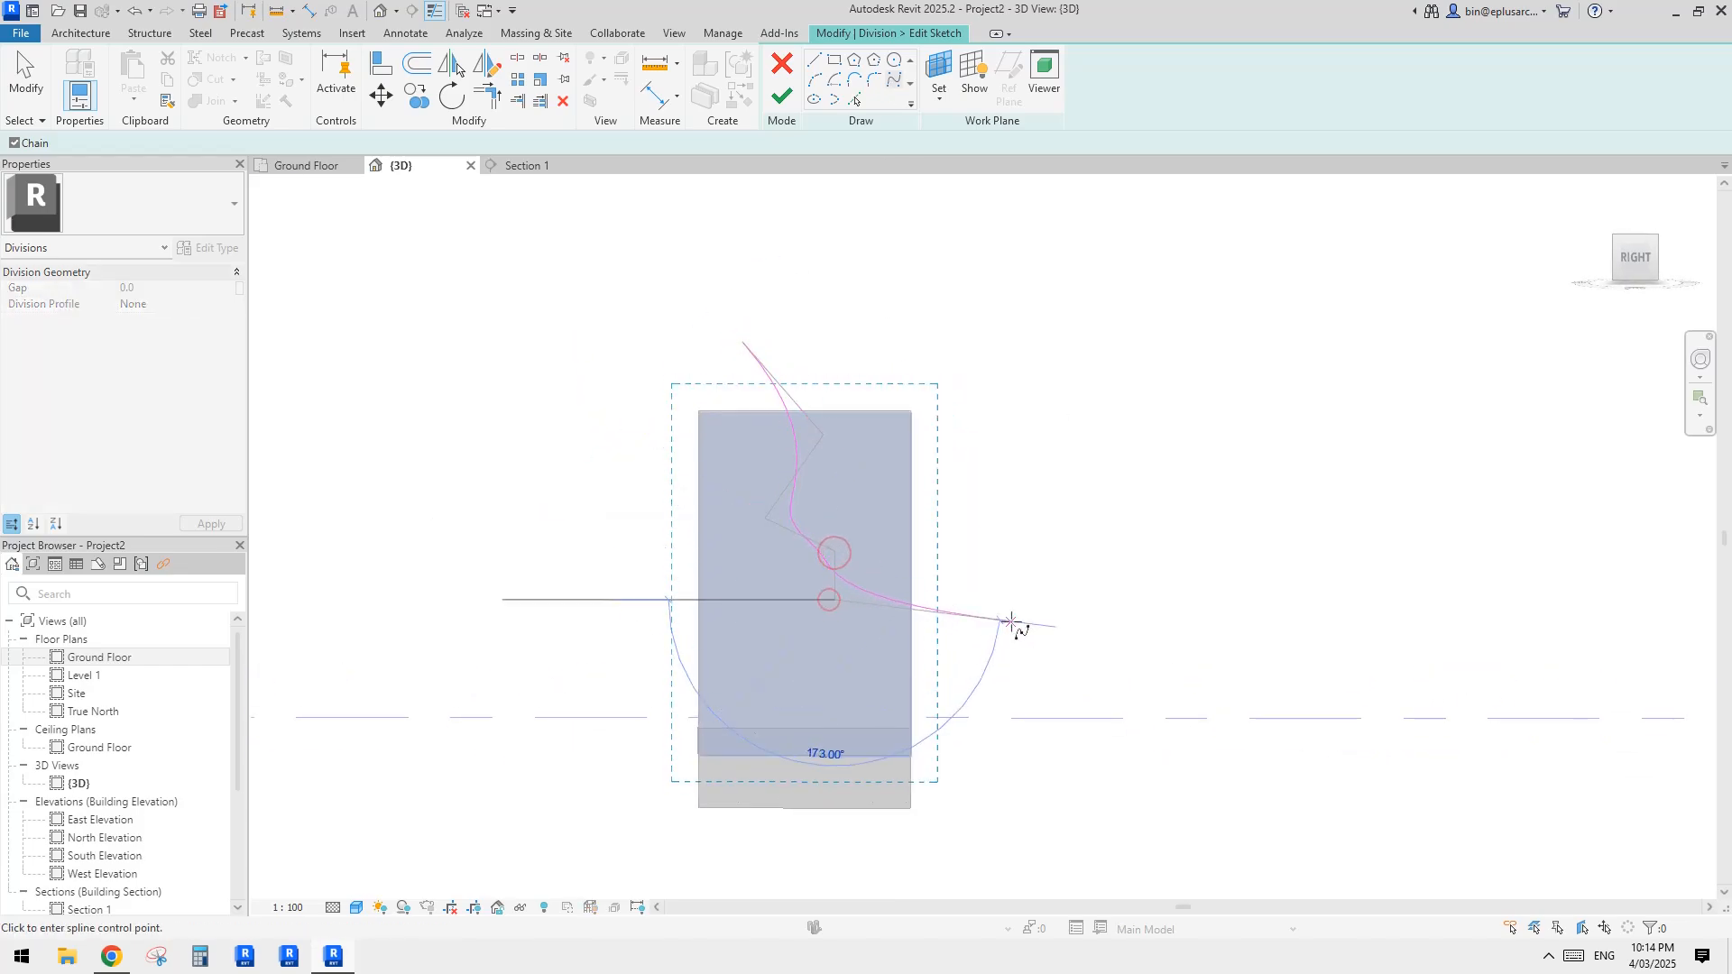
left_click(1033, 624)
key("Escape")
left_click(781, 93)
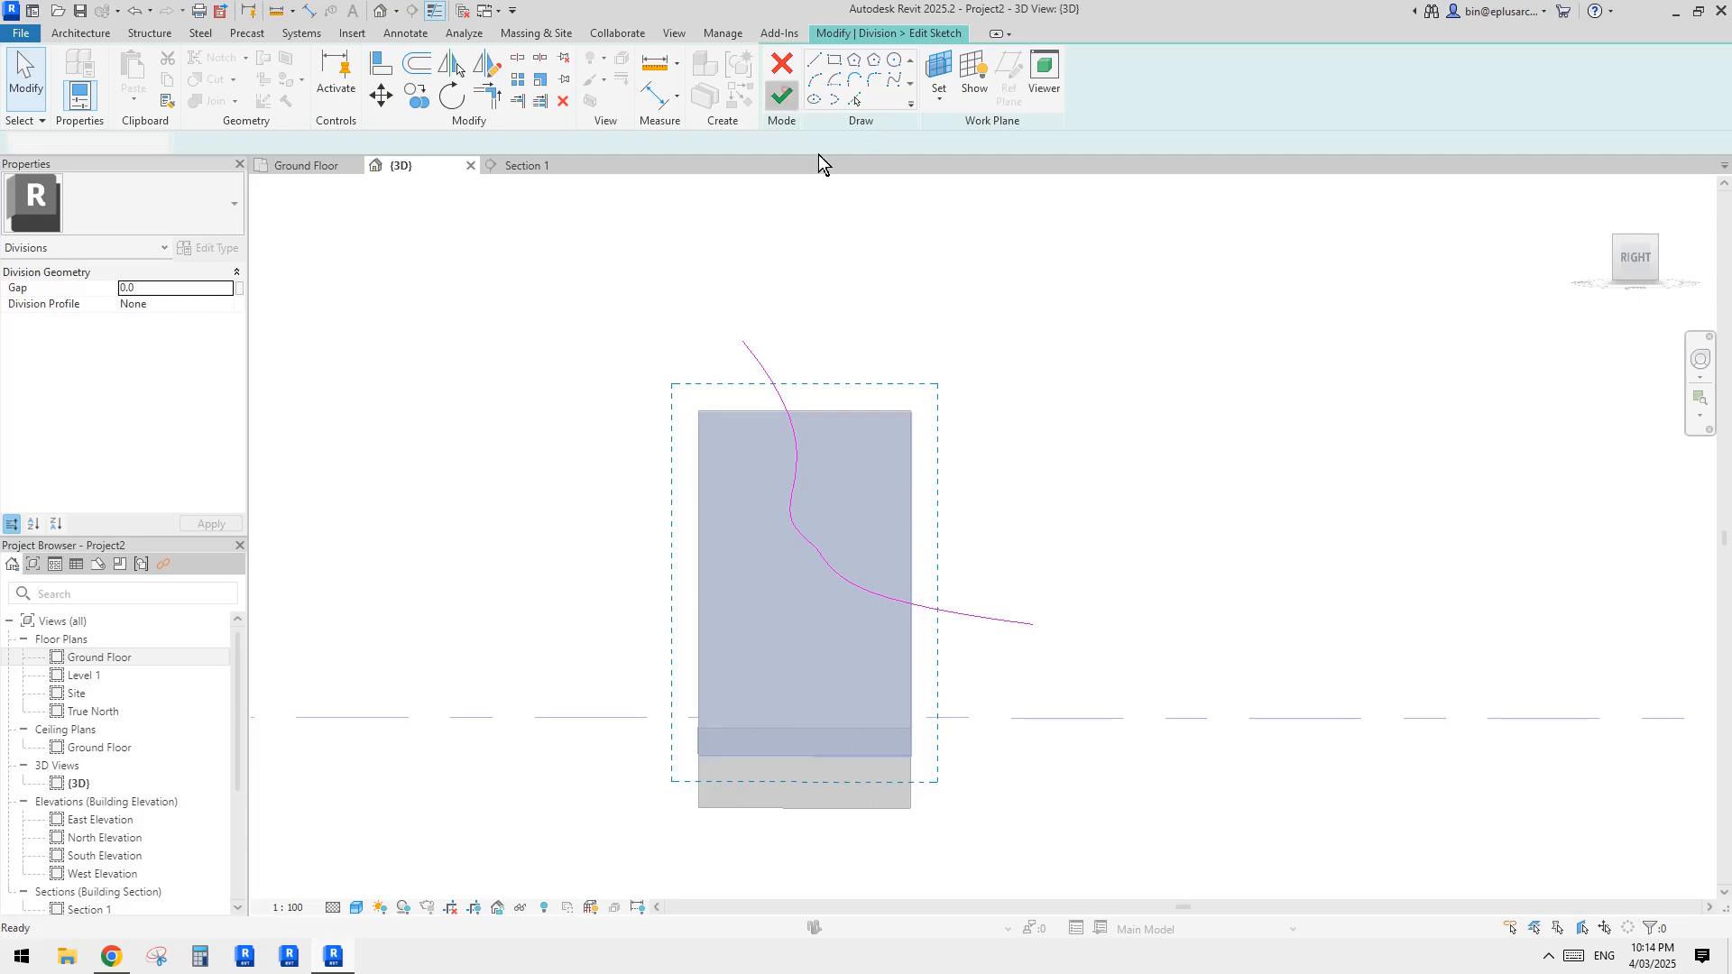
Step: Finish dividing the brick part along the wavy spline
middle_click_drag(987, 487, 1077, 536, "shift")
middle_click_drag(595, 401, 696, 435, "shift")
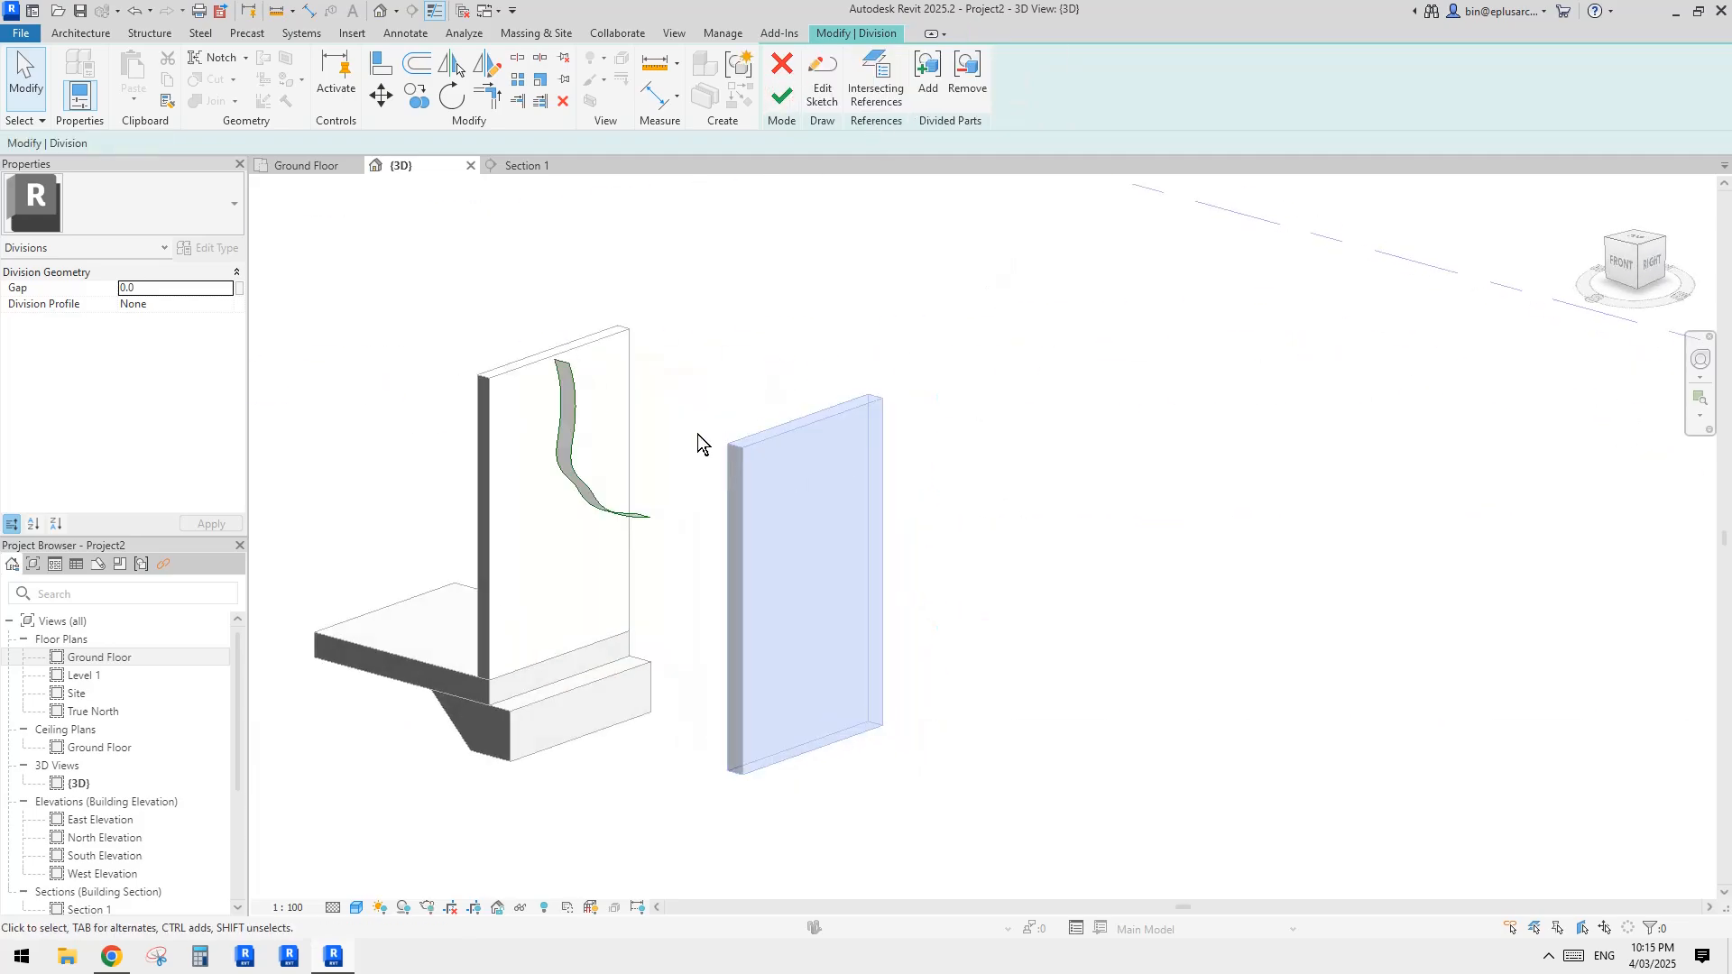
middle_click_drag(539, 474, 798, 388, "shift")
left_click(781, 94)
middle_click_drag(992, 381, 959, 460, "shift")
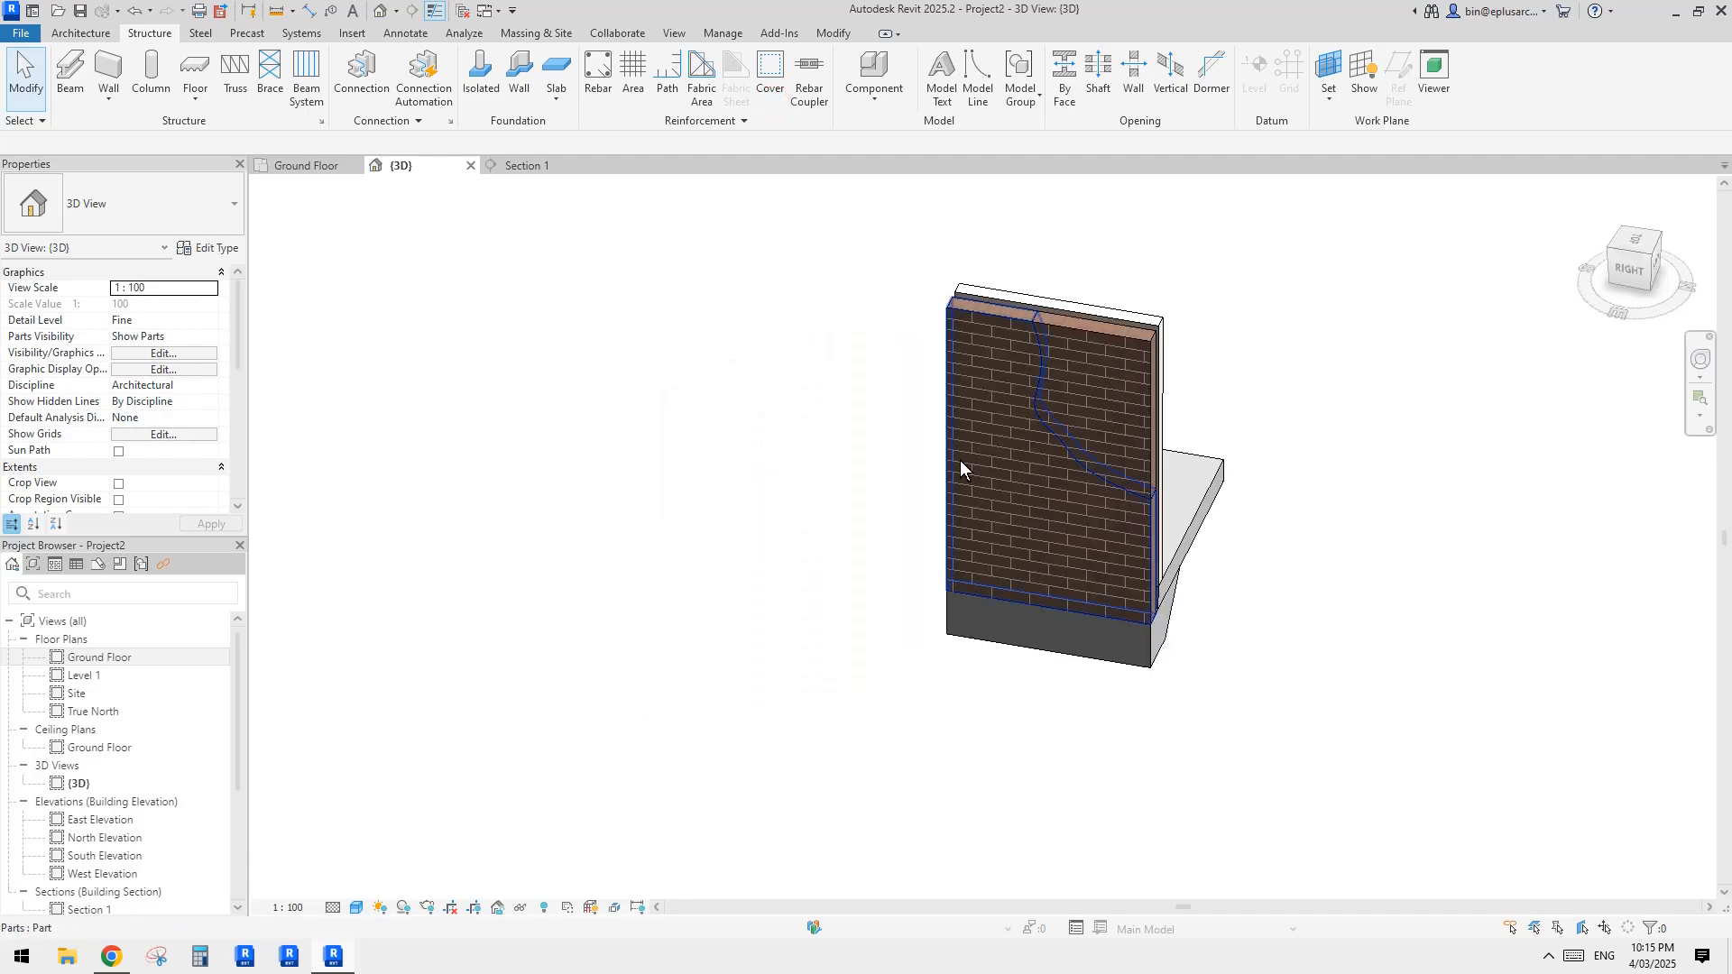
Step: Try displacing the cut-off upper corner of the brick part about 1341 mm outward along X and reset its displacement
left_click(1051, 430)
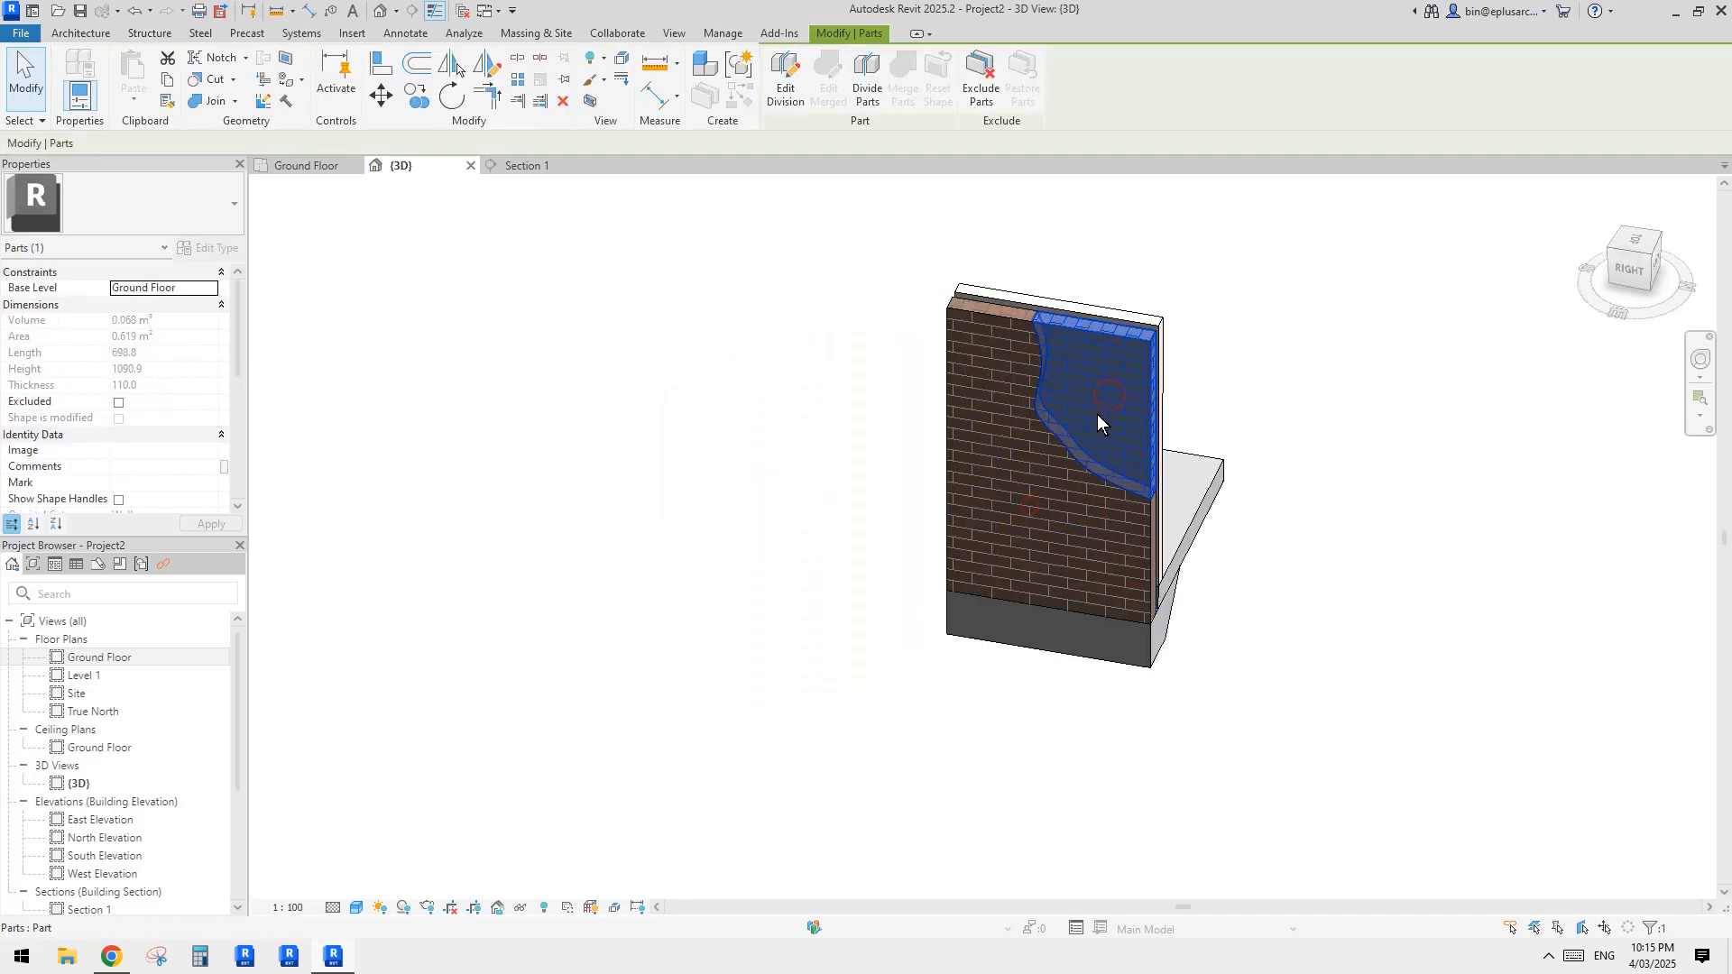
middle_click_drag(1097, 414, 917, 435)
left_click(838, 467)
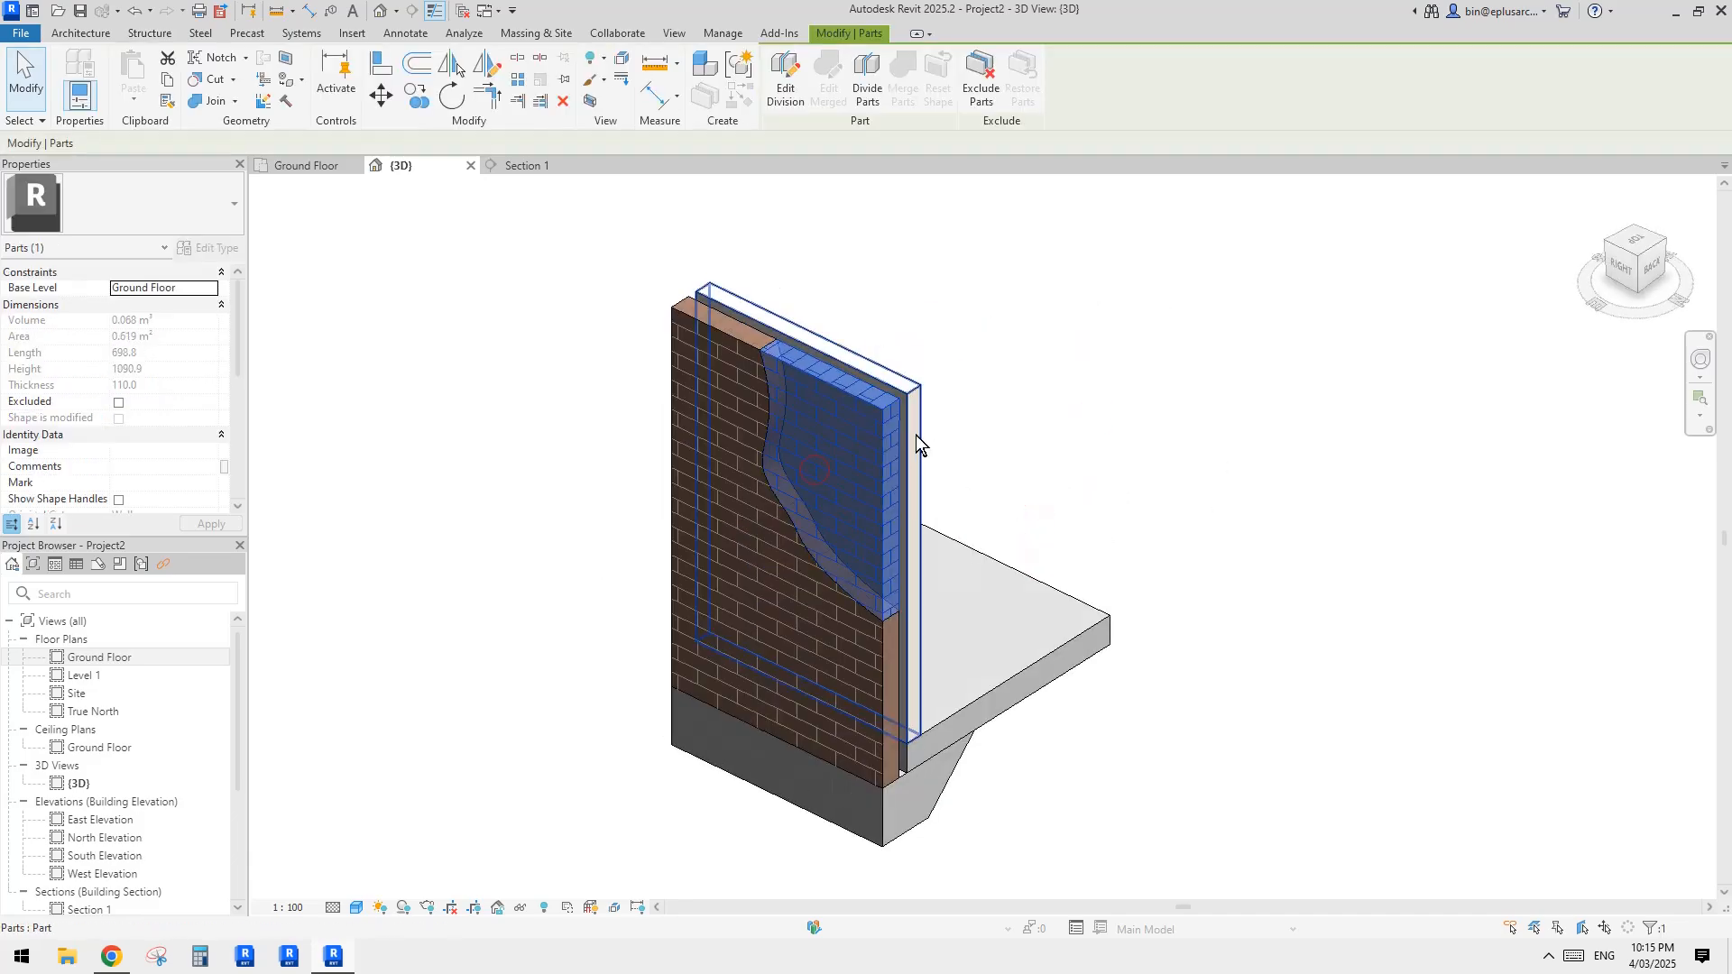
scroll(819, 471, "down", 1)
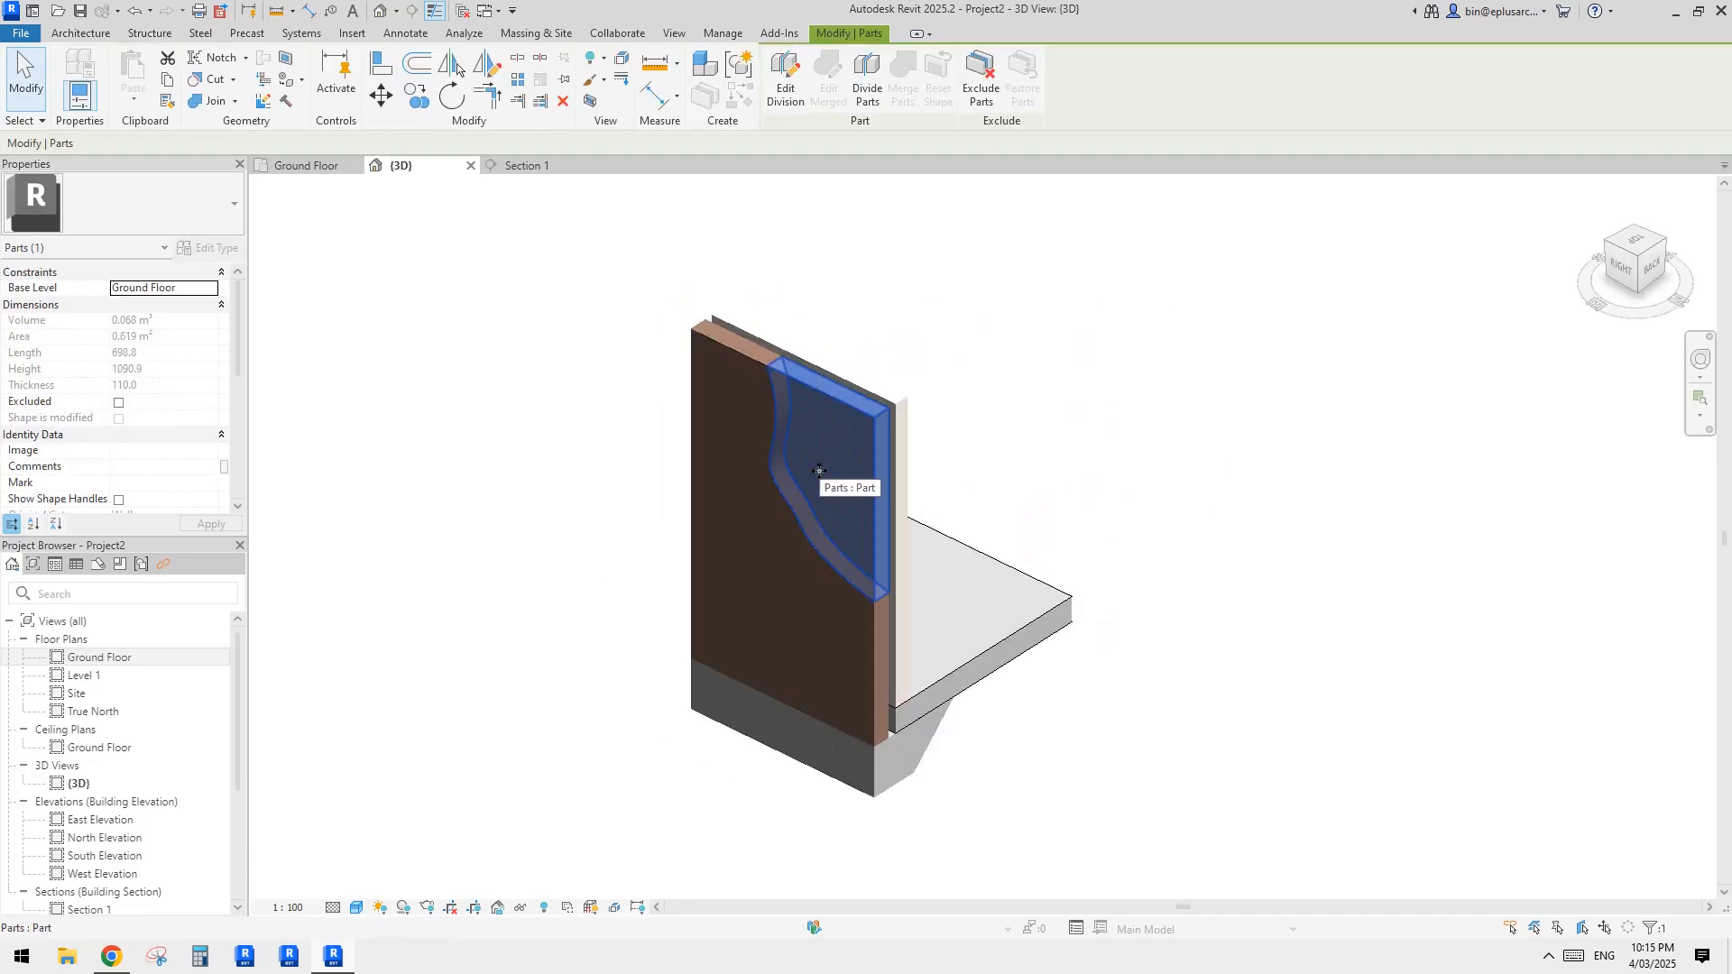
left_click(621, 67)
left_click_drag(794, 498, 637, 630)
middle_click_drag(846, 475, 805, 512, "shift")
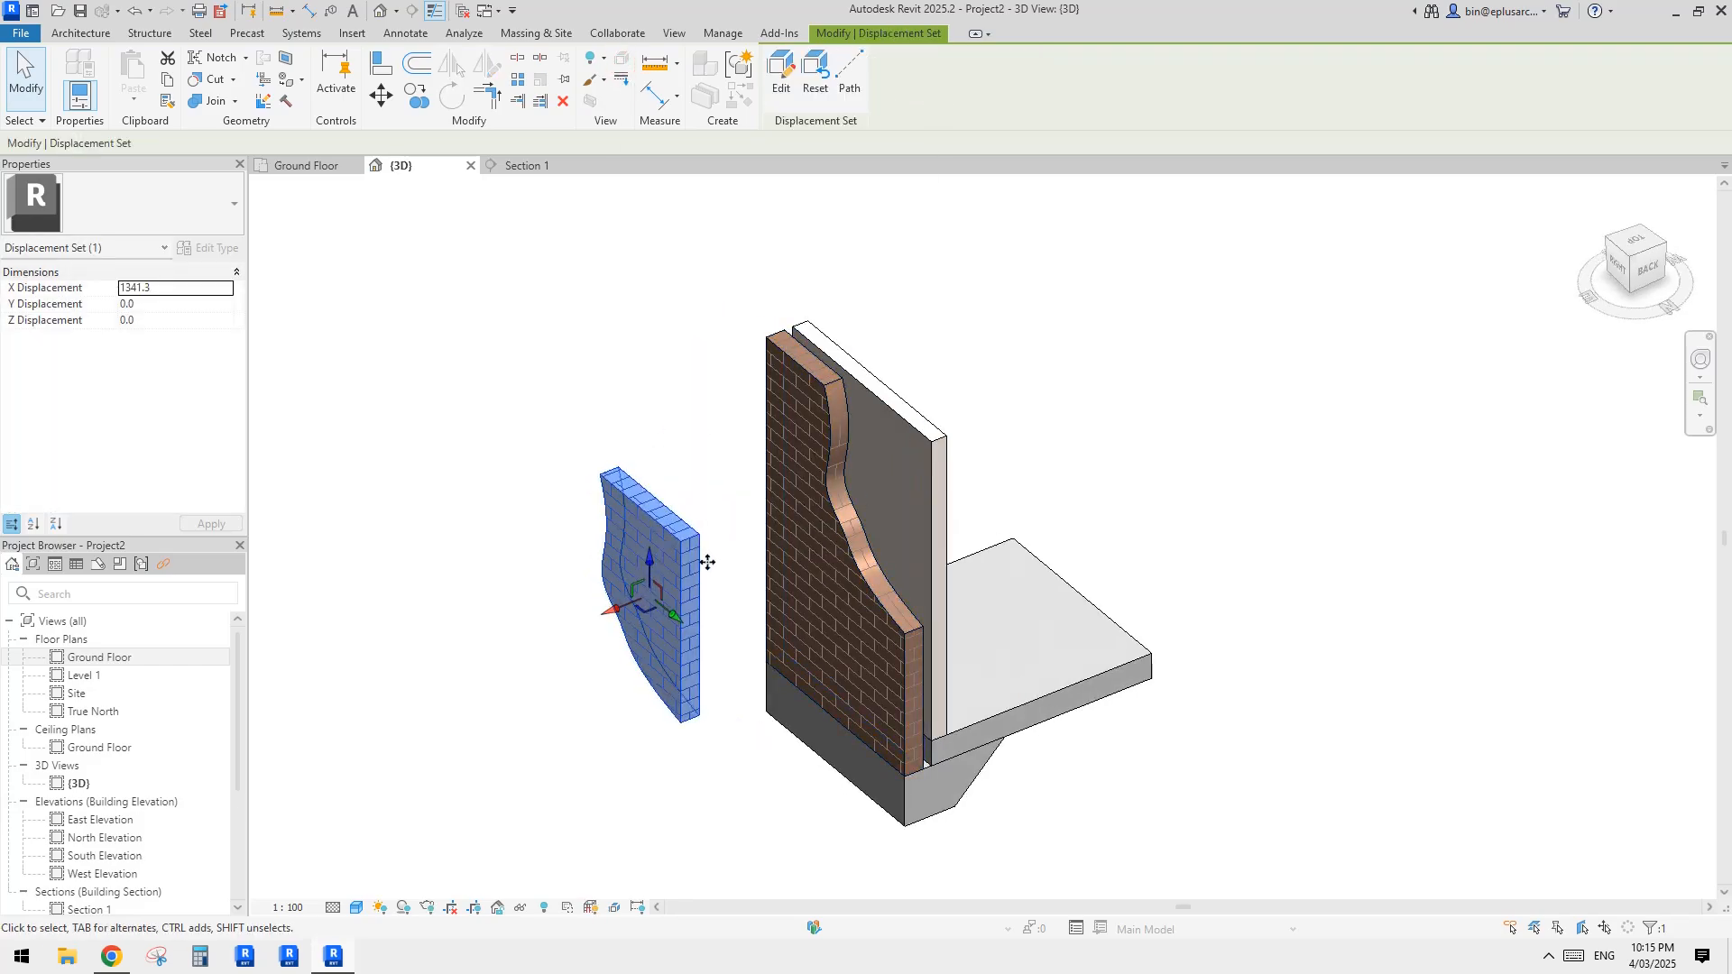
left_click(572, 545)
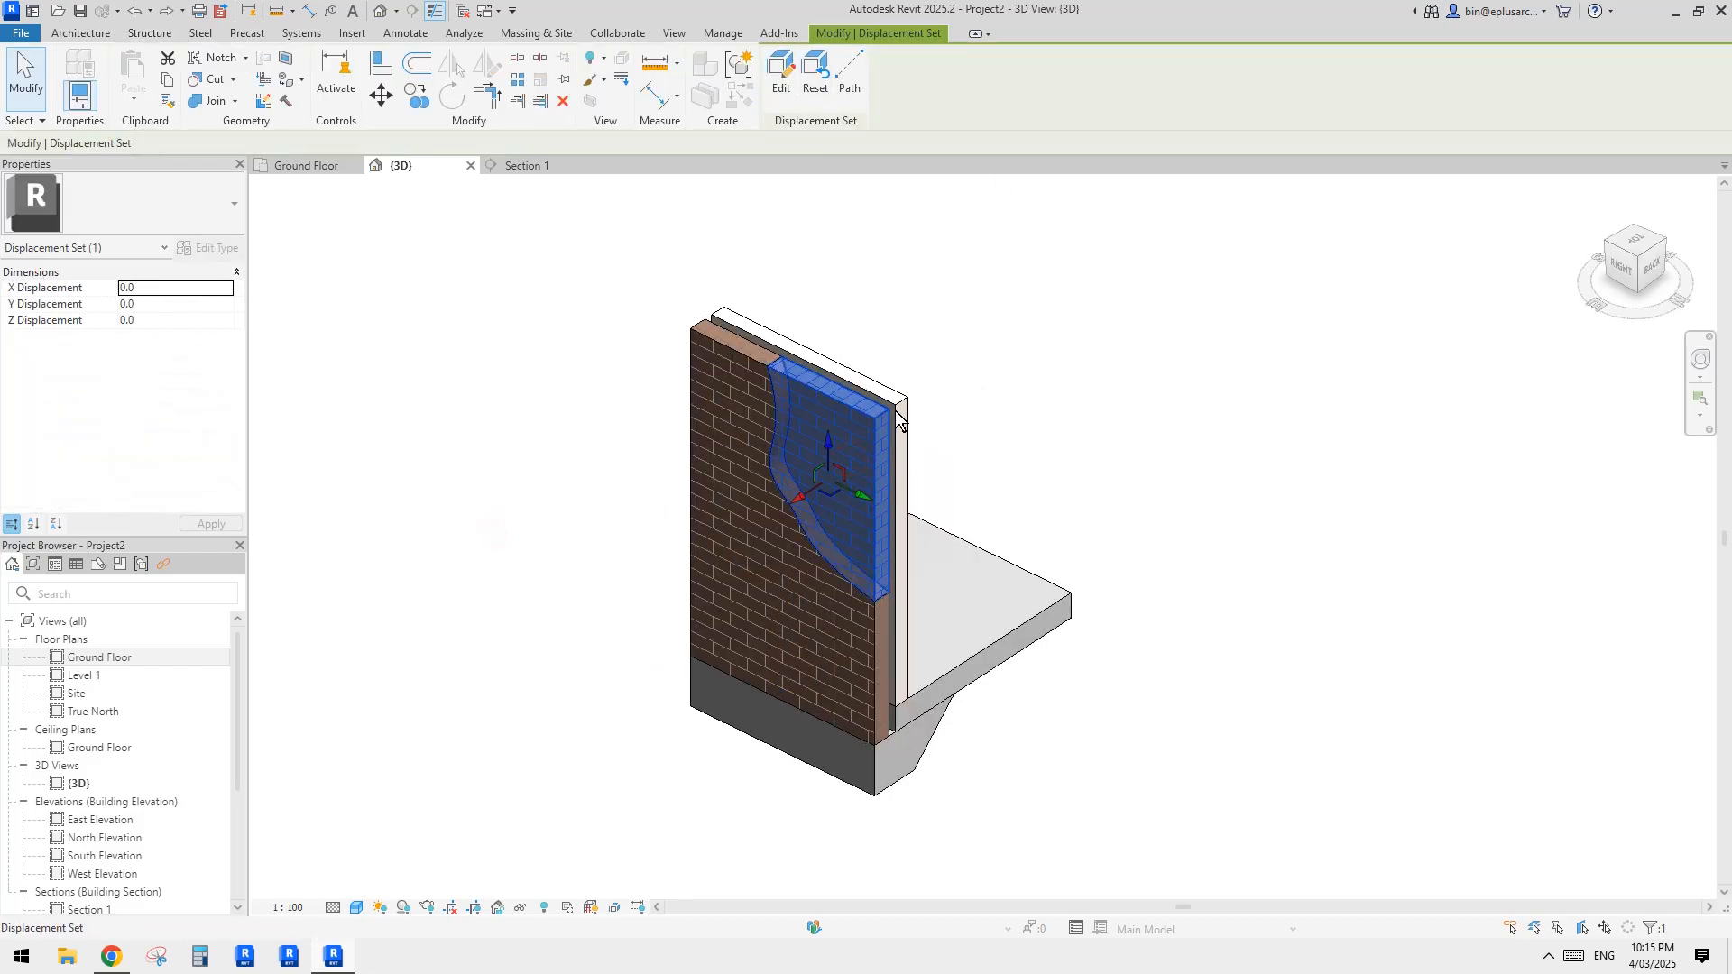
left_click(815, 77)
Step: Exclude the cut-off upper corner piece of the brick part to leave a wavy broken edge
left_click(1005, 290)
left_click(839, 442)
left_click(985, 78)
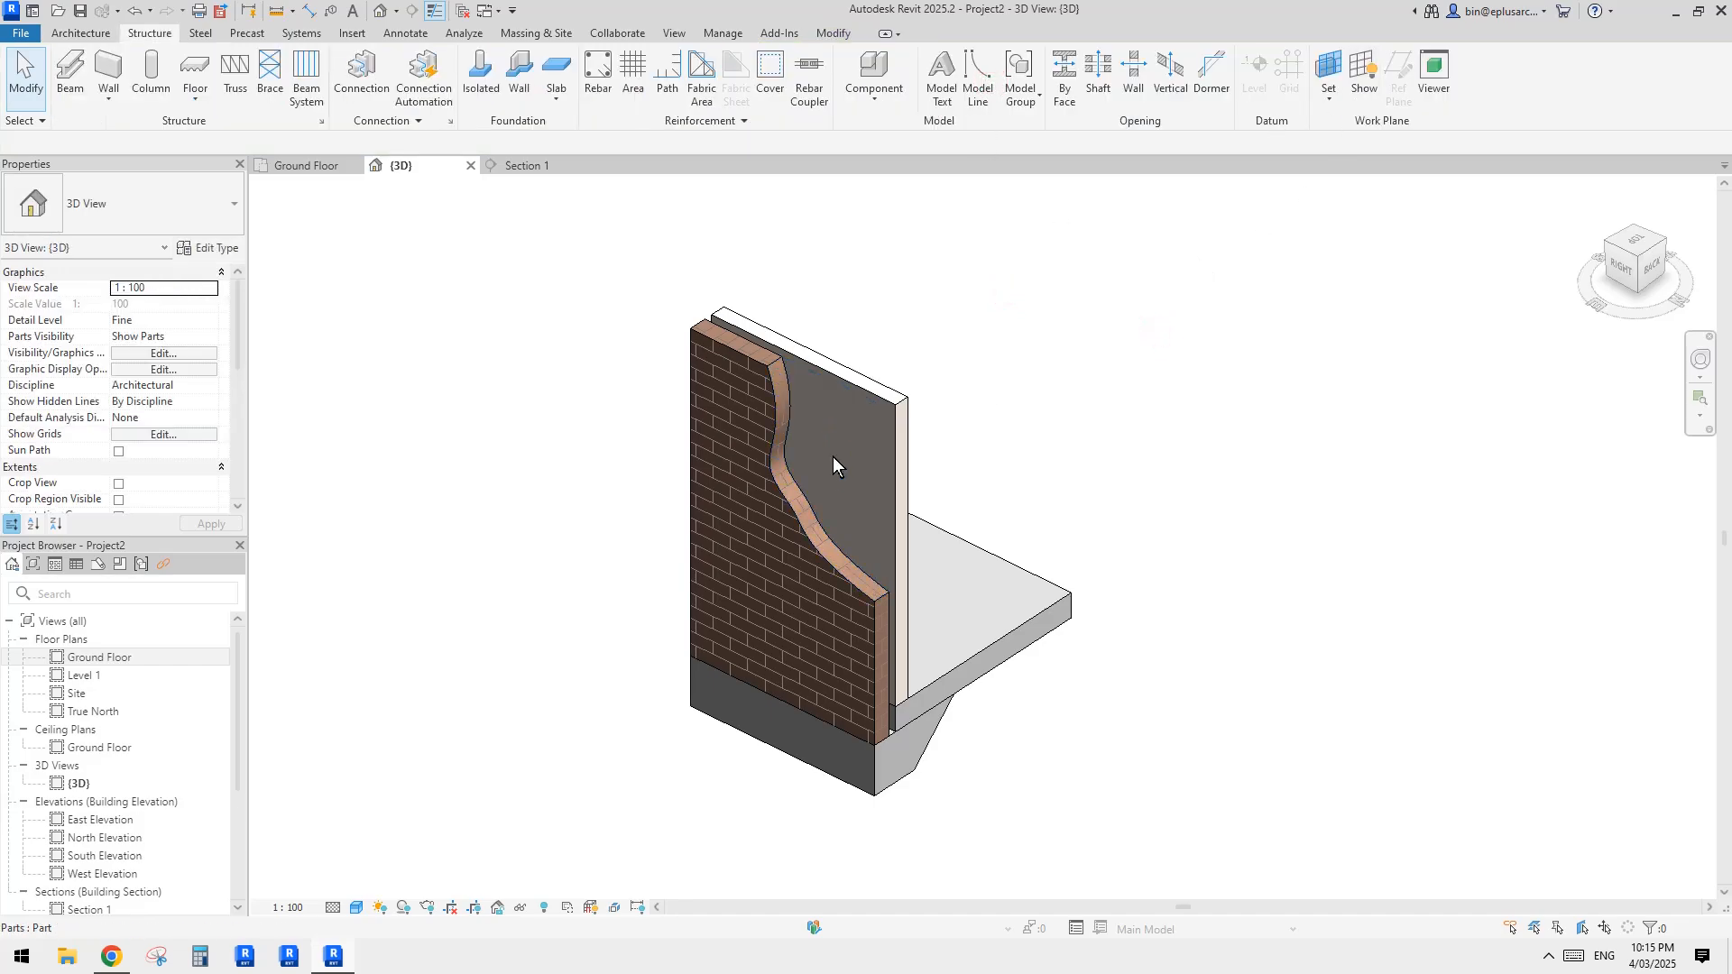
Step: Displace the remaining wavy-edged brick part outward along X, away from the inner wall and slab edge
middle_click_drag(930, 463, 956, 437)
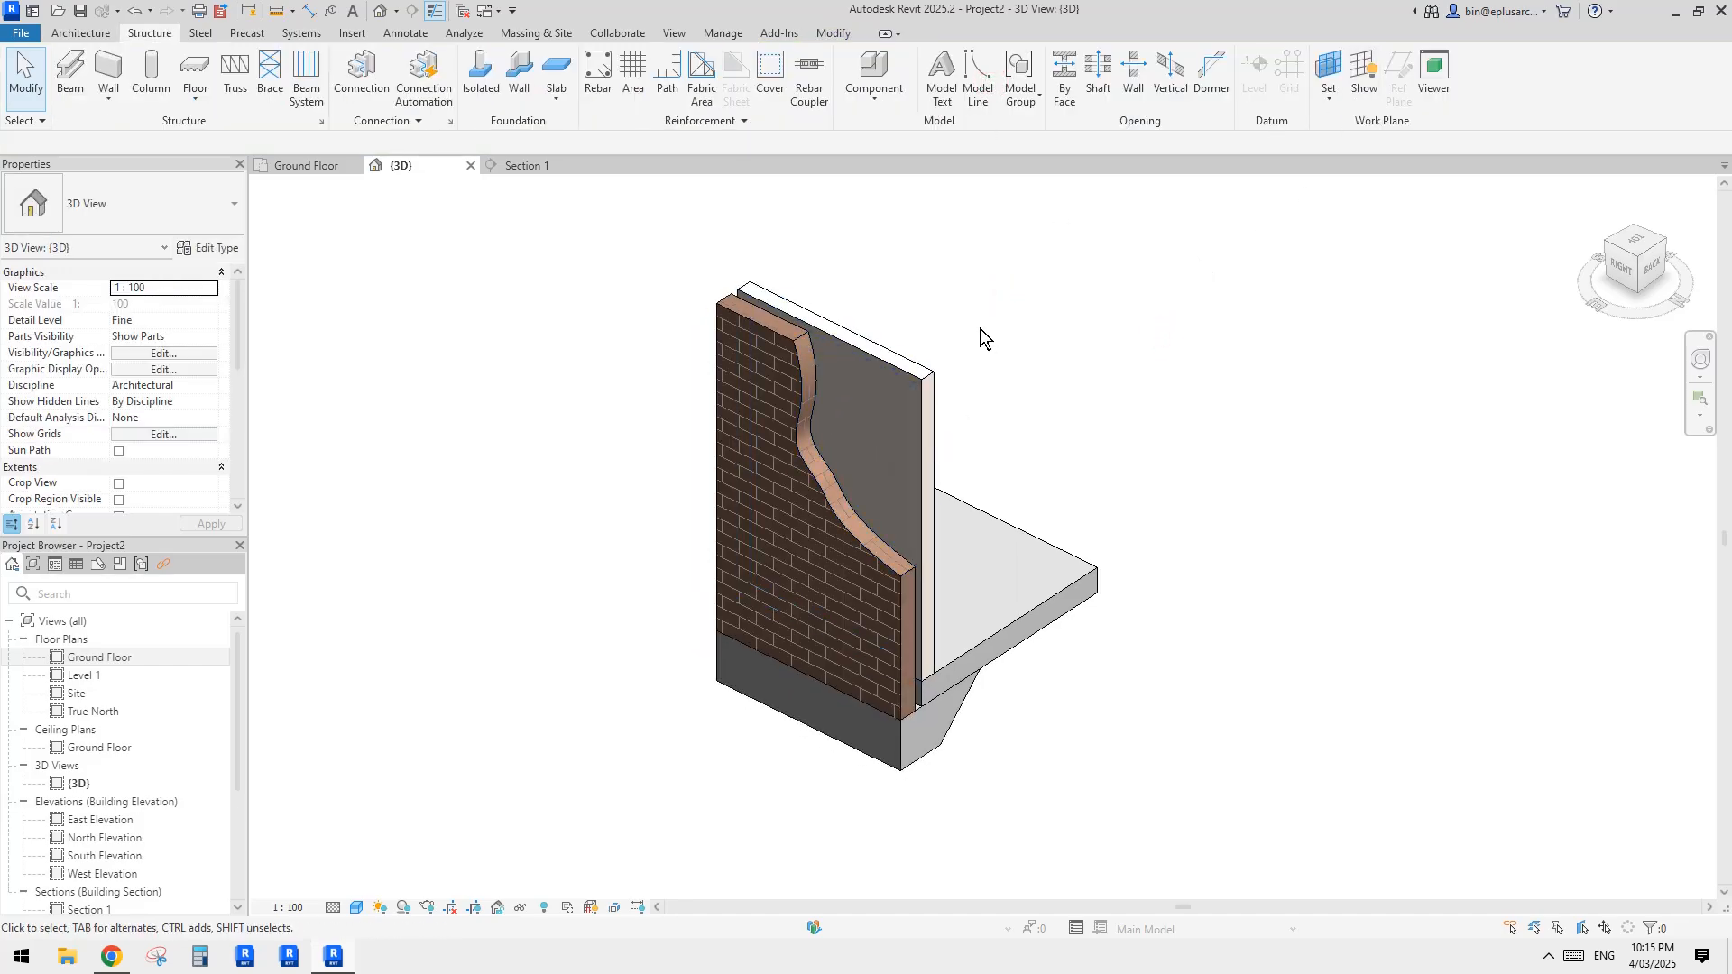
middle_click_drag(981, 335, 938, 365, "shift")
middle_click_drag(945, 482, 864, 549, "shift")
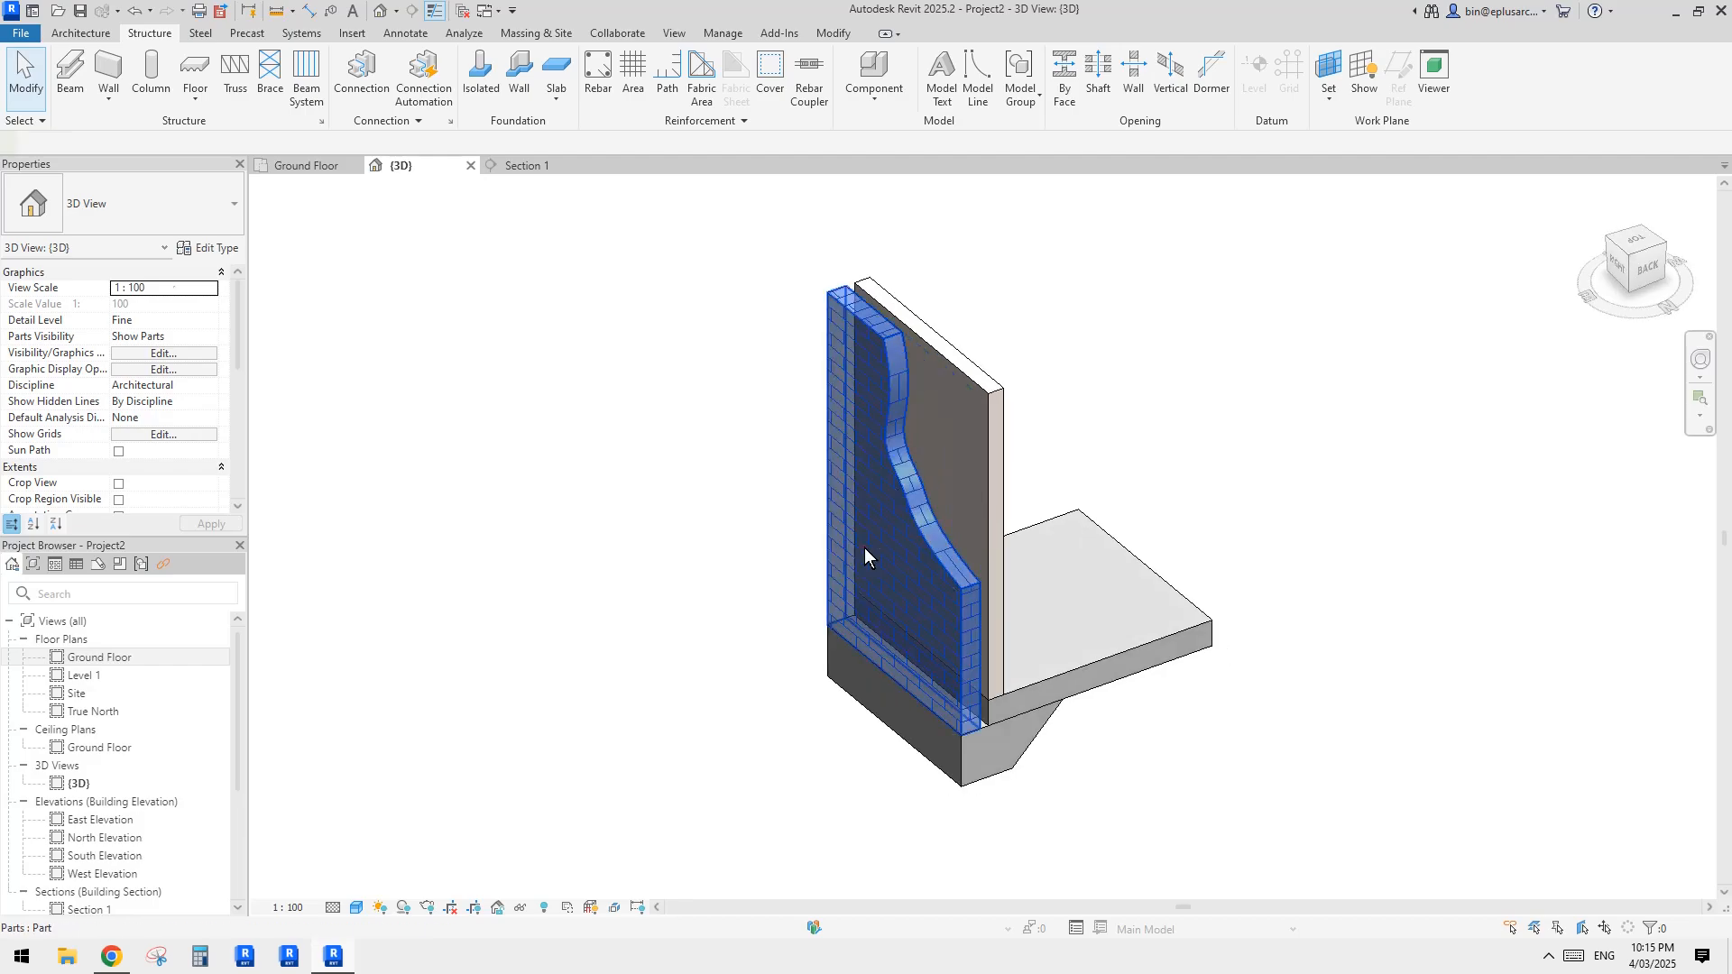
left_click(864, 548)
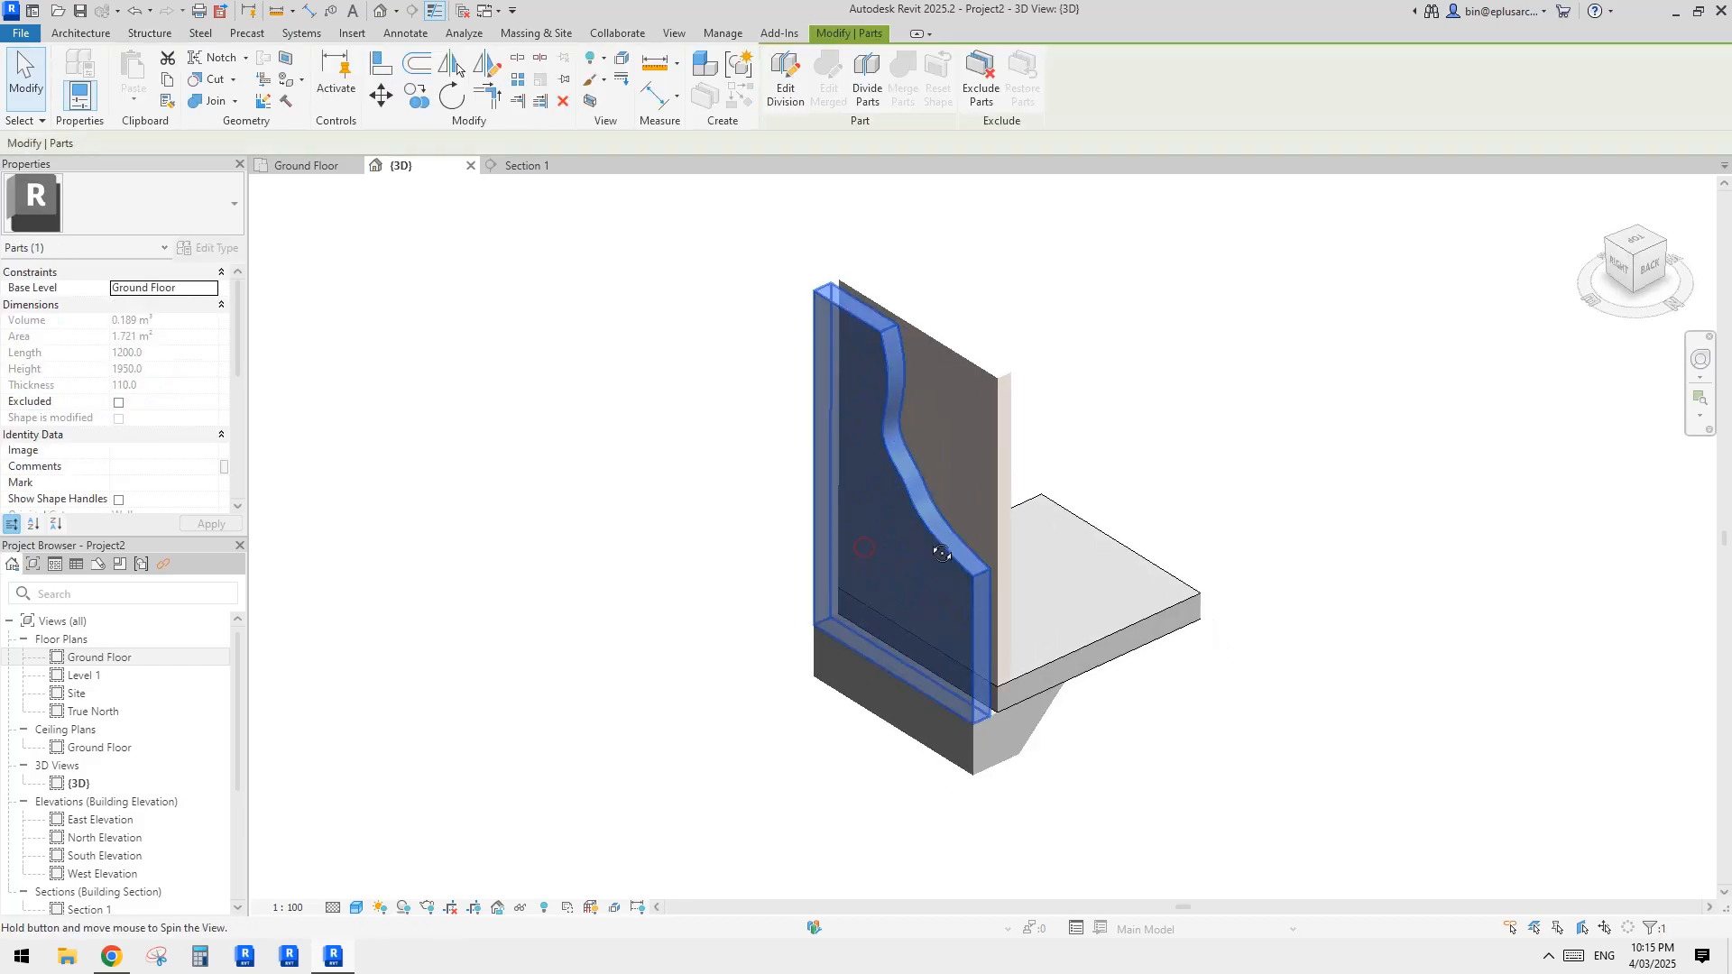
left_click(622, 59)
left_click_drag(870, 527, 794, 570)
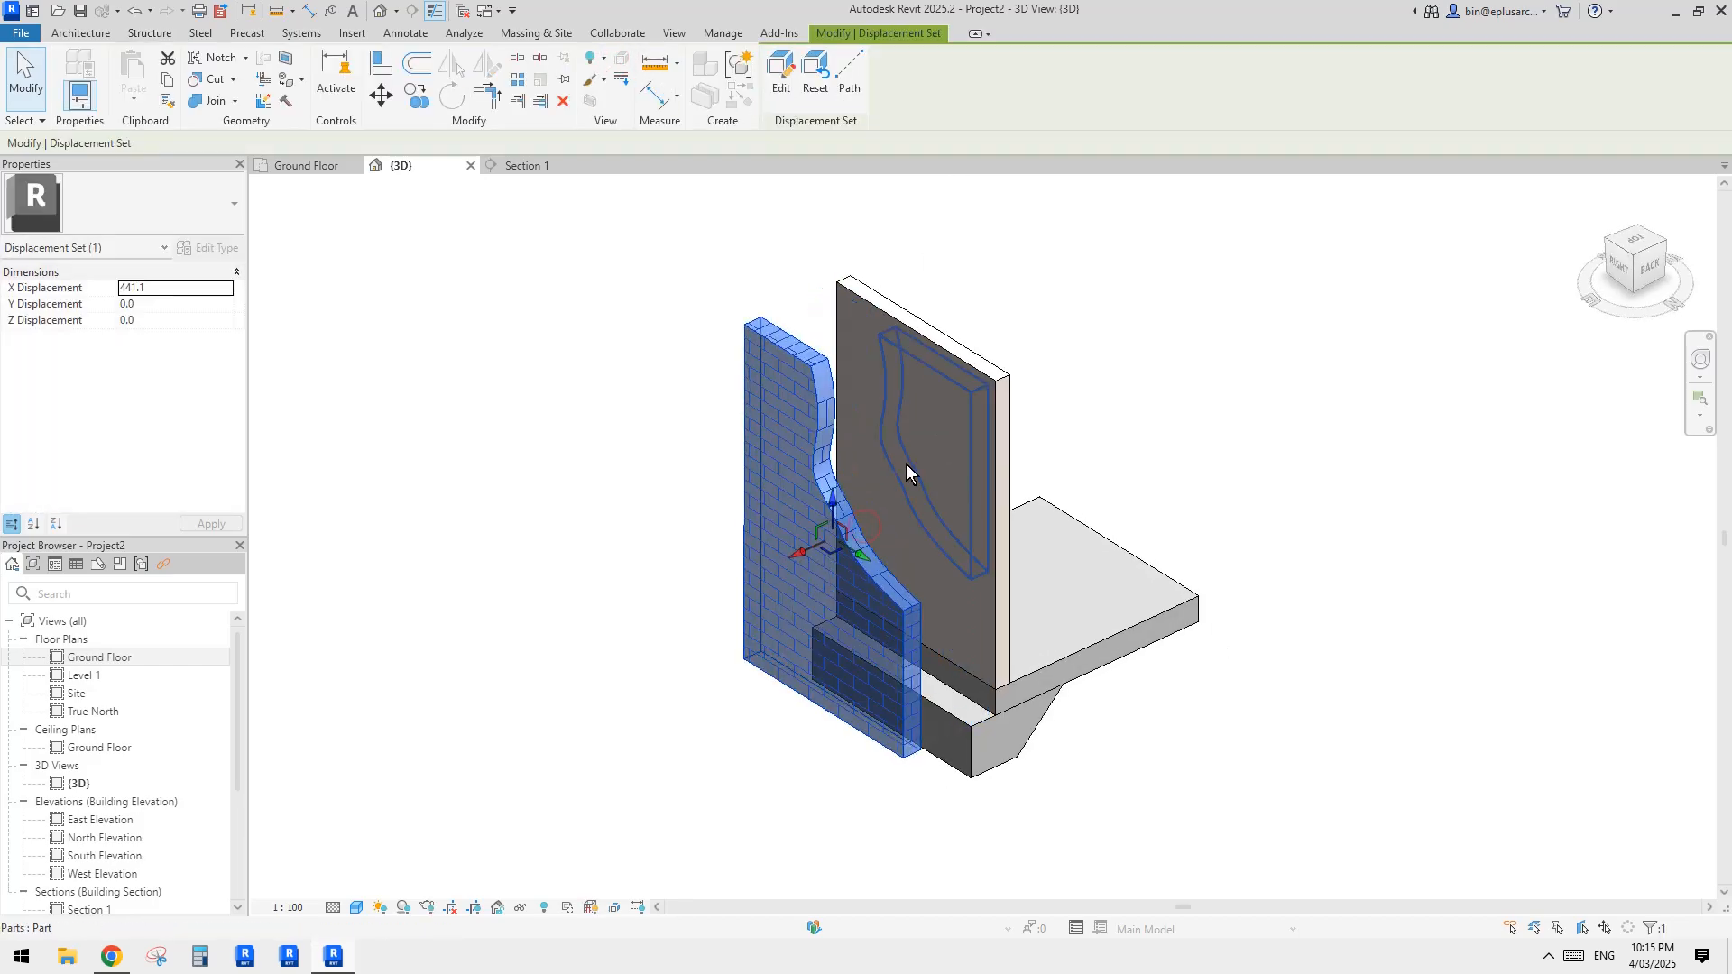
middle_click_drag(896, 462, 882, 473, "shift")
left_click_drag(797, 550, 776, 560)
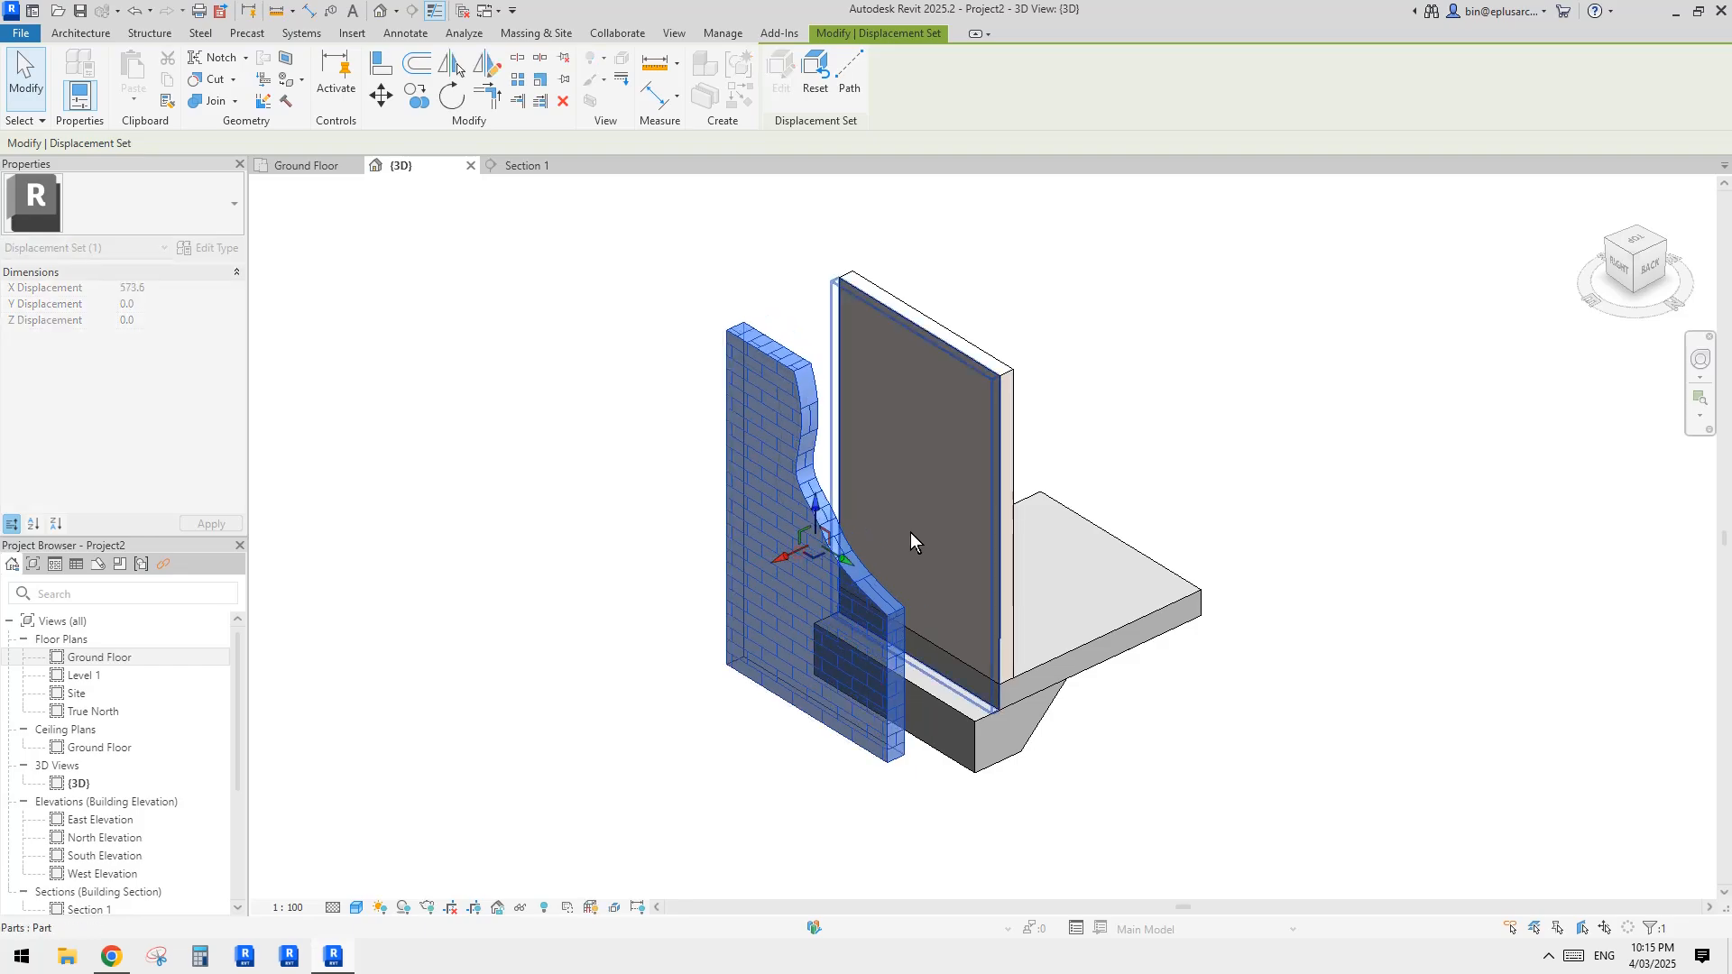
middle_click_drag(911, 457, 918, 453, "shift")
left_click_drag(785, 558, 792, 554)
middle_click_drag(848, 347, 859, 280, "shift")
Step: Add displacement paths at the displaced brick part's outer top corner, the lower end of its wavy cut and its bottom corner
left_click(846, 77)
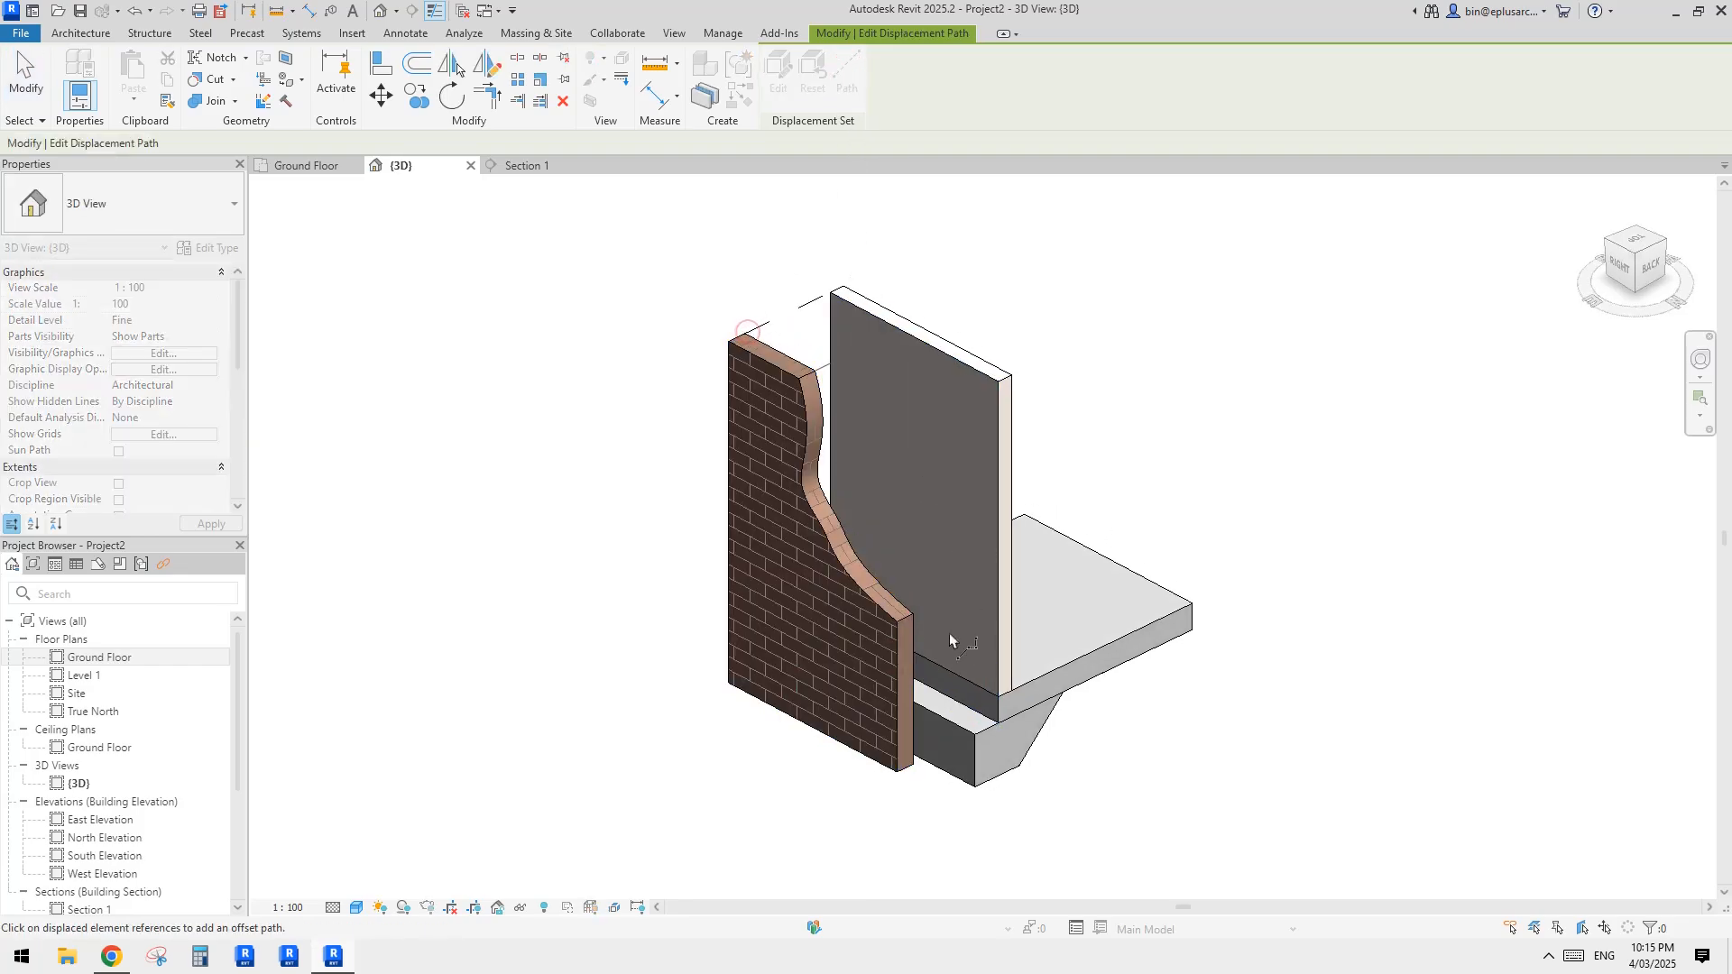
left_click(915, 614)
key("Escape")
scroll(1114, 541, "down", 2)
middle_click_drag(1143, 536, 1024, 507)
scroll(1062, 557, "up", 3)
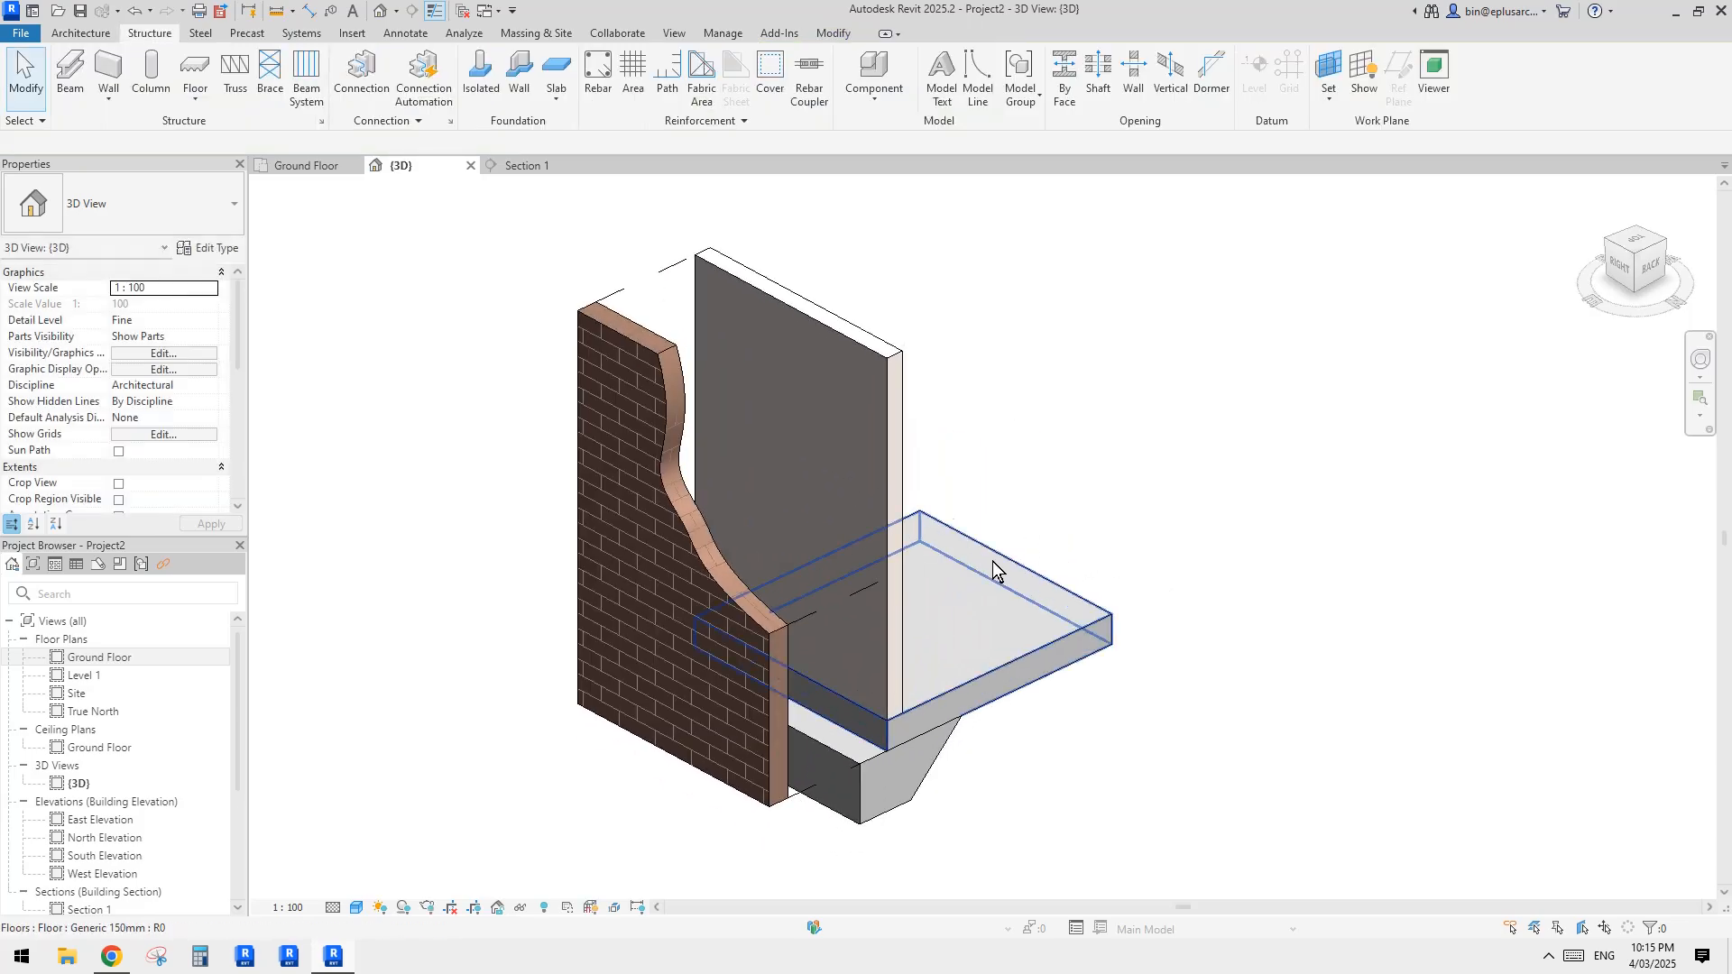
Step: Select individual displacement paths to examine their style property
left_click(690, 246)
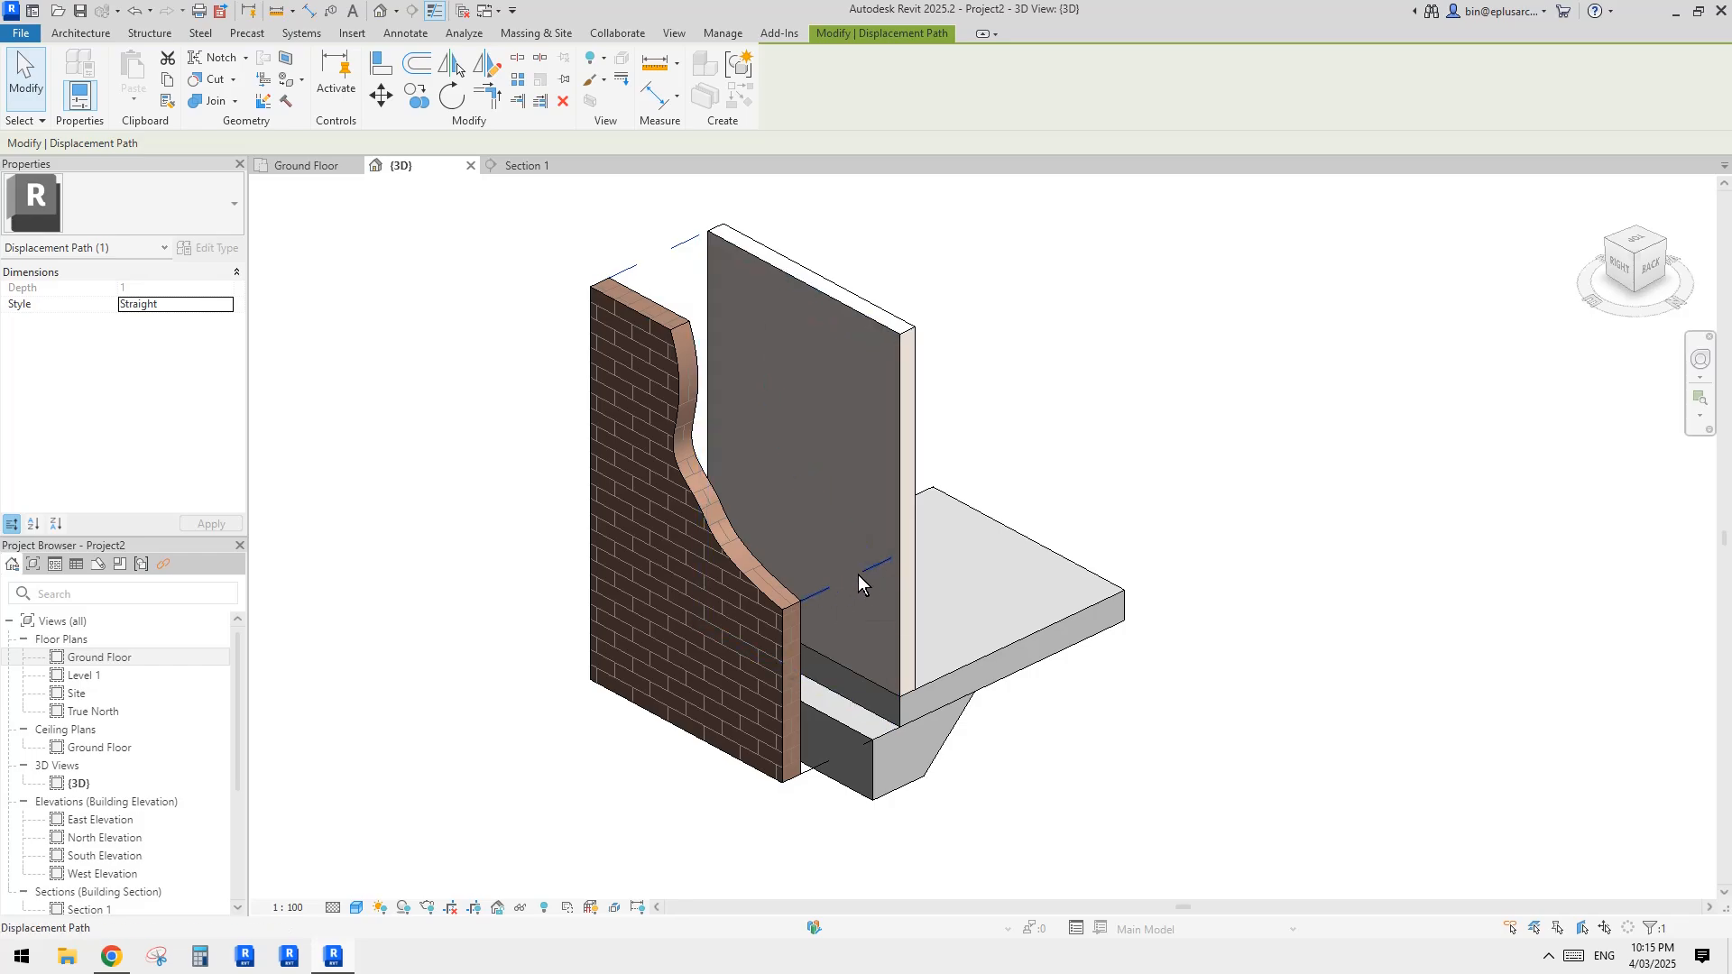
left_click(560, 418)
middle_click_drag(923, 343, 921, 368)
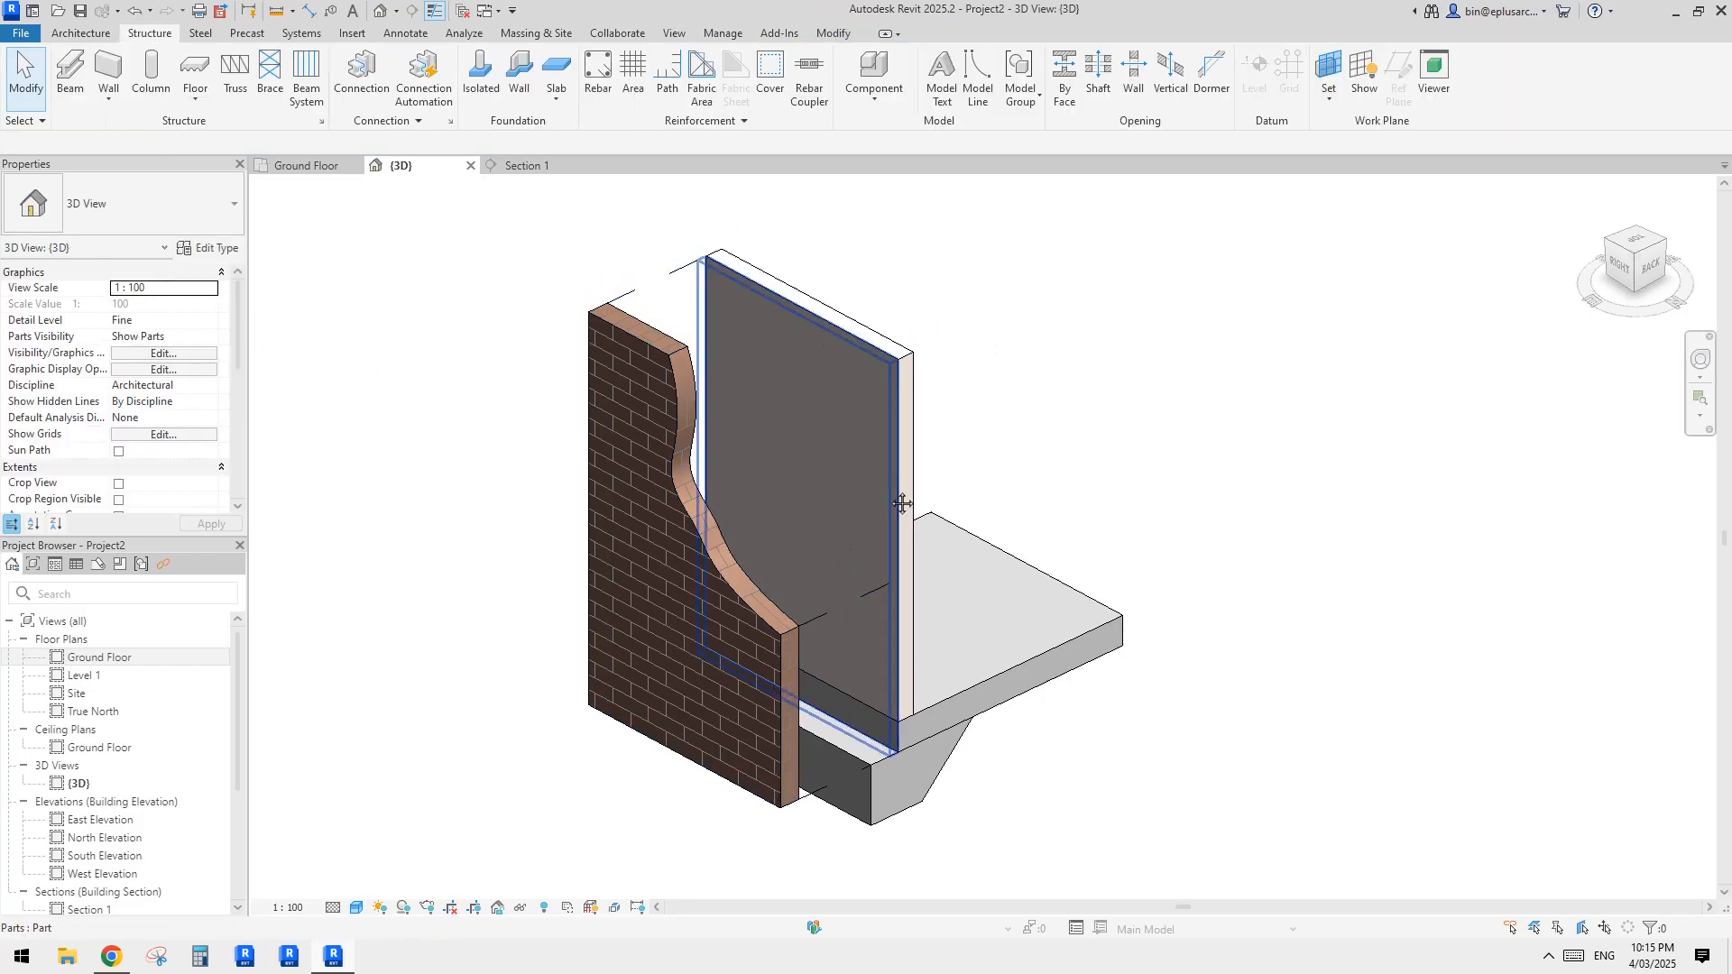
left_click(626, 298)
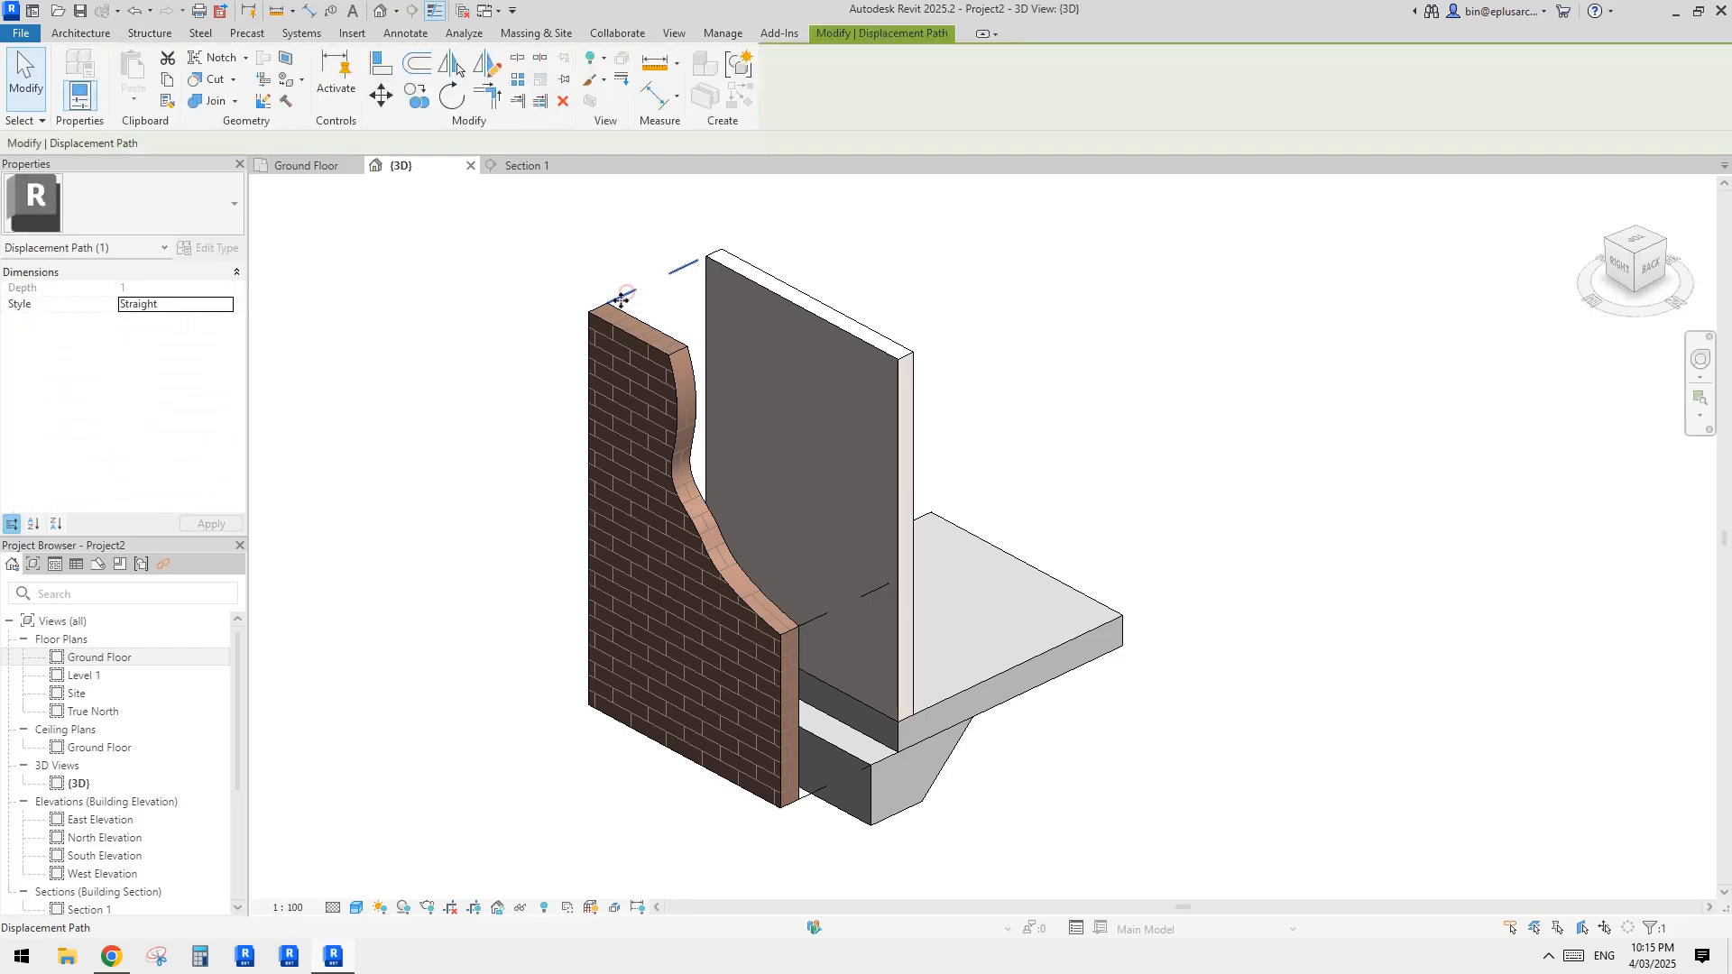
left_click(629, 197)
left_click(669, 270)
key("Escape")
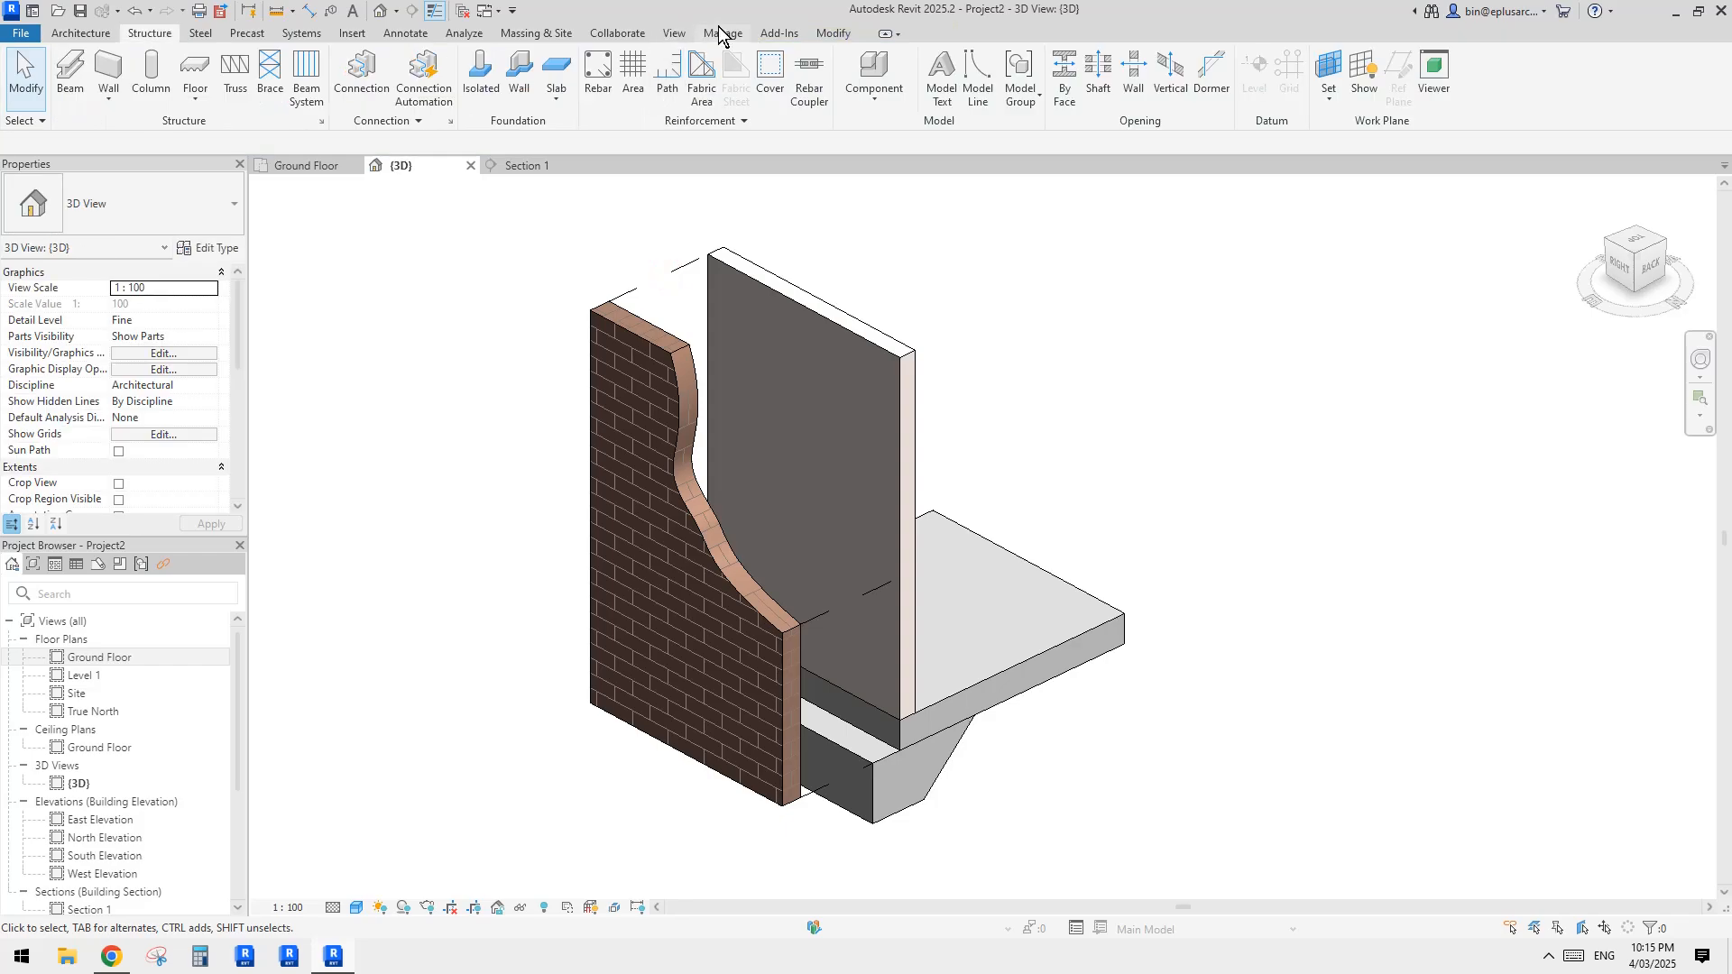
Step: Set the Displacement Path annotation category's line color to grey RGB 128-128-128 in Object Styles
left_click(722, 33)
left_click(122, 91)
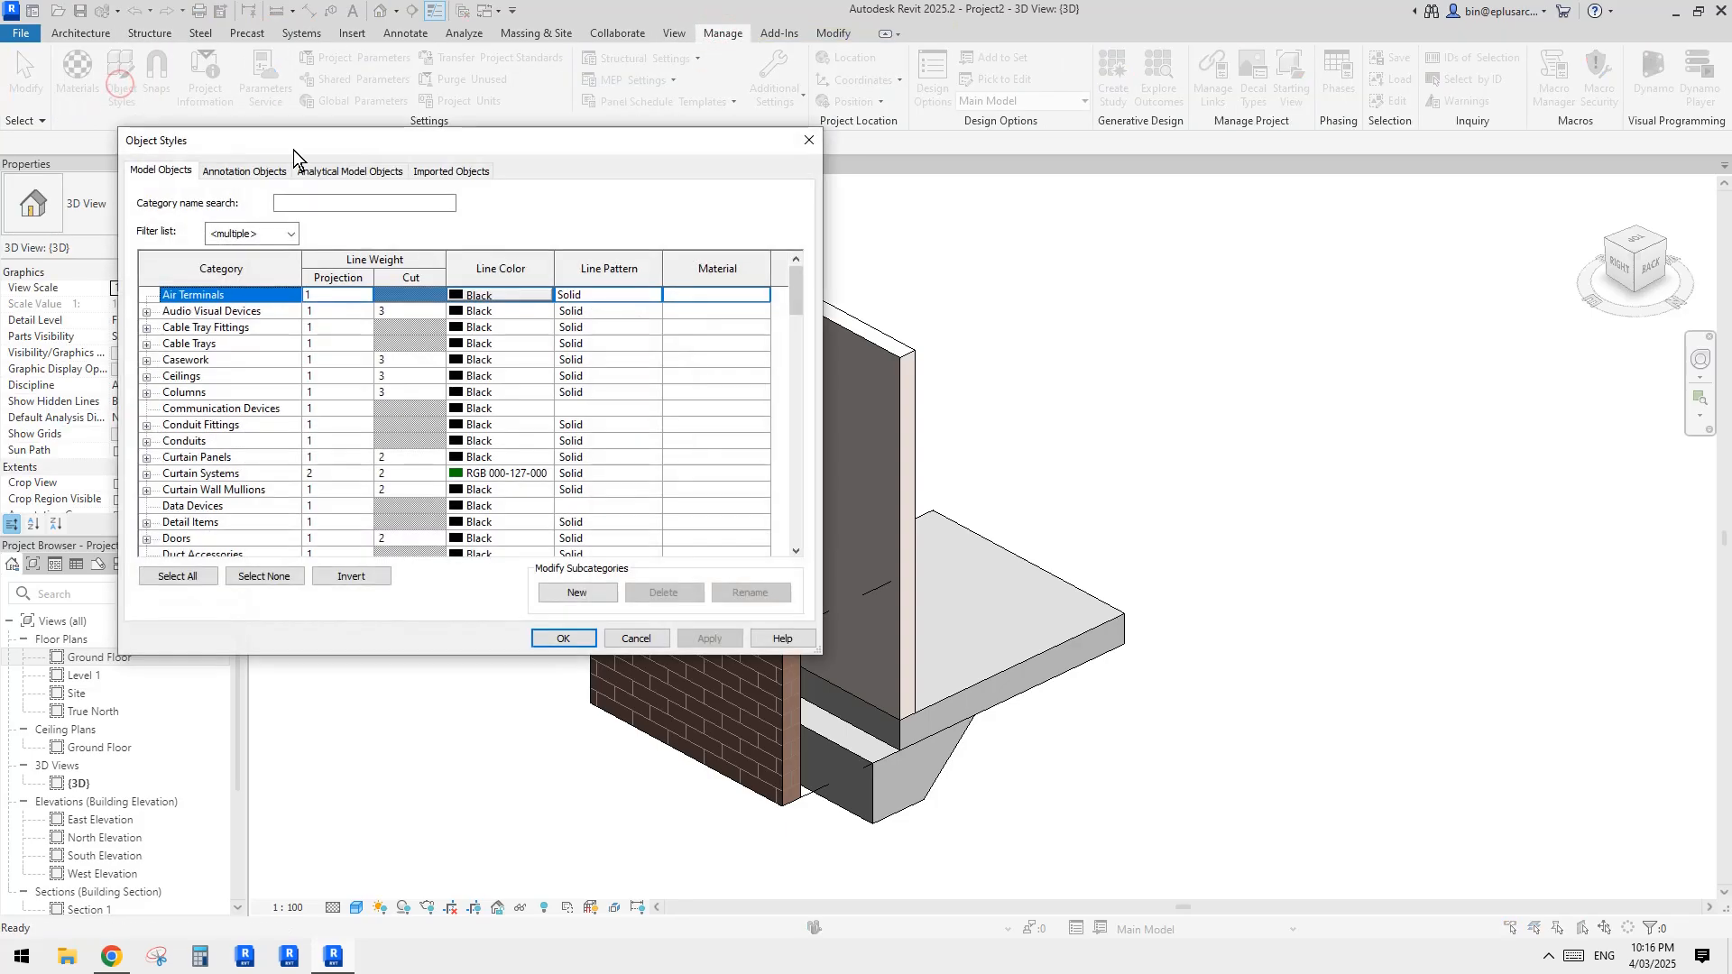
left_click(230, 173)
left_click(234, 424)
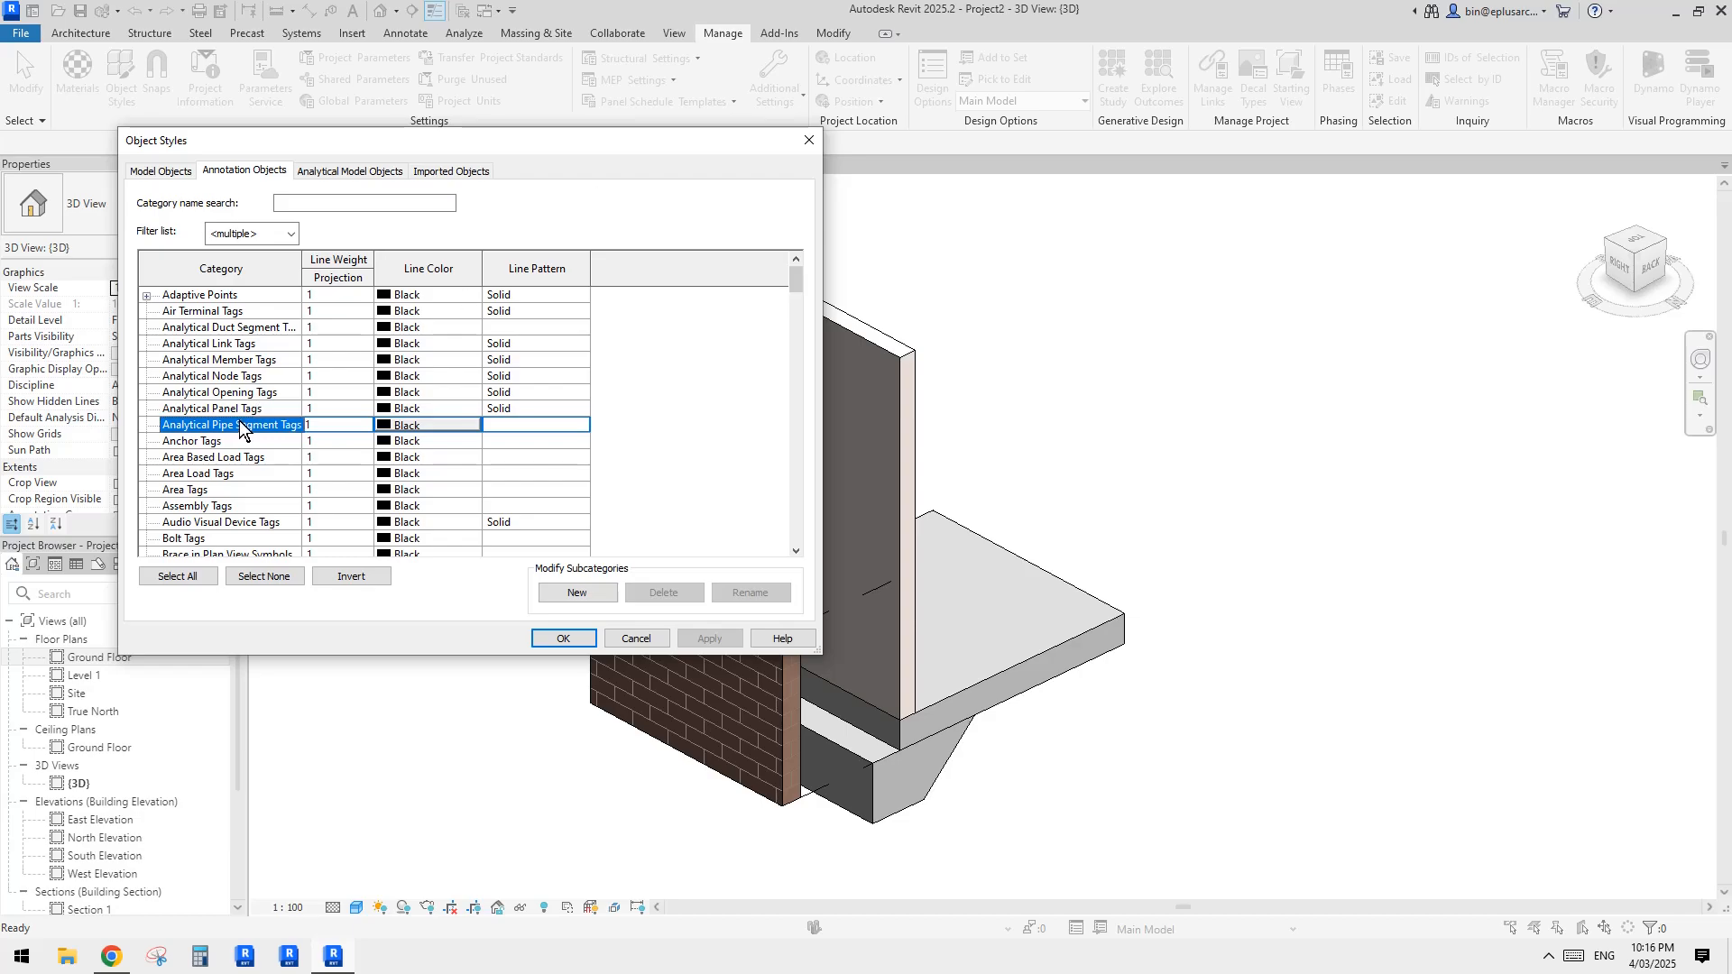
key("d")
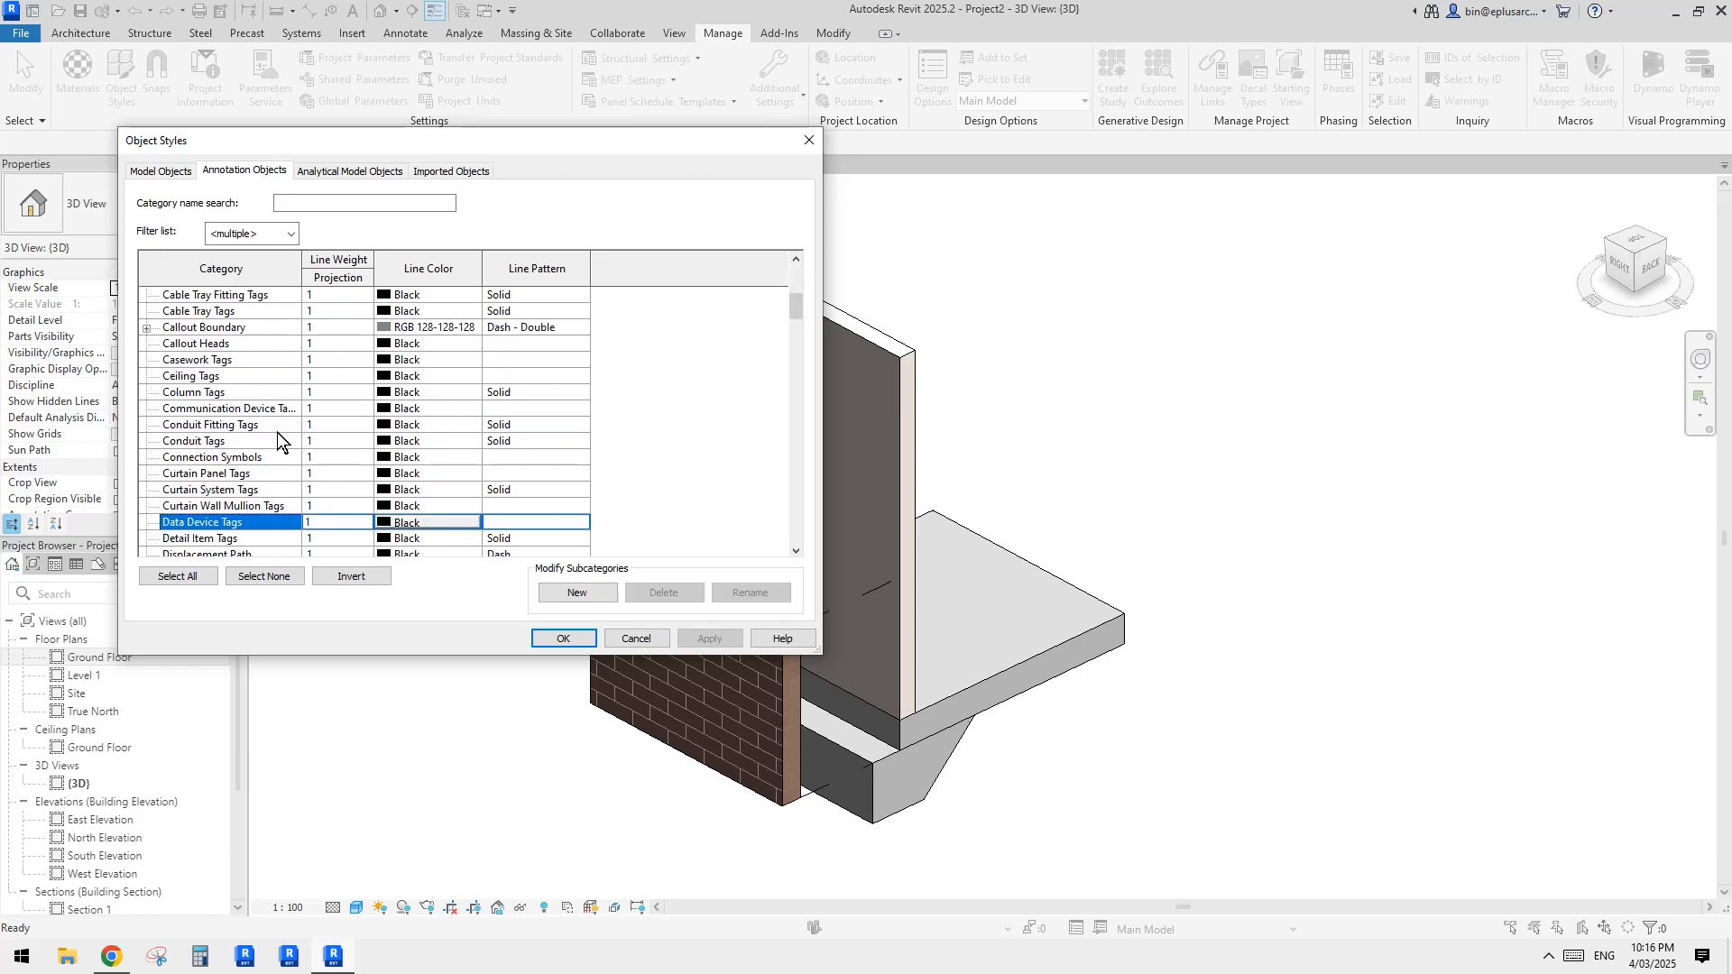
scroll(275, 447, "down", 2)
left_click(191, 492)
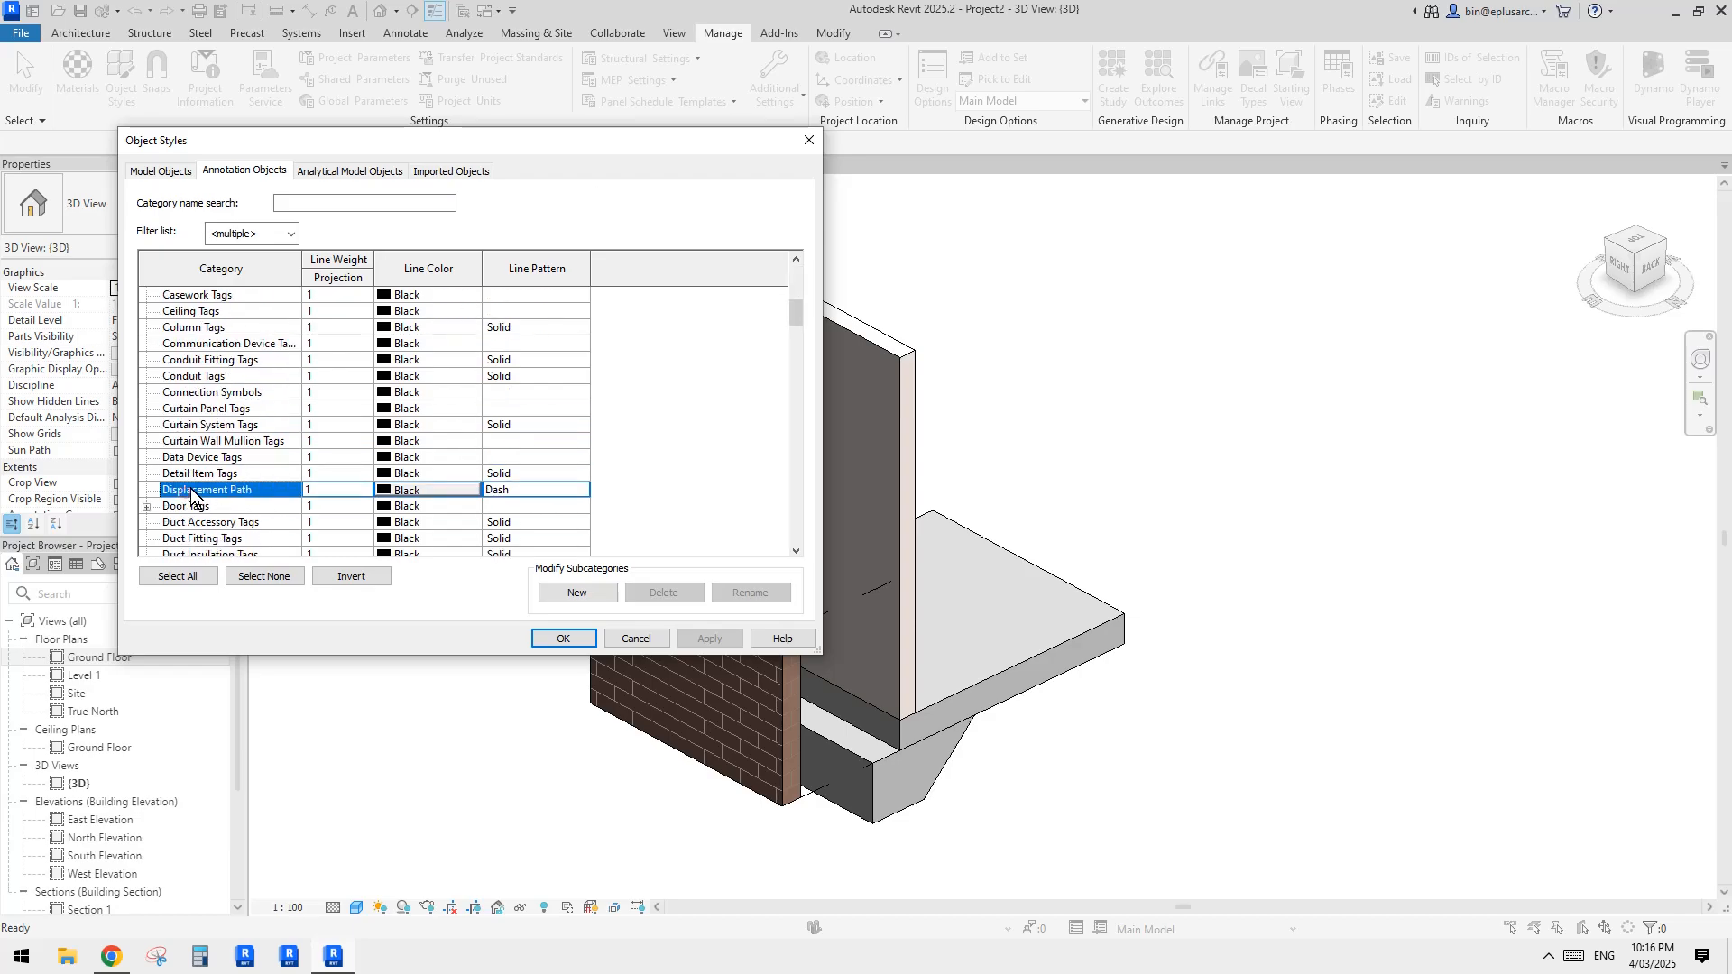
left_click(433, 492)
left_click(353, 368)
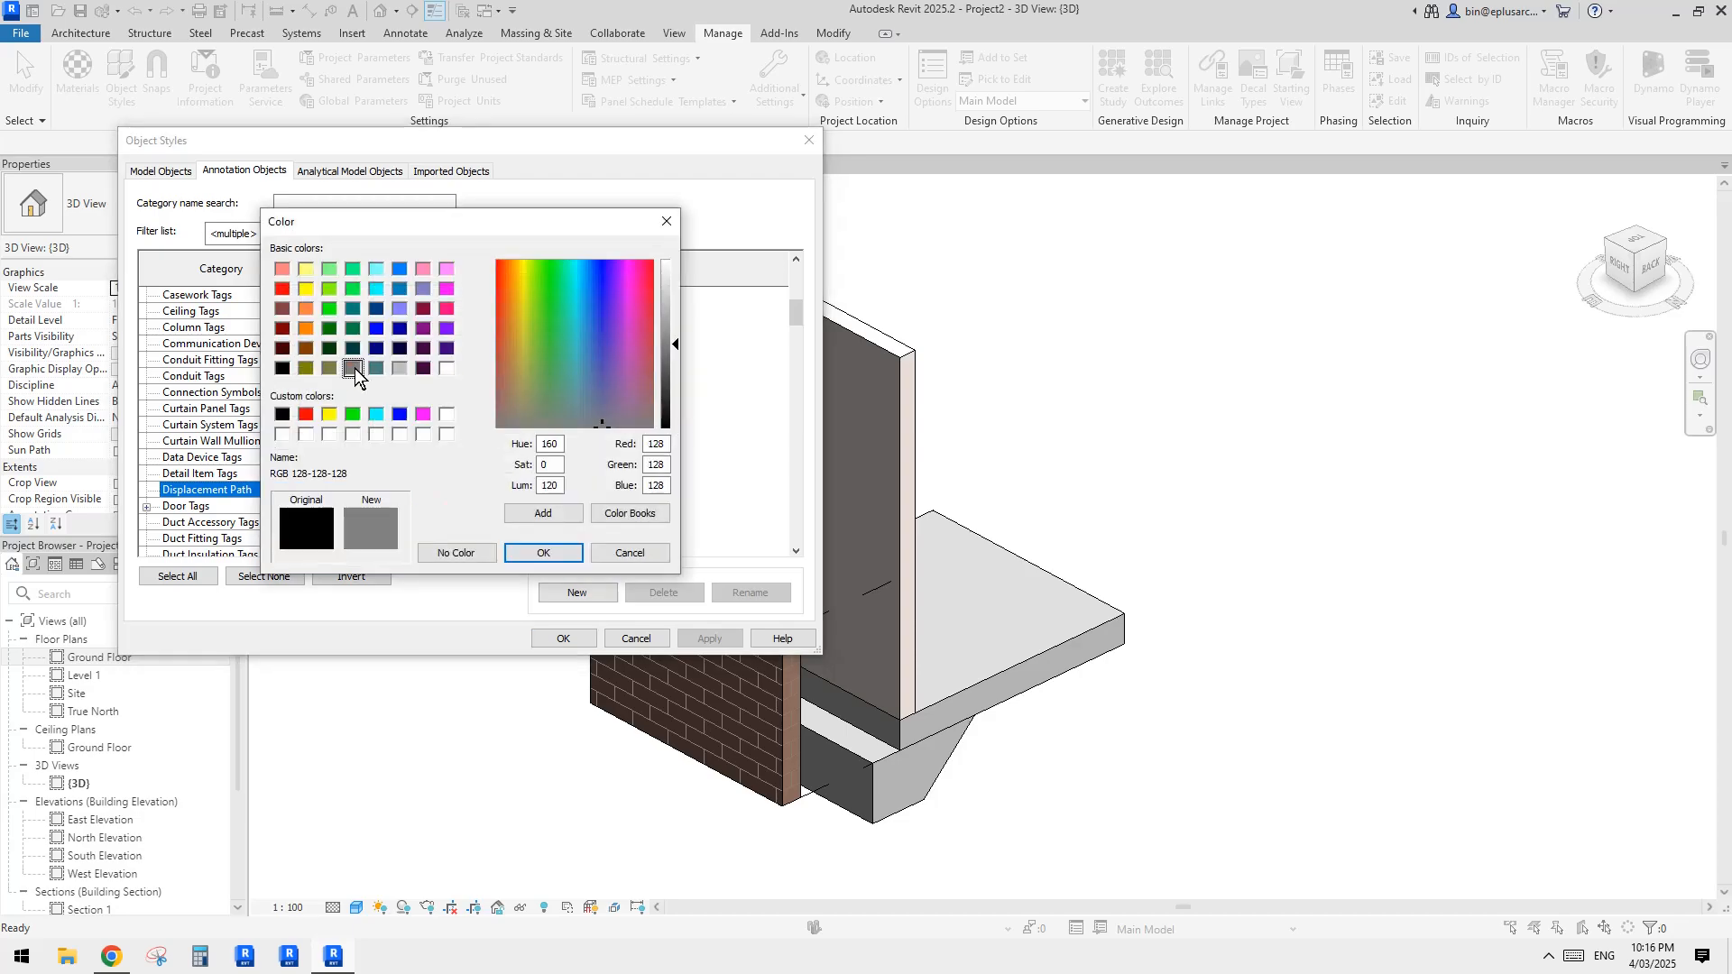
left_click(545, 553)
Step: Set the Displacement Path line pattern to Dot 1mm and accept the object style changes
left_click(582, 489)
left_click_drag(604, 527, 605, 548)
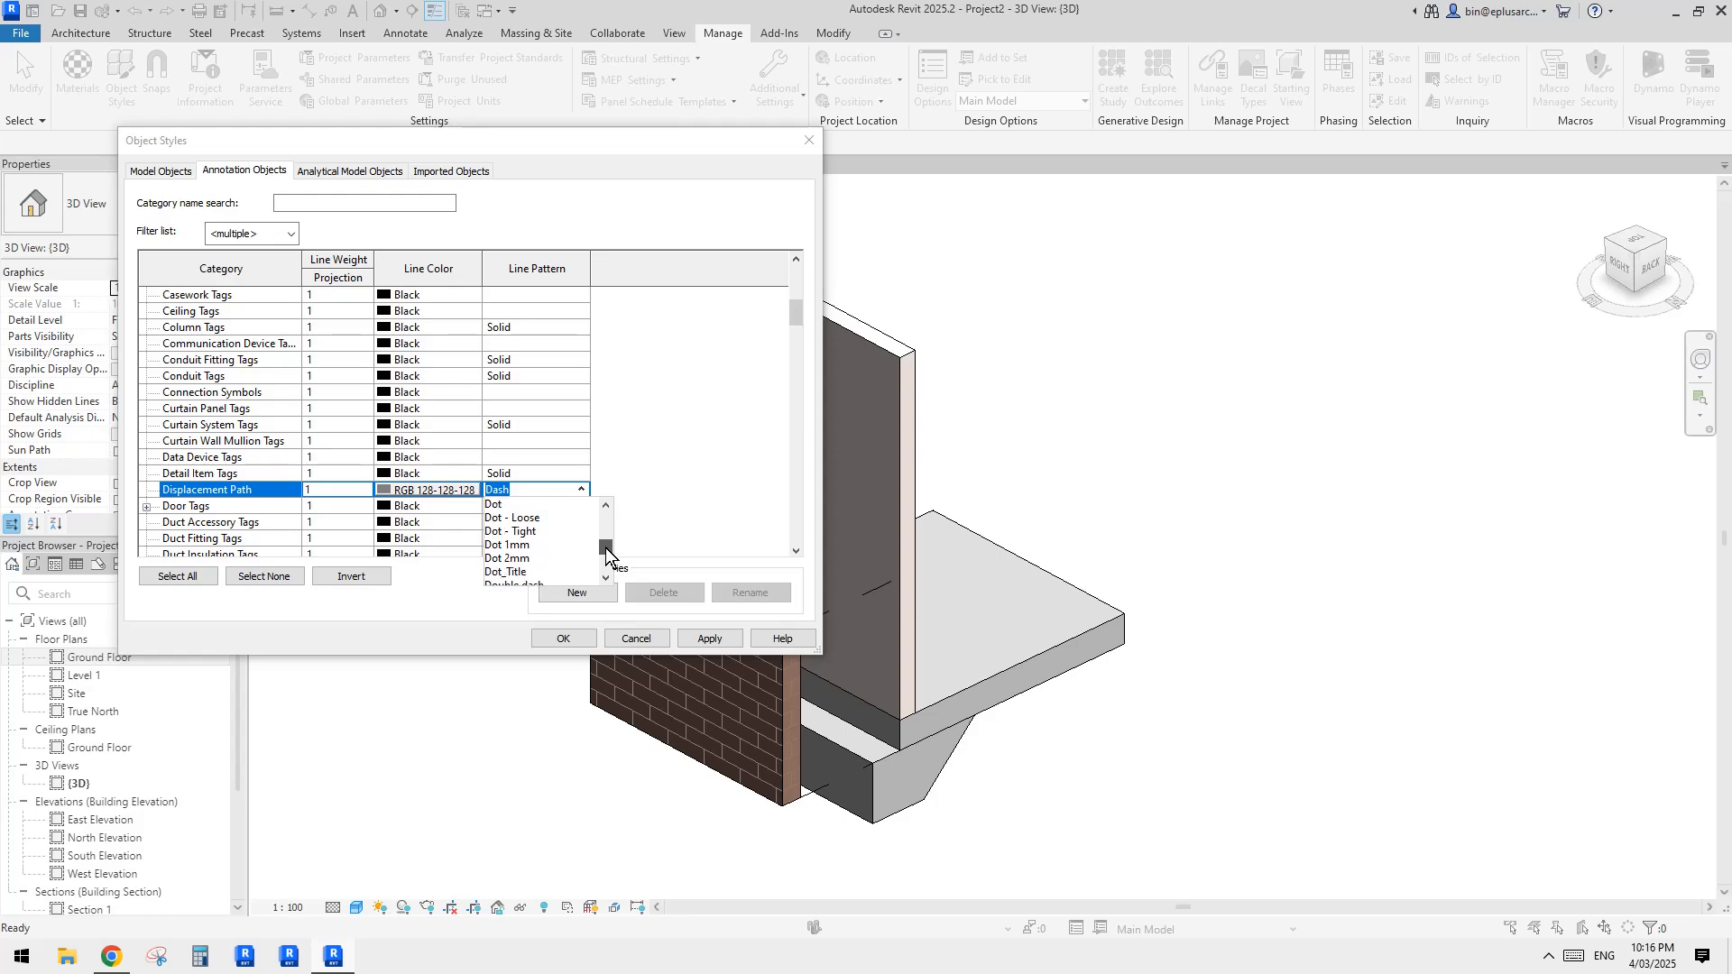
left_click(548, 543)
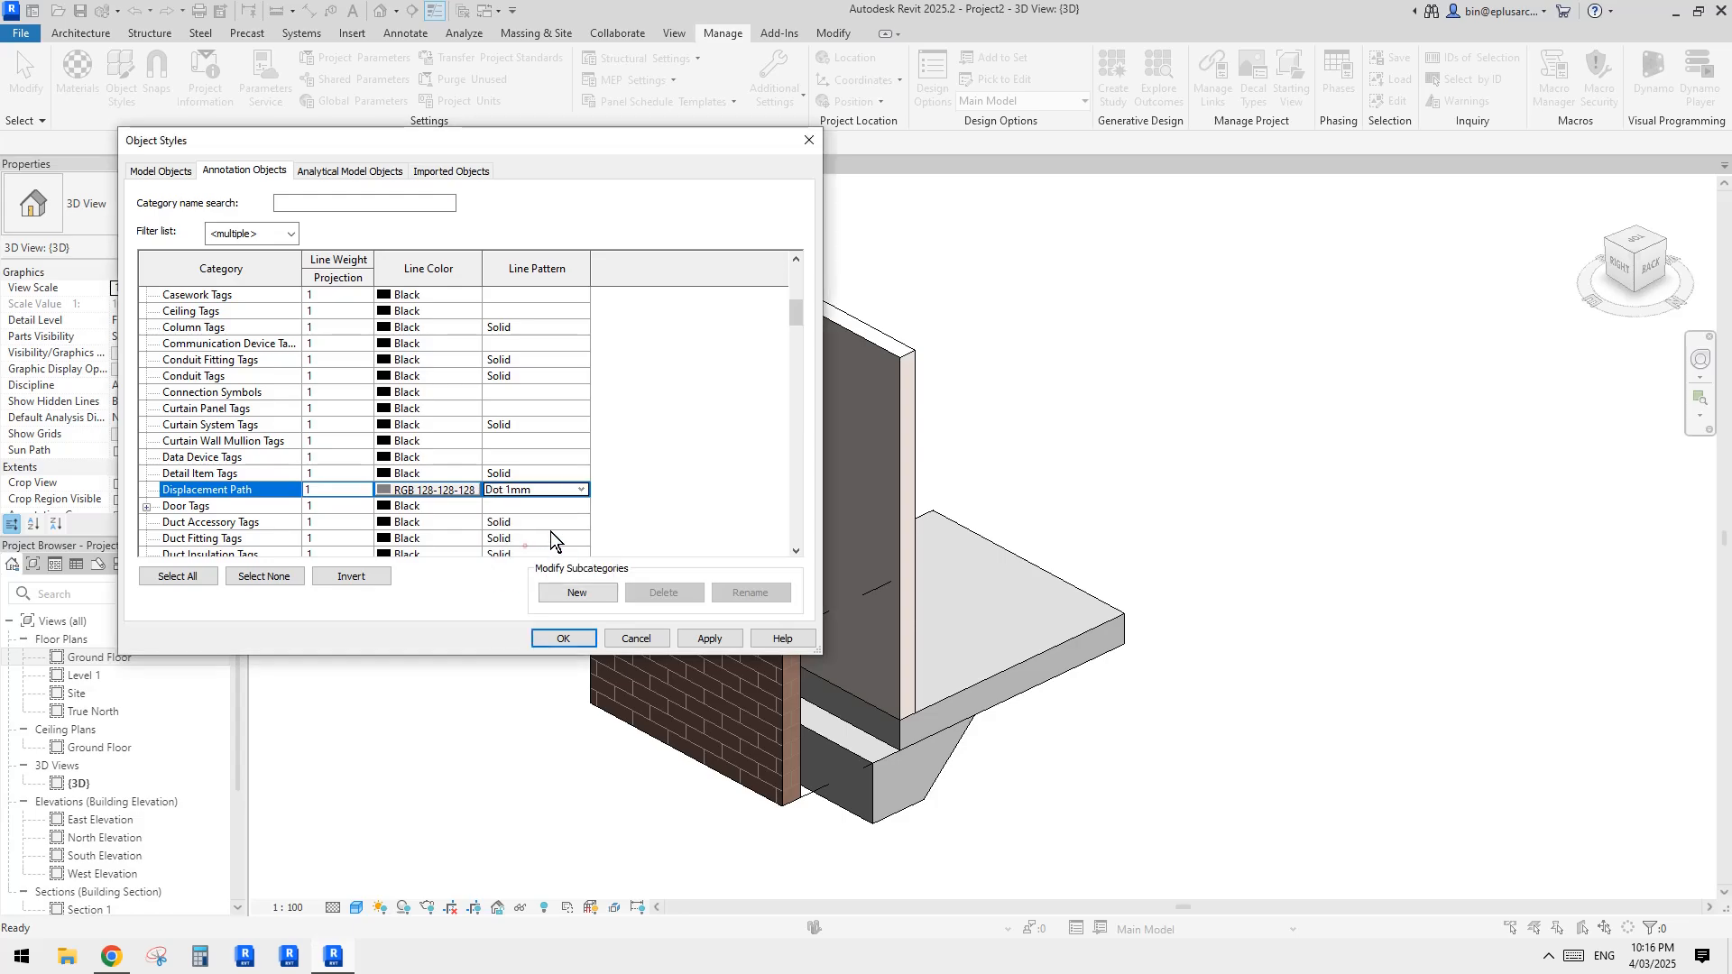
left_click(565, 636)
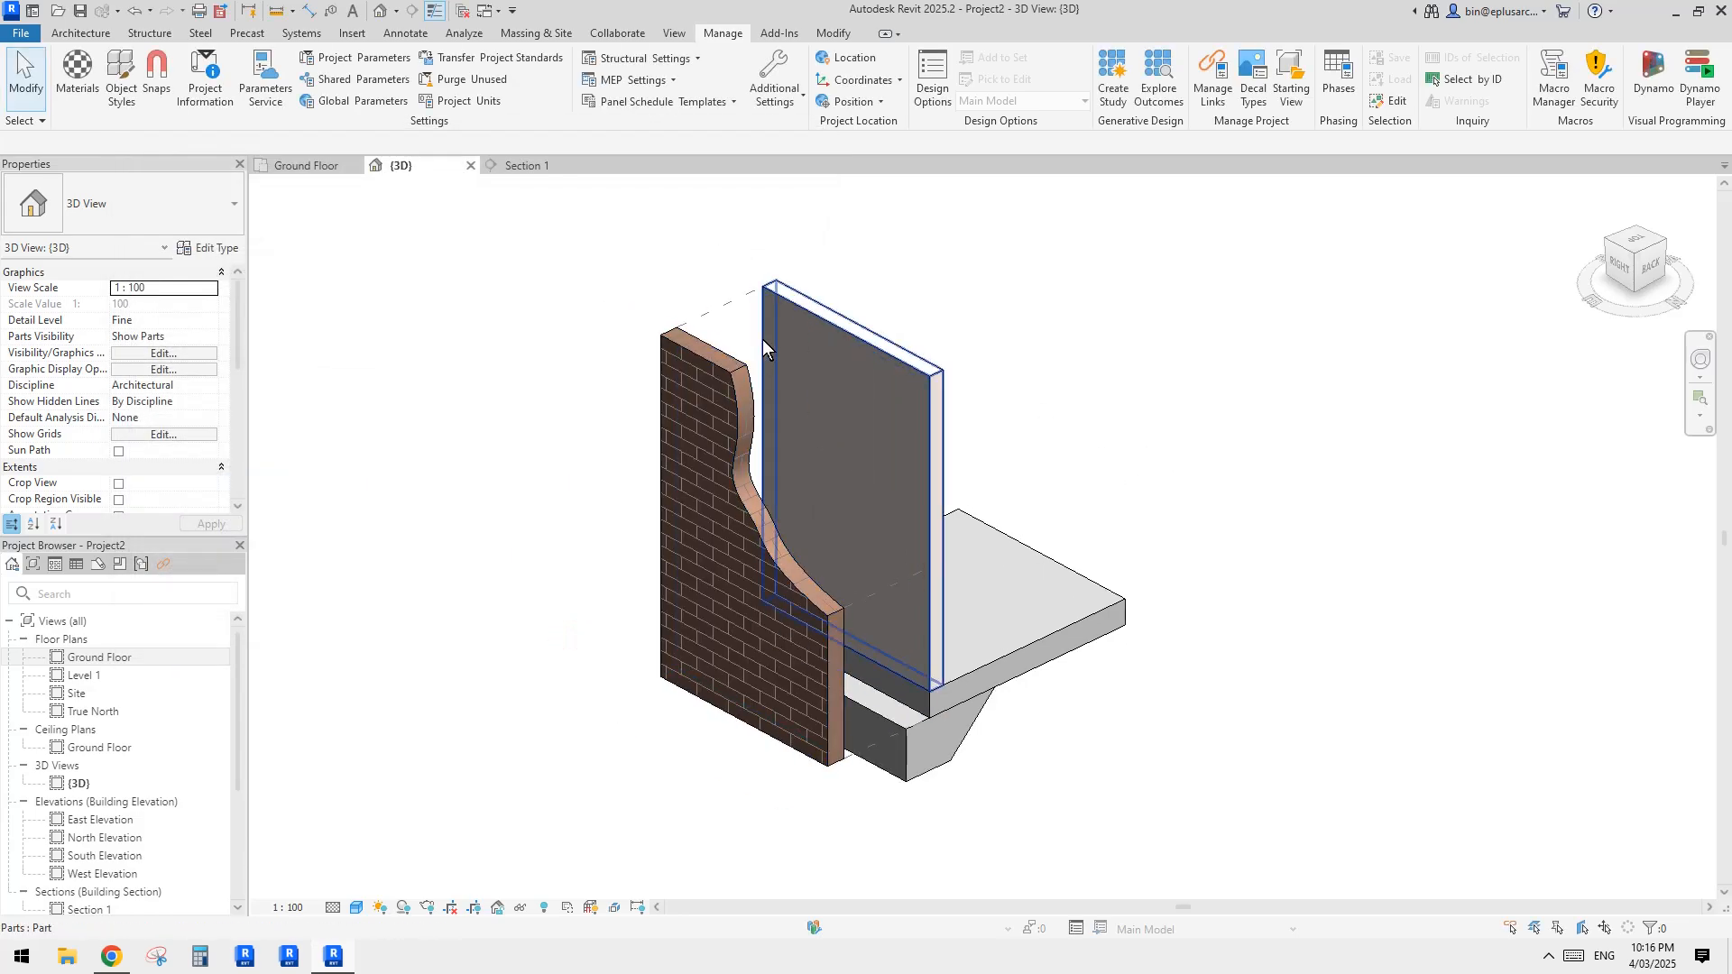
Step: Examine the restyled displacement paths between the displaced brick part and the inner wall
middle_click_drag(1119, 511, 1089, 520)
middle_click_drag(1068, 435, 813, 563)
scroll(1000, 444, "down", 1)
scroll(712, 532, "up", 5)
left_click(701, 479)
scroll(744, 486, "down", 1)
key("Escape")
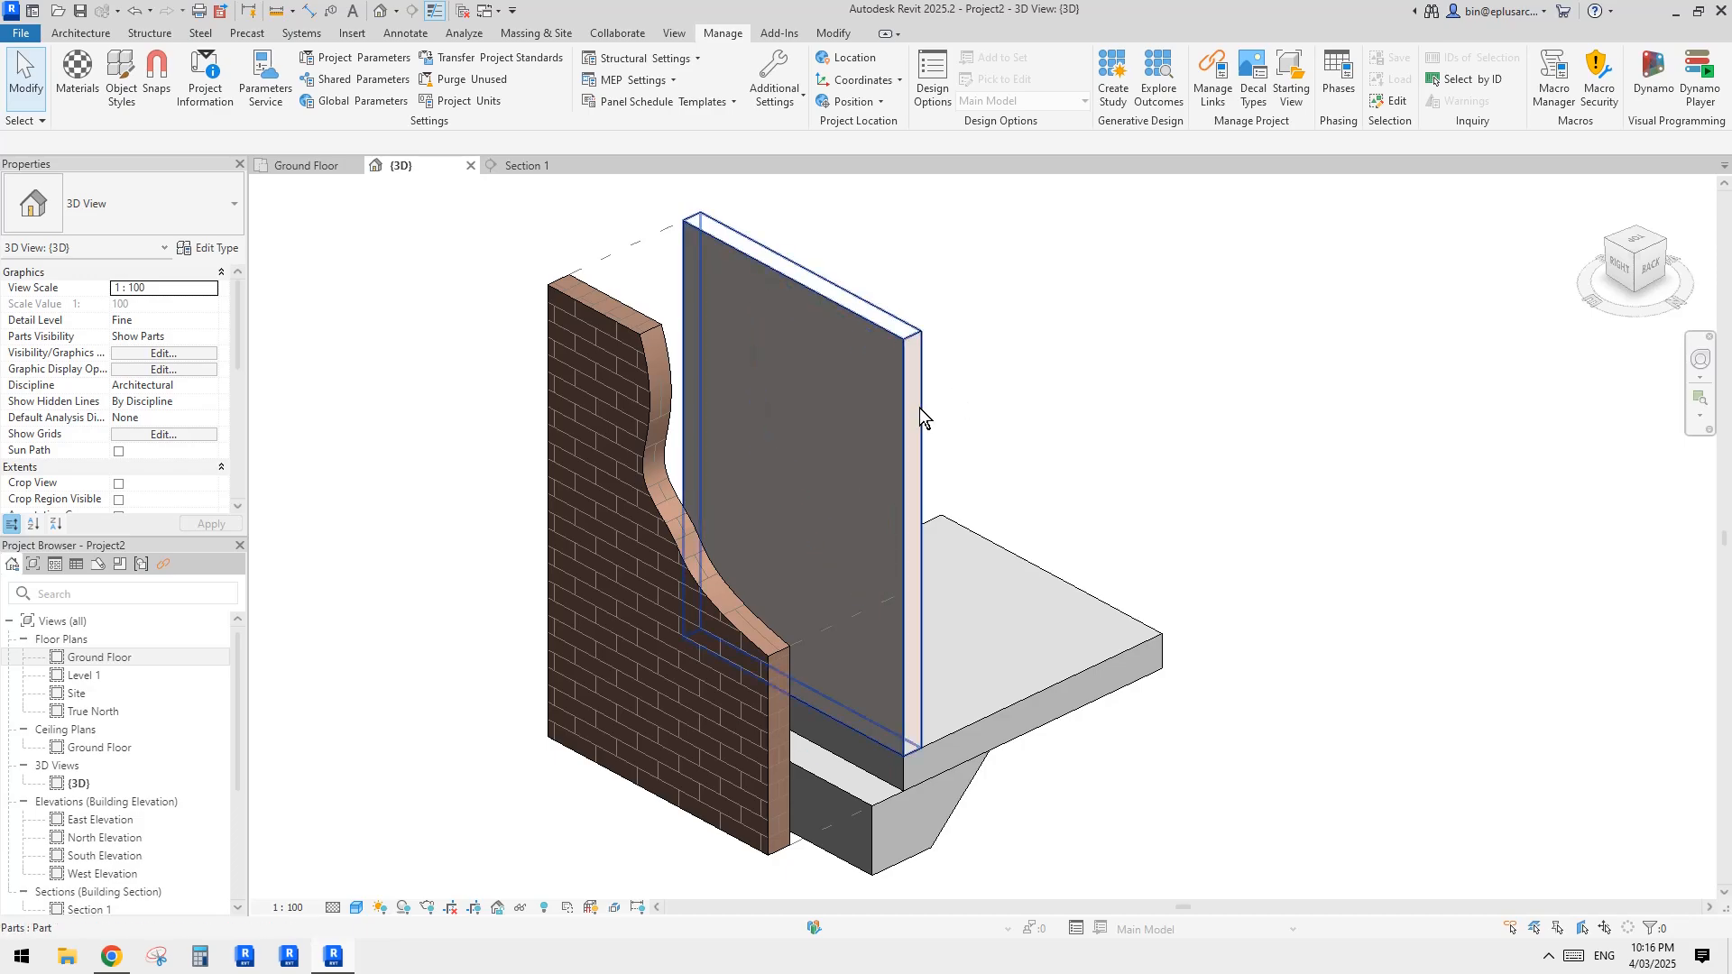
Step: Select the 90 mm thick inner wall part and examine its extents above the slab
middle_click_drag(918, 408, 916, 459)
left_click(868, 435)
key("Escape")
left_click(896, 407)
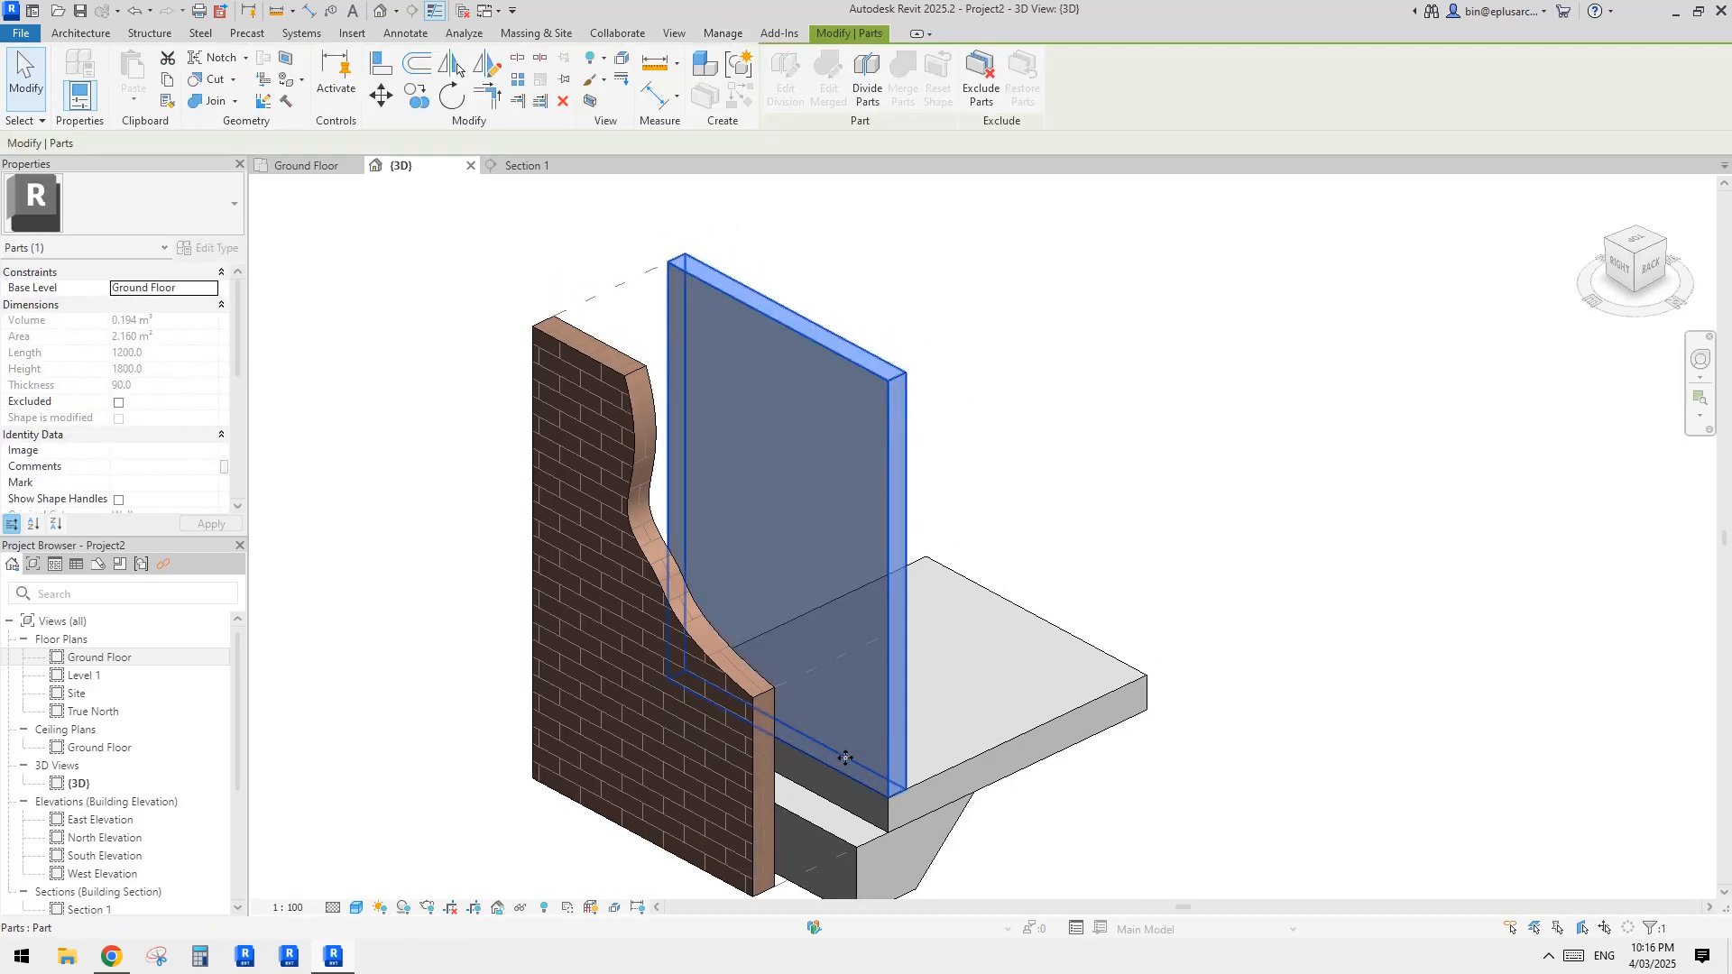
middle_click_drag(832, 742, 816, 711)
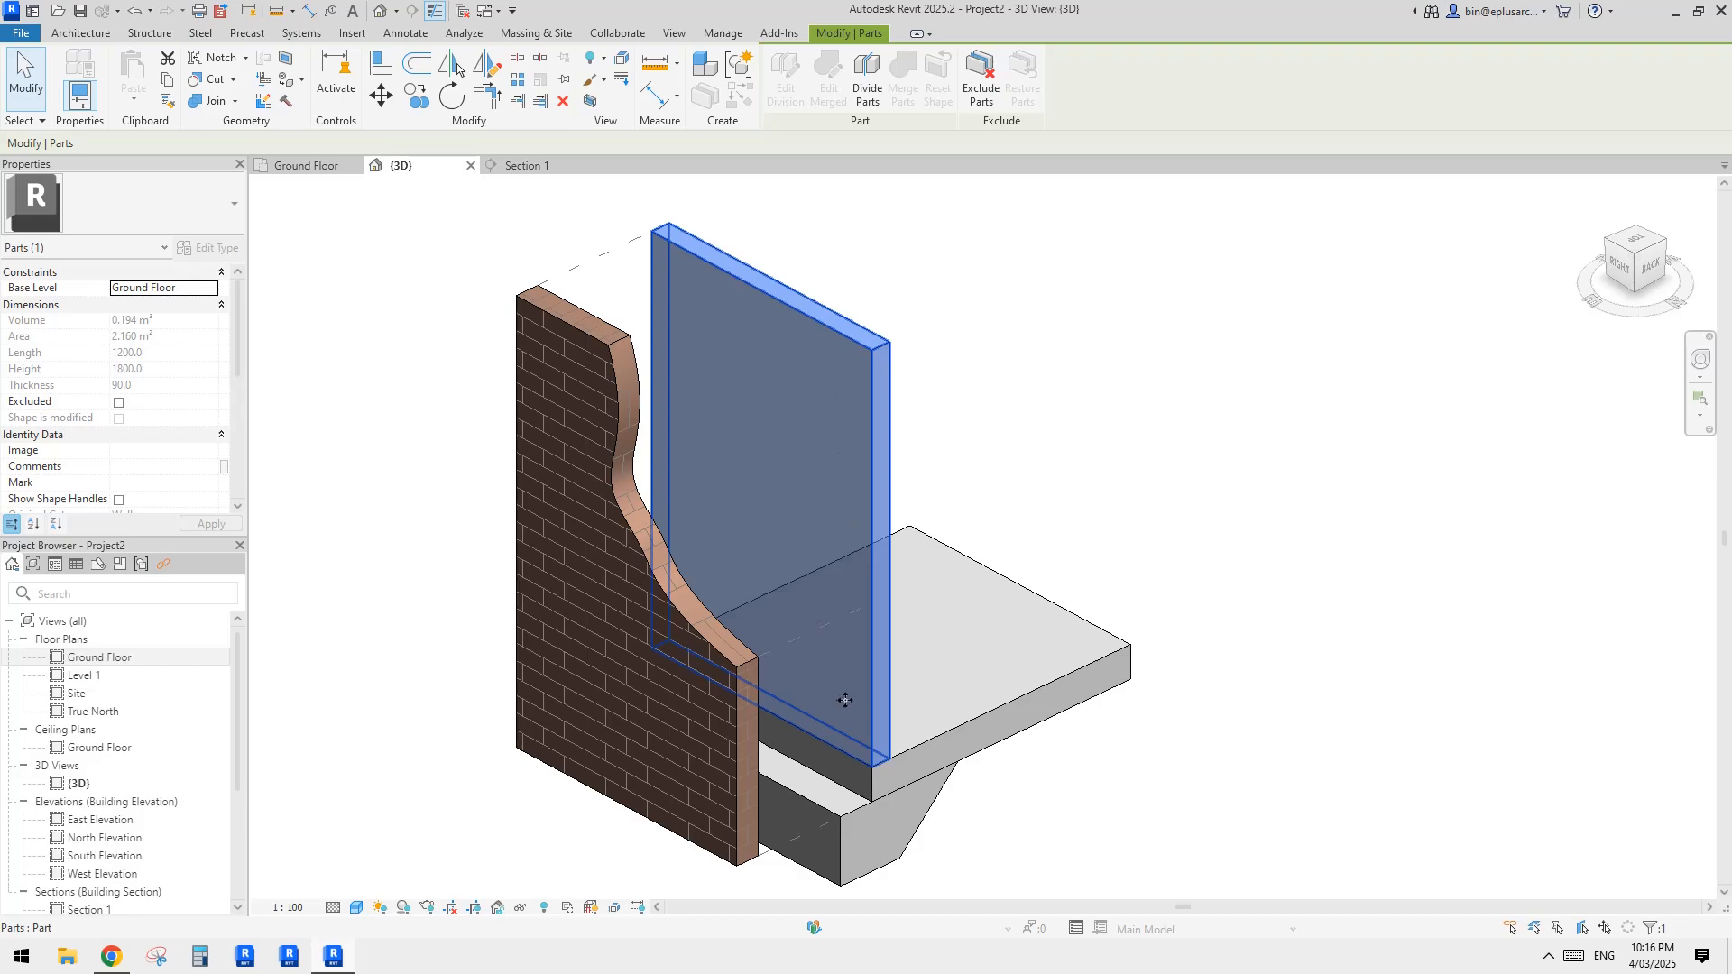
left_click(446, 262)
Step: Load the Dimension Lumber-Column structural column family with the 38x89 type from the Australia library's Structural Columns, Wood folder
left_click(150, 32)
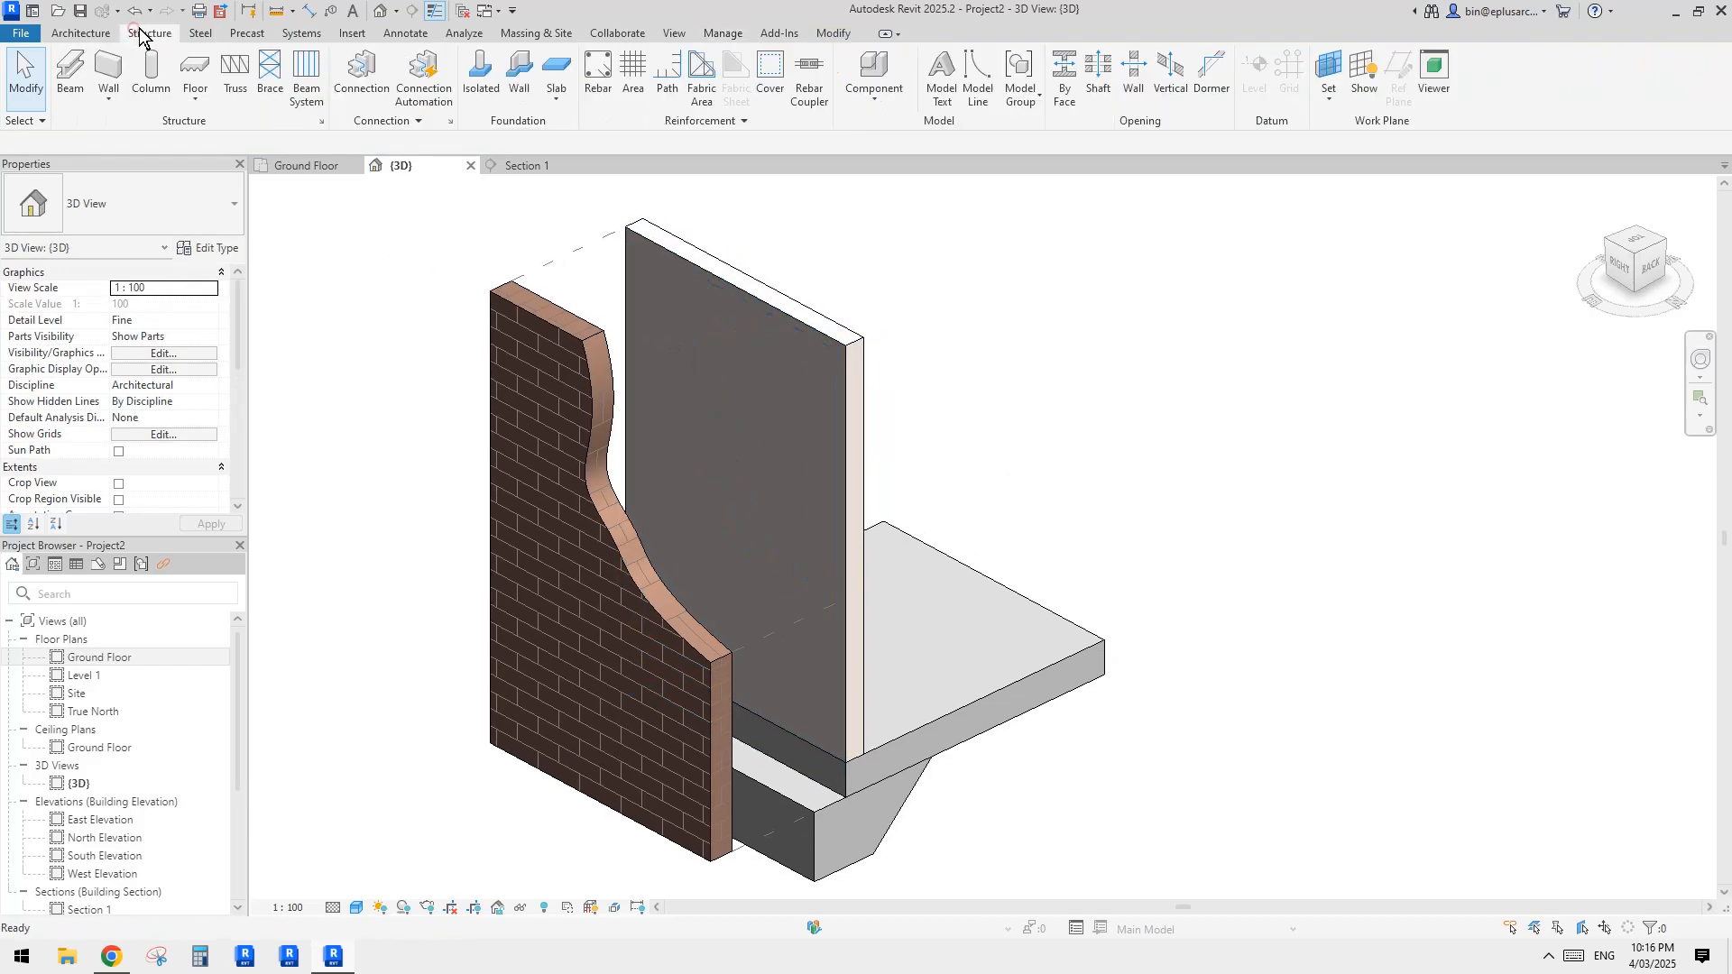
middle_click_drag(628, 325, 620, 338)
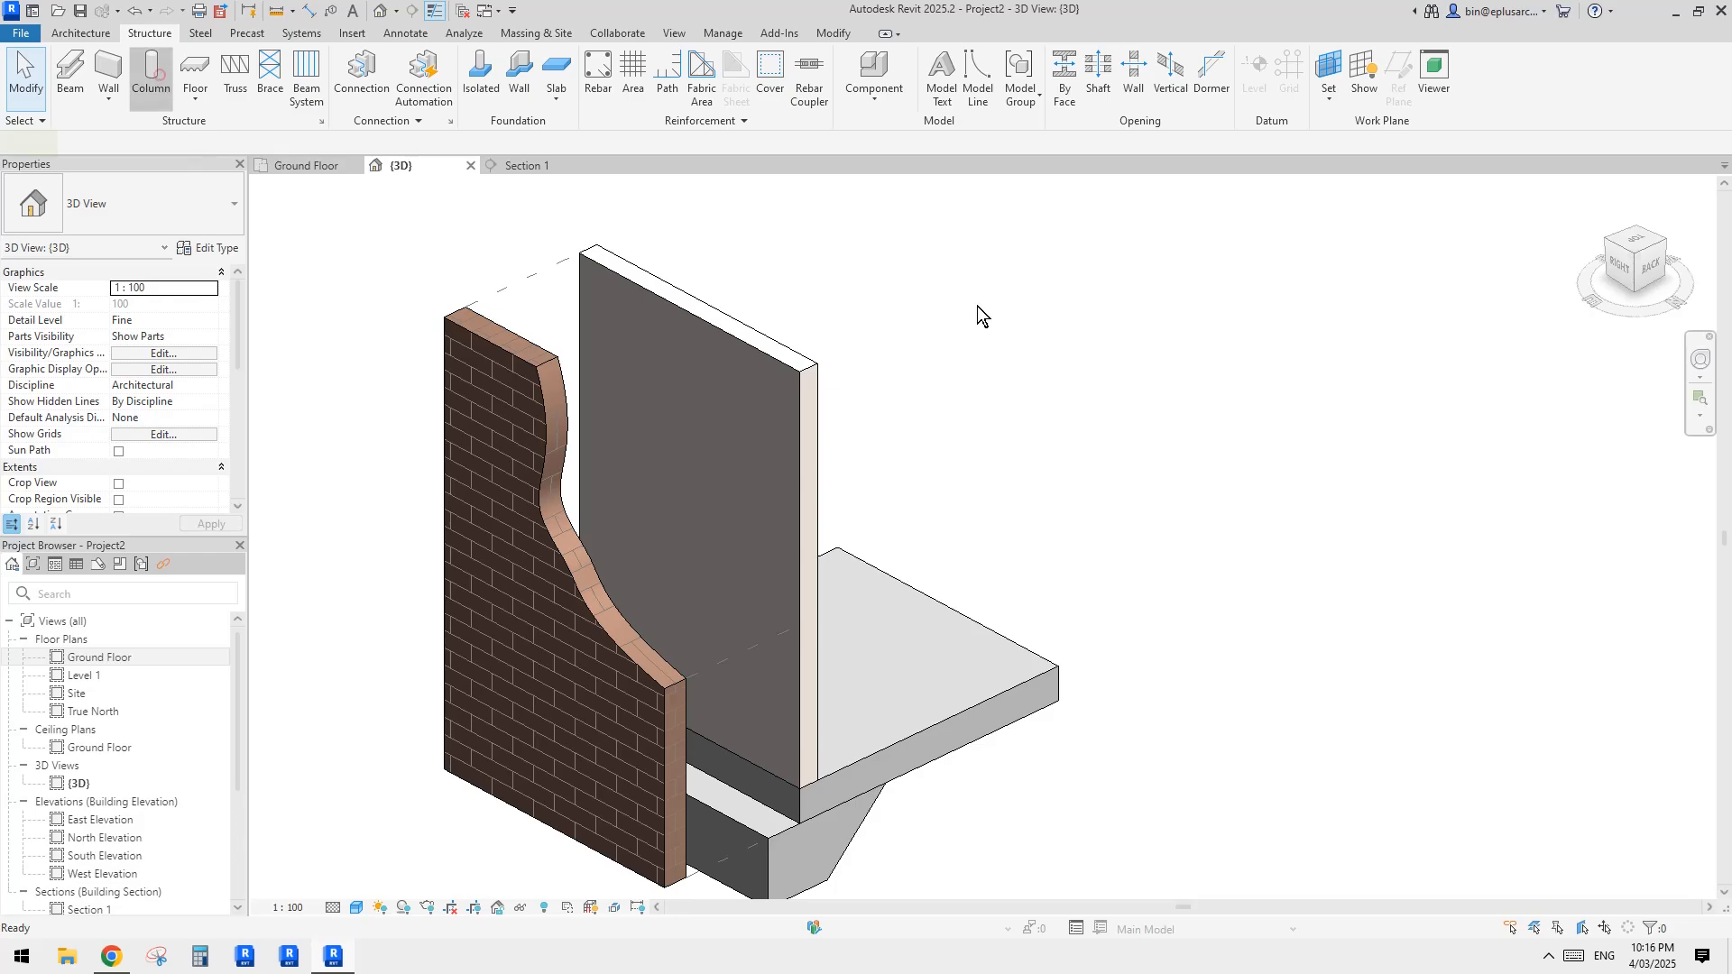
left_click(783, 76)
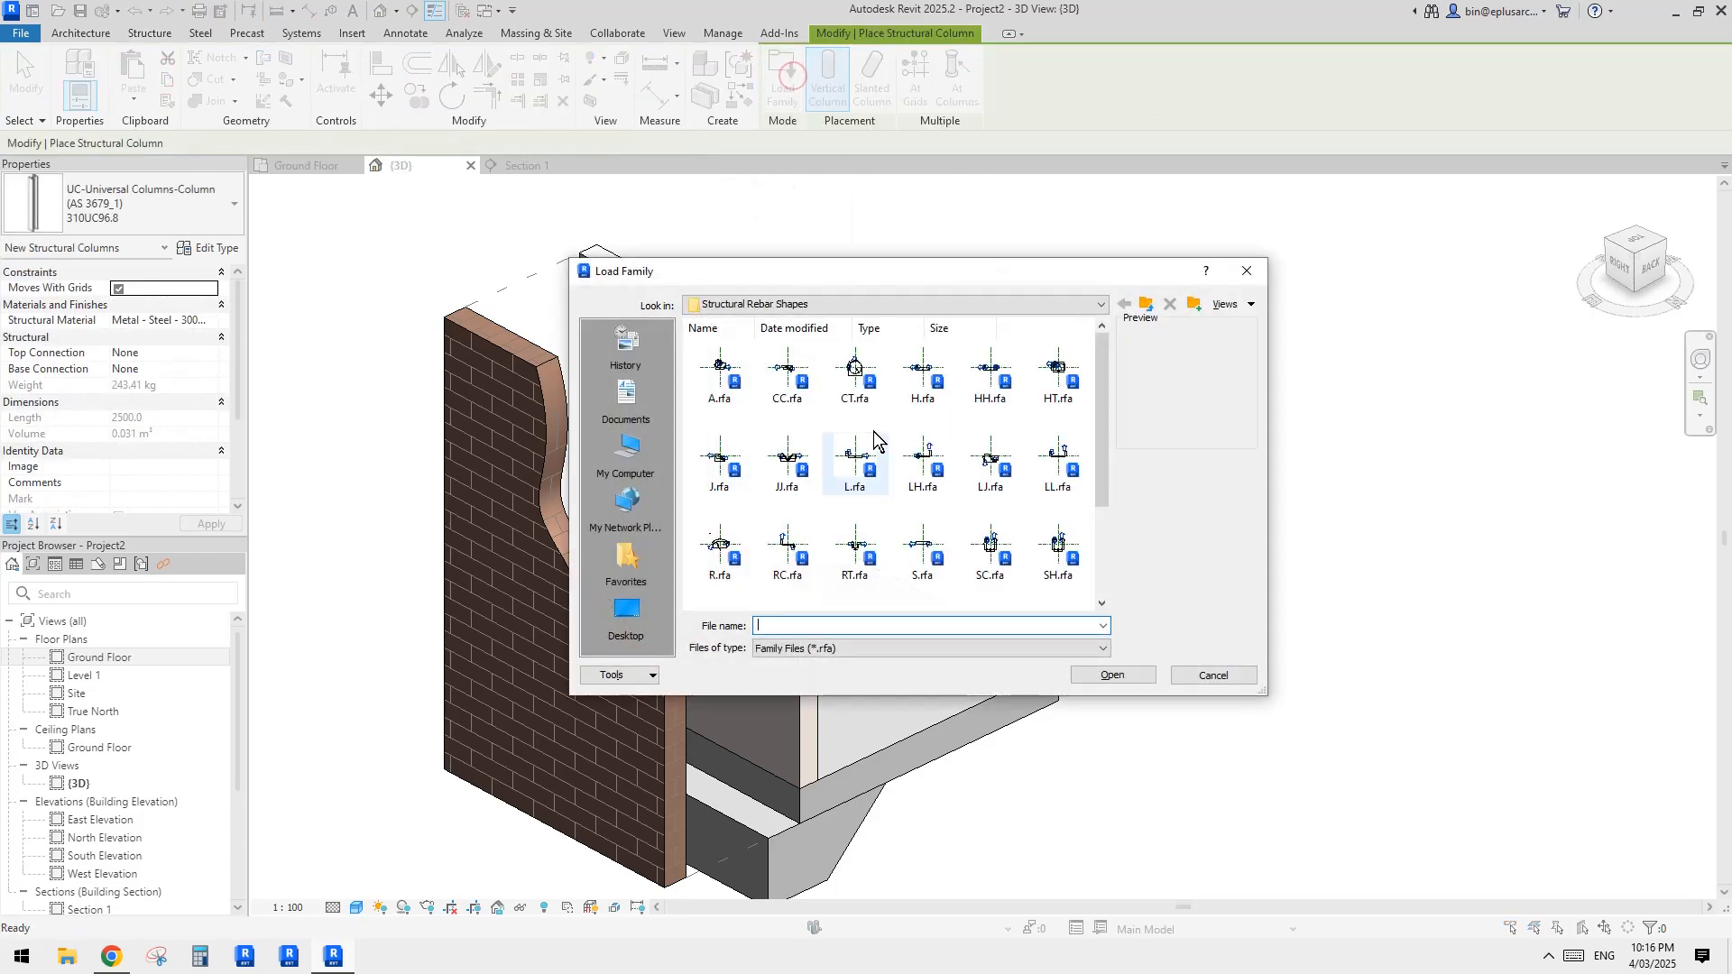
left_click(925, 455)
key("BackSpace")
key("BackSpace")
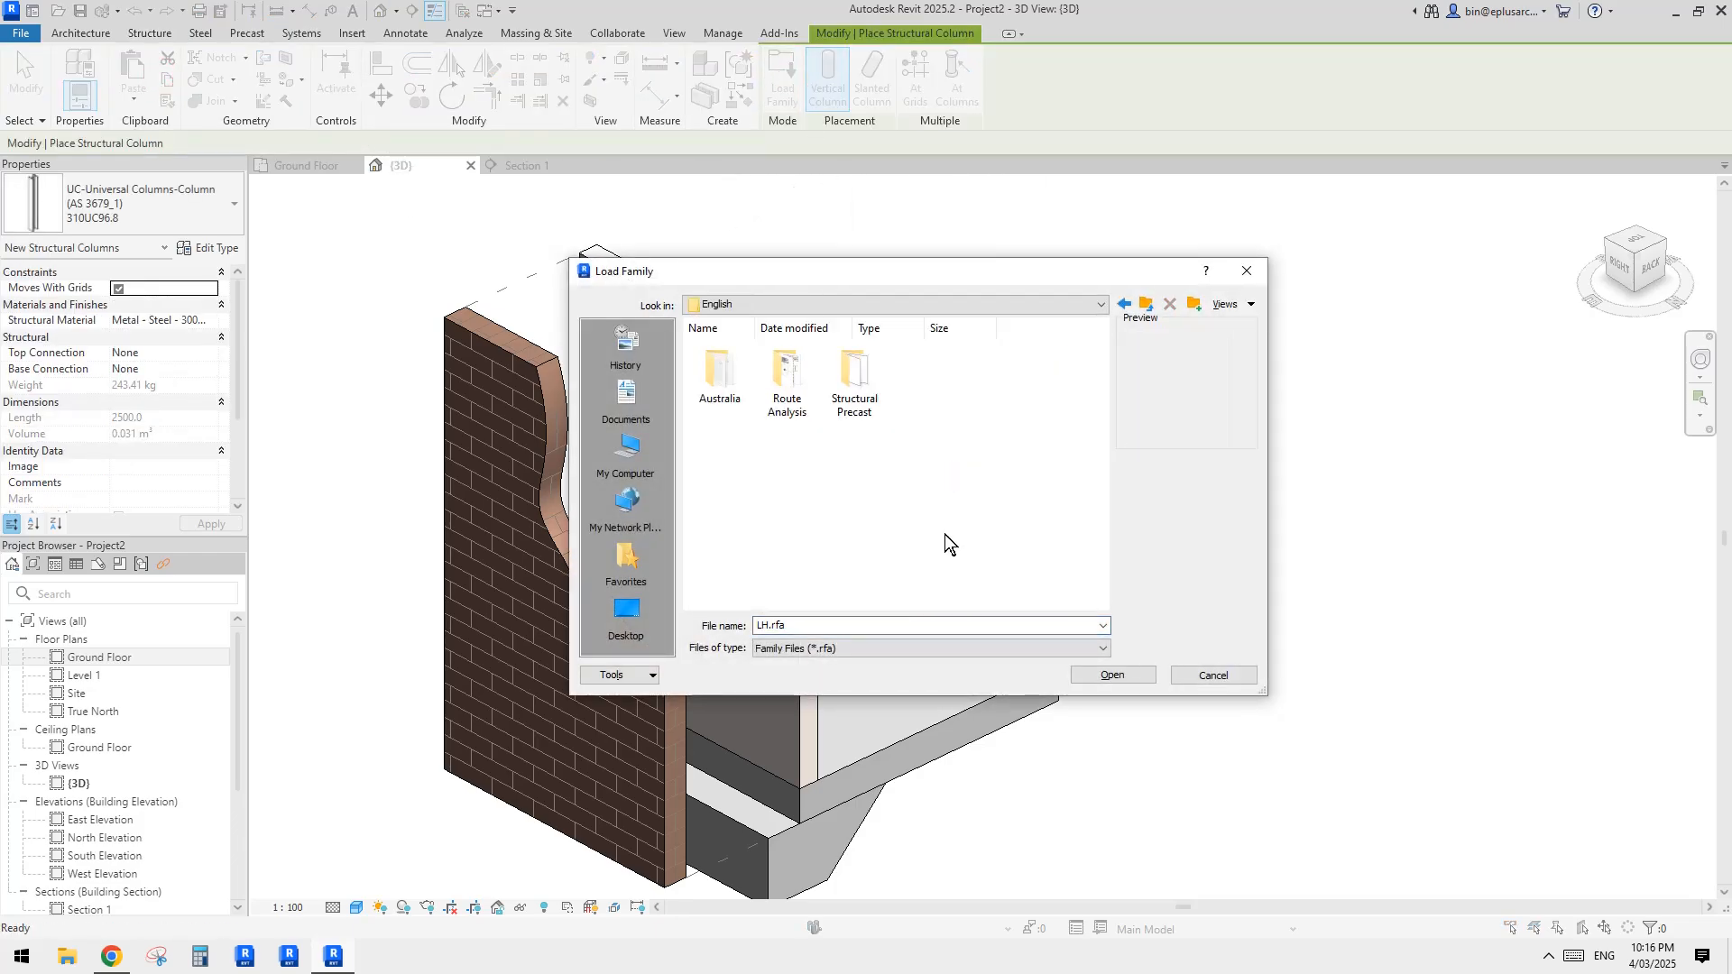
double_click(719, 377)
scroll(902, 469, "down", 3)
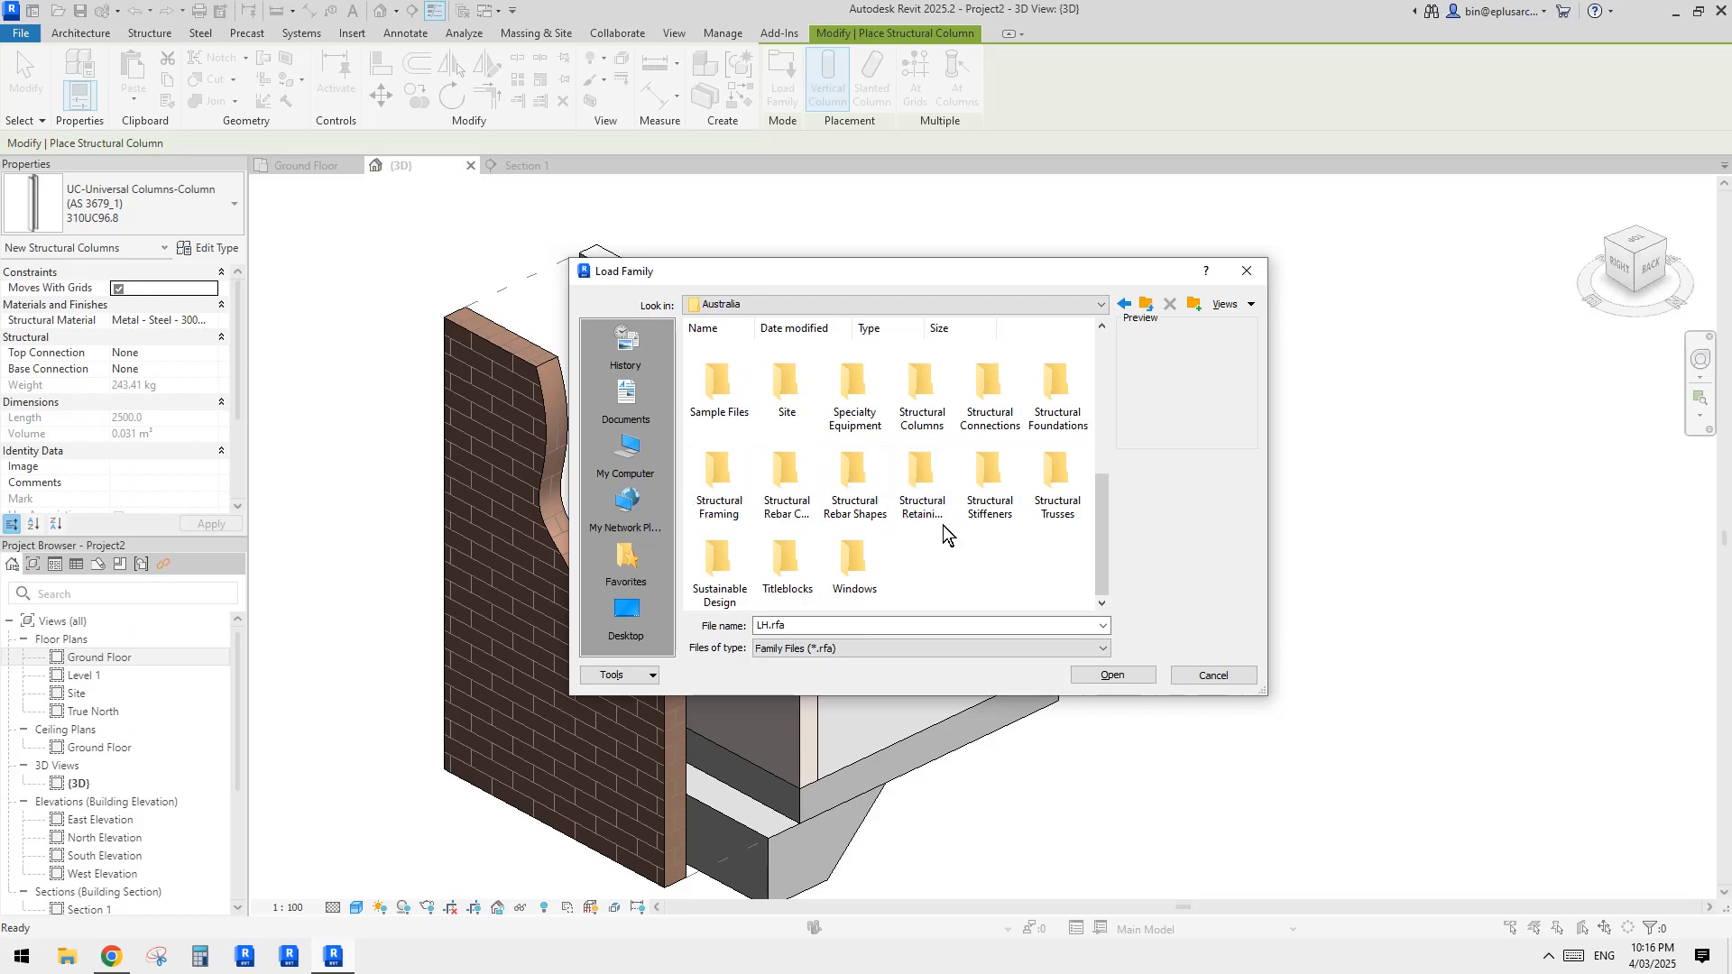
double_click(922, 397)
double_click(920, 383)
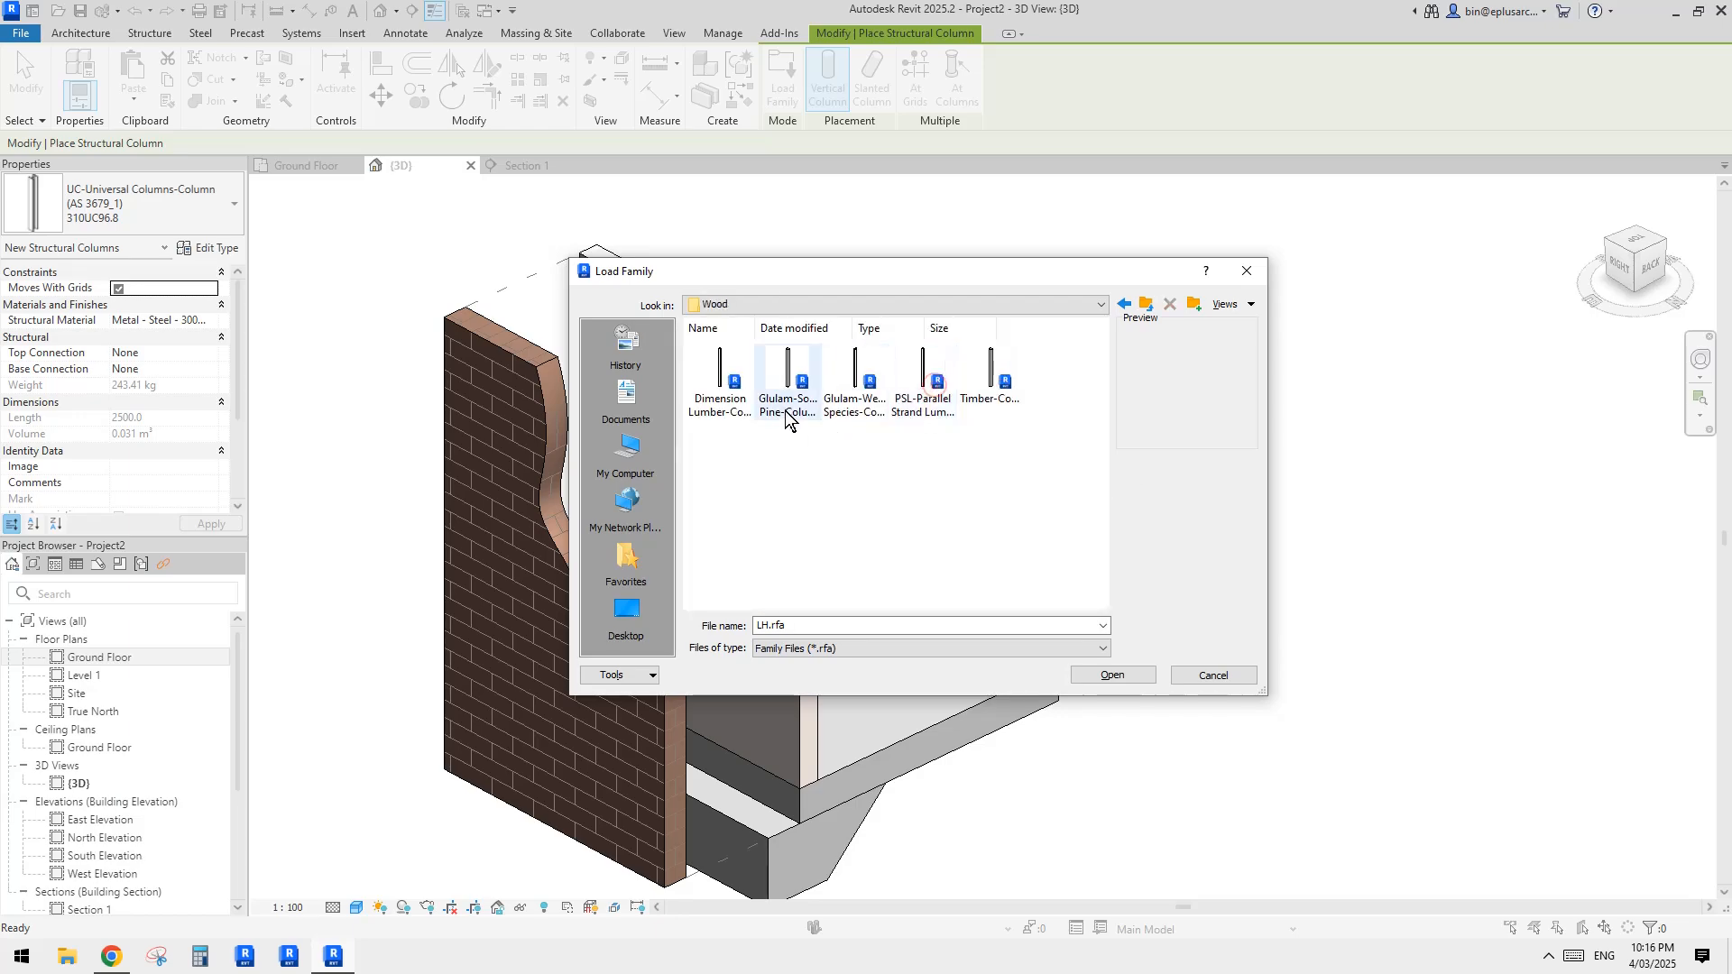
double_click(721, 383)
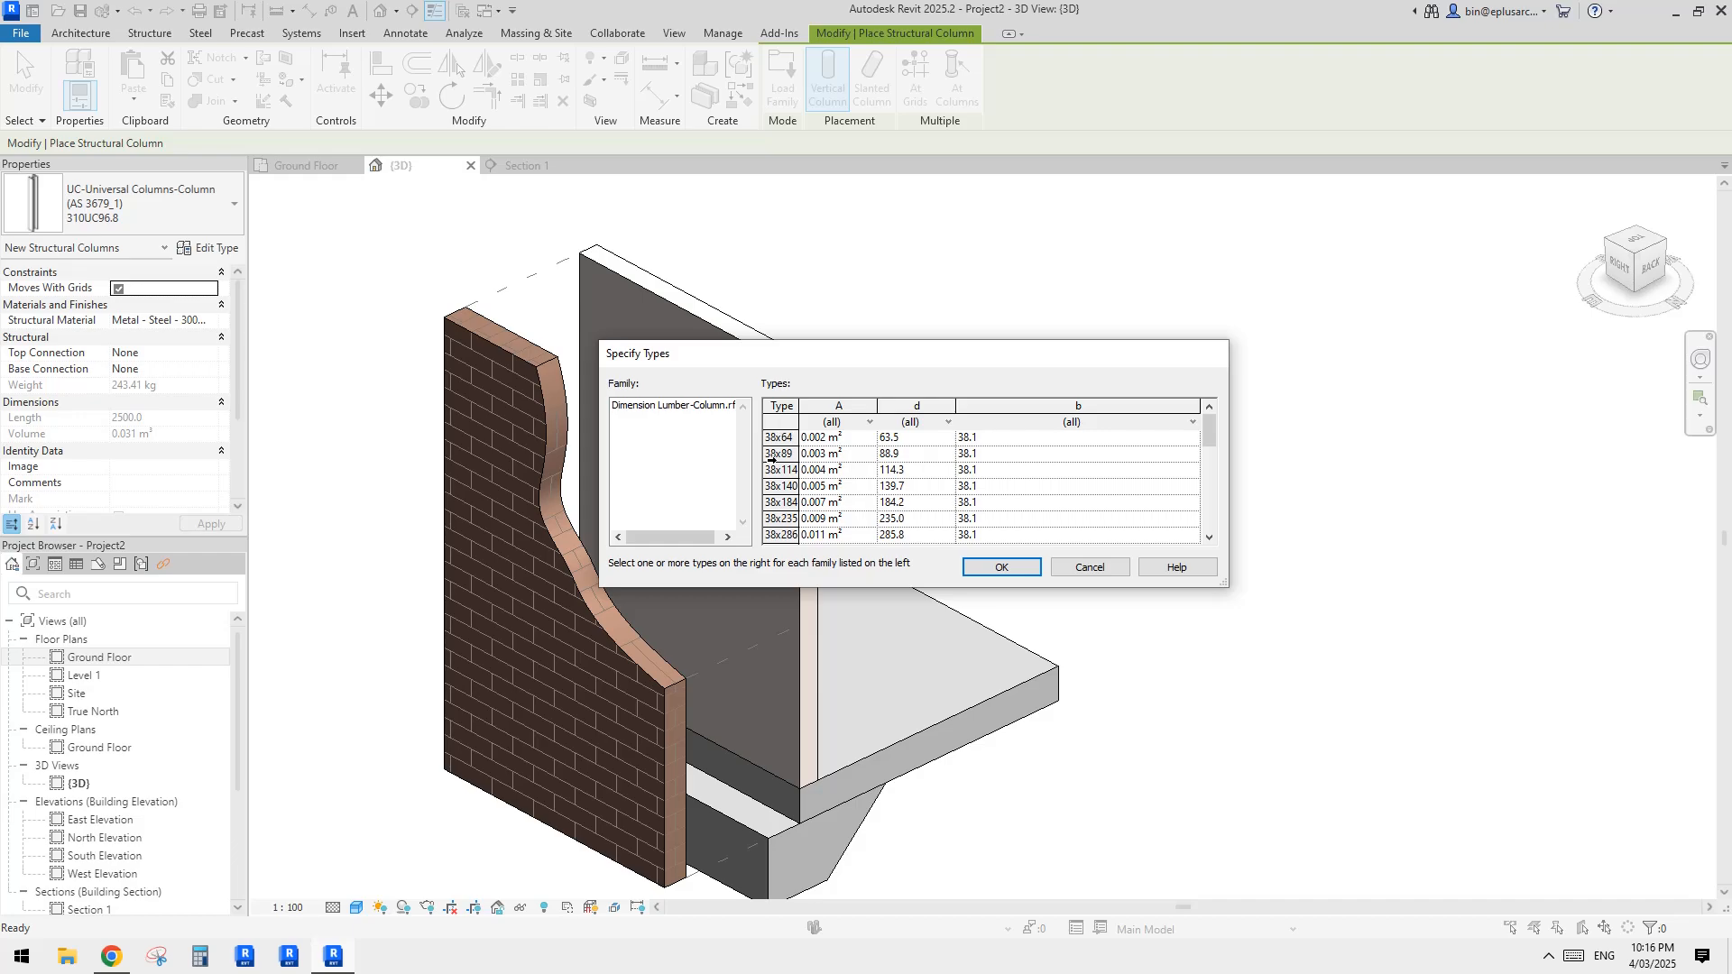
left_click(774, 455)
left_click(1000, 566)
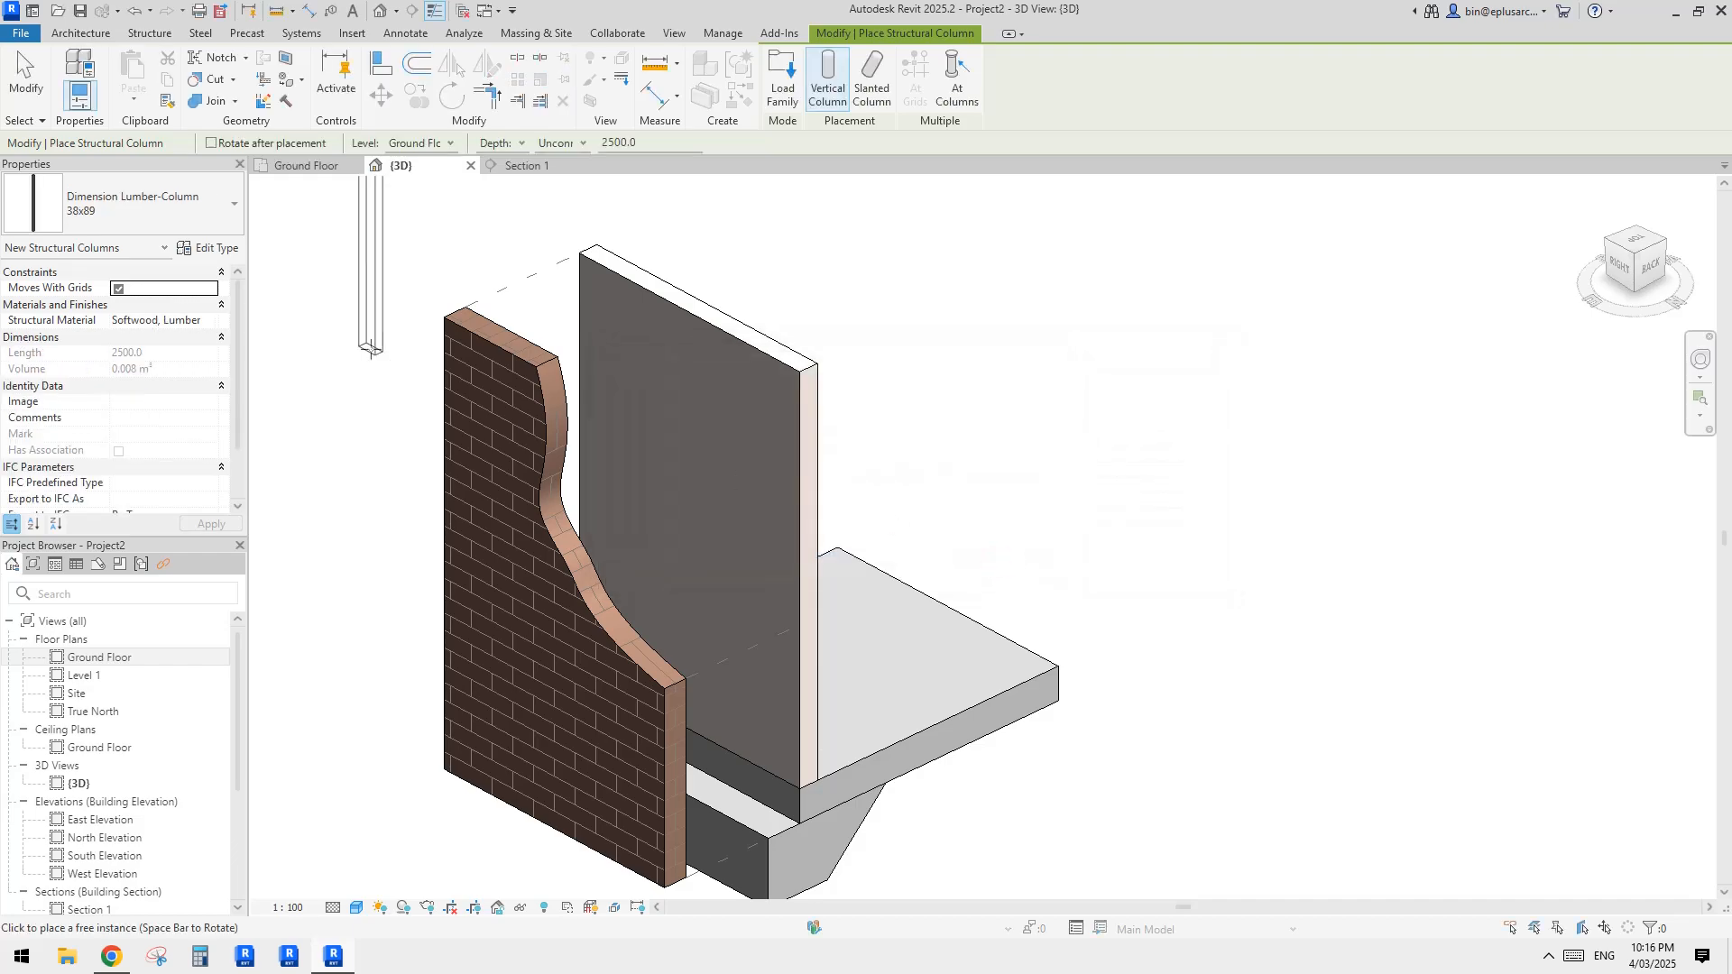
Step: Rename the lumber column type to 45x90 and match its section dimensions to that name, with b at 45 mm
left_click(215, 247)
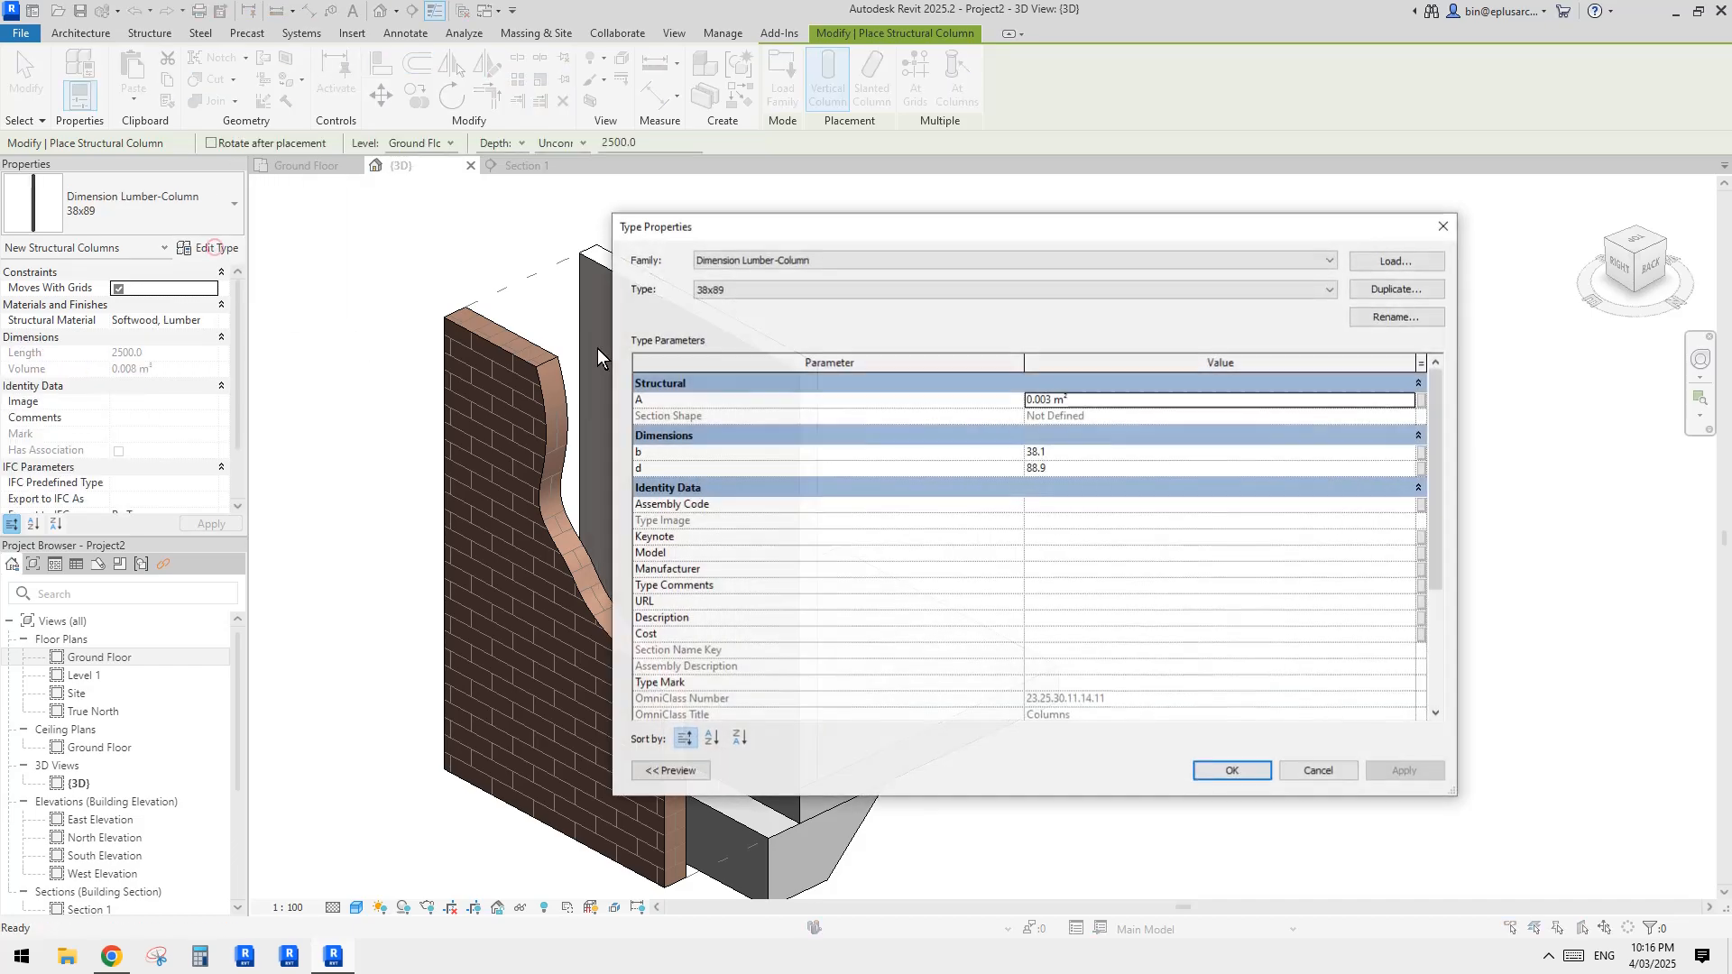
left_click(1396, 318)
type("45x90")
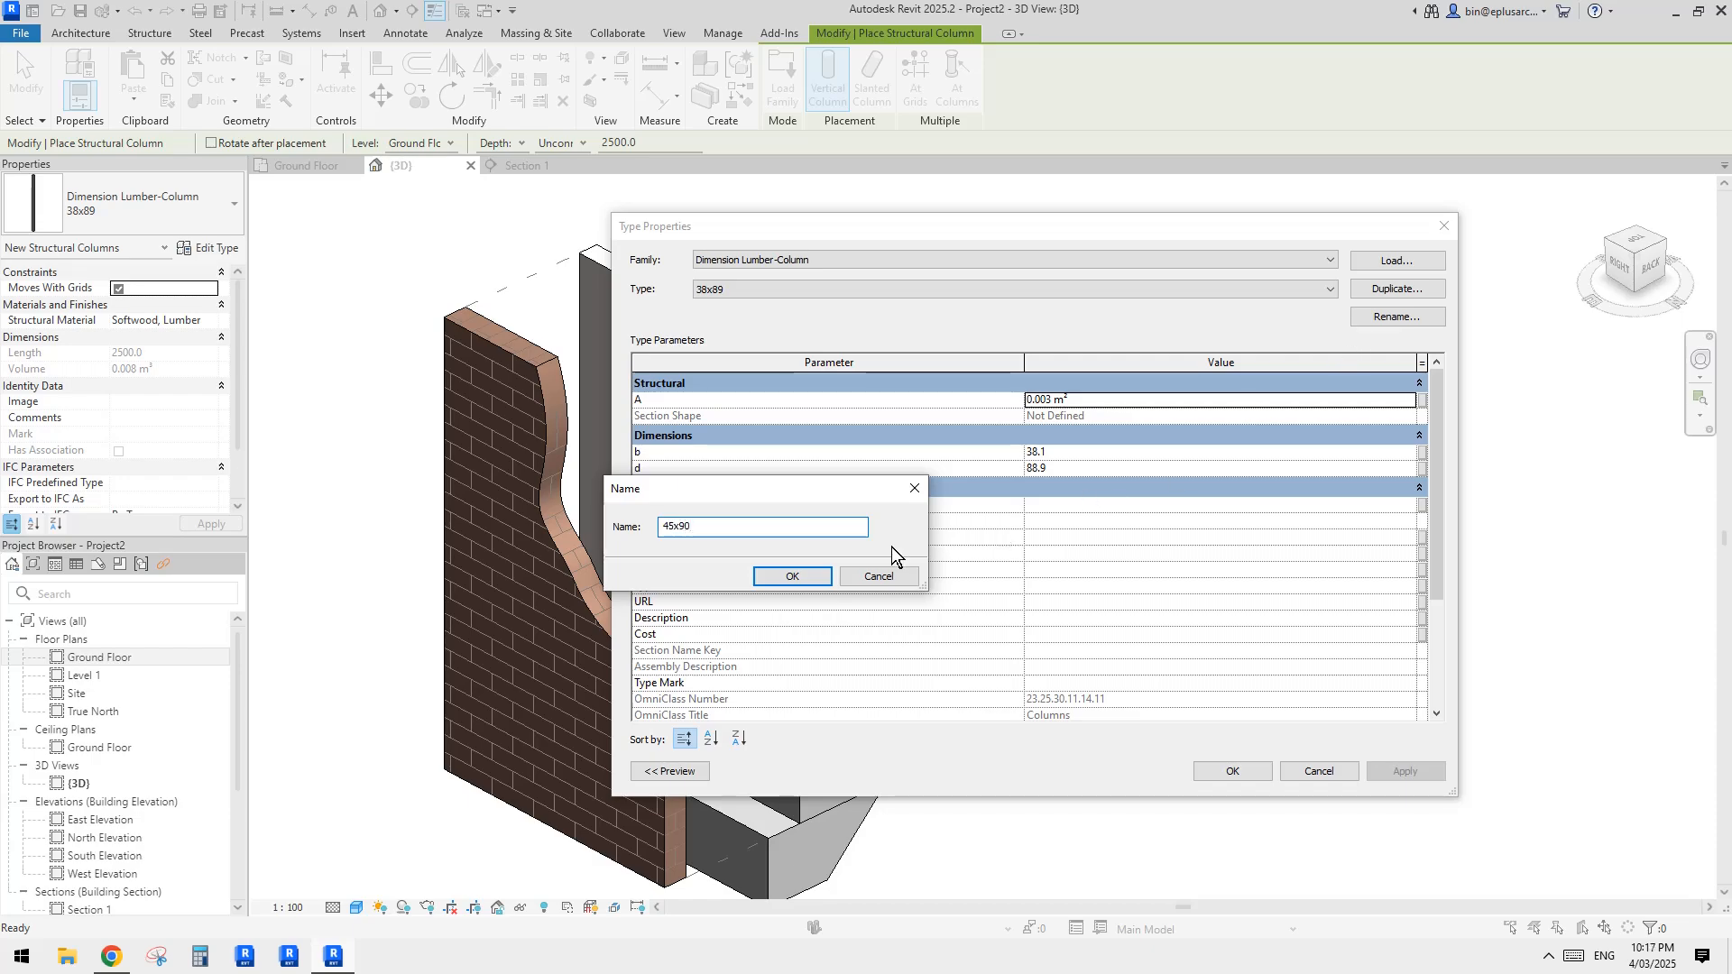
left_click(792, 576)
left_click(1071, 452)
type("45")
left_click(1072, 469)
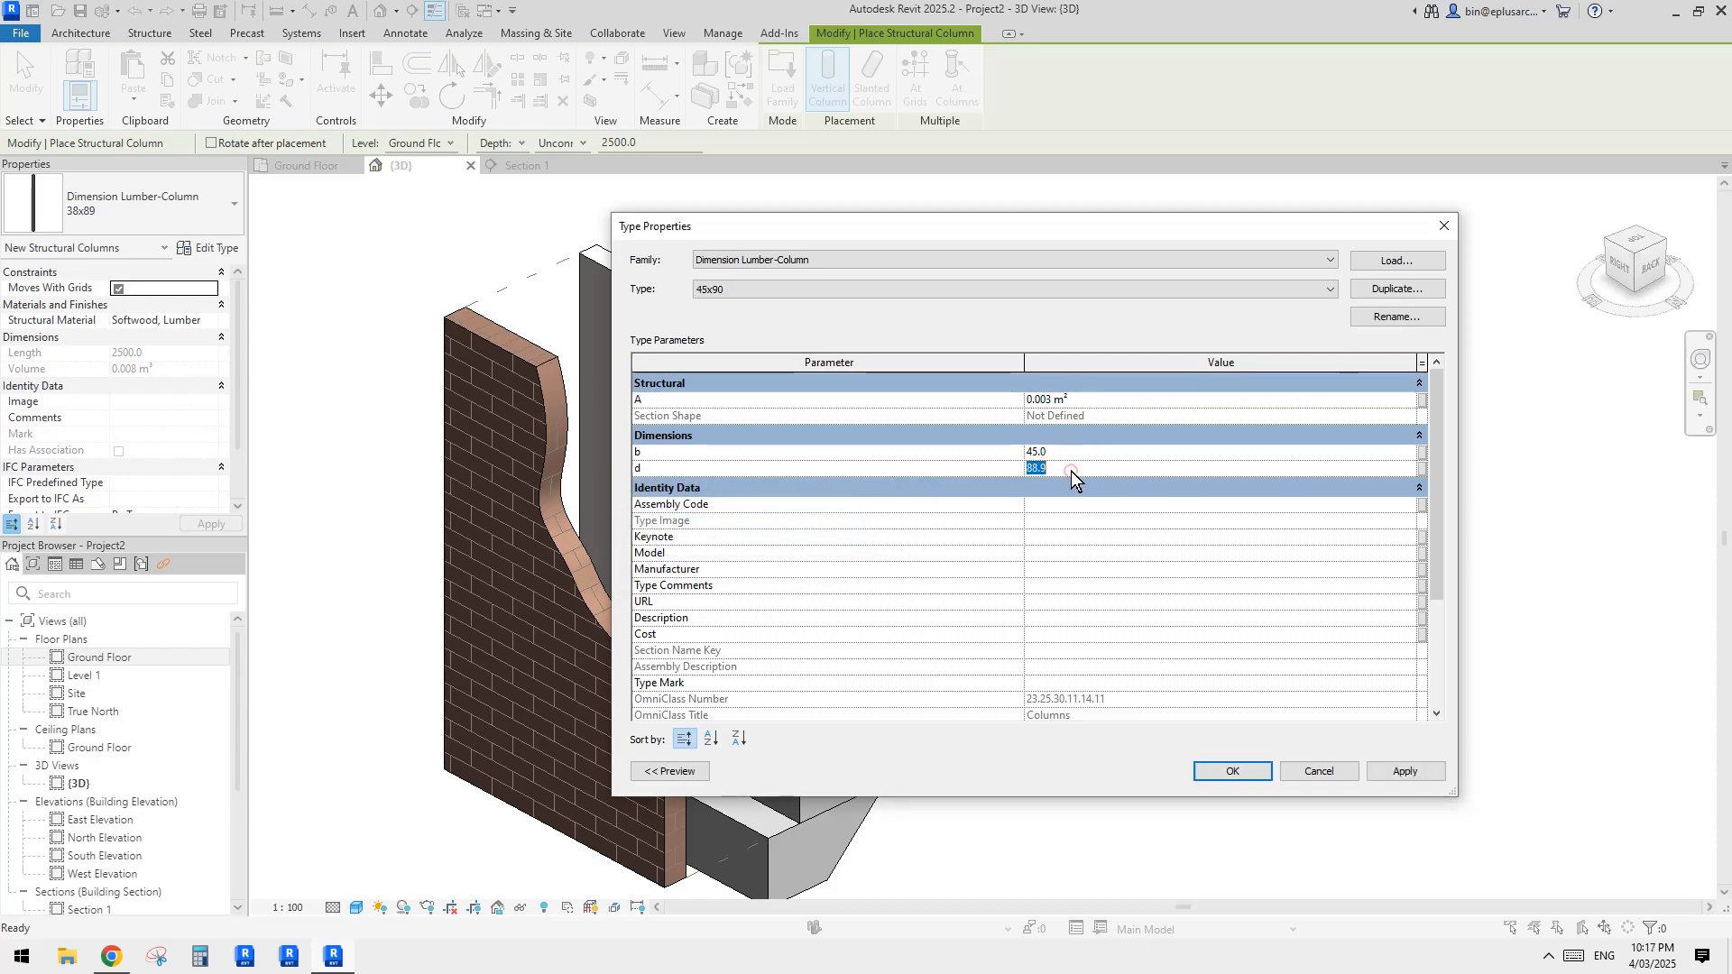
left_click(1253, 777)
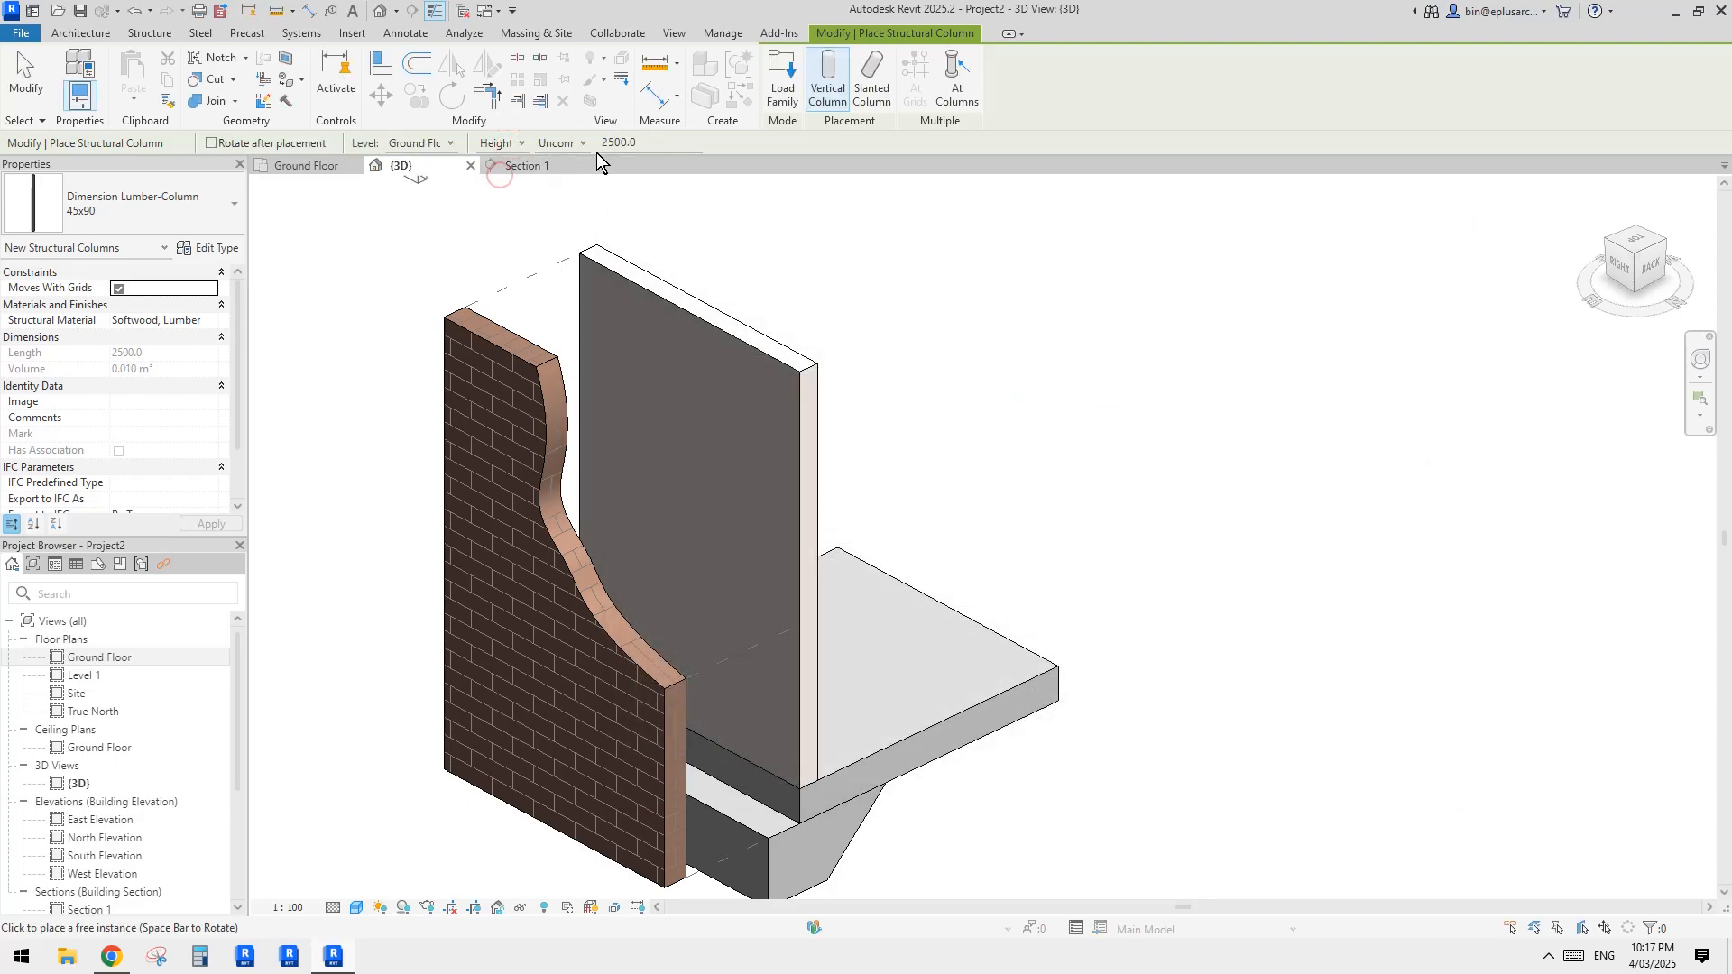
Step: Place a vertical 45x90 lumber column on the slab beside the inner wall, using Height with an unconnected value of 1800 mm
type("1800")
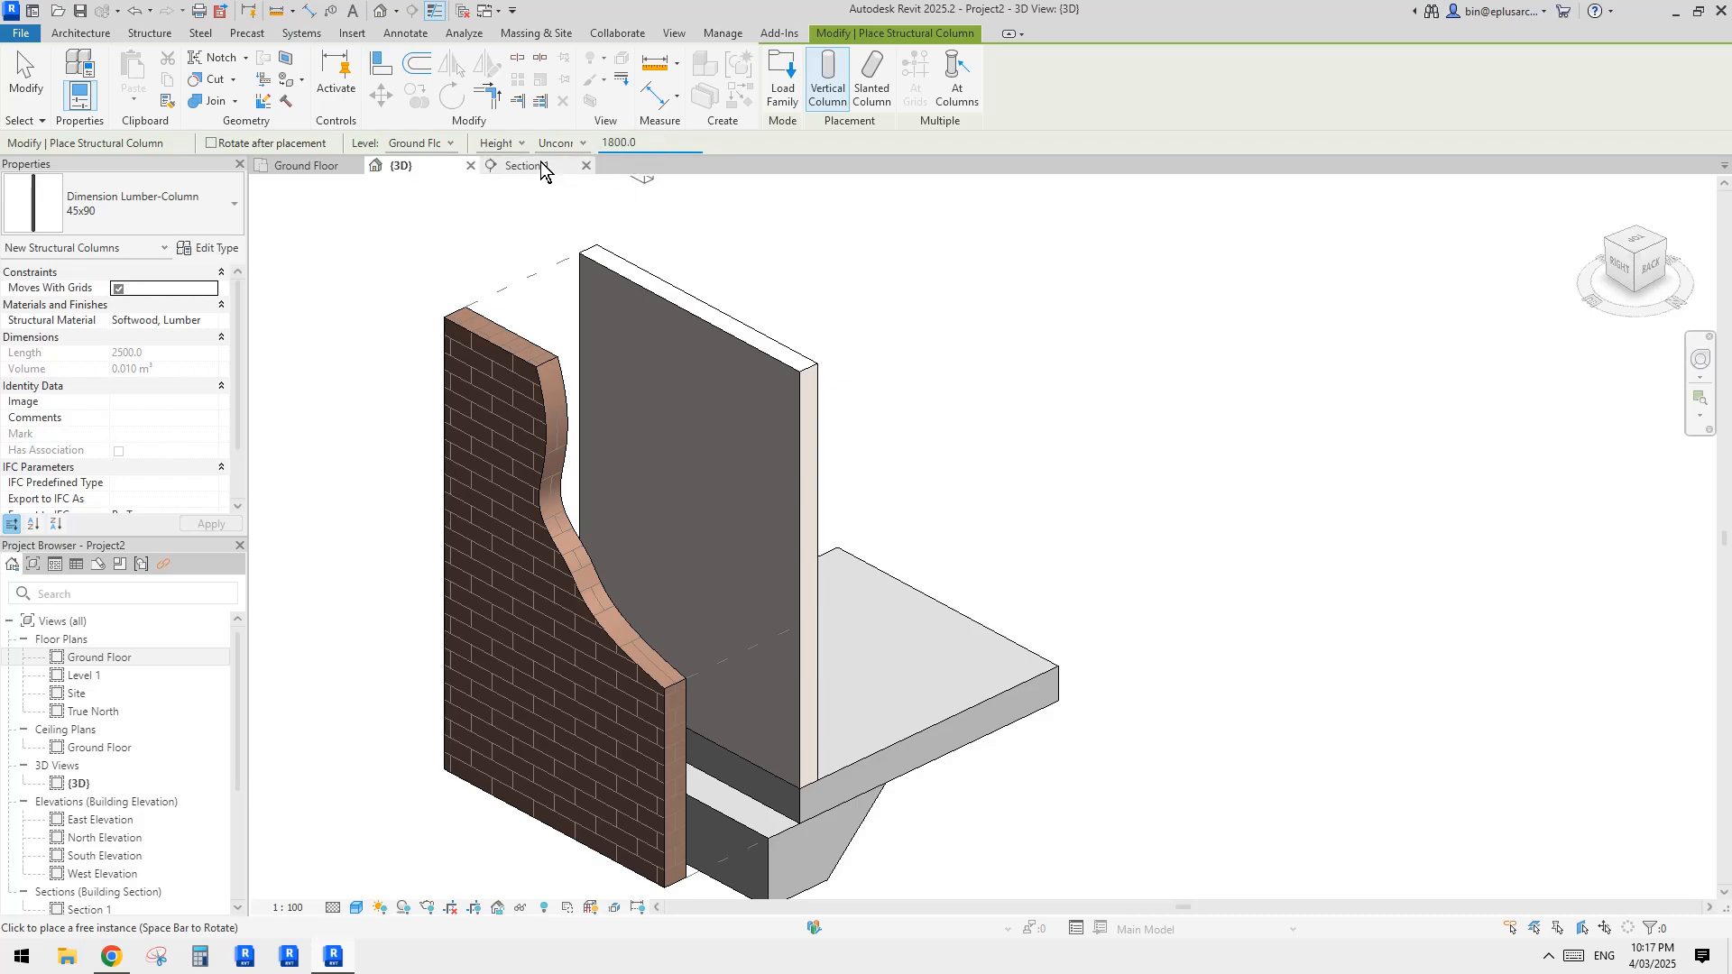
left_click(843, 728)
key("Escape")
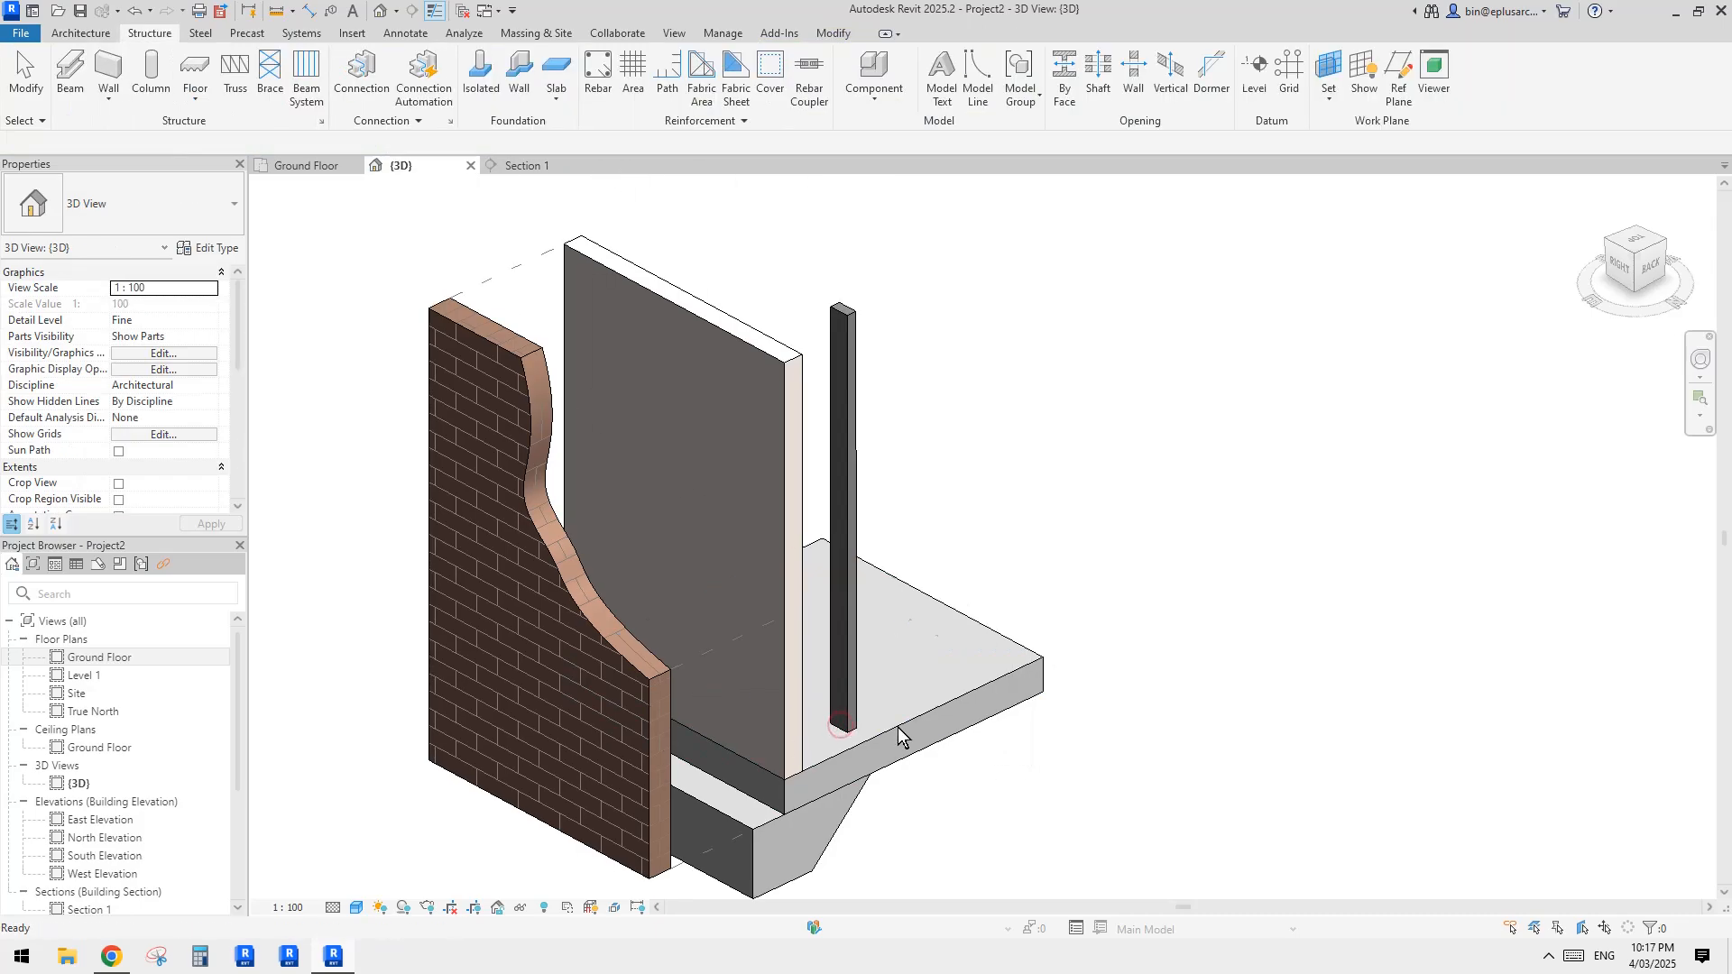
Step: Set the structural material of the lumber column on the slab to Pine
left_click(846, 713)
middle_click_drag(1035, 613, 911, 703, "shift")
scroll(865, 722, "up", 1)
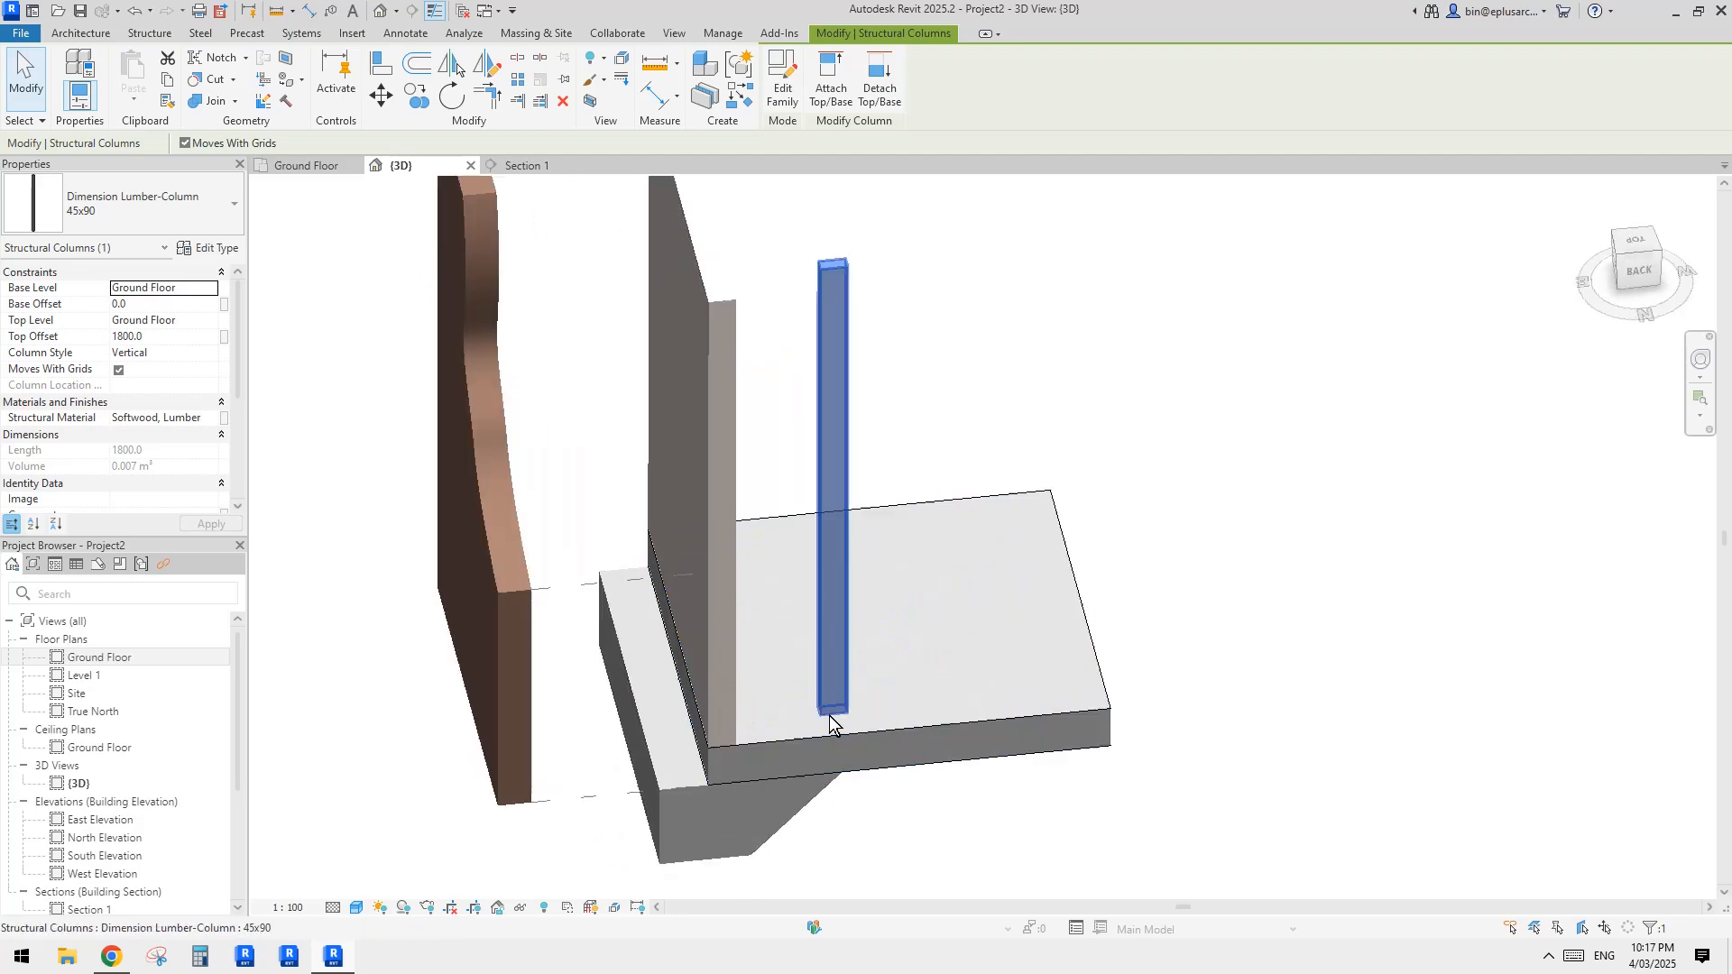
scroll(735, 728, "up", 1)
middle_click_drag(741, 730, 759, 734)
left_click(1292, 680)
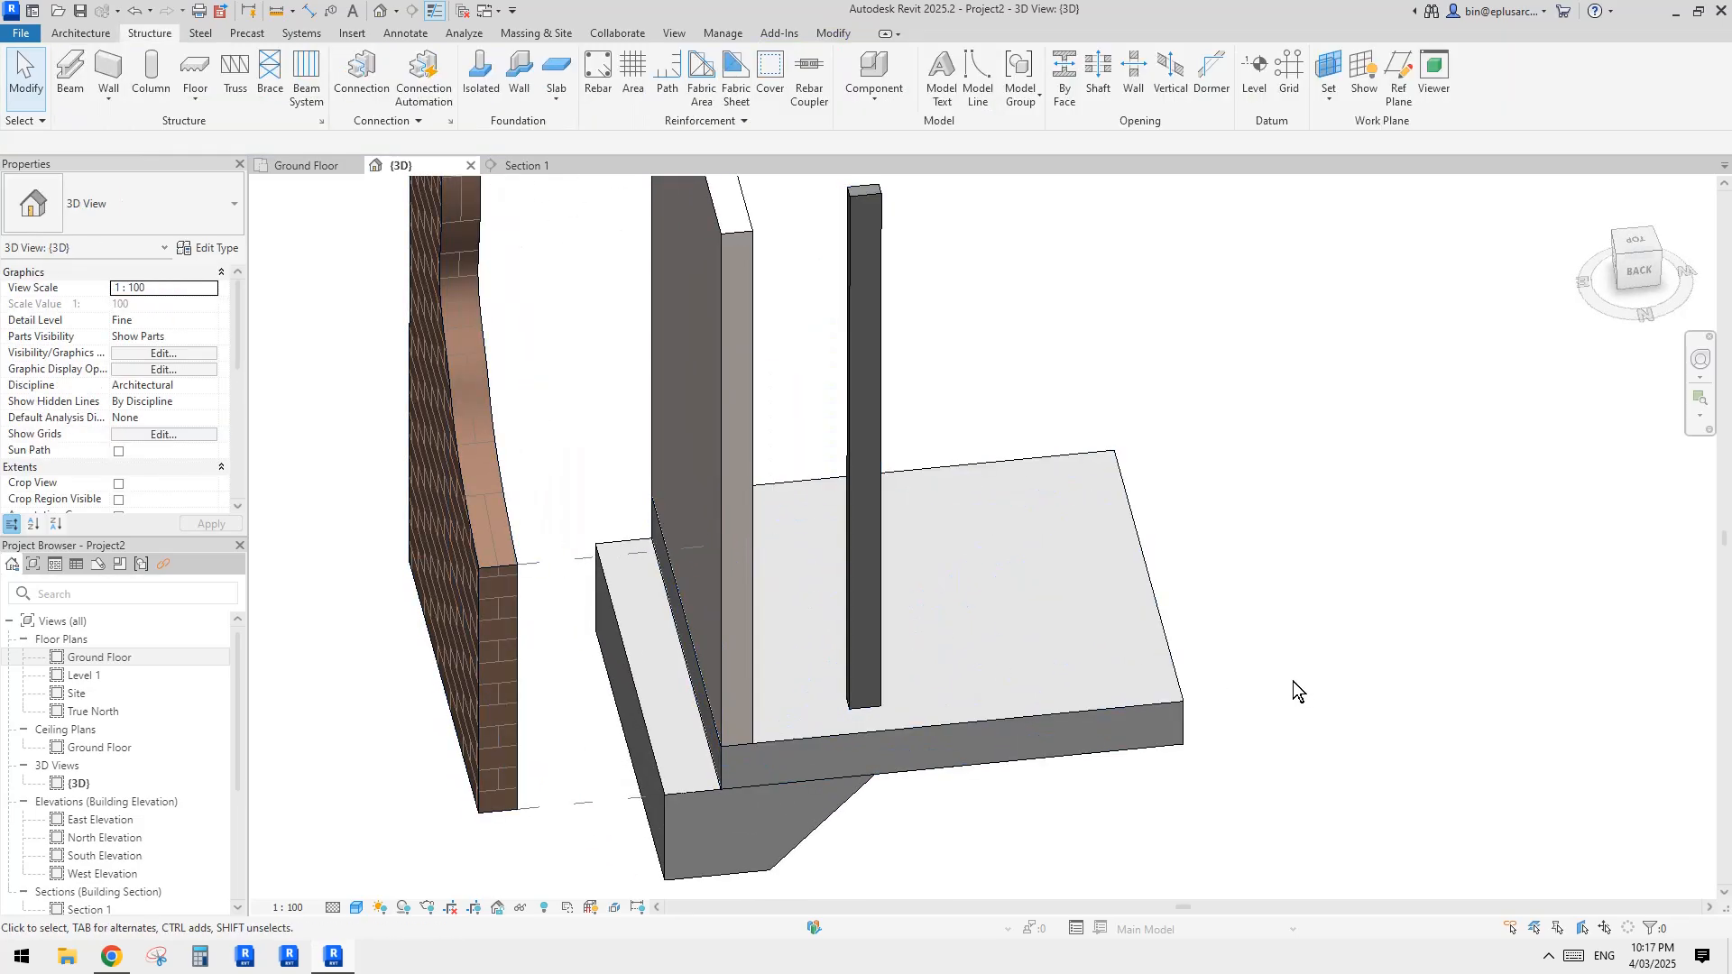
left_click(863, 458)
middle_click_drag(863, 458, 767, 451, "shift")
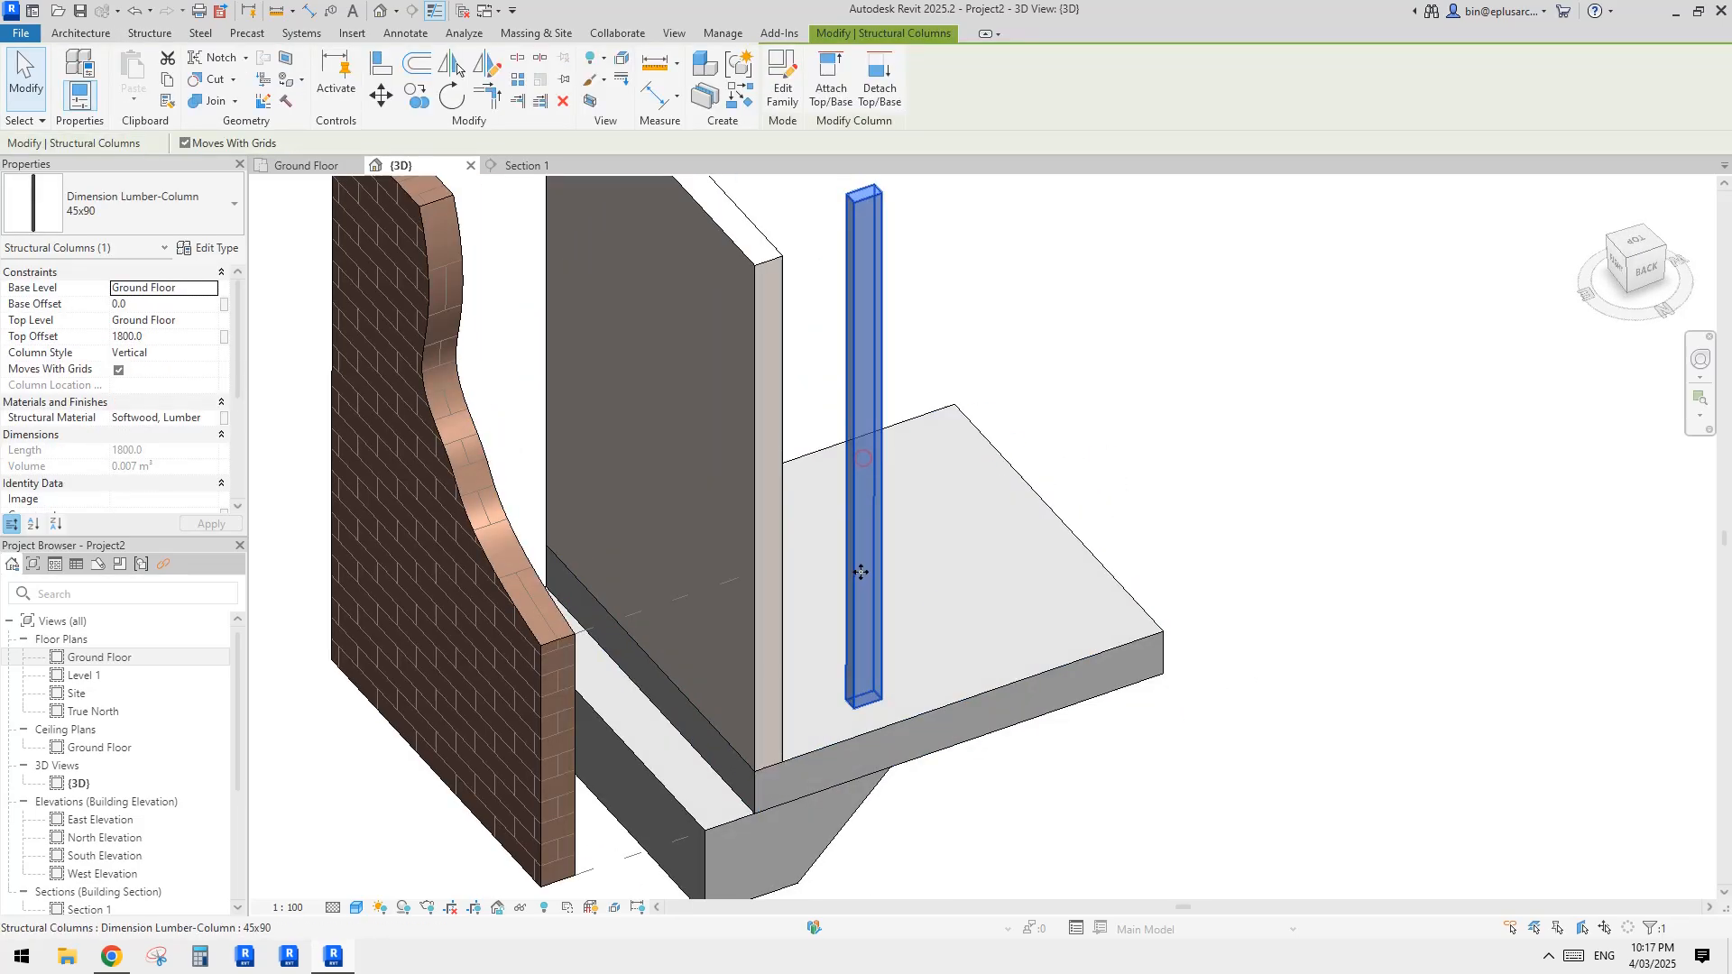
left_click(212, 419)
left_click_drag(840, 217, 944, 219)
left_click(694, 331)
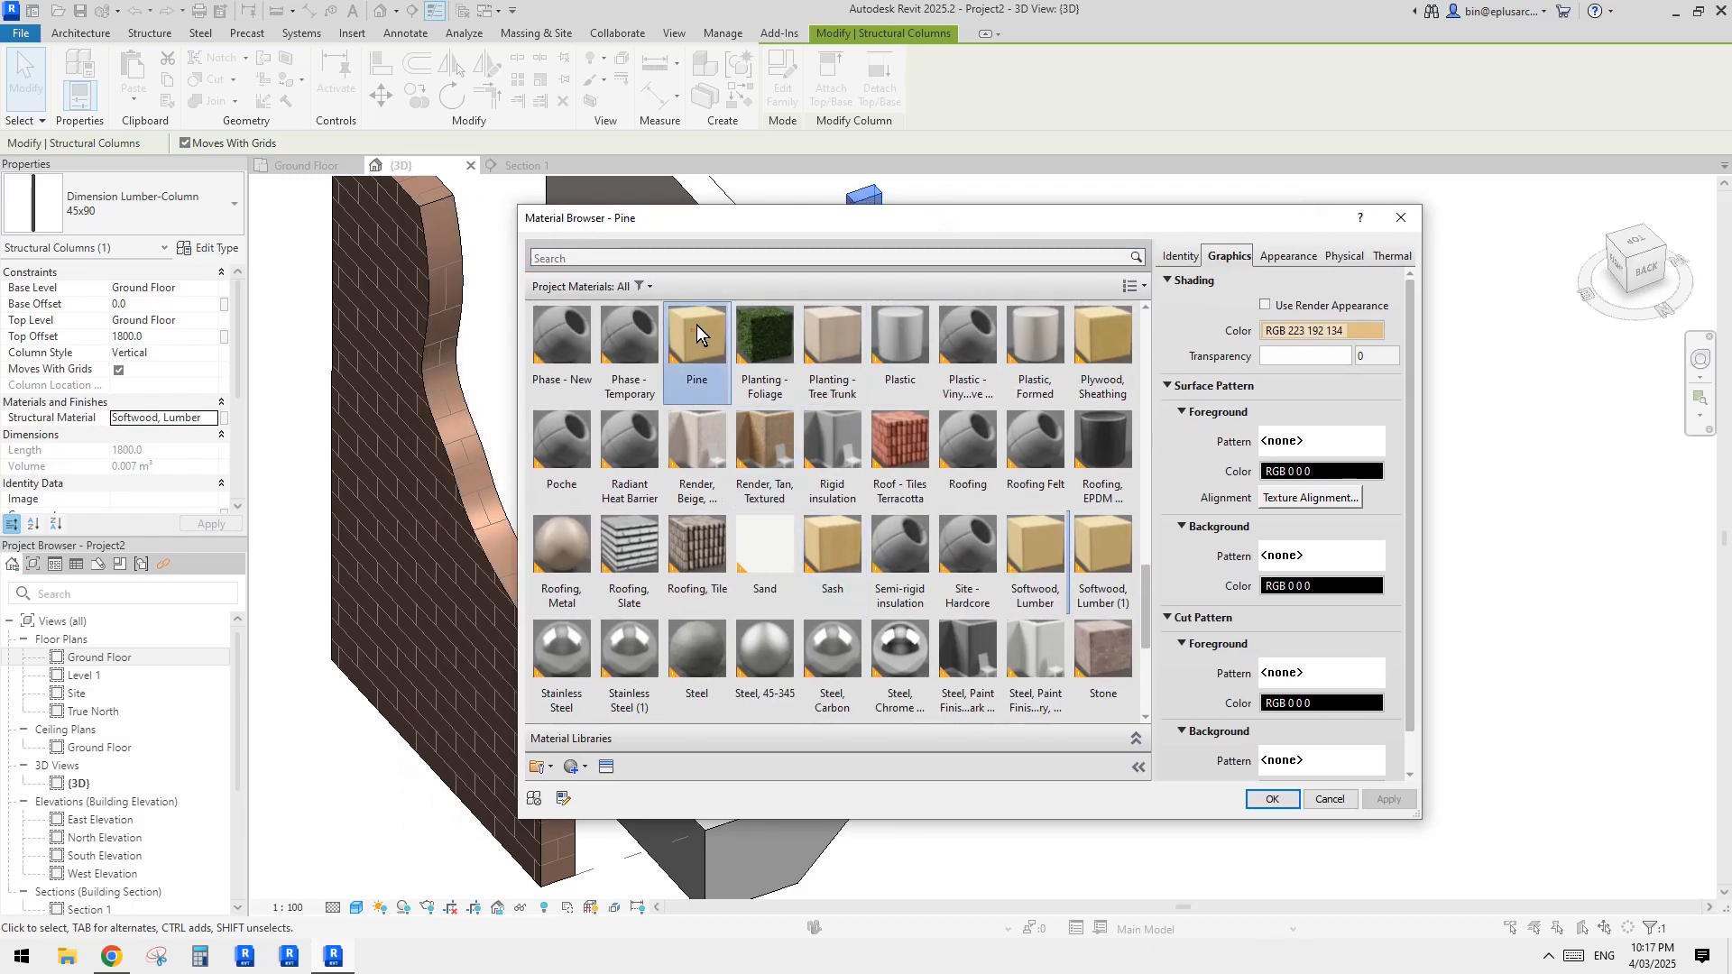
left_click(1272, 799)
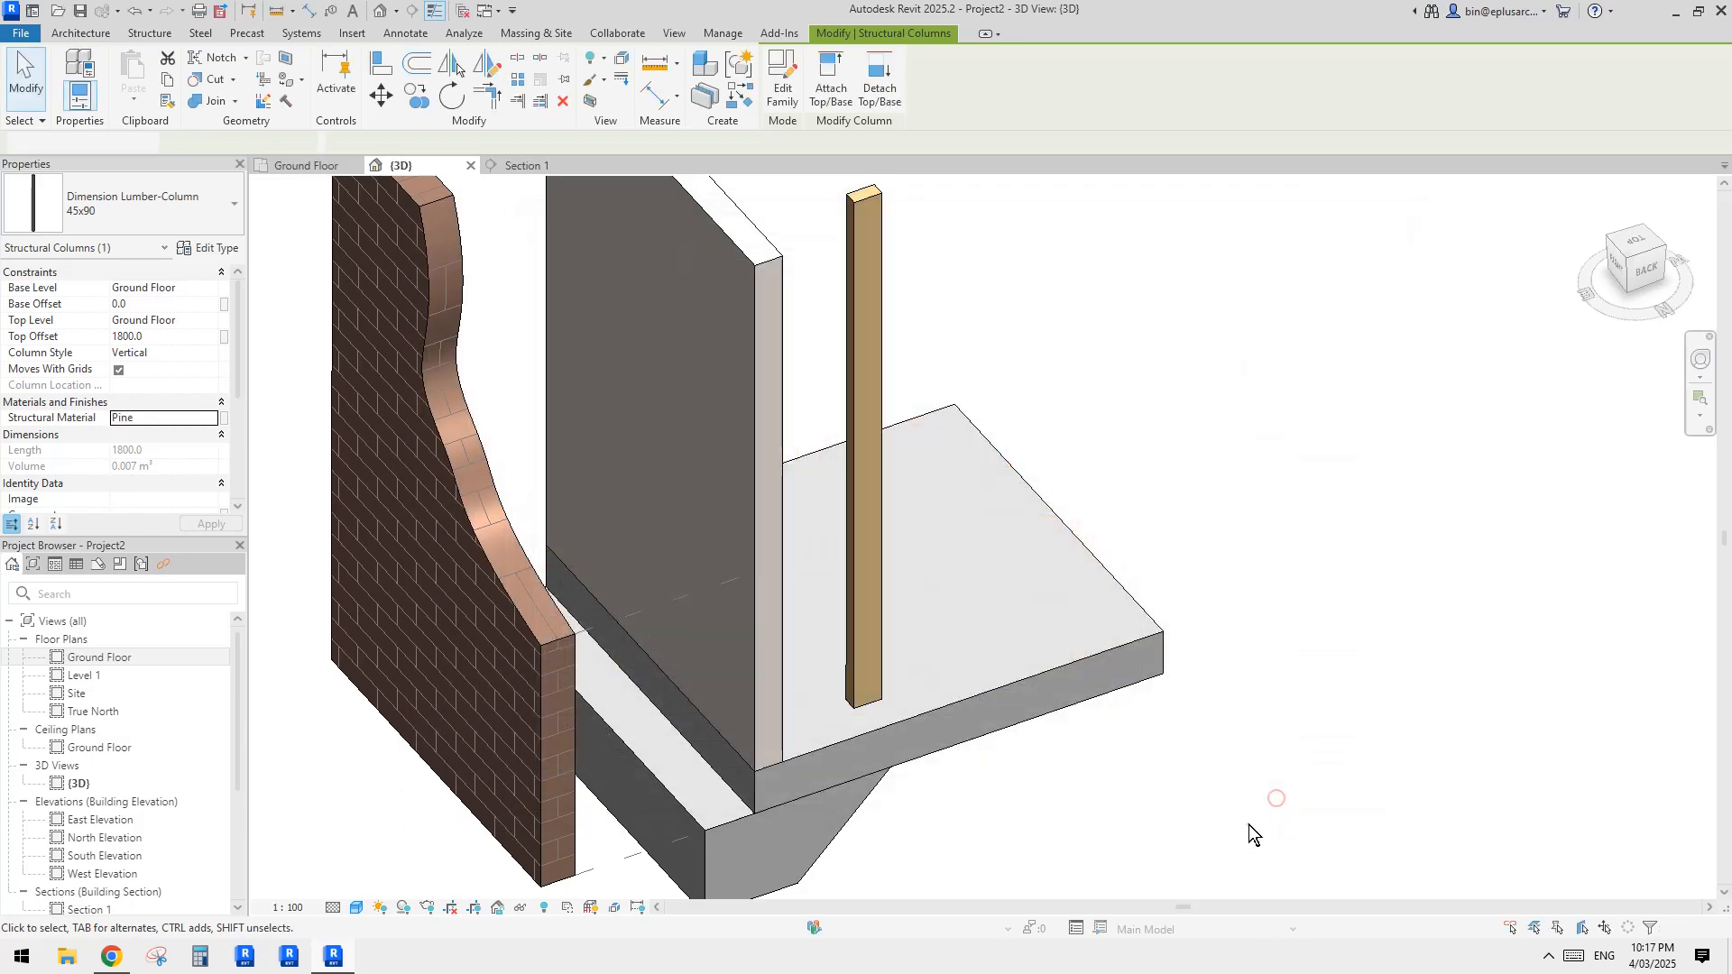
key("Escape")
key("a")
key("l")
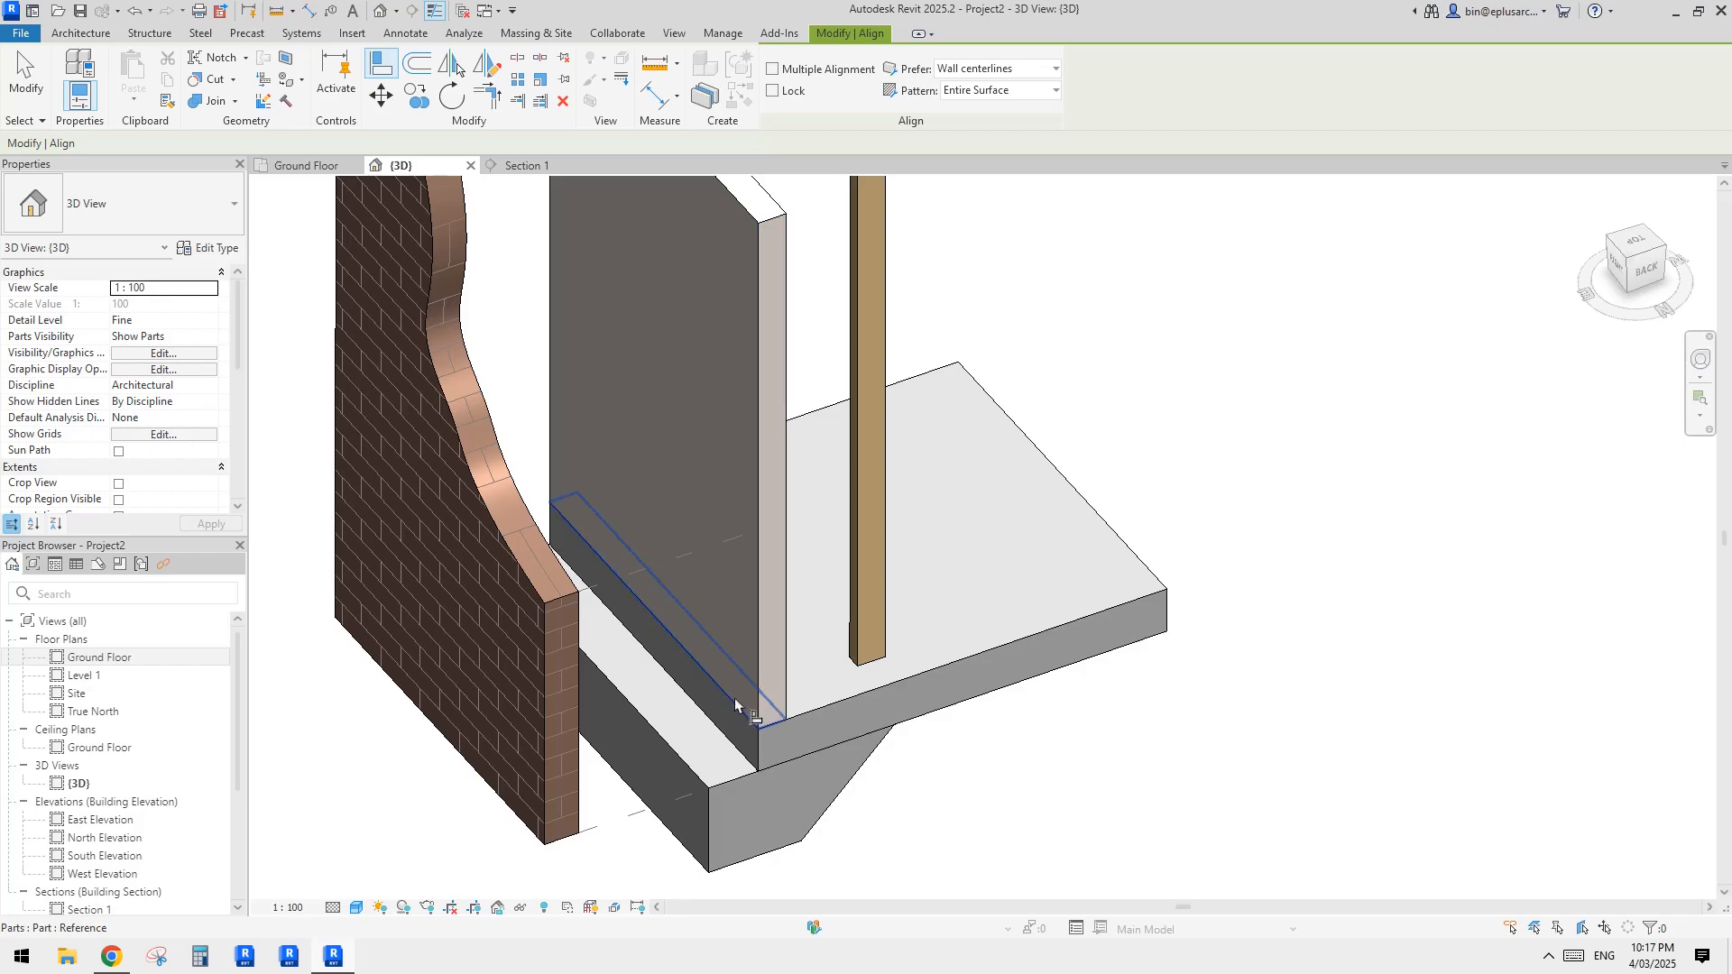
scroll(790, 709, "up", 1)
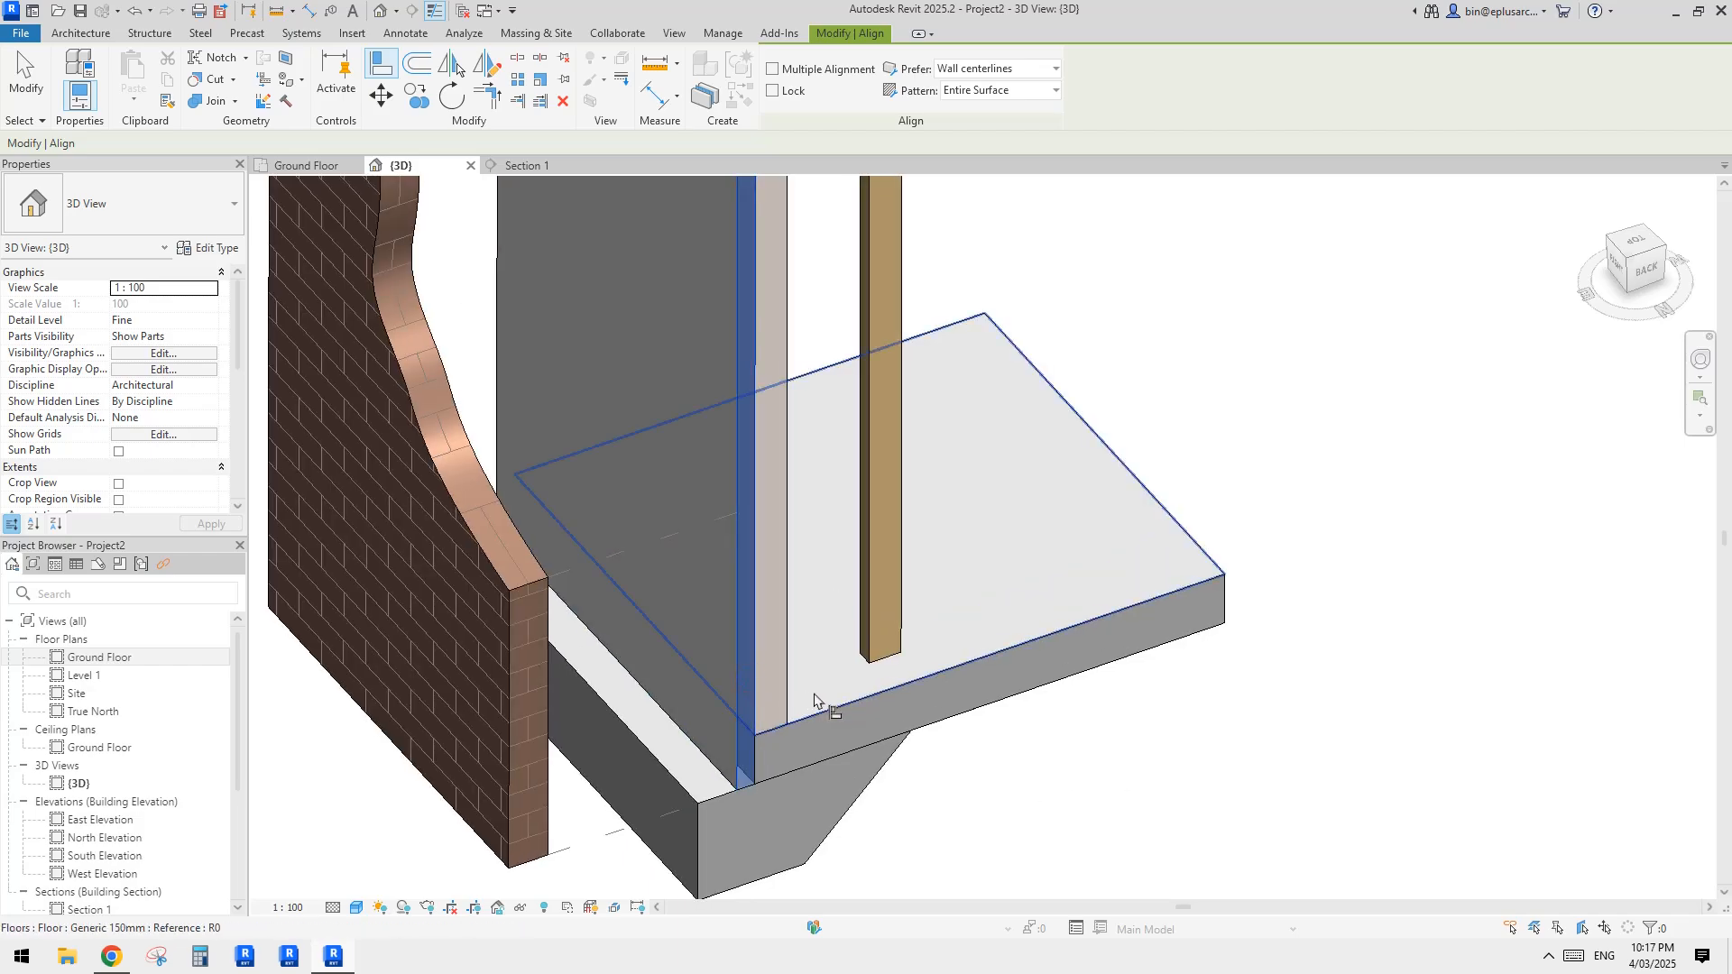
key("Escape")
scroll(718, 700, "down", 2)
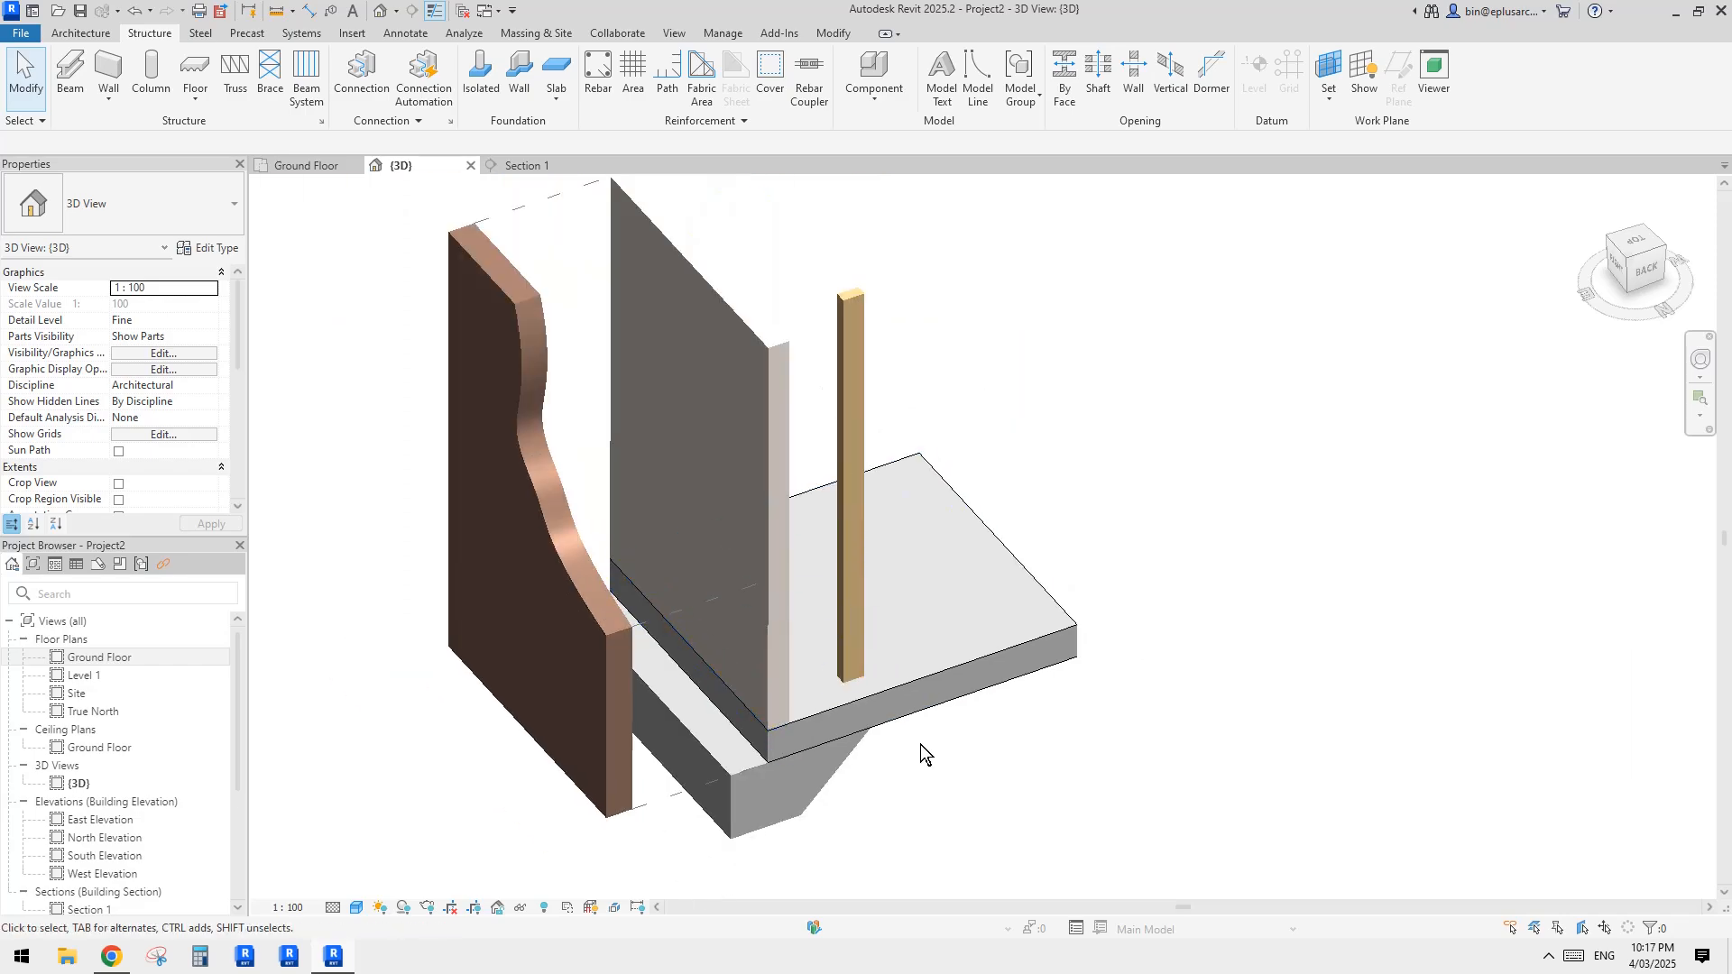
Step: Align the pine column's outer face with the cavity-side face of the 90 mm inner wall part
key("a")
key("l")
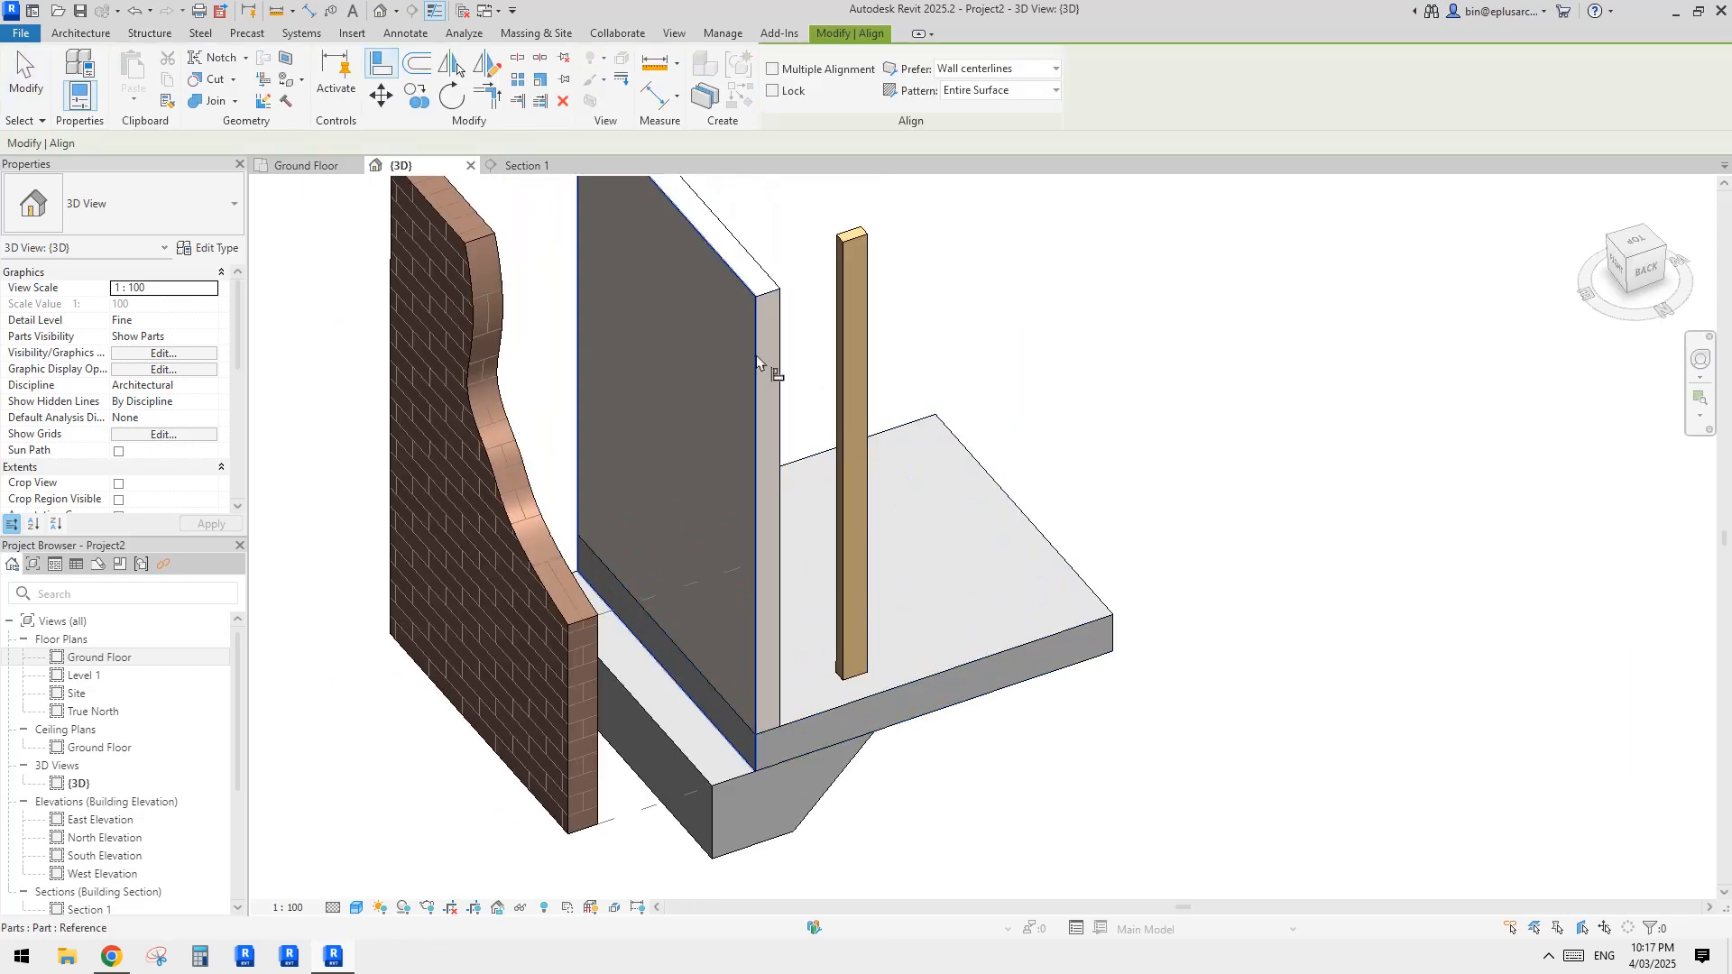
left_click(739, 275)
left_click(842, 263)
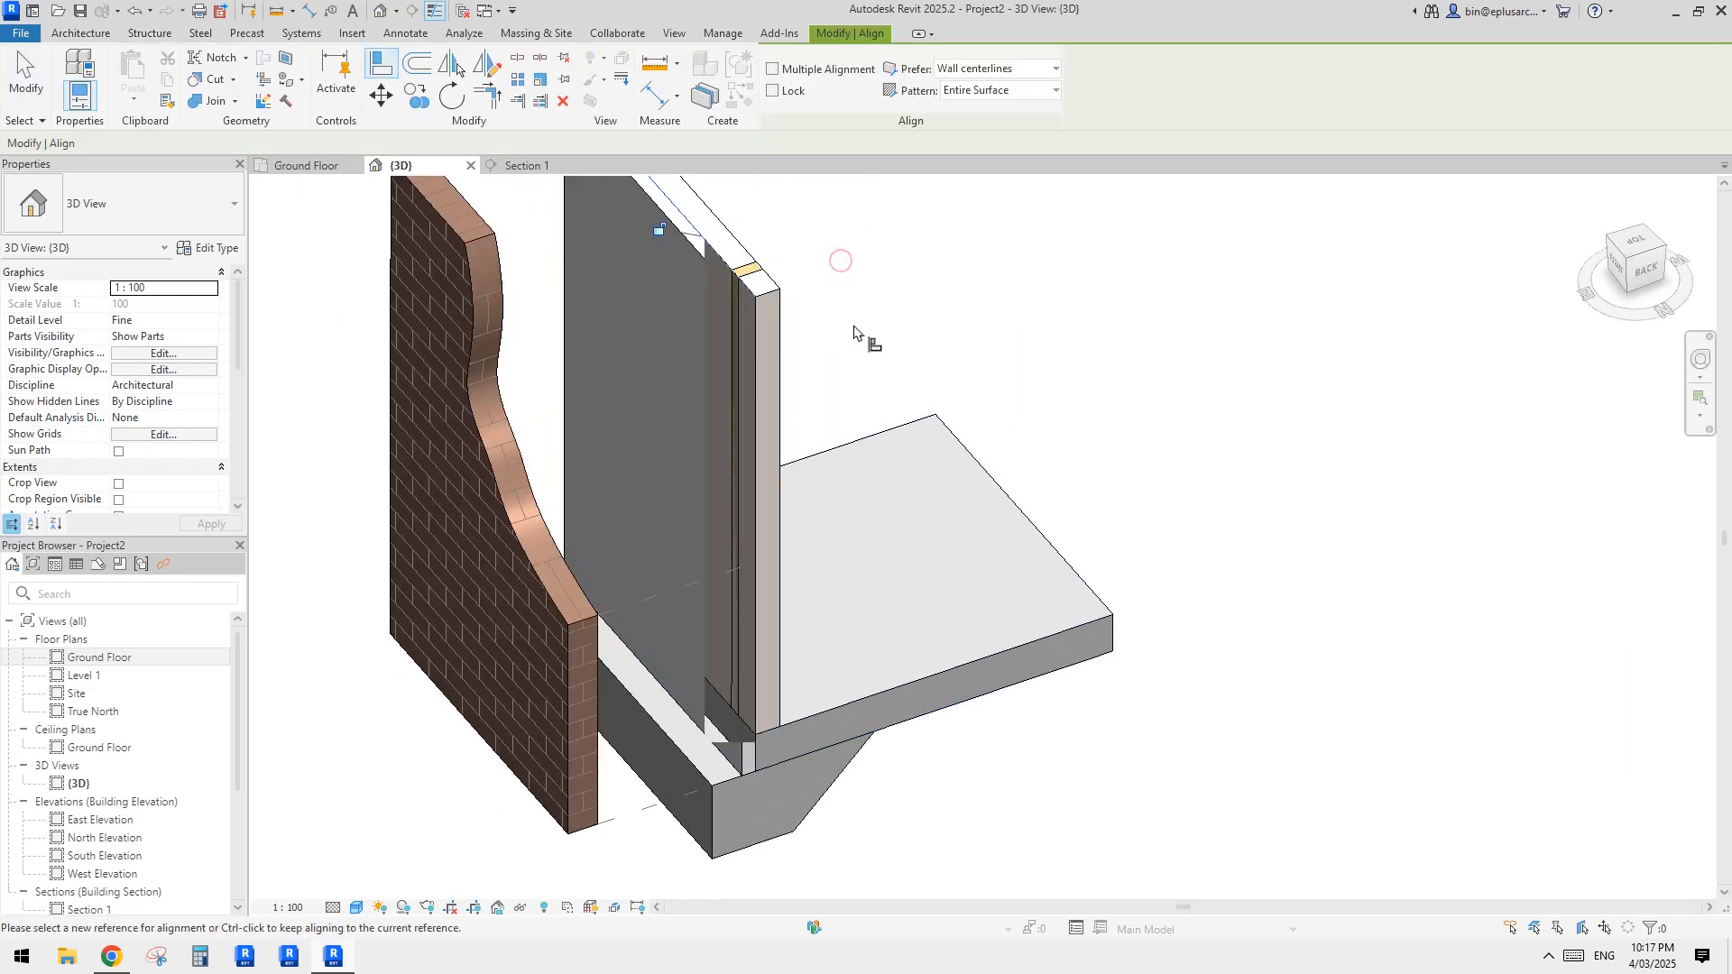
key("Escape")
Step: From the top view, move the pine column along the inner wall until it sits flush with the wall's nearer end
left_click(746, 271)
mouse_move(834, 568)
middle_mouse_down("shift")
mouse_move(909, 522)
mouse_move(722, 619)
mouse_move(595, 577)
mouse_move(848, 599)
middle_mouse_up("shift")
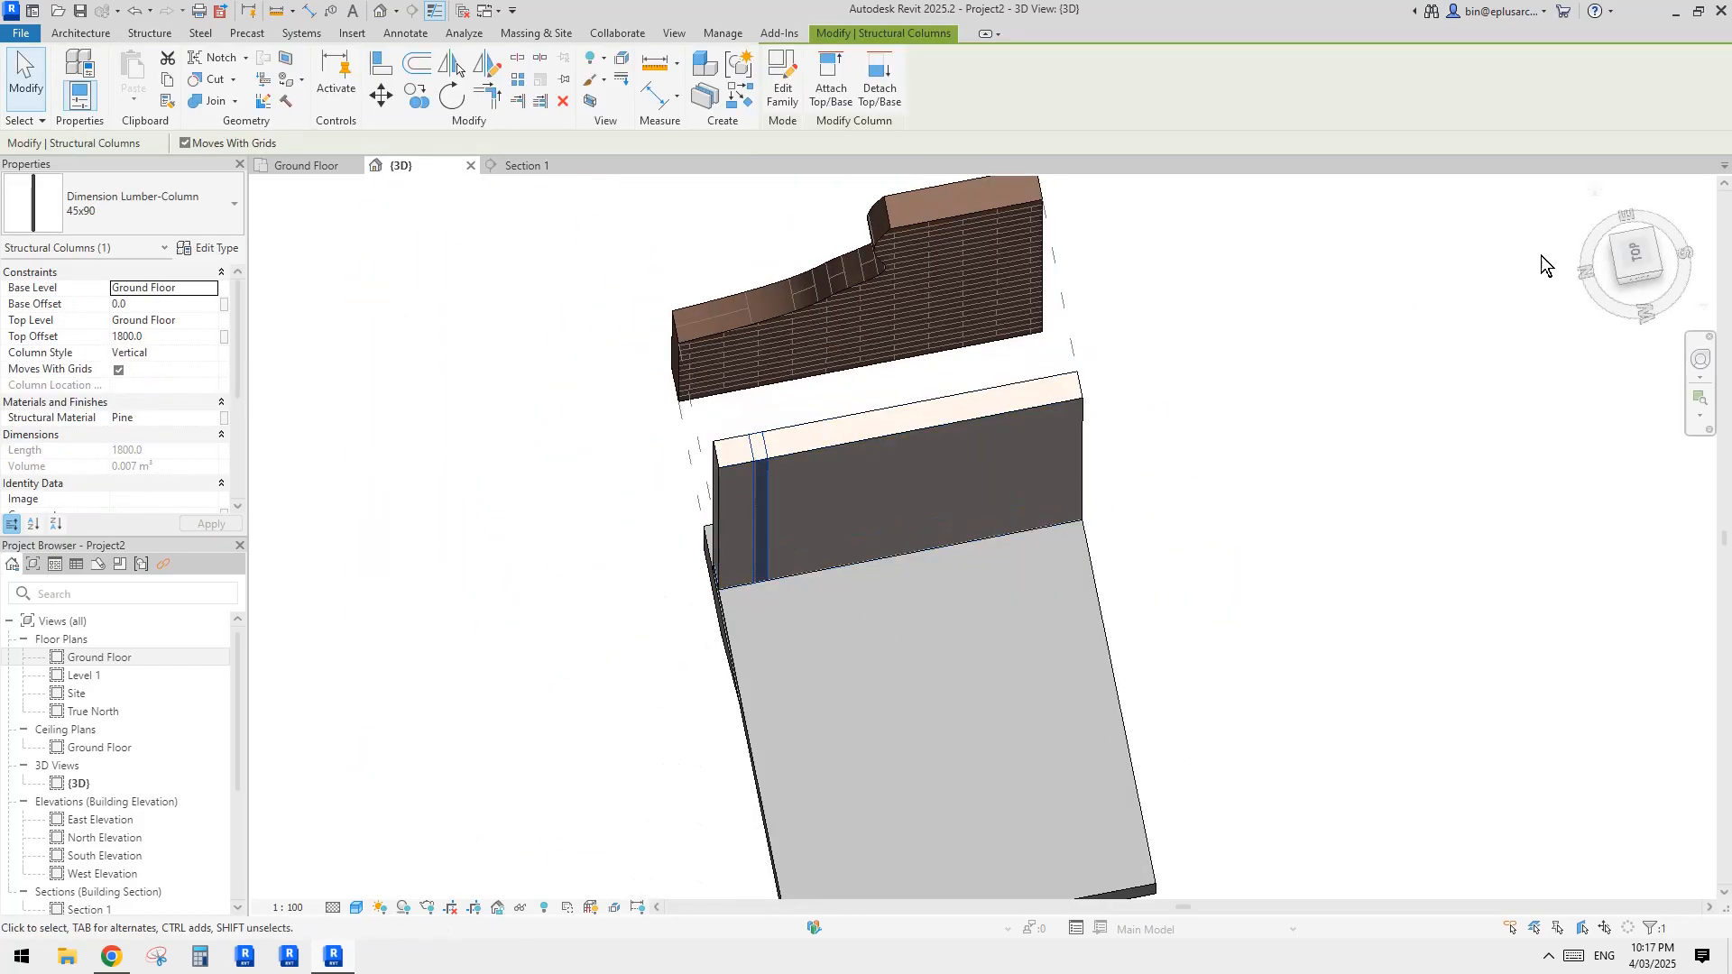
left_click(1642, 262)
scroll(902, 505, "up", 3)
key("Escape")
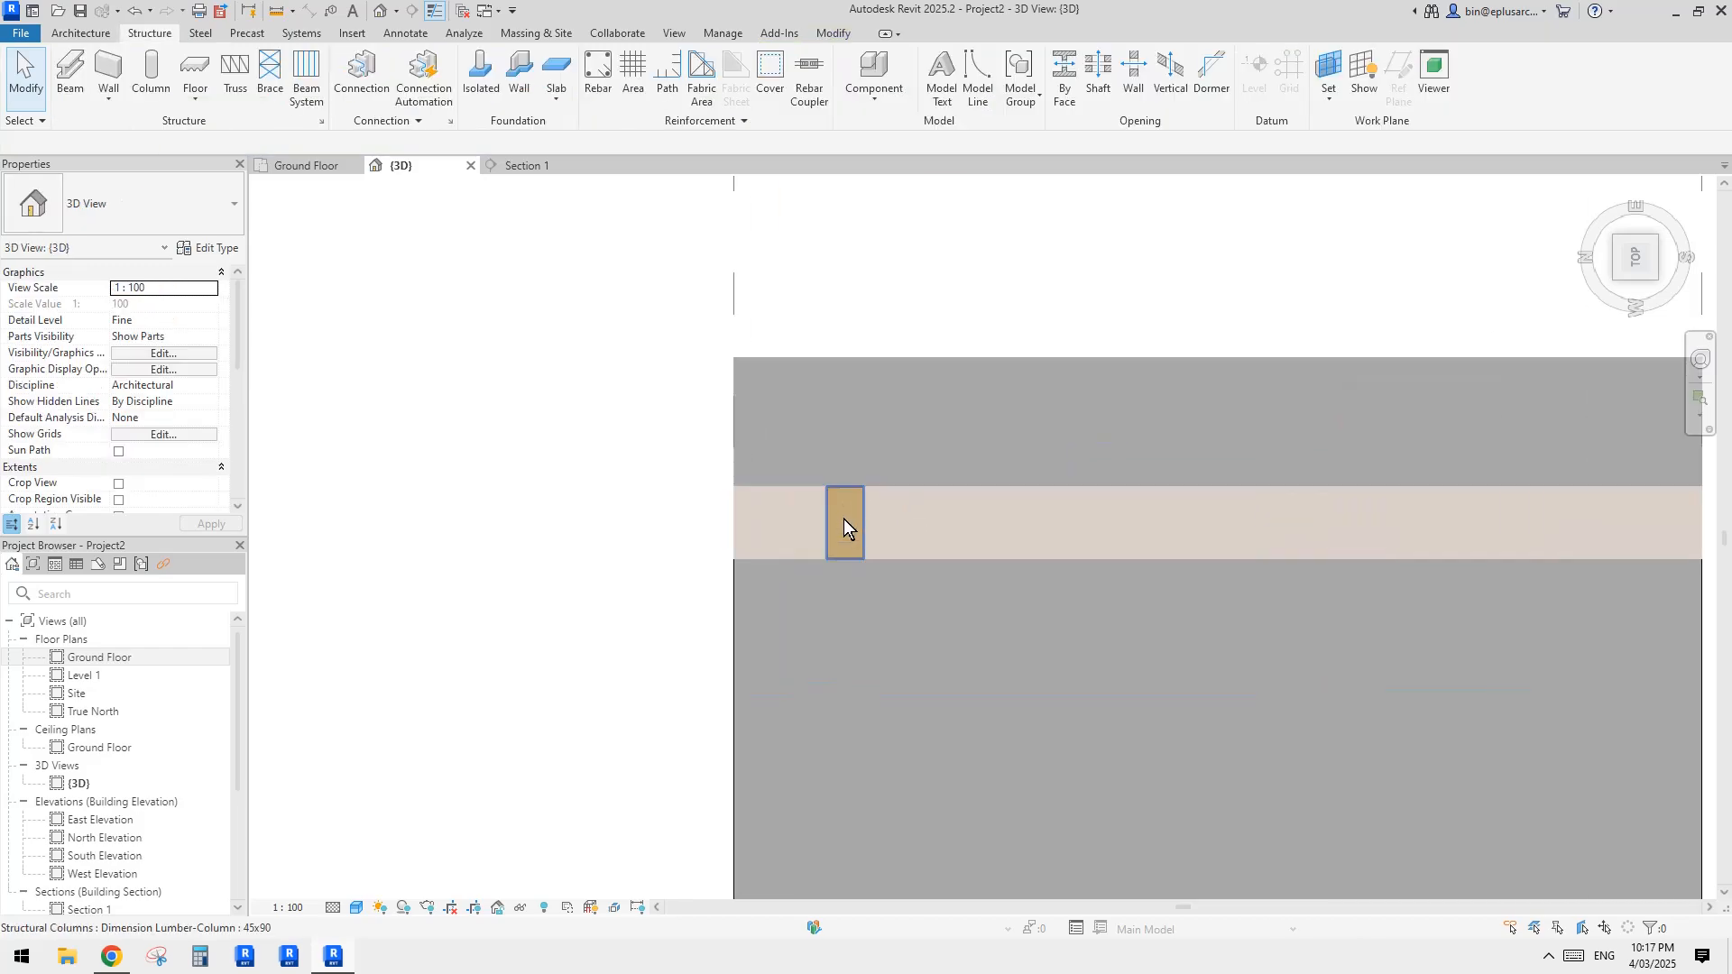
left_click(858, 523)
middle_click_drag(858, 523, 762, 512)
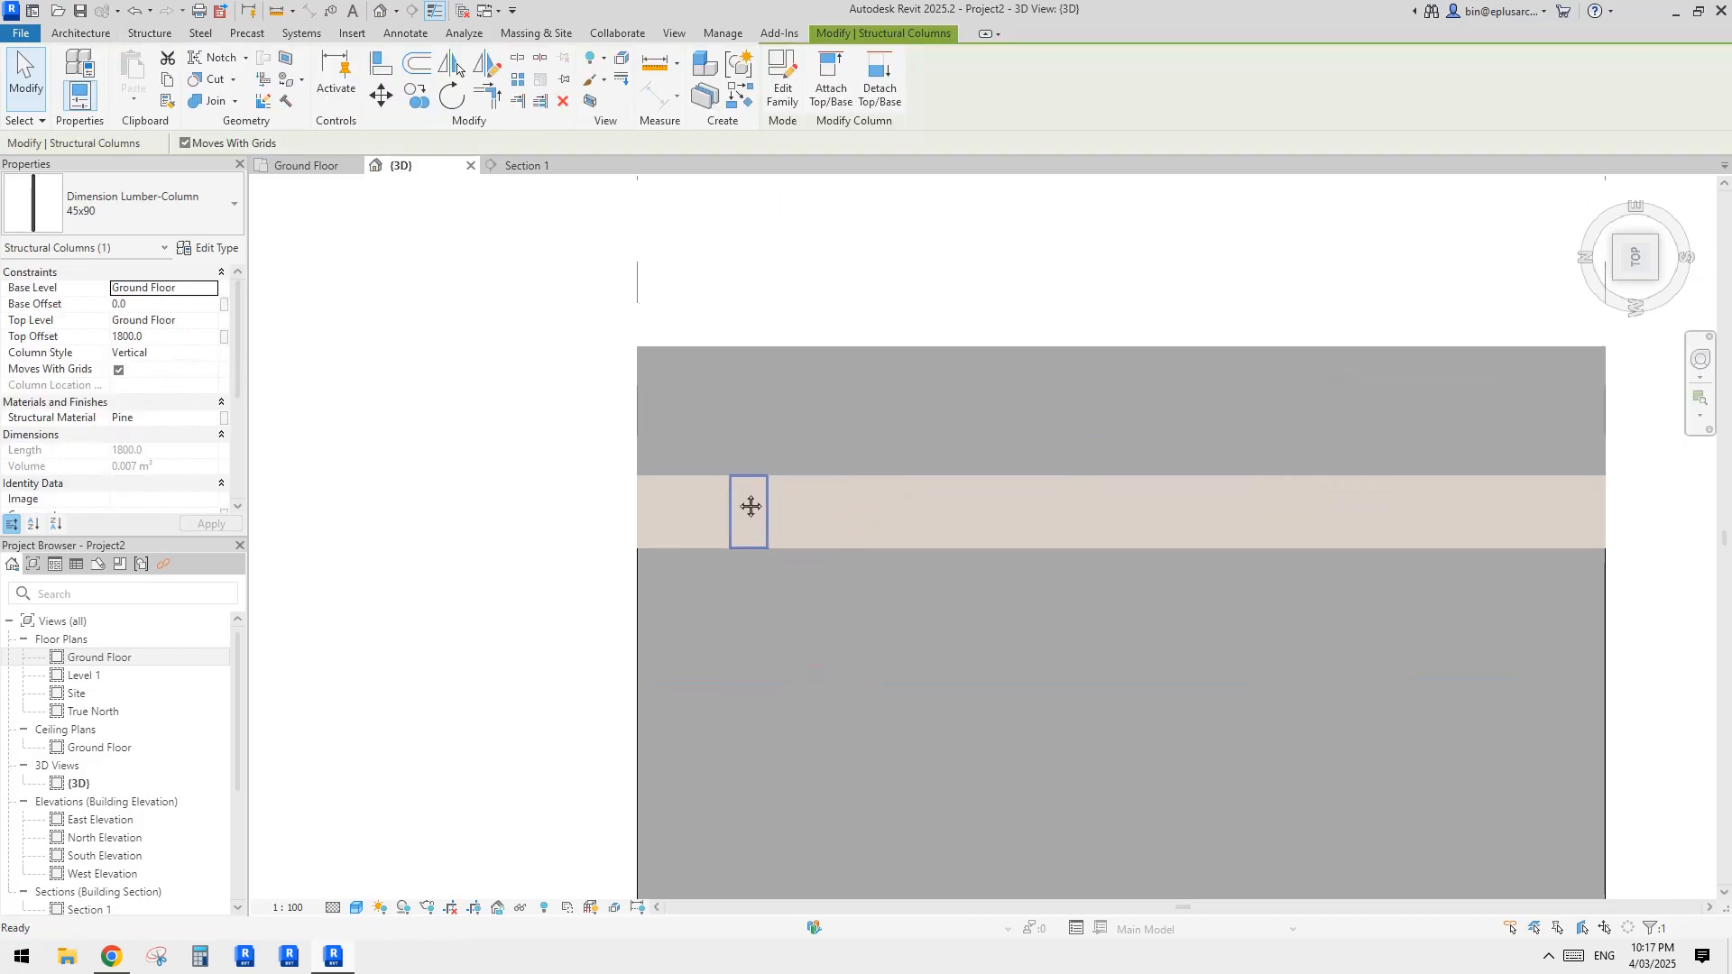
left_click_drag(734, 495, 639, 483)
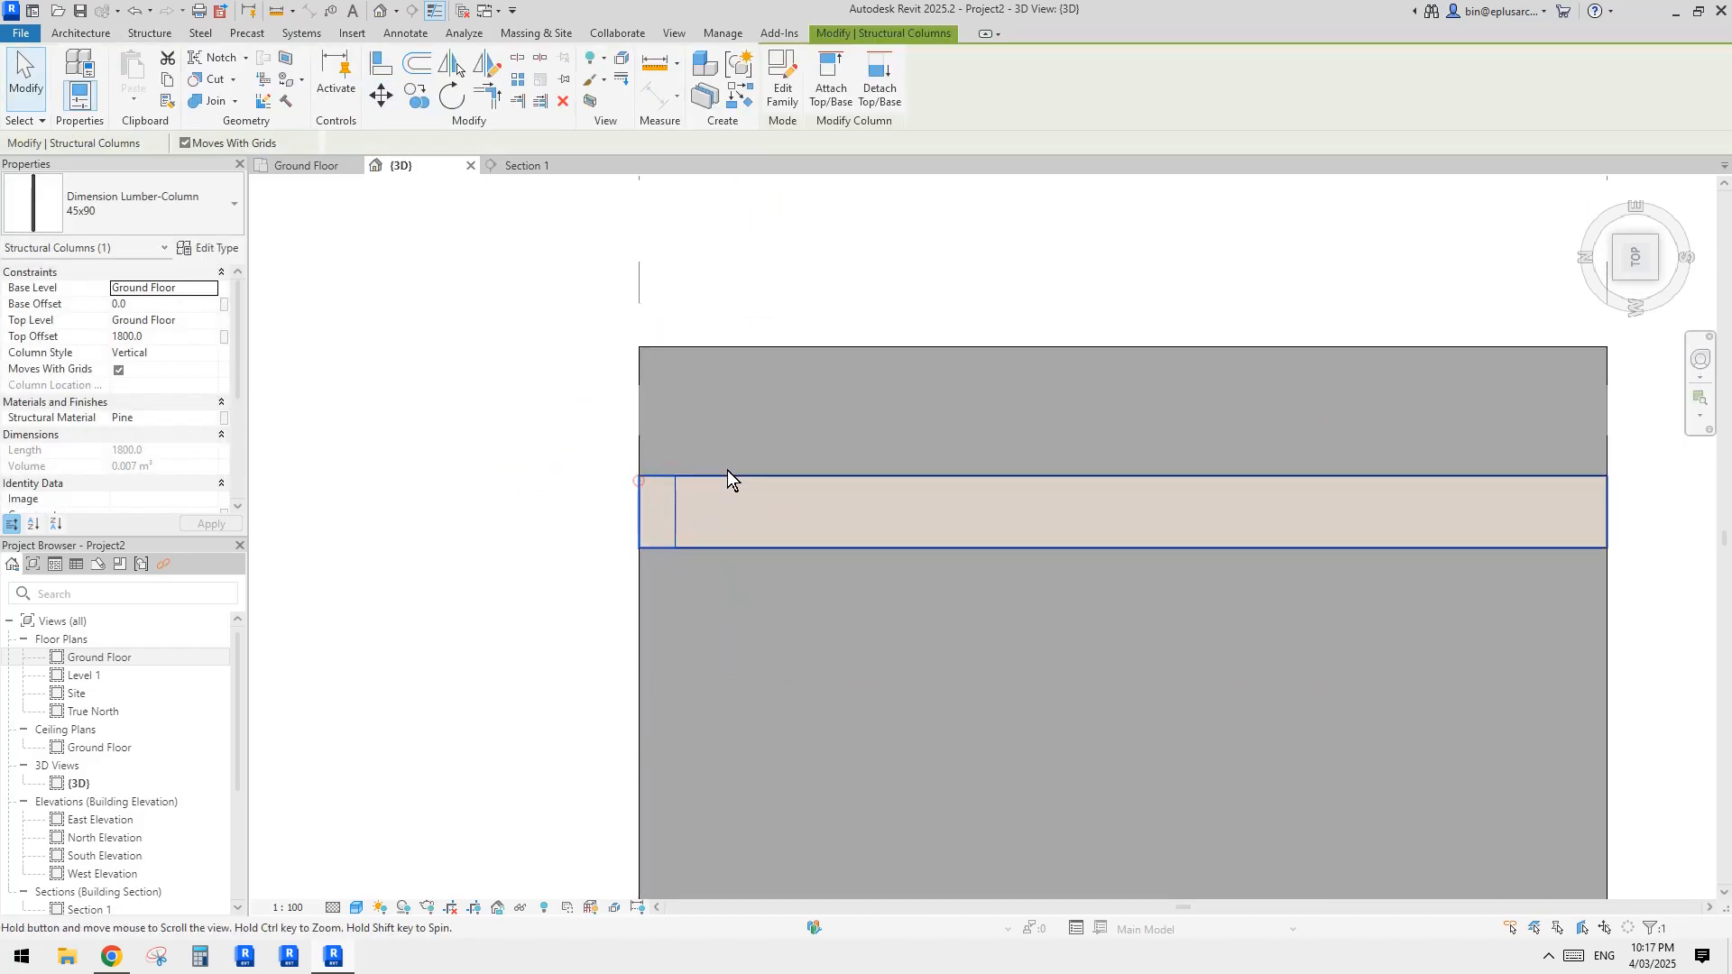
Step: Move the pine column 50 mm inward along the wall from its end
middle_click_drag(727, 469, 733, 470)
key("m")
key("v")
left_click(764, 425)
type("50")
key("Return")
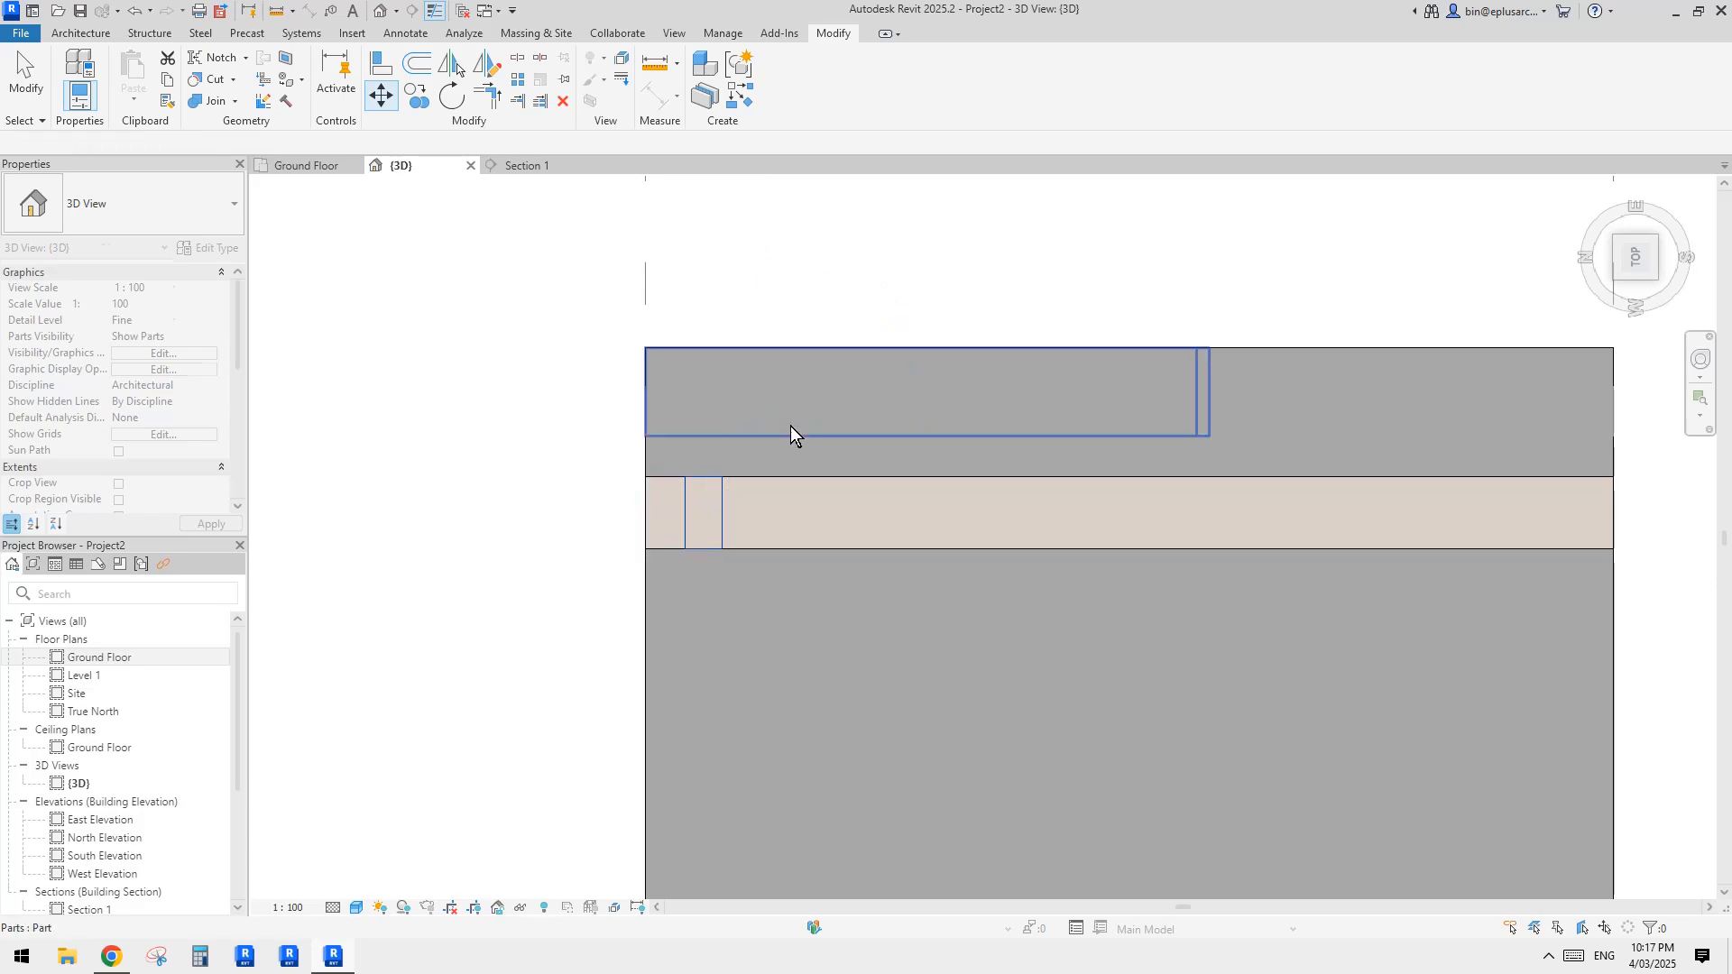
Step: Array the pine column along the inner wall as three grouped studs spaced 450 mm apart
scroll(847, 433, "down", 1)
middle_click_drag(852, 436, 823, 445)
key("a")
key("r")
left_click(794, 414)
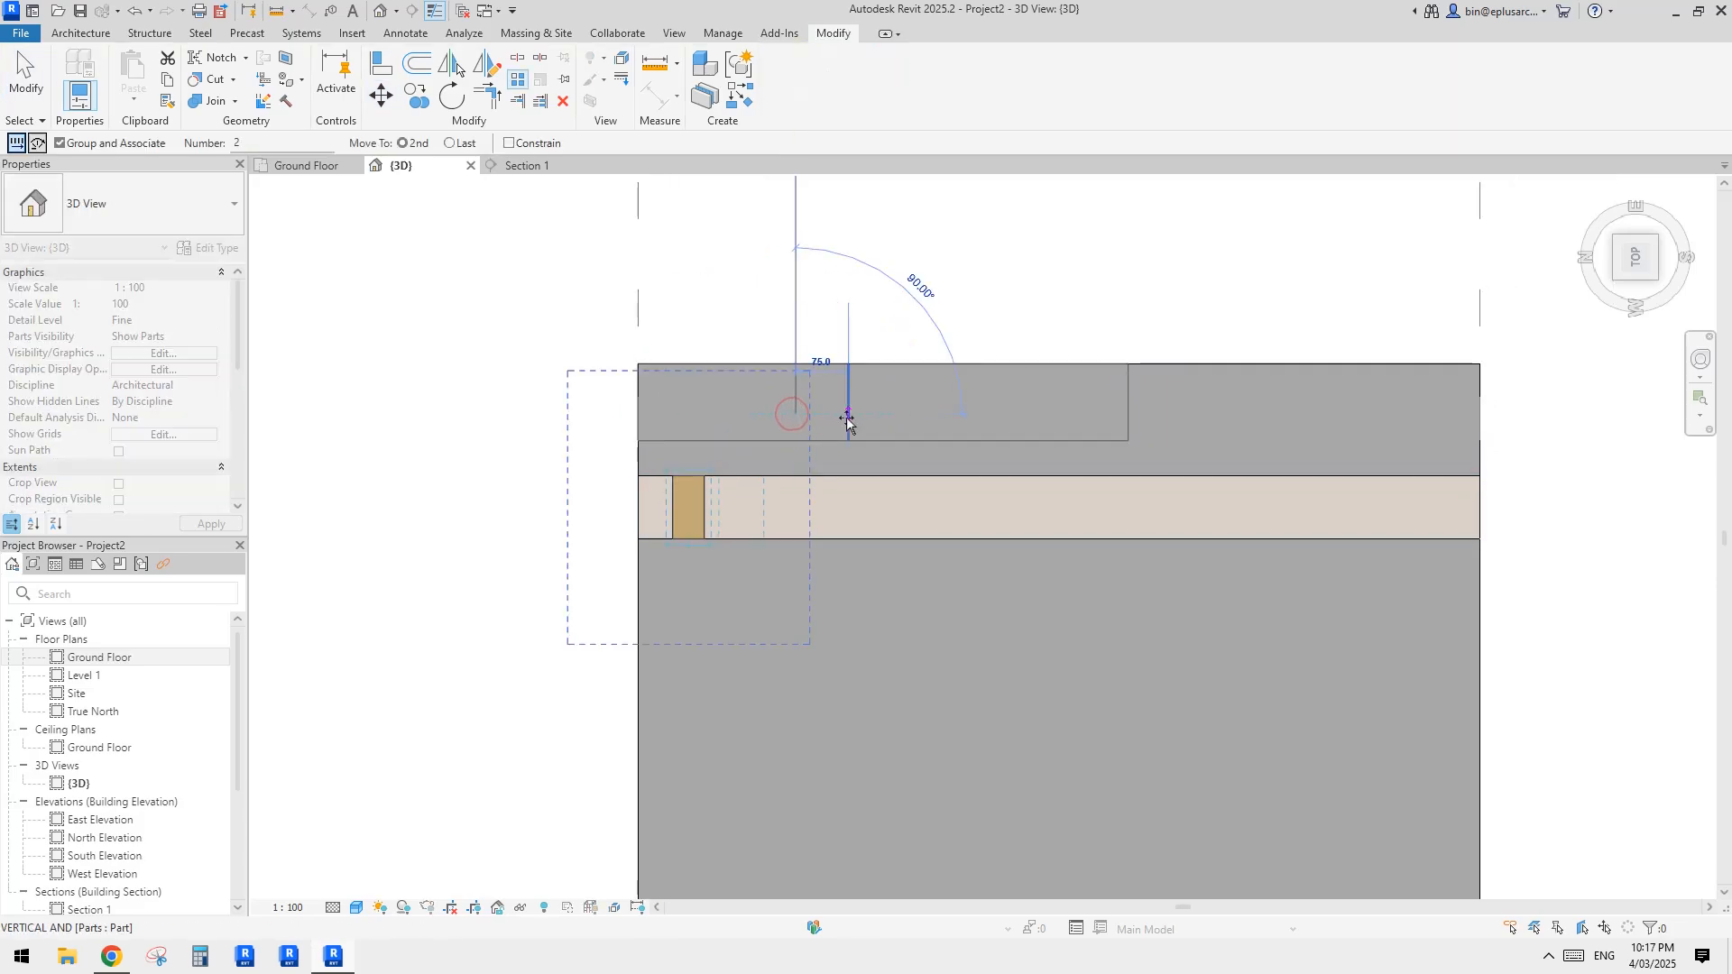
type("450")
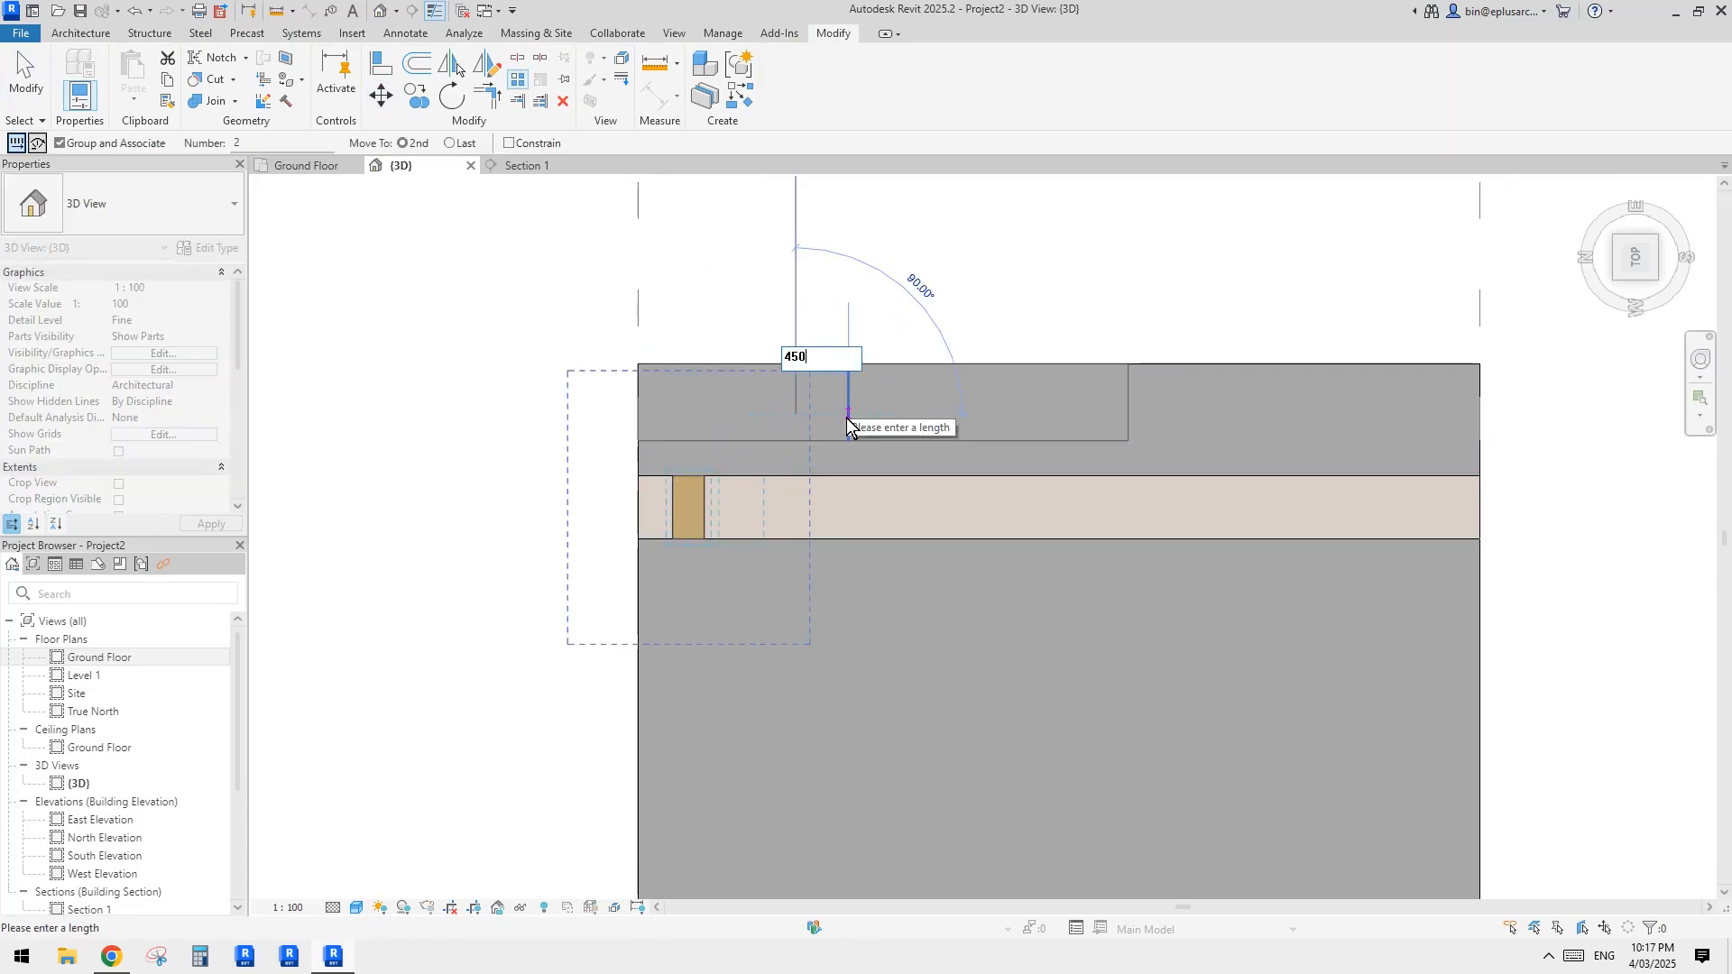
key("Return")
type("3")
key("Return")
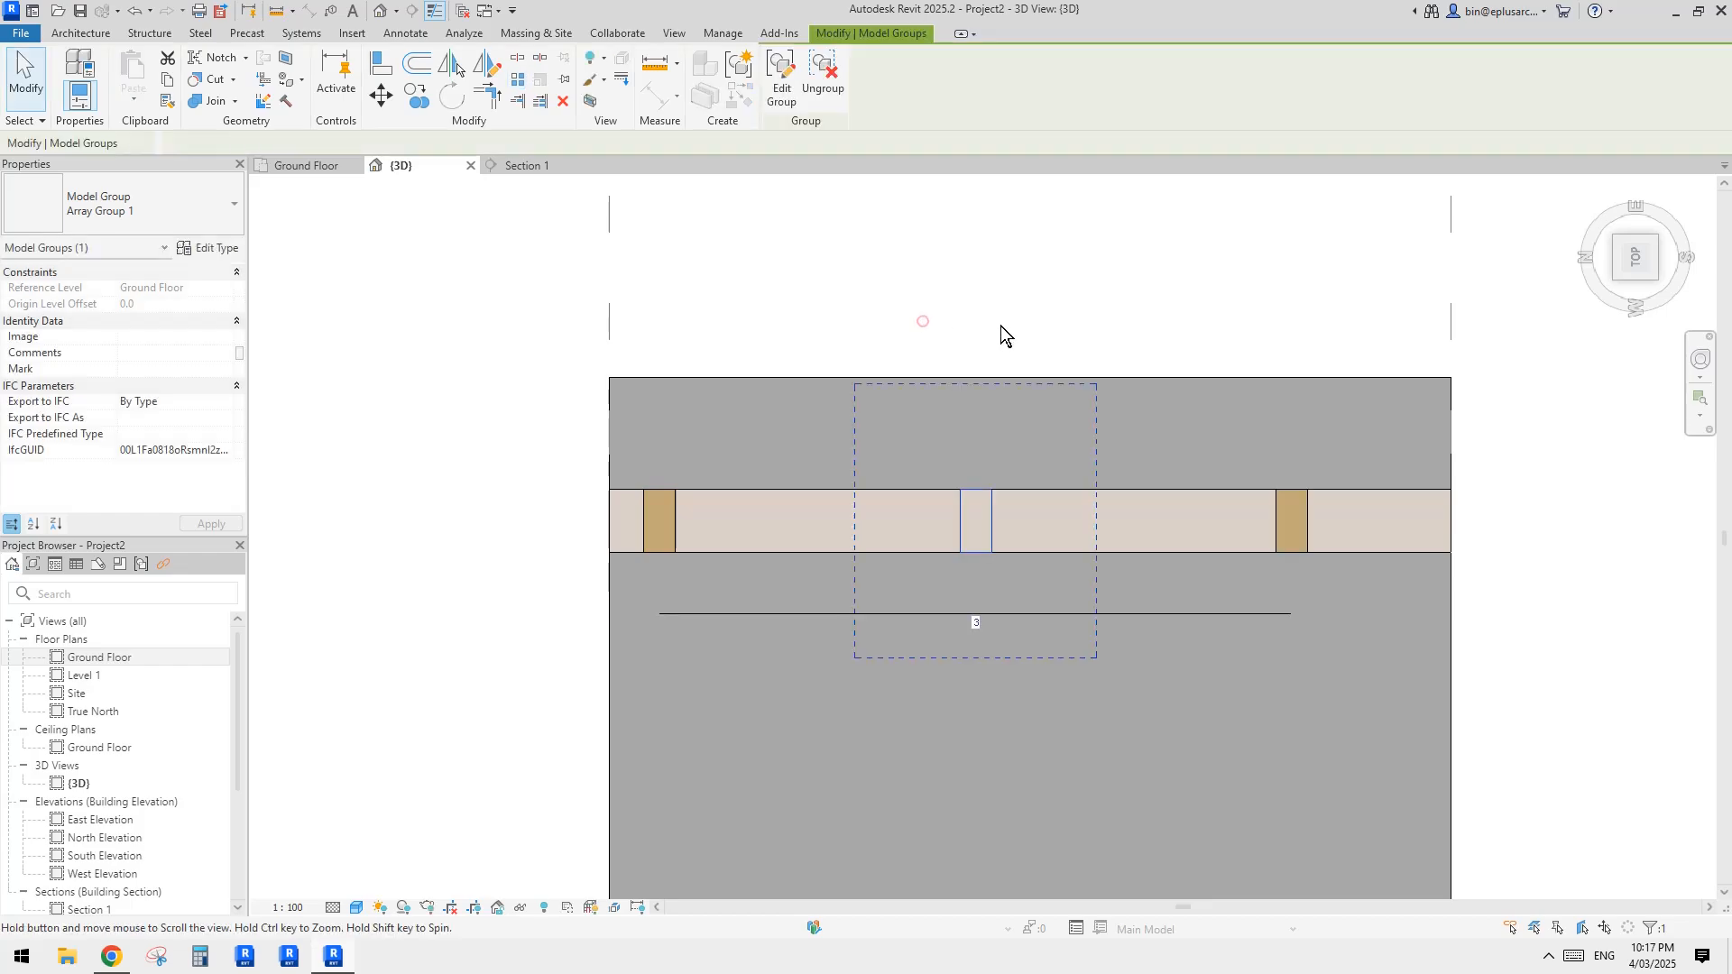
key("Escape")
Step: Start a structural beam and load the Dimension Lumber family's 38x89 type from the Australia library's Structural Framing Wood folder
scroll(848, 559, "down", 1)
middle_click_drag(830, 577, 725, 359, "shift")
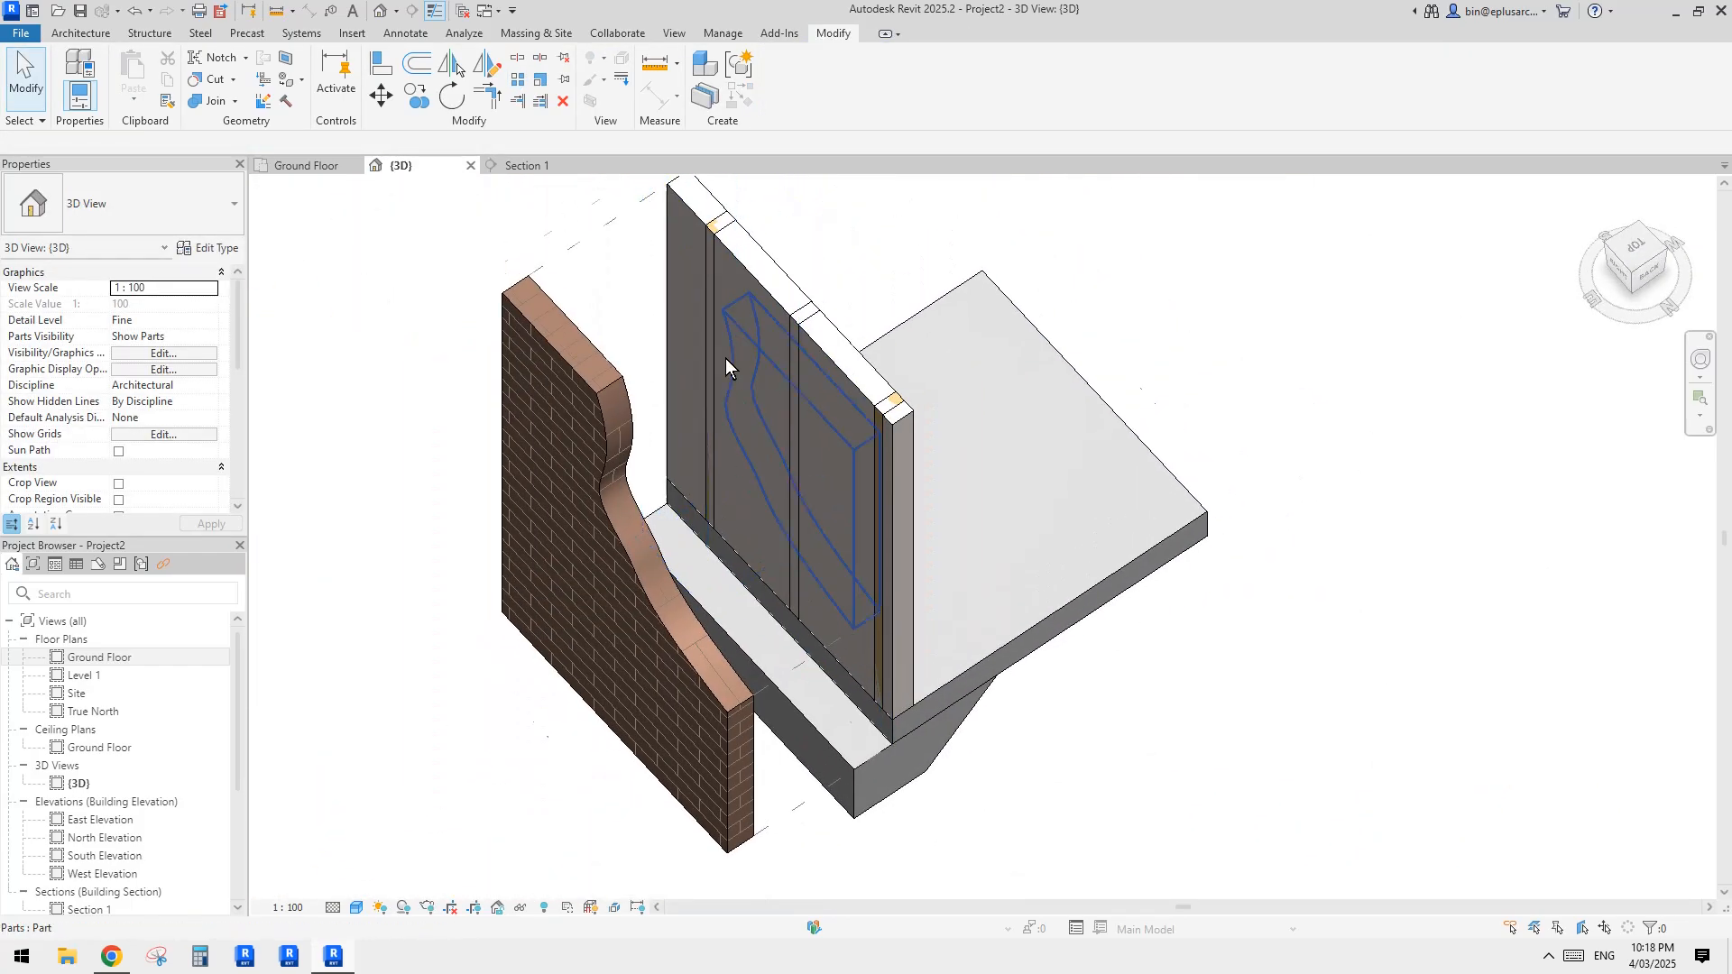
scroll(725, 358, "up", 1)
left_click(129, 33)
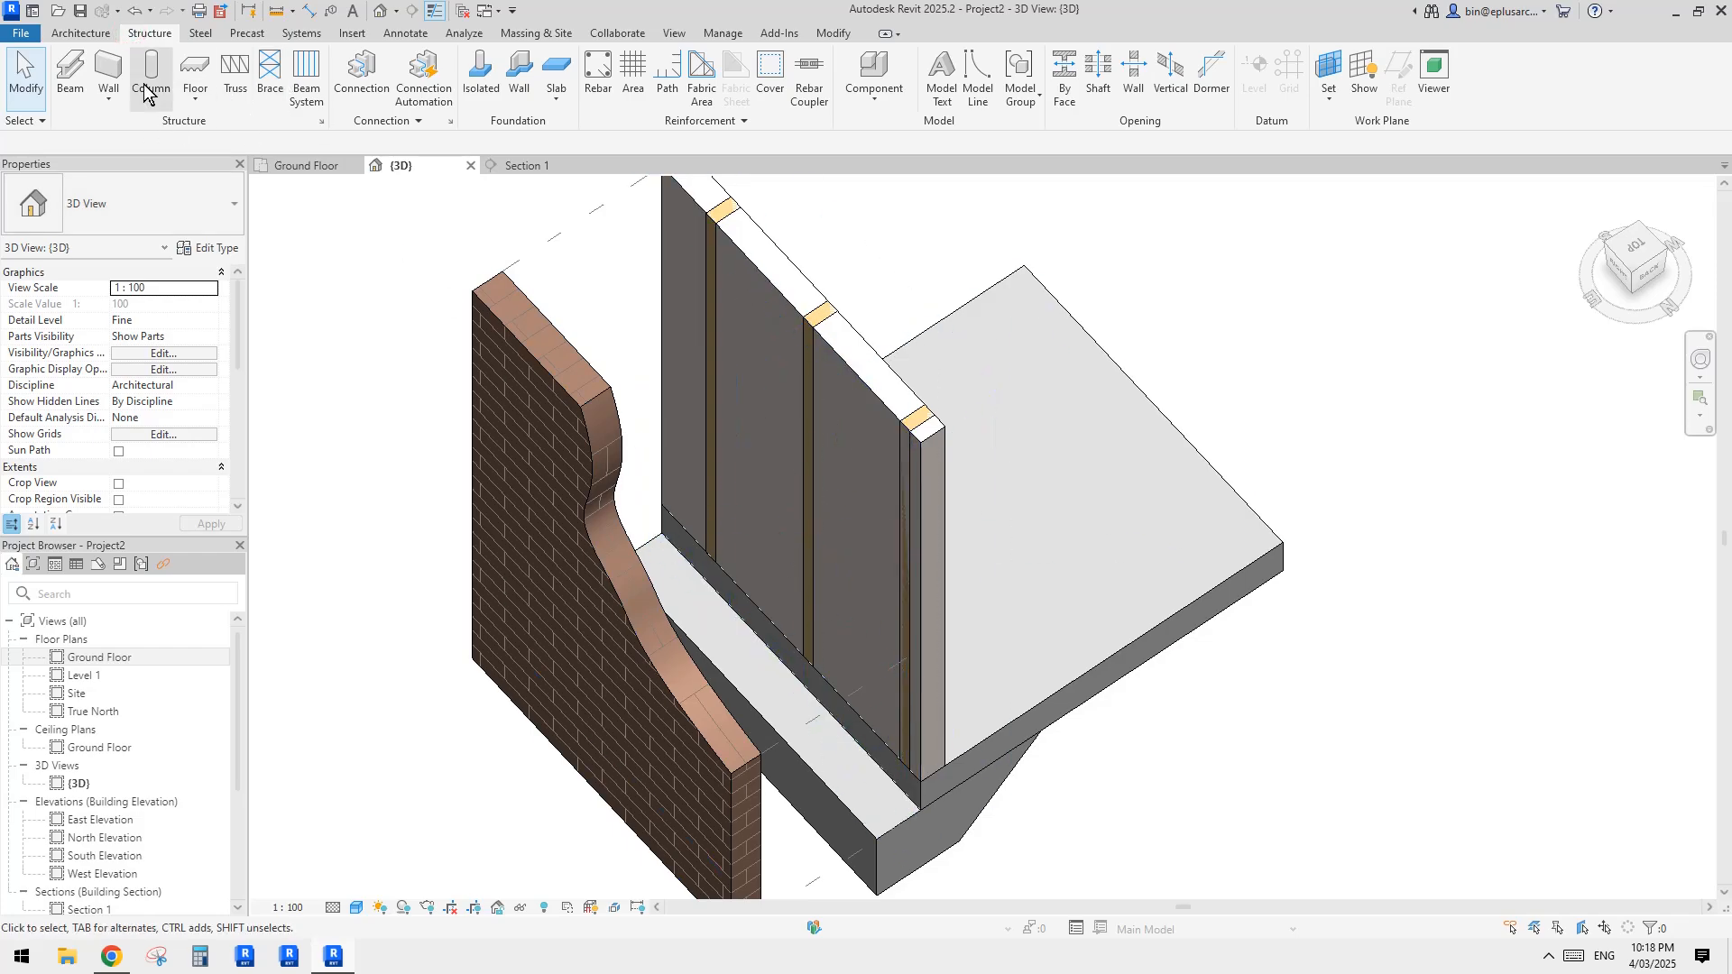
left_click(71, 79)
left_click(782, 86)
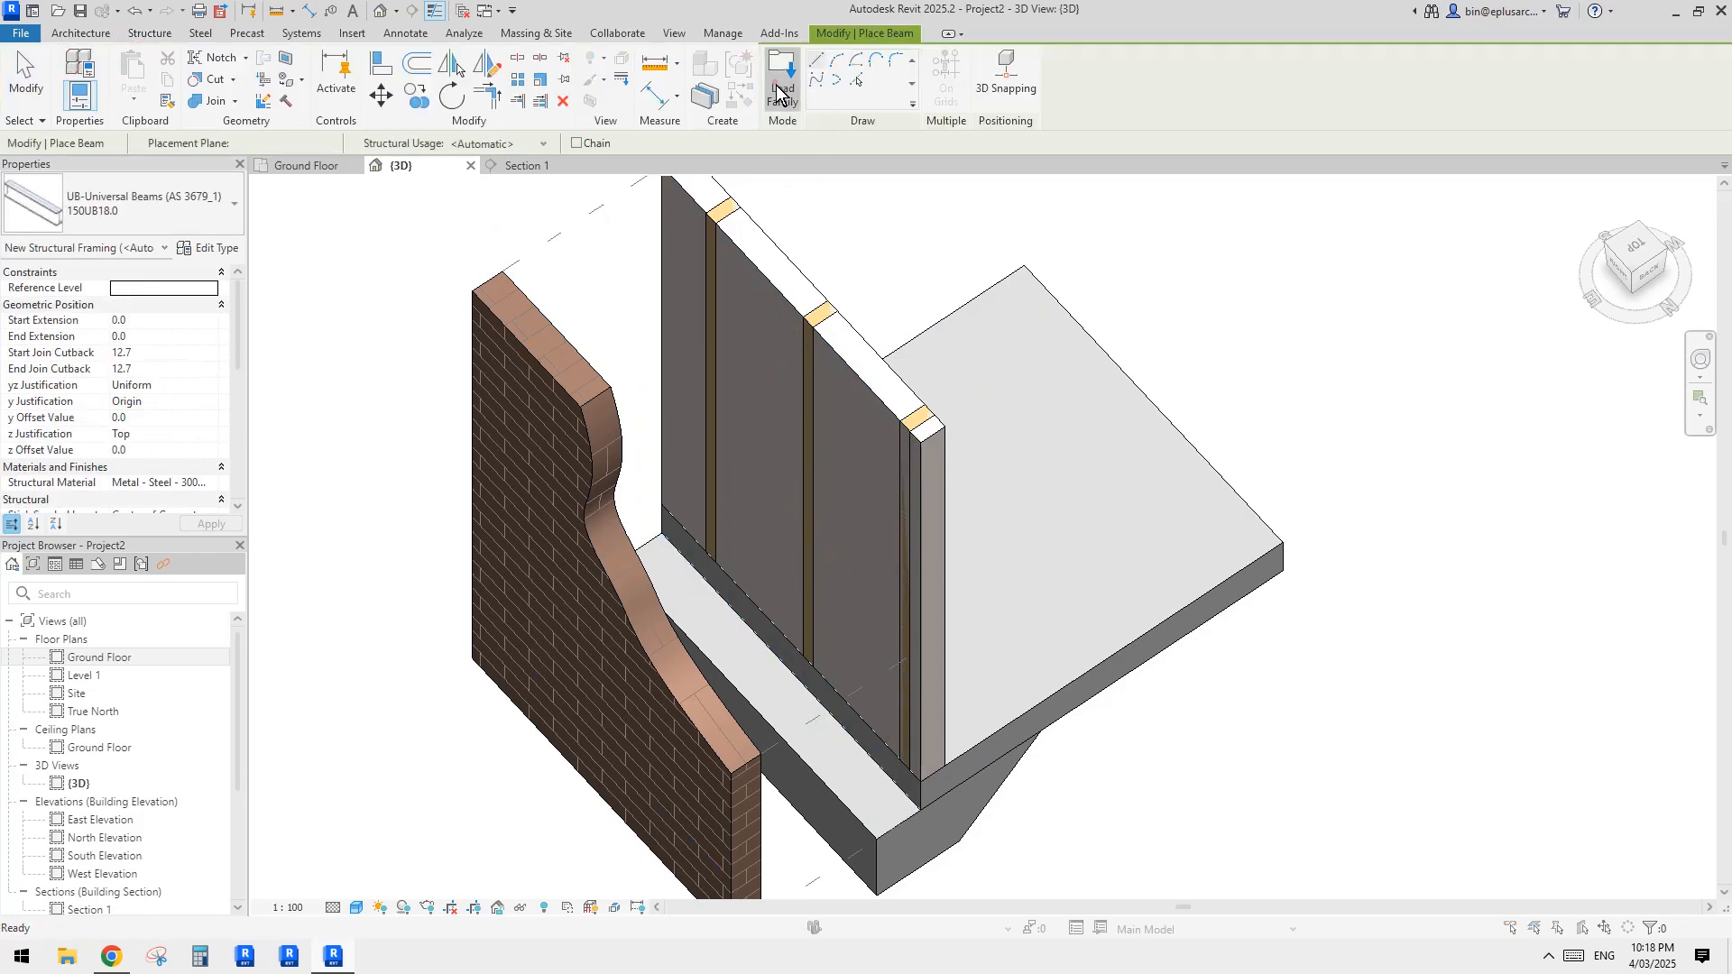
key("BackSpace")
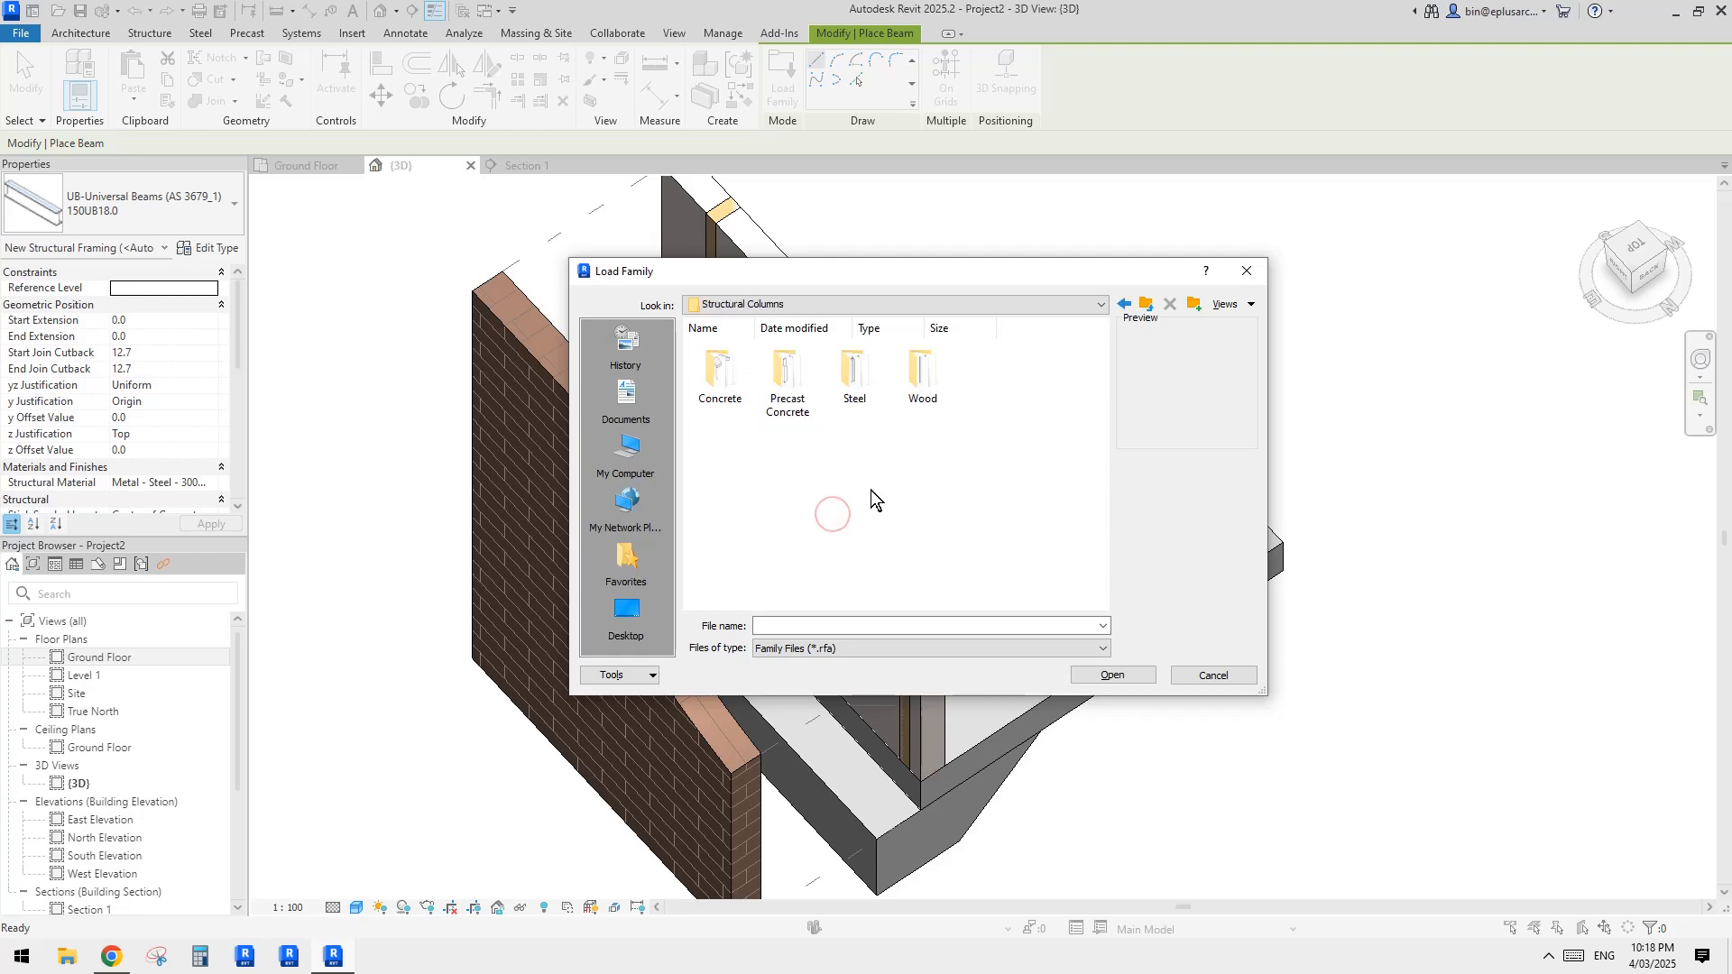
key("BackSpace")
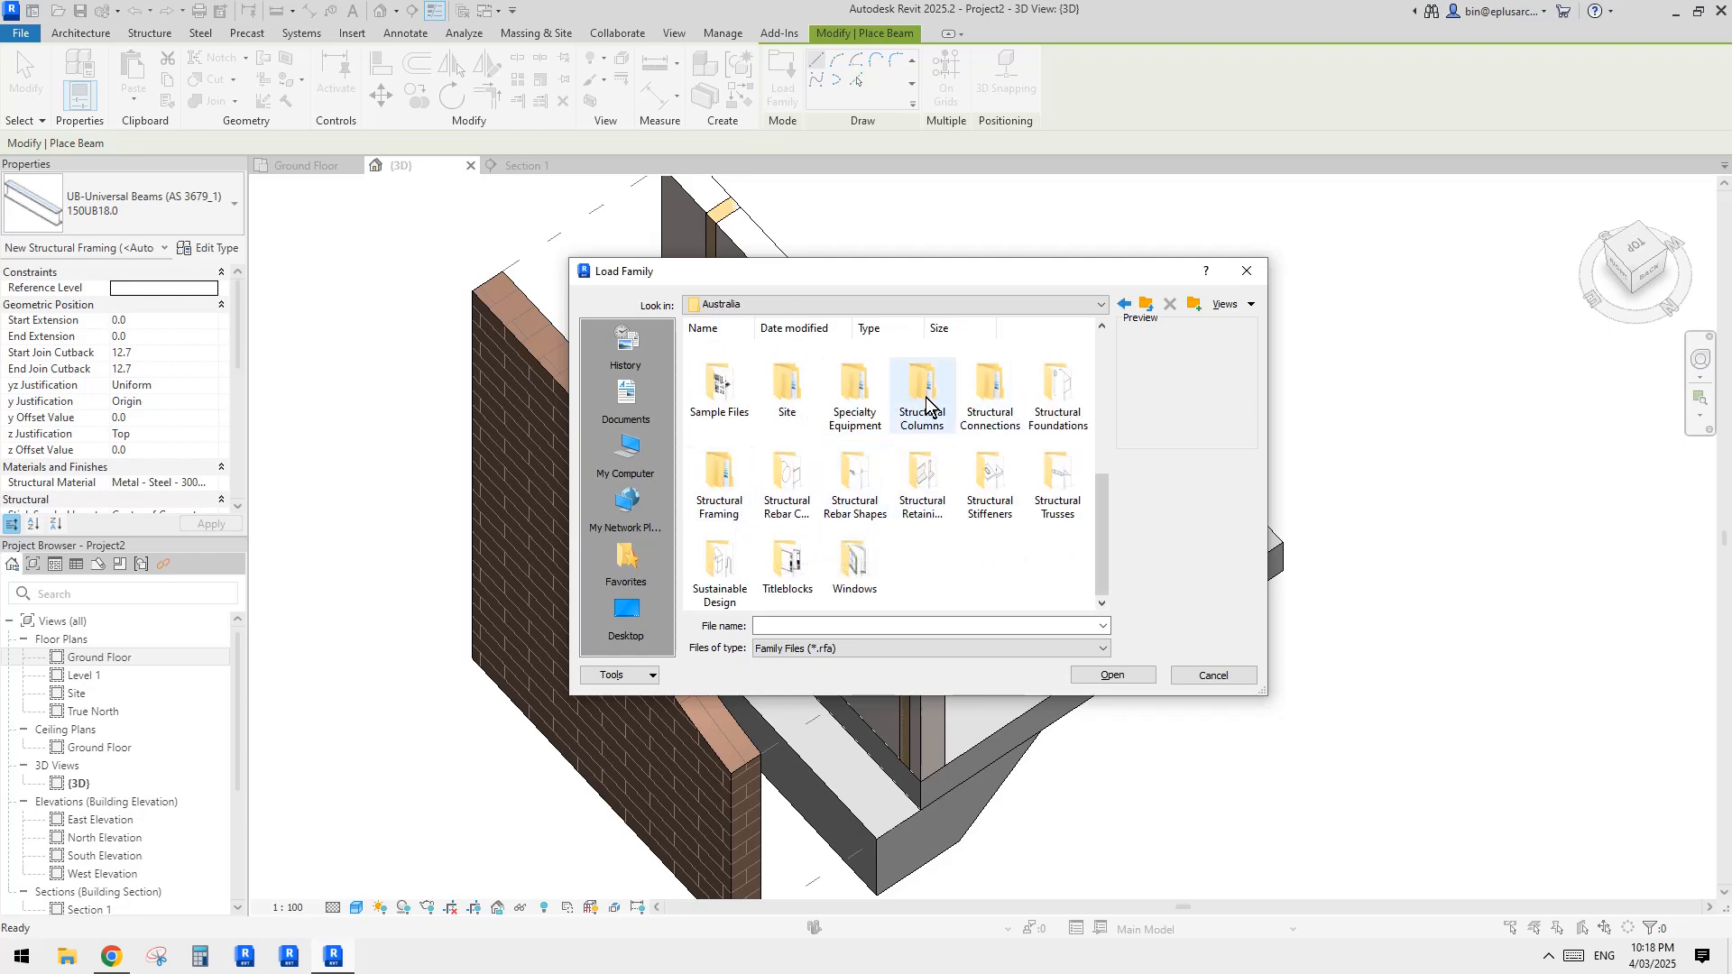
double_click(732, 474)
left_click(969, 371)
double_click(969, 371)
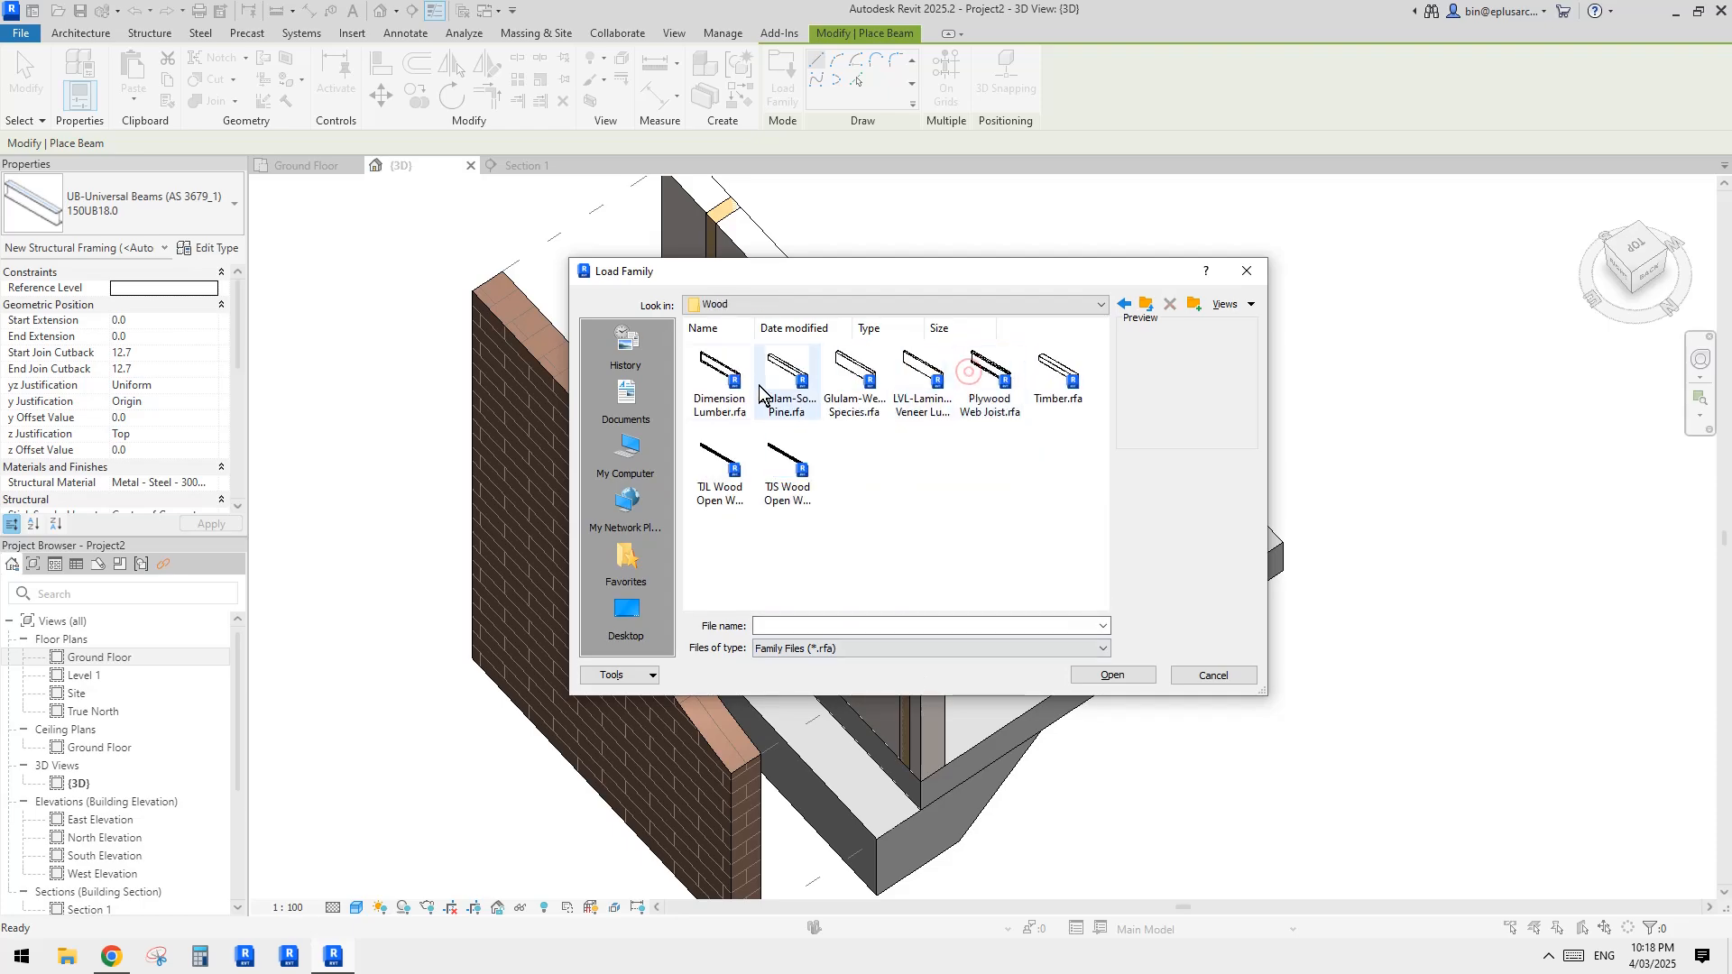
double_click(727, 373)
left_click(771, 468)
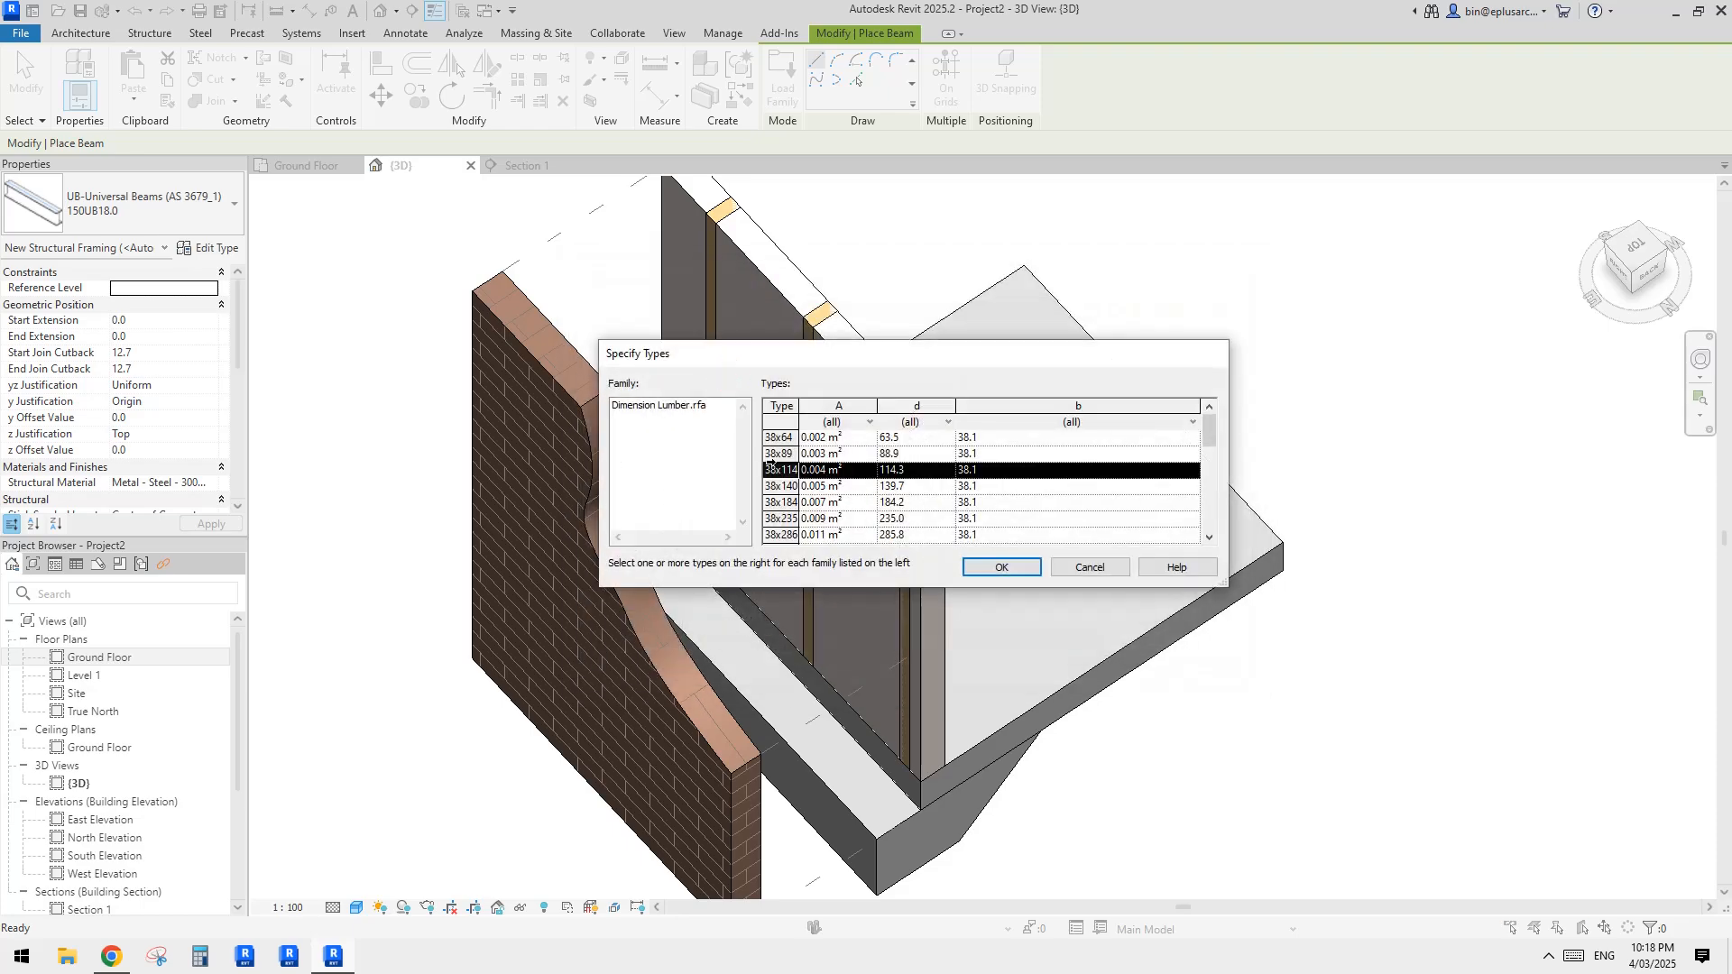
left_click(1001, 567)
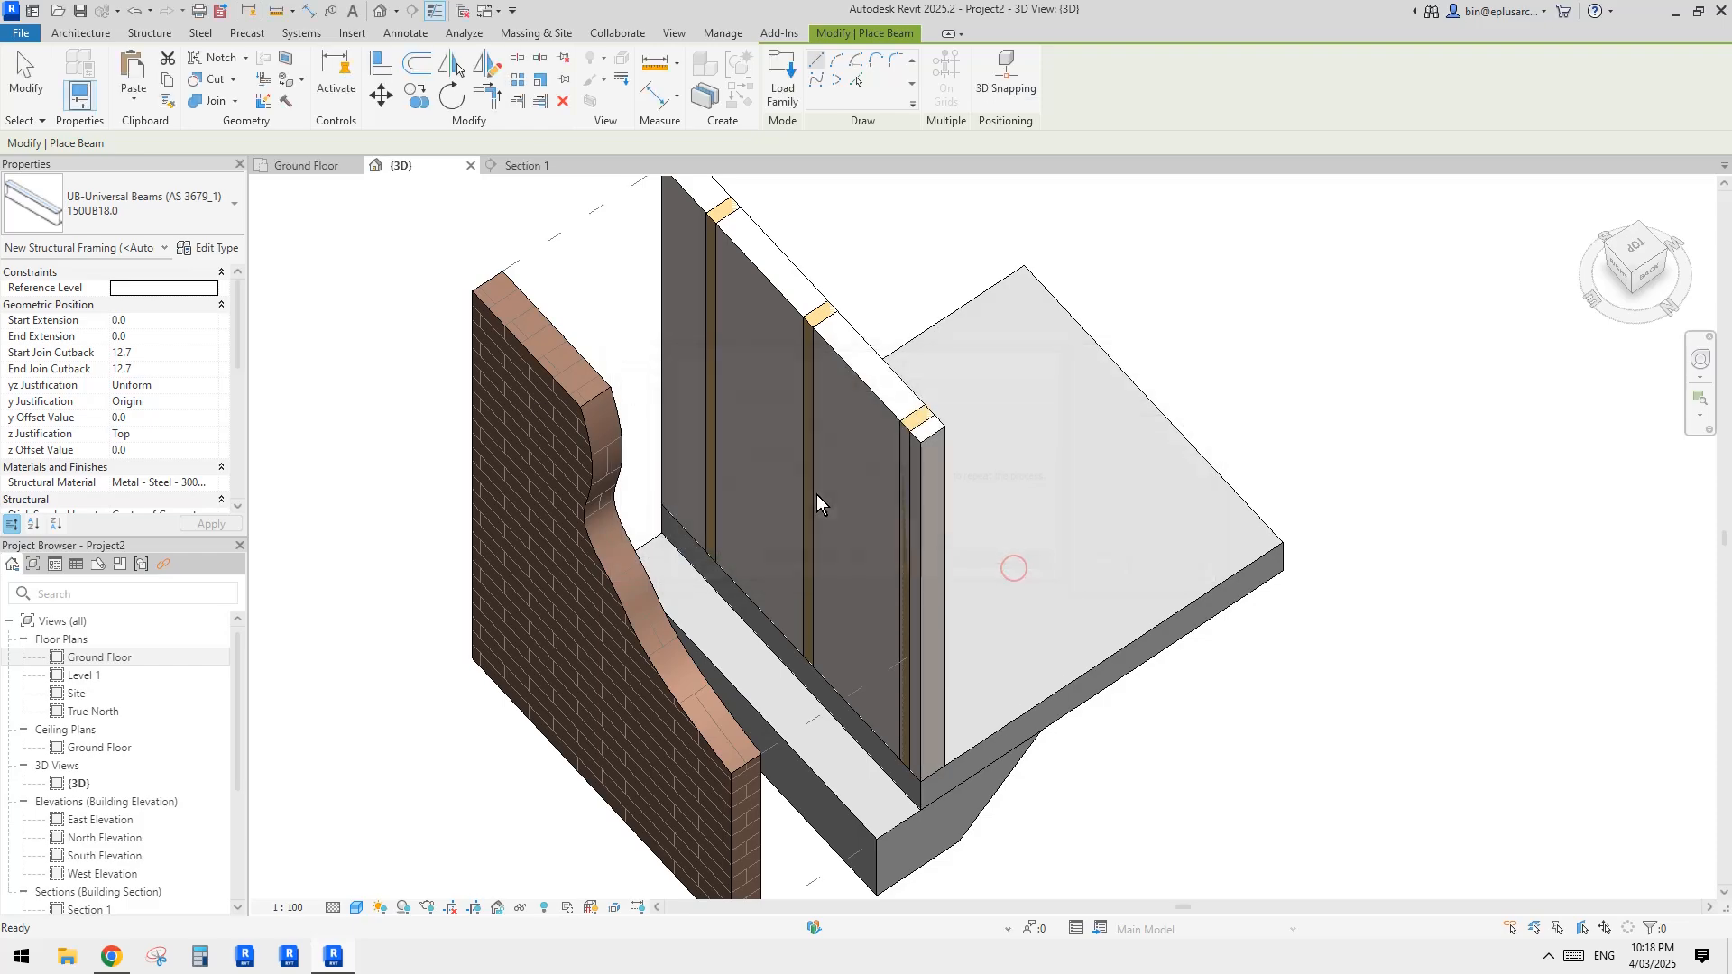
Step: Duplicate the 38x89 lumber type as 45x90 and set its dimensions to b 45 and d 90
left_click(211, 247)
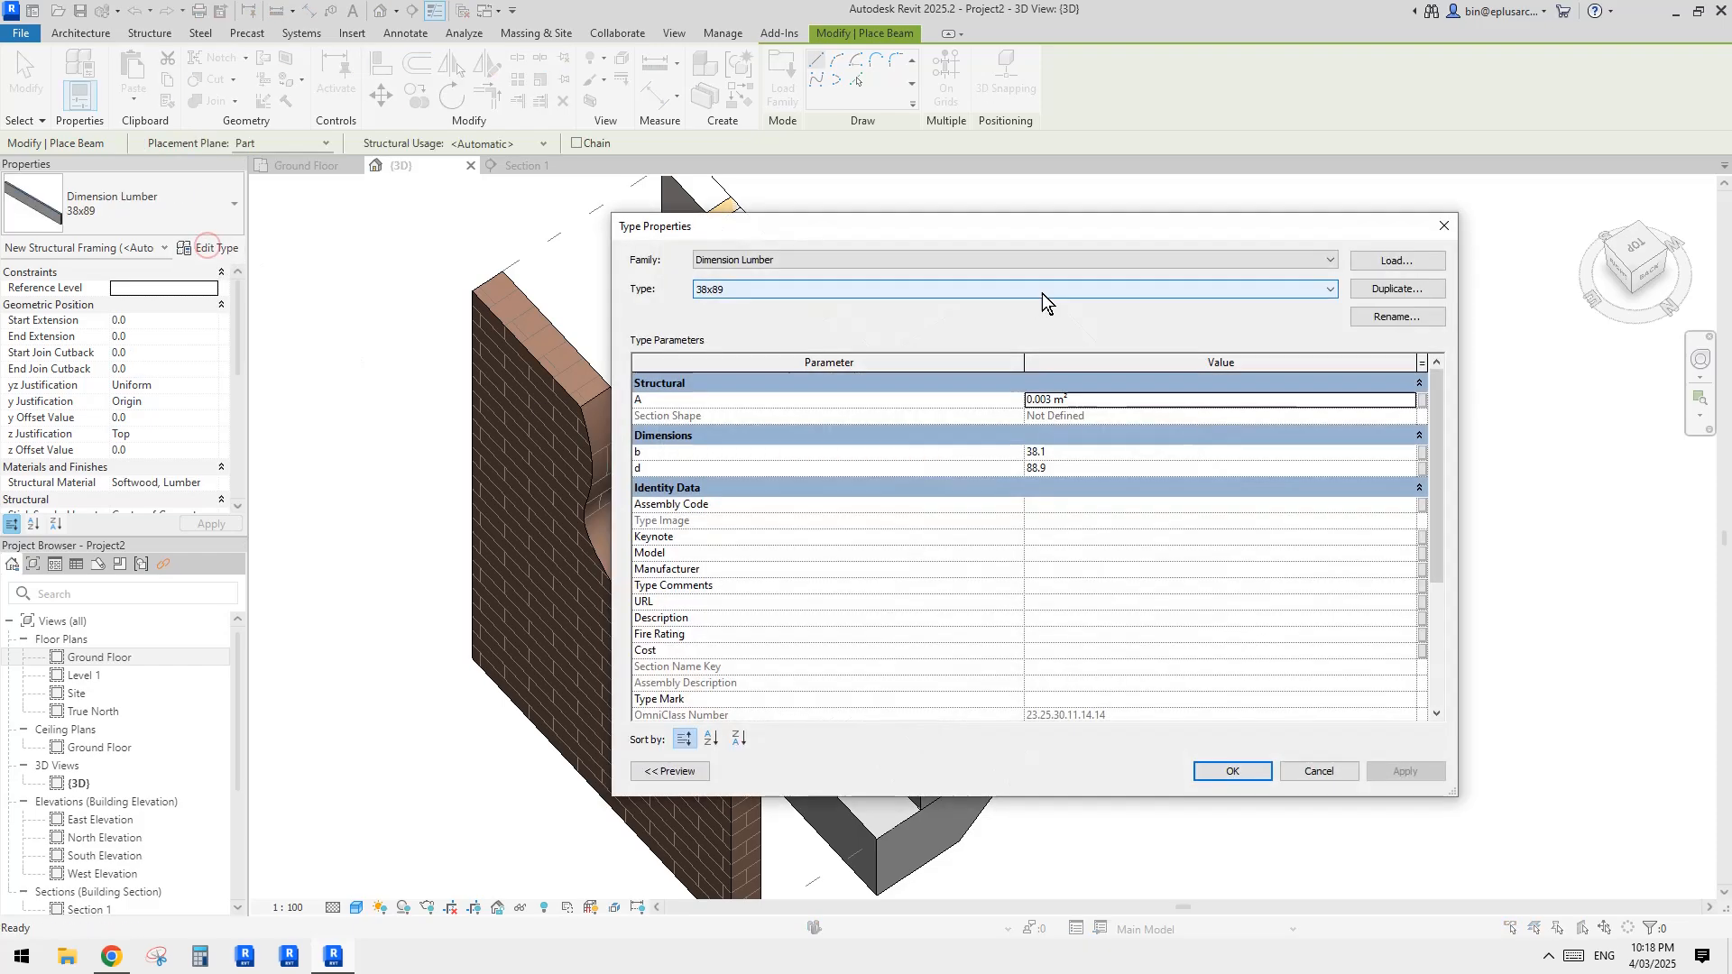
left_click(1377, 288)
type("45x")
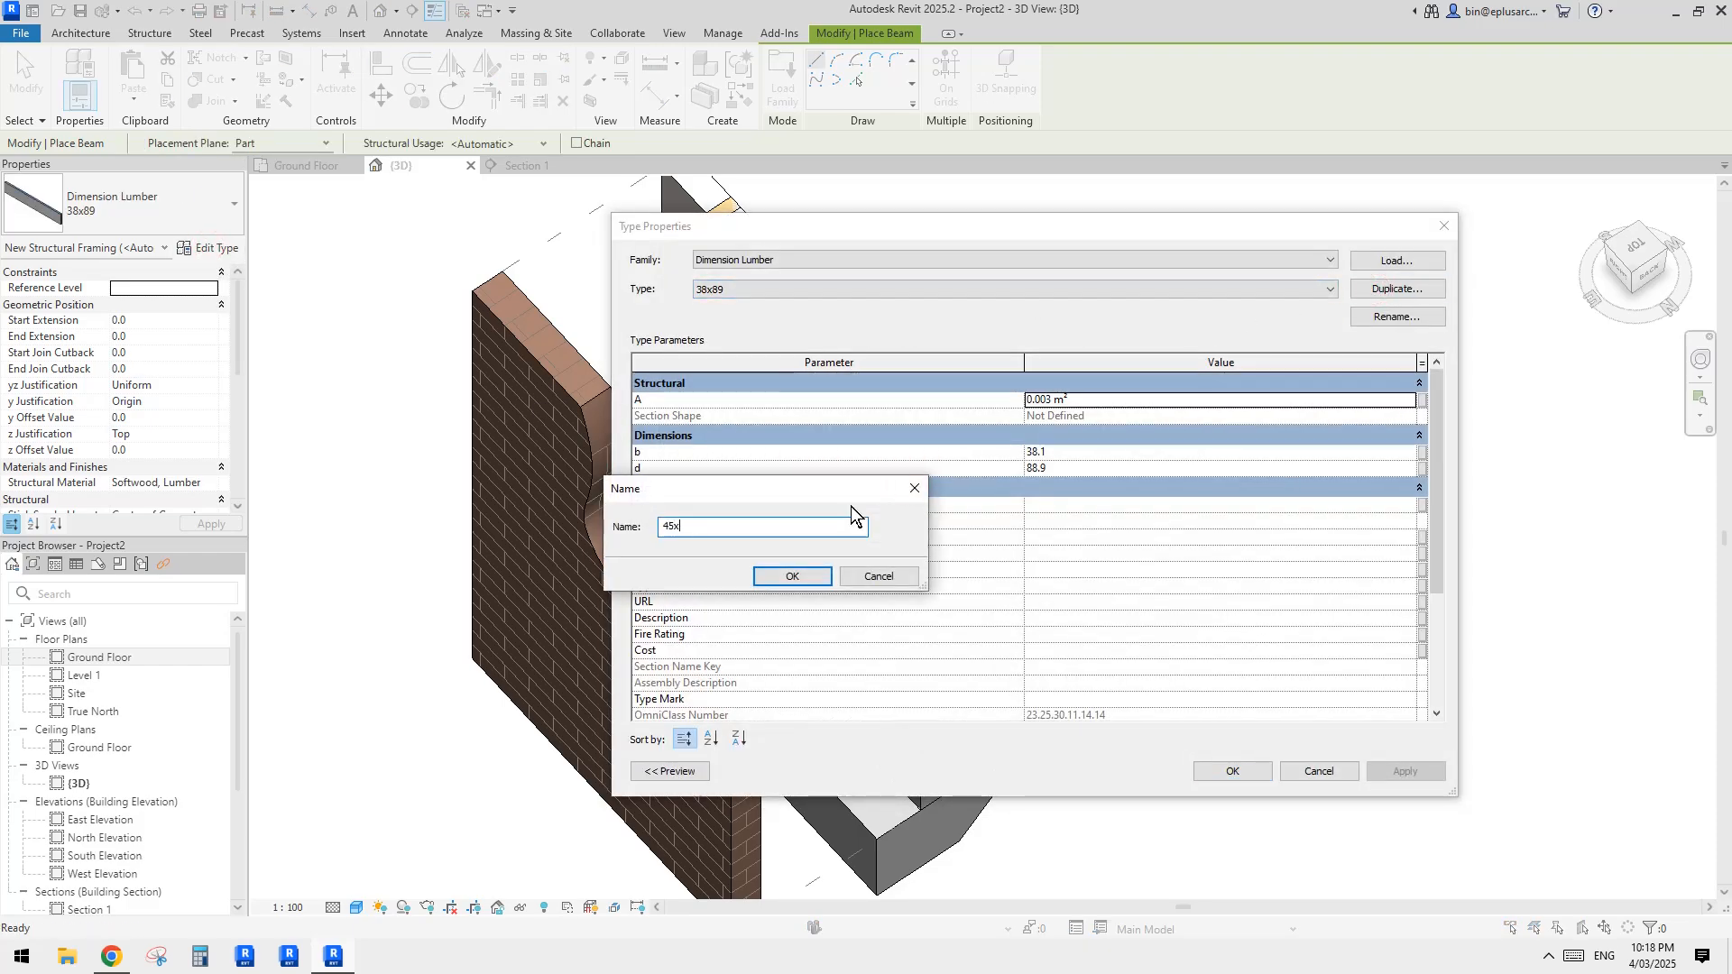
type("90")
left_click(791, 576)
left_click(1067, 452)
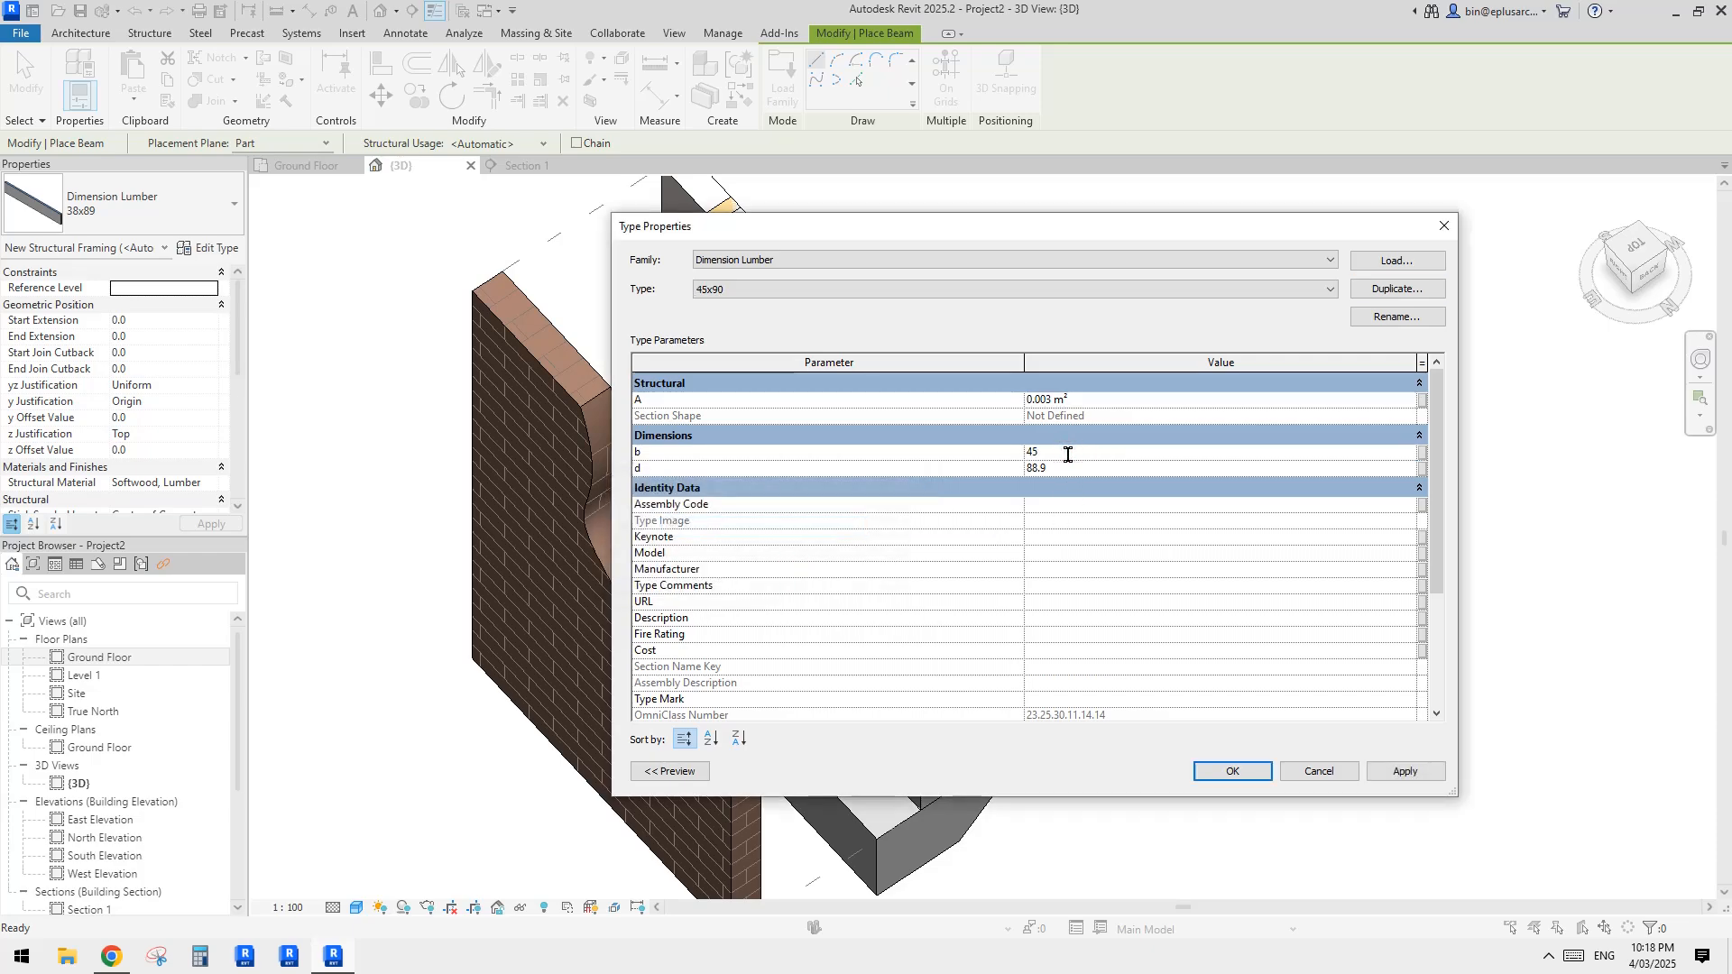
left_click(1064, 469)
type("90")
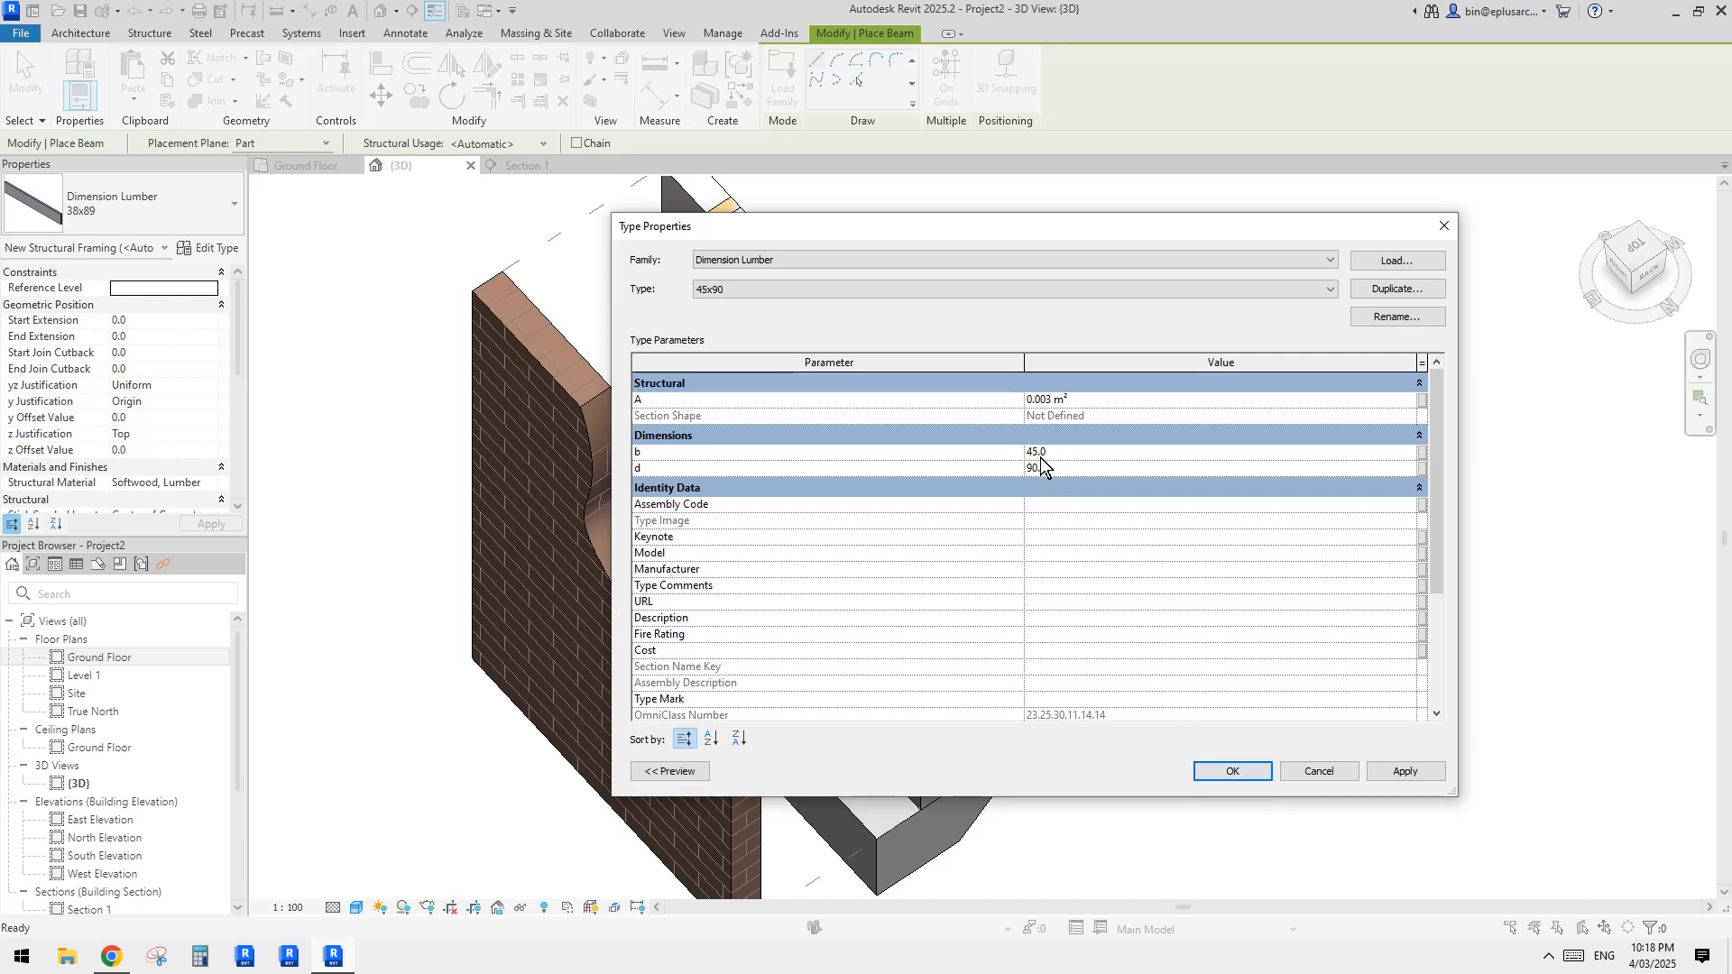
left_click(1238, 772)
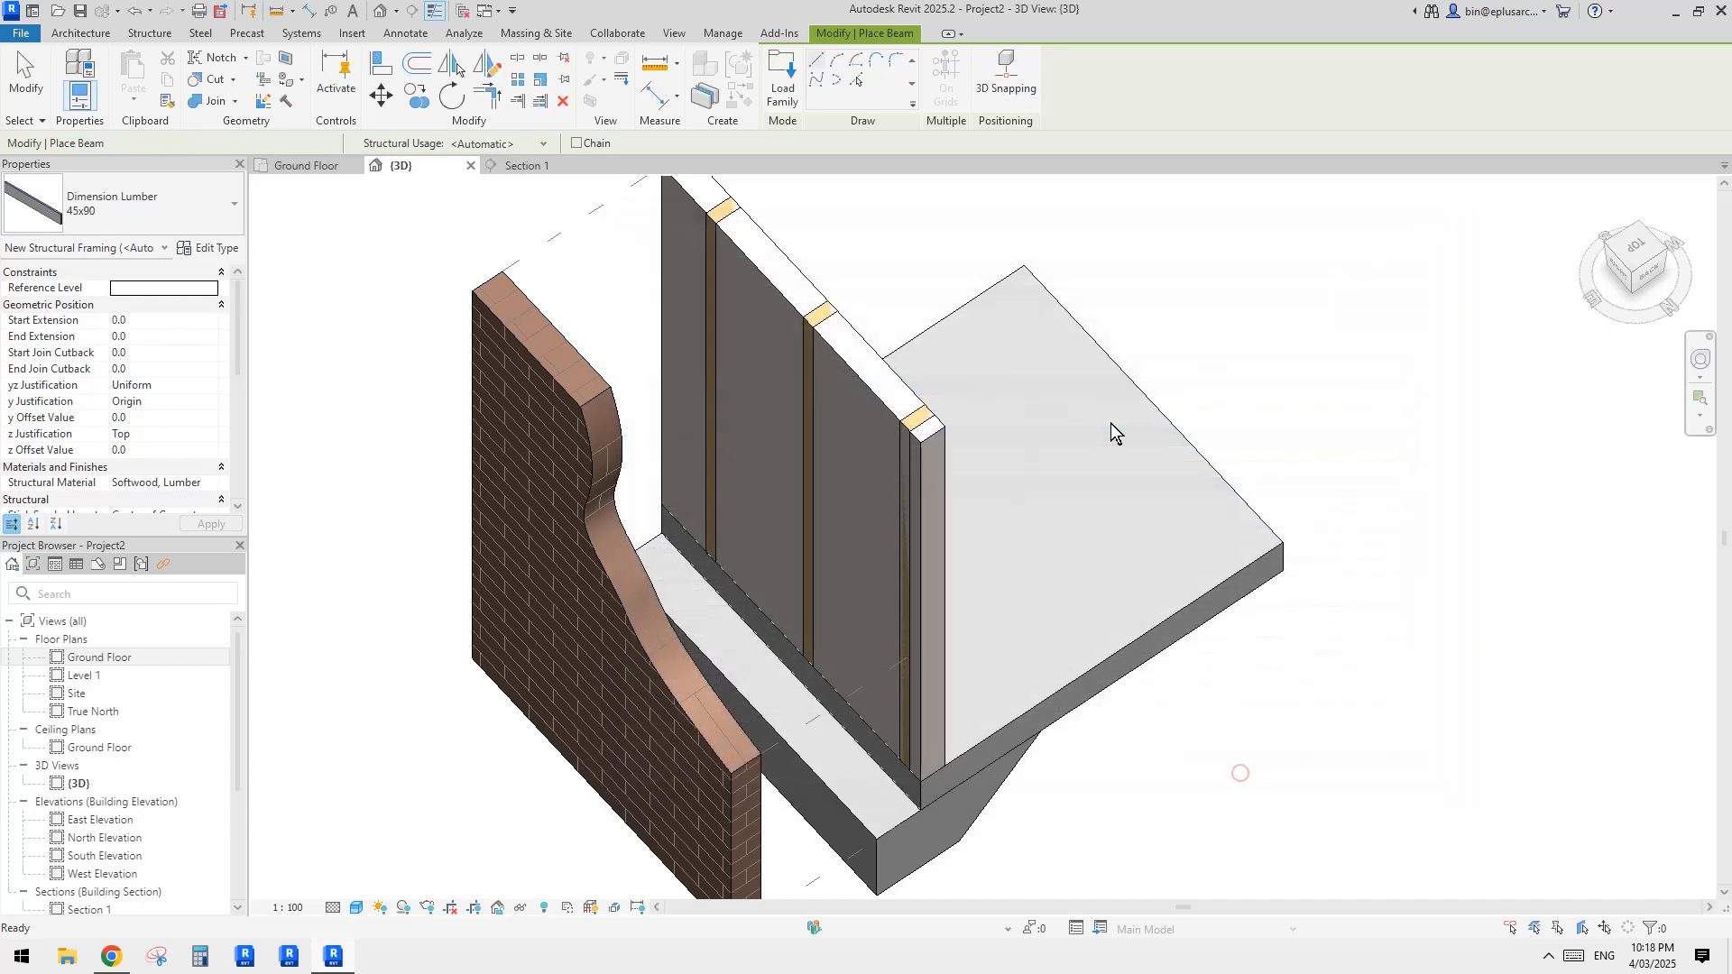
Step: Place a 45x90 lumber beam about 860 mm long on the Ground Floor level, over the slab beside the inner wall
middle_click_drag(991, 701, 986, 706)
scroll(875, 333, "down", 2)
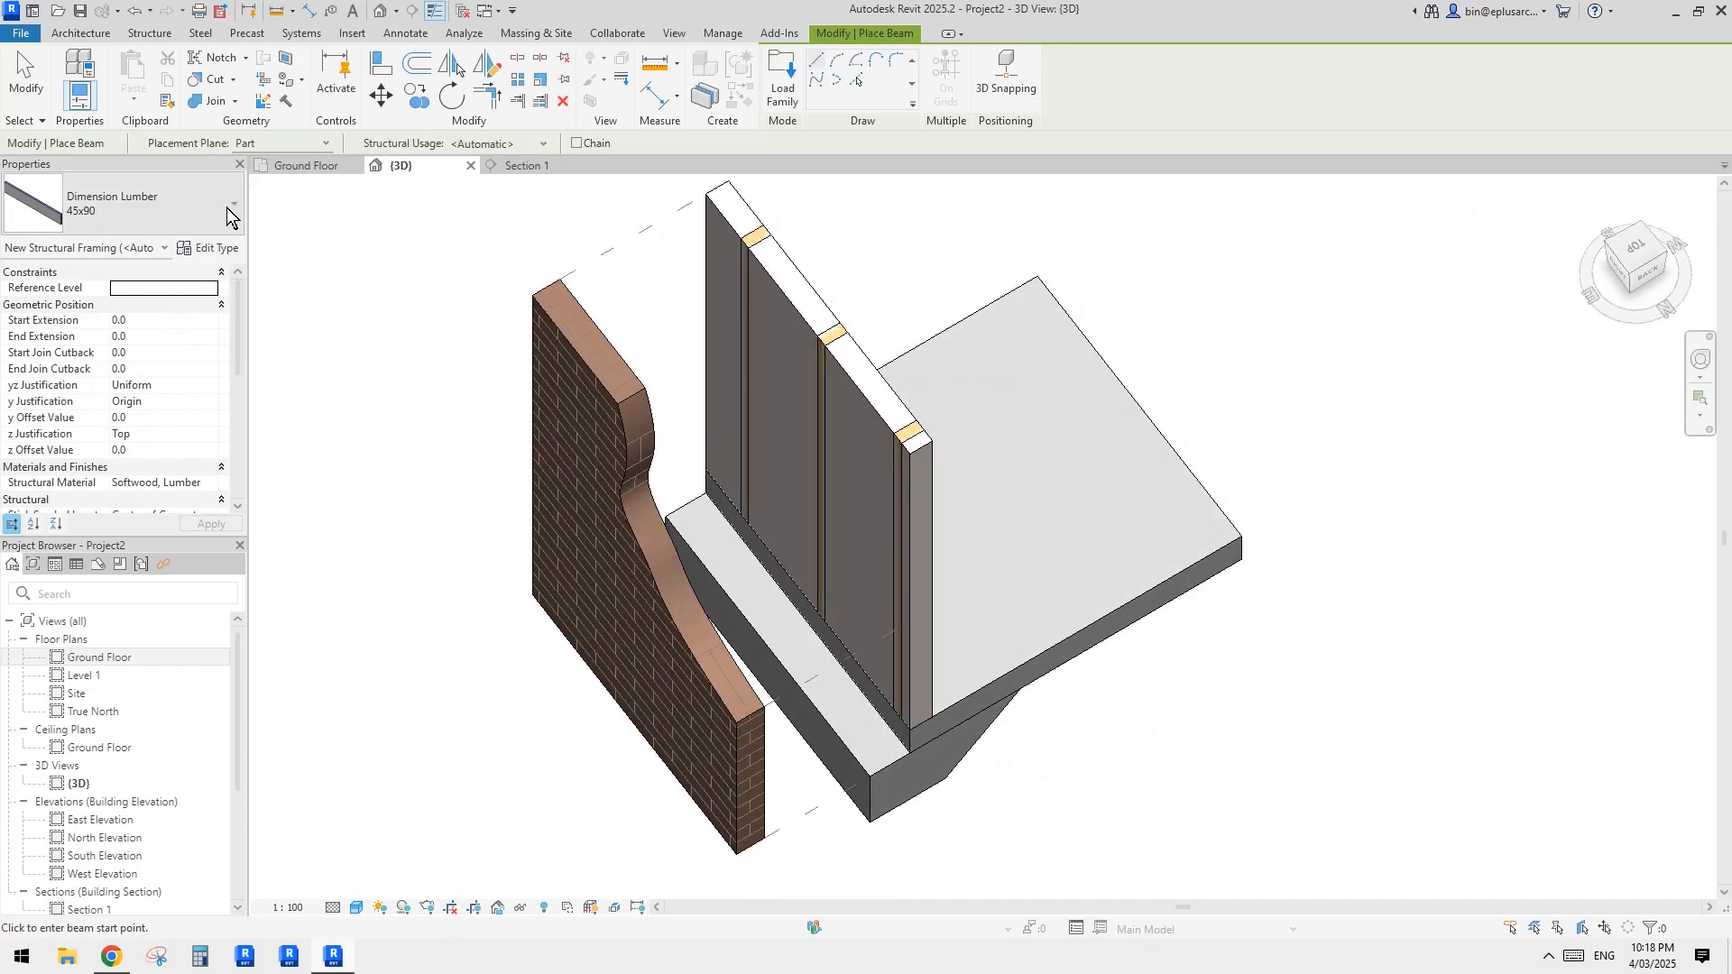
left_click(298, 143)
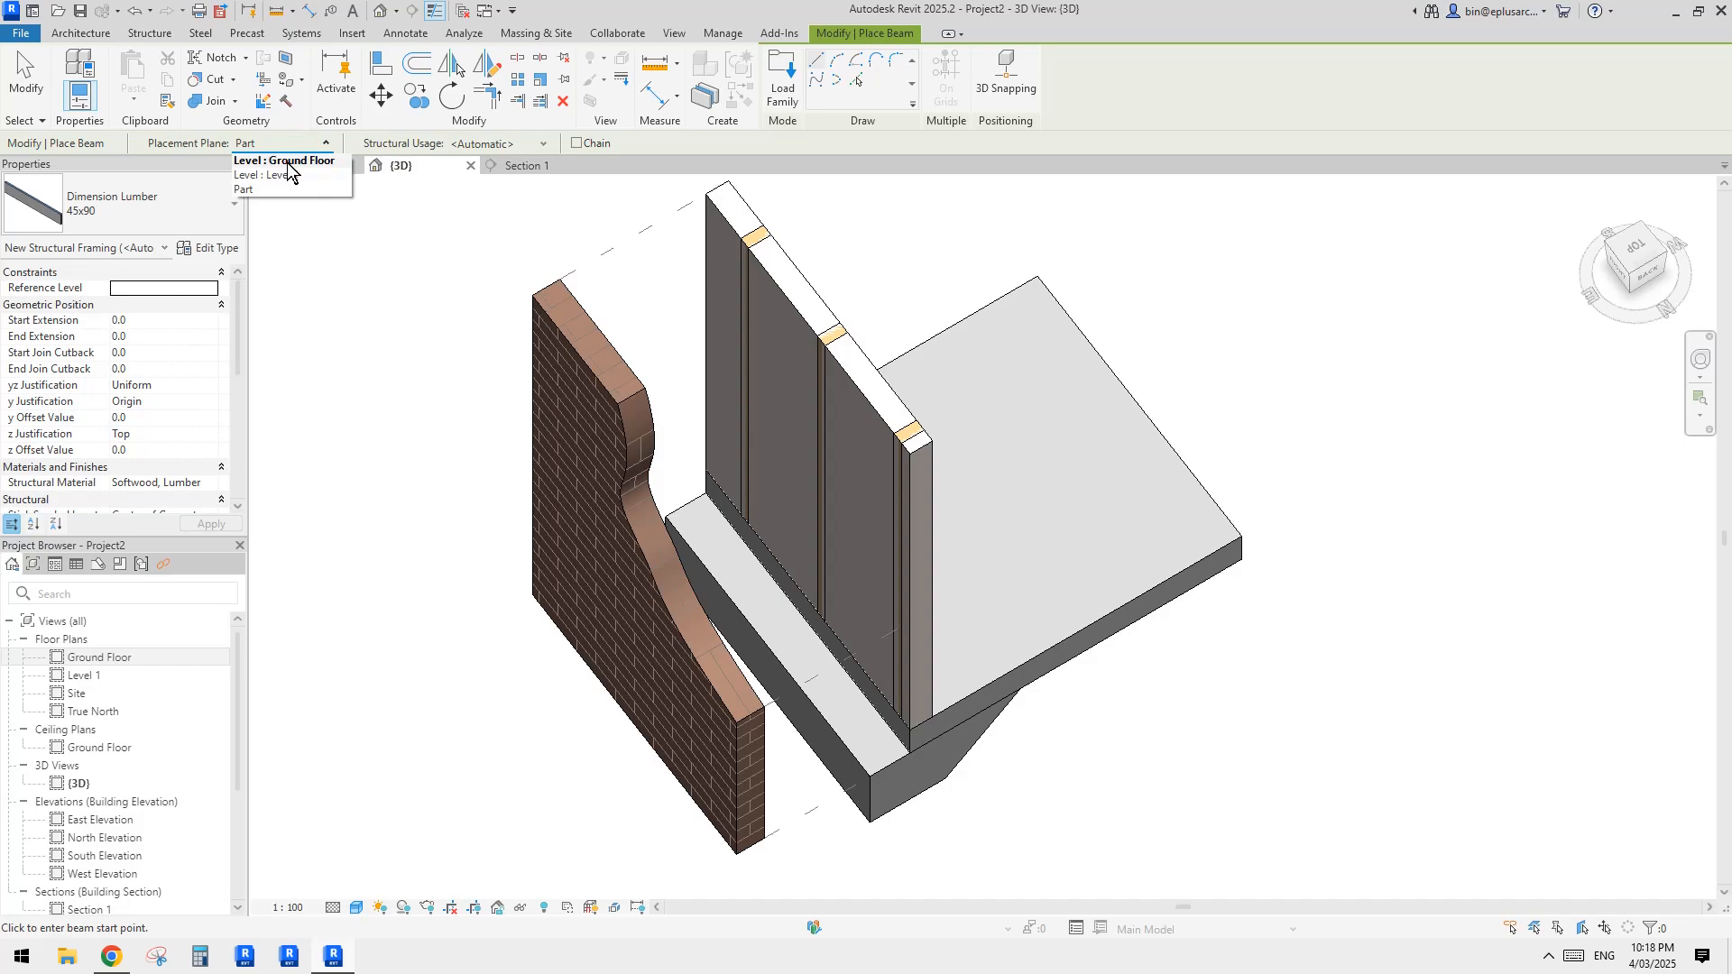
left_click(282, 160)
middle_click_drag(378, 423, 363, 430)
middle_click_drag(474, 421, 502, 415)
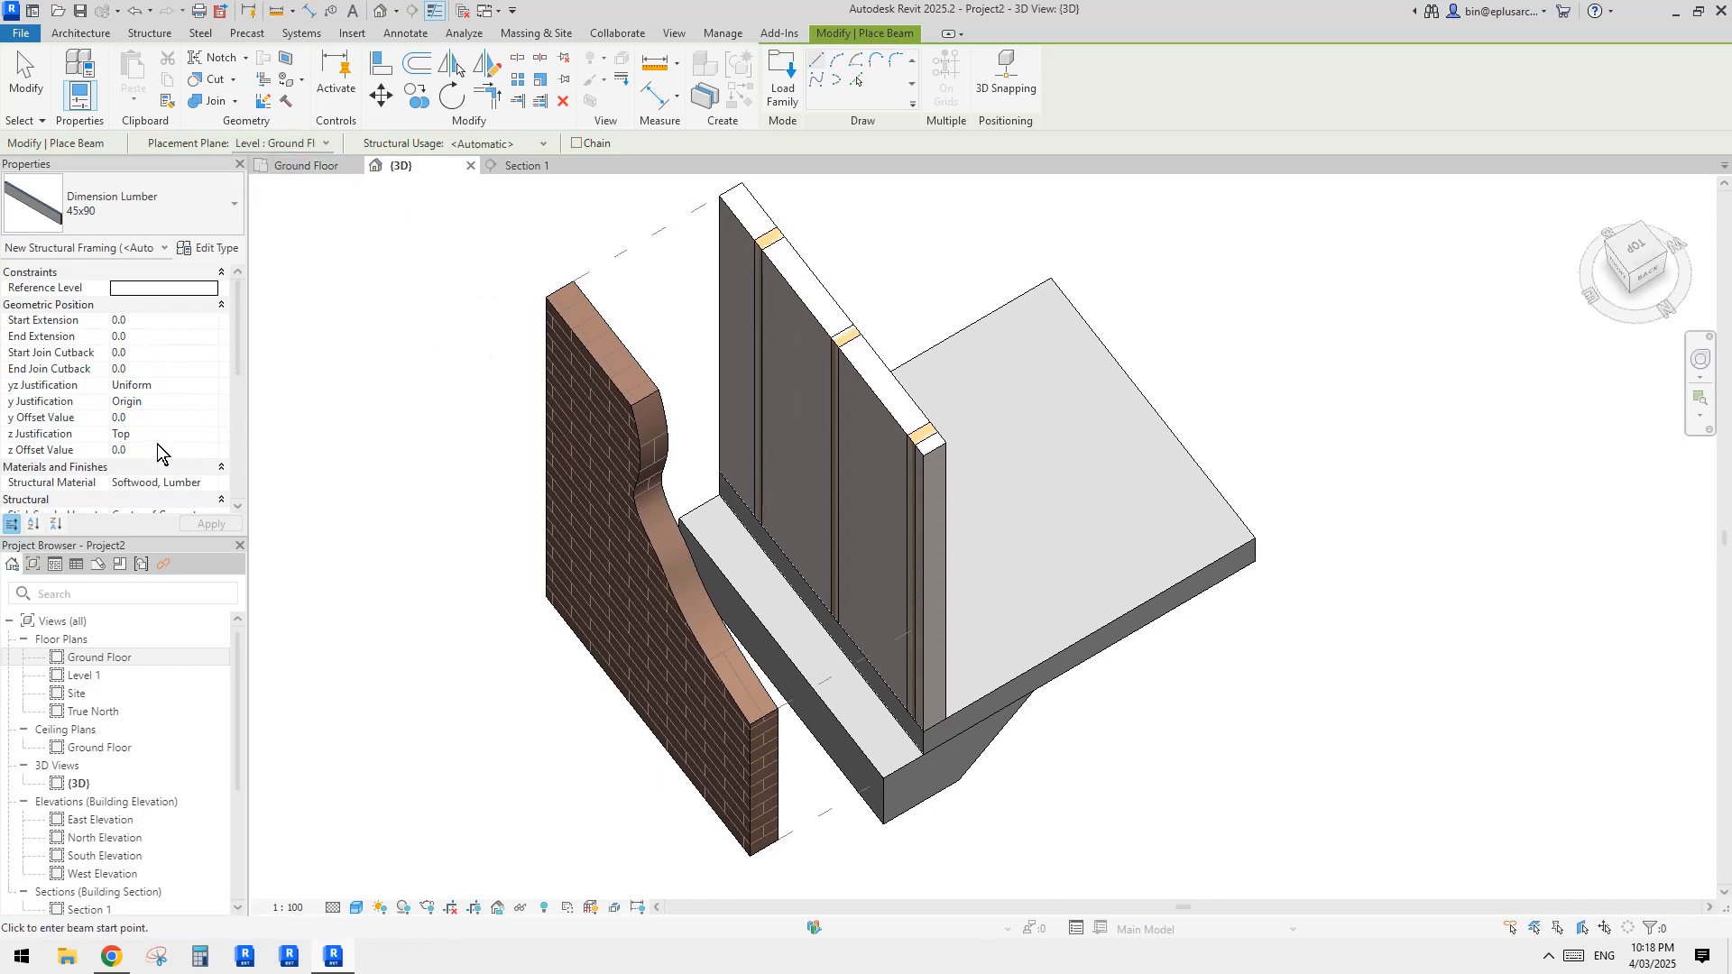
middle_click_drag(1054, 503, 1035, 506)
left_click(911, 440)
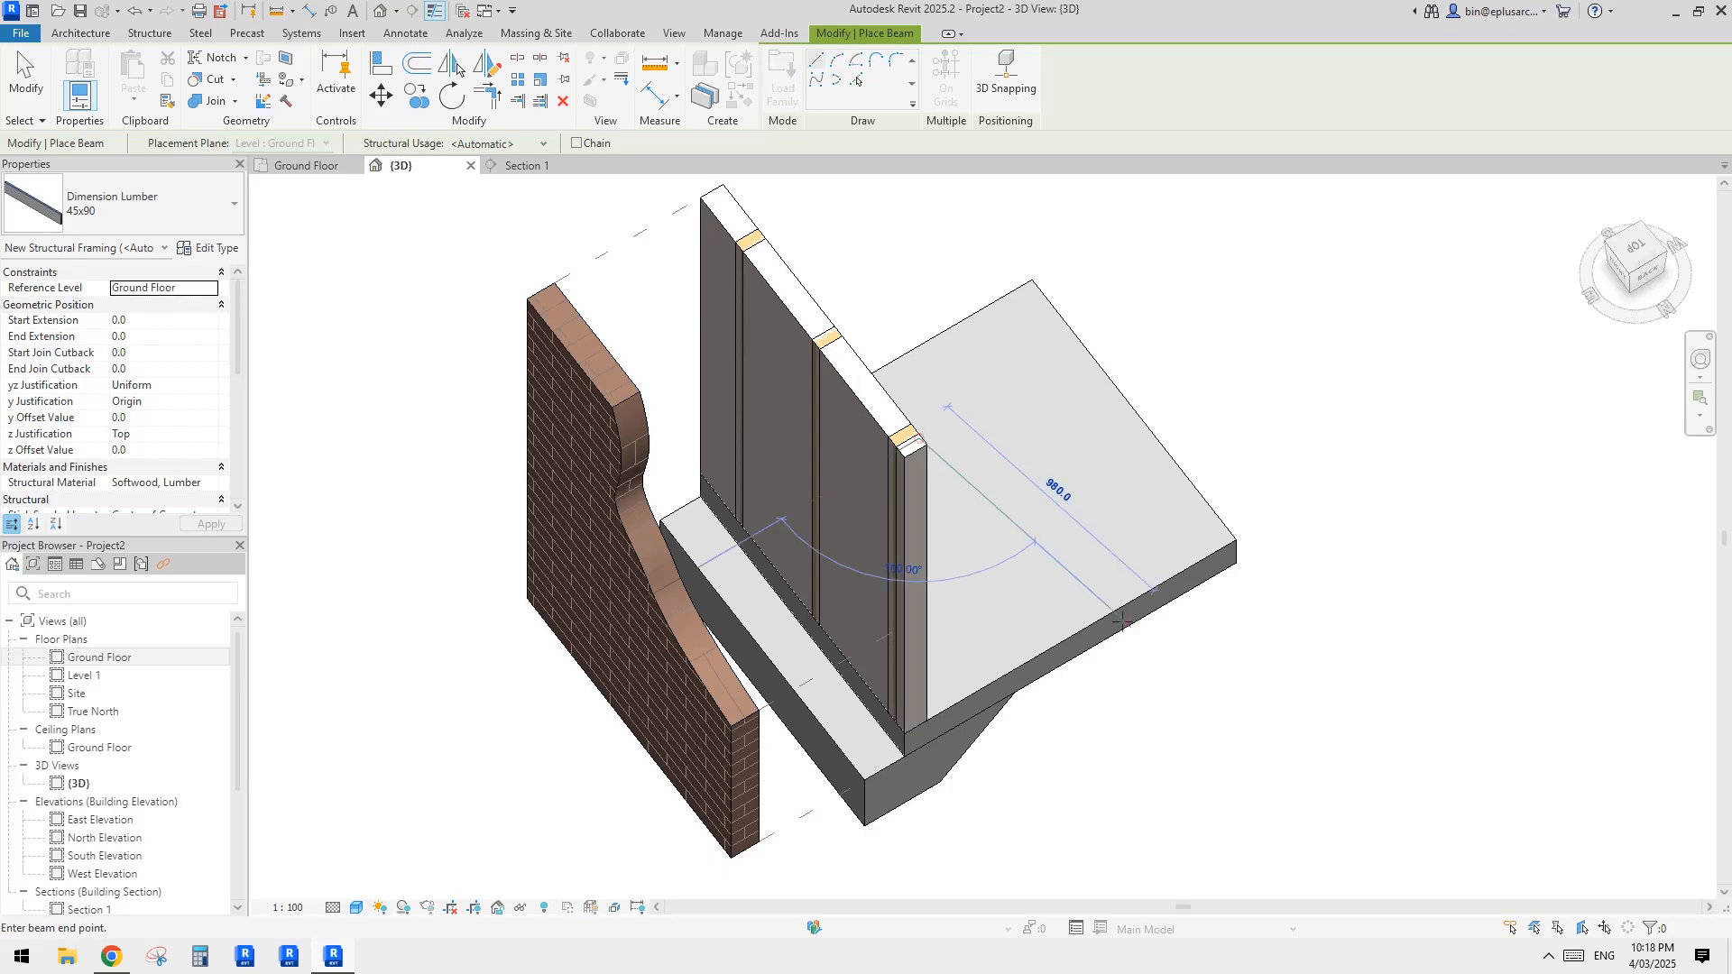
left_click(1065, 625)
key("Escape")
key("Escape")
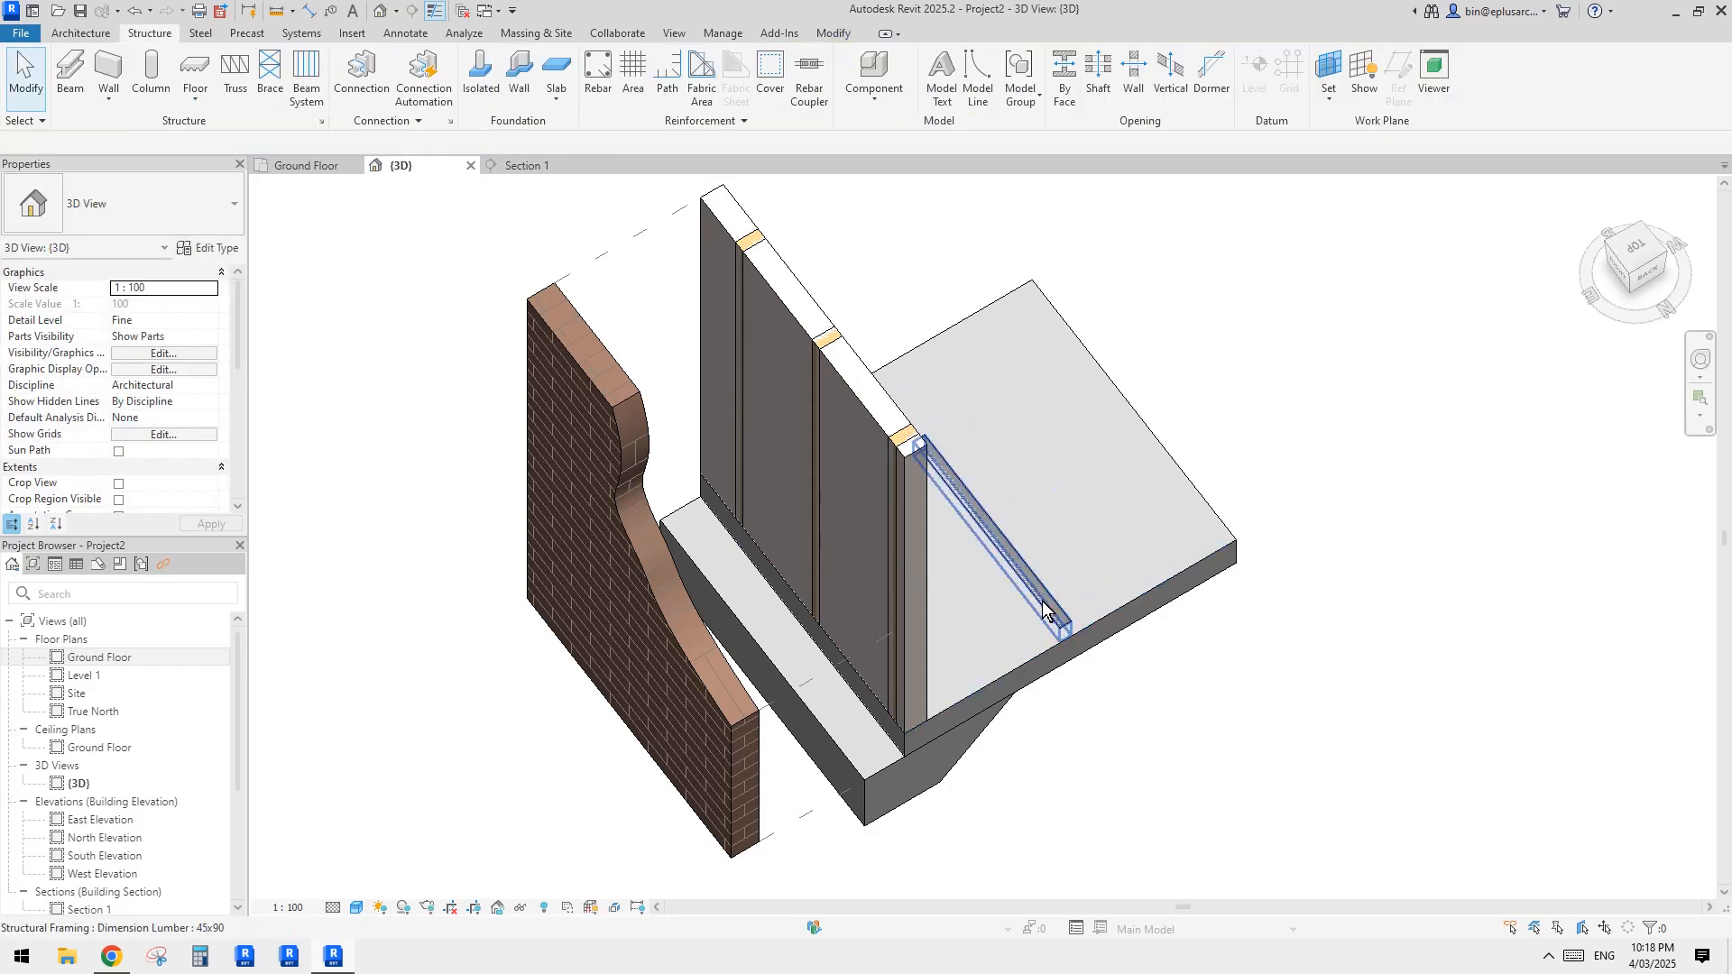
Step: Set the lumber beam's cross-section rotation to 90° so that it lies flat
left_click(1041, 597)
scroll(1065, 596, "up", 2)
middle_click_drag(1118, 610, 1020, 441, "shift")
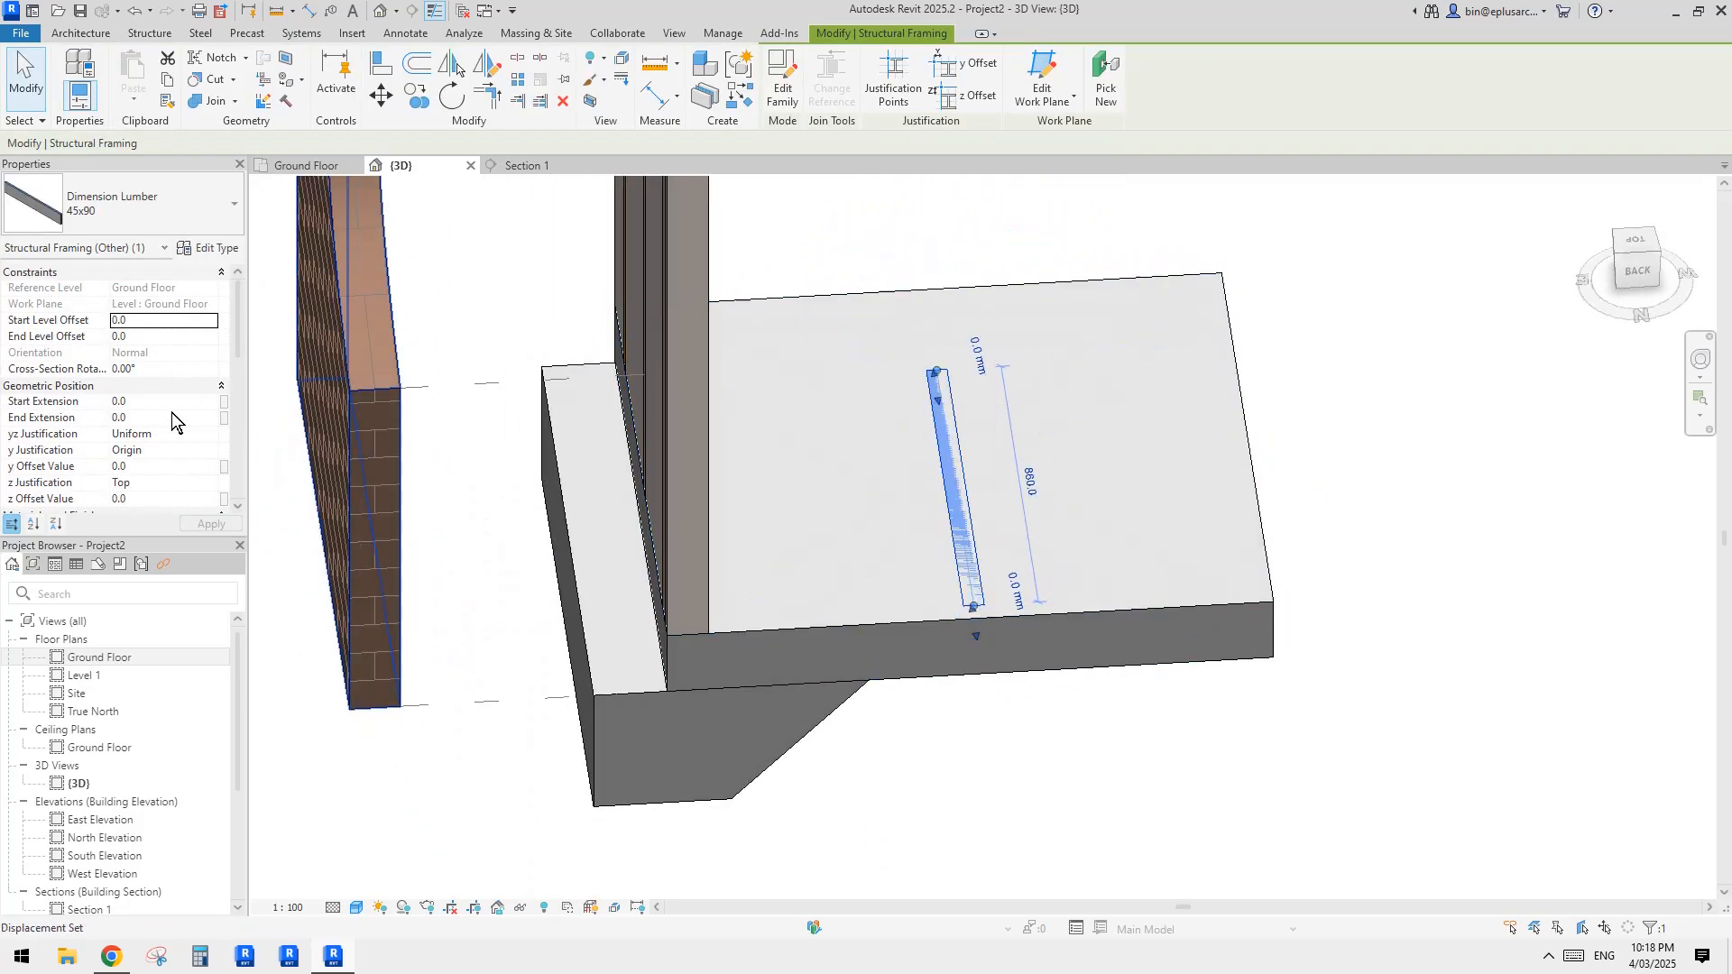
left_click(166, 370)
type("90")
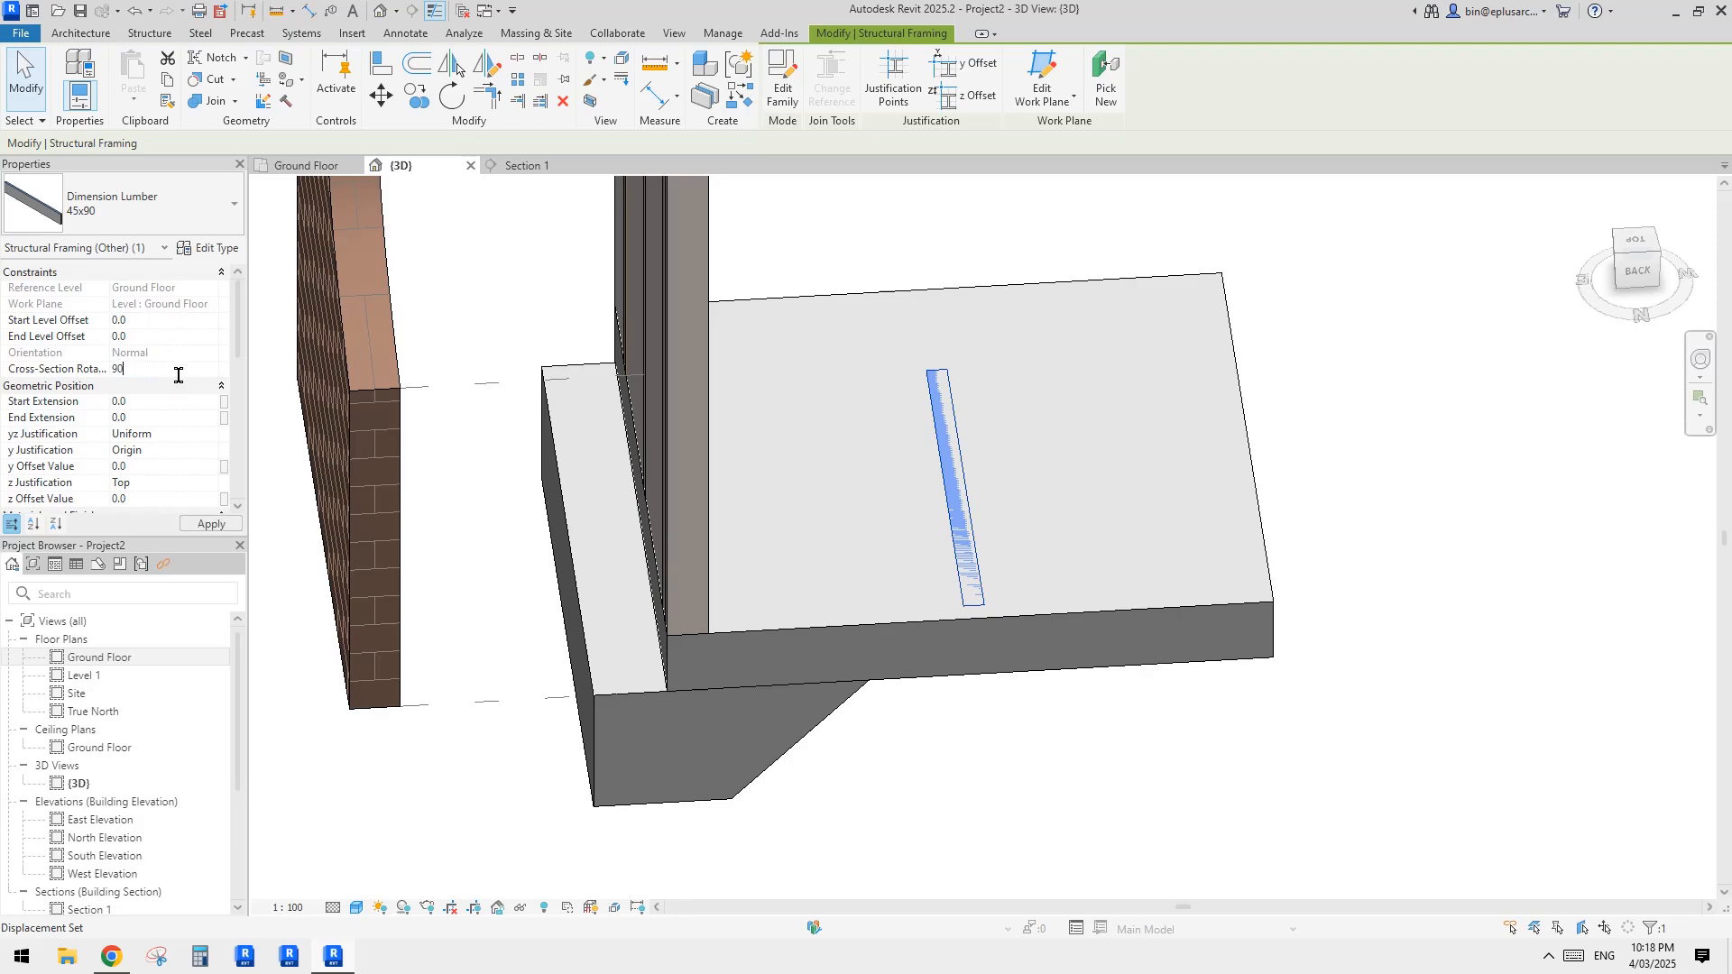
key("Return")
Step: Set the lumber beam's y justification to Left and its z justification to Center
middle_click_drag(1064, 578, 1025, 541, "shift")
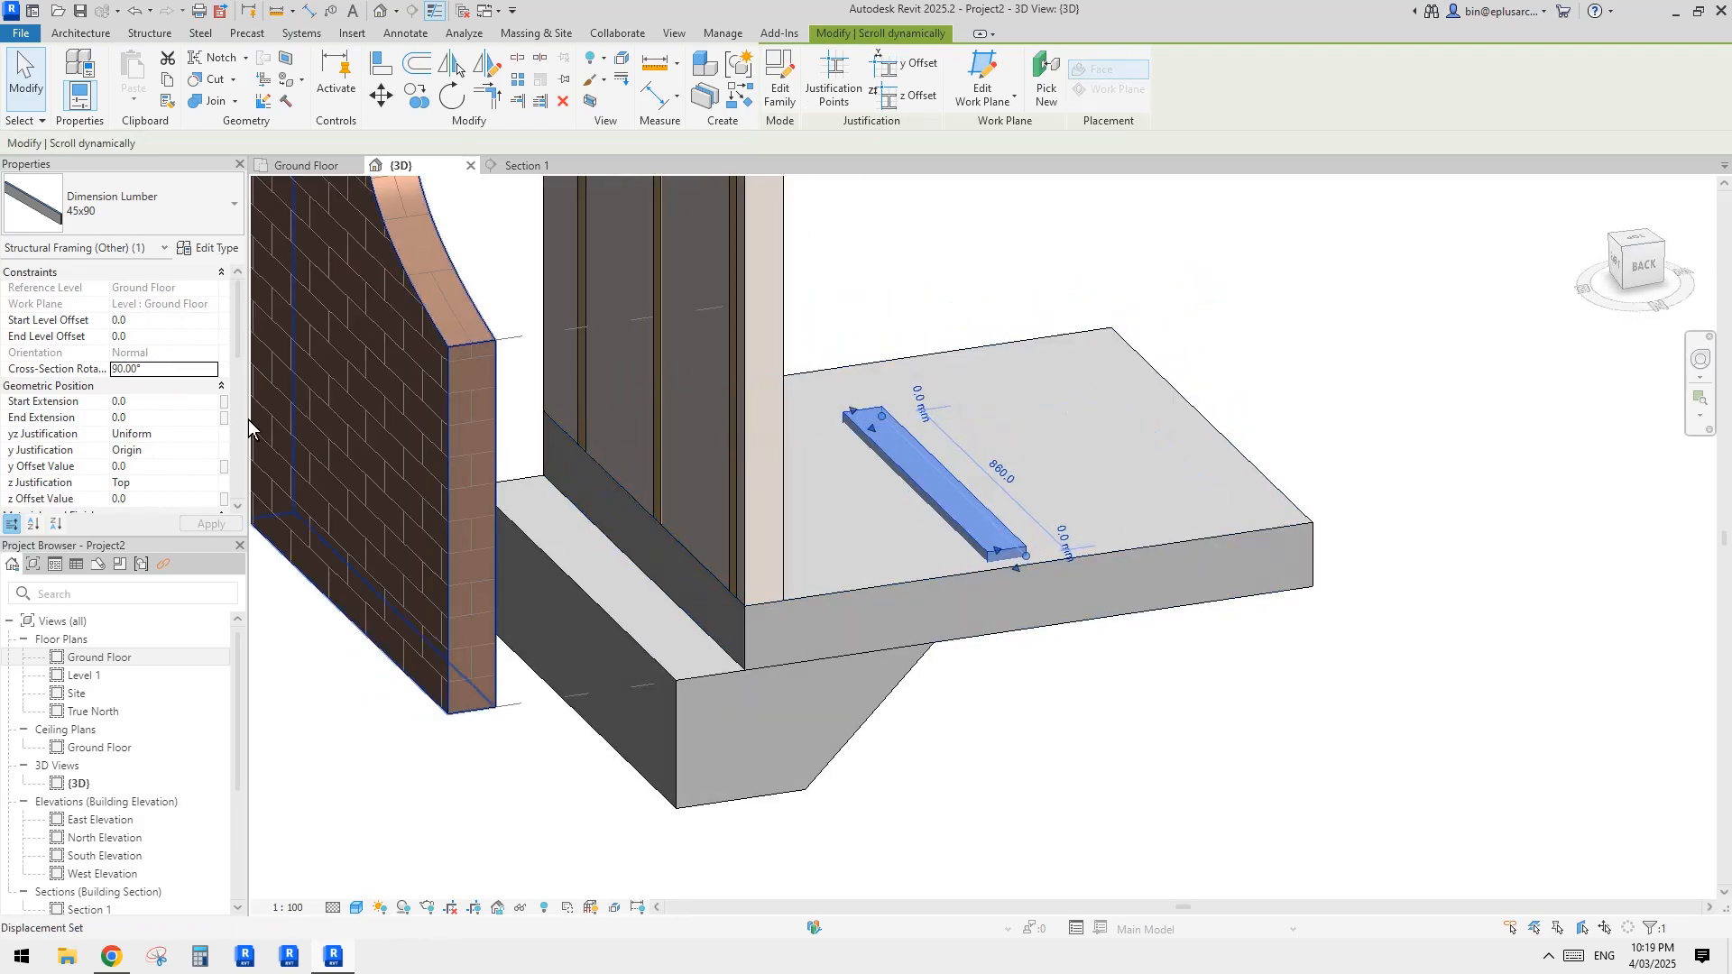
left_click(172, 437)
left_click(212, 435)
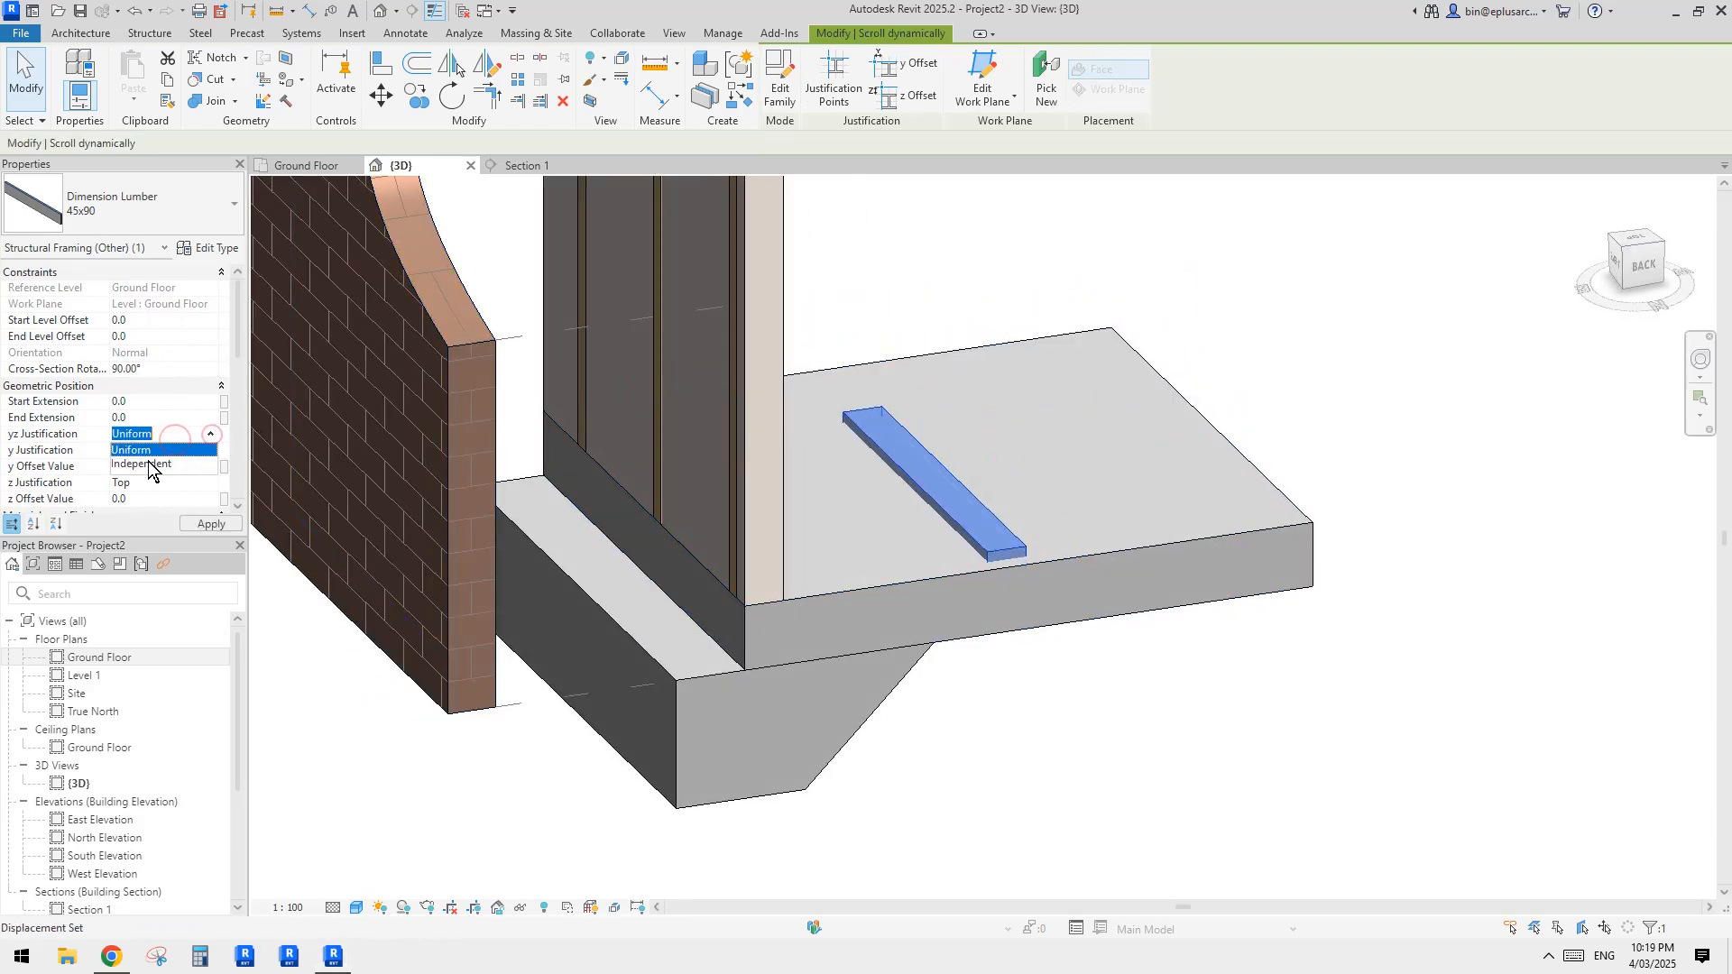
left_click(207, 450)
left_click(133, 480)
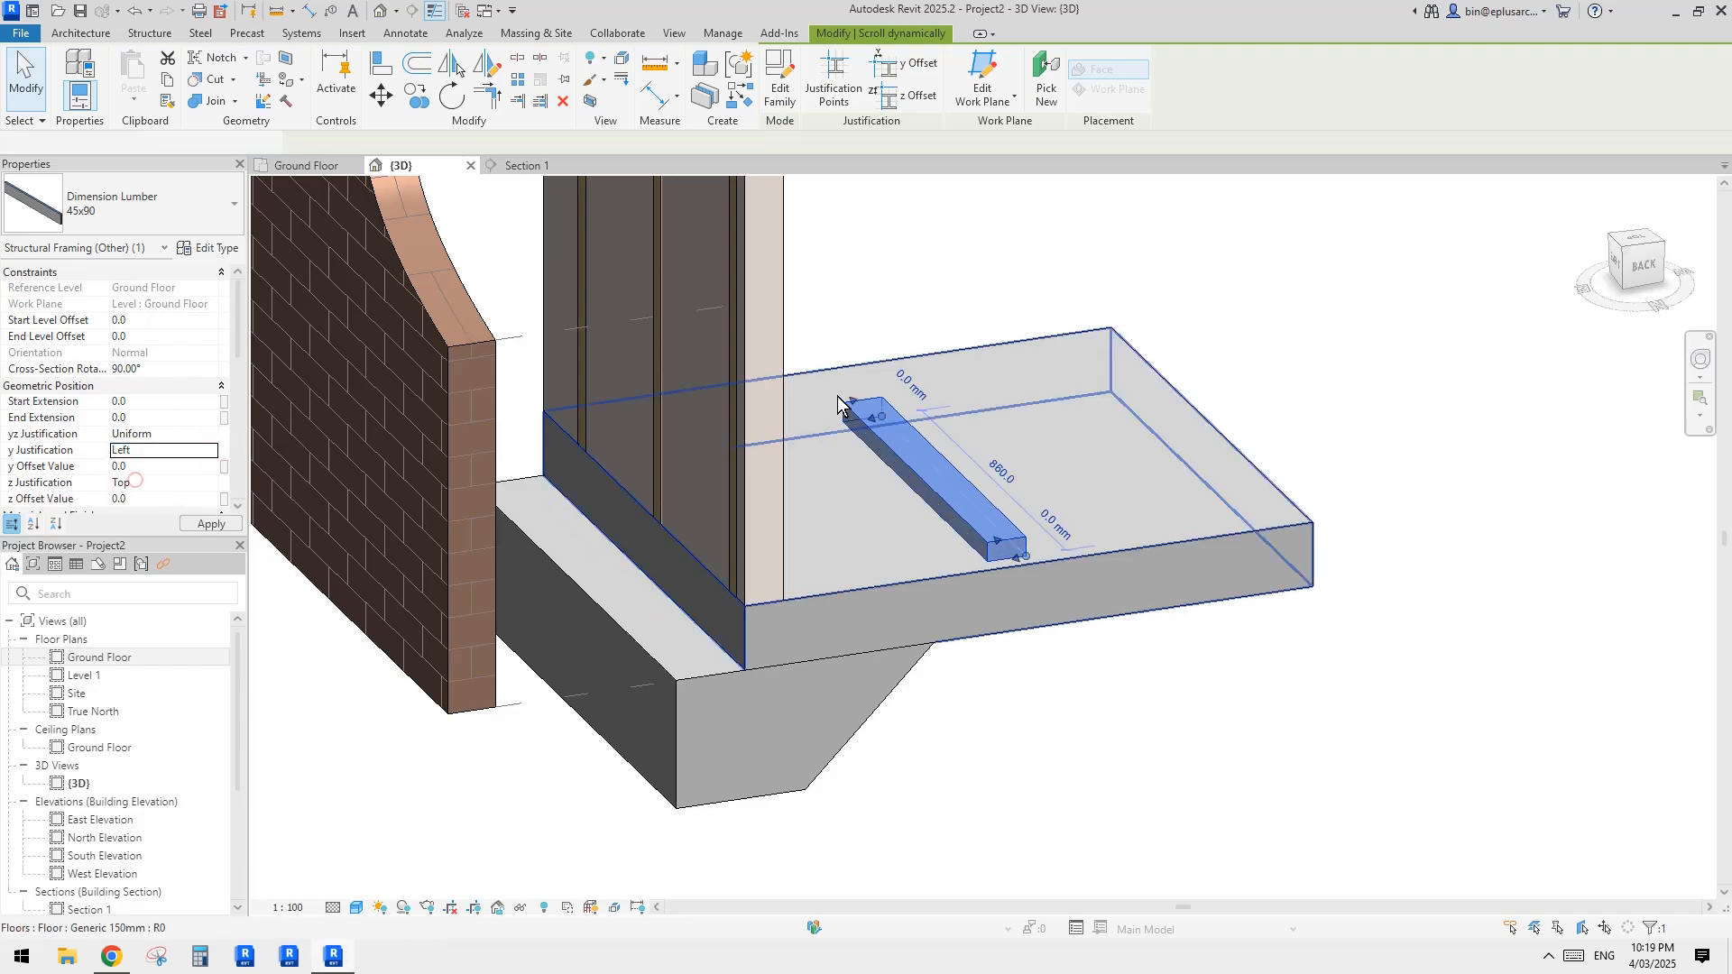
middle_click_drag(1038, 553, 1010, 575, "shift")
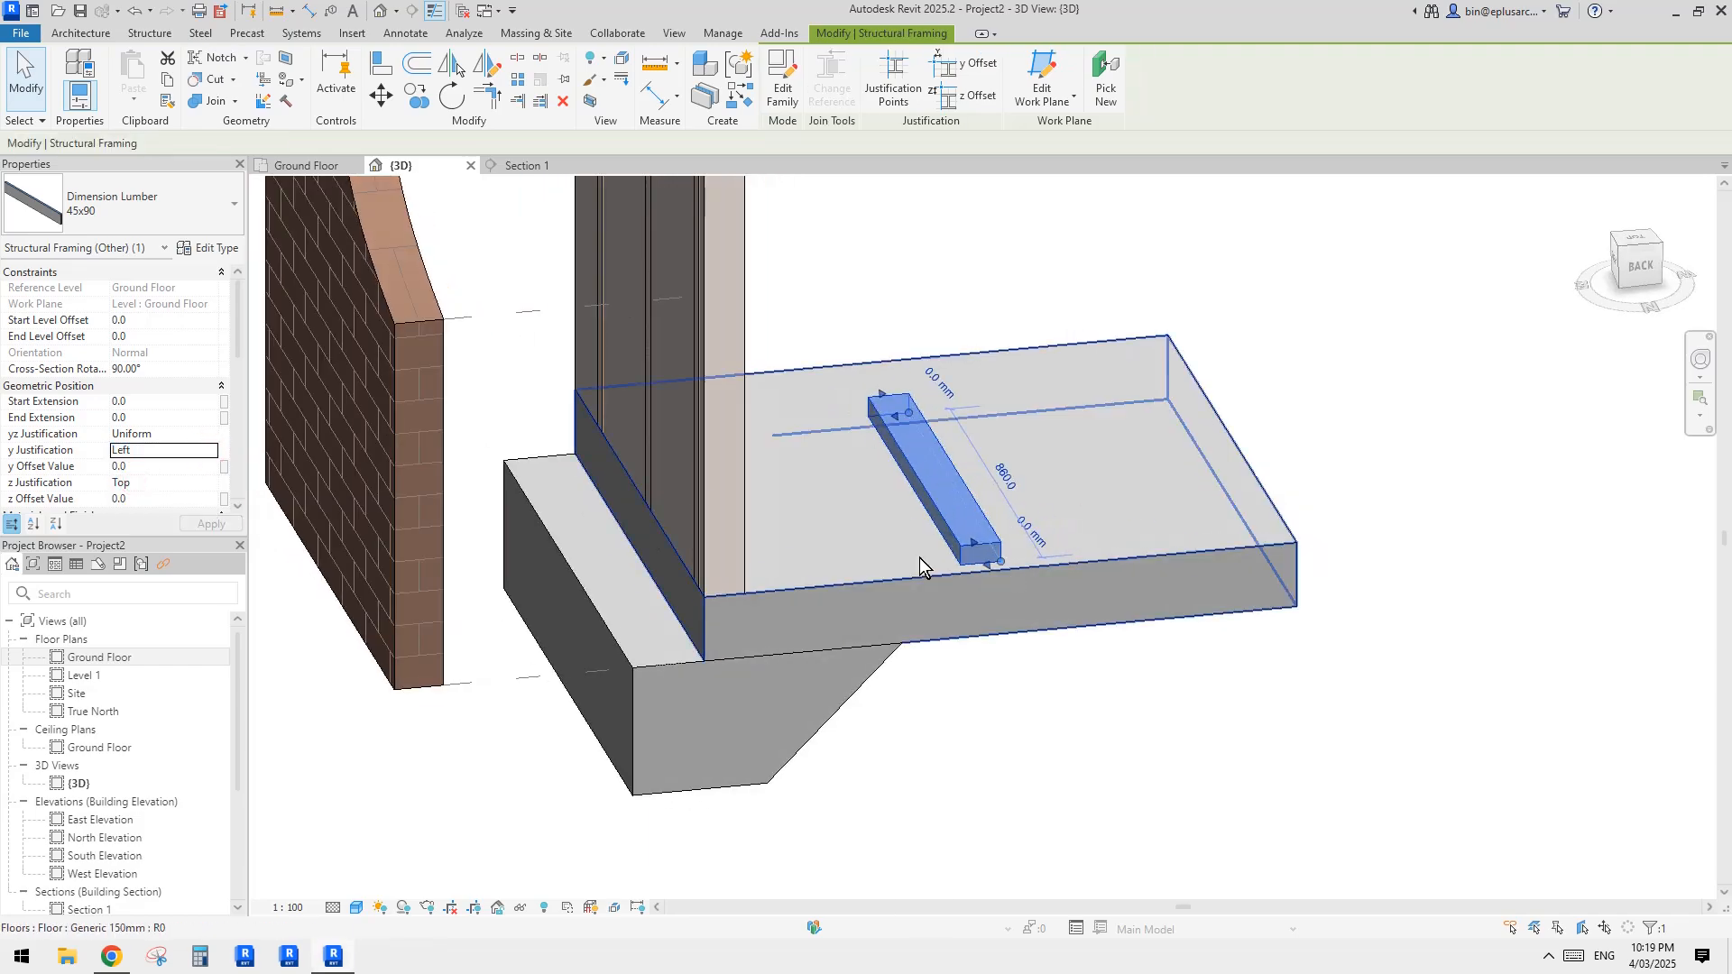
left_click(211, 483)
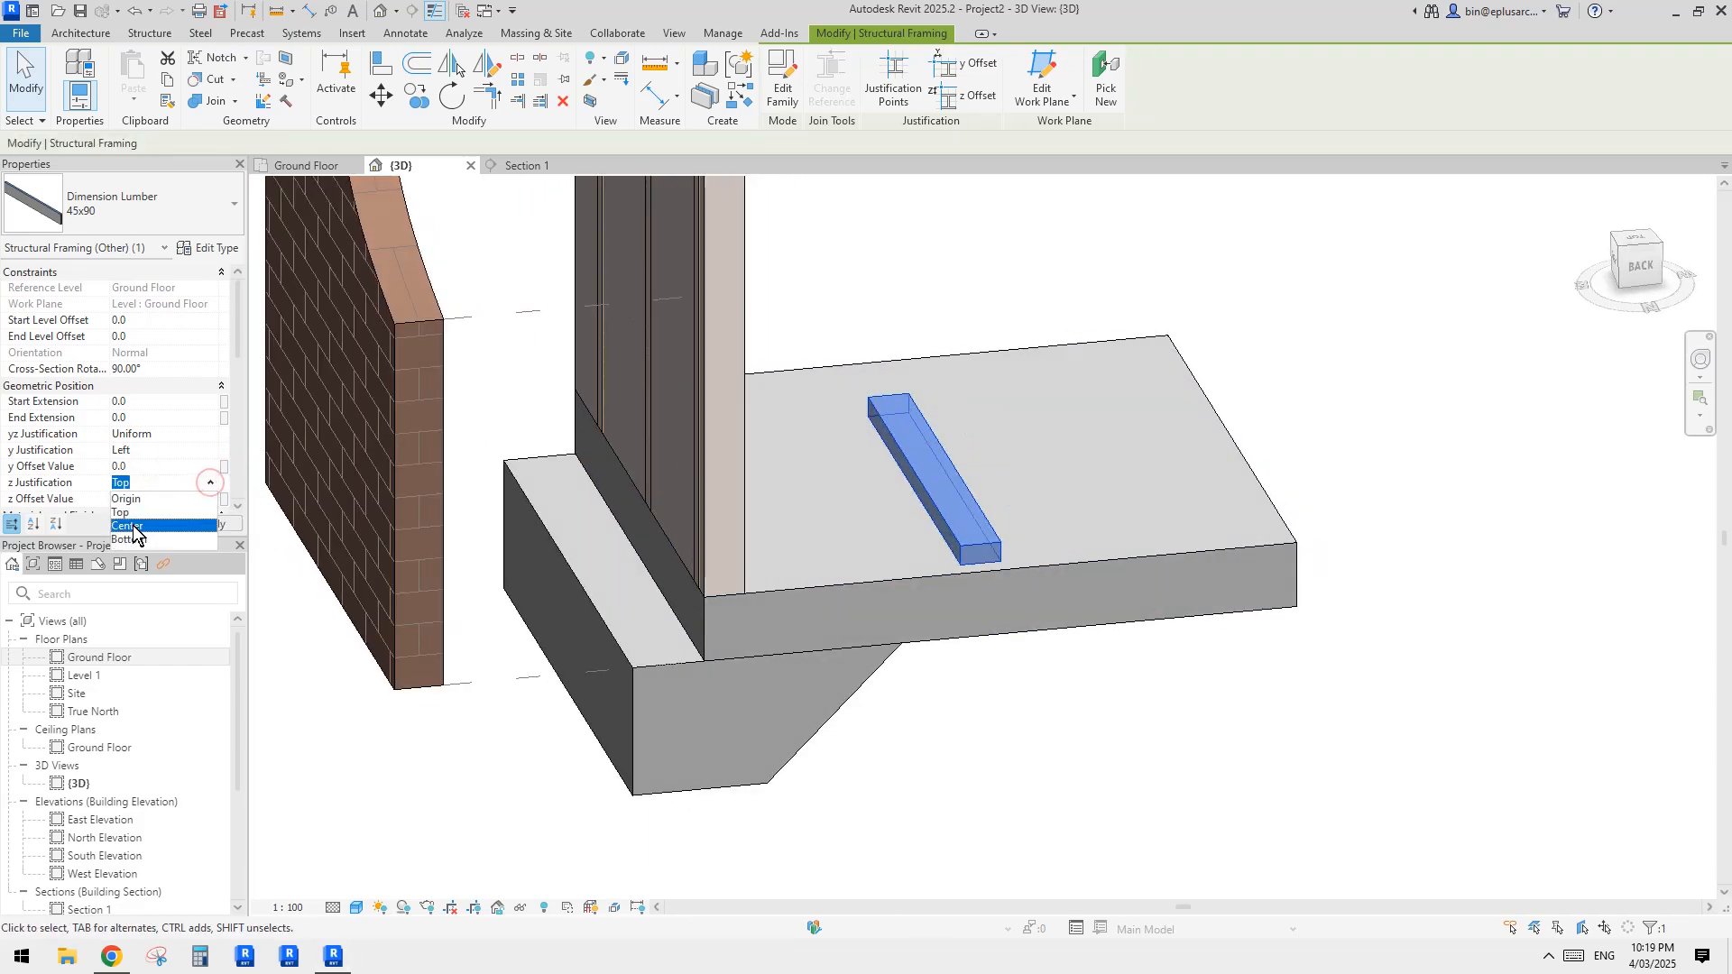
left_click(136, 531)
Step: Align the long side of the lumber beam with the face of the inner wall part, as a bottom plate under the studs
middle_click_drag(1003, 515, 1012, 517, "shift")
key("a")
key("l")
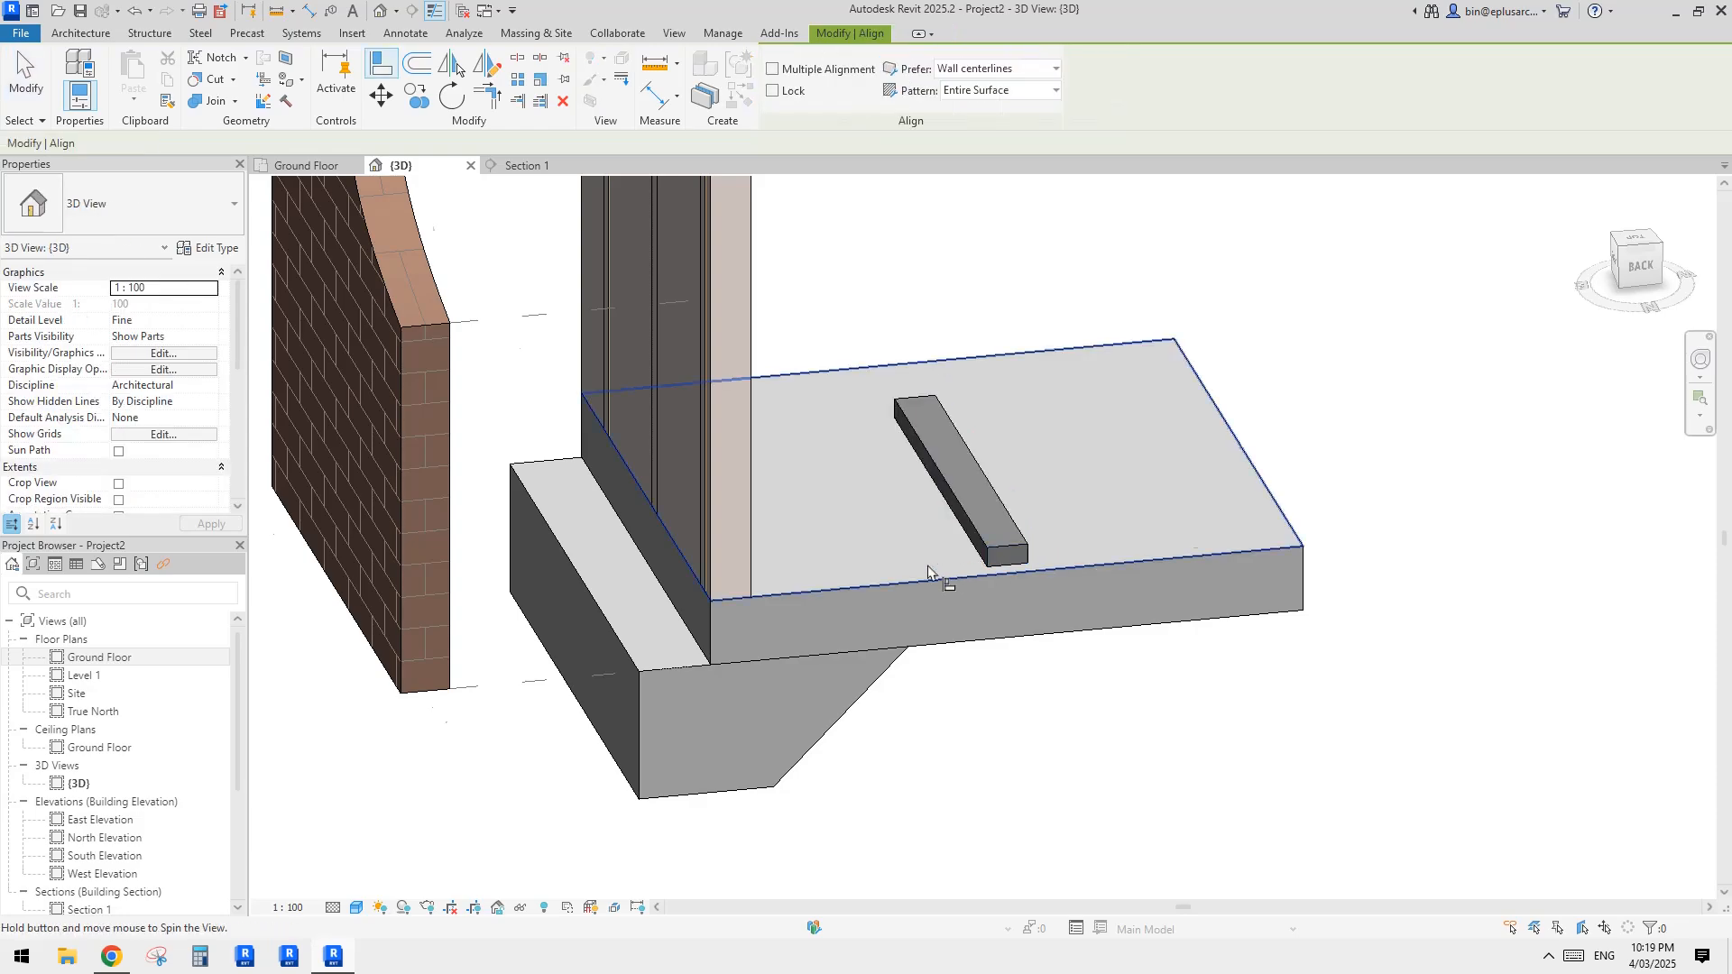
middle_click_drag(932, 577, 978, 583, "shift")
left_click(748, 642)
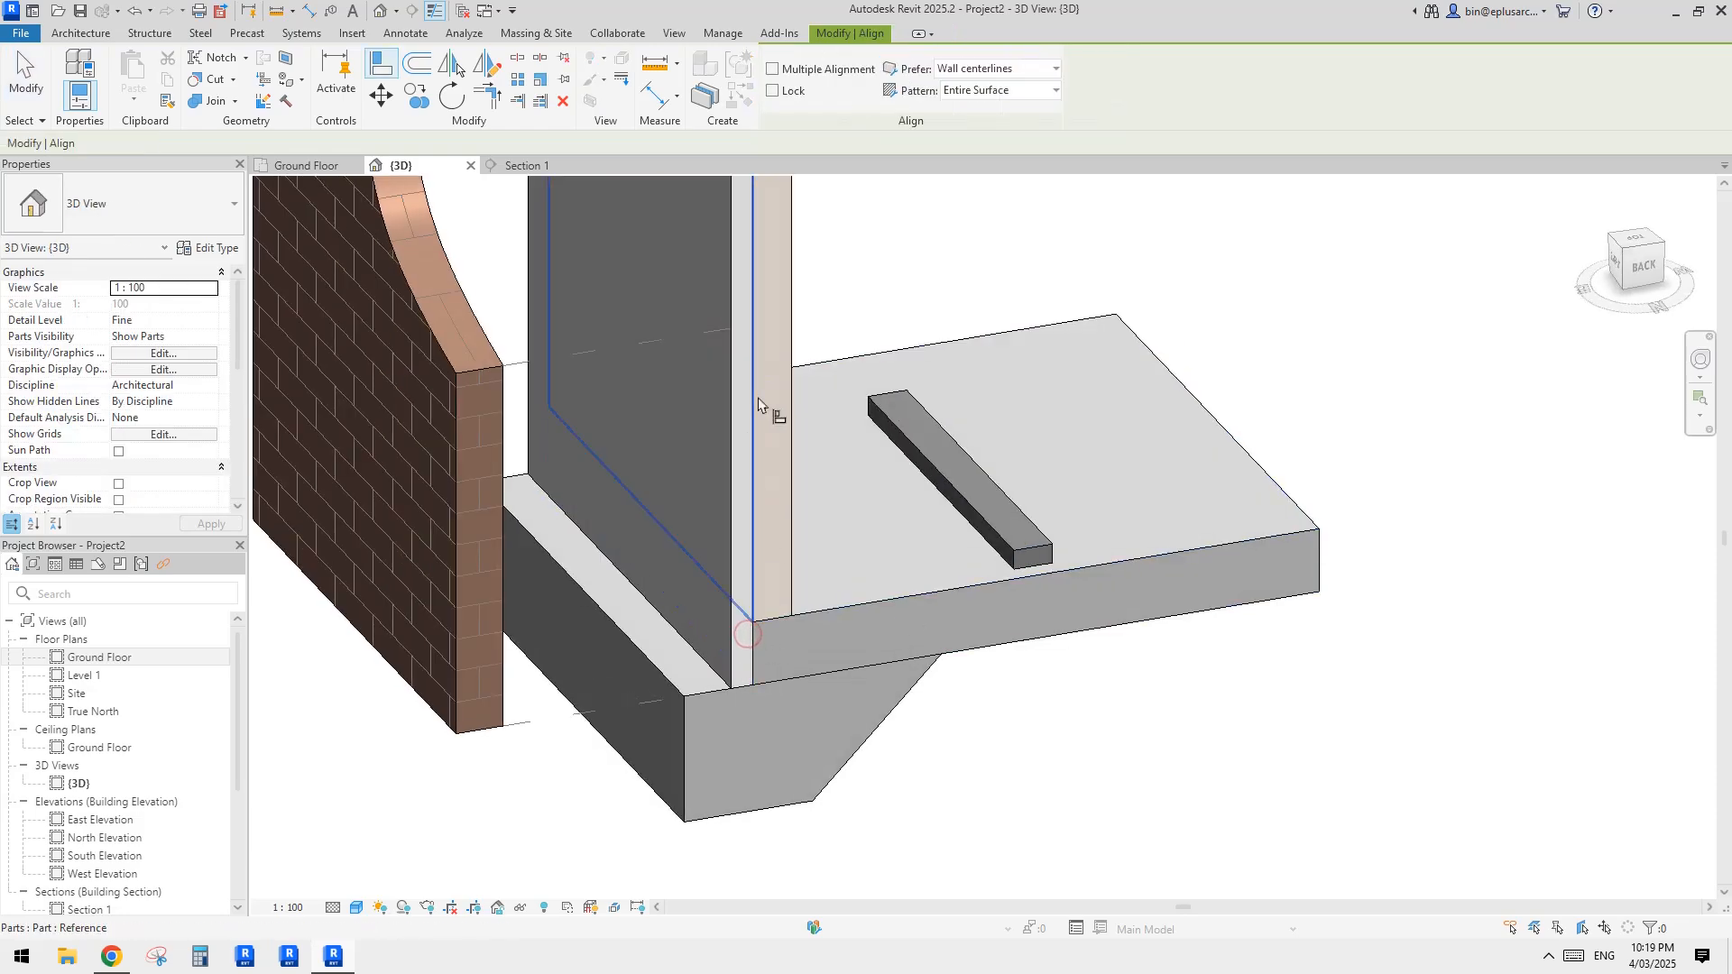
middle_click_drag(974, 541, 707, 456, "shift")
key("Escape")
key("Escape")
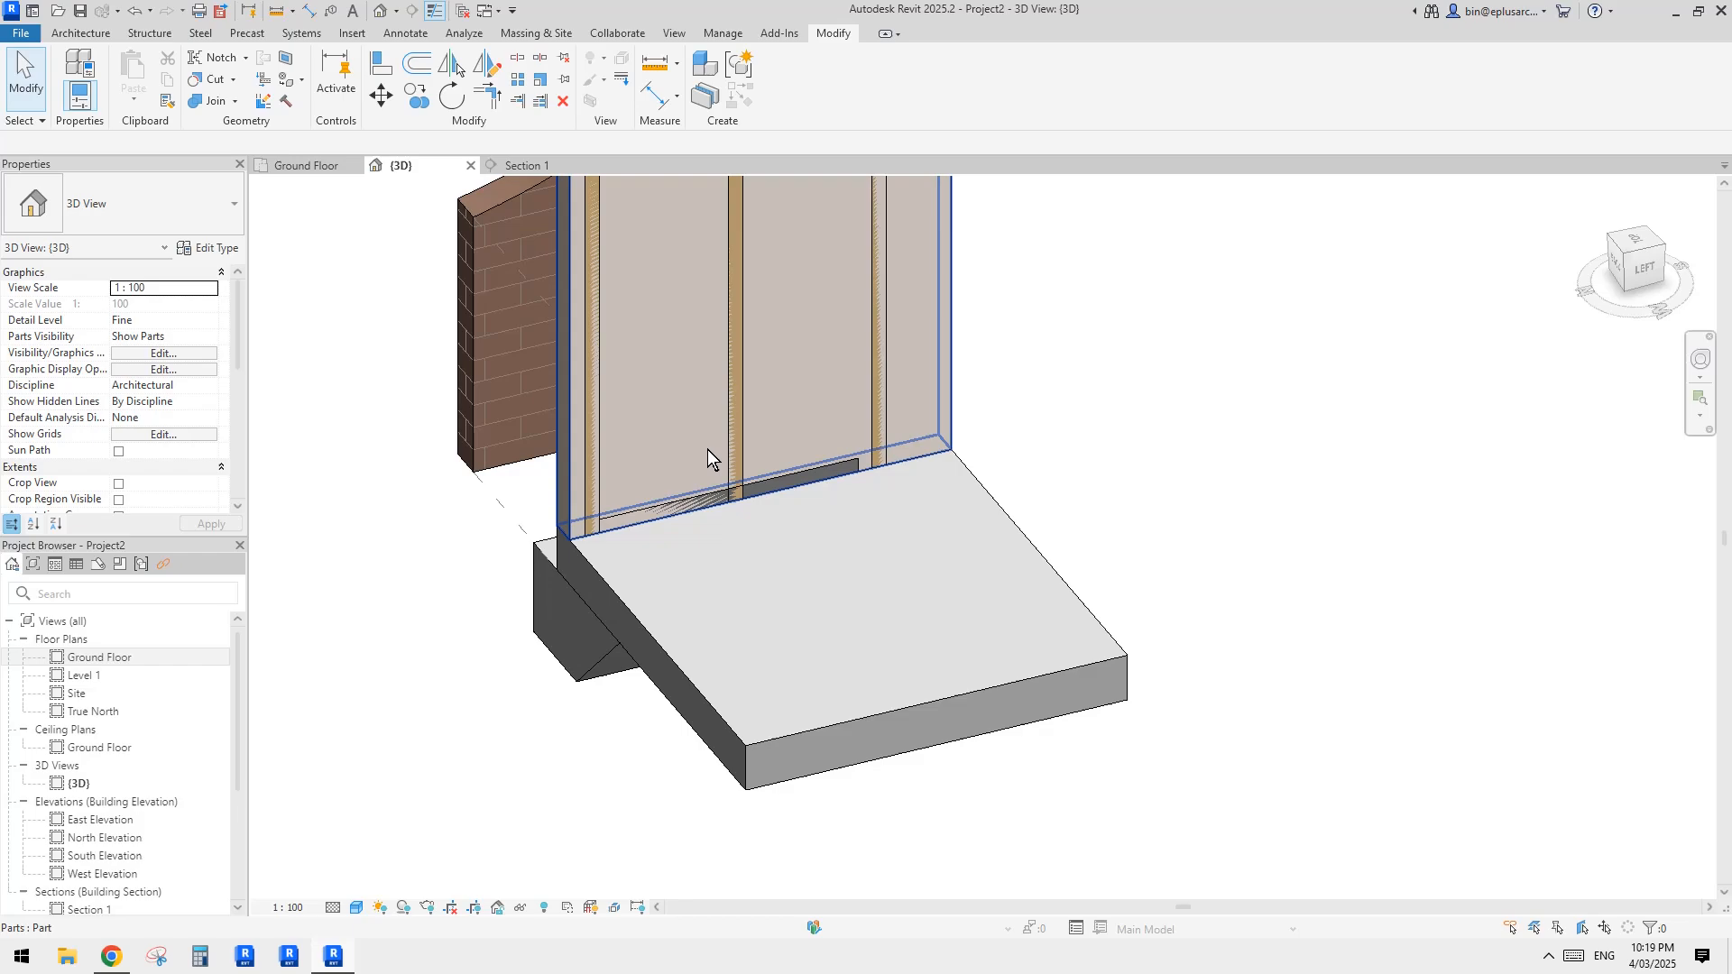
Step: Change the bottom plate's structural material to Pine
left_click(699, 498)
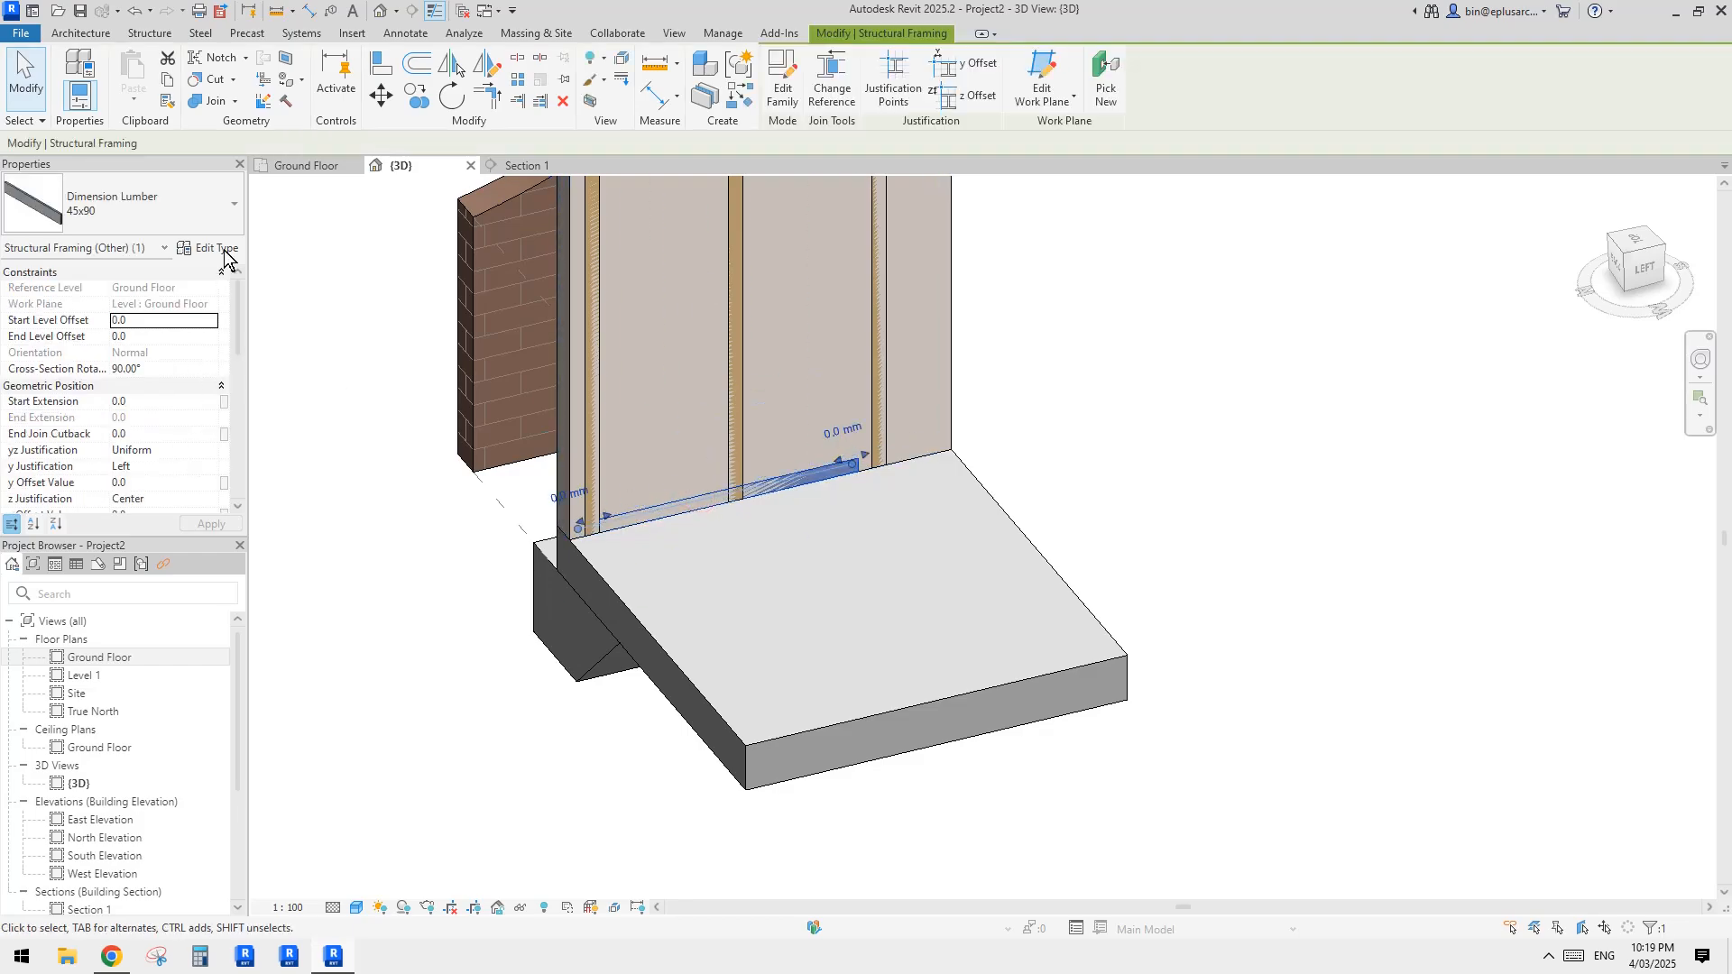
scroll(193, 426, "down", 3)
left_click(211, 418)
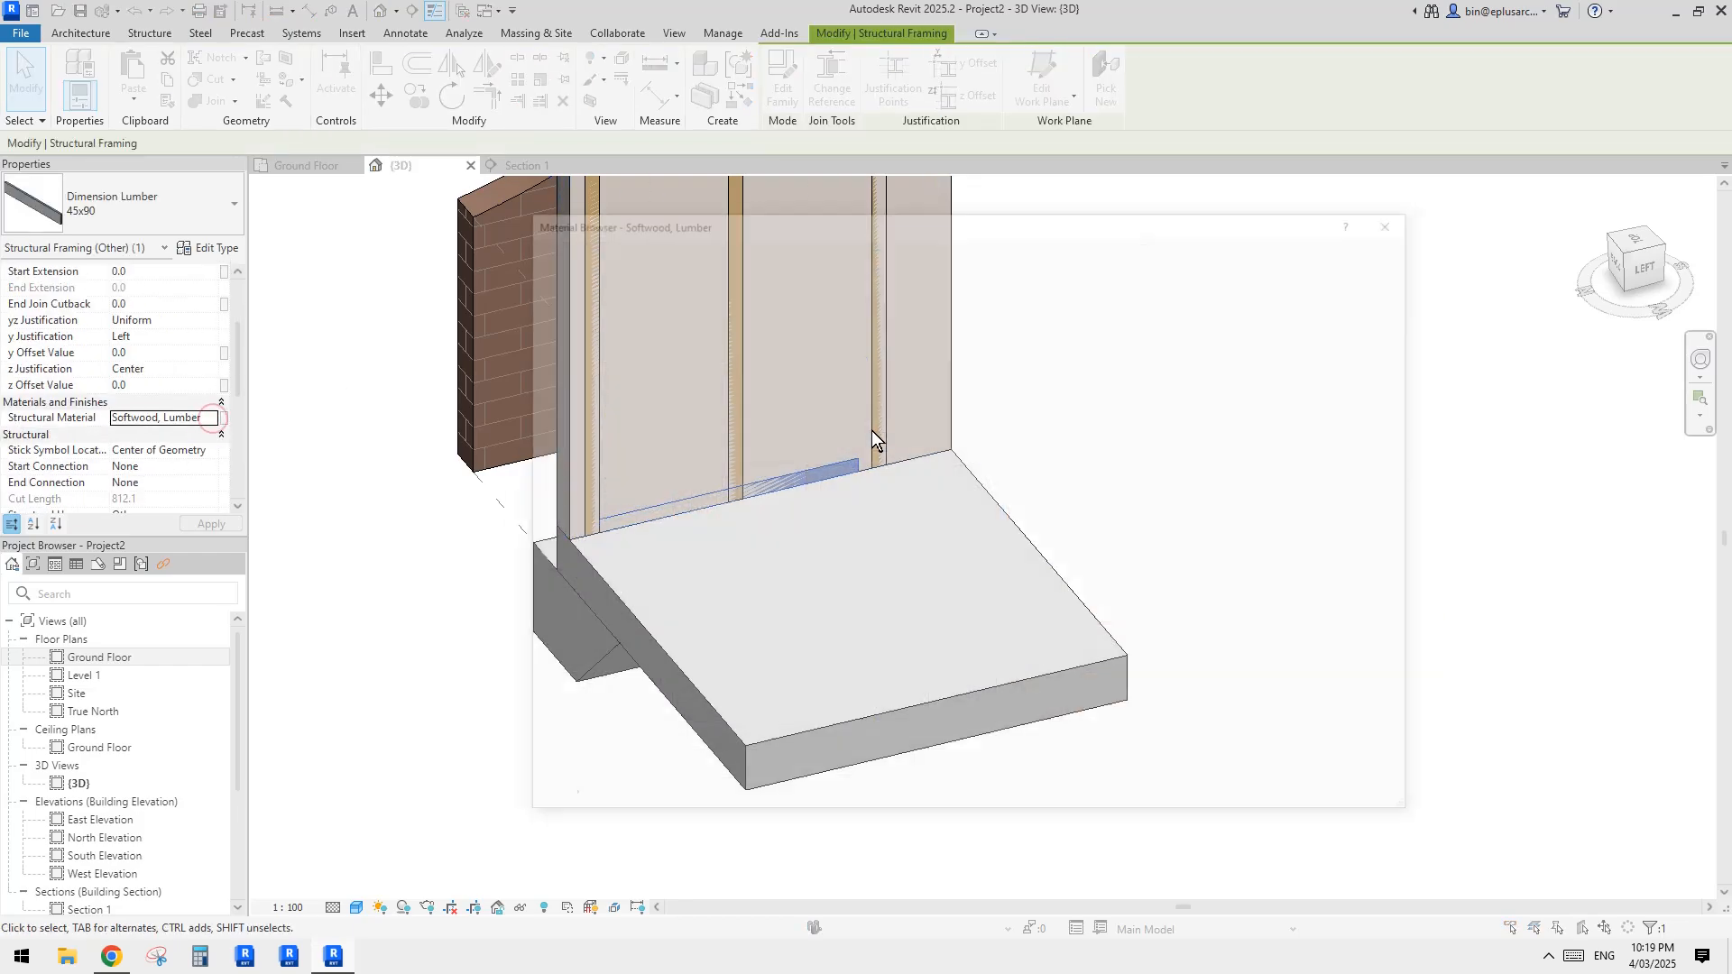
left_click(852, 493)
scroll(971, 484, "up", 2)
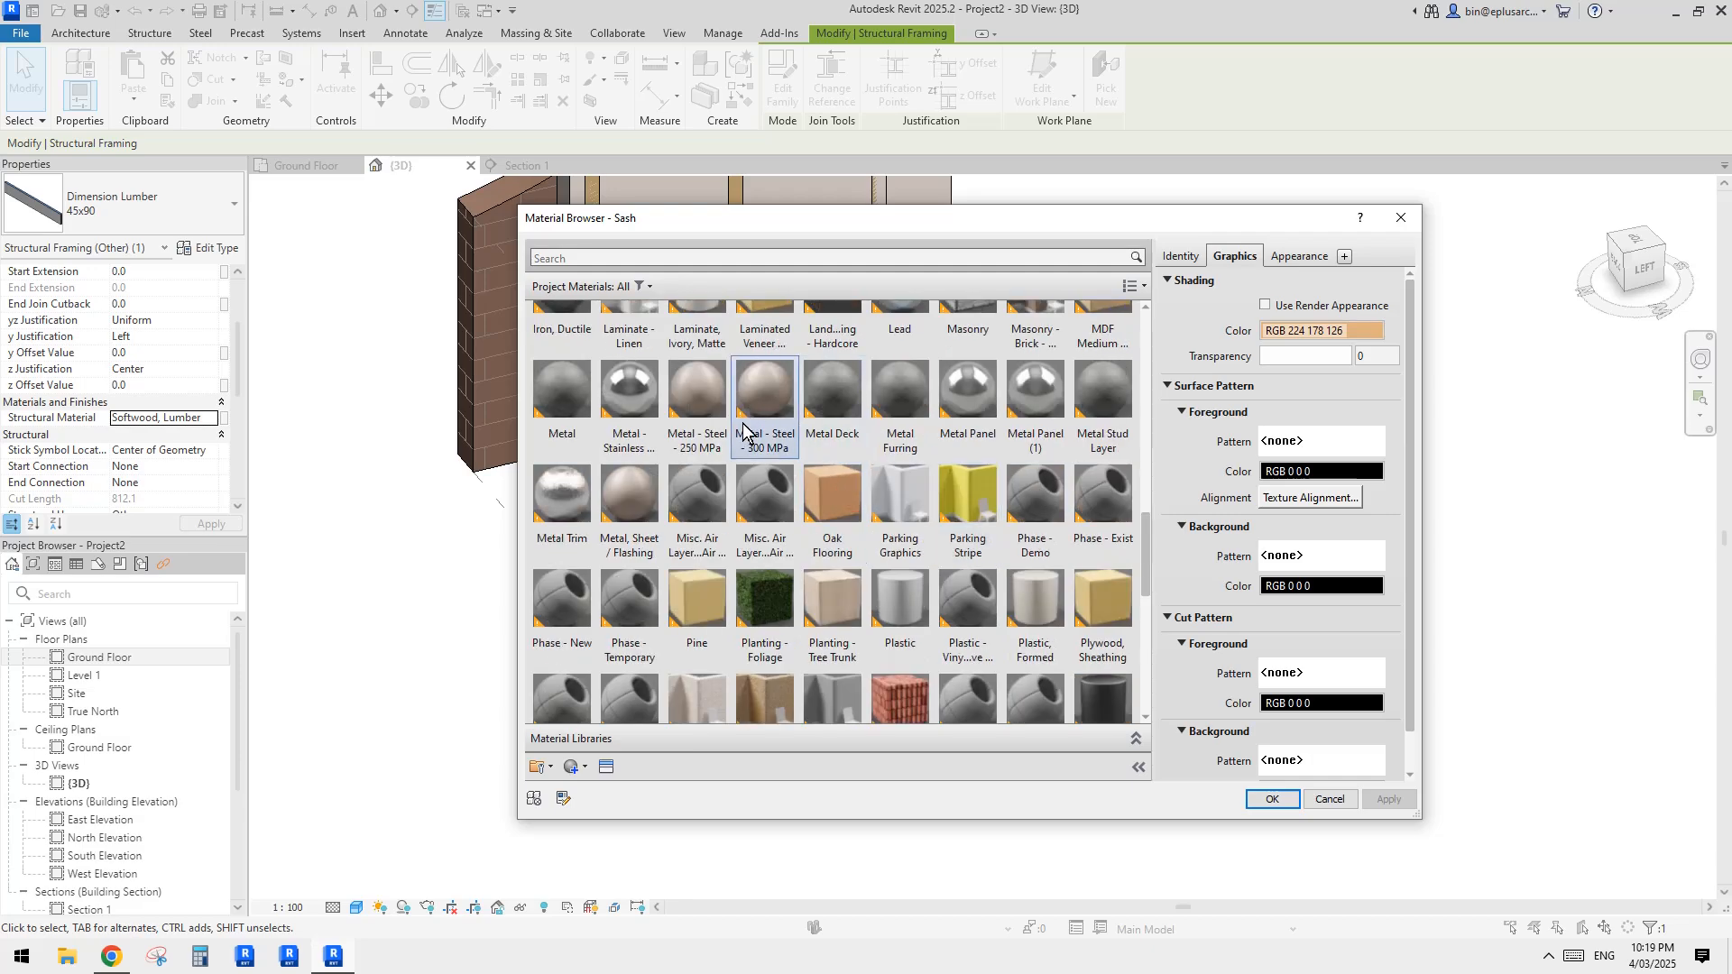
double_click(695, 592)
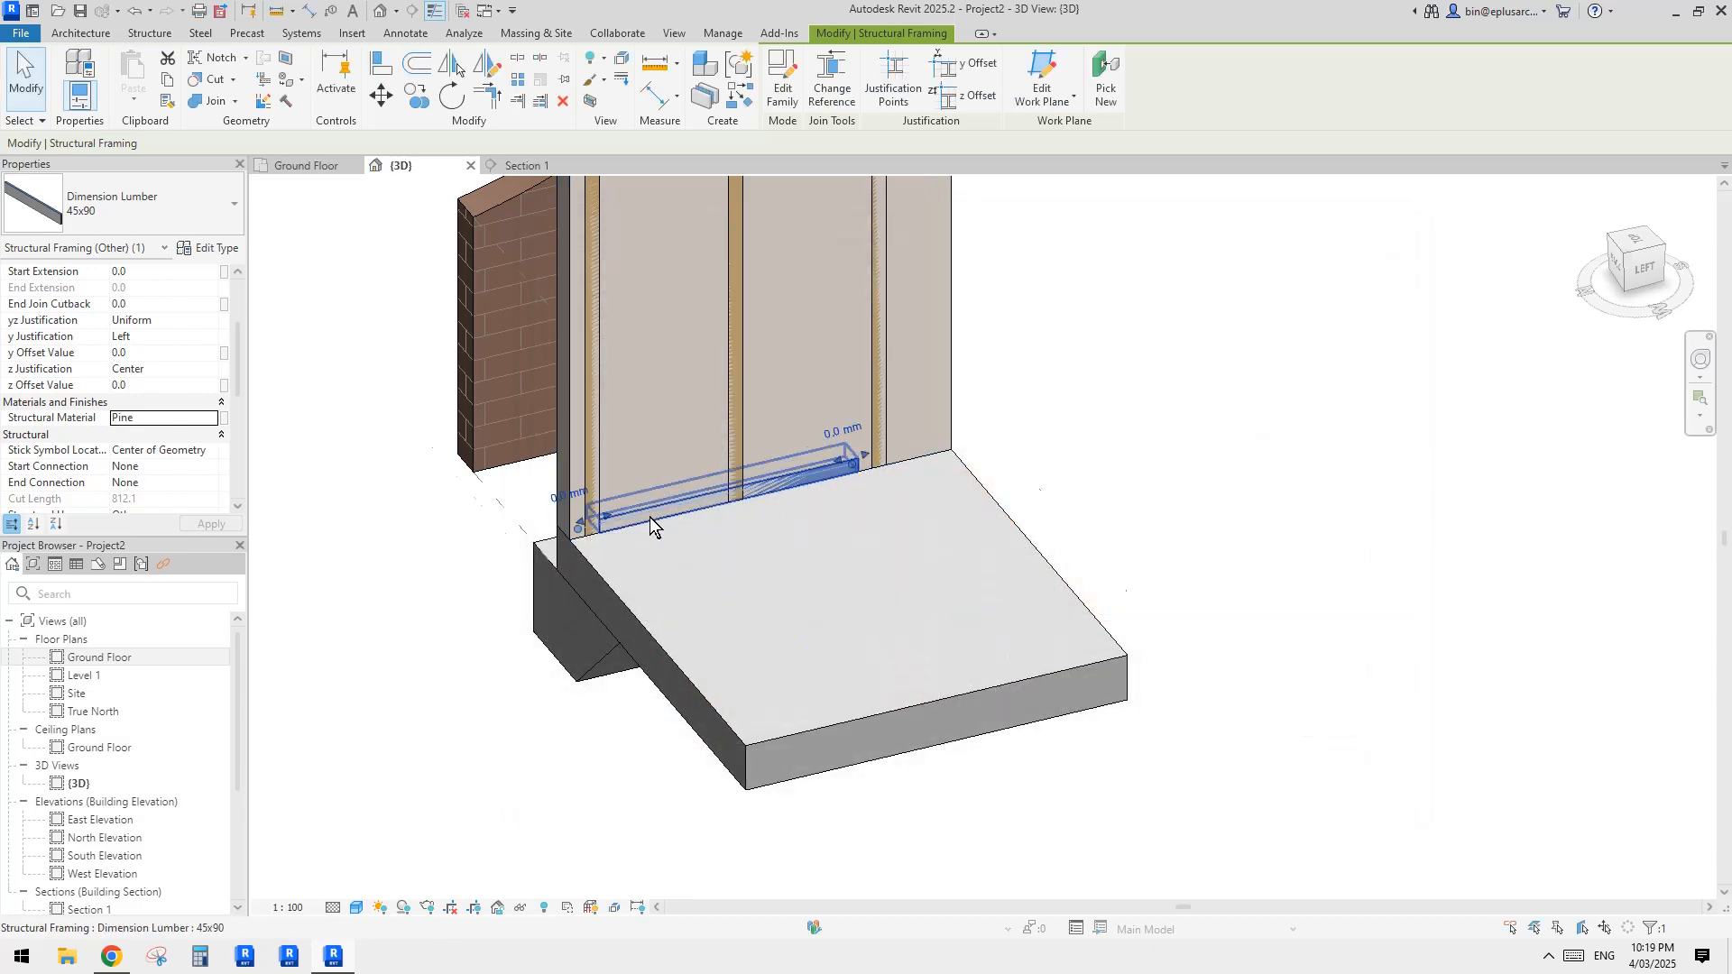
Step: Extend both ends of the pine bottom plate to the slab's two side edges with Trim/Extend Single Element
scroll(651, 518, "up", 1)
middle_click_drag(651, 519, 749, 488)
left_click(519, 103)
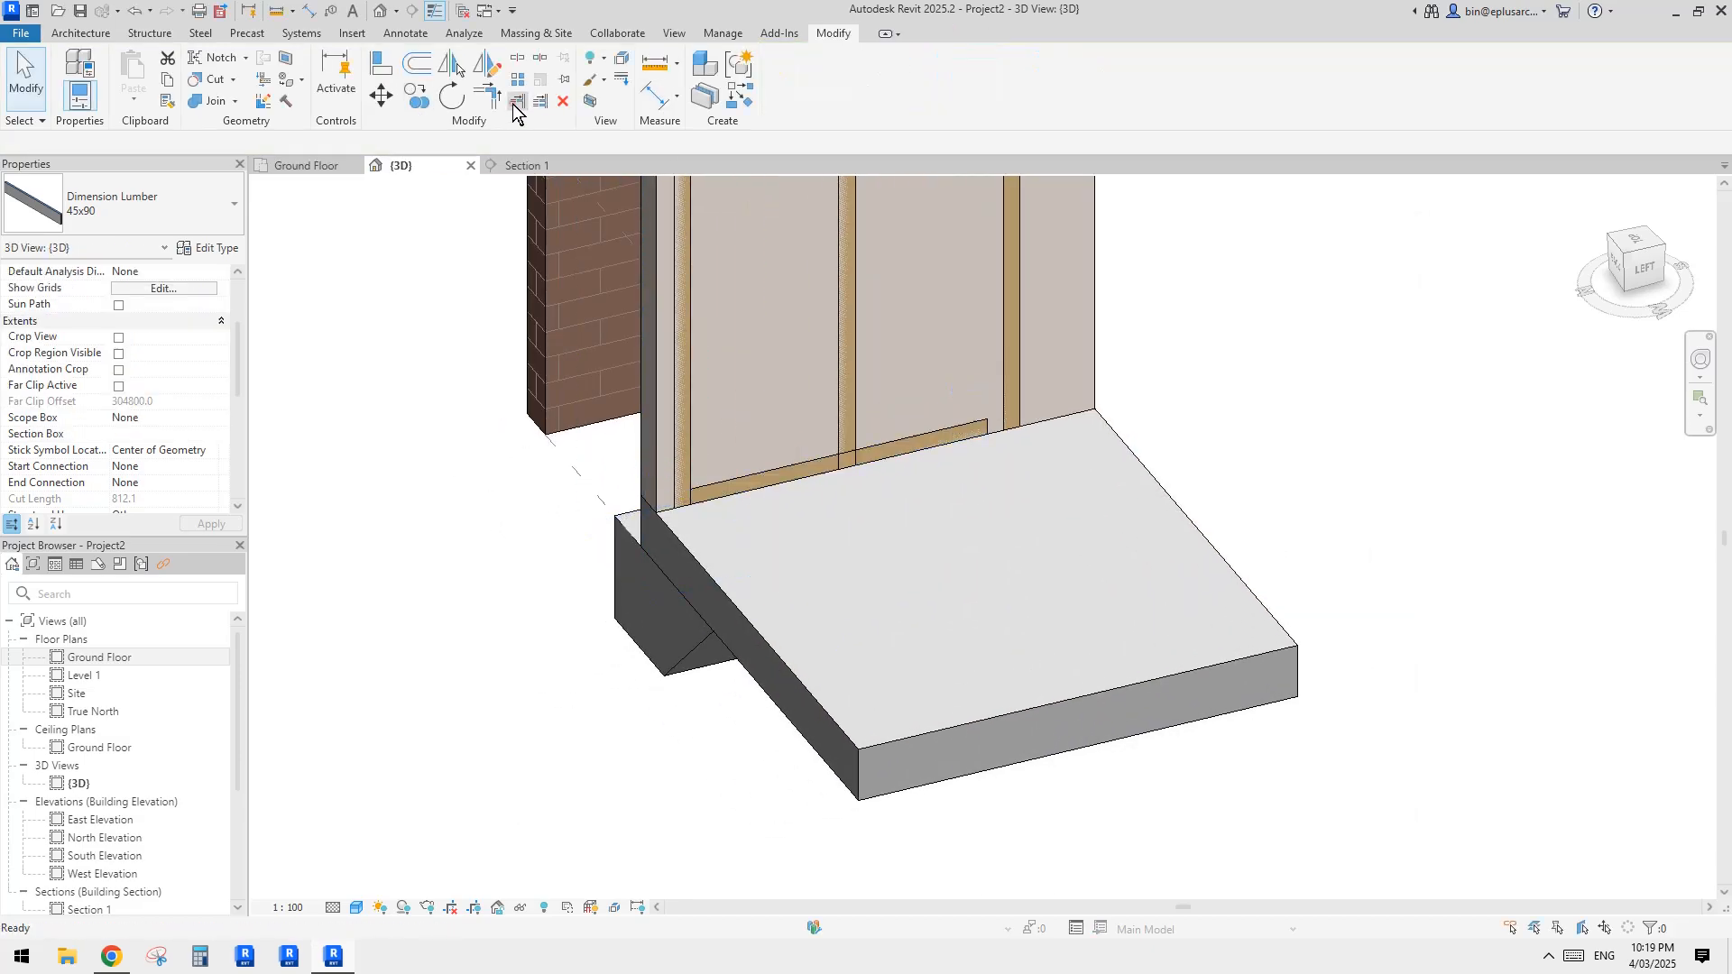
left_click(699, 568)
left_click(733, 487)
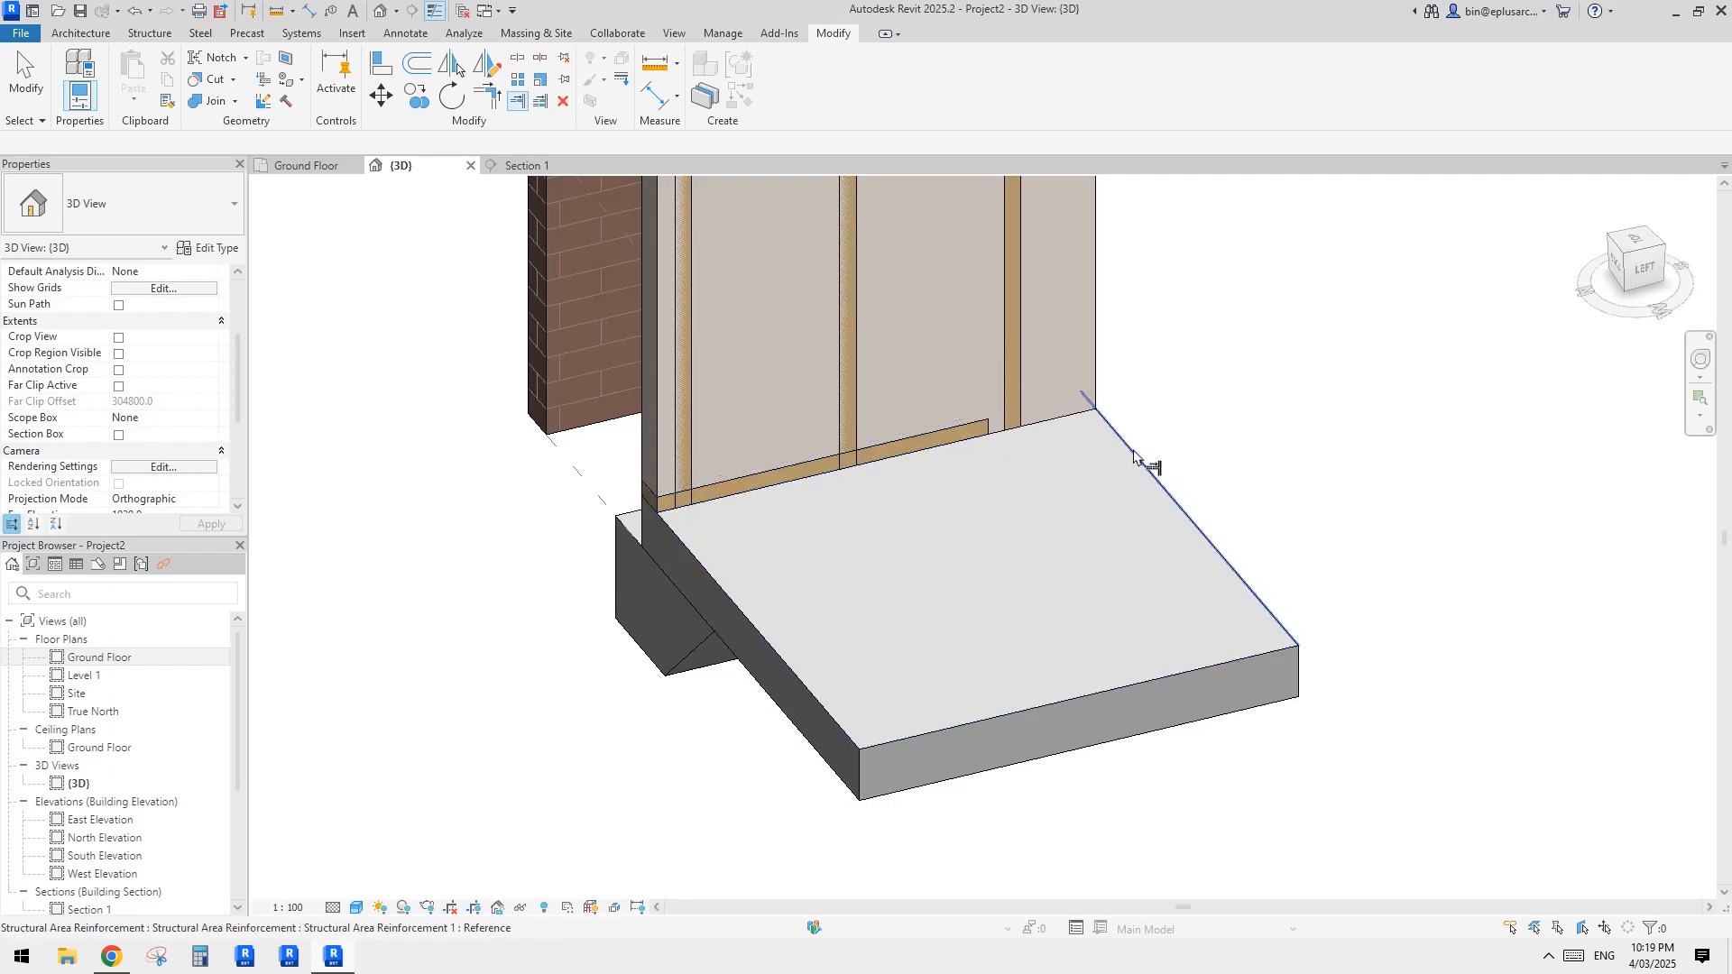
left_click(1135, 456)
left_click(965, 425)
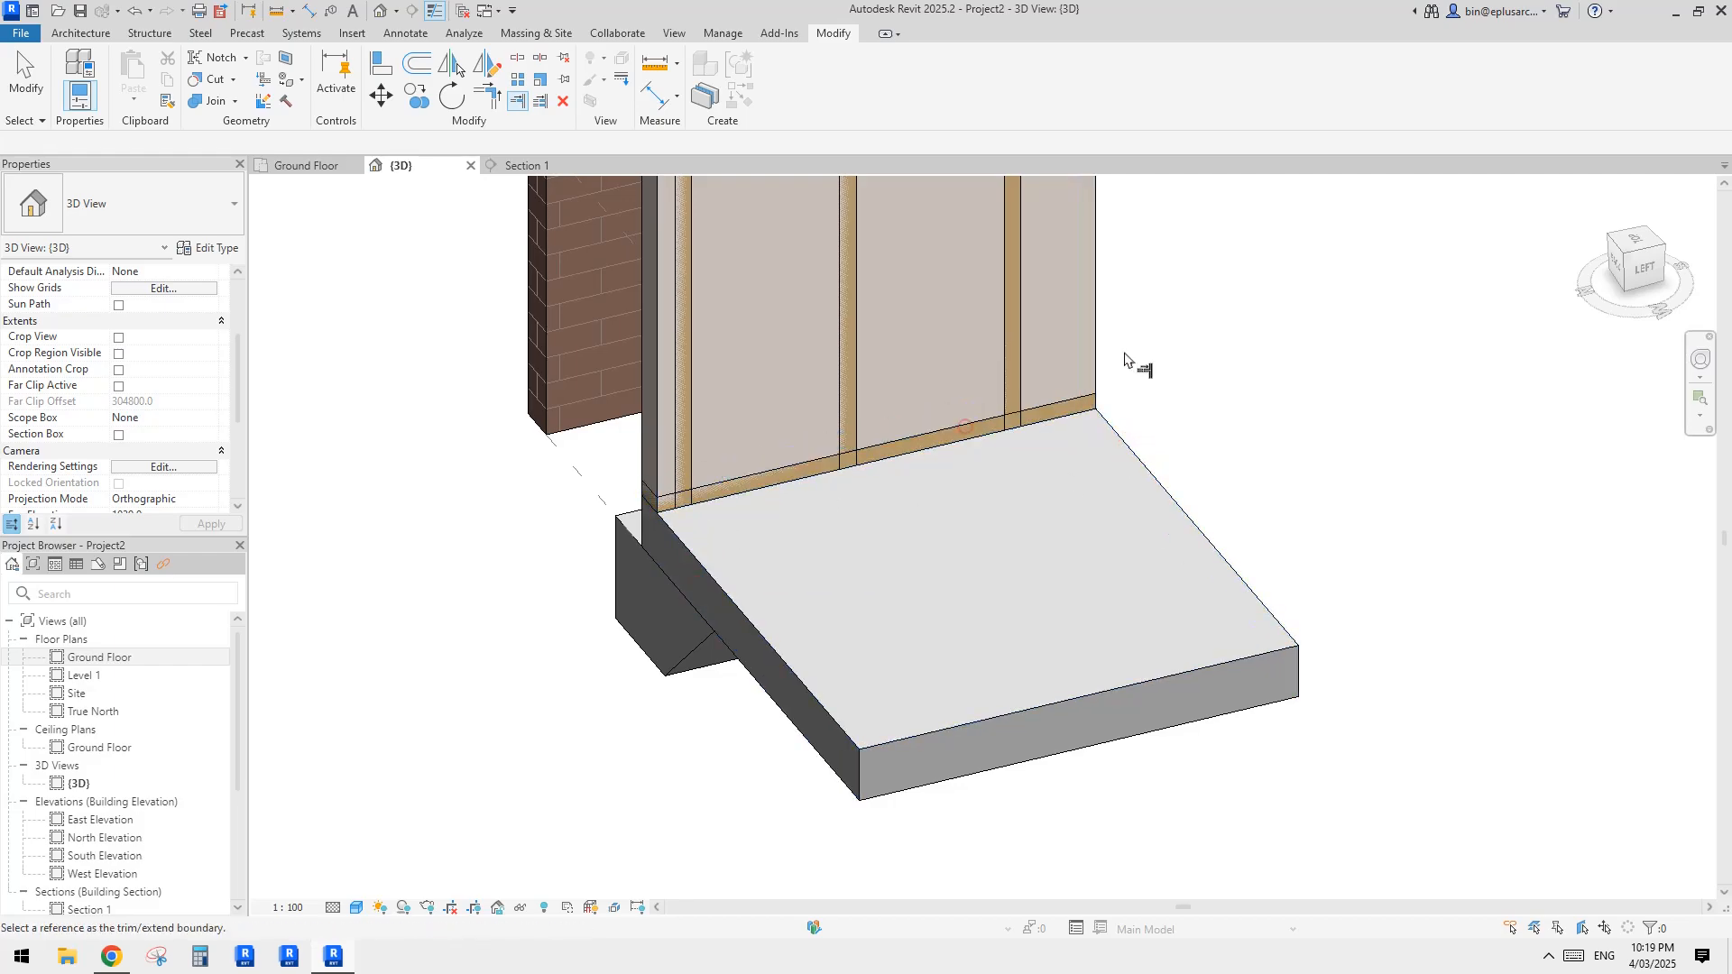
Step: Edit the stud array group, set the stud's base offset to 45 so it sits on the bottom plate, and finish the group
key("Escape")
middle_click_drag(840, 430, 806, 588)
left_click(652, 467)
key("Escape")
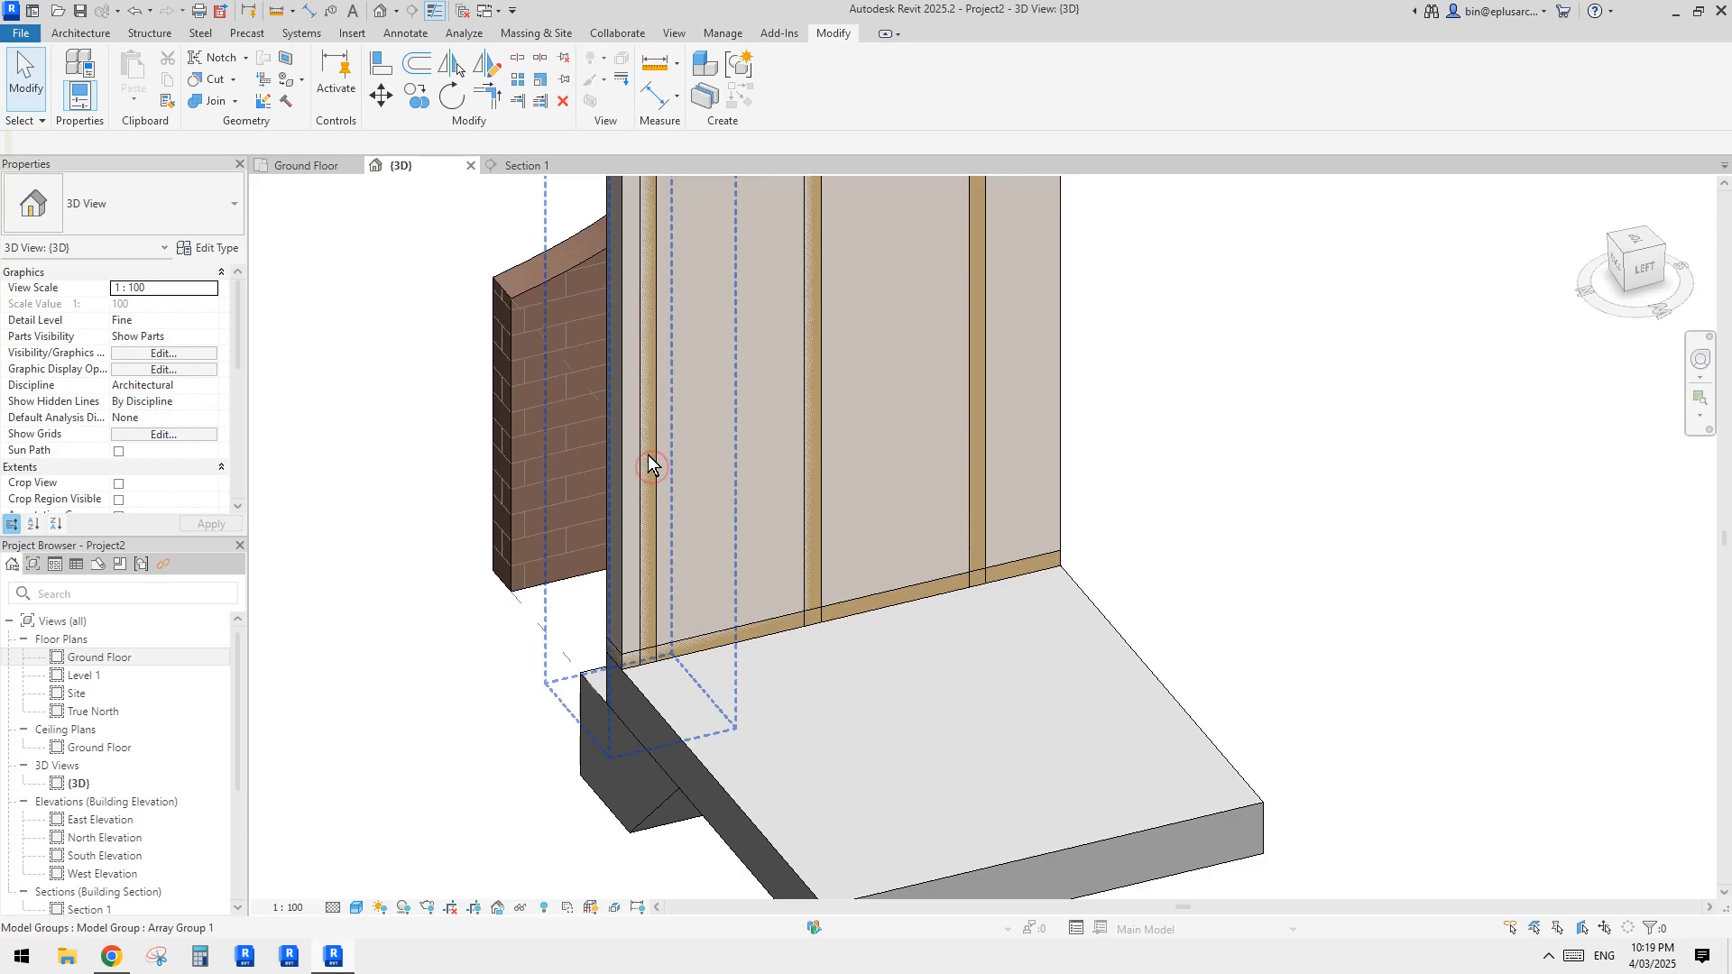
double_click(648, 455)
scroll(647, 455, "down", 1)
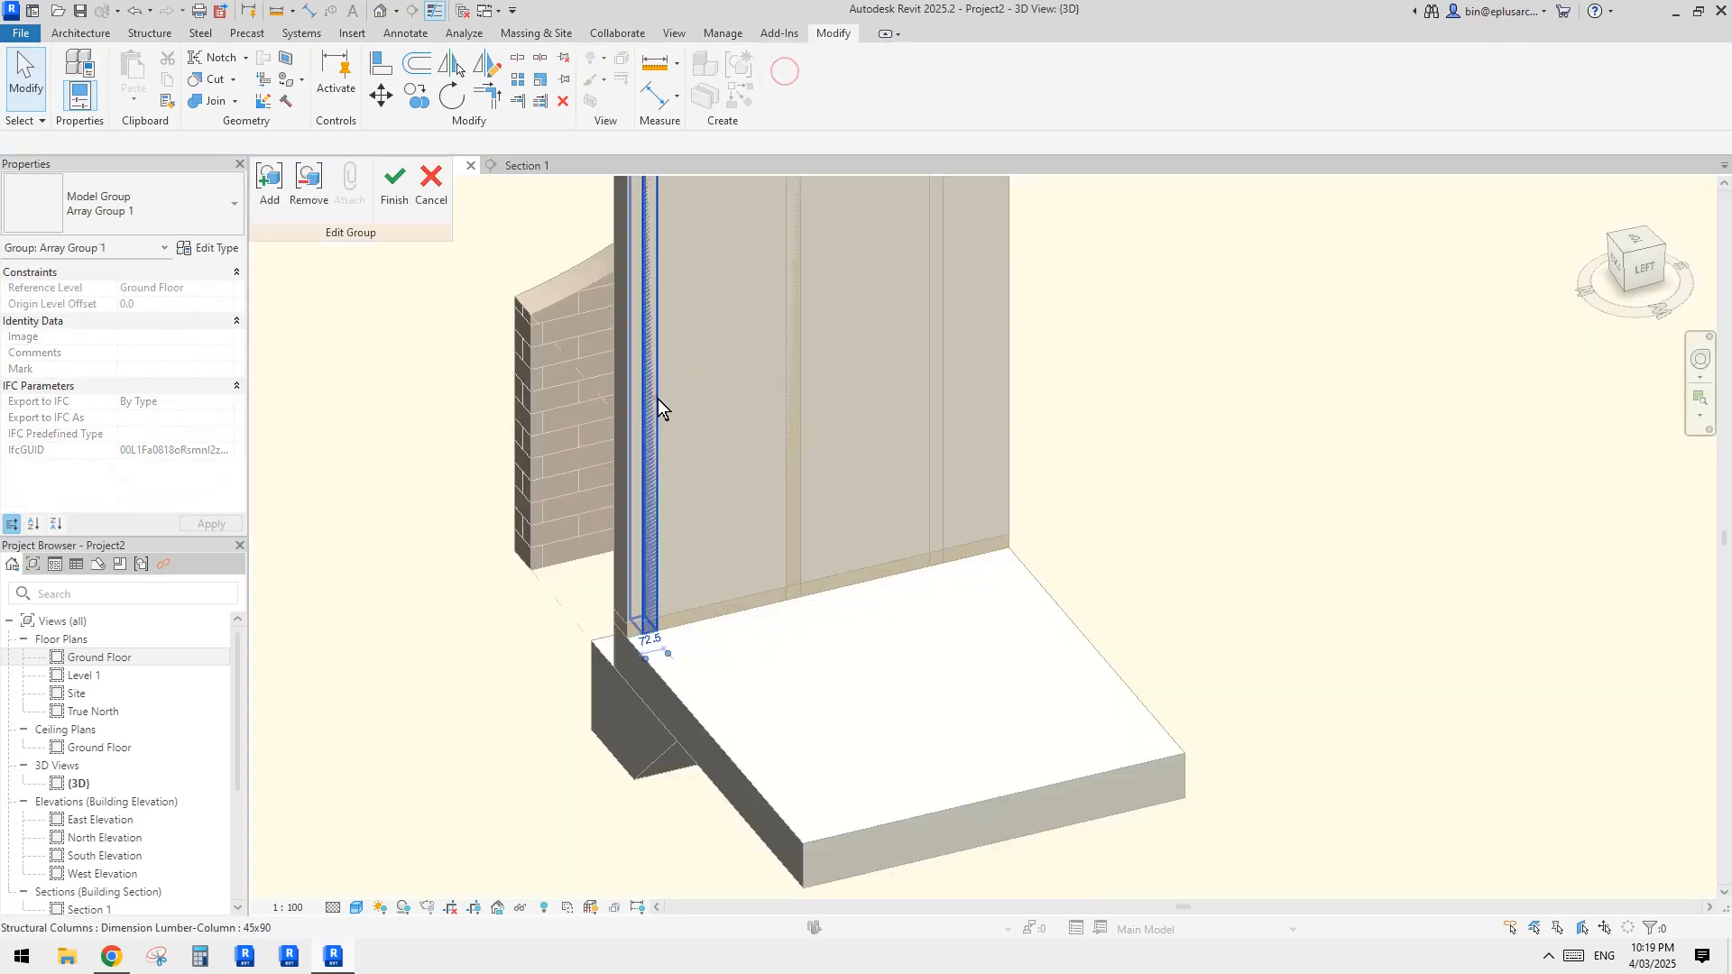
left_click(658, 399)
type("45")
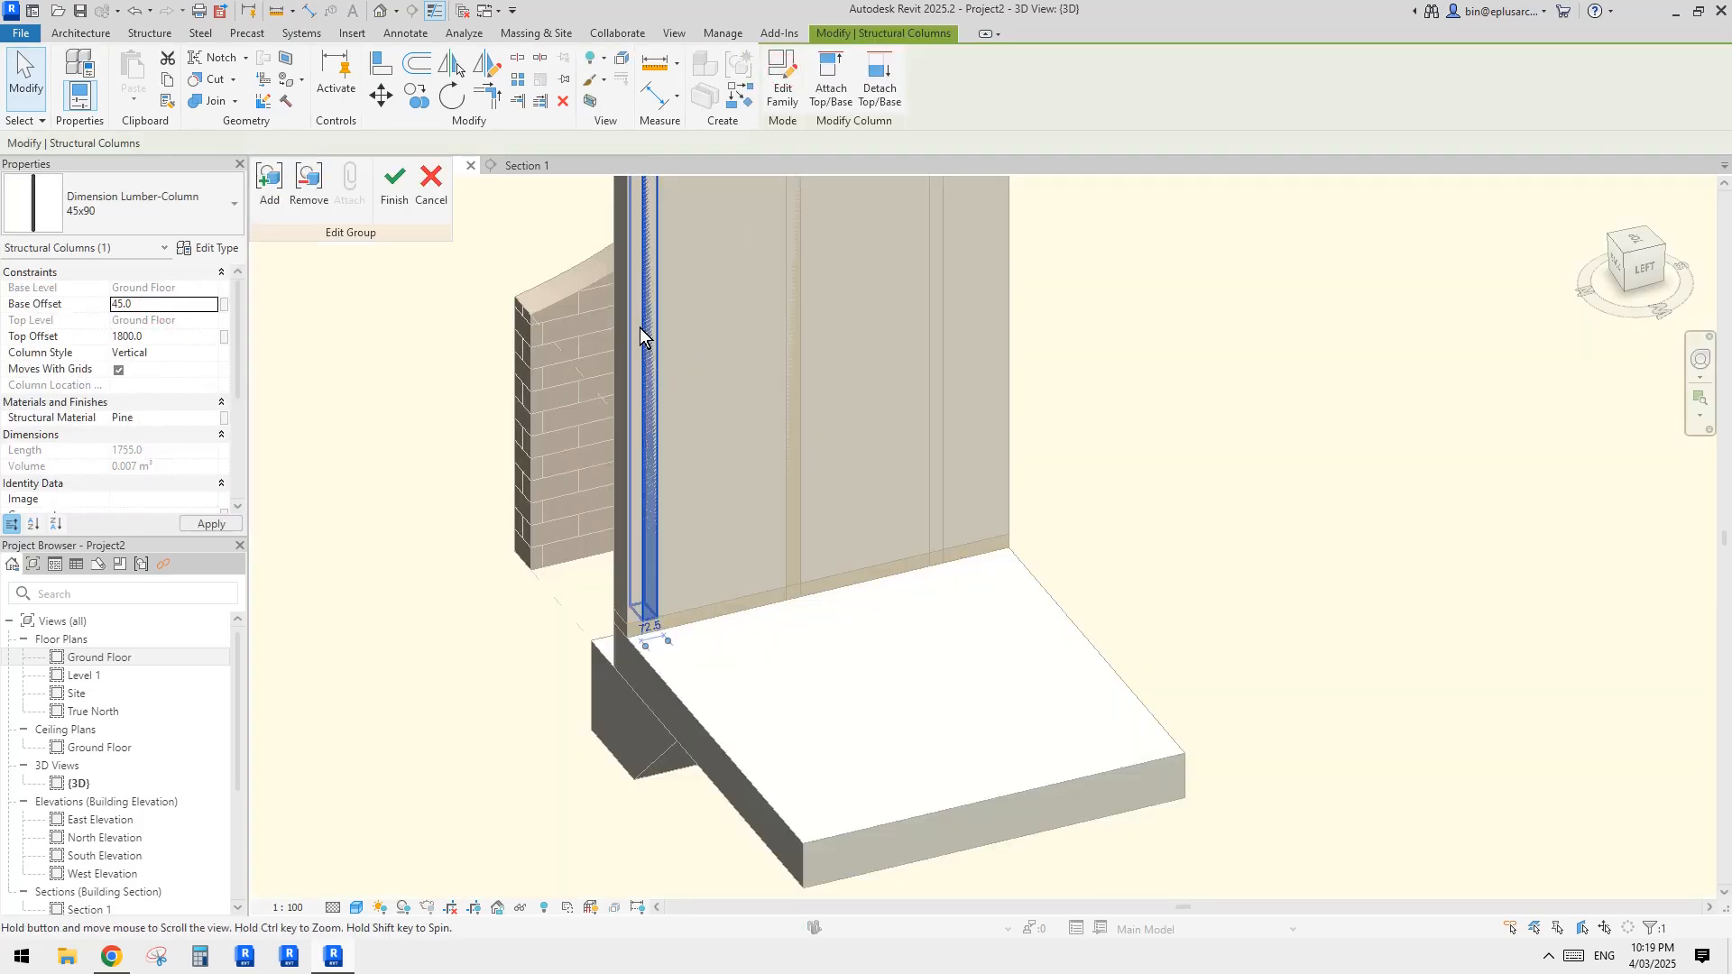
middle_click_drag(555, 371, 557, 381)
middle_click_drag(910, 509, 924, 501)
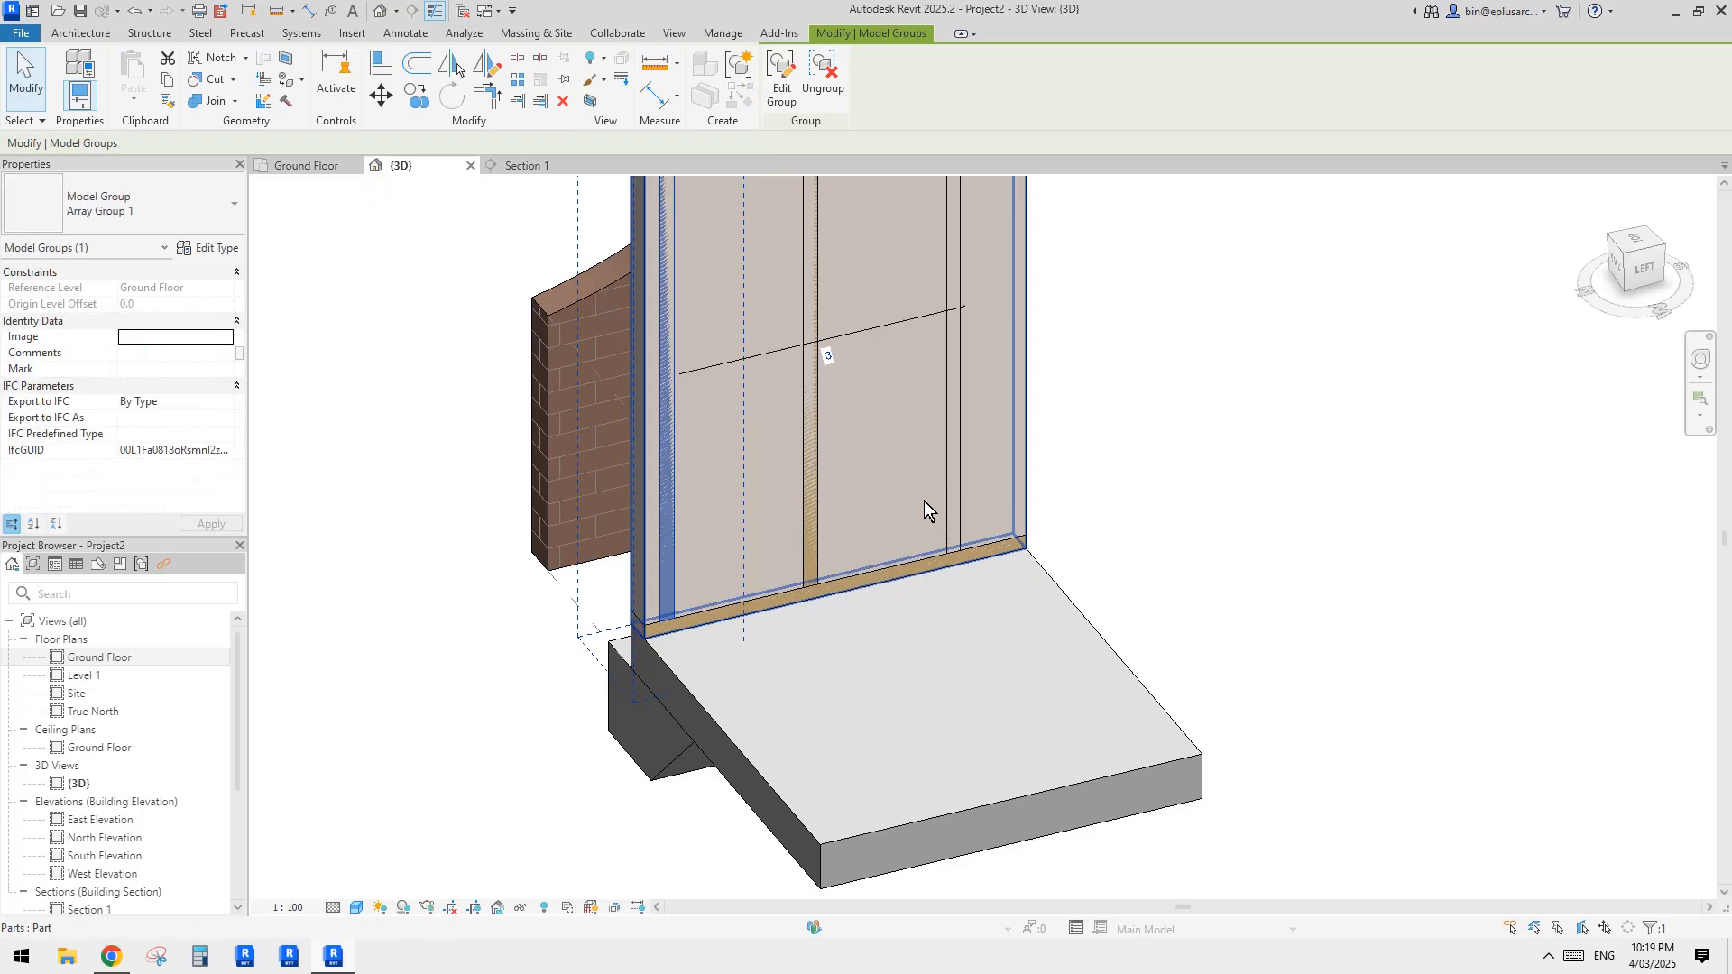
key("Escape")
Step: Copy the bottom plate to the clipboard and paste it aligned to the same place
left_click(896, 566)
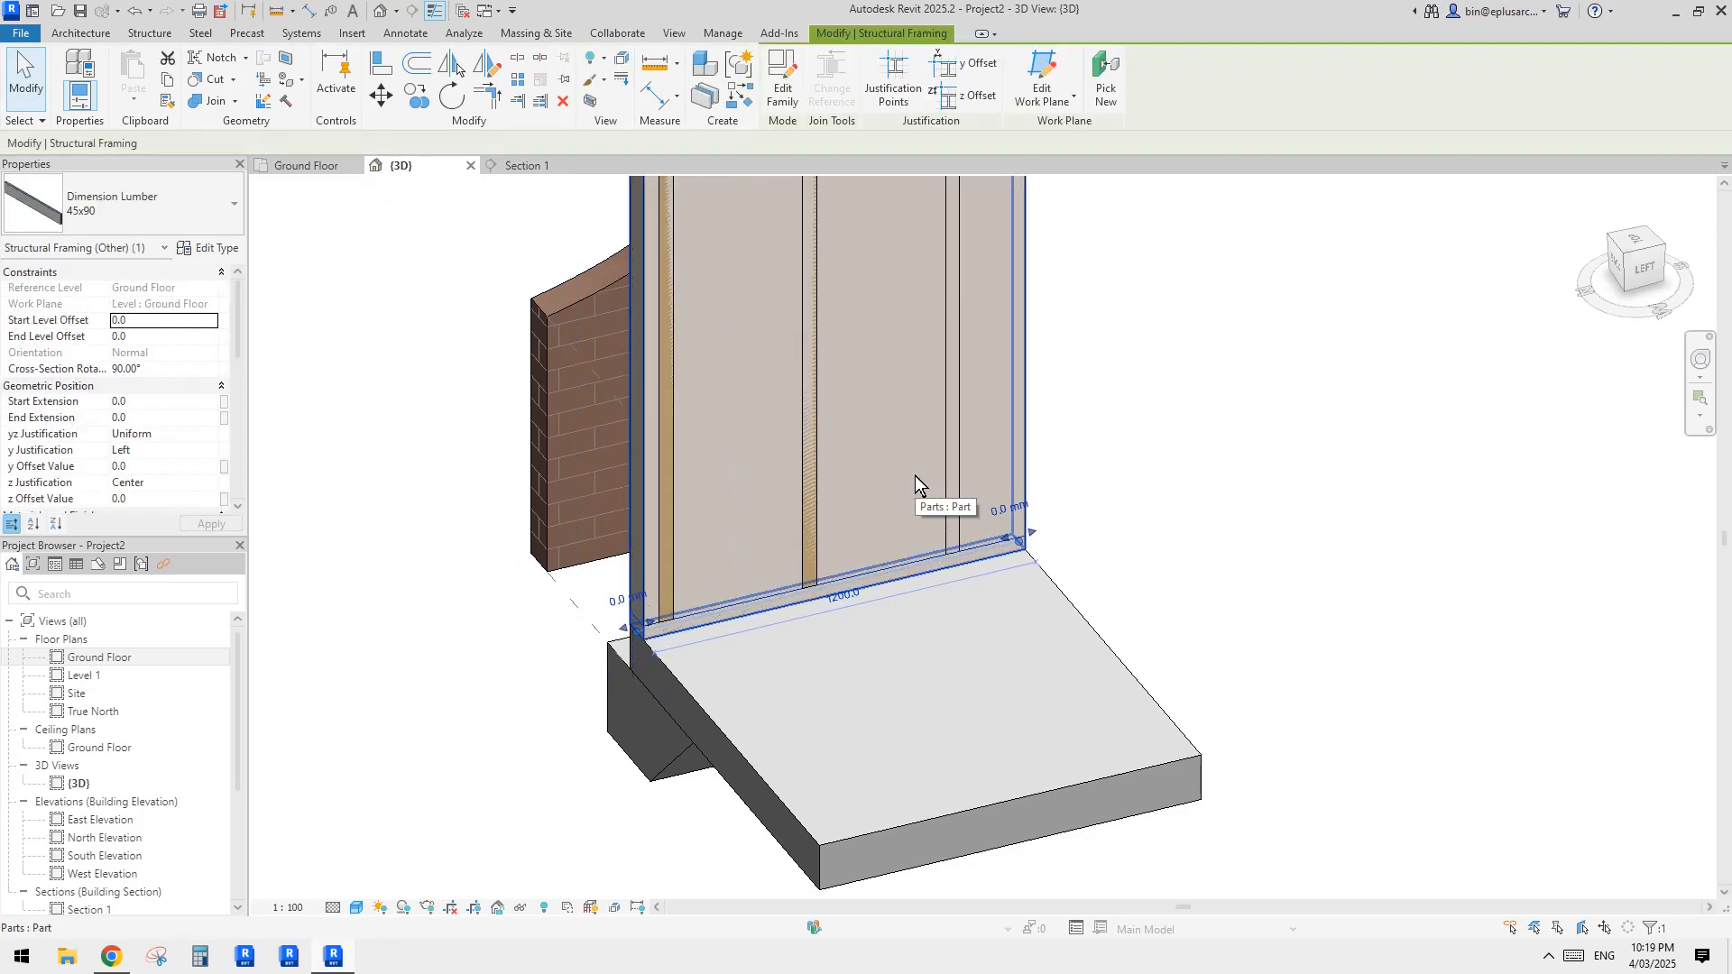
key("Escape")
middle_click_drag(856, 492, 1046, 593, "shift")
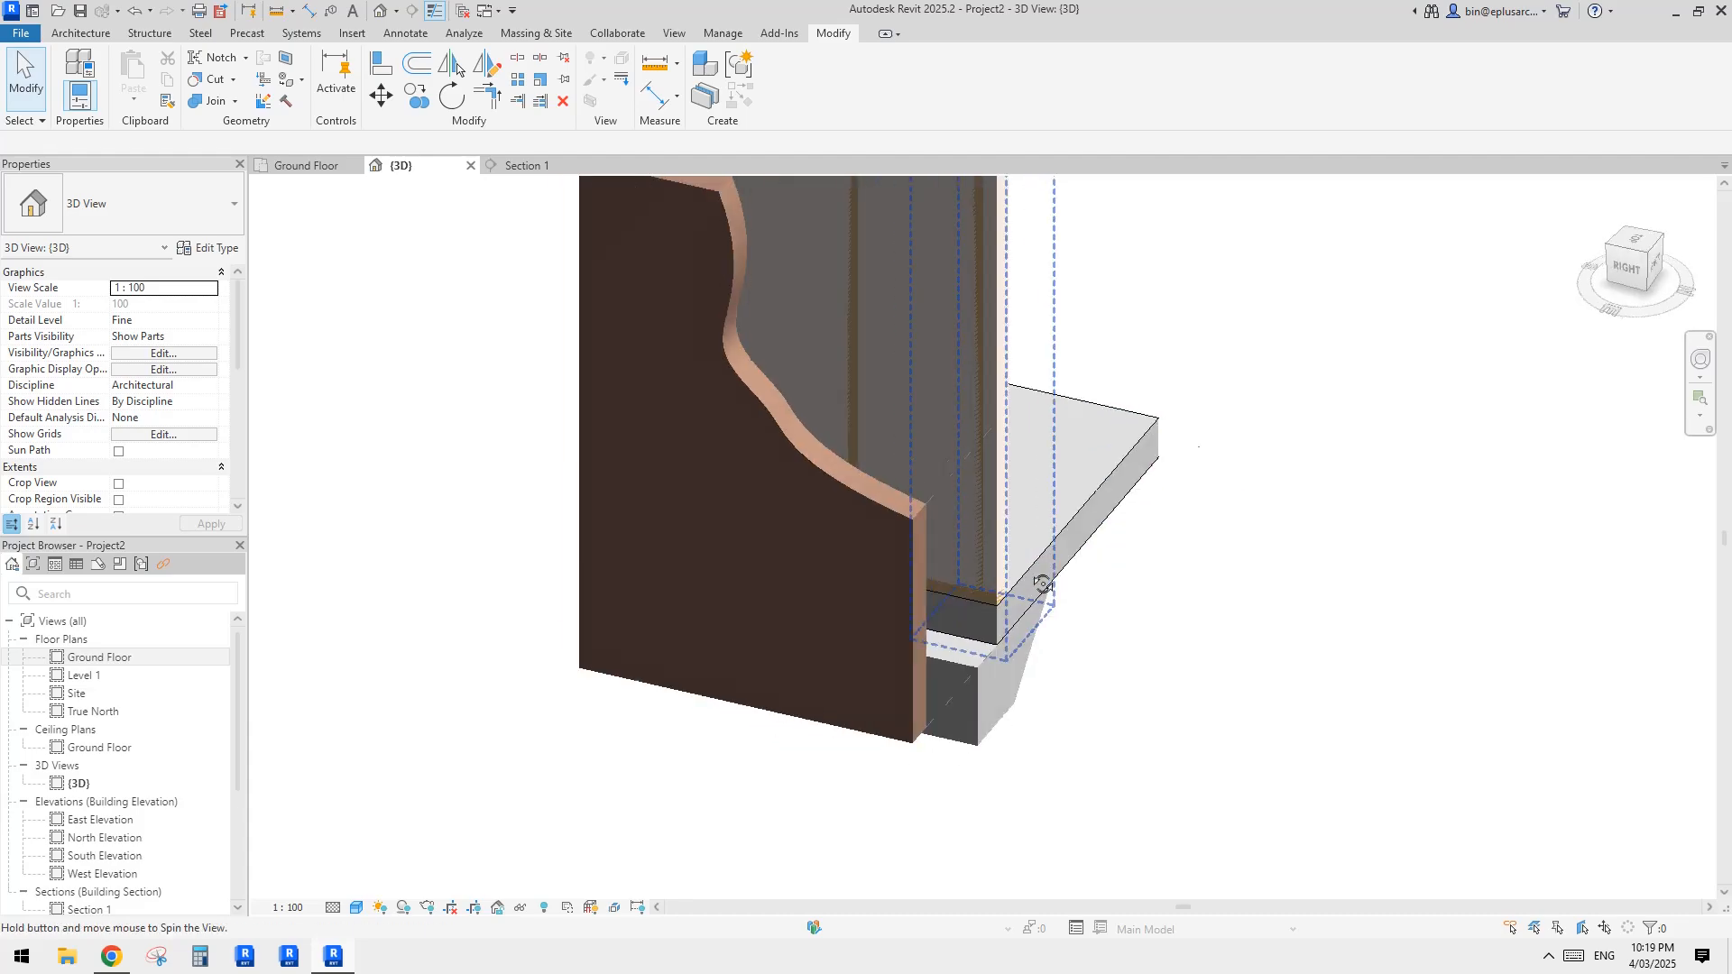
scroll(1048, 541, "down", 3)
middle_click_drag(1053, 511, 947, 442, "shift")
scroll(942, 438, "up", 3)
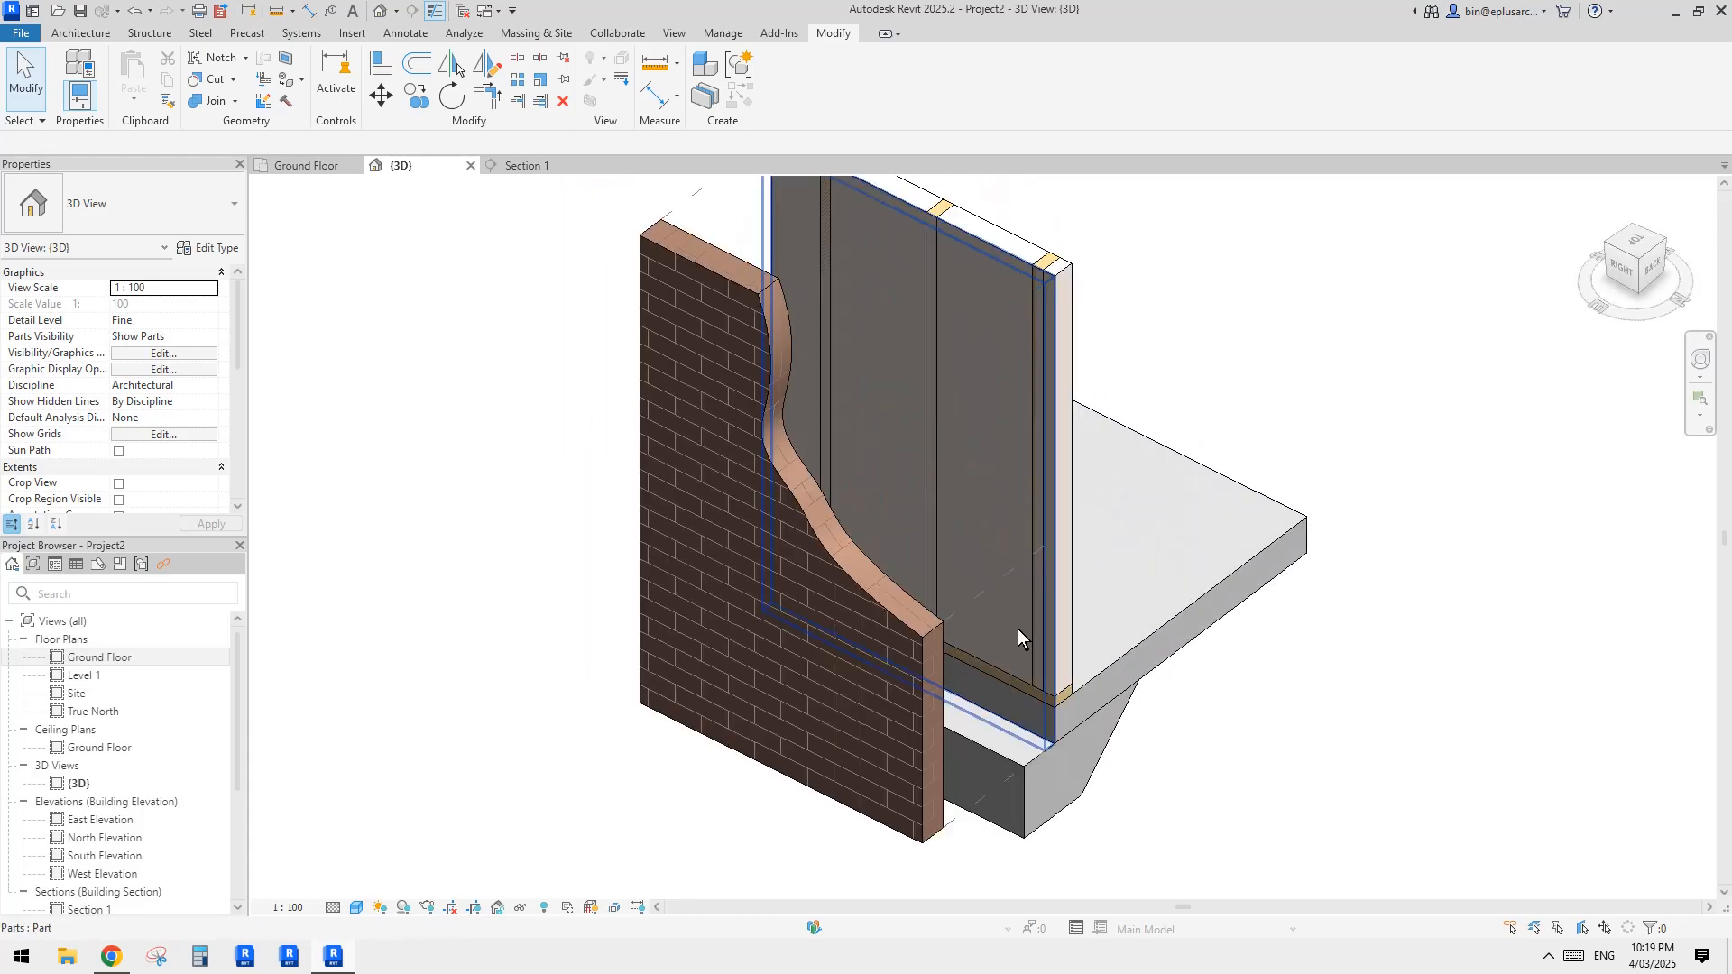
left_click(994, 675)
mouse_move(1008, 378)
middle_mouse_down()
mouse_move(961, 388)
mouse_move(995, 386)
middle_mouse_up()
key("Escape")
left_click(140, 106)
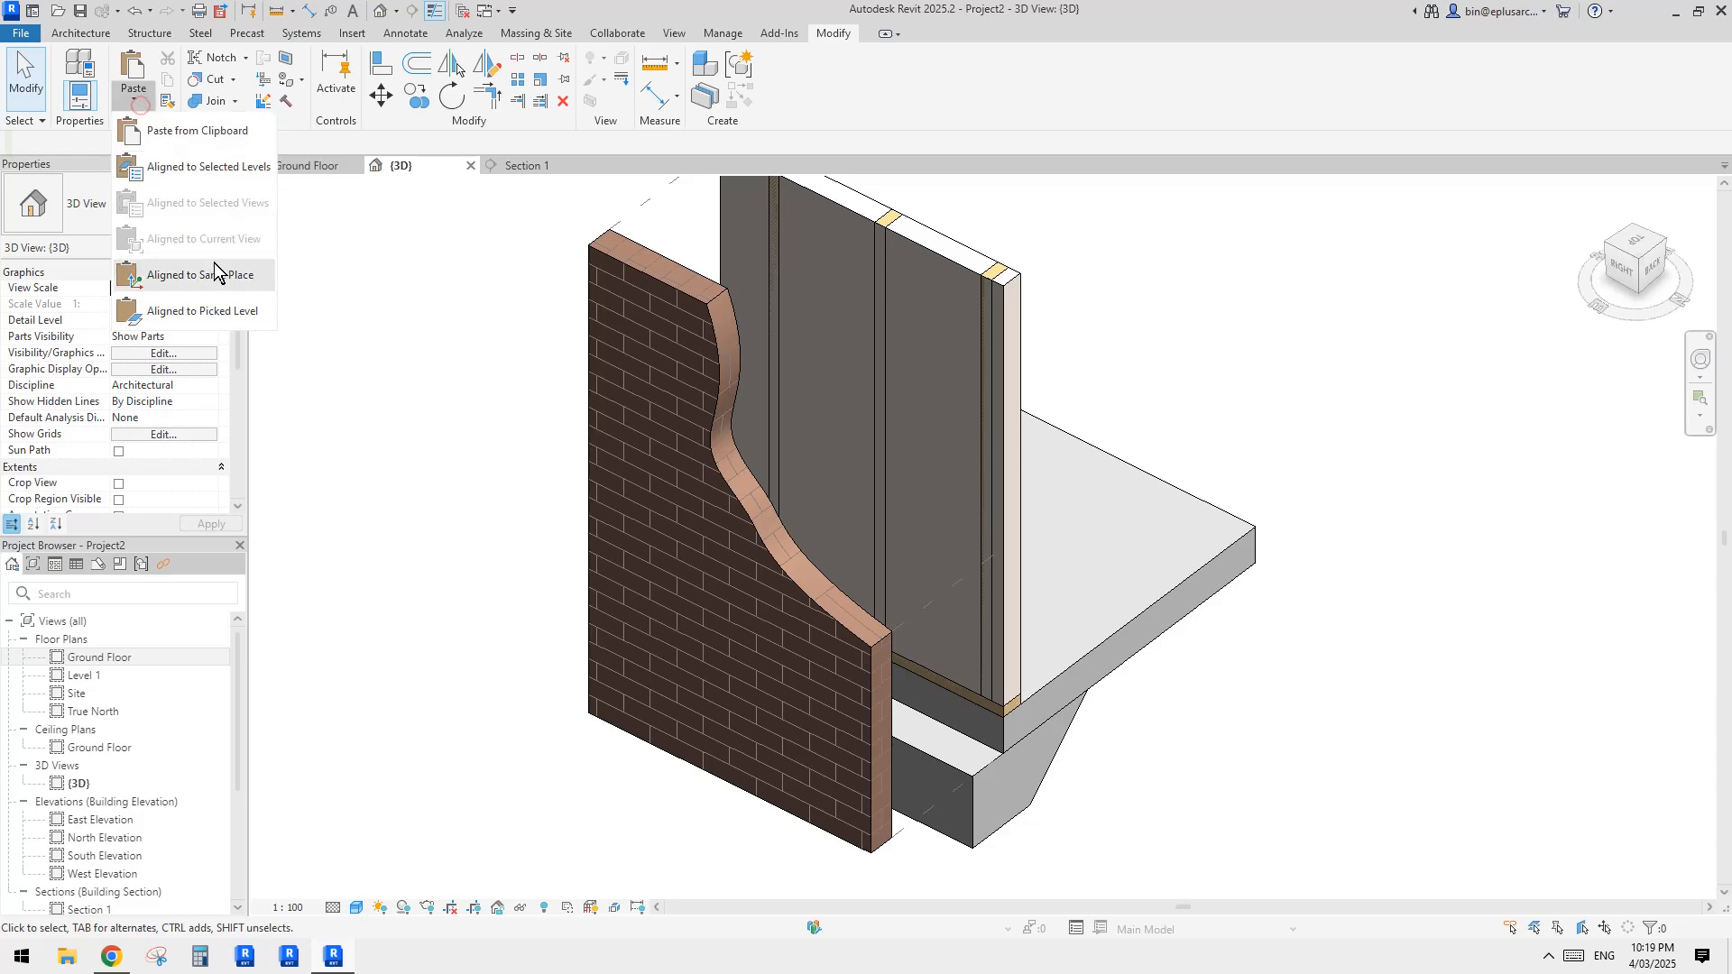
left_click(230, 270)
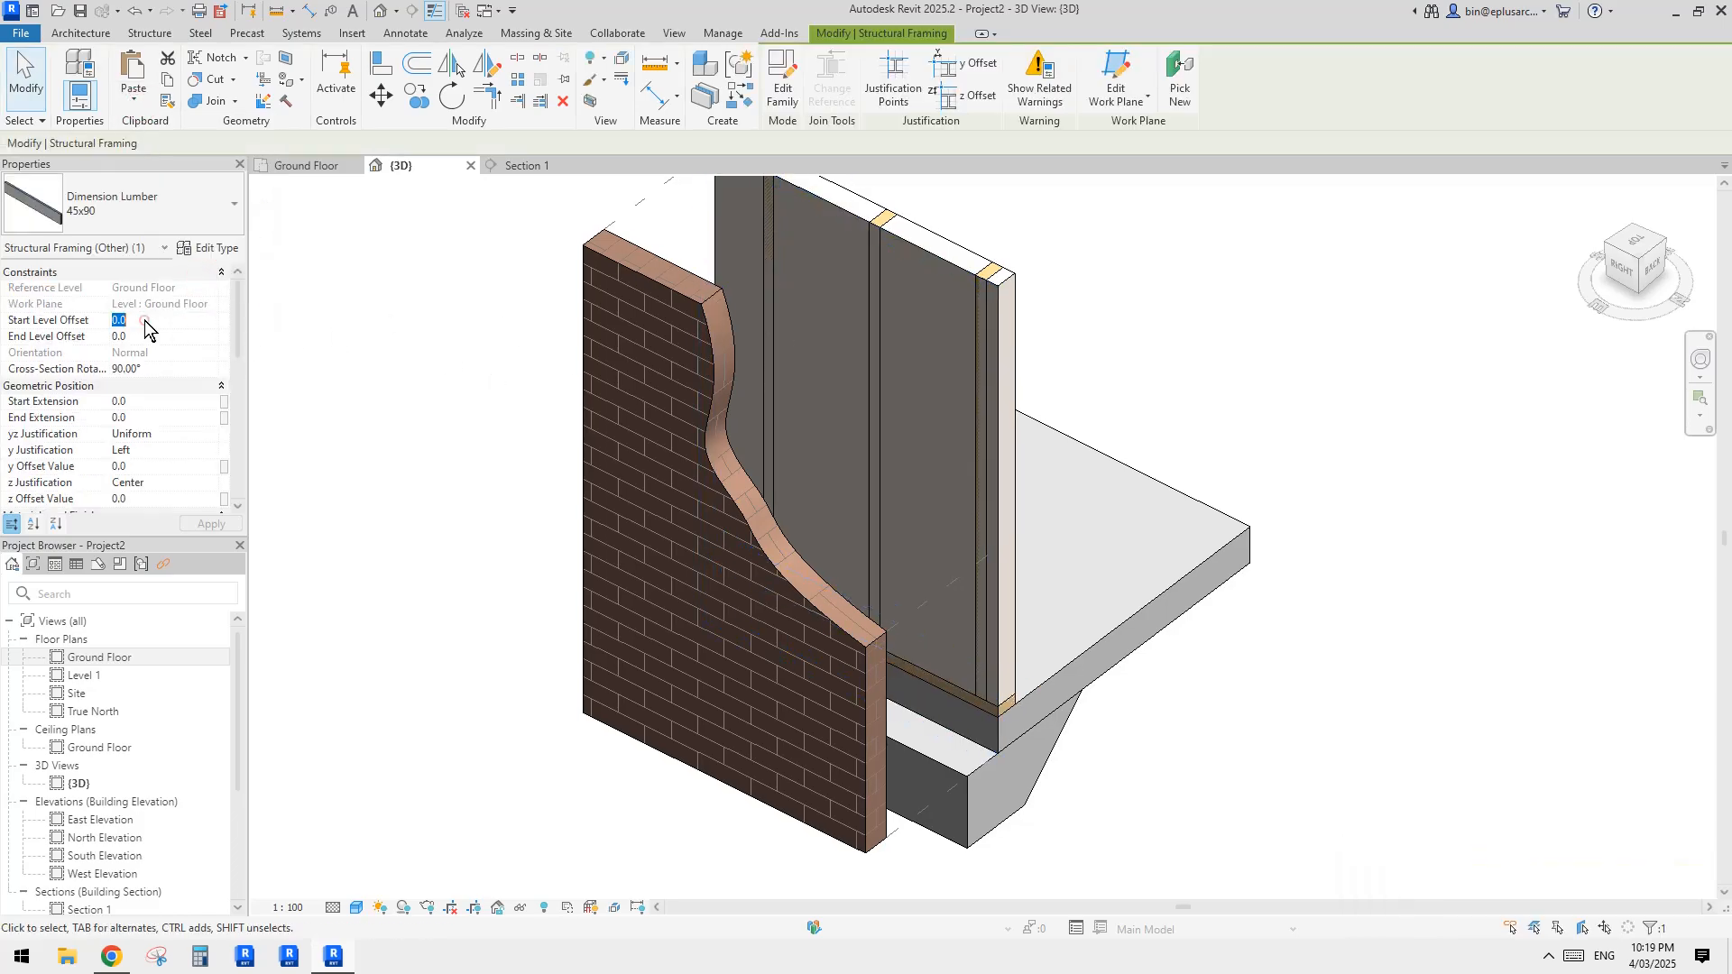
Step: Raise the pasted plate by setting its start and end level offsets to 1200
key("Return")
left_click(157, 334)
type("12")
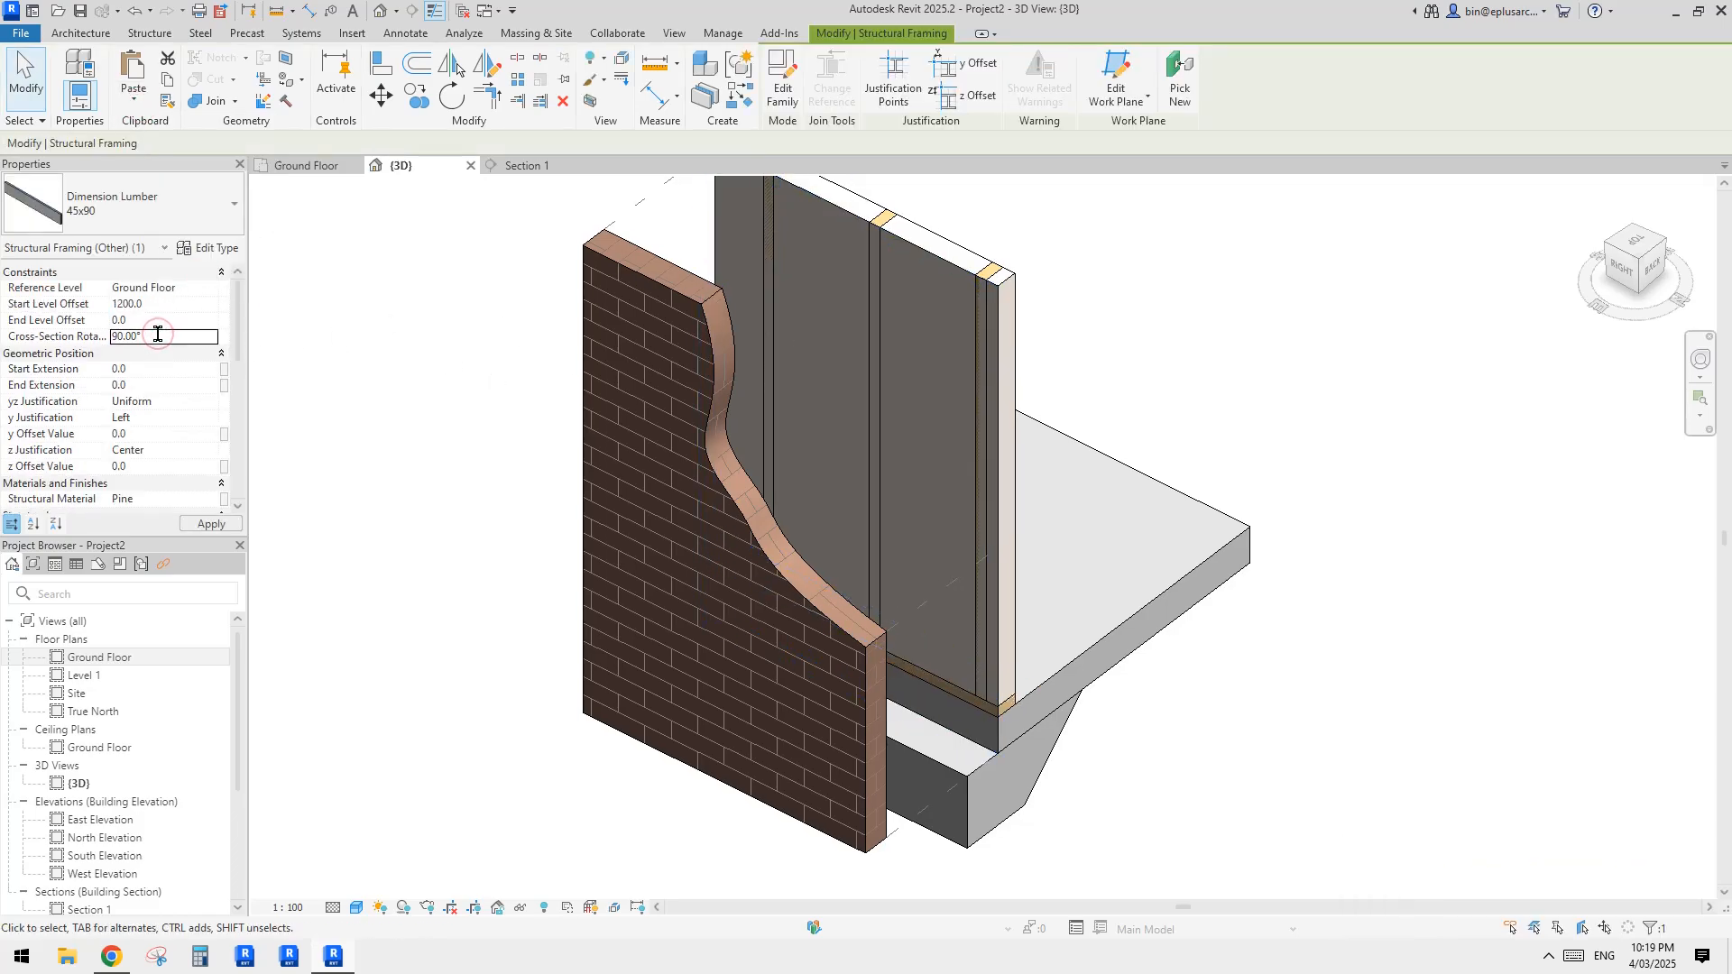
type("00")
middle_click_drag(861, 397, 905, 407, "shift")
Step: Trim the raised lumber piece to the inner faces of the middle and end studs with Trim/Extend Single Element, leaving one nogging
scroll(906, 408, "up", 1)
left_click(517, 101)
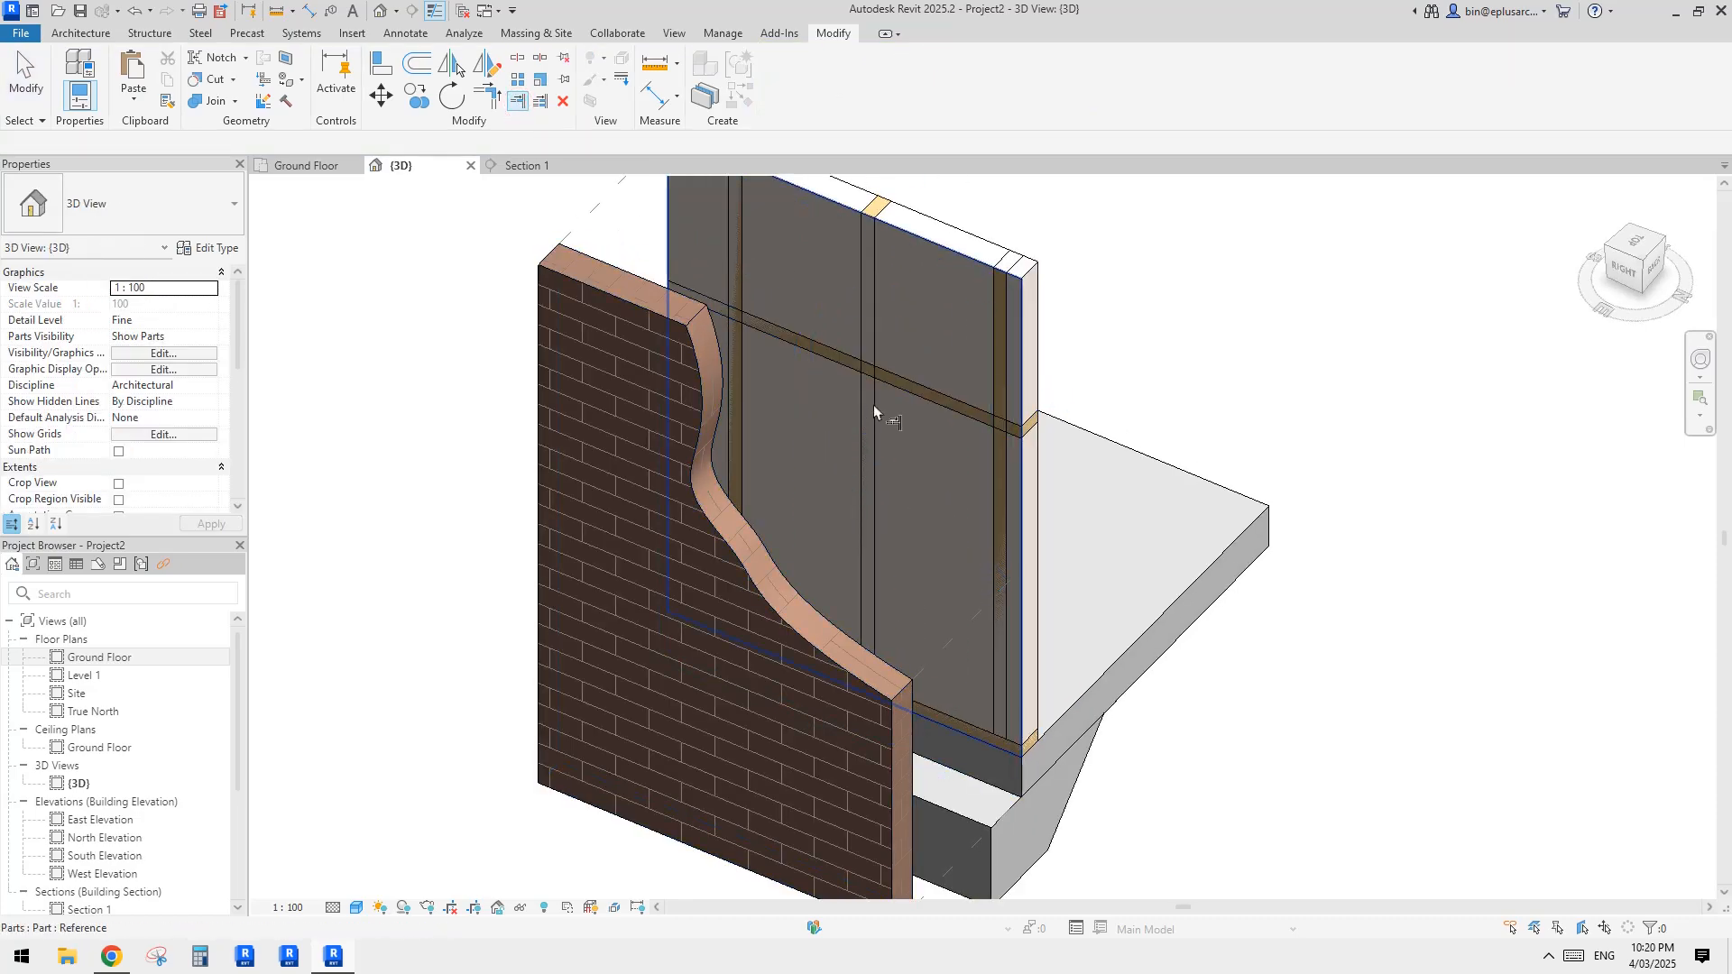
left_click(873, 404)
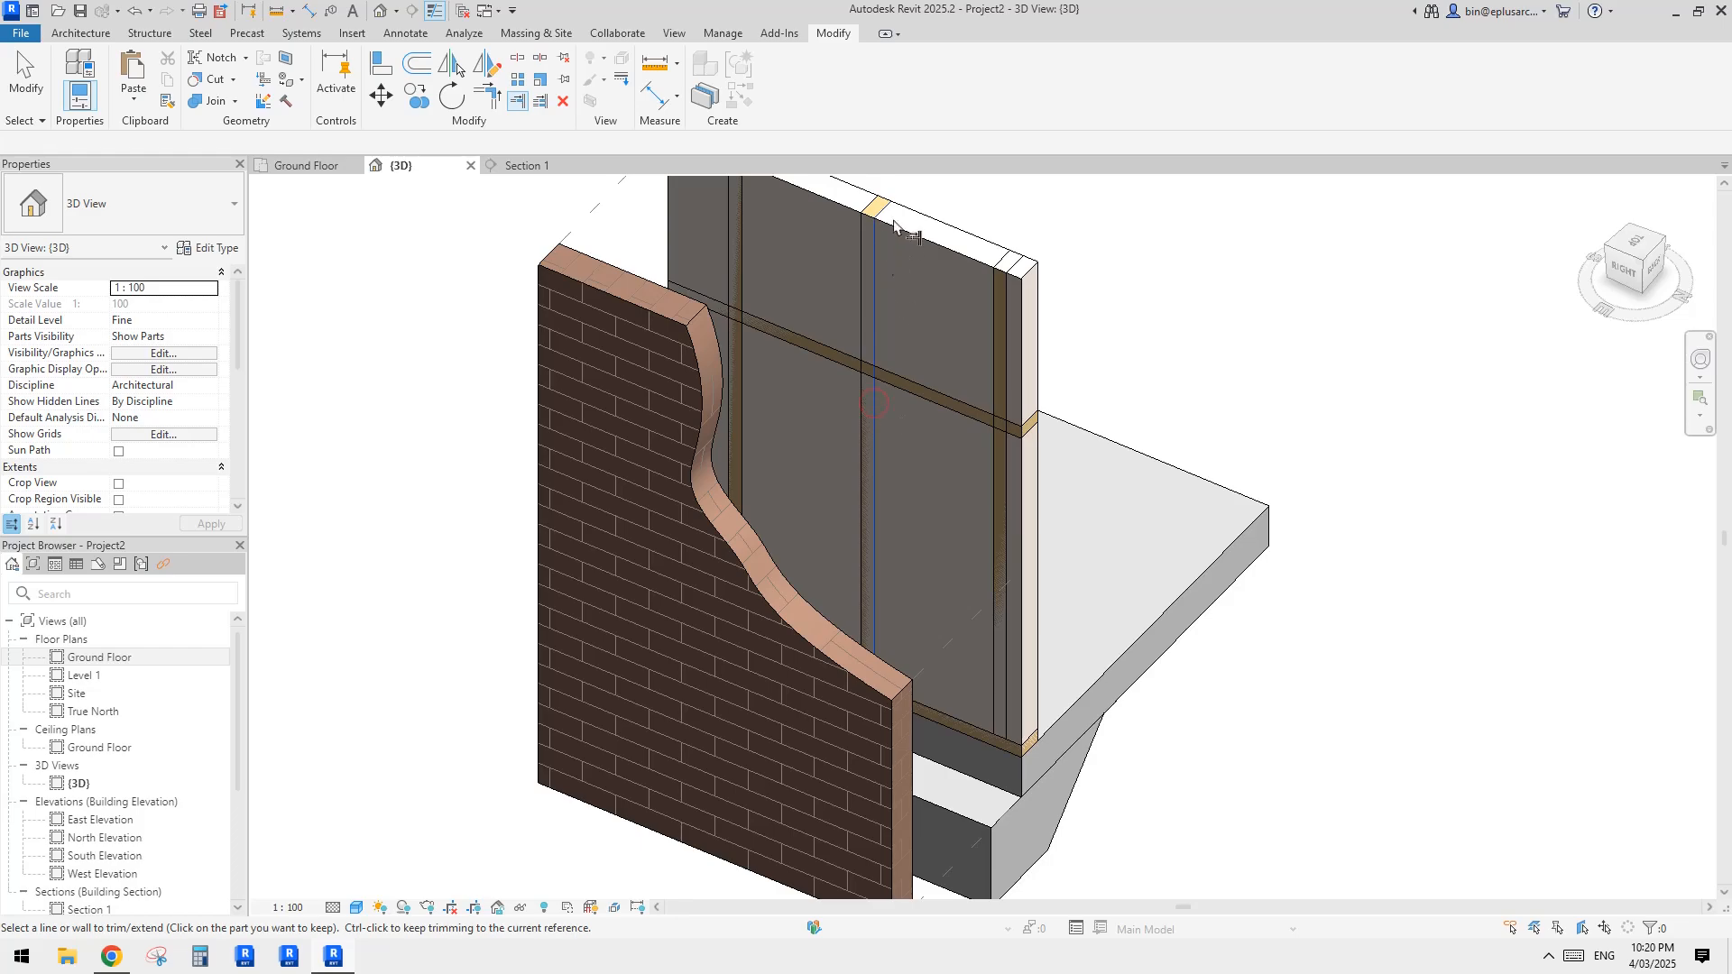
left_click(939, 390)
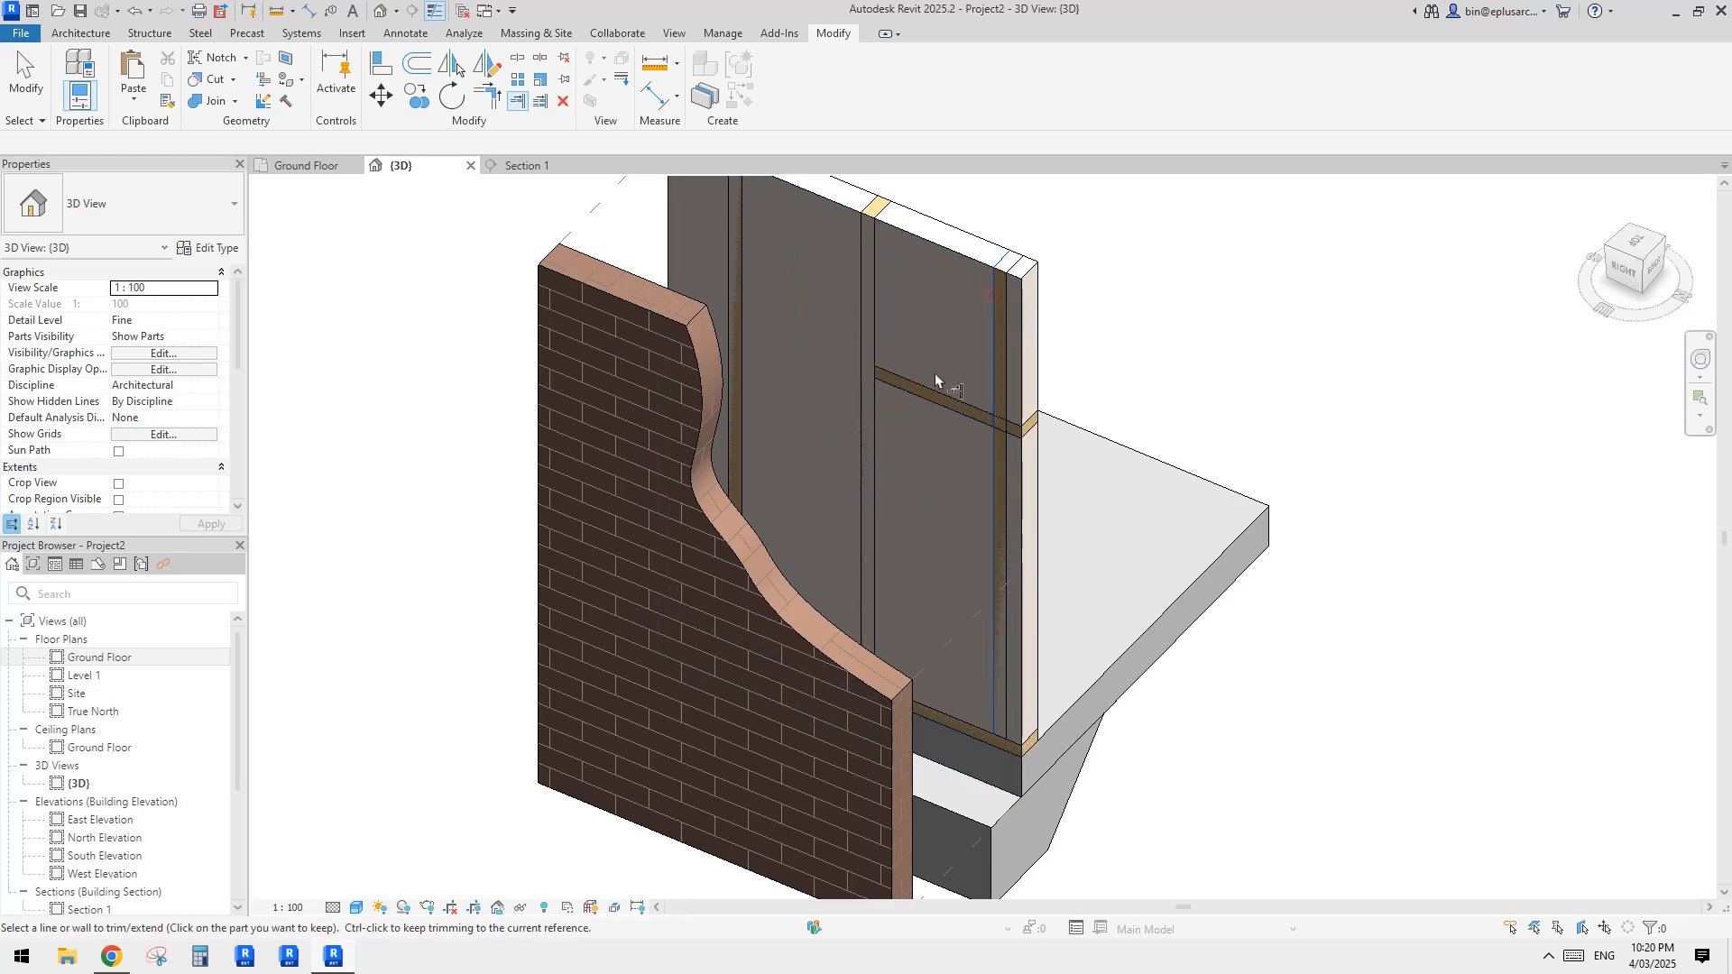
key("Escape")
key("Escape")
Step: Copy the trimmed nogging into the neighbouring stud bay
left_click(953, 406)
middle_click_drag(953, 406, 1035, 546, "shift")
key("c")
key("o")
left_click(951, 453)
left_click(816, 458)
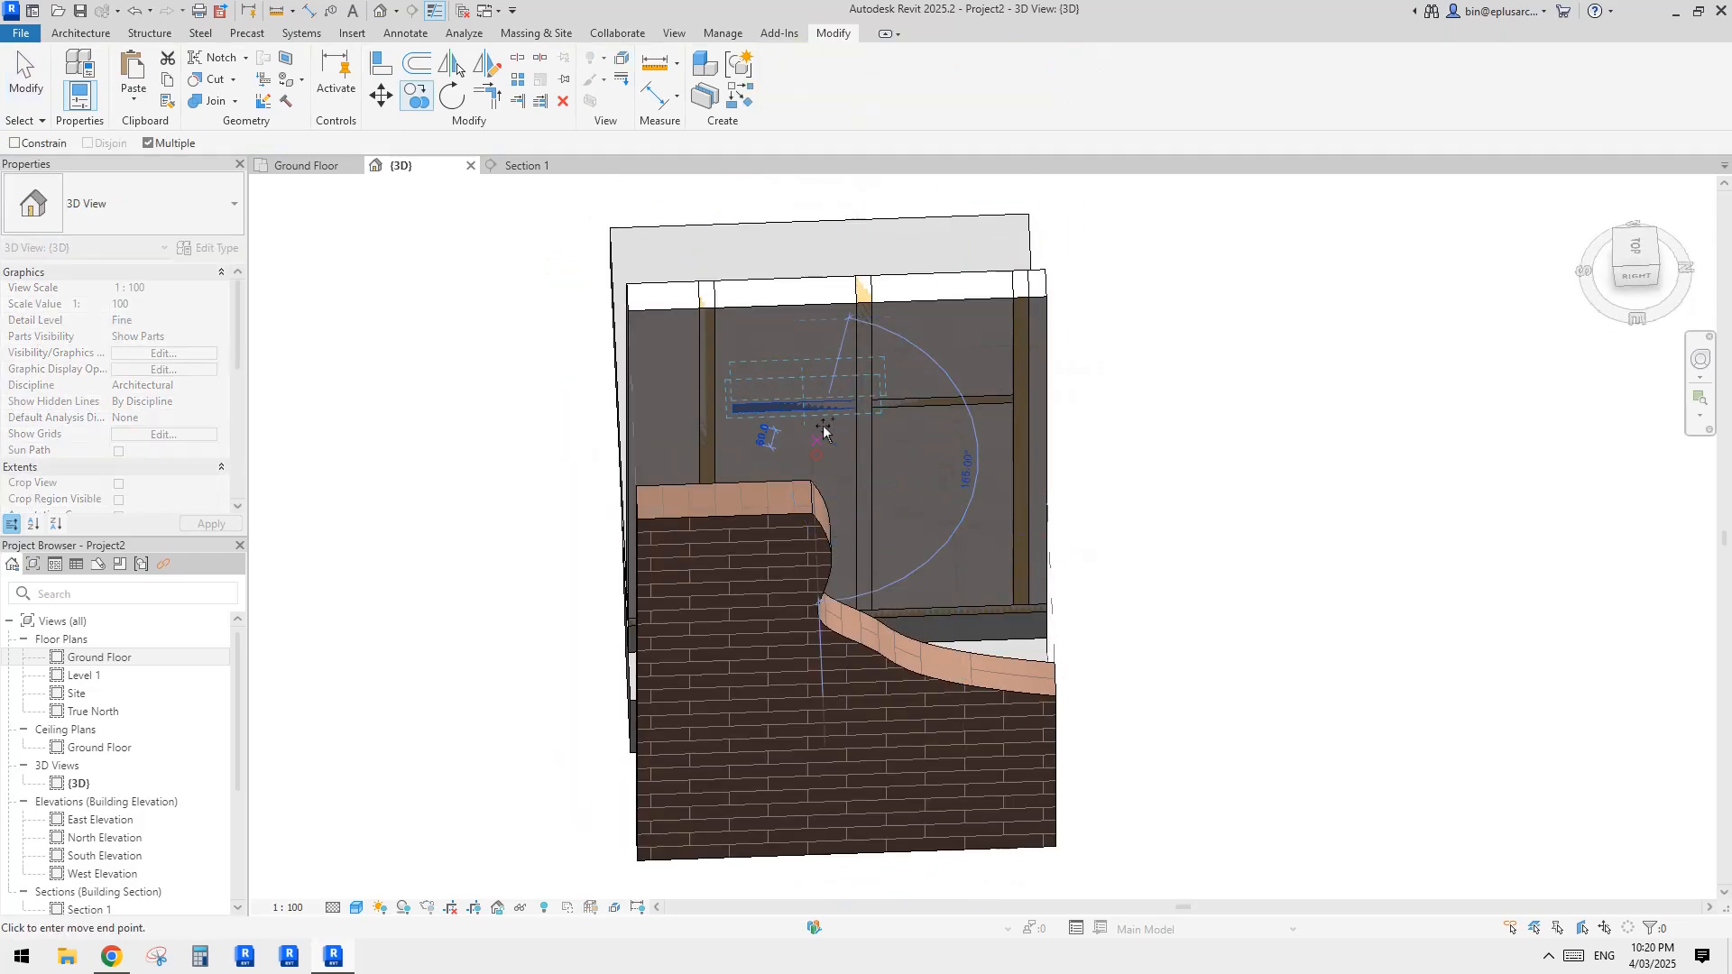
key("Escape")
Step: Set the copied nogging's y justification to Right to stagger it against the first one
middle_click_drag(839, 398, 398, 381, "shift")
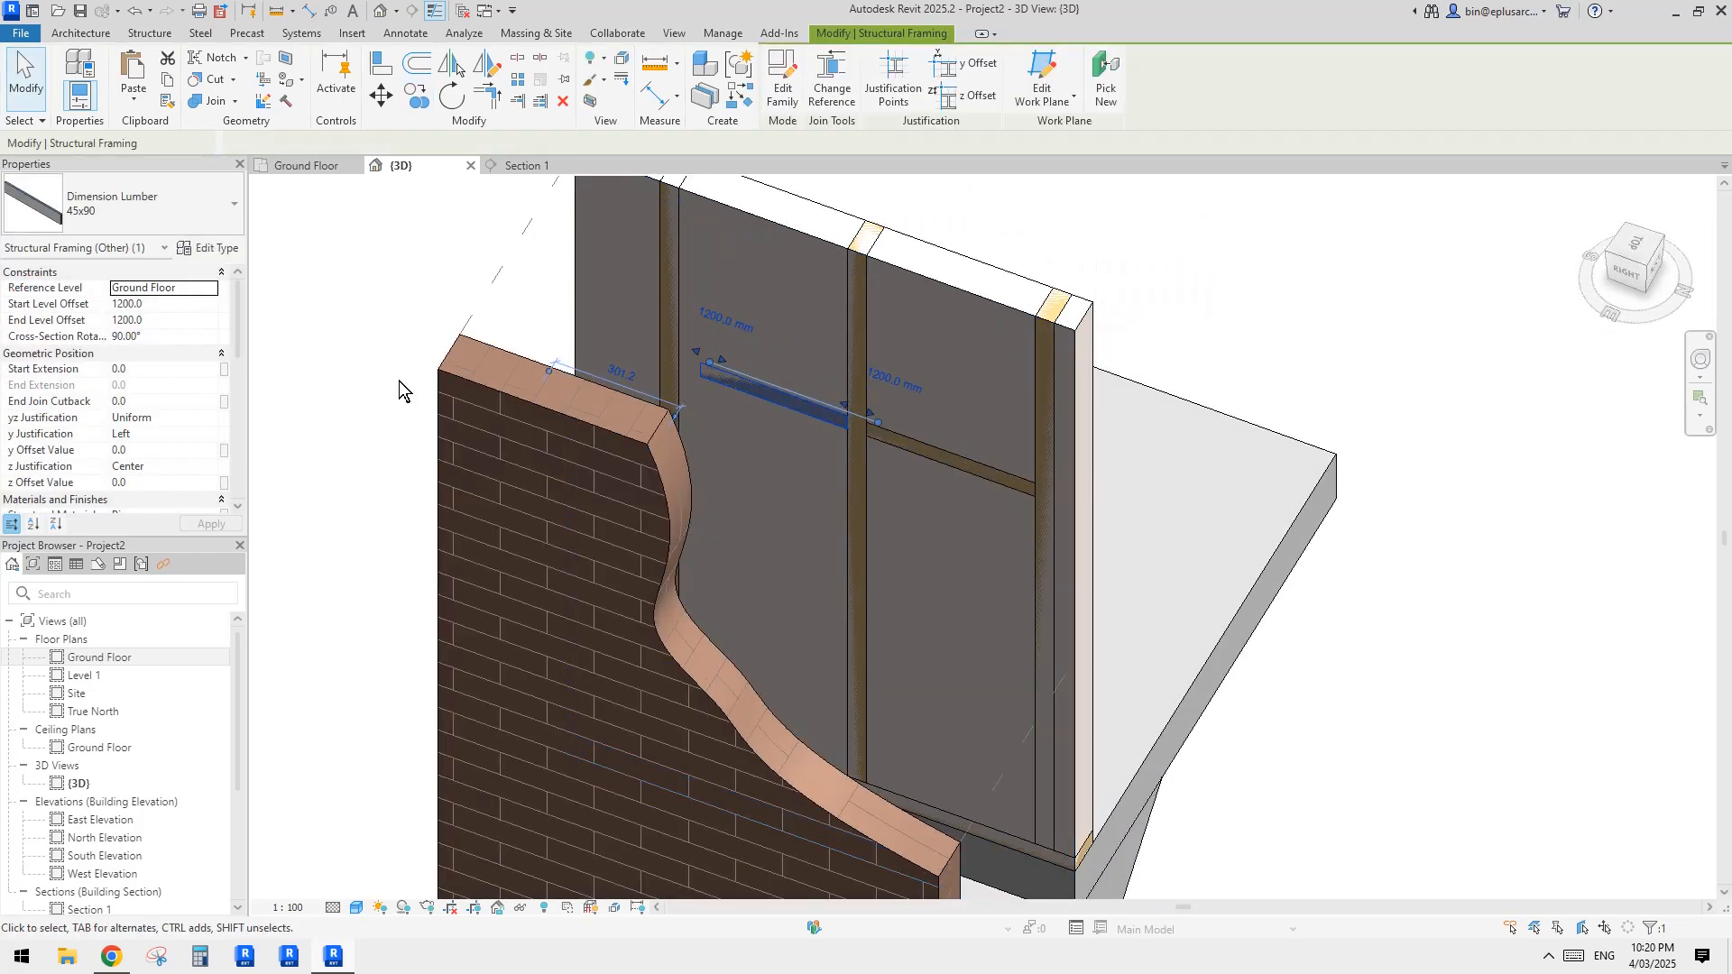
left_click(166, 434)
left_click(211, 433)
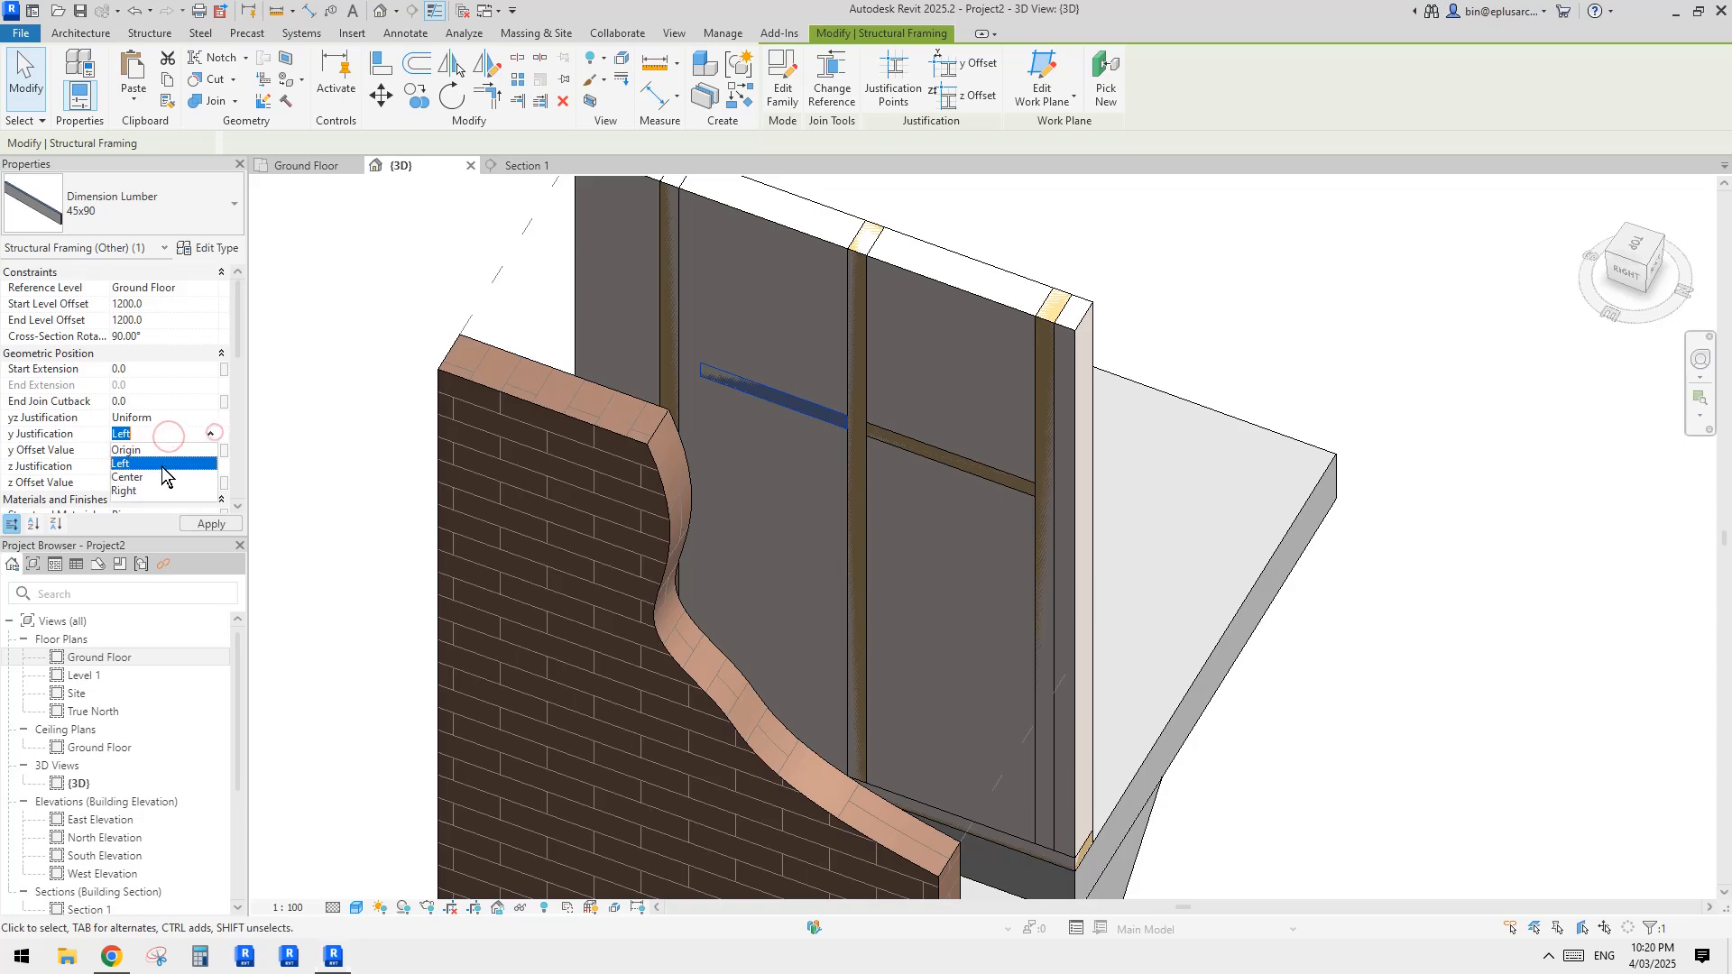
left_click(142, 493)
Step: Extend the free end of the copied nogging to the face of the stud across the bay
middle_click_drag(826, 360, 476, 207, "shift")
left_click(513, 100)
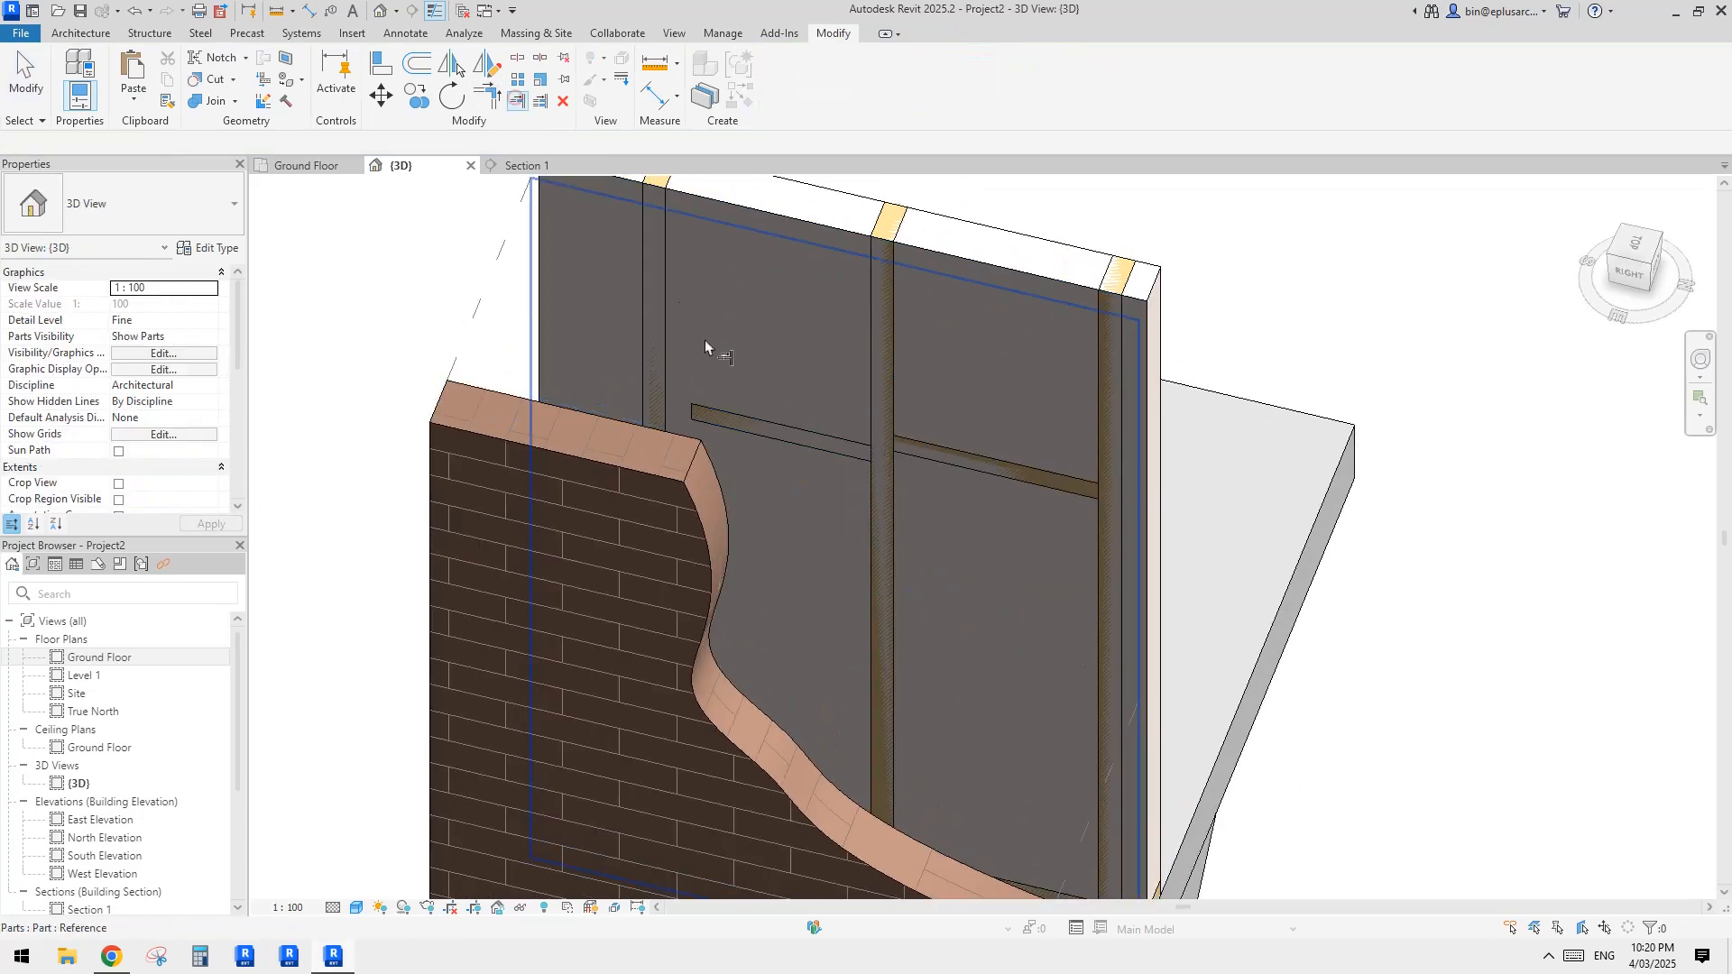
left_click(663, 278)
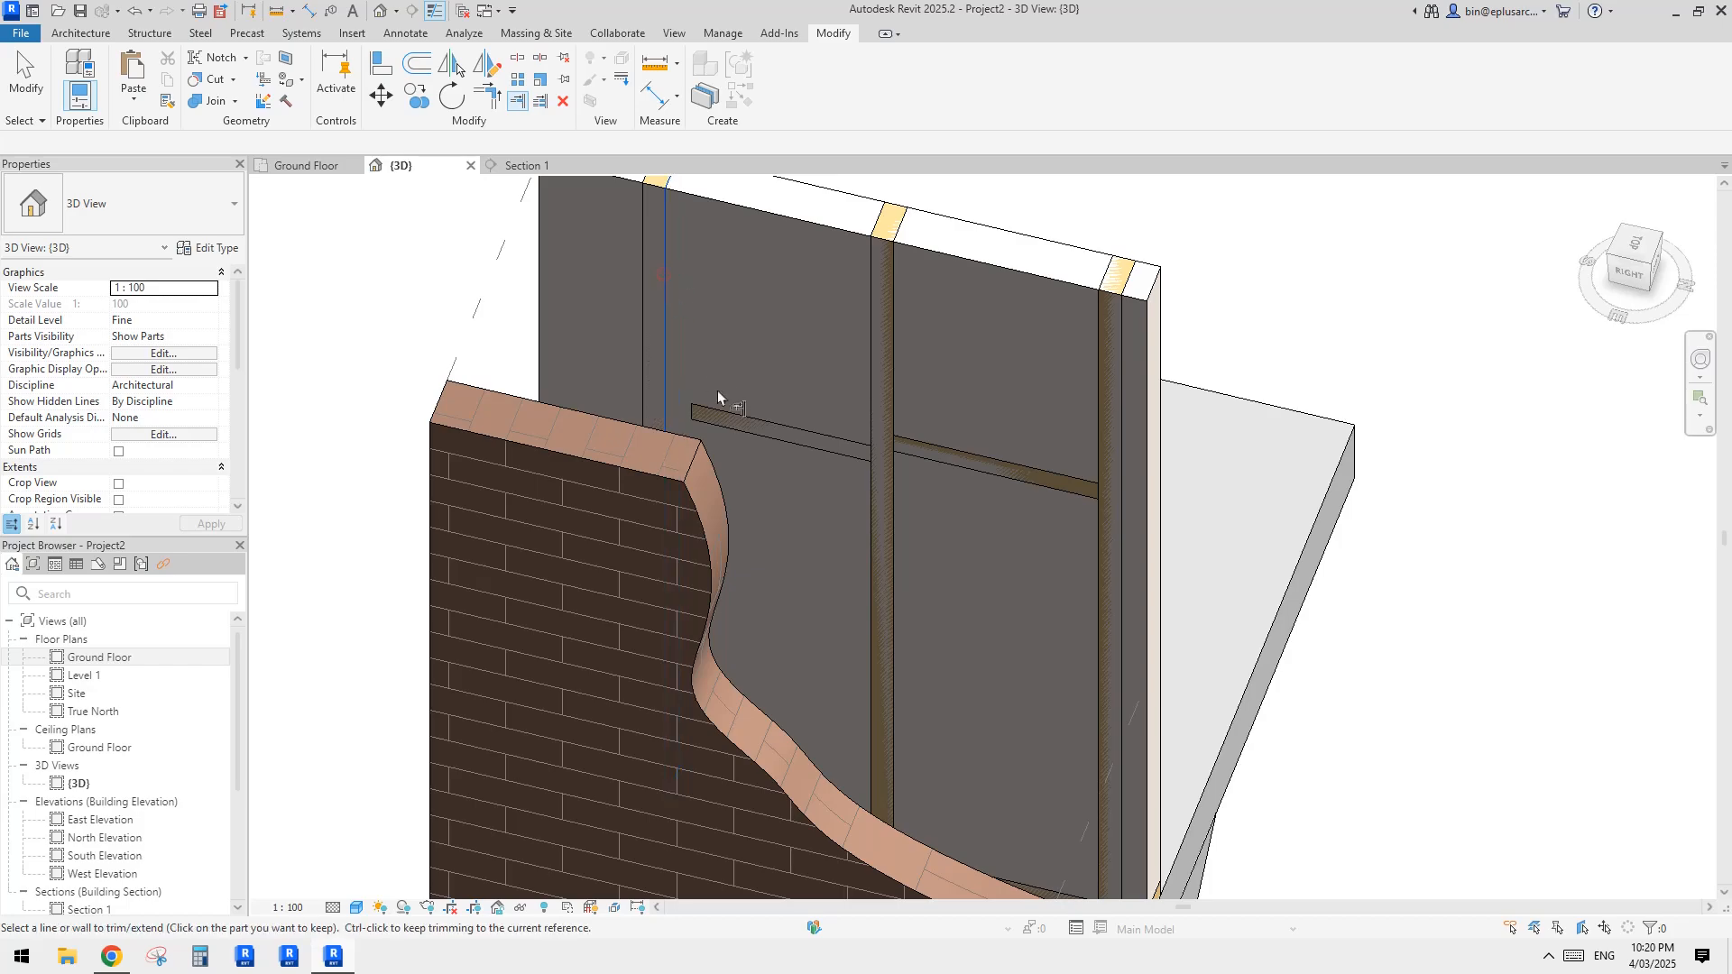
left_click(721, 409)
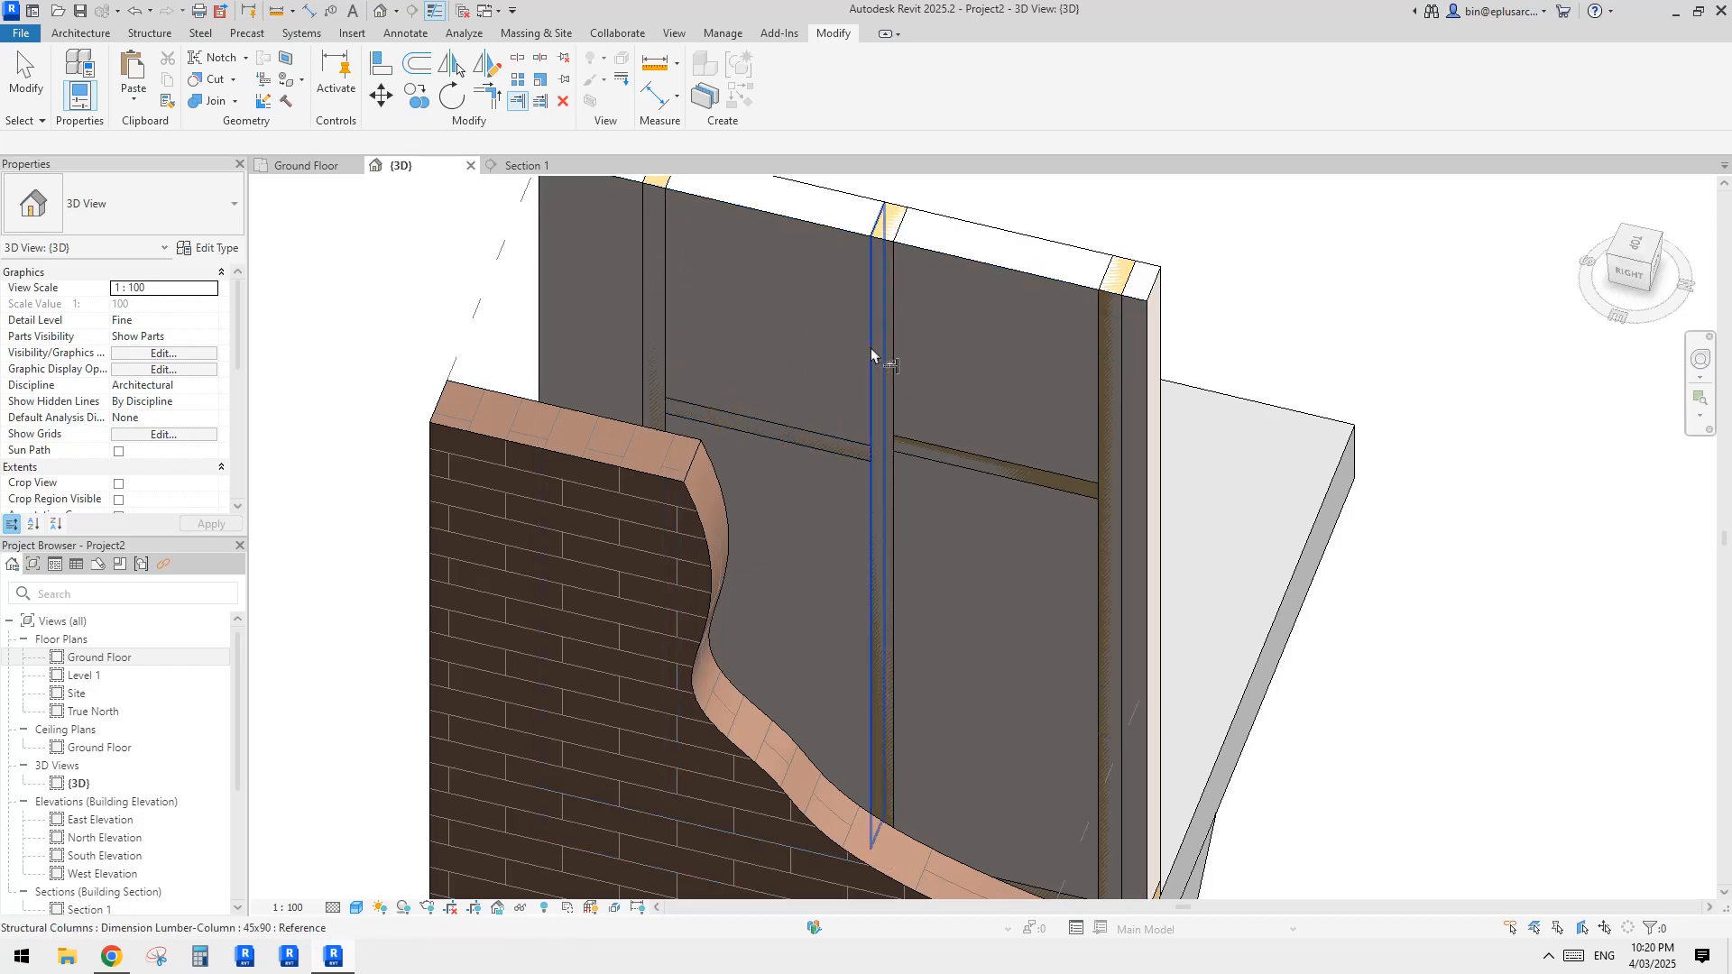
key("Escape")
Step: Exclude the 90 mm thick wall part that encloses the studs and noggings
scroll(1005, 402, "down", 3)
middle_click_drag(1005, 403, 766, 366, "shift")
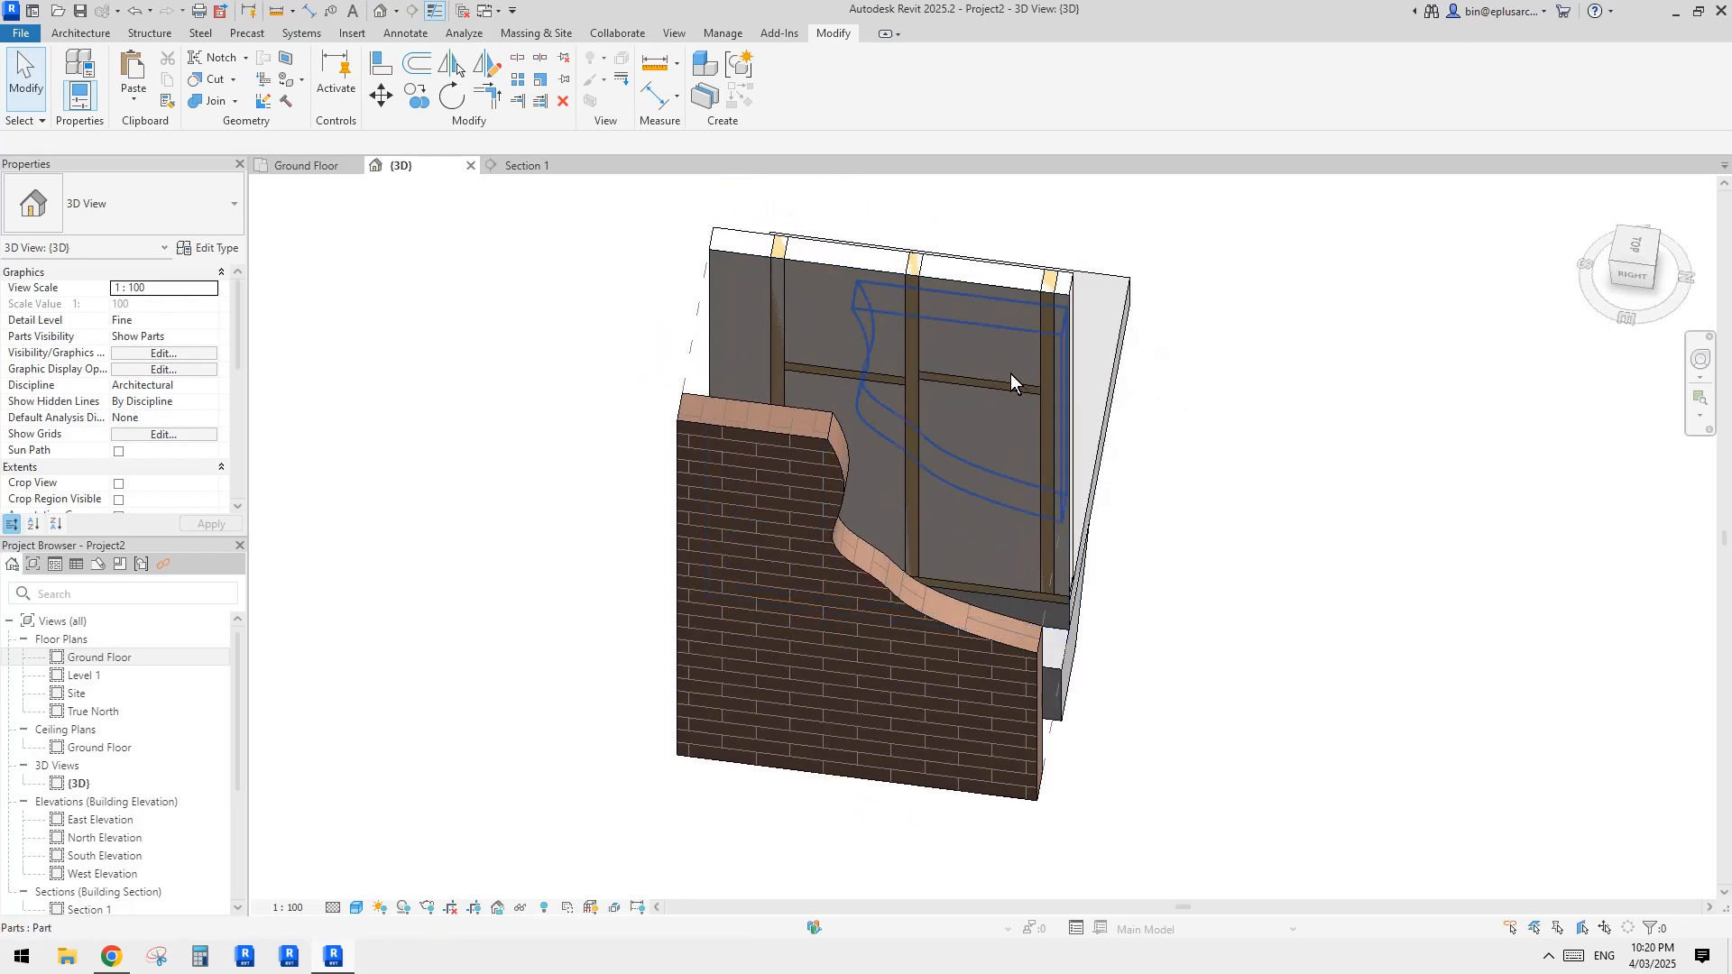
middle_click_drag(1010, 373, 1009, 460, "shift")
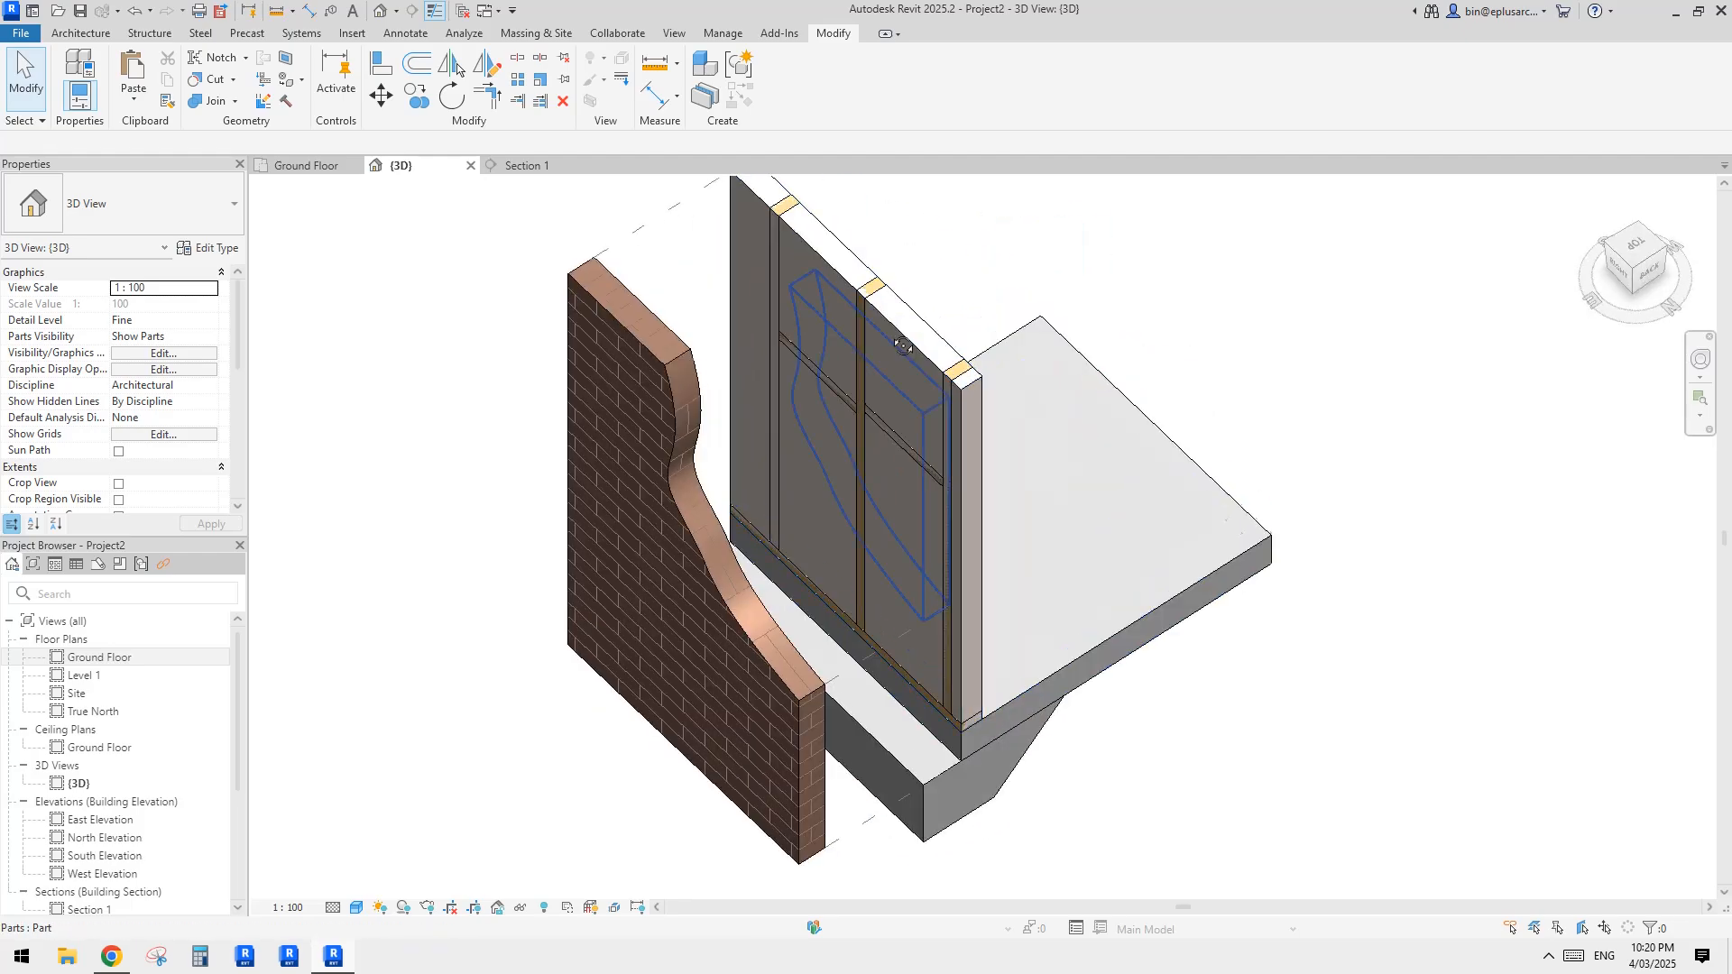
left_click(979, 435)
middle_click_drag(794, 281, 825, 312)
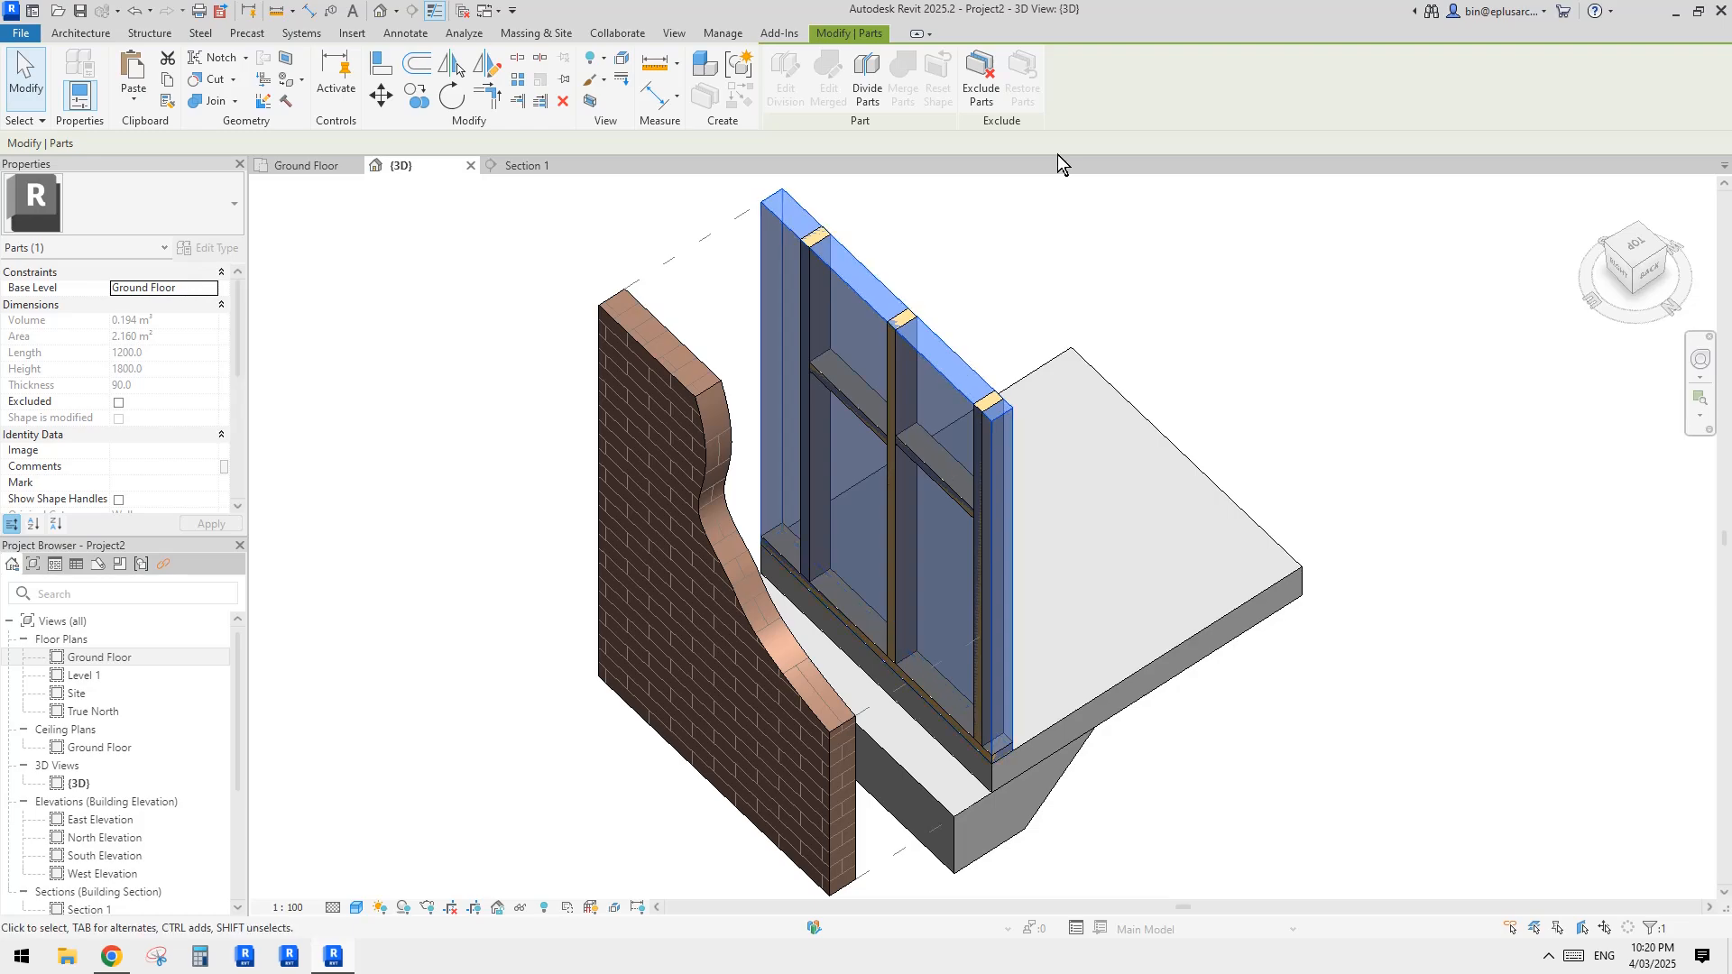
left_click(983, 90)
middle_click_drag(1008, 460, 983, 402, "shift")
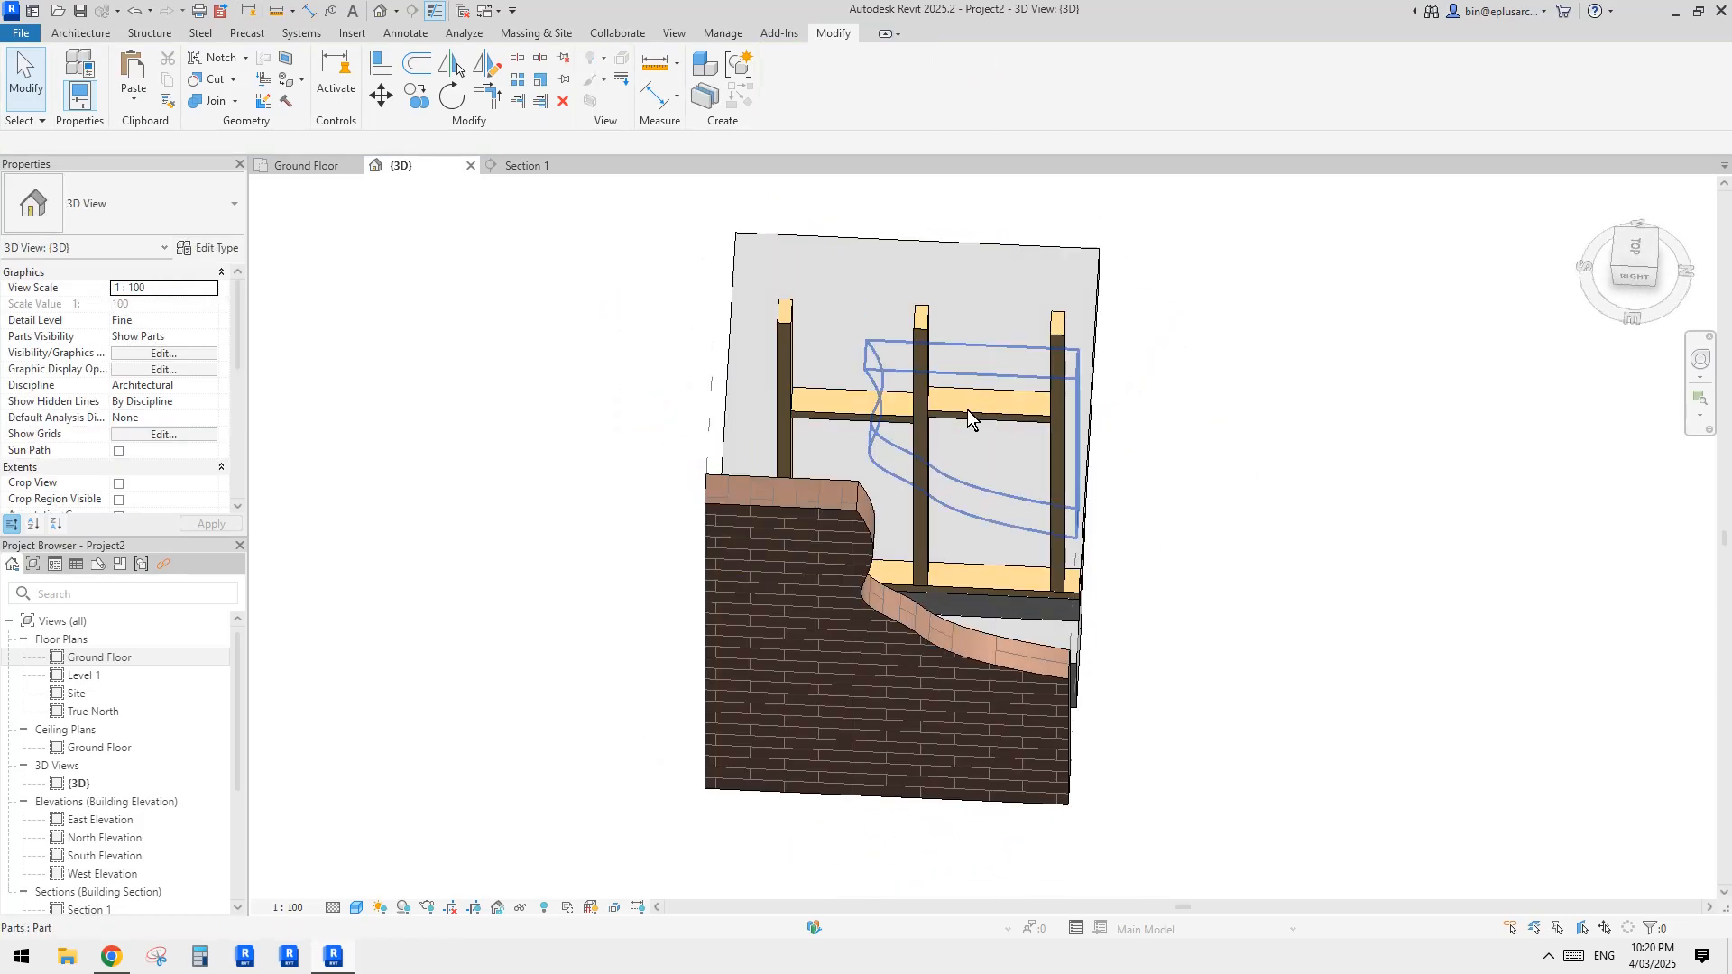
left_click(967, 409)
left_click(1611, 276)
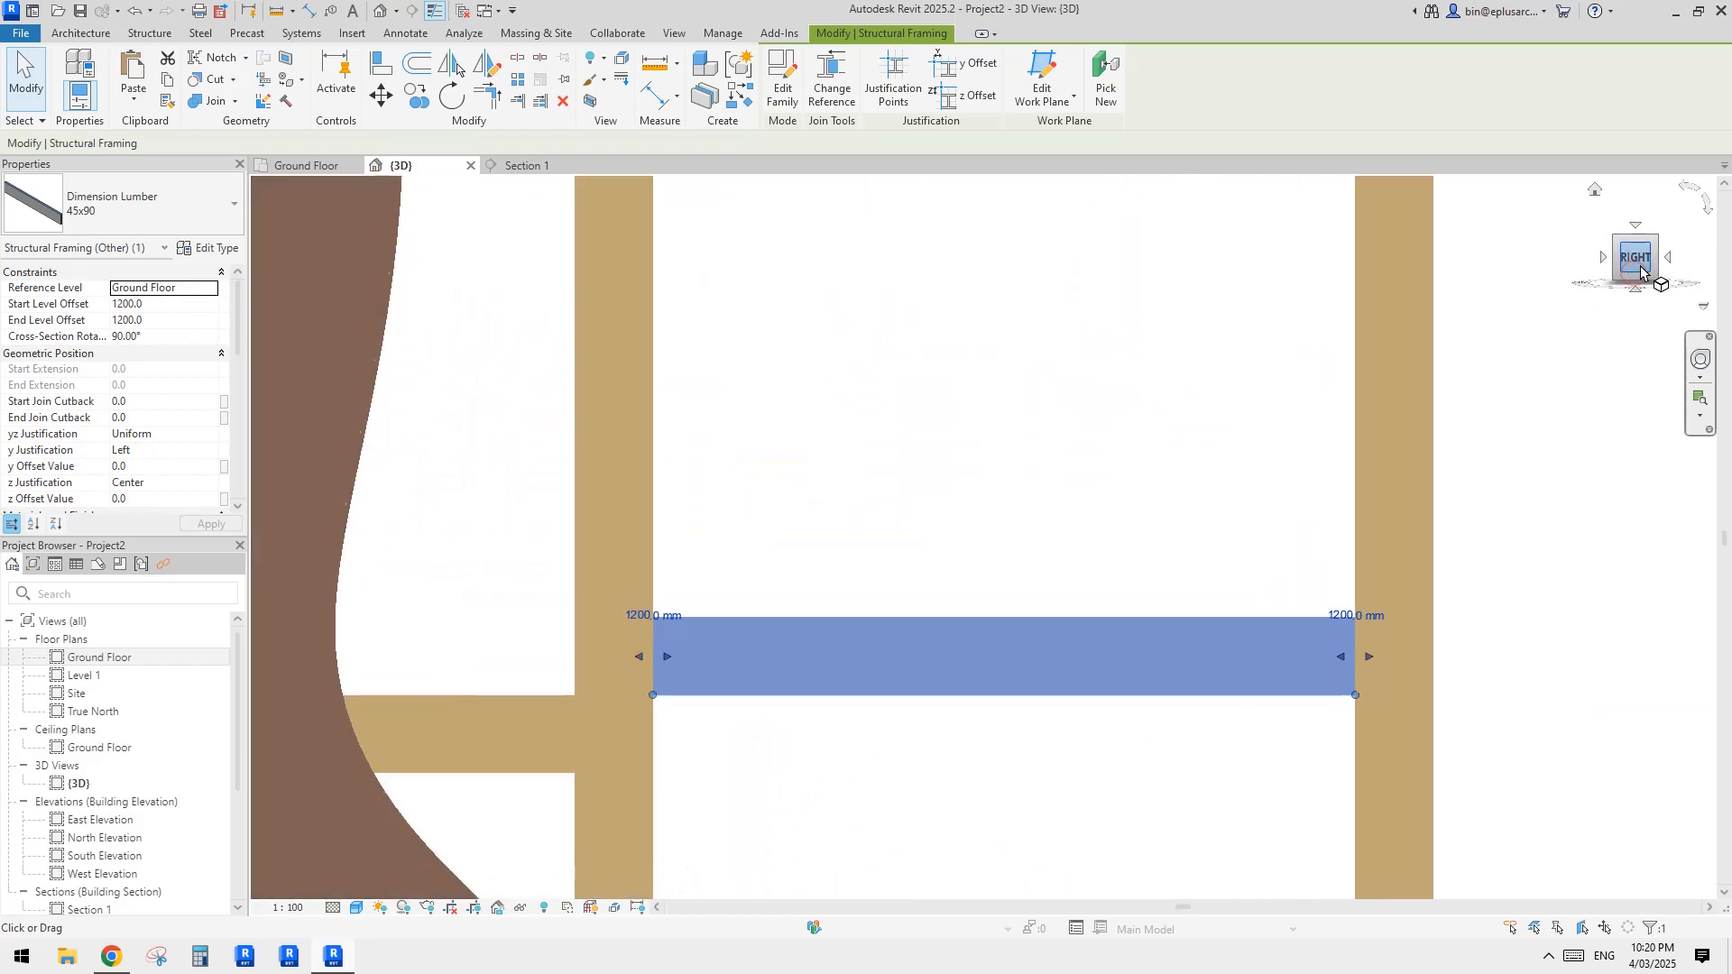
scroll(1243, 397, "down", 5)
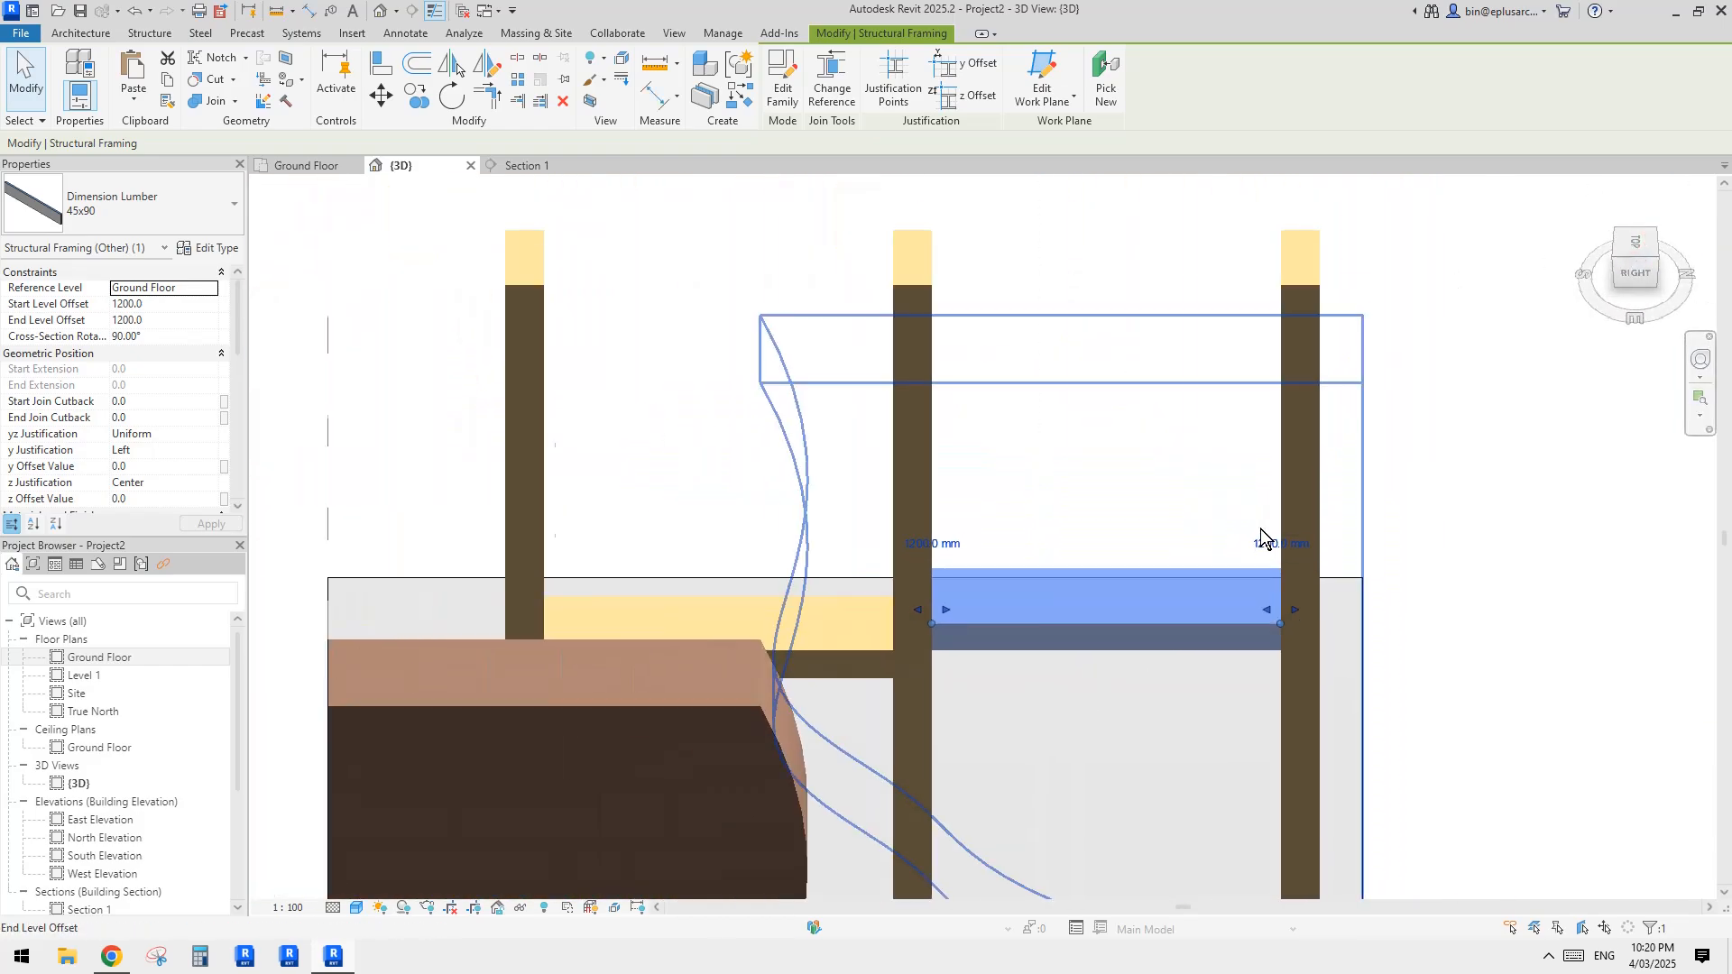
key("c")
key("o")
key("Escape")
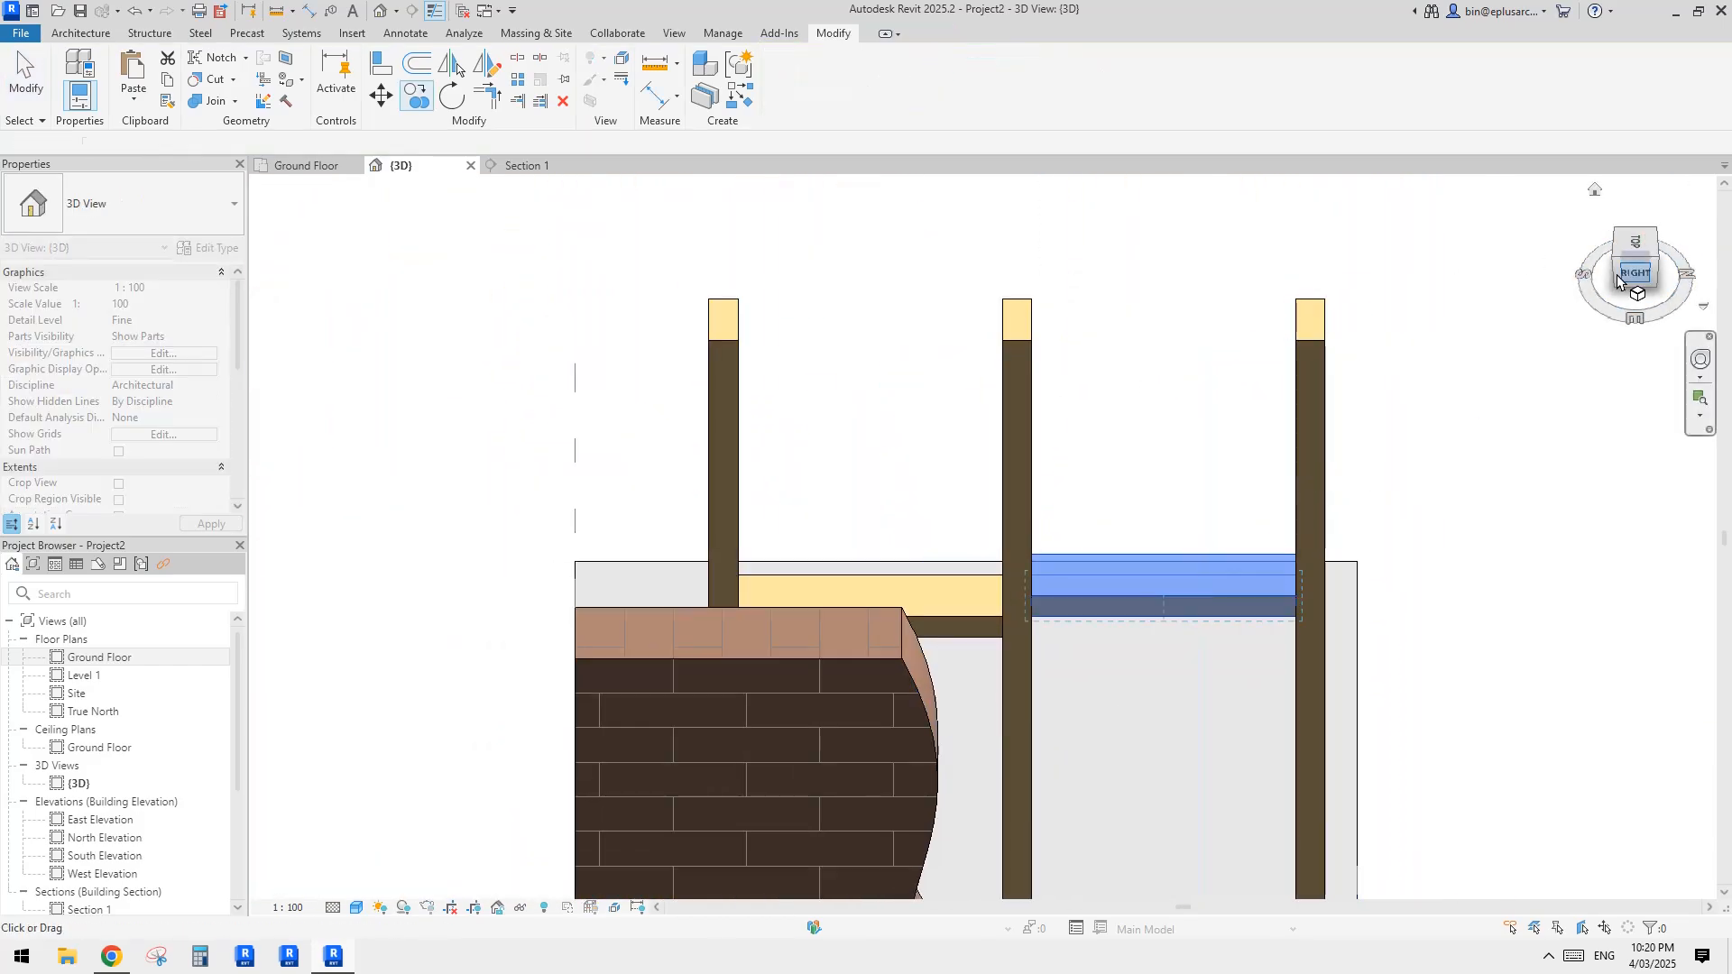
key("Escape")
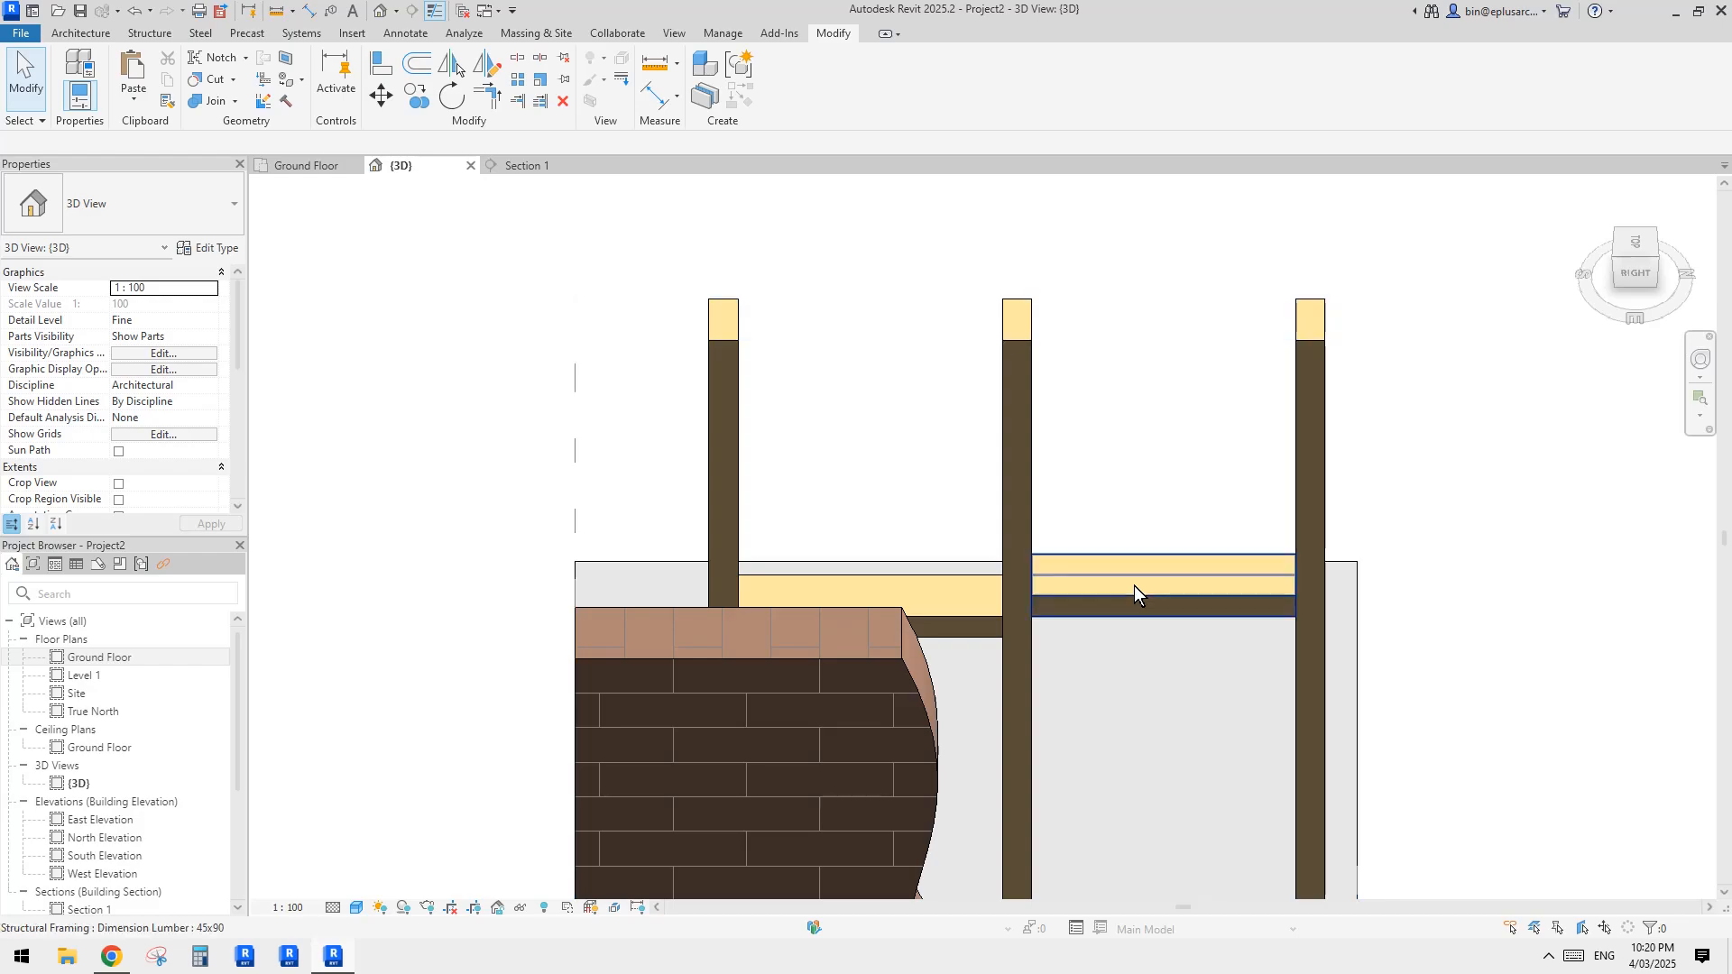
Step: Copy the first nogging in the top view from its stud-side corner to the outer face of the stud at the other wall end
left_click(1133, 586)
left_click(1636, 240)
scroll(1290, 388, "down", 4)
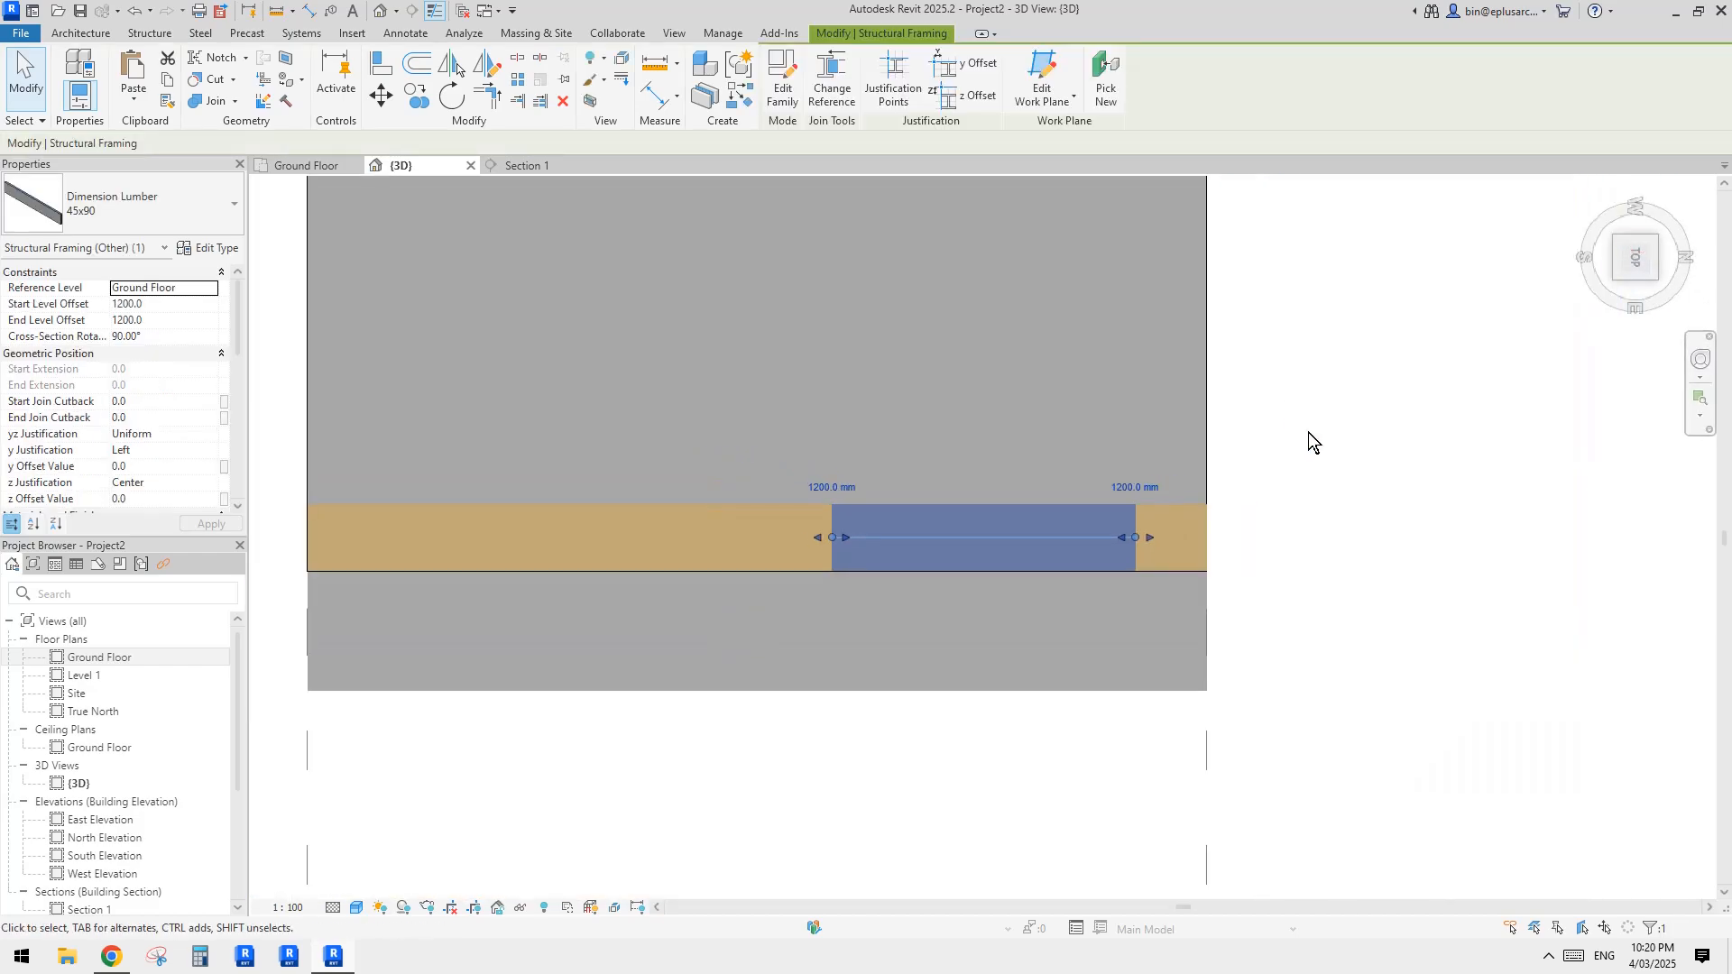
key("c")
key("o")
left_click(1134, 506)
middle_click_drag(603, 533, 937, 529)
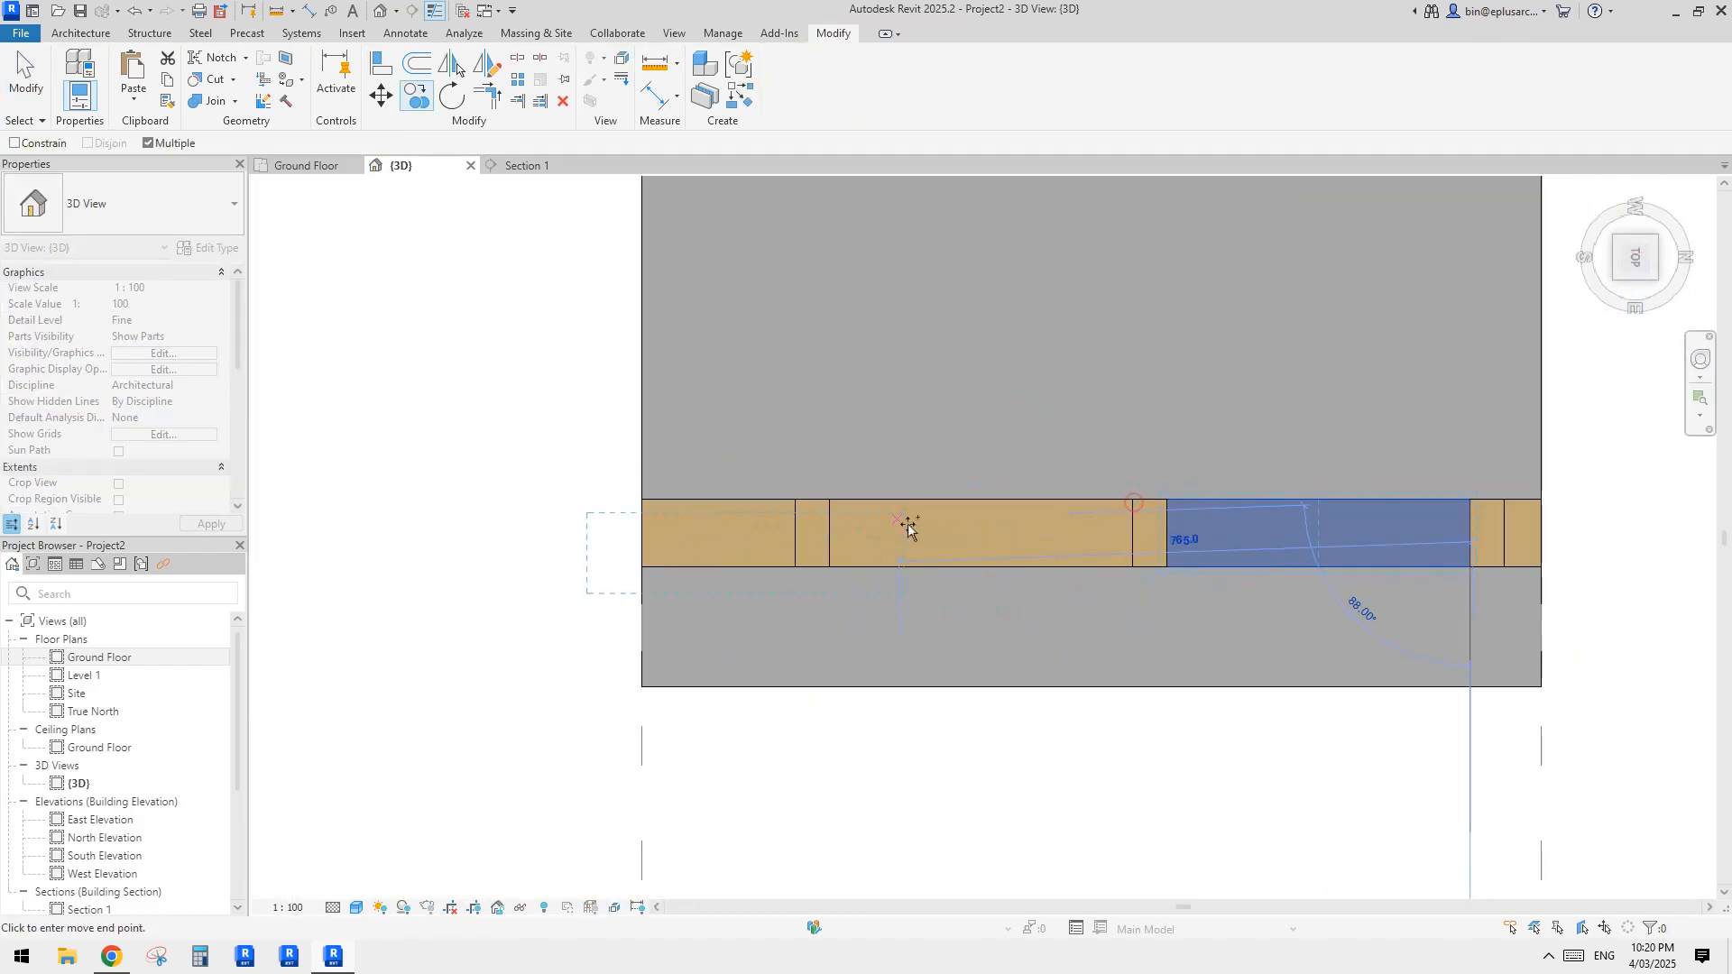
left_click(795, 503)
key("Escape")
left_click_drag(498, 533, 641, 226)
middle_click_drag(1298, 501, 1194, 498)
key("ctrl+z")
middle_click_drag(692, 371, 848, 381)
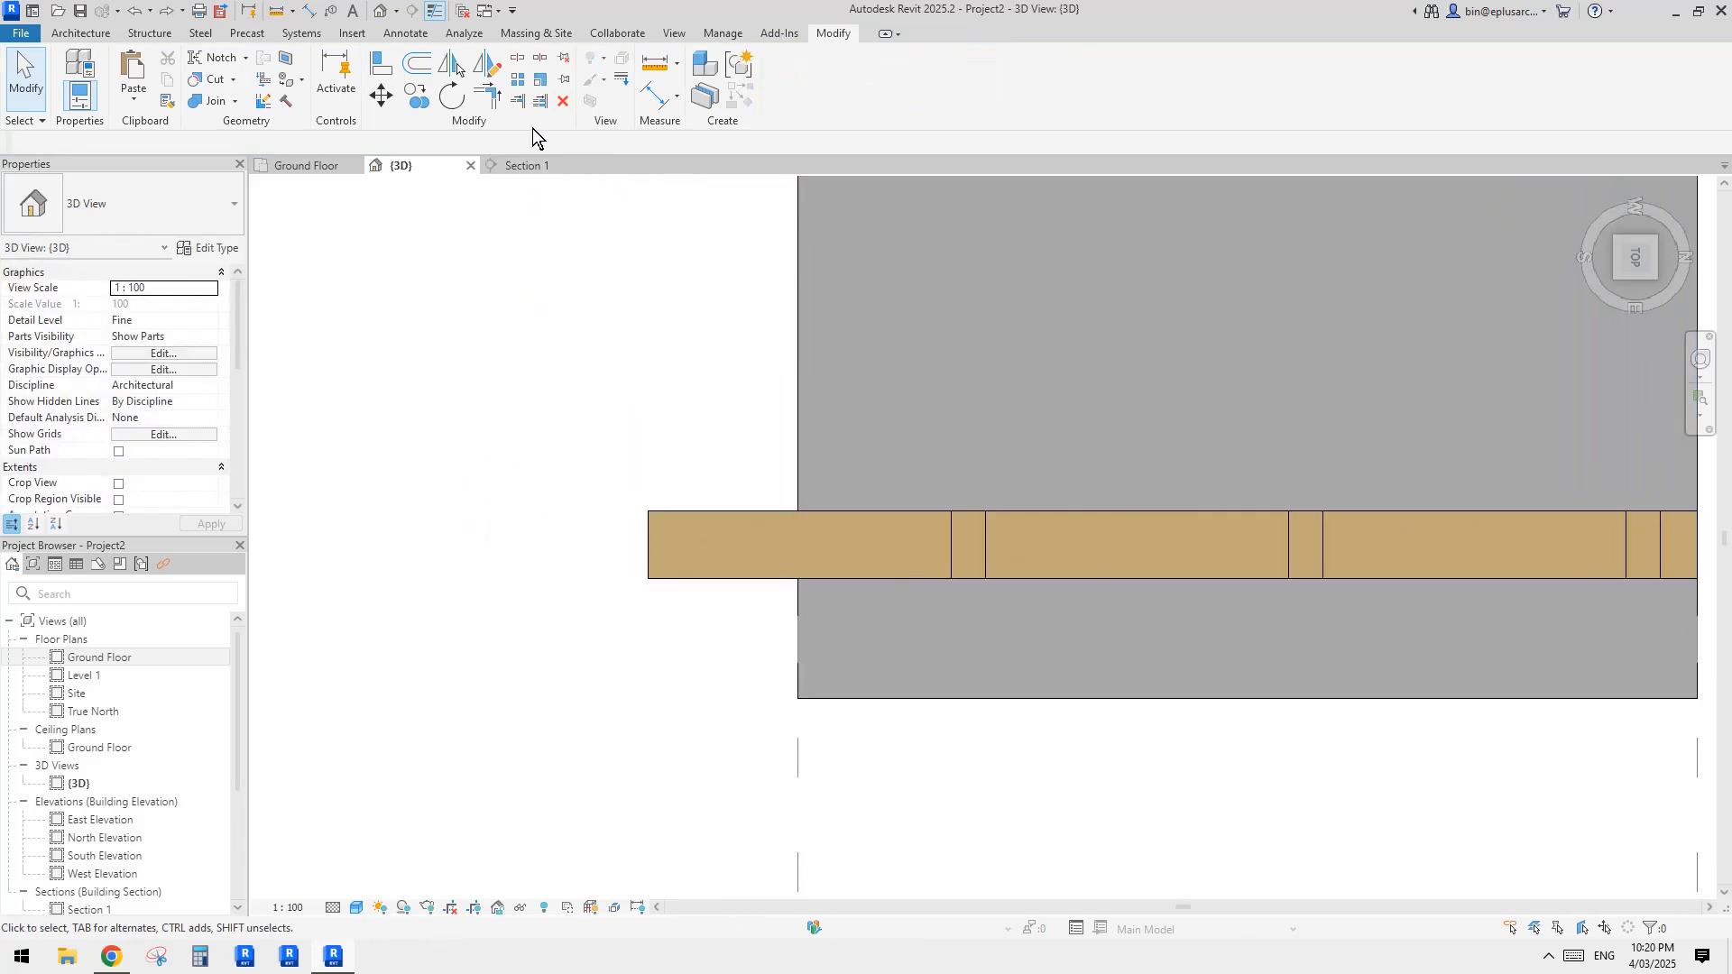
left_click(798, 325)
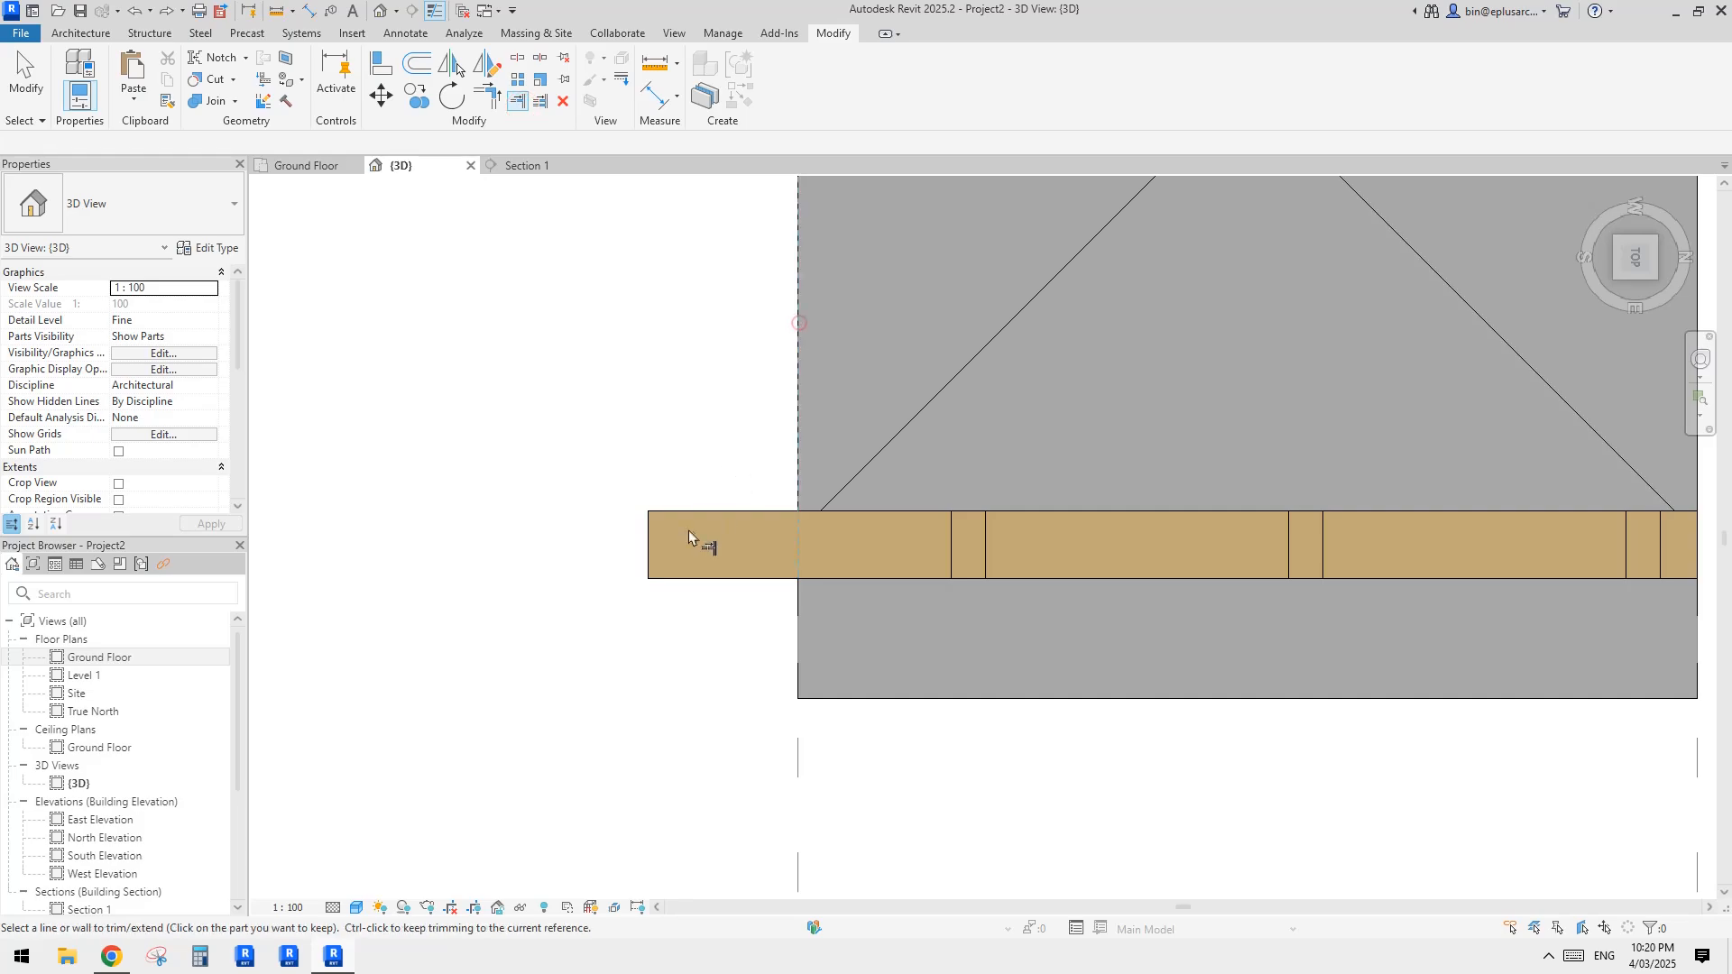
scroll(879, 550, "down", 1)
middle_click_drag(878, 550, 813, 356, "shift")
scroll(811, 353, "down", 3)
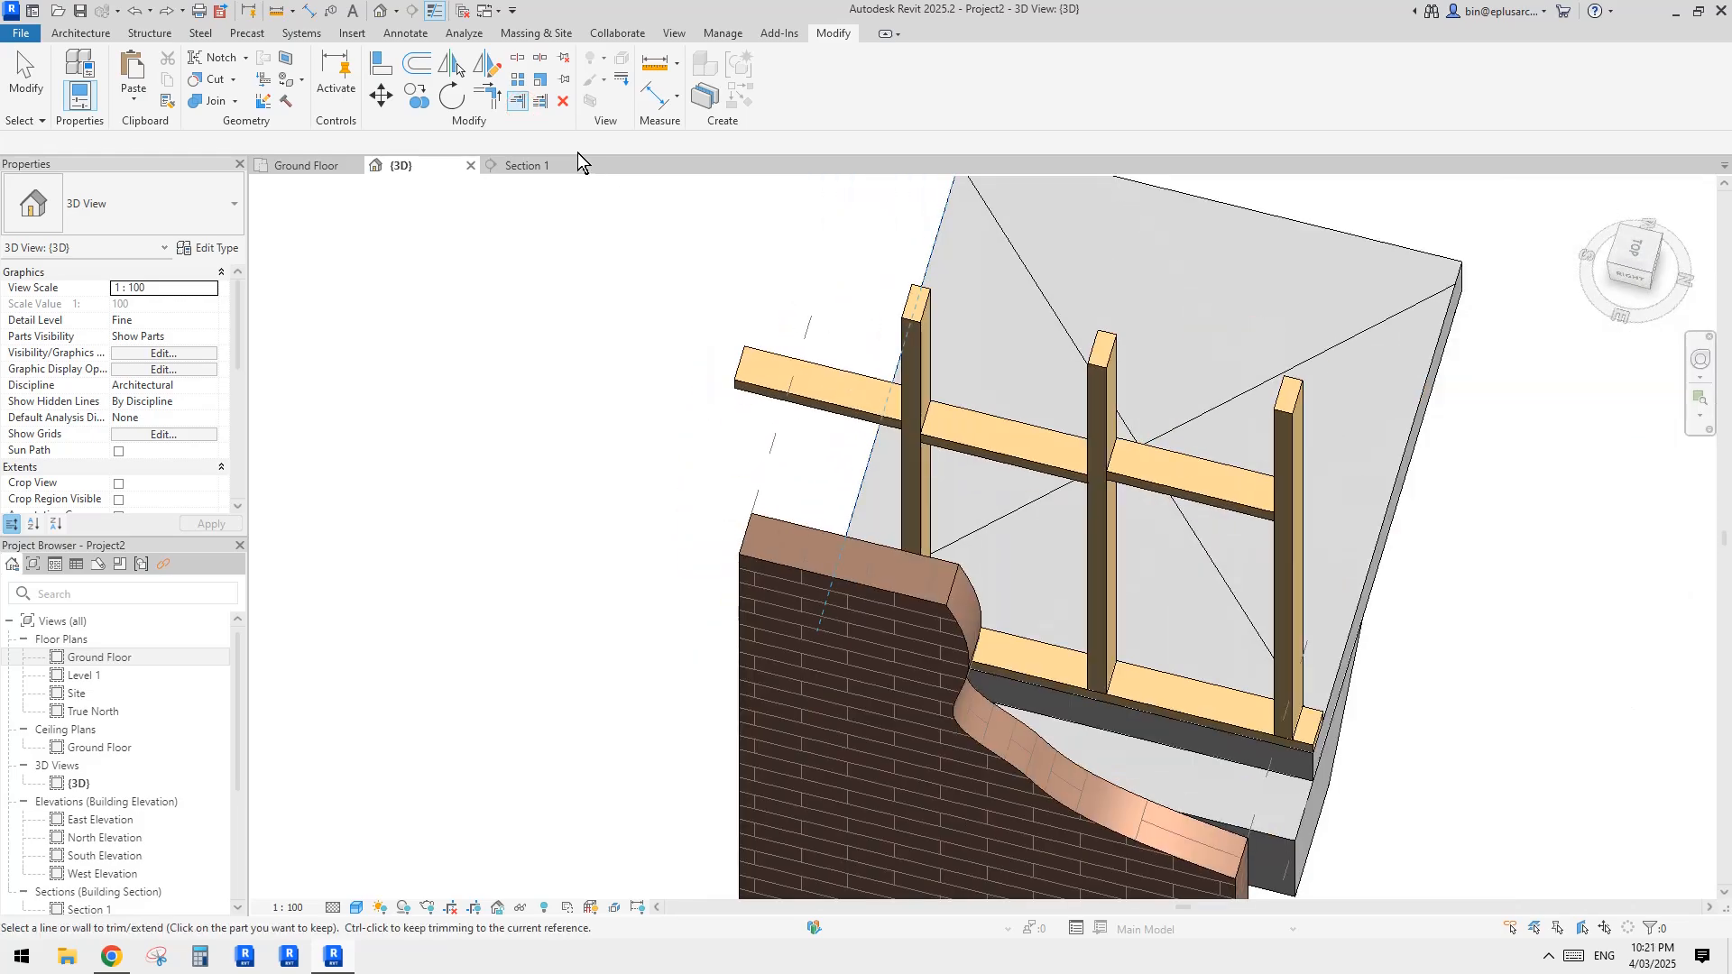
key("Escape")
key("Escape")
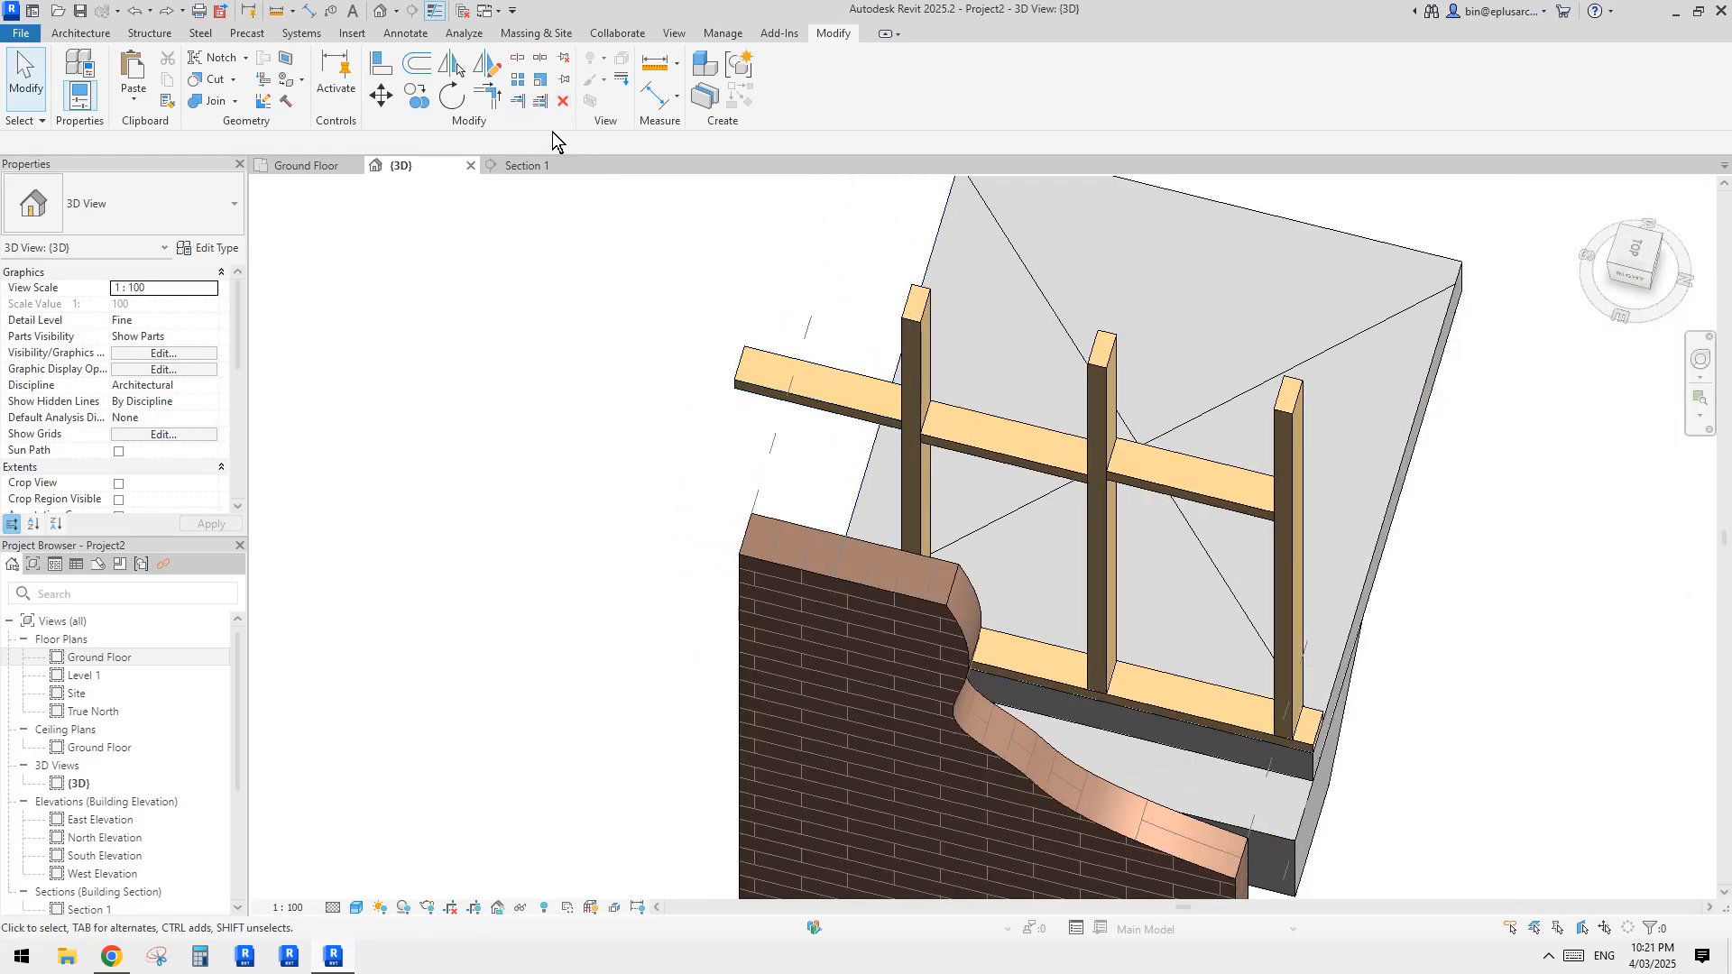
left_click(517, 102)
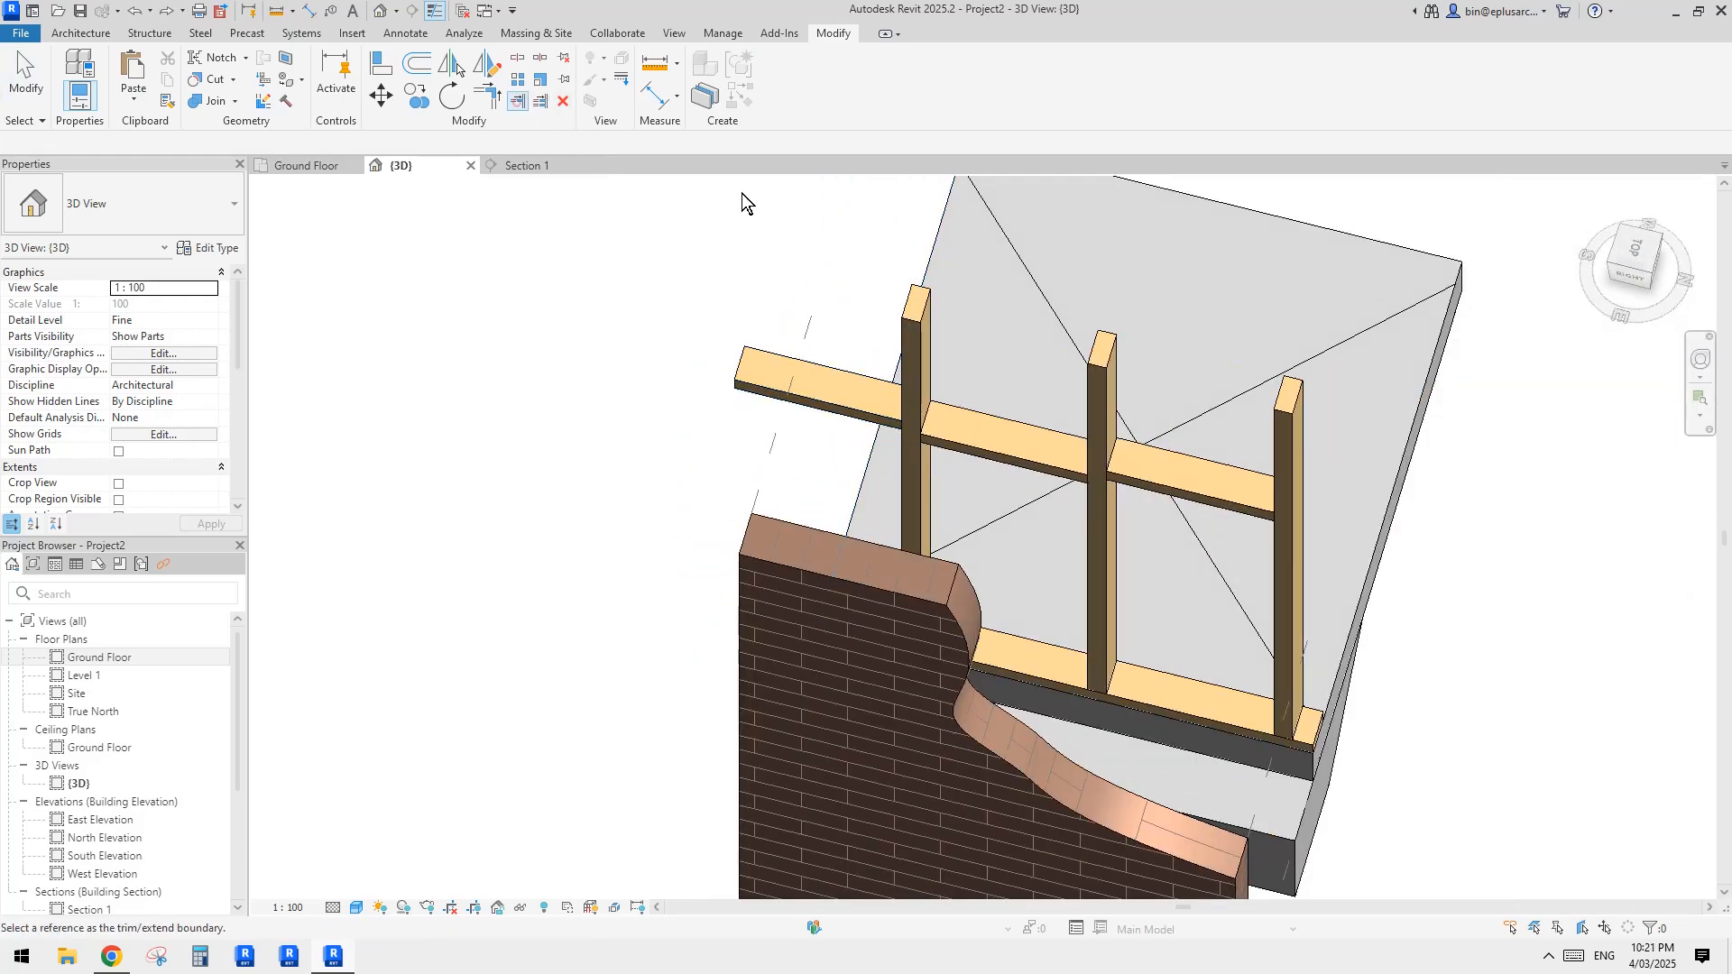
left_click(939, 221)
middle_click_drag(877, 413, 938, 695, "shift")
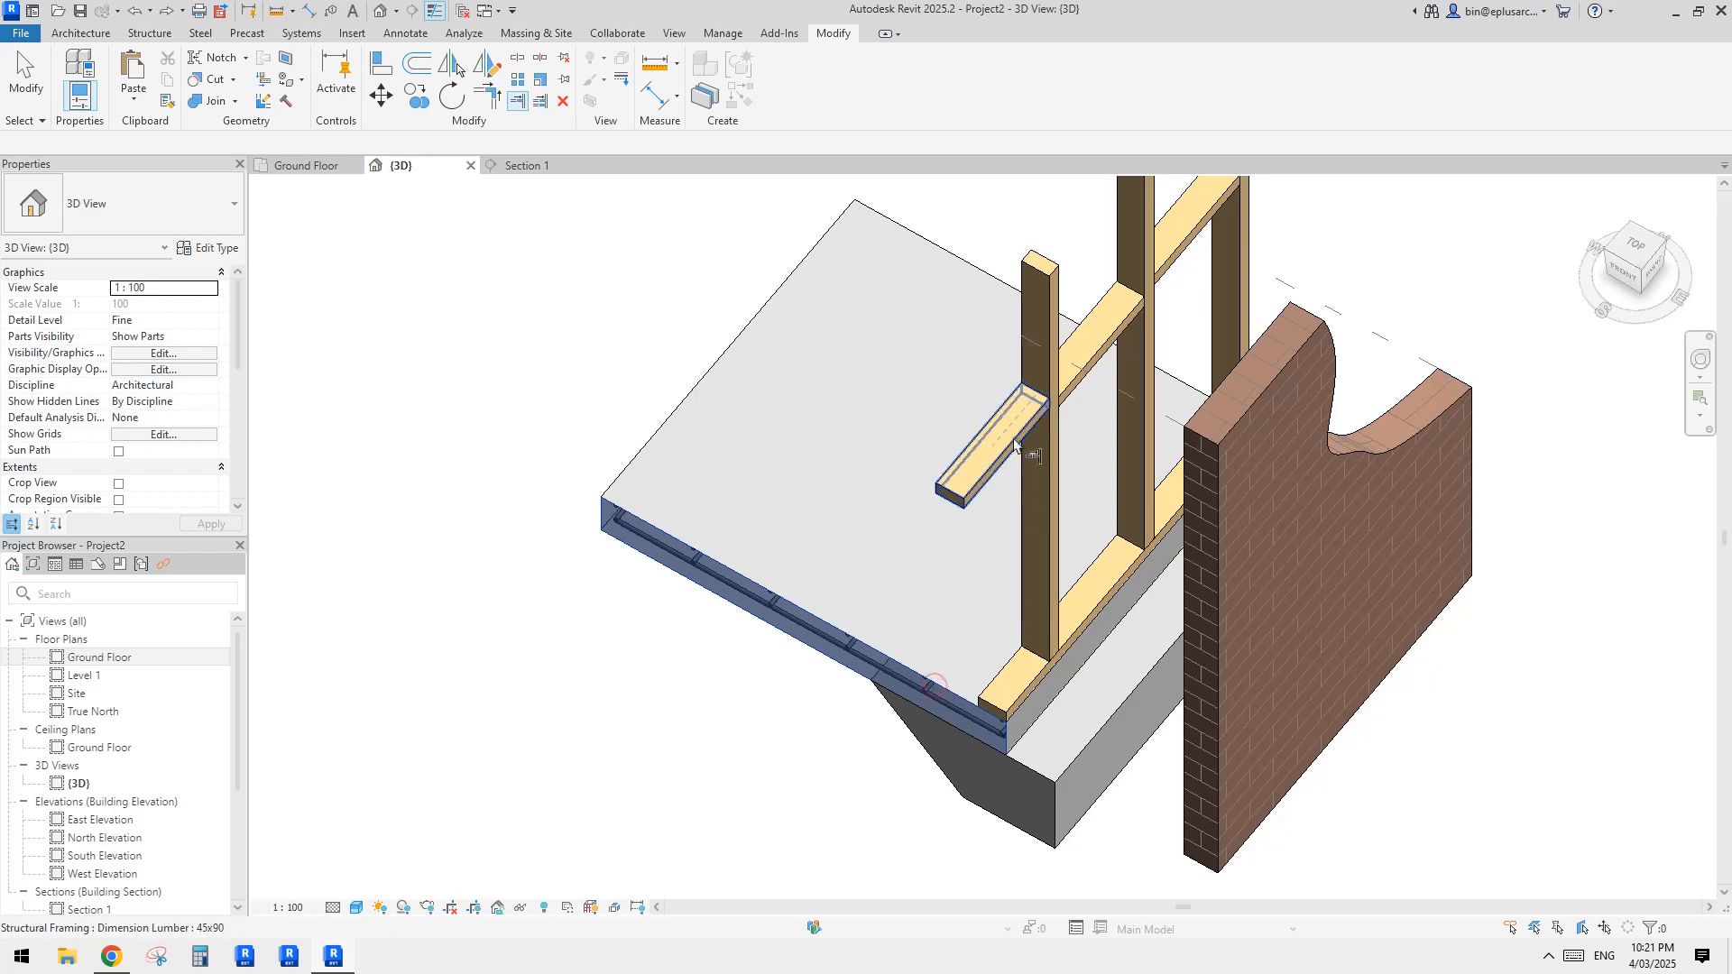
middle_click_drag(938, 694, 967, 516, "shift")
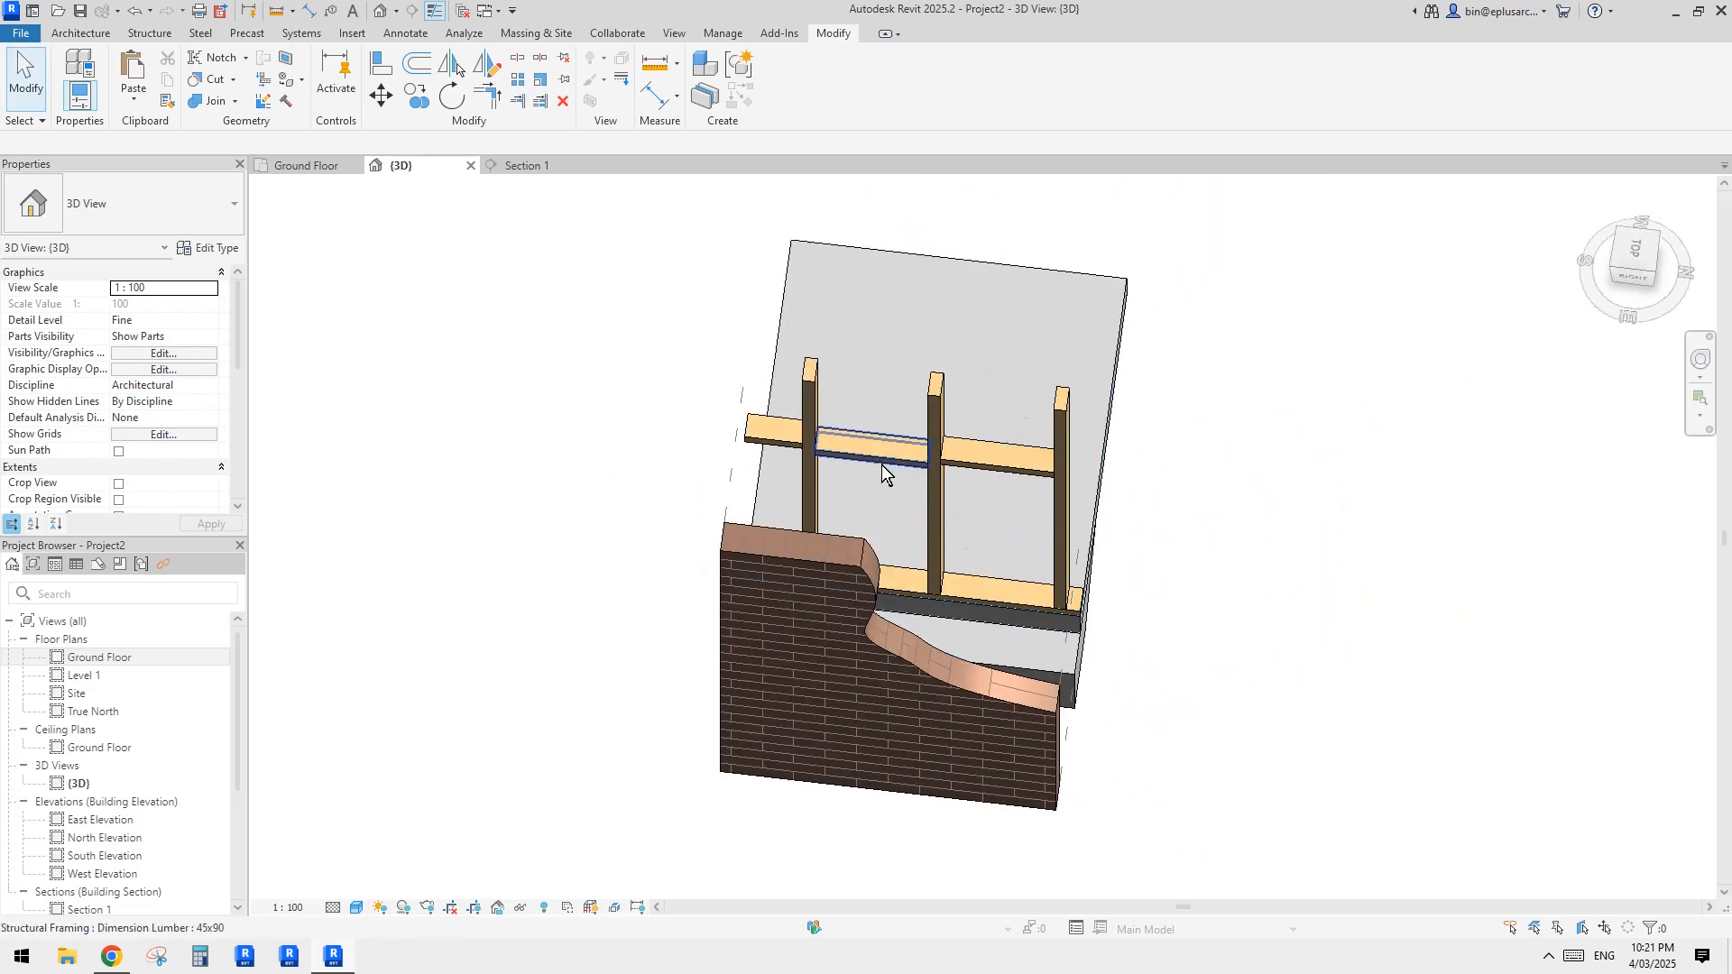
middle_click_drag(893, 469, 1160, 571, "shift")
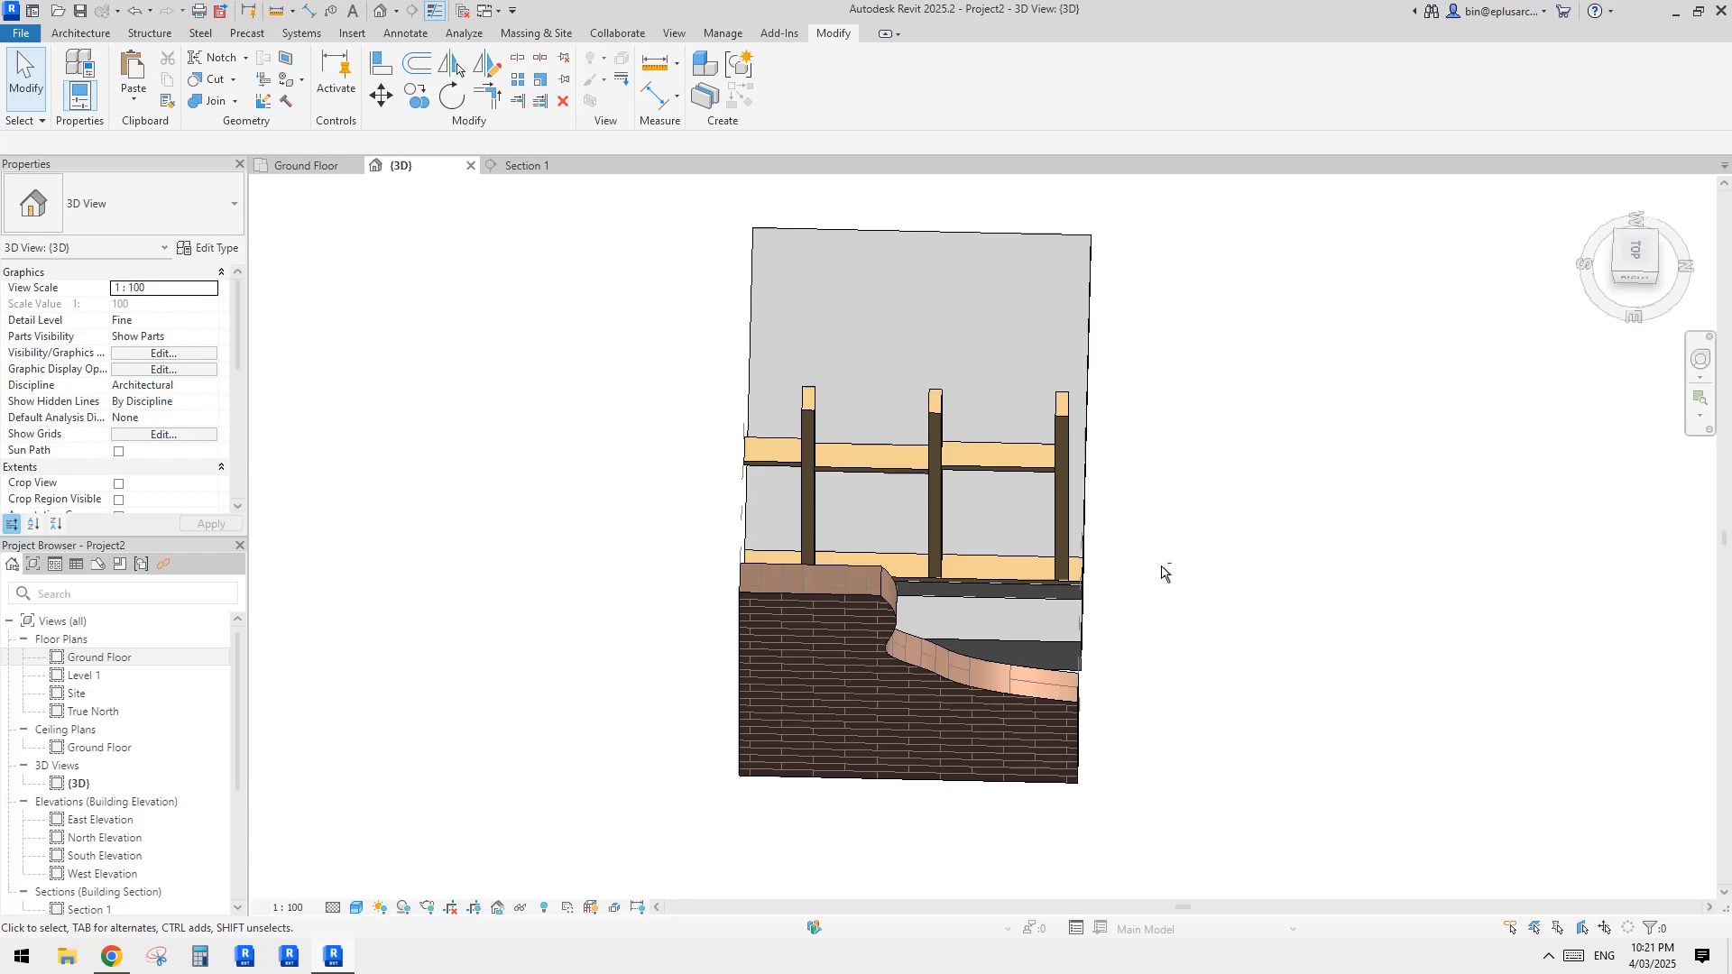
Step: Copy the middle nogging in the top view from its stud-side corner to the outer face of the end stud
left_click(900, 463)
middle_click_drag(1634, 251, 1618, 263)
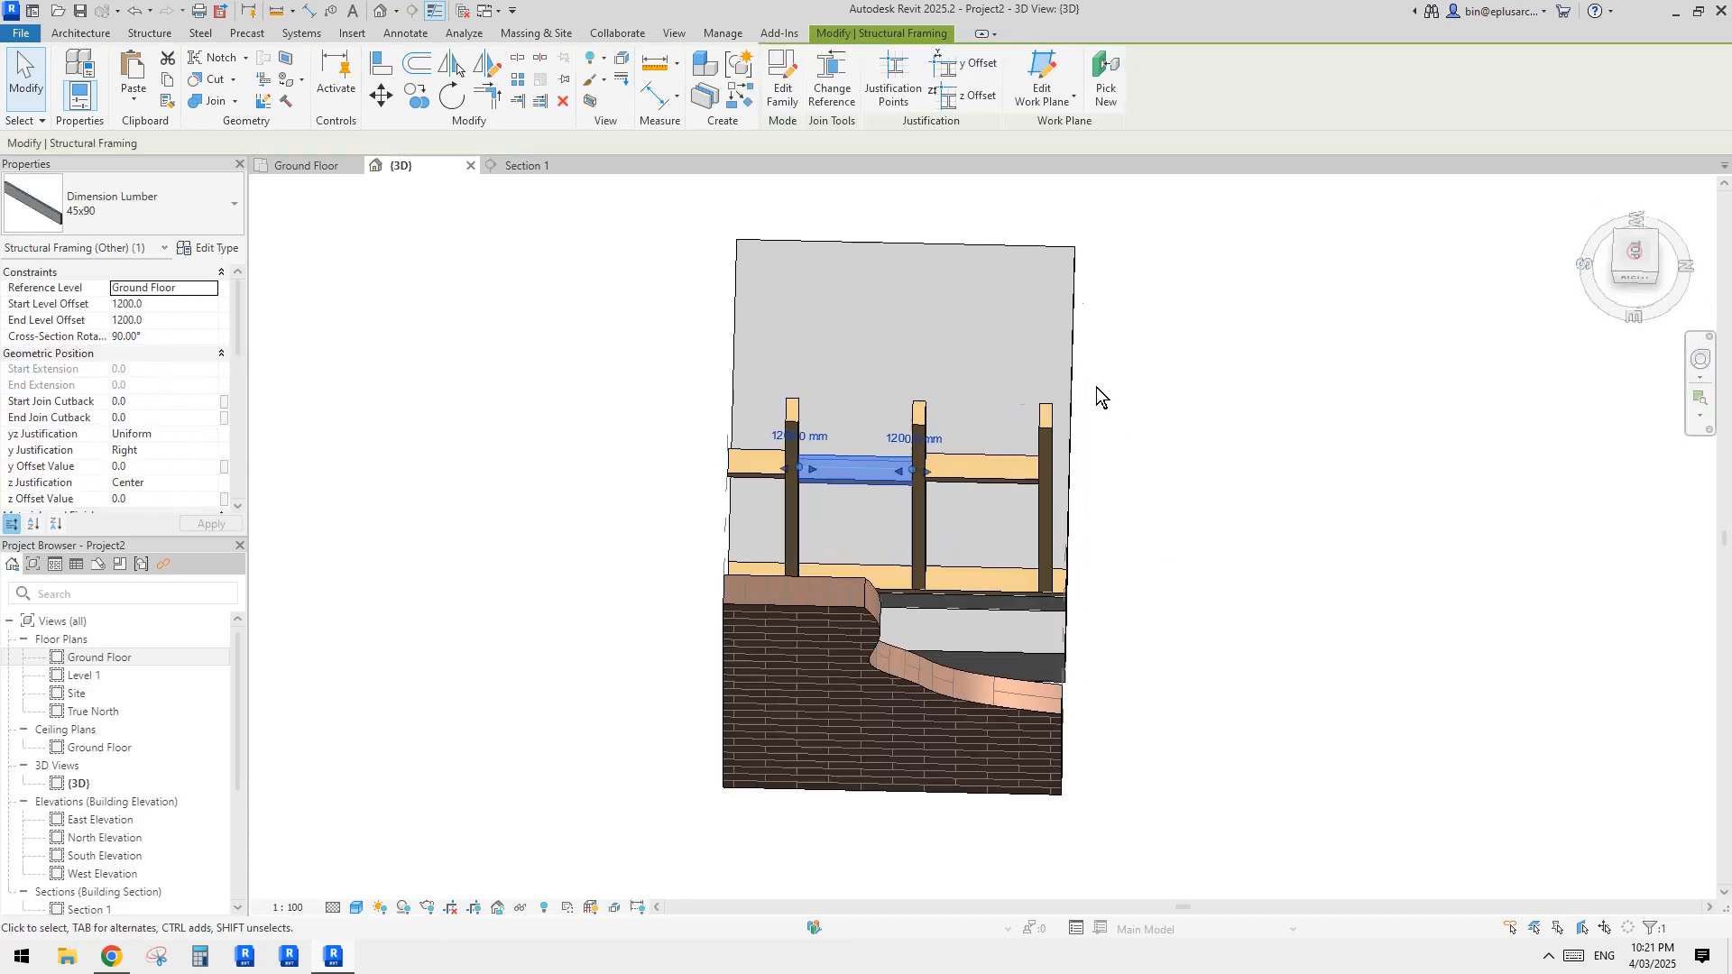
middle_click_drag(906, 478, 870, 522)
left_click(1635, 254)
scroll(965, 532, "down", 3)
key("c")
key("o")
left_click(704, 566)
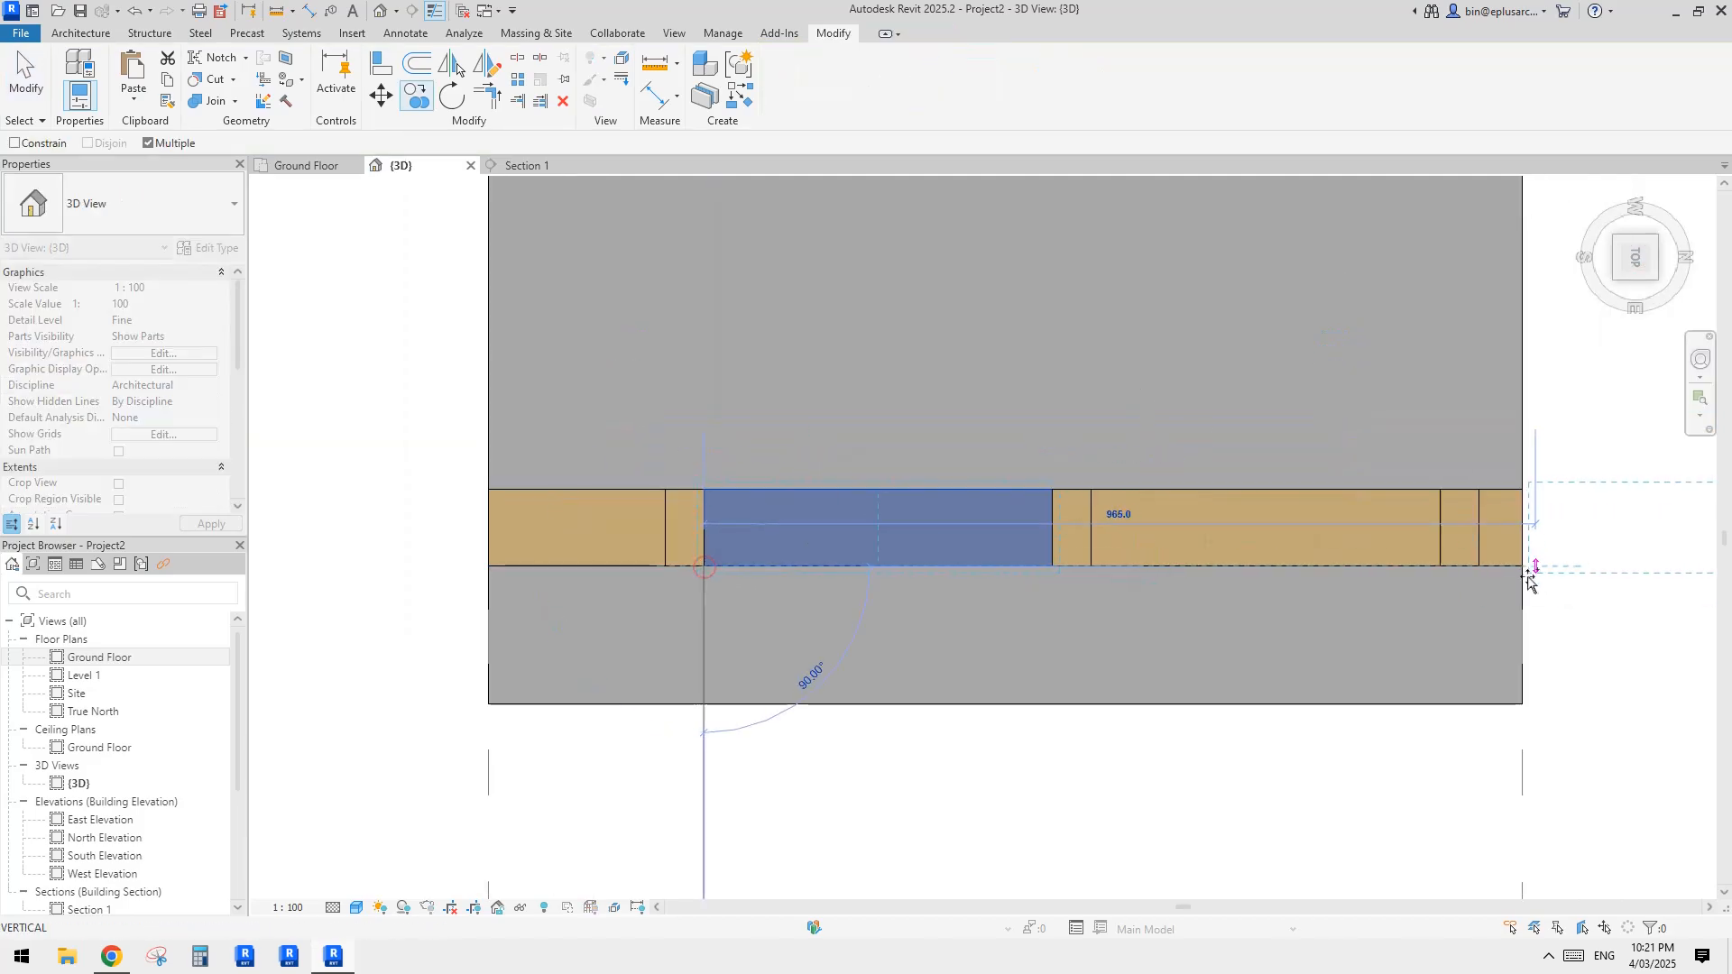
middle_click_drag(1488, 542, 1408, 697, "shift")
key("Escape")
Step: Trim the copied nogging beyond the end stud back to the slab edge, leaving a short stub
left_click(521, 99)
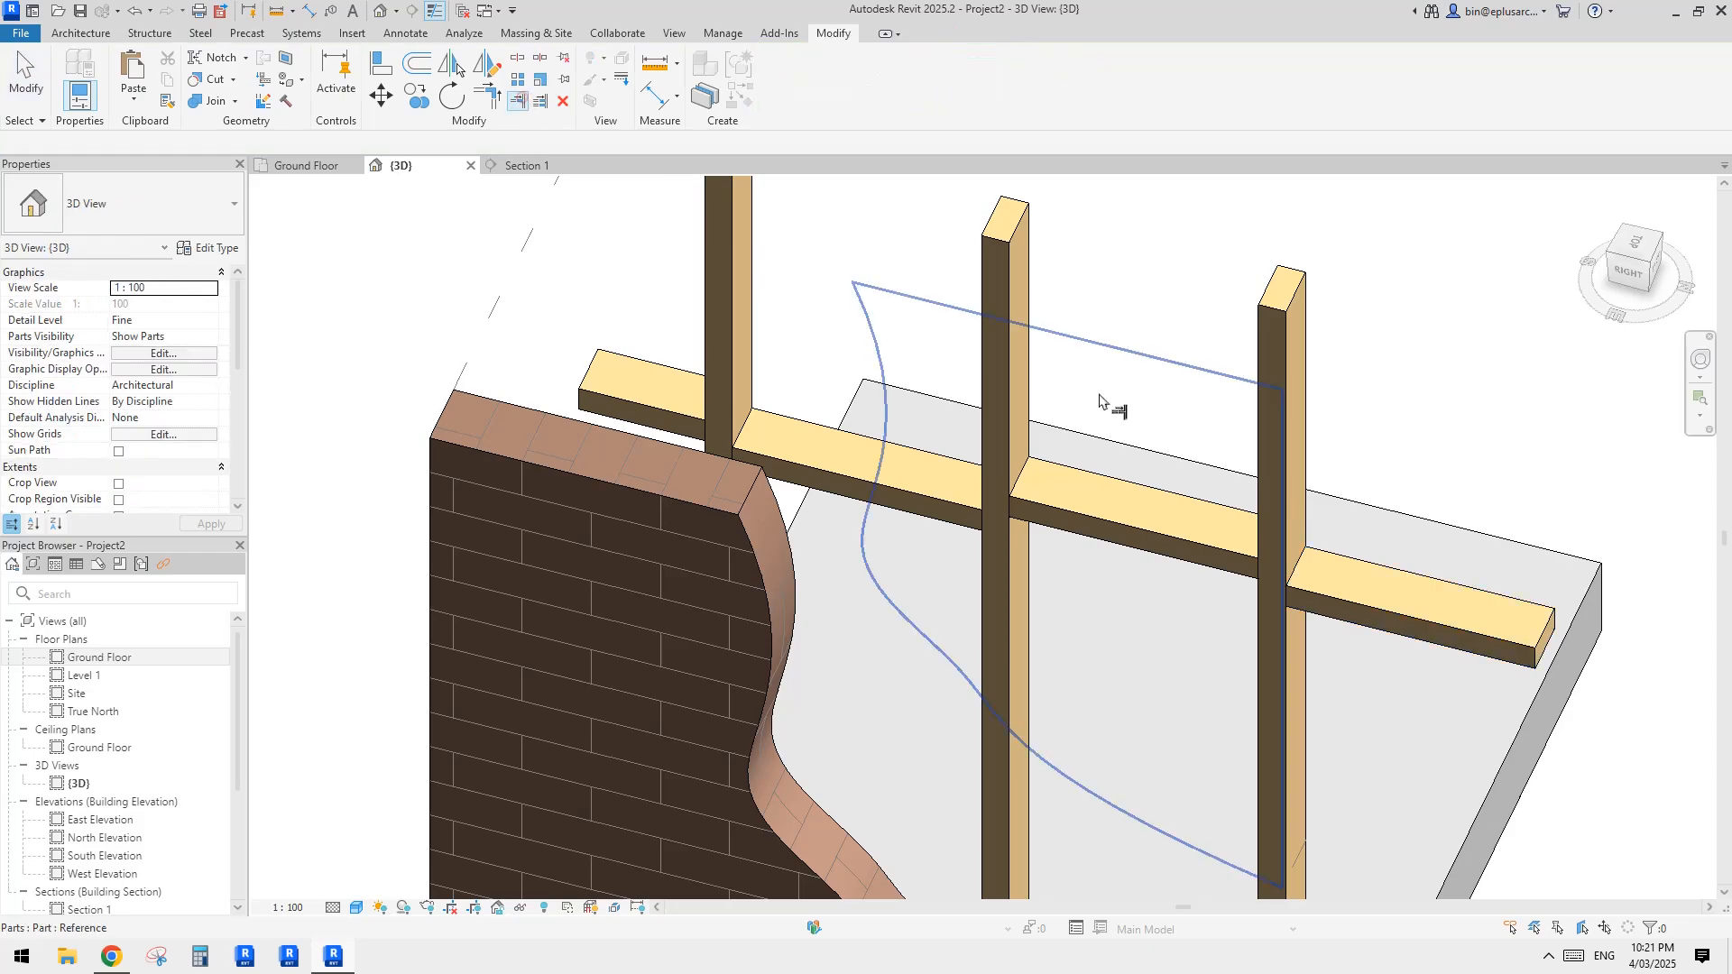
middle_click_drag(1236, 550, 1073, 365)
middle_click_drag(1073, 365, 1076, 403, "shift")
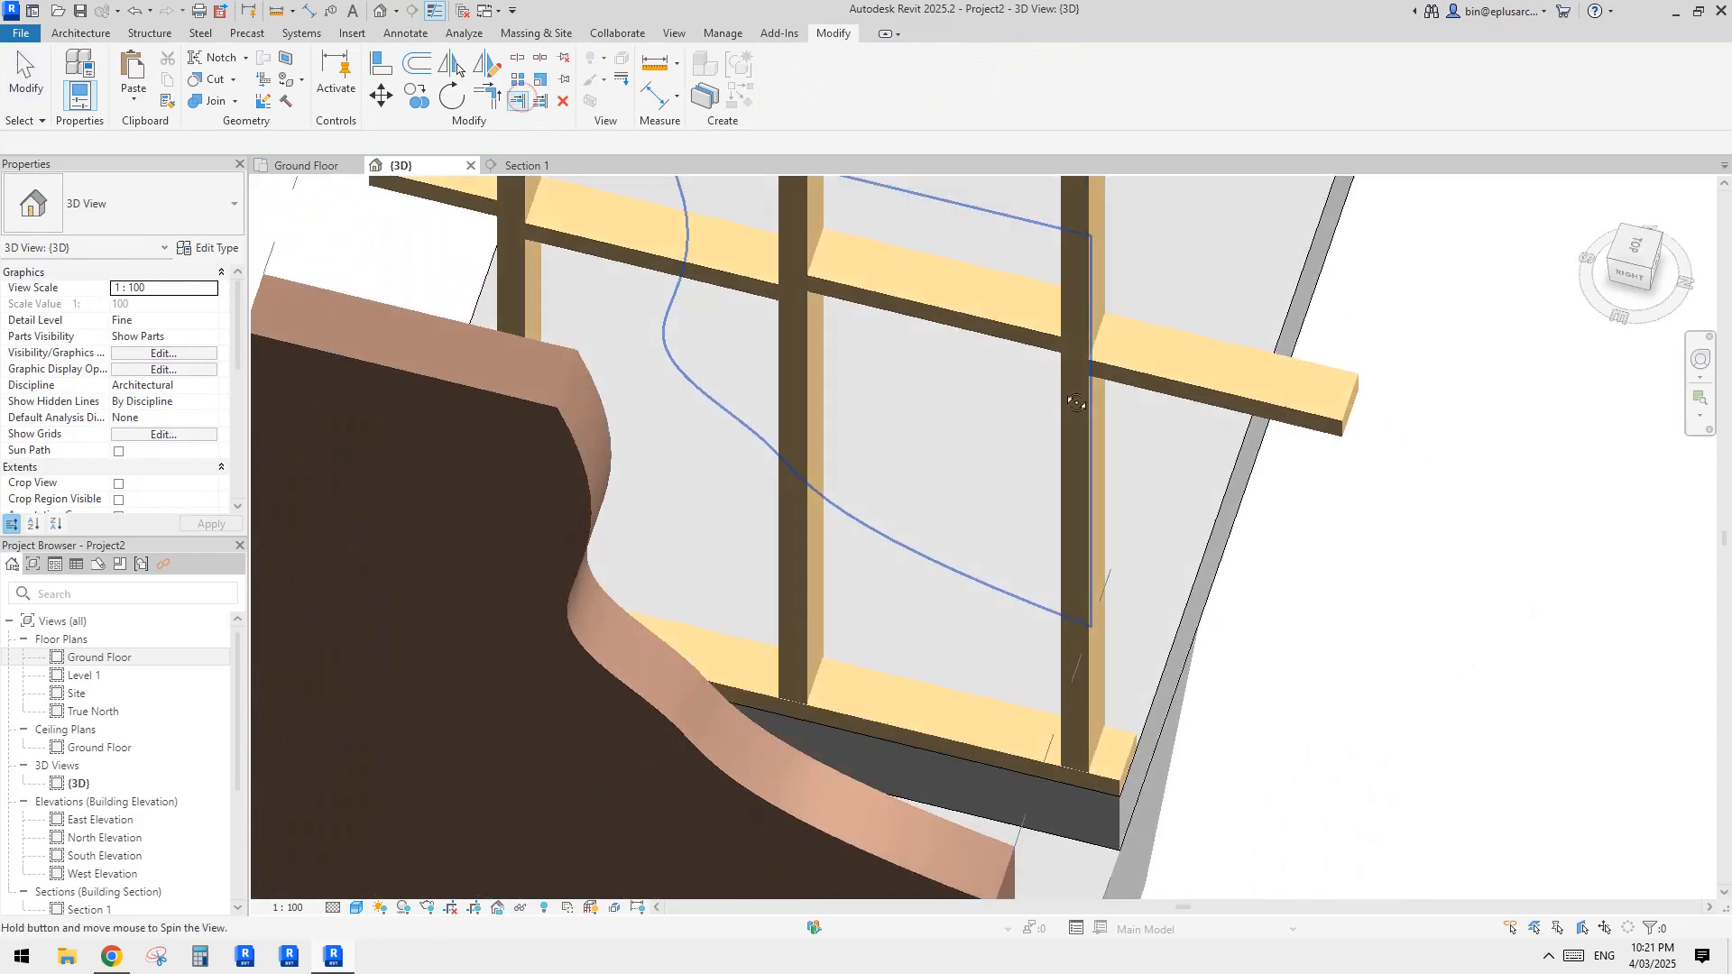
left_click(1218, 520)
middle_click_drag(1236, 531, 1248, 540)
left_click(1115, 375)
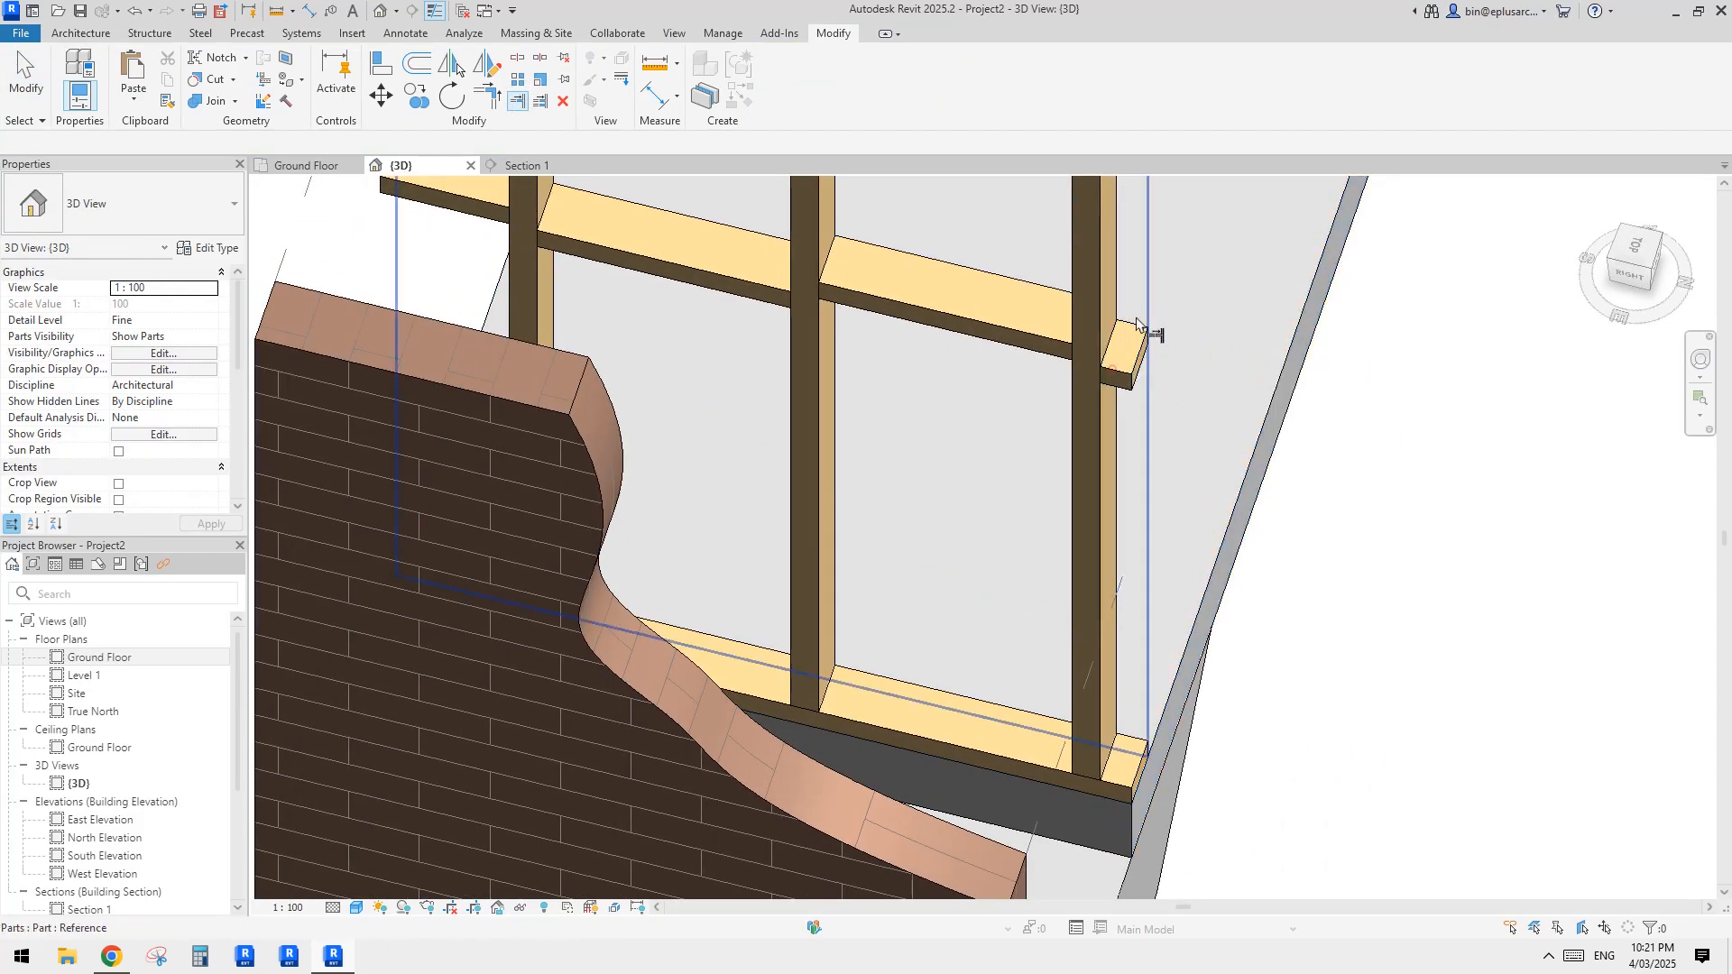
key("Escape")
Step: Set the 3D view's Parts Visibility to Show Original
scroll(1127, 383, "down", 5)
middle_click_drag(1127, 383, 1113, 502, "shift")
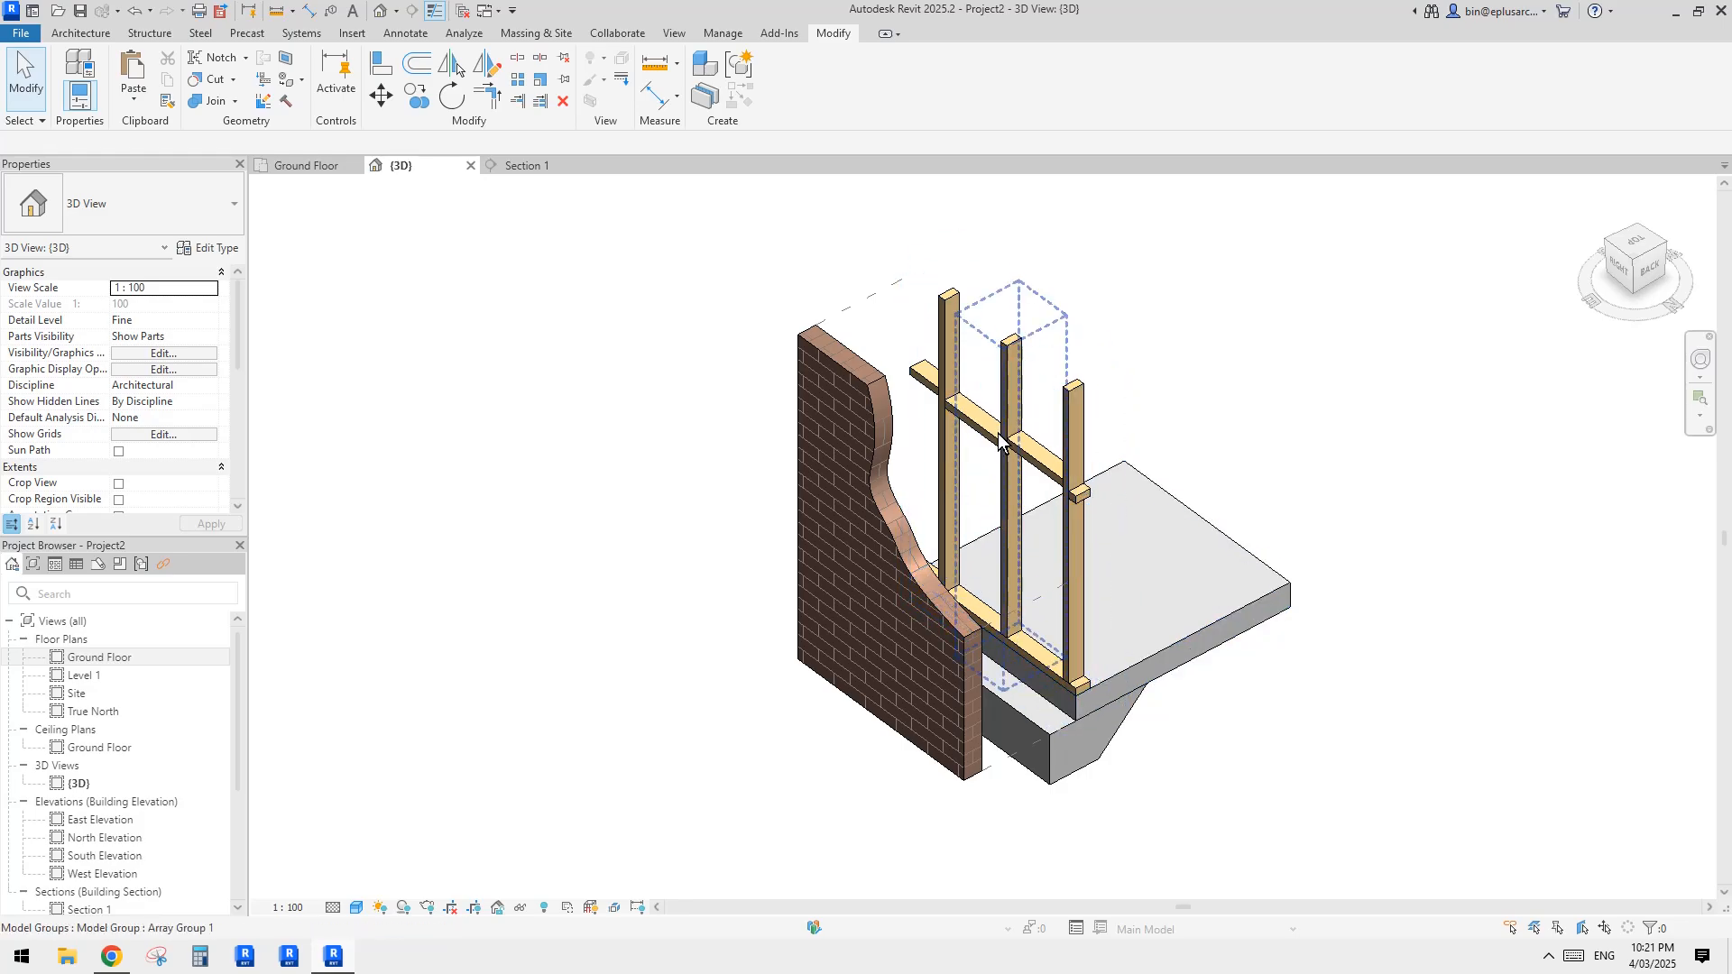
middle_click_drag(1028, 429, 997, 444)
middle_click_drag(532, 612, 552, 605, "shift")
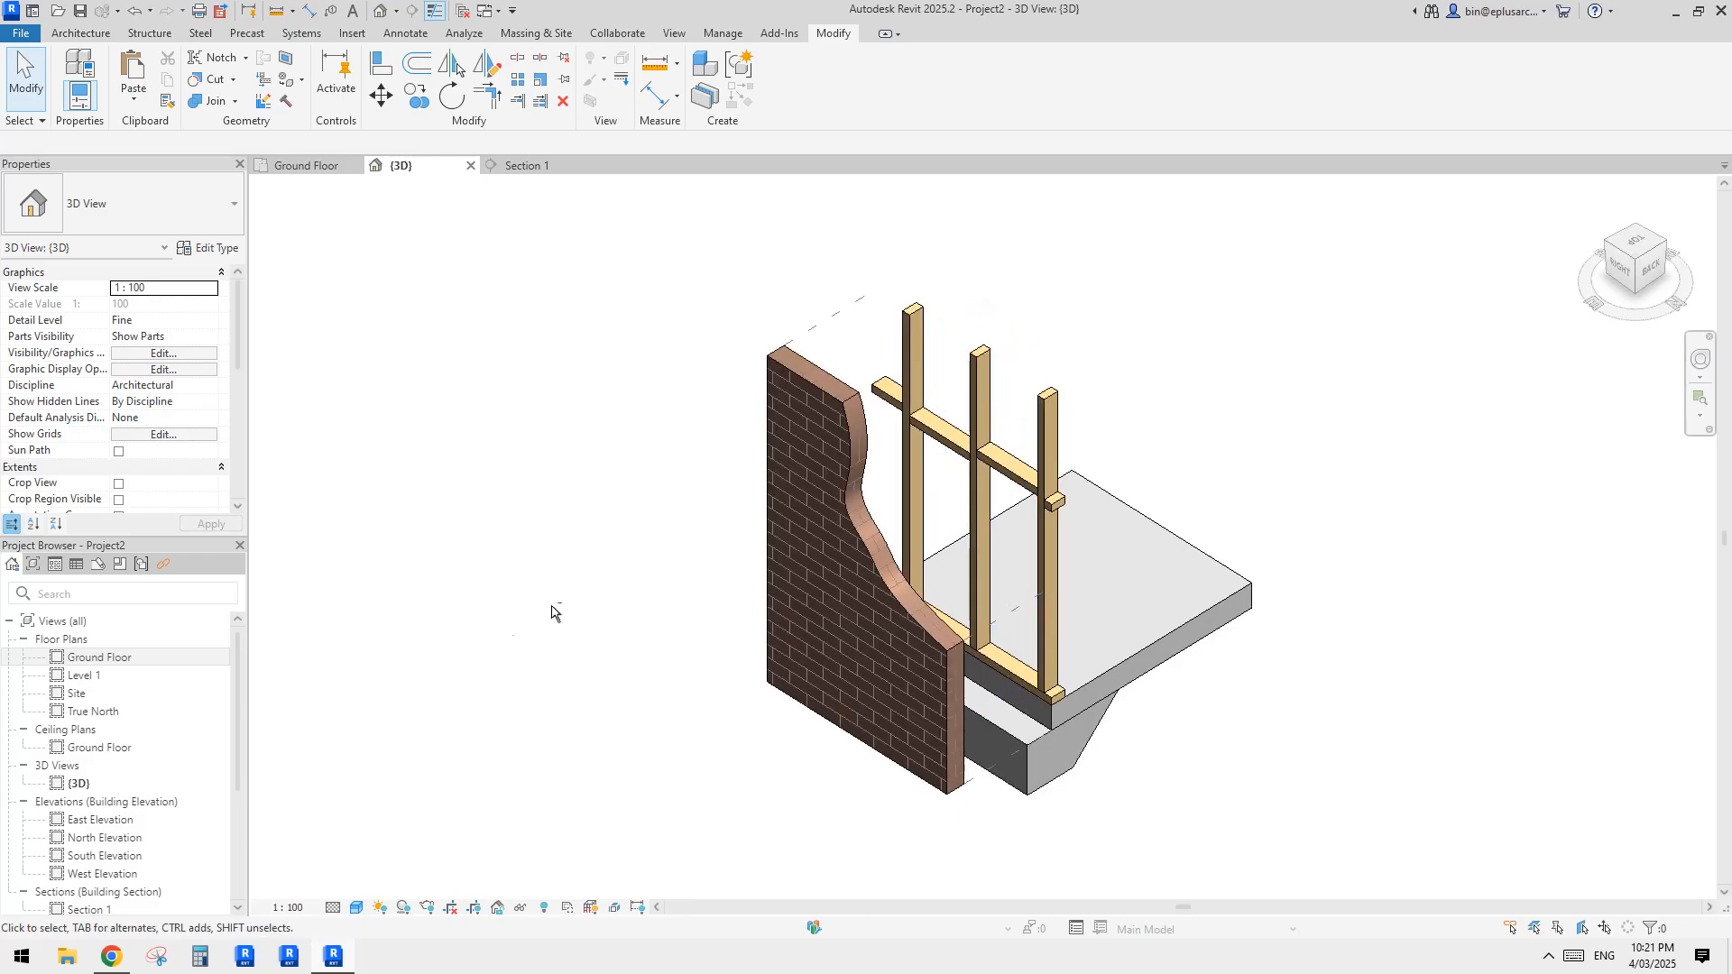
middle_click_drag(911, 595, 850, 603, "shift")
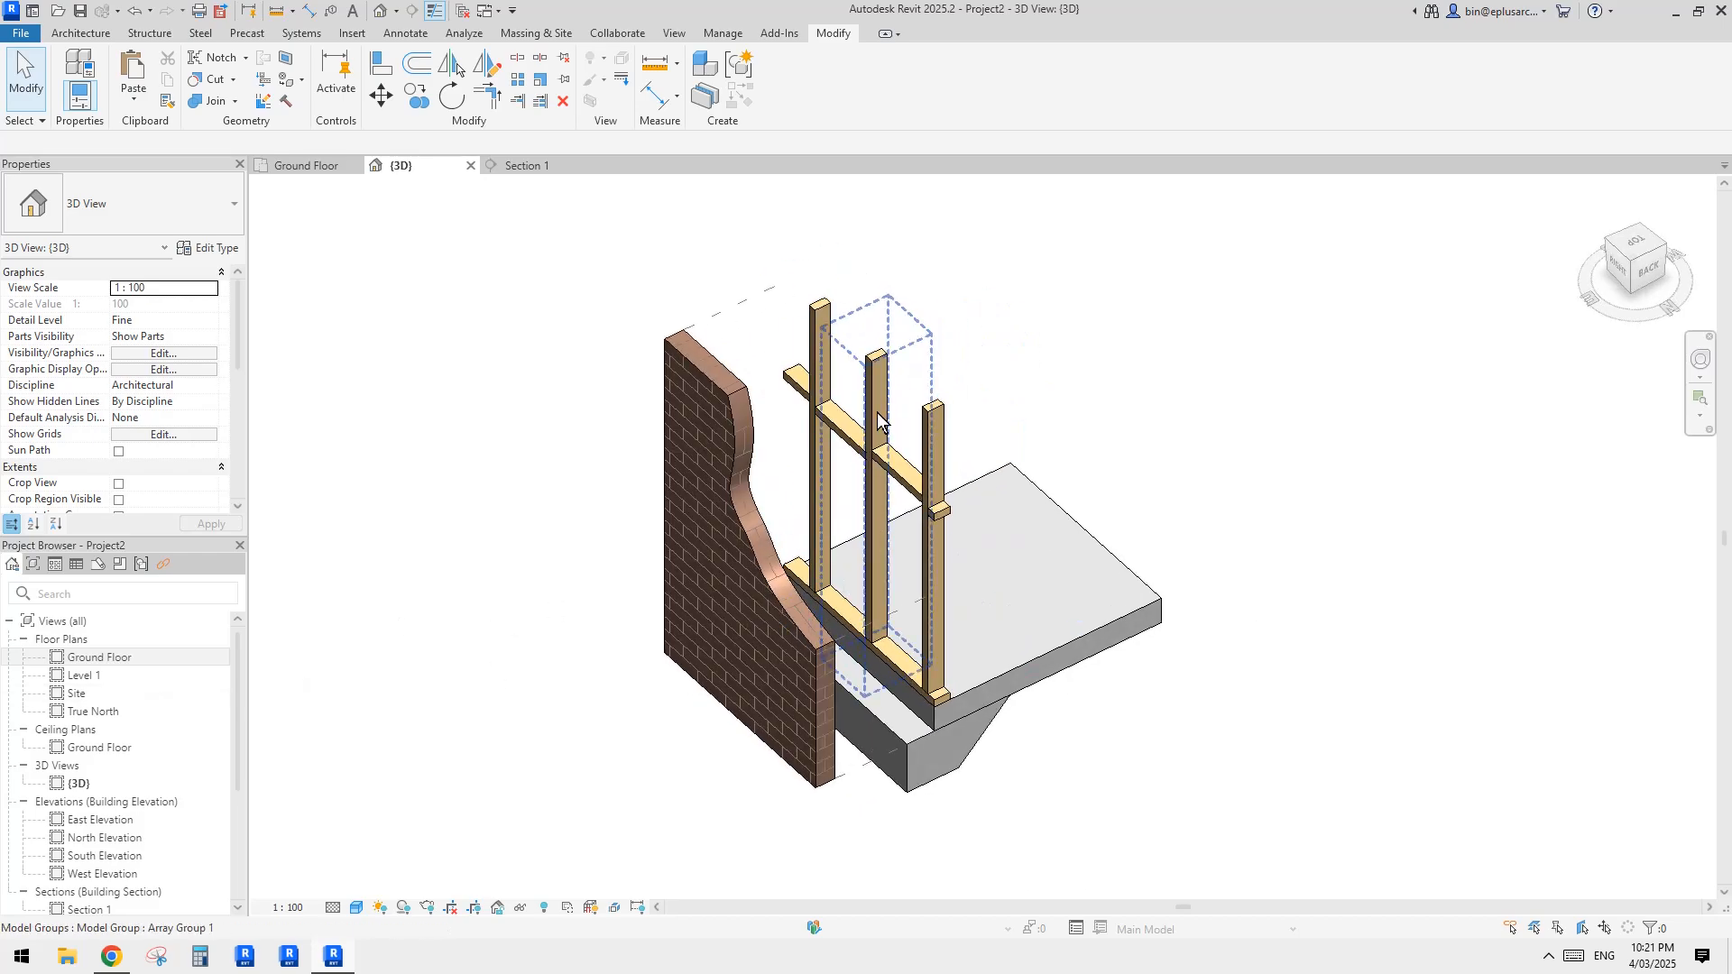
middle_click_drag(791, 513, 796, 520)
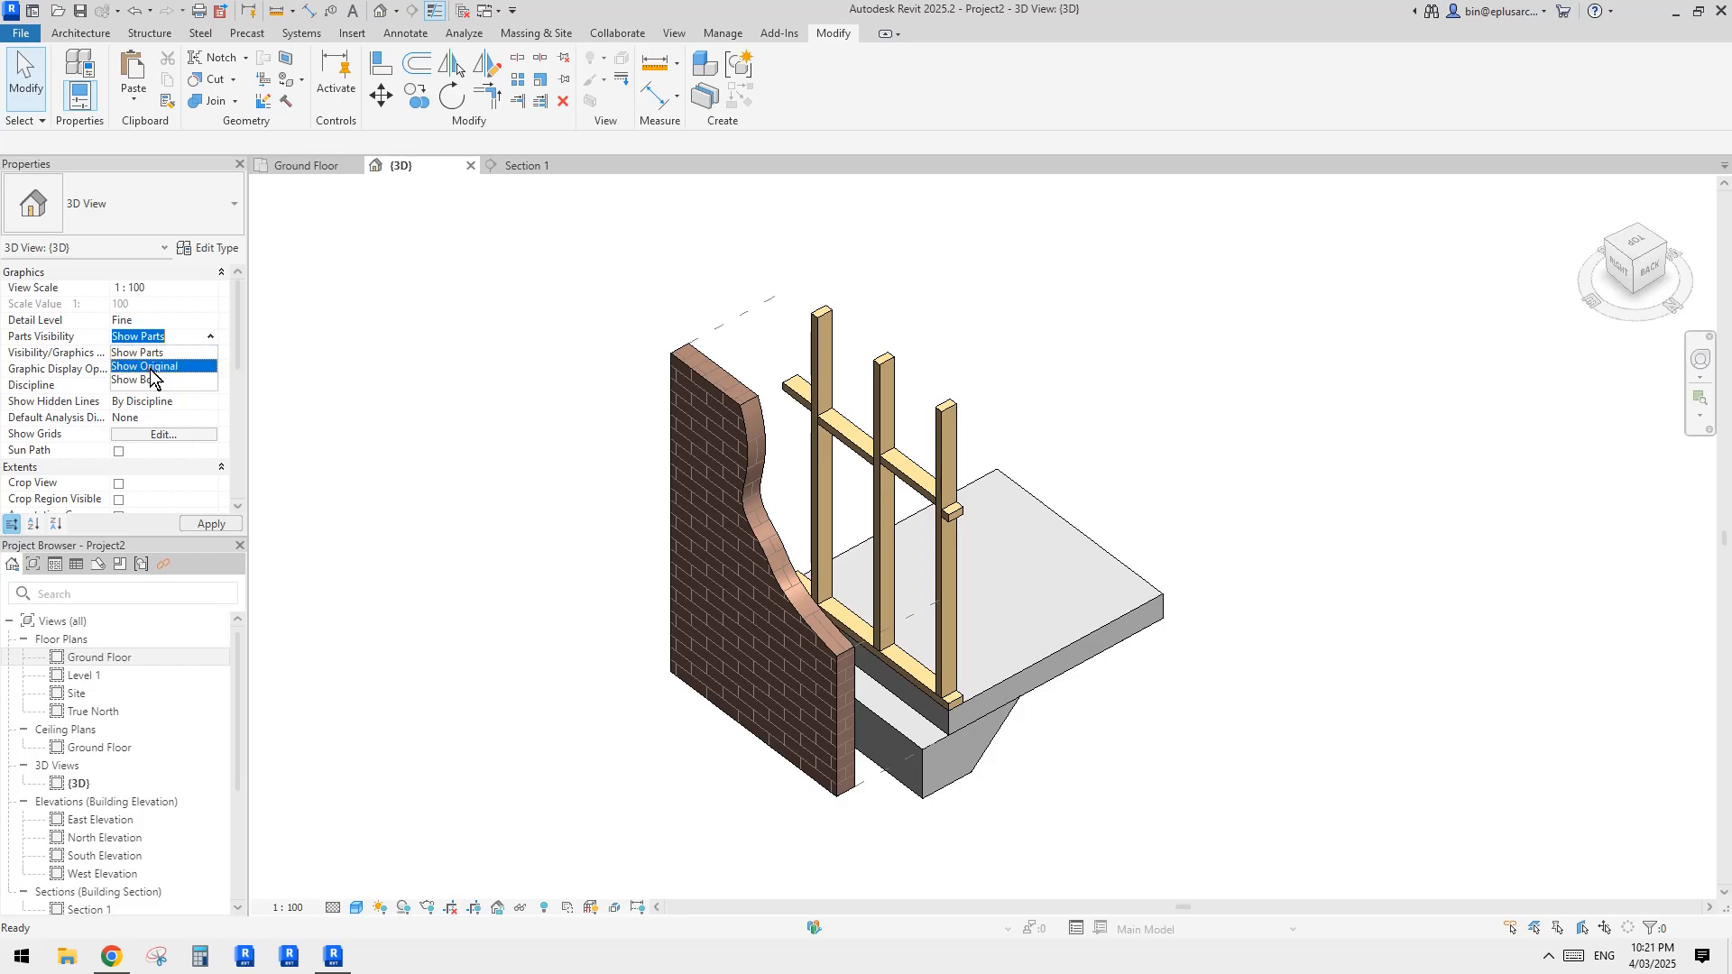
left_click(145, 366)
Step: Insert a new layer in the brick veneer wall type's assembly between the air layer and the exterior core boundary
left_click(839, 505)
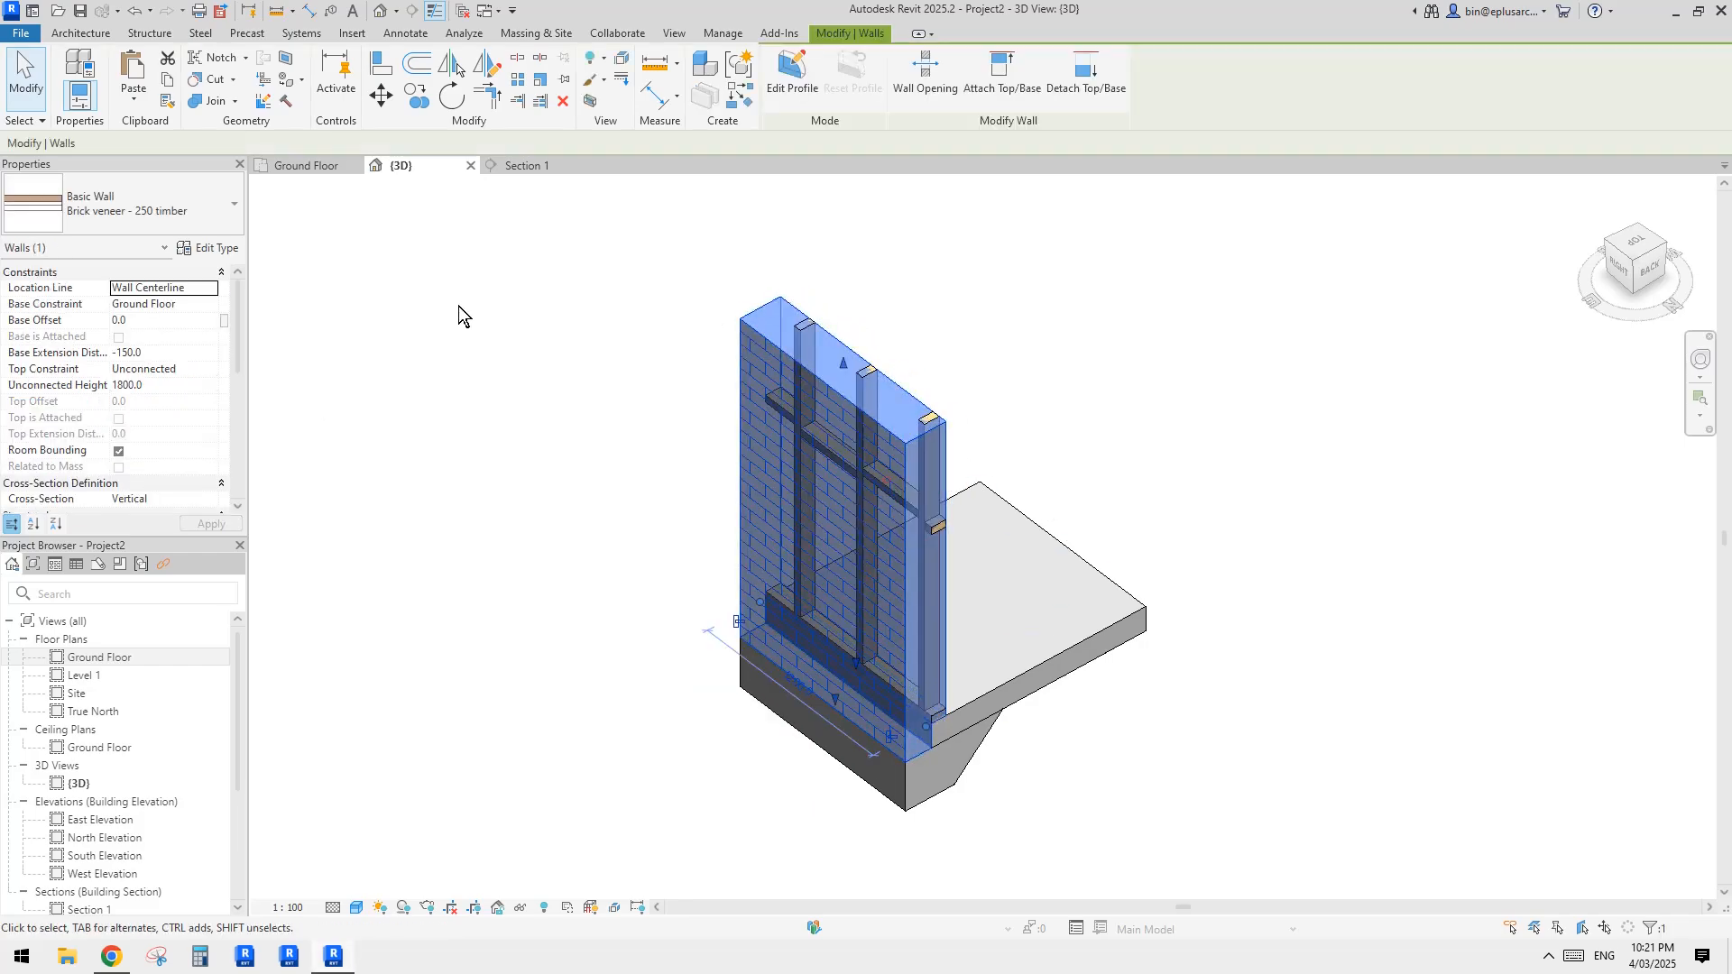
left_click(212, 251)
left_click(1098, 390)
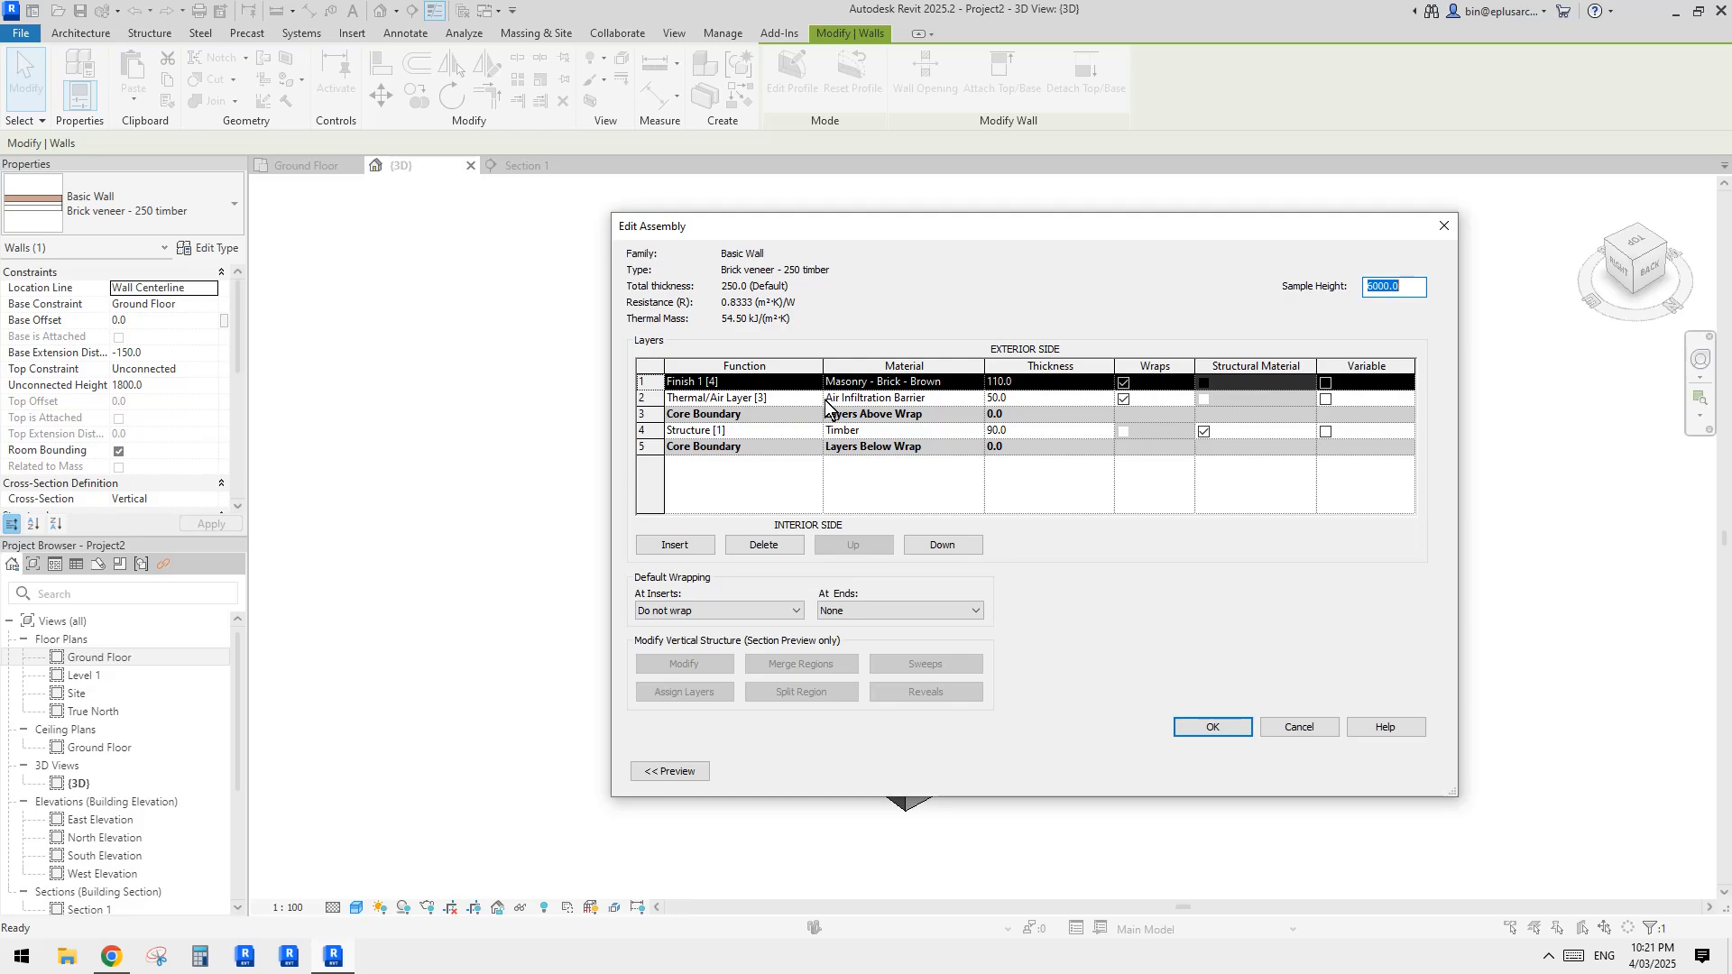
left_click(774, 400)
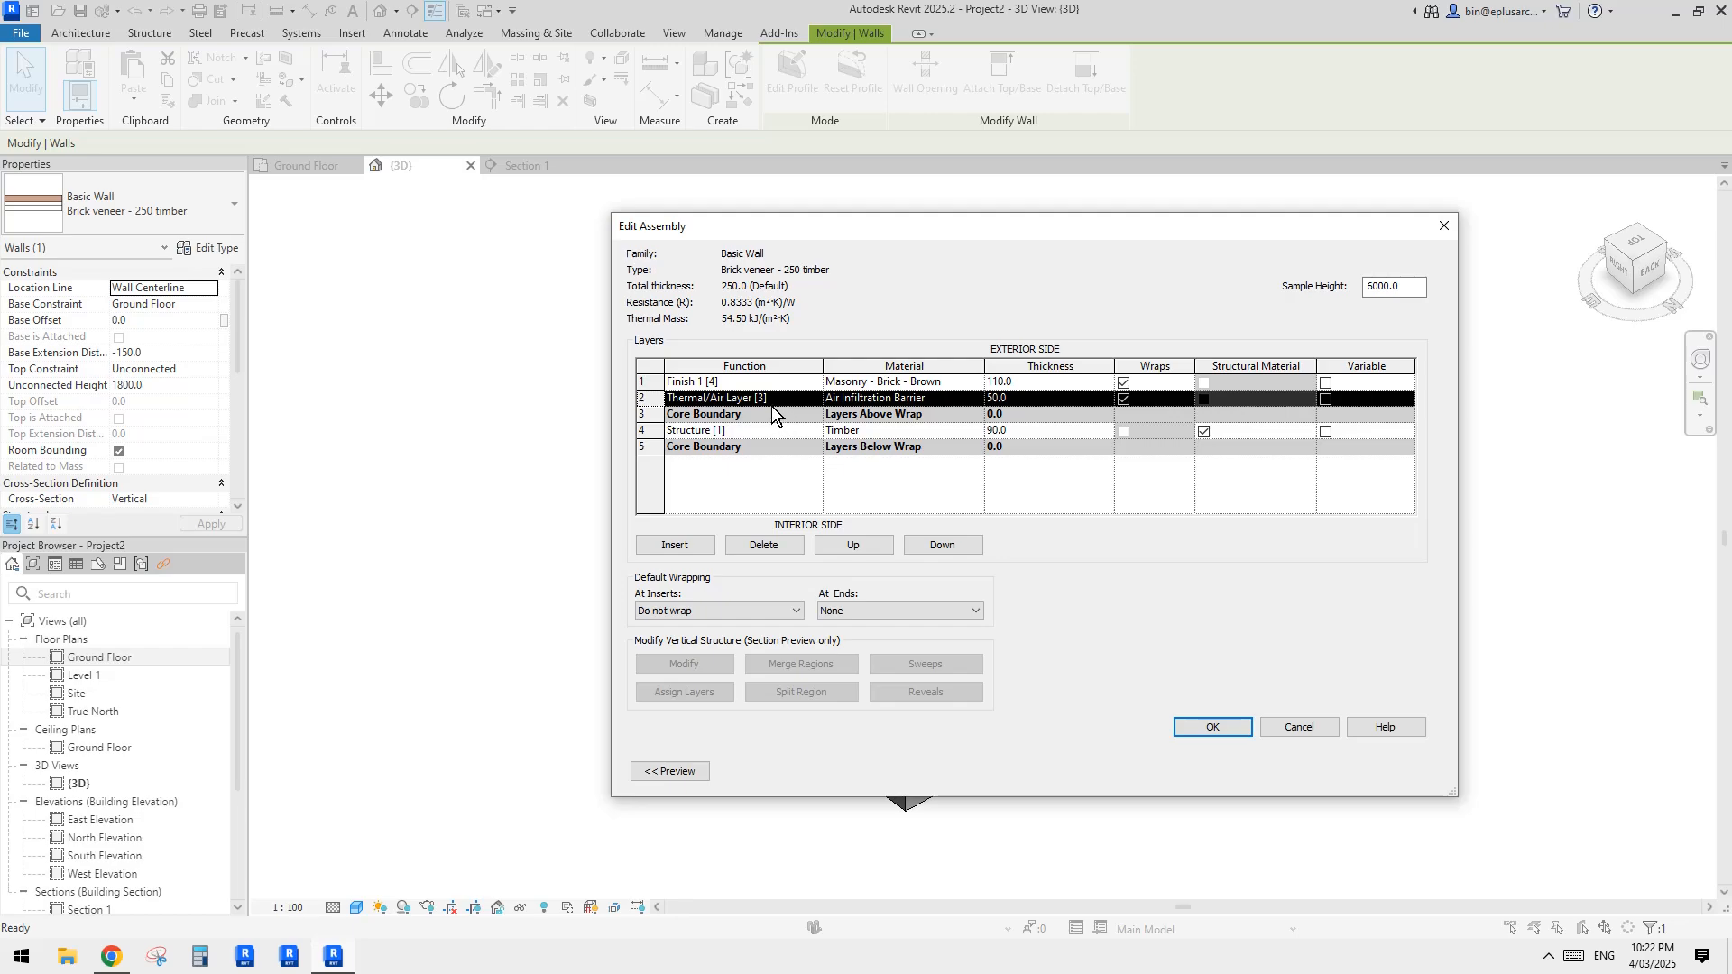
left_click(1005, 399)
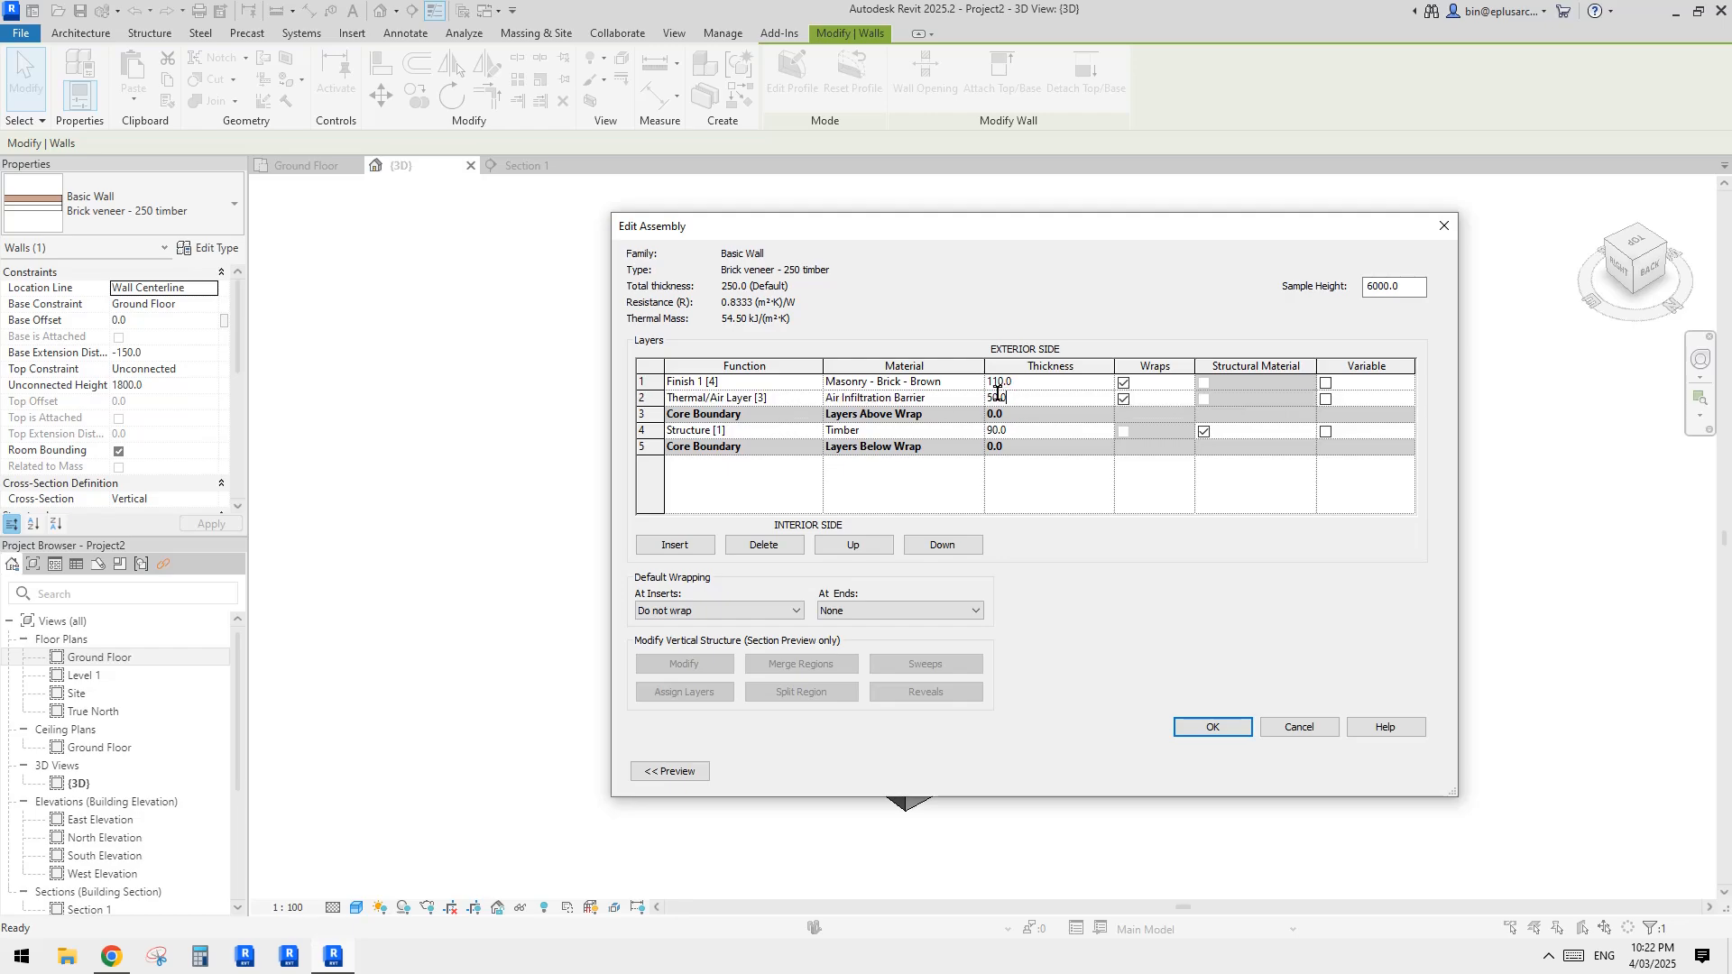
left_click(776, 403)
left_click(643, 402)
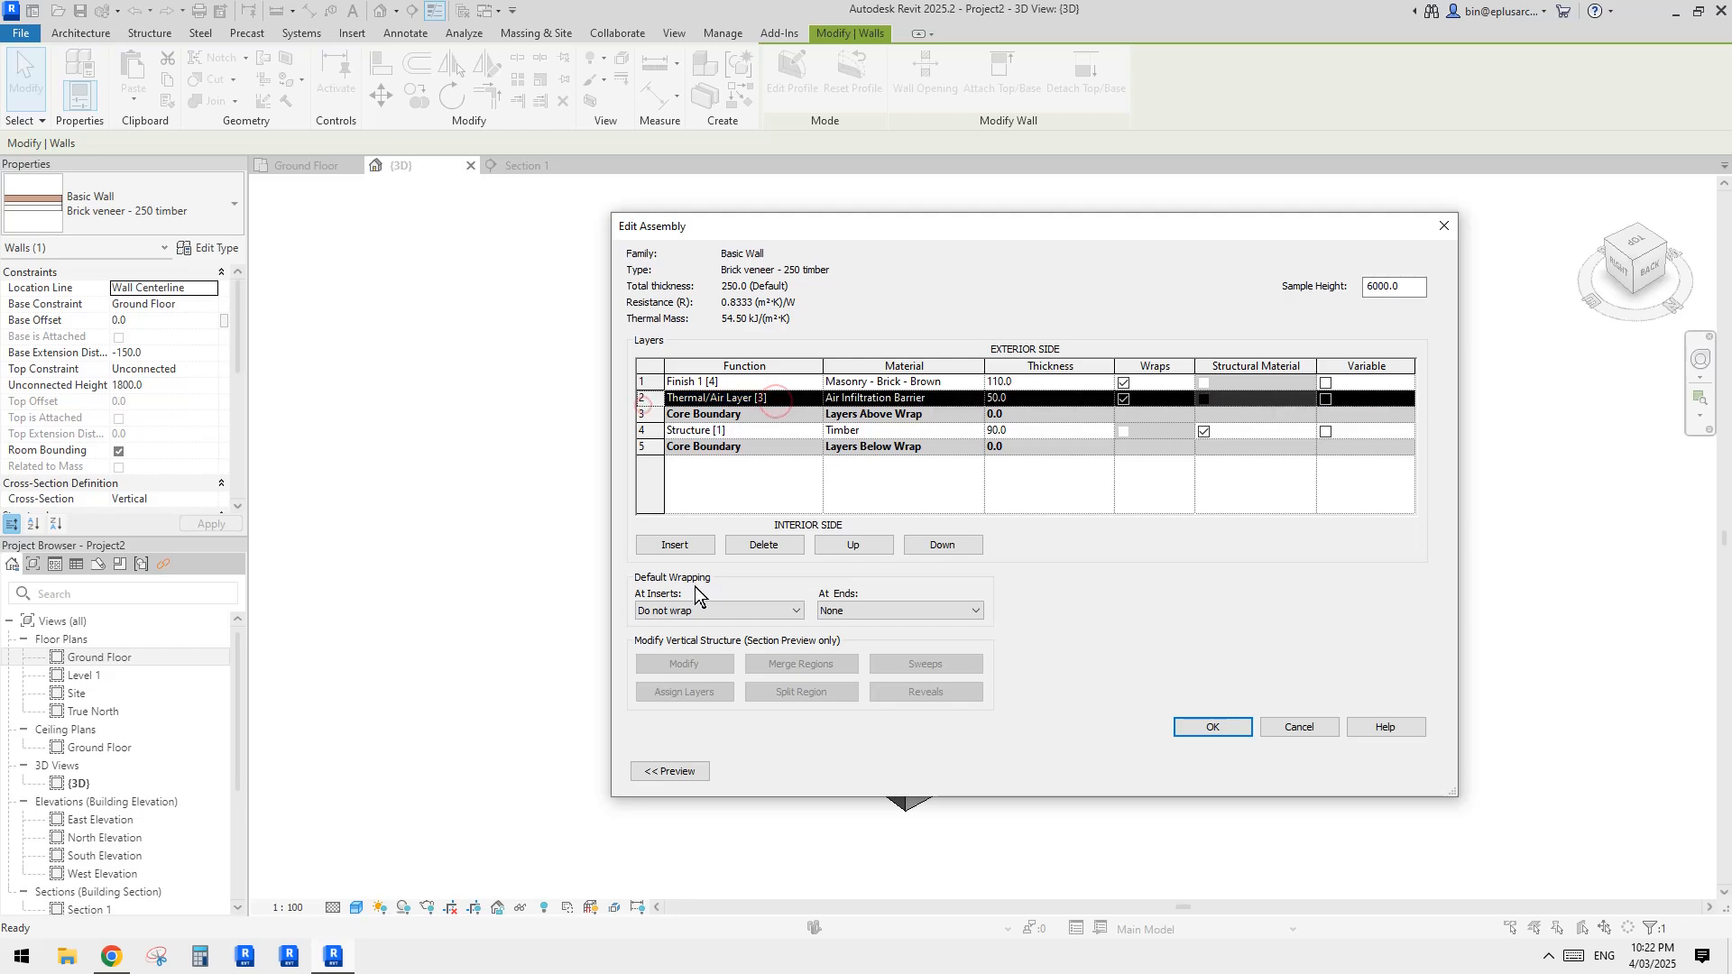
left_click(704, 546)
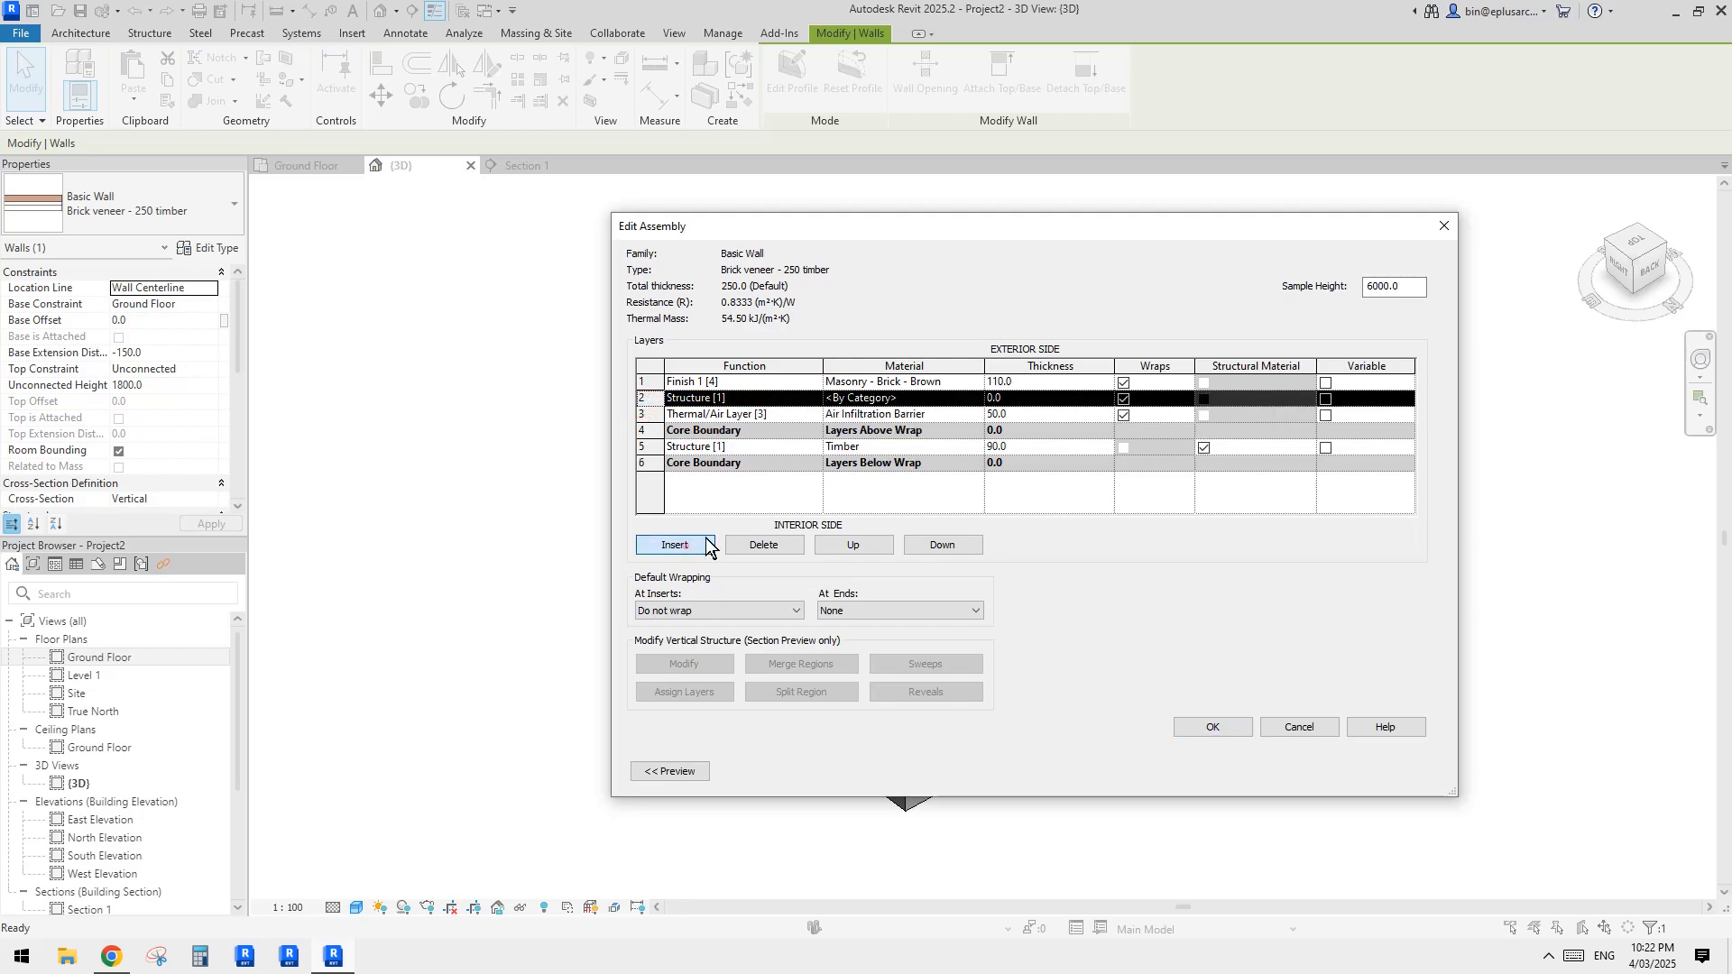
left_click(920, 544)
Step: Set the new wall layer's function to Thermal/Air Layer [3]
left_click(790, 416)
left_click(815, 414)
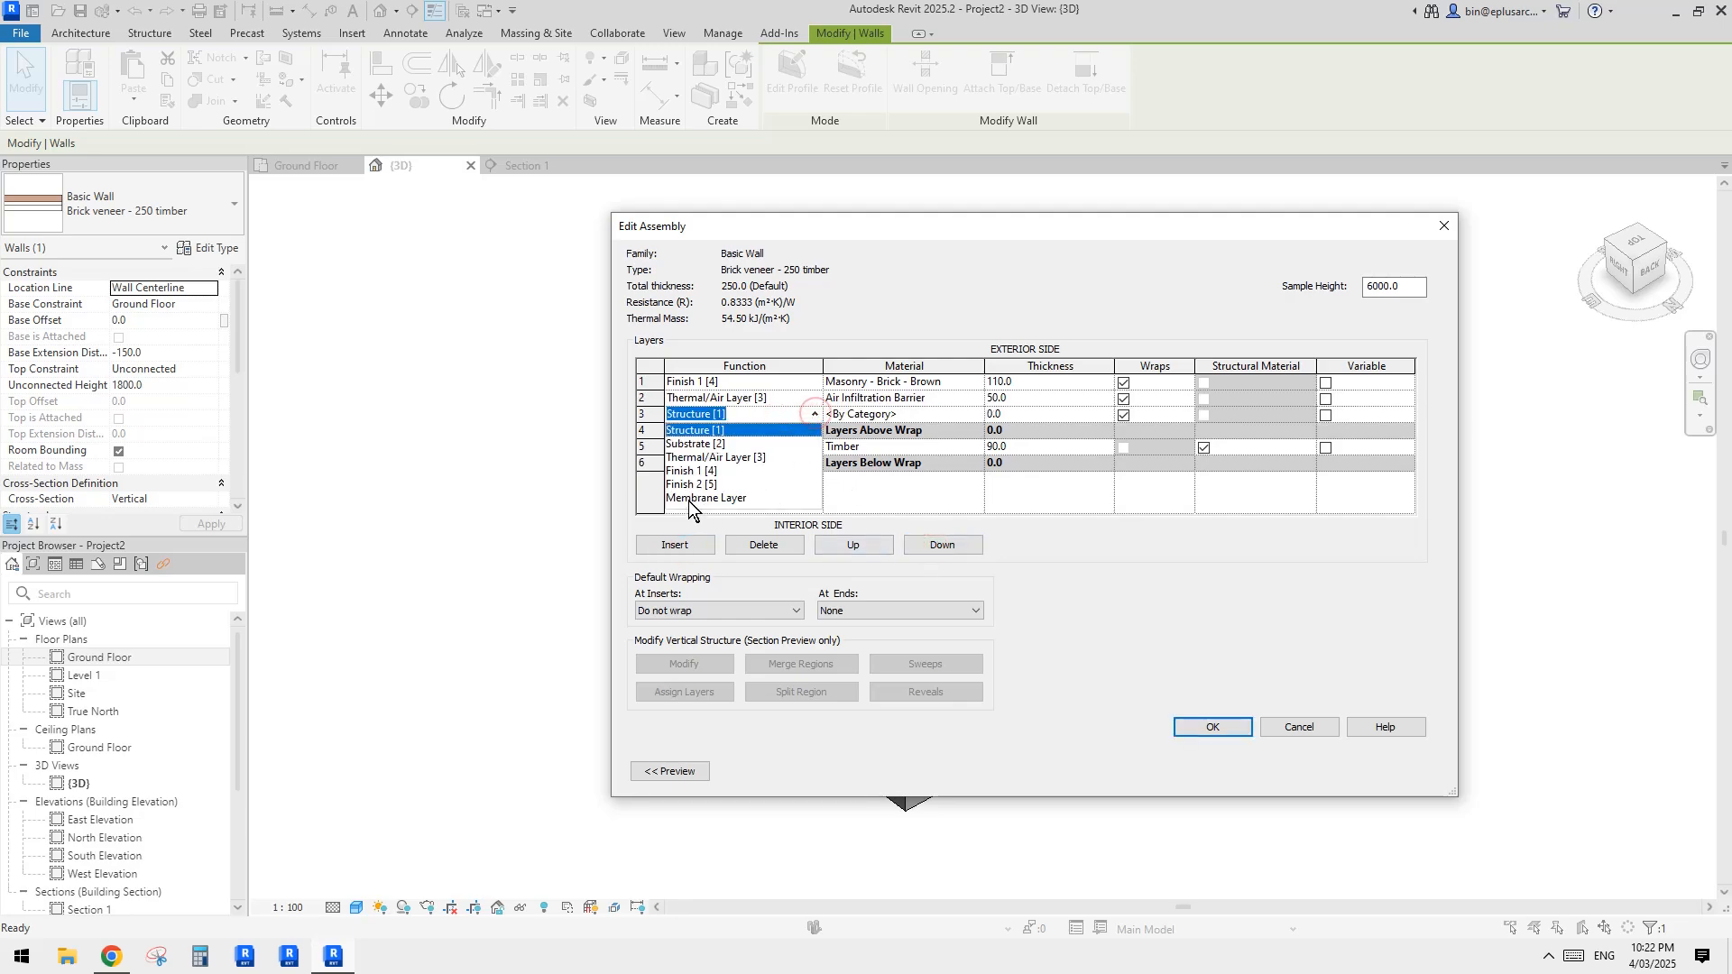
left_click(697, 499)
left_click(1011, 417)
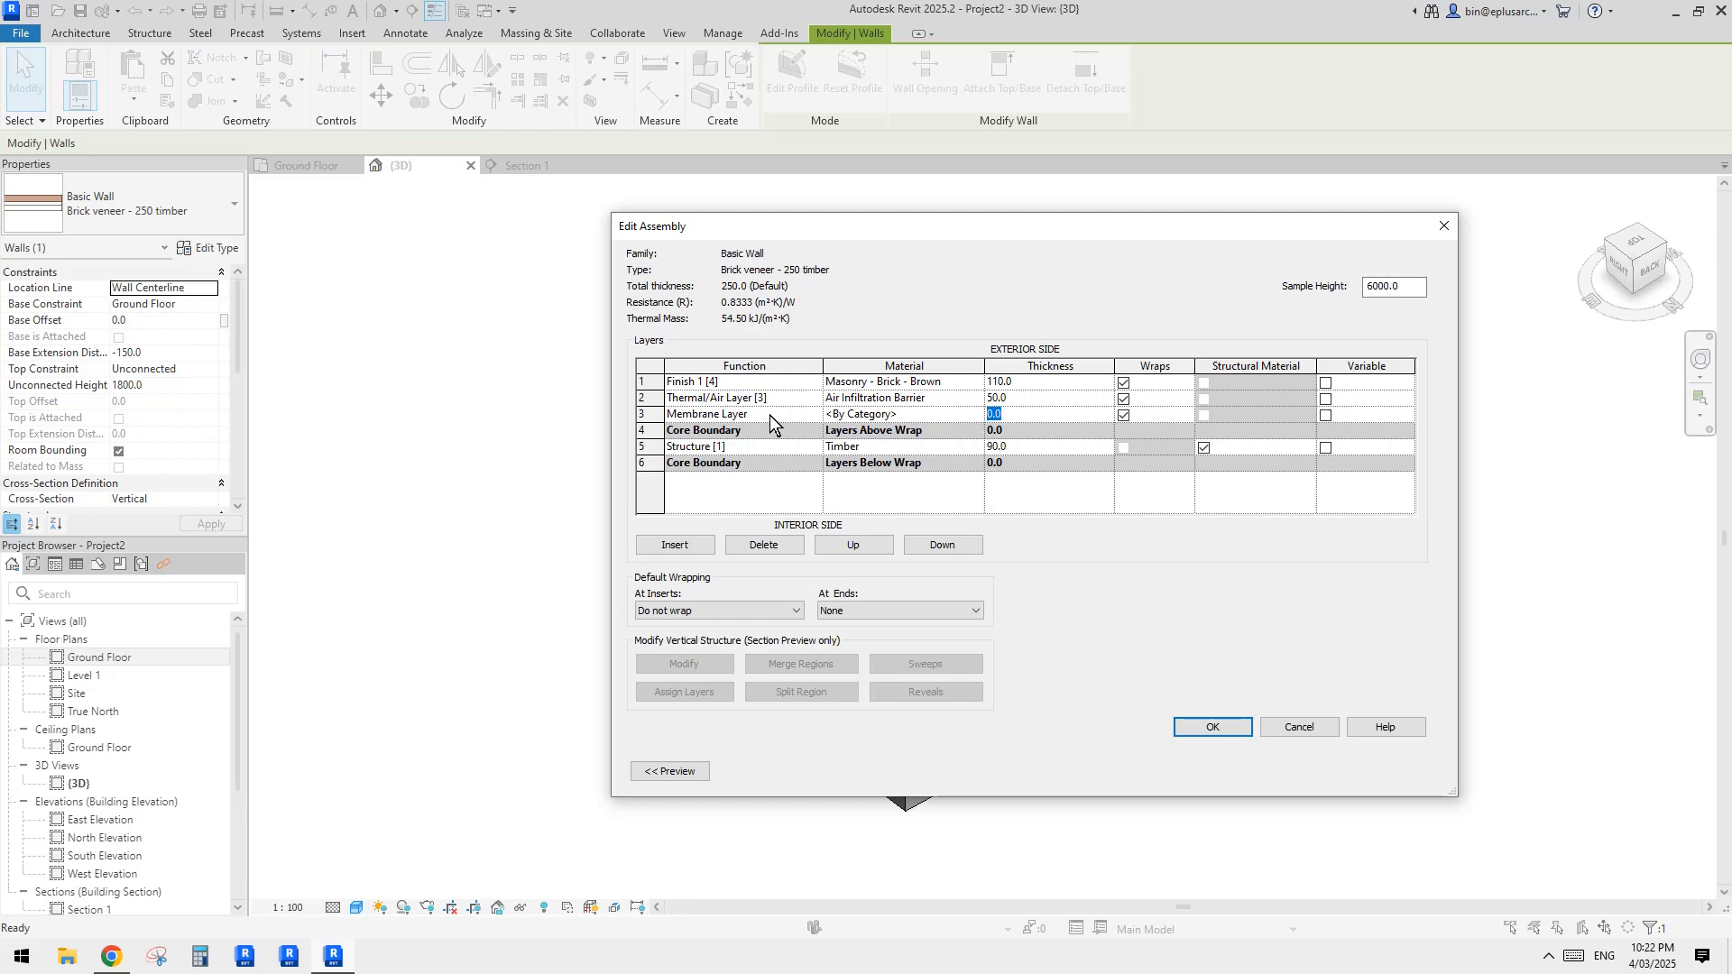
left_click(817, 414)
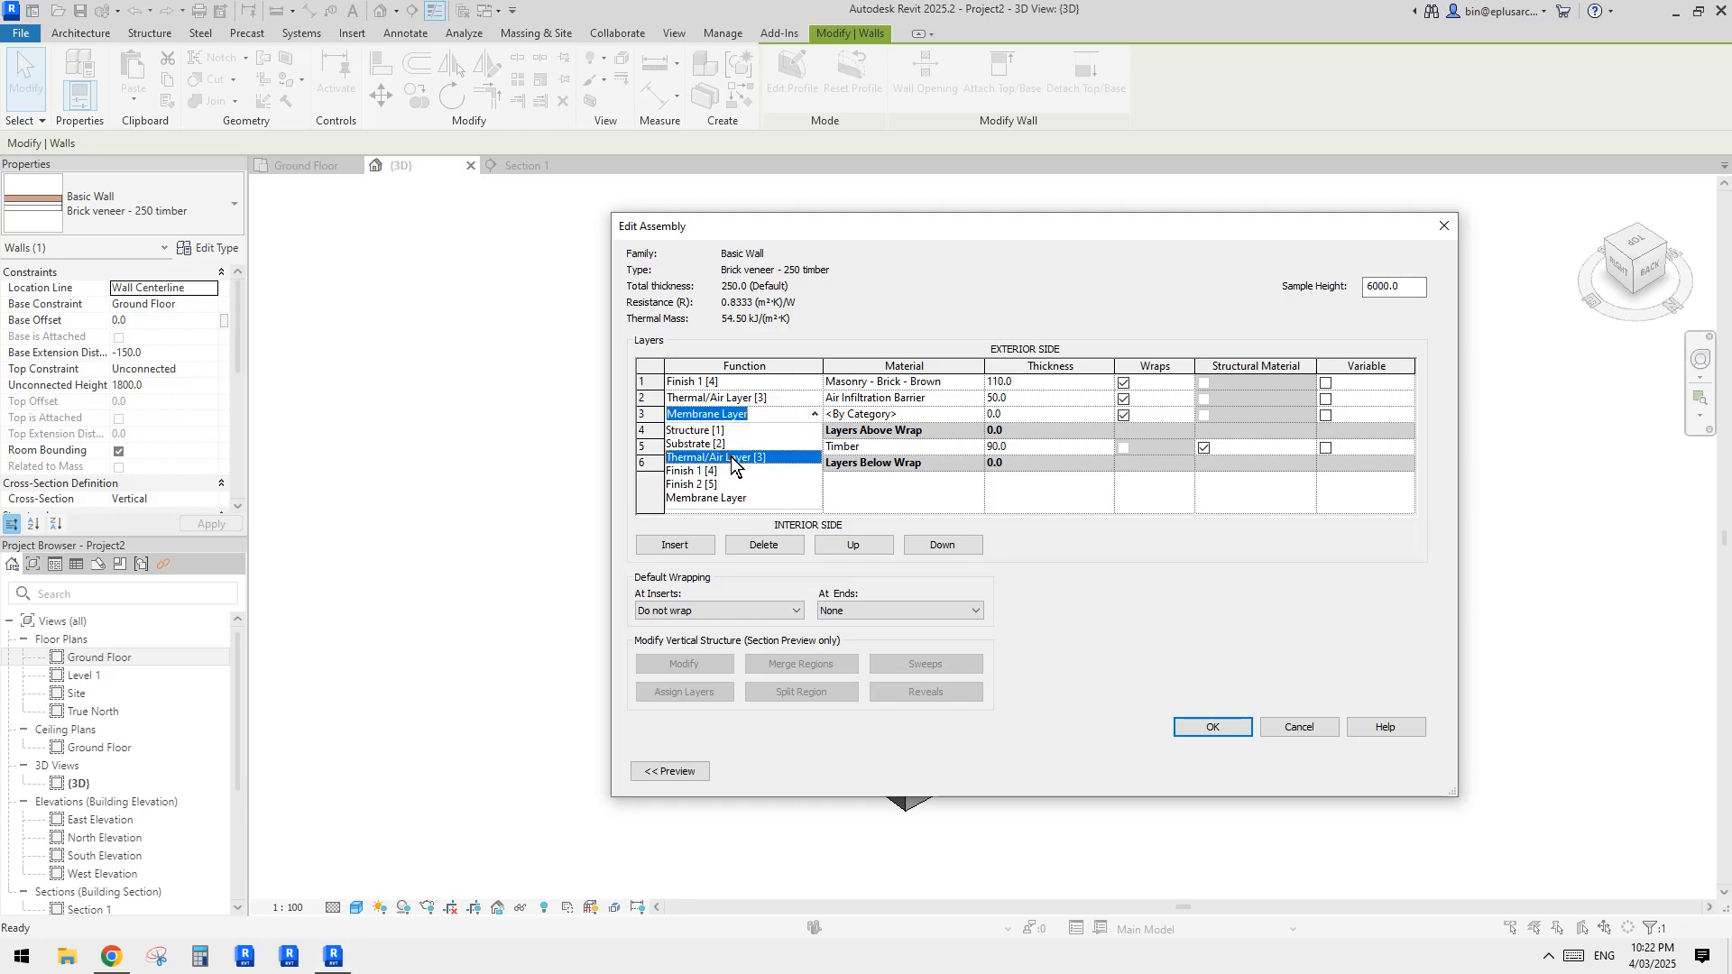
left_click(731, 457)
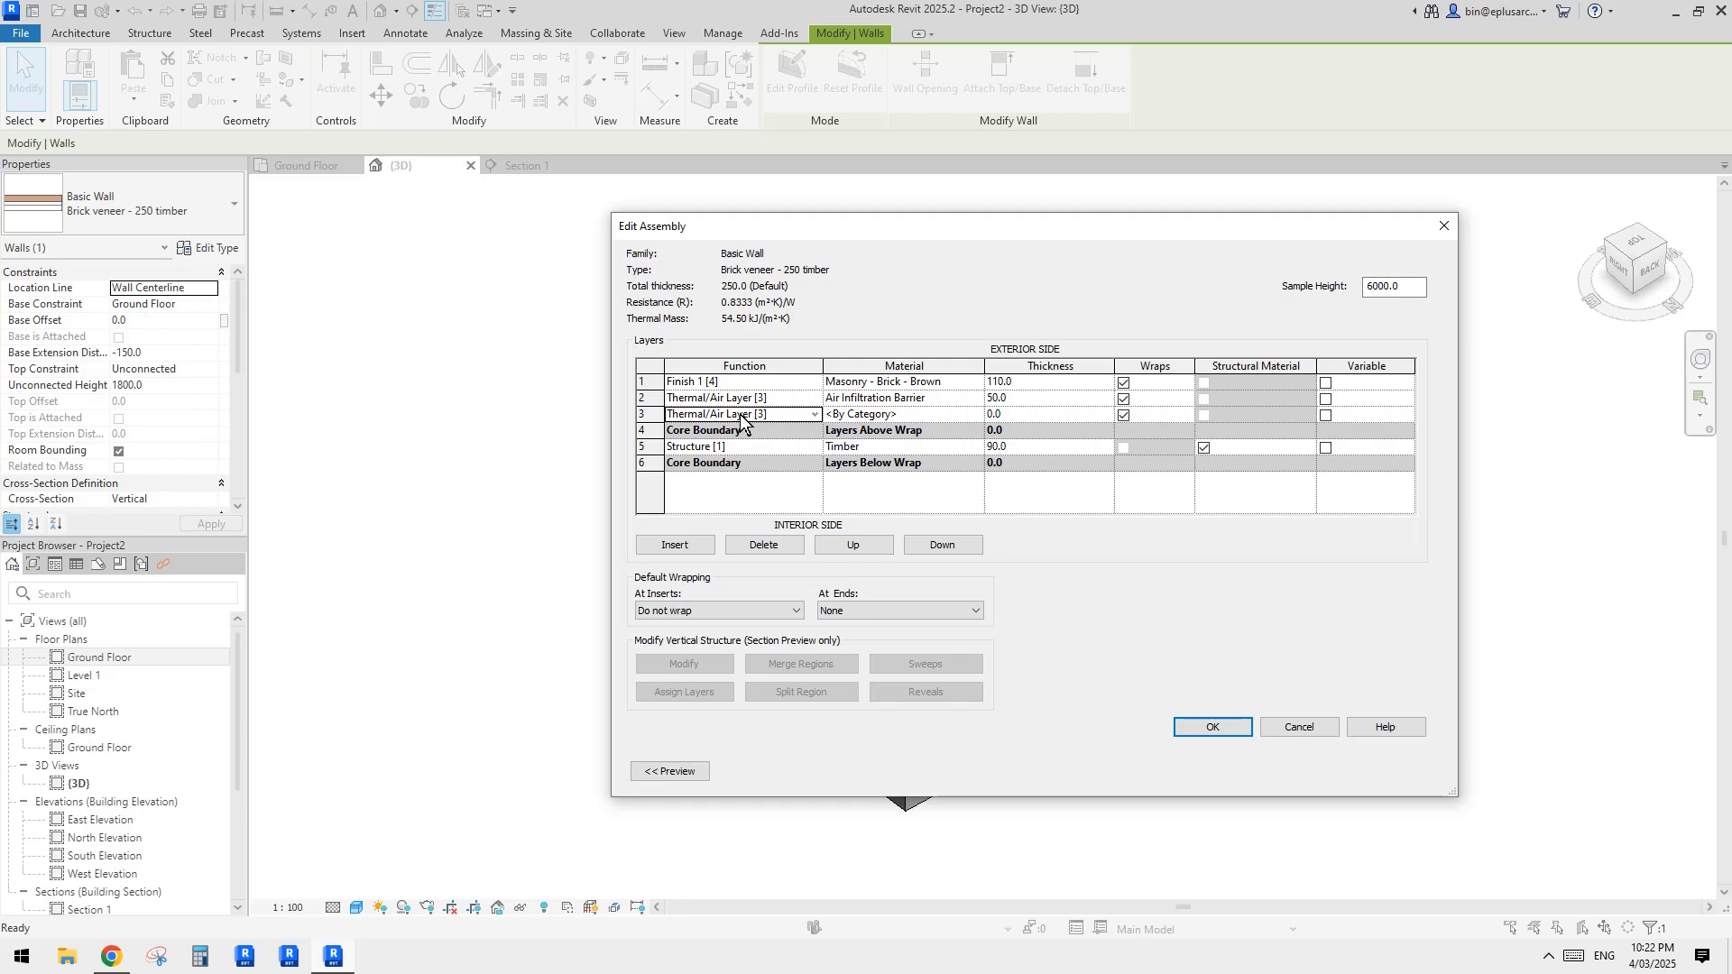
Step: Set the Air Infiltration Barrier layer to 49 mm and the new layer to 1 mm thick, and apply the wall type changes
left_click(1007, 403)
type("1")
left_click(958, 416)
left_click(1222, 727)
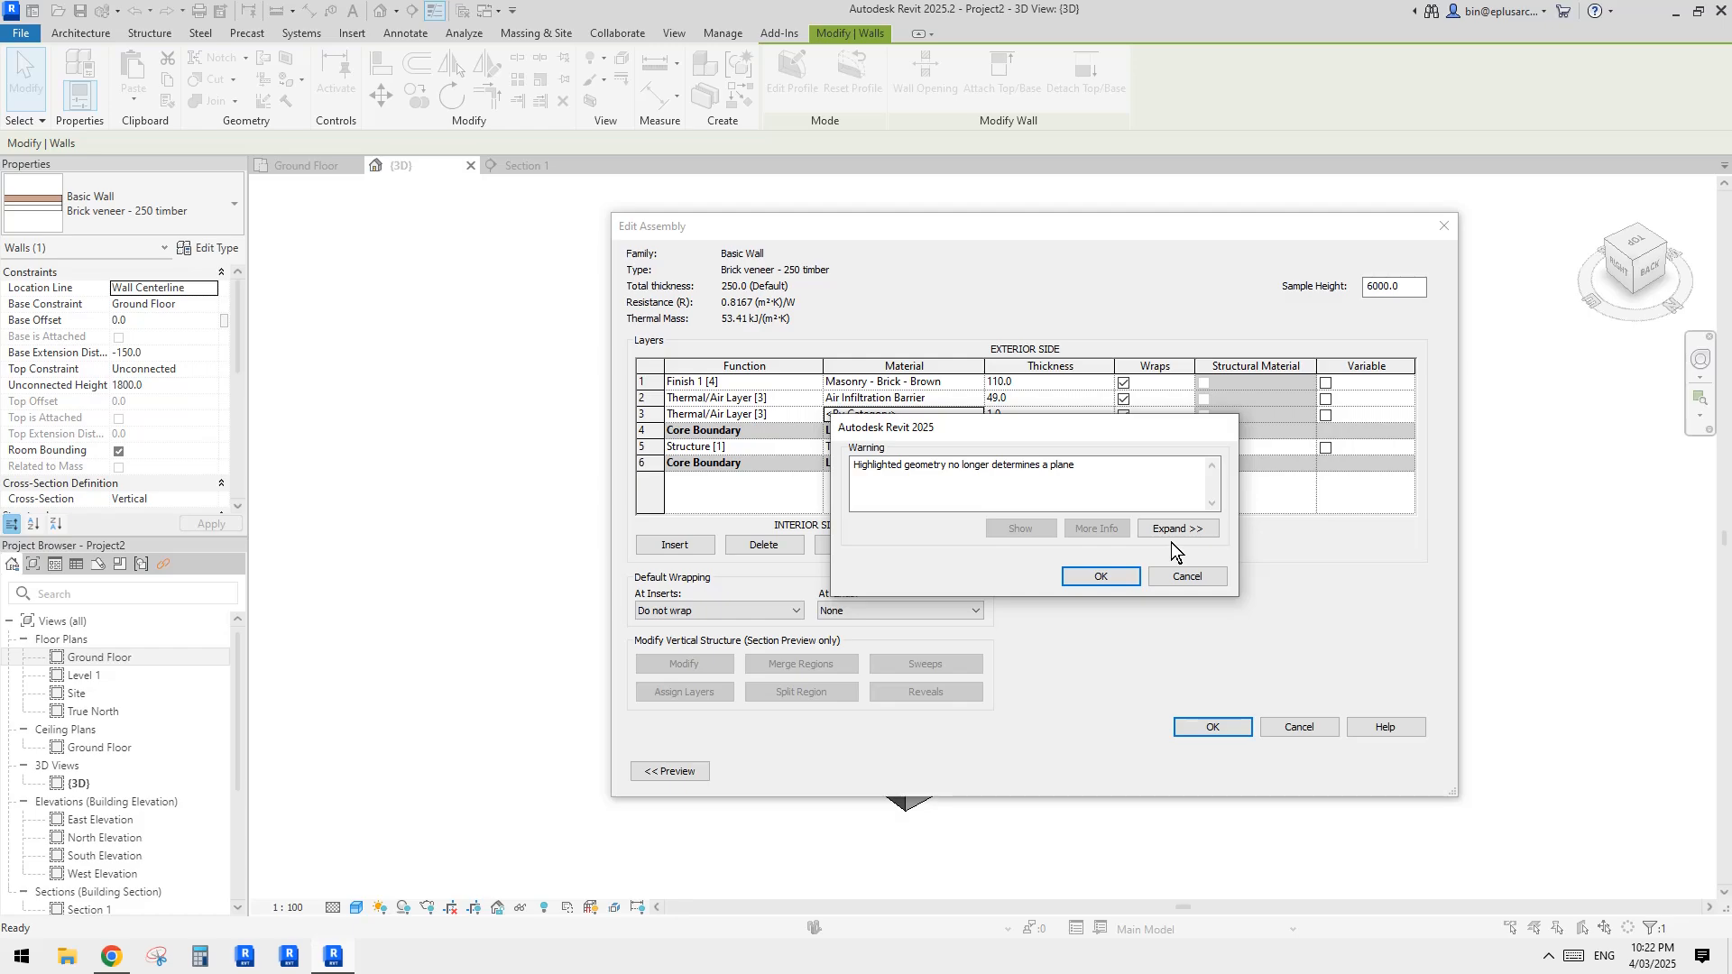
left_click(1124, 577)
left_click(1211, 725)
left_click(1245, 767)
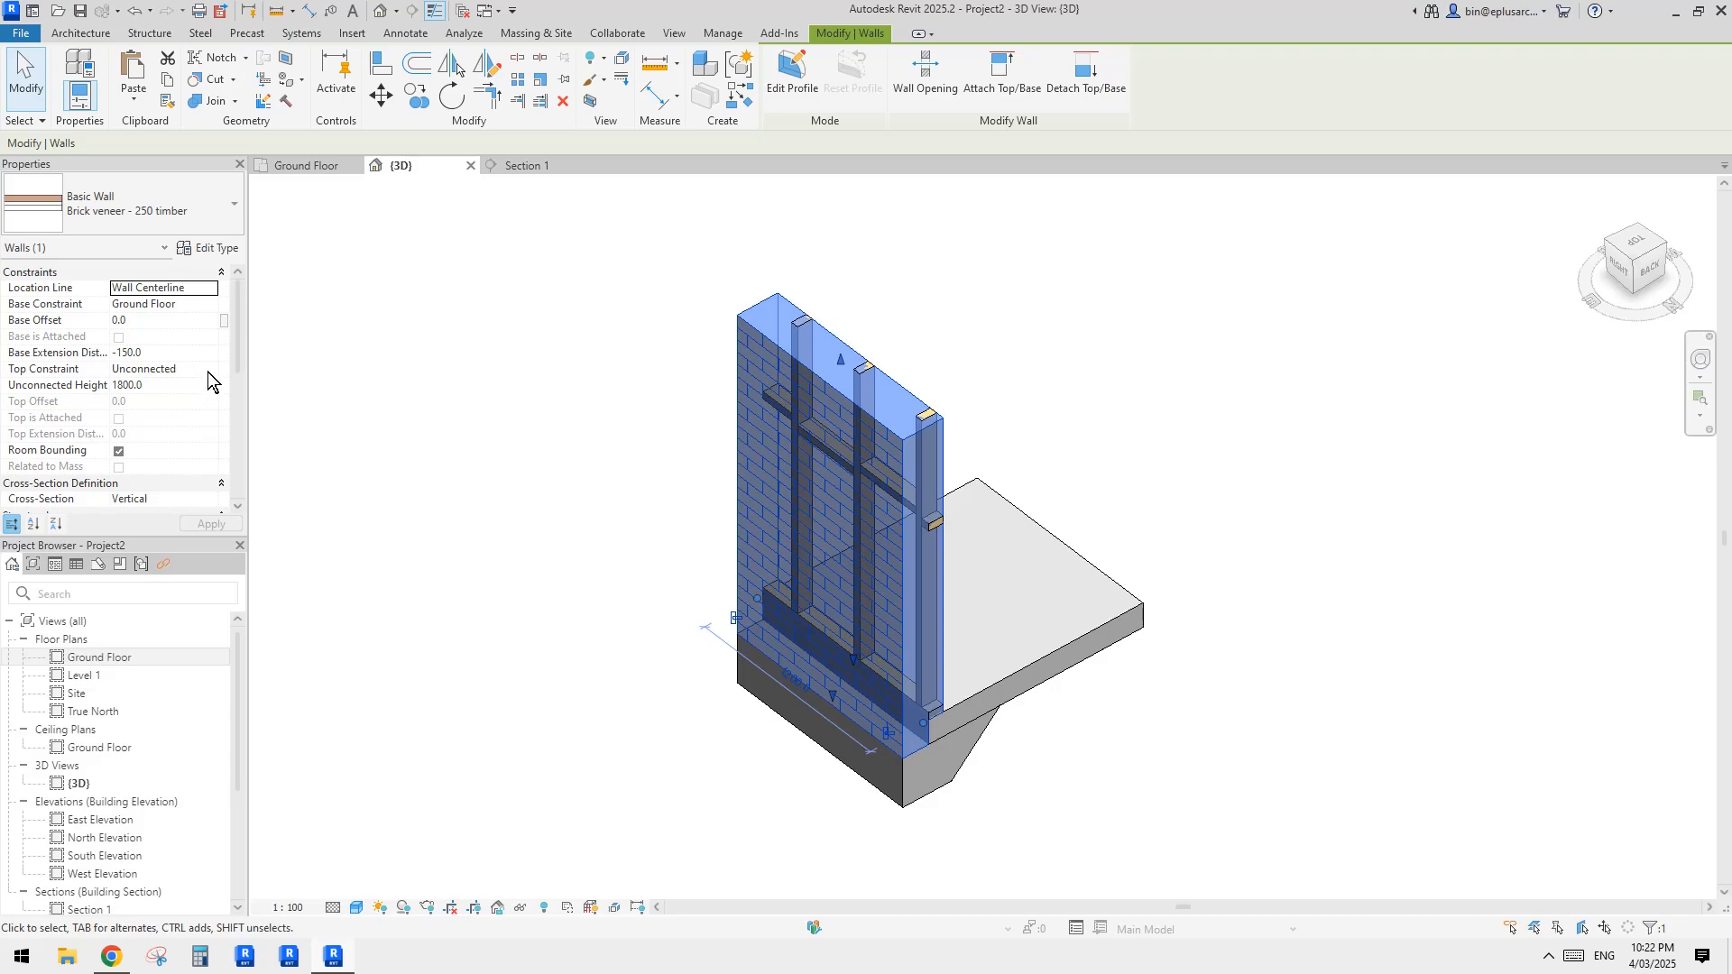
Step: Deselect the wall and set the 3D view's Parts Visibility to Show Parts
key("Escape")
left_click(211, 335)
left_click(211, 336)
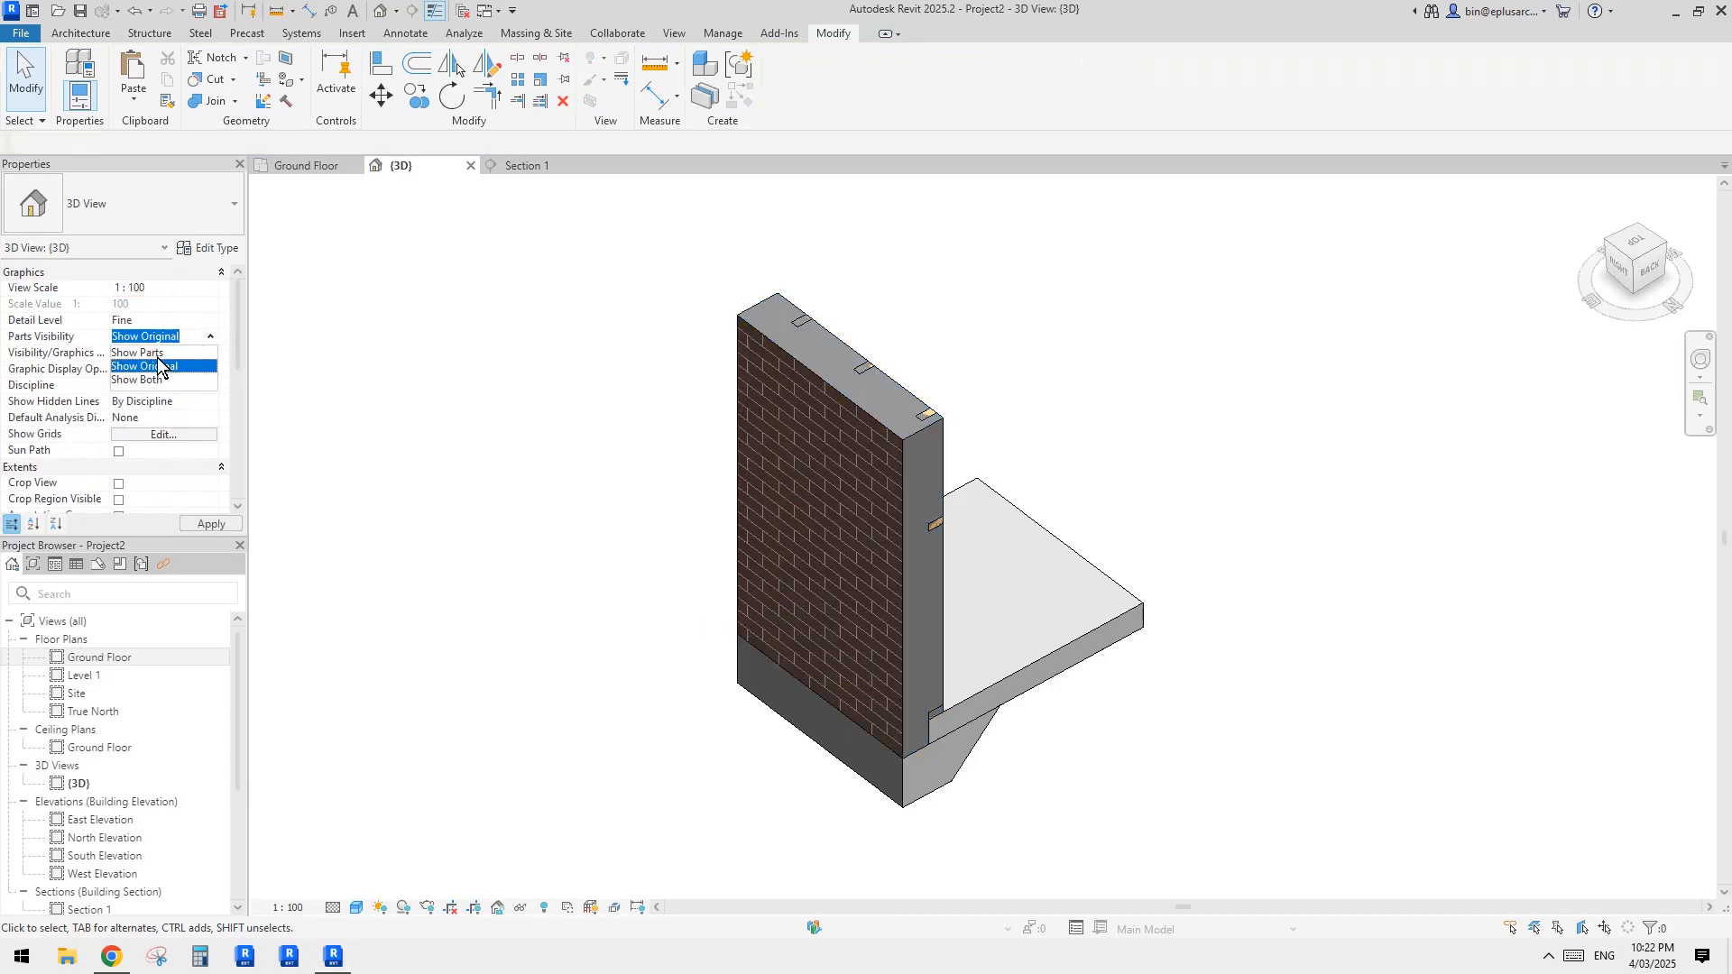
left_click(145, 353)
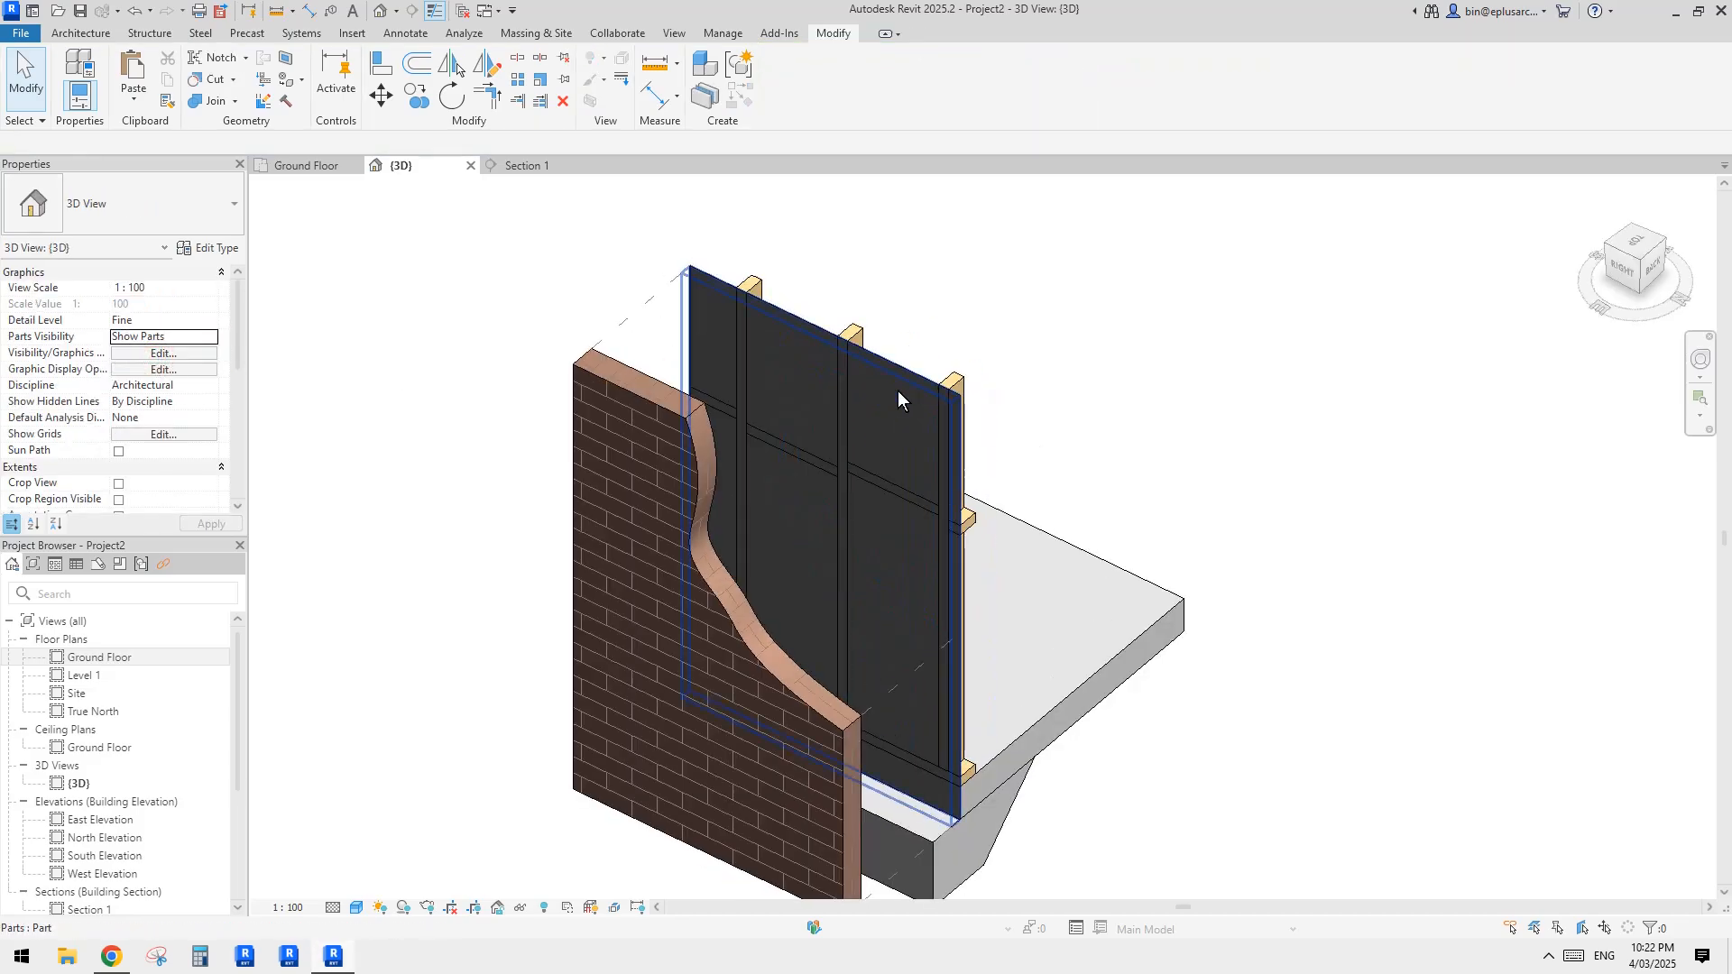
Step: Temporarily isolate the 1 mm thick wall part in front of the timber frame
left_click(897, 389)
middle_click_drag(843, 444, 635, 450, "shift")
left_click(776, 448)
middle_click_drag(858, 424, 748, 422, "shift")
scroll(754, 415, "up", 3)
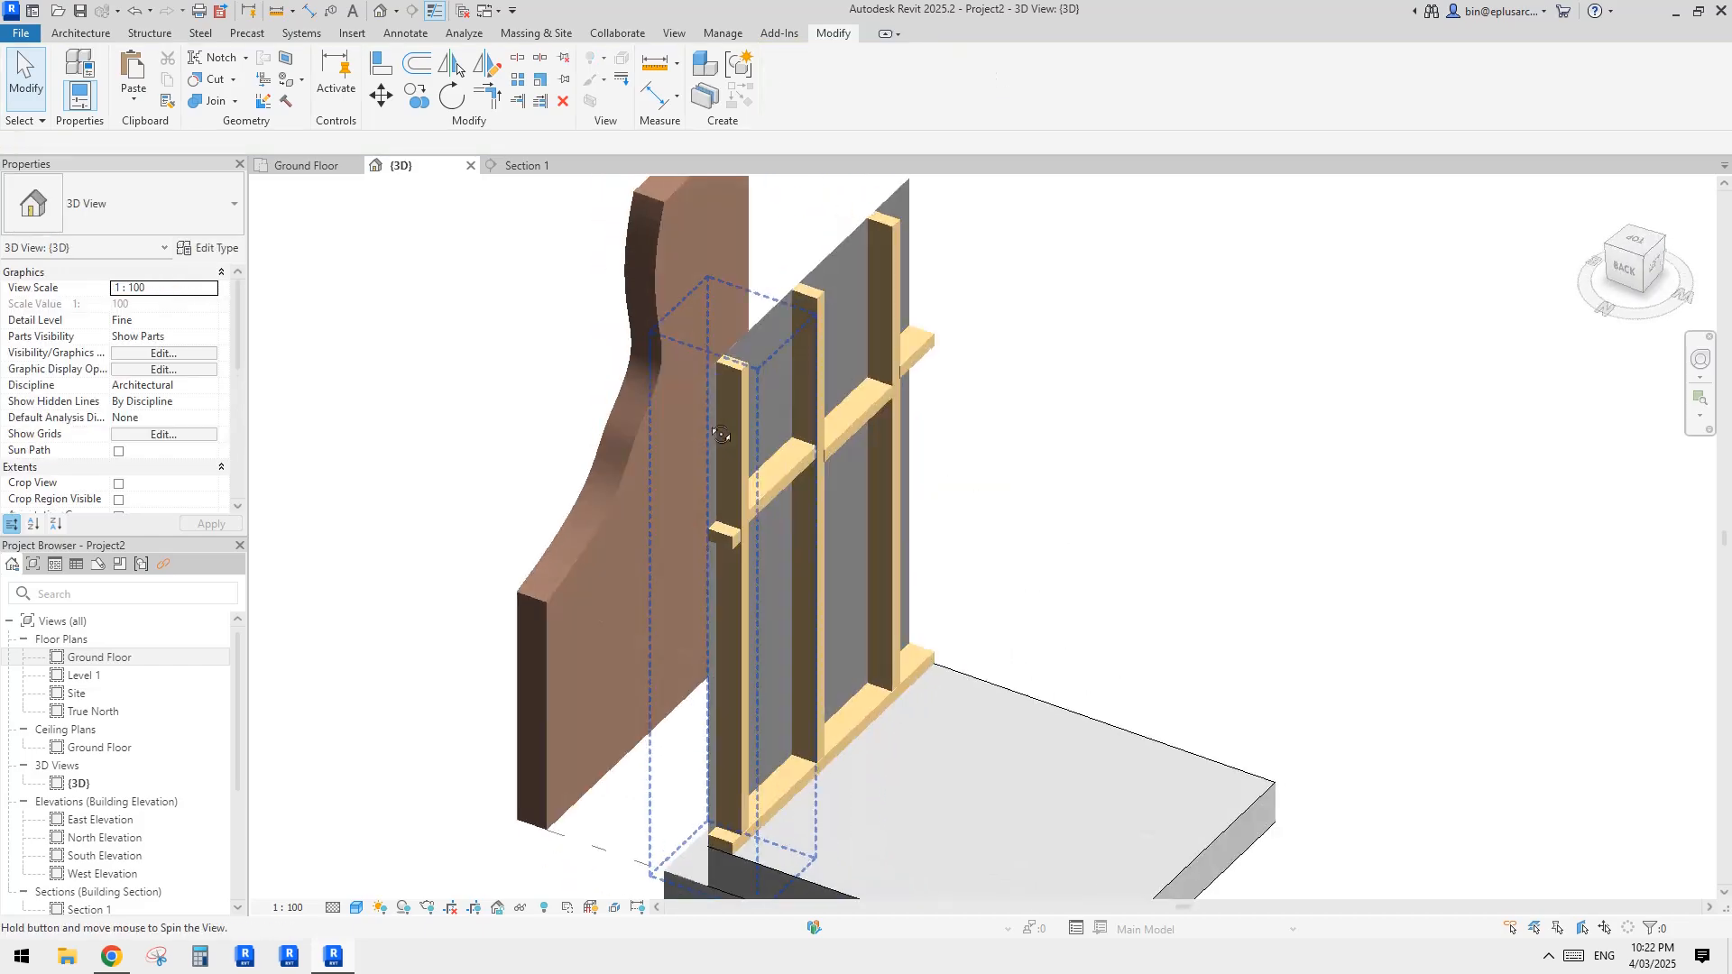
left_click(762, 339)
middle_click_drag(762, 339, 884, 432, "shift")
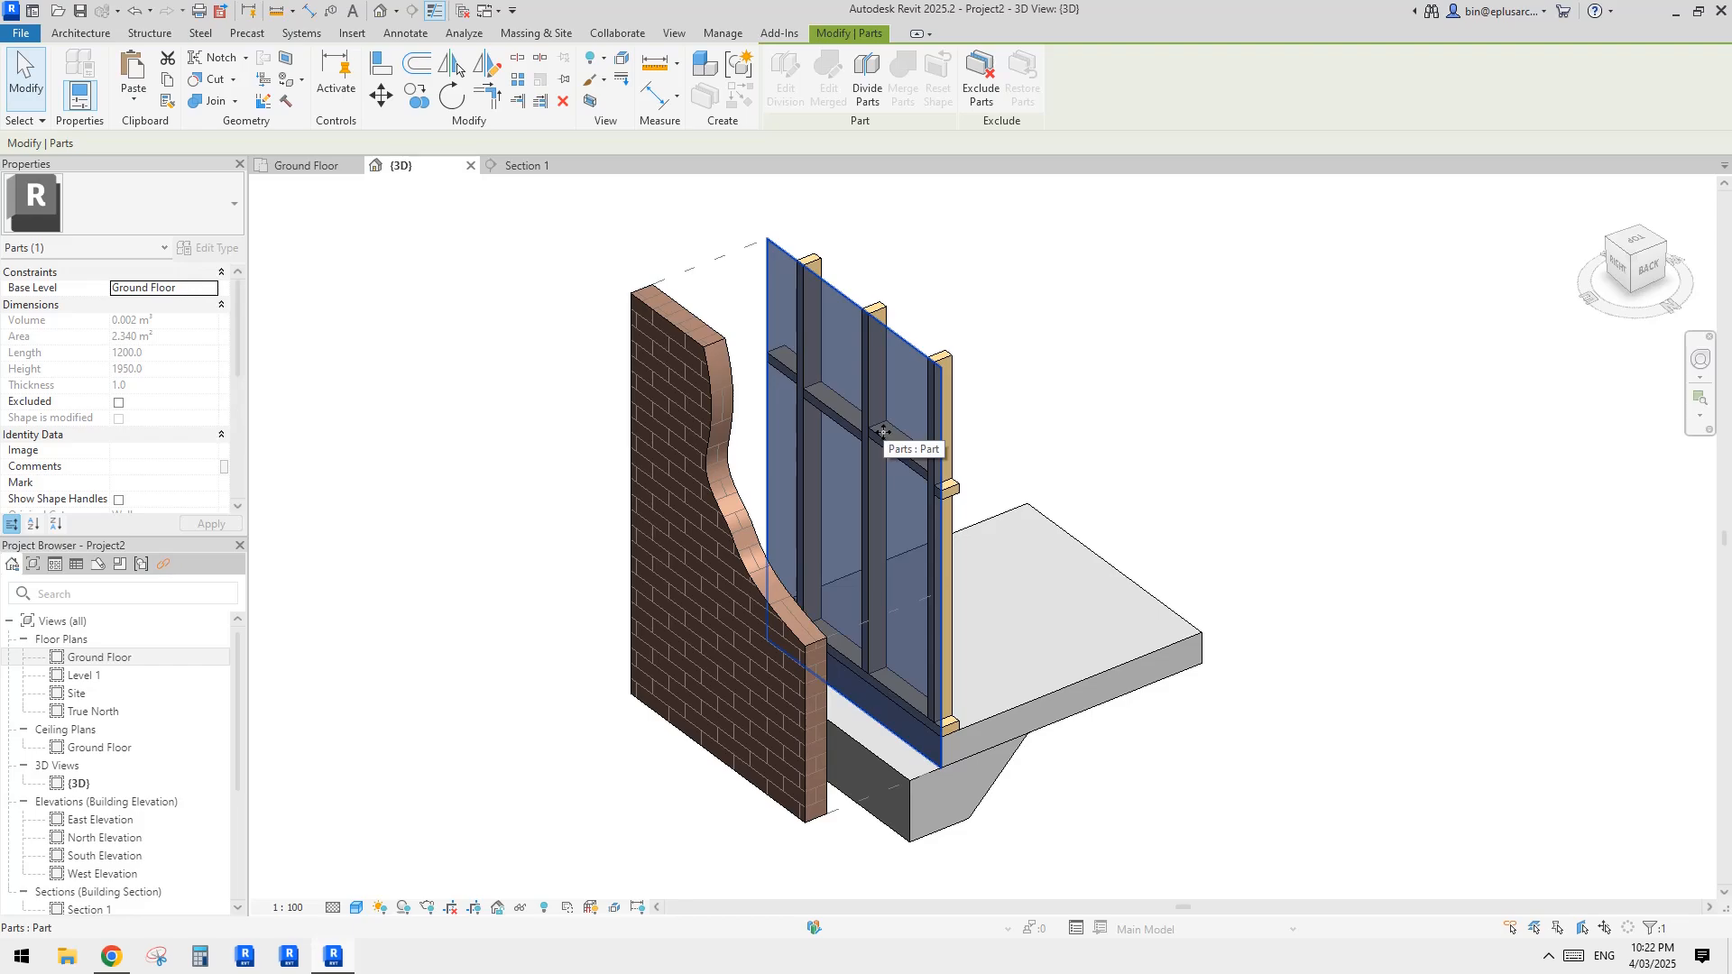
key("h")
key("i")
key("Escape")
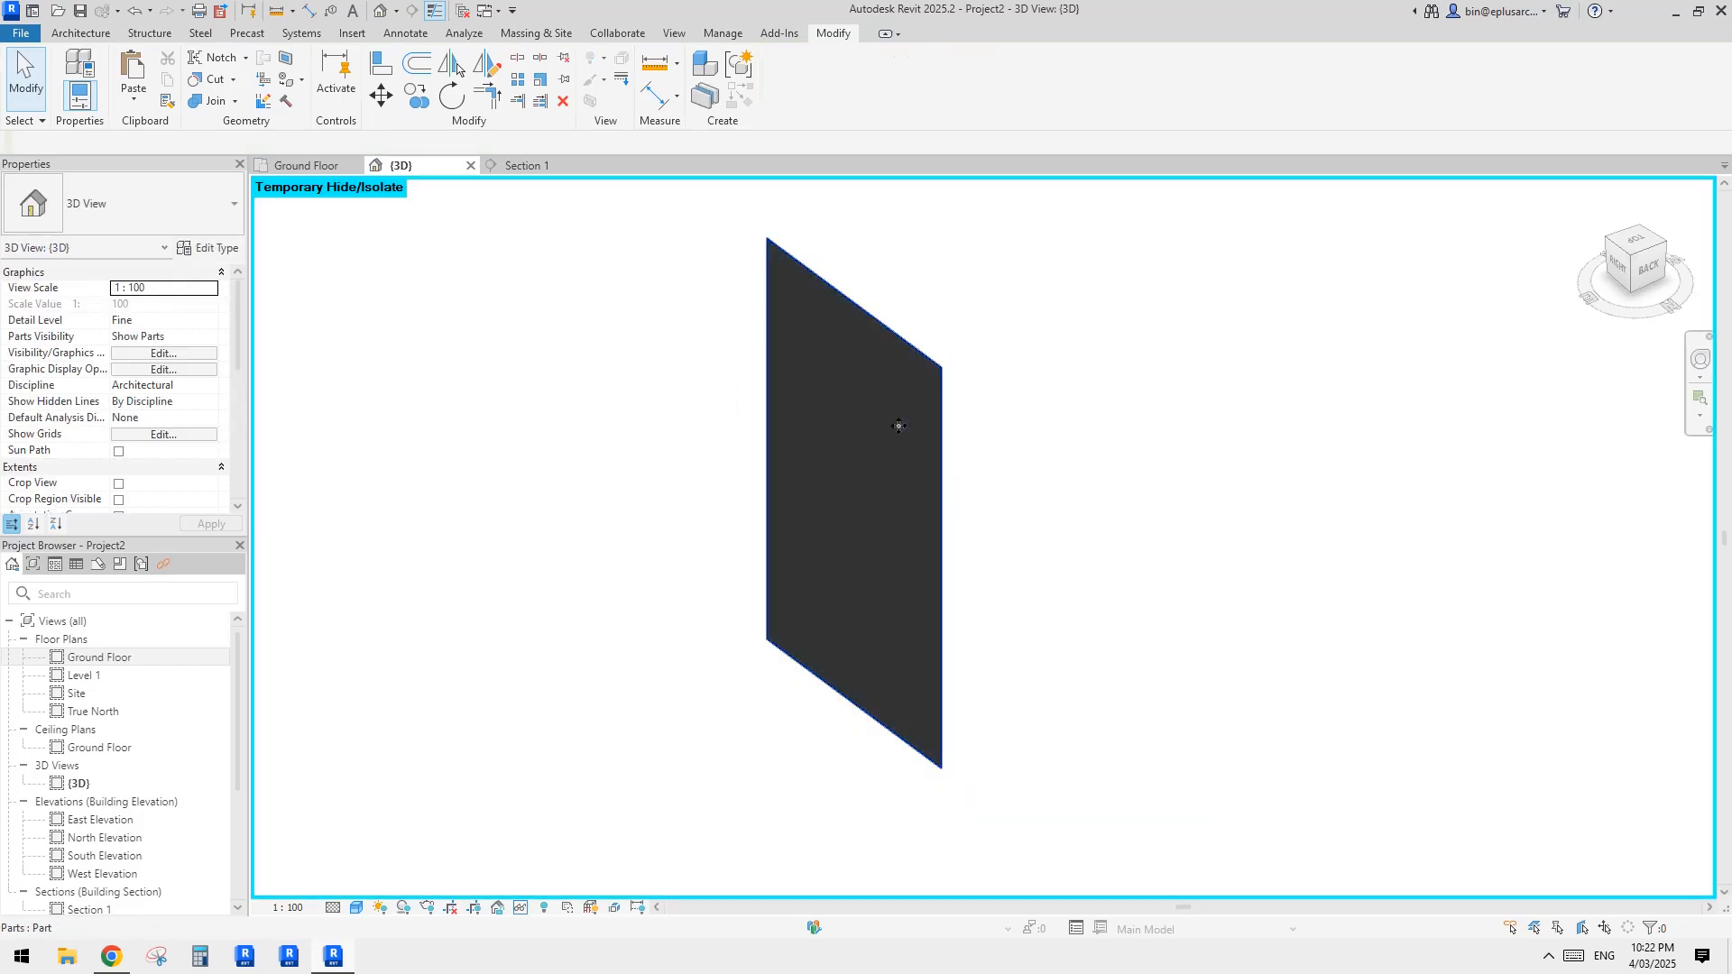
Step: Start dividing the isolated membrane part and open its division sketch
middle_click_drag(898, 426, 1137, 389, "shift")
left_click(938, 353)
middle_click_drag(938, 353, 988, 287, "shift")
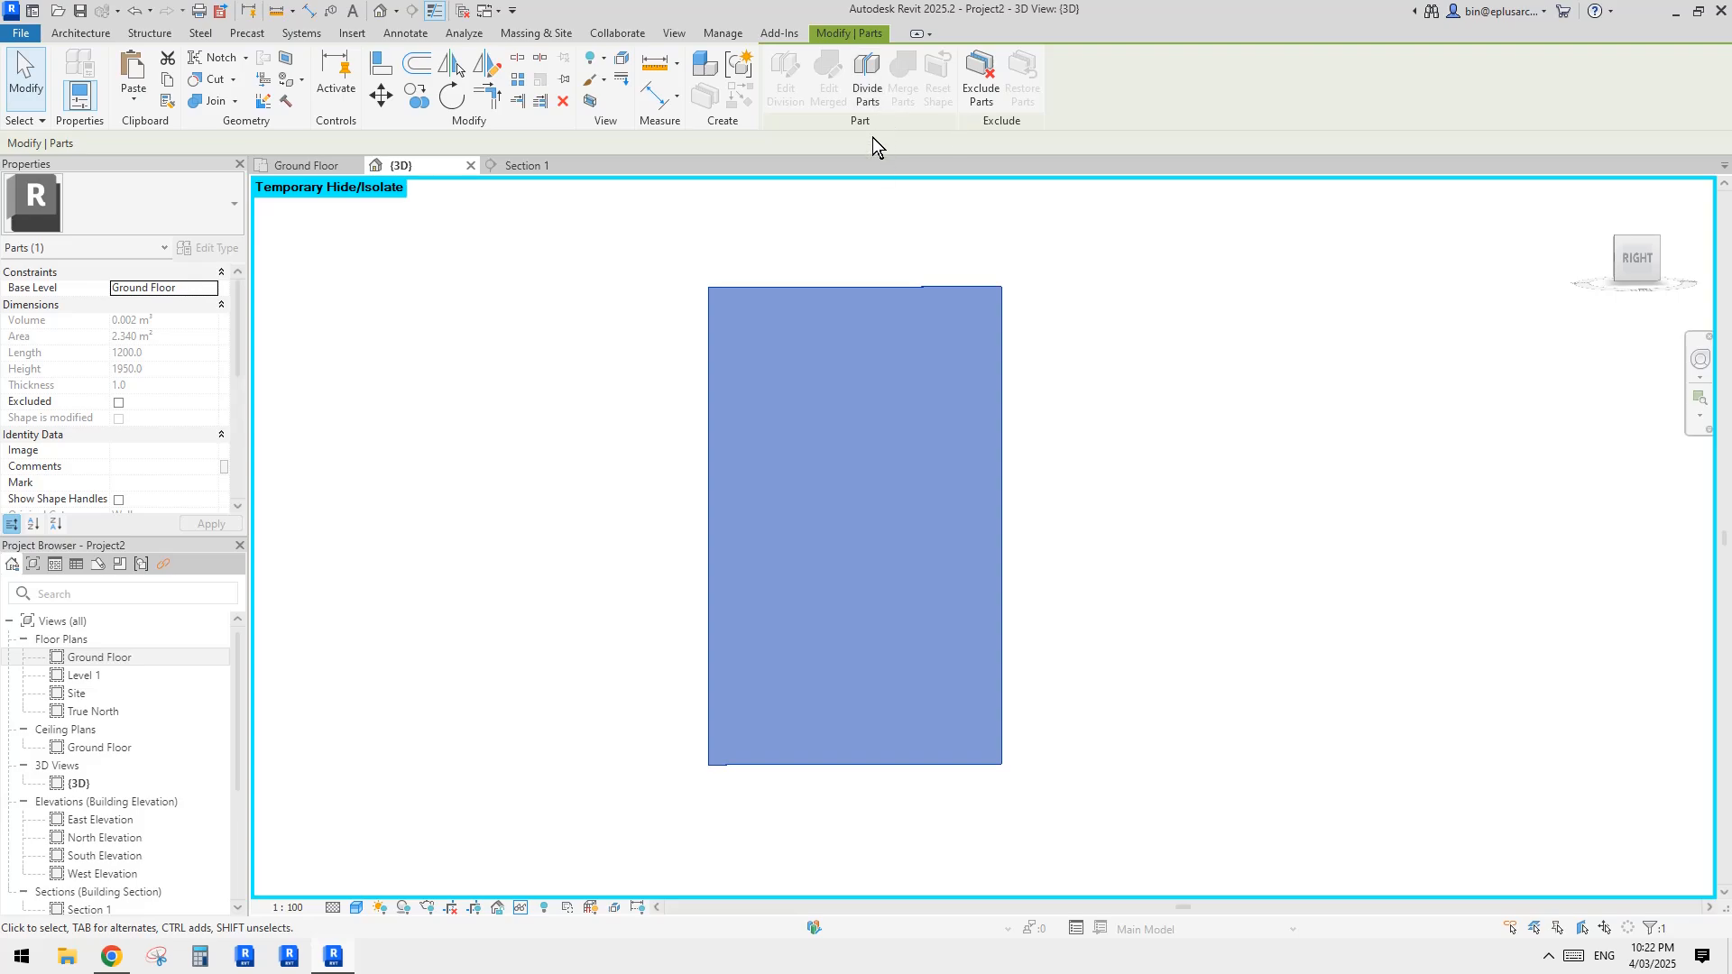
left_click(869, 94)
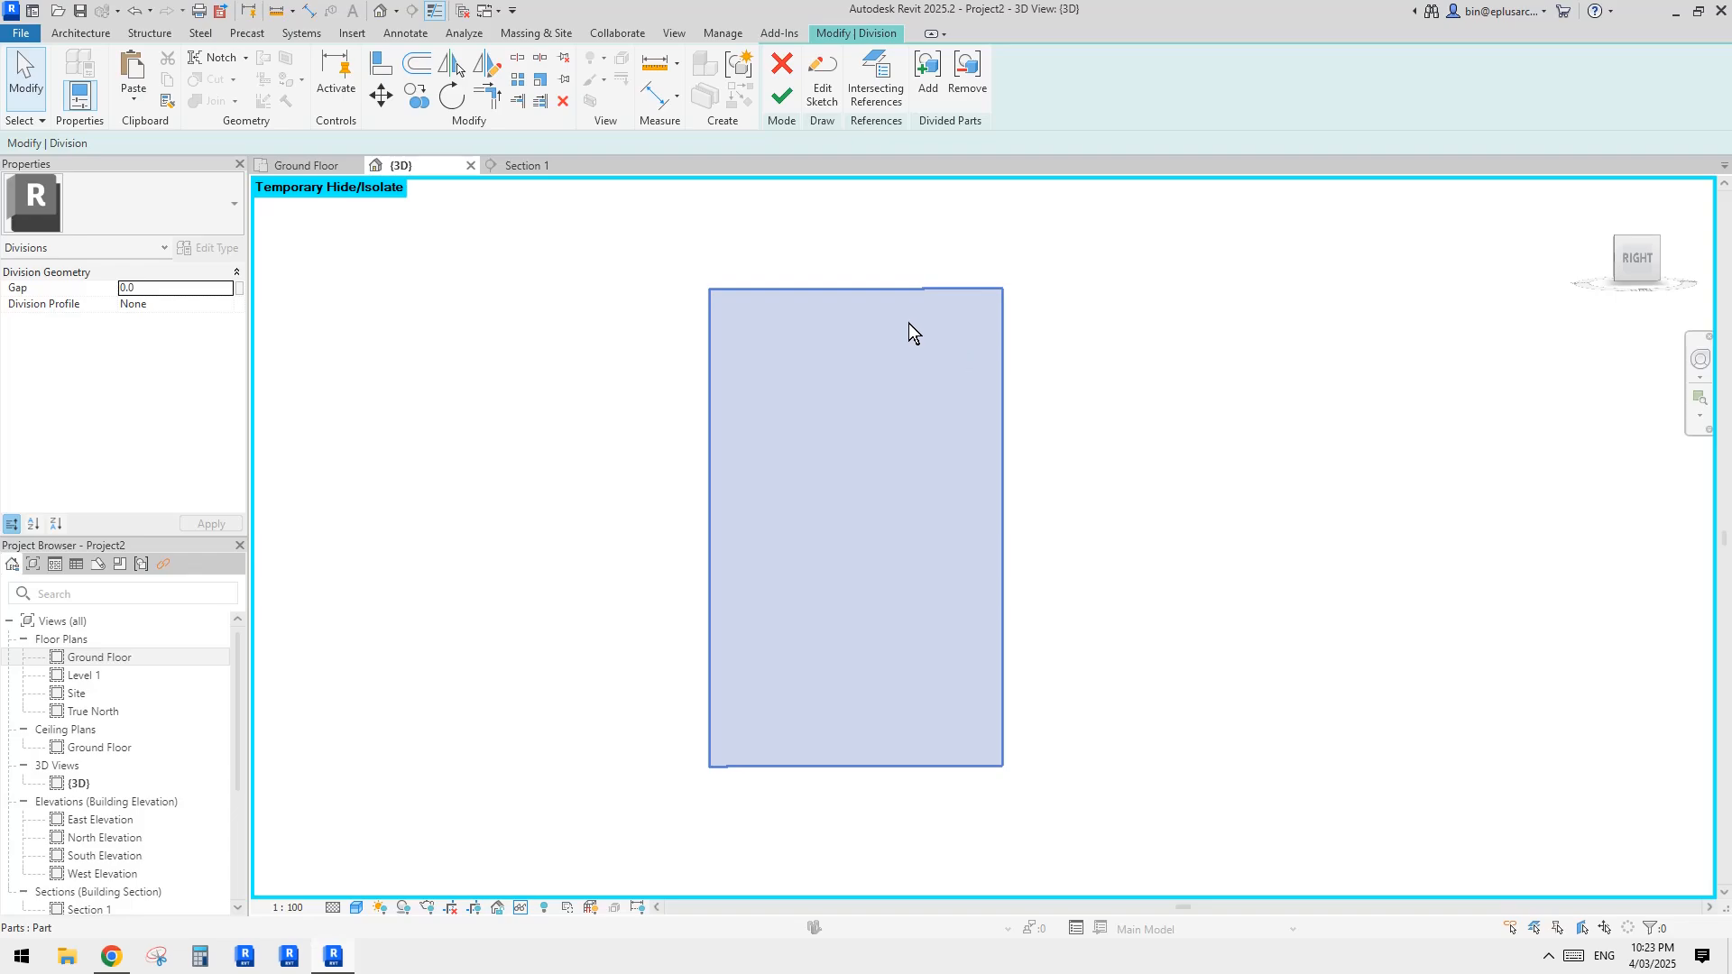
left_click(821, 81)
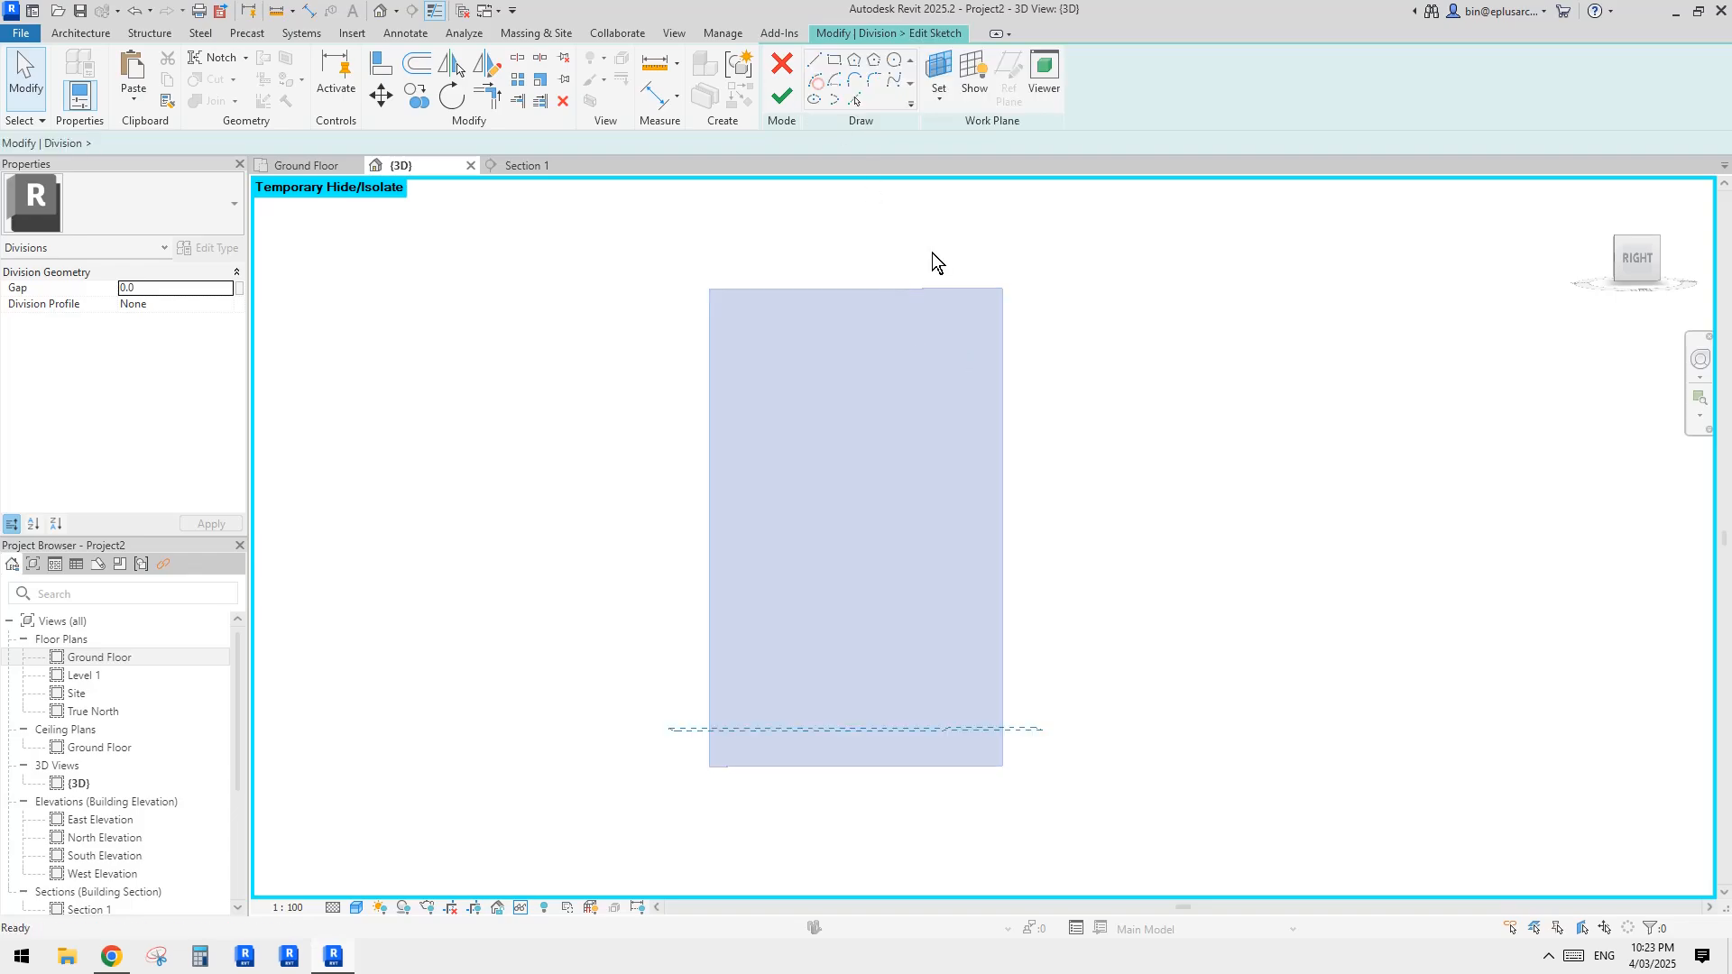
left_click(1619, 262)
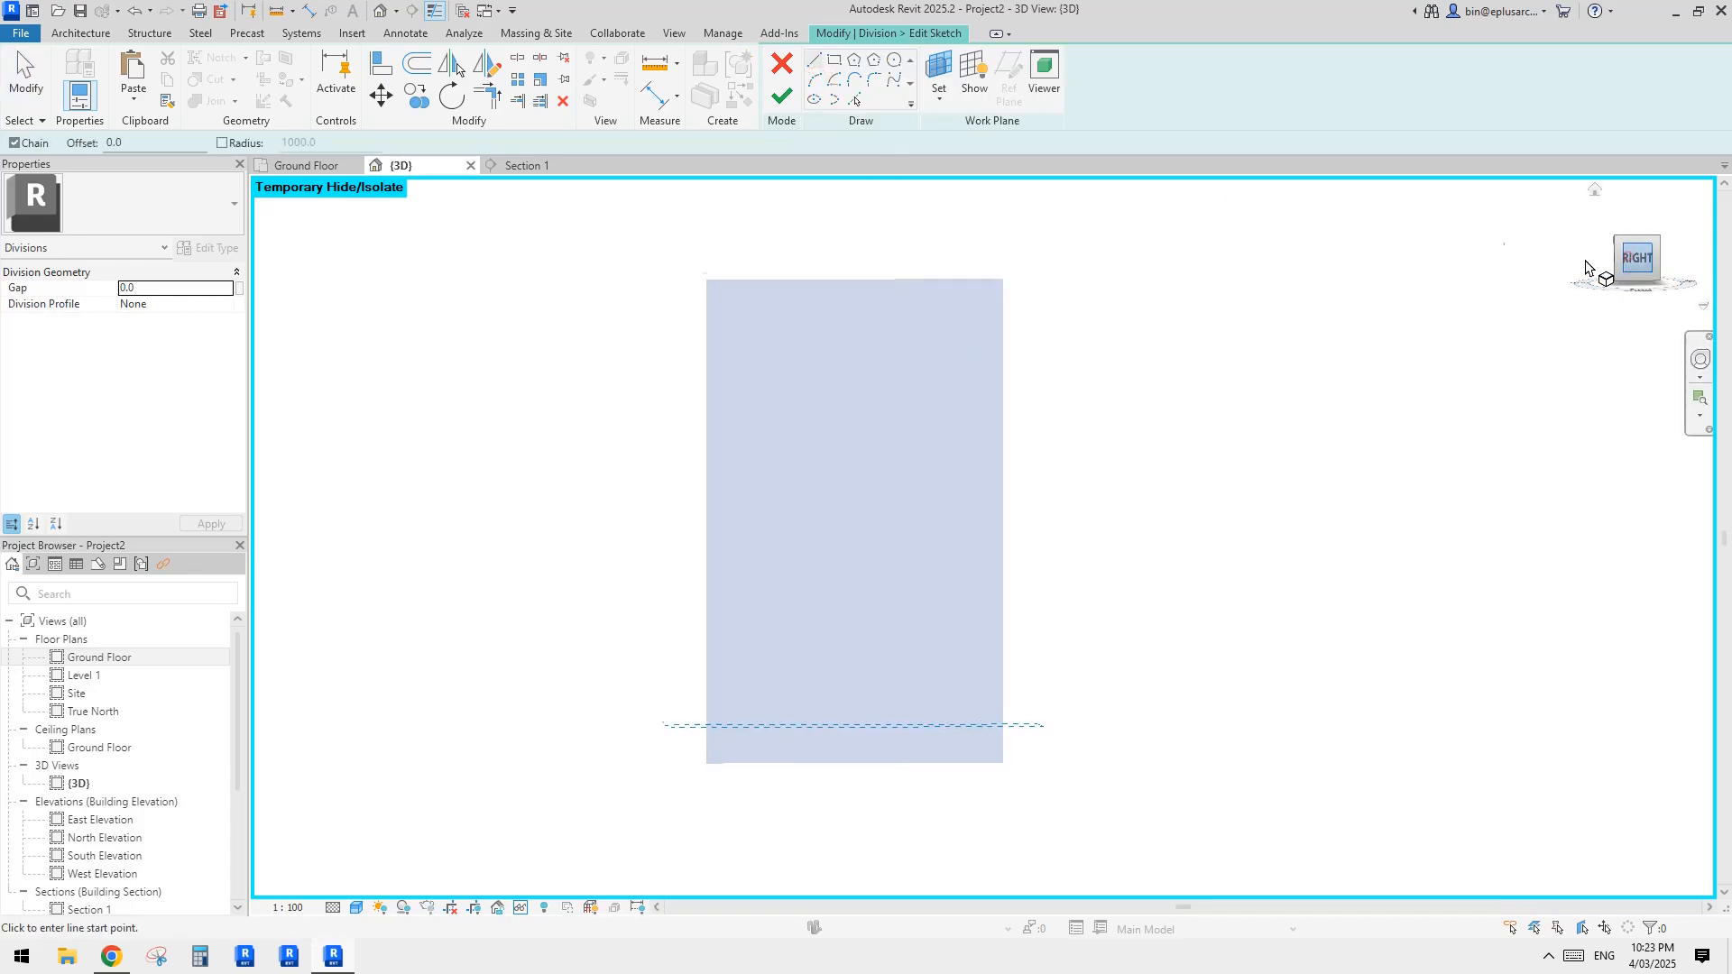
left_click(892, 84)
left_click(920, 224)
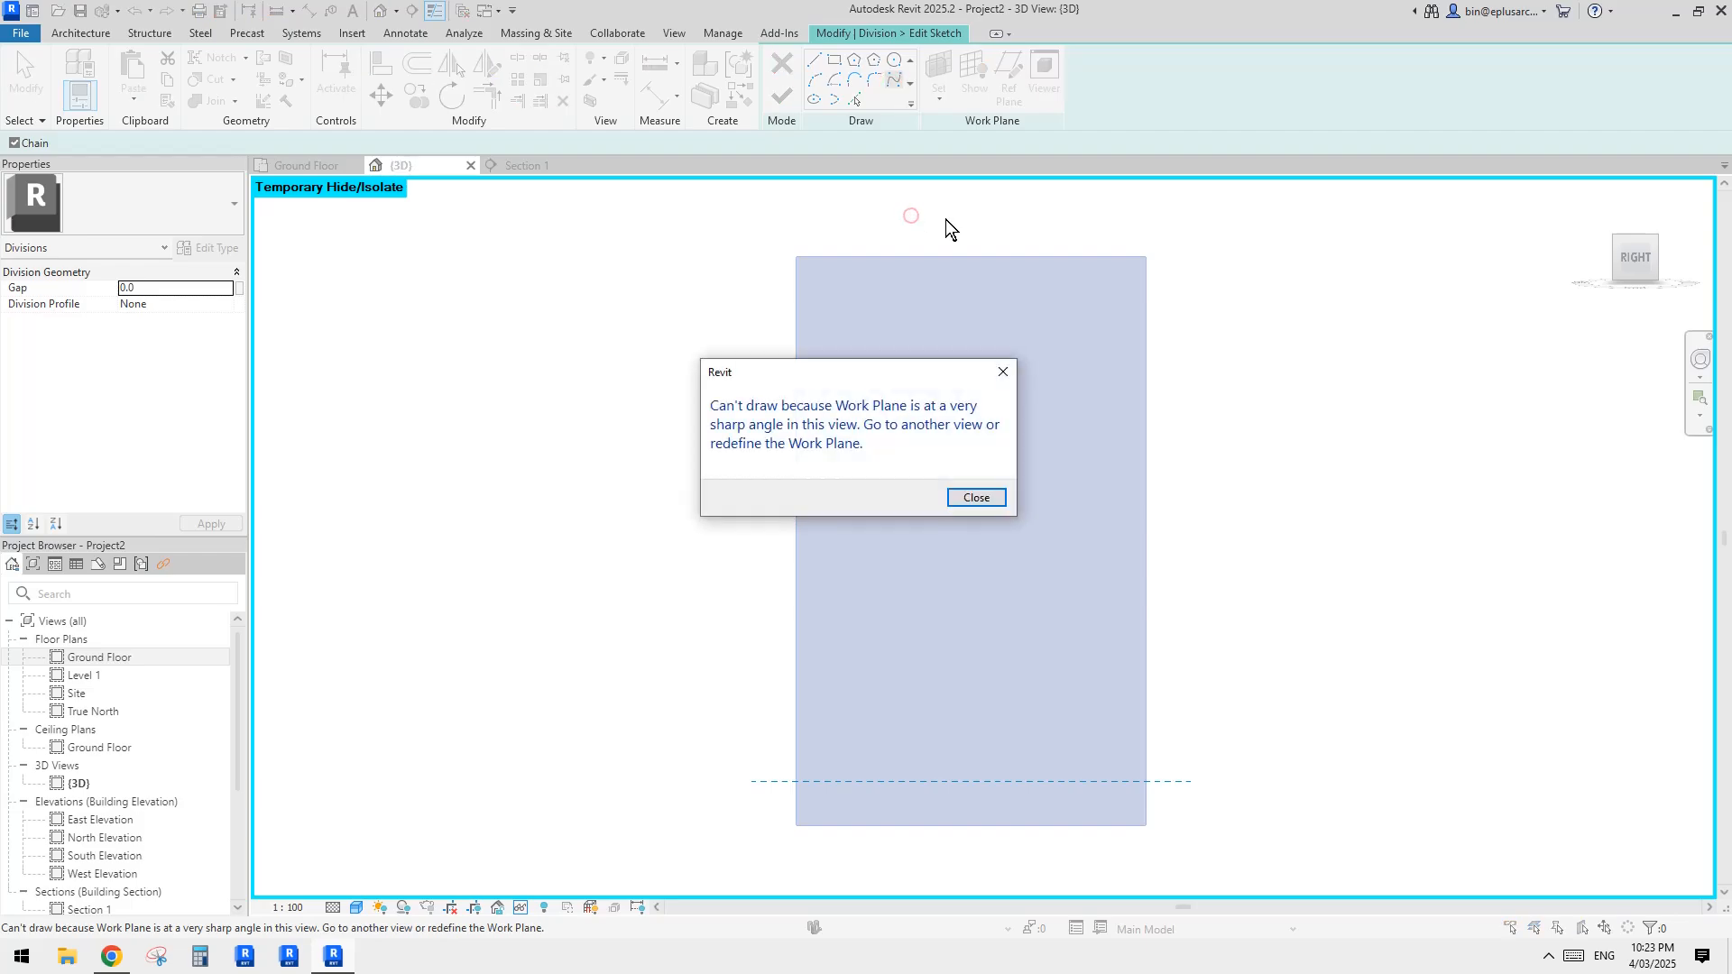
key("Escape")
key("Escape")
Step: Set the division sketch's work plane to the face of the membrane part
left_click(939, 67)
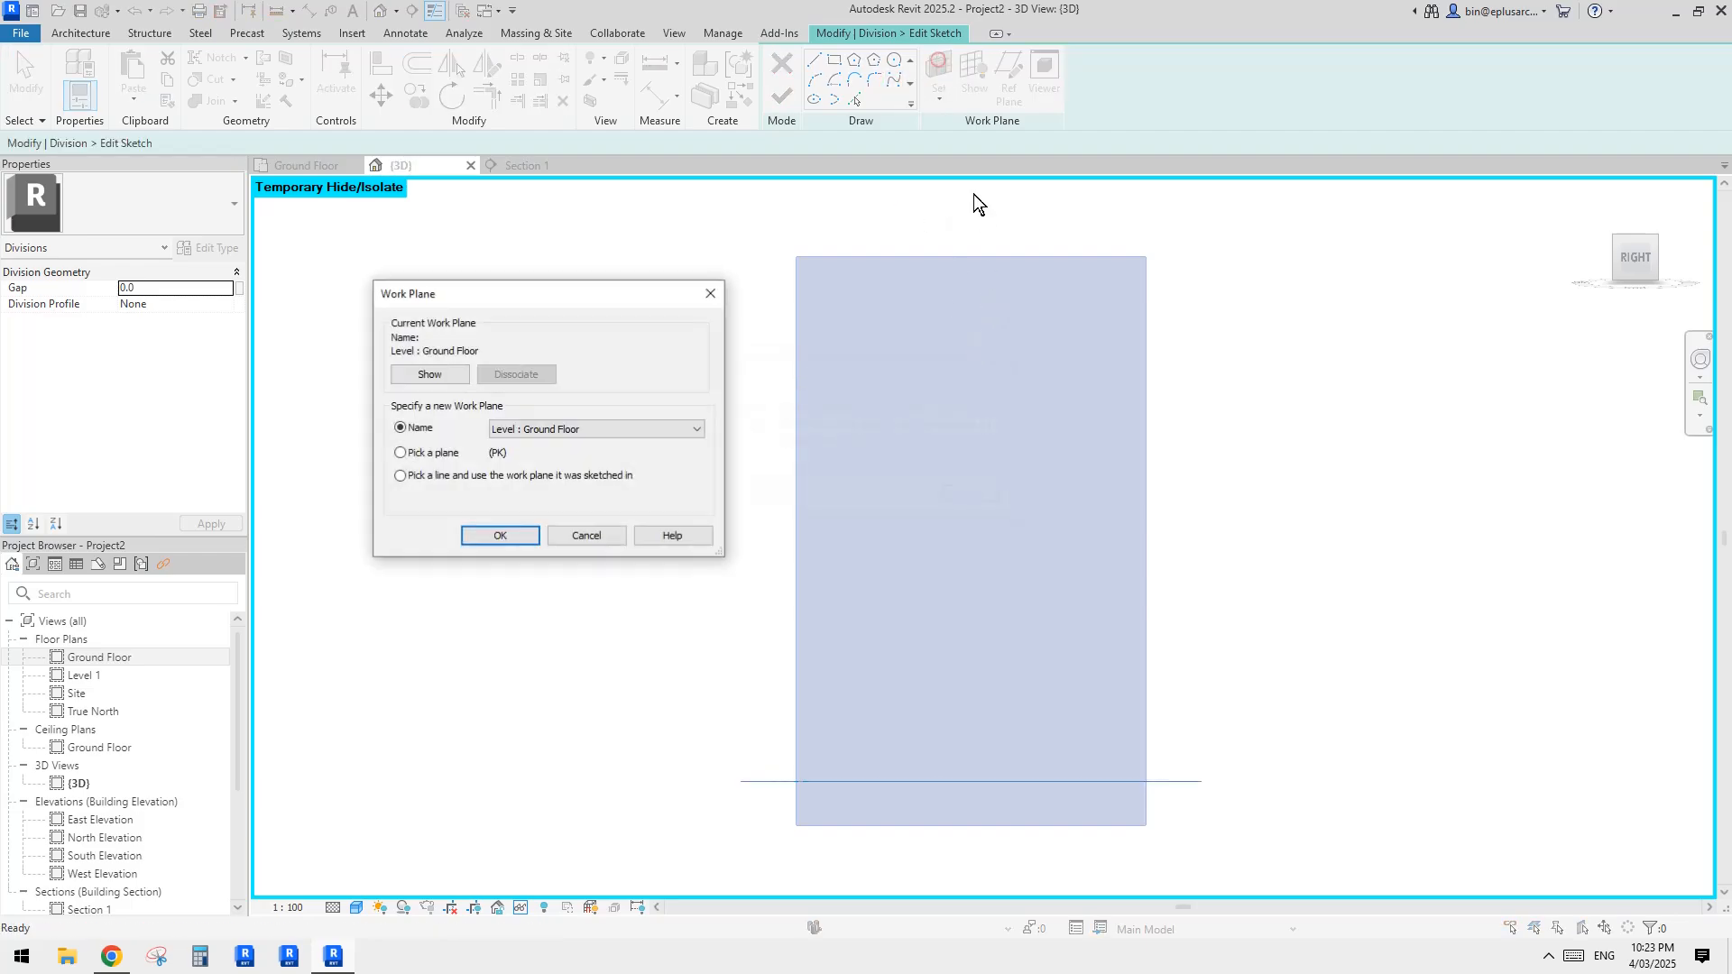
left_click(500, 536)
left_click(1101, 375)
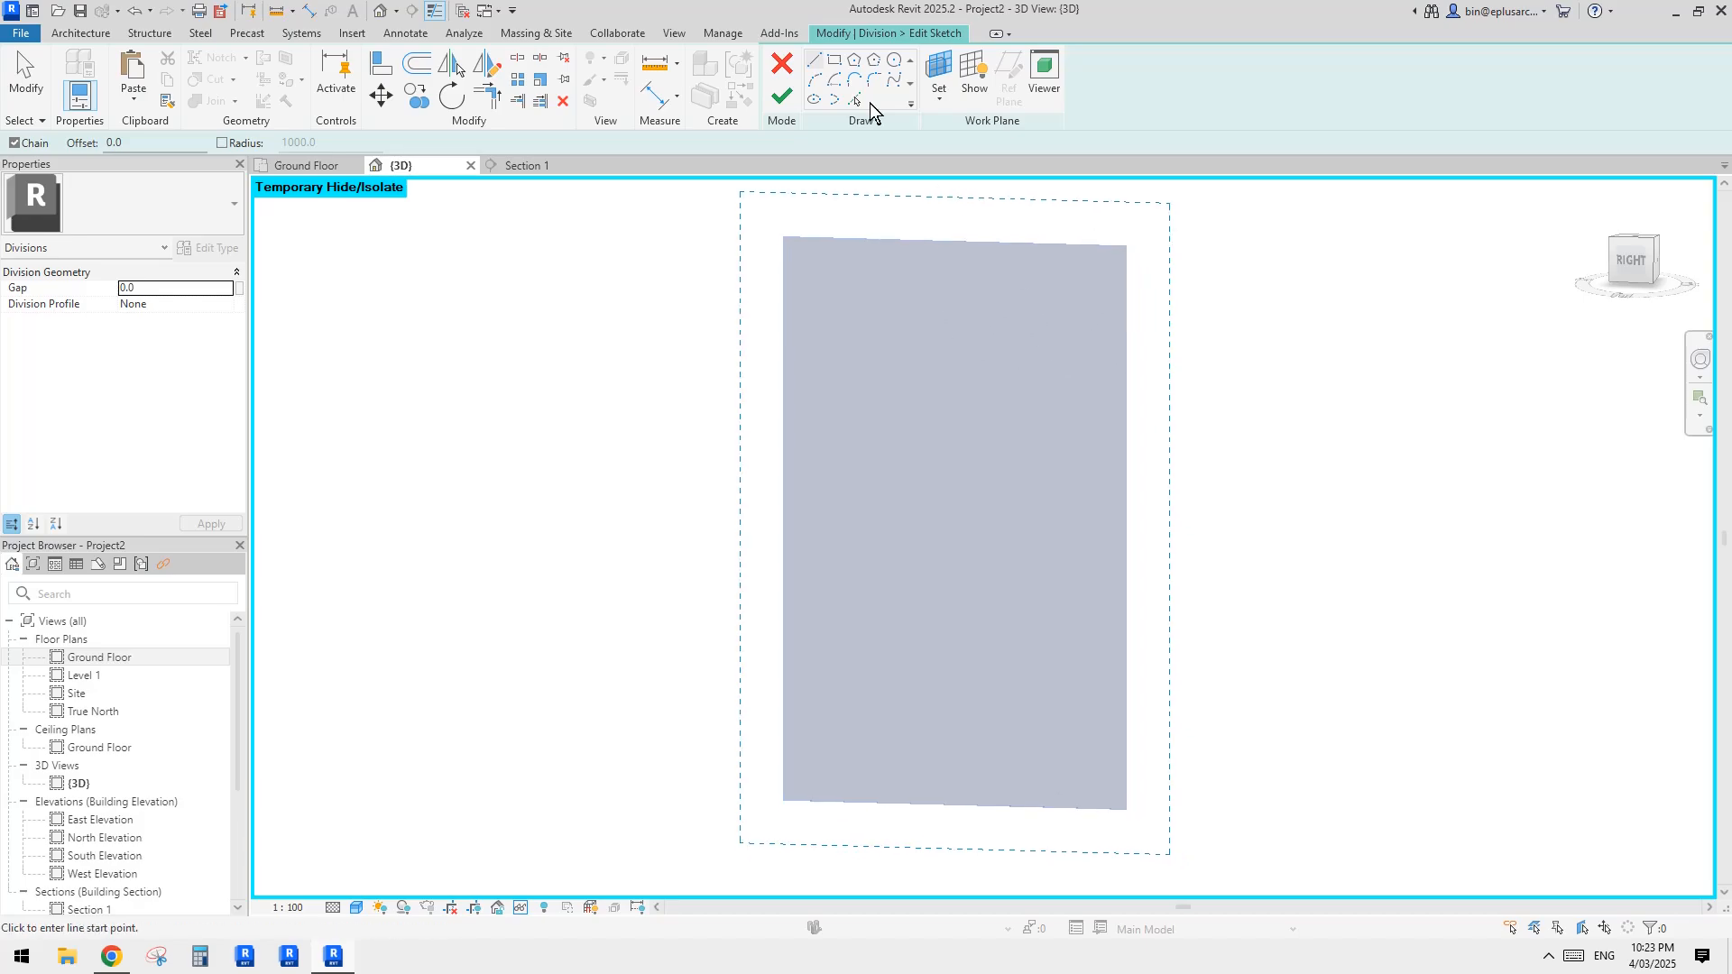
Step: Sketch a wavy spline from above the membrane's upper edge out past its side edge and finish dividing the part
left_click(887, 219)
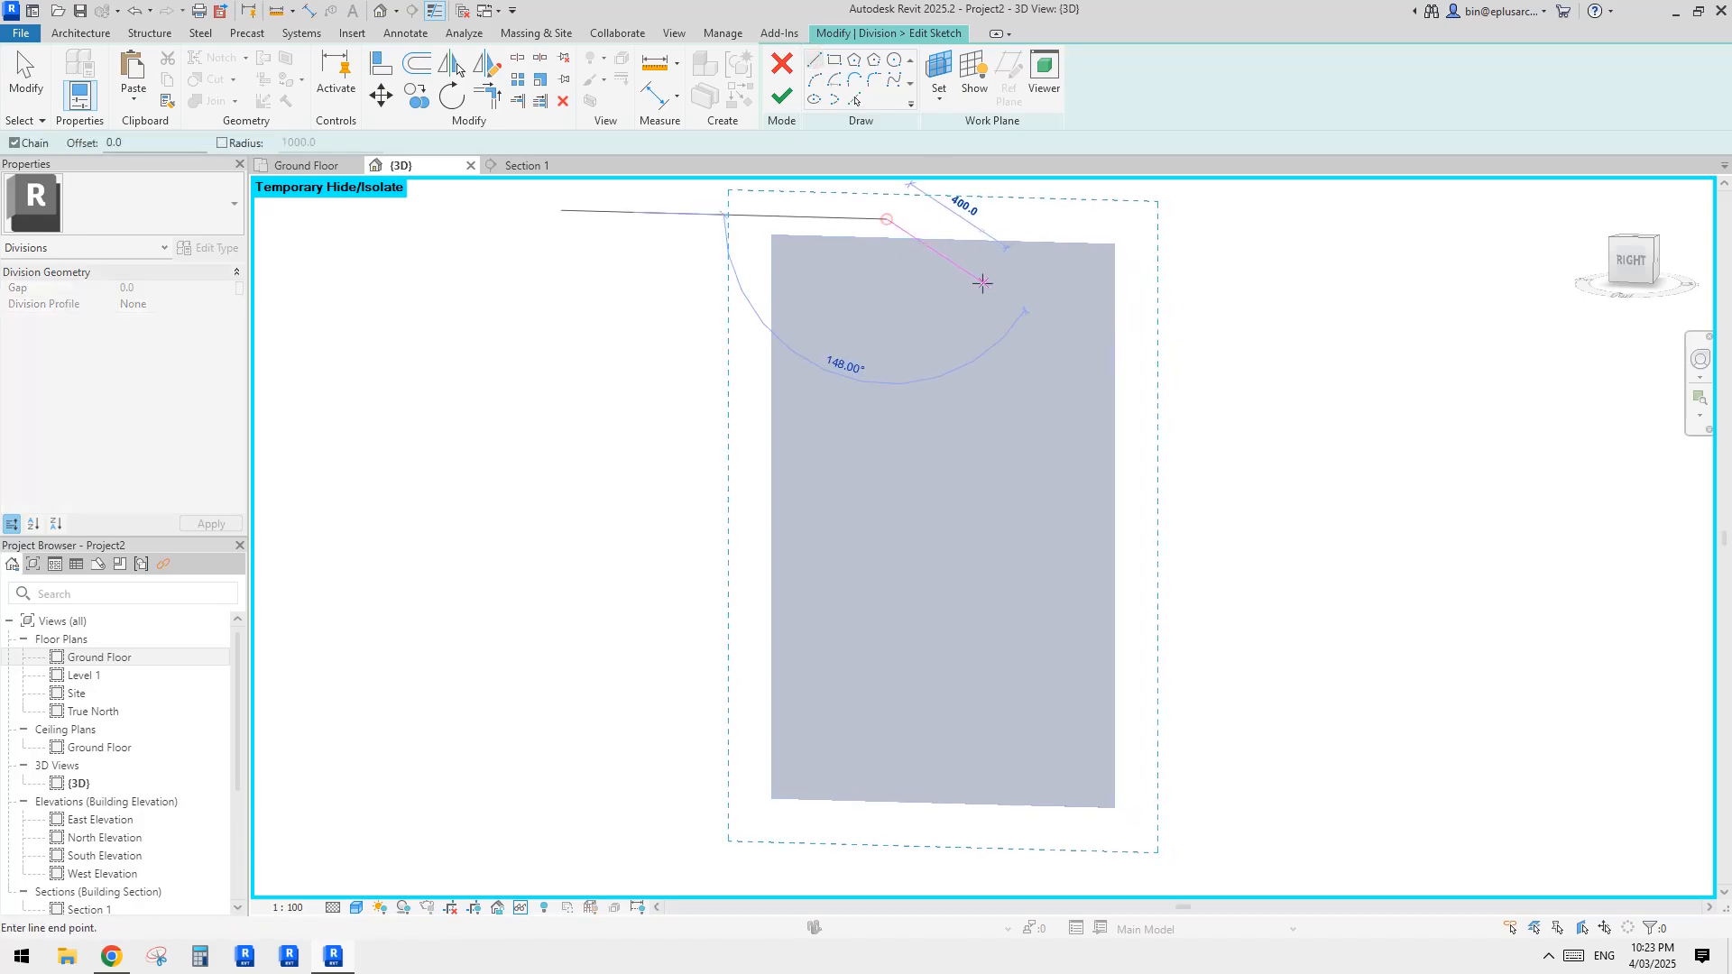
left_click(900, 77)
left_click(863, 194)
left_click(966, 273)
left_click(948, 419)
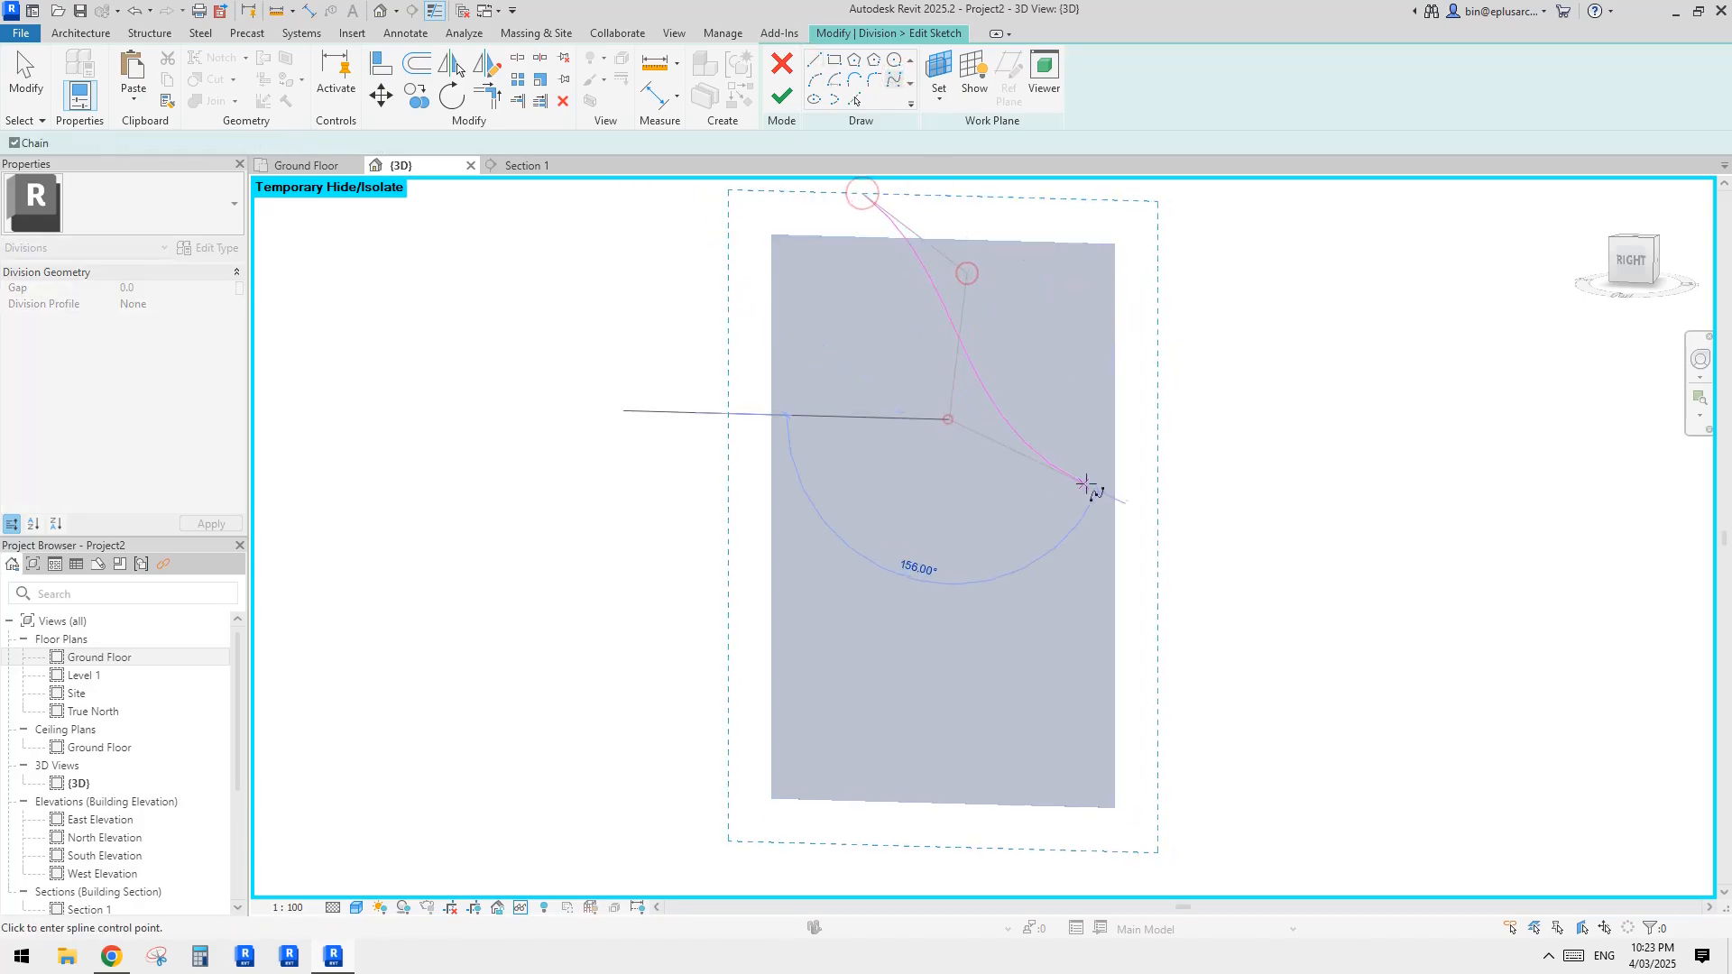
left_click(1089, 481)
left_click(1272, 516)
key("Escape")
key("Escape")
left_click(784, 100)
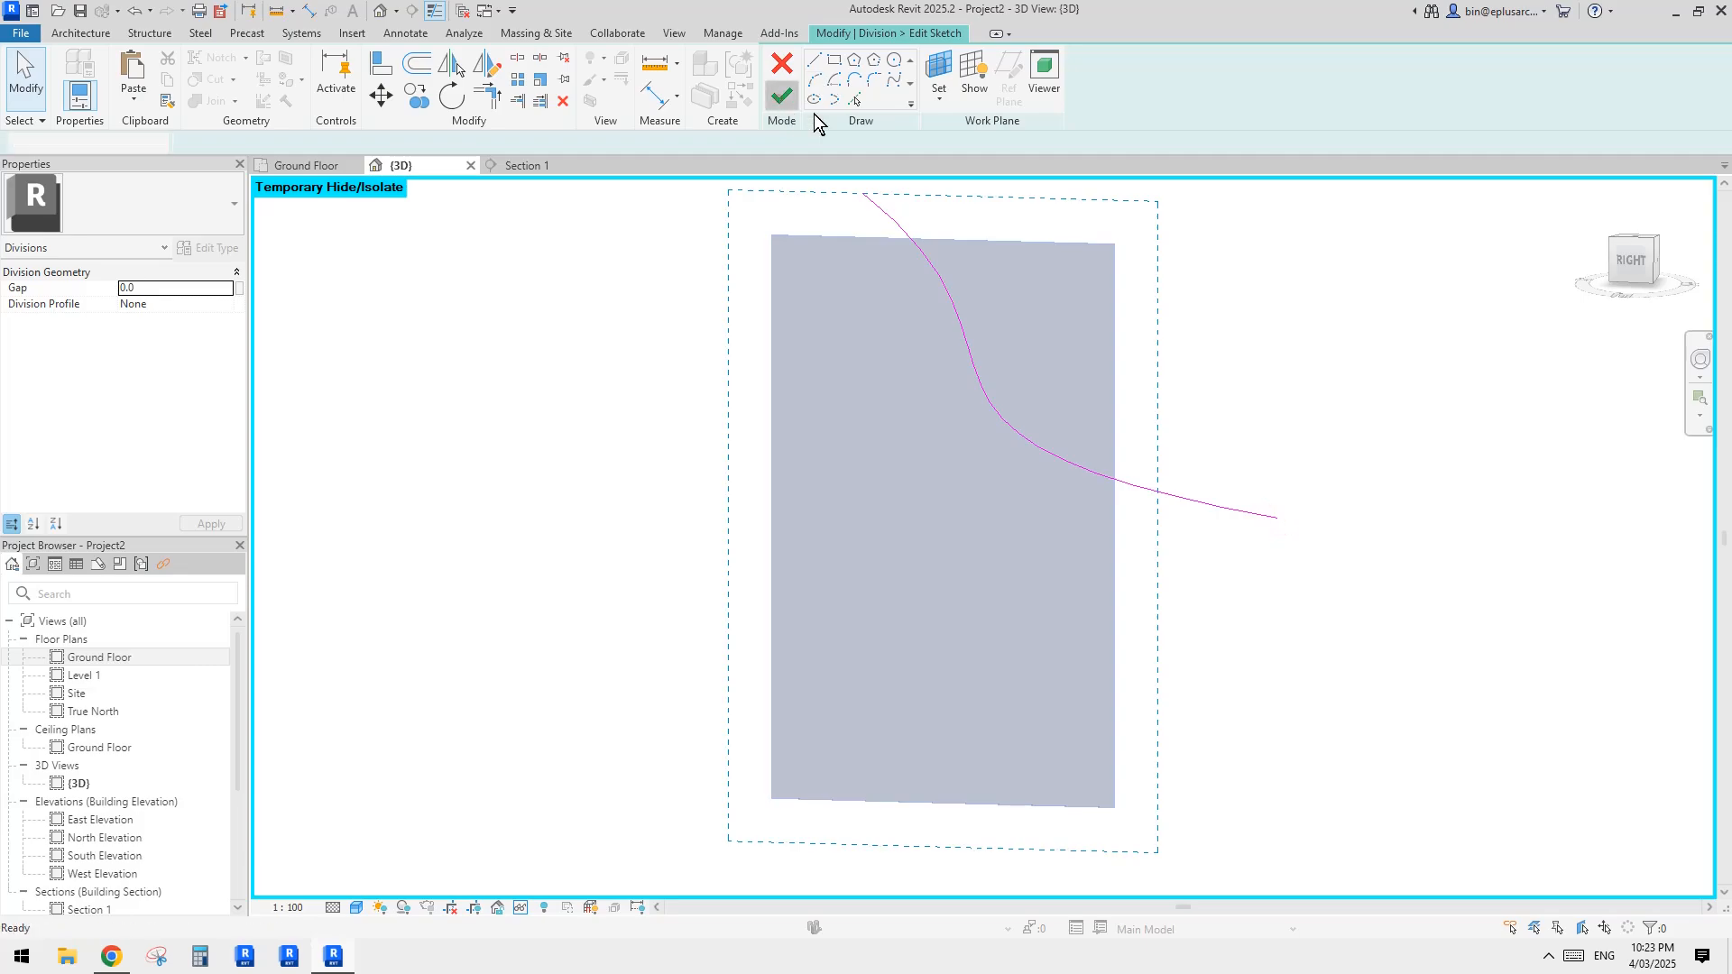
left_click(781, 97)
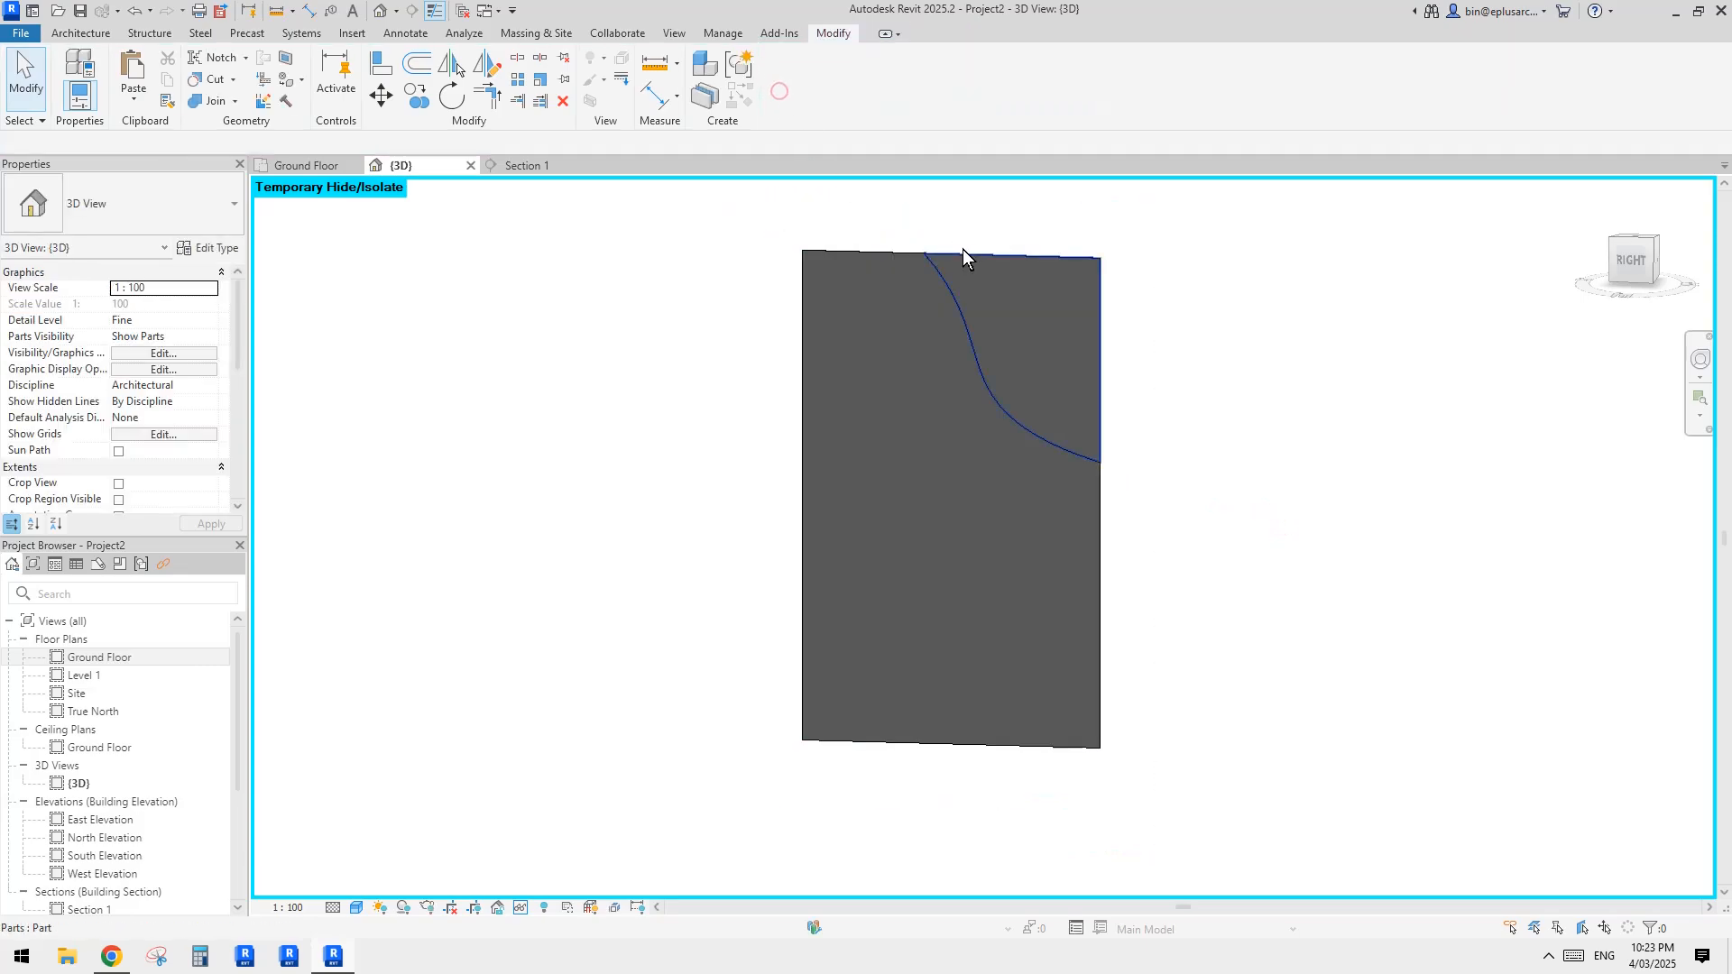
Step: Reset the temporary isolation and exclude the upper-corner piece of the divided membrane
key("h")
key("r")
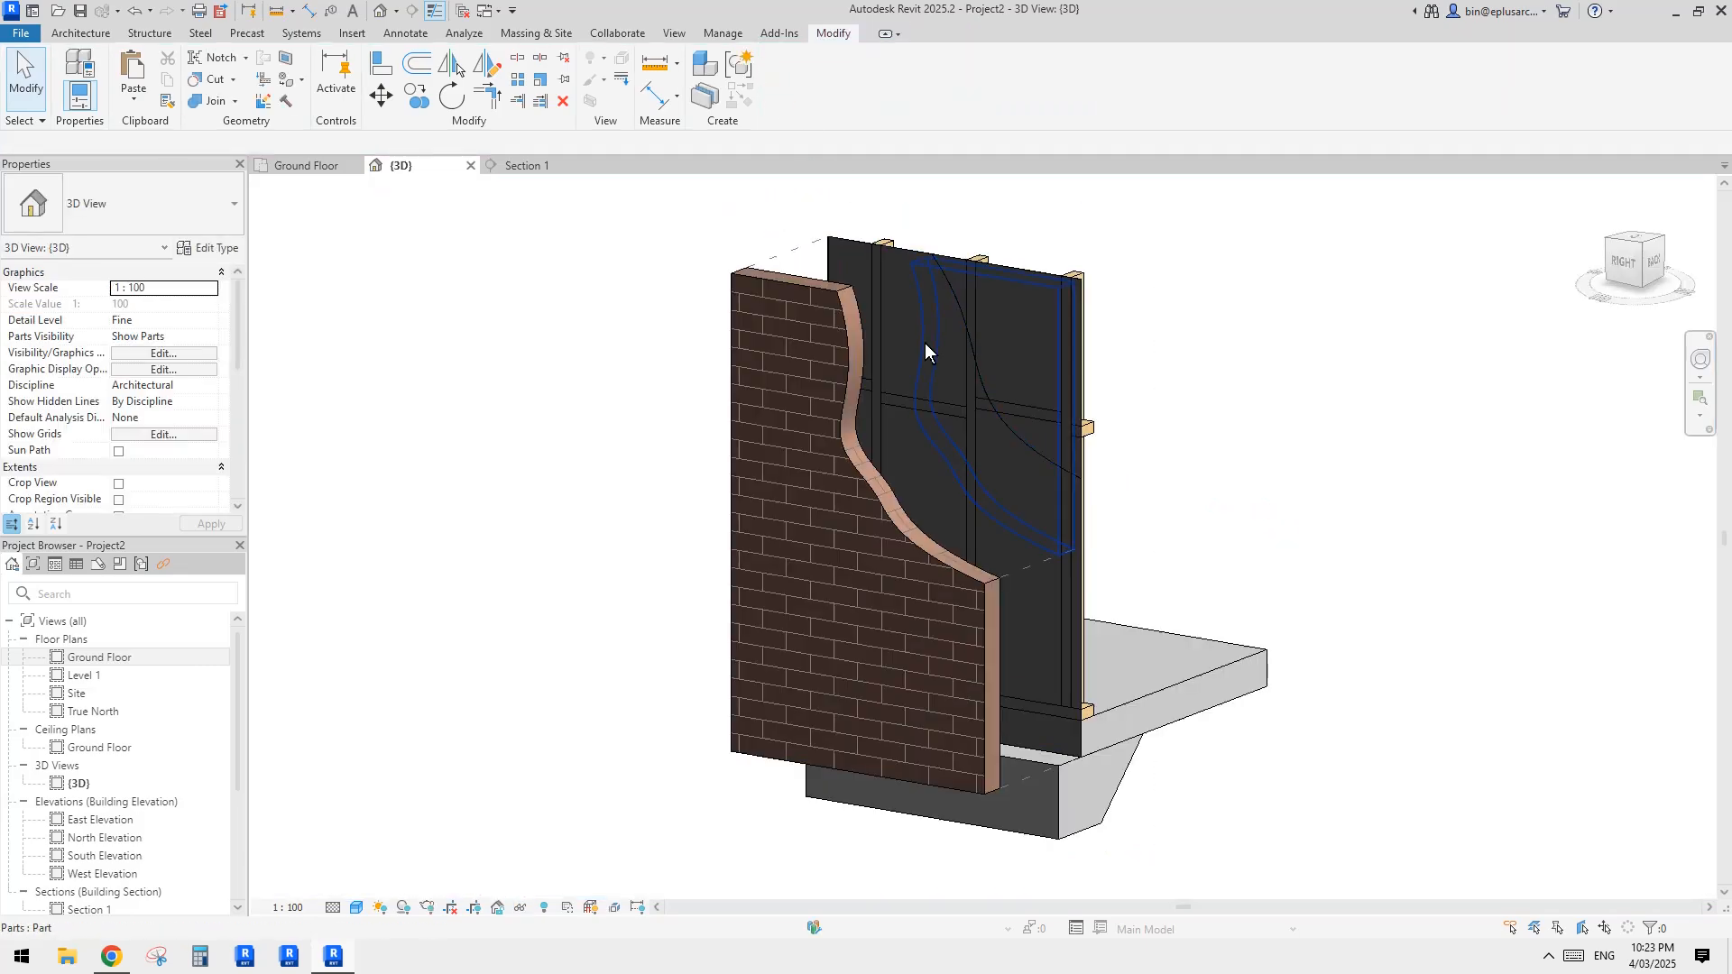
middle_click_drag(923, 342, 1068, 390, "shift")
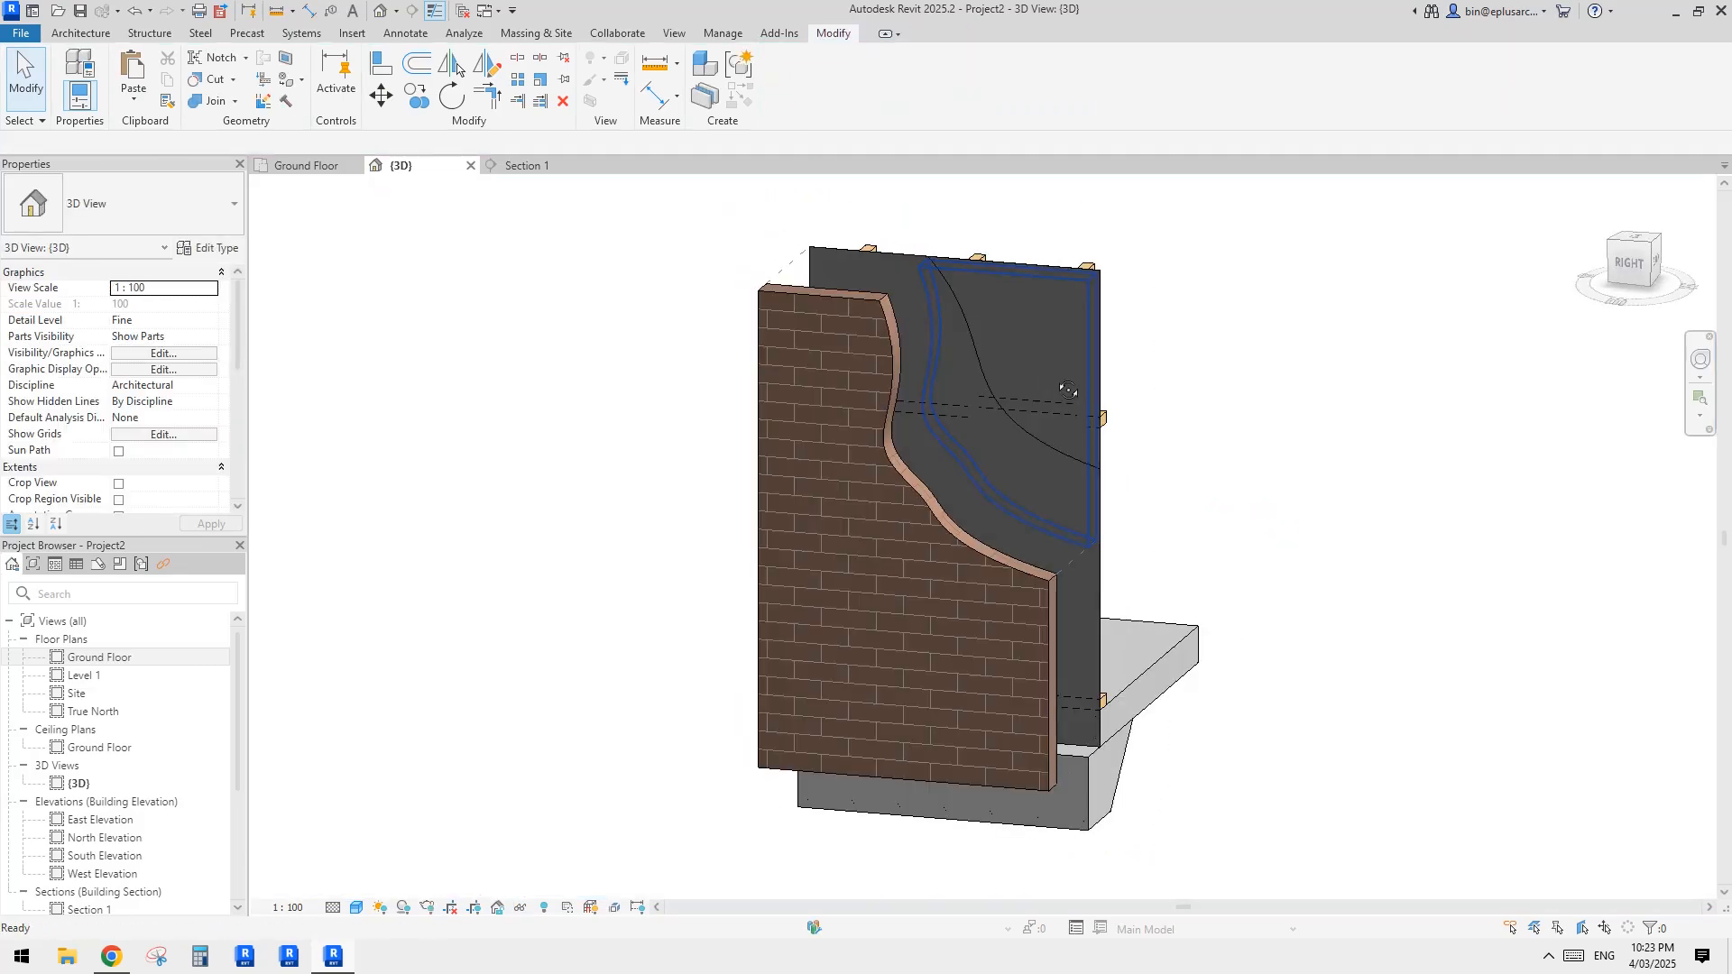
left_click(1030, 308)
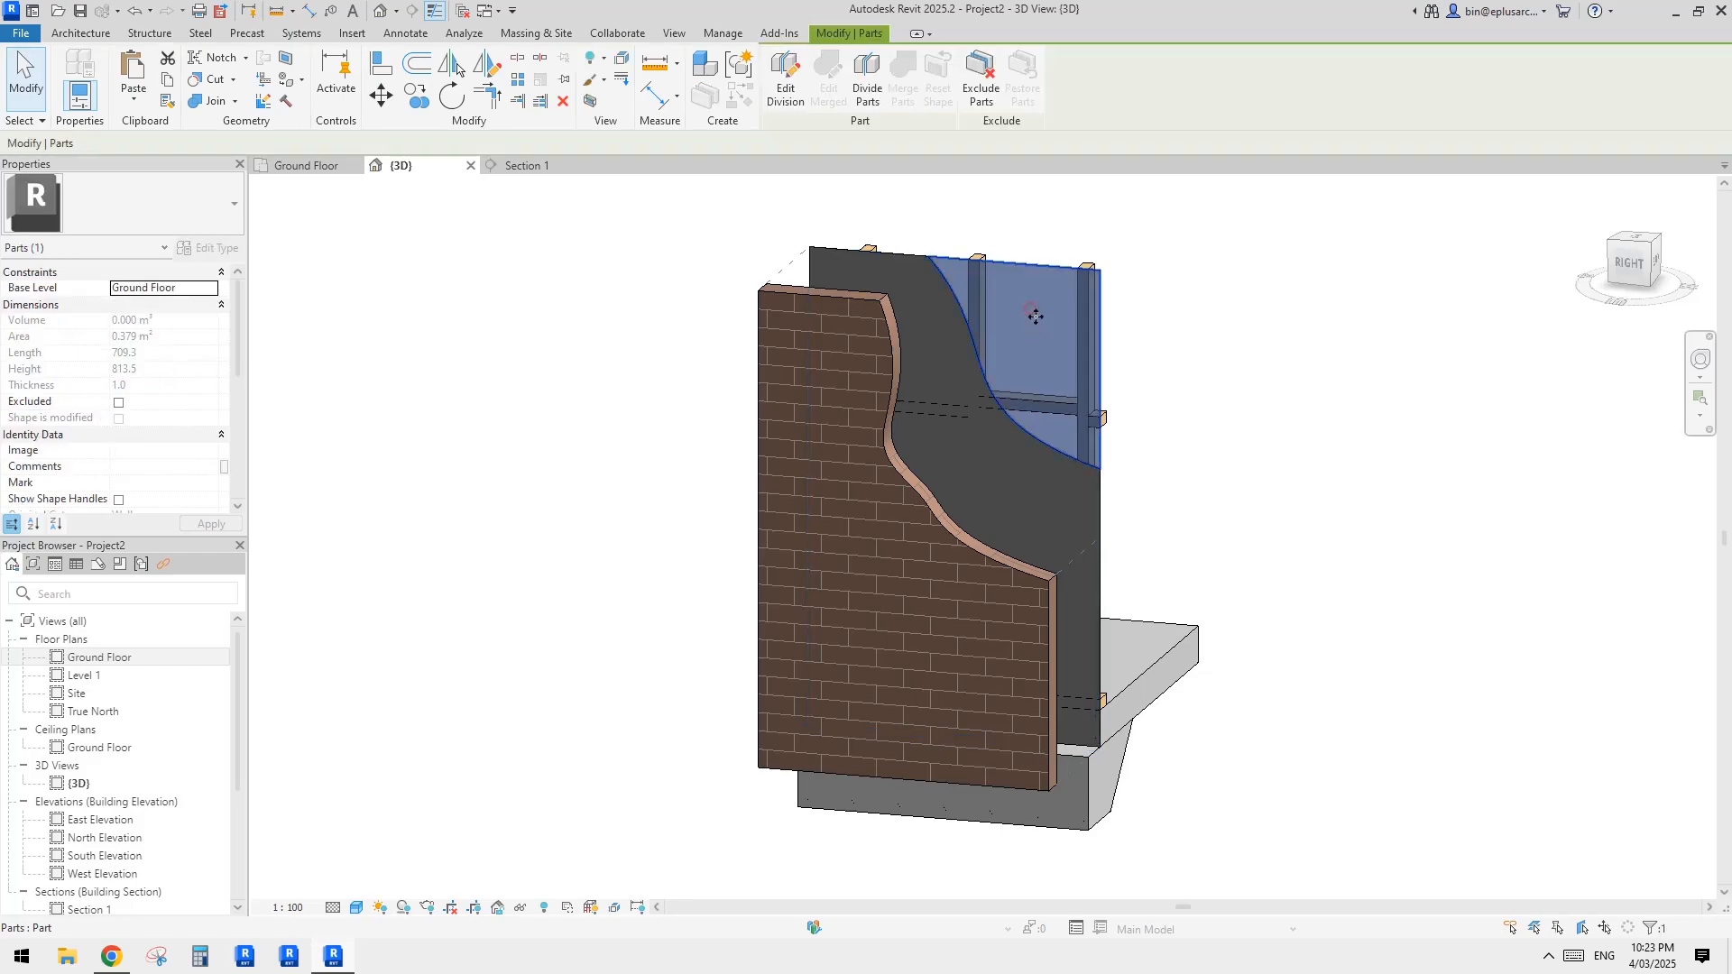
left_click(985, 90)
Step: Examine the cut-away membrane between the brick veneer and the timber framing
mouse_move(1329, 381)
middle_mouse_down("shift")
mouse_move(1199, 463)
mouse_move(1492, 263)
mouse_move(1241, 421)
mouse_move(1308, 390)
middle_mouse_up("shift")
scroll(1073, 423, "up", 5)
middle_click_drag(1064, 428, 1132, 464, "shift")
scroll(1005, 362, "down", 1)
scroll(1004, 363, "down", 1)
mouse_move(1005, 363)
middle_mouse_down("shift")
mouse_move(960, 391)
mouse_move(965, 341)
mouse_move(928, 234)
middle_mouse_up("shift")
scroll(967, 344, "down", 1)
scroll(965, 341, "up", 2)
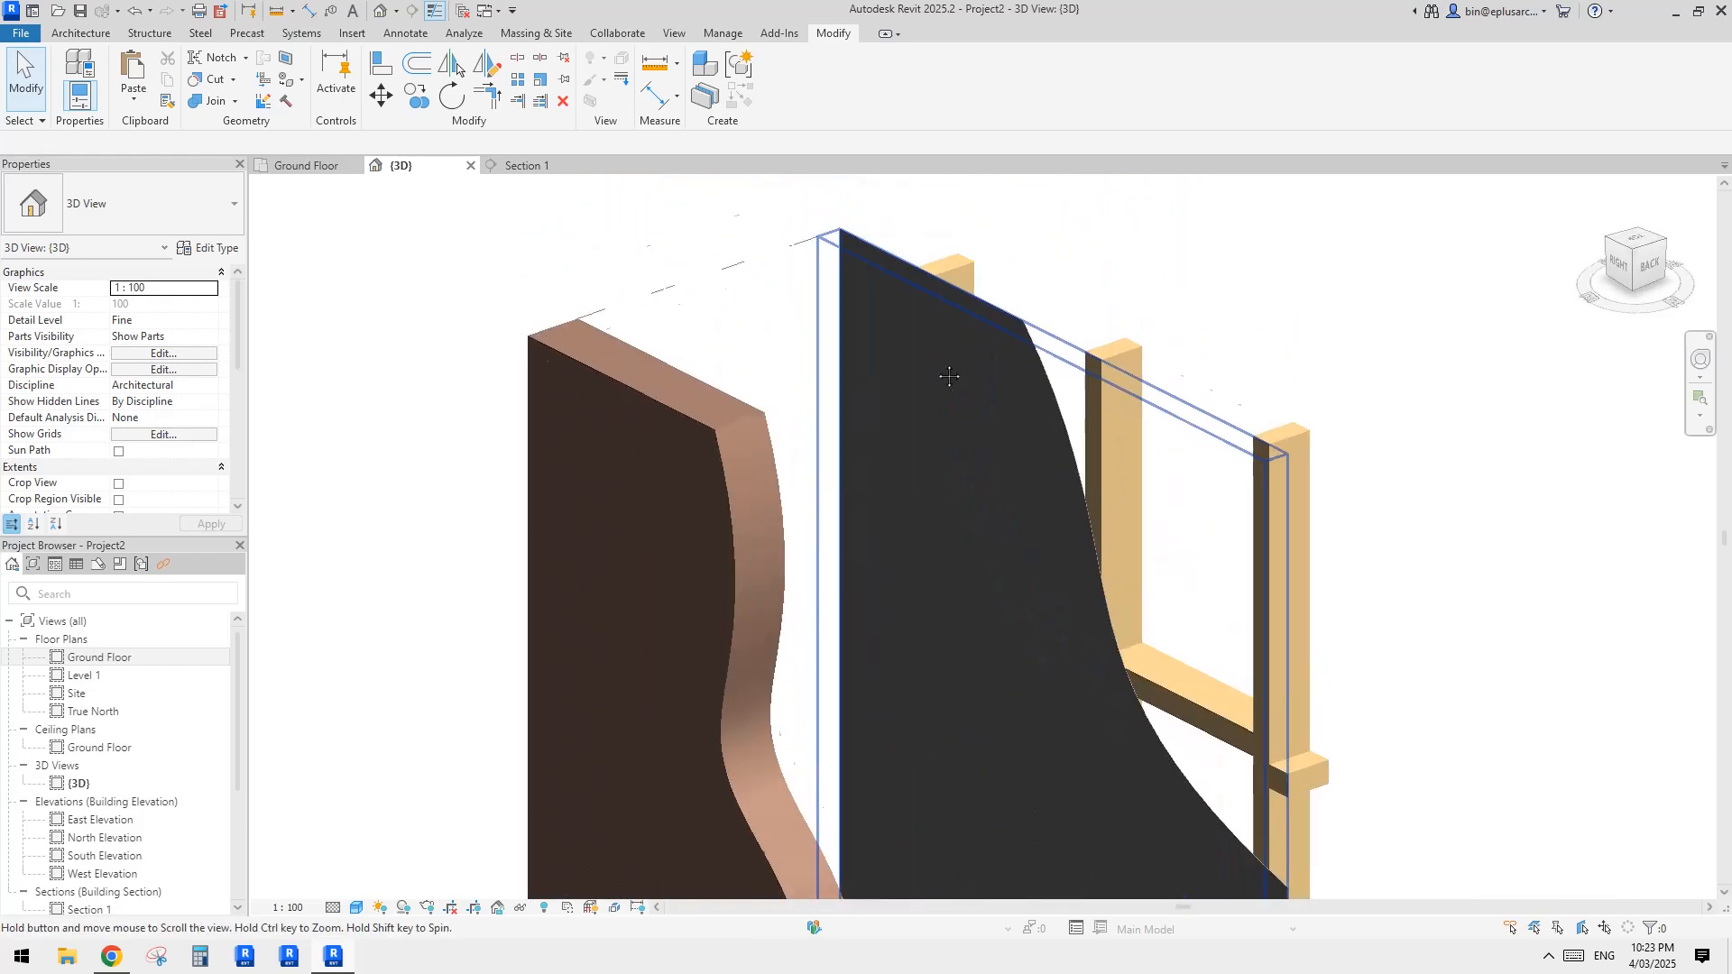
scroll(932, 322, "up", 2)
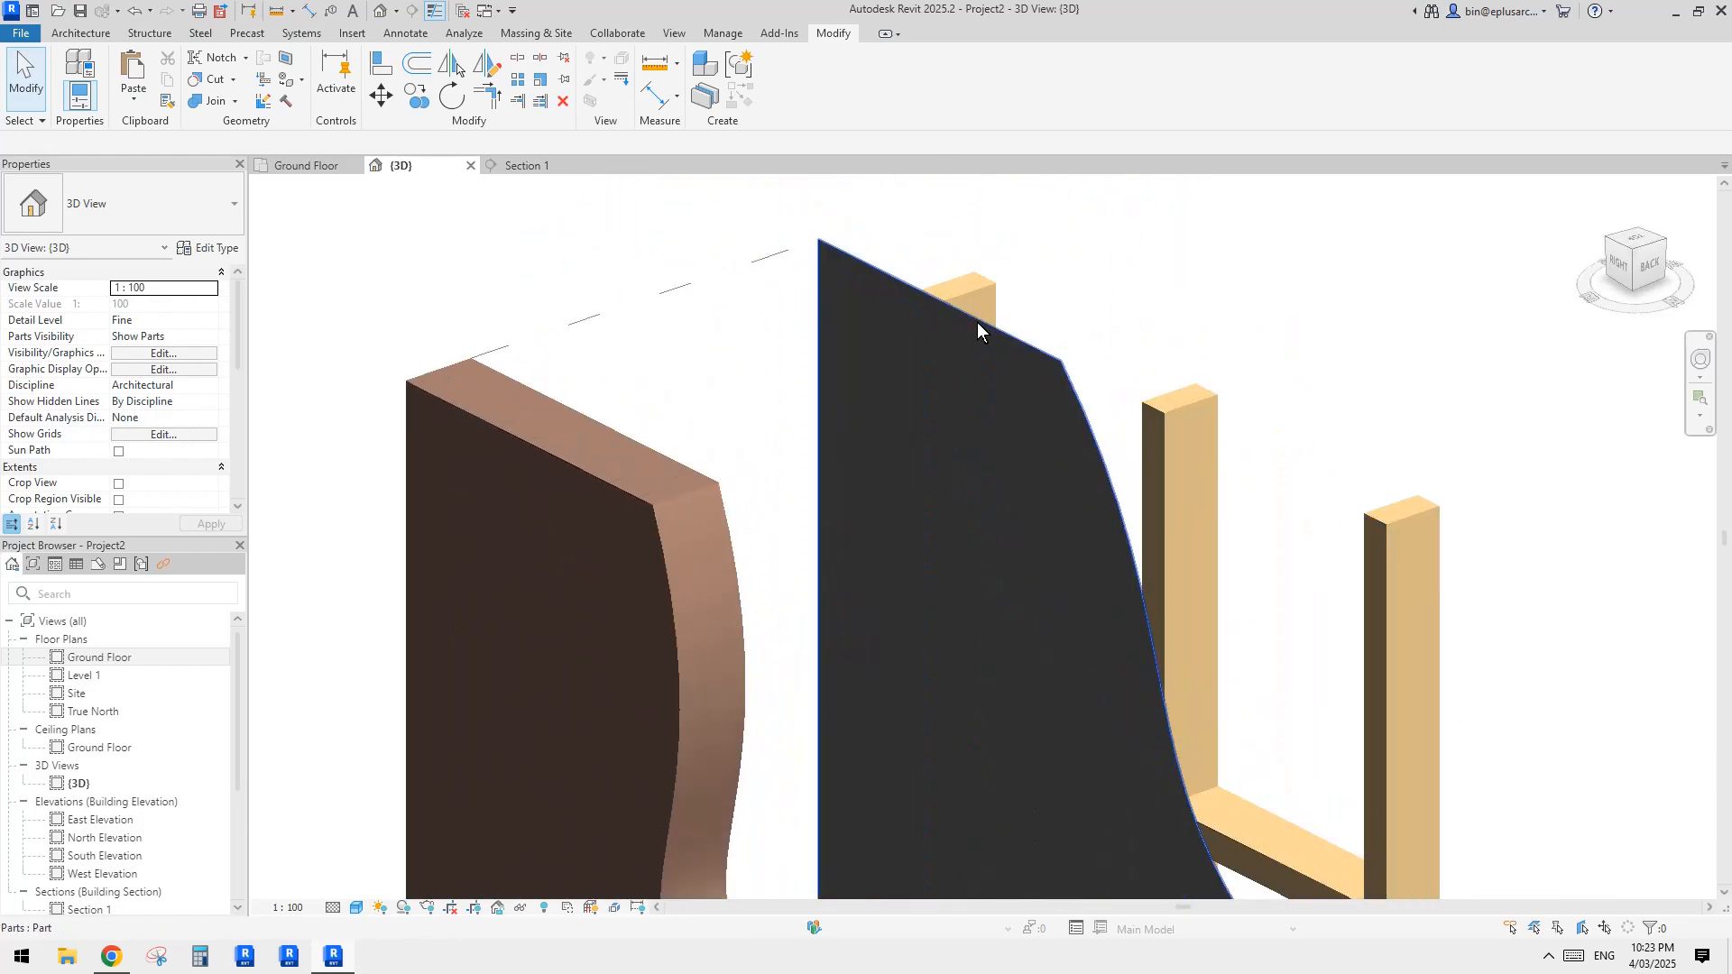
left_click(1040, 374)
middle_click_drag(1041, 375, 963, 365, "shift")
scroll(963, 370, "down", 2)
key("Escape")
Step: Set the 3D view's Parts Visibility to Show Original
scroll(170, 337, "down", 5)
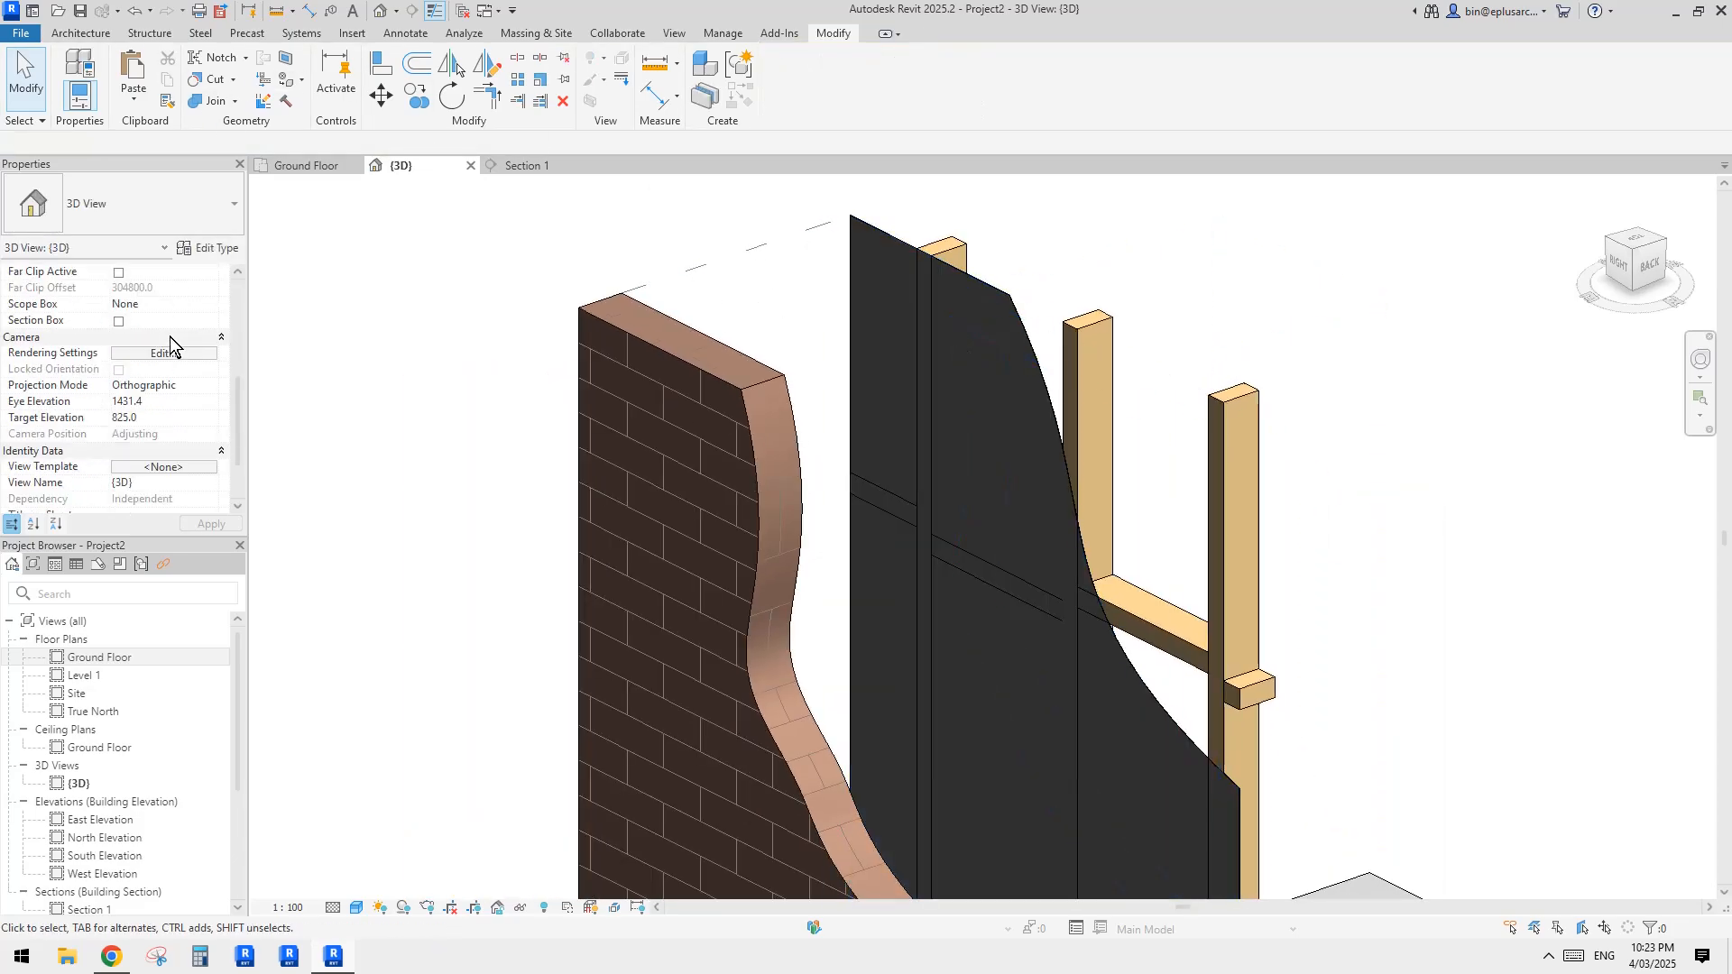
scroll(192, 349, "up", 4)
left_click(204, 305)
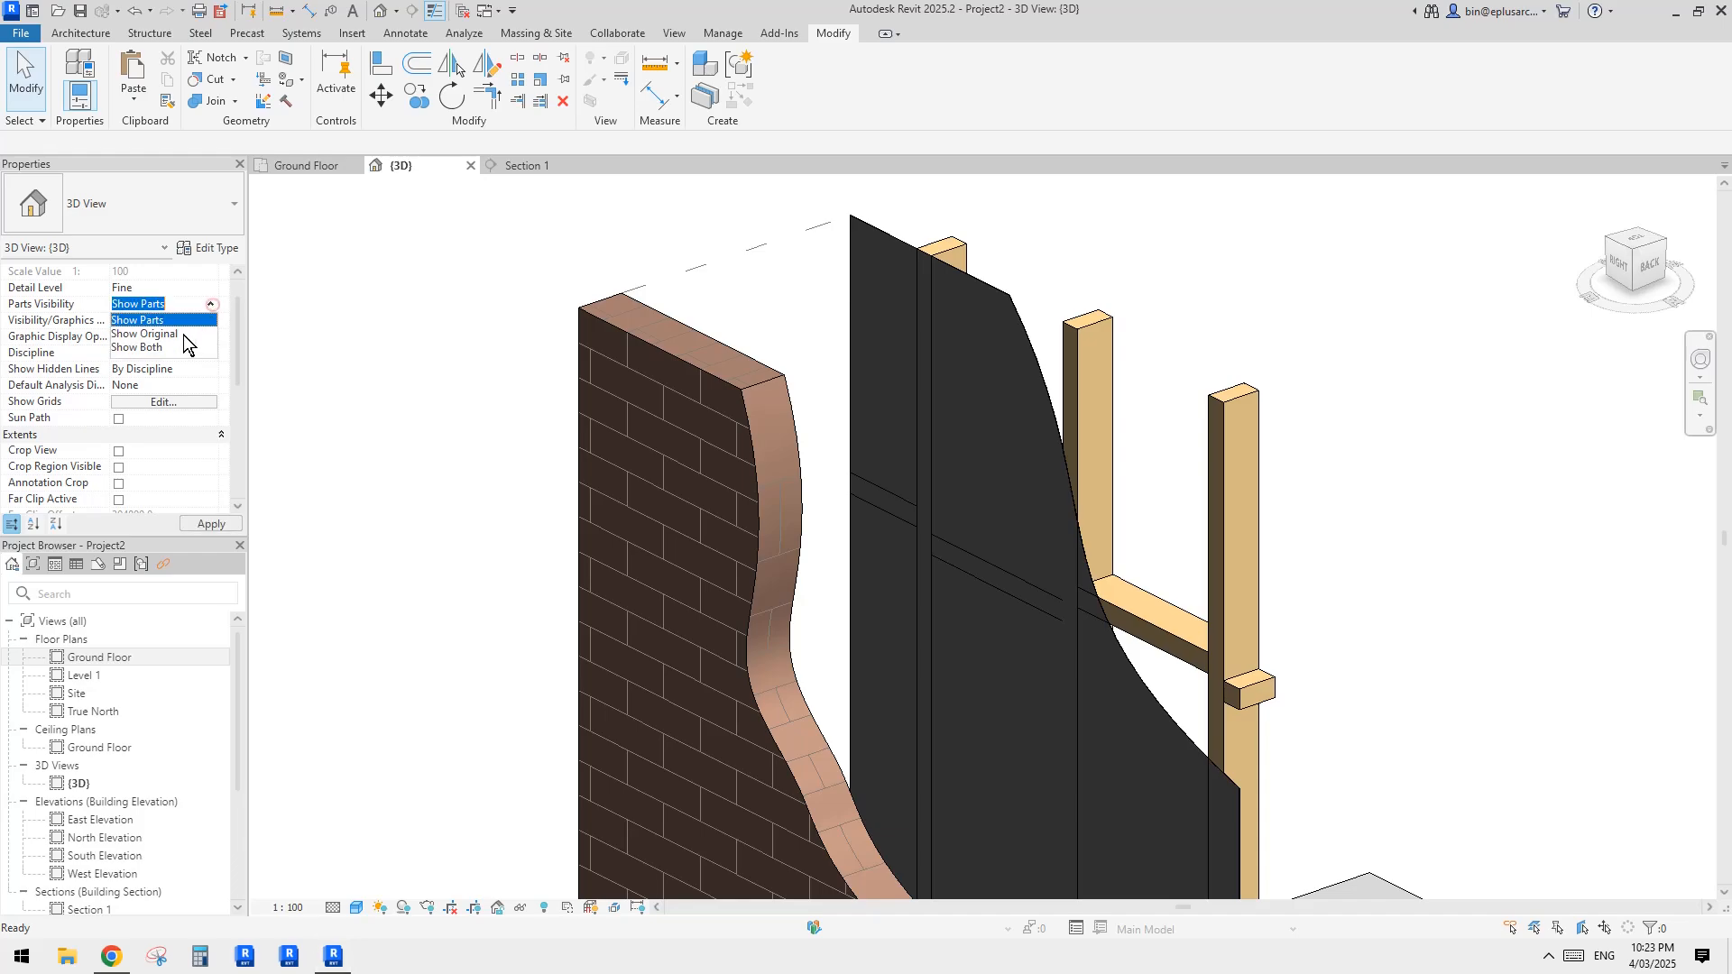
left_click(182, 335)
Step: In the brick veneer wall type, set the By Category layer to 5 mm and the Air Infiltration Barrier layer to 45 mm thick
left_click(847, 343)
left_click(208, 247)
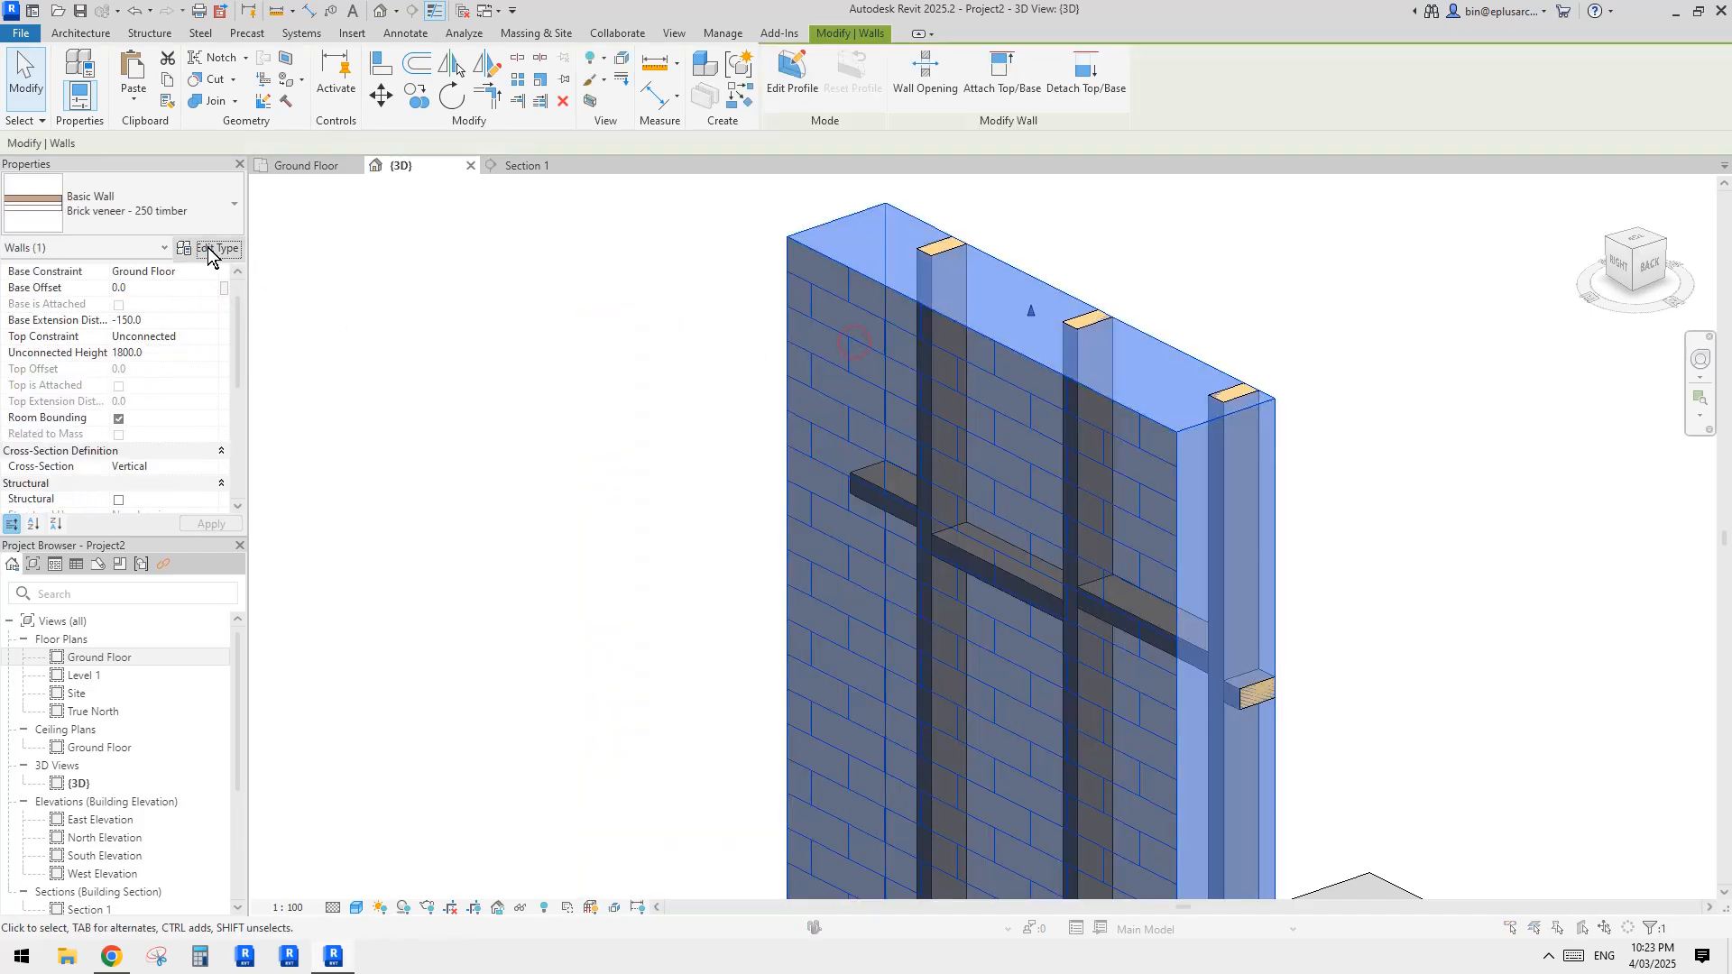
left_click(1106, 402)
left_click(994, 416)
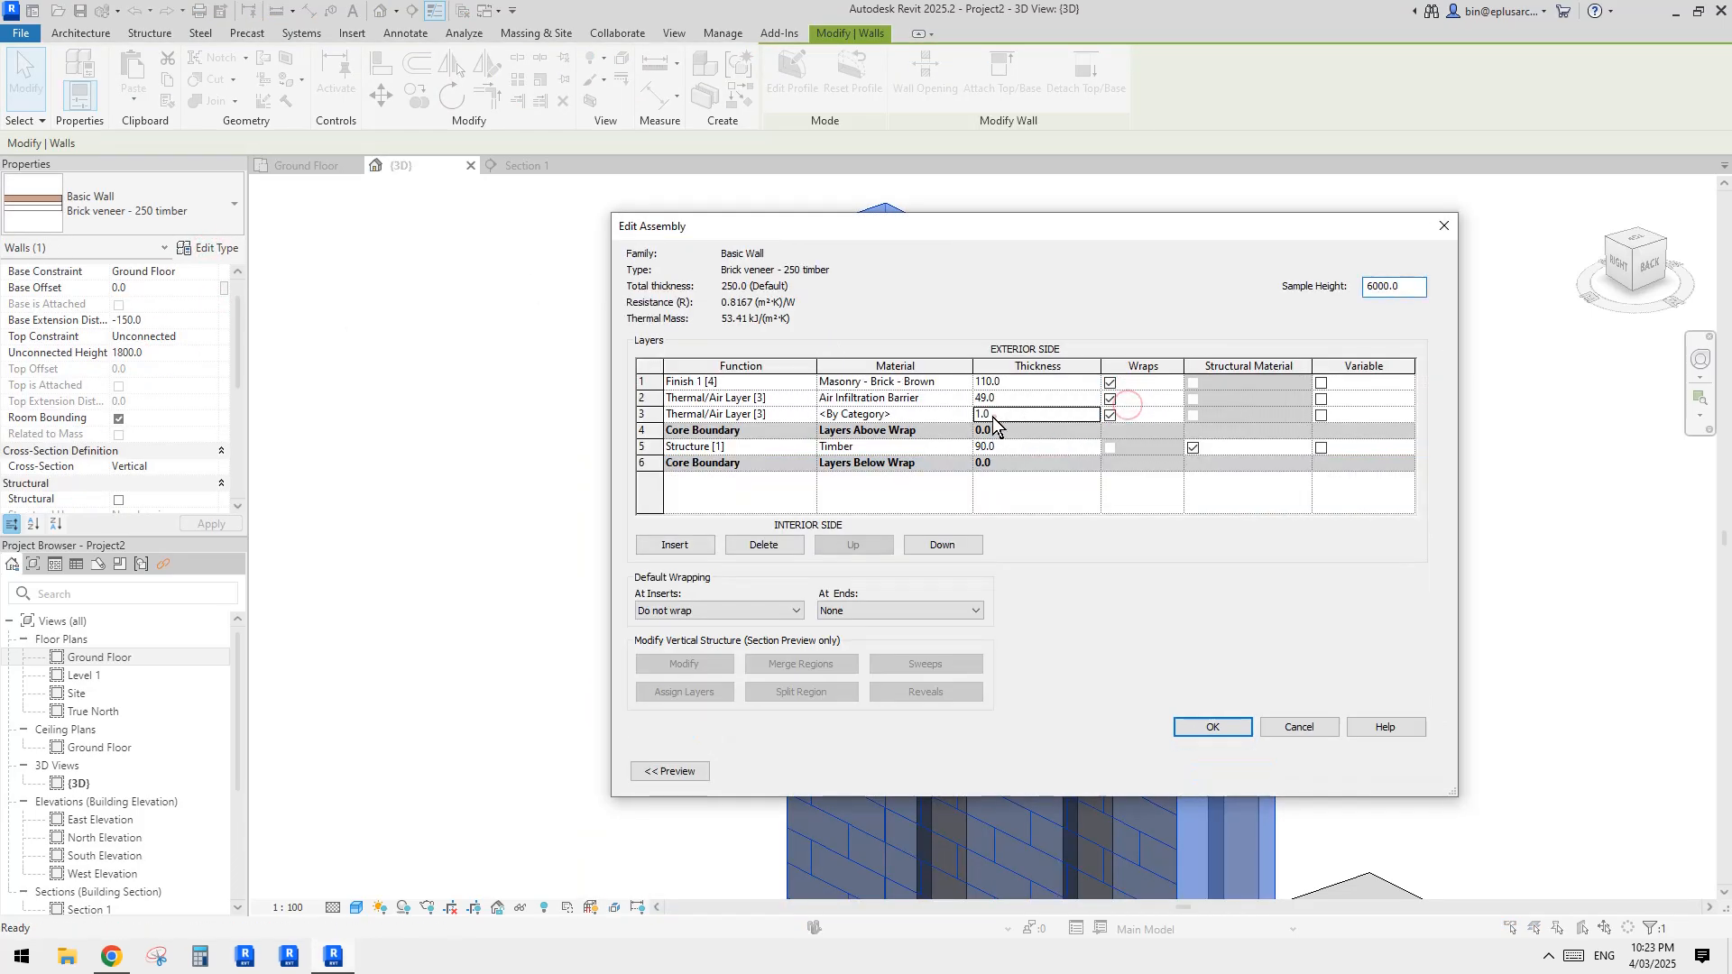
left_click_drag(990, 416, 940, 416)
type("5")
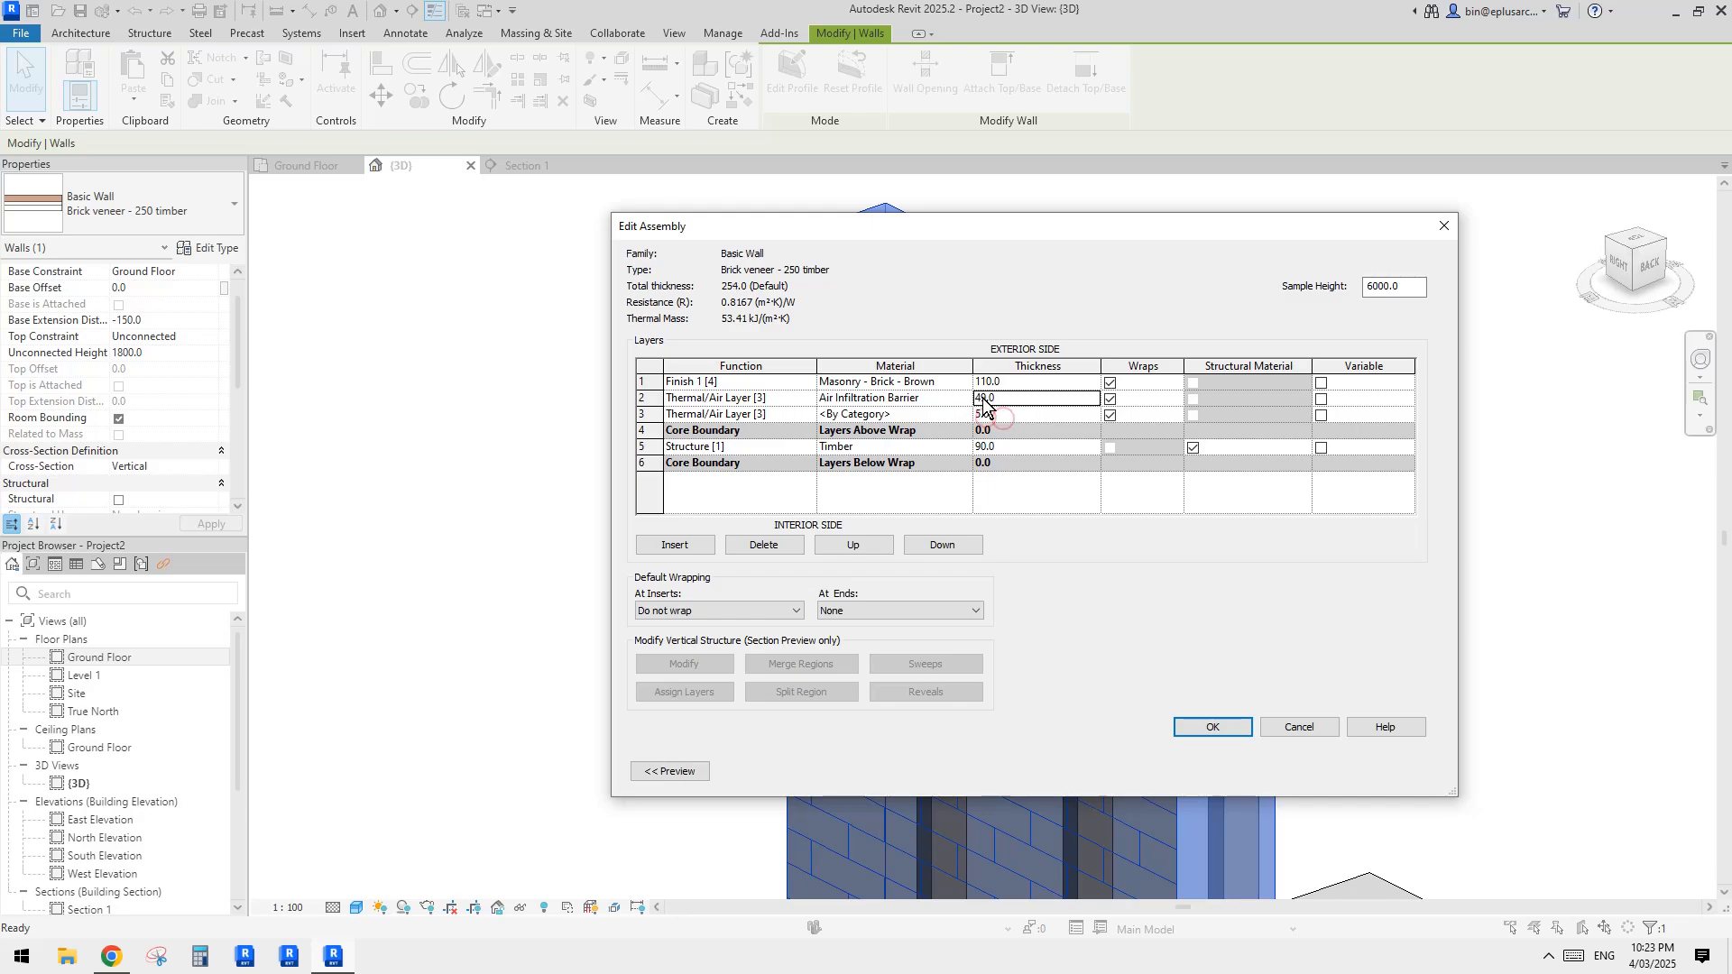
left_click(997, 400)
type("45")
left_click(1213, 727)
left_click(1220, 770)
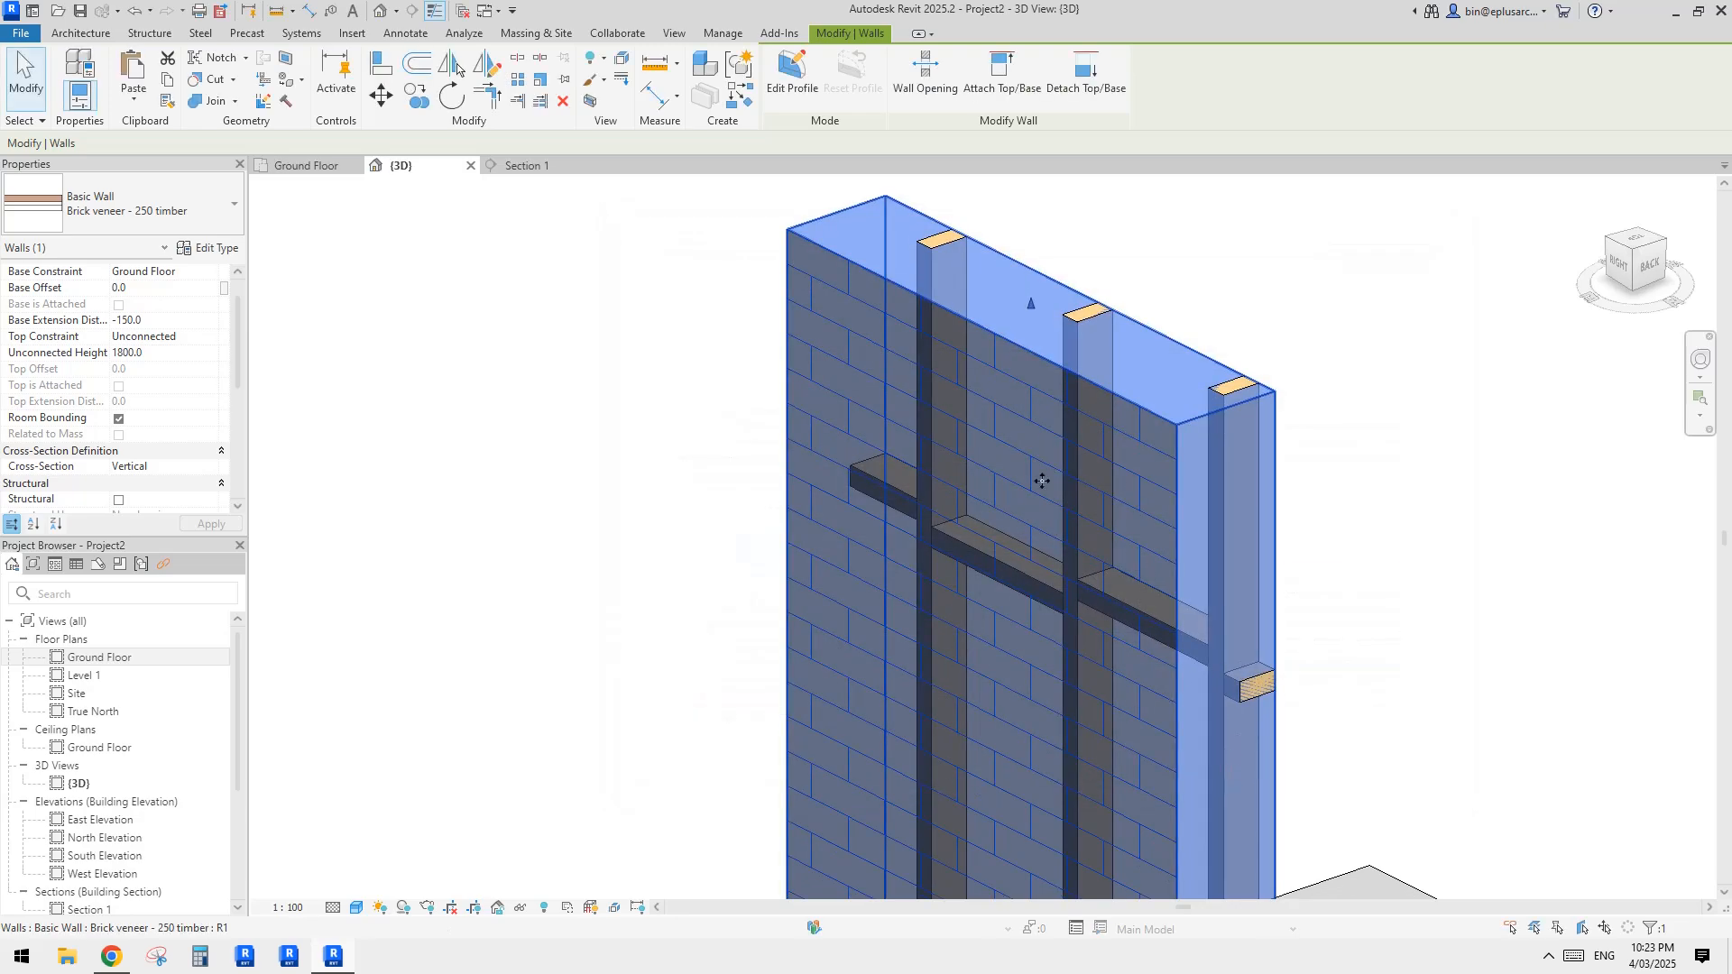
Step: Deselect the wall and set the 3D view's Parts Visibility back to Show Parts
left_click(636, 433)
scroll(181, 375, "down", 4)
scroll(206, 377, "up", 5)
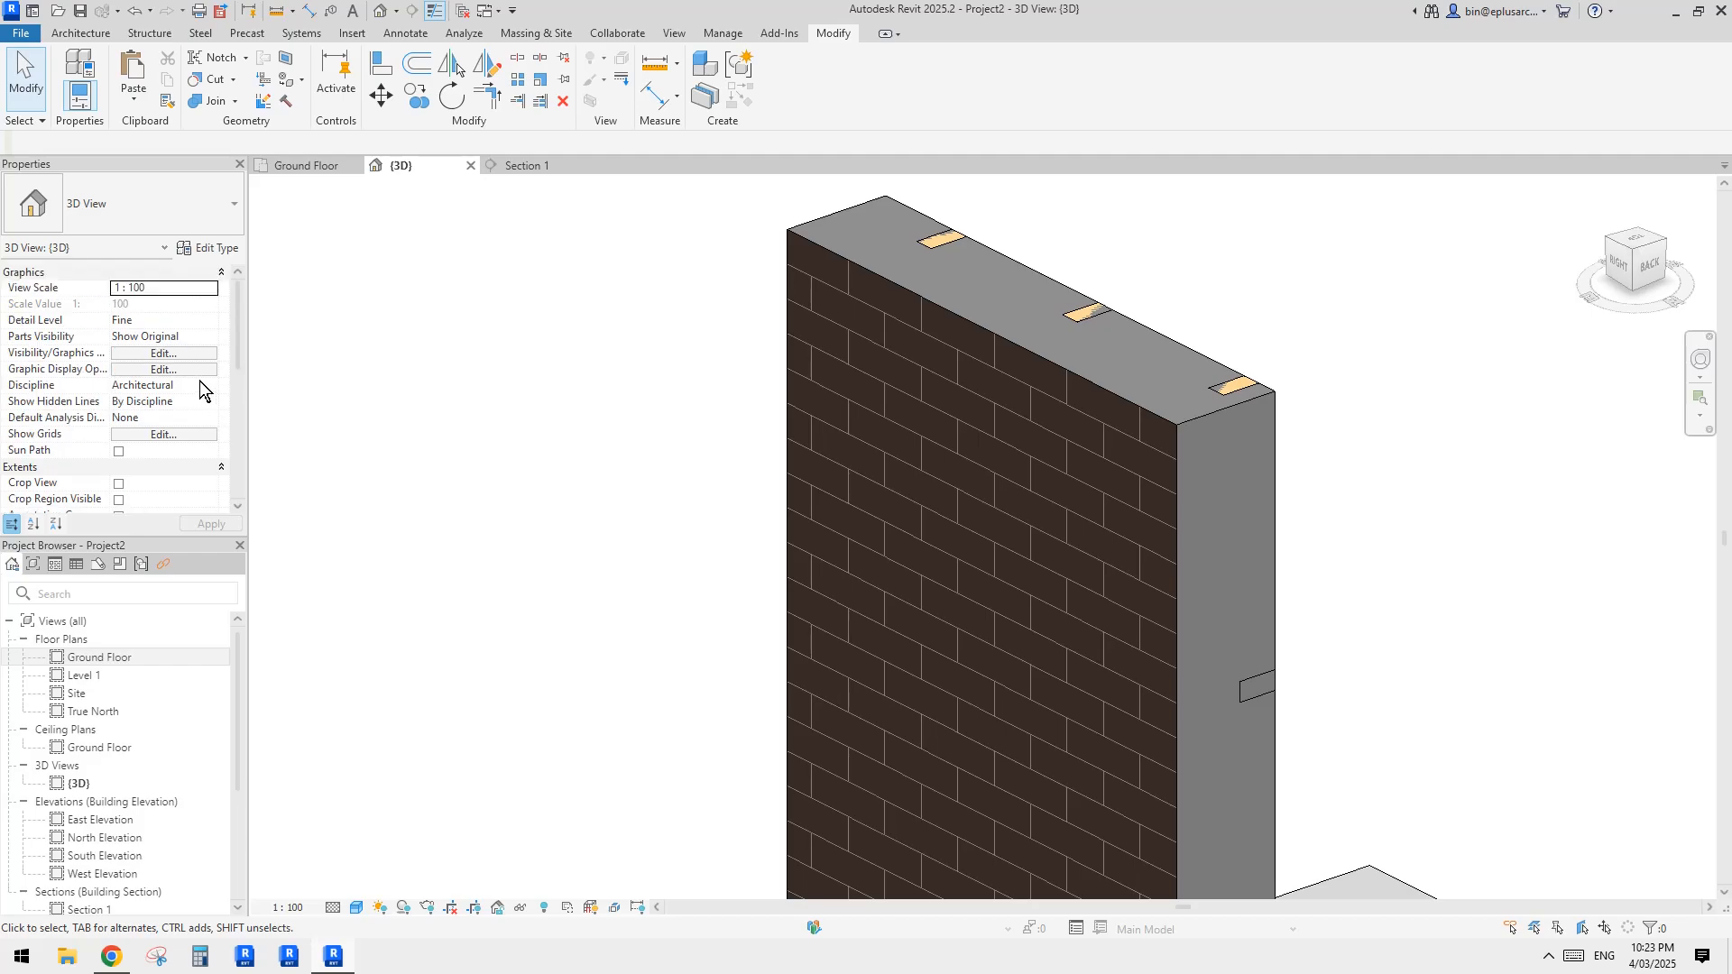
left_click(208, 337)
left_click(142, 353)
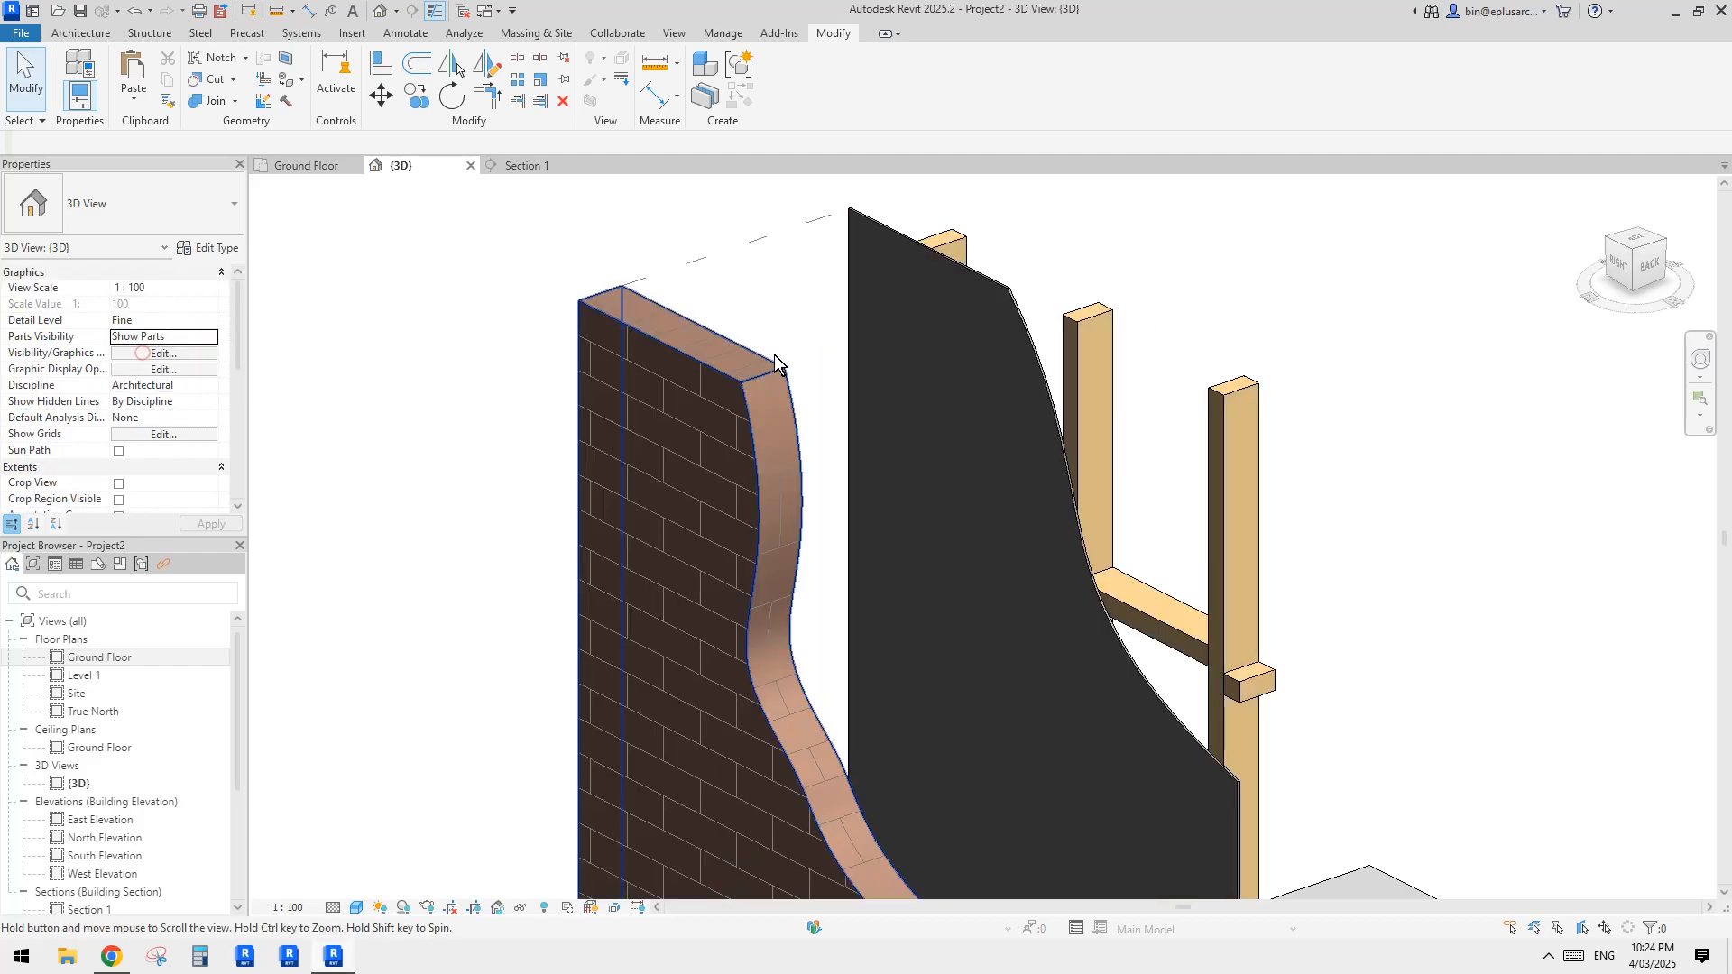
Step: Displace the membrane part along the X axis away from the timber frame towards the brick skin
middle_click_drag(1172, 289, 1036, 478, "shift")
left_click(1035, 478)
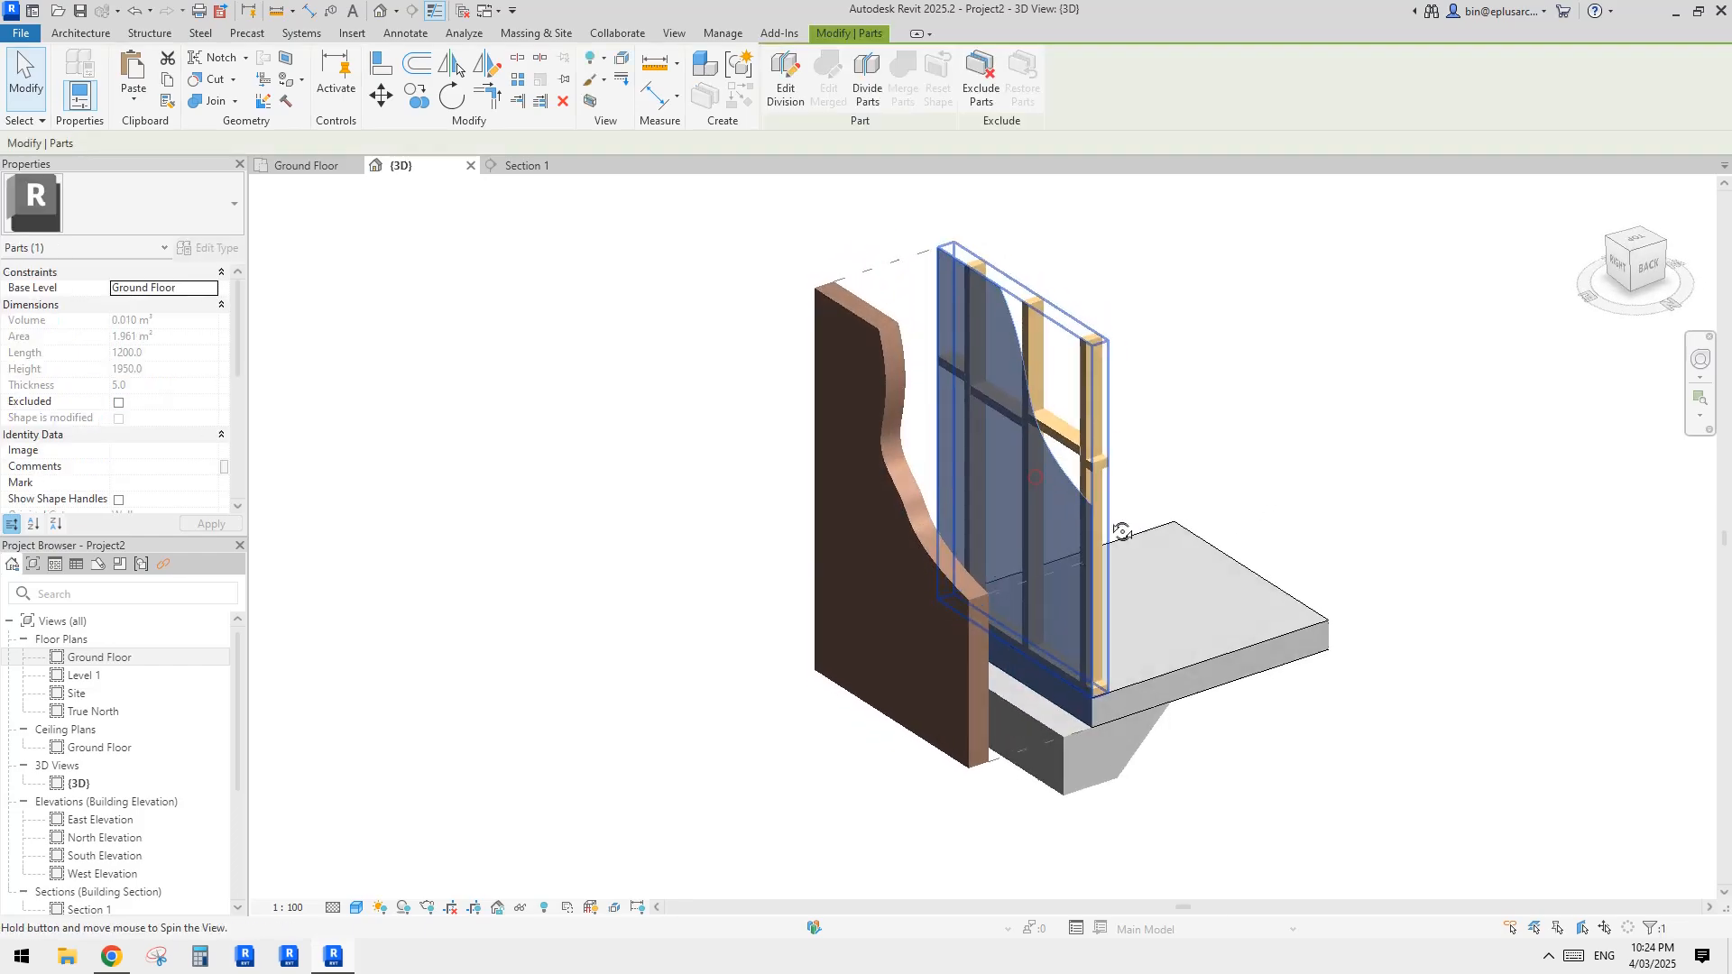
middle_click_drag(1122, 533, 1122, 539, "shift")
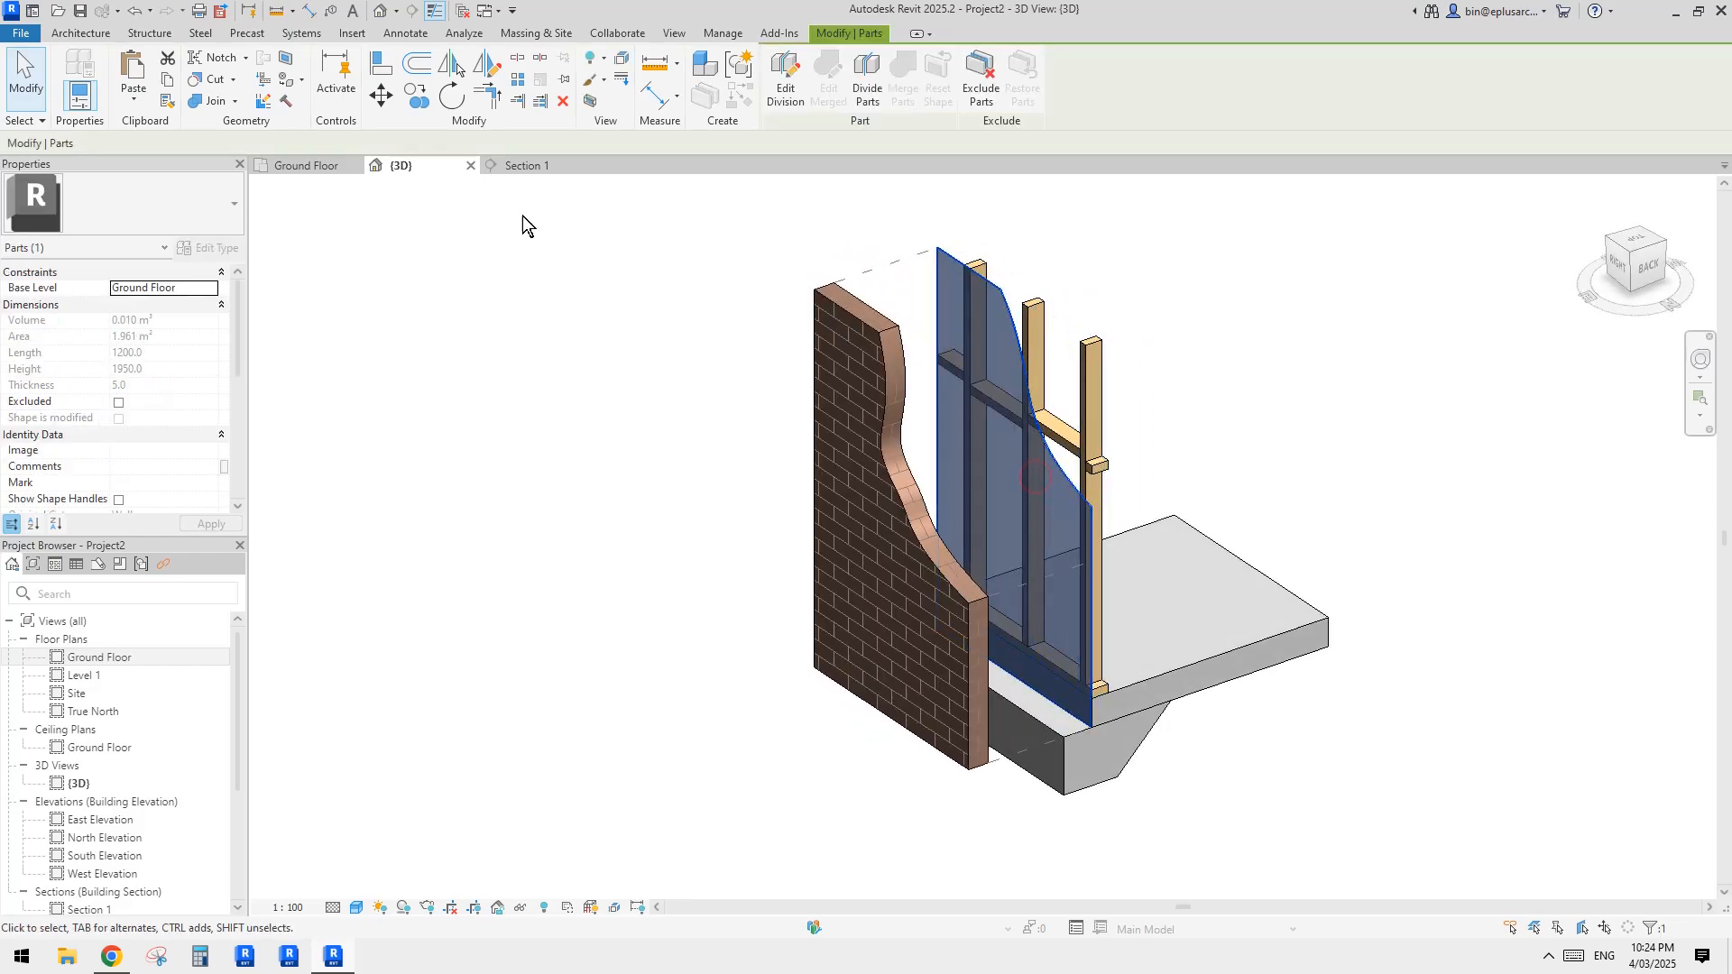
left_click(620, 65)
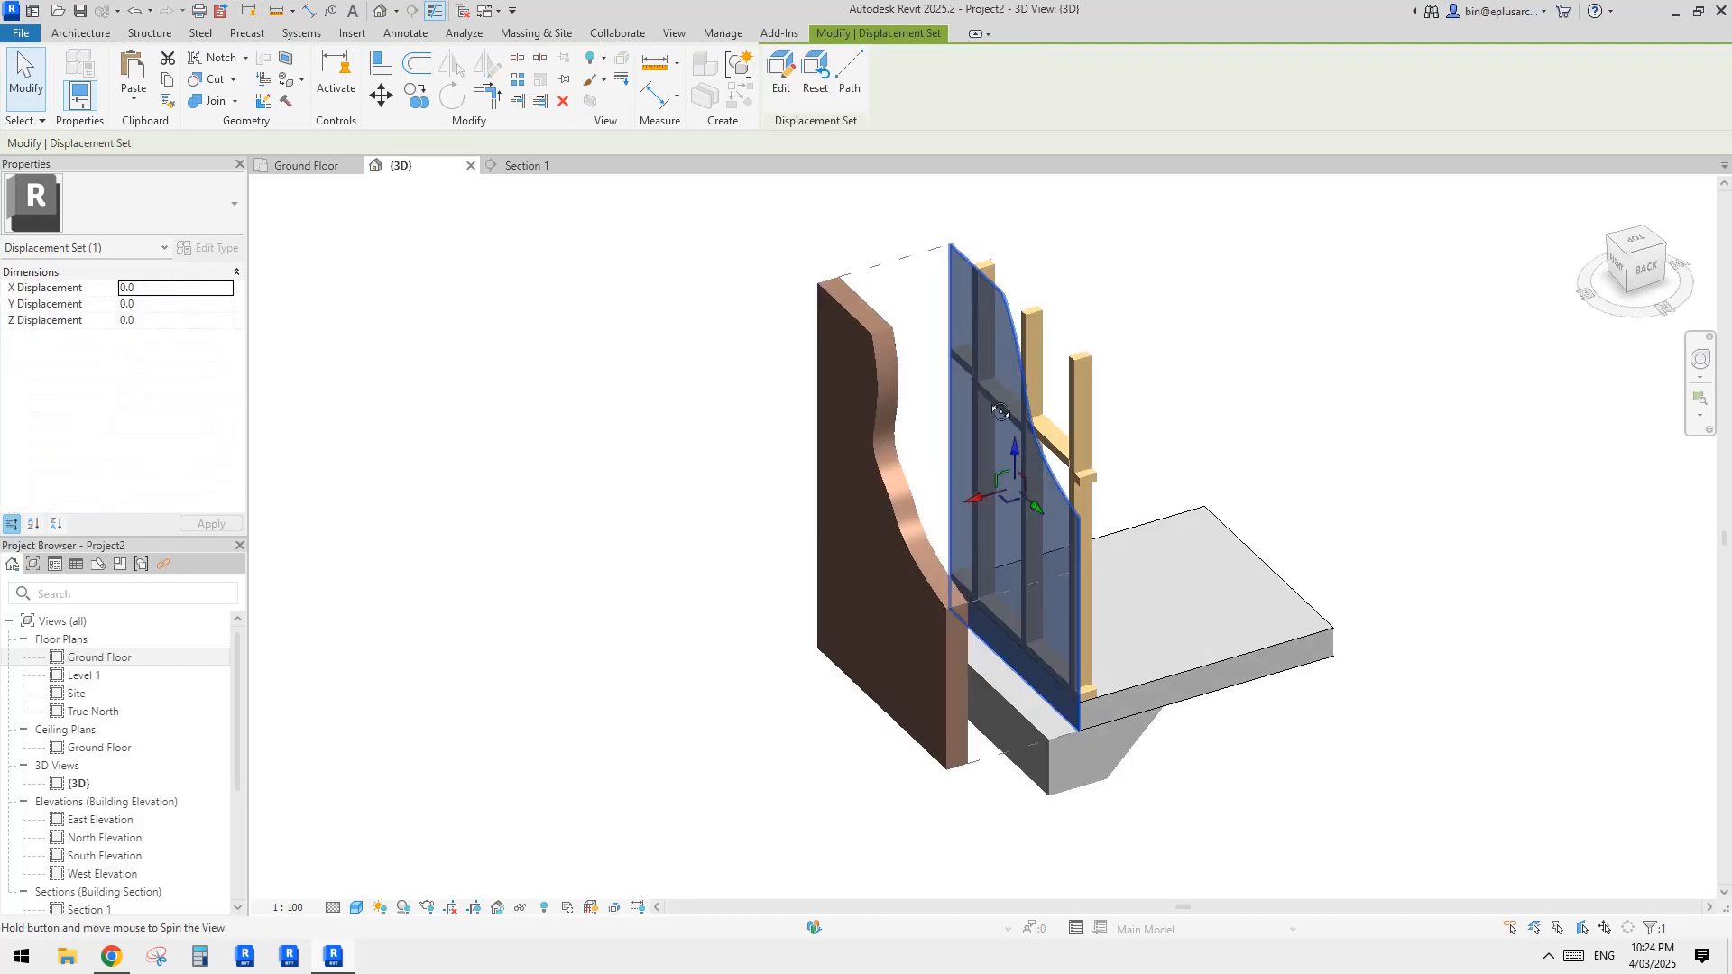
left_click_drag(983, 494, 936, 520)
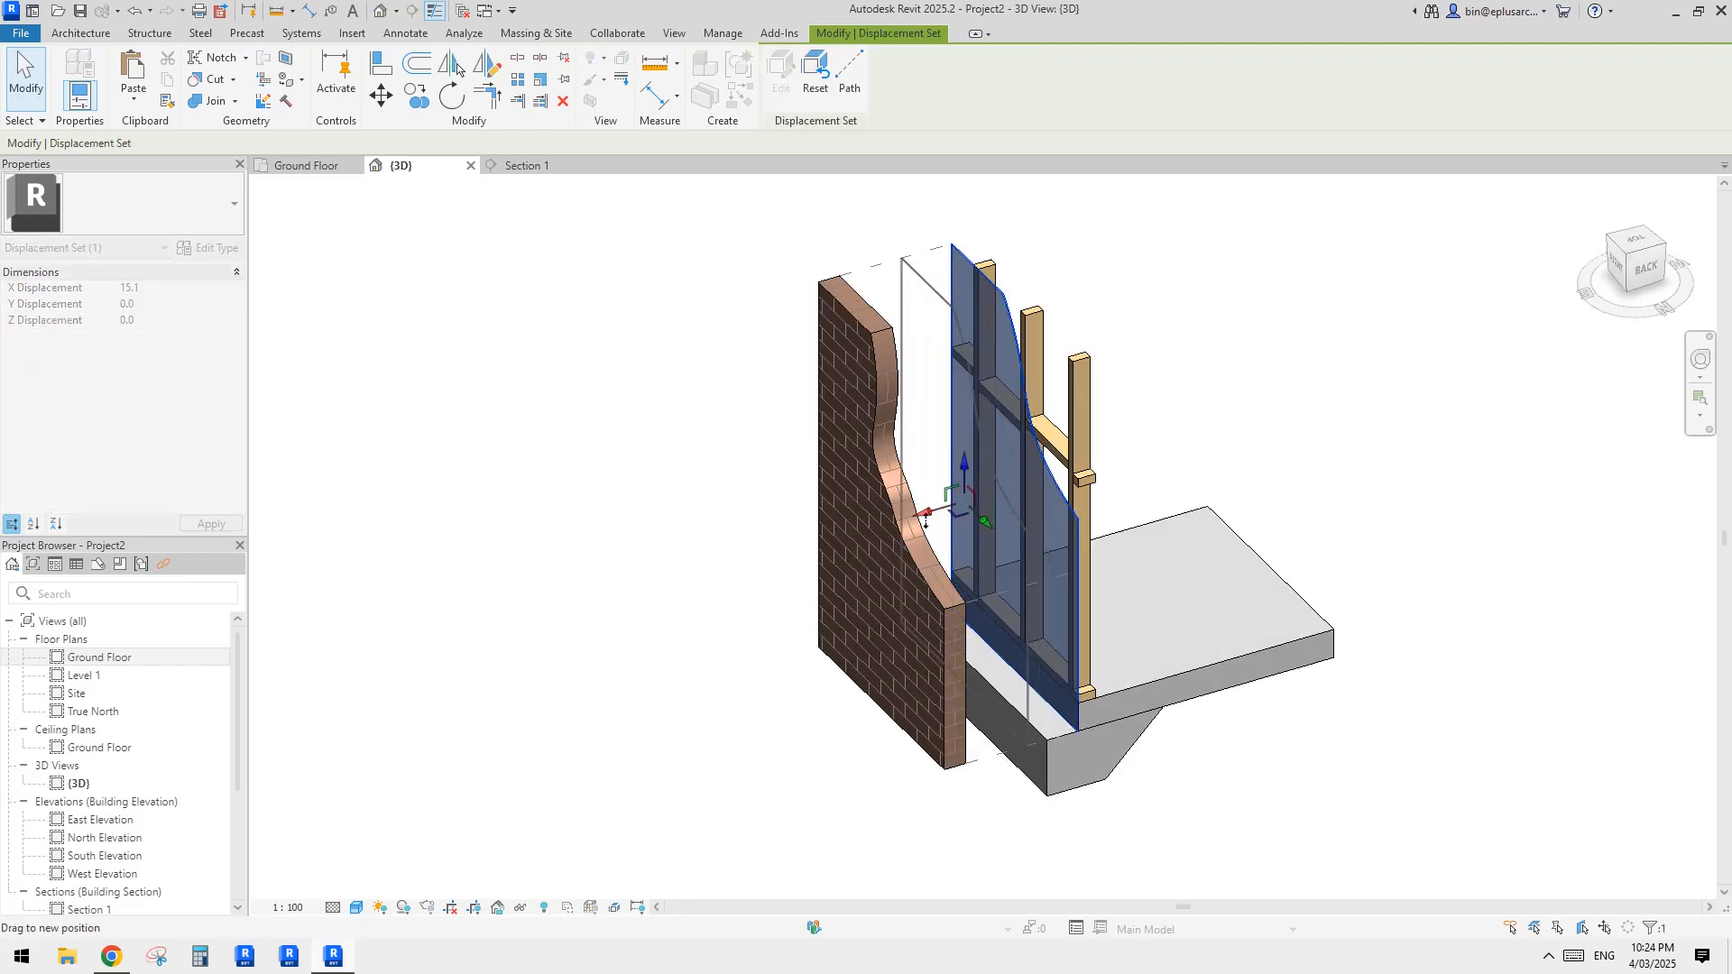
left_click(1152, 433)
Step: Examine the floor slab, the slab edge beam and the reinforcement inside it
middle_click_drag(1296, 362, 1191, 486, "shift")
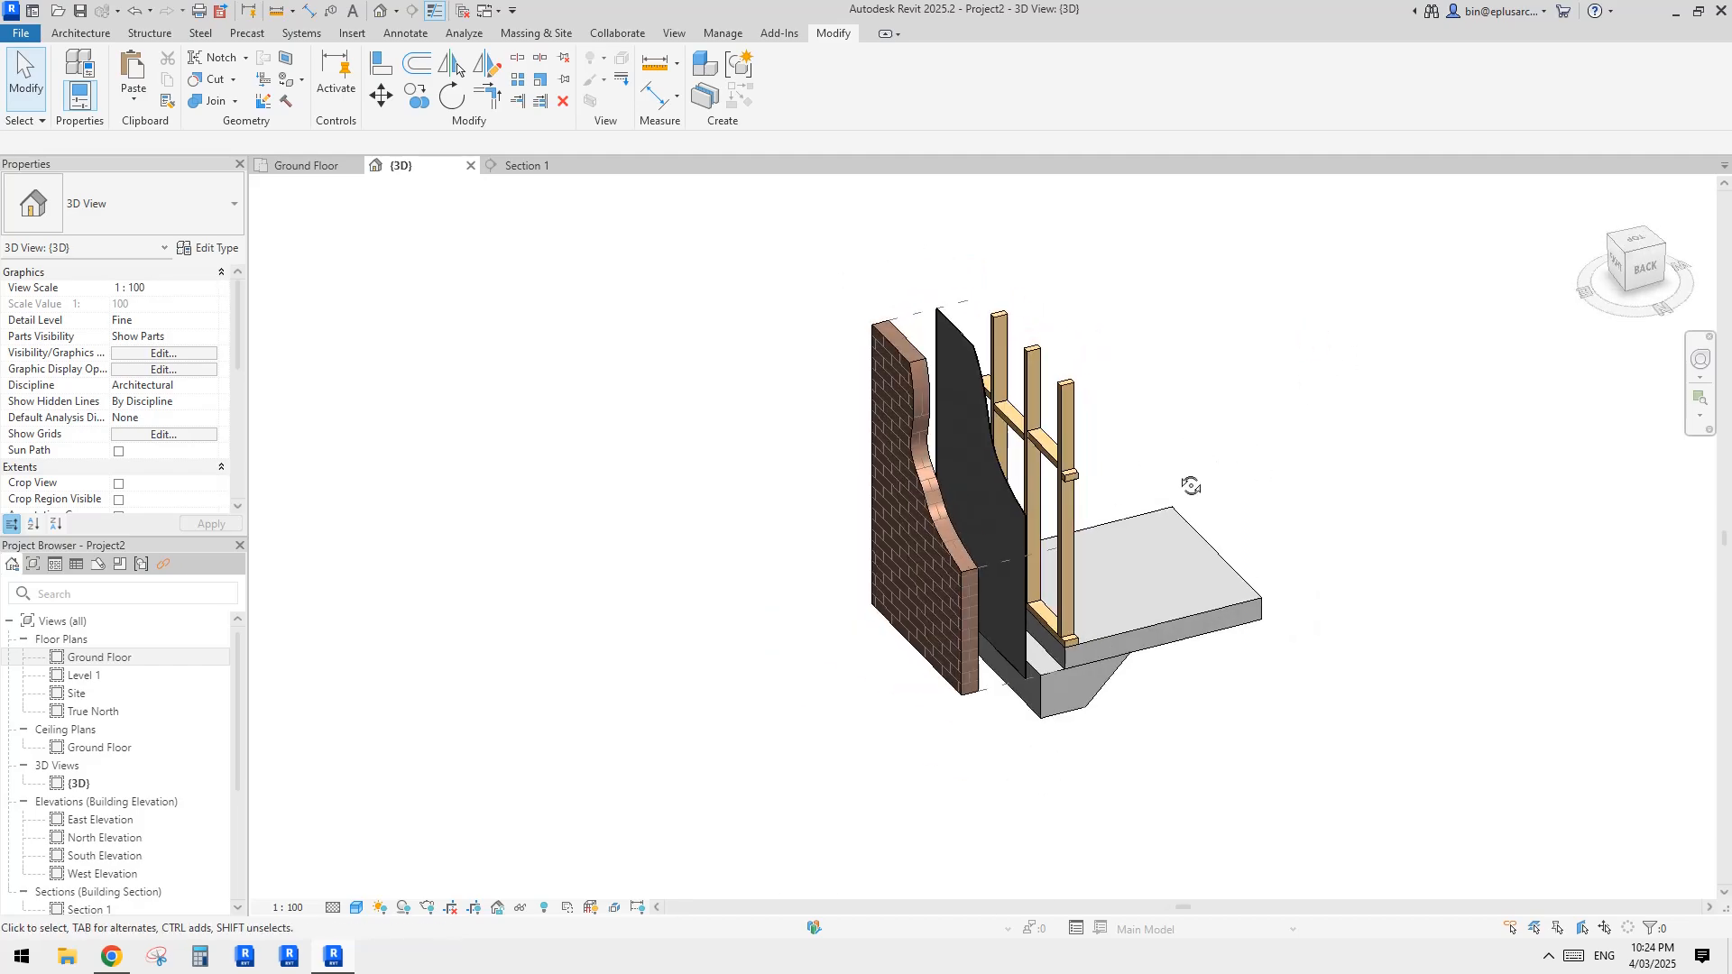
scroll(1189, 485, "up", 1)
left_click(1172, 613)
scroll(1222, 634, "up", 2)
key("Escape")
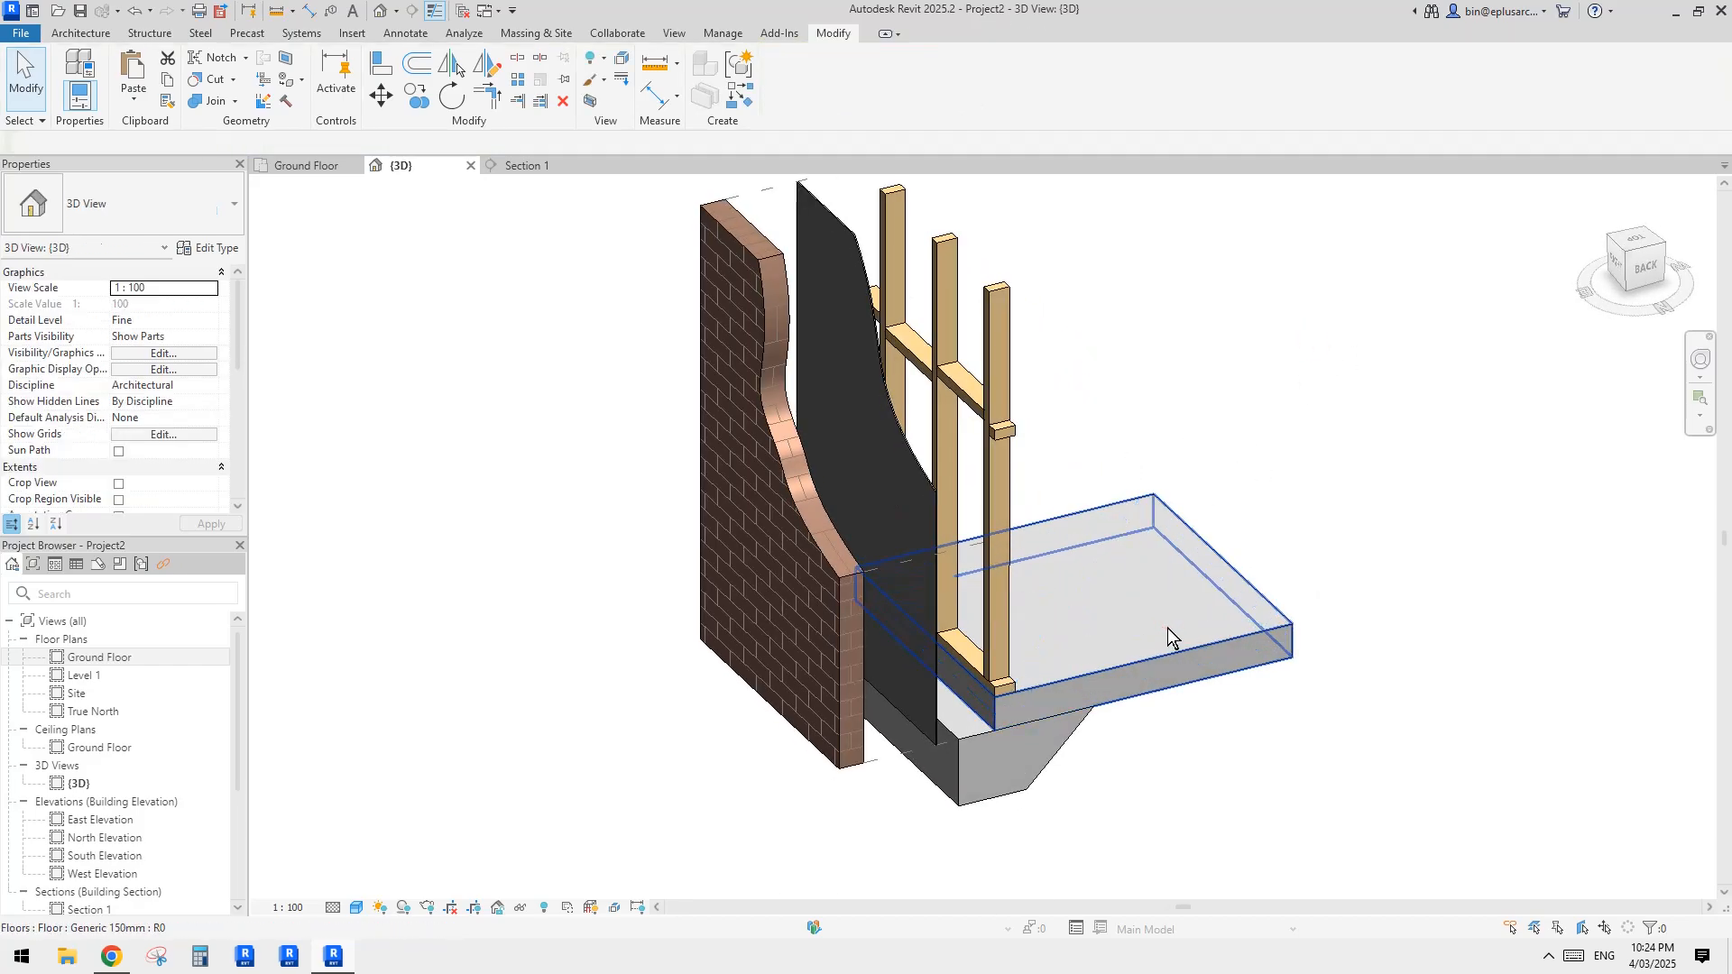
middle_click_drag(1167, 628, 962, 621, "shift")
left_click(990, 600)
scroll(953, 621, "up", 1)
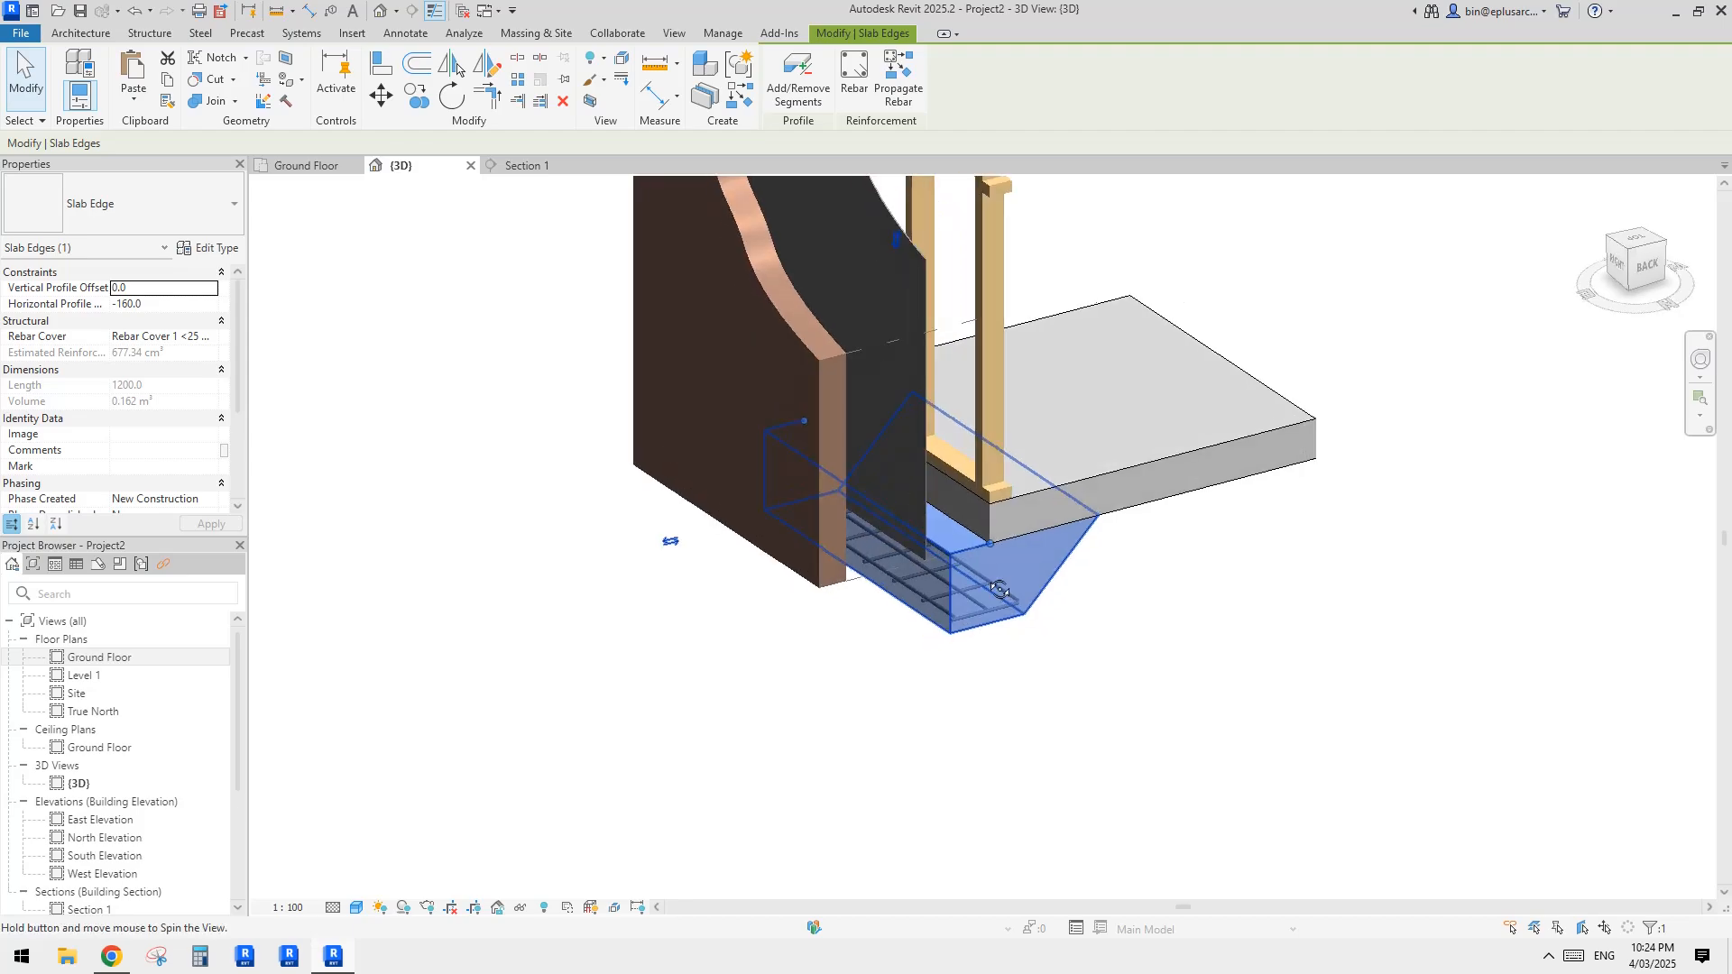
scroll(951, 620, "up", 2)
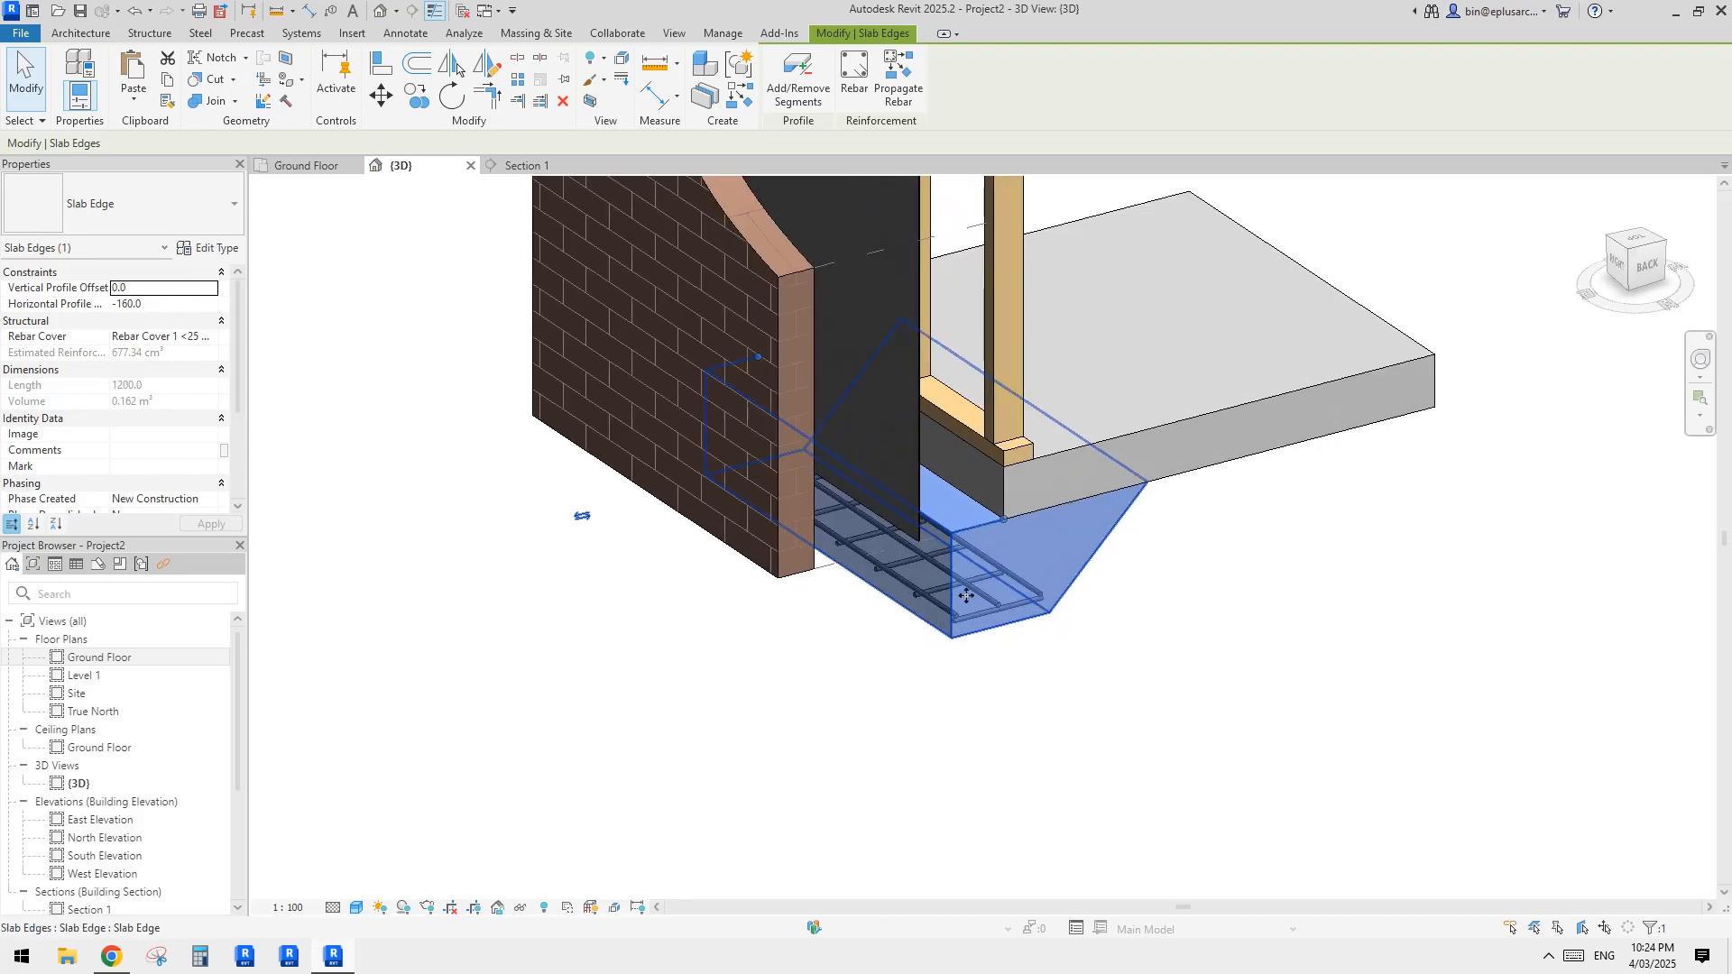
key("Escape")
scroll(1038, 577, "down", 3)
mouse_move(1048, 588)
middle_mouse_down("shift")
mouse_move(1065, 613)
mouse_move(1042, 574)
middle_mouse_up("shift")
left_click_drag(1116, 618, 1006, 566)
scroll(1019, 582, "down", 1)
middle_click_drag(1082, 600, 1029, 590)
left_click_drag(1124, 667, 928, 559)
Step: Combine the slab edge beam and the two rebar sets inside it into one displacement set
left_click(997, 568)
scroll(997, 570, "up", 3)
left_click(1121, 661)
left_click(1132, 679)
scroll(913, 586, "down", 1)
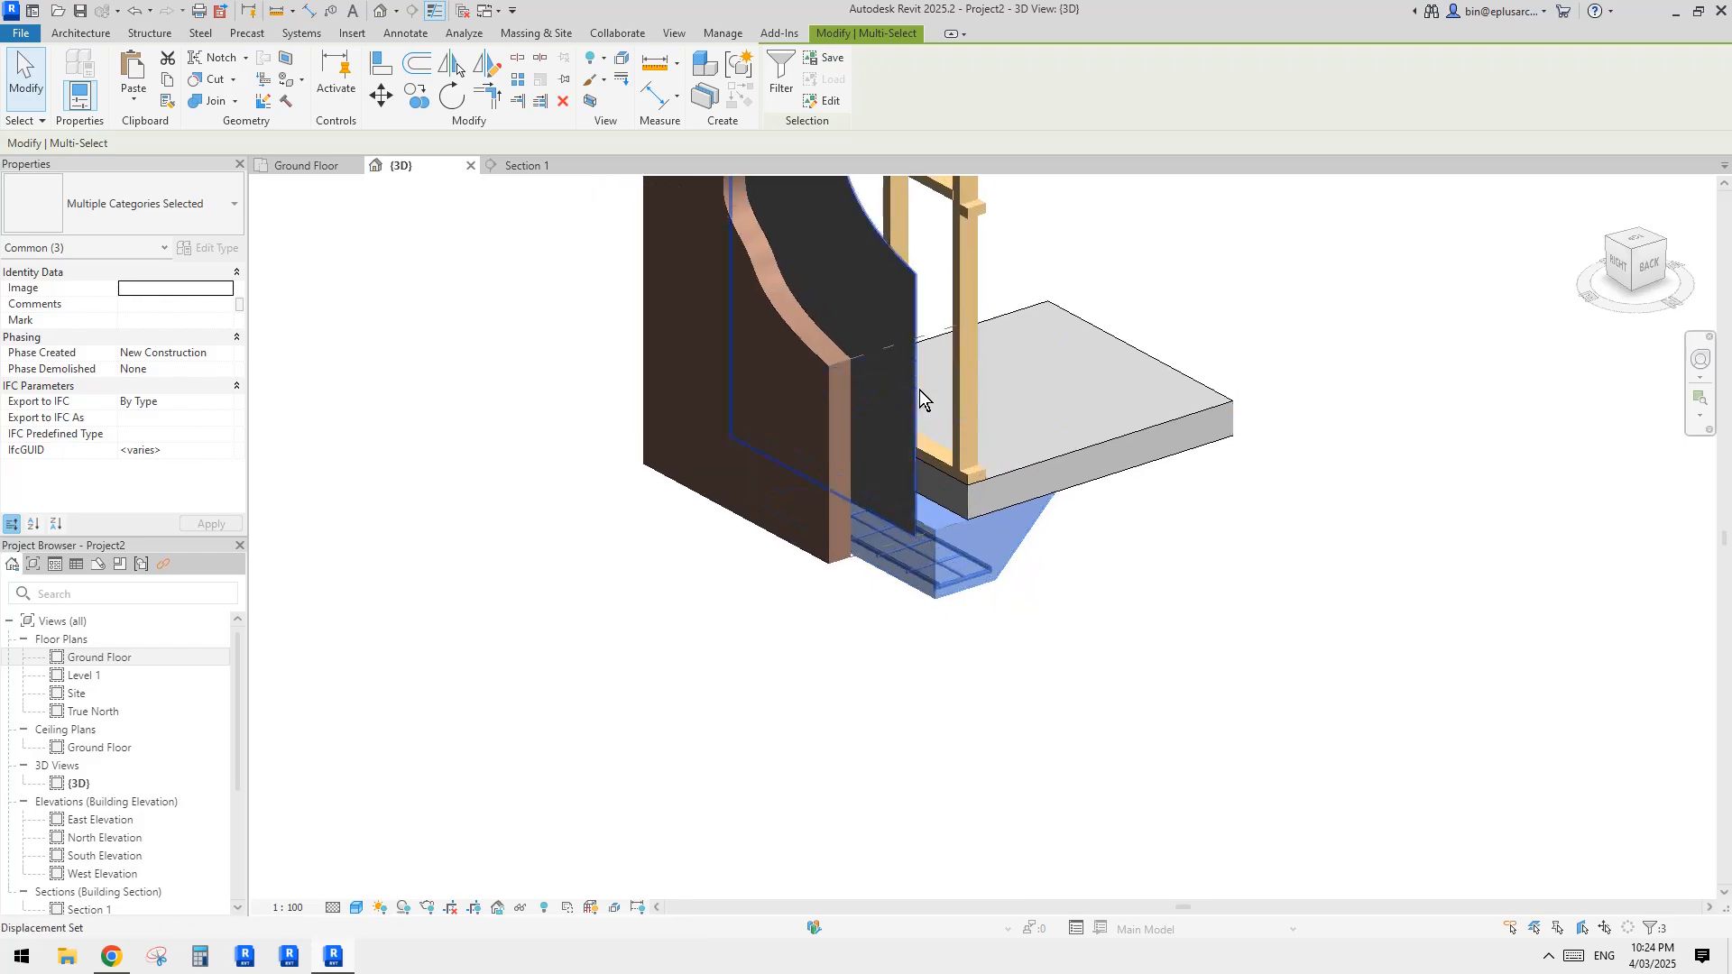
left_click(627, 61)
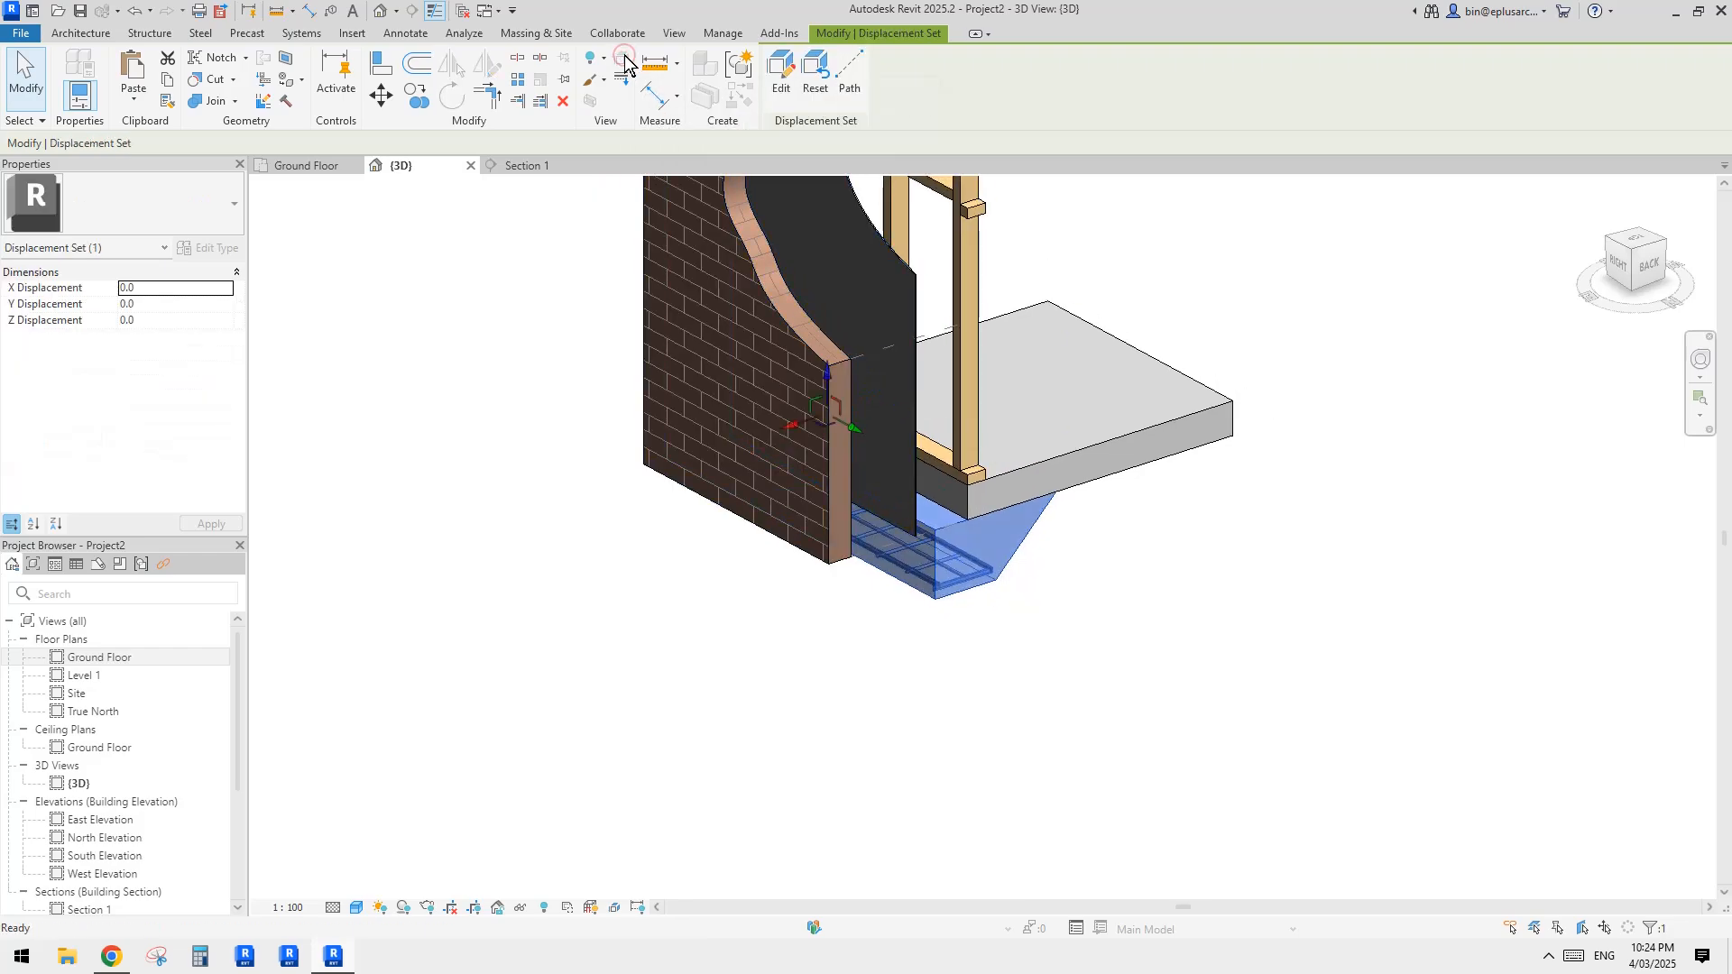
Step: Displace the slab edge beam and its reinforcement about 745 mm down along the Z axis, below the floor slab
scroll(965, 329, "down", 2)
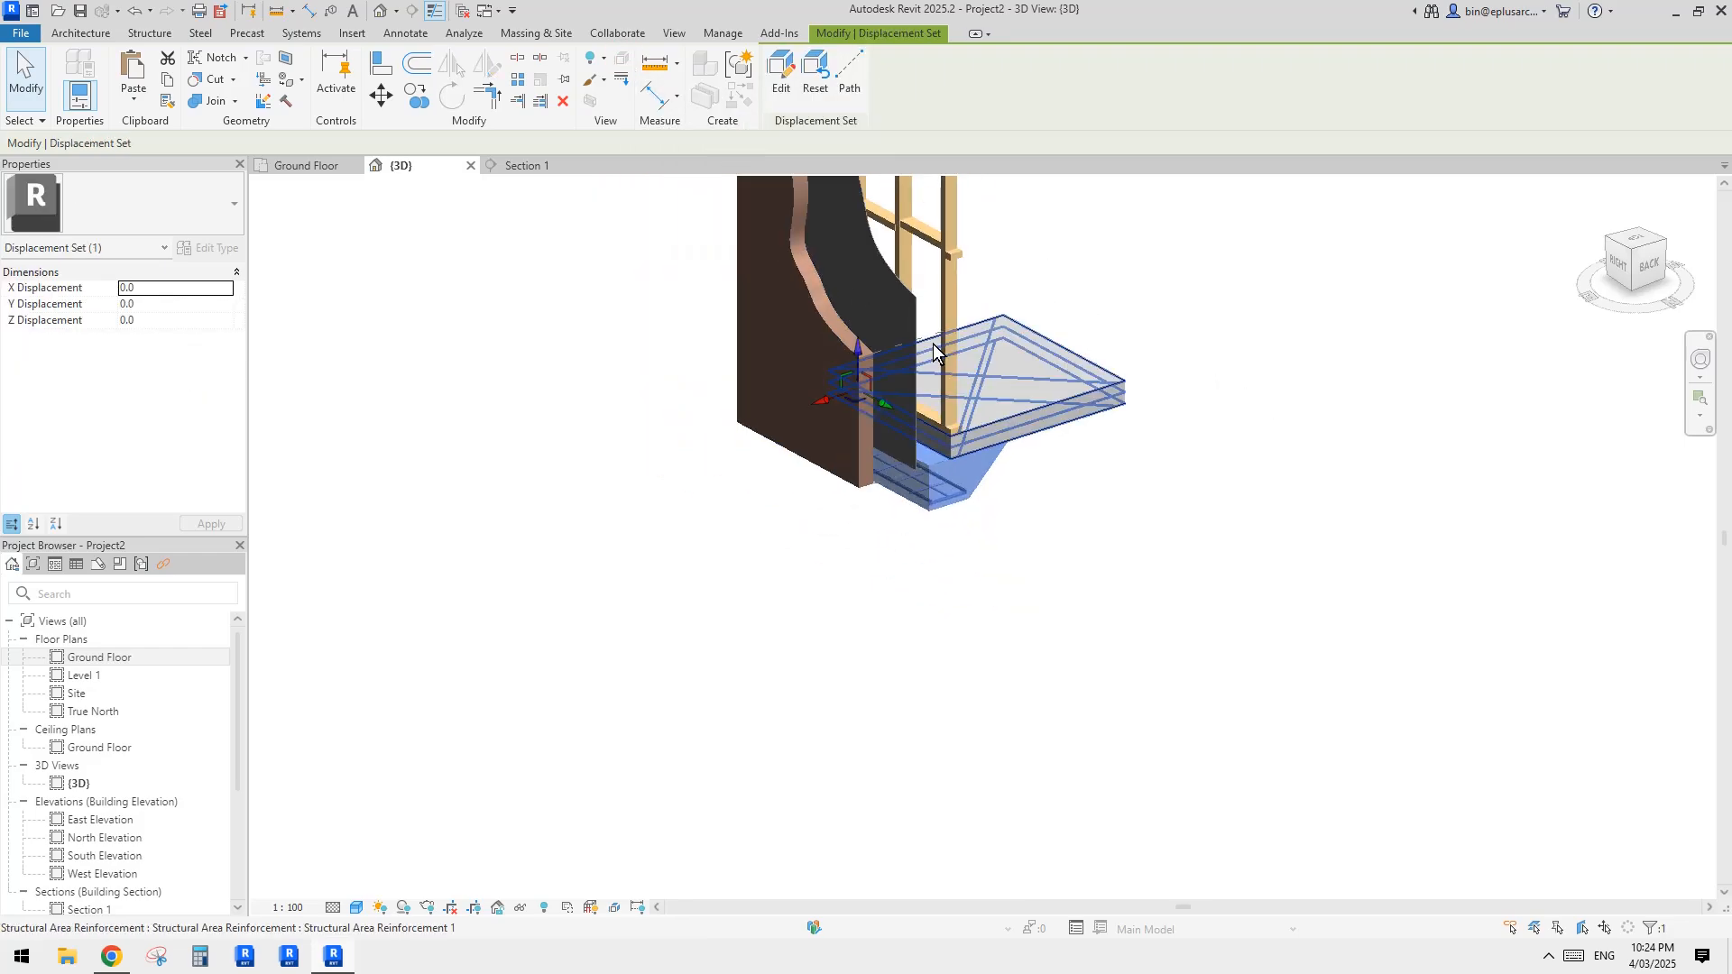
middle_click_drag(965, 342, 992, 392, "shift")
scroll(1026, 492, "up", 3)
left_click(1033, 511)
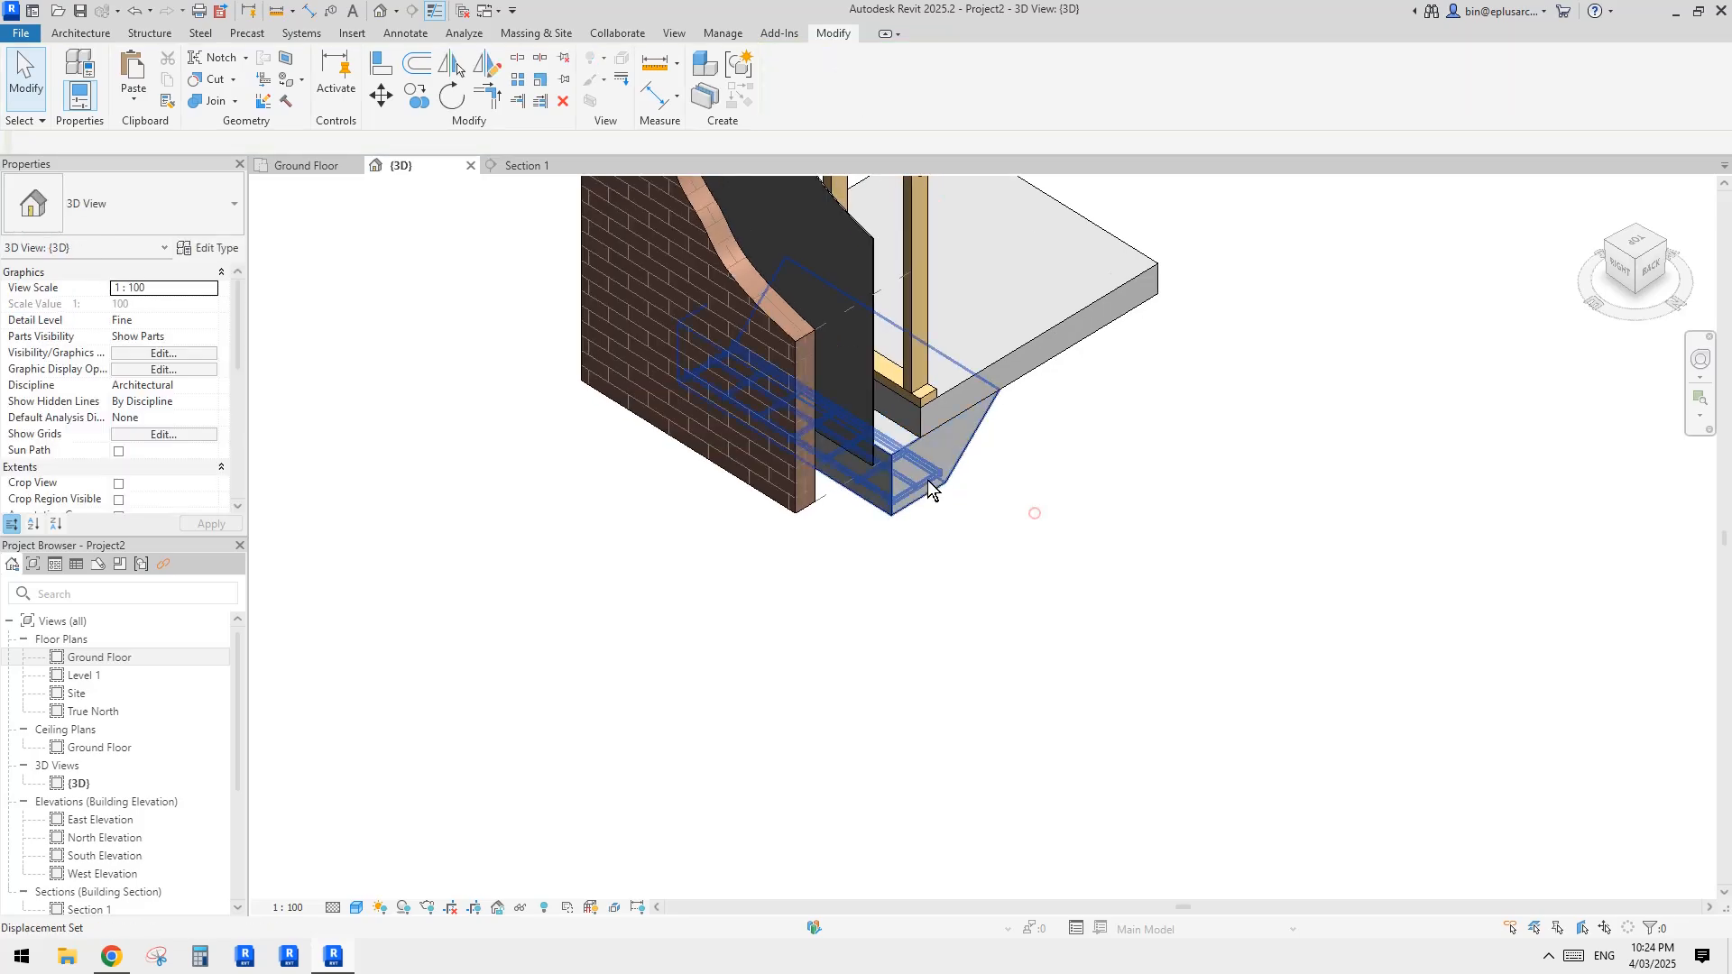
left_click(920, 471)
left_click_drag(770, 299, 771, 448)
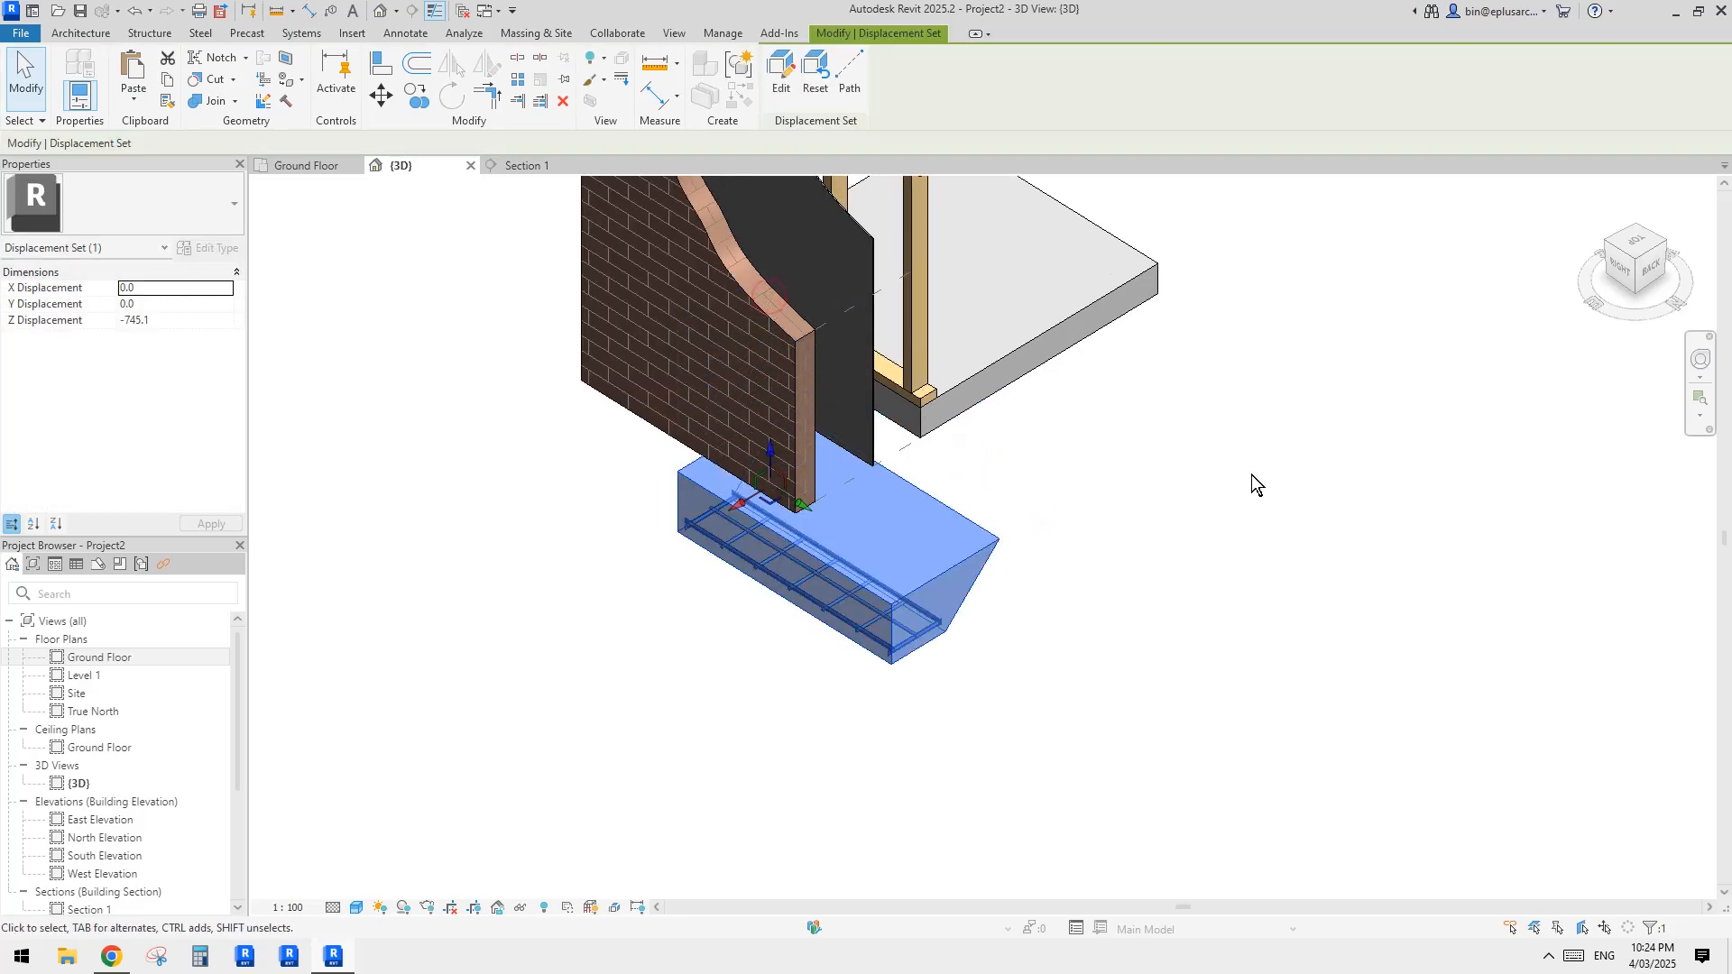
Step: Add dashed displacement paths from three top corners of the lowered slab edge beam
middle_click_drag(1126, 527, 1243, 575)
left_click(852, 76)
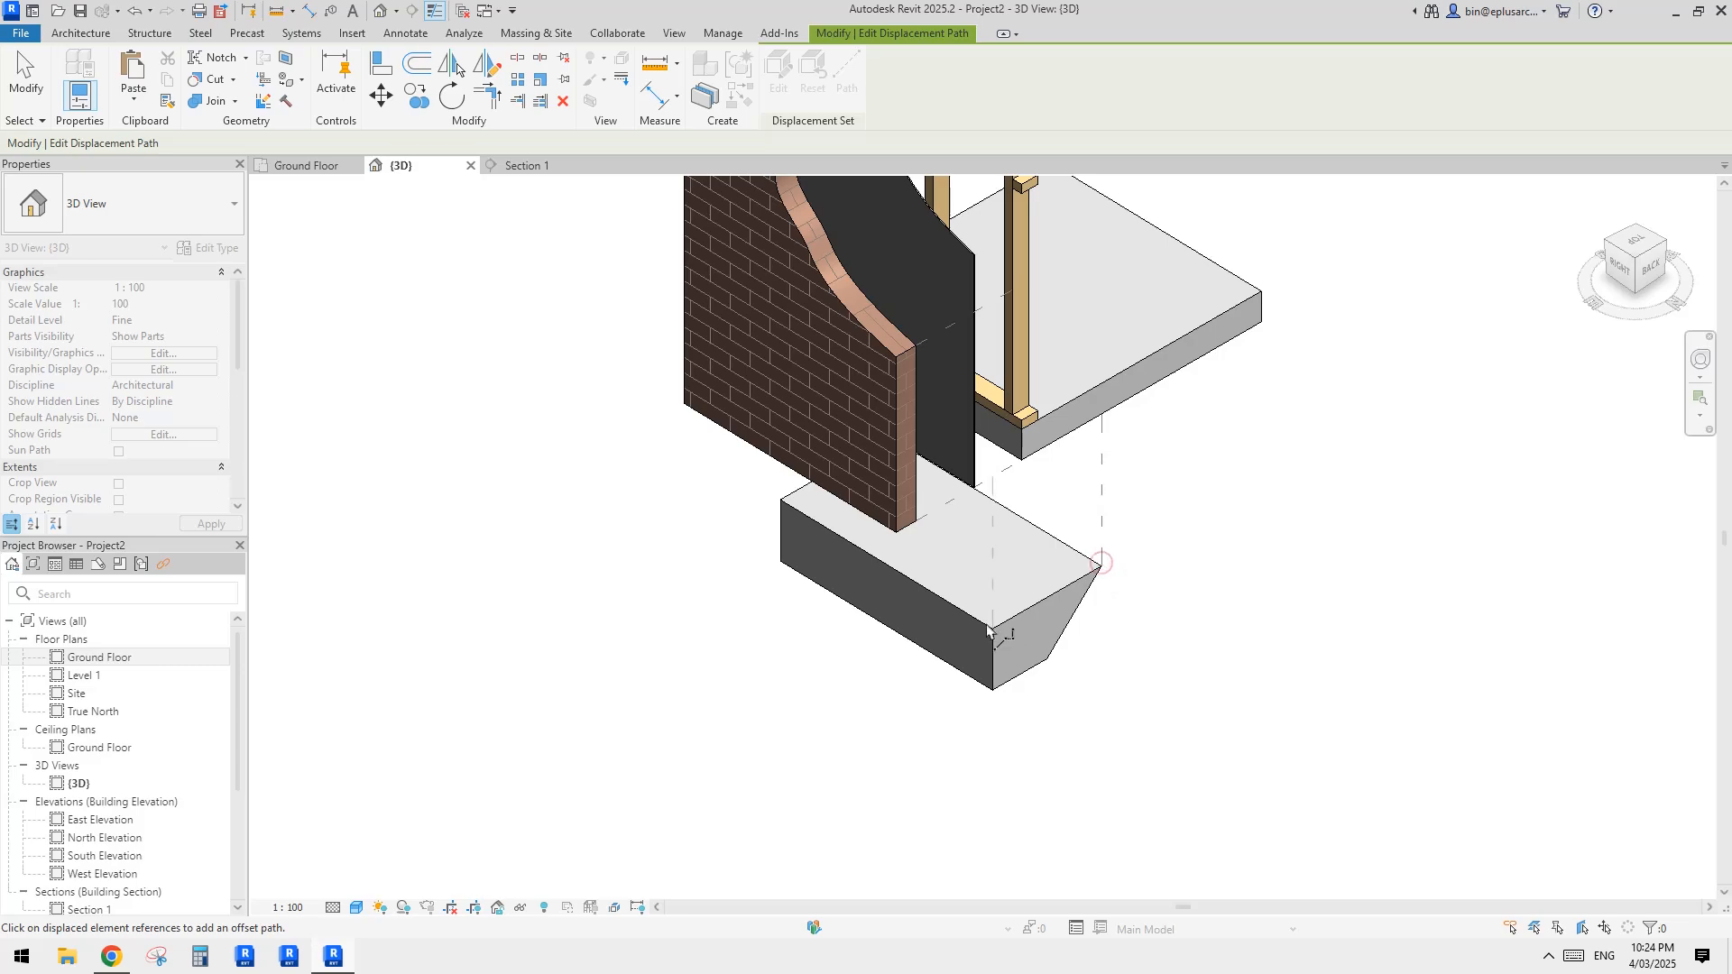
key("Escape")
middle_click_drag(1129, 548, 1110, 479, "shift")
left_click(1025, 694)
middle_click_drag(1025, 695, 1018, 655)
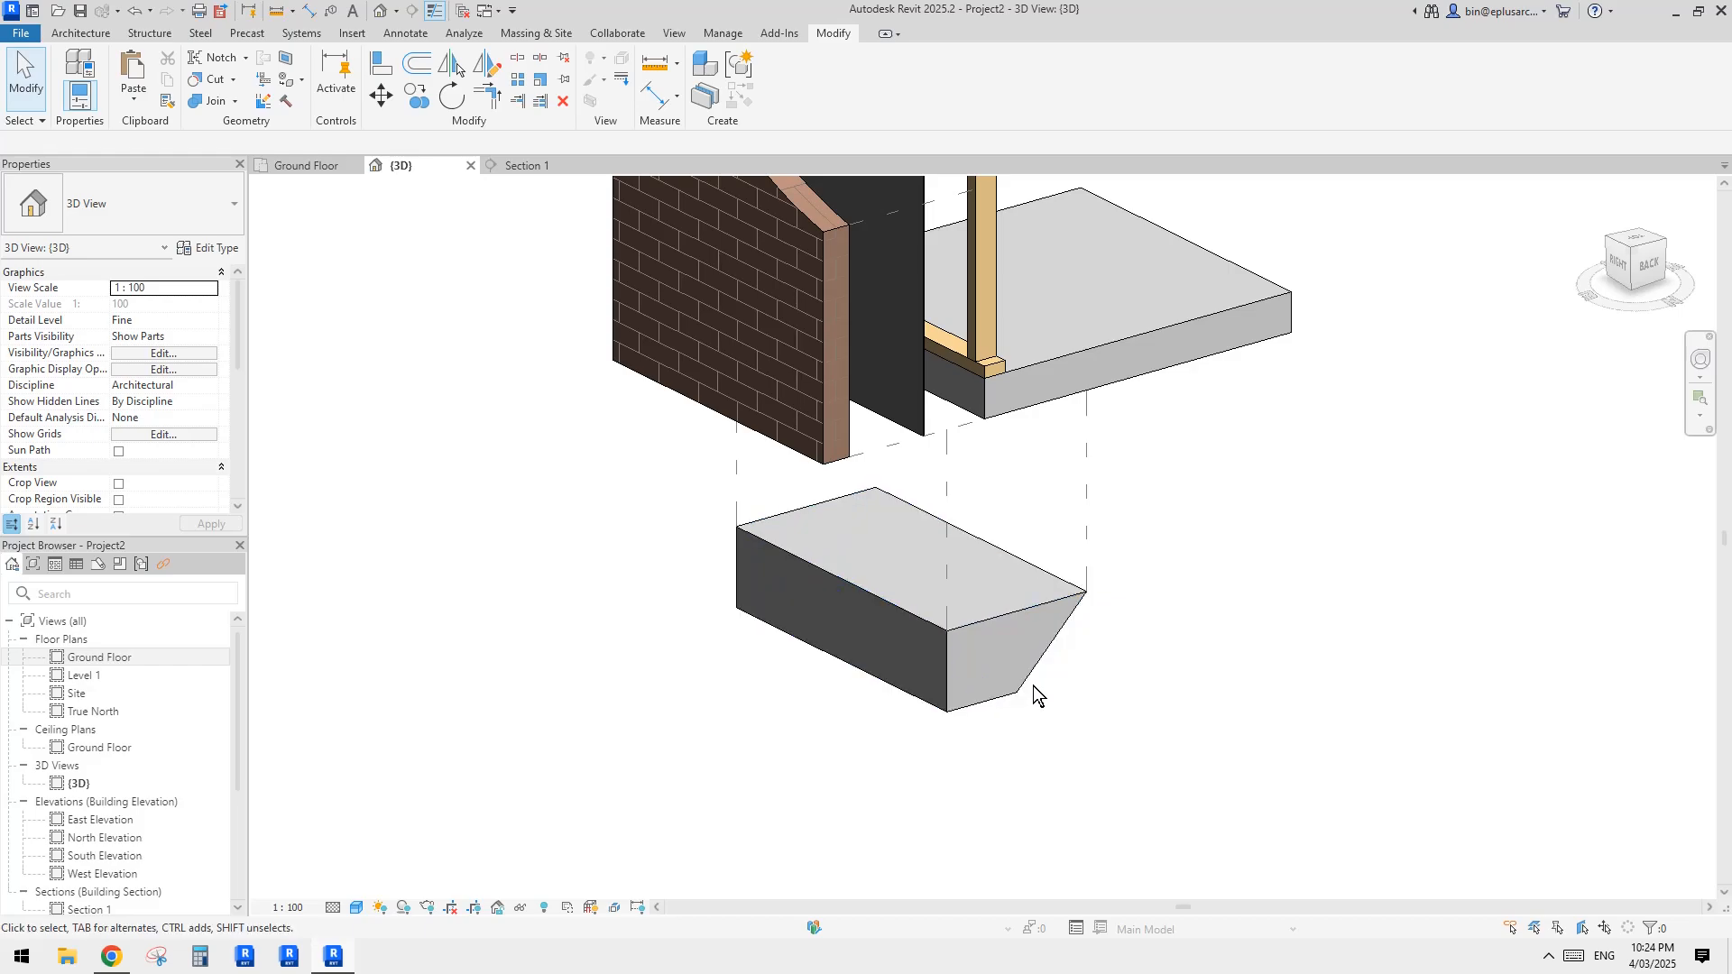
Step: Show the view in wireframe and make the two rebar sets inside the lowered edge beam a separate displacement set
key("w")
key("f")
scroll(988, 685, "up", 3)
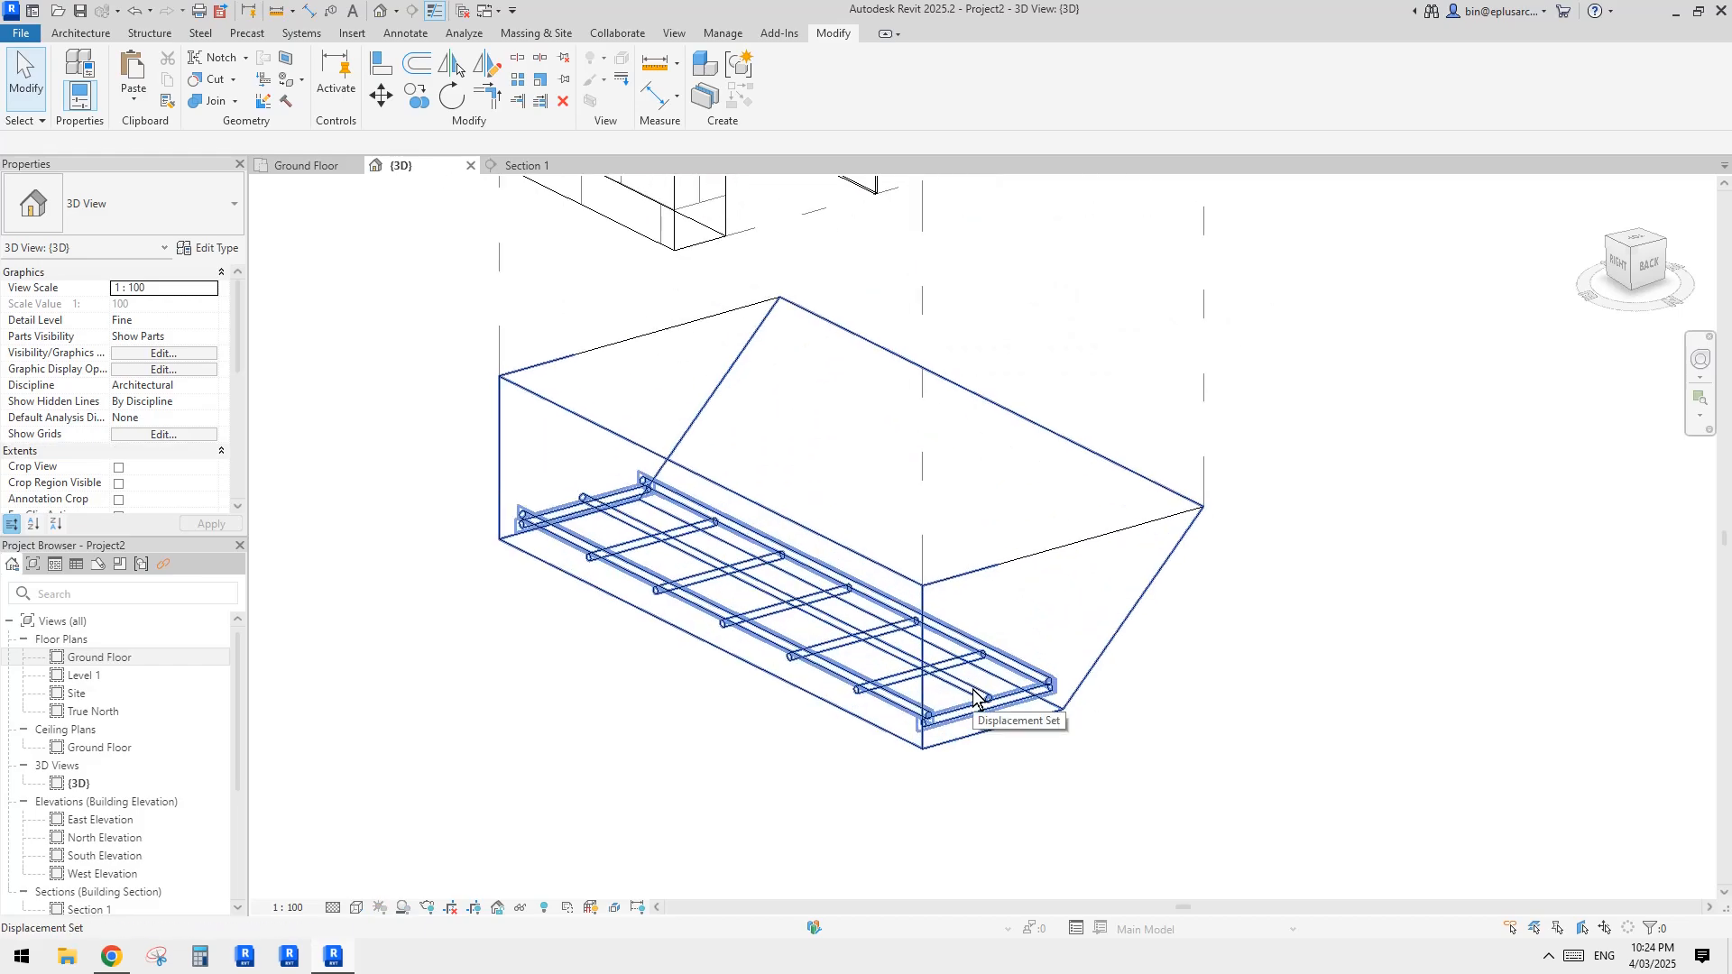
left_click(974, 691)
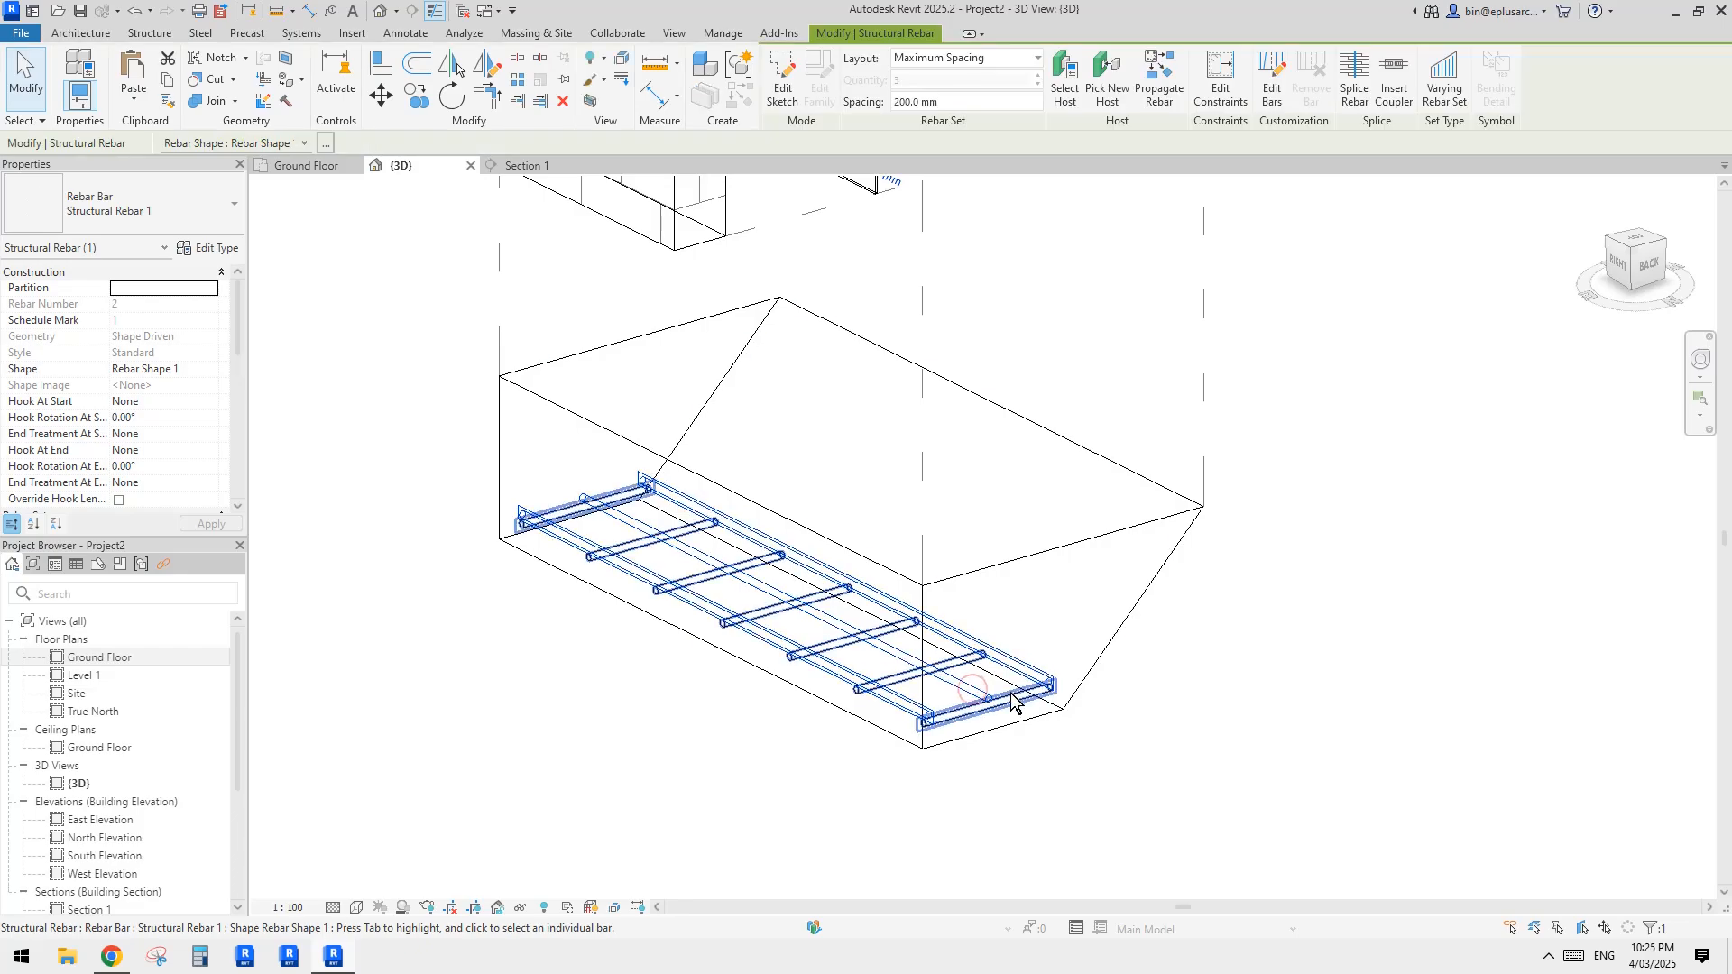
left_click(906, 681, "ctrl")
scroll(909, 676, "down", 2)
middle_click_drag(909, 671, 914, 626)
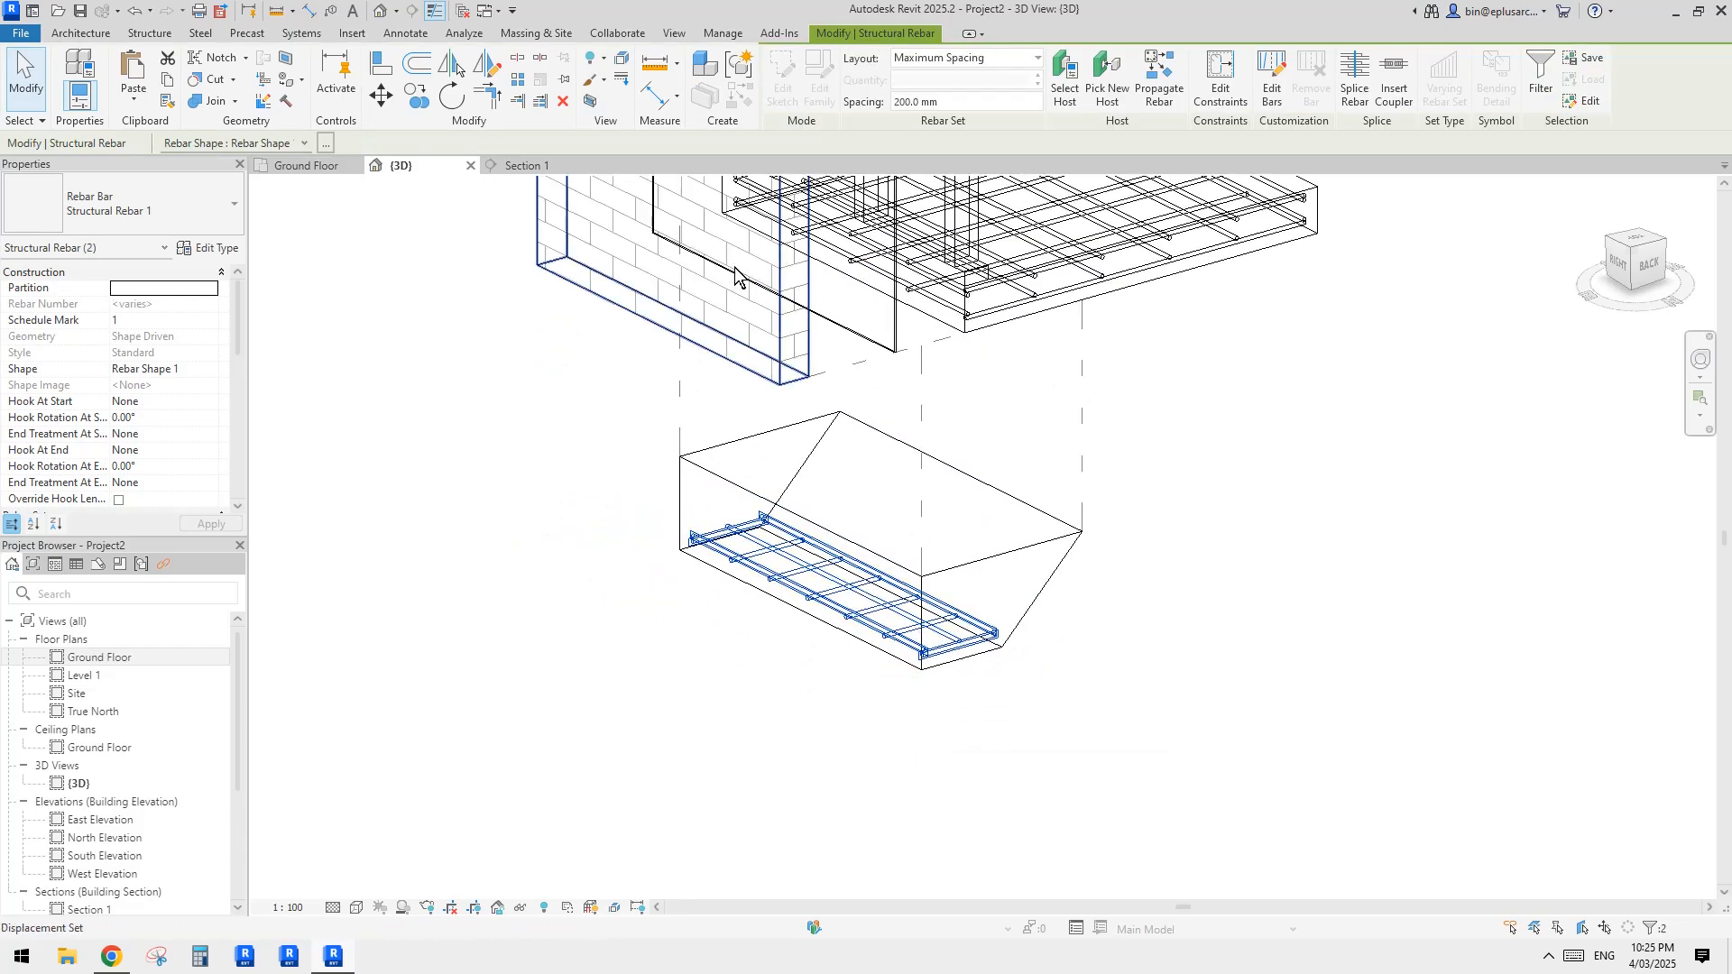
left_click(619, 63)
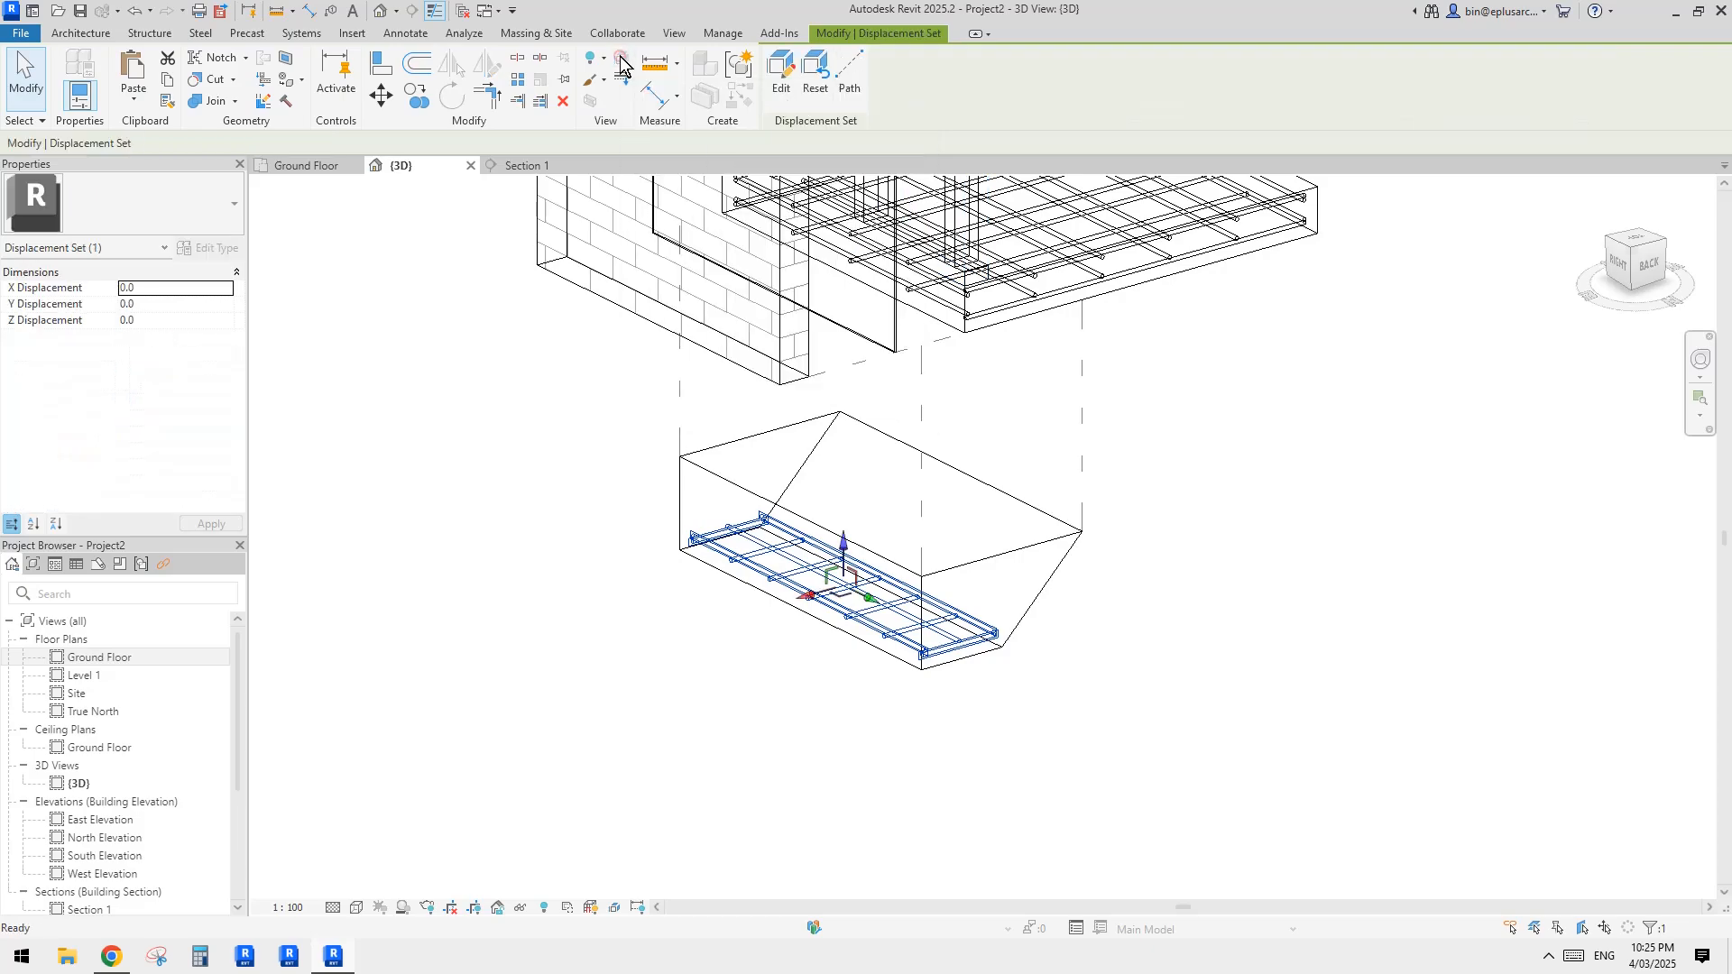
Step: Displace the edge beam's reinforcement mesh about 337 mm down along the Z axis, clear of the beam
left_click_drag(842, 545, 843, 623)
left_click(1254, 641)
scroll(1093, 478, "down", 1)
left_click(1004, 693)
scroll(984, 688, "up", 2)
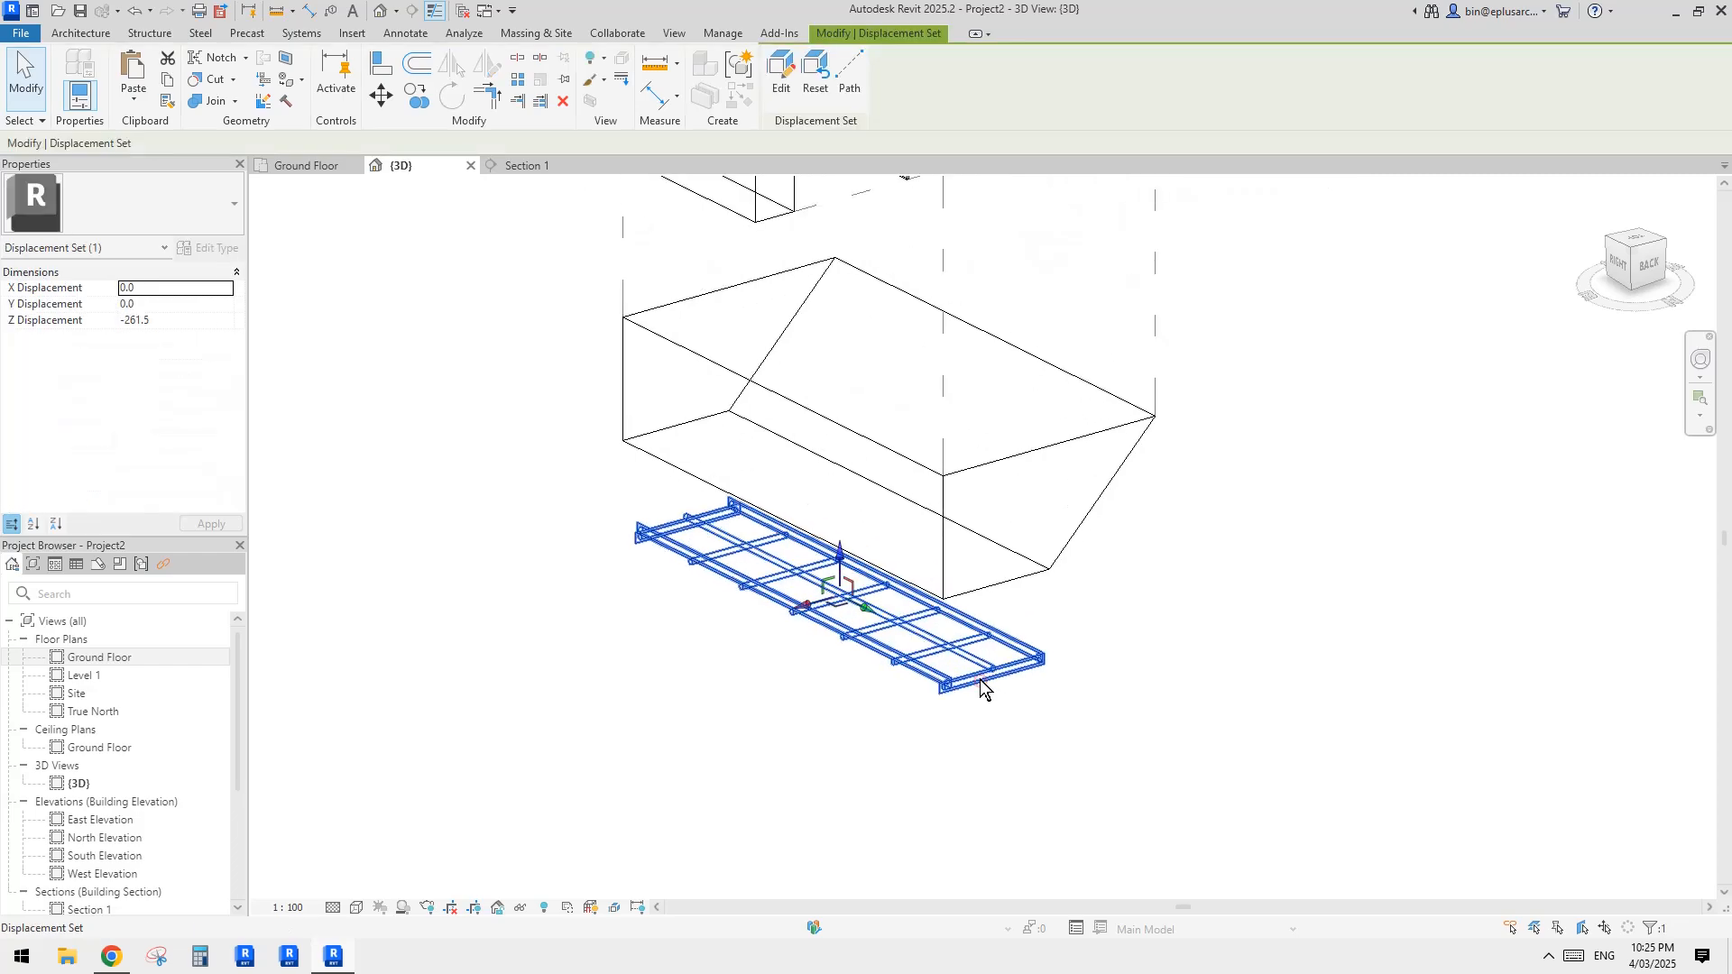
left_click_drag(850, 561, 845, 594)
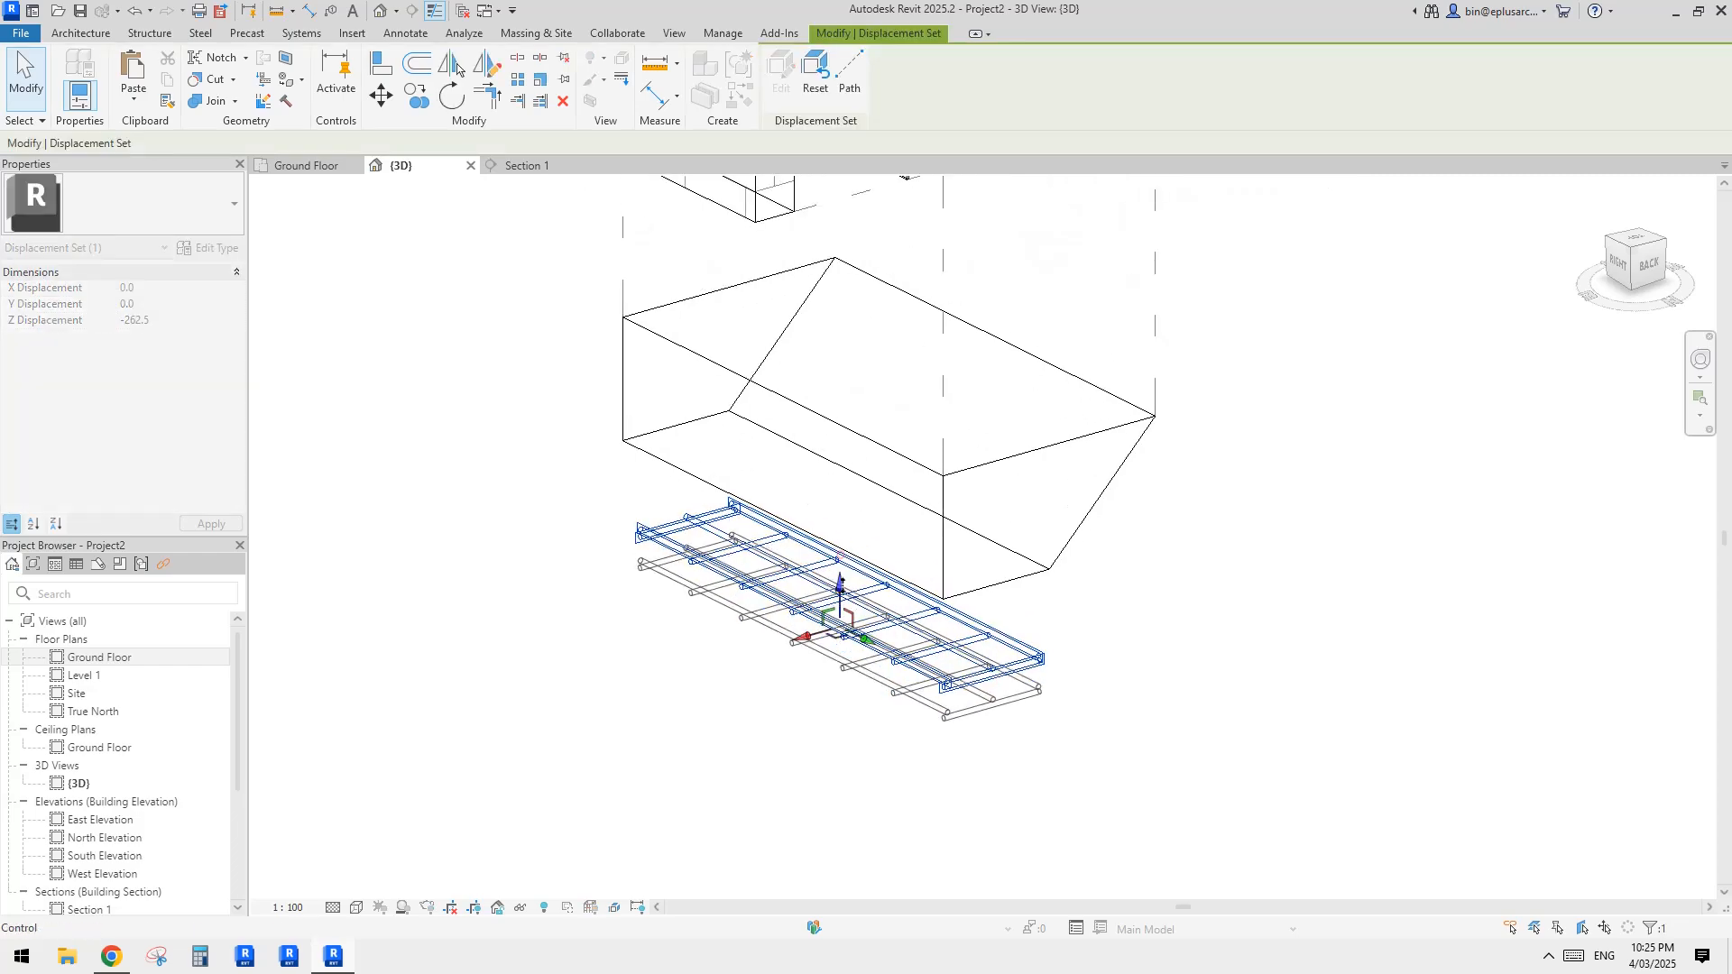
Step: Add displacement paths from the four corners of the lowered reinforcement mesh
left_click(852, 76)
left_click(1045, 686)
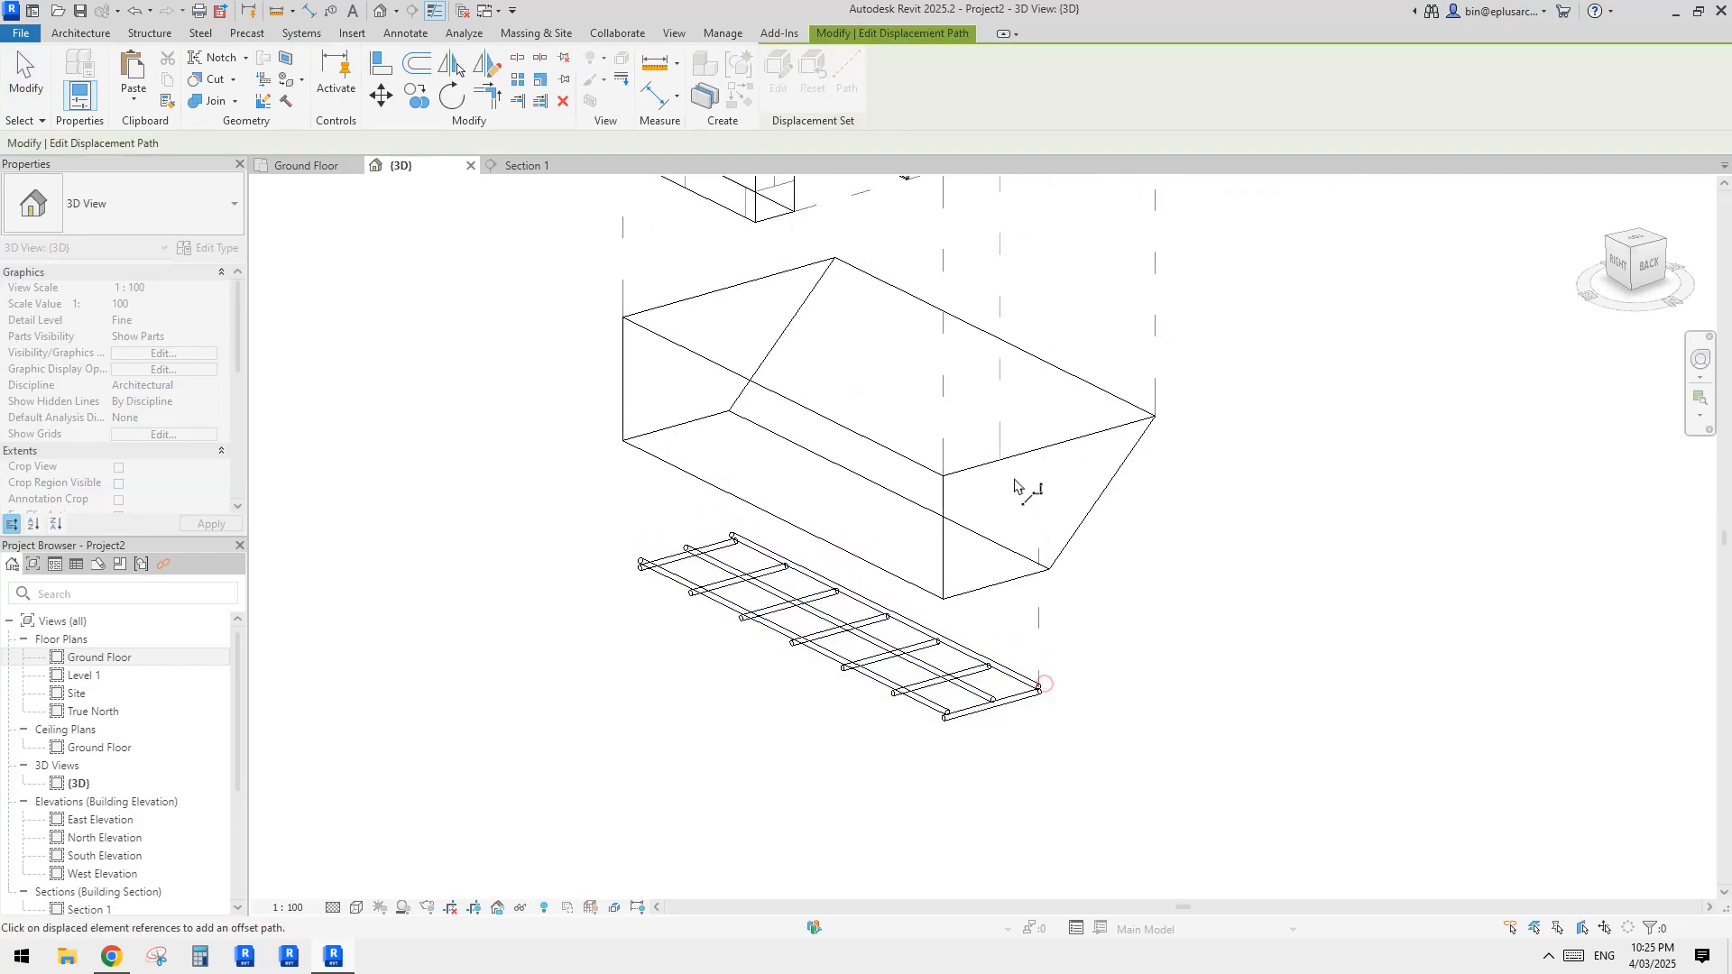
left_click(950, 709)
scroll(647, 552, "down", 3)
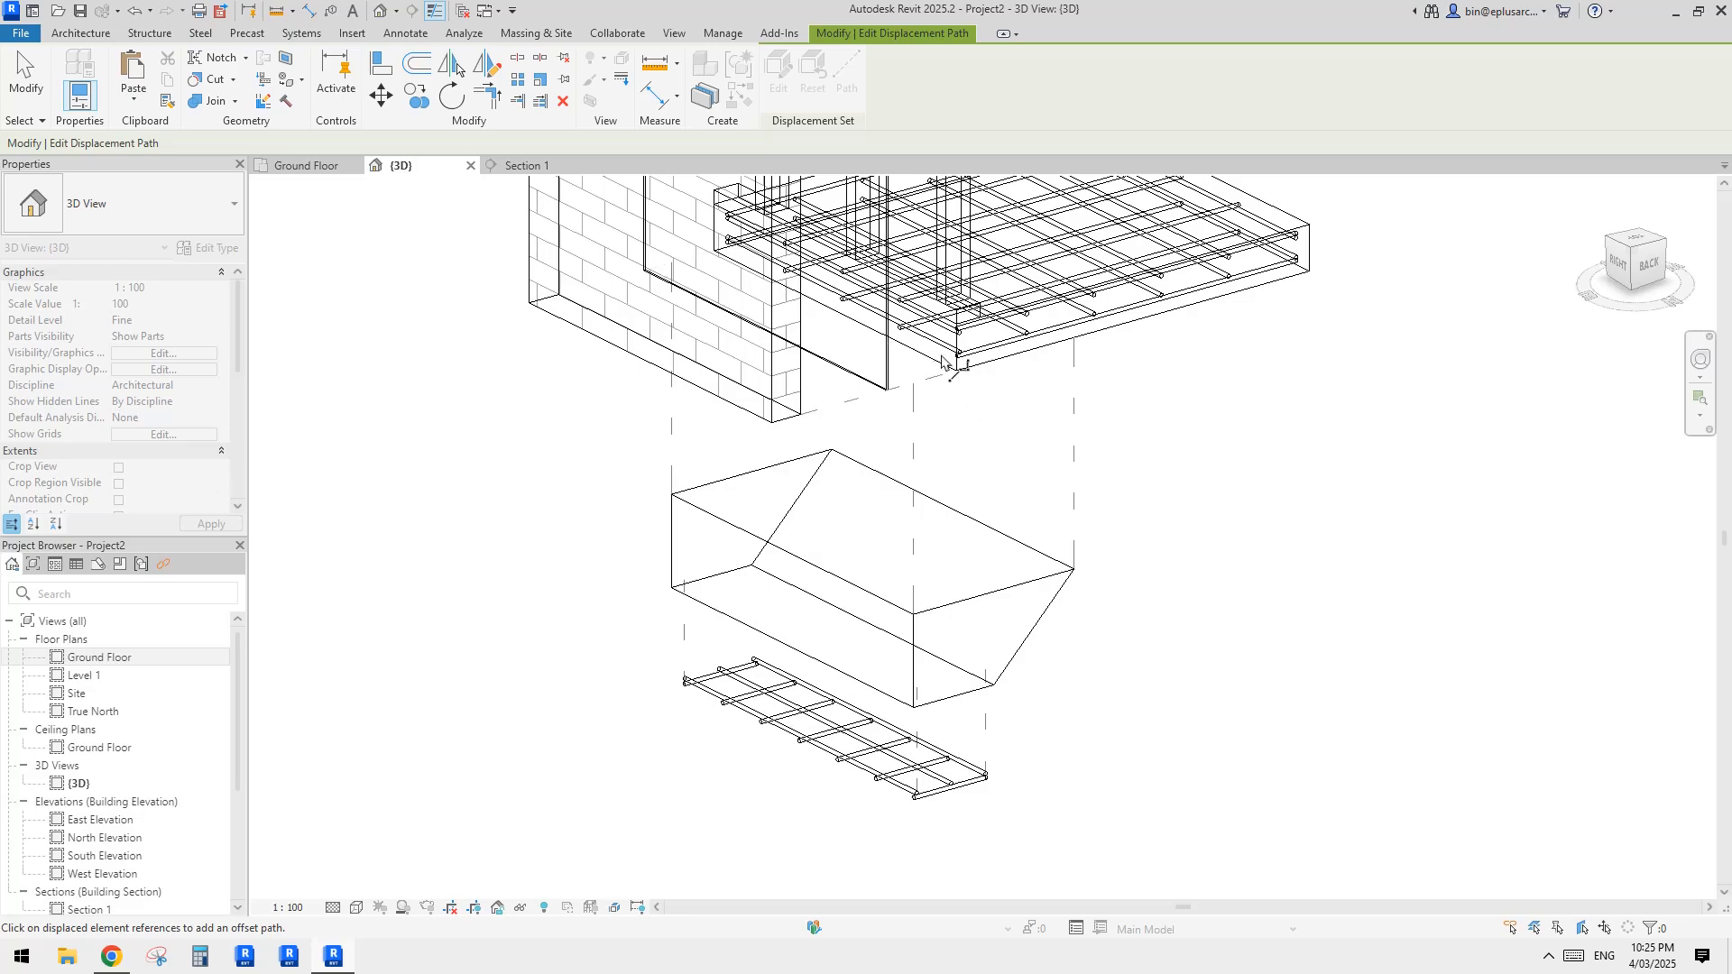
middle_click_drag(998, 485, 1003, 487)
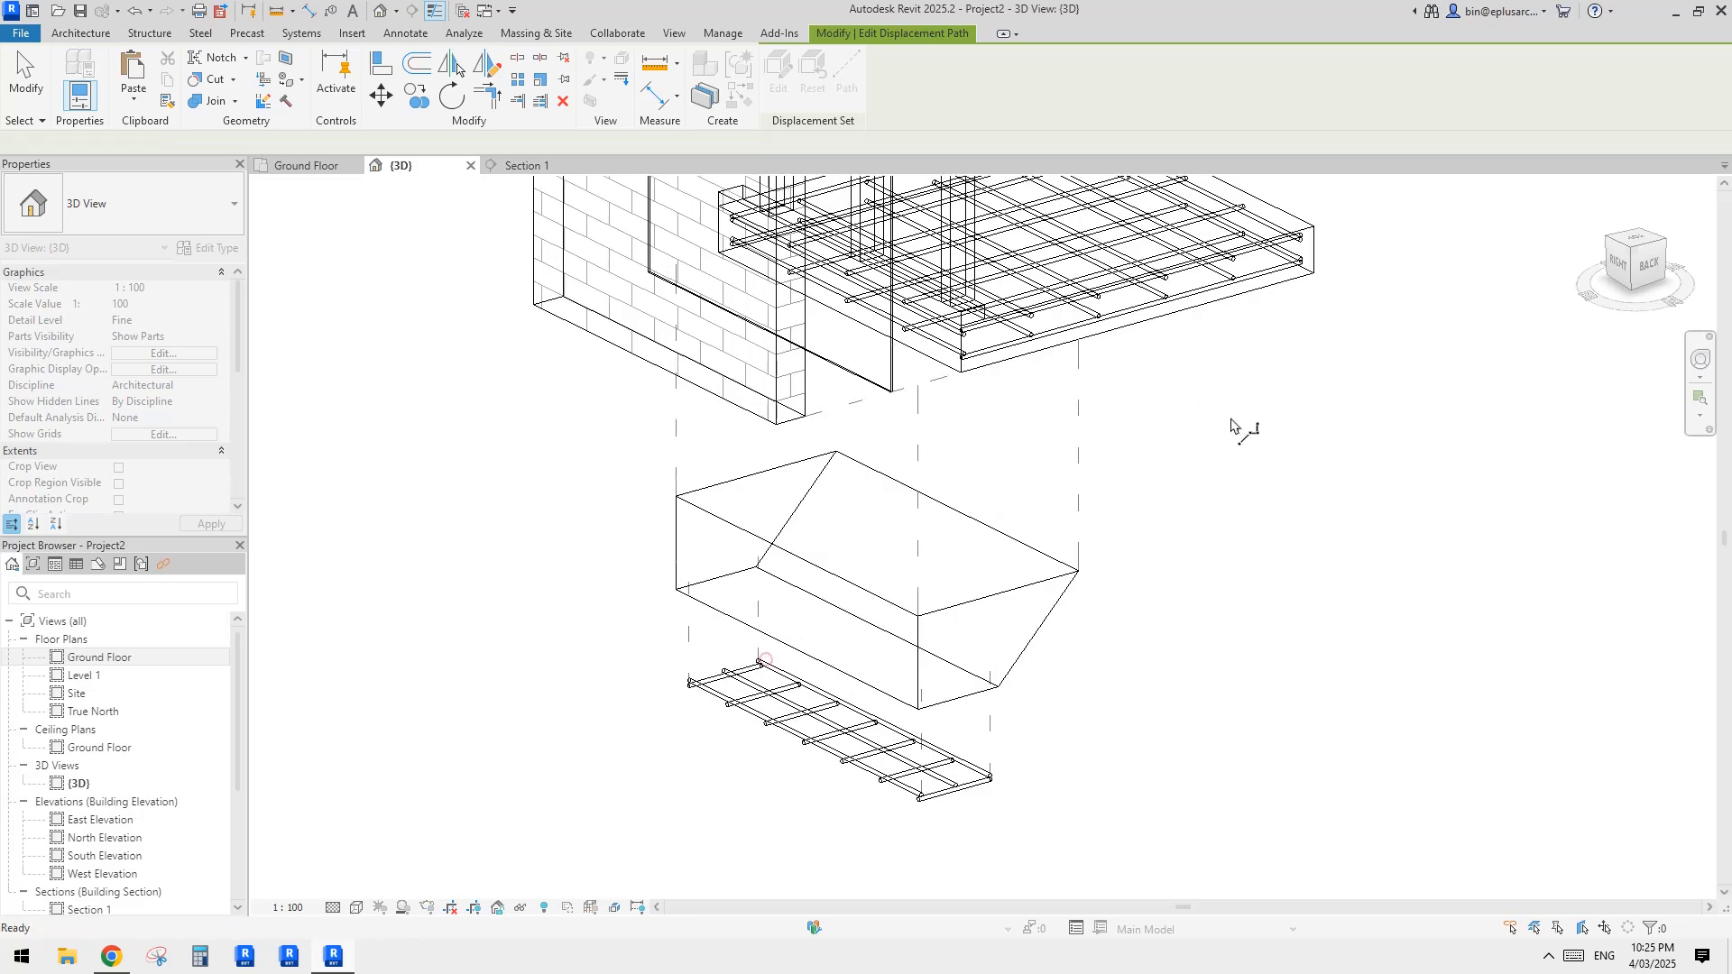
key("Escape")
Step: Return the 3D view to shaded display and try to select the floor slab with its reinforcement
scroll(1121, 503, "down", 3)
mouse_move(1117, 500)
middle_mouse_down()
mouse_move(1082, 549)
mouse_move(1044, 515)
mouse_move(1142, 494)
mouse_move(1143, 474)
middle_mouse_up()
key("d")
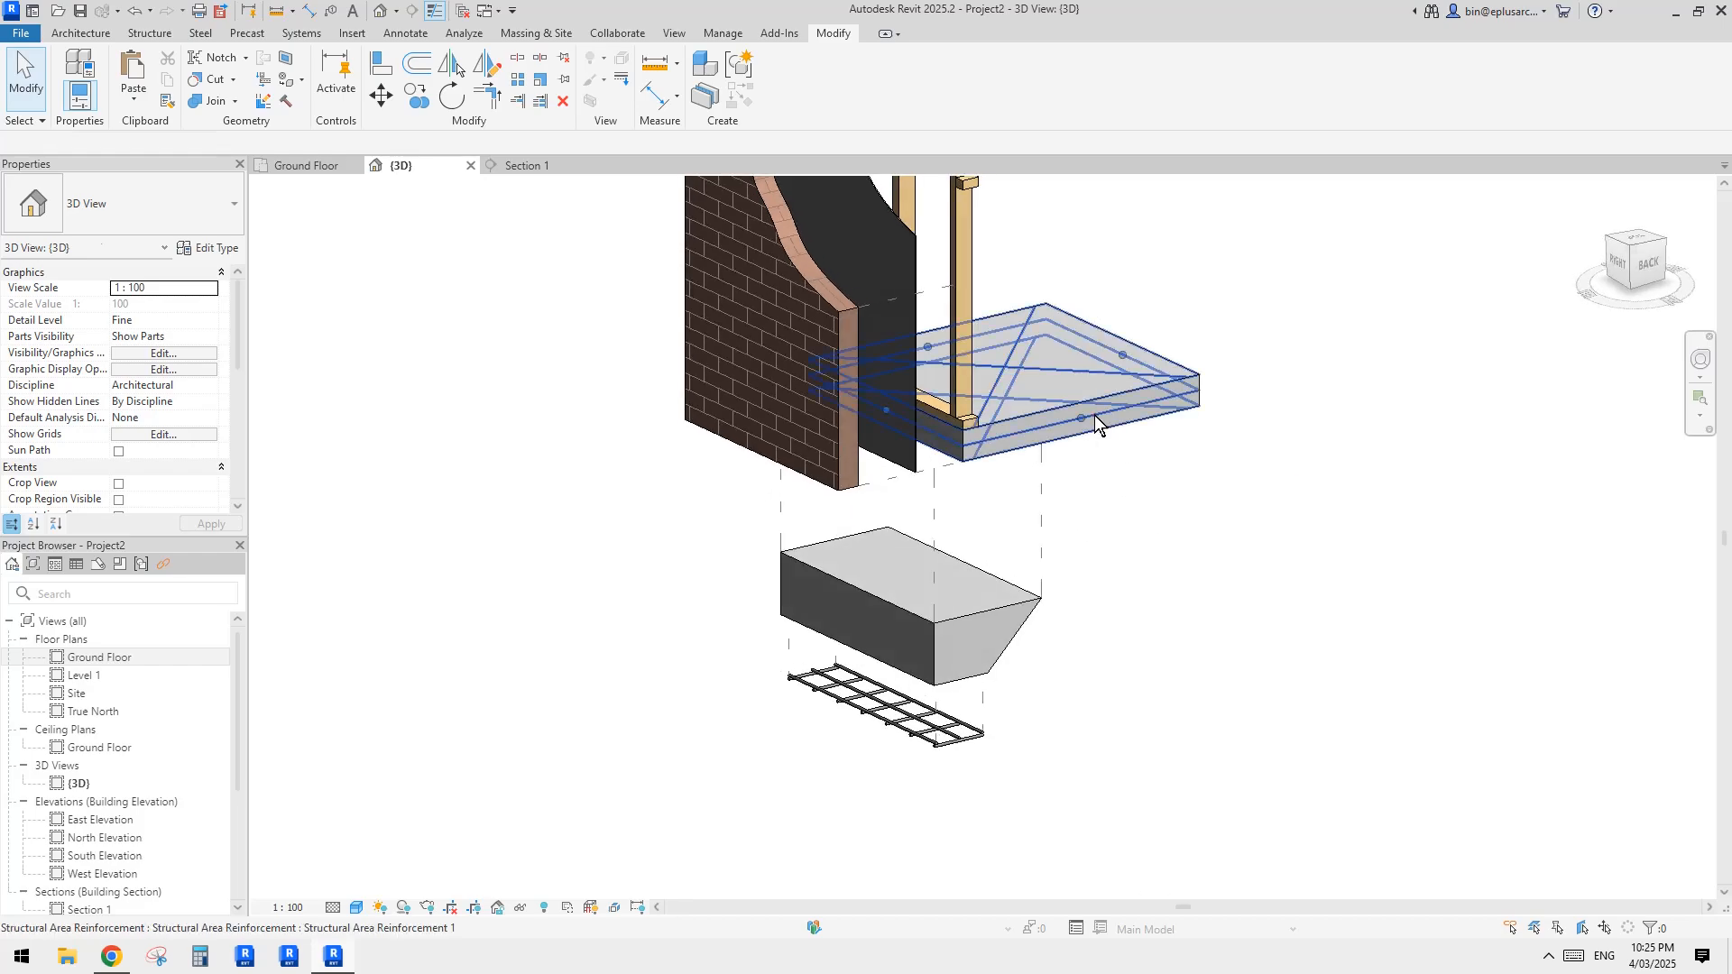
left_click(1094, 415)
left_click(1154, 457)
left_click(1059, 428)
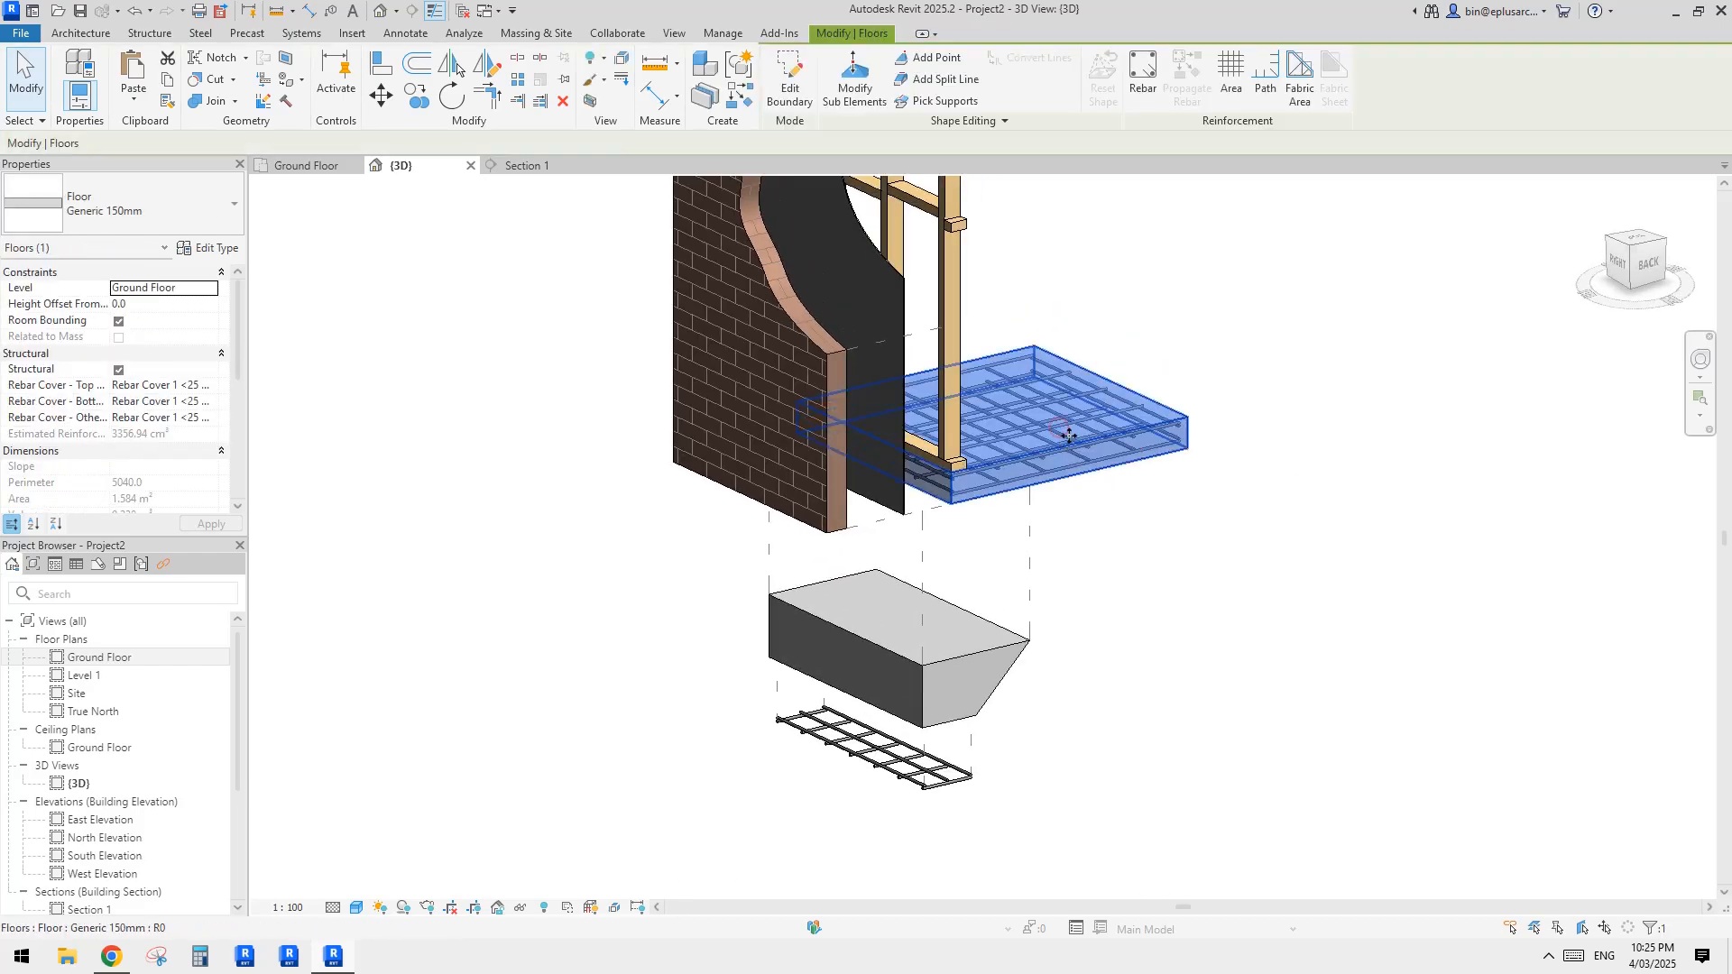
key("Escape")
Step: Switch the 3D view to wireframe to expose the reinforcement bars inside the floor slab
scroll(1128, 447, "up", 2)
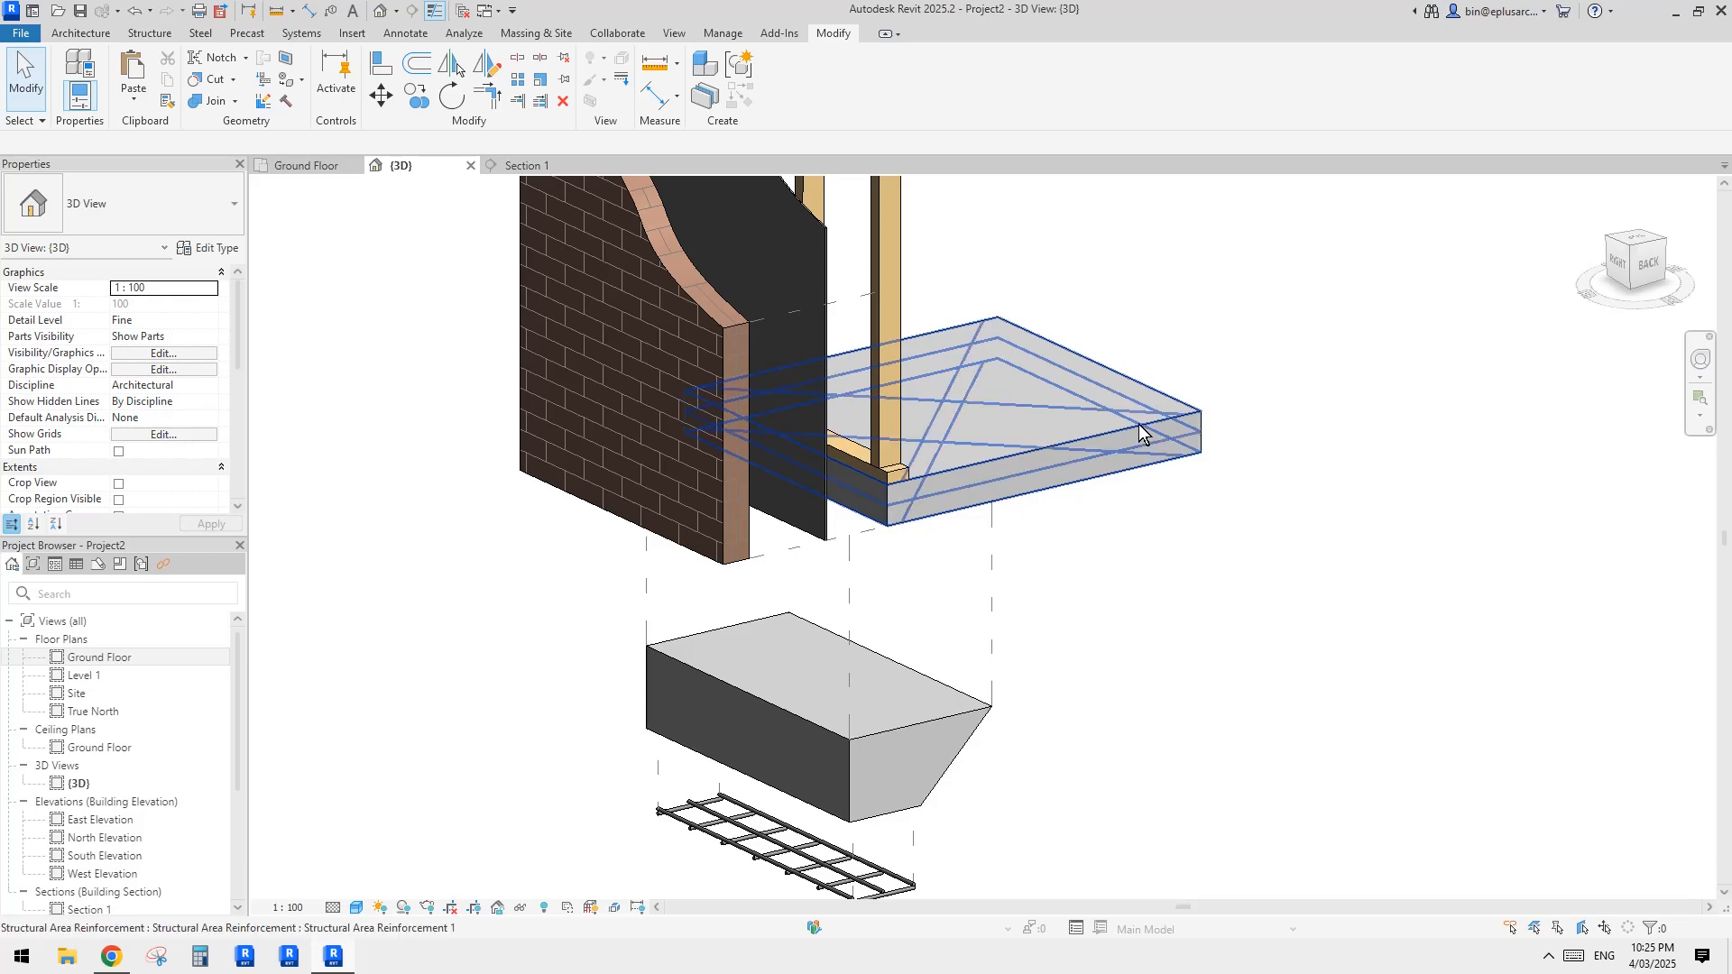
key("f")
scroll(1173, 431, "up", 3)
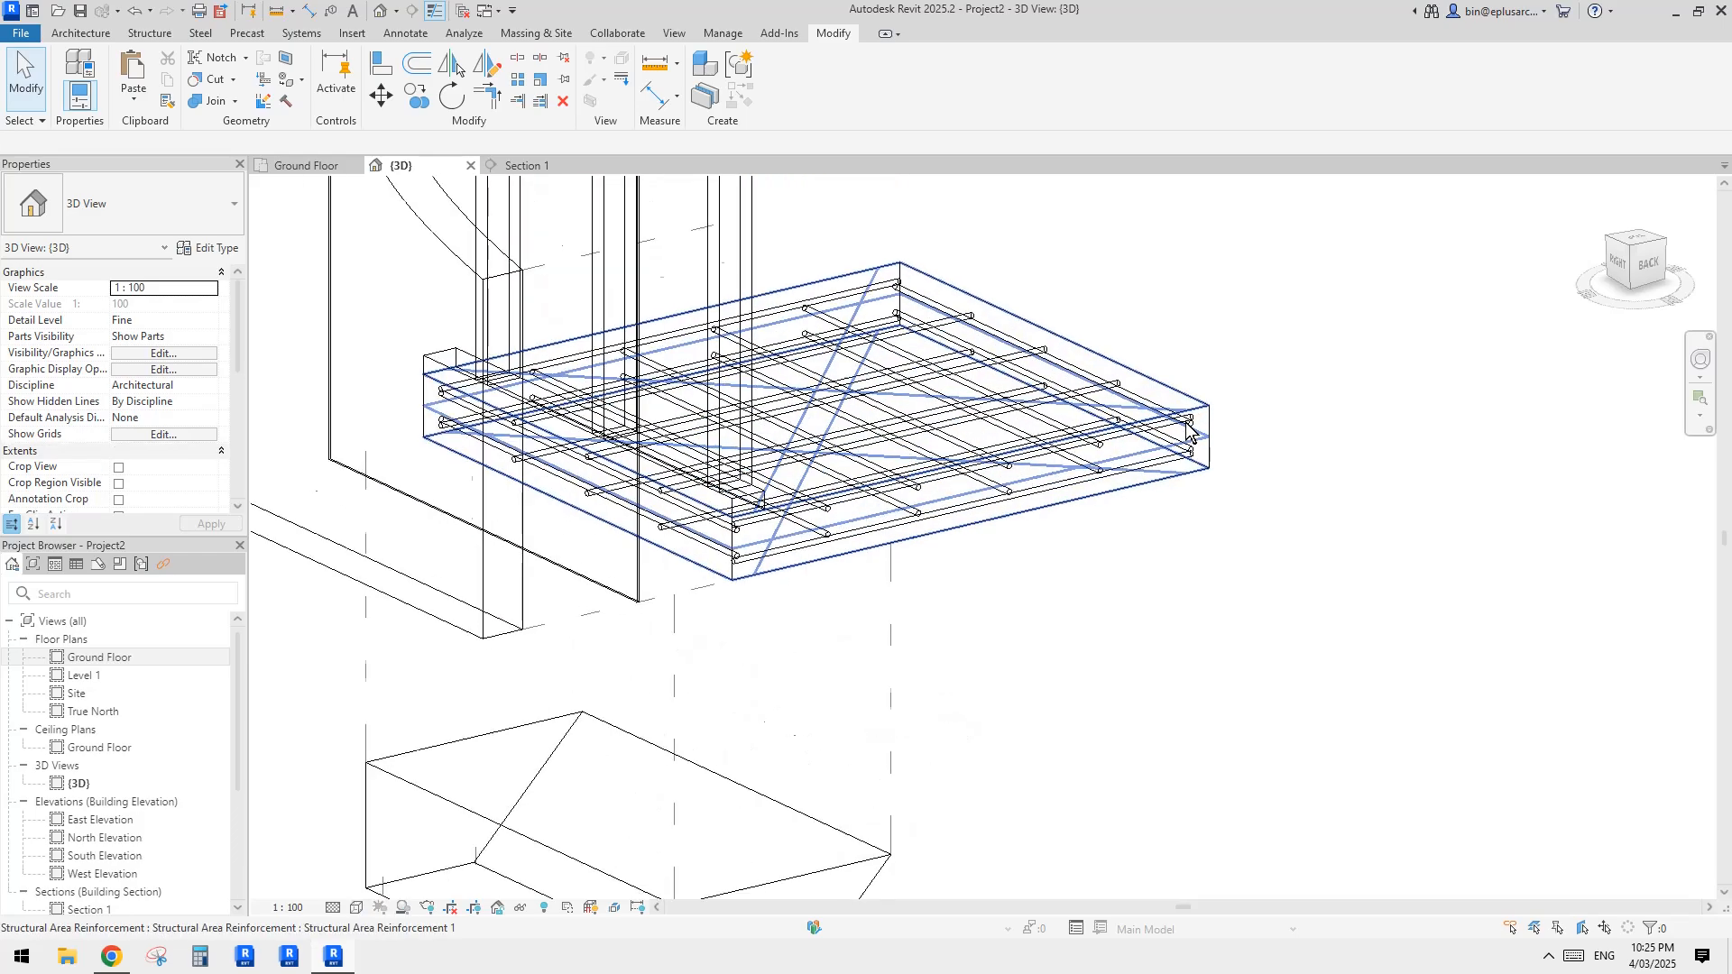
left_click(1066, 397)
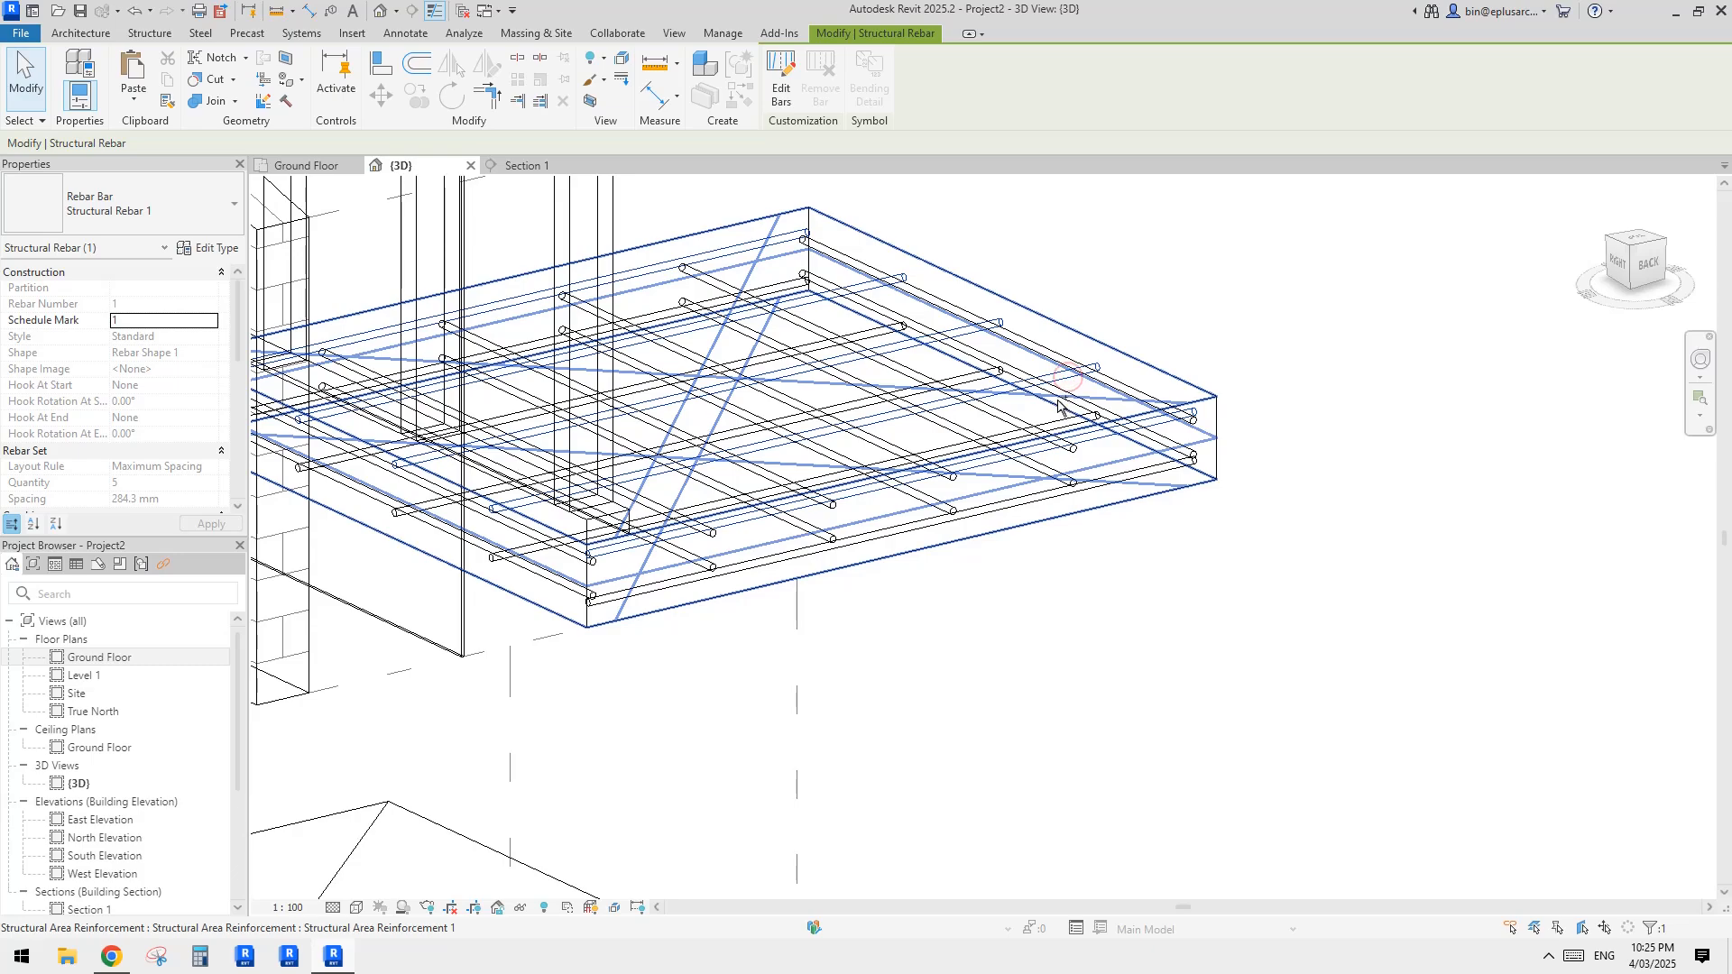
left_click(1121, 394, "ctrl")
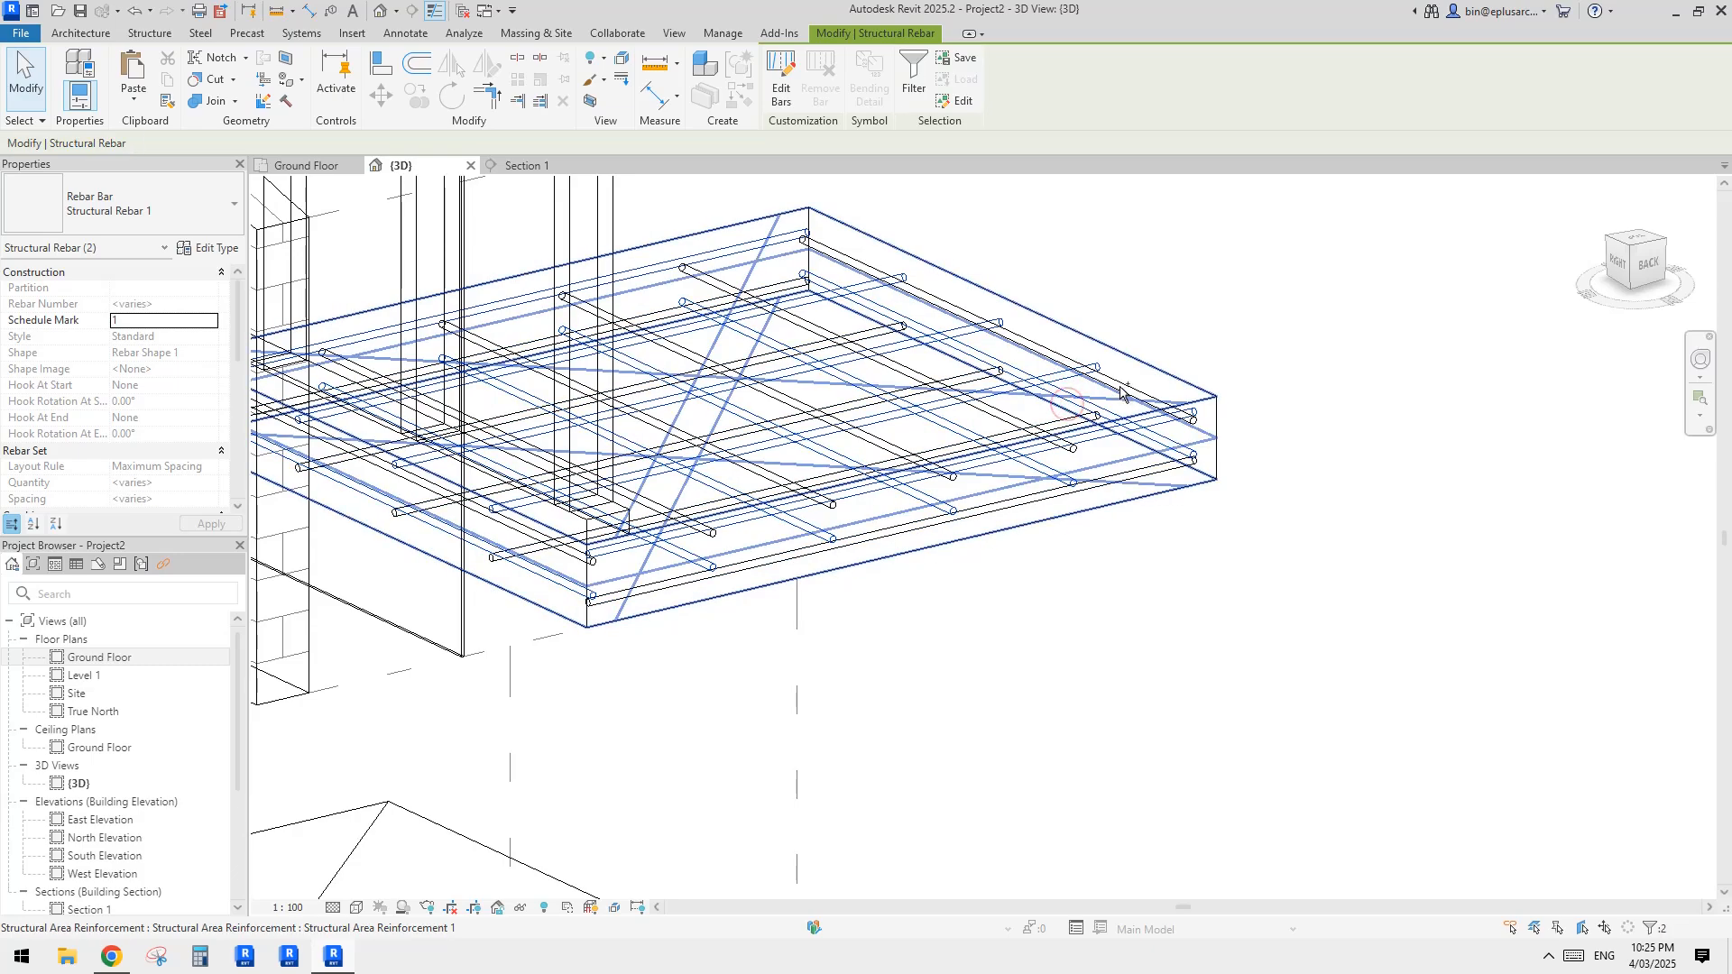
scroll(1121, 394, "down", 5)
key("Escape")
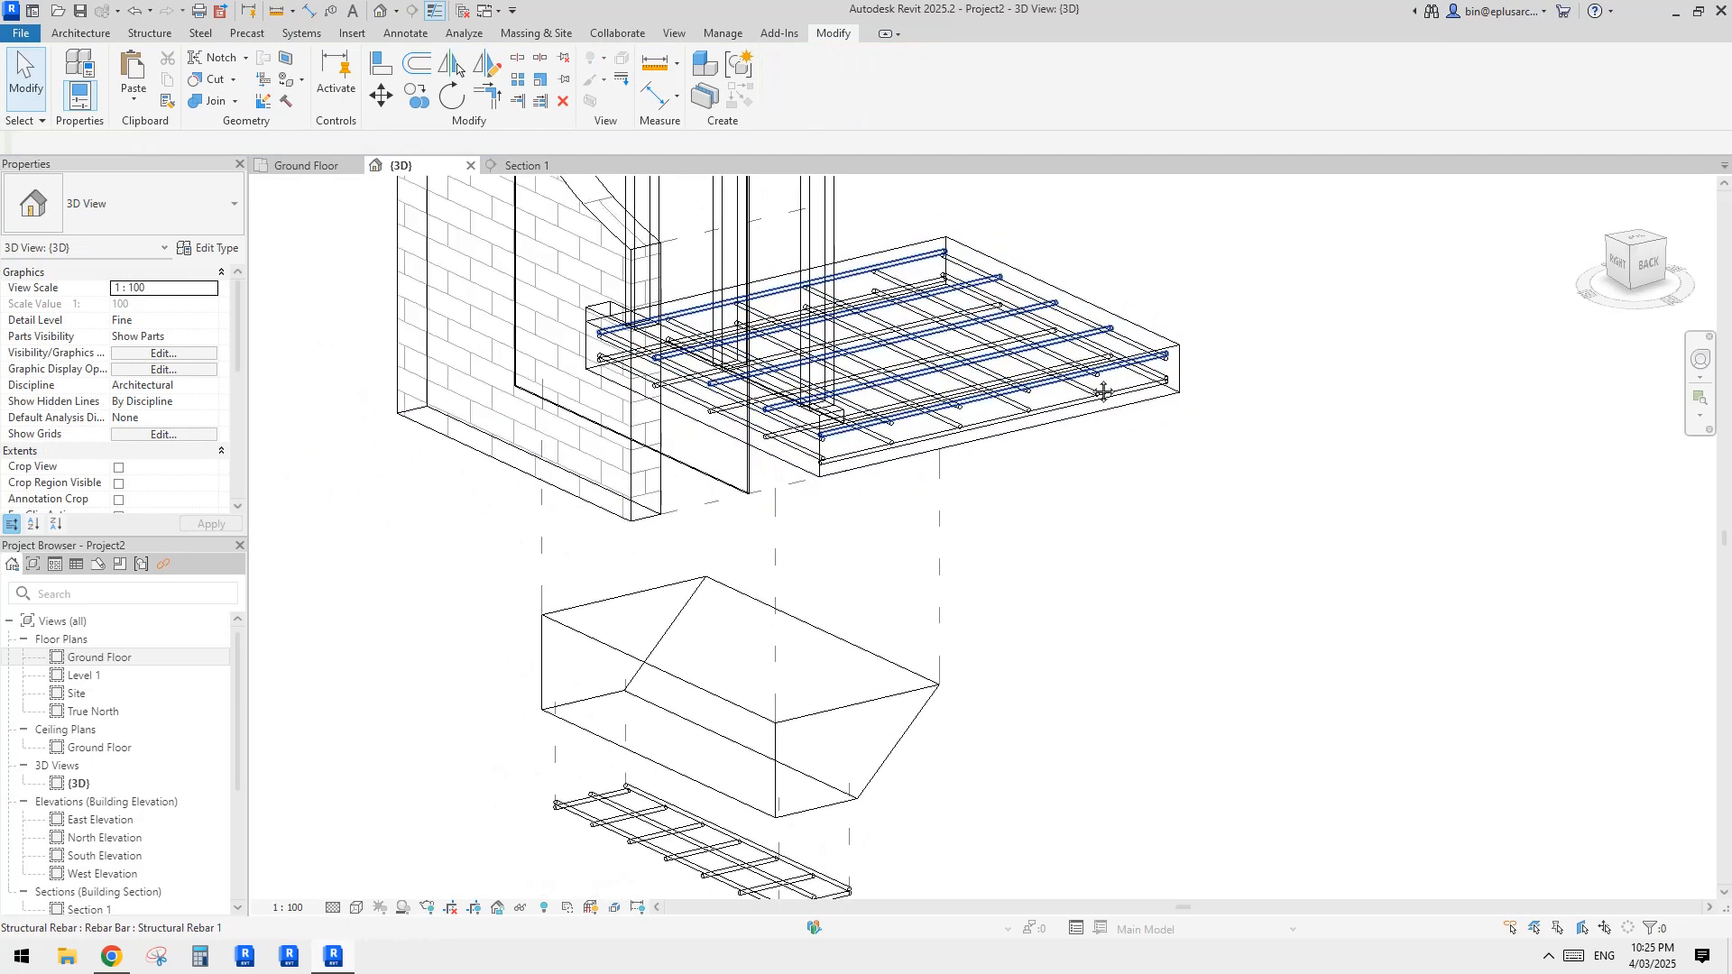
Step: Select the floor slab with all its reinforcement and open the category filter for the selection
left_click_drag(1241, 261, 1032, 461)
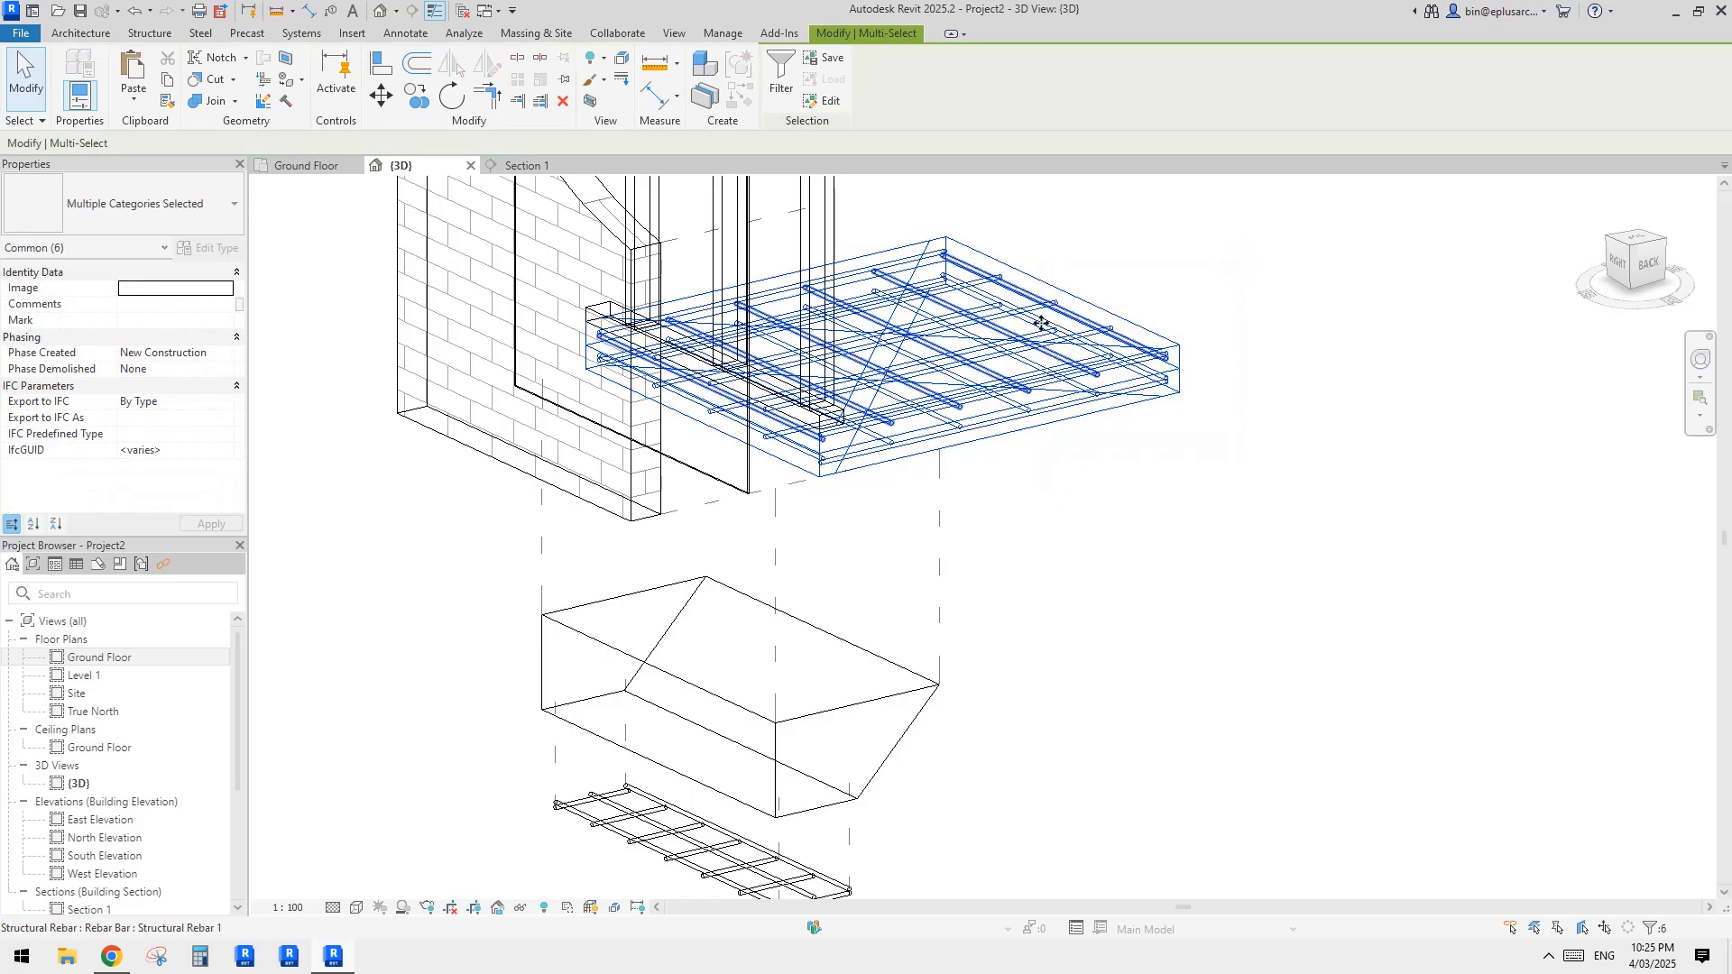
left_click(781, 74)
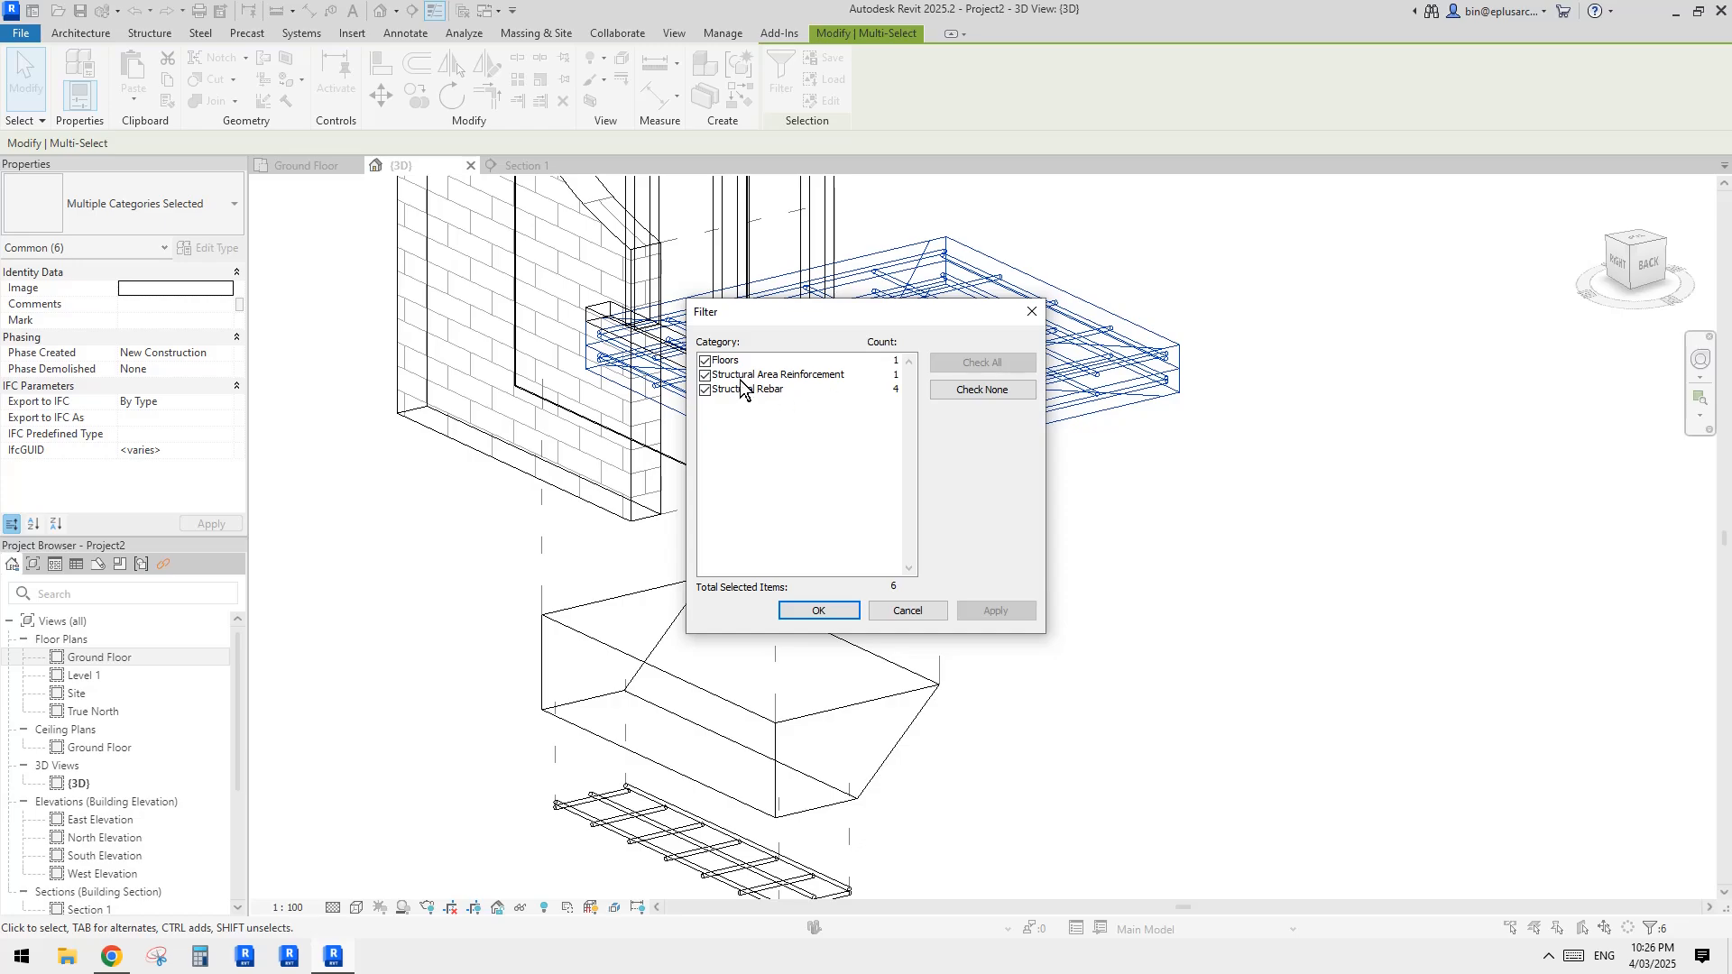
Step: Exclude the floor from the selection and displace the slab's area reinforcement and rebar about 435 mm downward as one displacement set
left_click(705, 361)
left_click(818, 611)
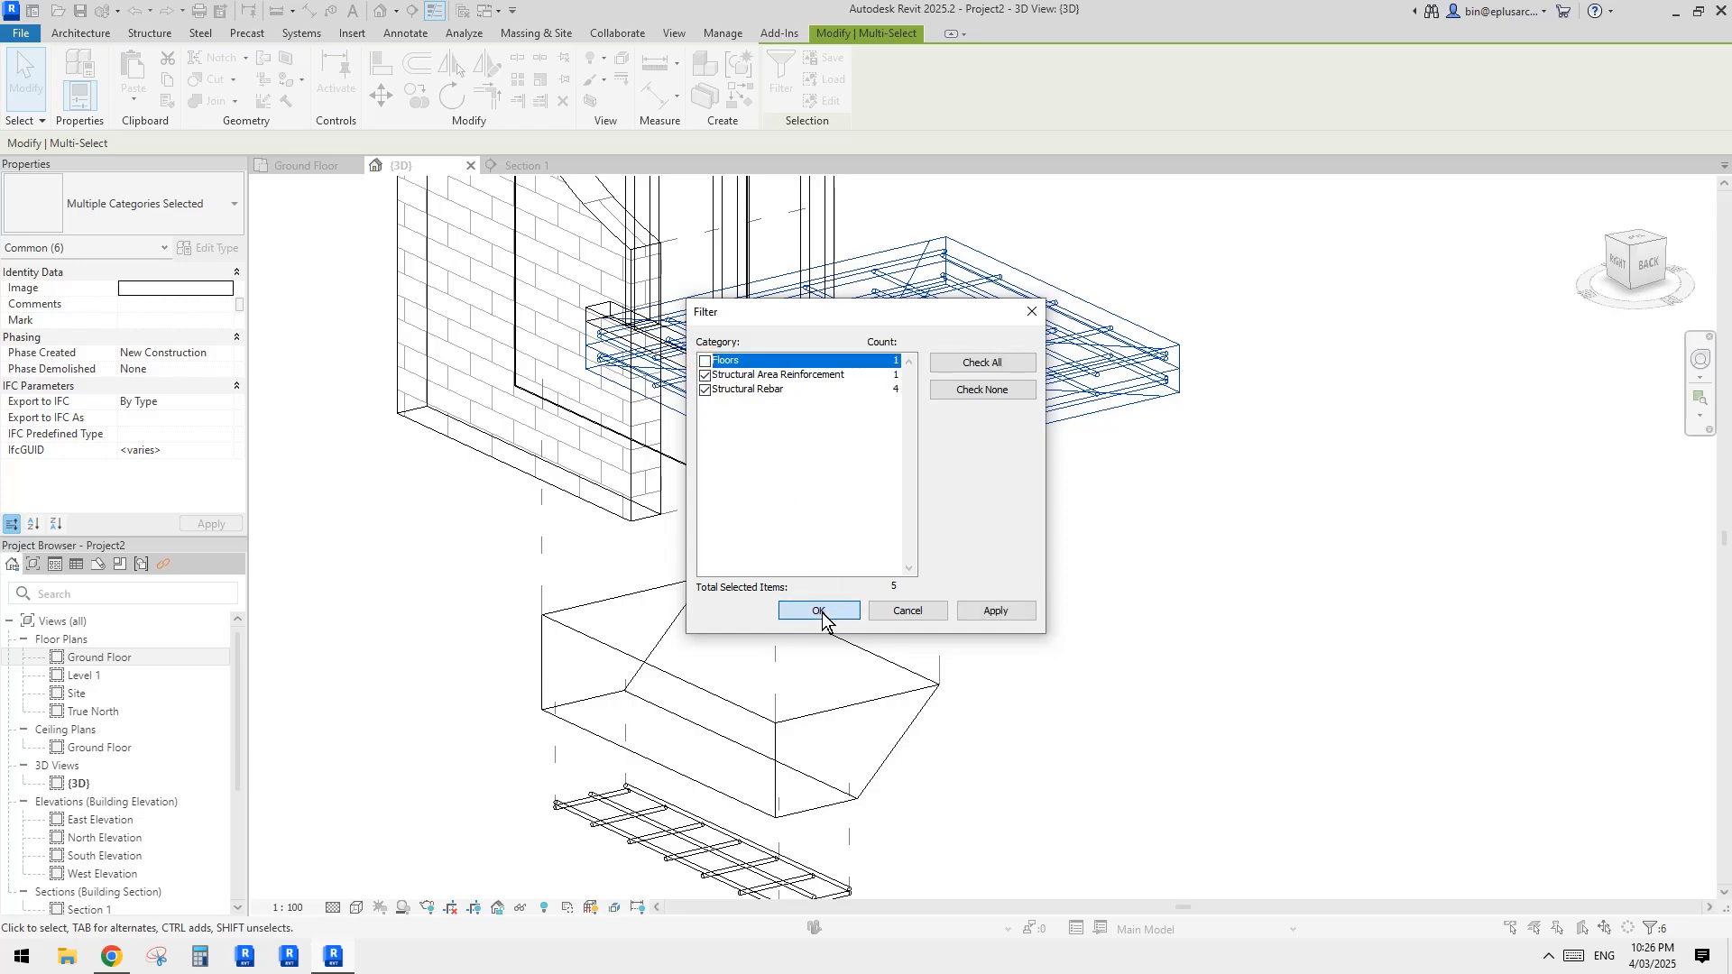
left_click(622, 62)
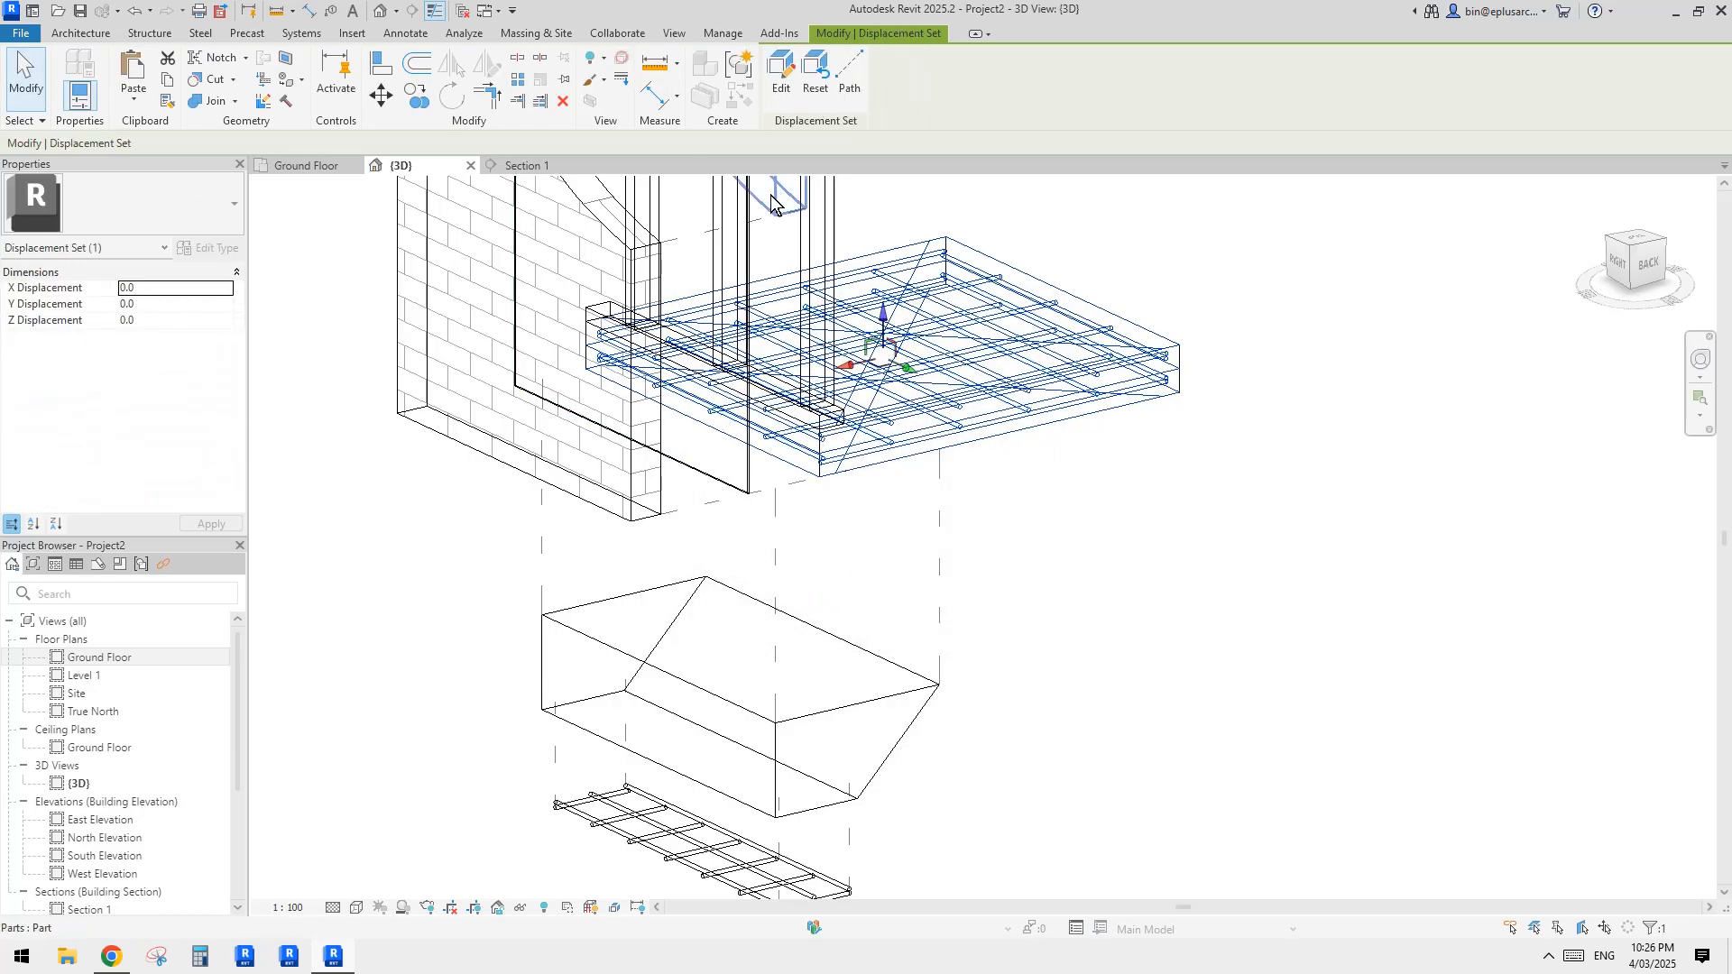
left_click_drag(898, 312, 898, 437)
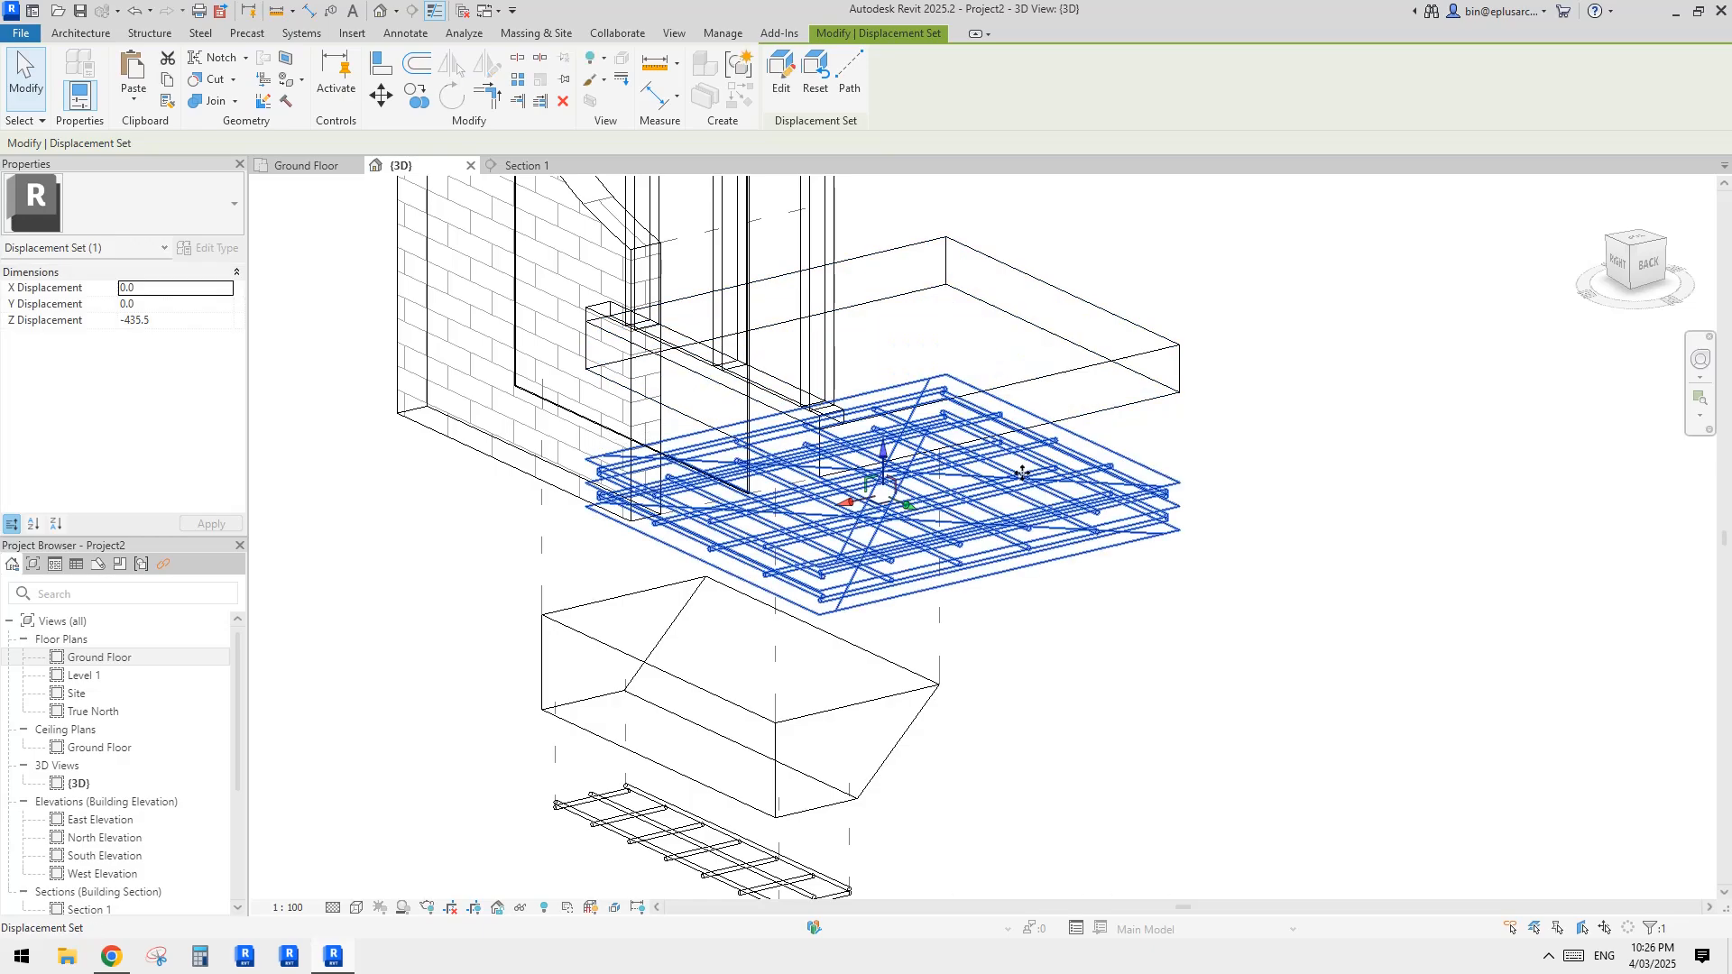
left_click(1274, 415)
Step: Hide the structural area reinforcement's boundary and symbol lines in the 3D view, leaving the individual bars shown
scroll(1216, 353, "down", 1)
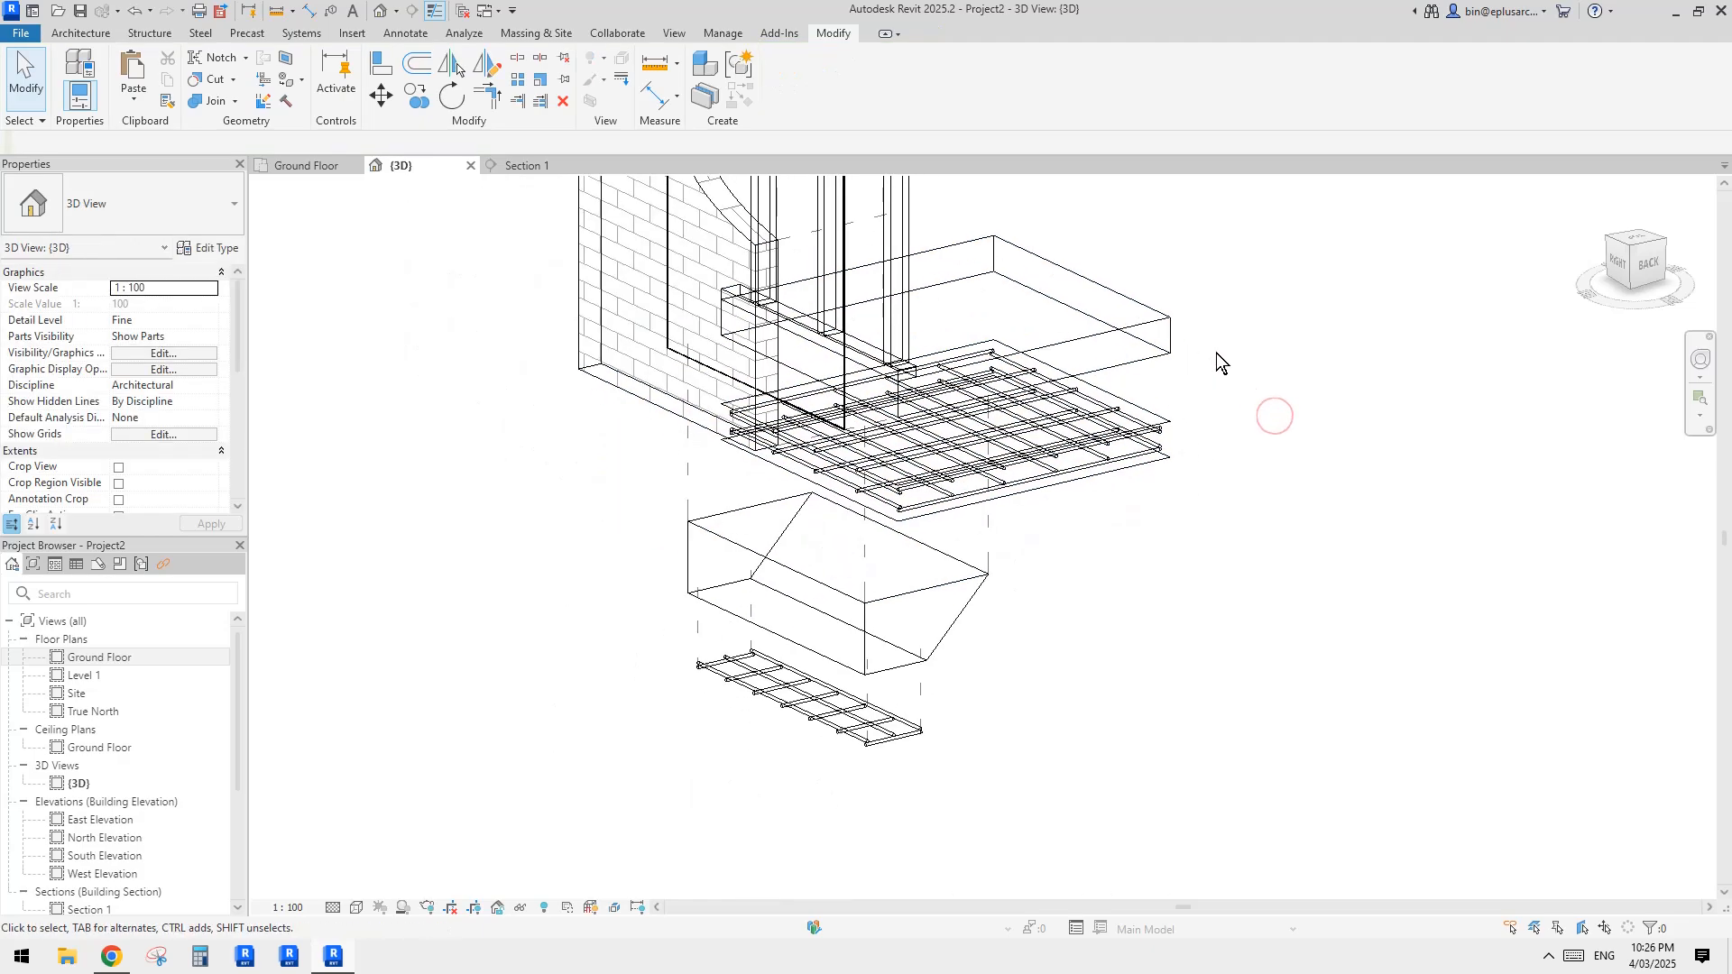
left_click(1167, 419)
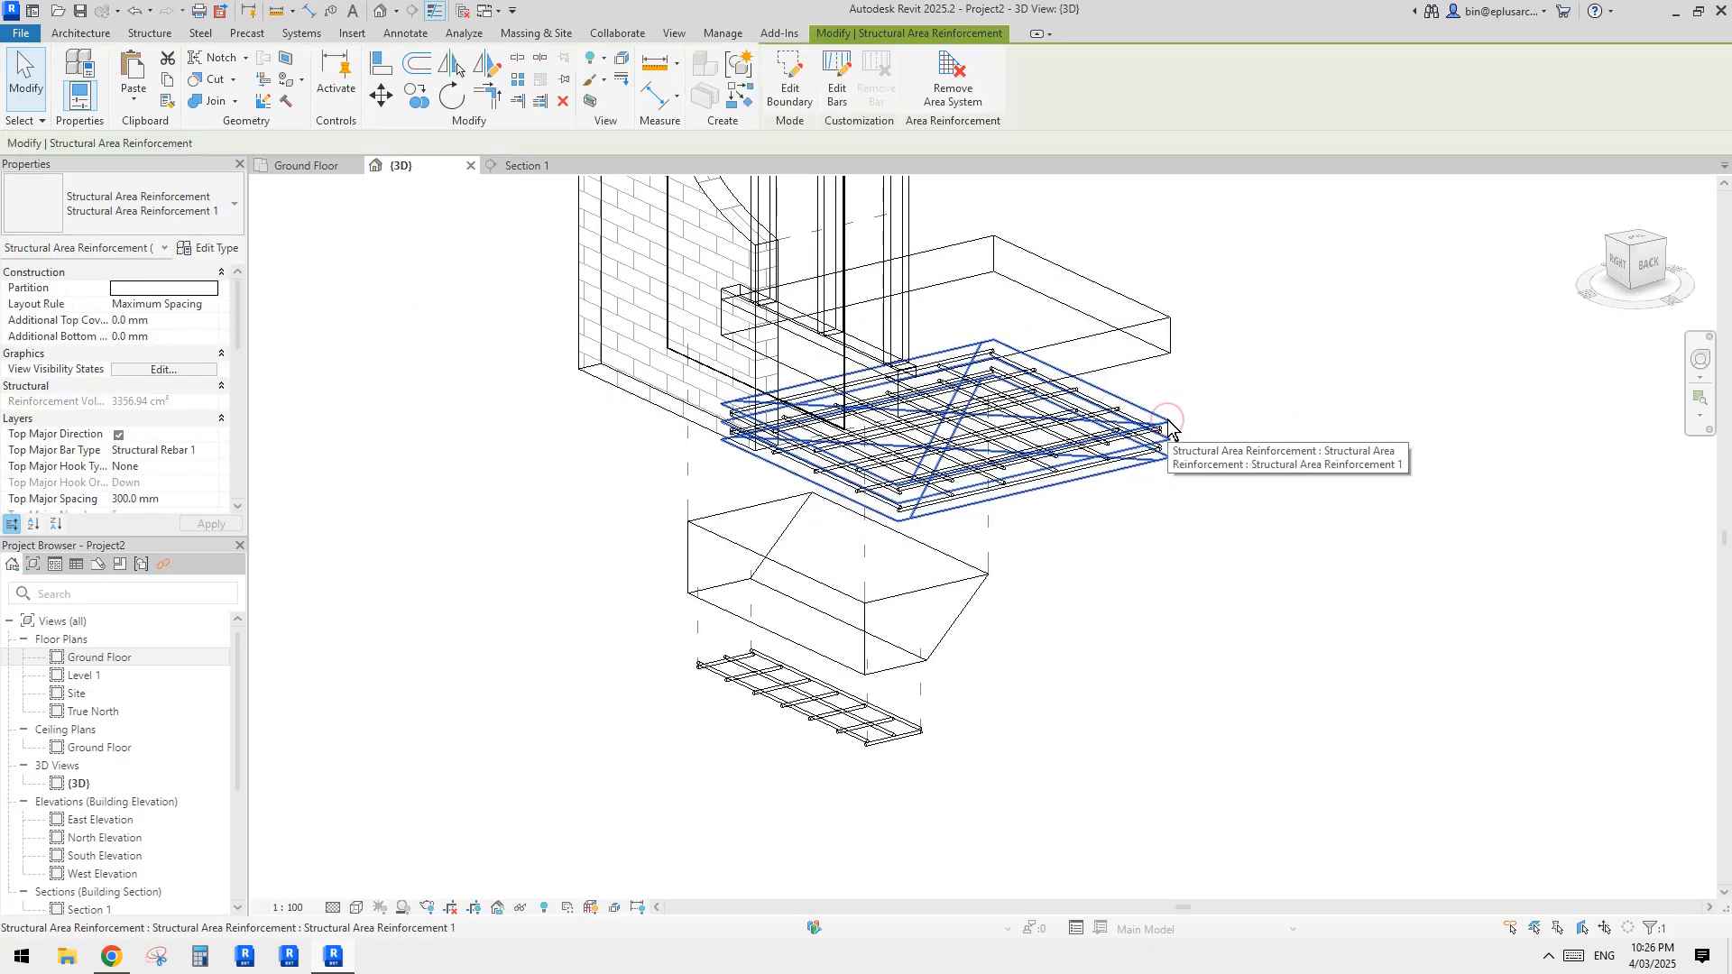
key("Escape")
scroll(1173, 436, "up", 3)
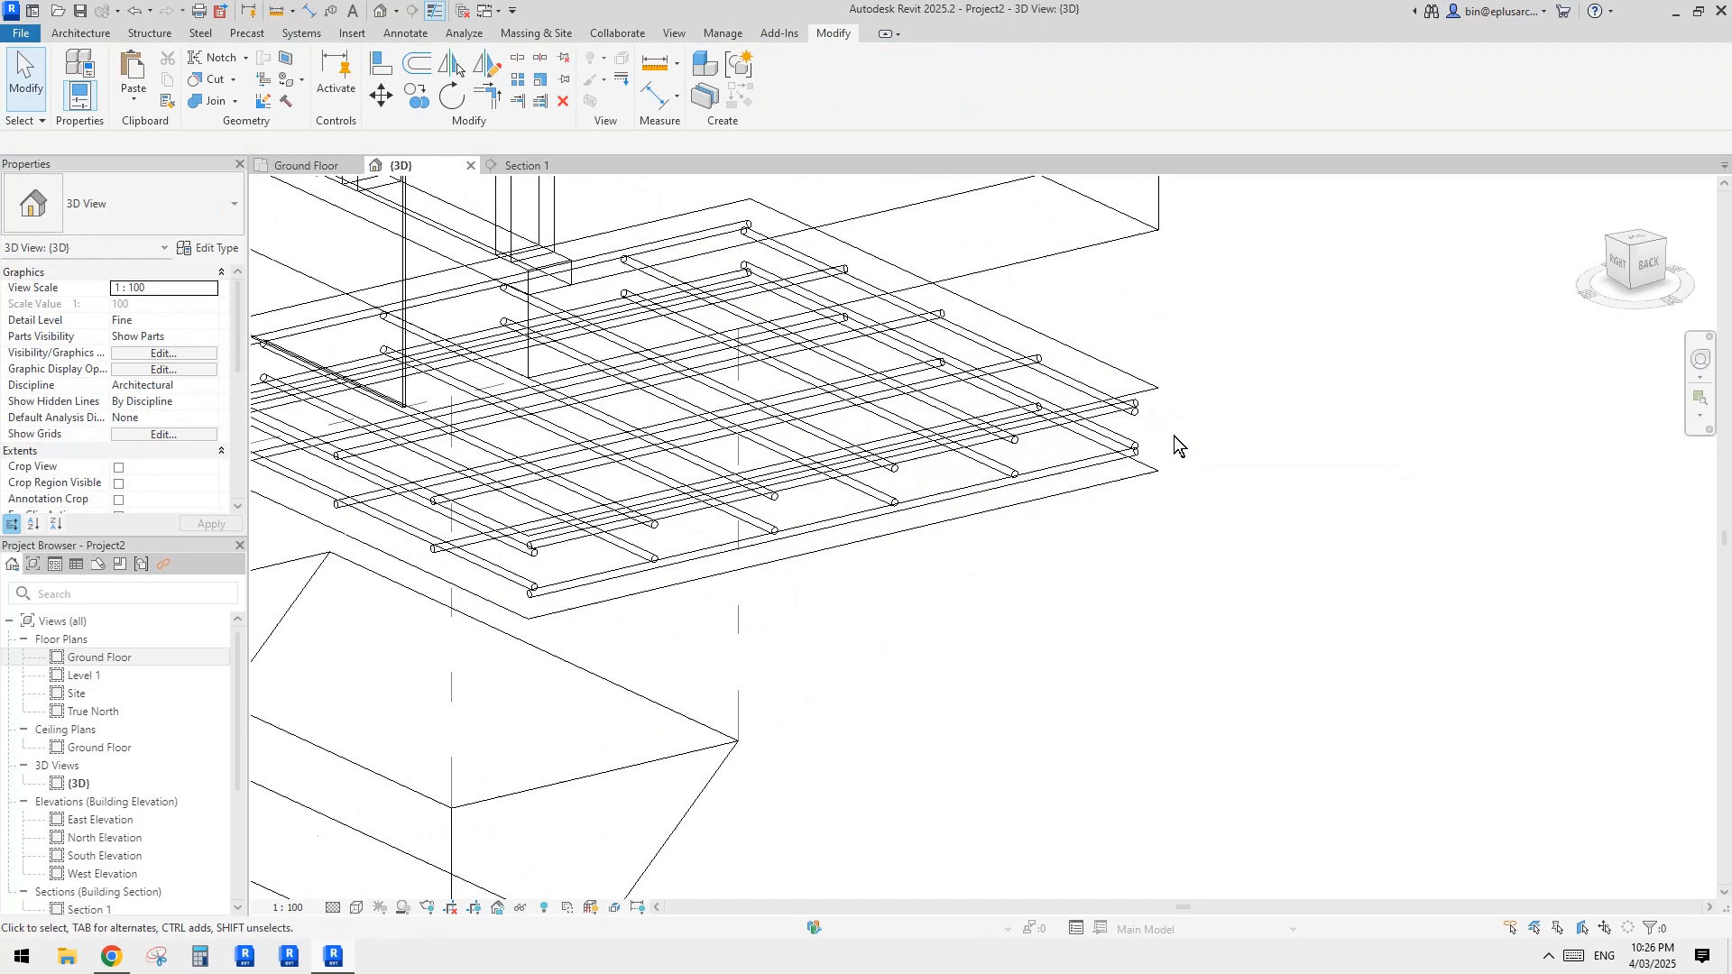
left_click(1157, 389)
scroll(1163, 420, "down", 2)
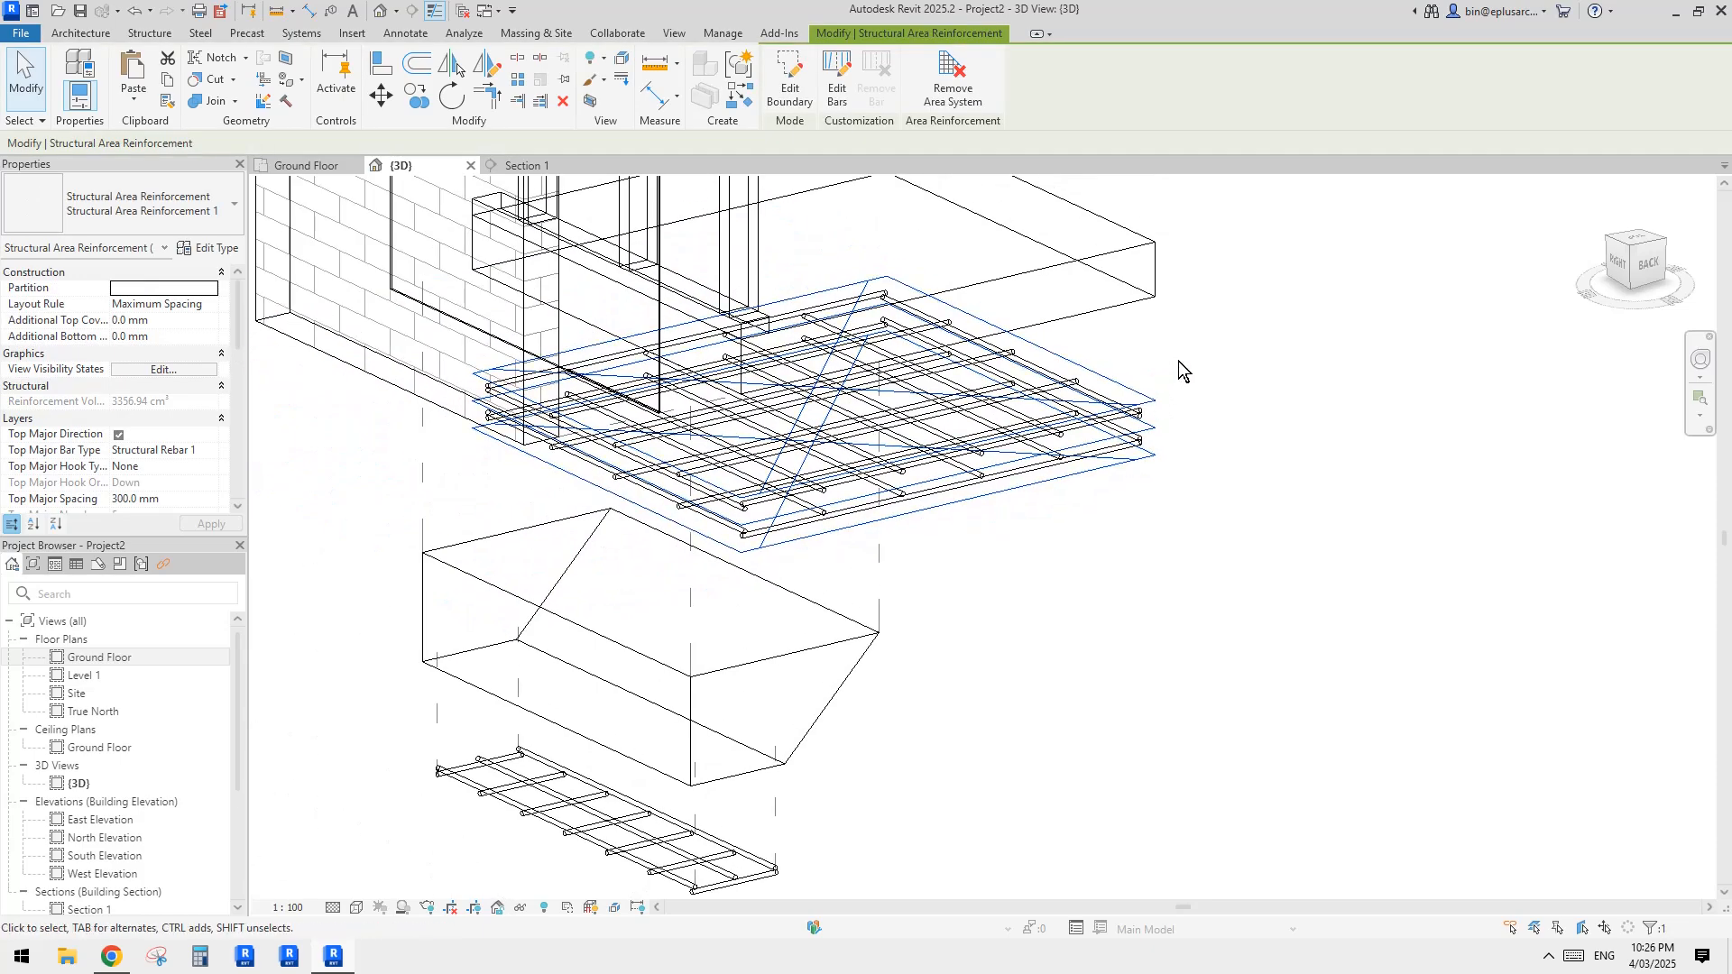
middle_click_drag(1169, 362, 1164, 368)
left_click(1149, 372)
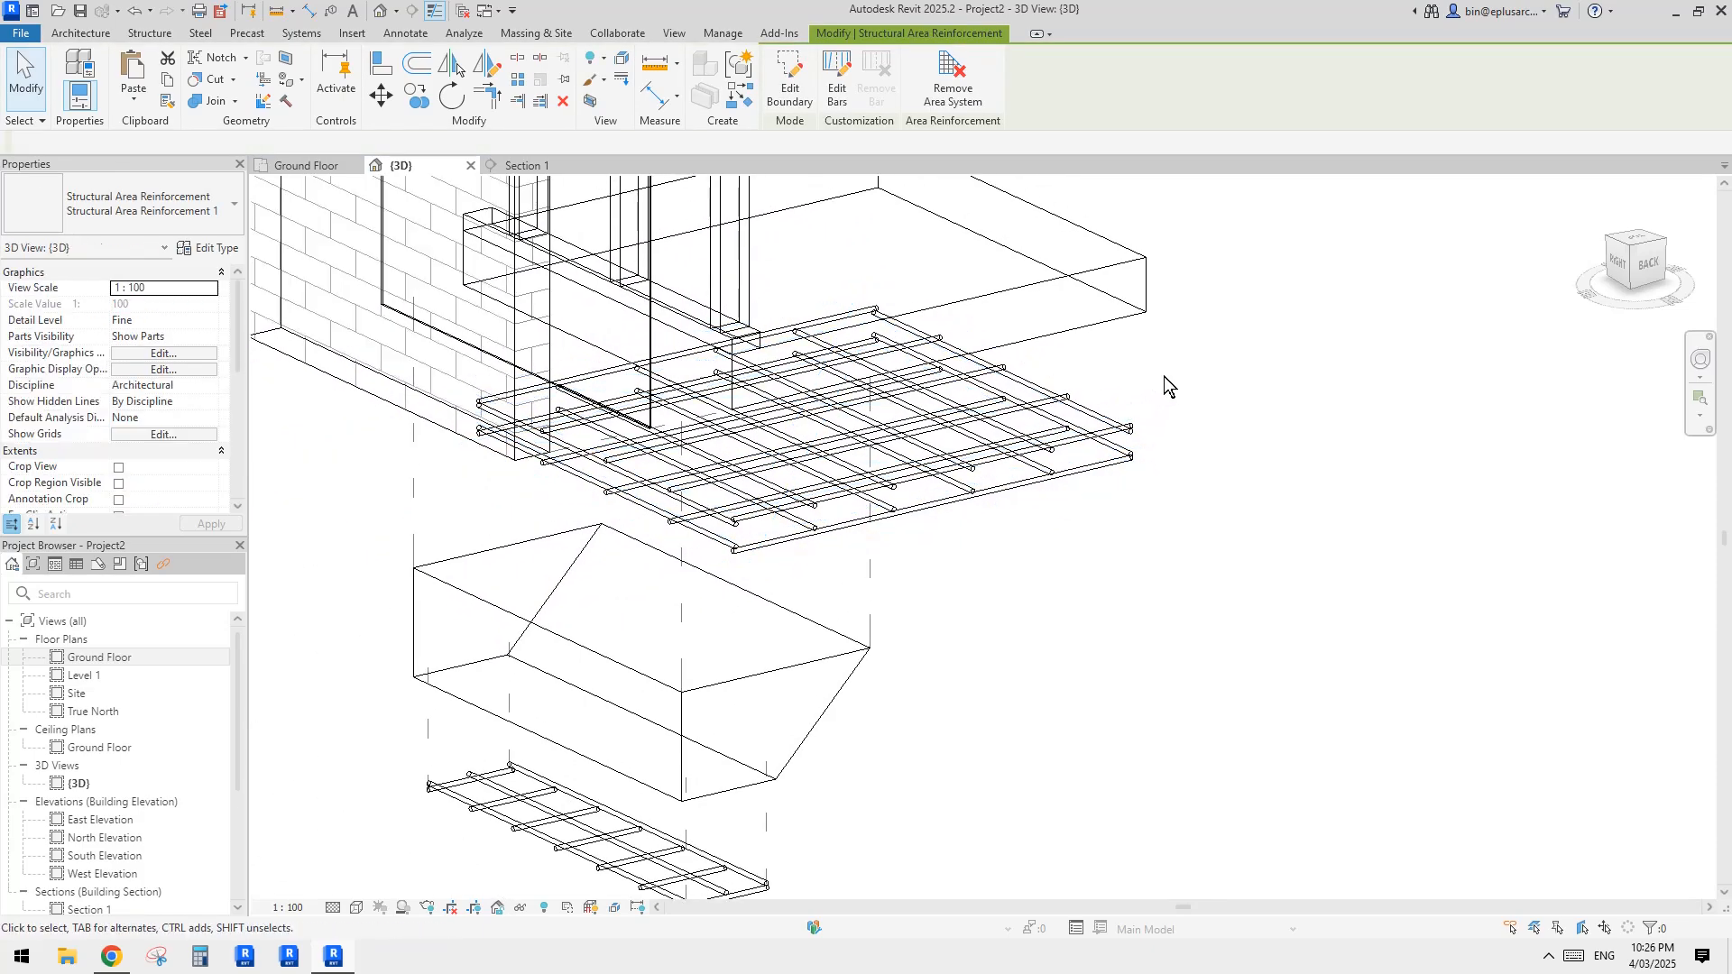
Step: Return the 3D view to shaded display and lower the slab reinforcement's displacement to about -488 mm in Z
middle_click_drag(1166, 375, 958, 416, "shift")
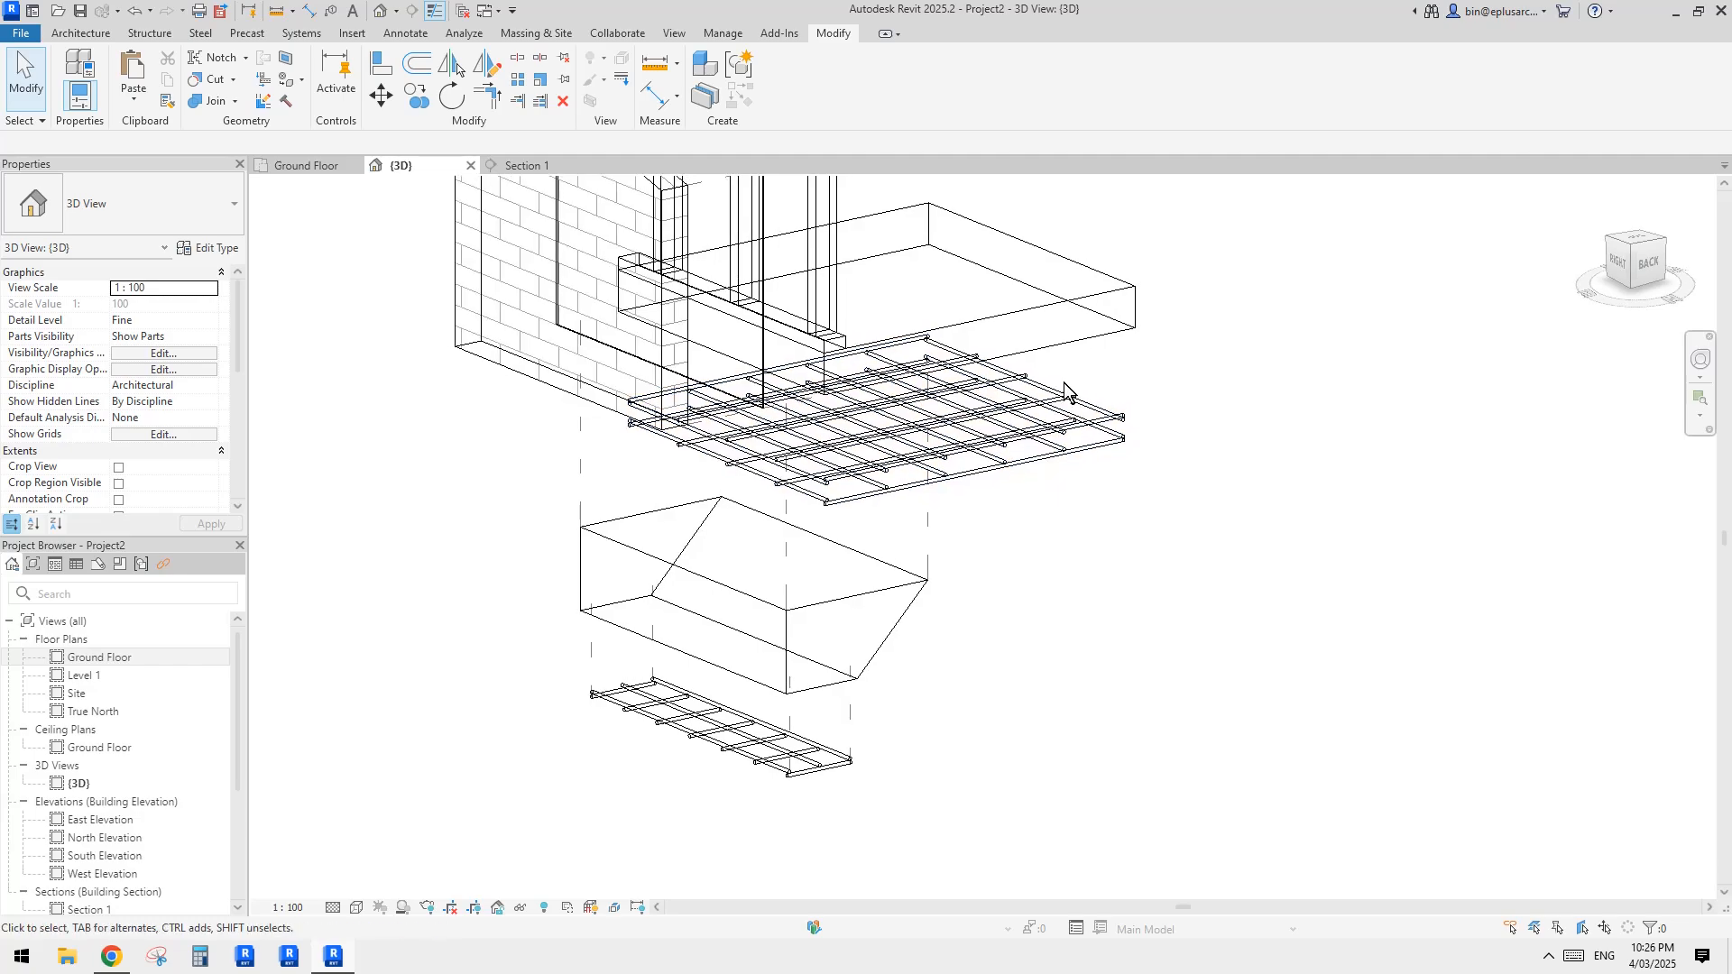
mouse_move(1069, 381)
middle_mouse_down("shift")
mouse_move(1199, 413)
mouse_move(1152, 414)
mouse_move(1218, 348)
mouse_move(1171, 397)
middle_mouse_up("shift")
left_click(1059, 414)
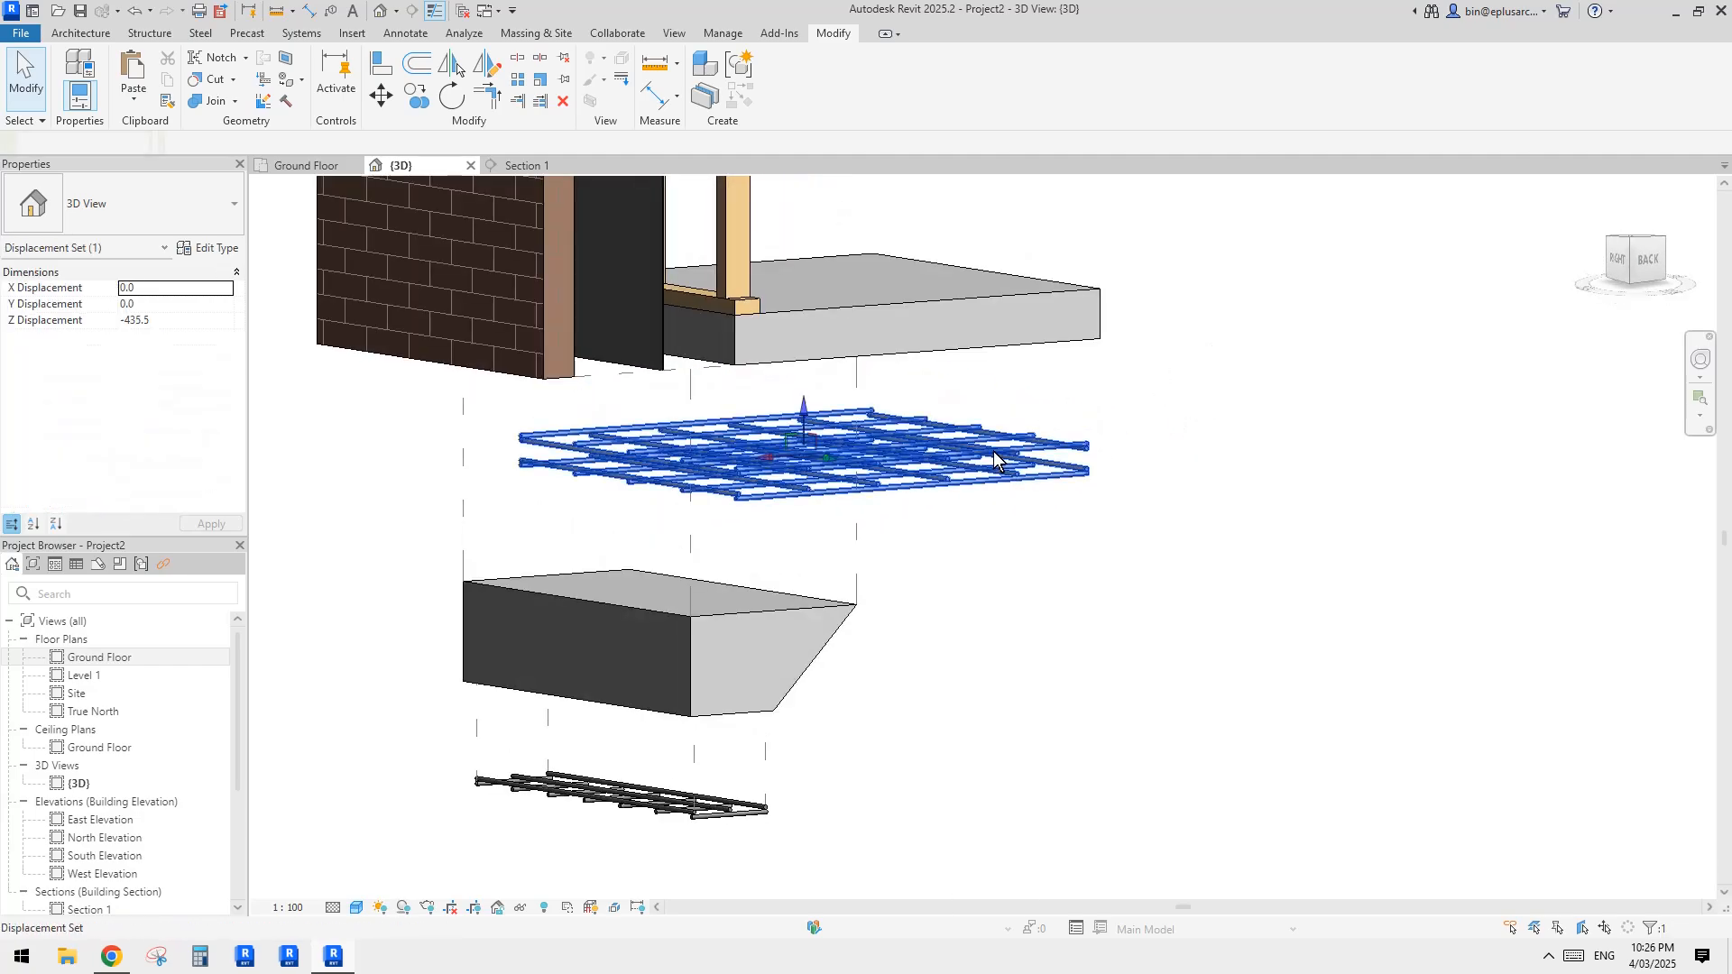
middle_click_drag(1058, 414, 1000, 440, "shift")
left_click_drag(835, 392, 835, 412)
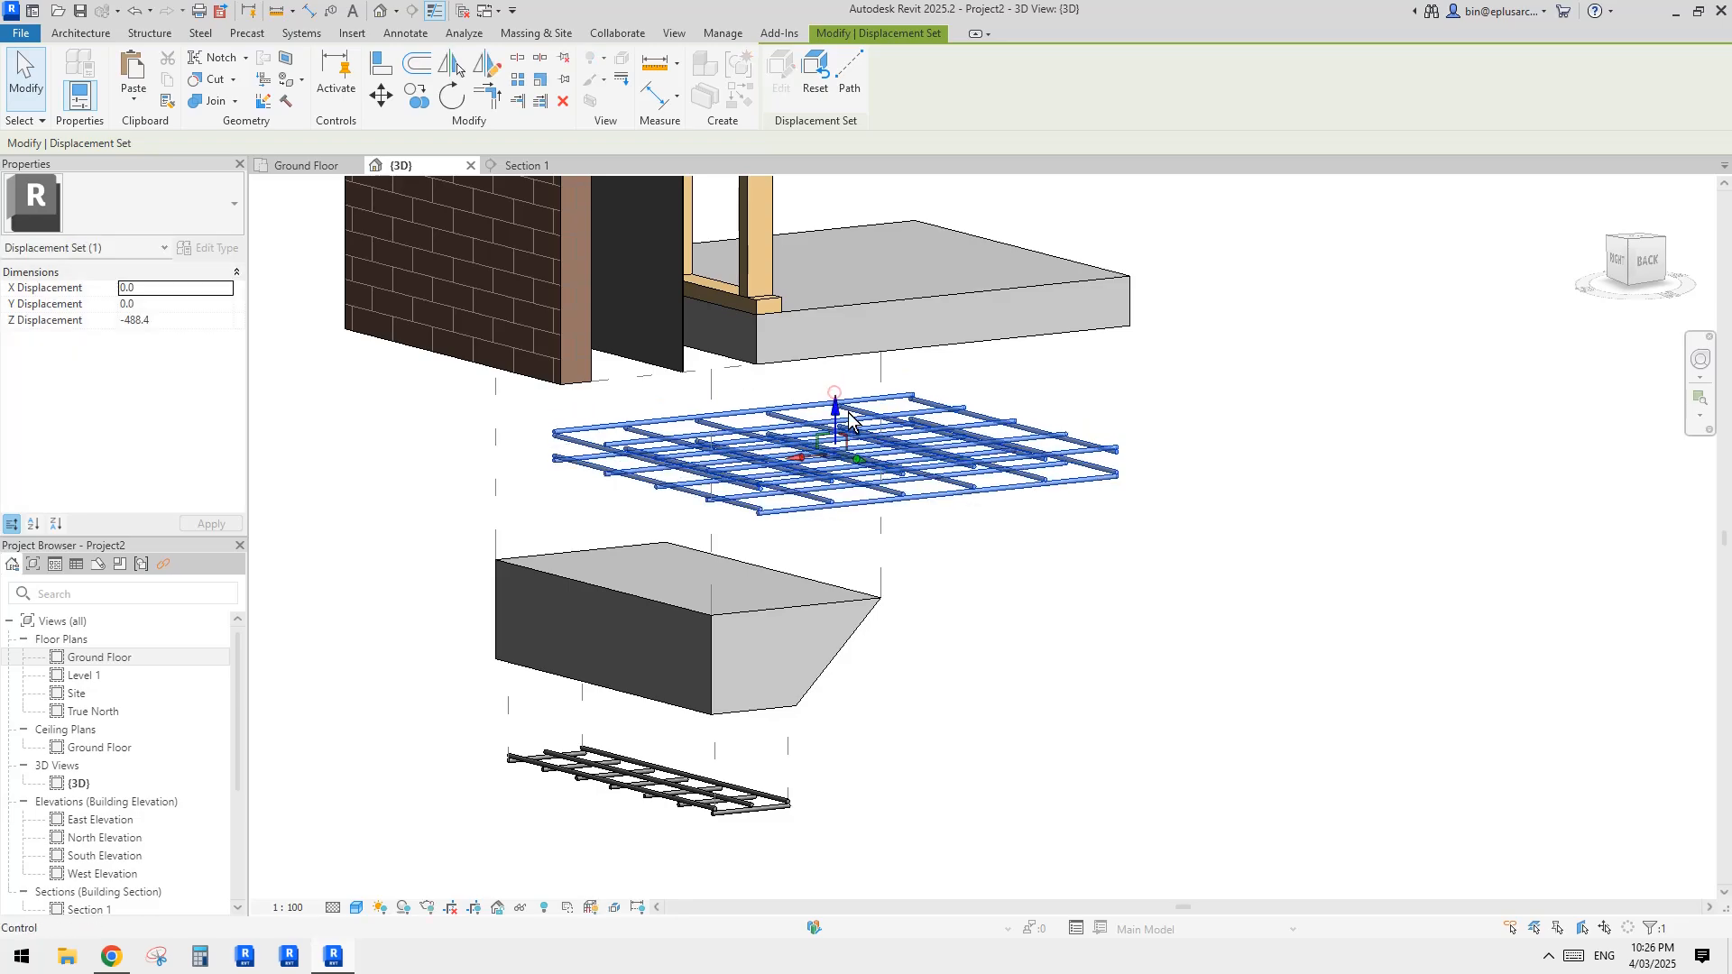
Step: Add displacement paths from the outer corners of the lowered slab reinforcement mesh up to the floor slab
middle_click_drag(1011, 408, 1030, 421, "shift")
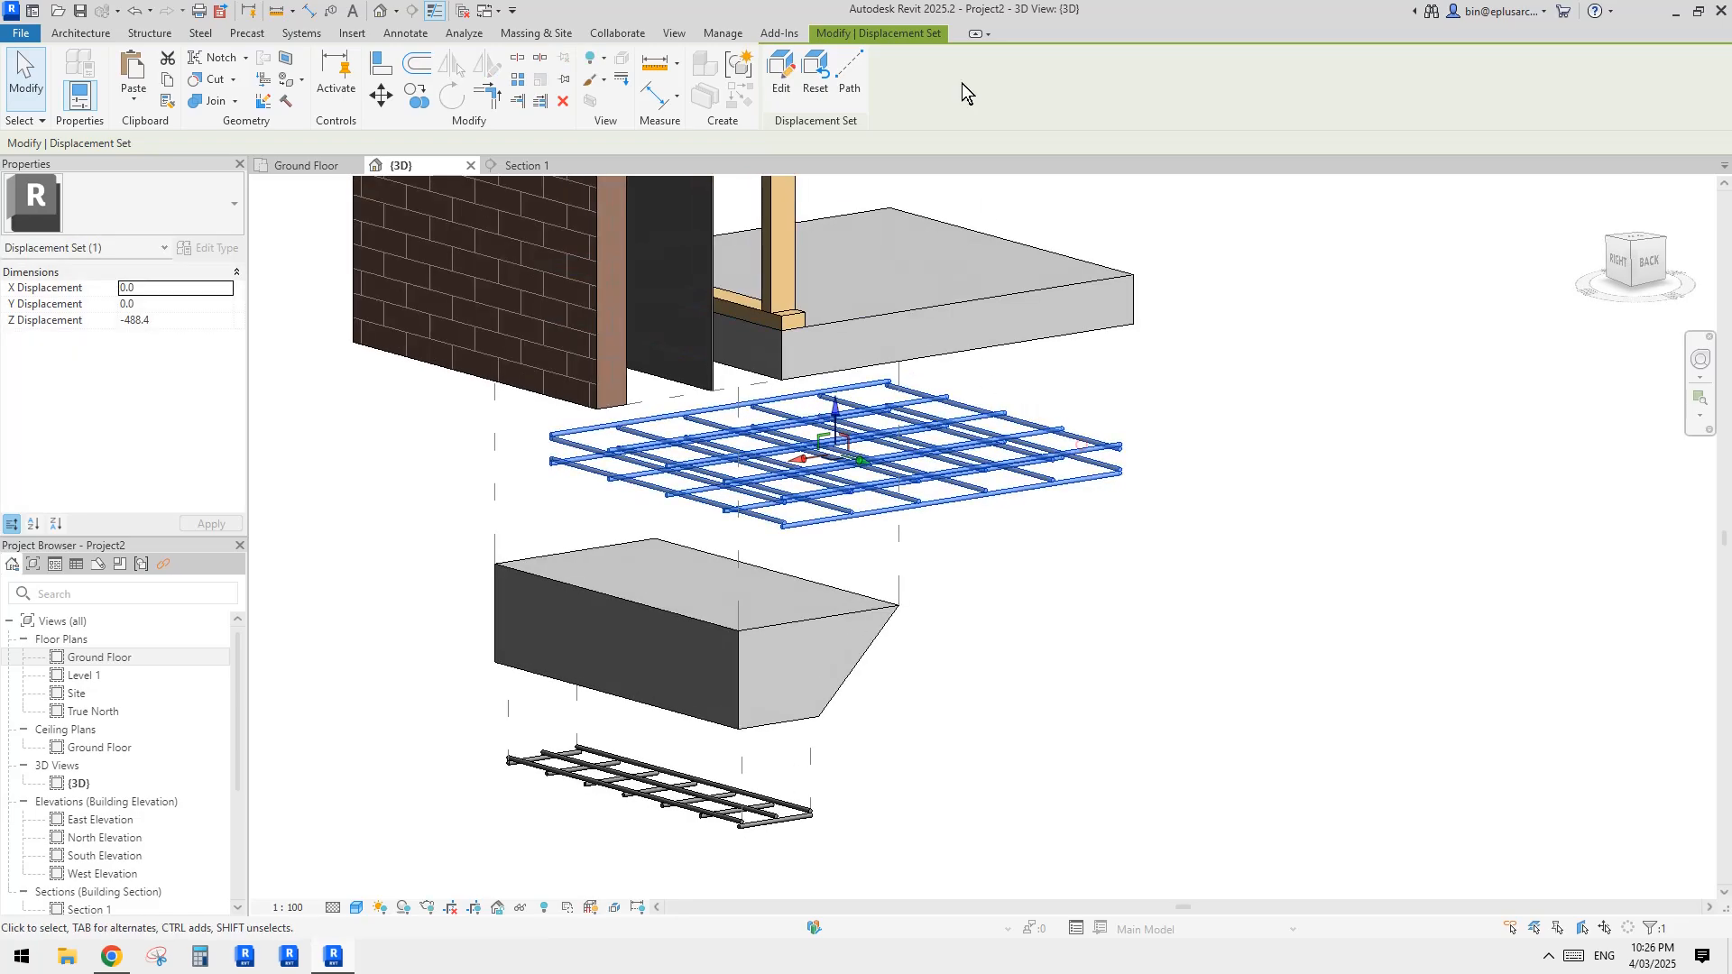
left_click(848, 76)
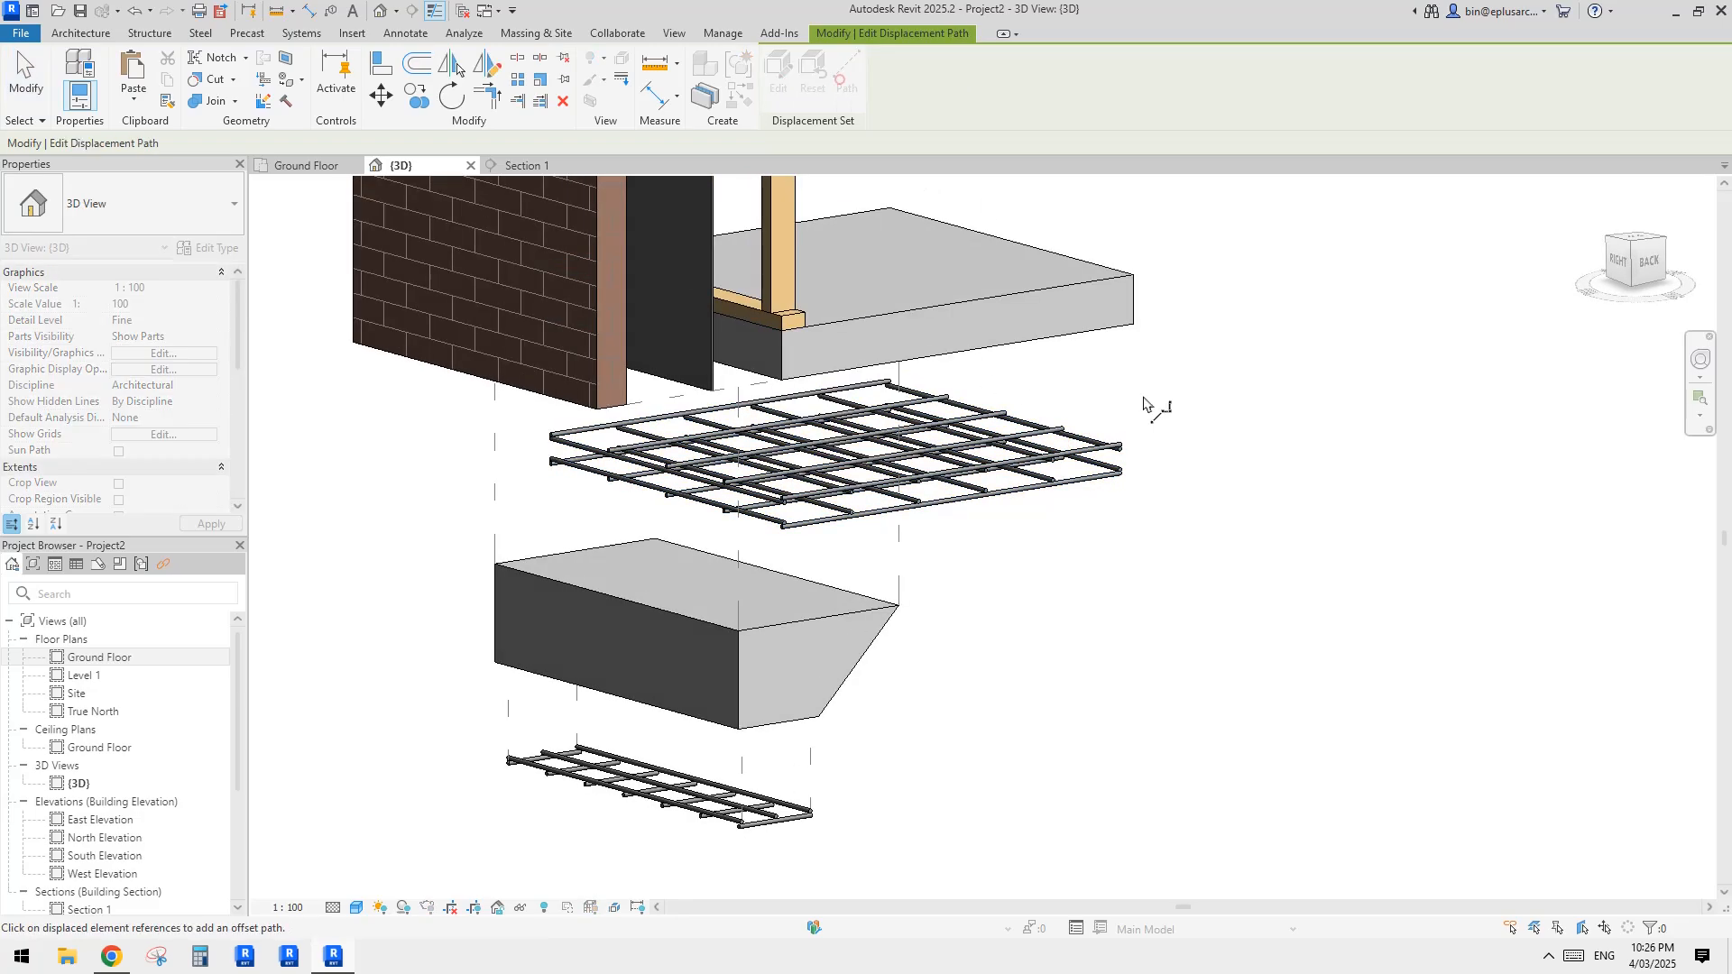
left_click(1124, 444)
scroll(549, 438, "up", 3)
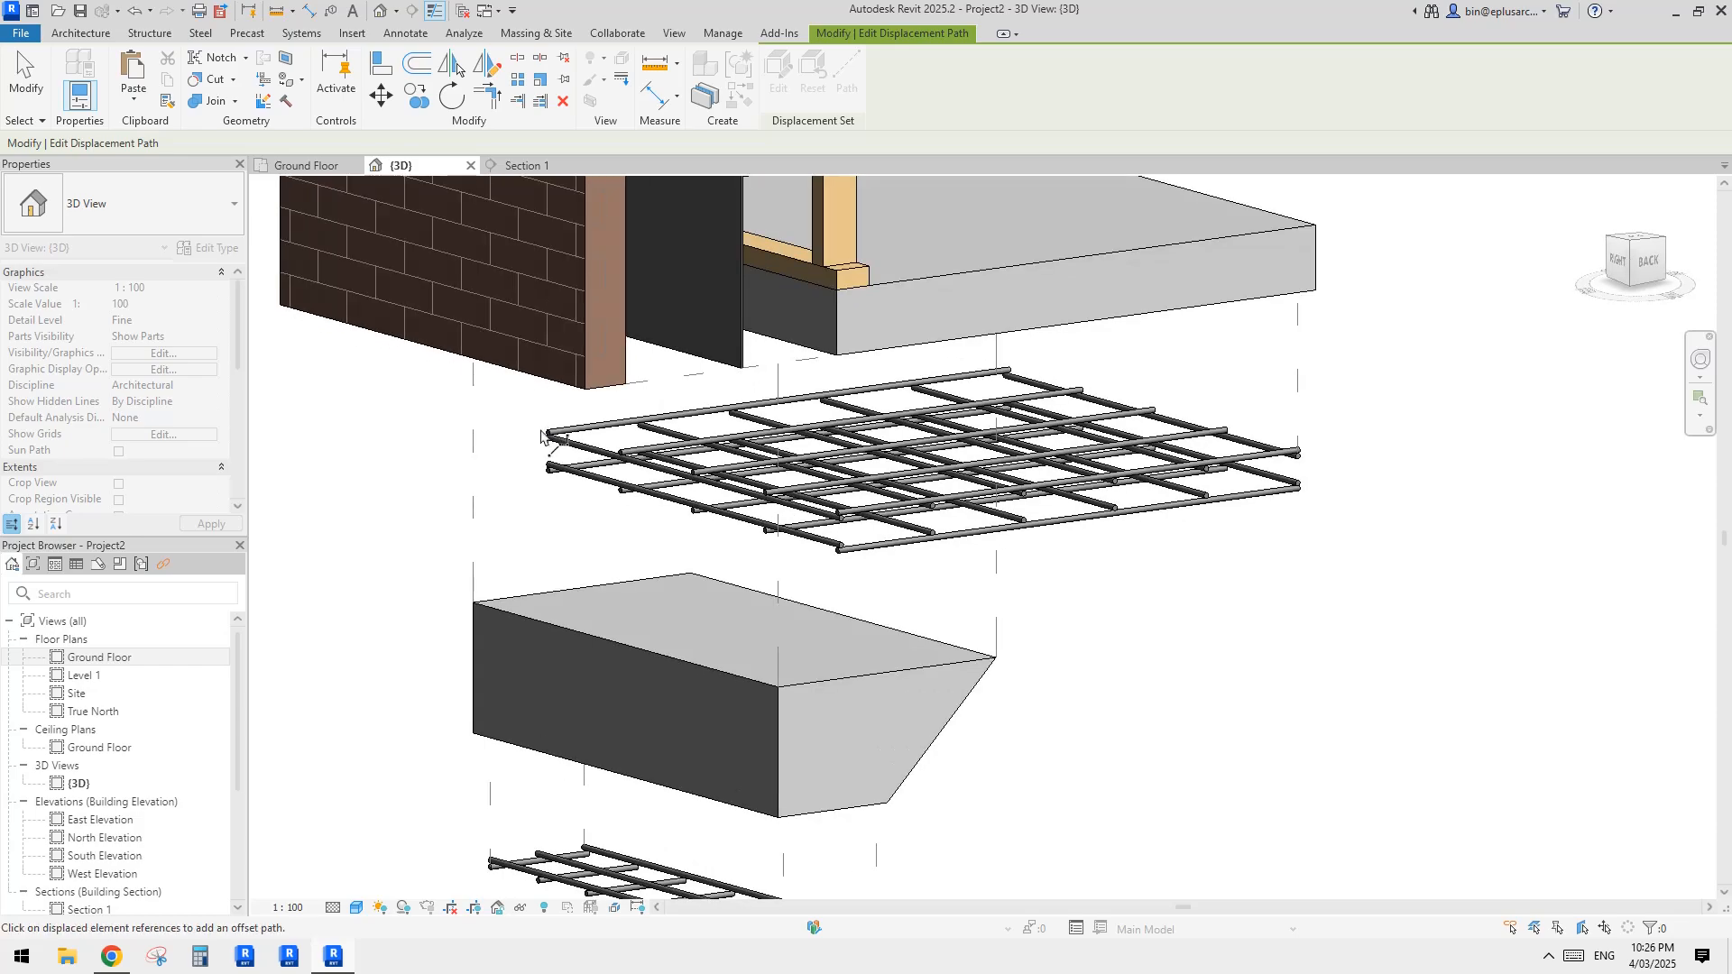
middle_click_drag(541, 437, 606, 458, "shift")
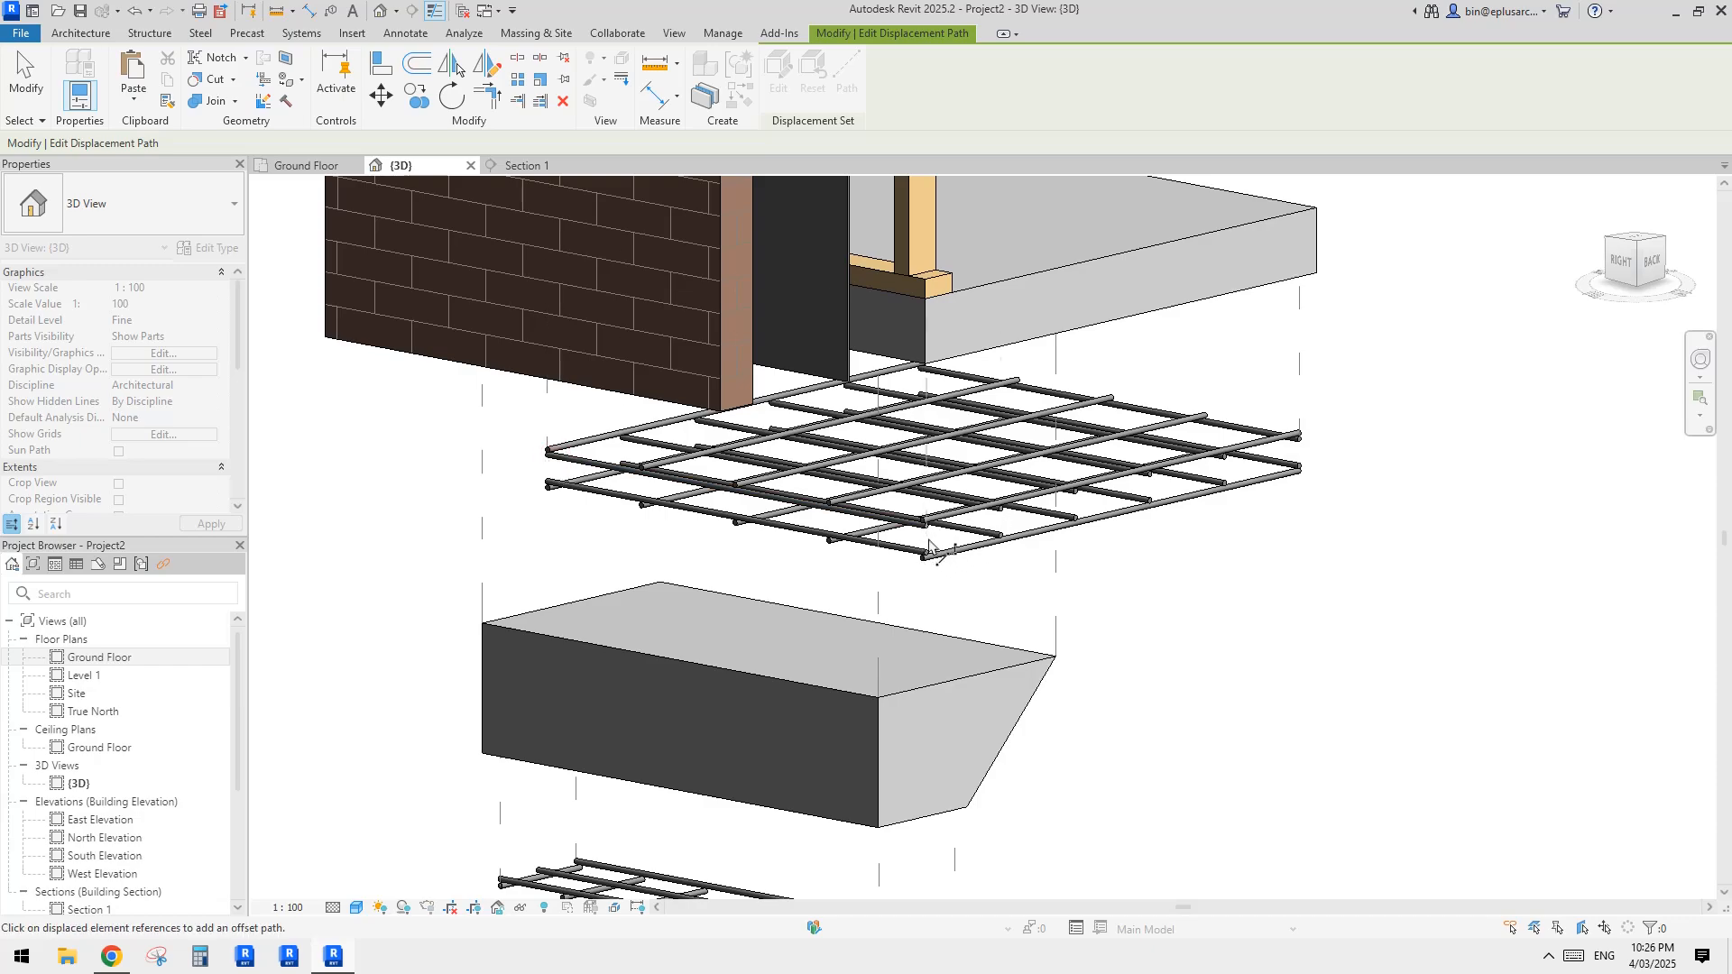
key("Escape")
Step: Set the 3D view's parts visibility to Show Original
scroll(1082, 453, "down", 3)
middle_click_drag(1211, 531, 1010, 505, "shift")
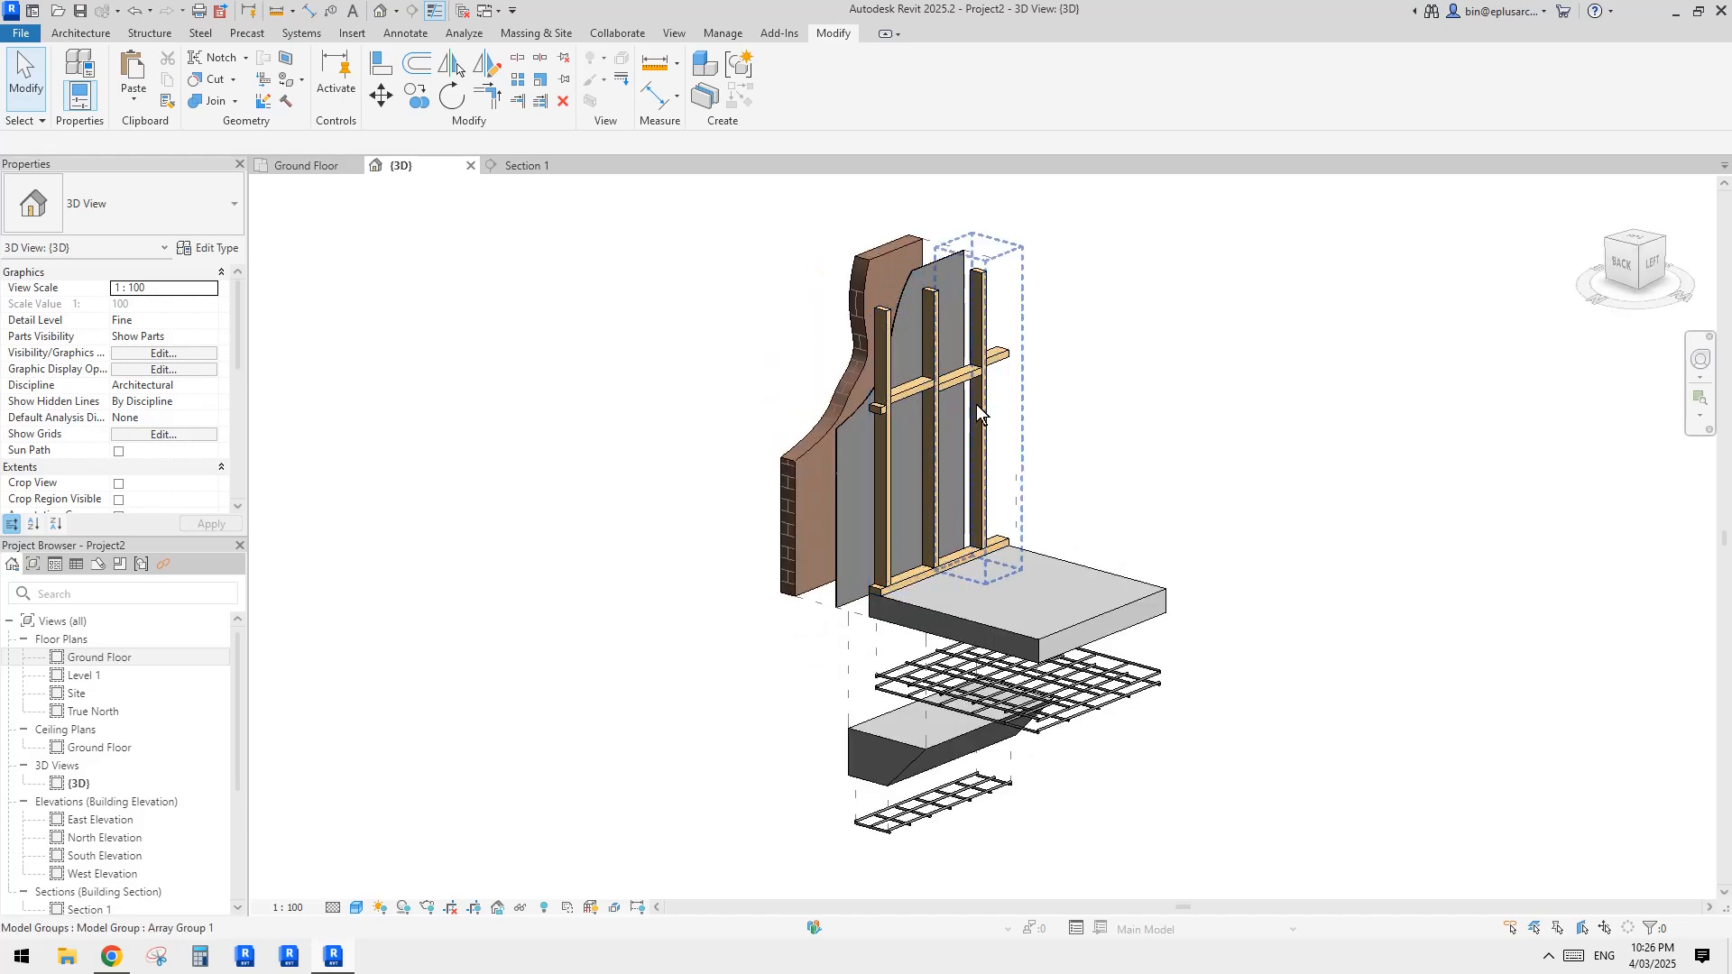
middle_click_drag(983, 373, 1041, 435, "shift")
left_click(212, 337)
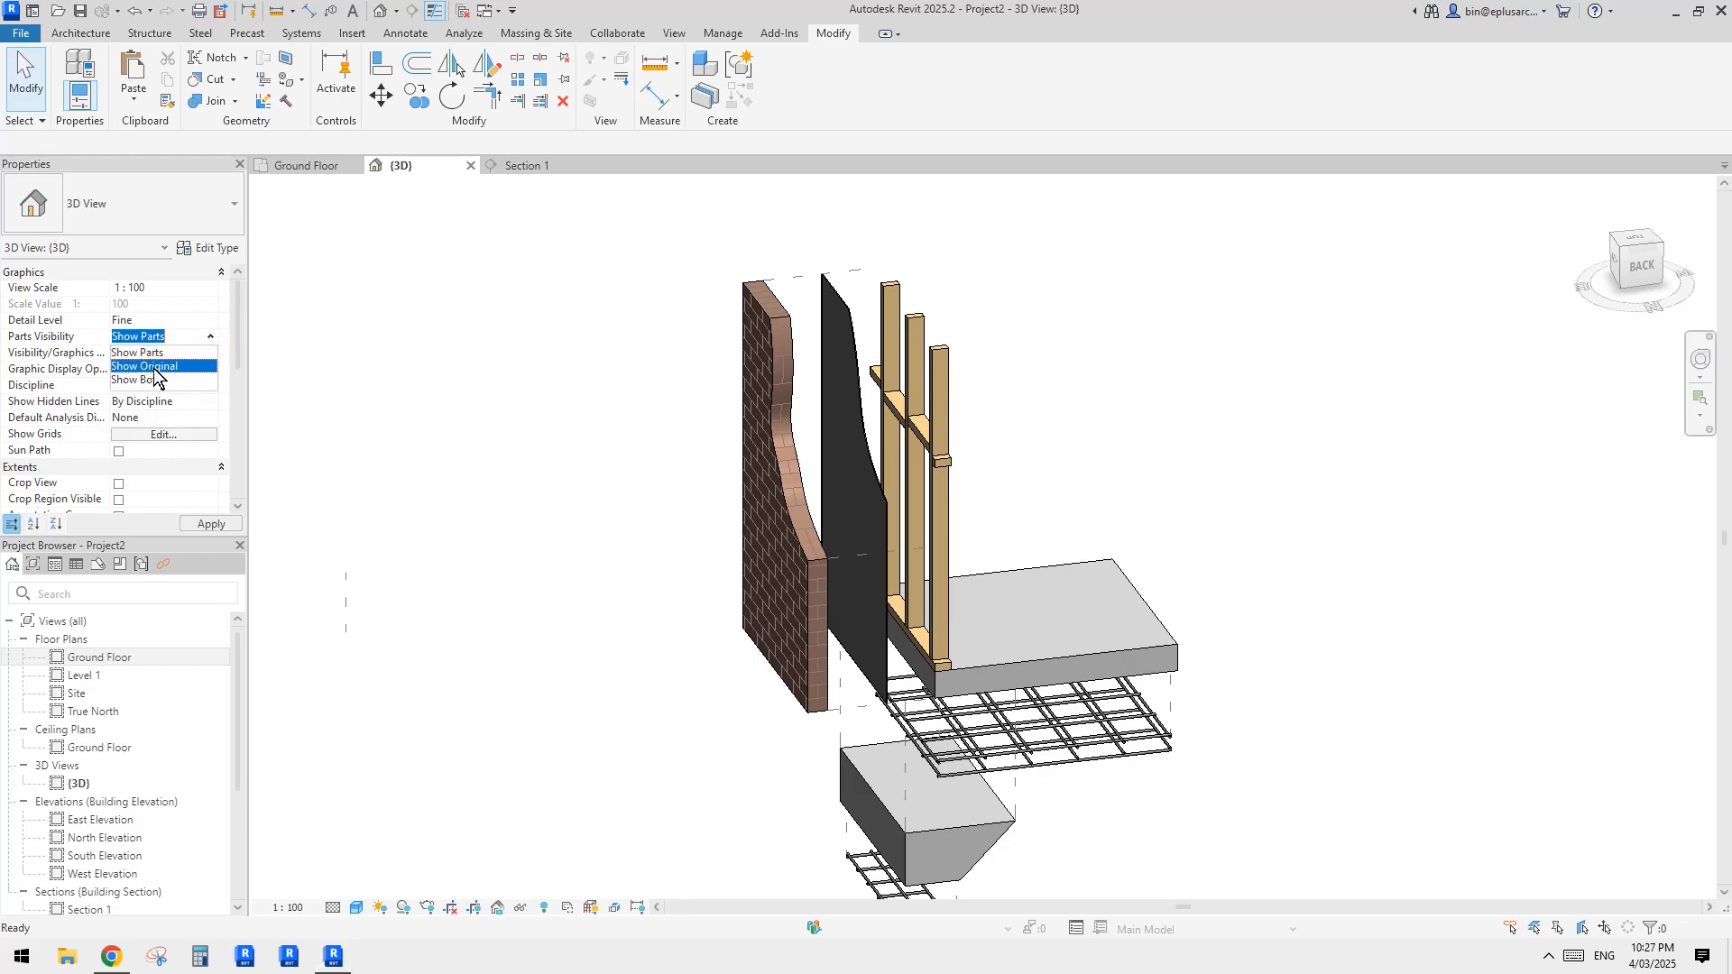
left_click(155, 366)
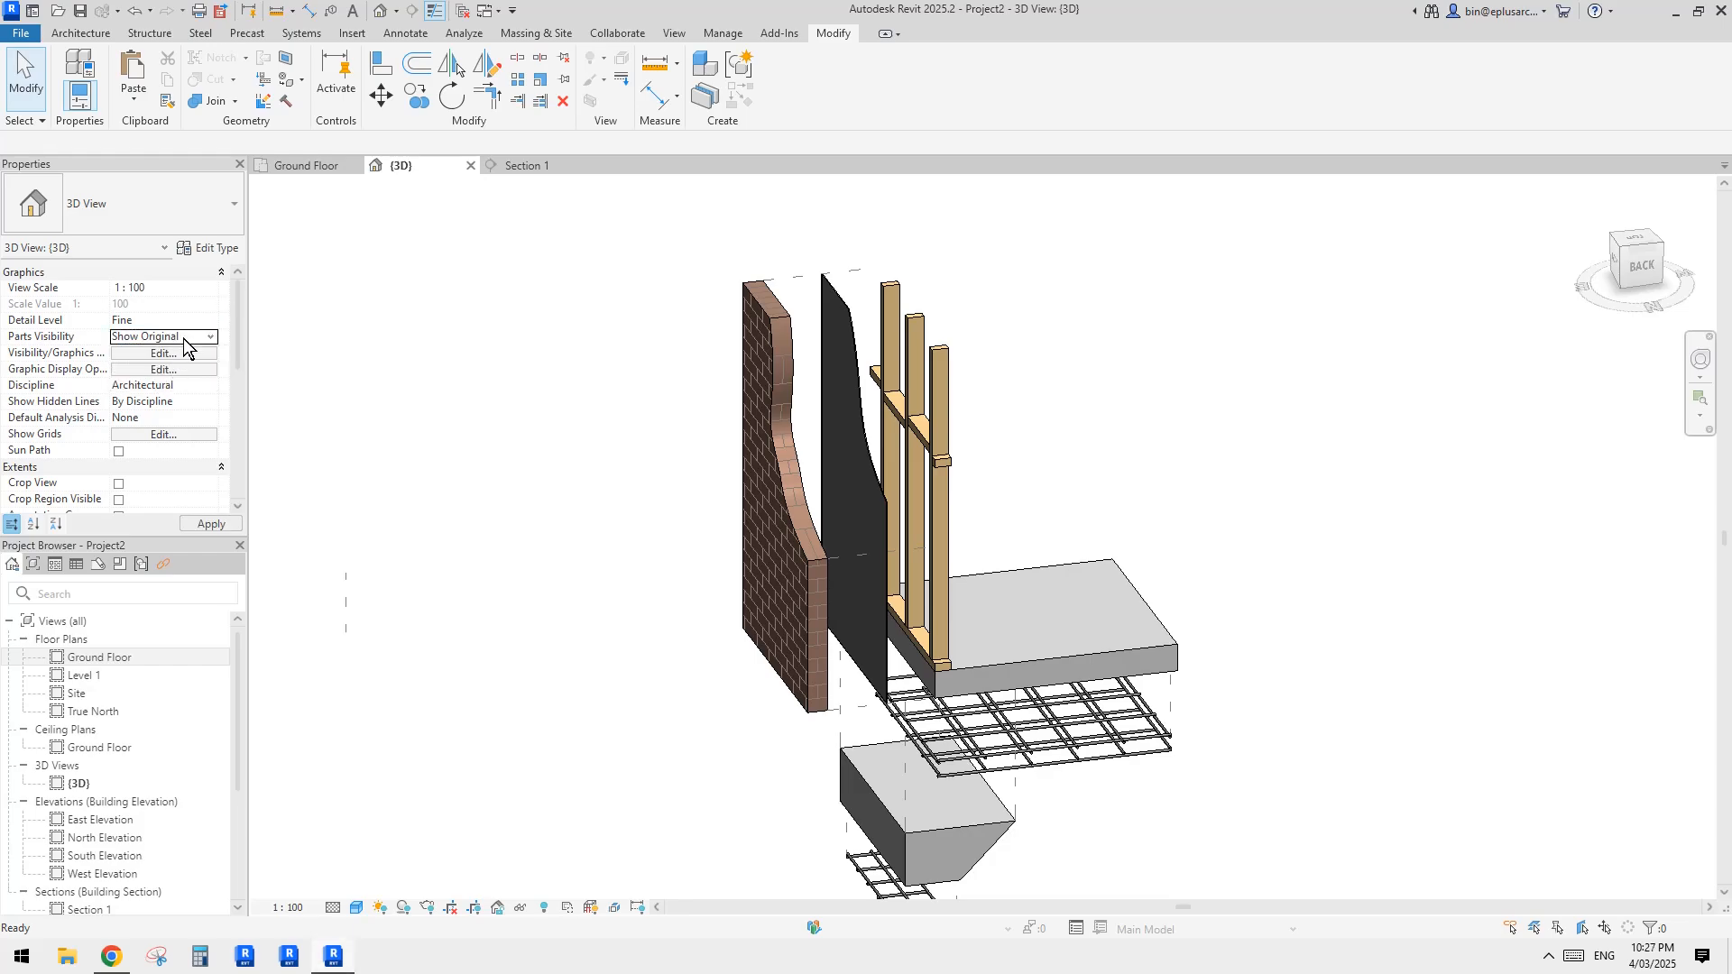
Step: Select the original brick veneer wall and set its location line to Core Centerline
left_click(900, 386)
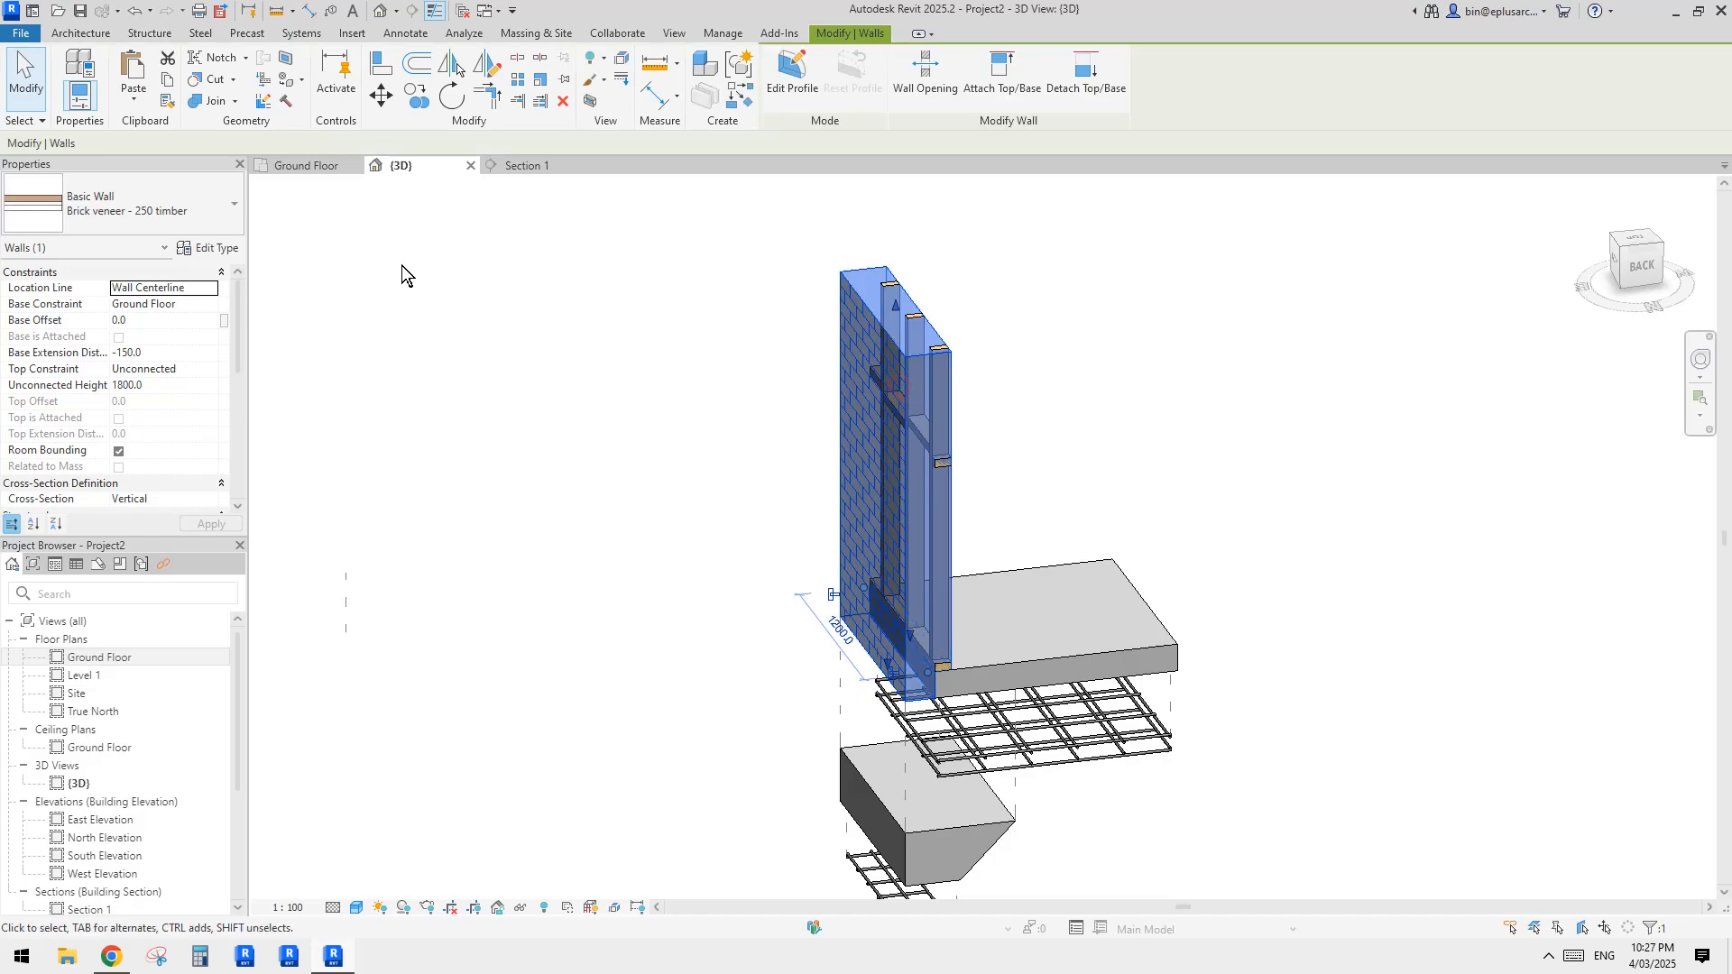
middle_click_drag(711, 441, 668, 382)
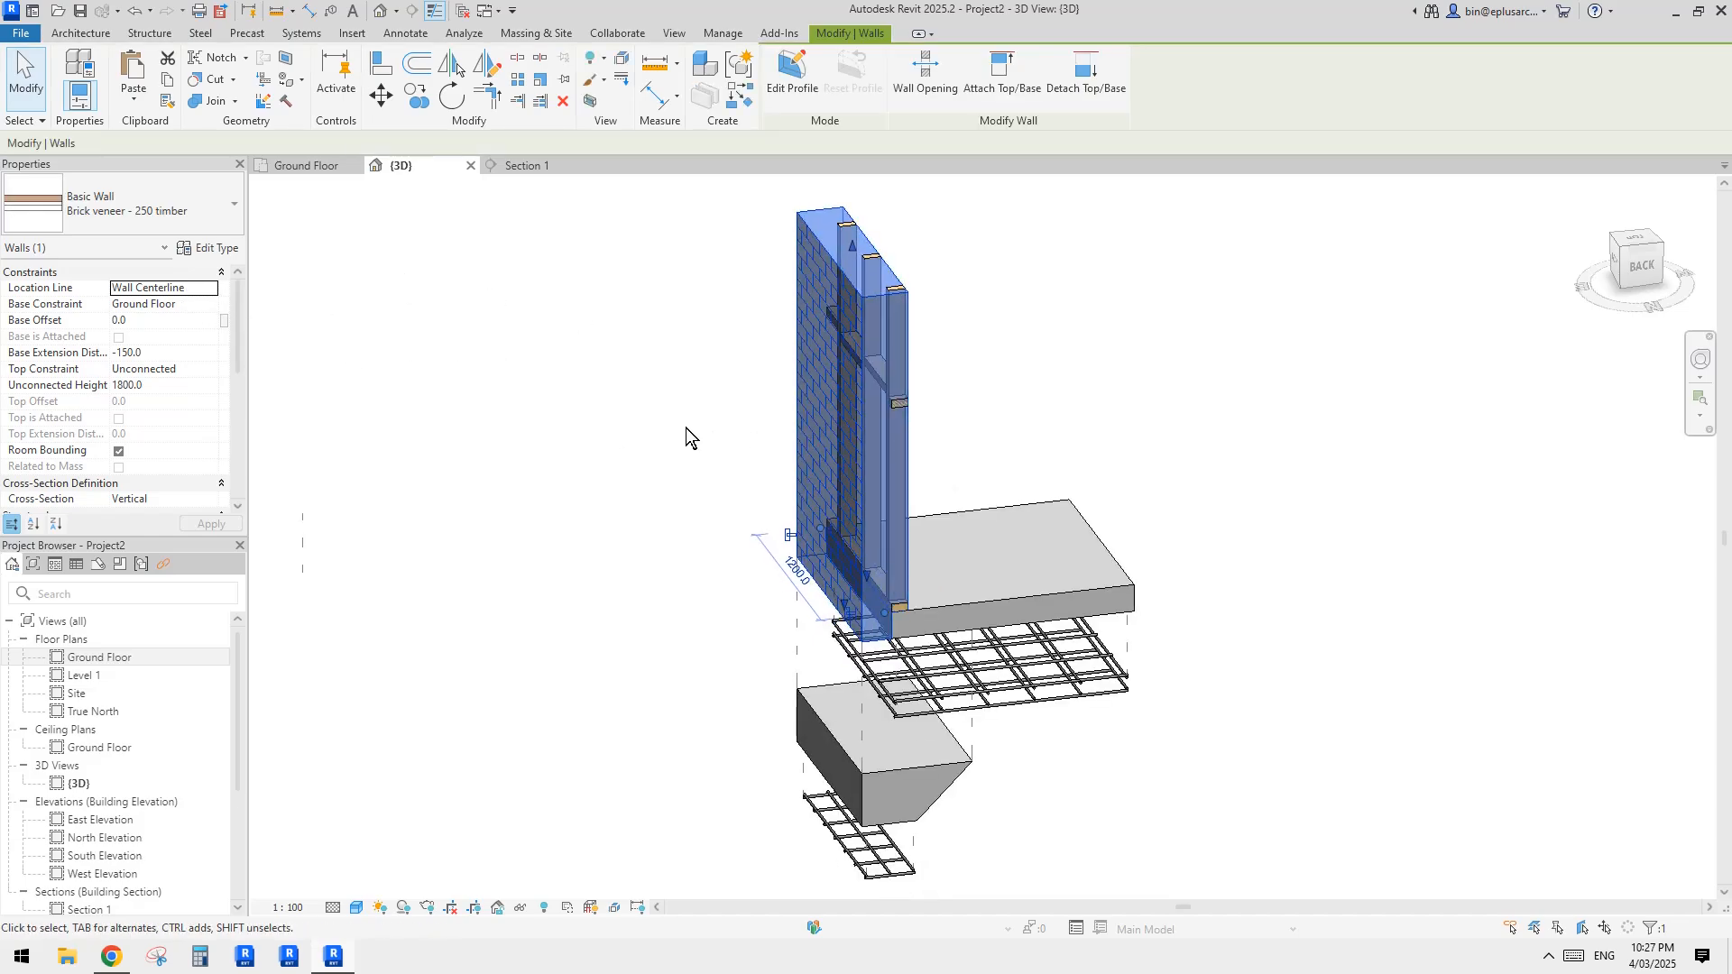
middle_click_drag(685, 427, 773, 449, "shift")
scroll(929, 556, "up", 3)
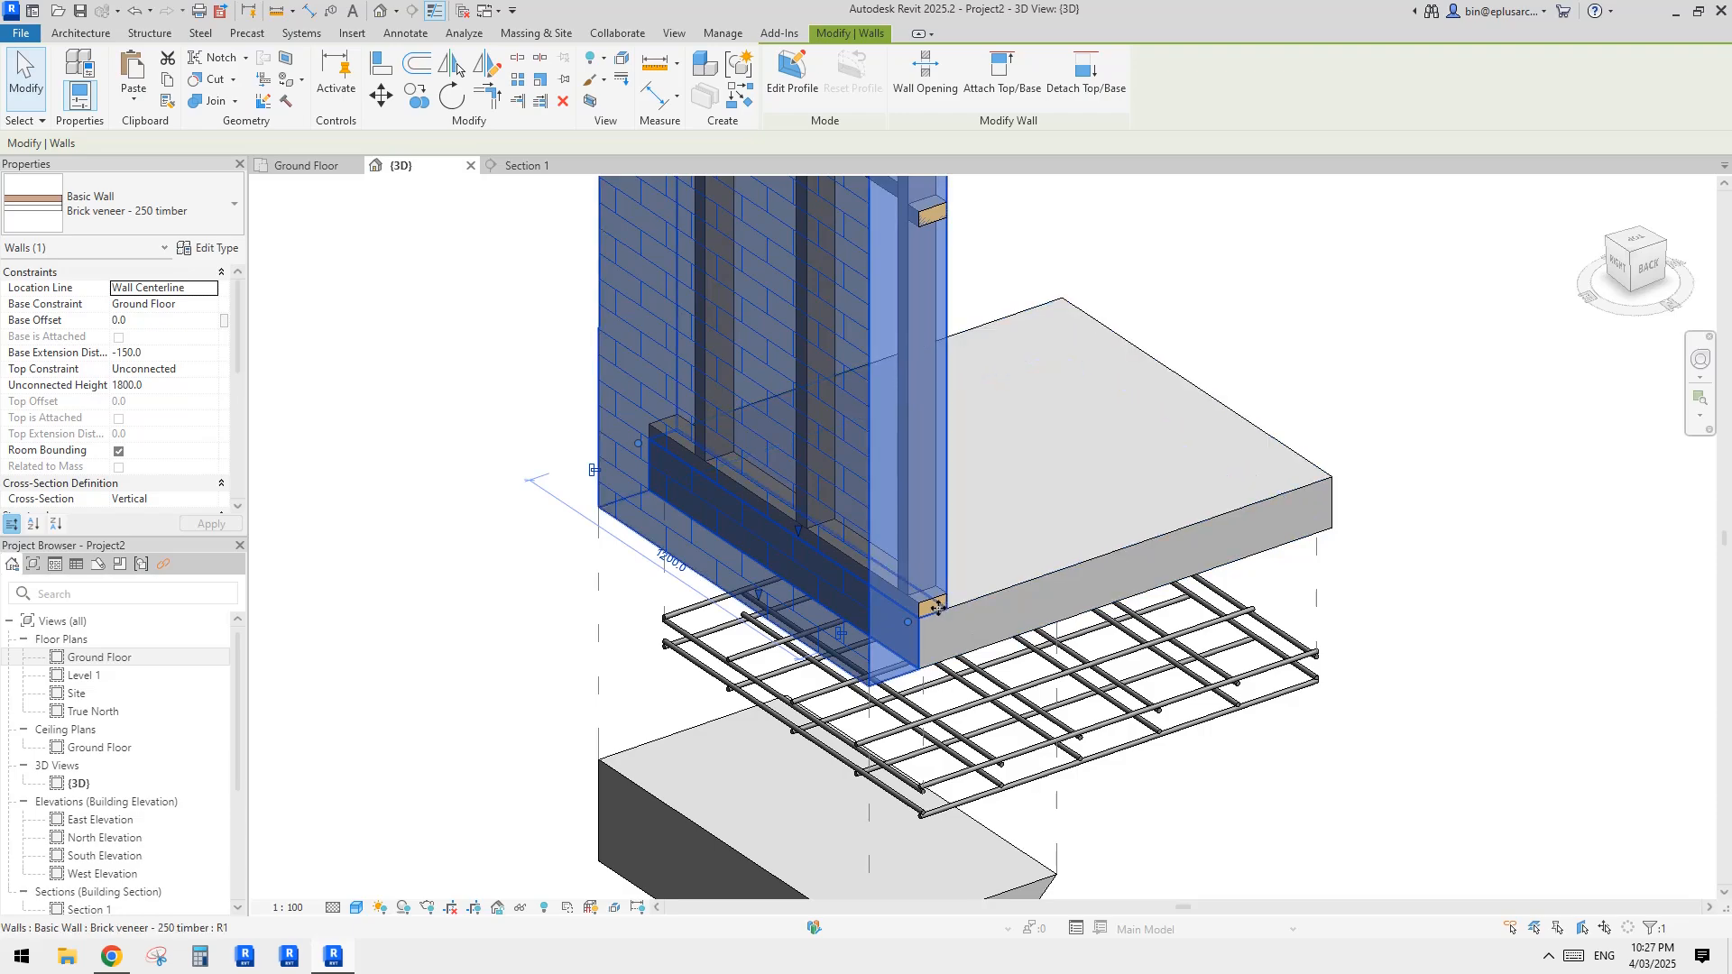
middle_click_drag(919, 606, 906, 615, "shift")
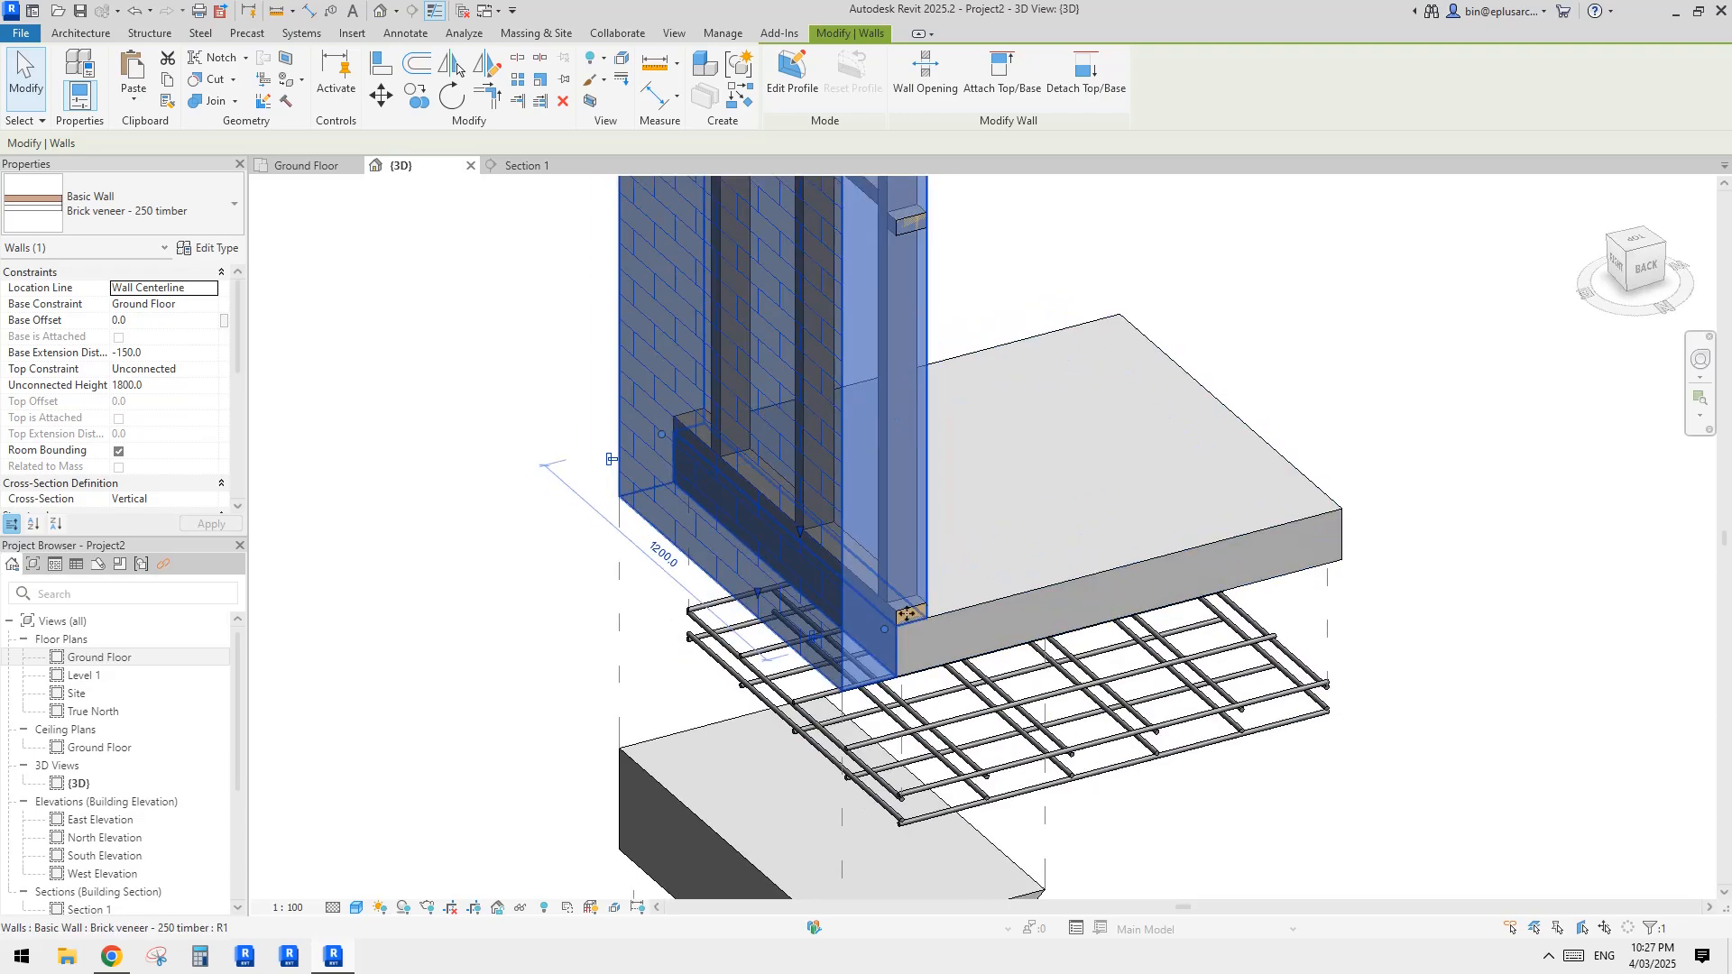
left_click(210, 288)
left_click(210, 288)
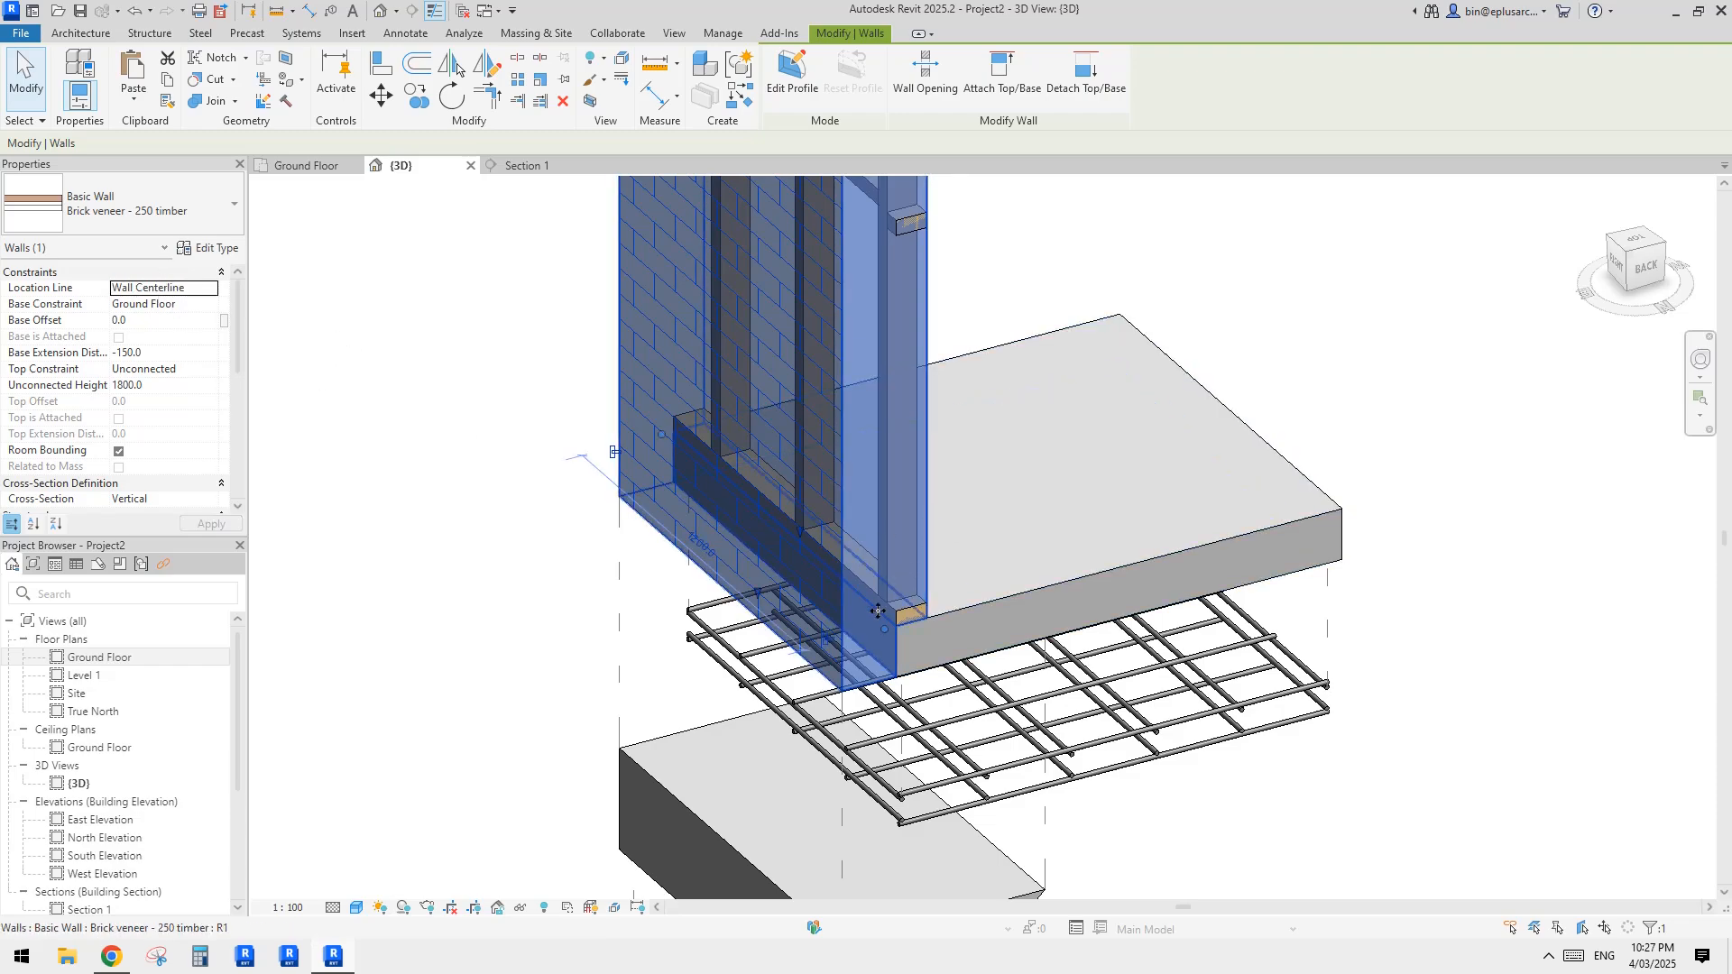
middle_click_drag(878, 611, 818, 611, "shift")
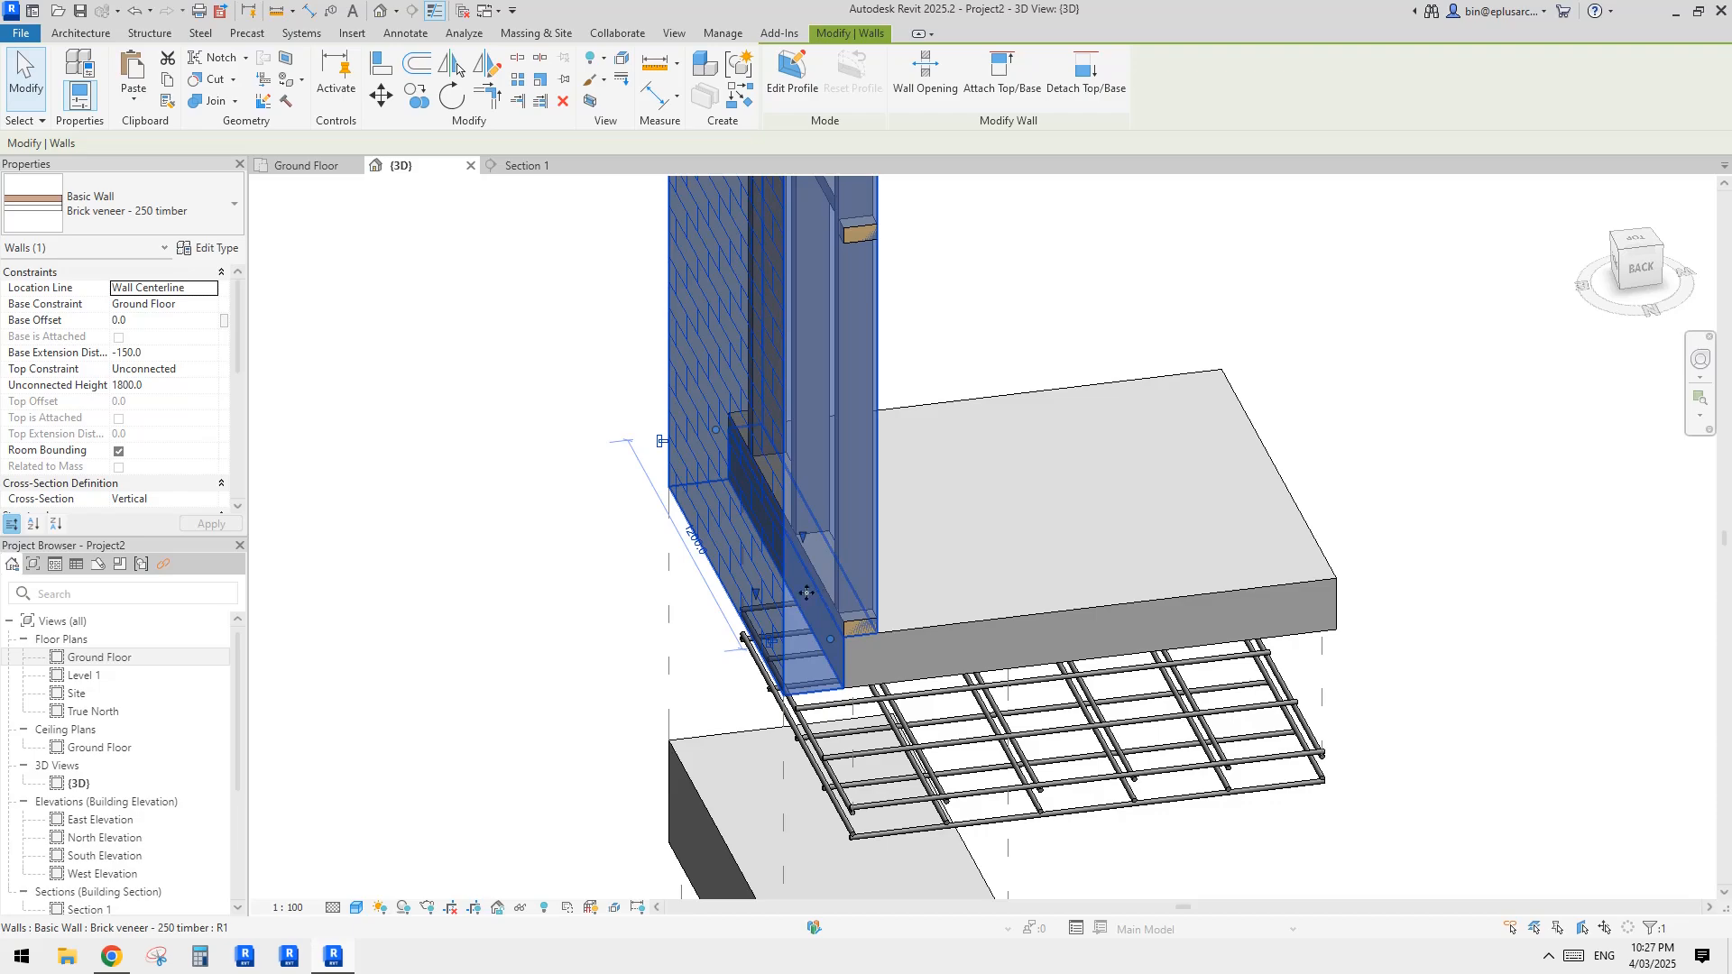
middle_click_drag(745, 588, 901, 605, "shift")
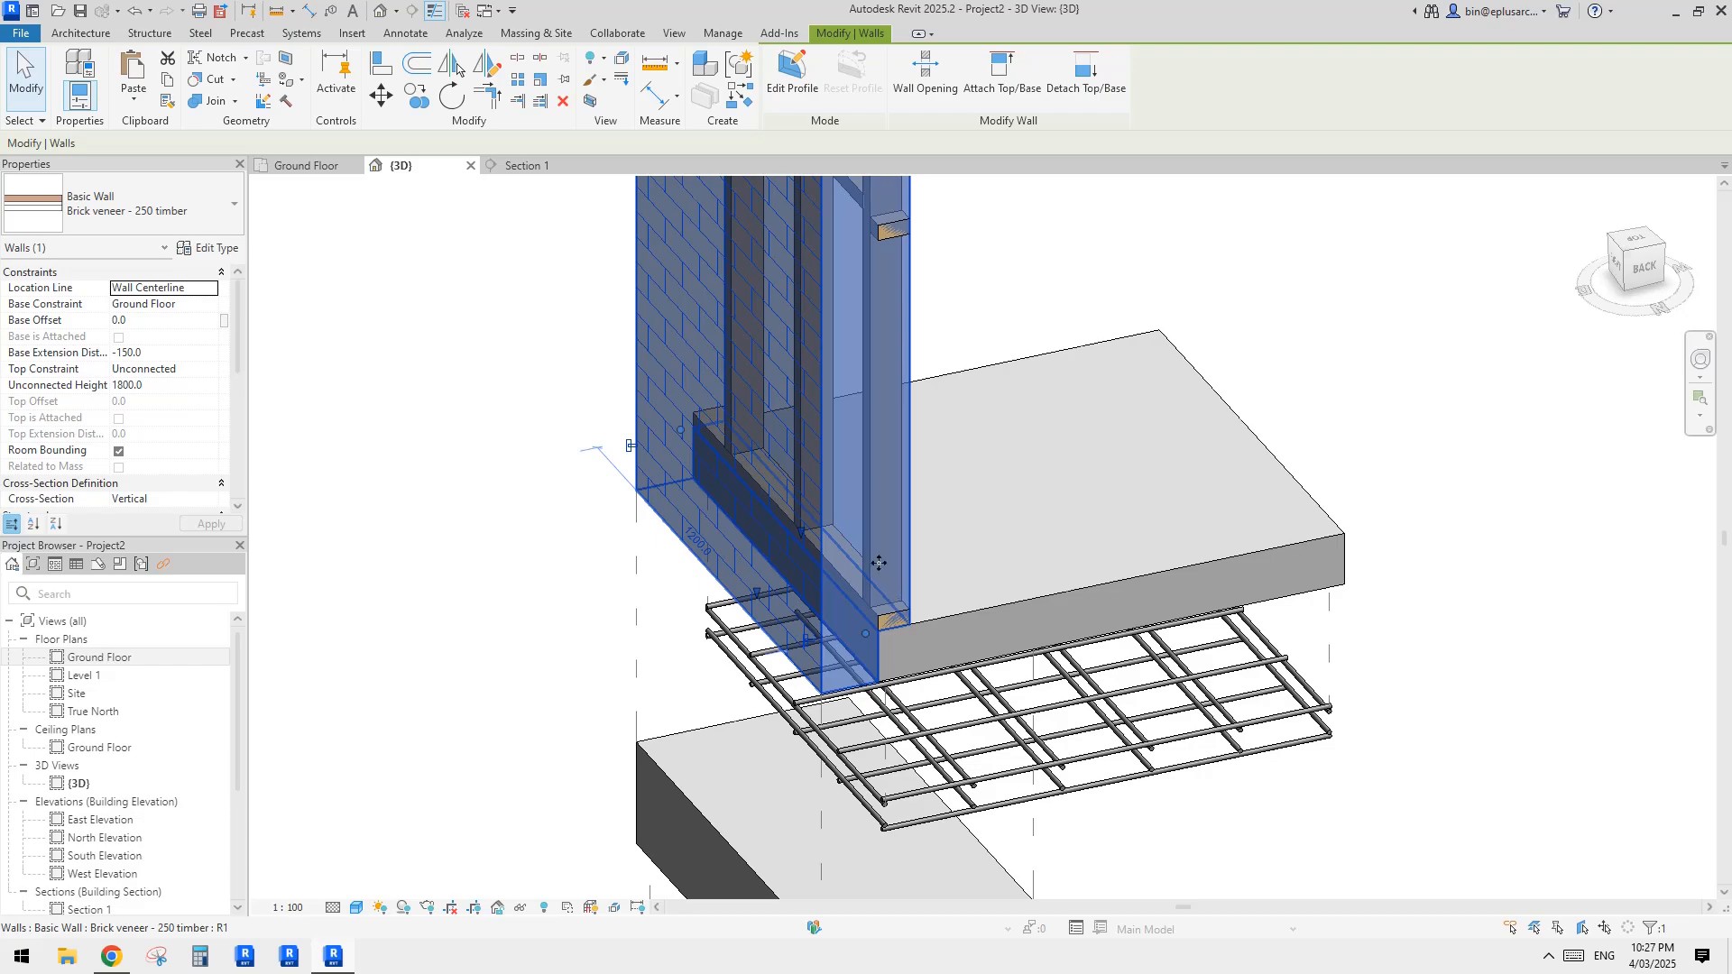
left_click(213, 289)
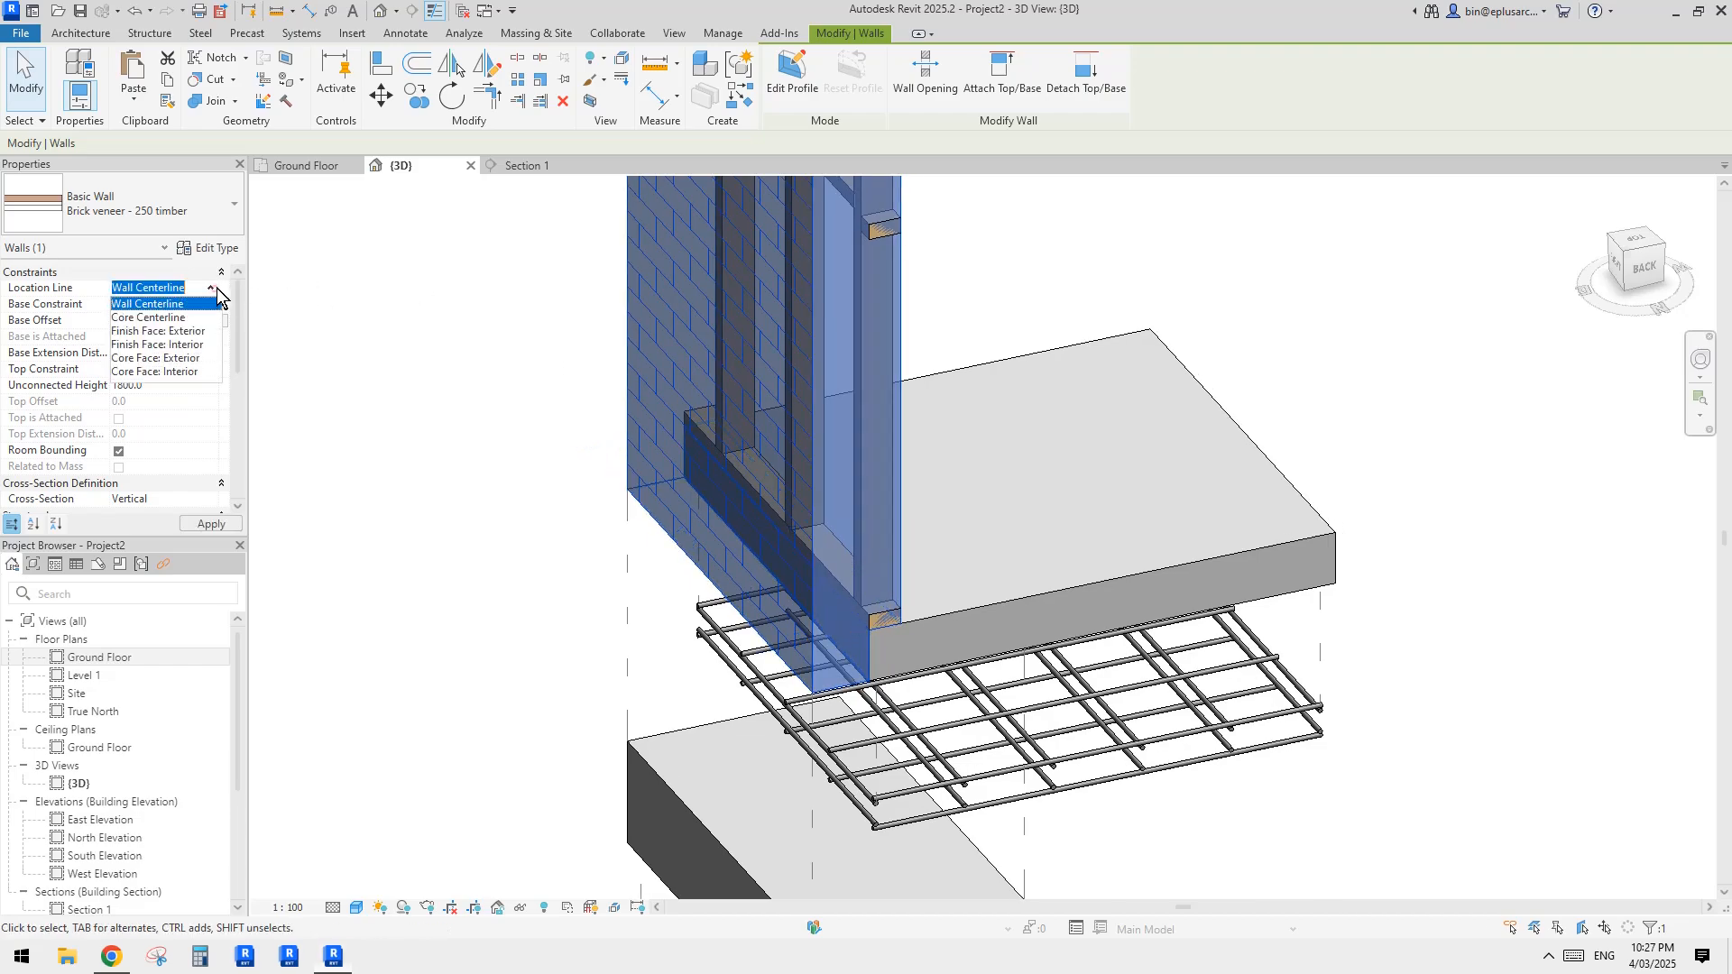
left_click(149, 317)
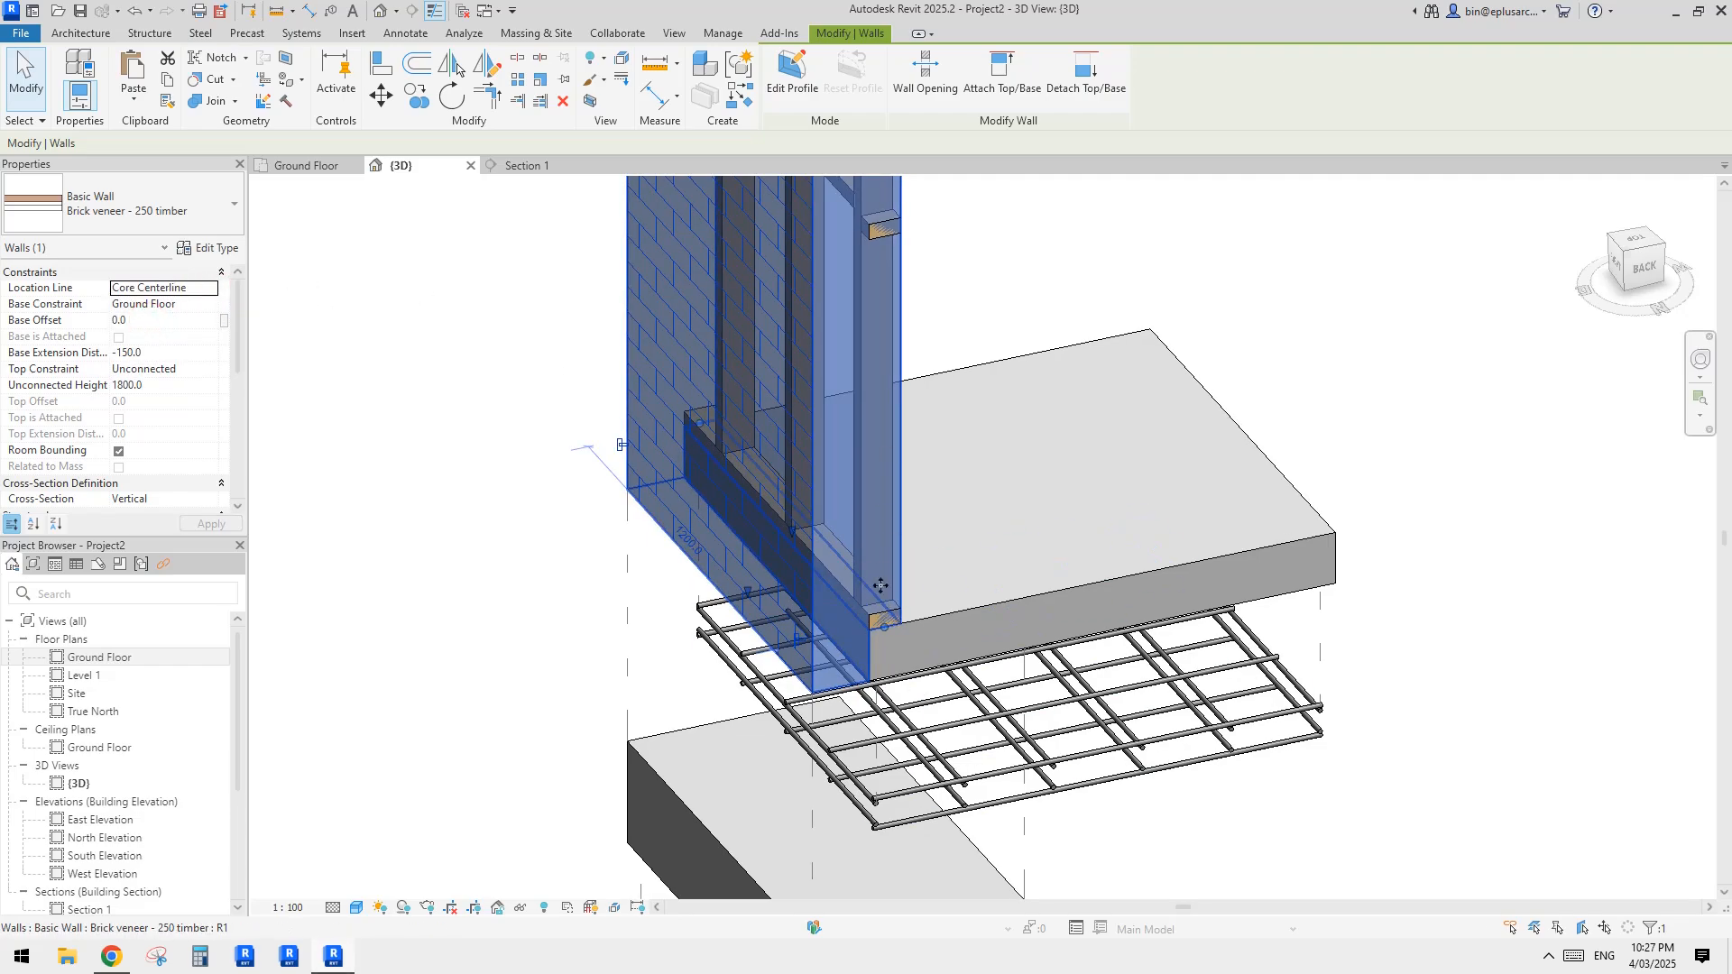
Step: Insert a layer on the interior side of the brick veneer wall type, outside the core boundary, with function Finish 1 [4]
middle_click_drag(882, 603, 803, 622, "shift")
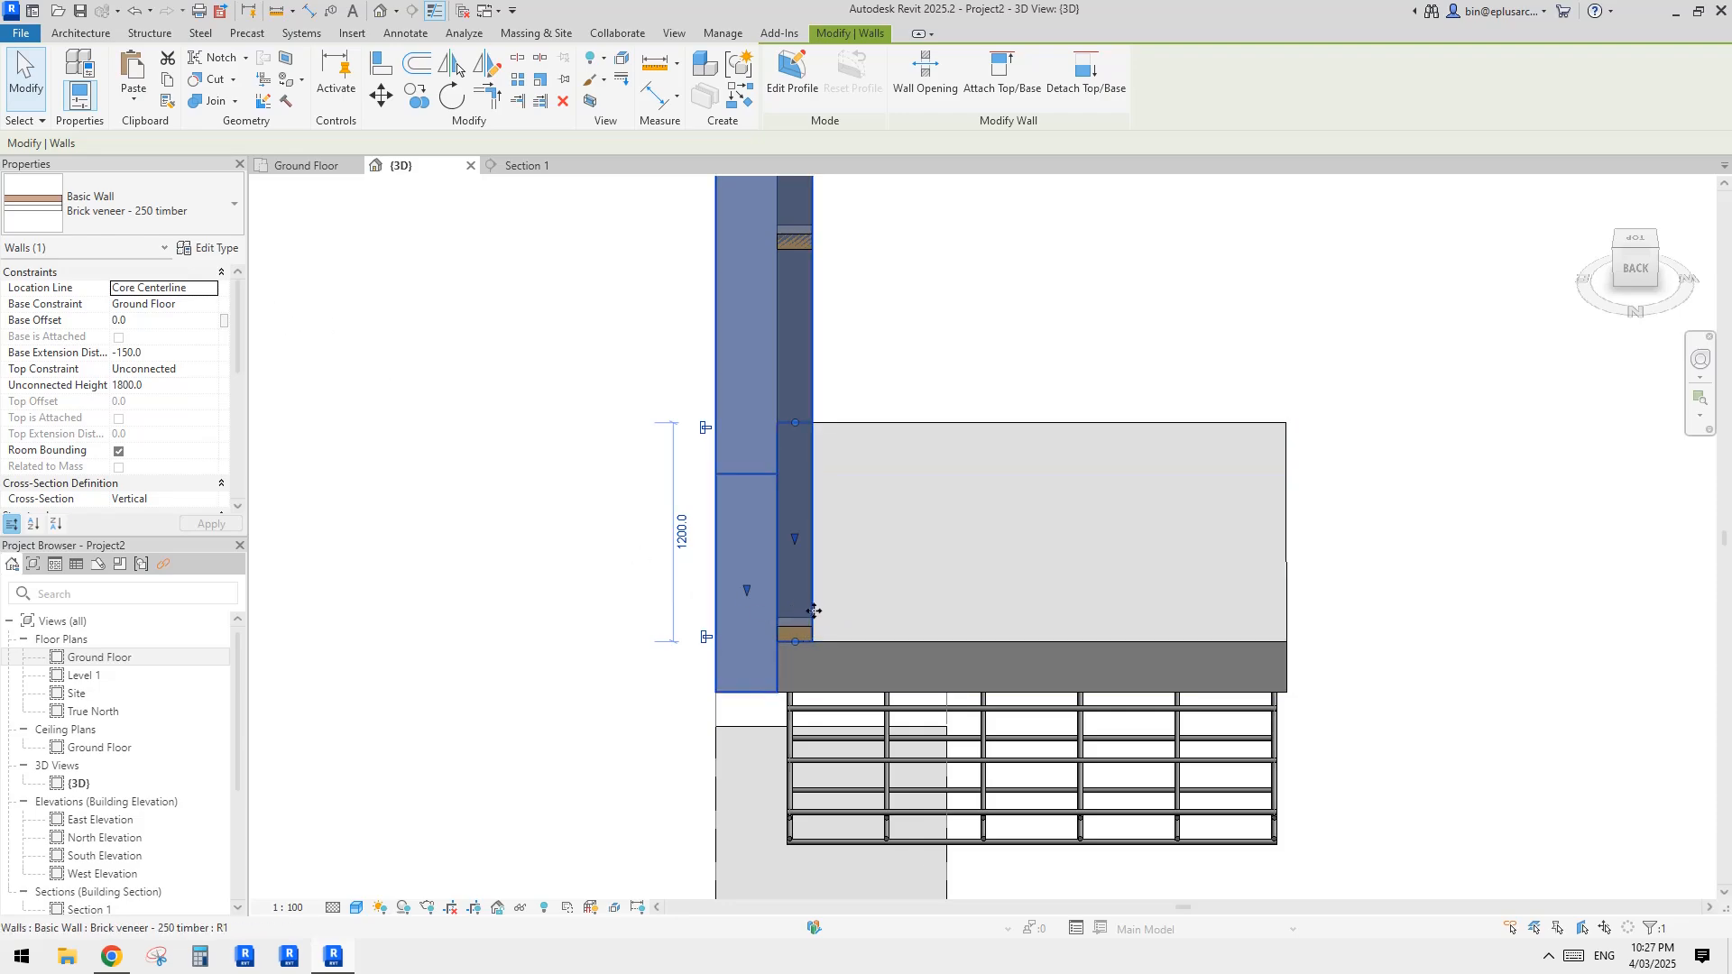
left_click(221, 249)
left_click(1166, 401)
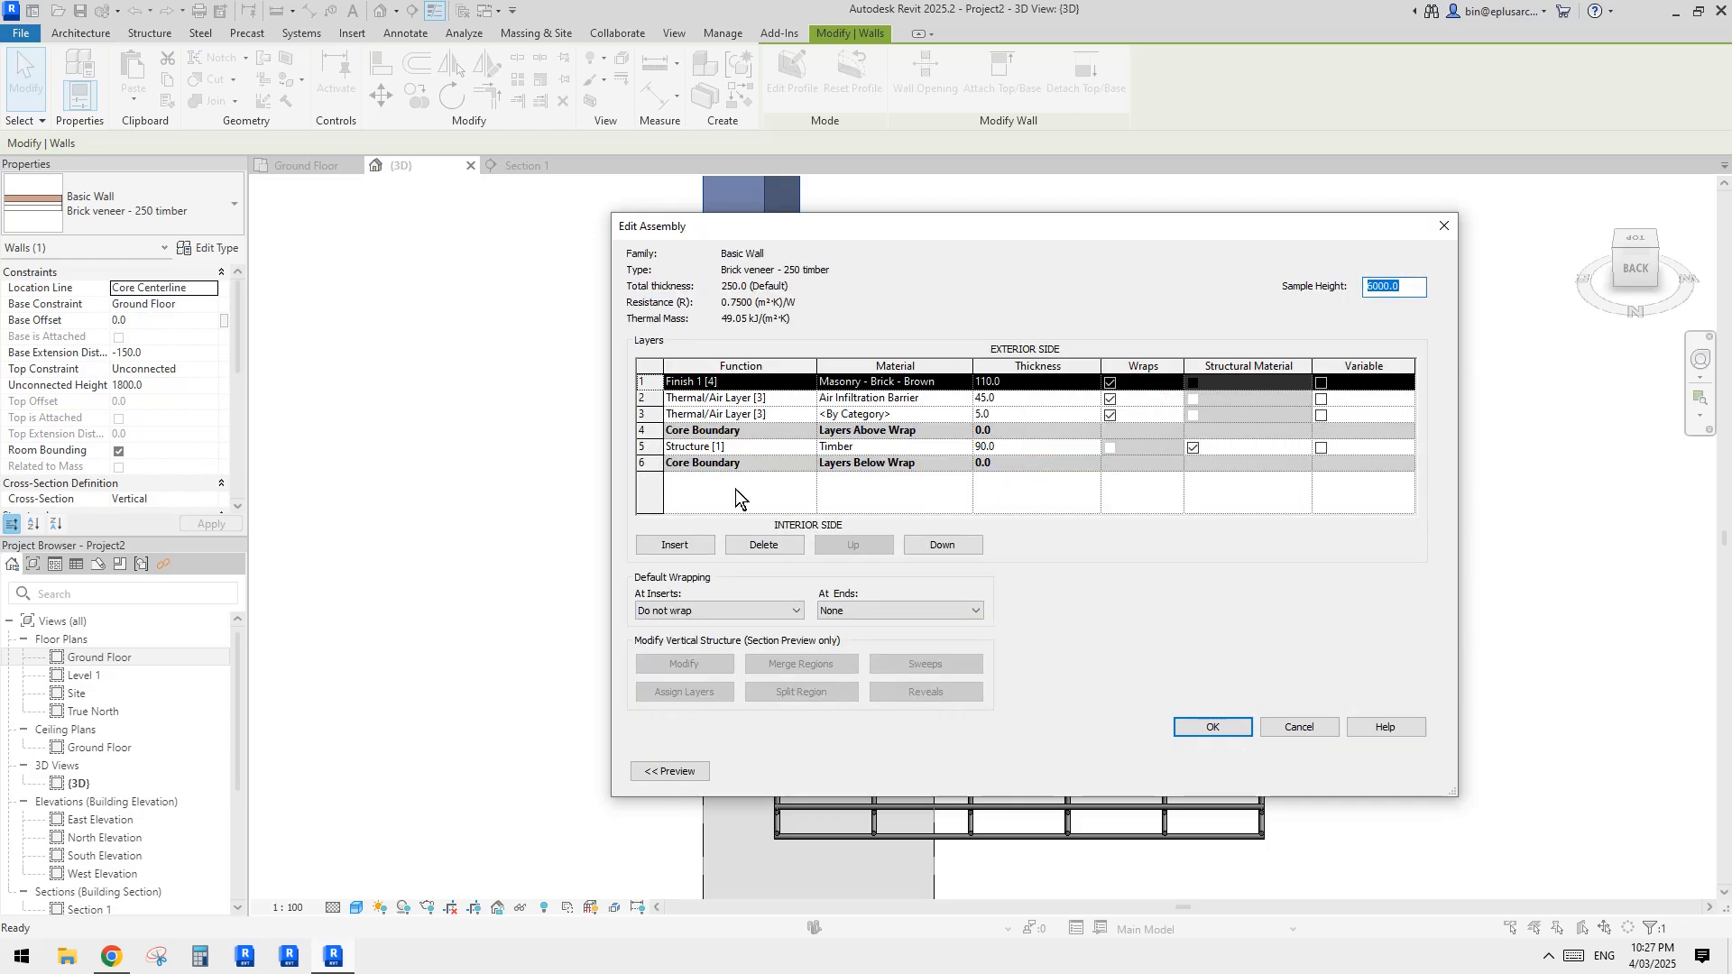
left_click(675, 544)
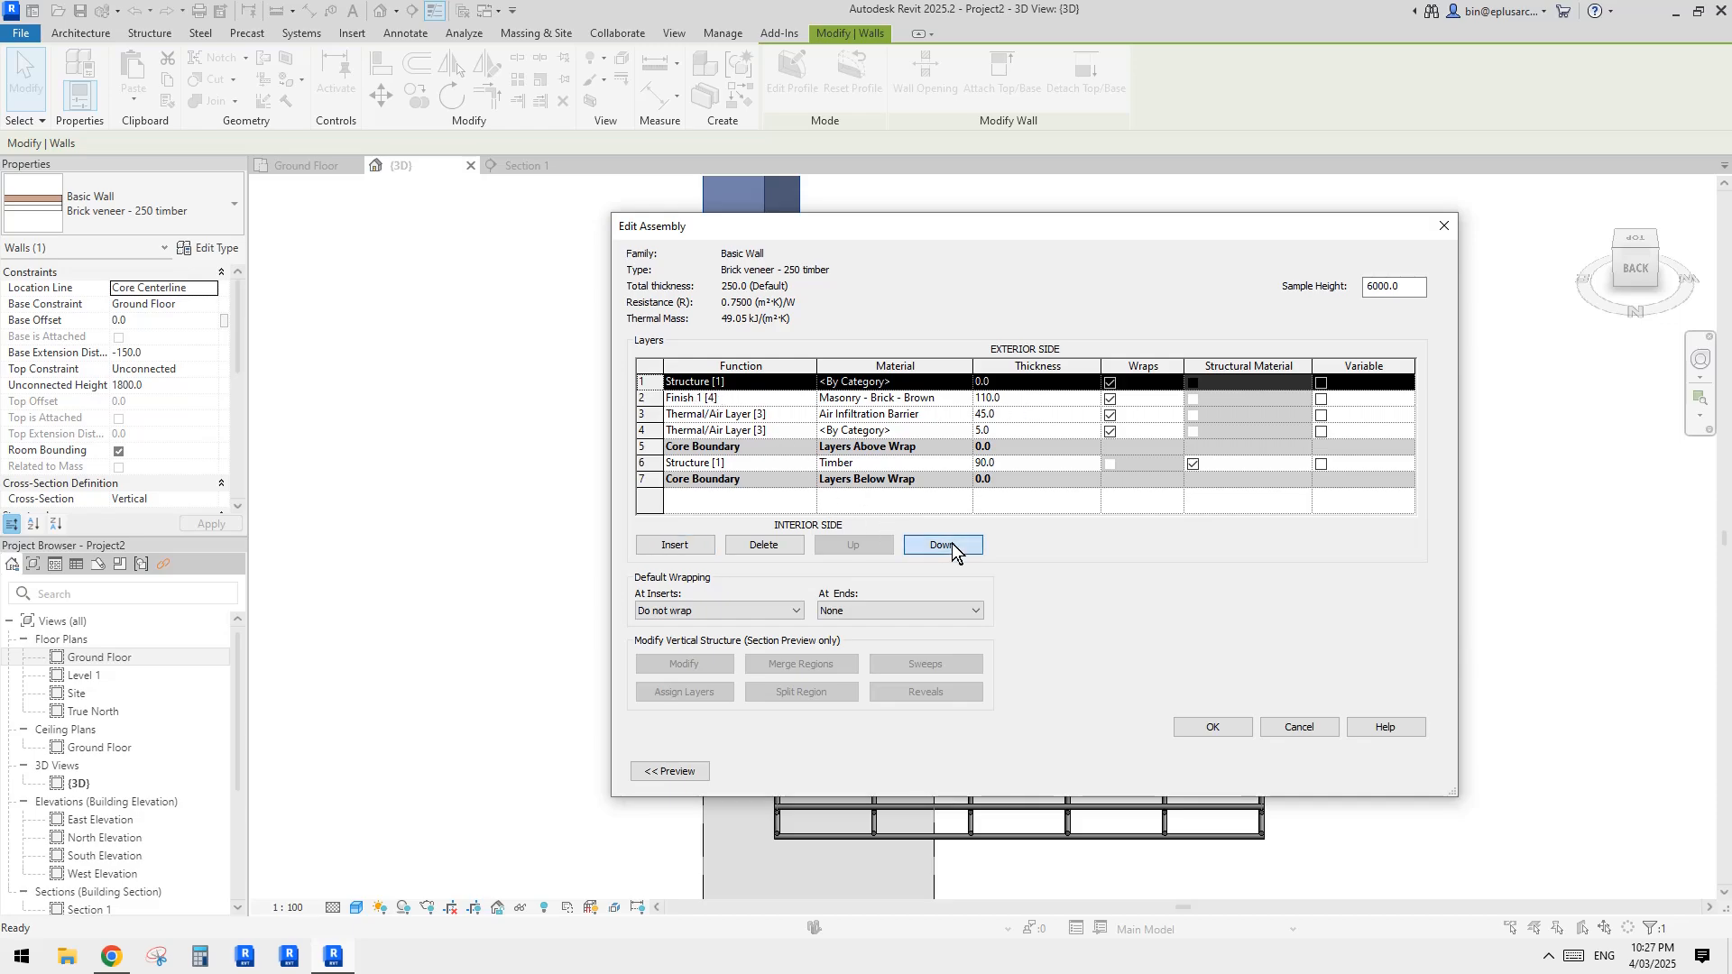
left_click(950, 544)
left_click(951, 544)
left_click(950, 543)
left_click(951, 544)
left_click(951, 543)
left_click(951, 543)
left_click(769, 480)
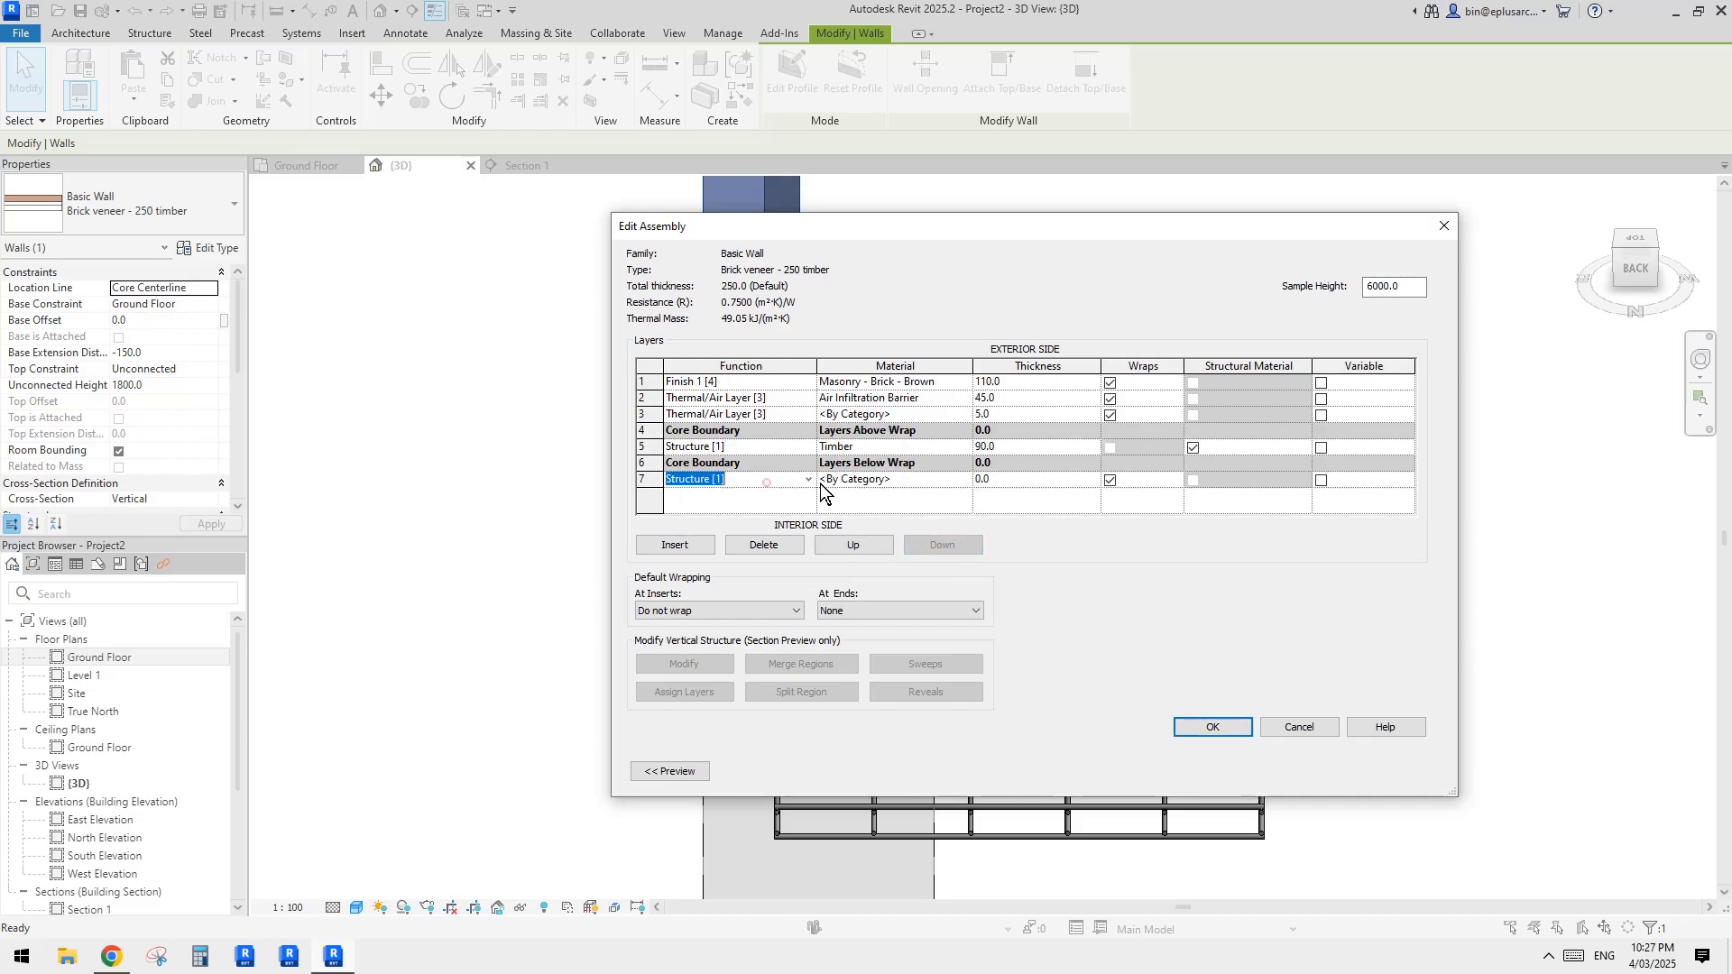
left_click(766, 480)
left_click(708, 535)
Step: Give the new interior finish layer the Gypsum Wall Board material and a 10 mm thickness, and apply the wall type changes
left_click(965, 478)
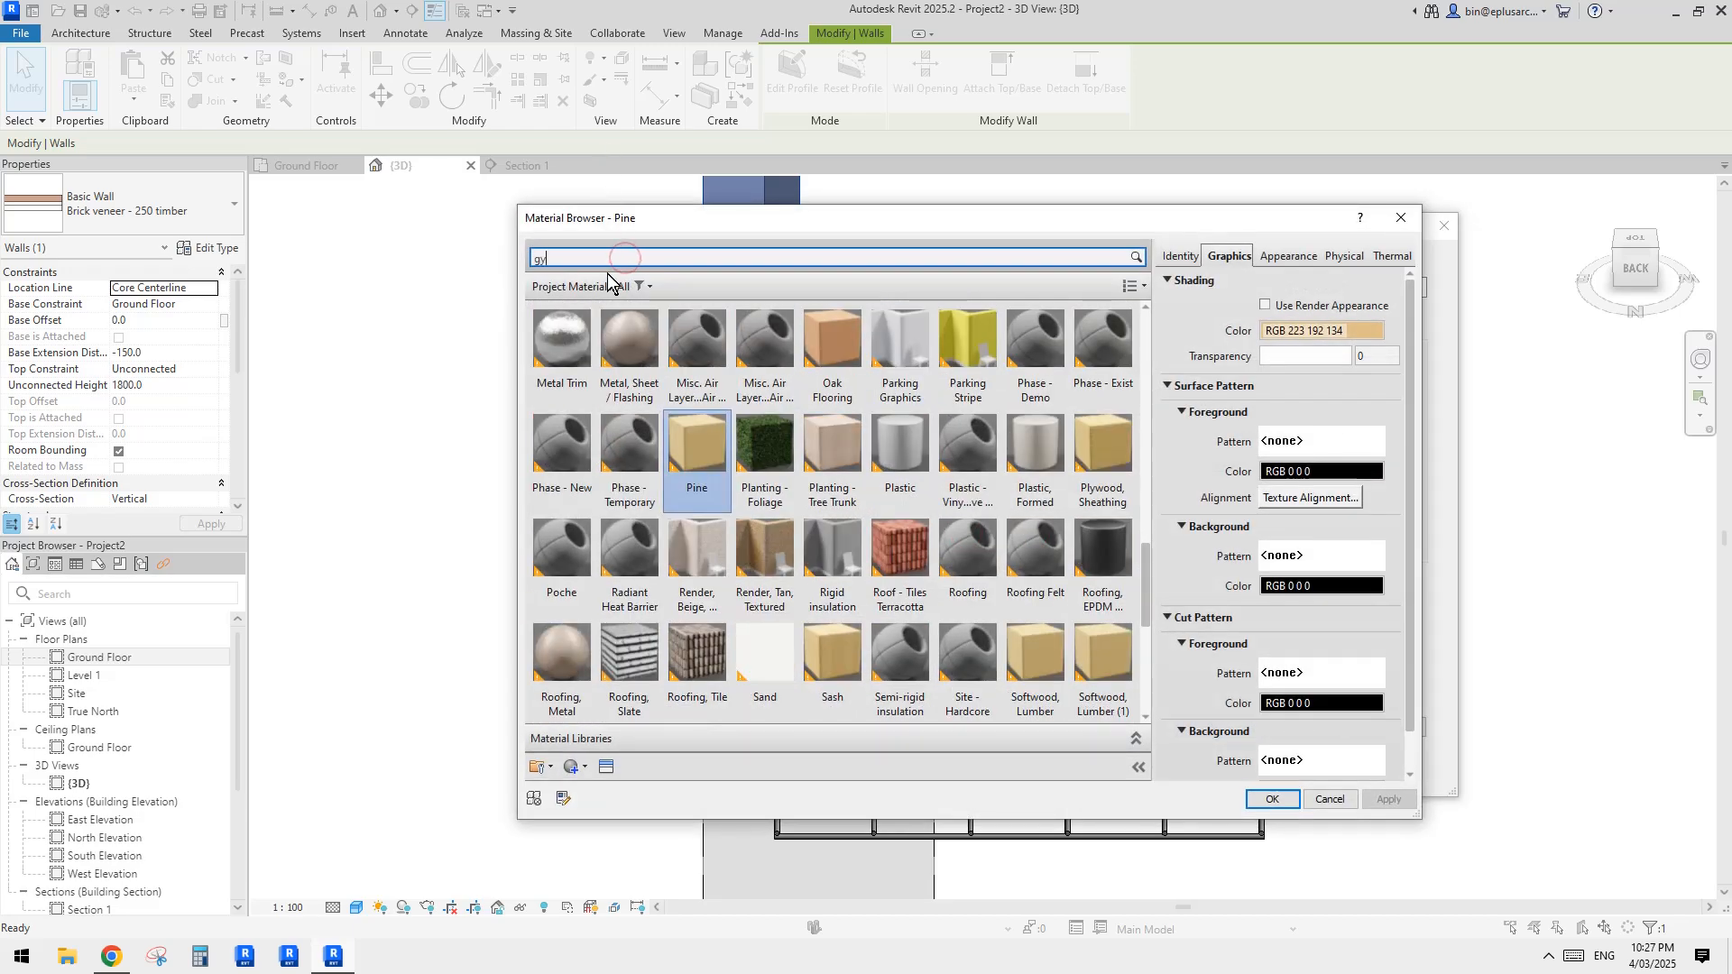
double_click(570, 370)
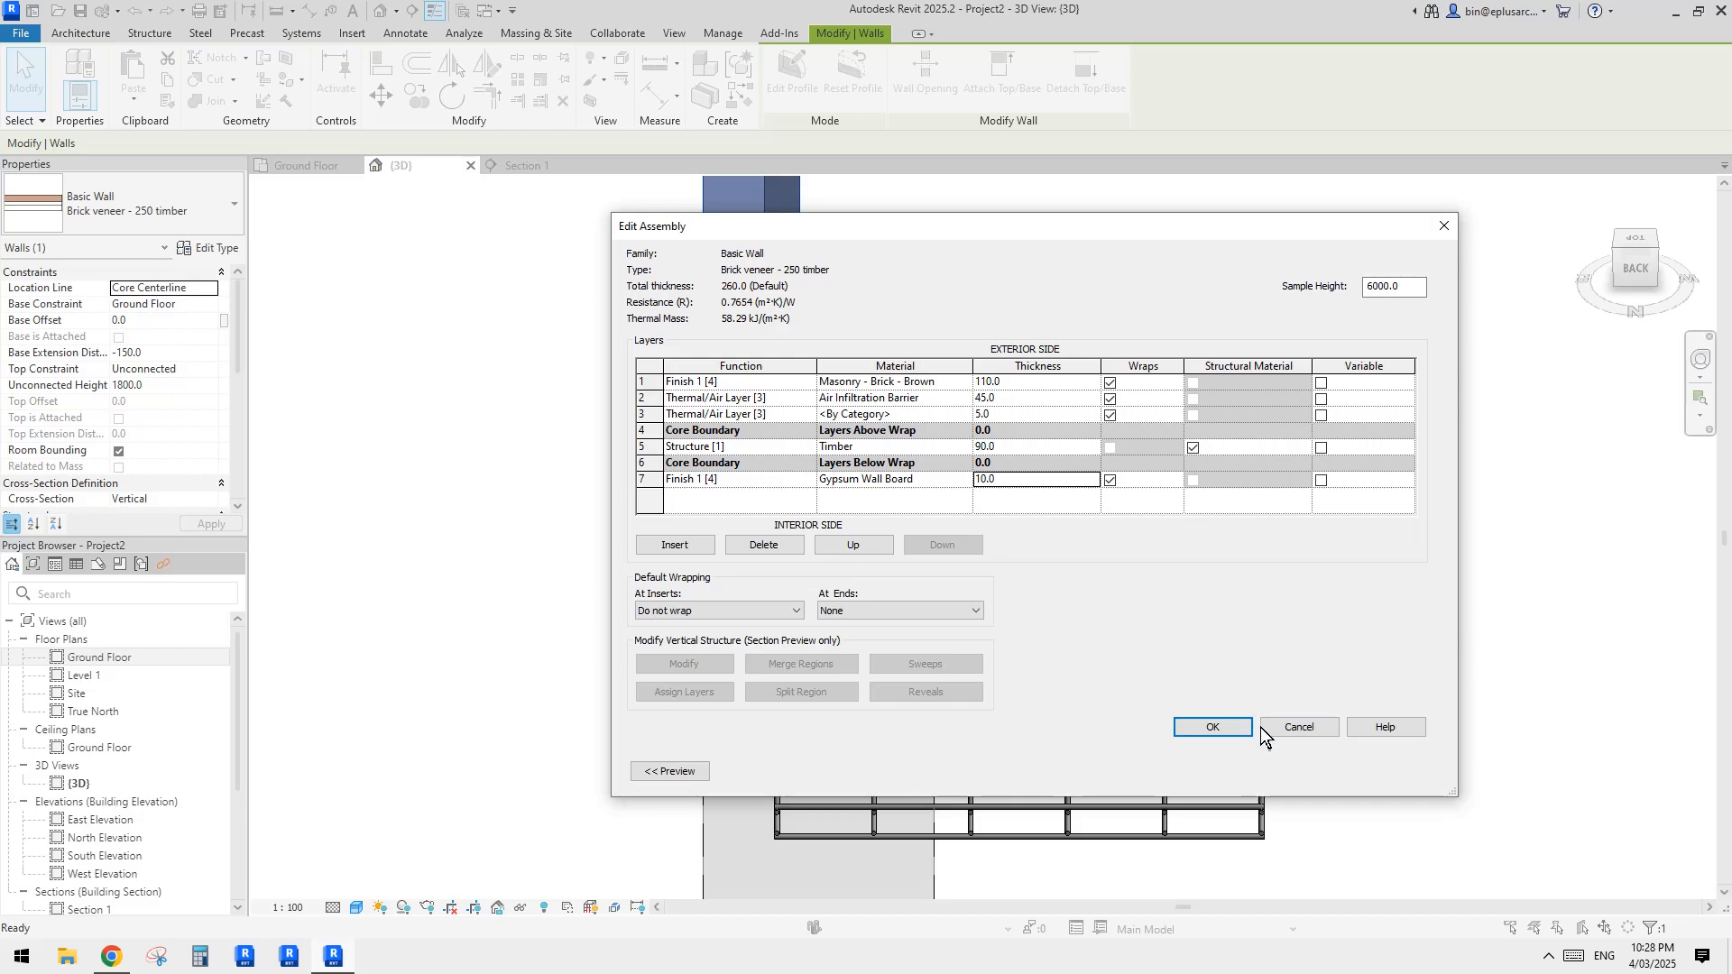
left_click(1214, 727)
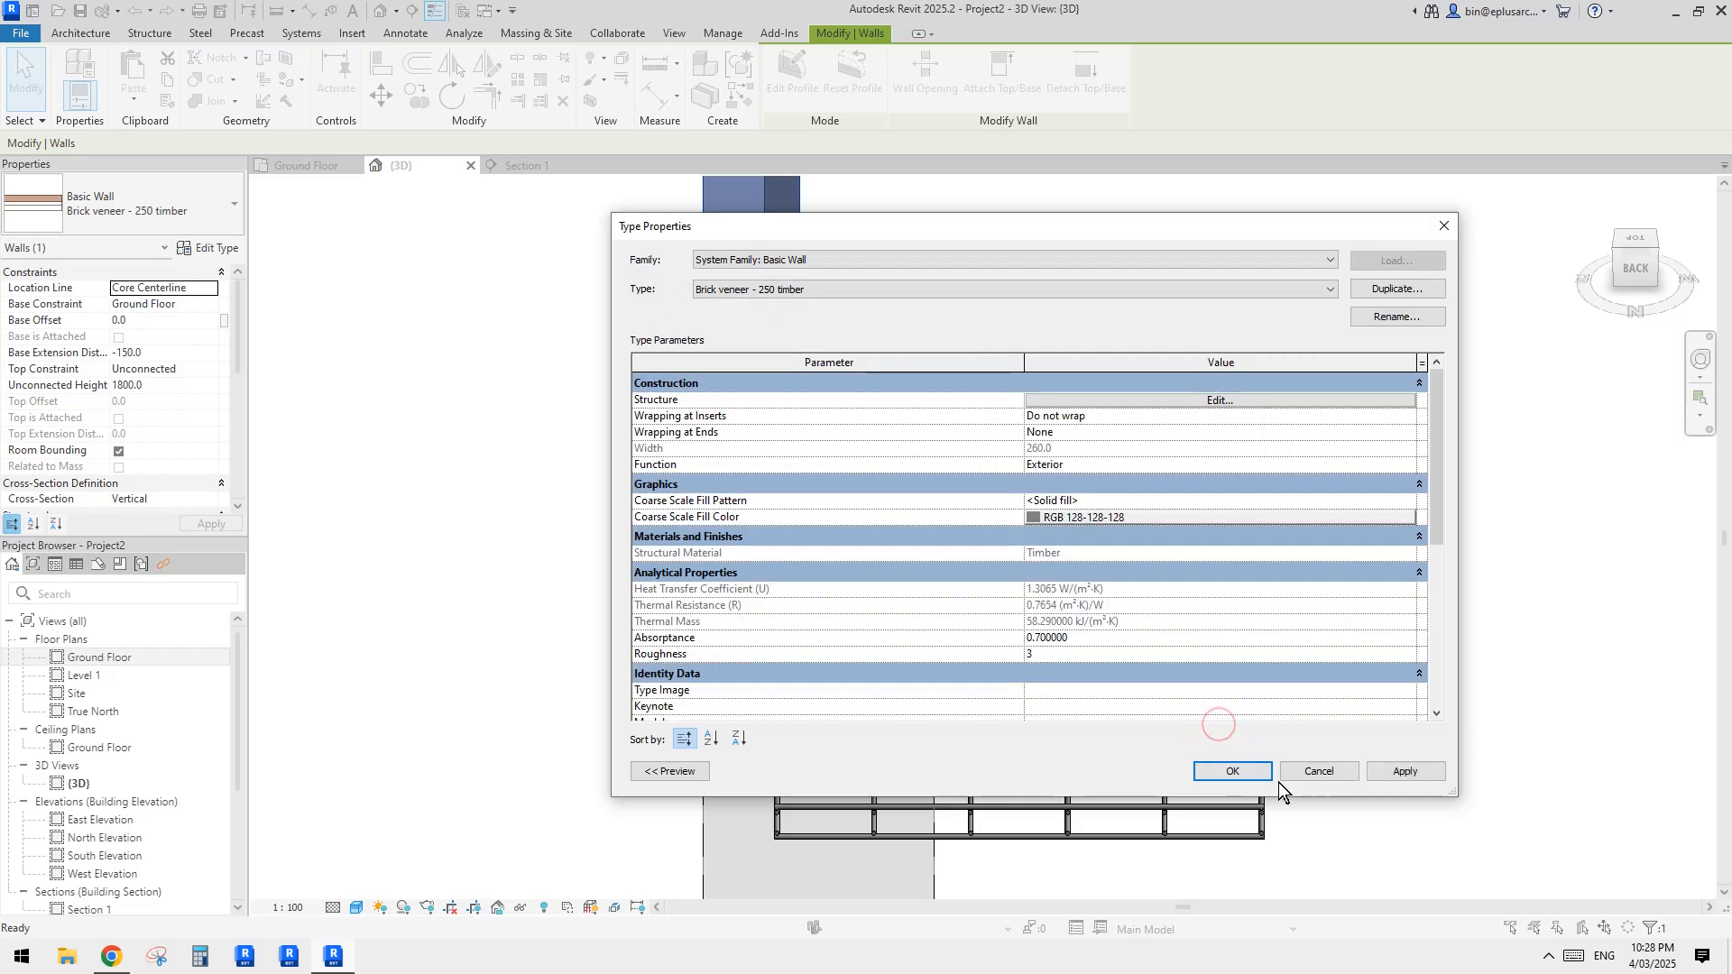
left_click(1234, 773)
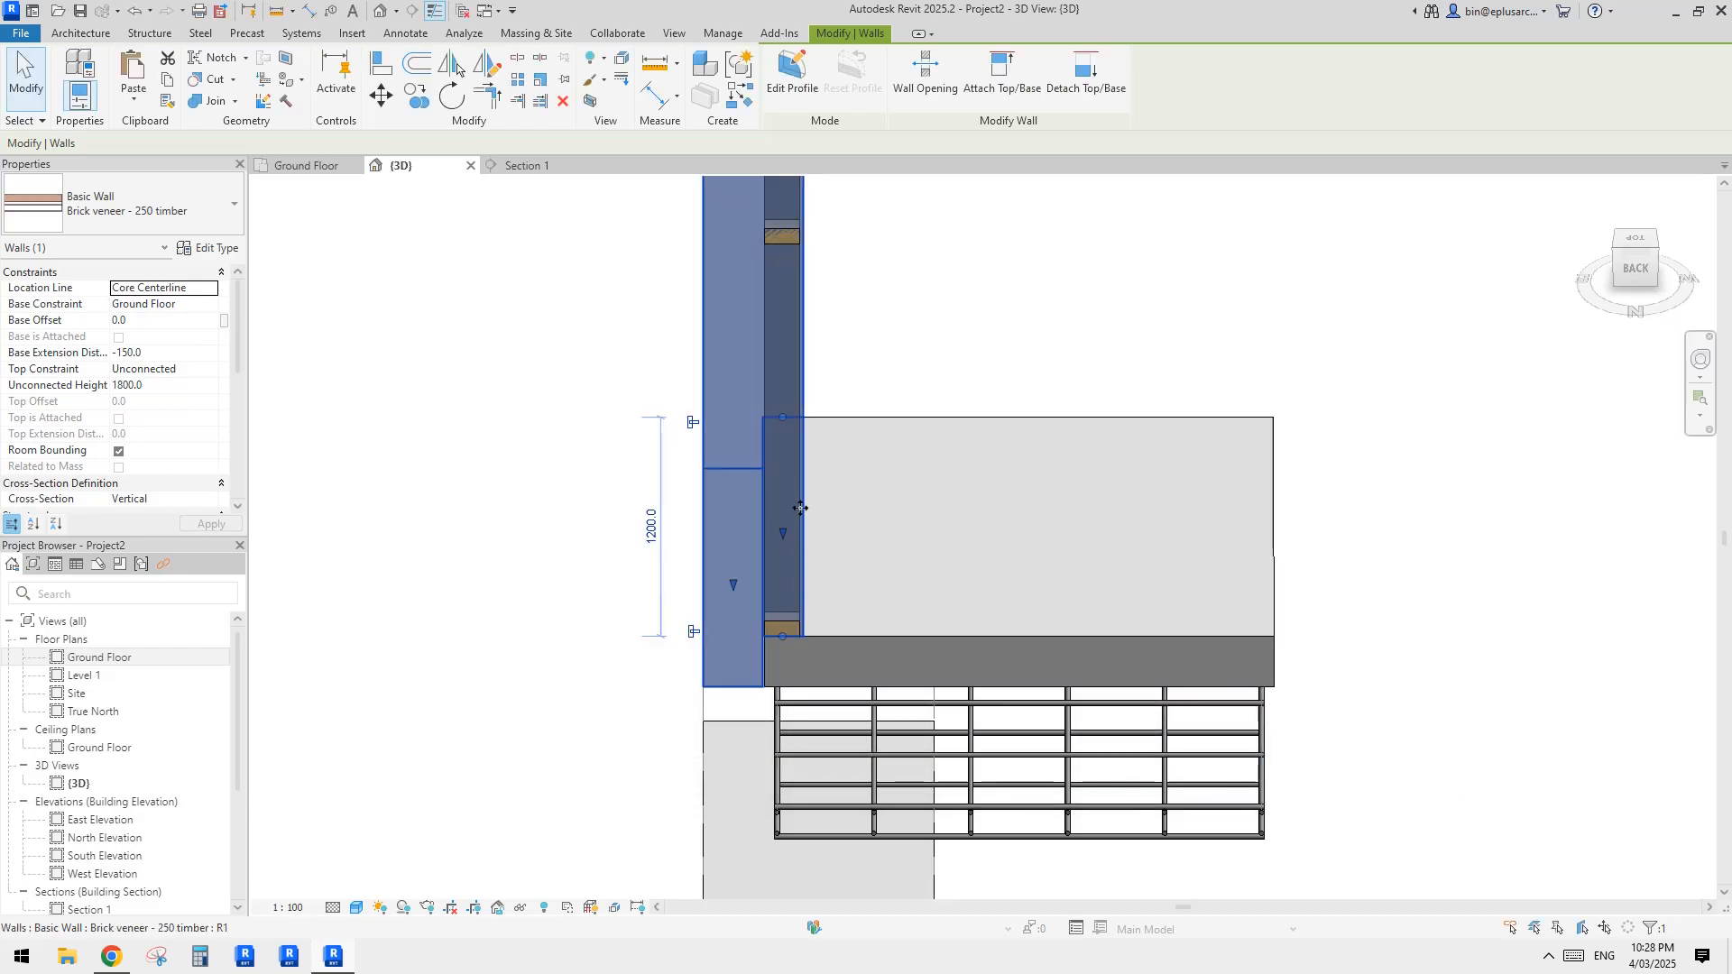
Step: Set the 3D view's parts visibility to Show Parts
key("Escape")
middle_click_drag(1144, 582, 444, 369, "shift")
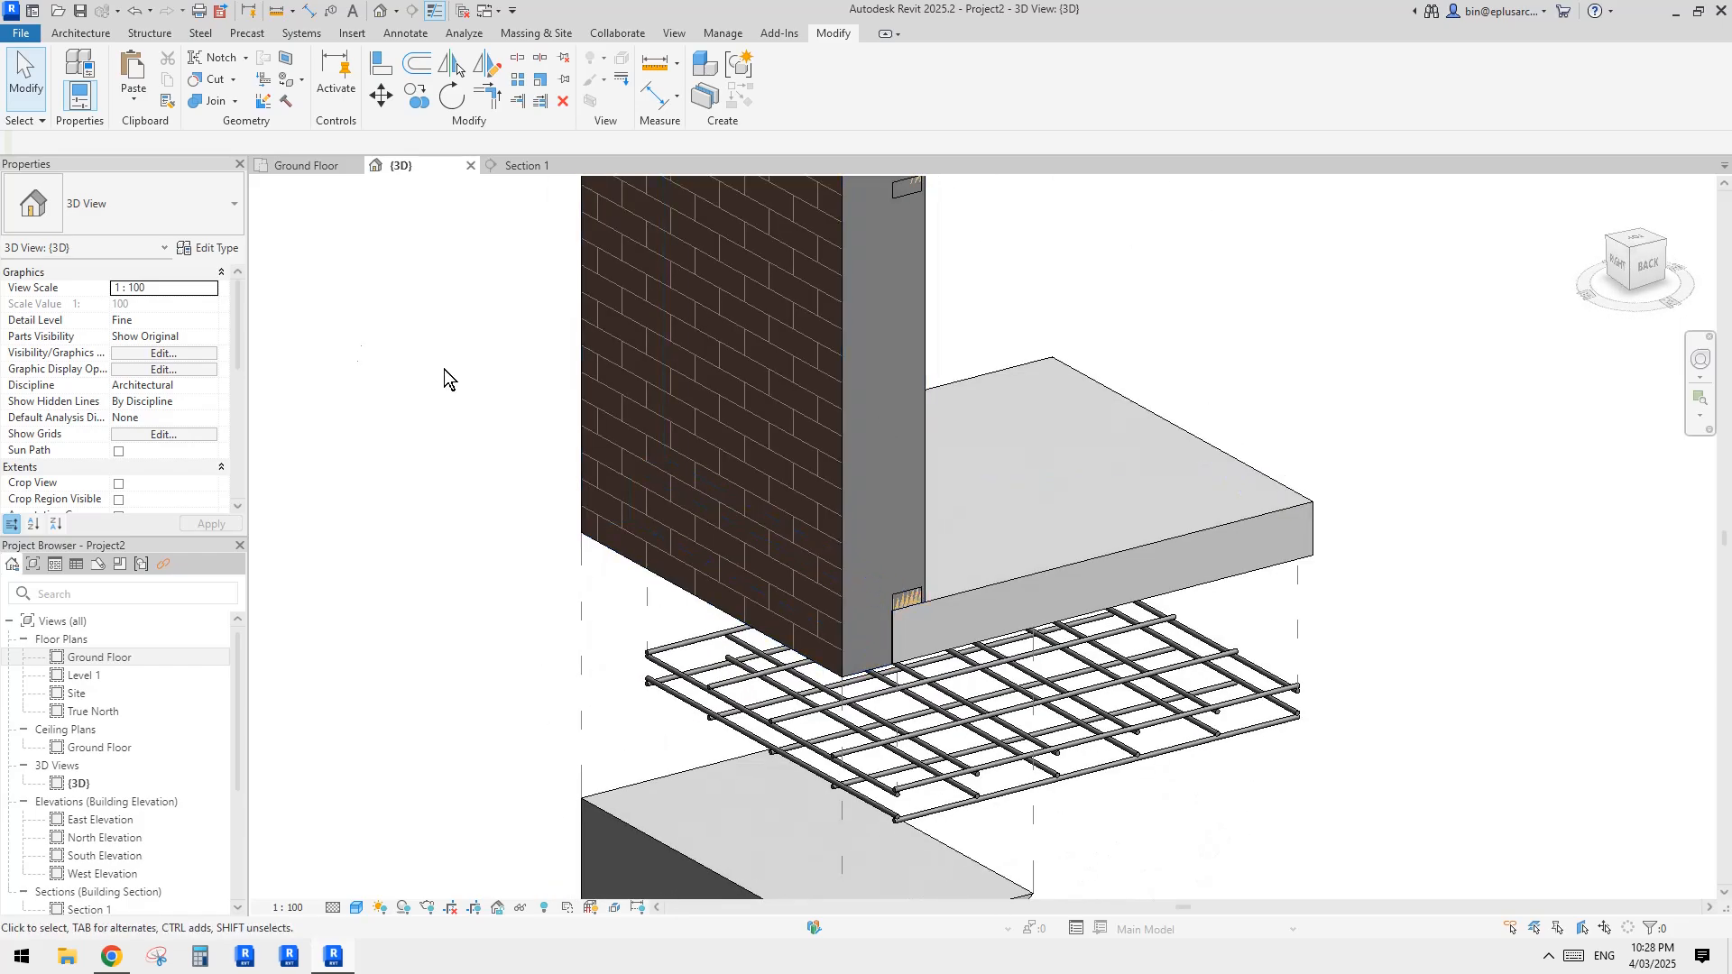
left_click(213, 338)
left_click(137, 353)
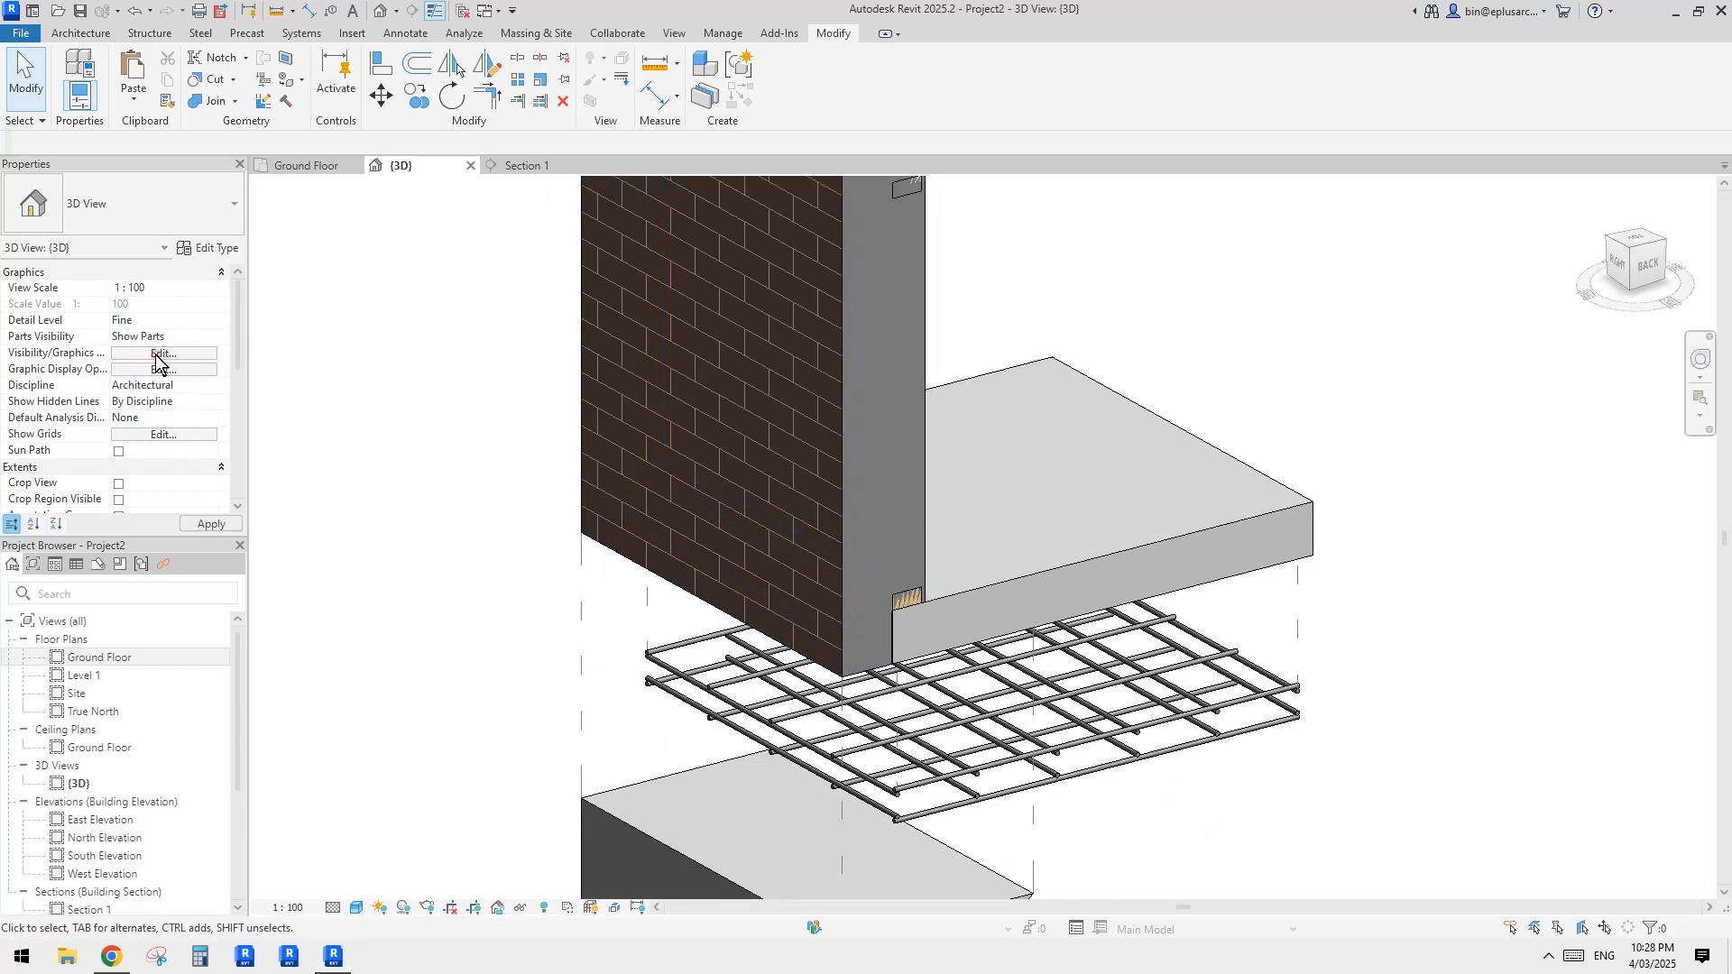
Step: Displace the plasterboard lining part about 367 mm toward the interior and add displacement paths from its upper corners
left_click(1078, 512)
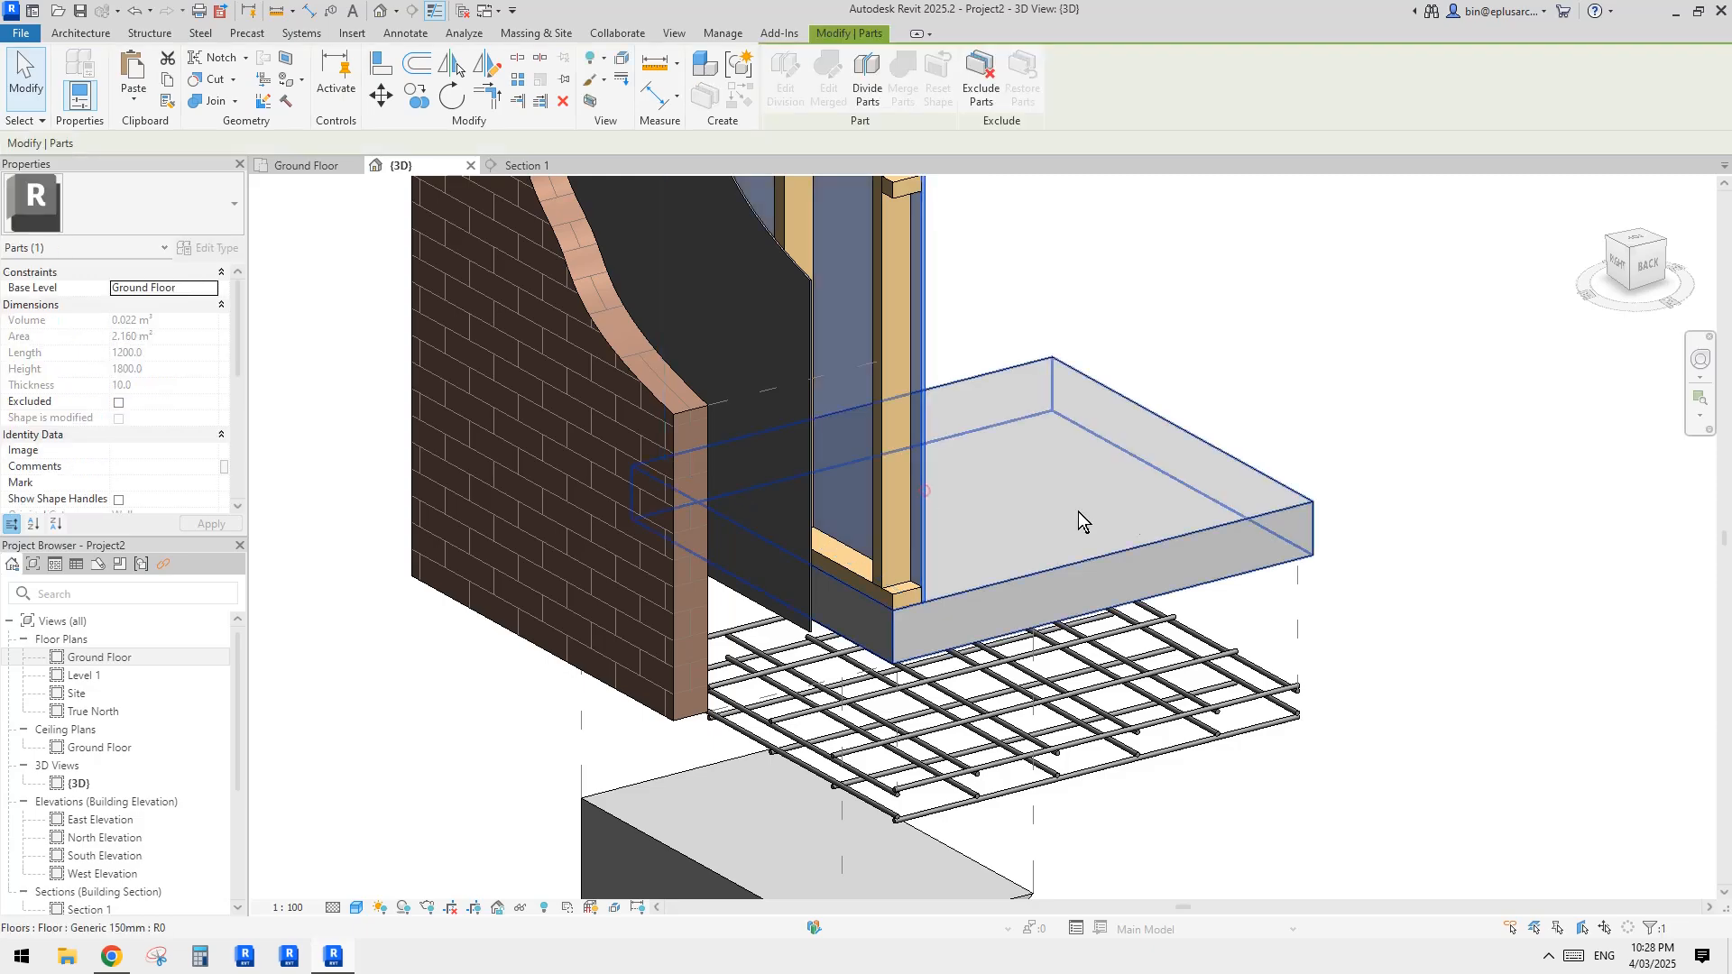
middle_click_drag(1078, 512, 1060, 425, "shift")
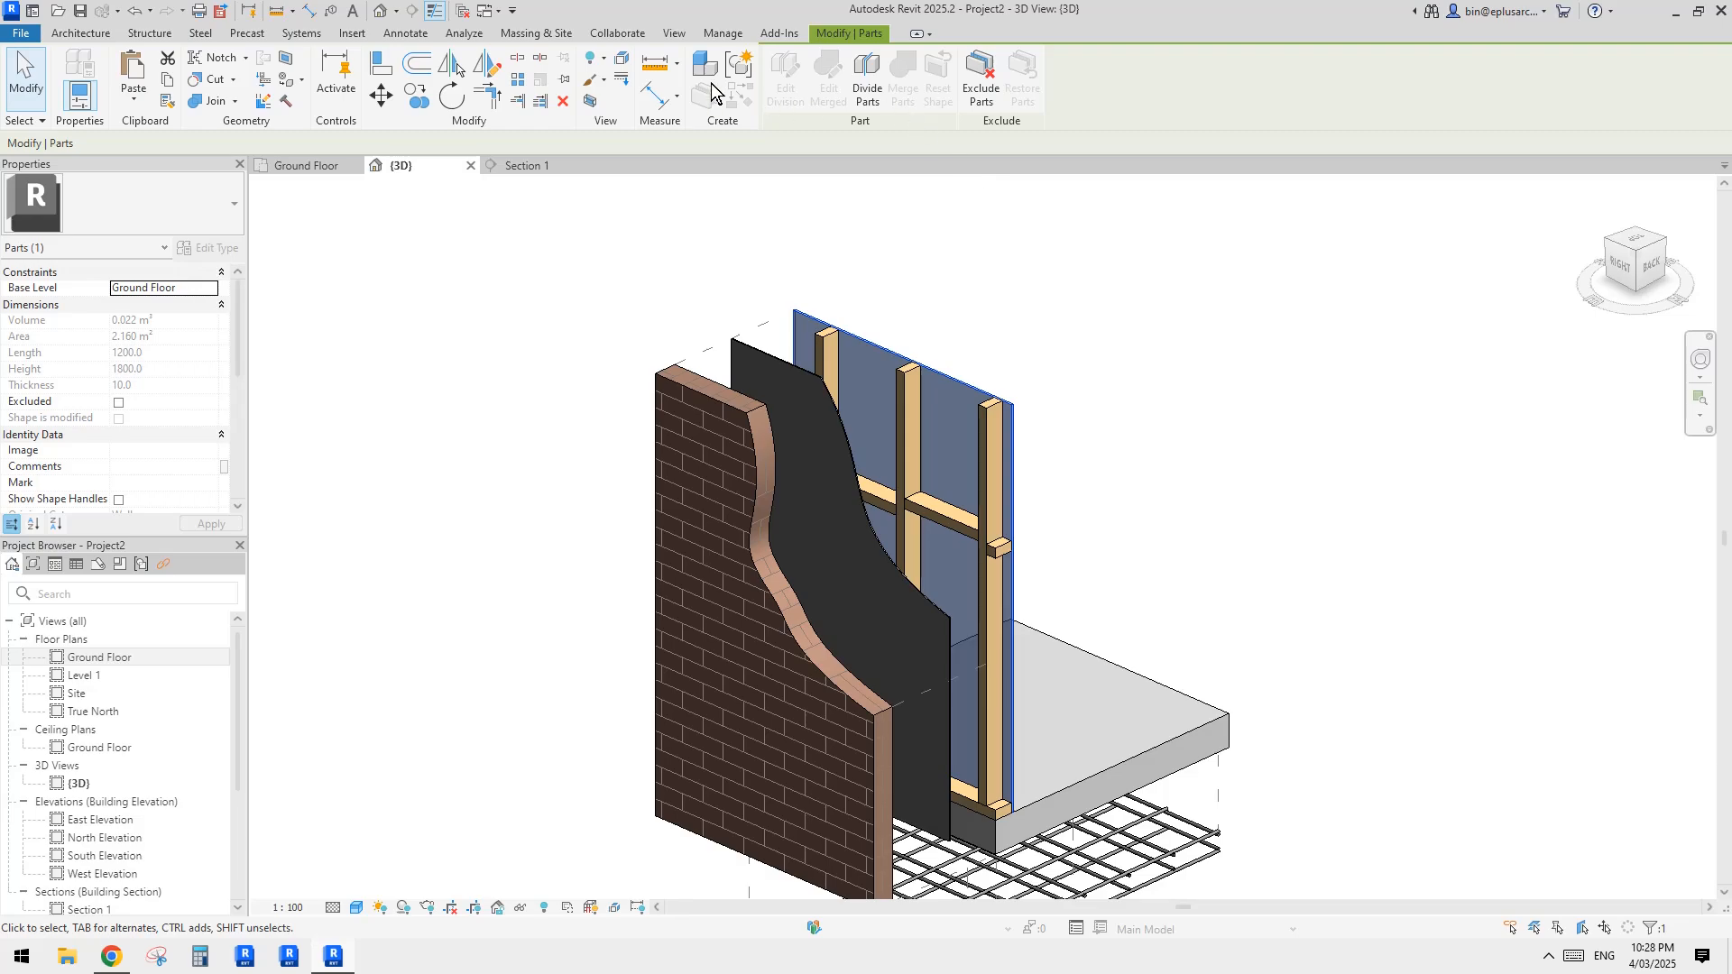
left_click(622, 60)
left_click_drag(874, 577, 940, 557)
left_click(852, 77)
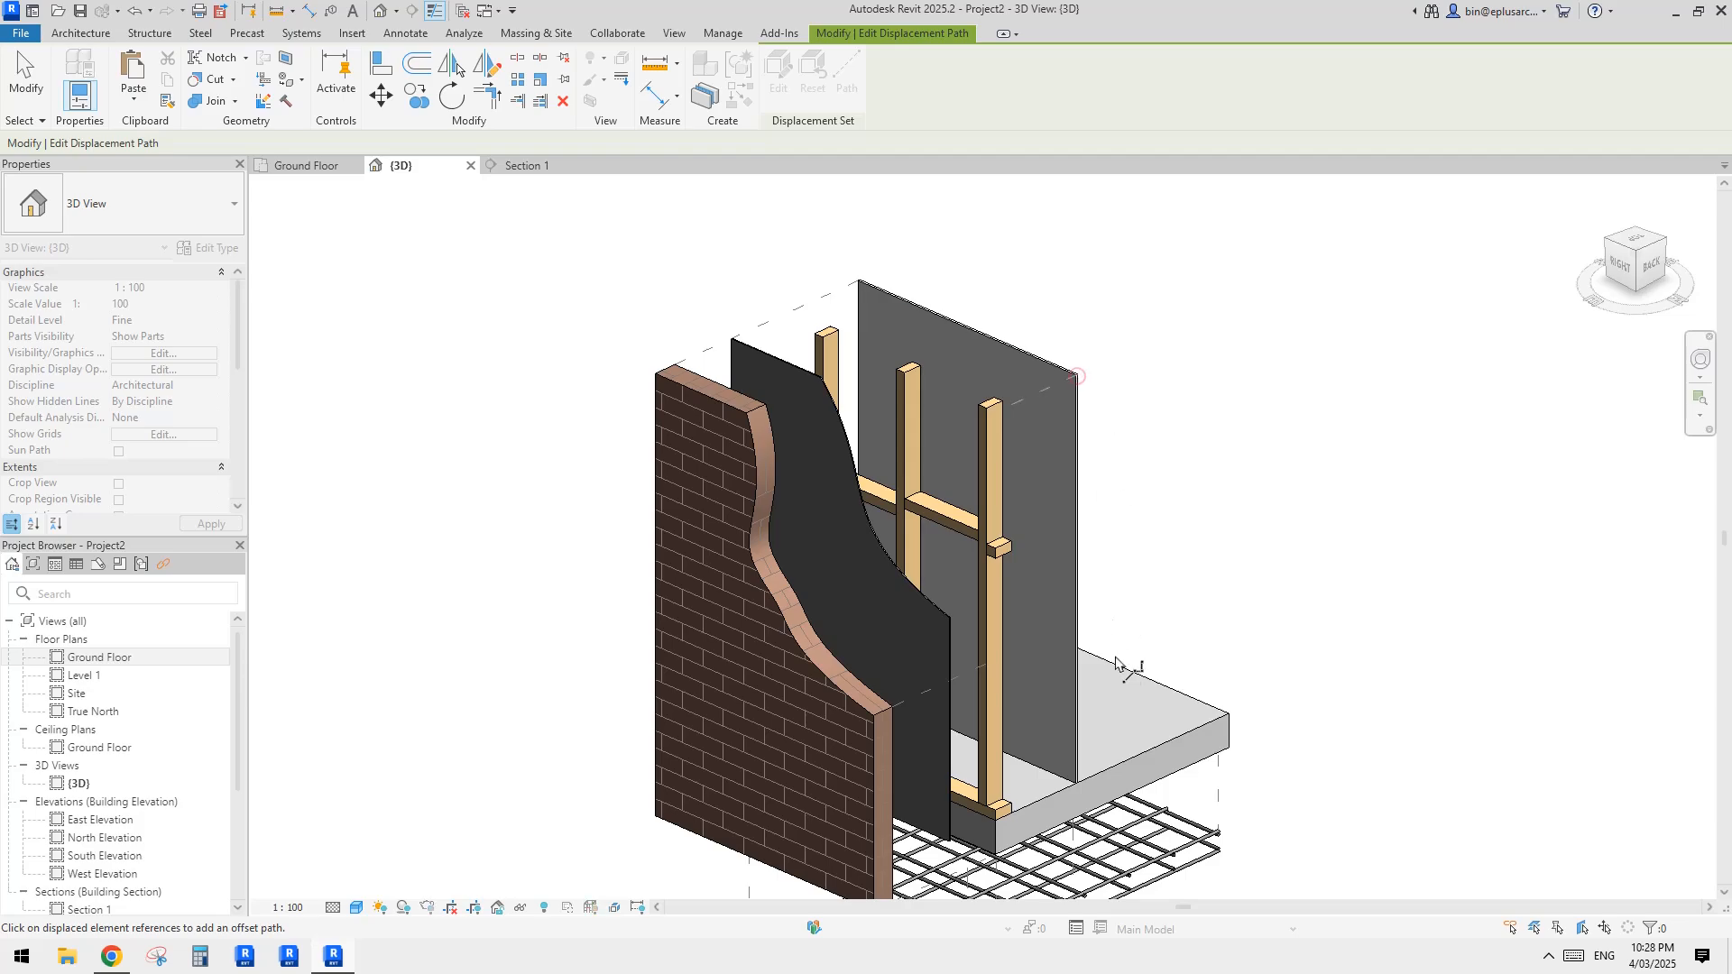
key("Escape")
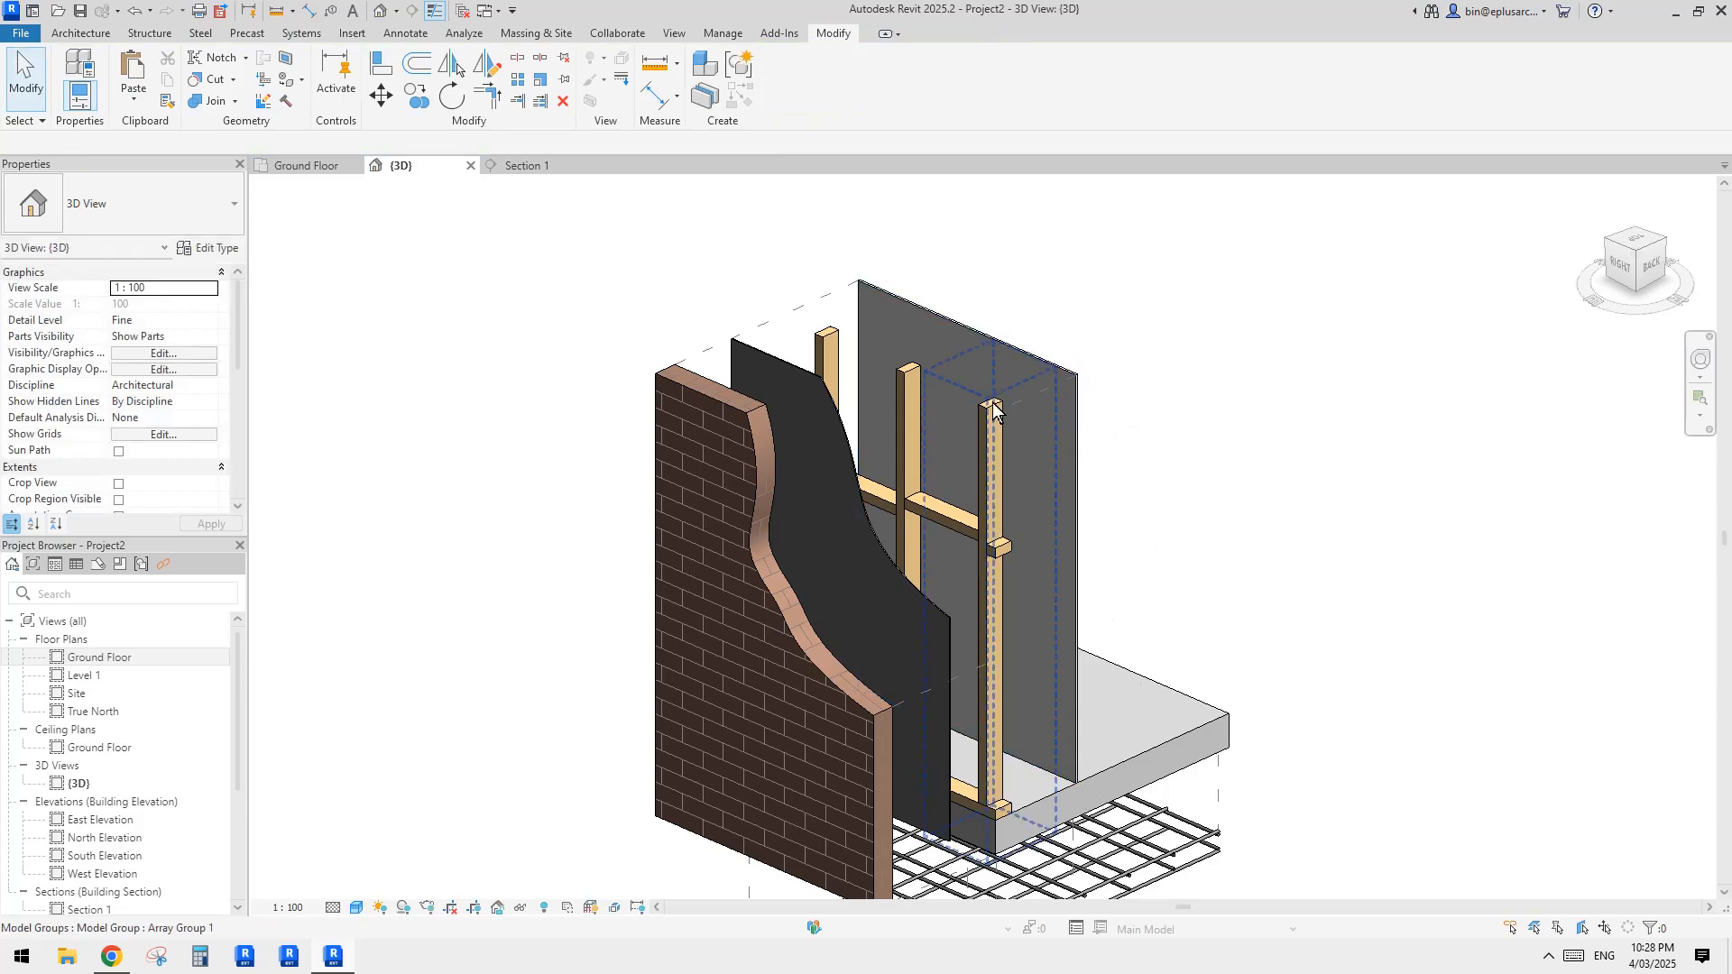
Step: Start dividing the displaced plasterboard part and pick the part's original face as the work plane for the division sketch
middle_click_drag(1064, 387, 1148, 514, "shift")
left_click(1017, 440)
middle_click_drag(1016, 435, 1044, 436, "shift")
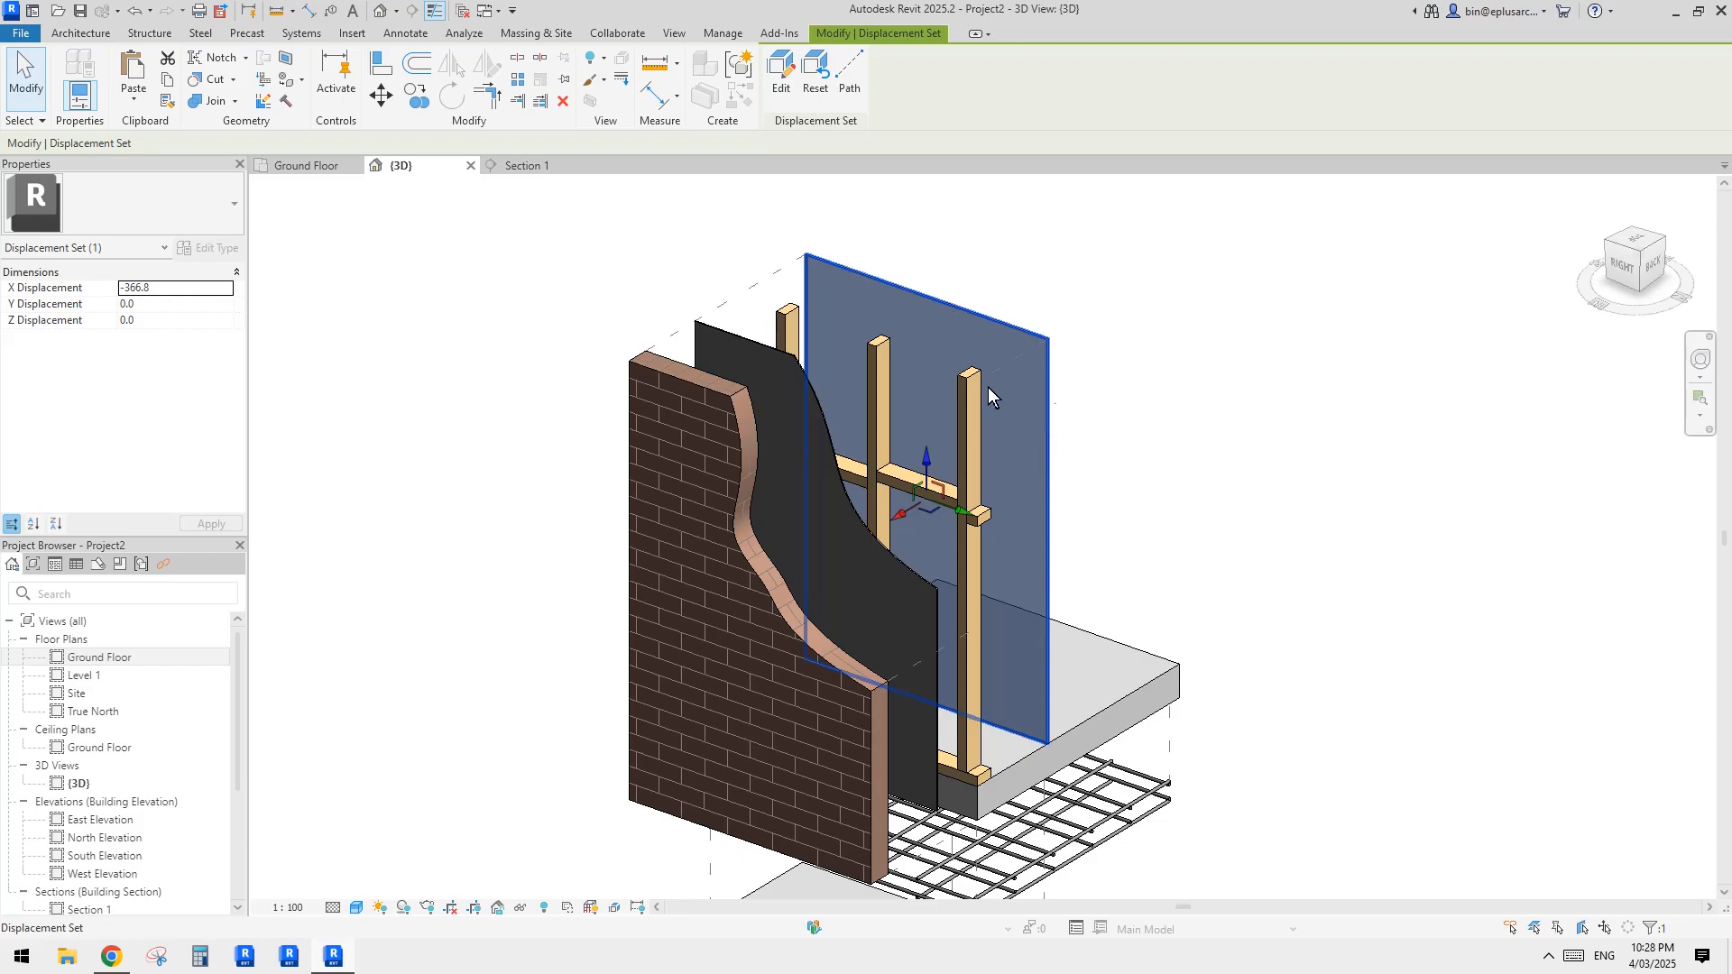
left_click(802, 192)
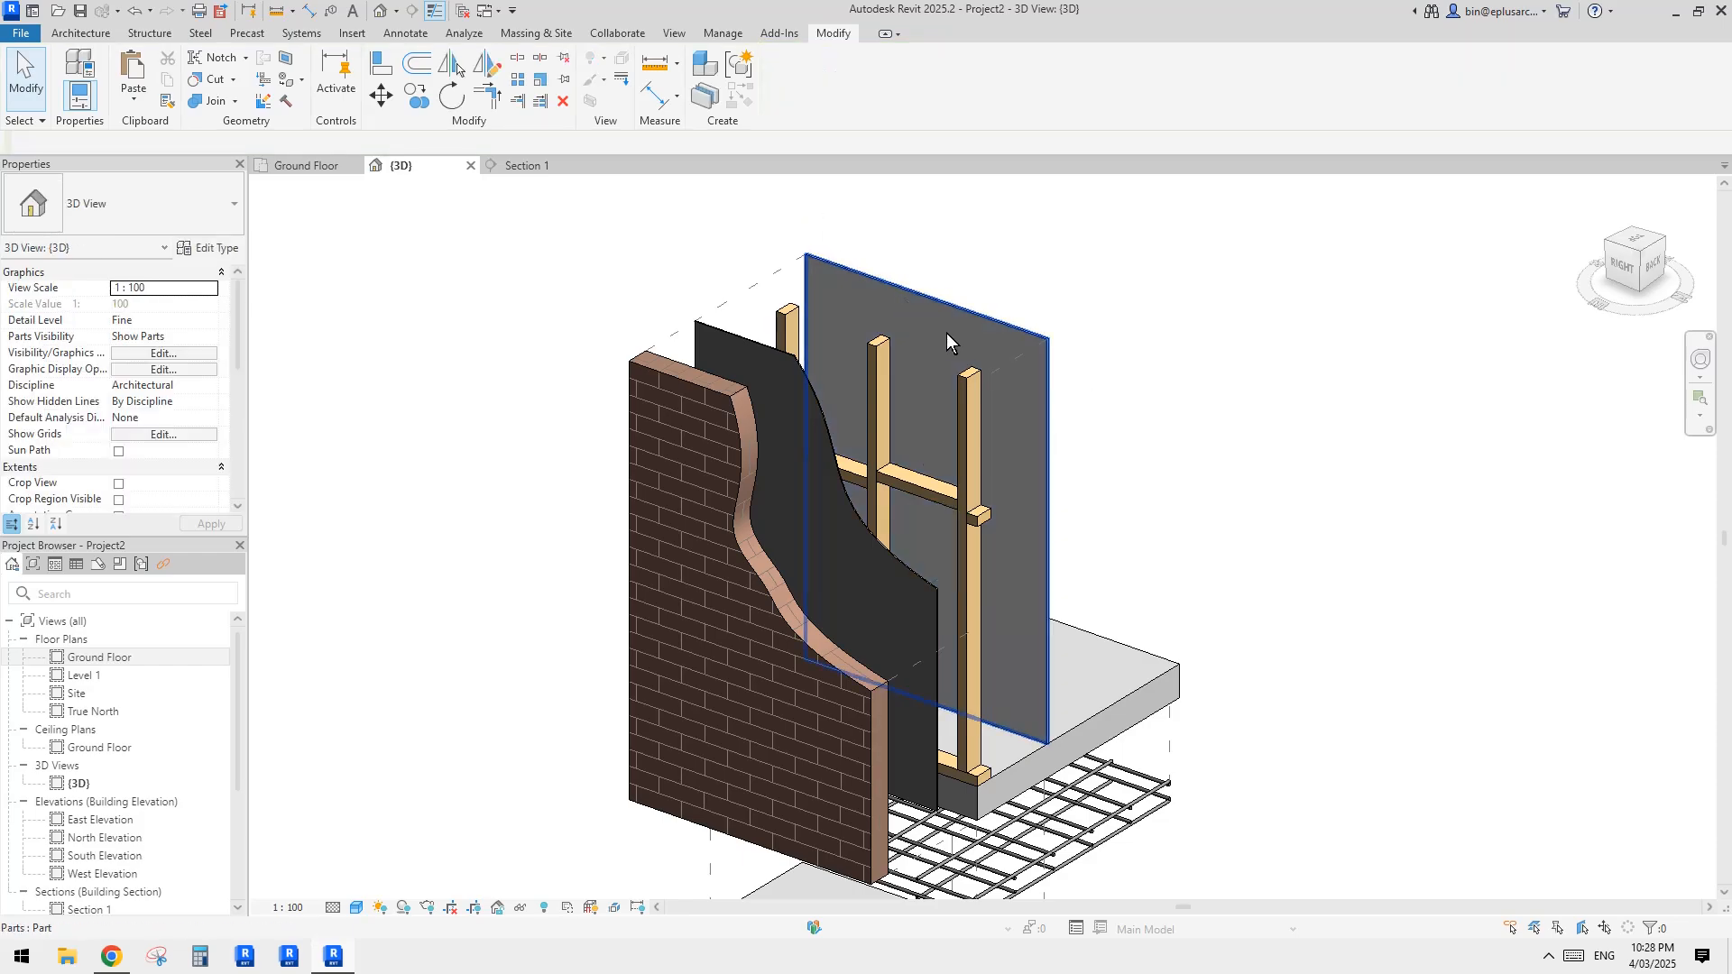
left_click(945, 333)
key("d")
key("v")
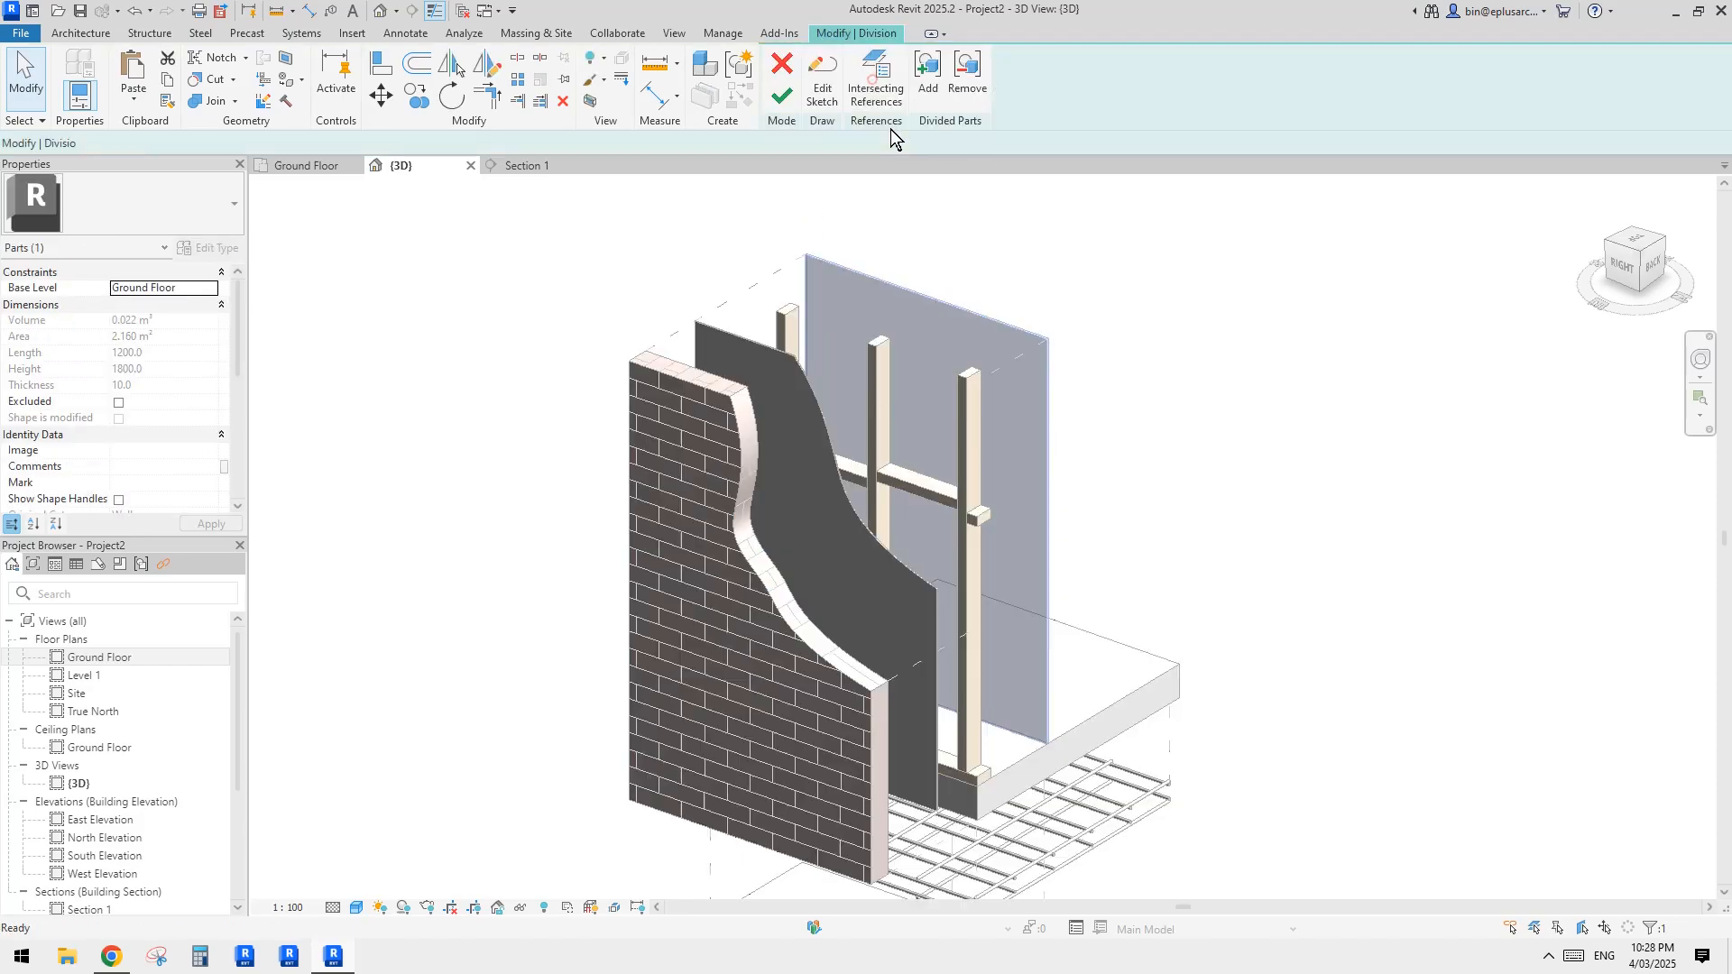
left_click(823, 83)
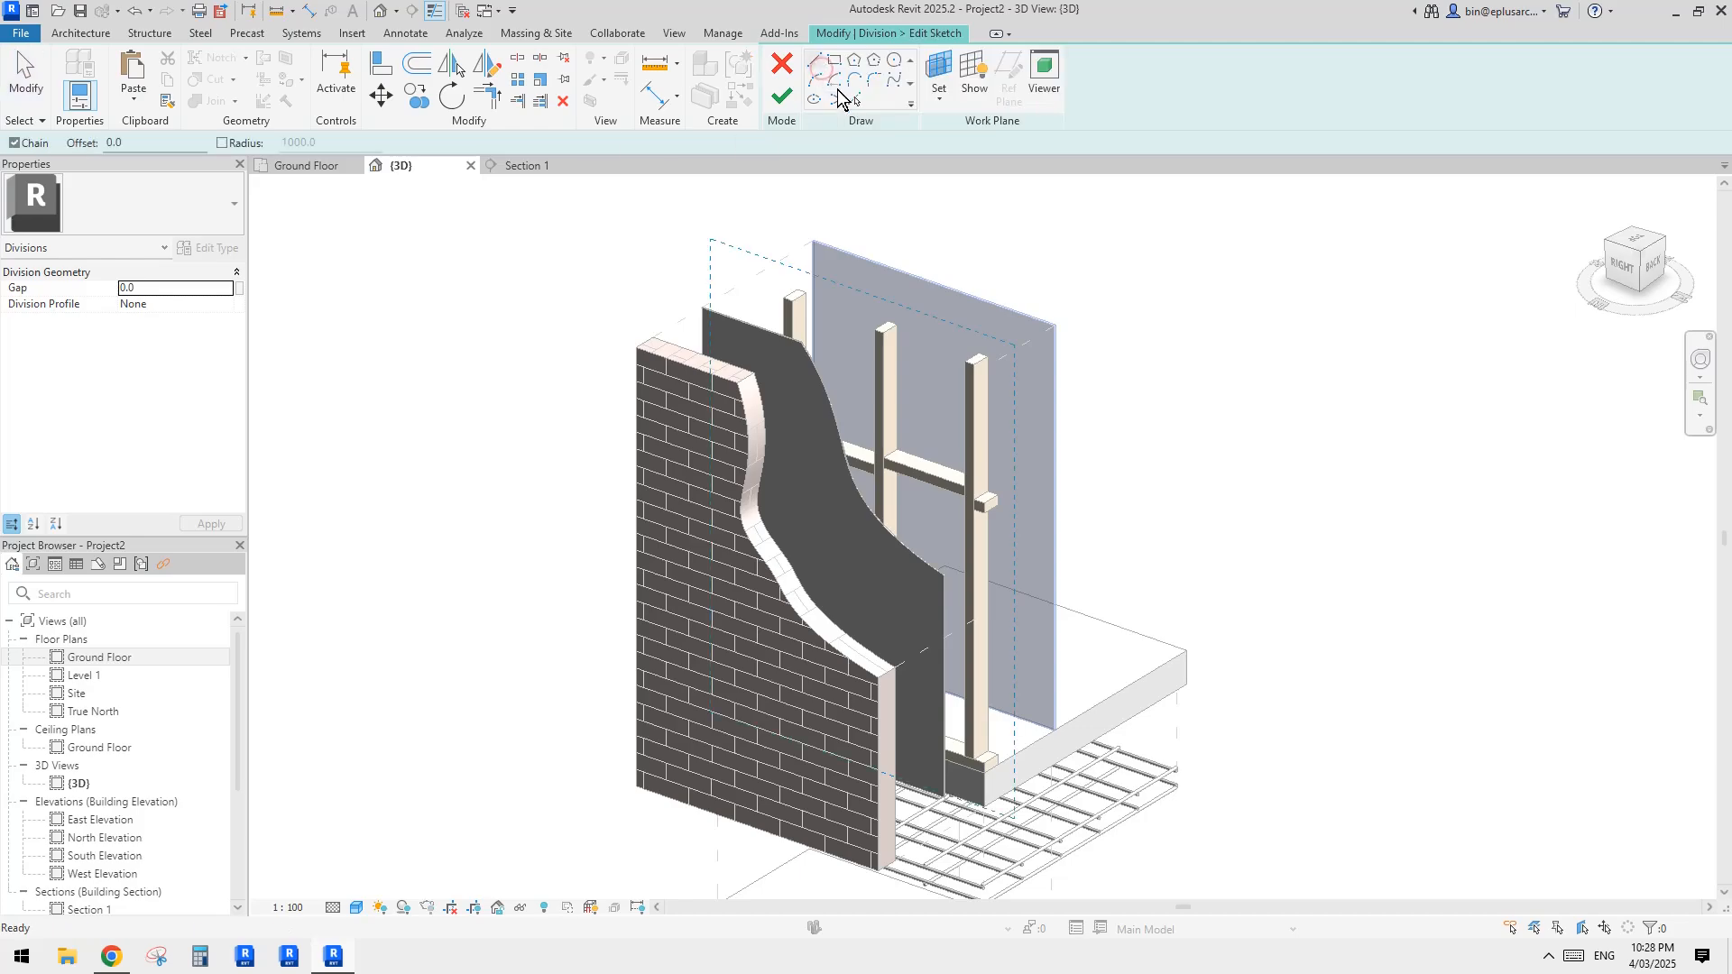
left_click(940, 68)
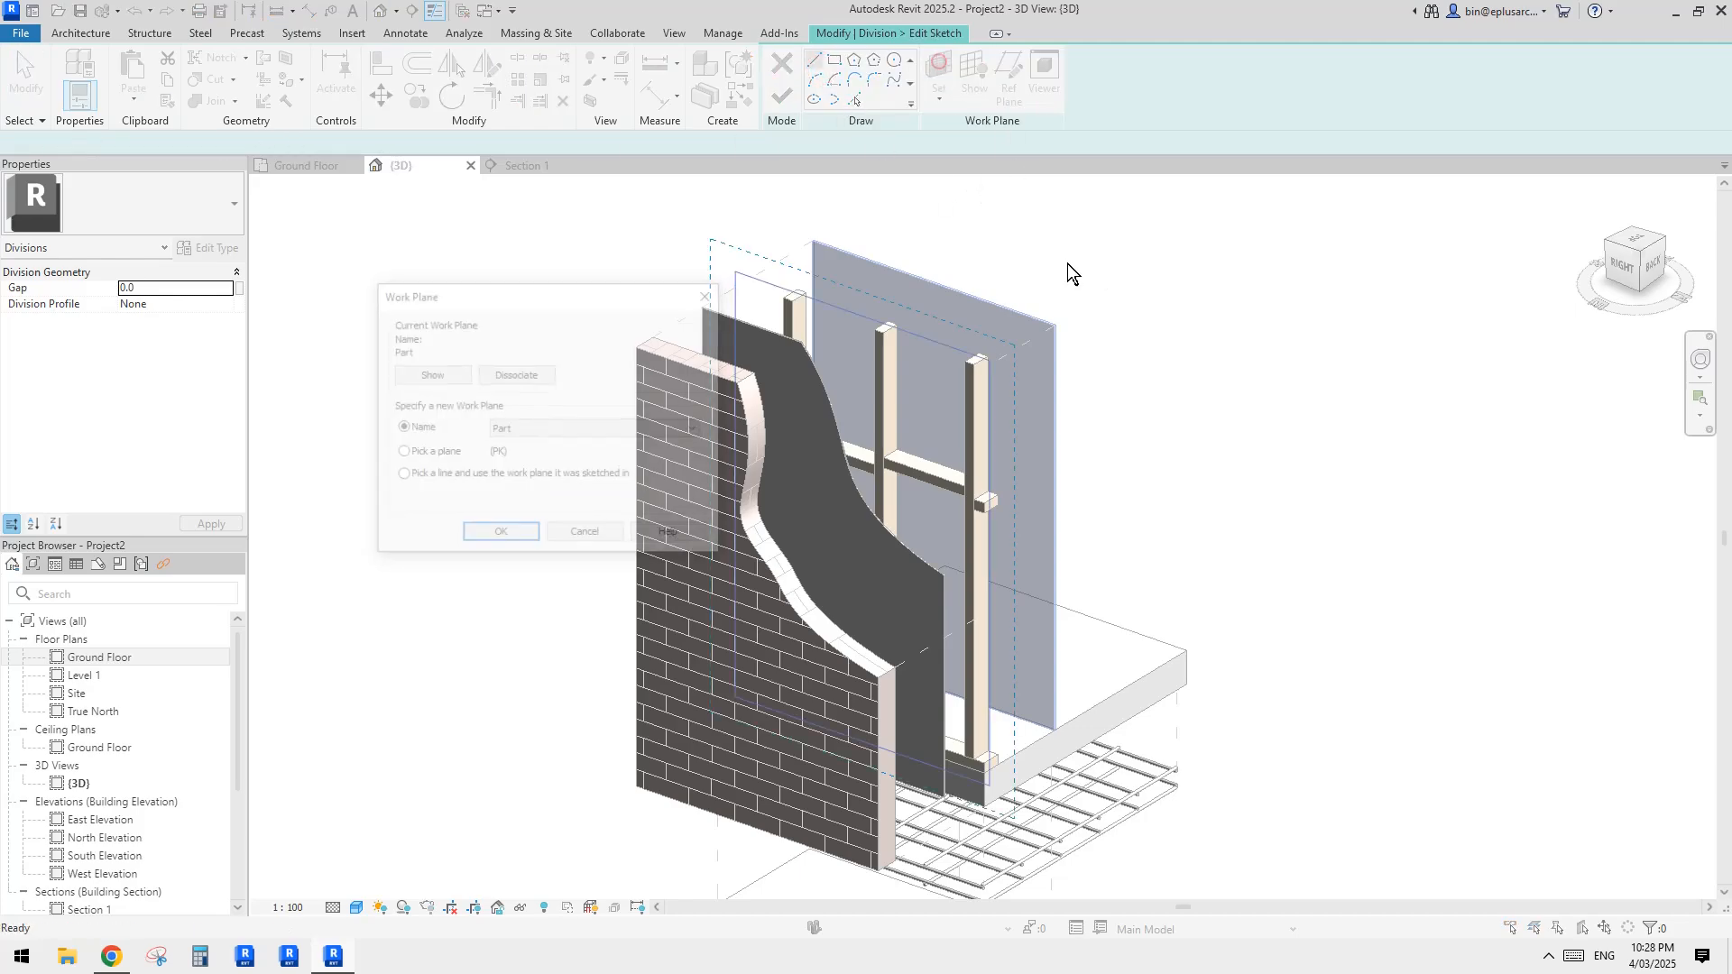
left_click(501, 536)
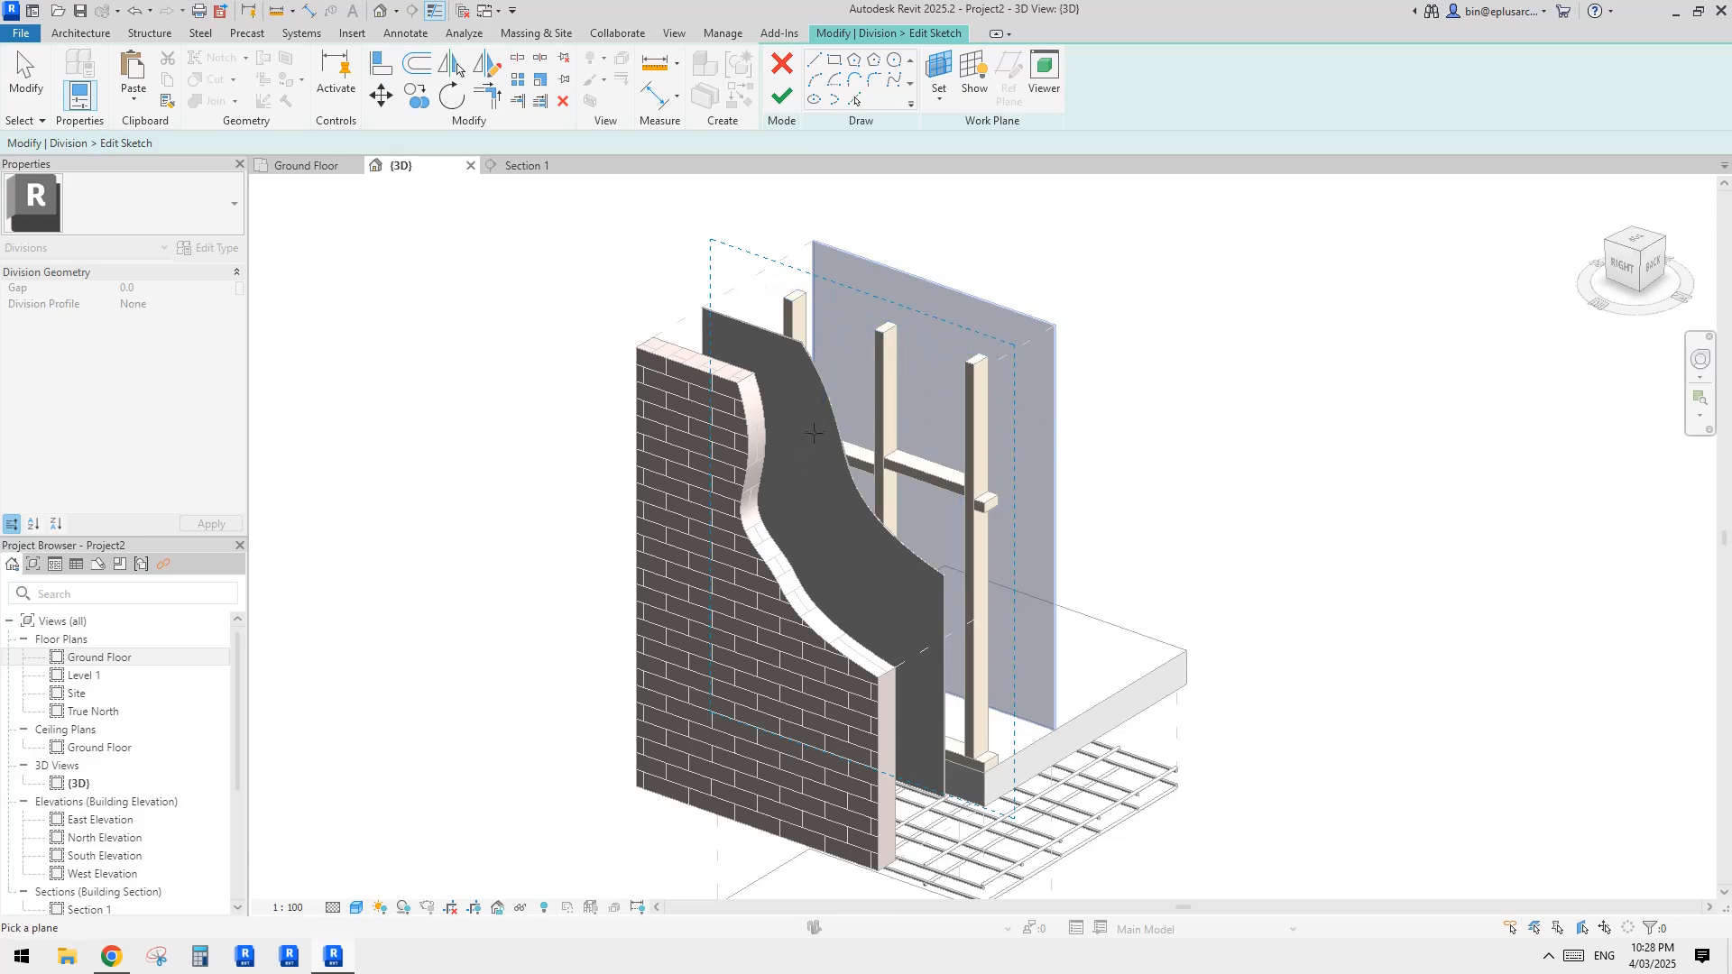
left_click(963, 343)
Step: Sketch an arc across the plasterboard's upper corner beside the end stud and finish the division sketch
middle_click_drag(963, 343, 1098, 270, "shift")
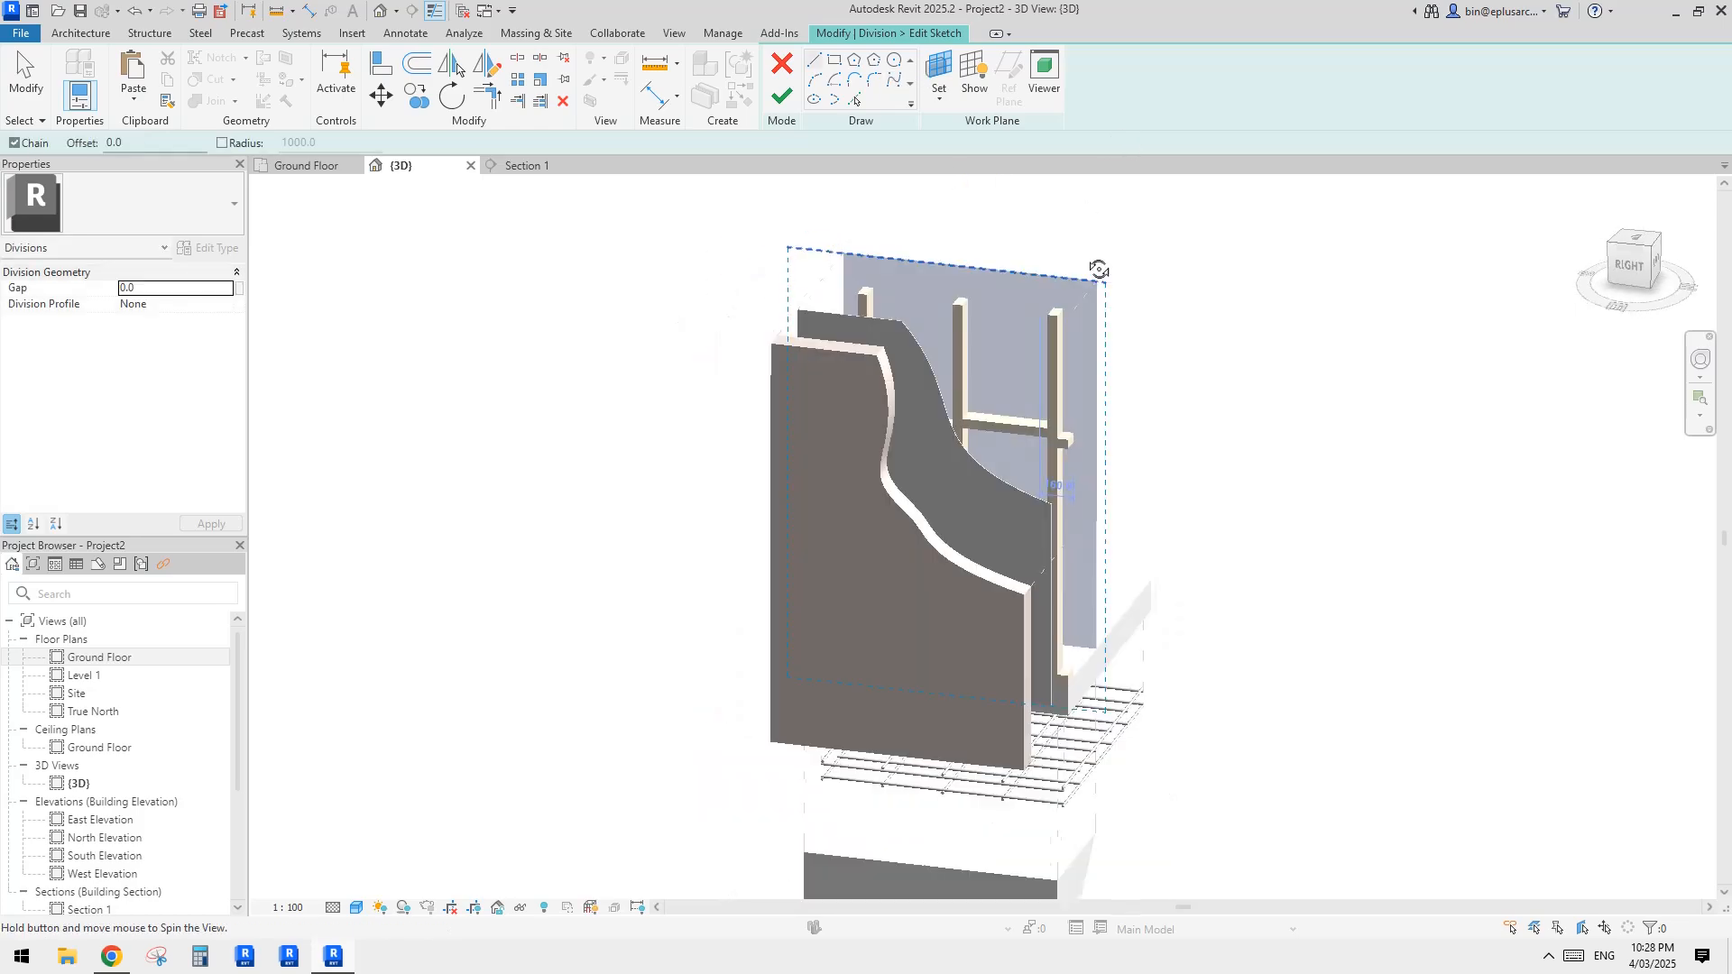
scroll(1033, 232, "up", 1)
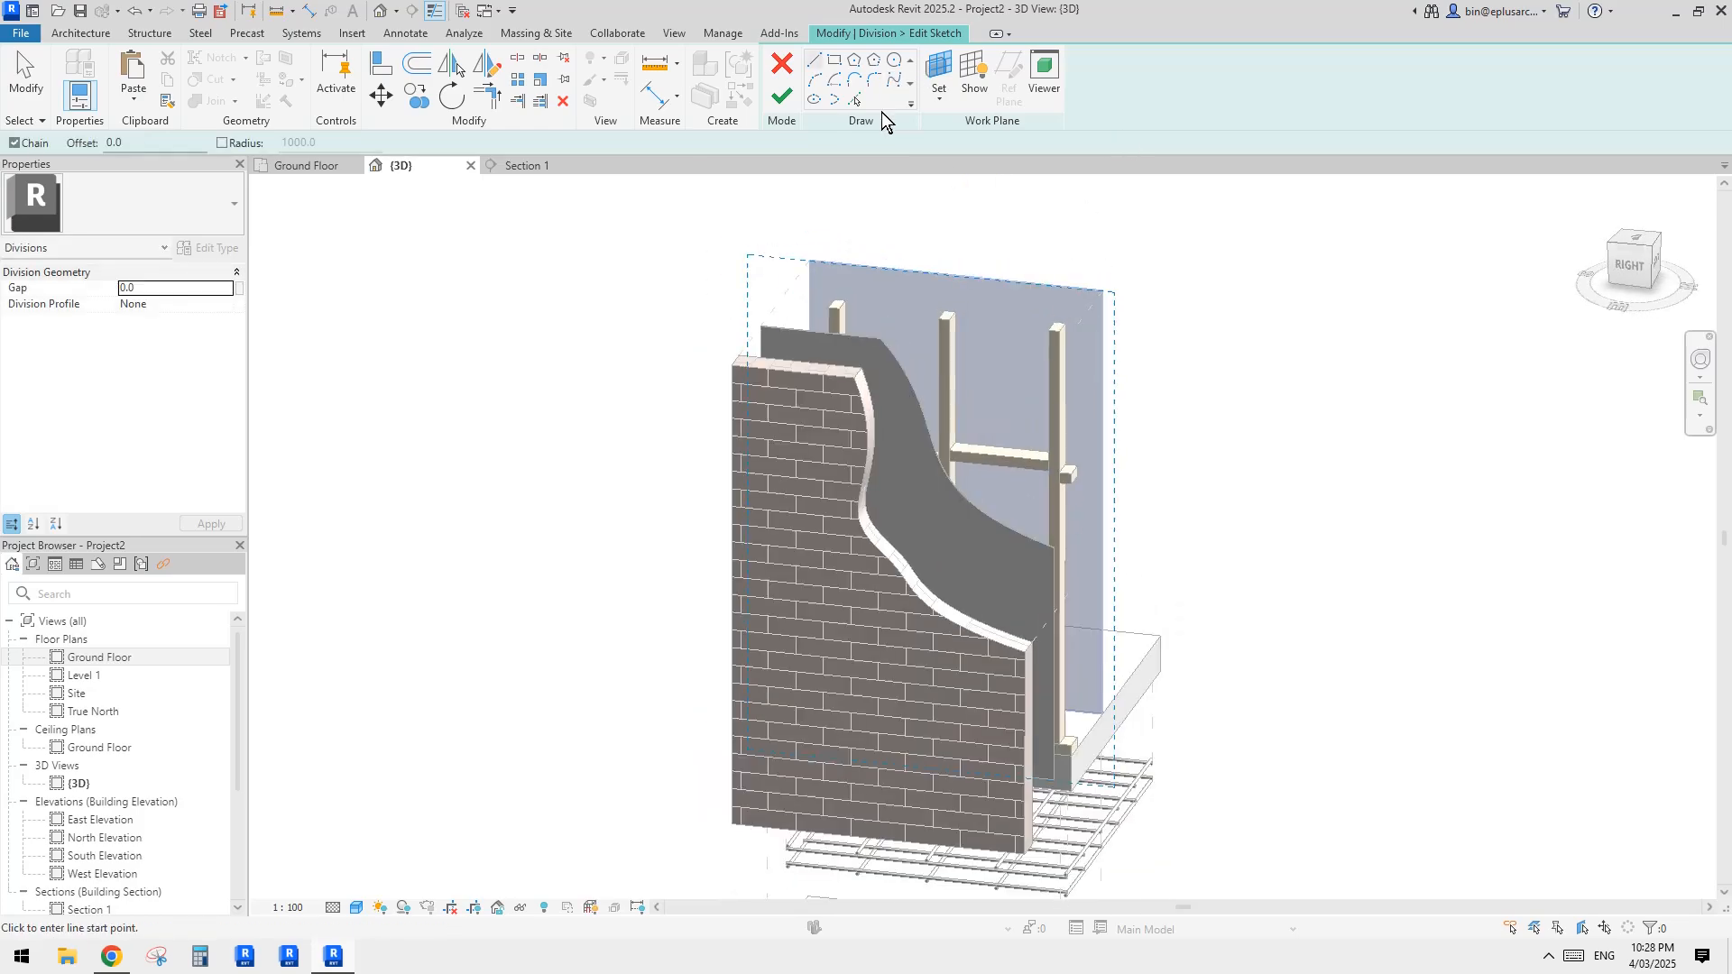
left_click(995, 226)
left_click(1044, 355)
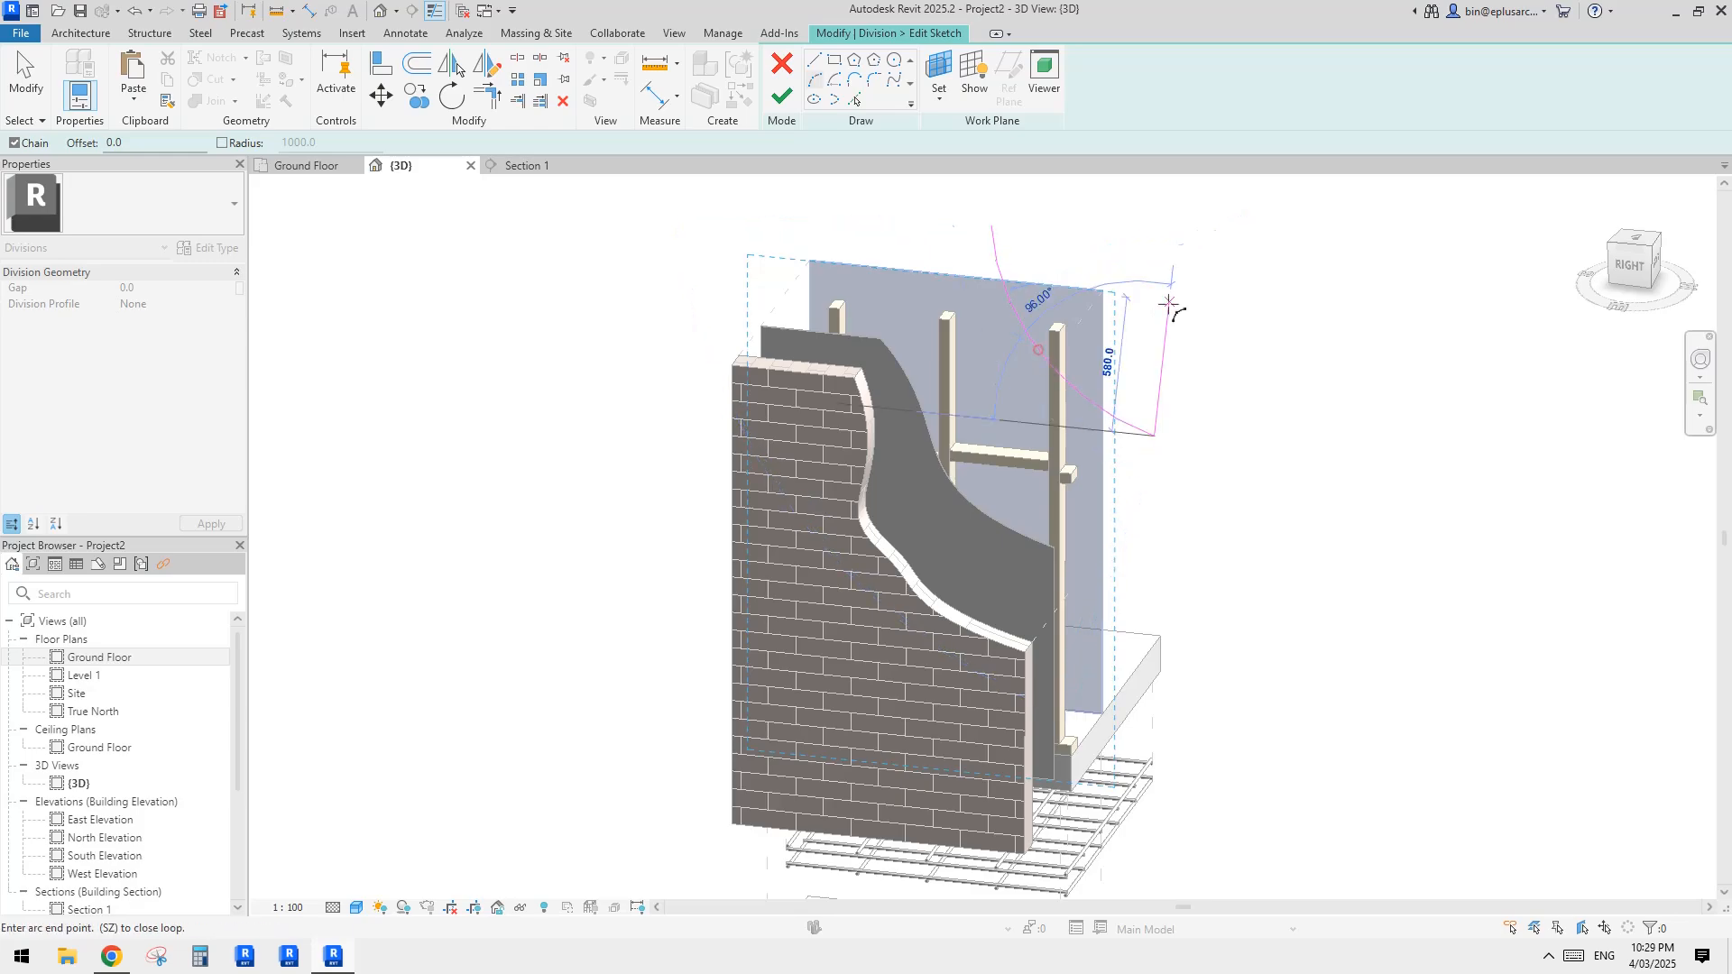
key("Escape")
key("Escape")
left_click(780, 97)
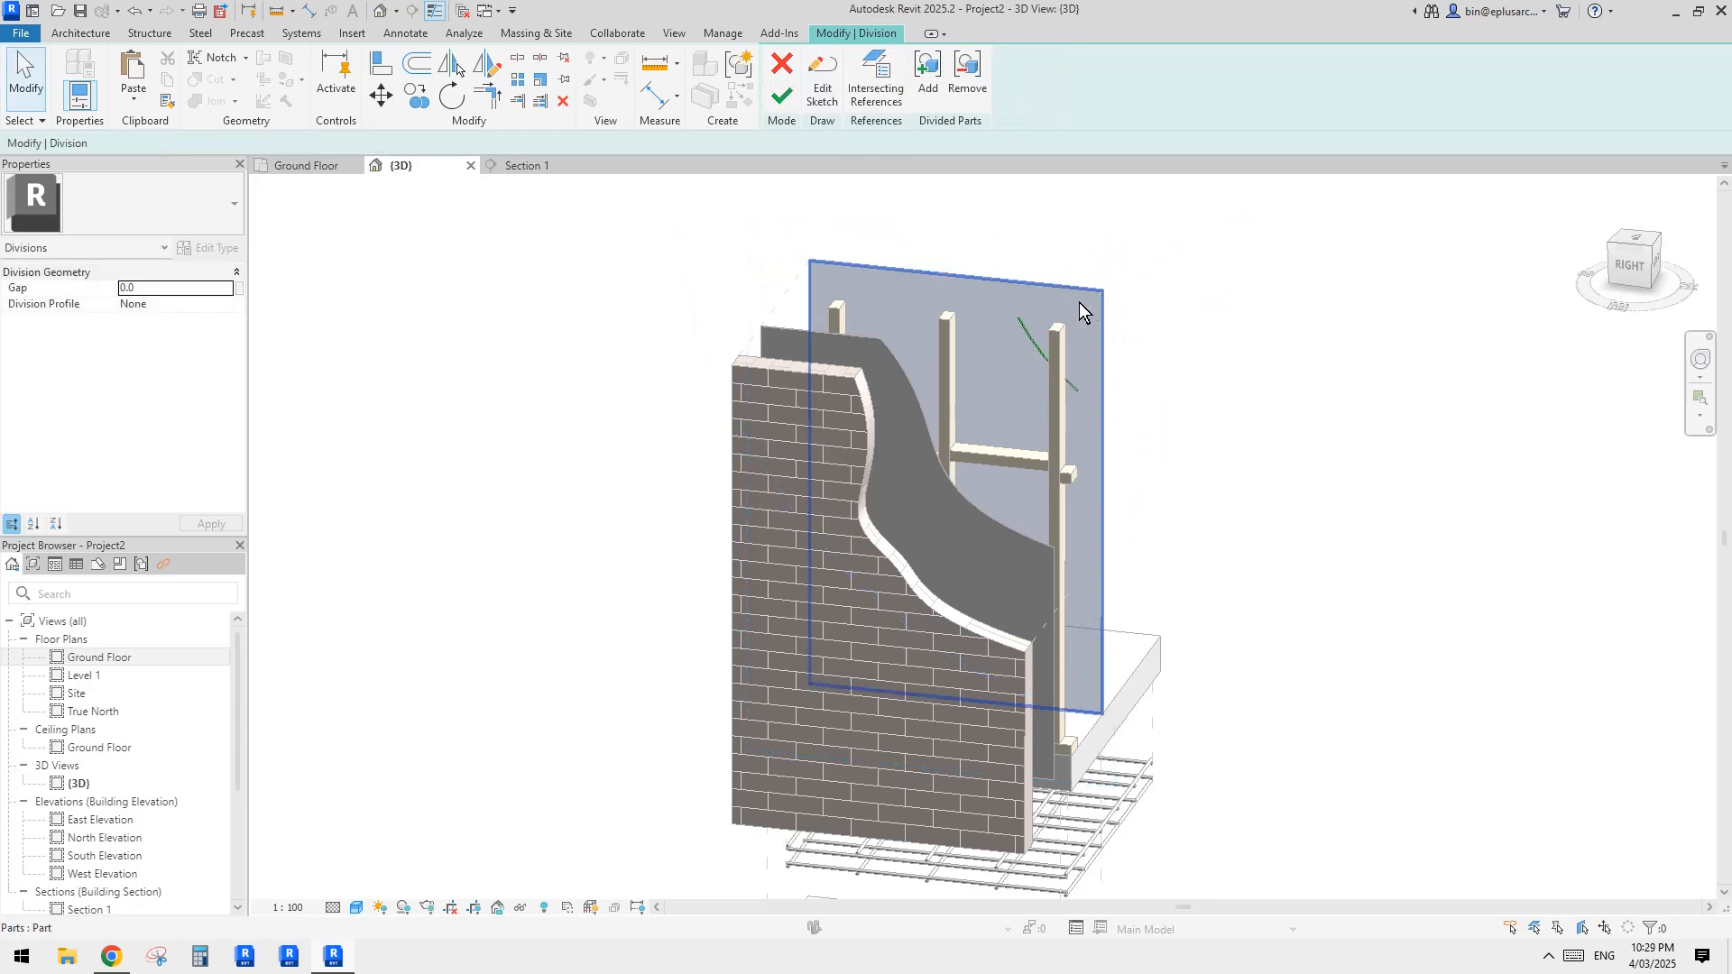
Step: Complete the plasterboard division and exclude the small upper corner part
mouse_move(1082, 305)
middle_mouse_down("shift")
mouse_move(1019, 205)
mouse_move(1202, 232)
mouse_move(904, 259)
mouse_move(1259, 211)
mouse_move(1179, 435)
middle_mouse_up("shift")
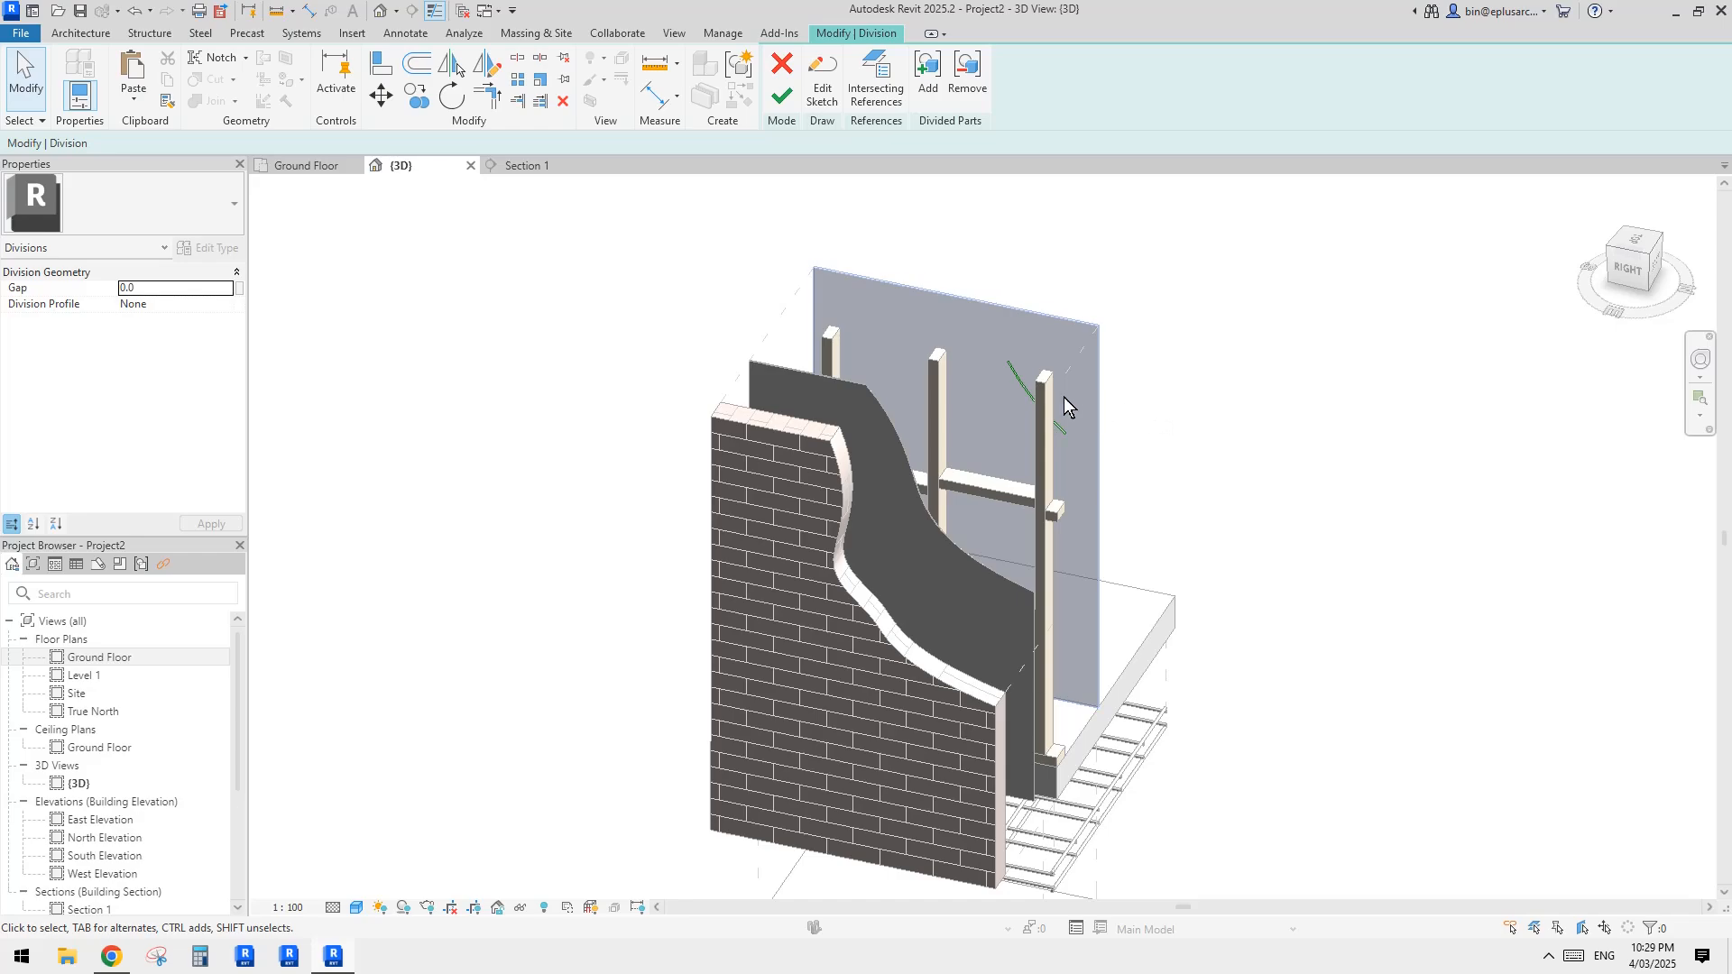
scroll(1066, 407, "up", 5)
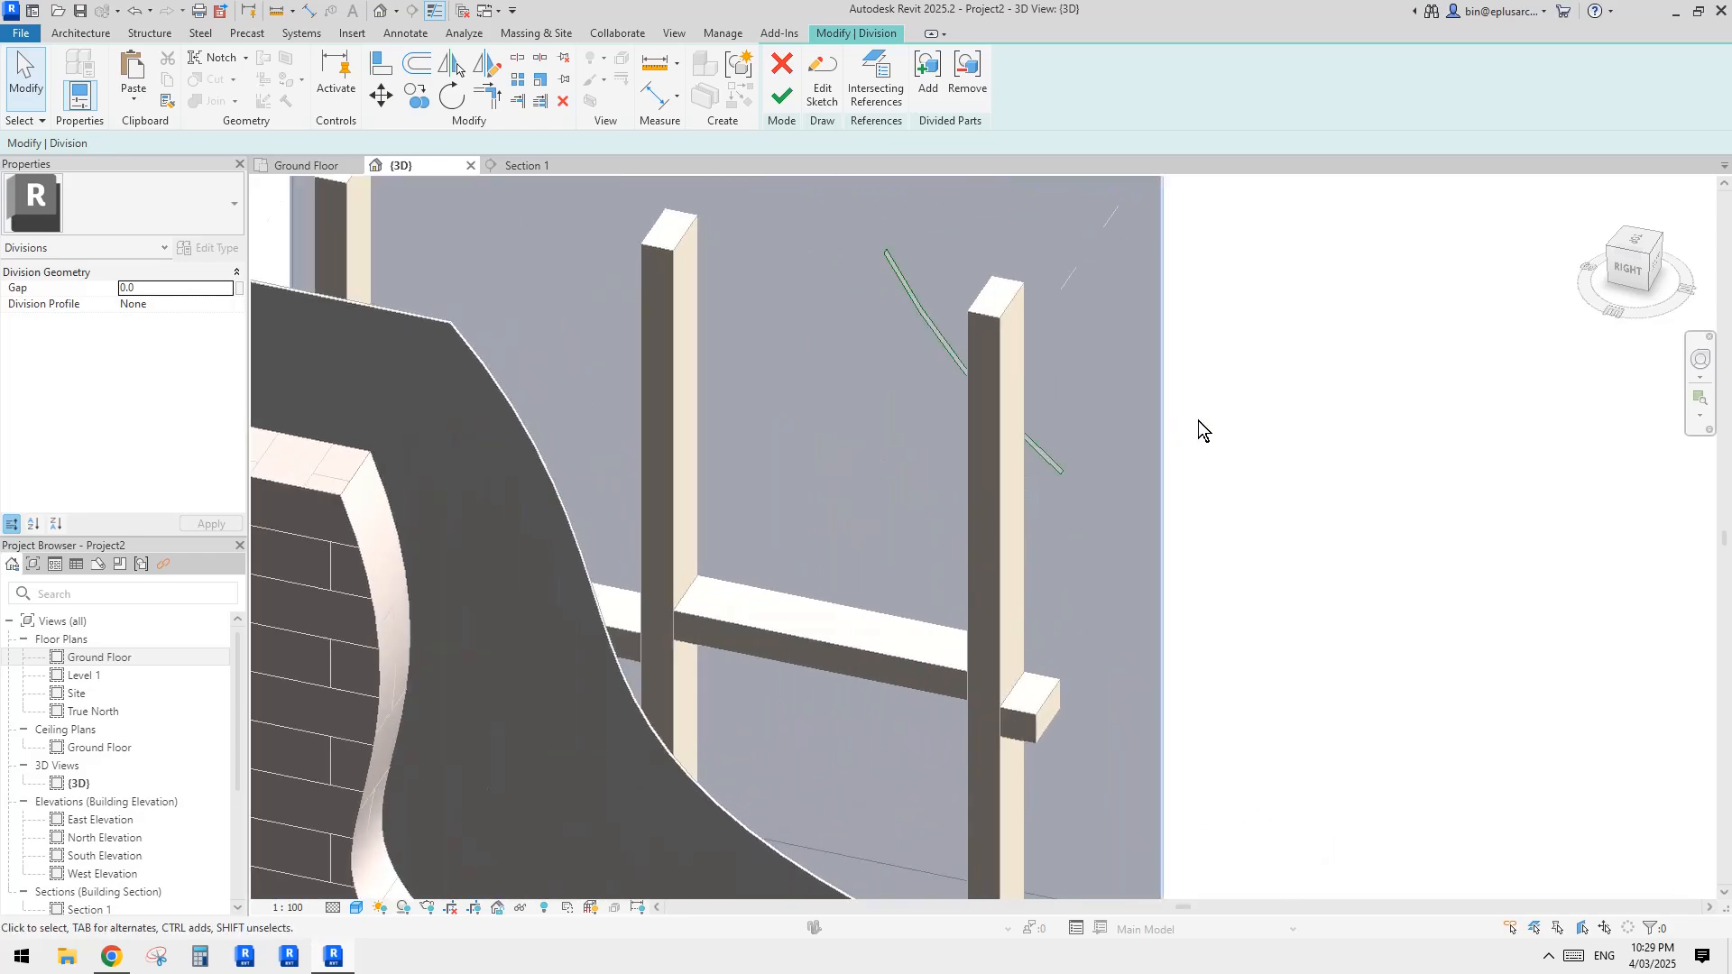
middle_click_drag(1197, 421, 1147, 412, "shift")
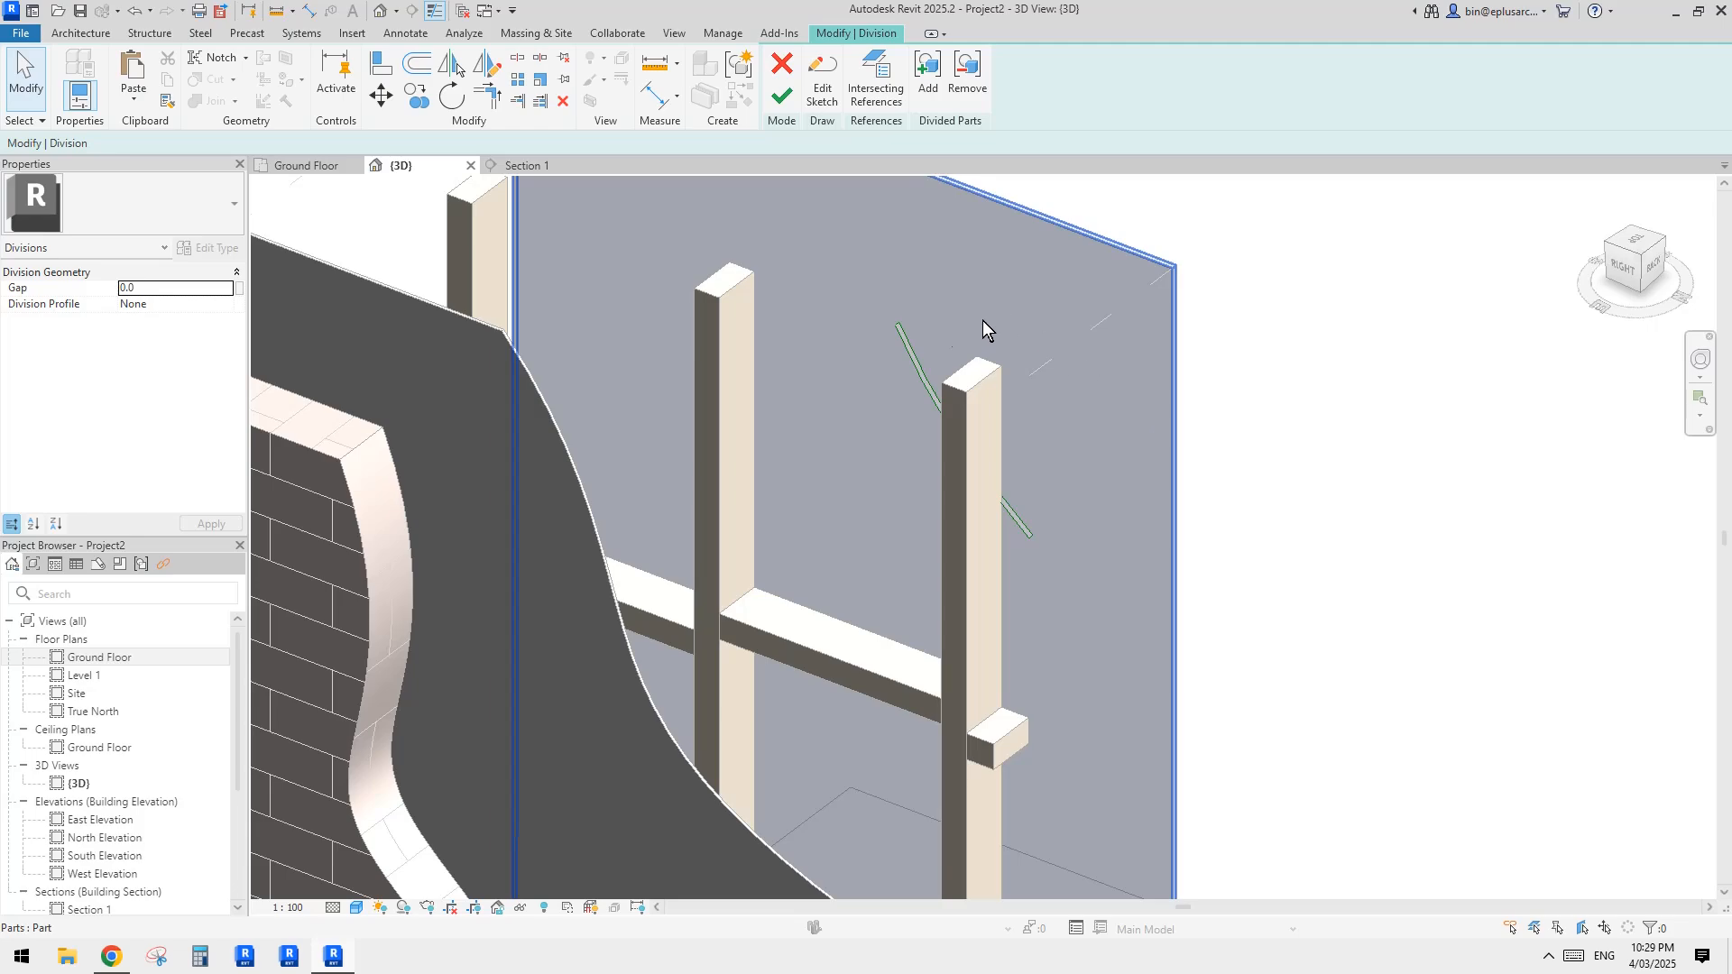
middle_click_drag(944, 330, 1095, 598, "shift")
left_click(780, 97)
middle_click_drag(963, 279, 994, 474, "shift")
middle_click_drag(848, 497, 949, 402, "shift")
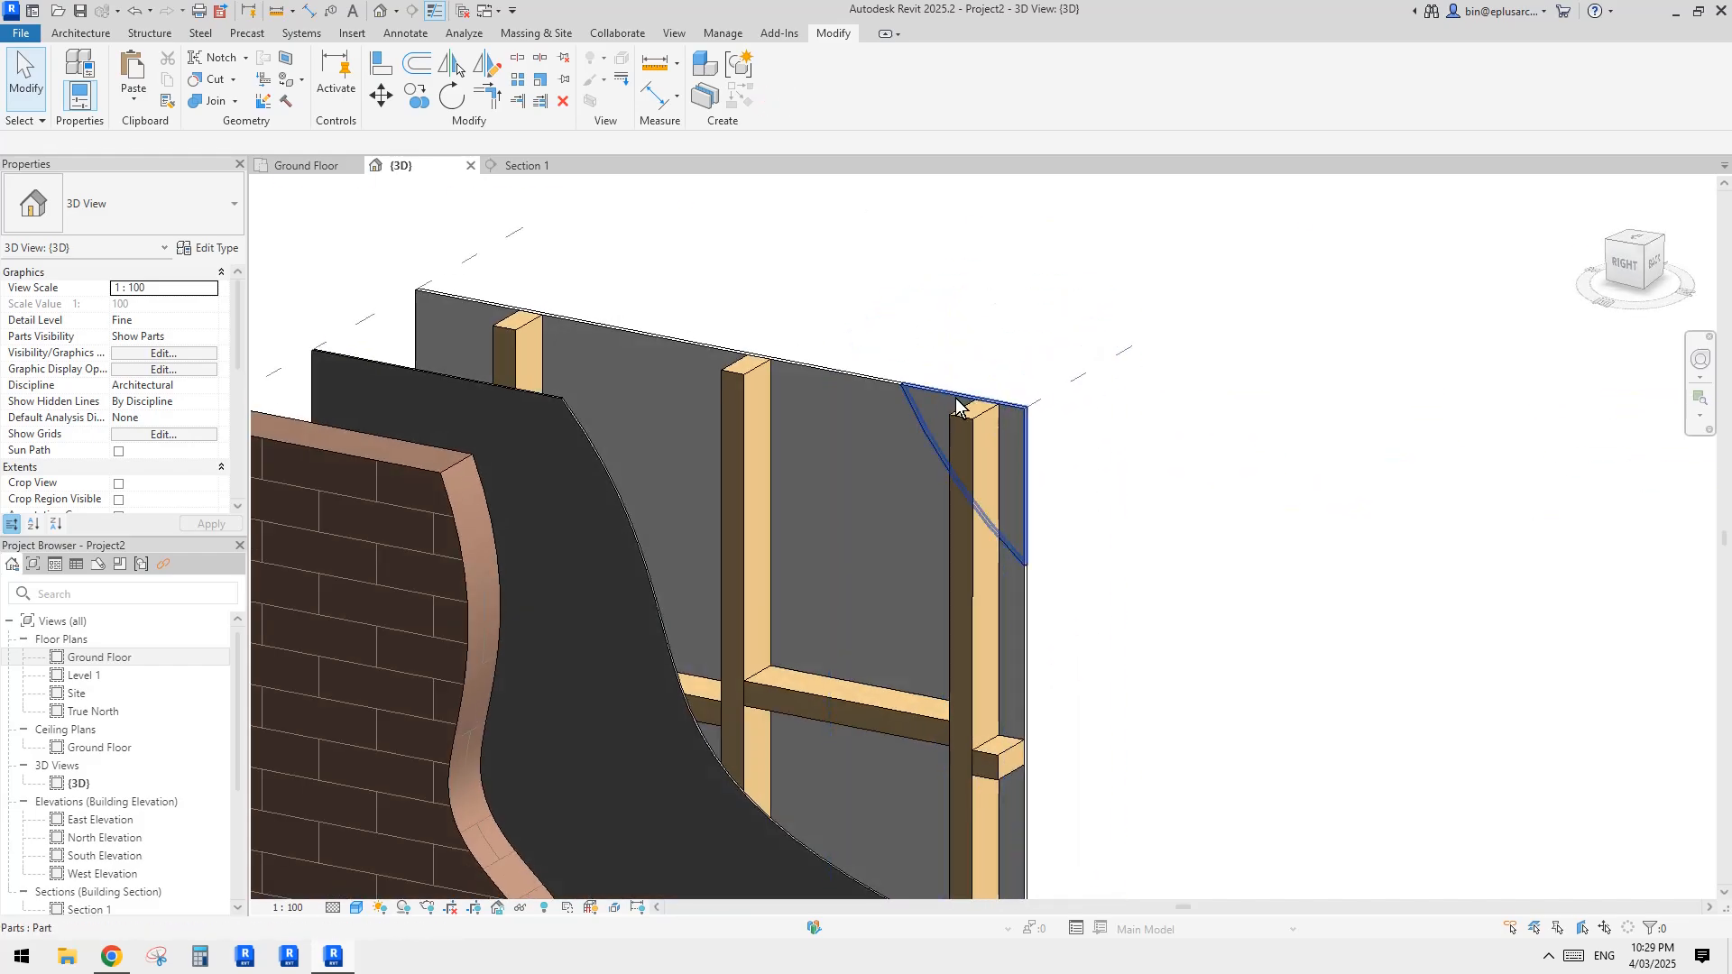
left_click(952, 399)
key("Escape")
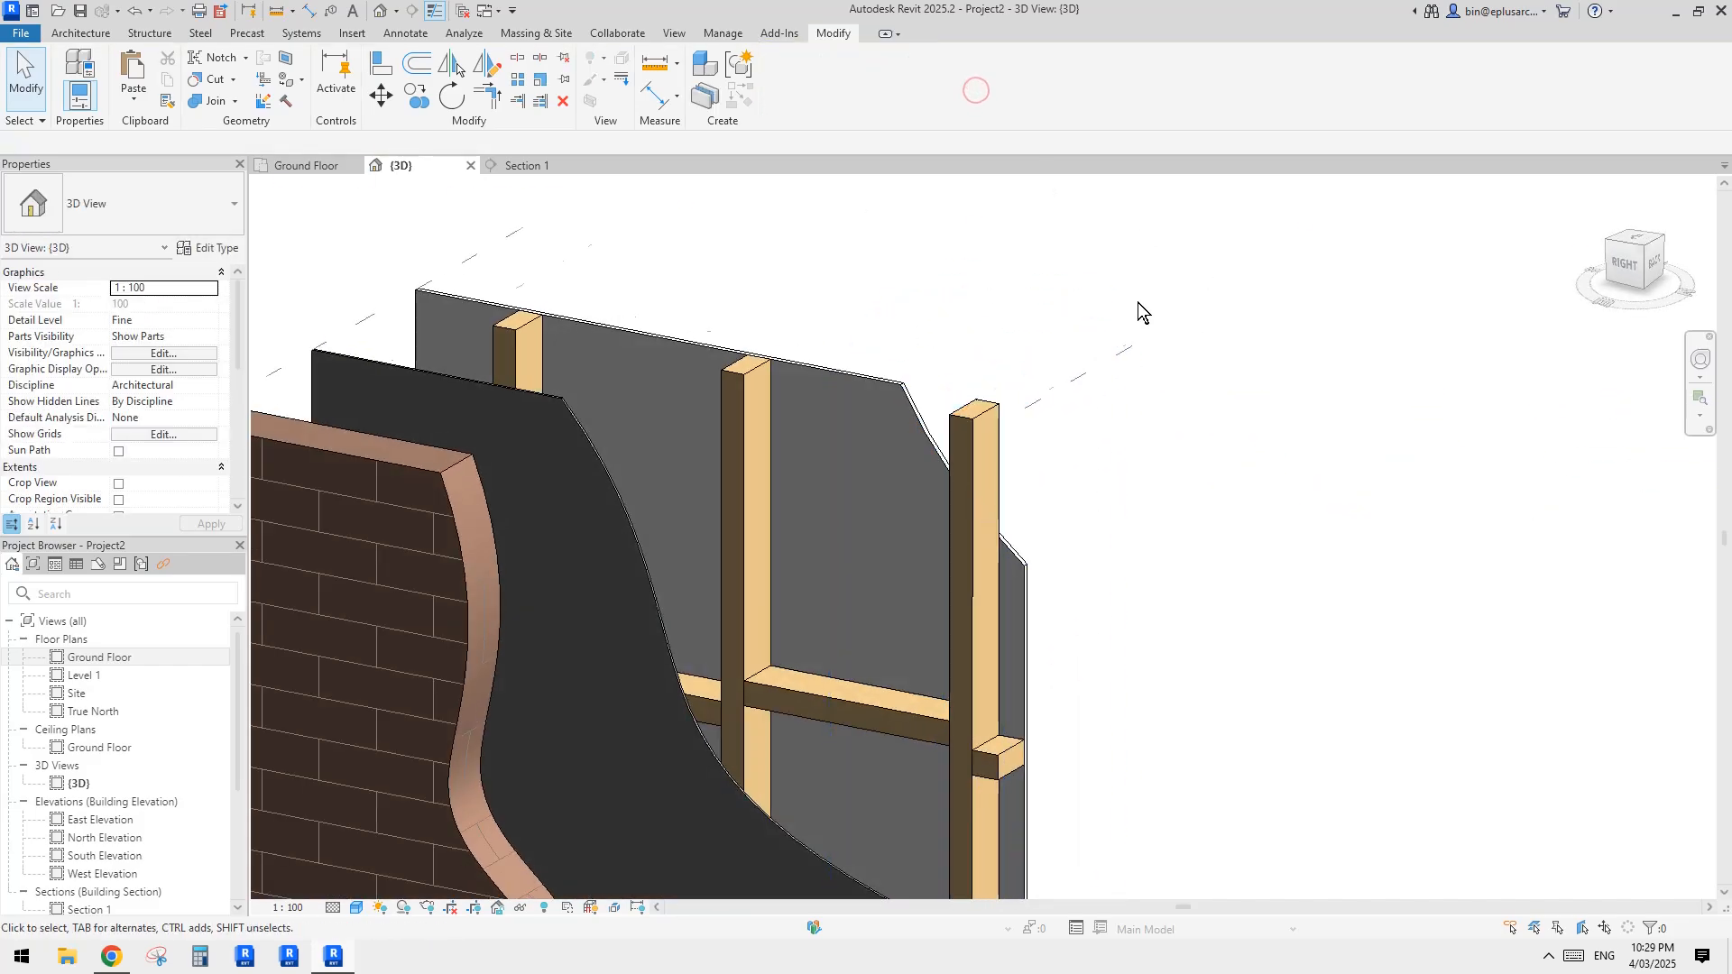
Step: Restore the excluded corner part of the plasterboard
middle_click_drag(1140, 309, 1179, 382, "shift")
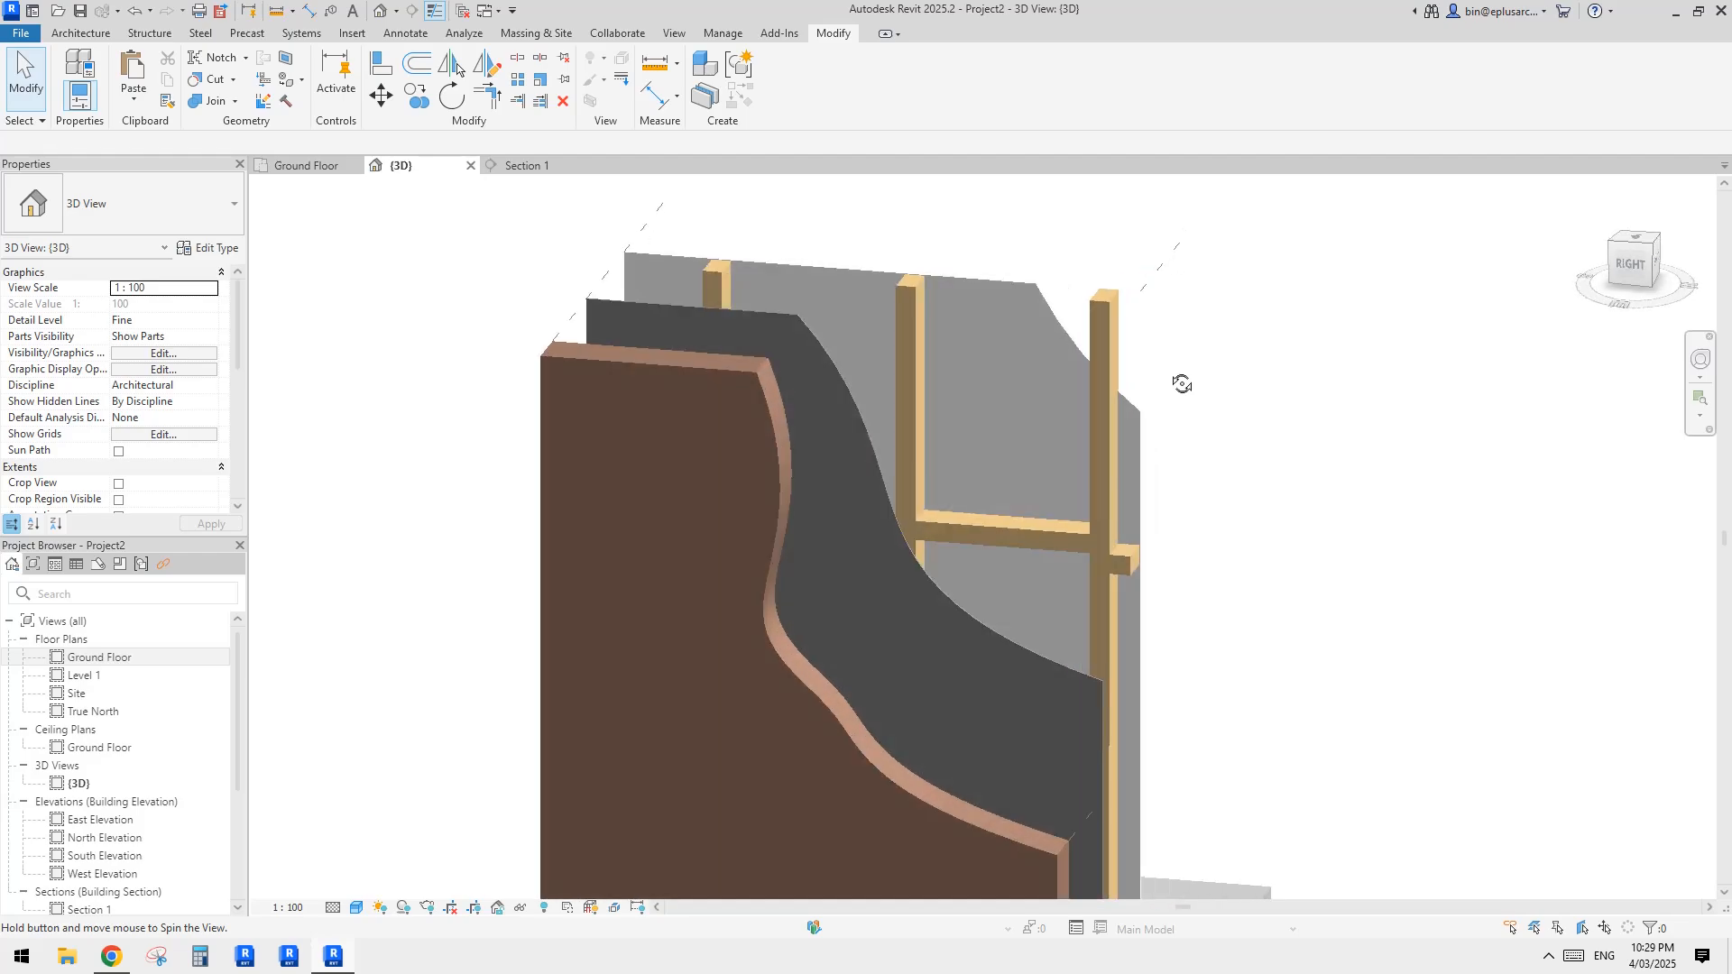
left_click(1073, 300)
middle_click_drag(1161, 321, 992, 327, "shift")
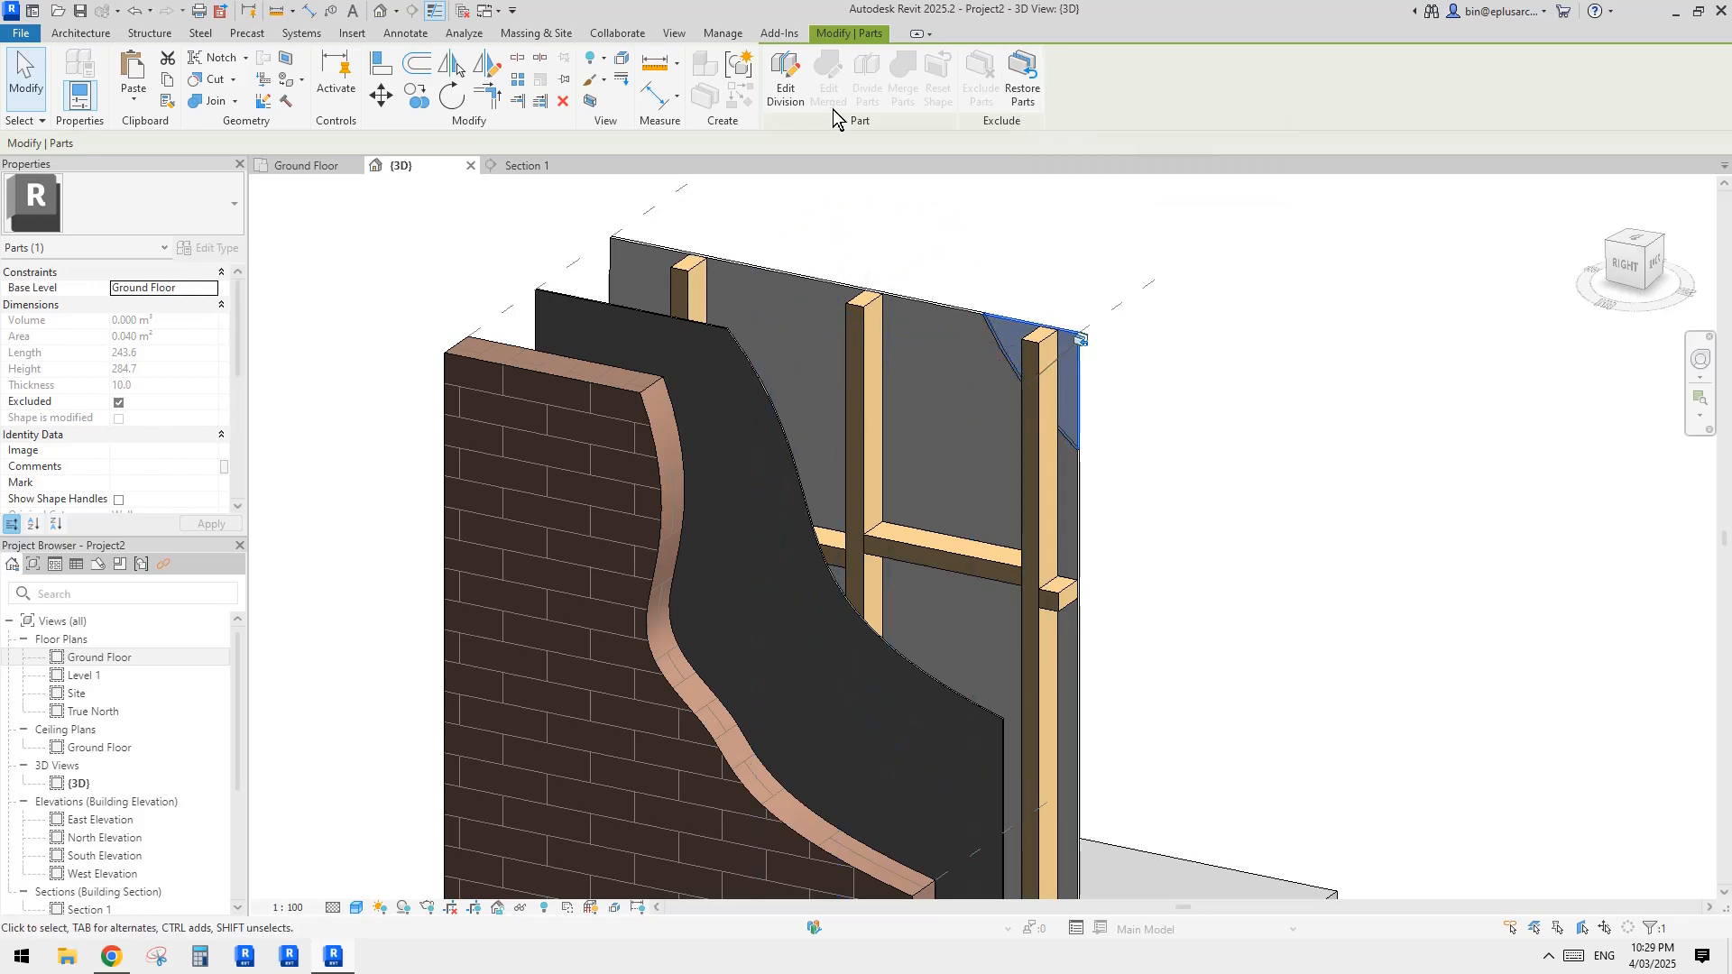
left_click(1008, 90)
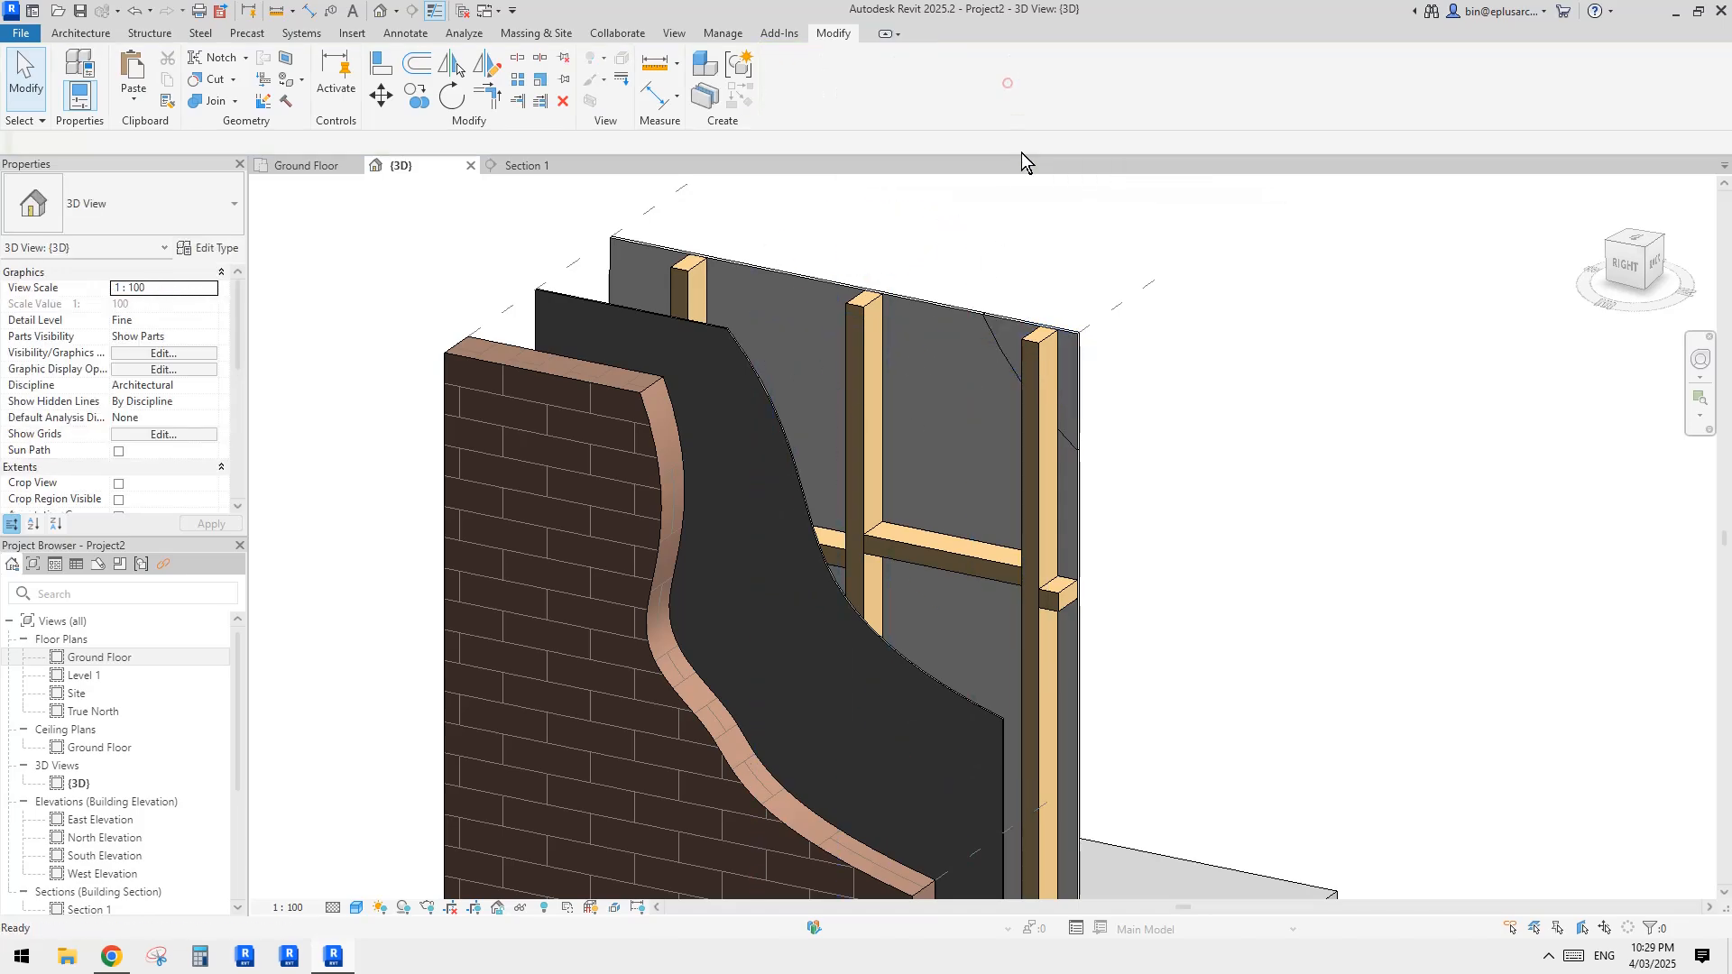
Step: Delete the plasterboard's divided corner part together with the other divided part to remove the division
left_click(1001, 322)
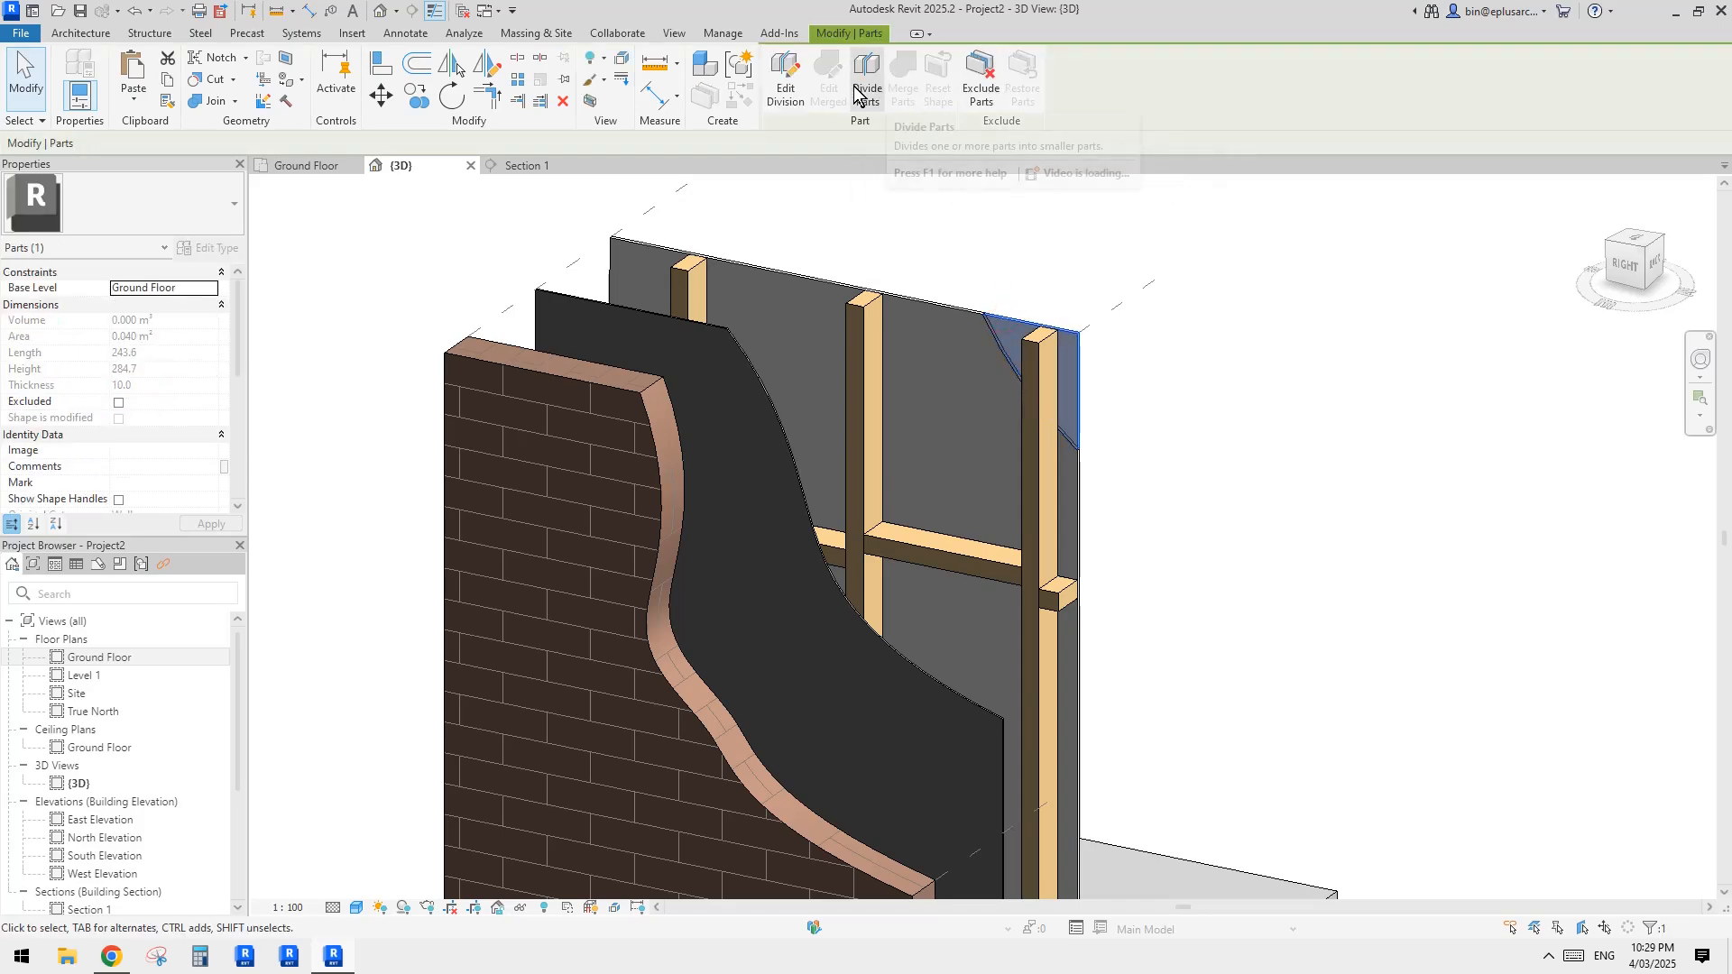
scroll(1019, 332, "up", 2)
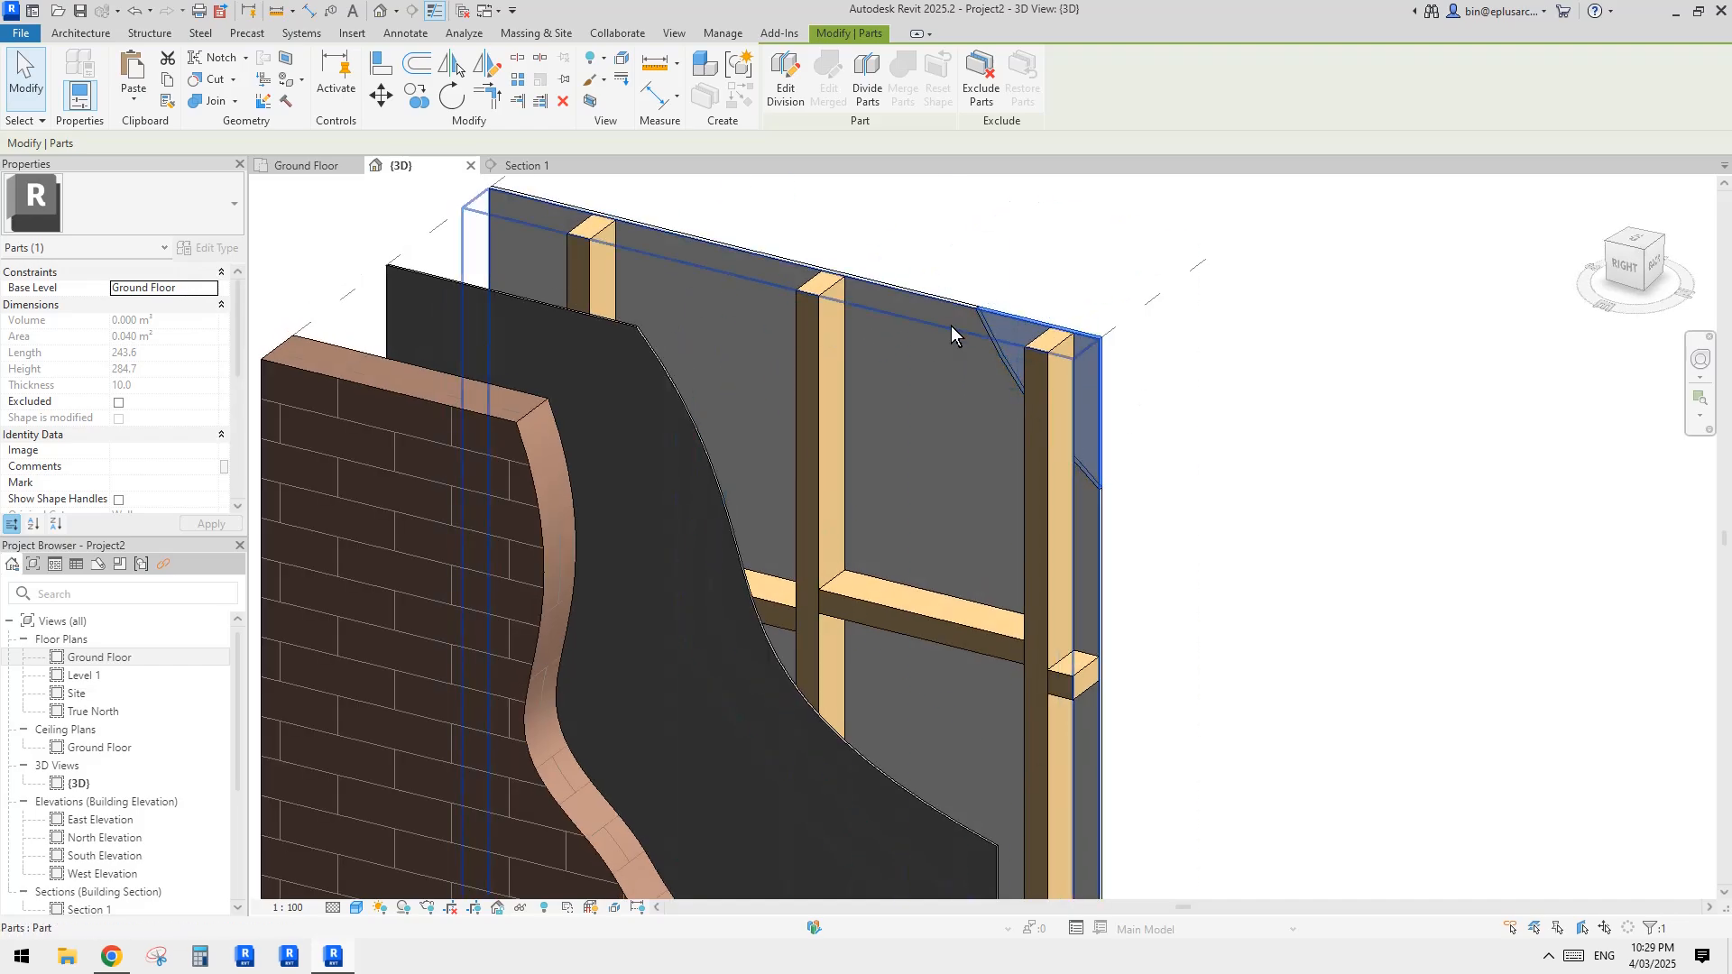
middle_click_drag(974, 312, 981, 322)
key("Escape")
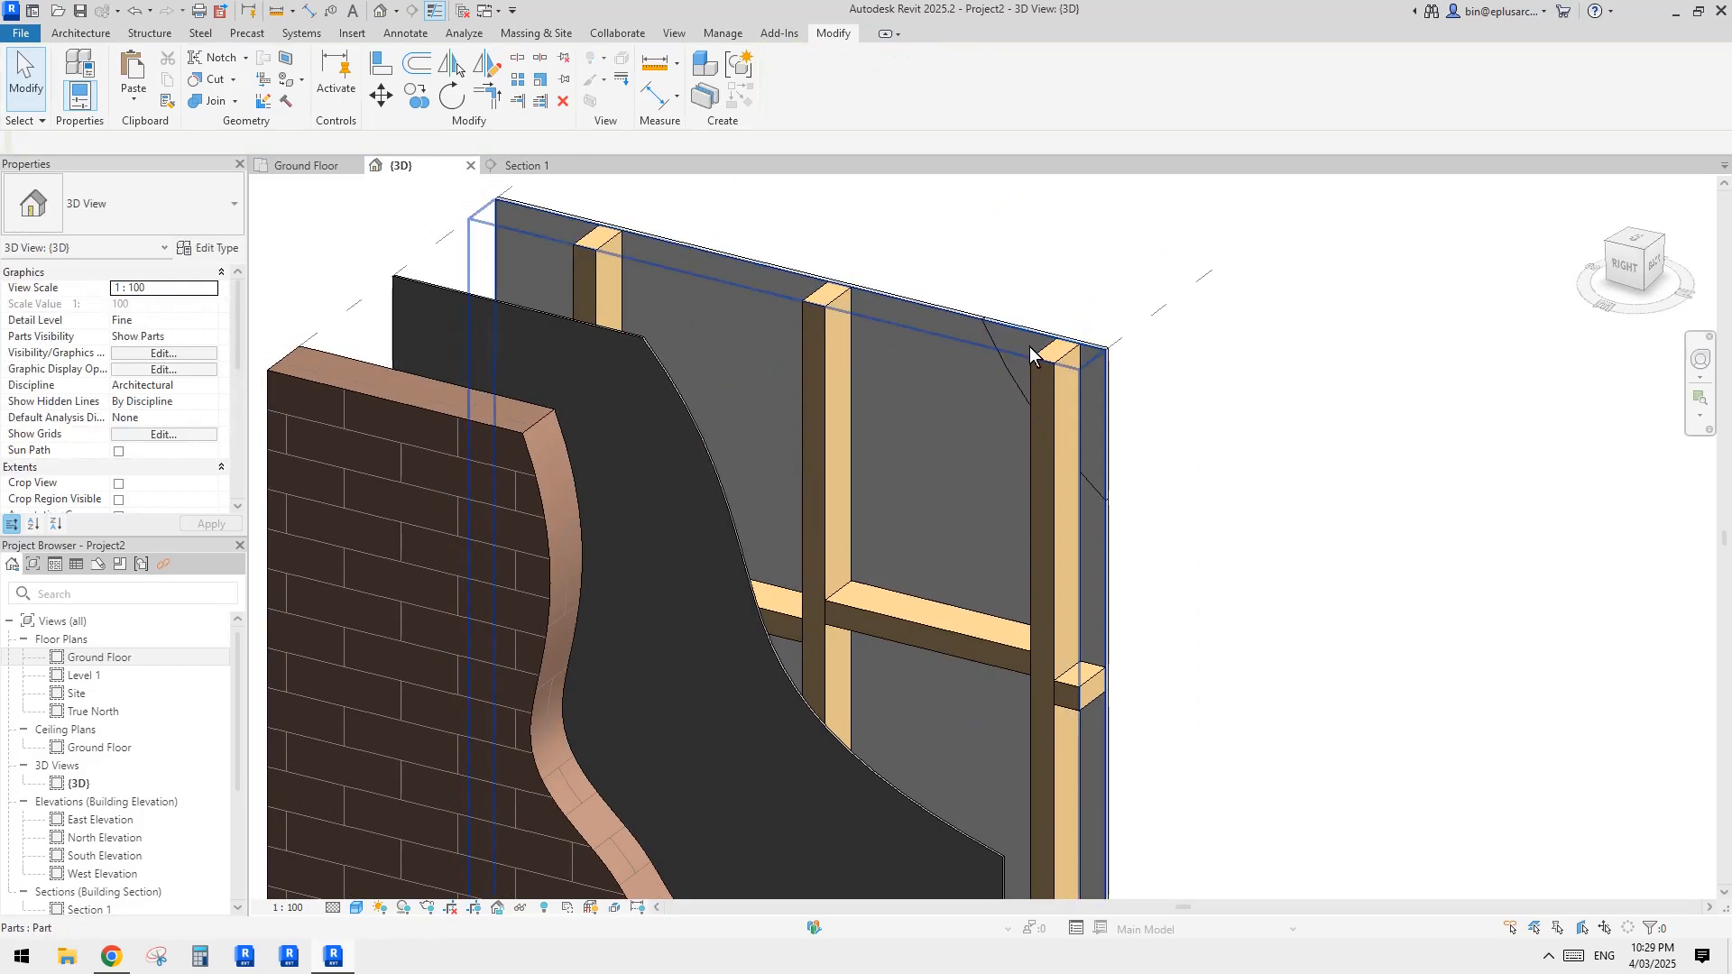
left_click(1025, 341)
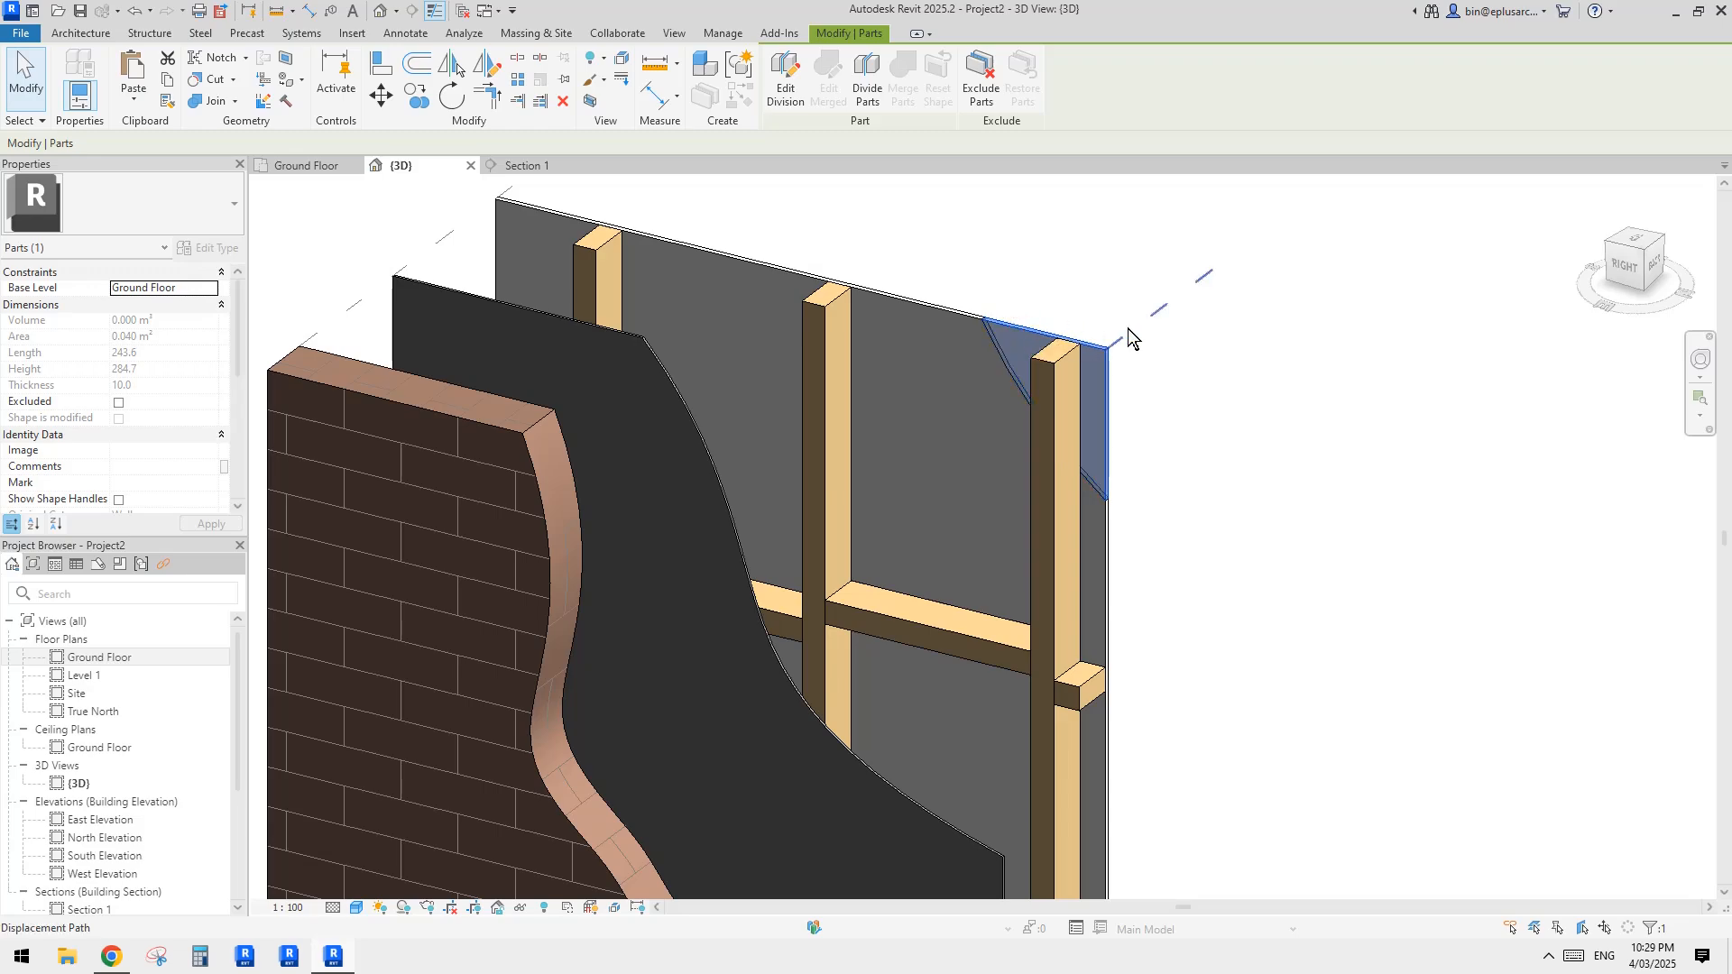
key("Delete")
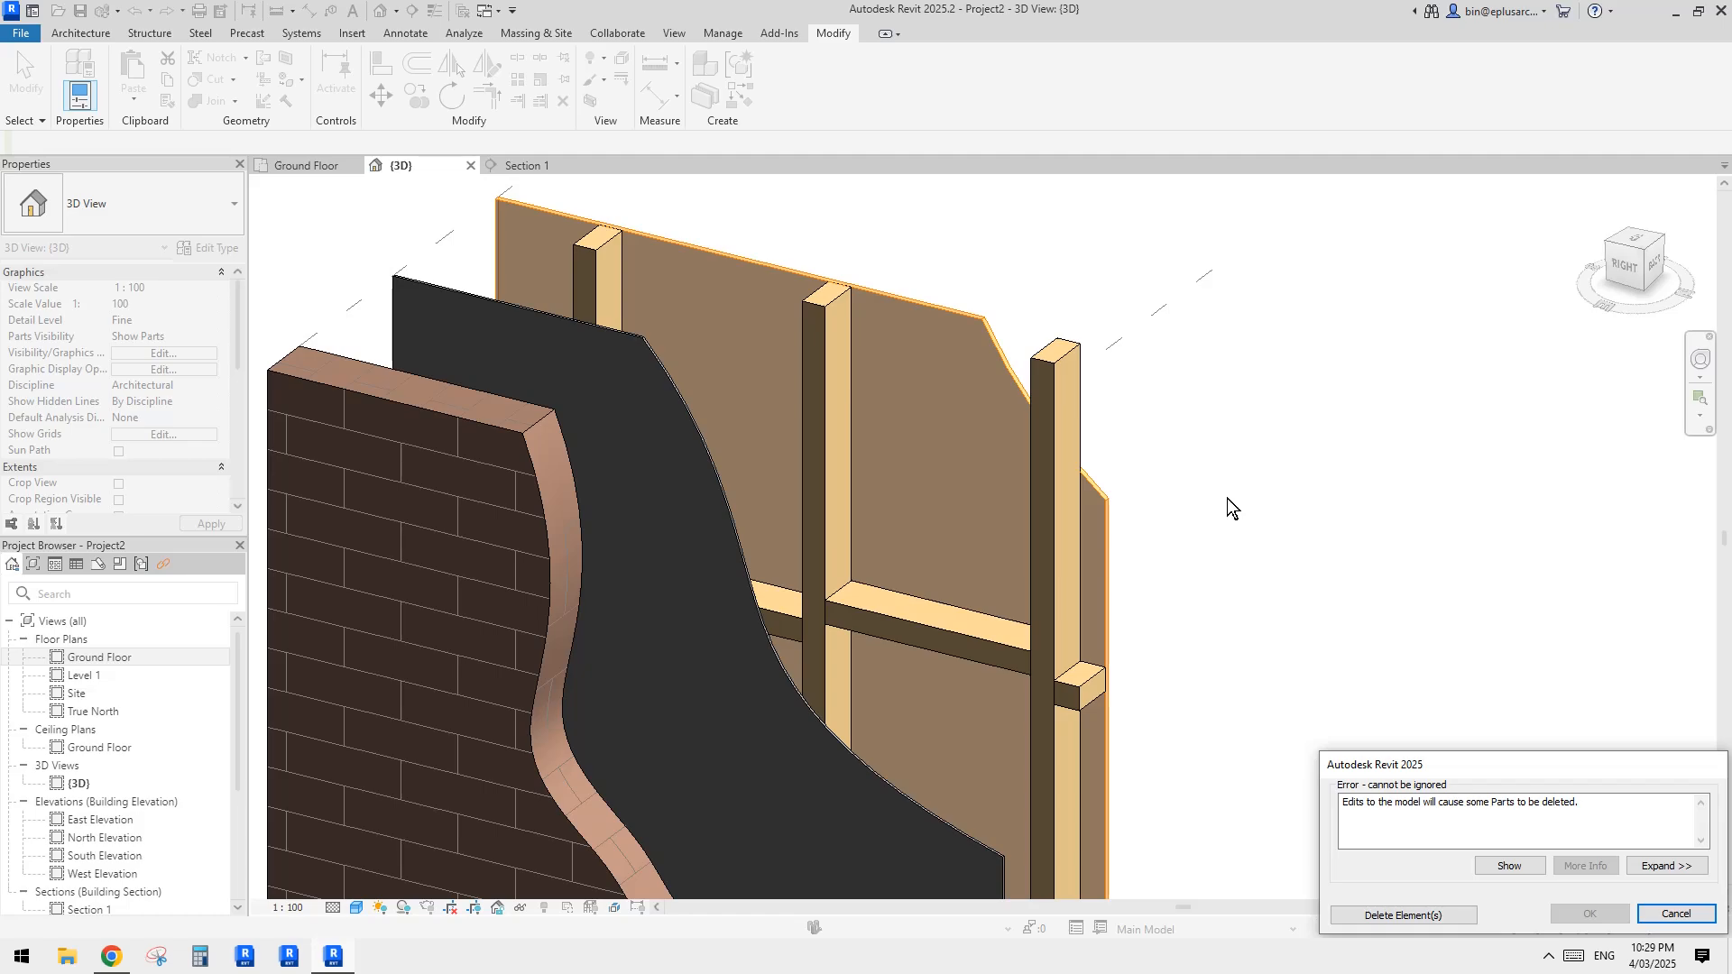
left_click_drag(1443, 766, 1312, 584)
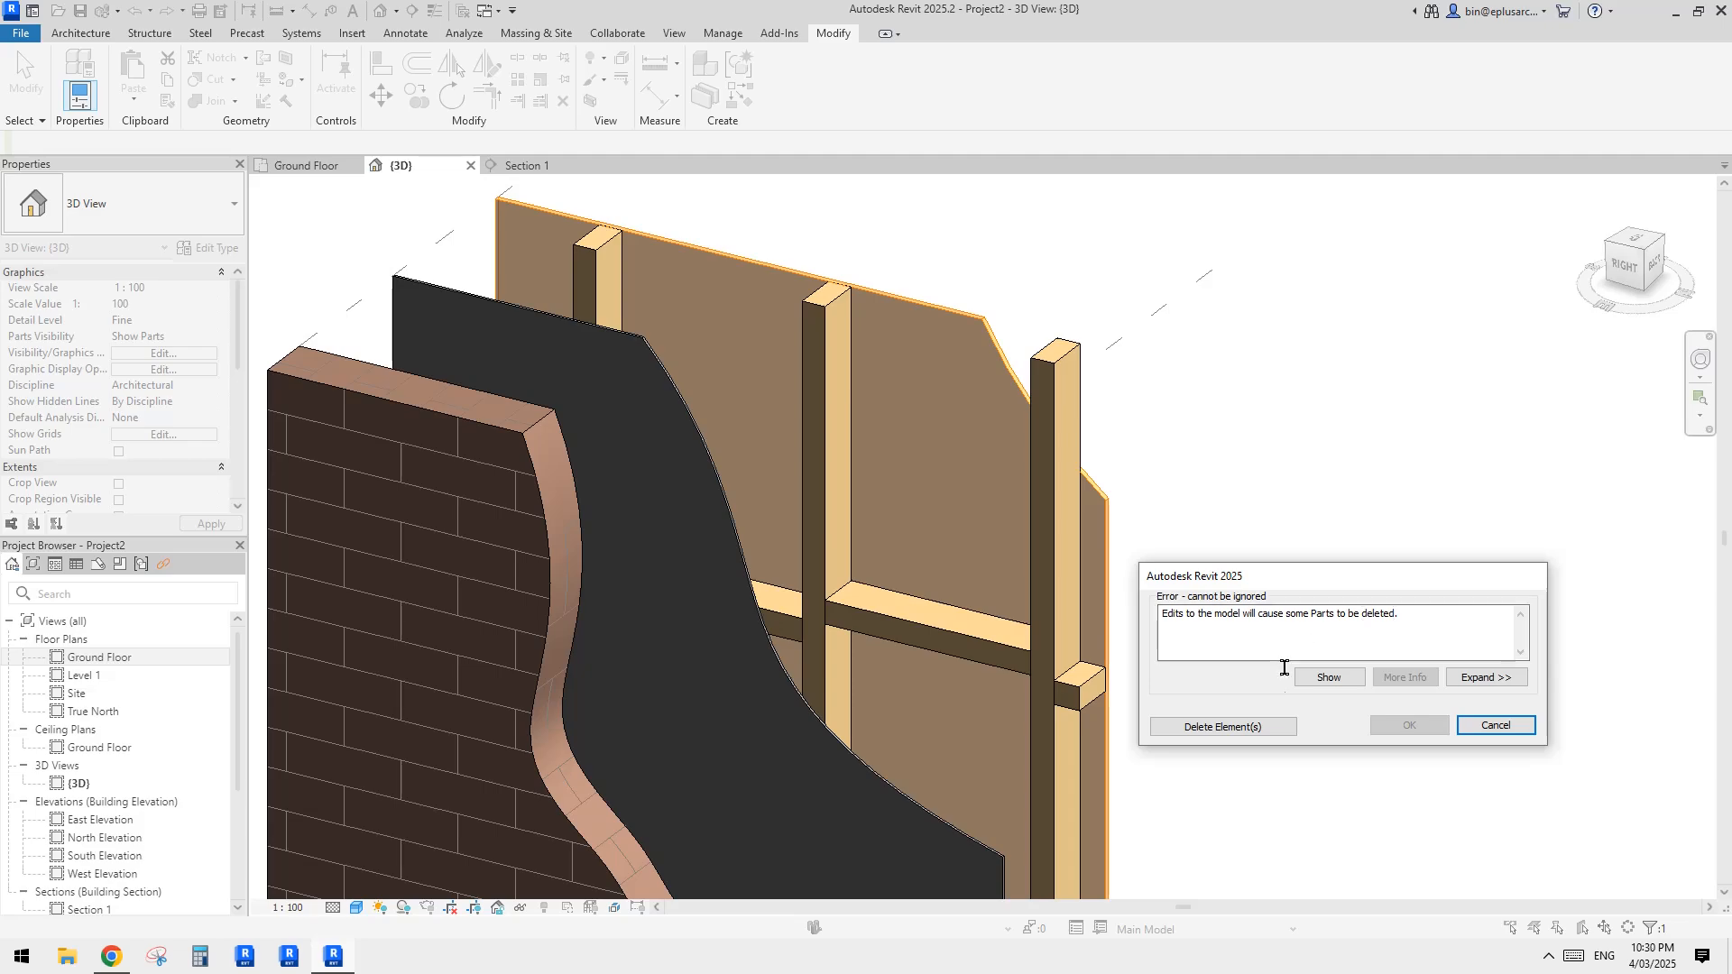
left_click(1226, 727)
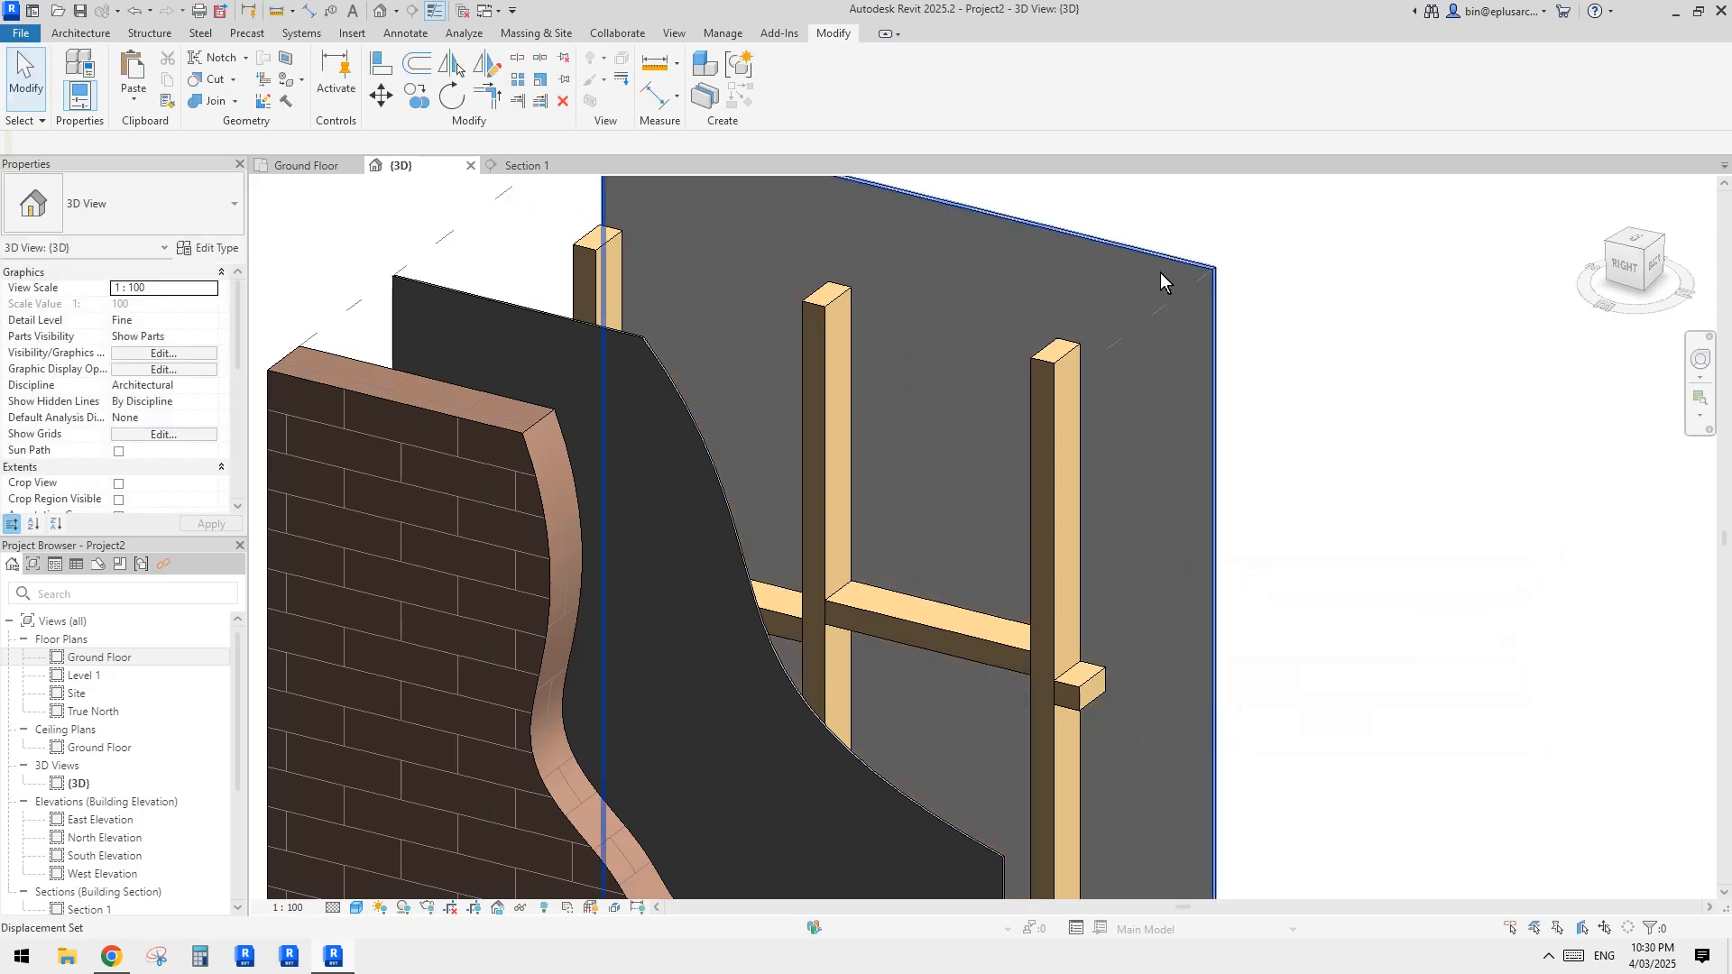
Step: Inspect the undivided plasterboard's displacement set and part, and view the exploded wall layers from another angle
left_click(1084, 281)
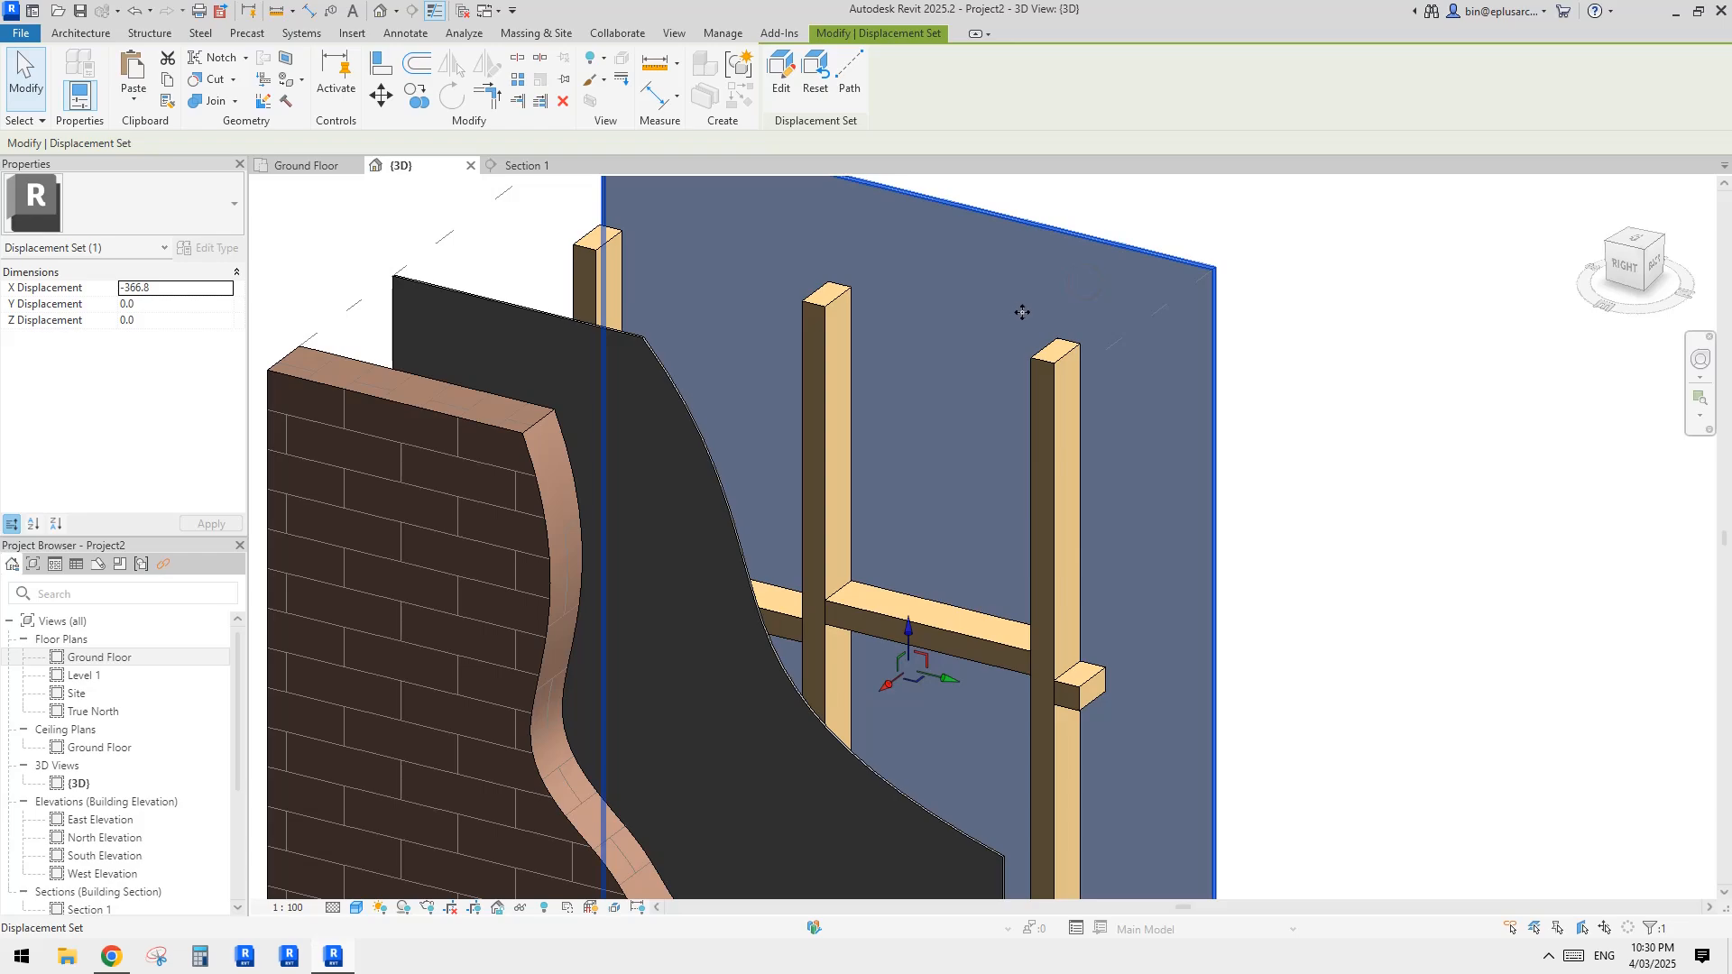
middle_click_drag(1024, 311, 1024, 294, "shift")
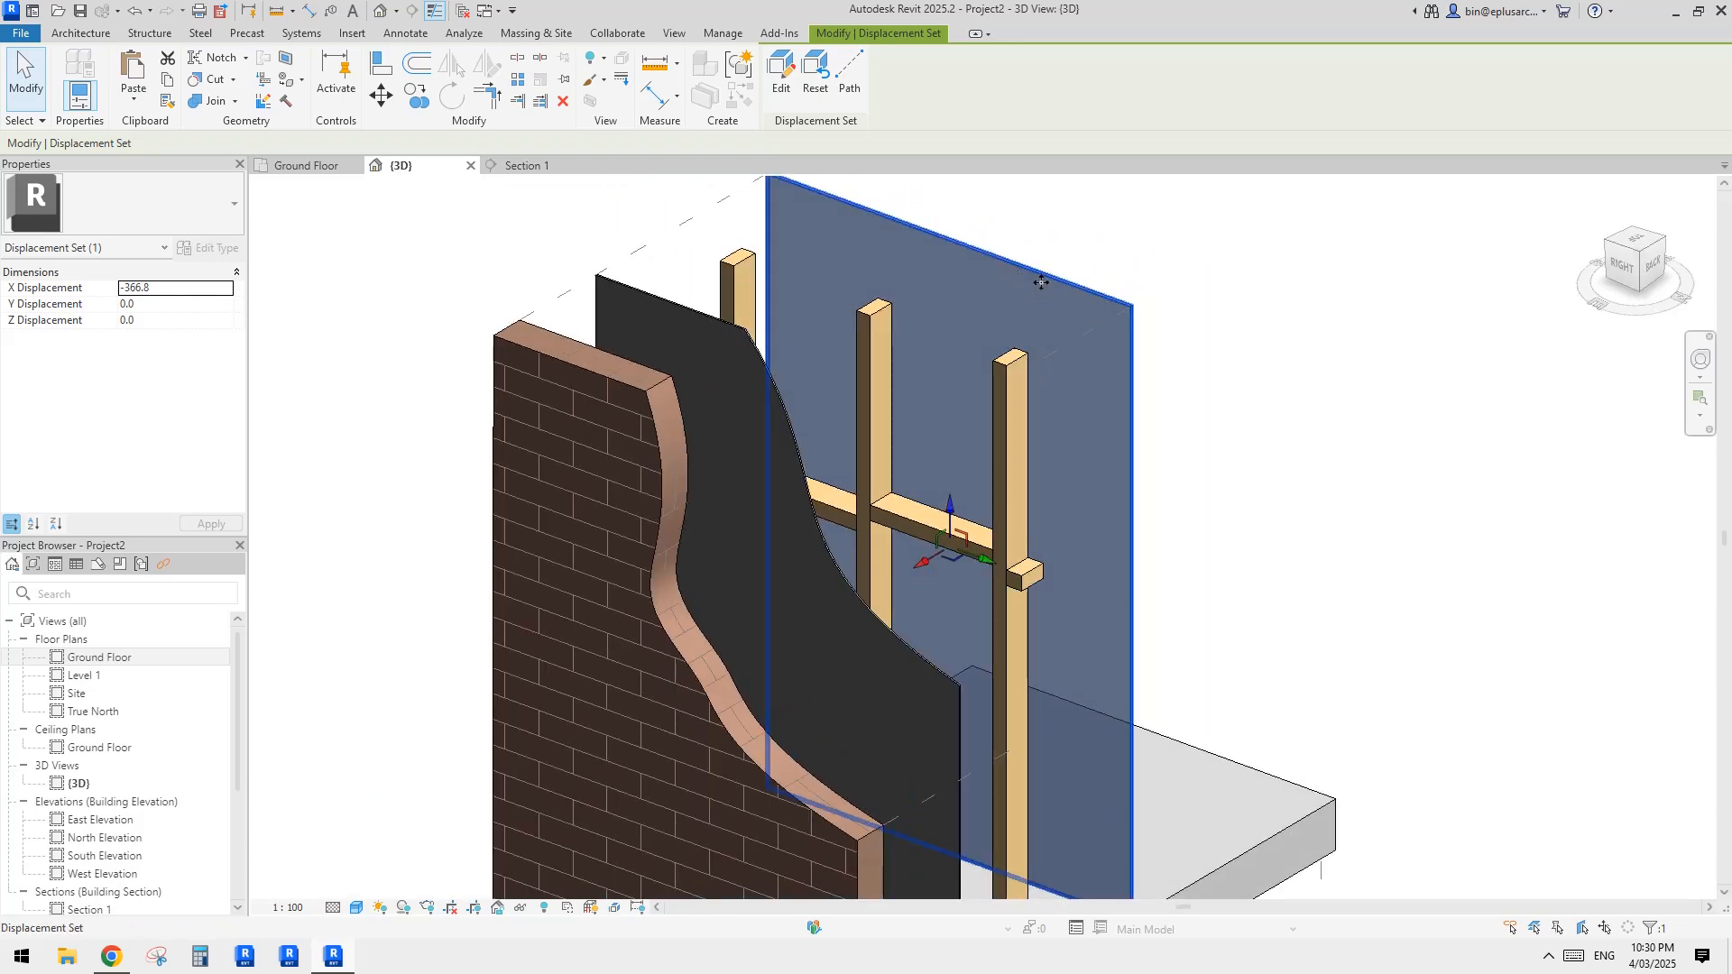
key("Escape")
left_click(1032, 295)
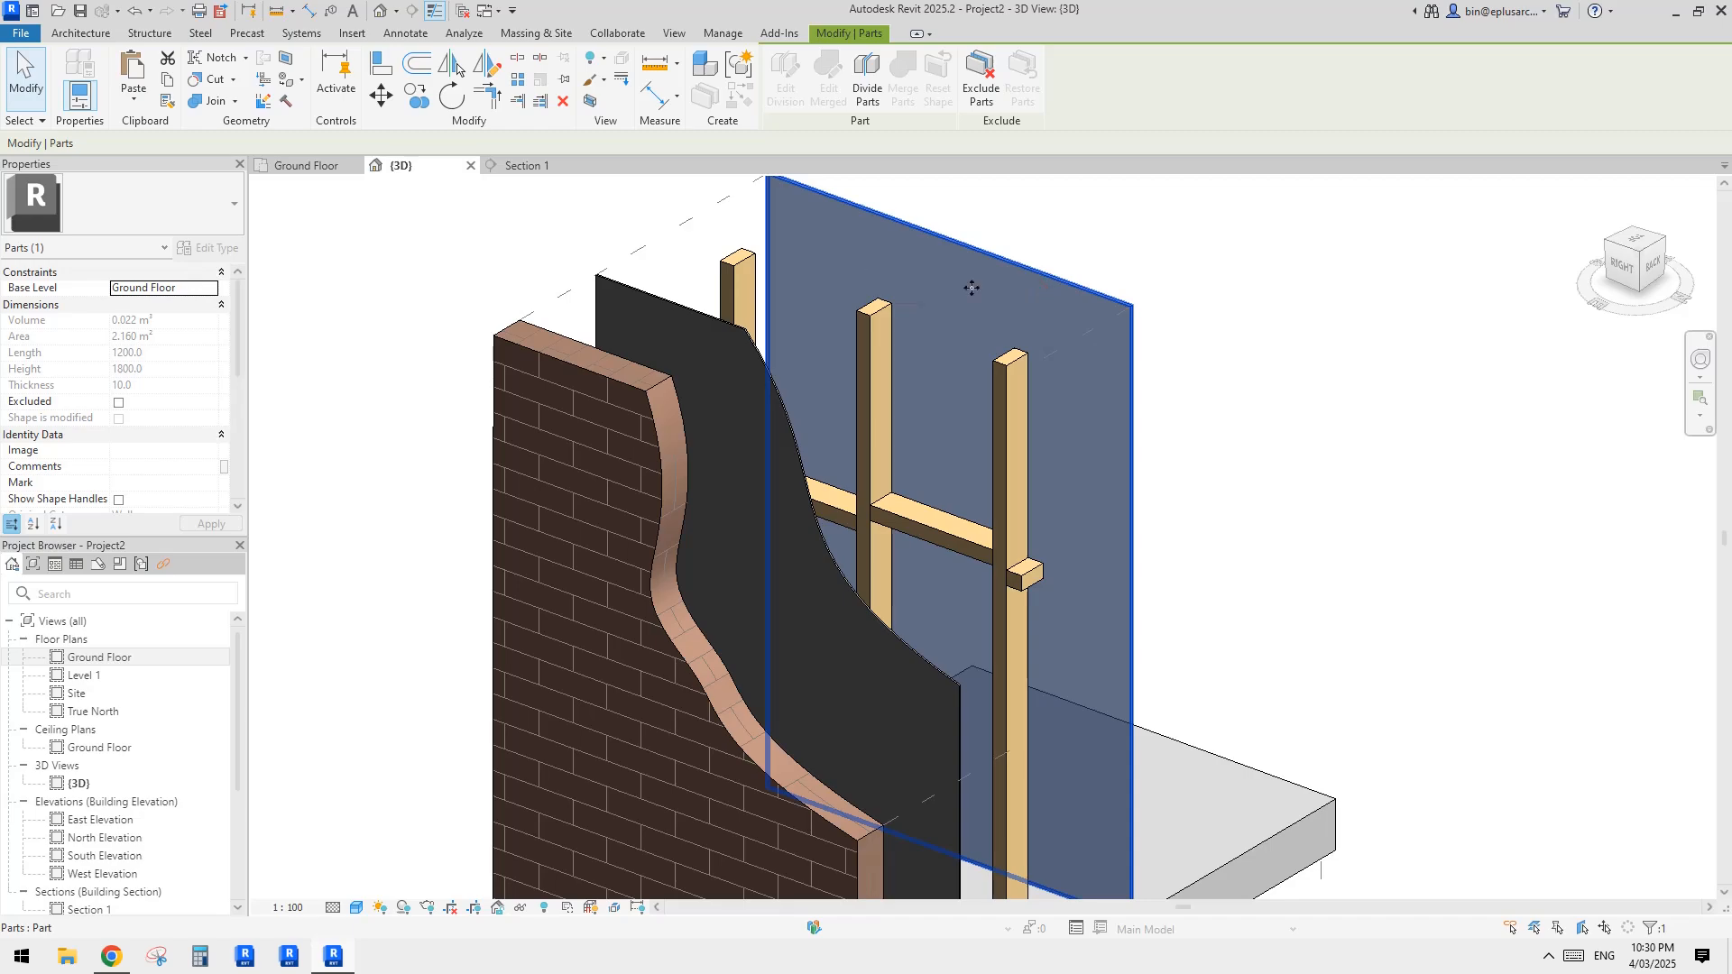
left_click(1366, 327)
middle_click_drag(1047, 312, 1090, 463, "shift")
scroll(956, 424, "up", 3)
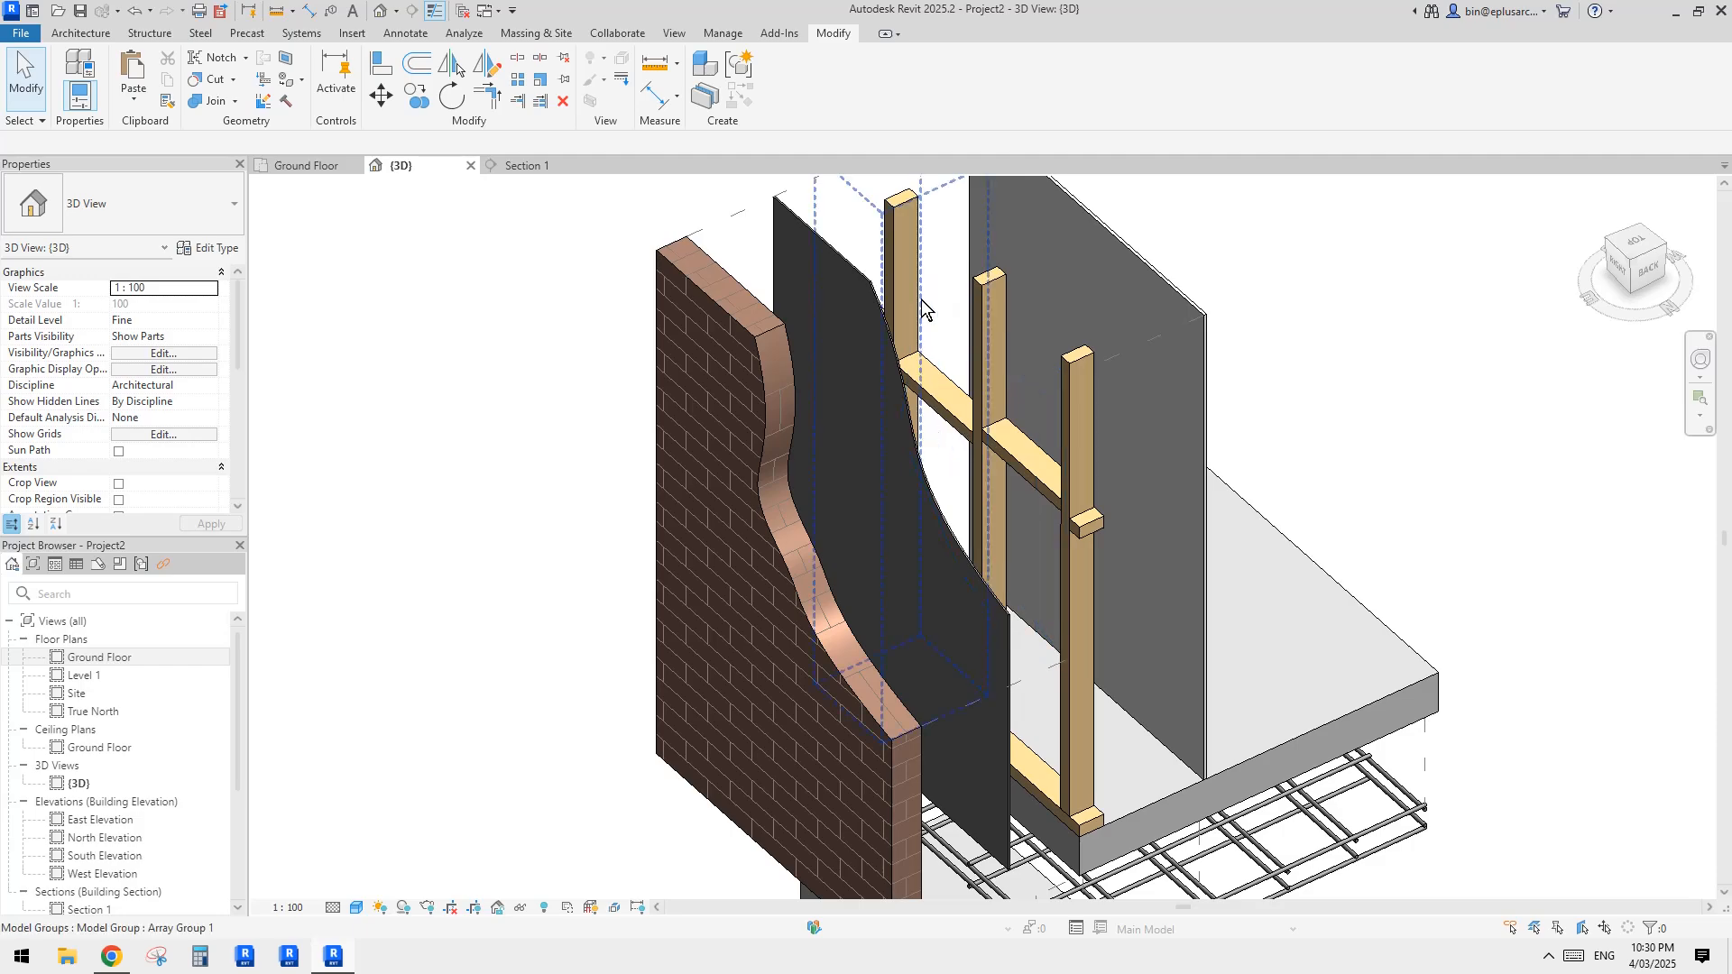
Step: Select one timber nogging and one stud, and temporarily isolate all the structural framing and columns in the 3D view
left_click(982, 340)
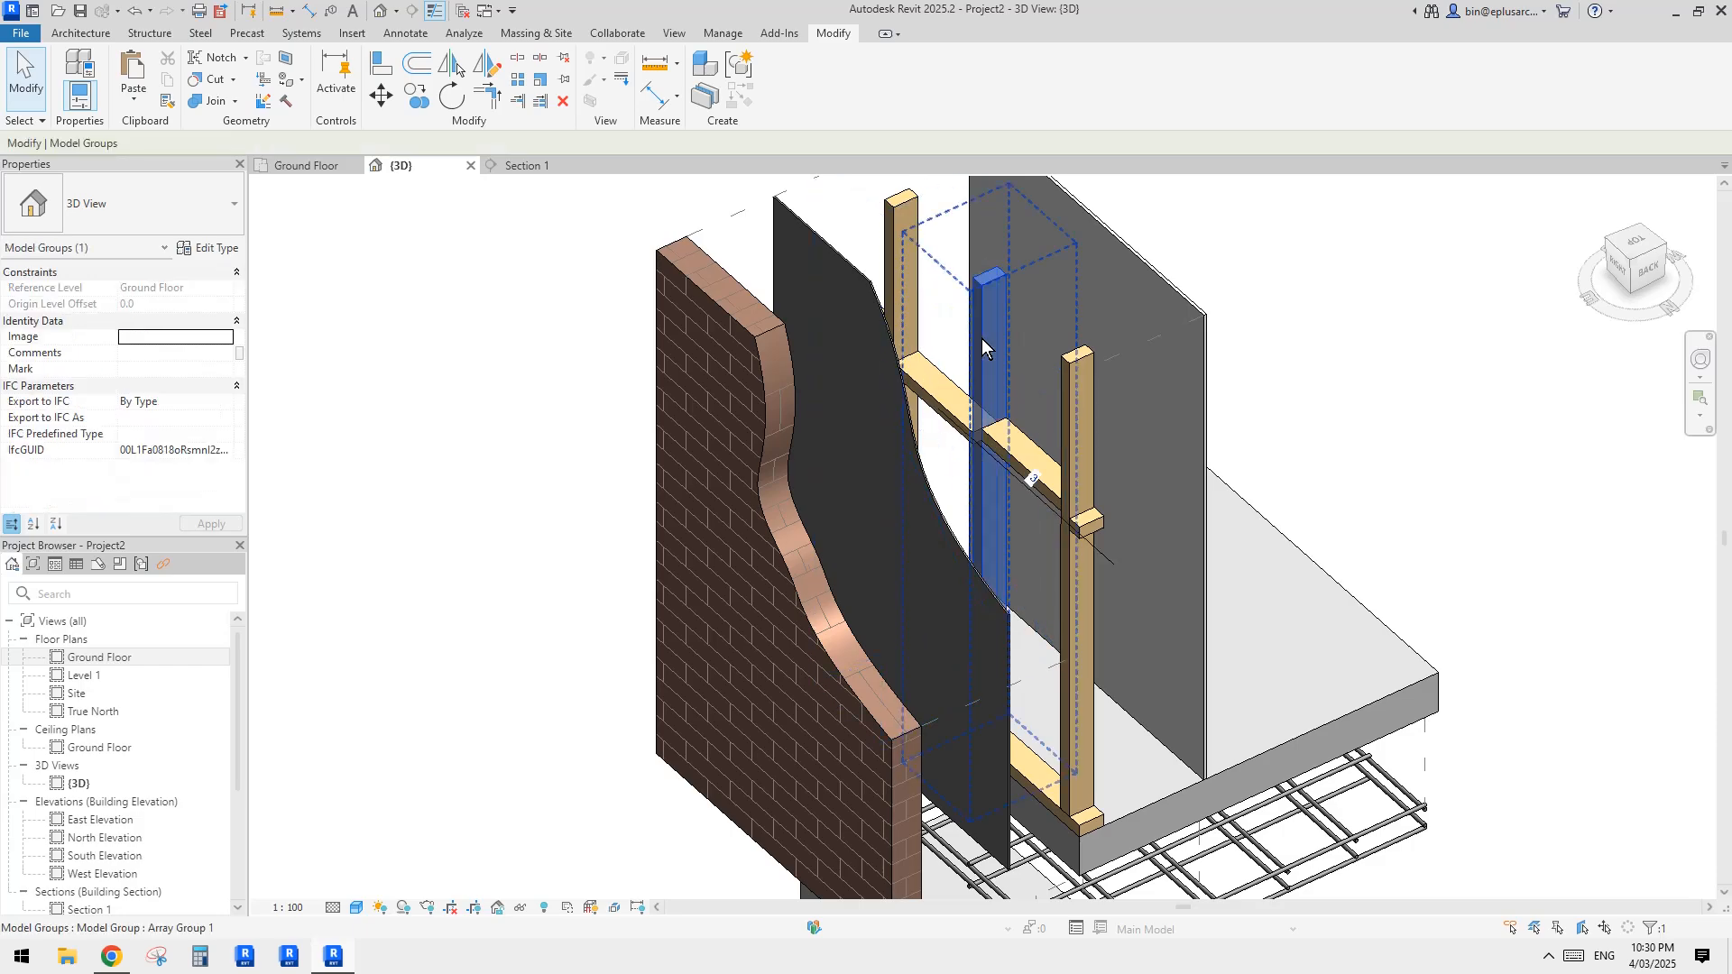
left_click(946, 404)
scroll(963, 417, "down", 2)
middle_click_drag(976, 411, 984, 424)
scroll(1008, 424, "up", 3)
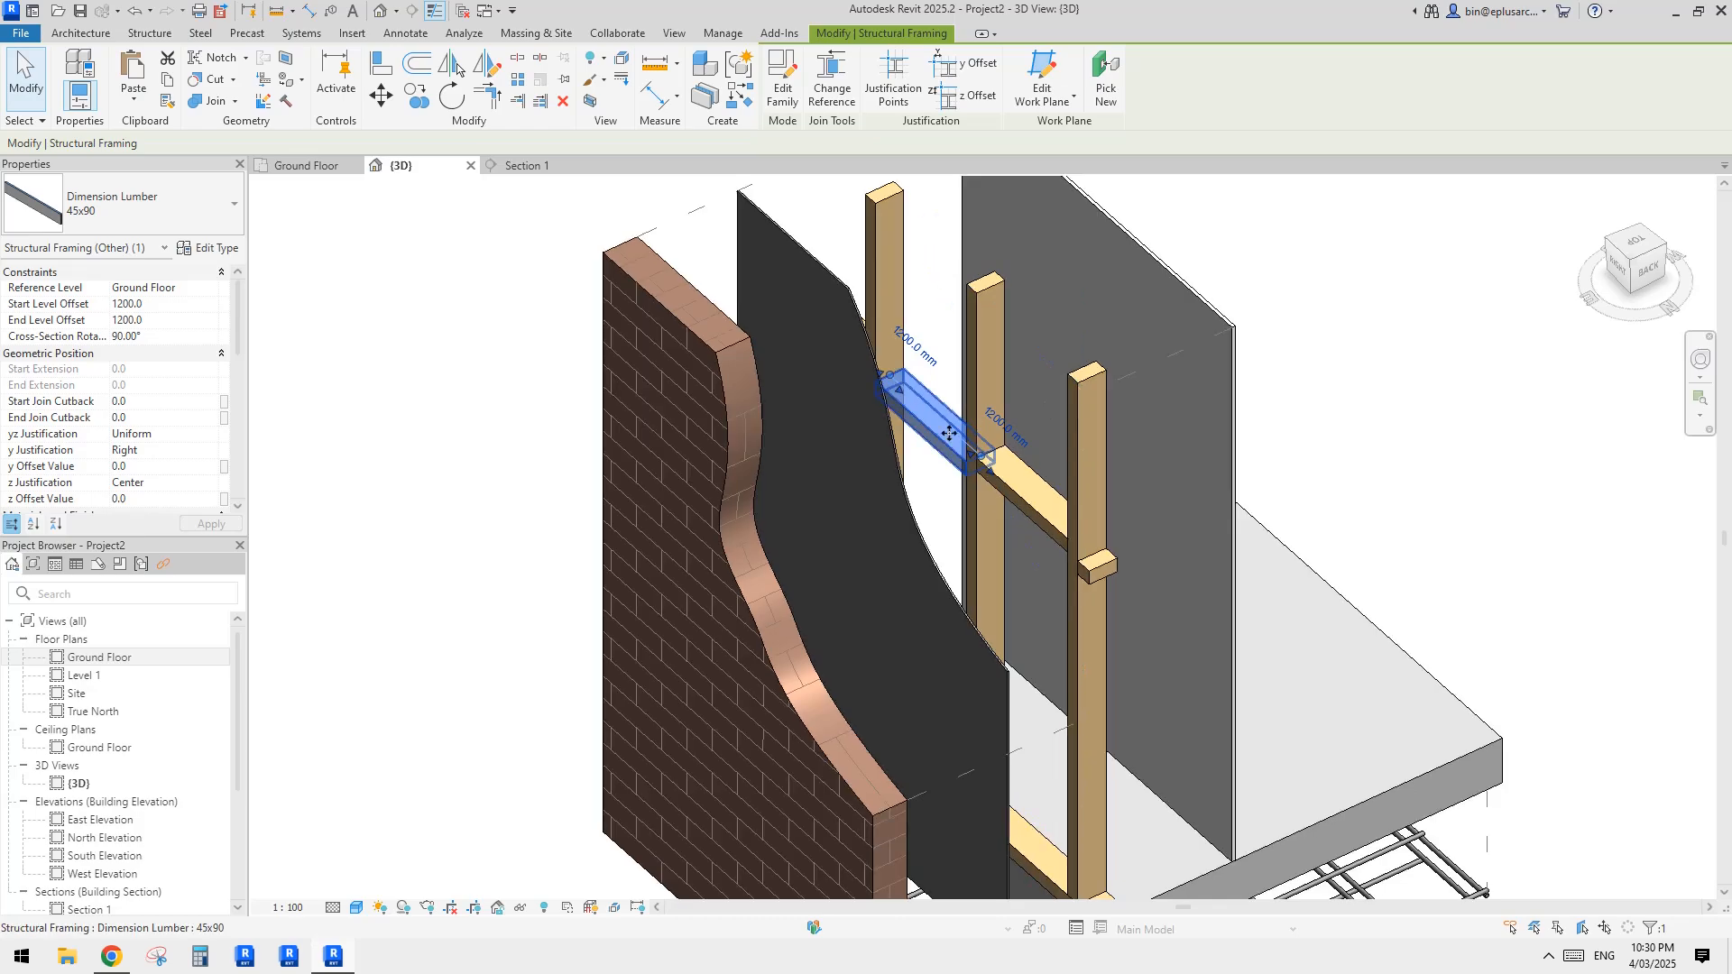
key("Tab")
key("Tab")
key("Tab")
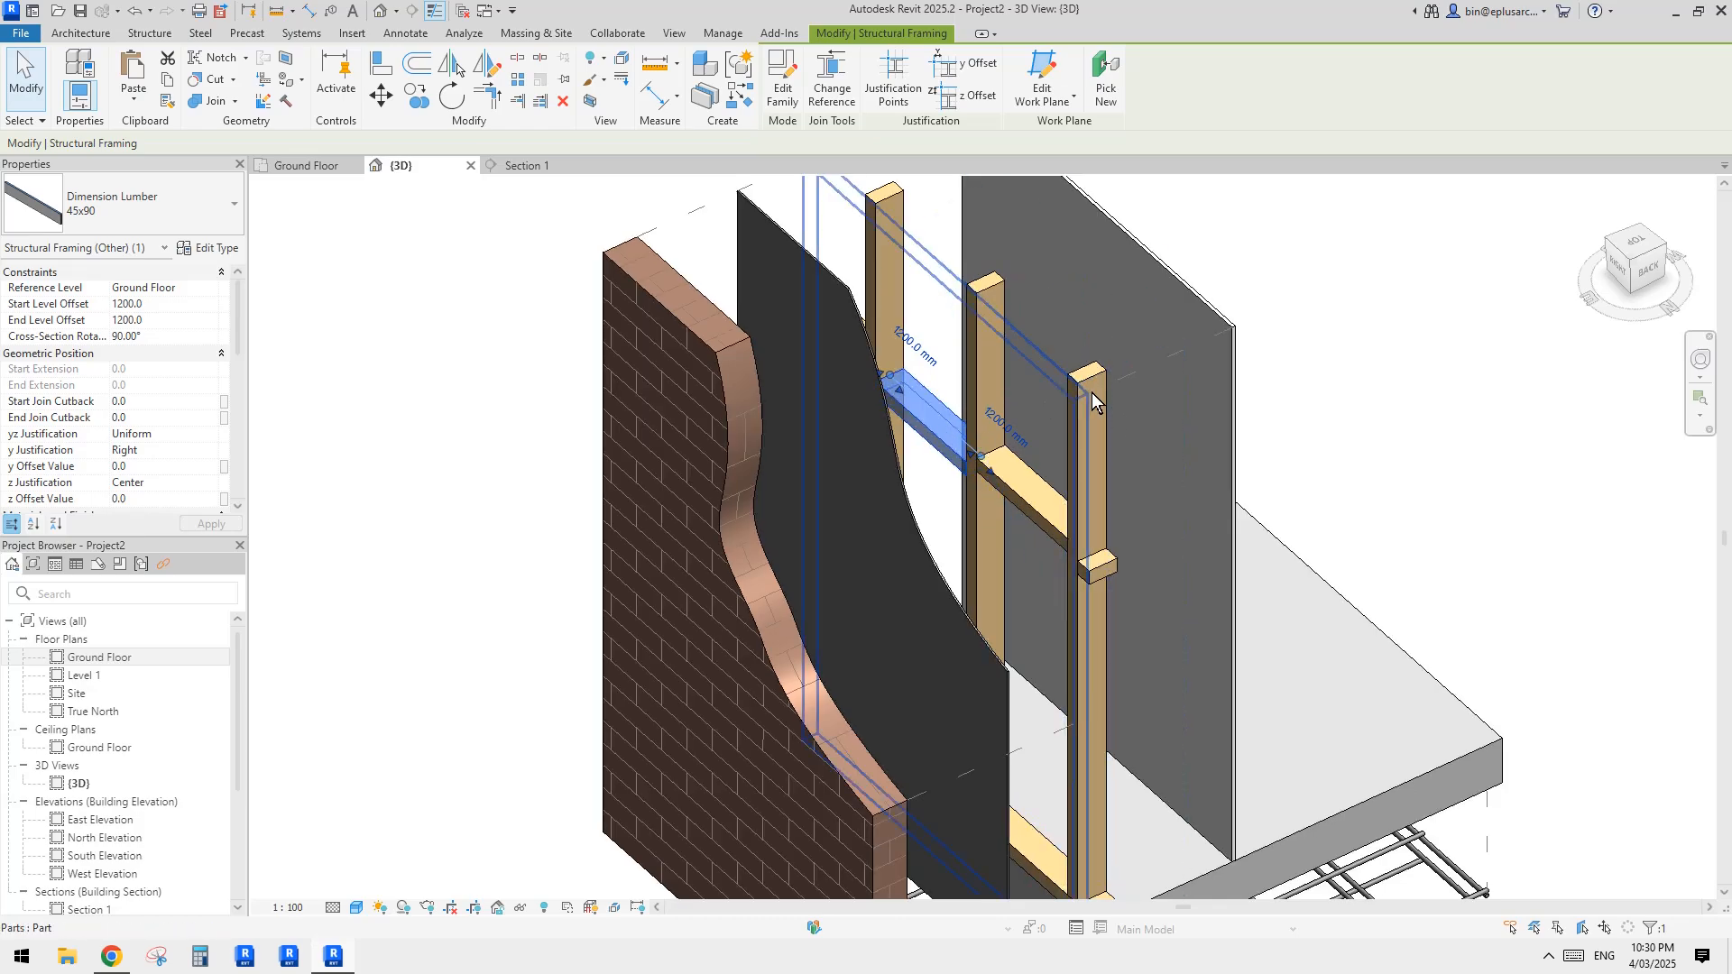
left_click(1091, 393, "ctrl")
scroll(1054, 446, "down", 1)
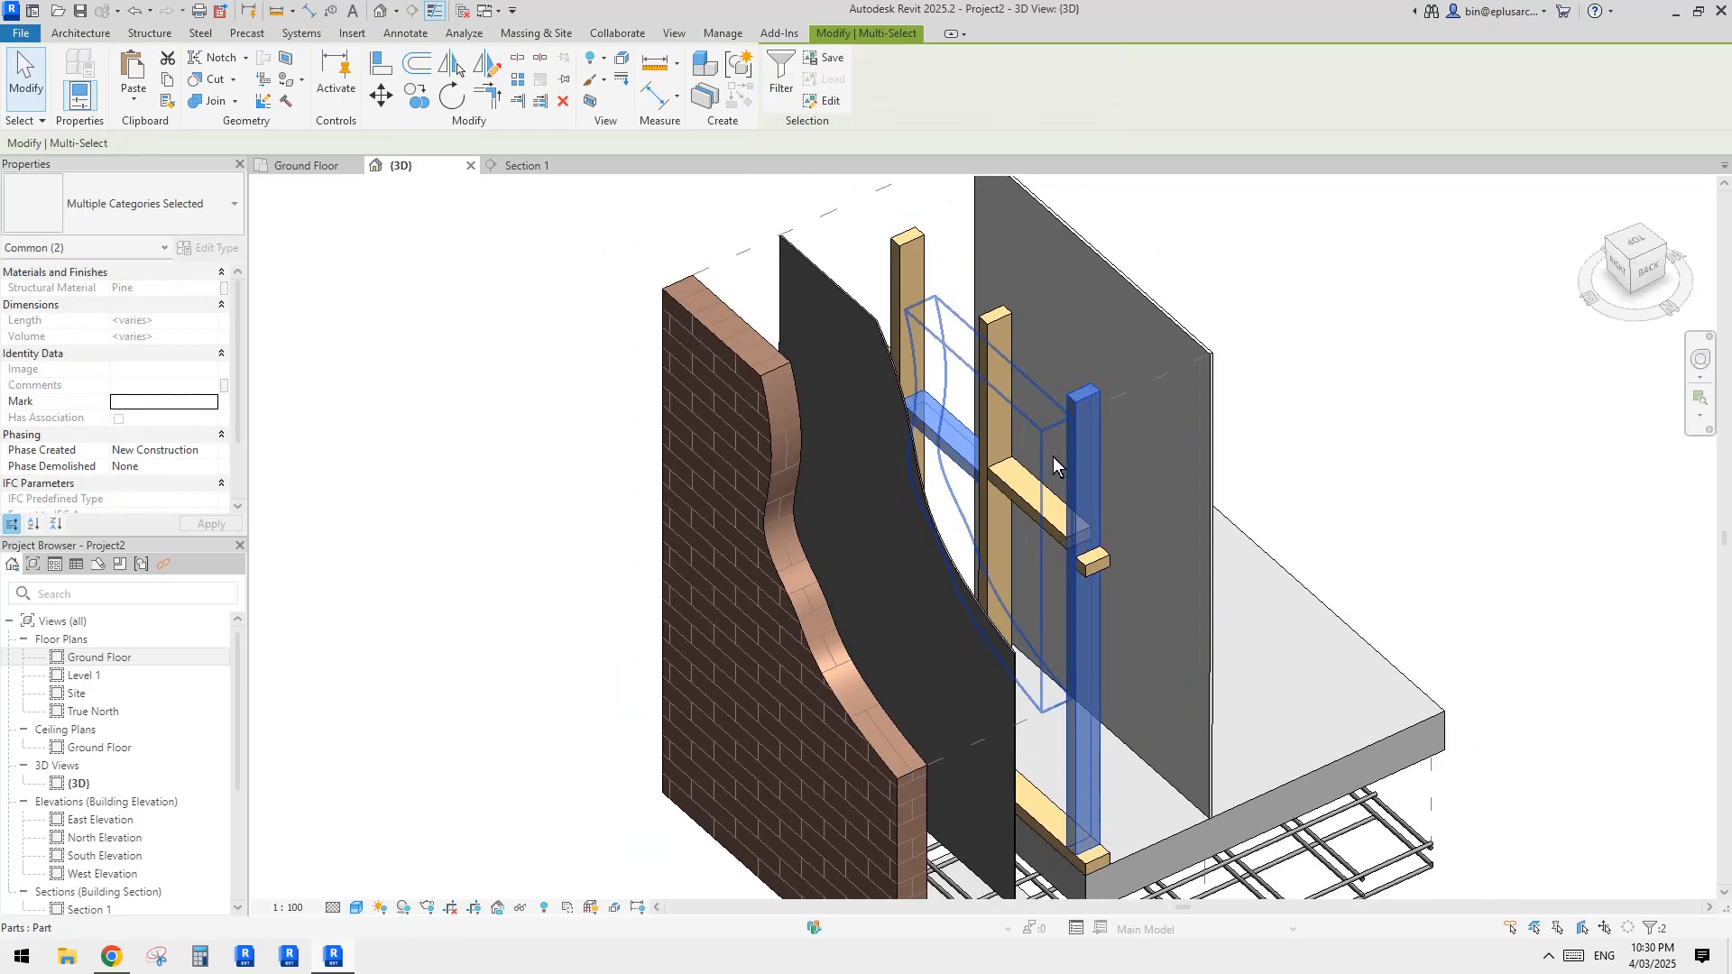
key("c")
middle_click_drag(1052, 456, 1173, 358, "shift")
left_click(1060, 406)
middle_click_drag(1060, 408, 1098, 473)
Step: Start an in-place model in the Generic Models category with the name Generic Models 1
left_click(69, 26)
left_click(267, 173)
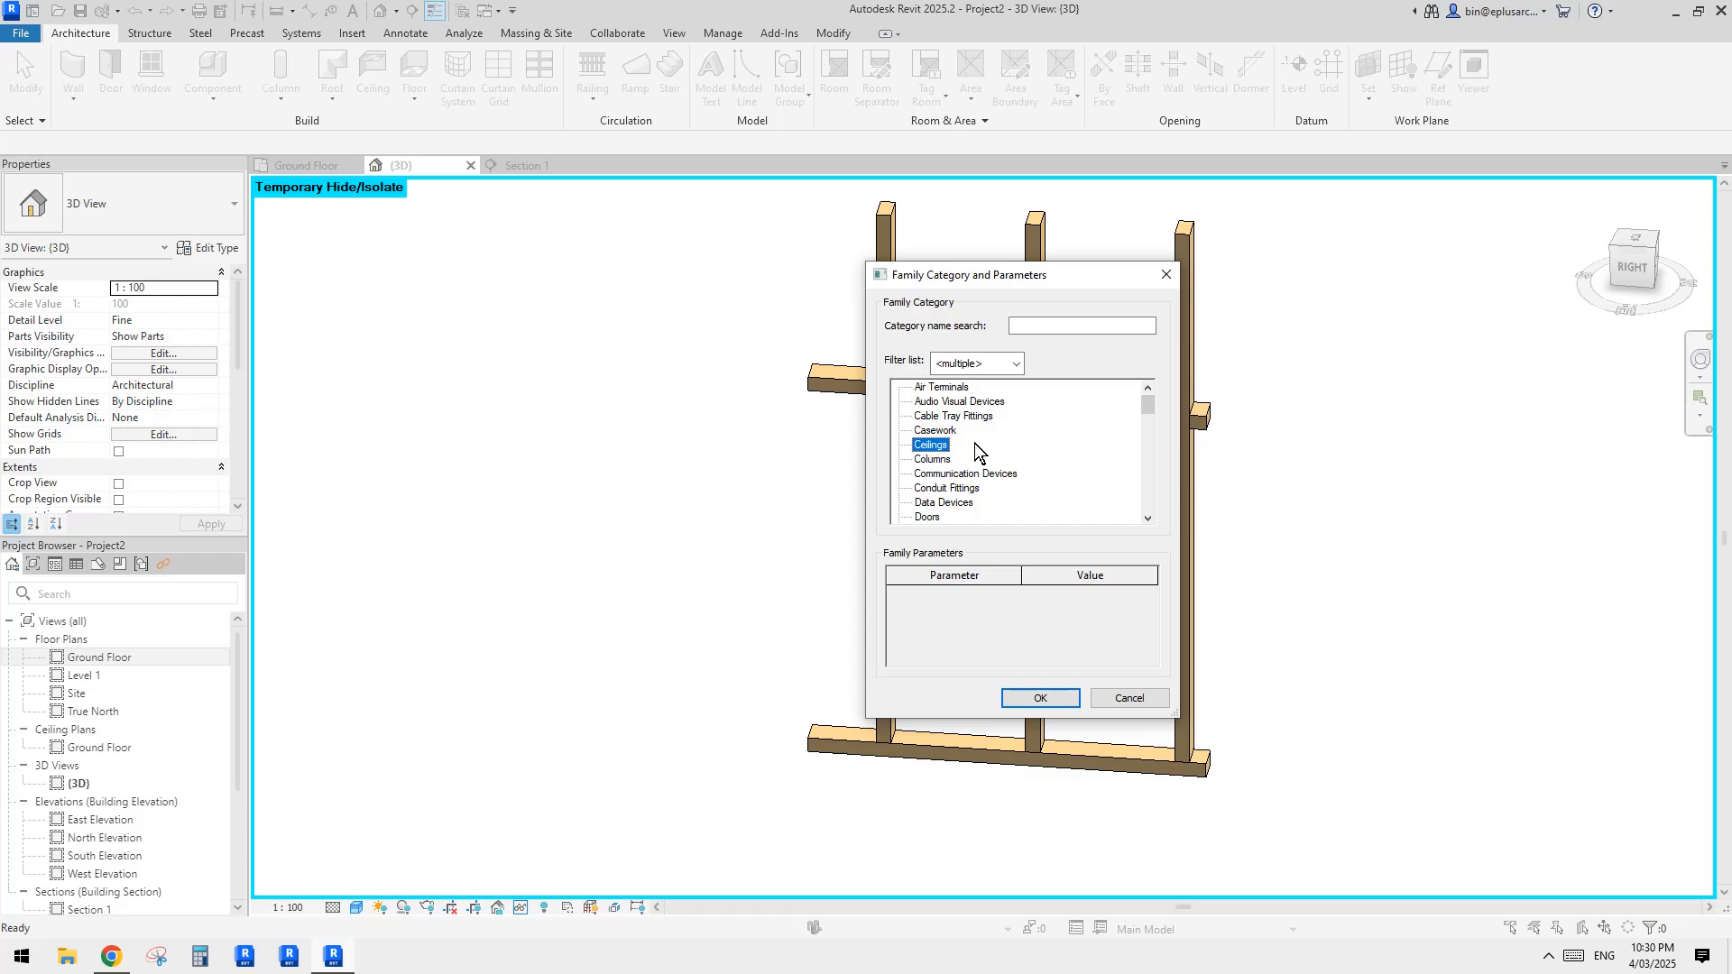
left_click(1046, 696)
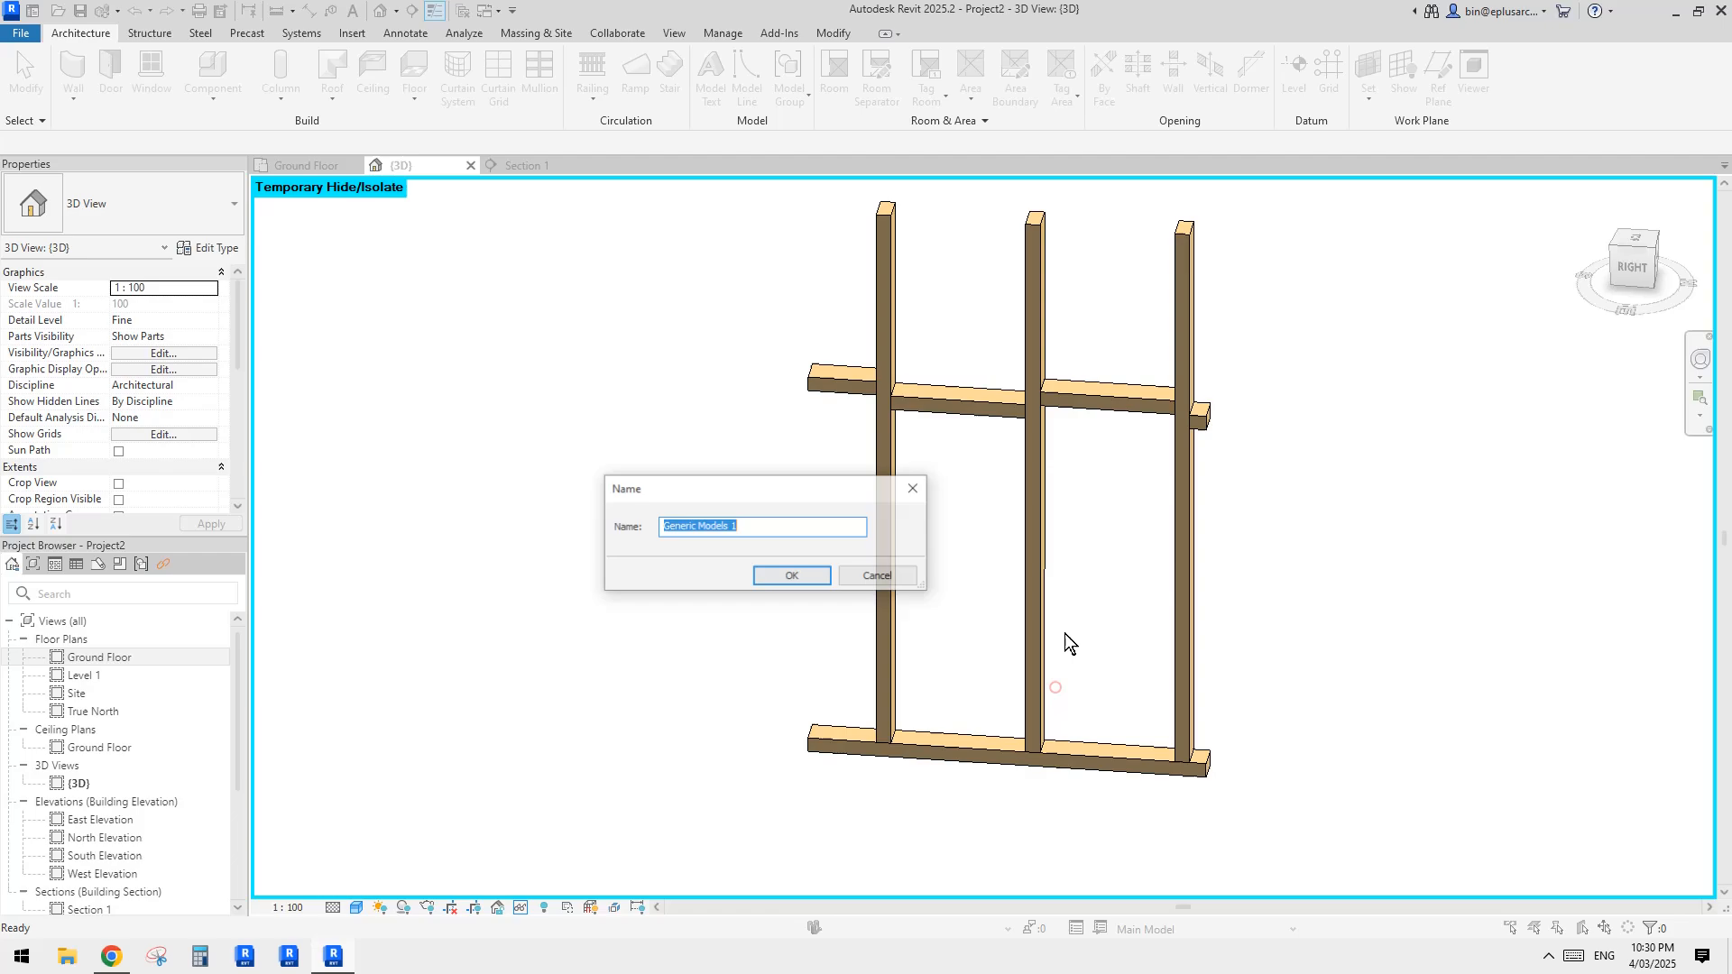
left_click(787, 577)
Step: Set the work plane by picking the exposed outer face of the timber framing
left_click(1090, 79)
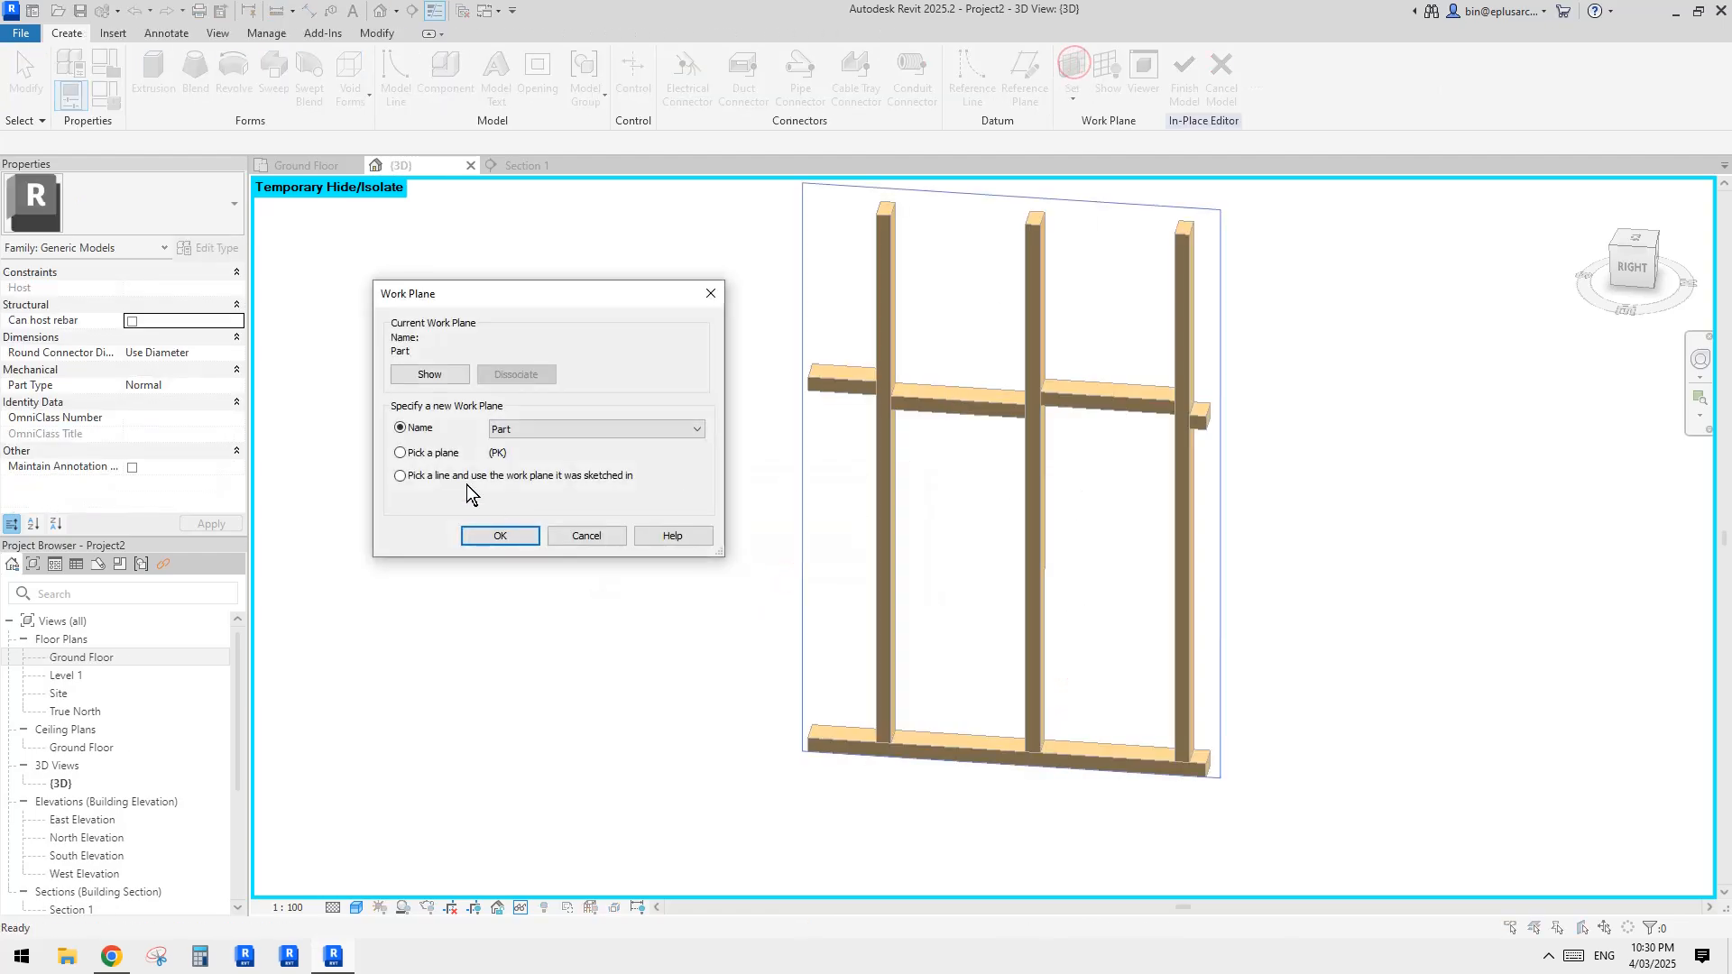
left_click(501, 536)
scroll(992, 334, "up", 3)
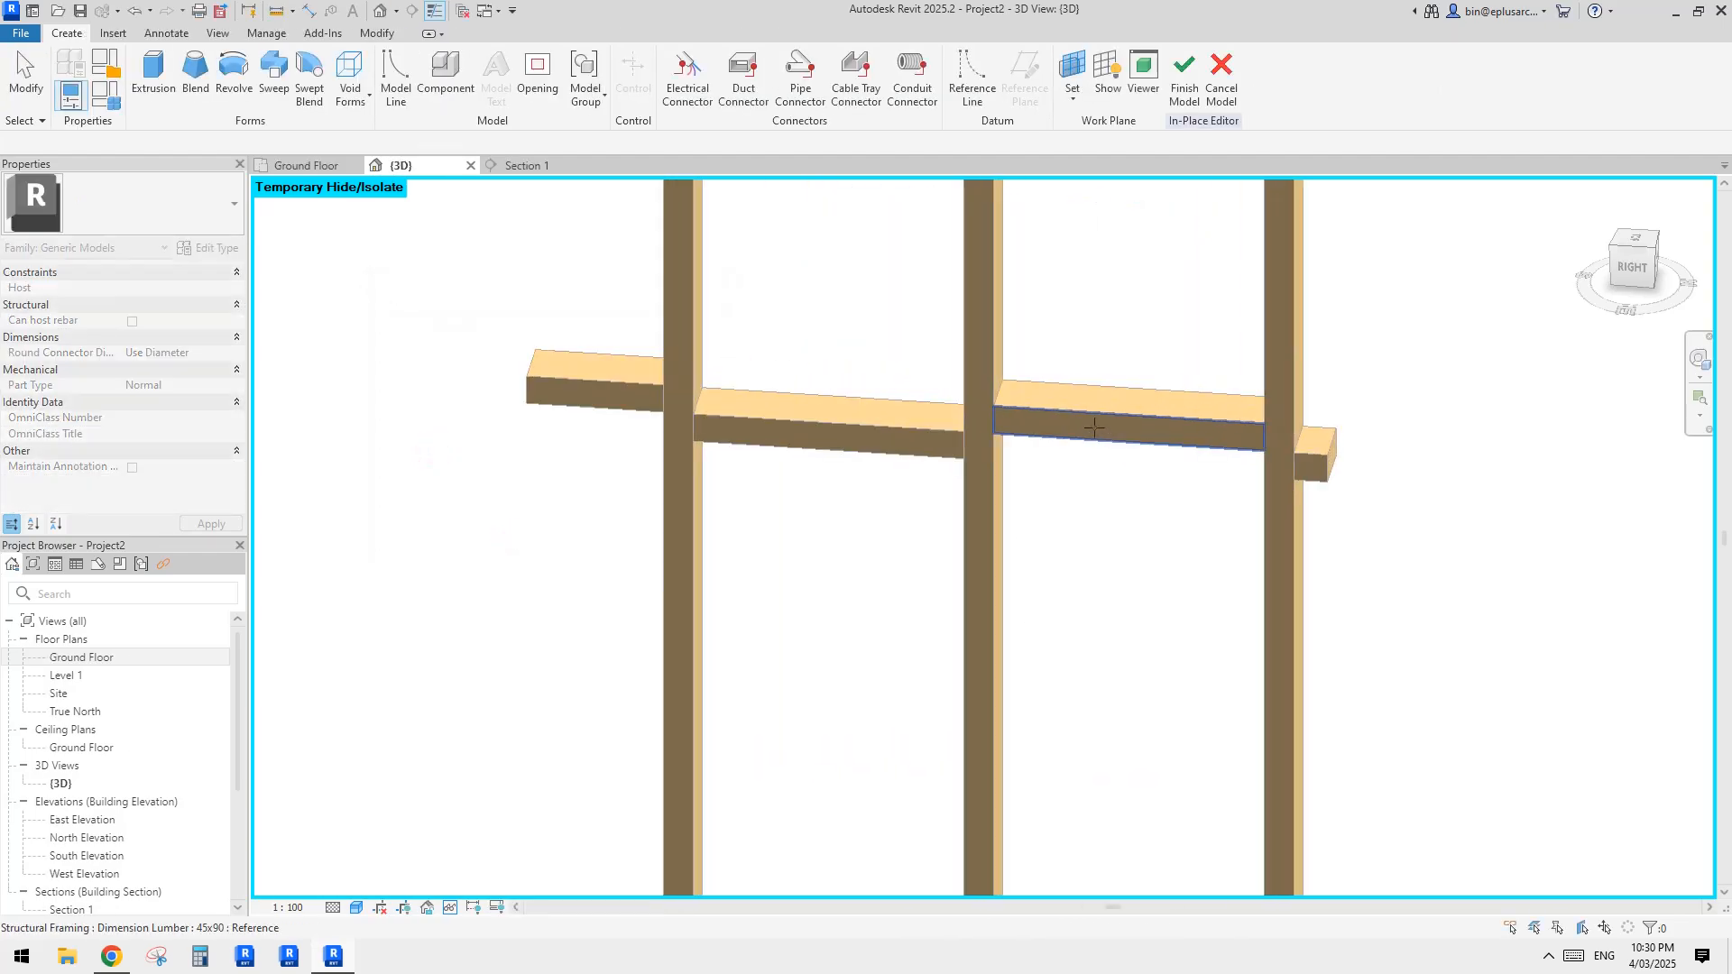
scroll(1094, 420, "down", 5)
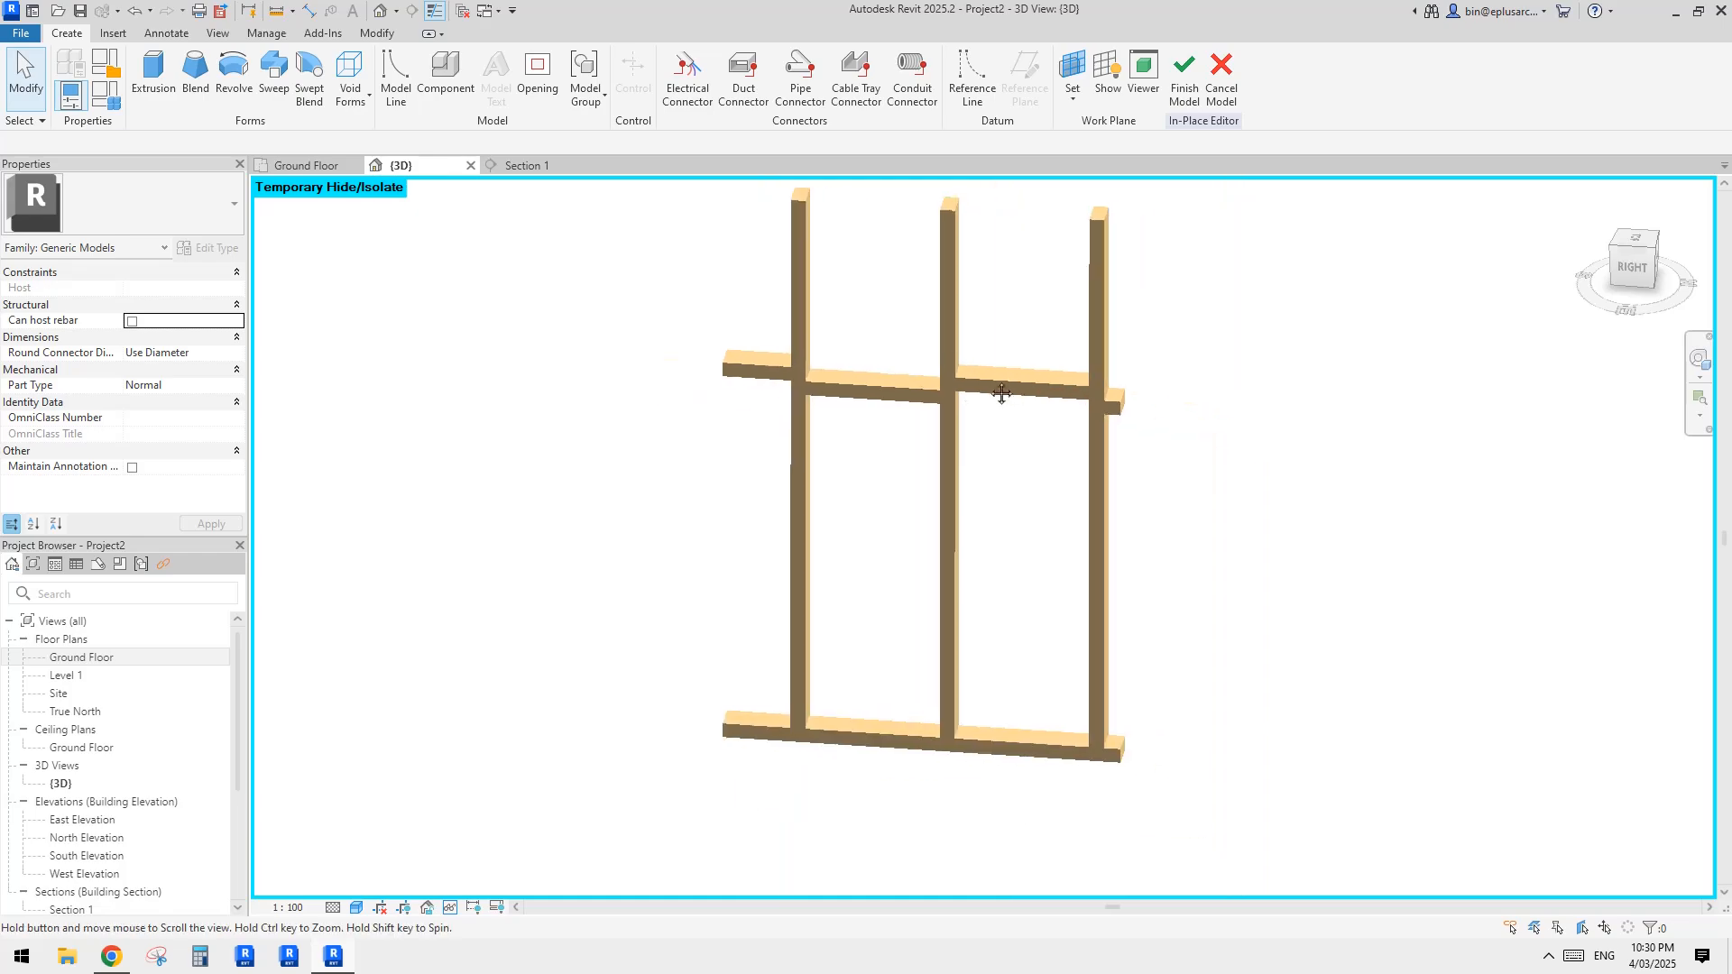
middle_click_drag(966, 398, 999, 417)
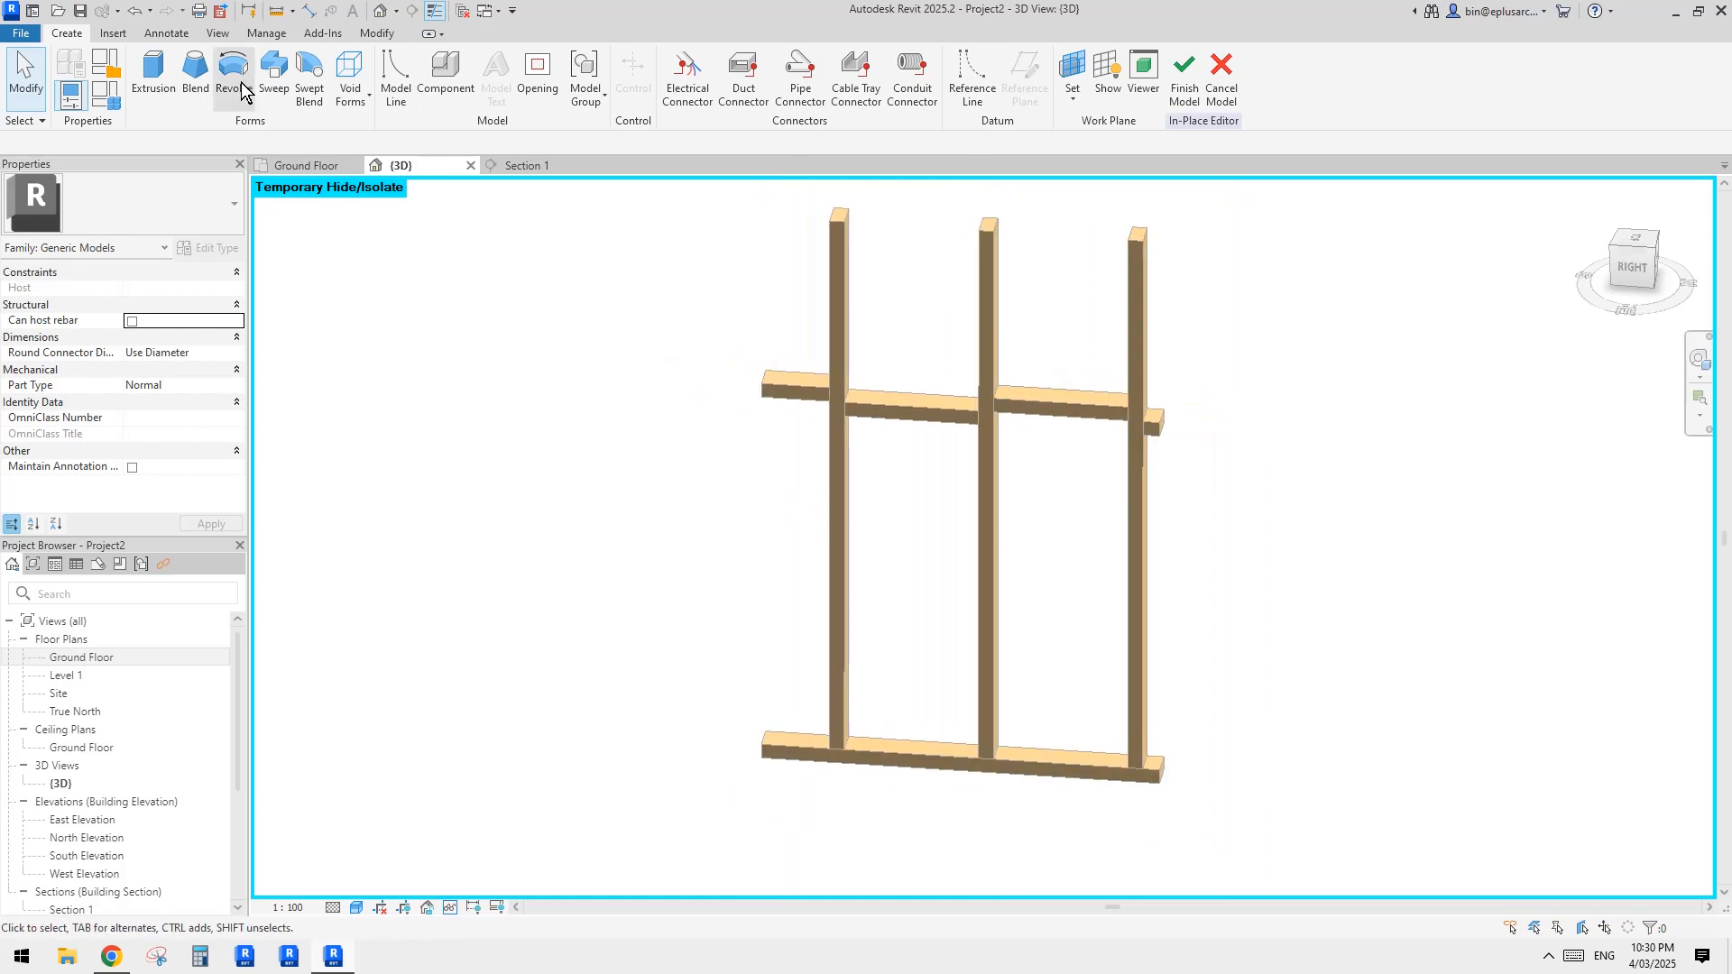
Step: Start an extrusion and, viewed from the right side, sketch rectangles filling the two bays between studs above the noggings
left_click(154, 76)
left_click(831, 60)
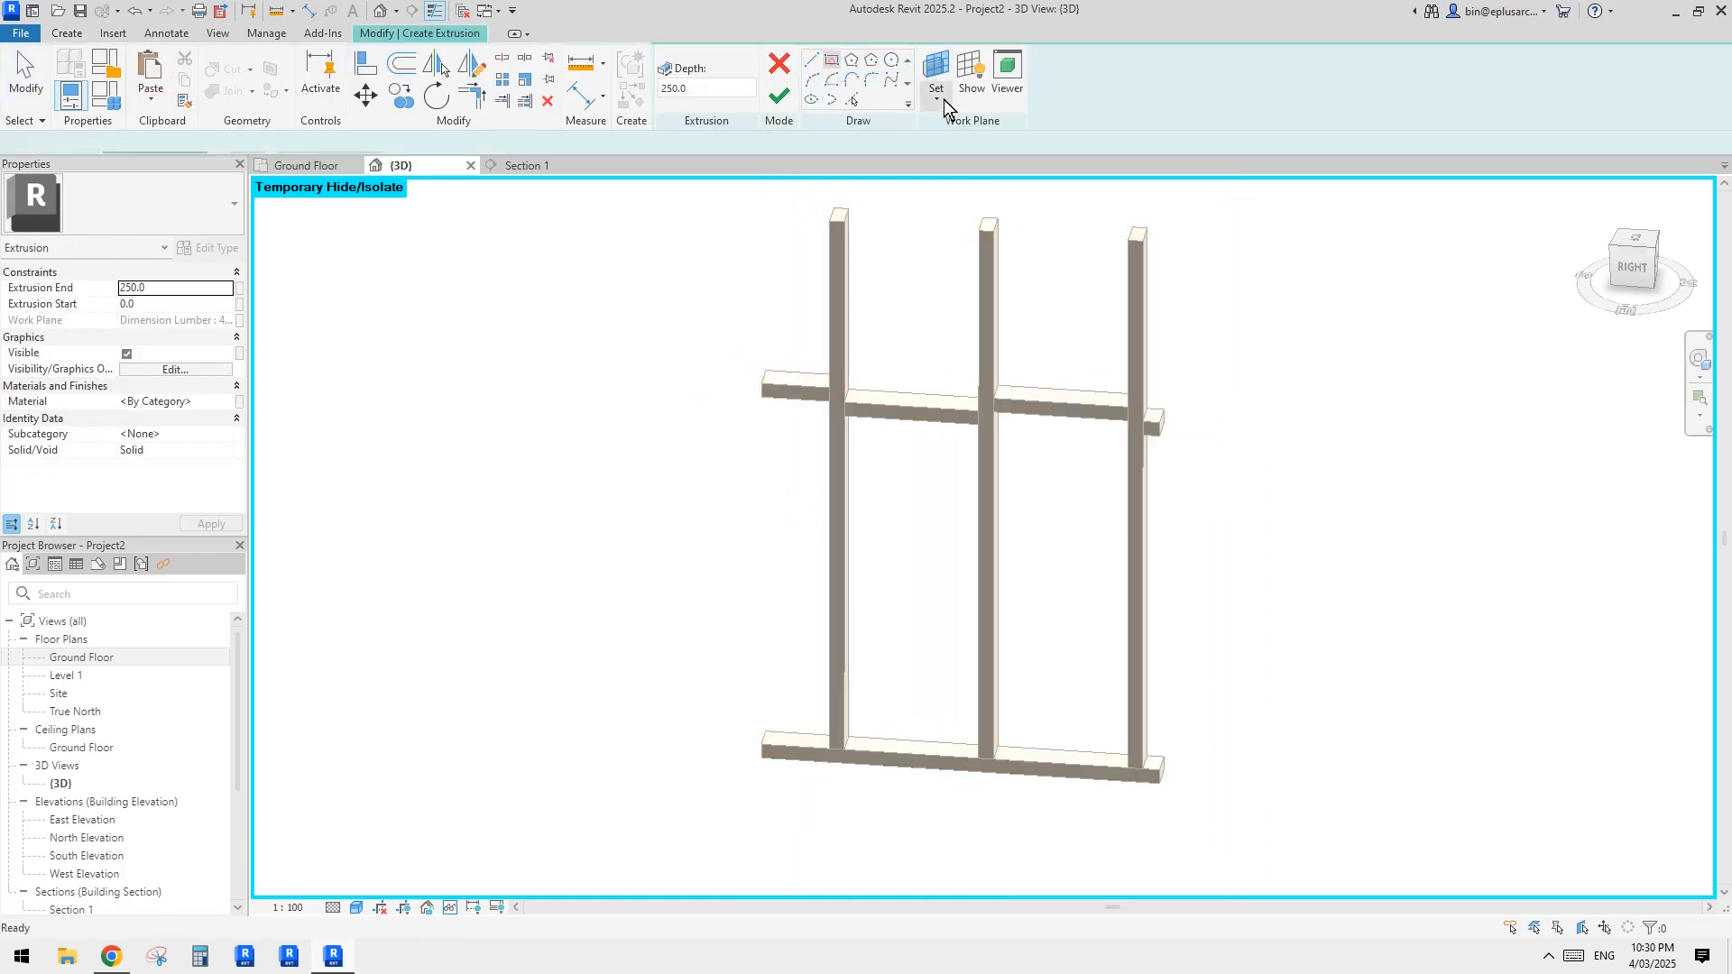
left_click(1632, 265)
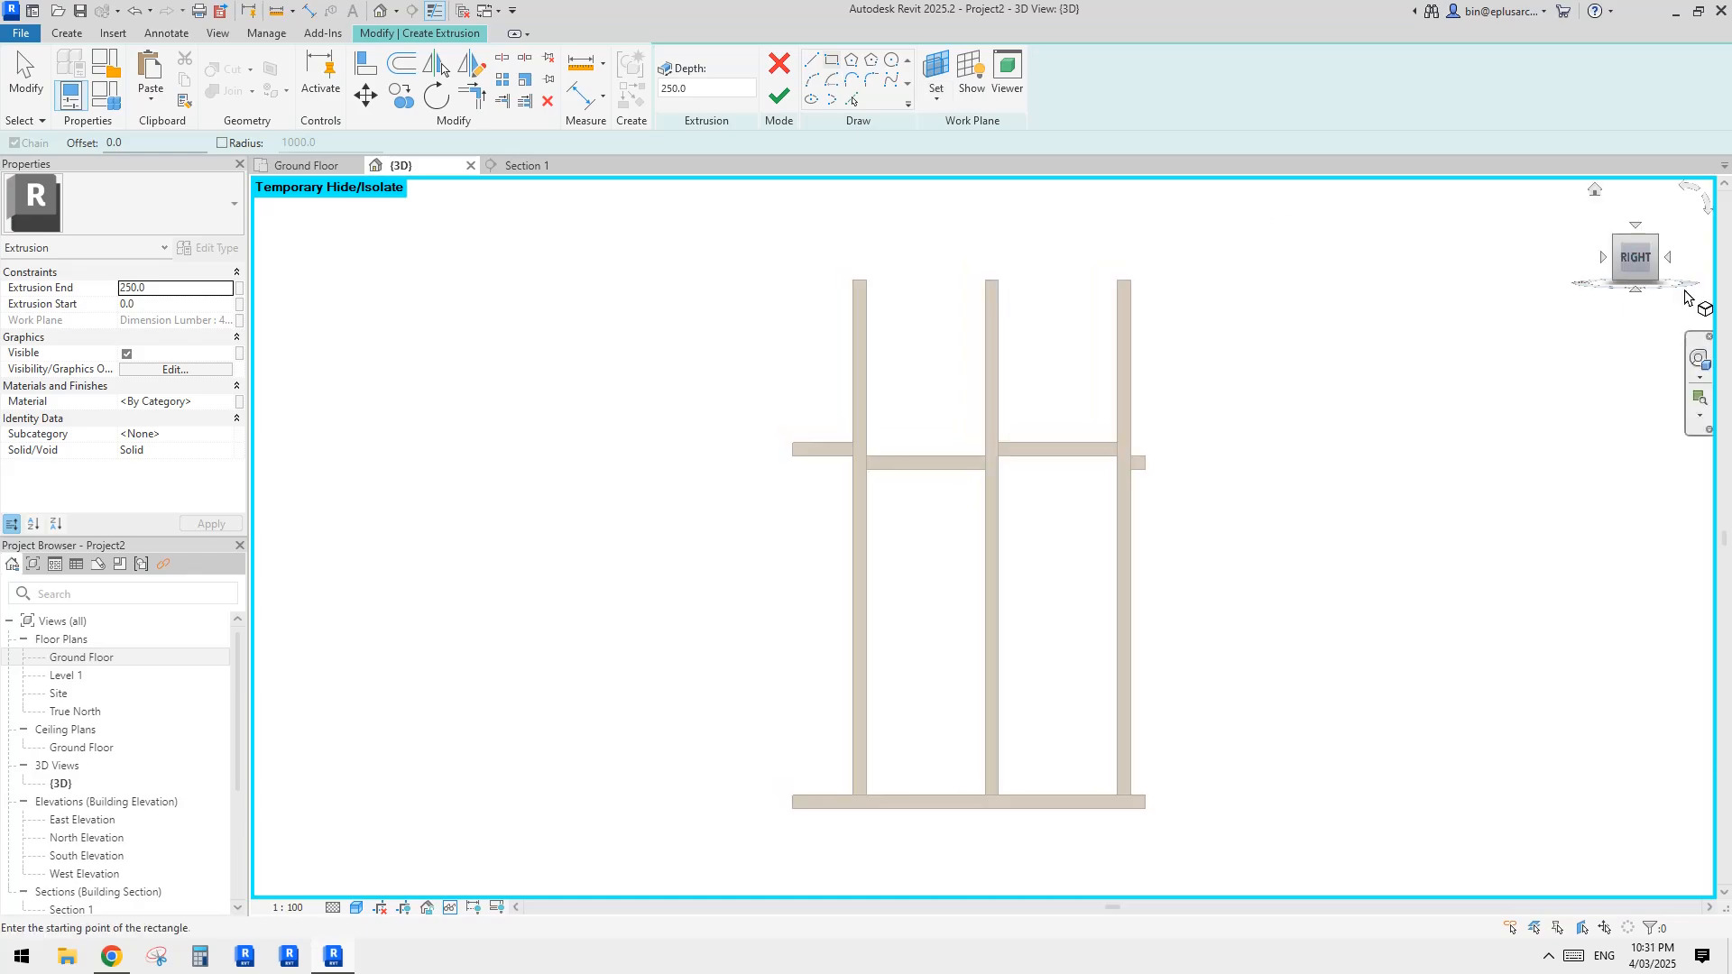
scroll(1098, 267, "up", 2)
left_click(1094, 263)
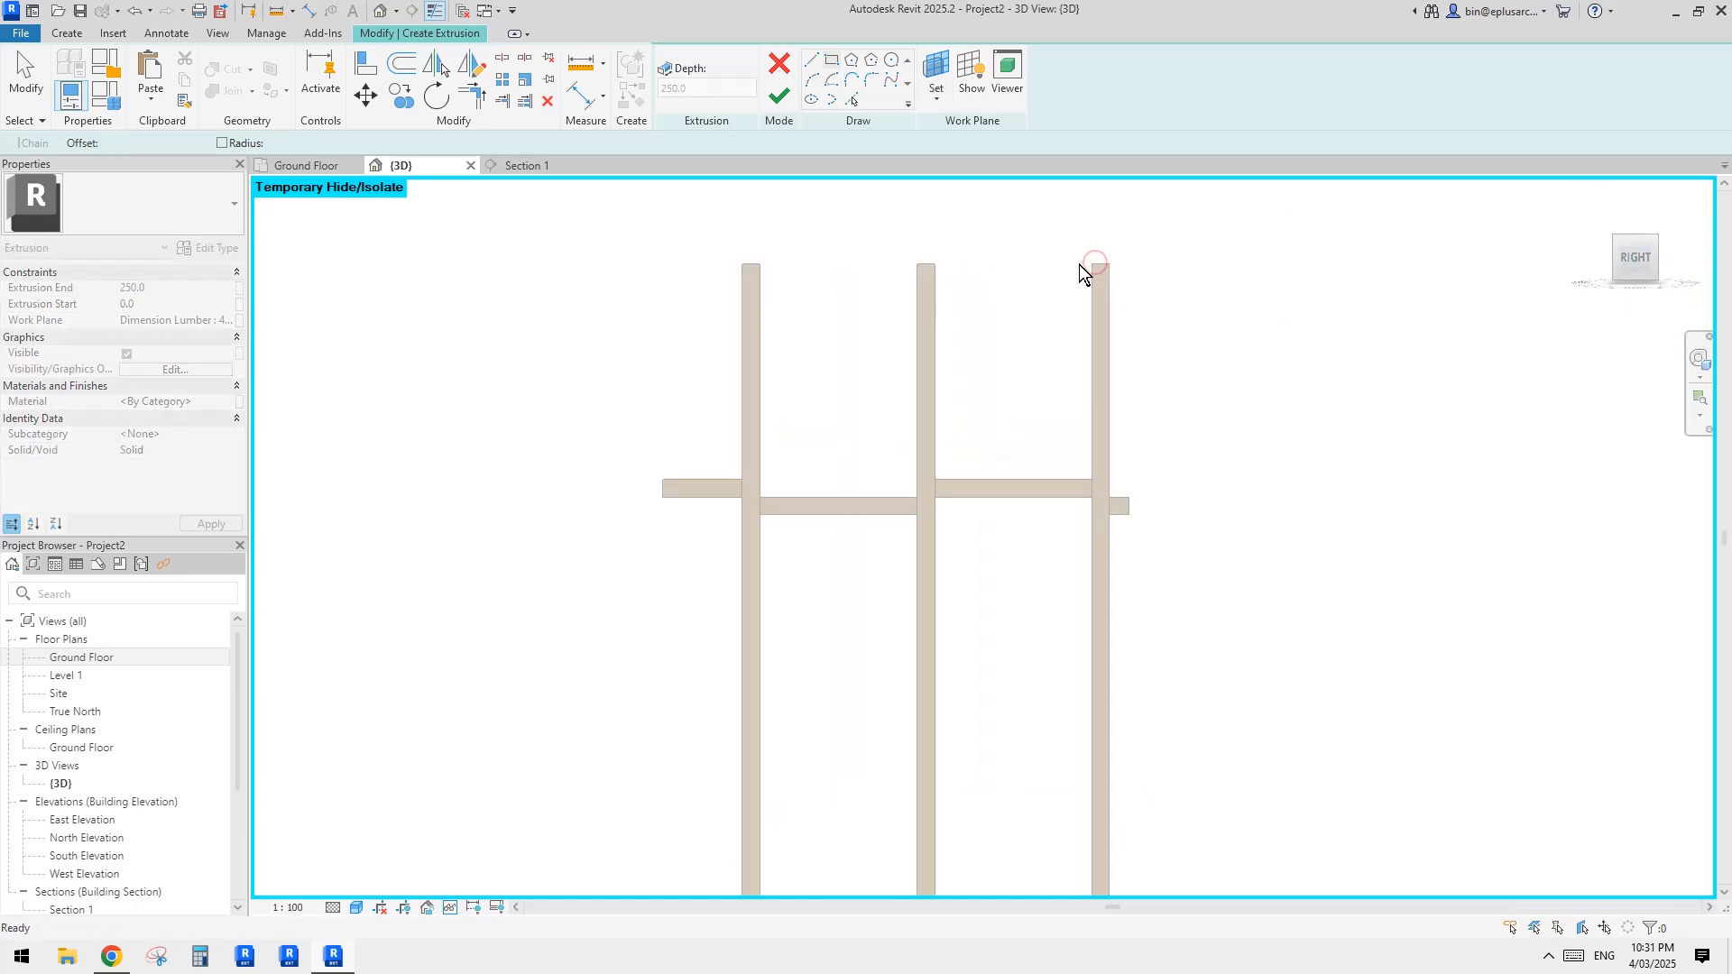
left_click(935, 481)
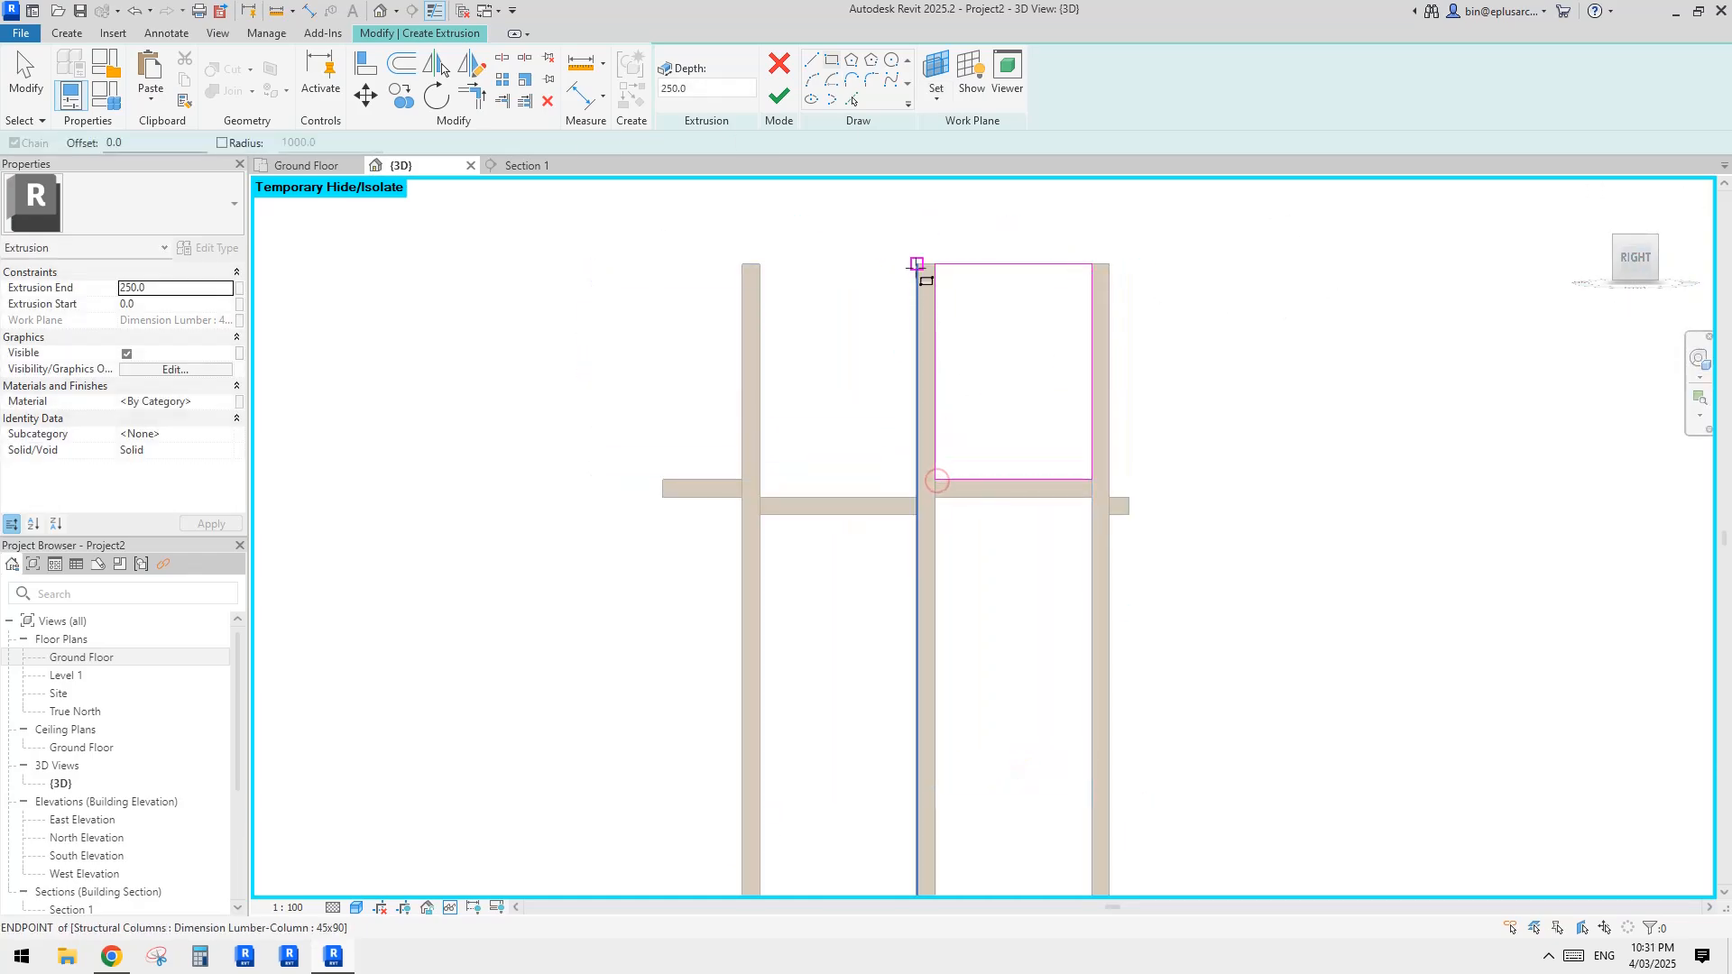
left_click(916, 264)
left_click(761, 497)
Step: Sketch rectangles filling the two bays between studs from the noggings down to the bottom plate
left_click(760, 514)
middle_click_drag(890, 566, 853, 370)
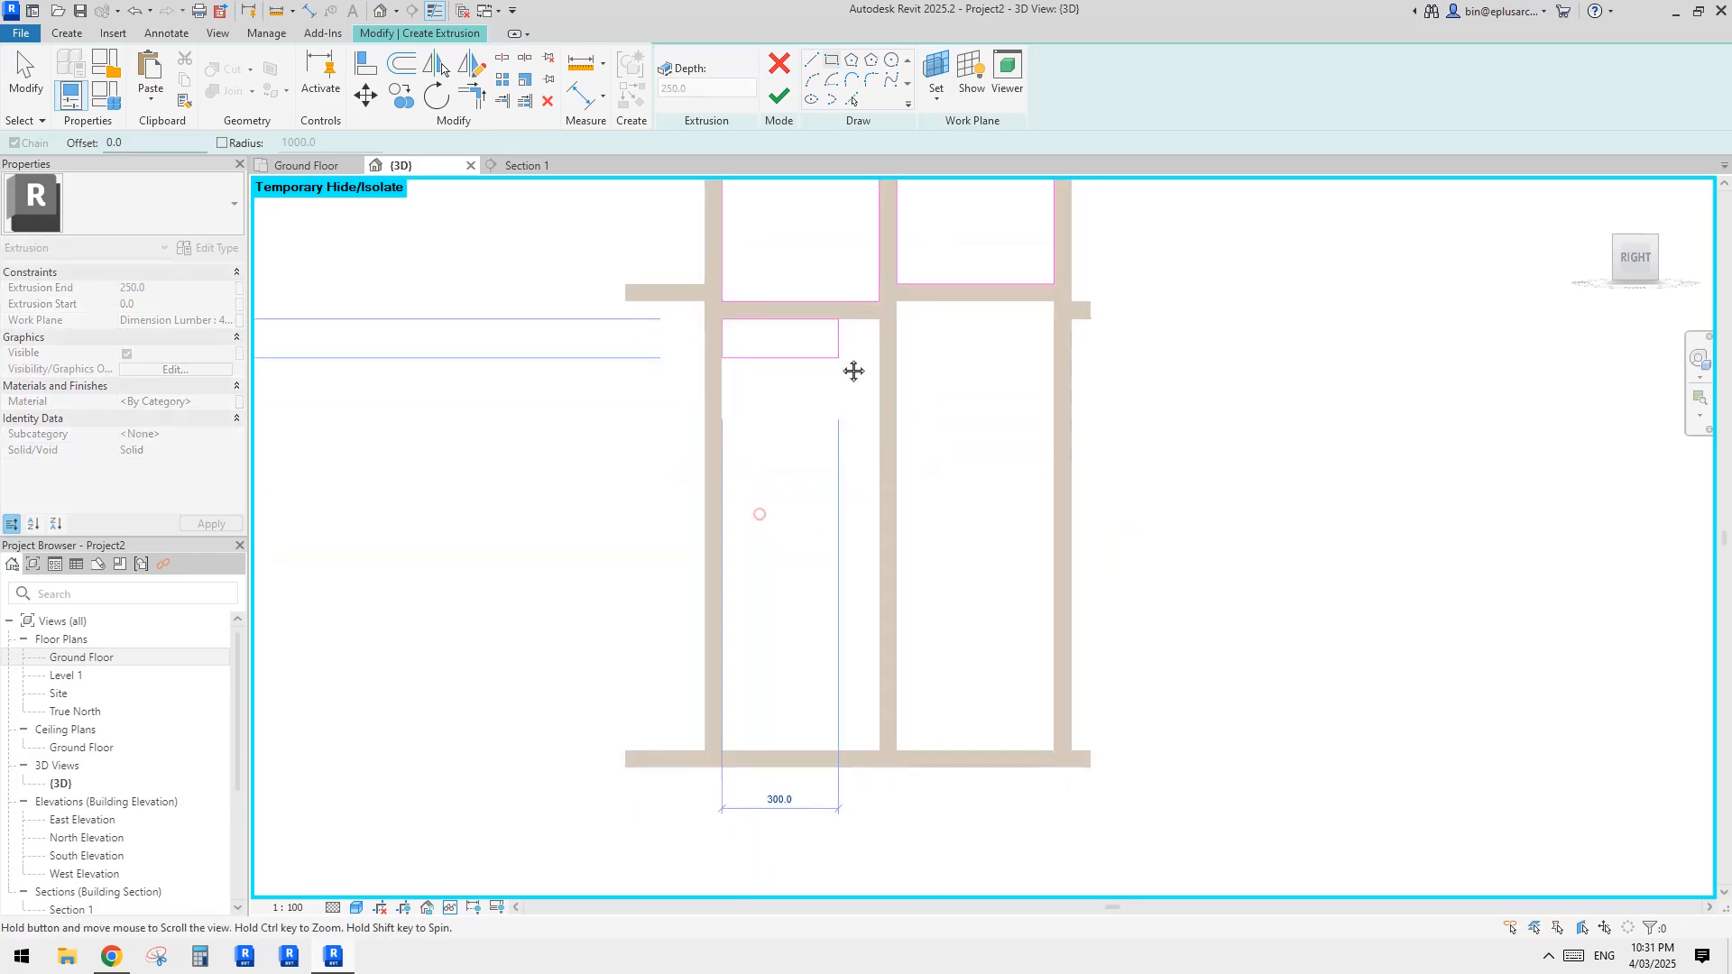
left_click(881, 749)
left_click(898, 747)
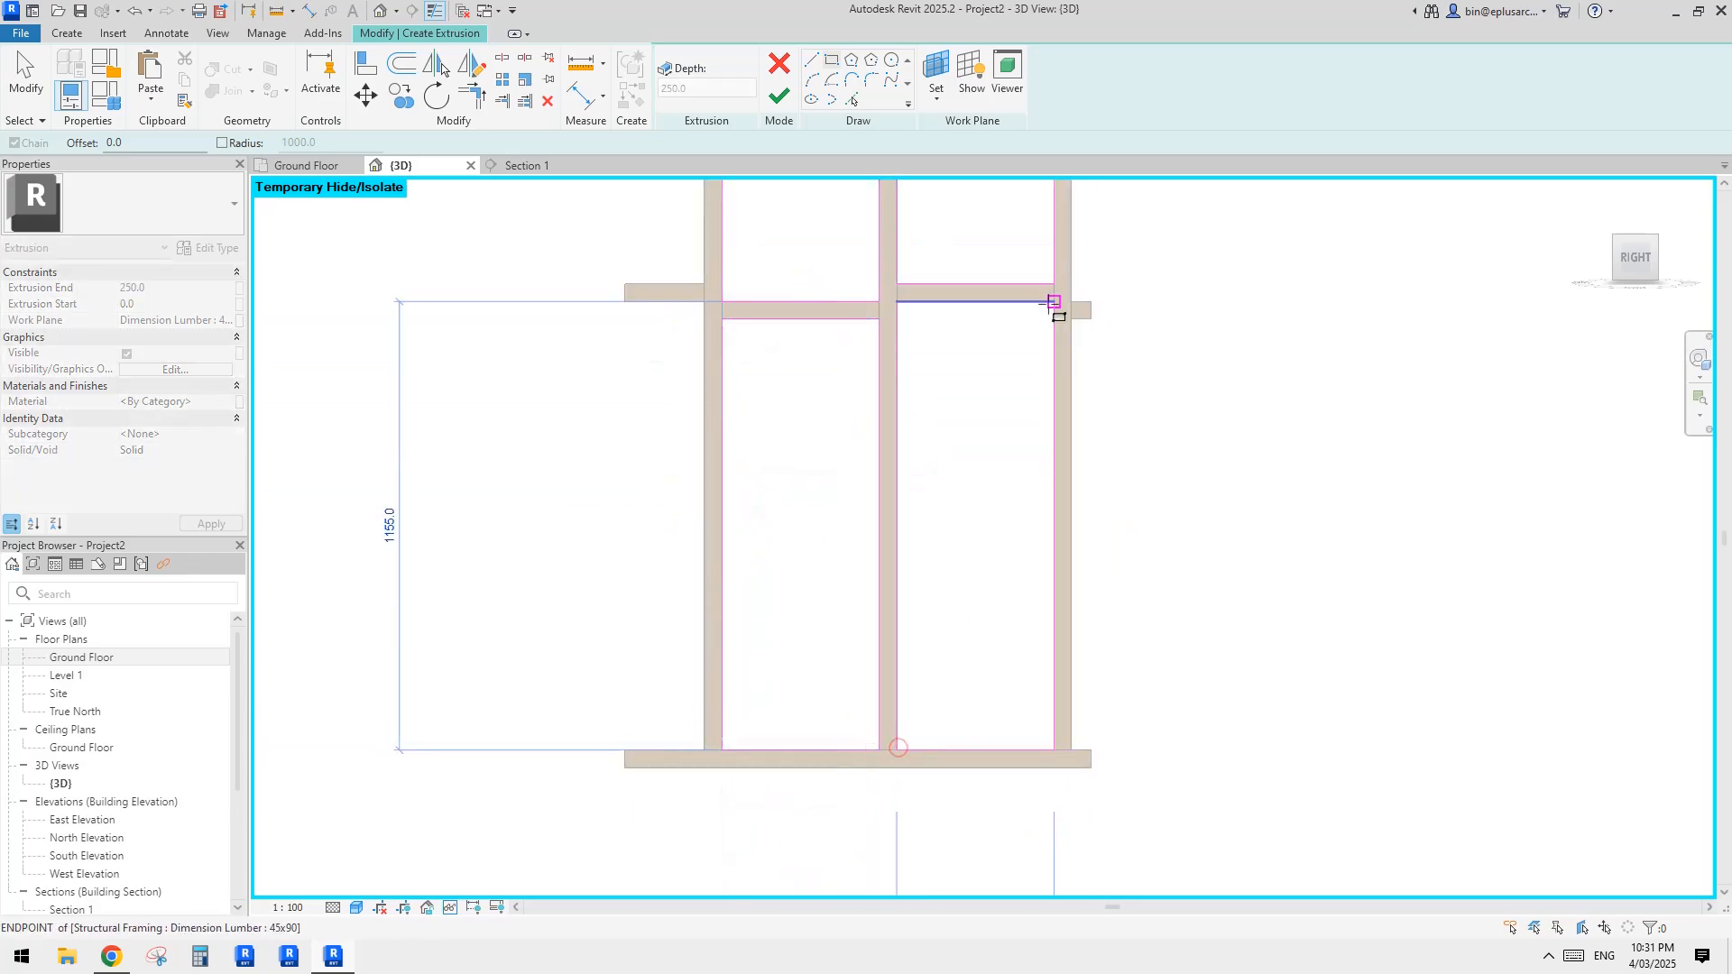
left_click(1055, 302)
Step: Sketch rectangles above and below the nogging in the 205 mm wide end bay outside the first stud
left_click(624, 300)
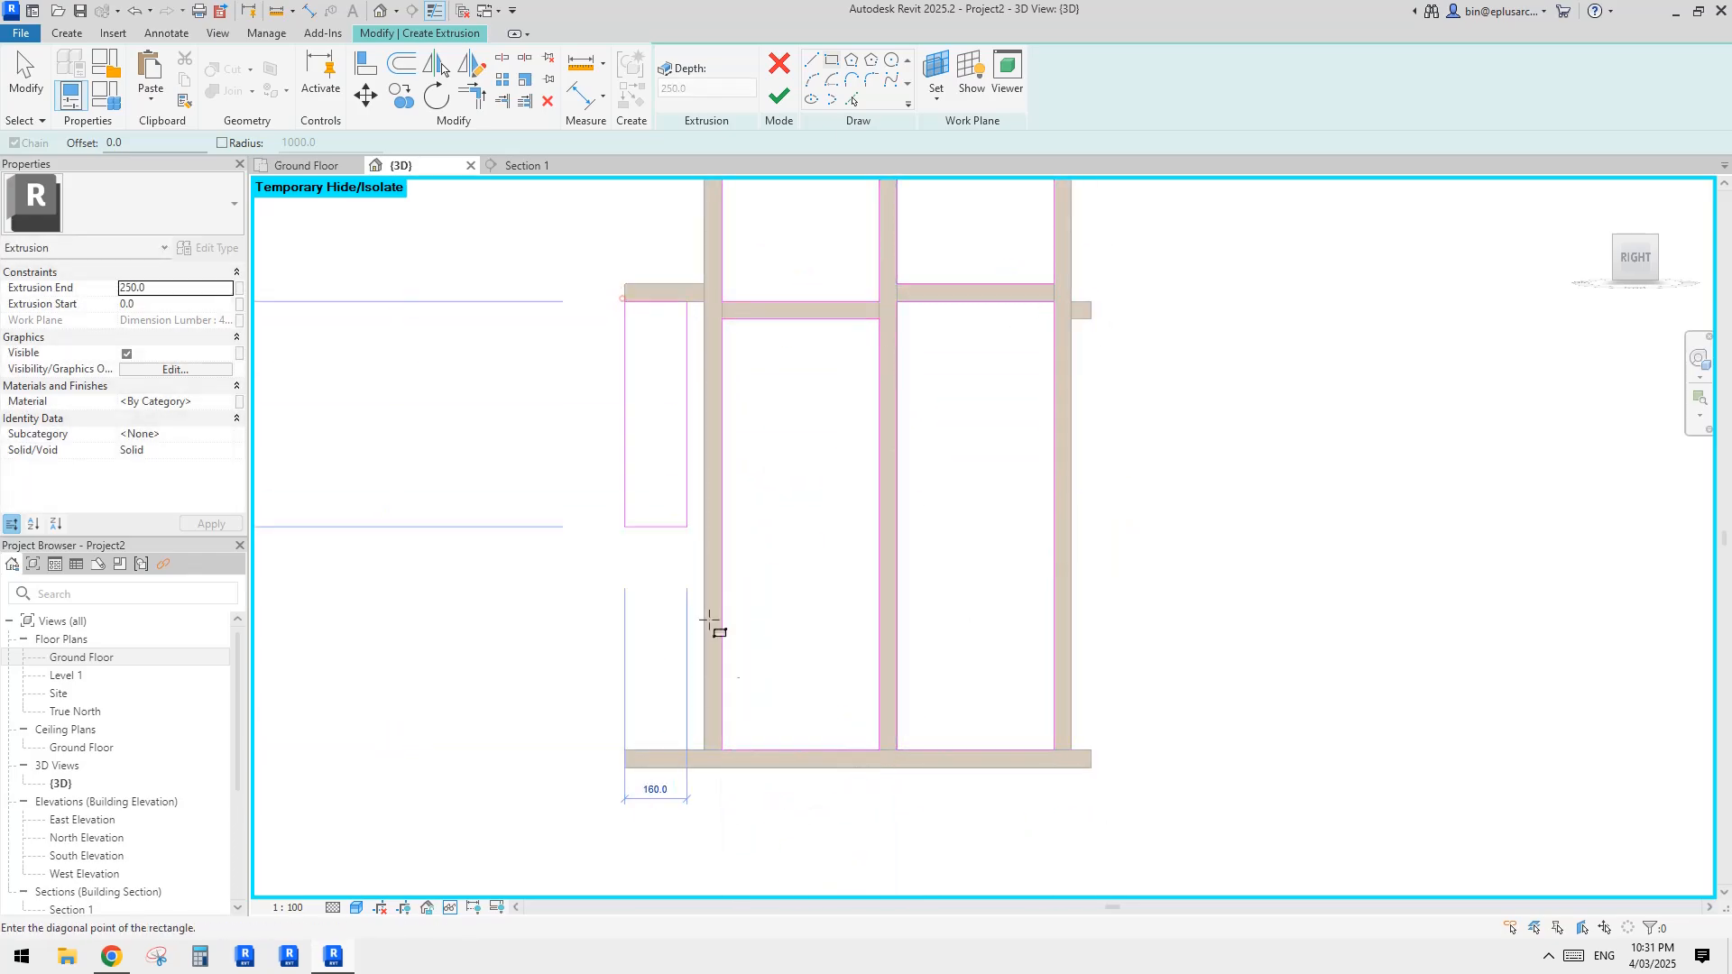
left_click(712, 748)
middle_click_drag(792, 490, 790, 607)
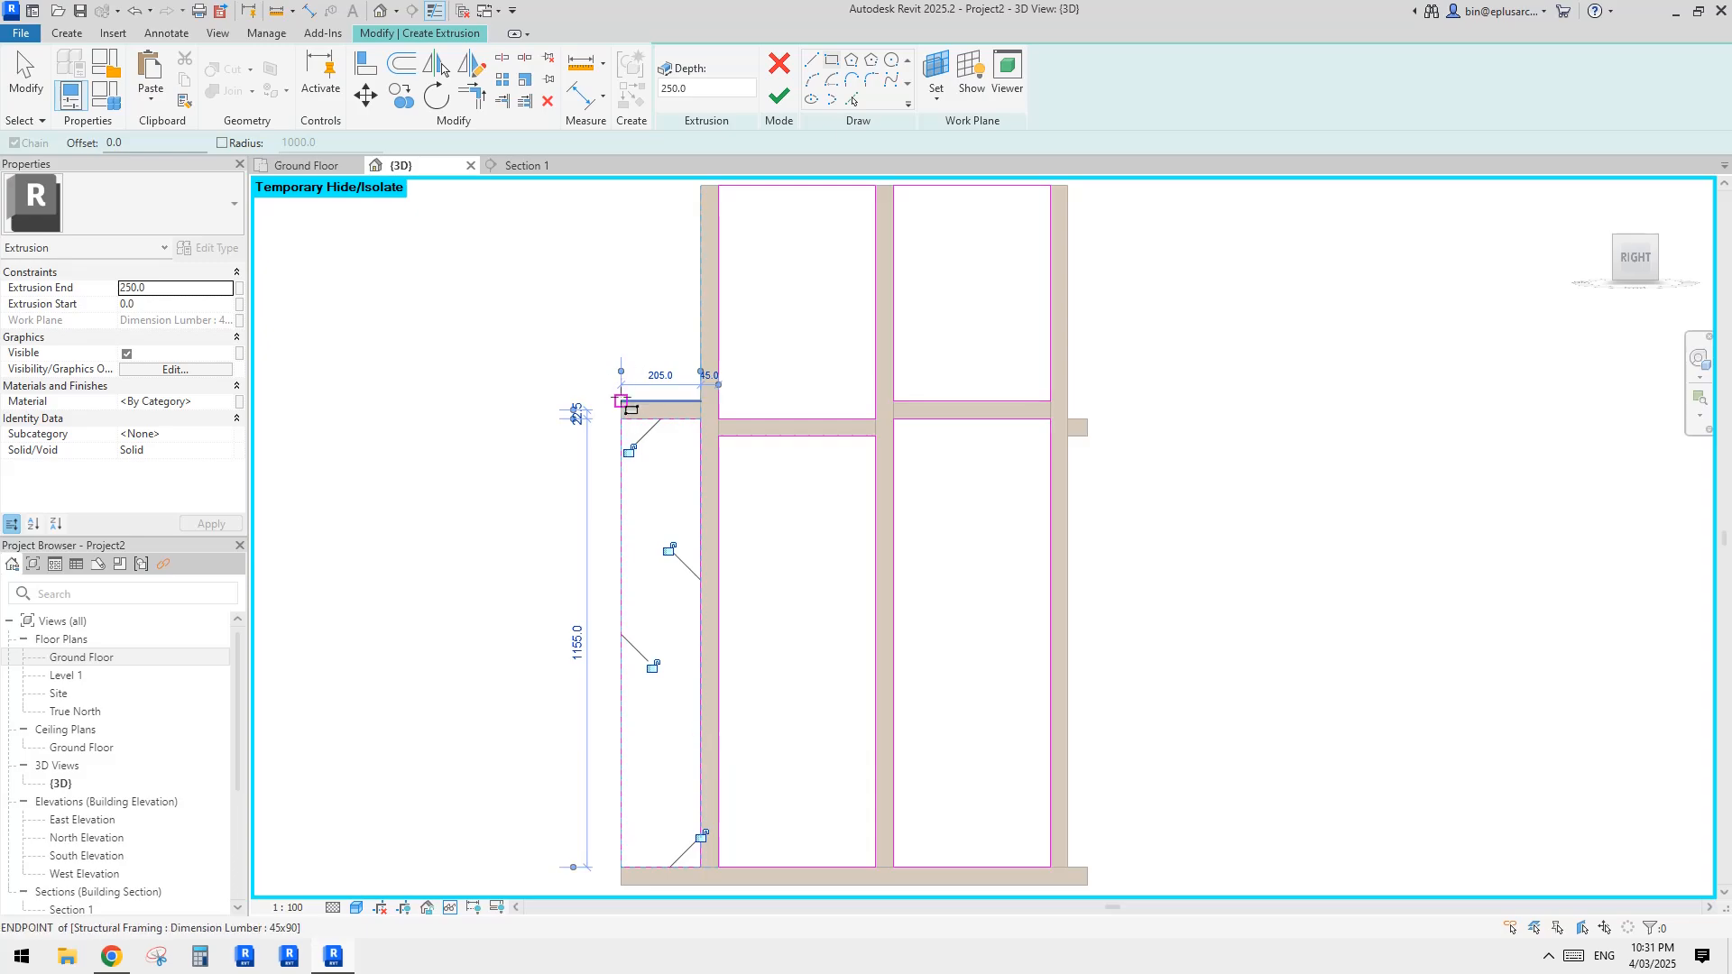
left_click(621, 400)
middle_click_drag(680, 328, 658, 463)
left_click(680, 321)
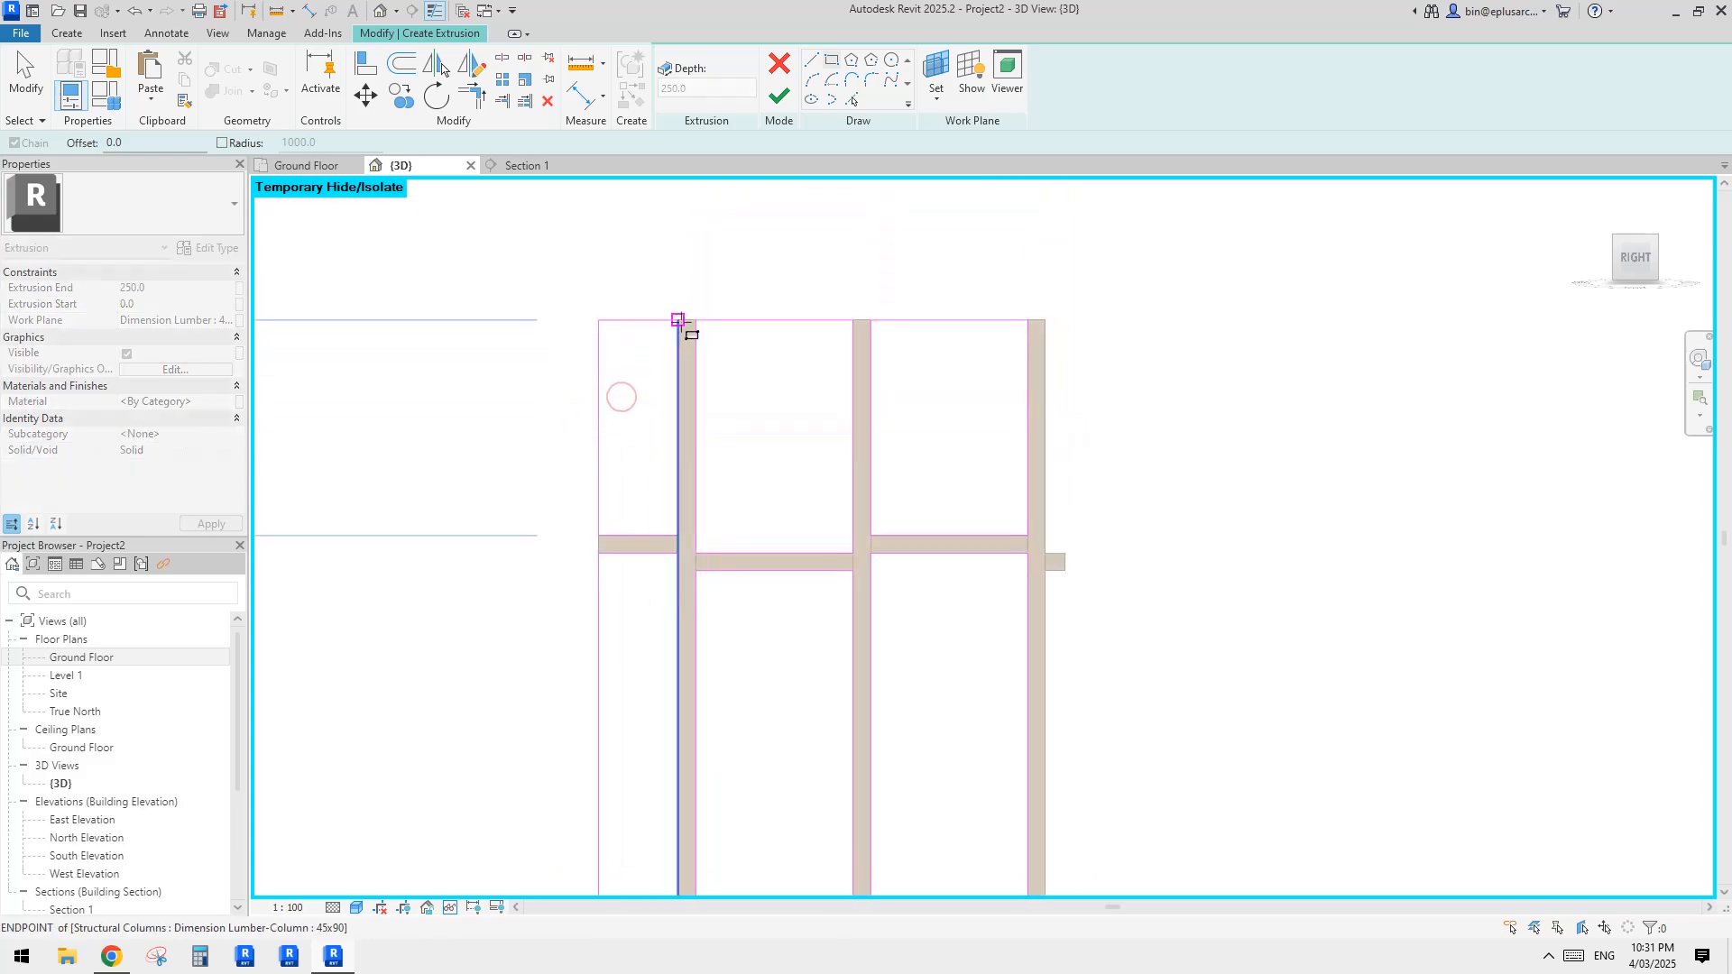
Step: Sketch narrow rectangles 50 mm wide above and below the short nogging outside the last stud
left_click(1046, 320)
left_click(1065, 553)
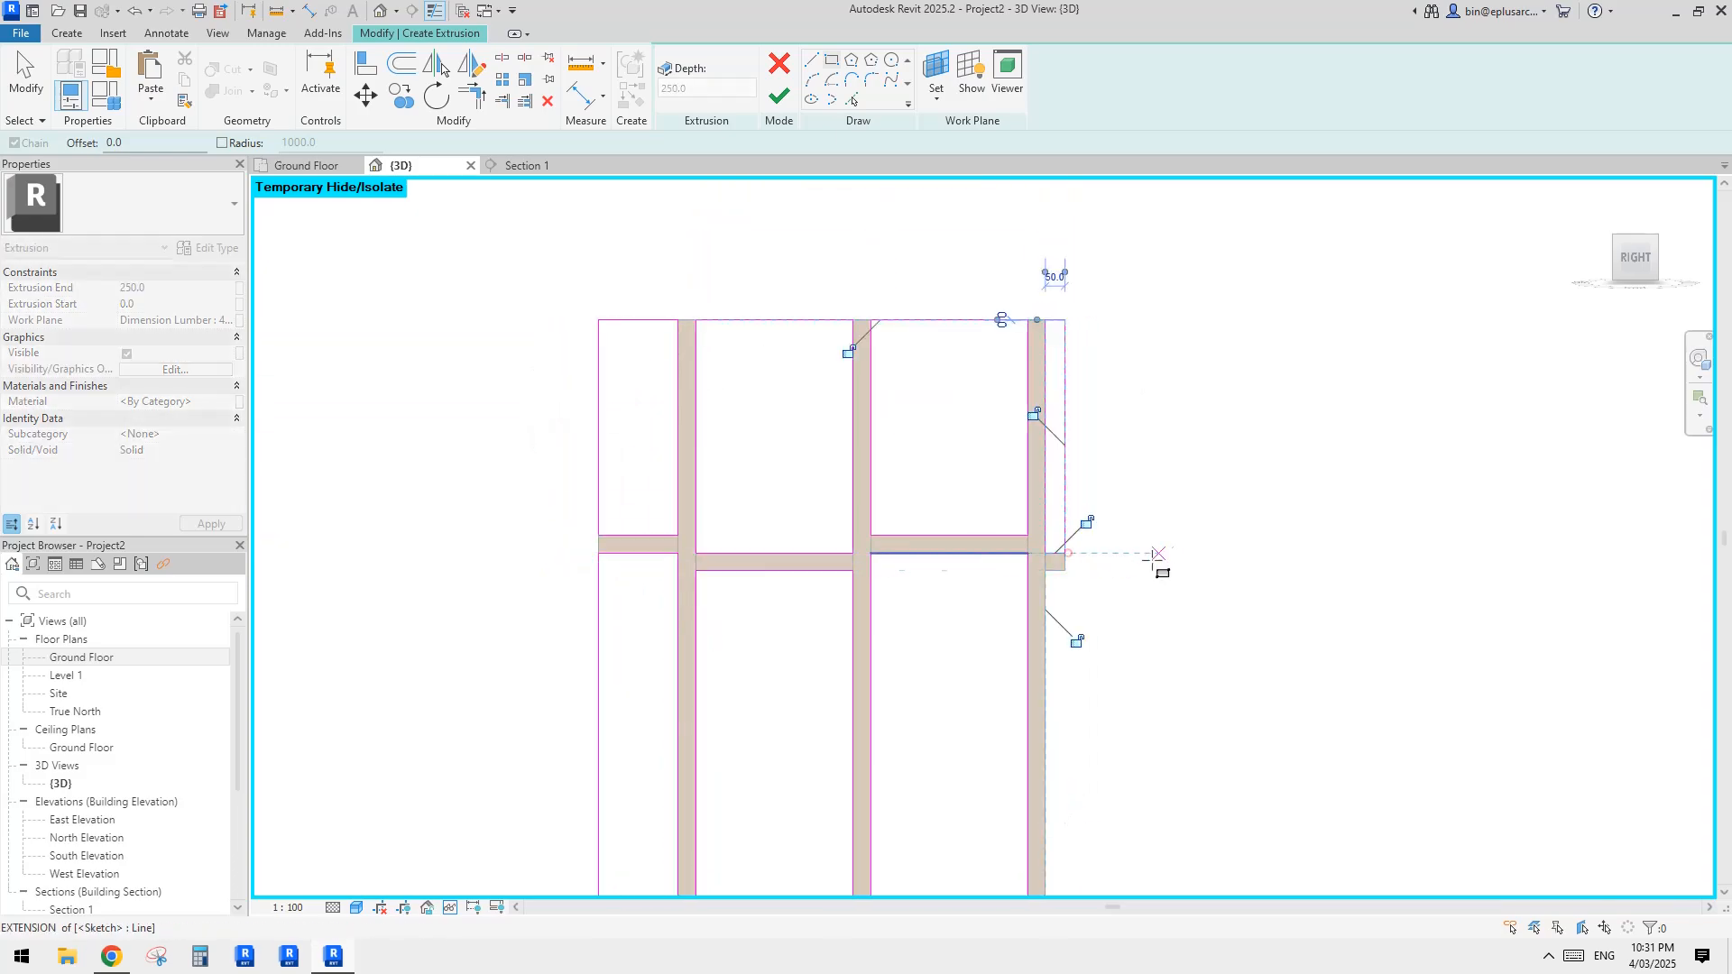
left_click(1064, 570)
middle_click_drag(1109, 710, 1128, 321)
left_click(1067, 612)
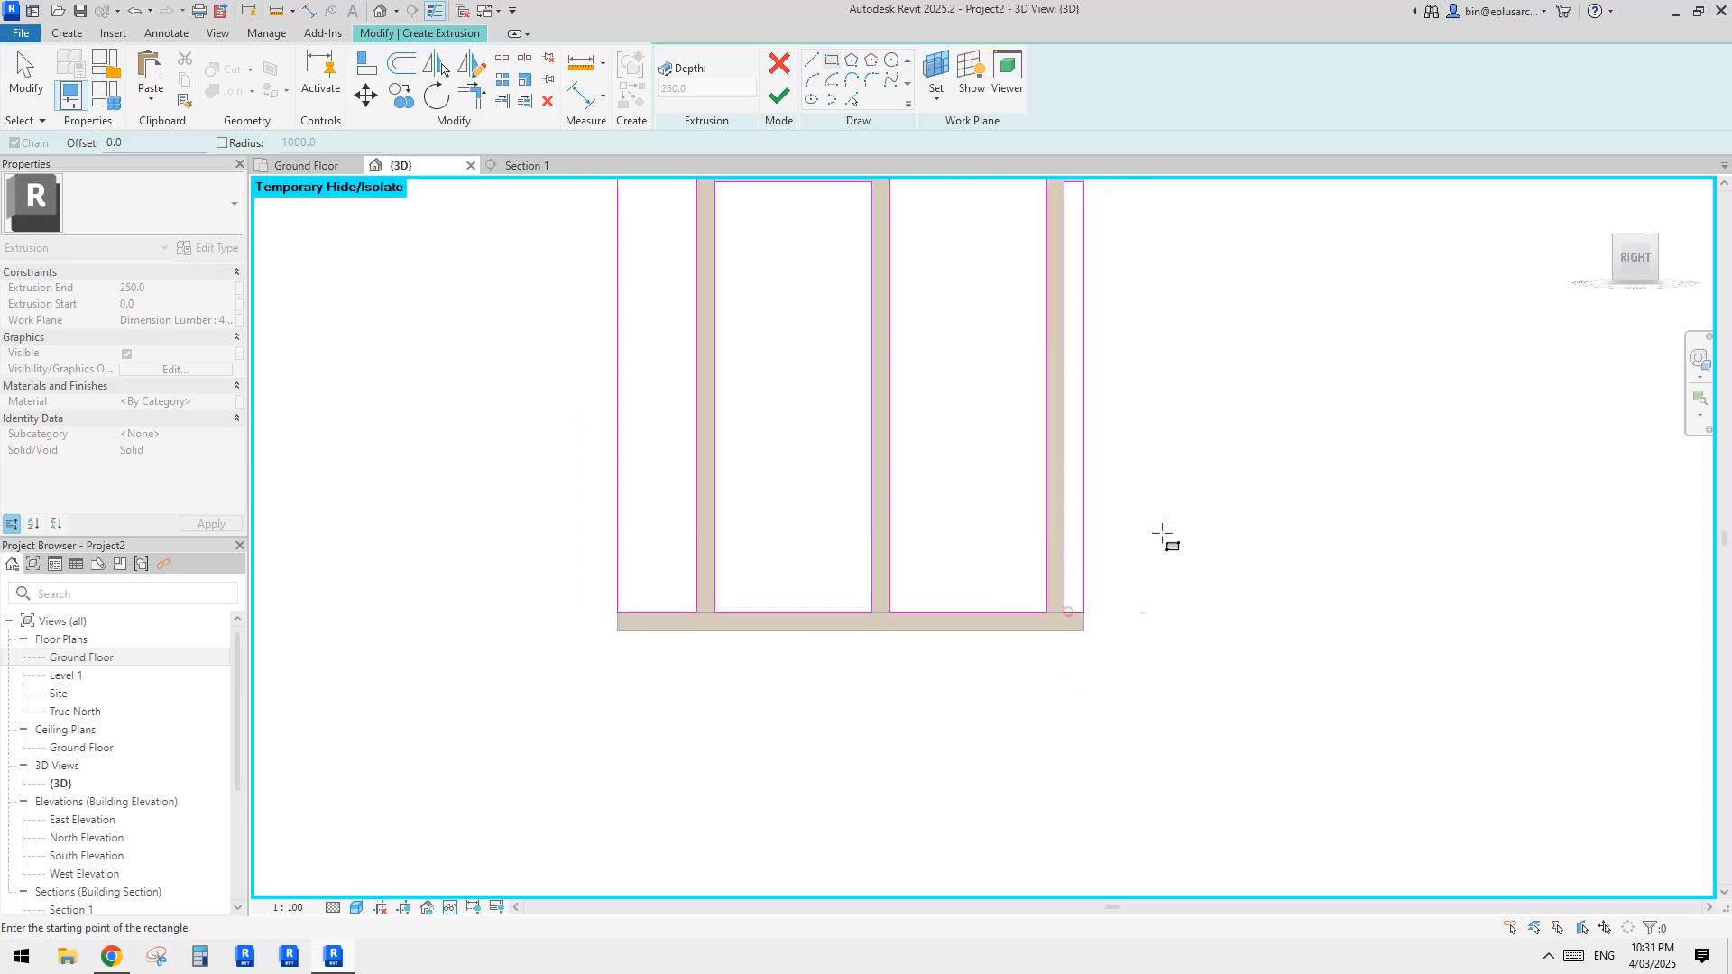
Step: Set the extrusion end to 90 mm and finish the infill extrusion sketch
double_click(164, 290)
type("90")
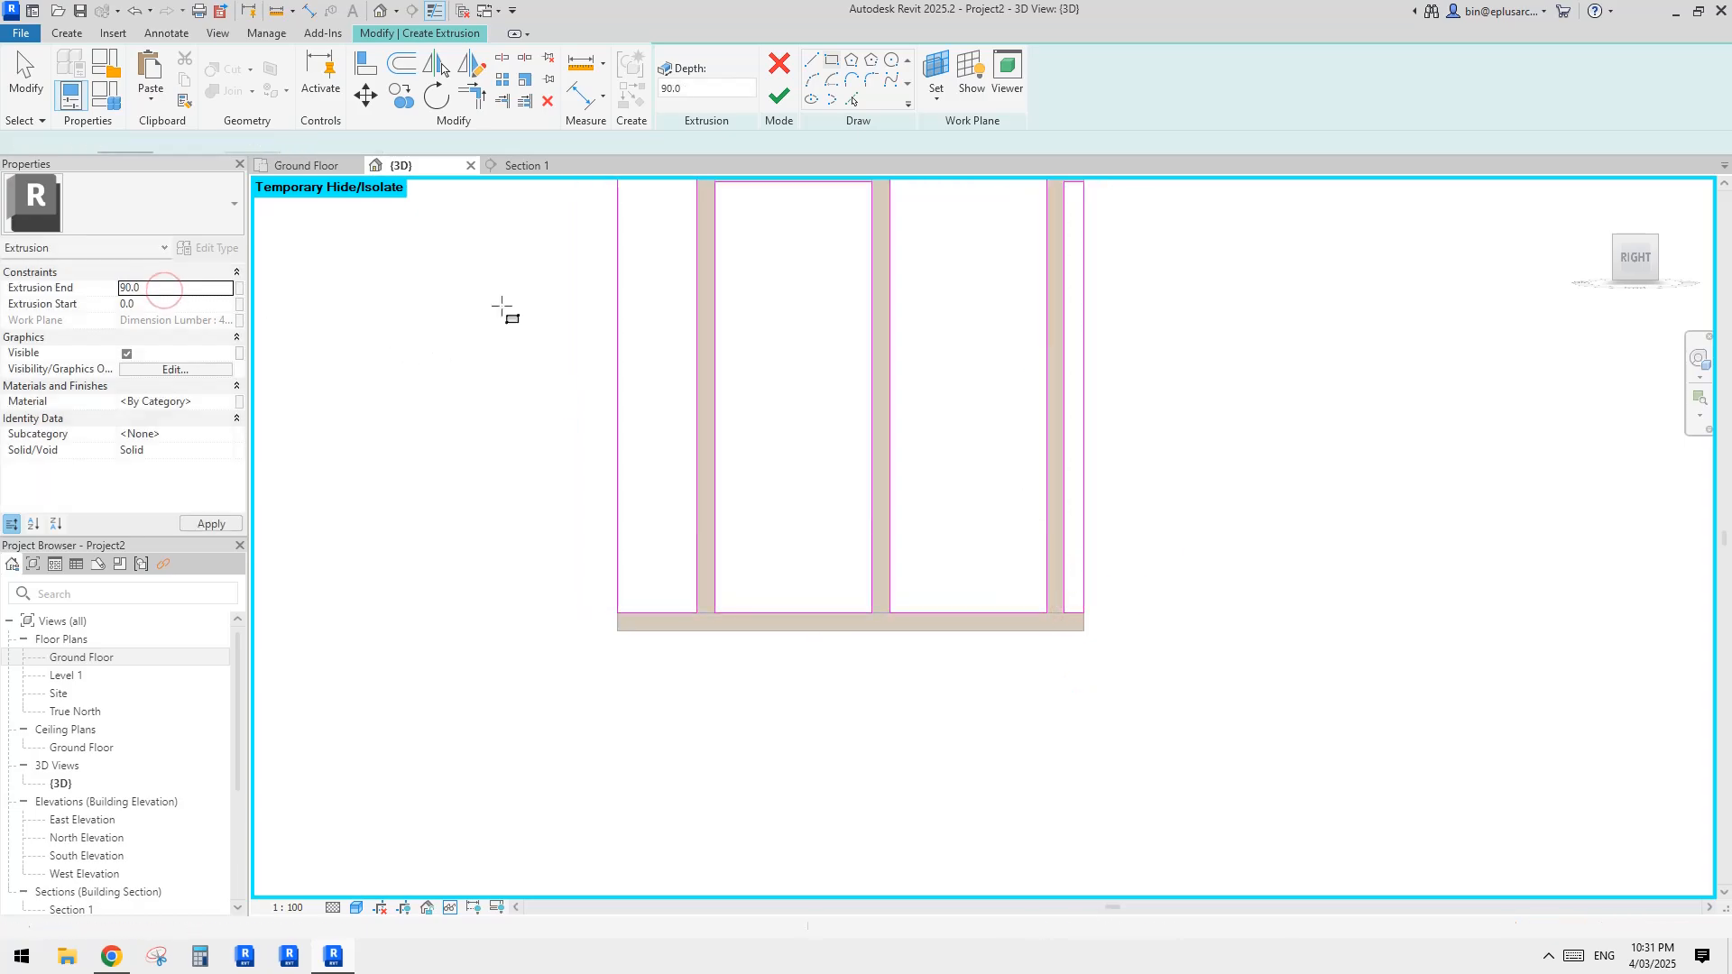
left_click(780, 96)
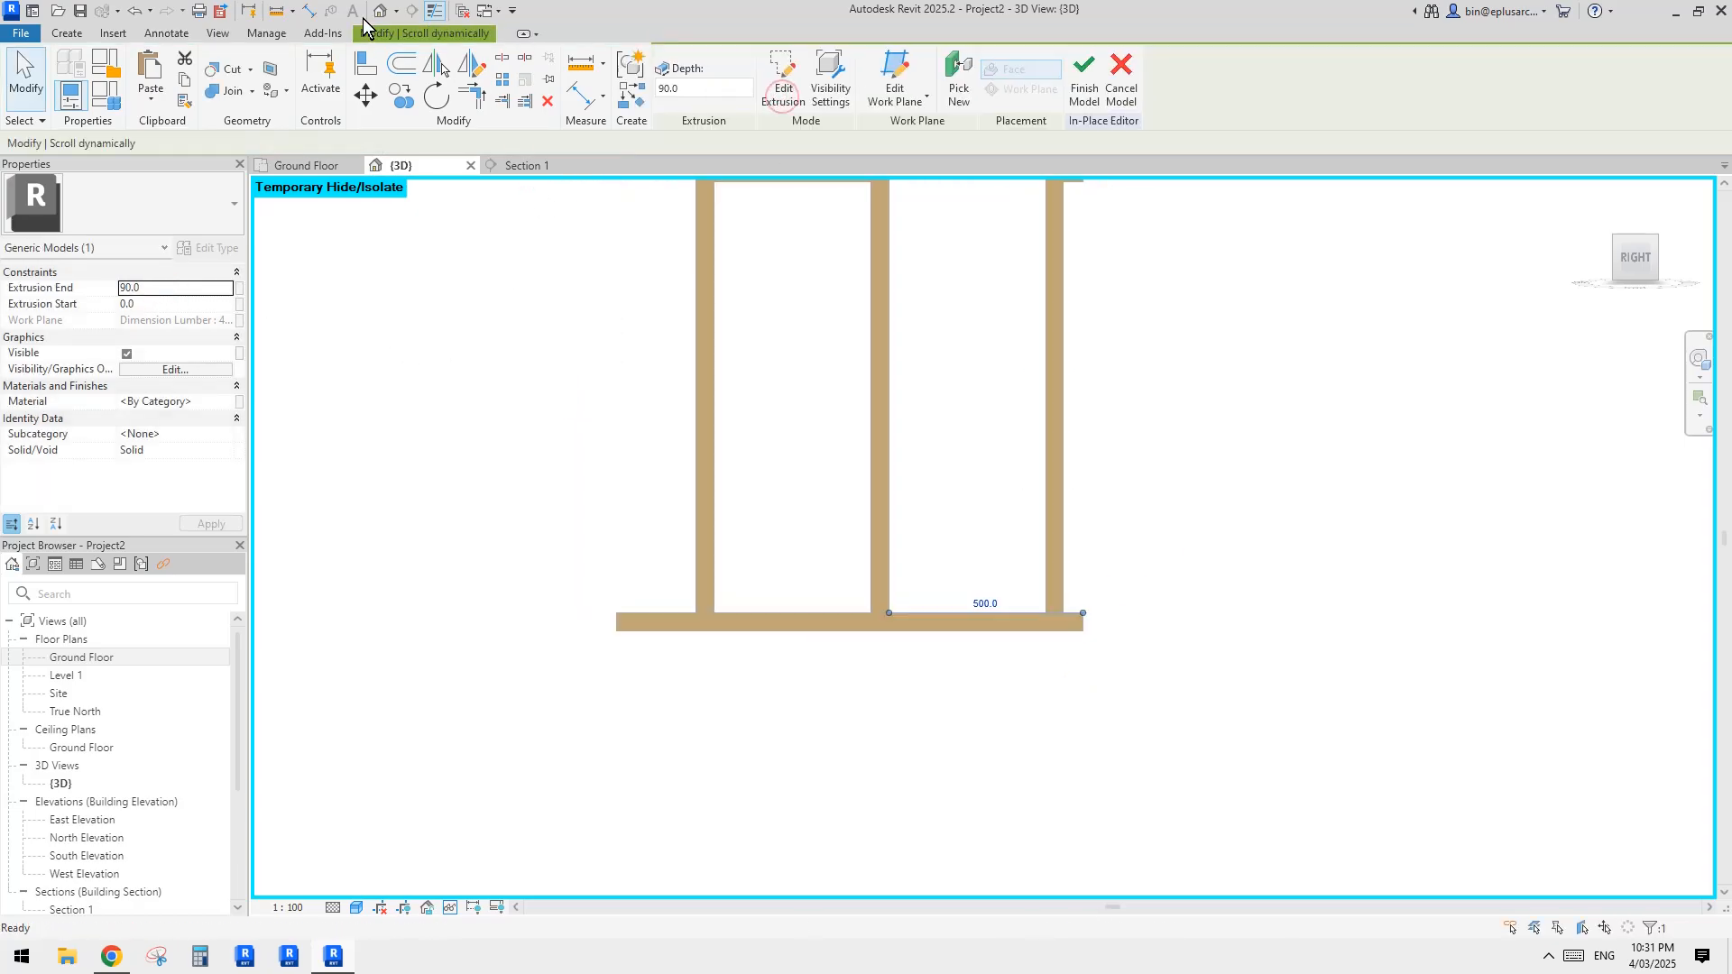
left_click(785, 242)
mouse_move(784, 242)
middle_mouse_down("shift")
mouse_move(796, 373)
mouse_move(854, 437)
middle_mouse_up("shift")
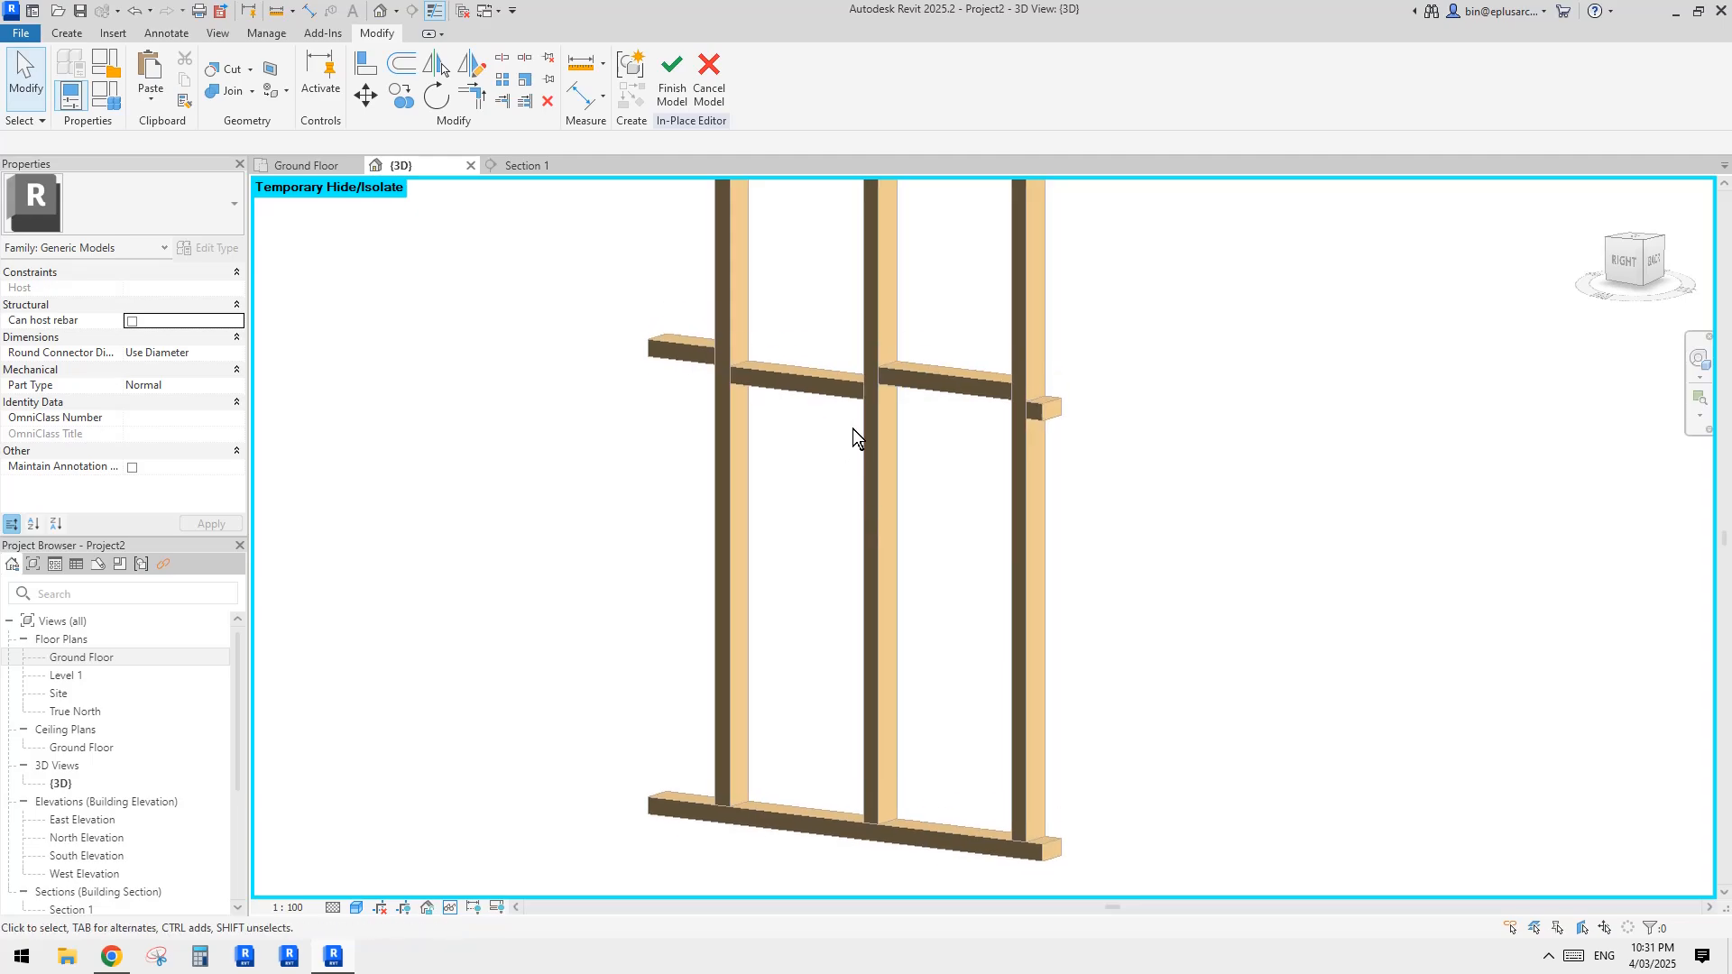
Step: Reset the temporary isolation and set the infill extrusion's end to -90 mm
key("h")
key("r")
middle_click_drag(998, 365, 940, 468, "shift")
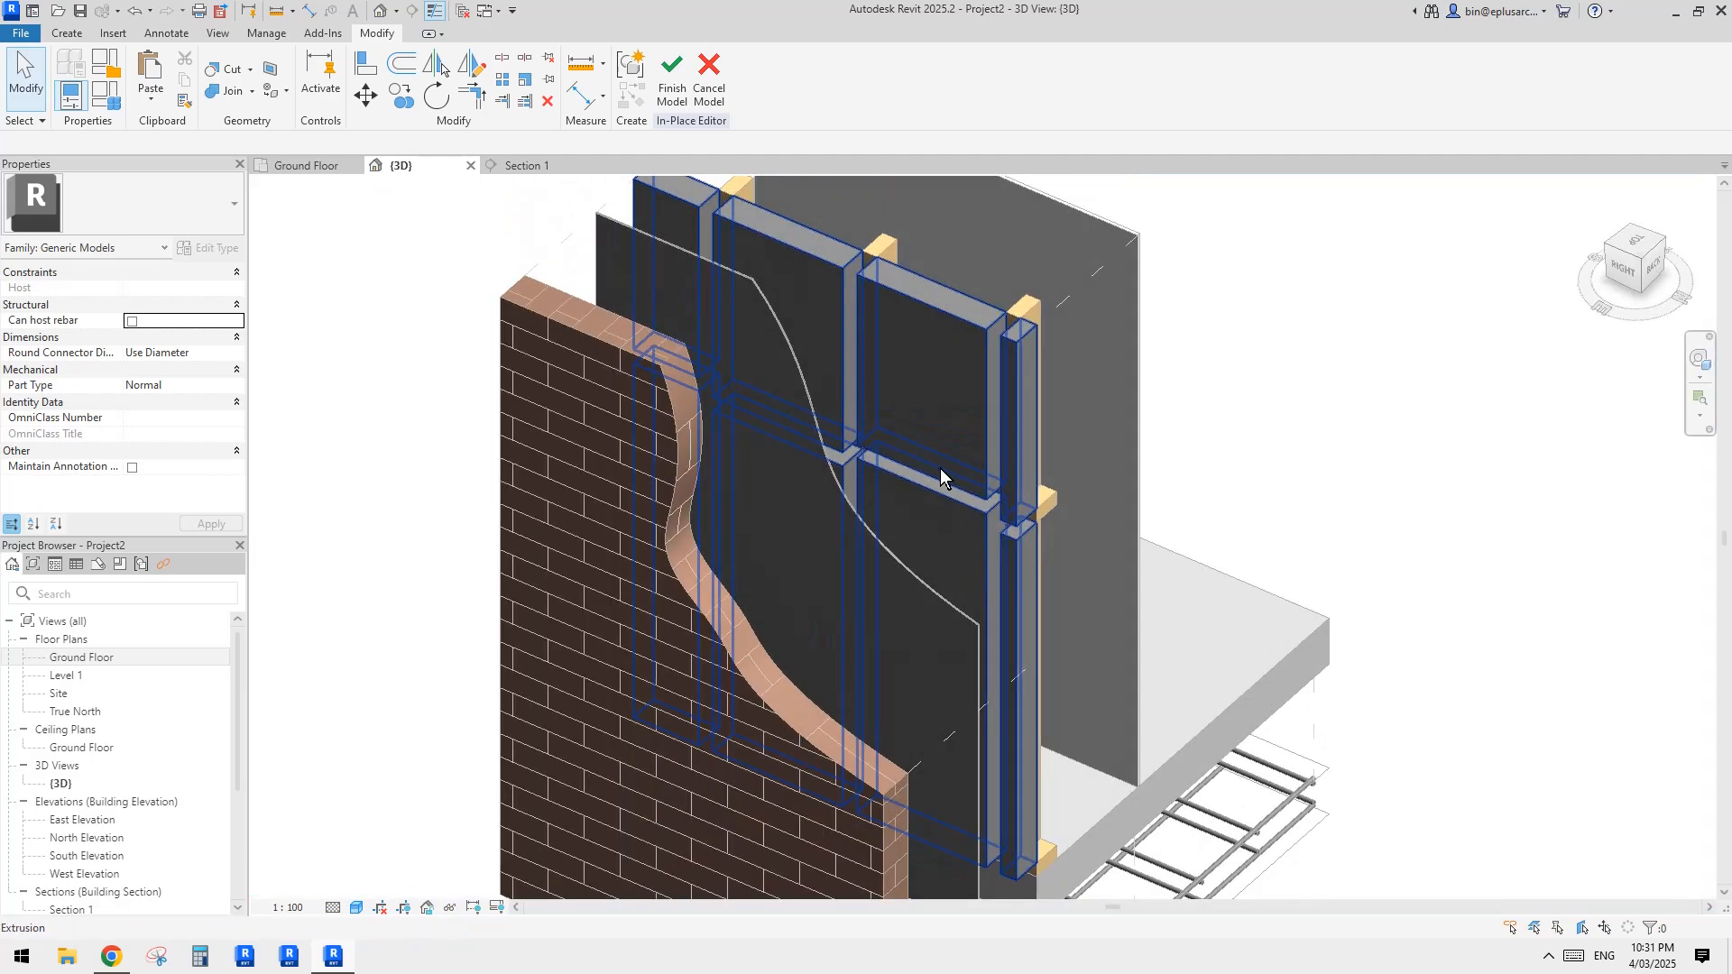
left_click(940, 383)
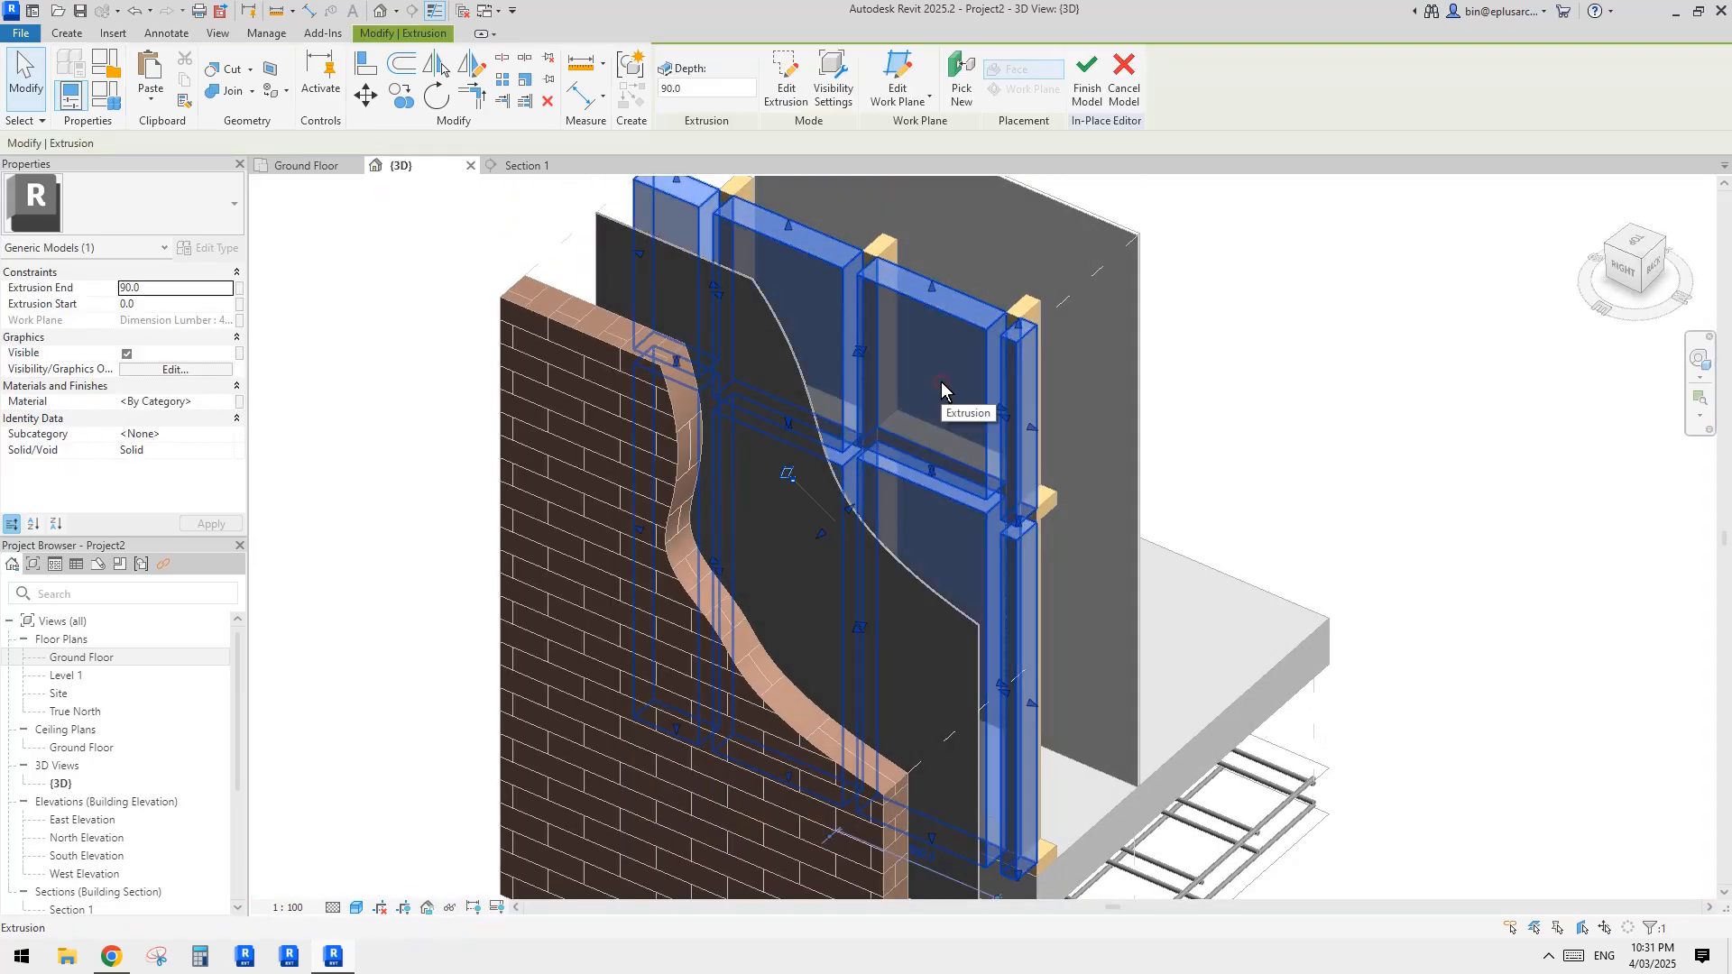
left_click(166, 288)
type("-90")
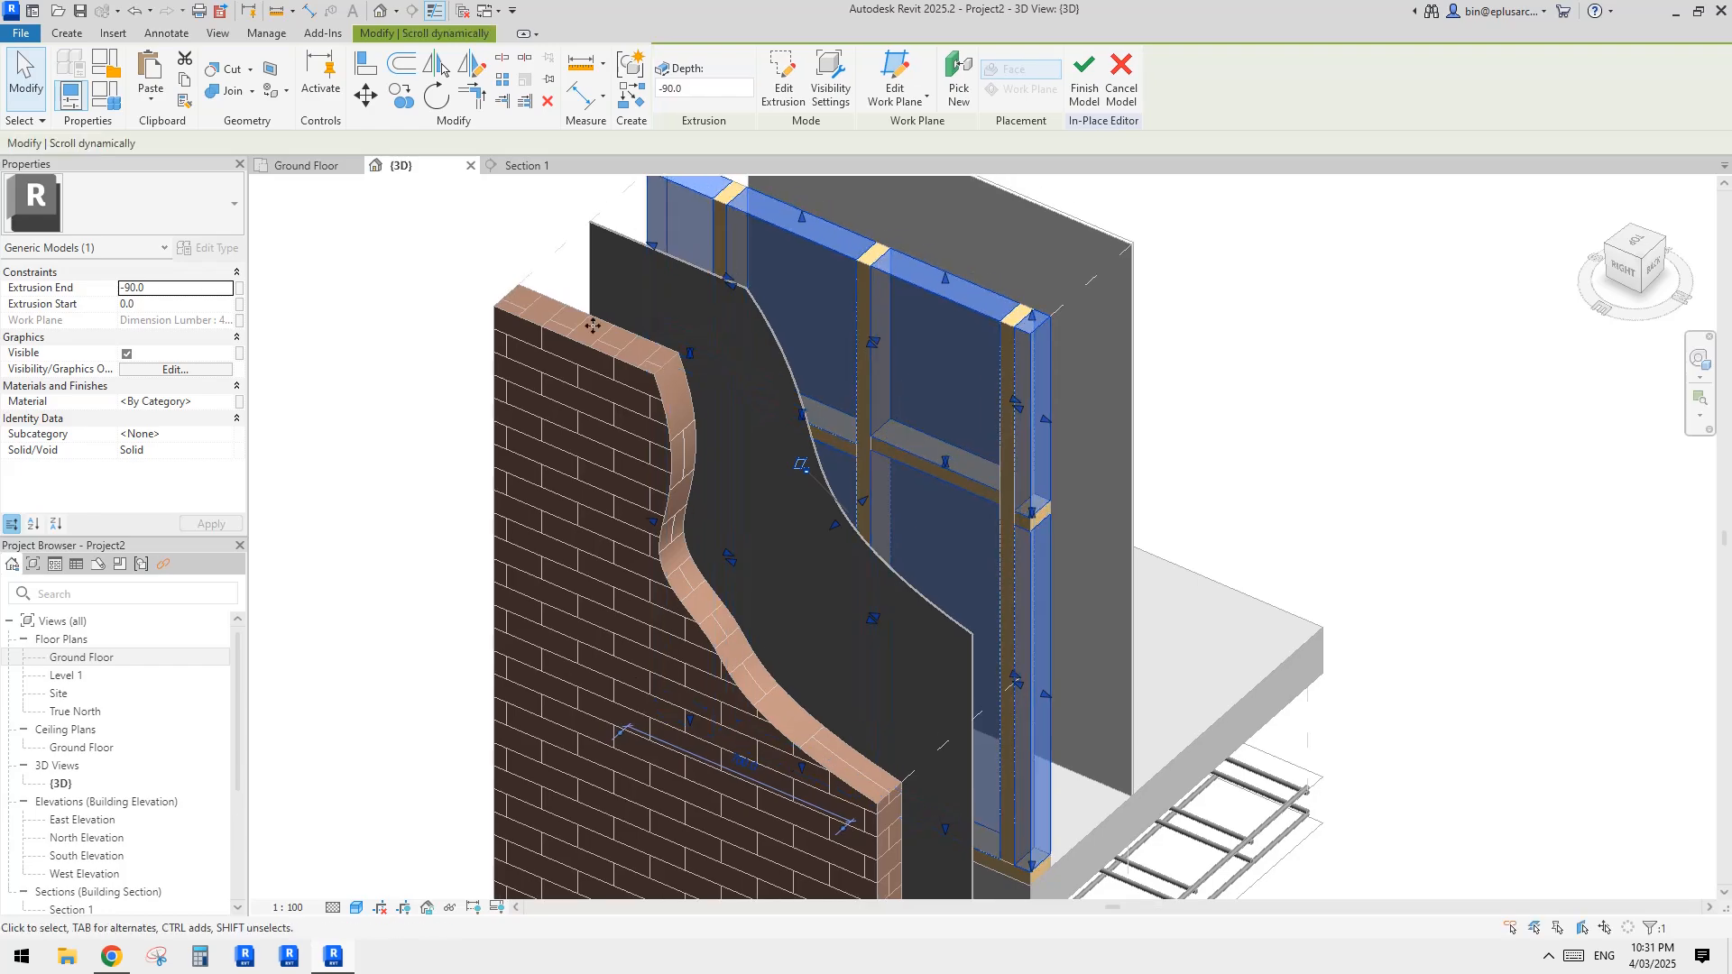
Step: Create a new project material for the infill extrusion
left_click(167, 401)
left_click(238, 401)
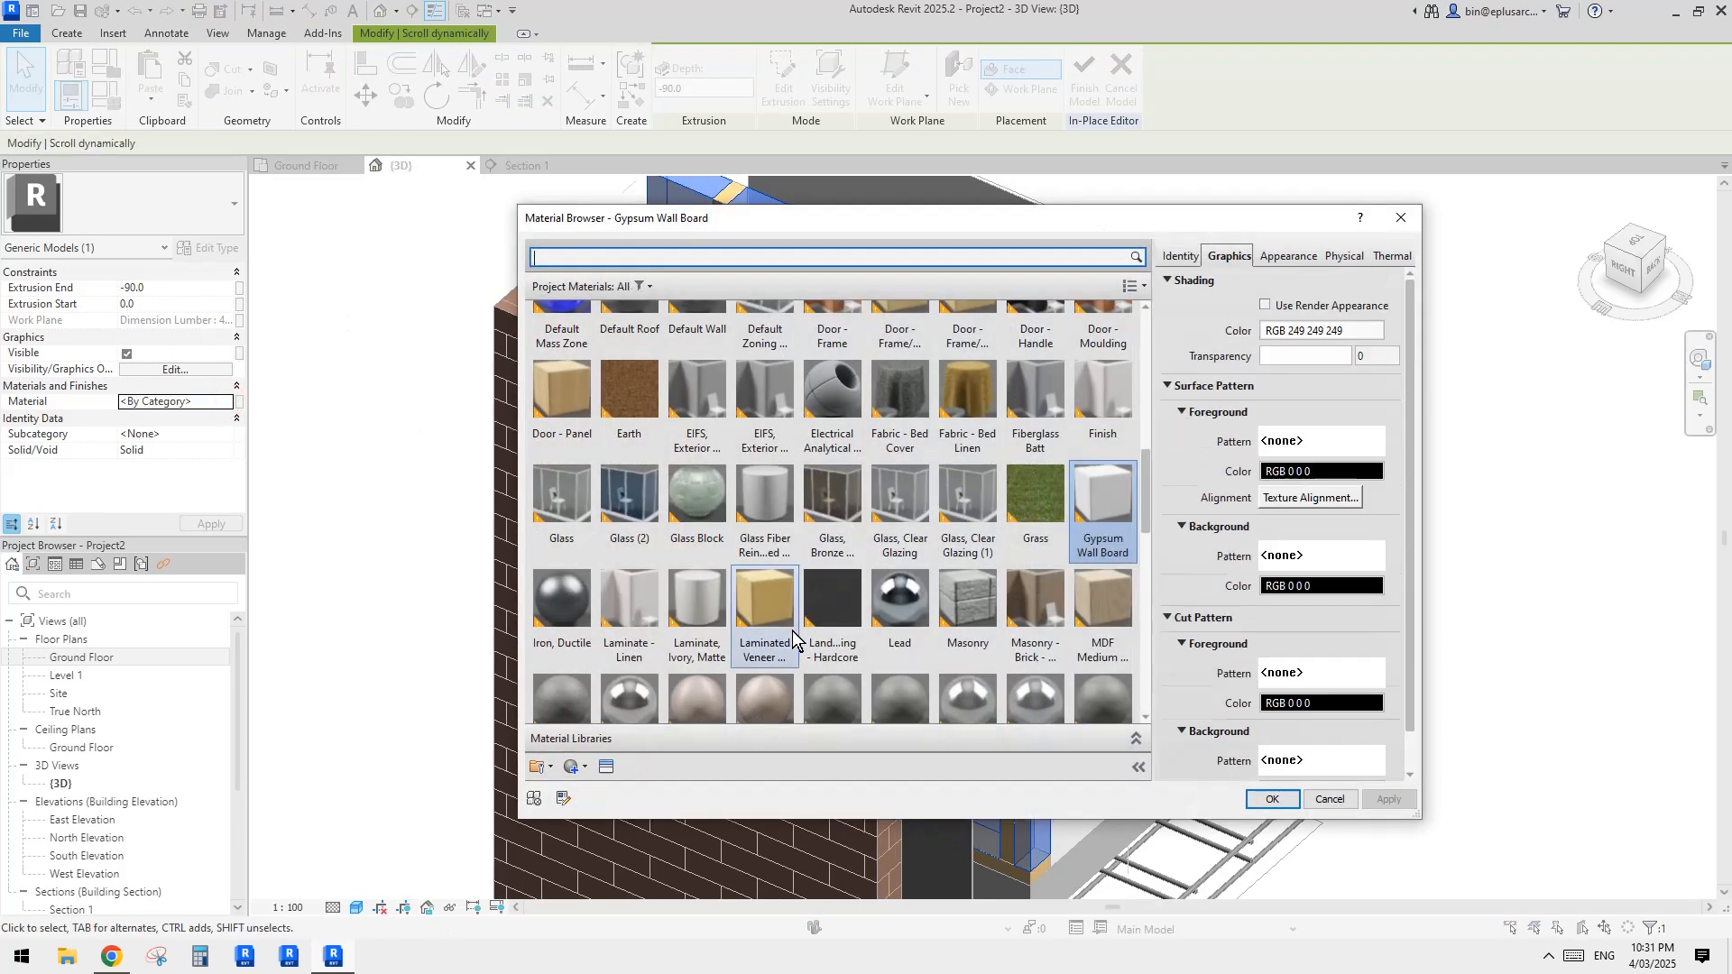
left_click(581, 768)
left_click(631, 727)
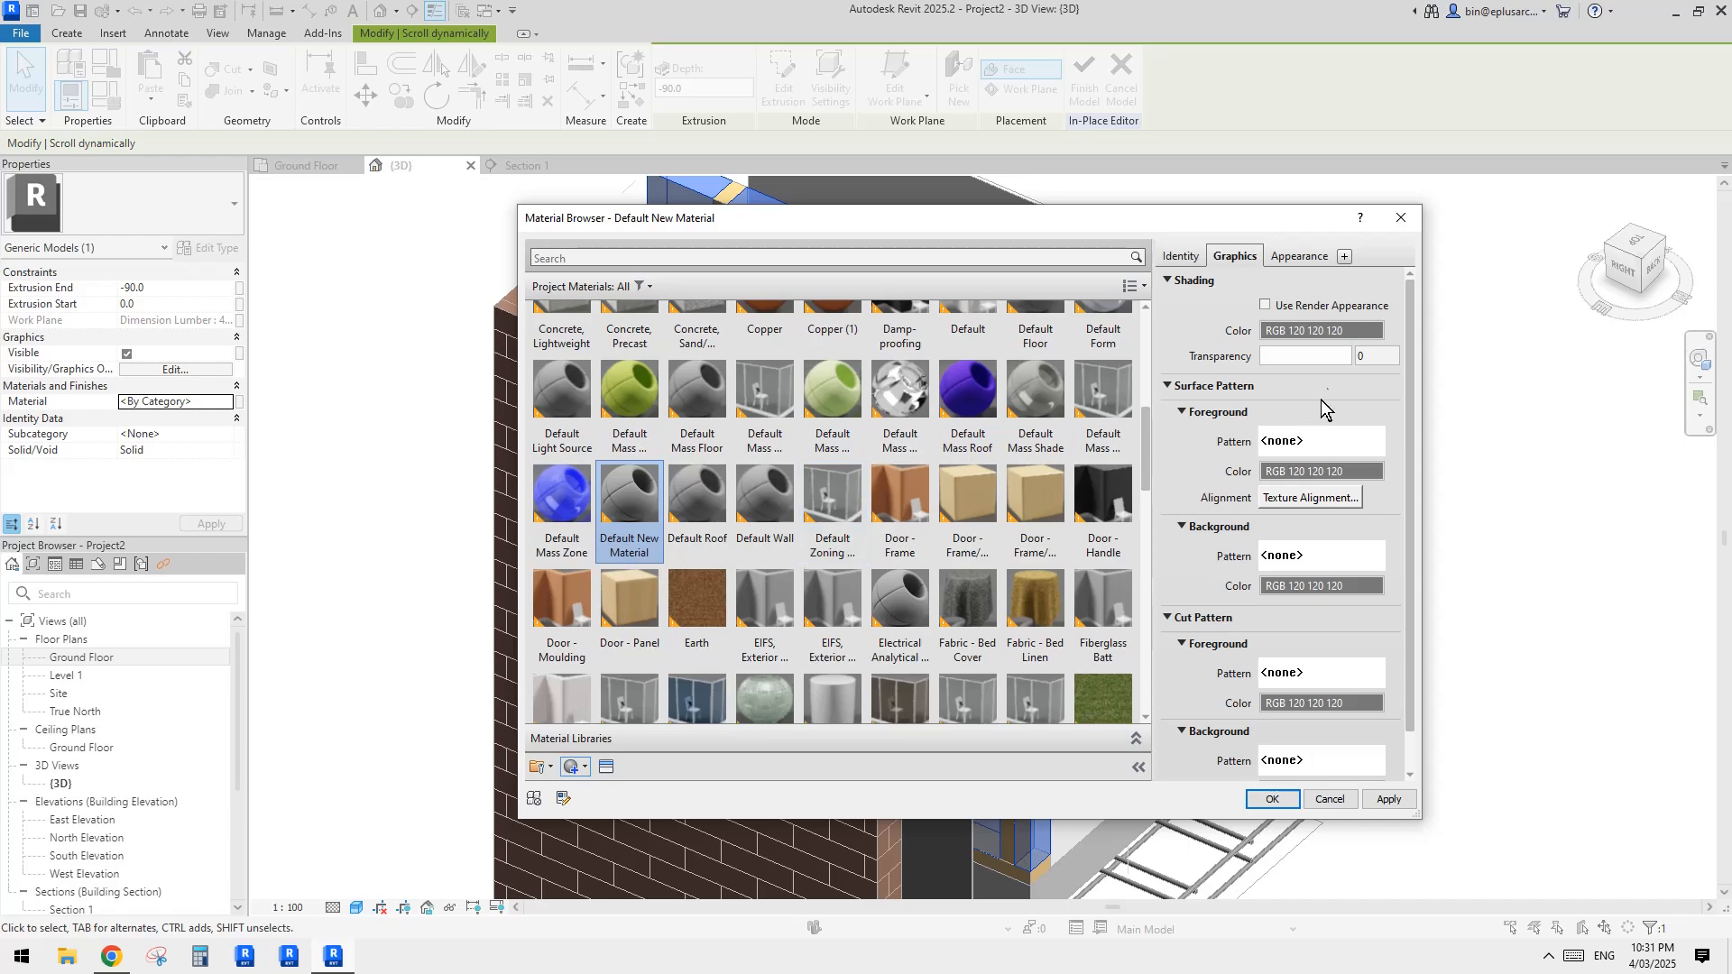
Step: Set the new material's shading colour to pale cream RGB 254-251-231 and assign it to the infill extrusion
left_click(1292, 331)
left_click(806, 390)
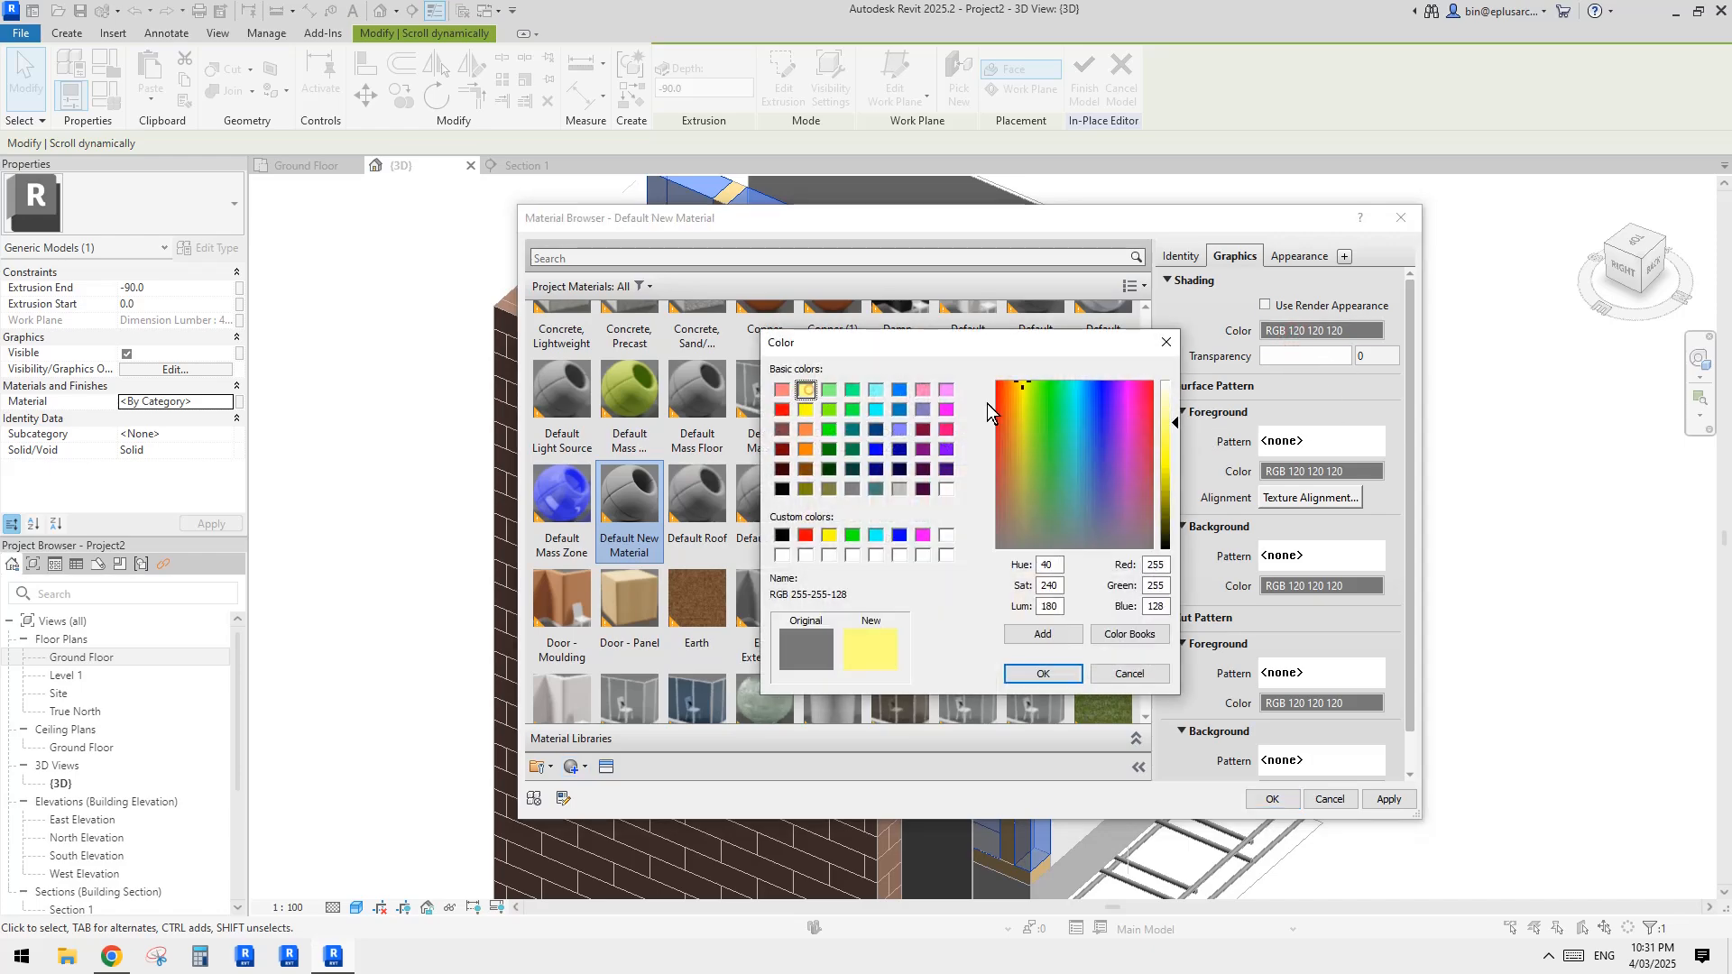
left_click(1170, 389)
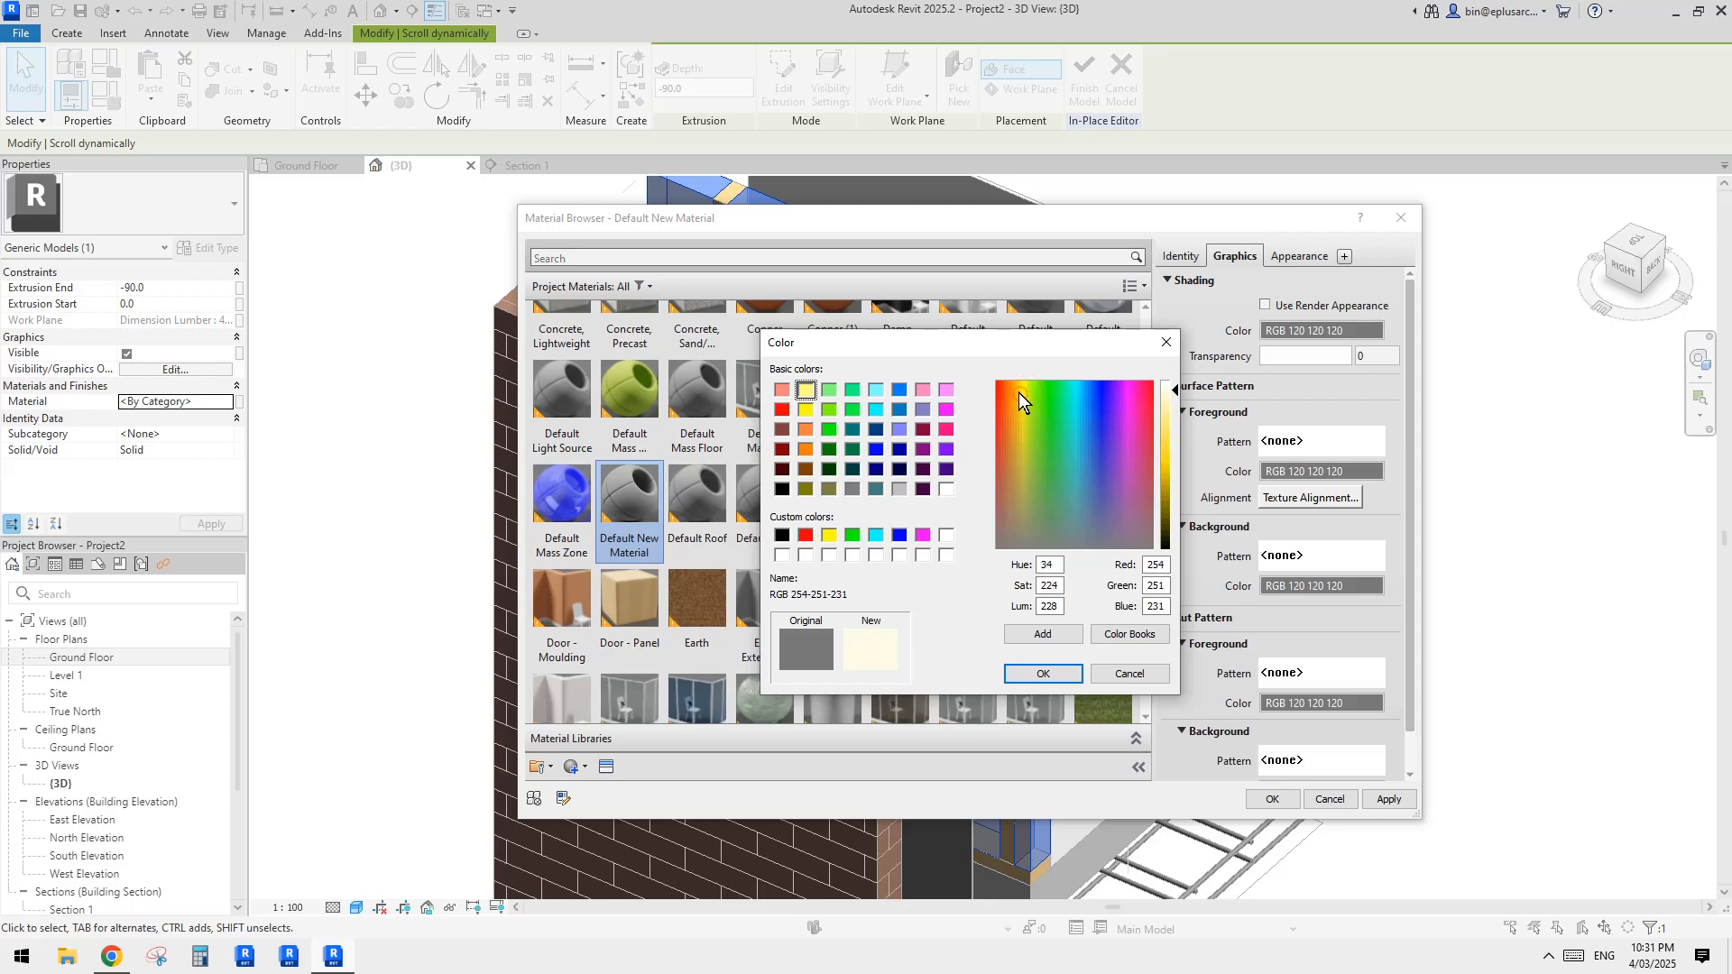
left_click(1019, 390)
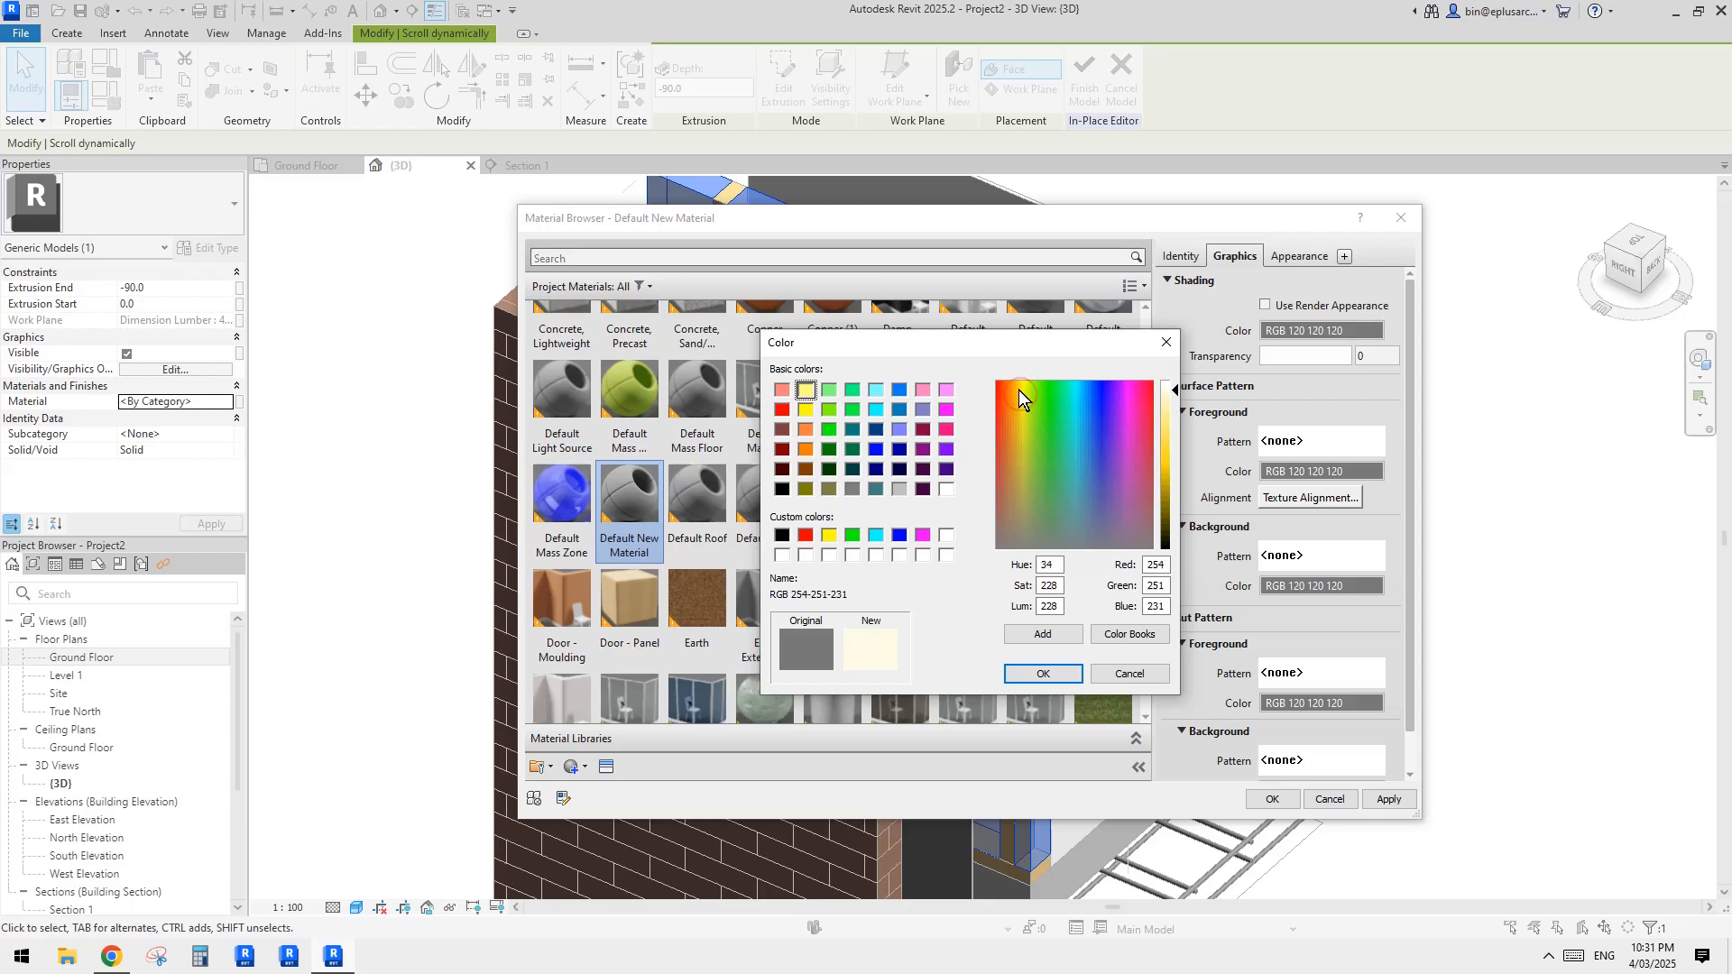
left_click(1031, 674)
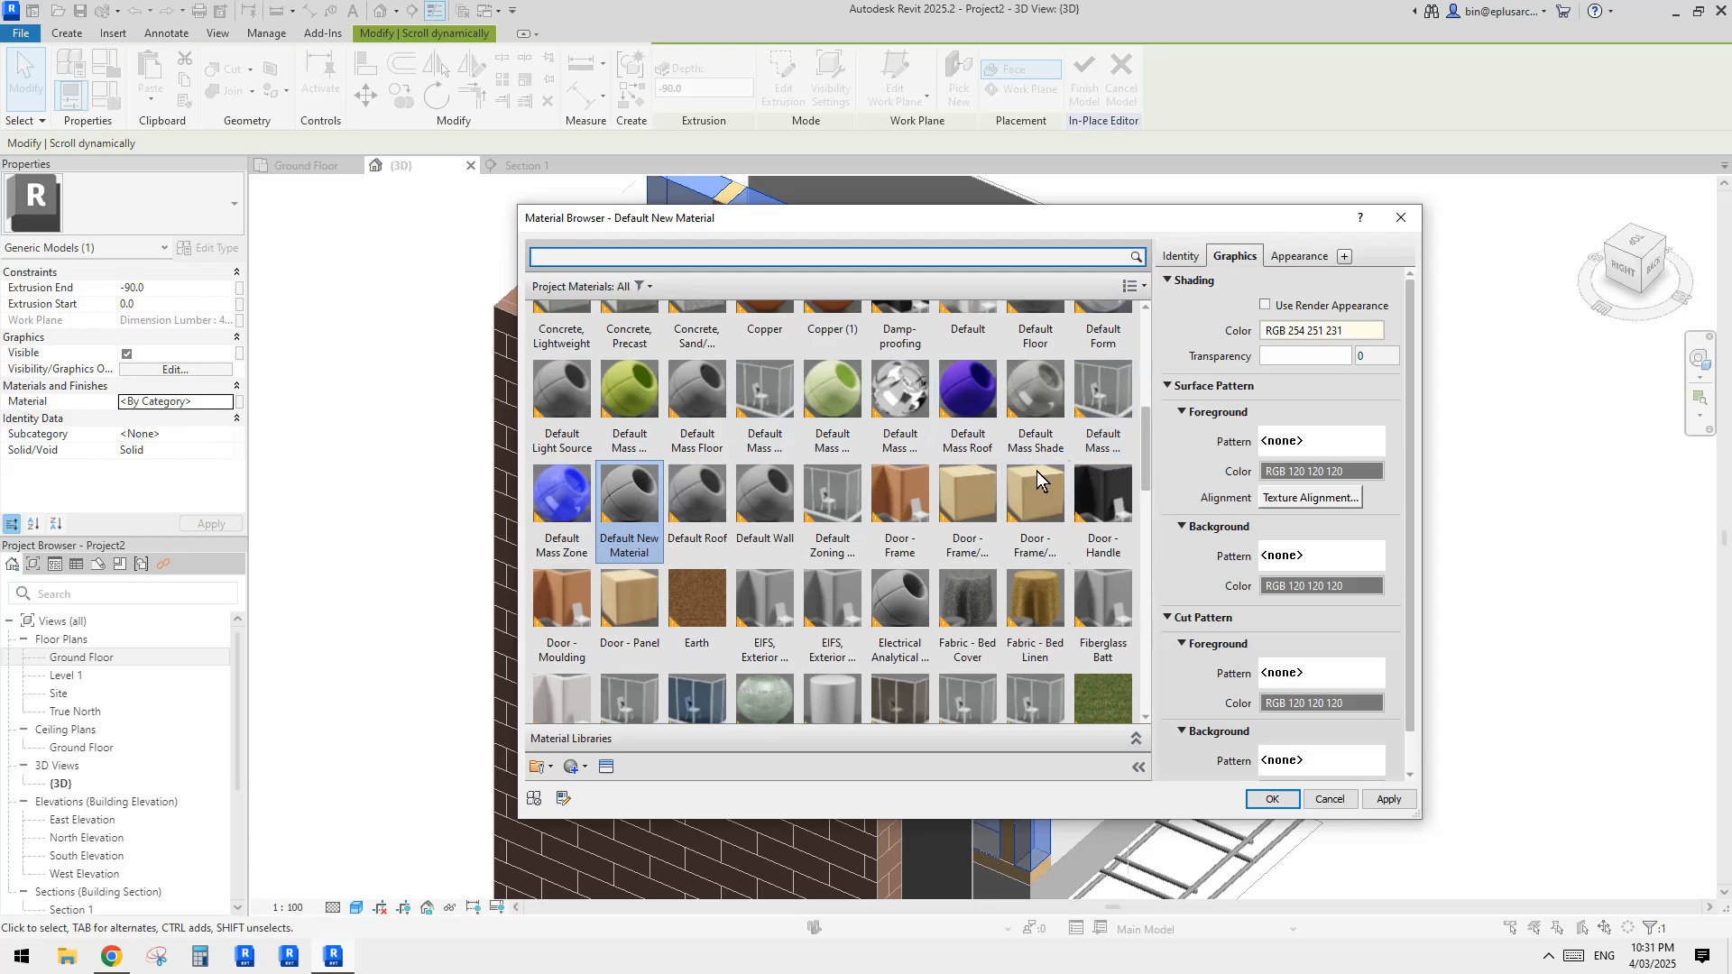
left_click(1272, 799)
left_click(1181, 578)
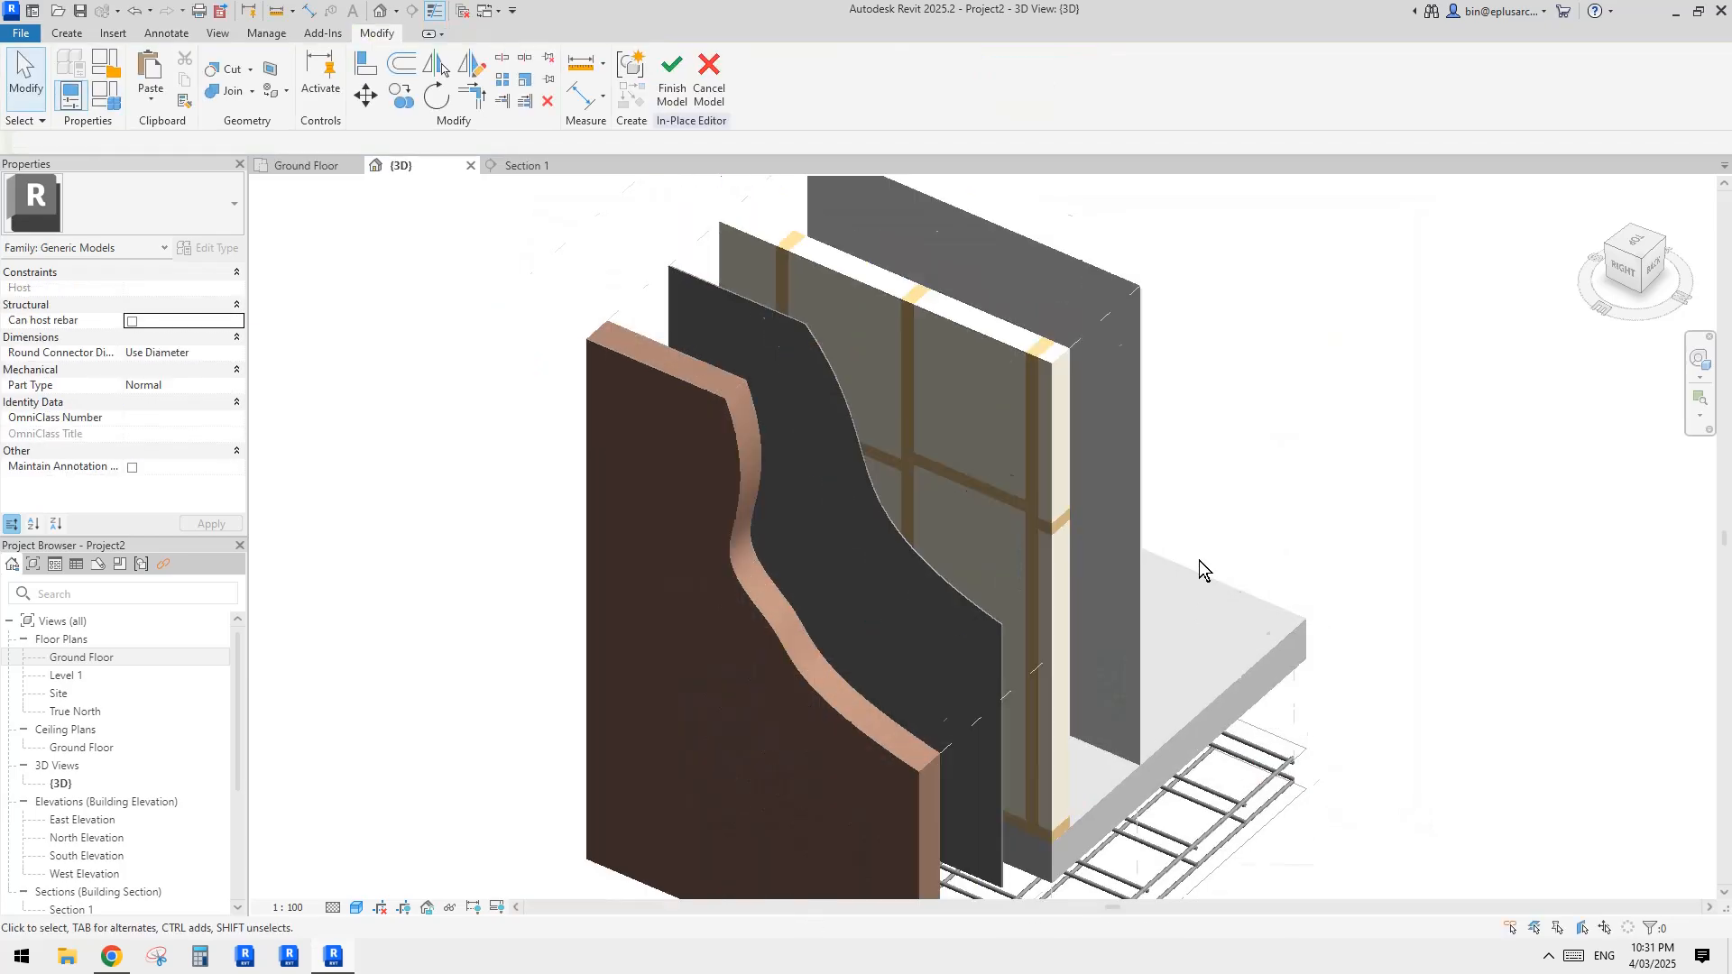
Step: Finish the in-place model and dismiss the save reminder without saving
middle_click_drag(1266, 532, 1172, 518, "shift")
left_click(666, 89)
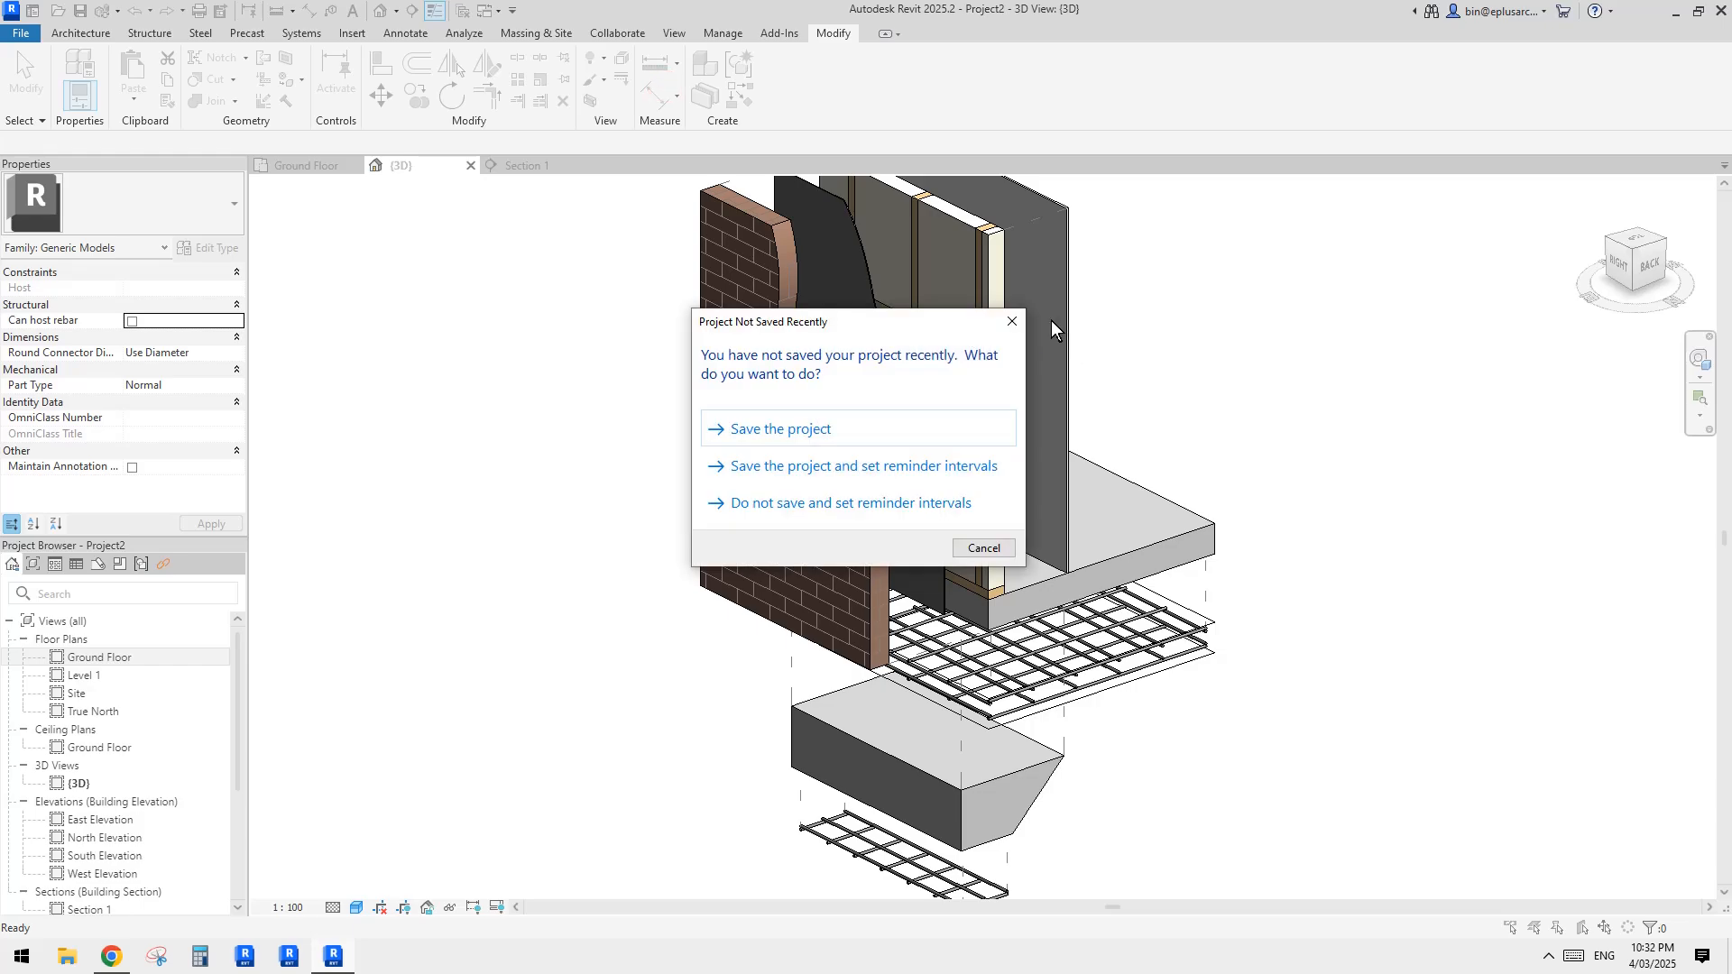
key("Escape")
Step: Create parts from the in-place generic model that fills the timber frame
middle_click_drag(1062, 353, 1071, 473, "shift")
scroll(1037, 379, "up", 1)
left_click(978, 340)
middle_click_drag(978, 341, 958, 401)
key("Escape")
left_click(1004, 371)
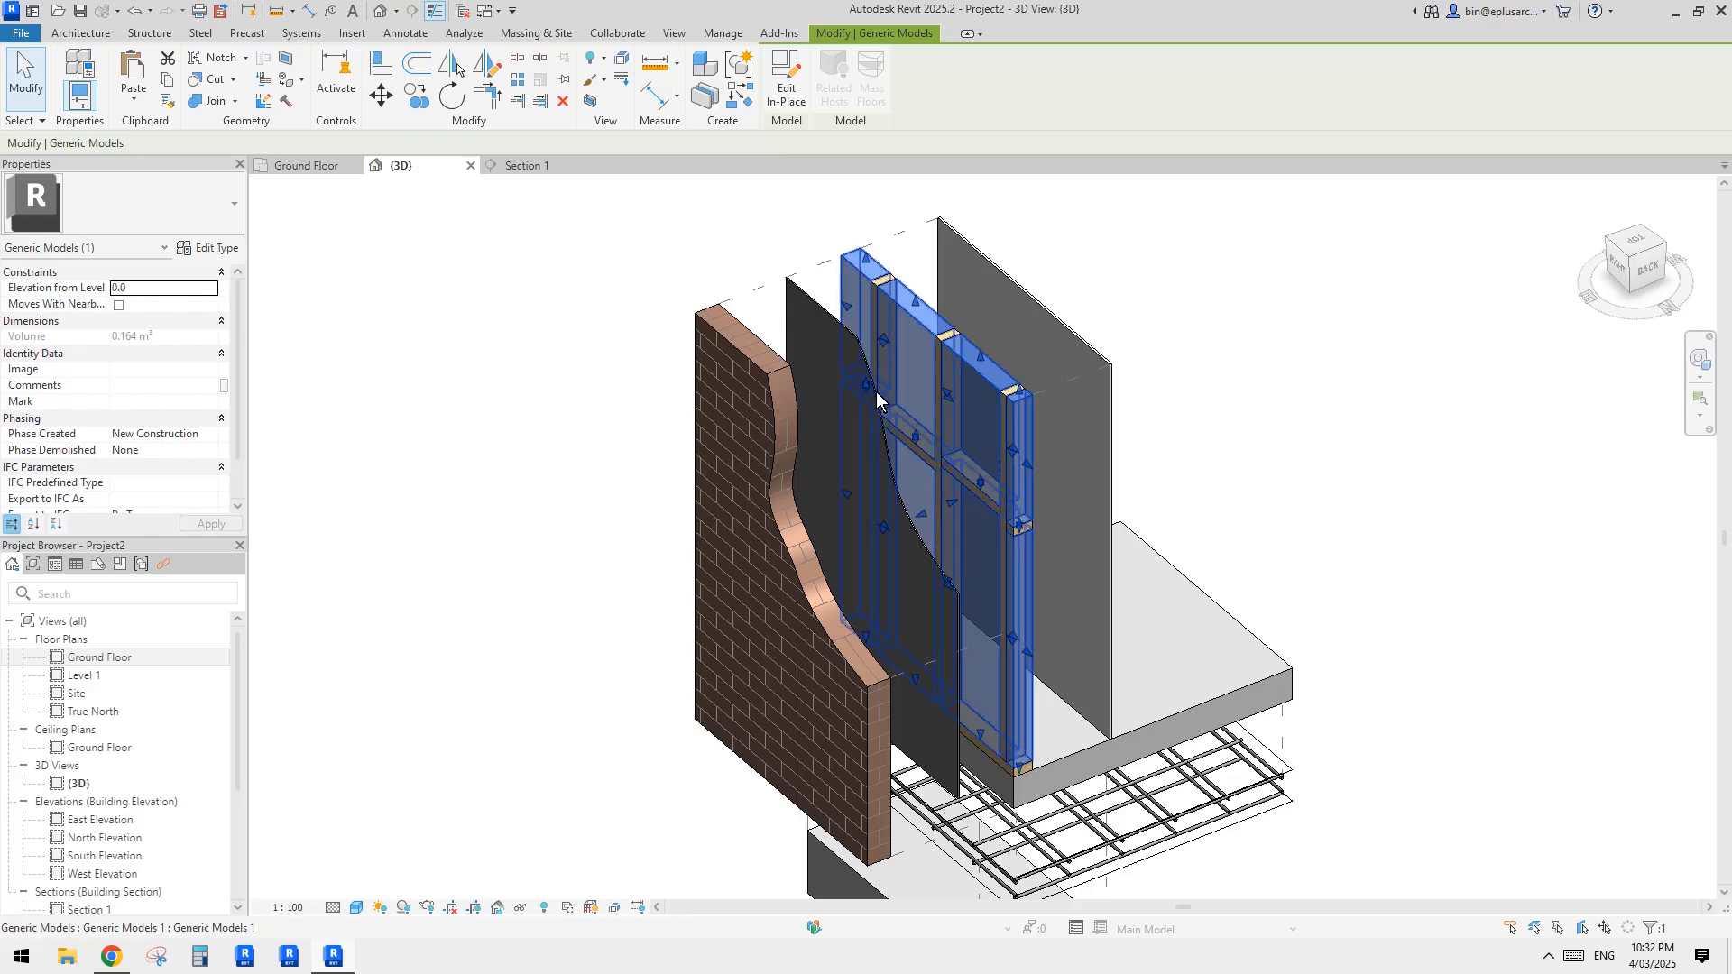
middle_click_drag(978, 393, 938, 445, "shift")
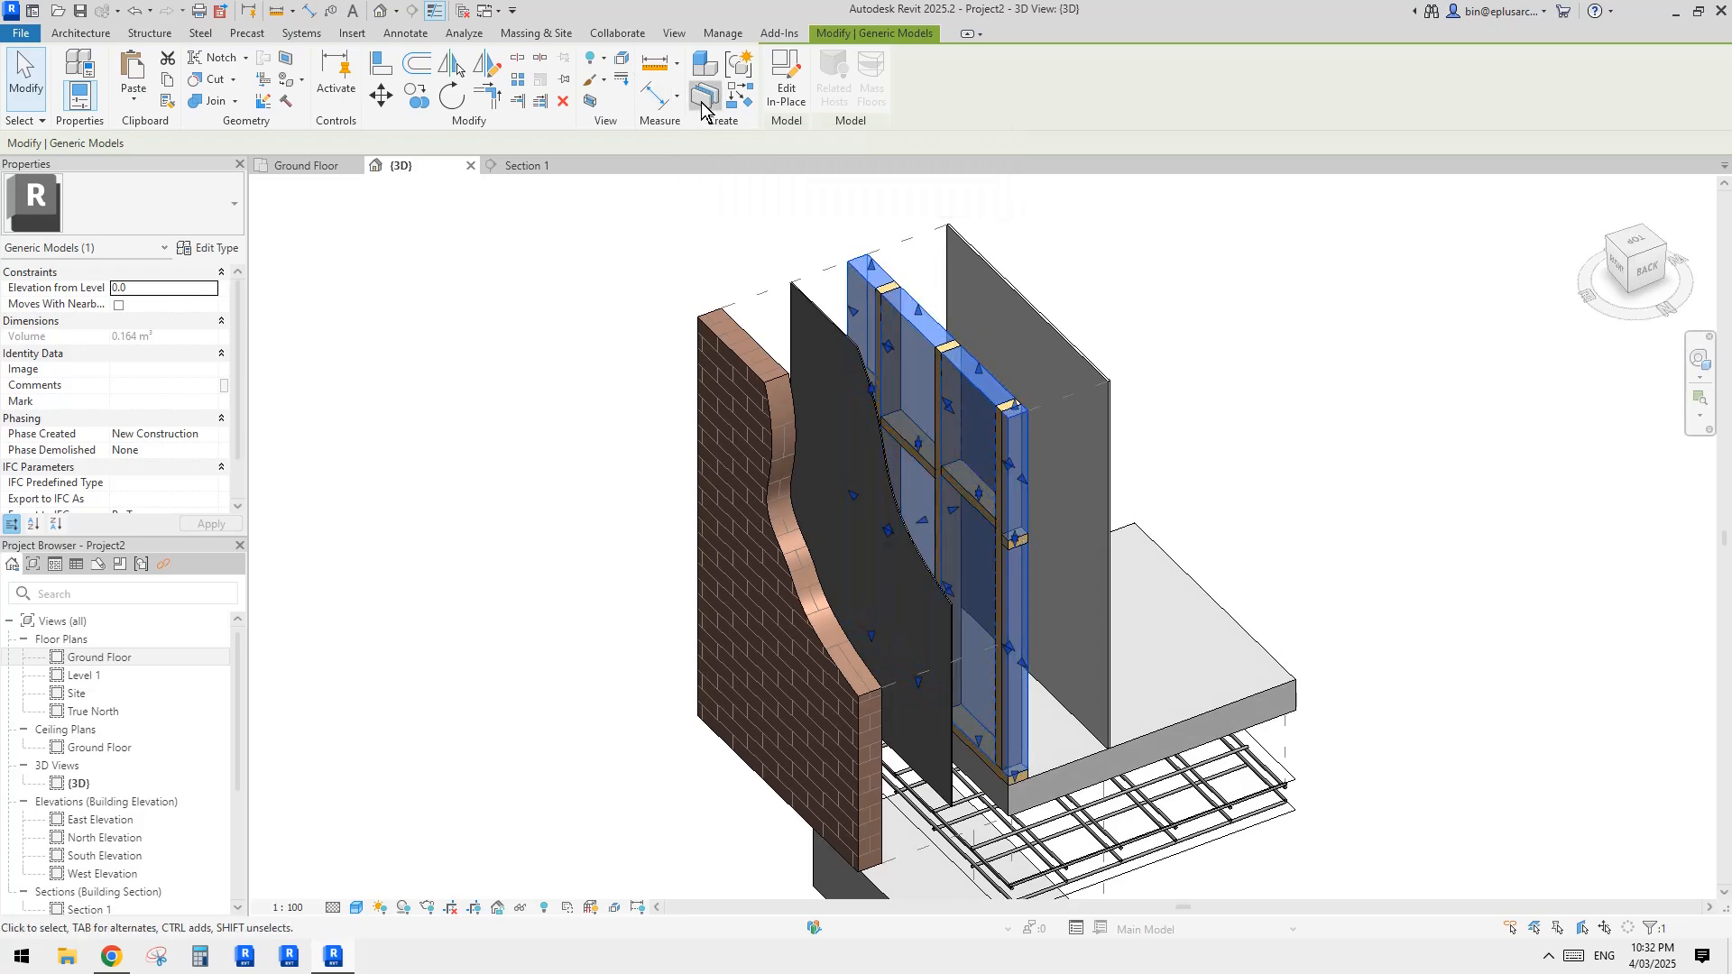
left_click(701, 104)
key("Escape")
Step: Exclude the narrow upper infill part on the outer side of the end stud
left_click(990, 394)
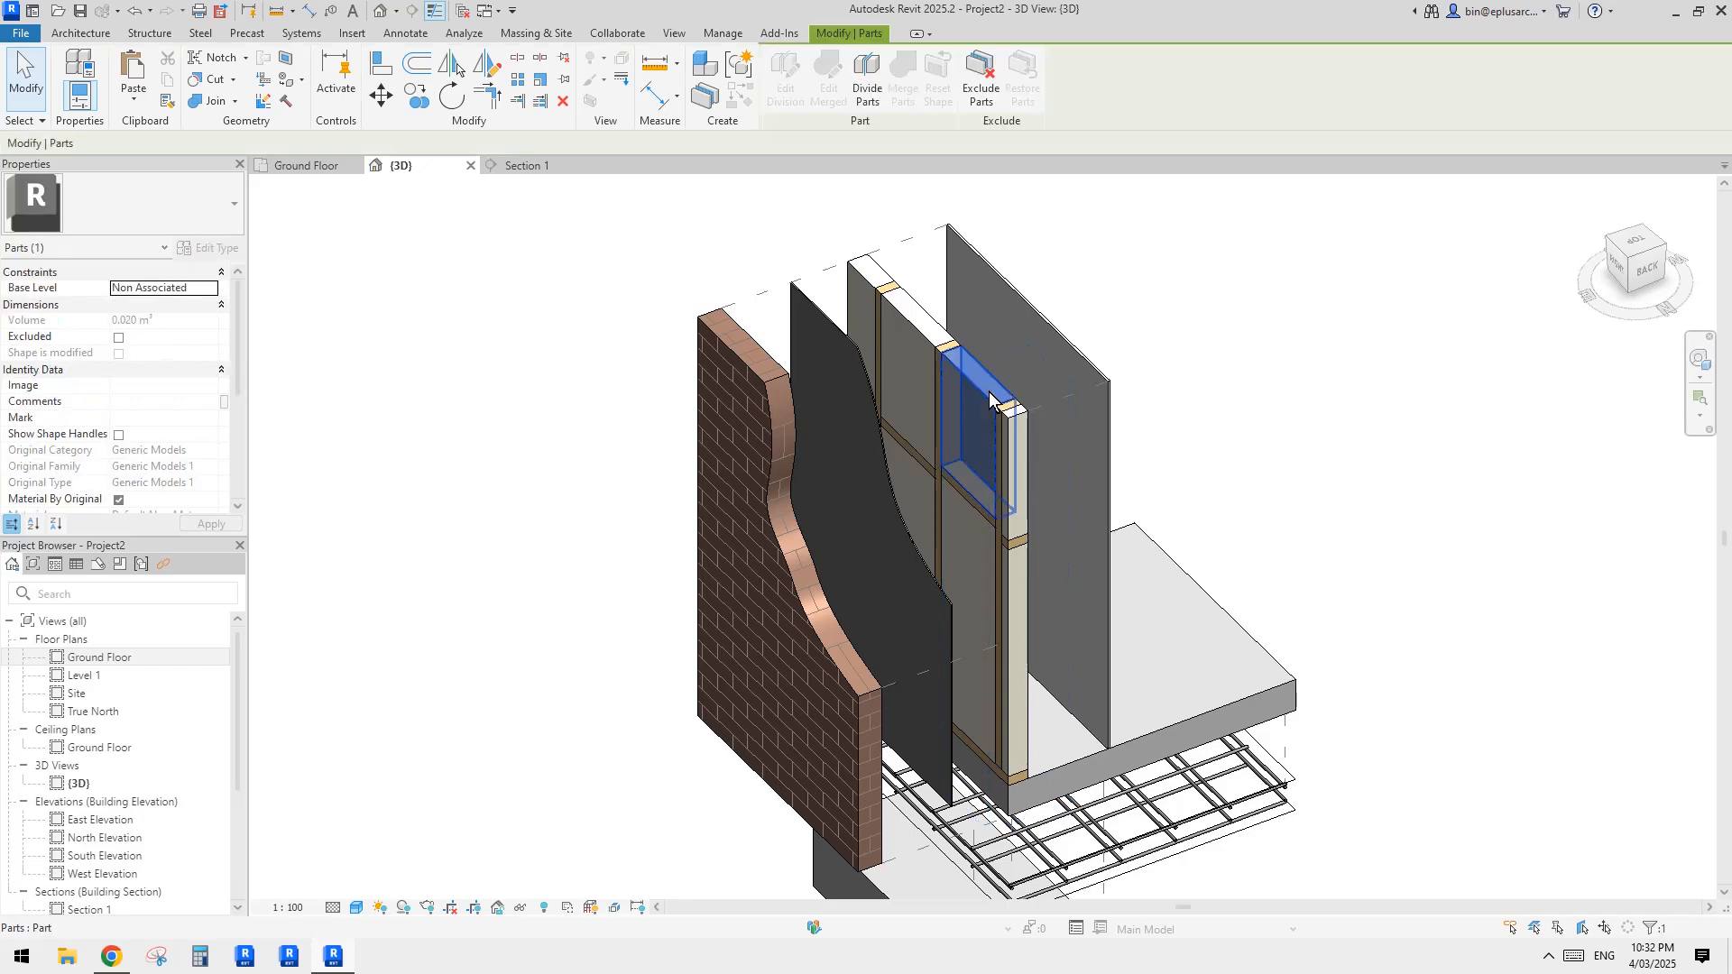
left_click(911, 332)
key("Escape")
left_click(912, 323)
scroll(1059, 413, "up", 5)
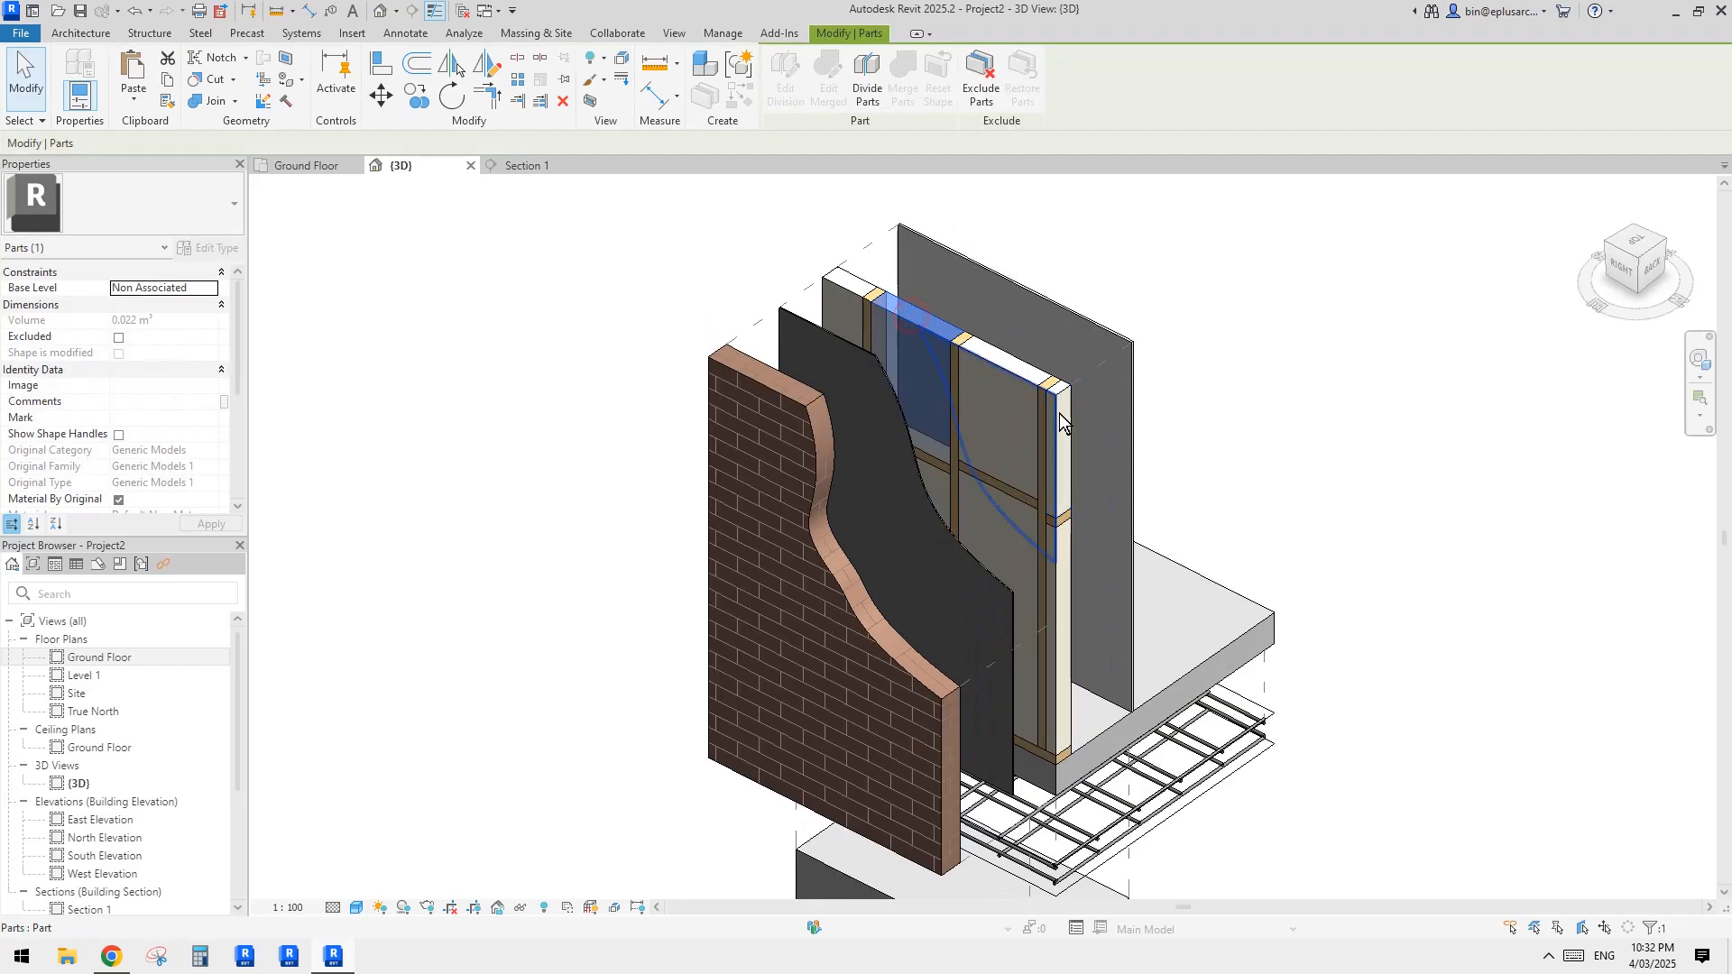
left_click(1071, 408)
left_click(982, 94)
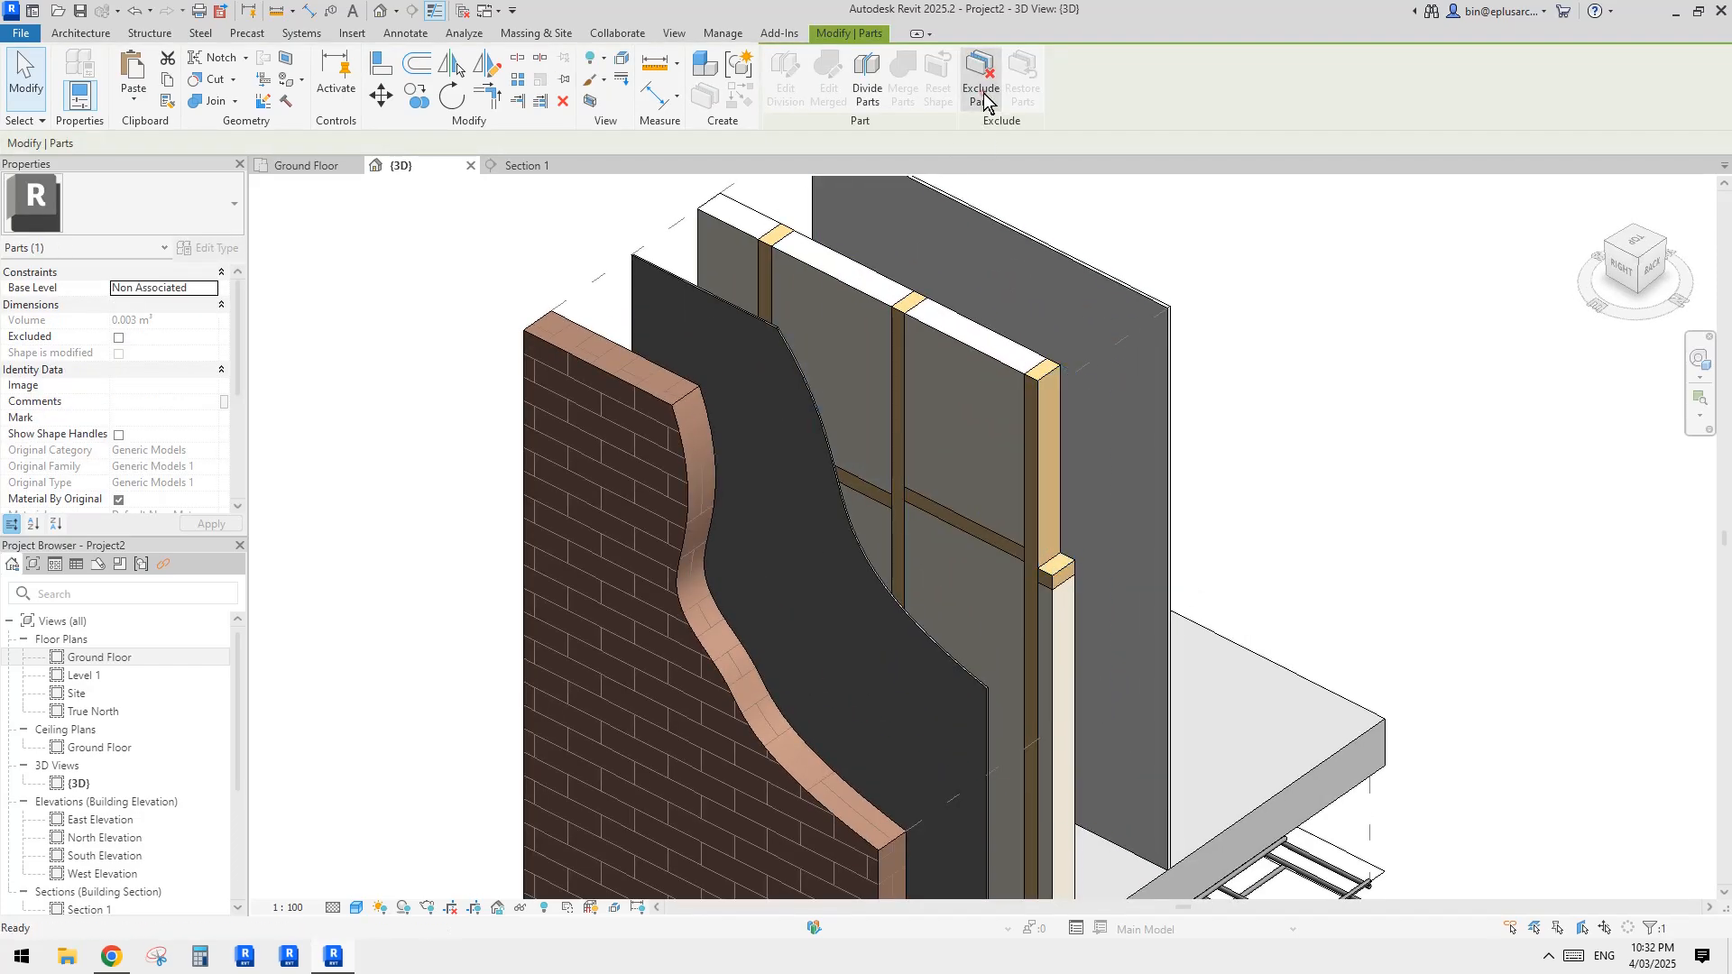
Step: Displace the upper infill part between the last two studs as its own displacement set
scroll(1144, 338, "down", 1)
middle_click_drag(1133, 474, 1111, 375)
key("Tab")
key("Tab")
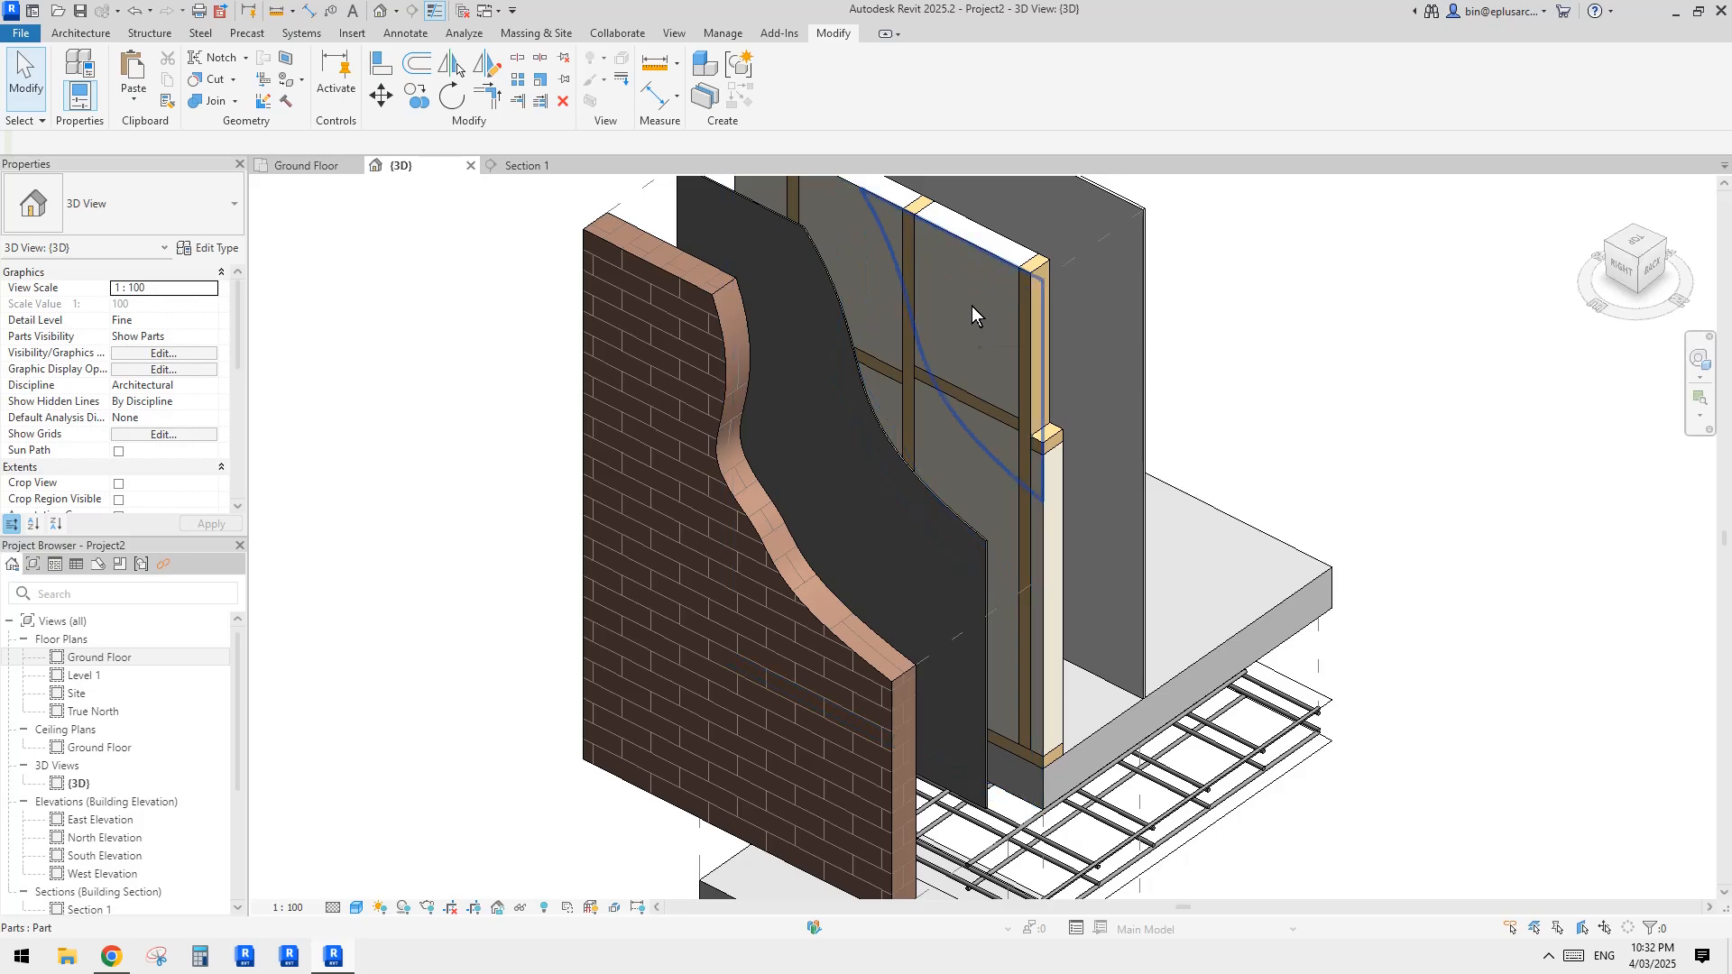
left_click(971, 306)
middle_click_drag(971, 303, 1021, 492)
key("Escape")
left_click(1044, 431)
middle_click_drag(1044, 431, 1067, 482, "shift")
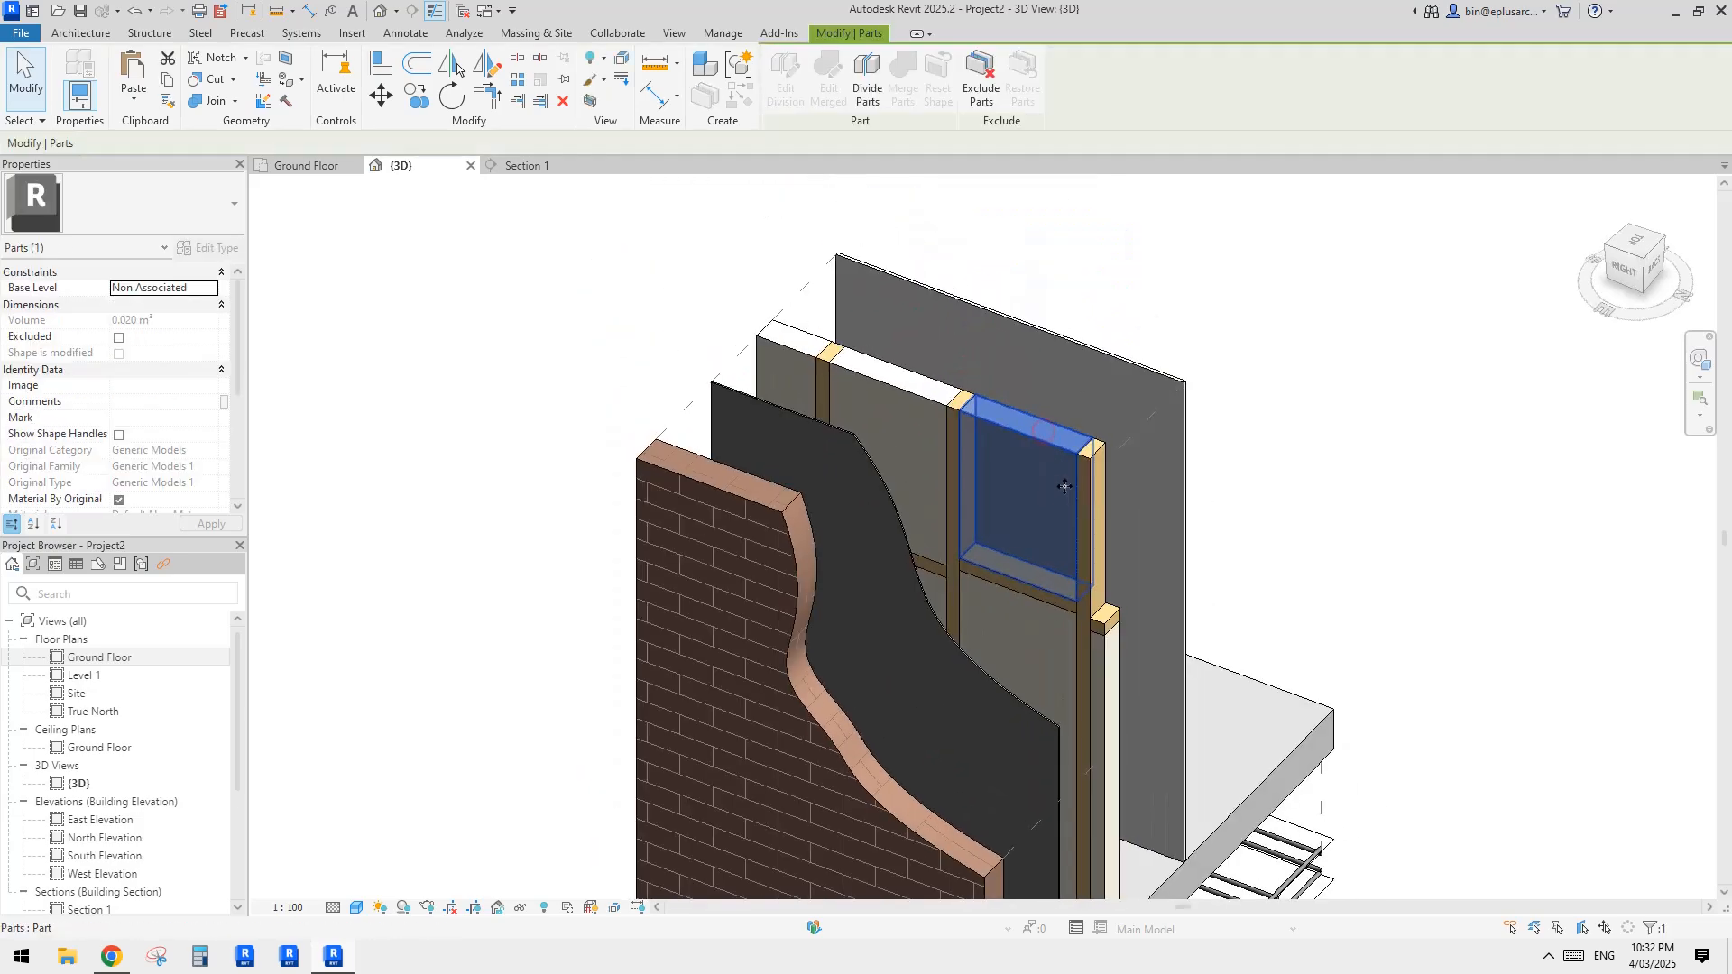
middle_click_drag(860, 206, 837, 212)
left_click(629, 61)
Step: Pull the displaced infill part out of the frame towards the brickwork, about 173 mm along X
middle_click_drag(1186, 465, 1117, 478, "shift")
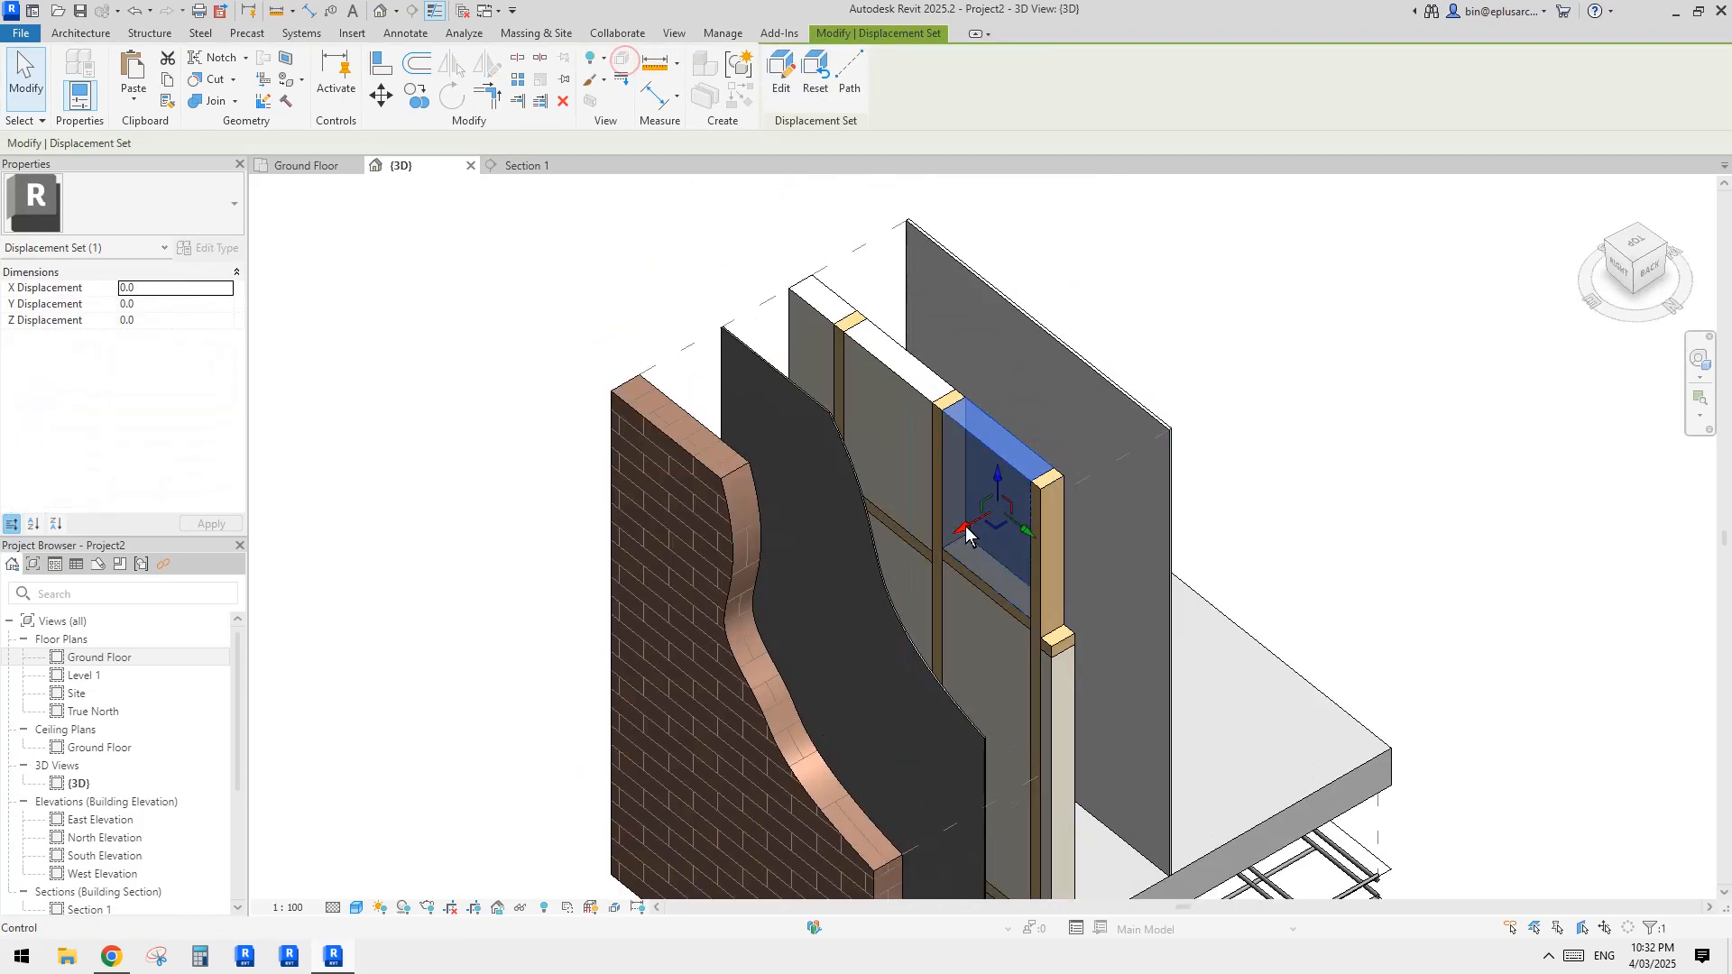
left_click_drag(962, 531, 923, 552)
middle_click_drag(1111, 386, 1108, 393)
mouse_move(921, 557)
left_mouse_down()
mouse_move(1008, 507)
mouse_move(908, 567)
left_mouse_up()
scroll(947, 572, "down", 1)
middle_click_drag(953, 572, 1029, 559, "shift")
key("Escape")
Step: Examine the exploded assembly from several angles and look at the view's Parts Visibility options
middle_click_drag(891, 570, 900, 452)
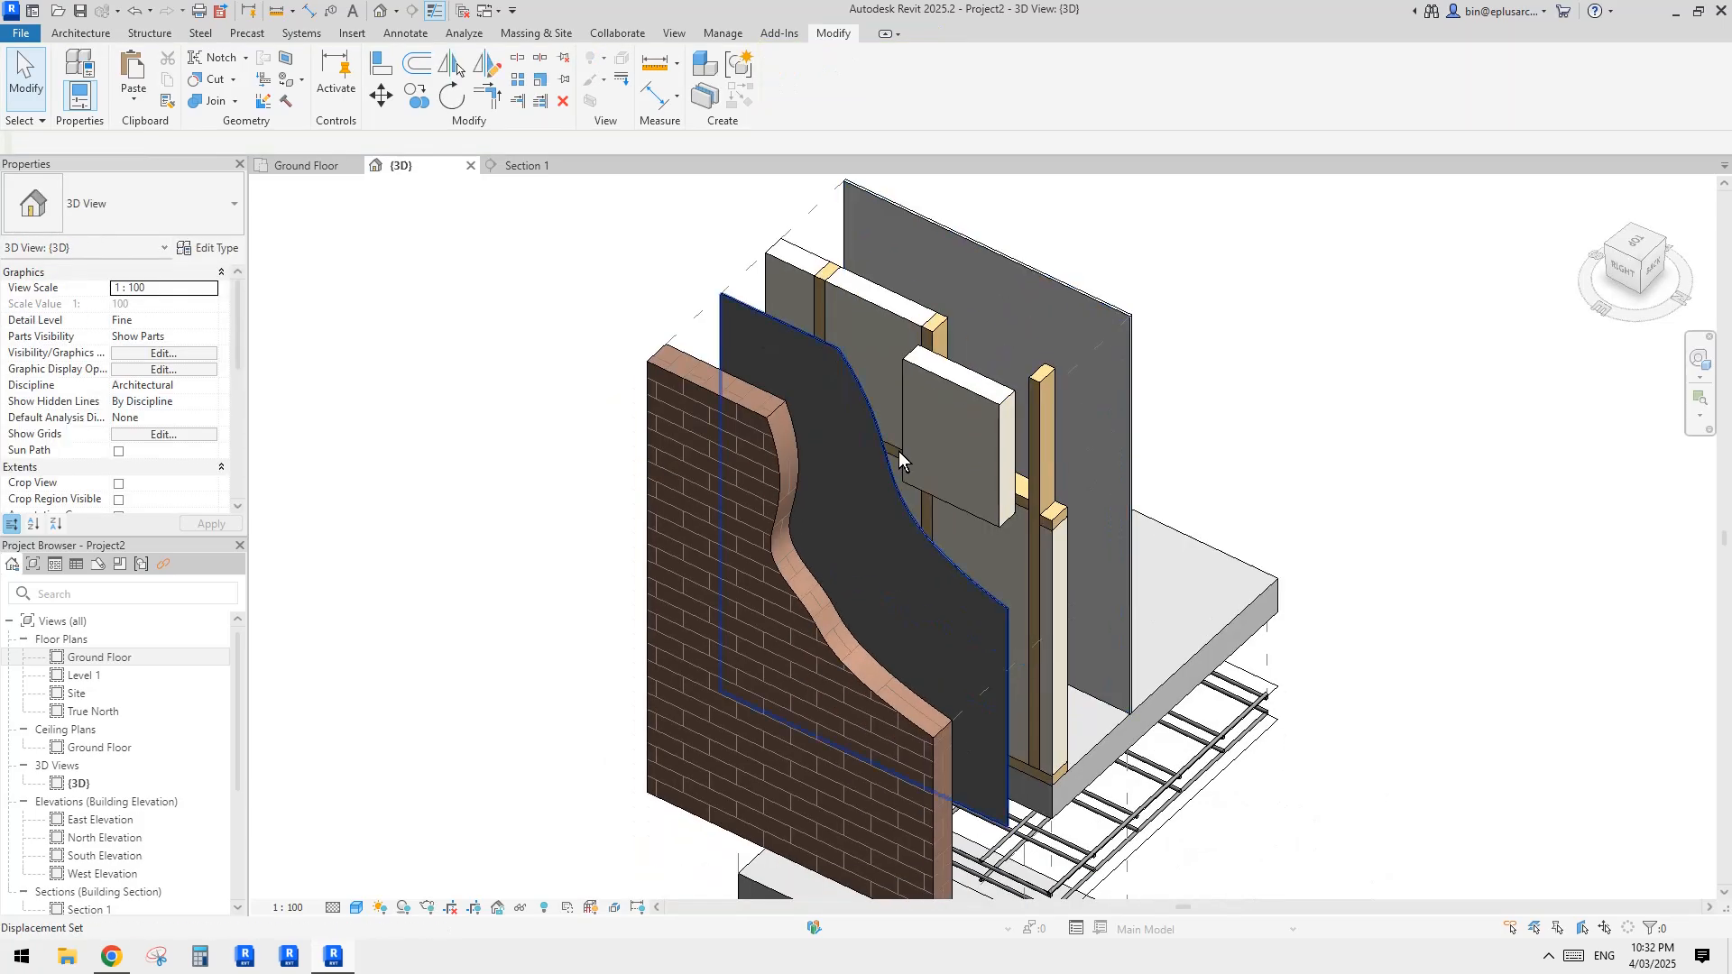
scroll(947, 451, "down", 1)
middle_click_drag(1048, 505, 988, 456)
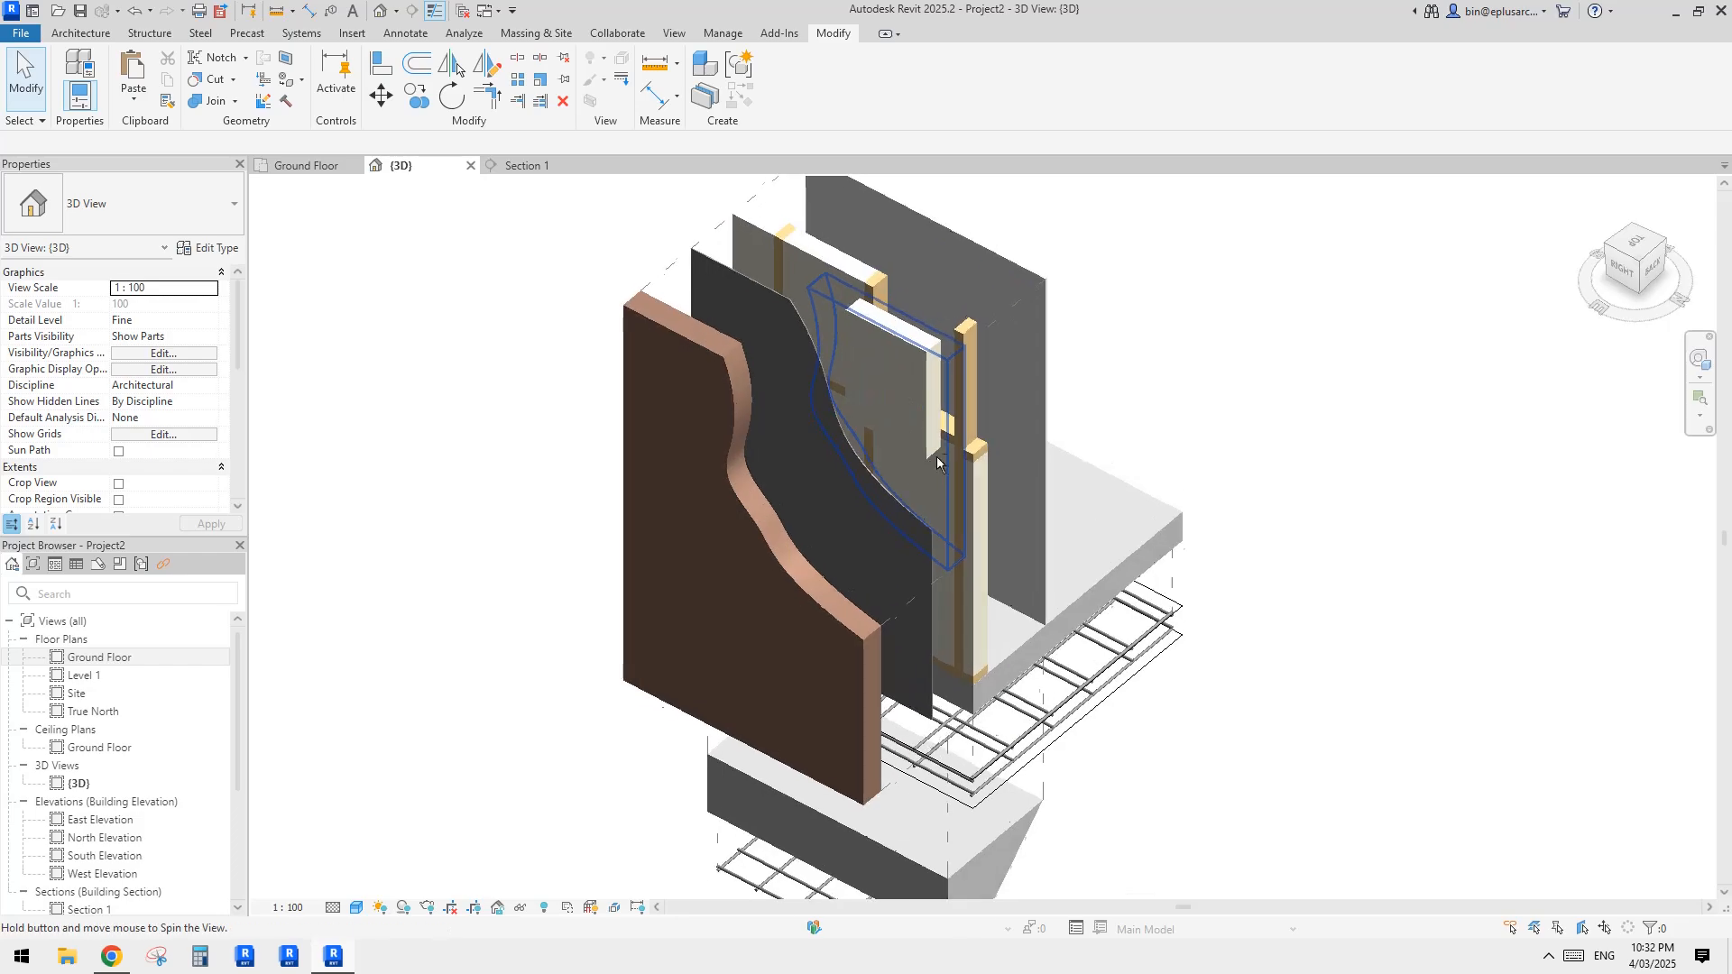
scroll(783, 447, "down", 2)
scroll(206, 430, "down", 3)
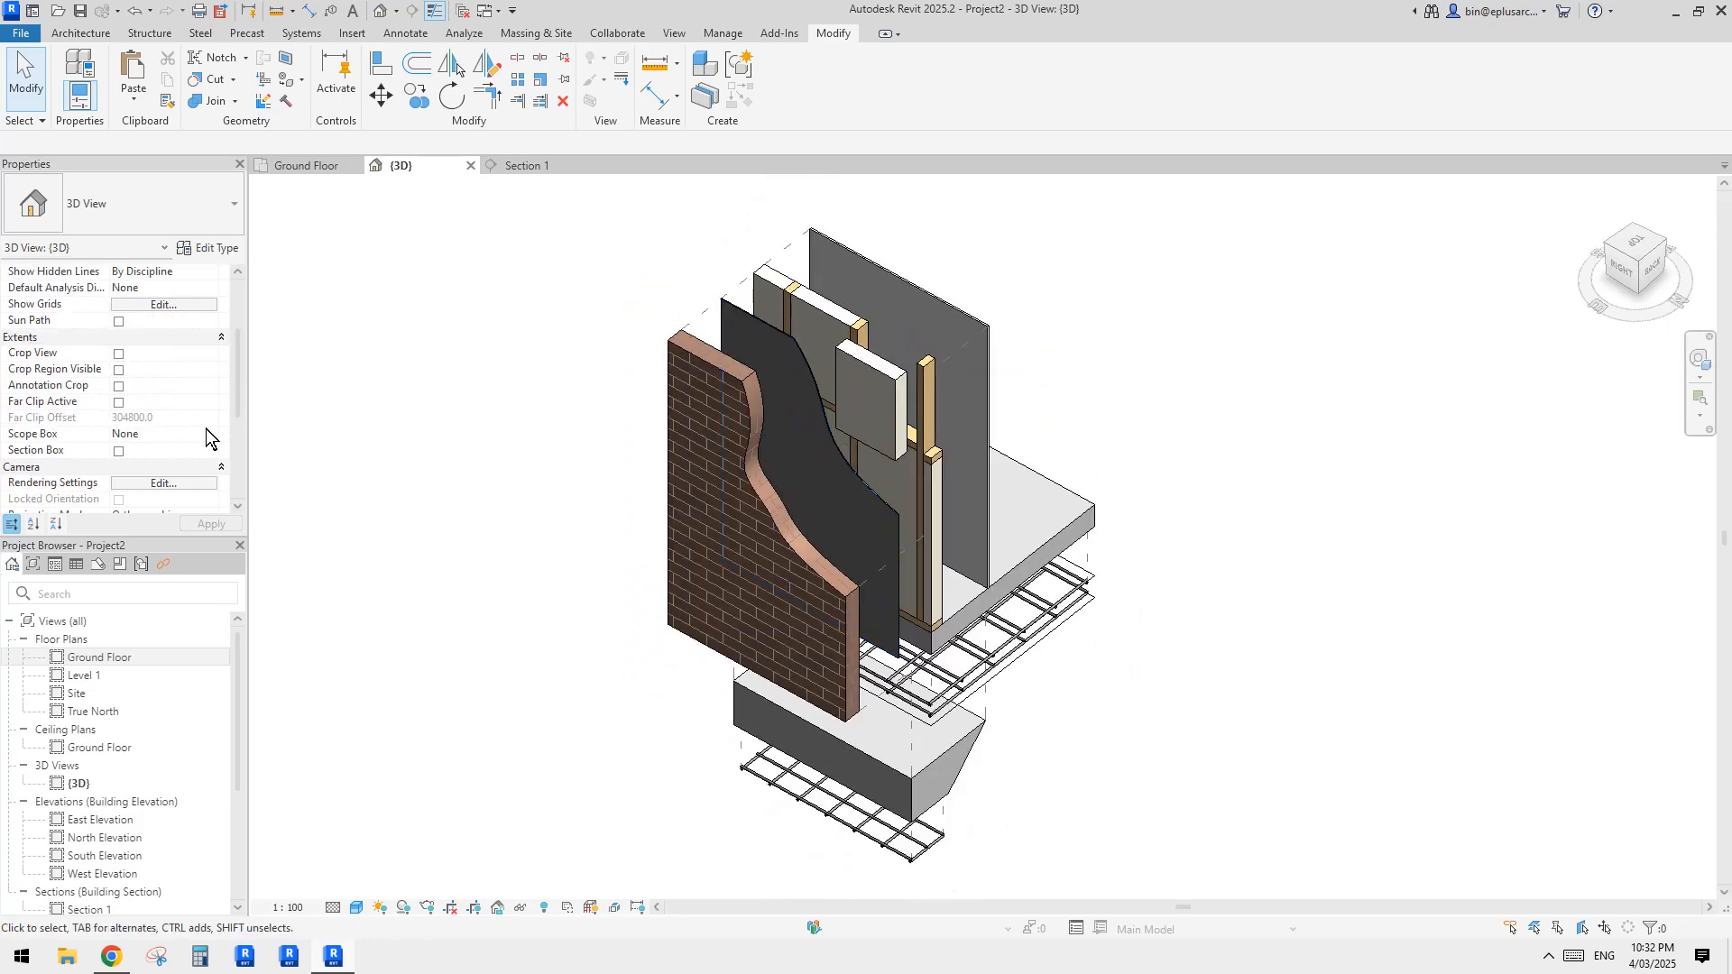
scroll(201, 429, "up", 3)
scroll(866, 469, "down", 1)
scroll(888, 472, "up", 2)
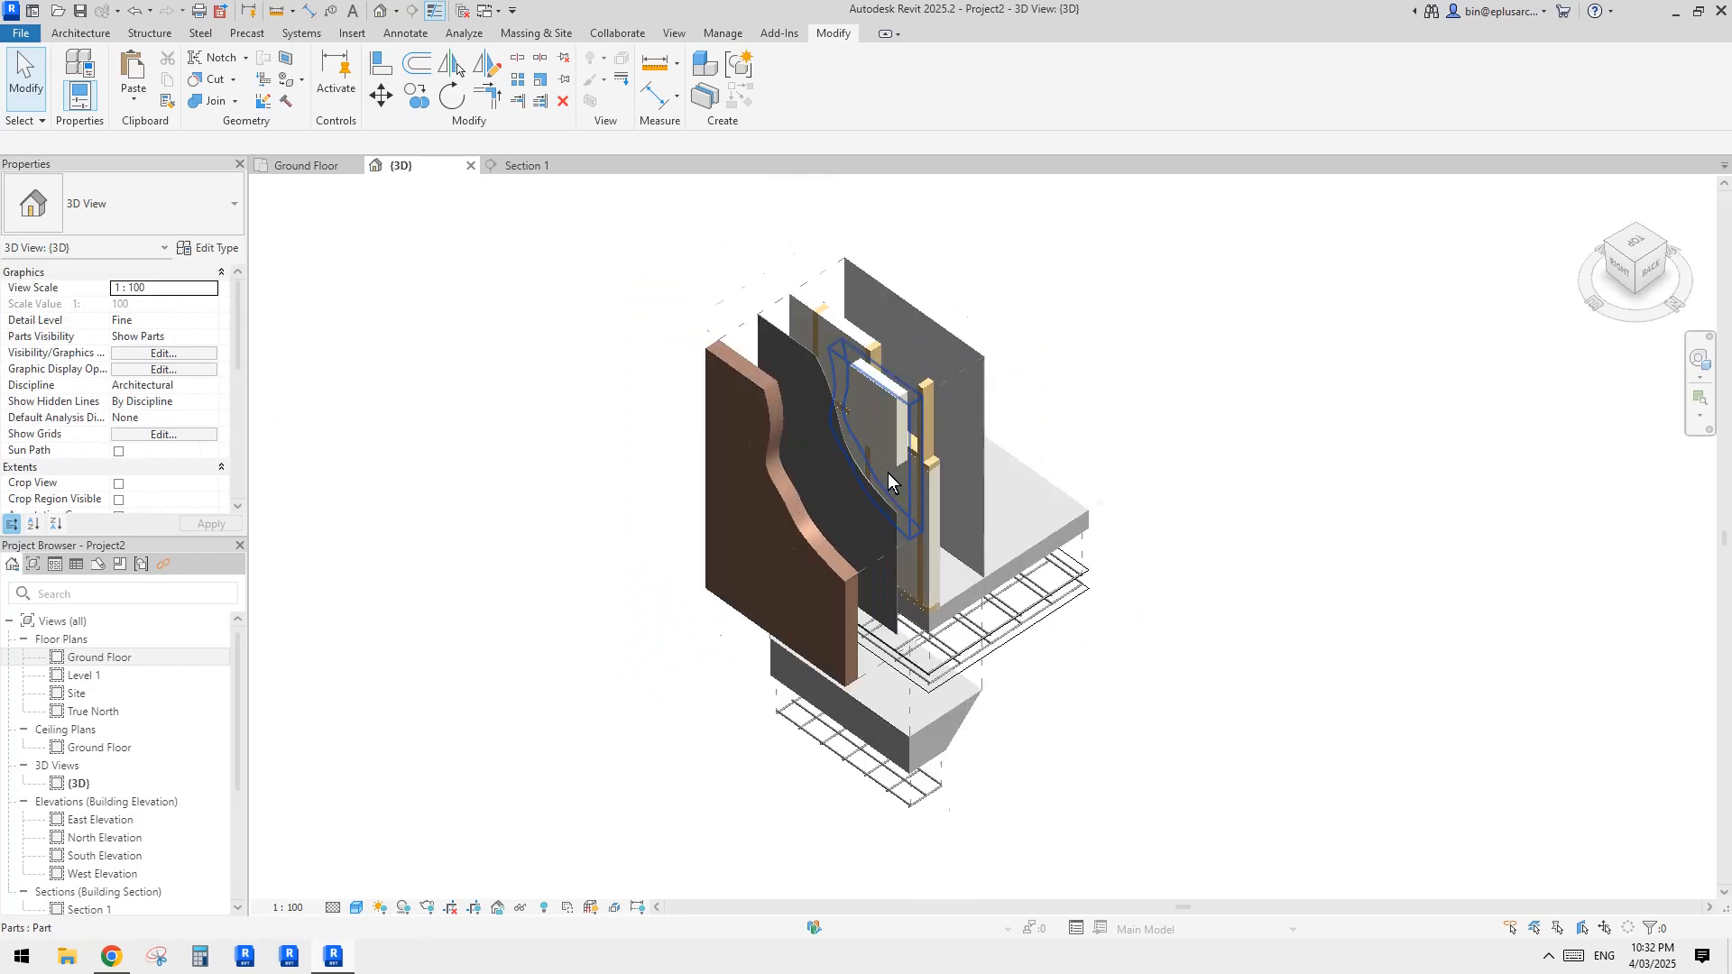
left_click(211, 338)
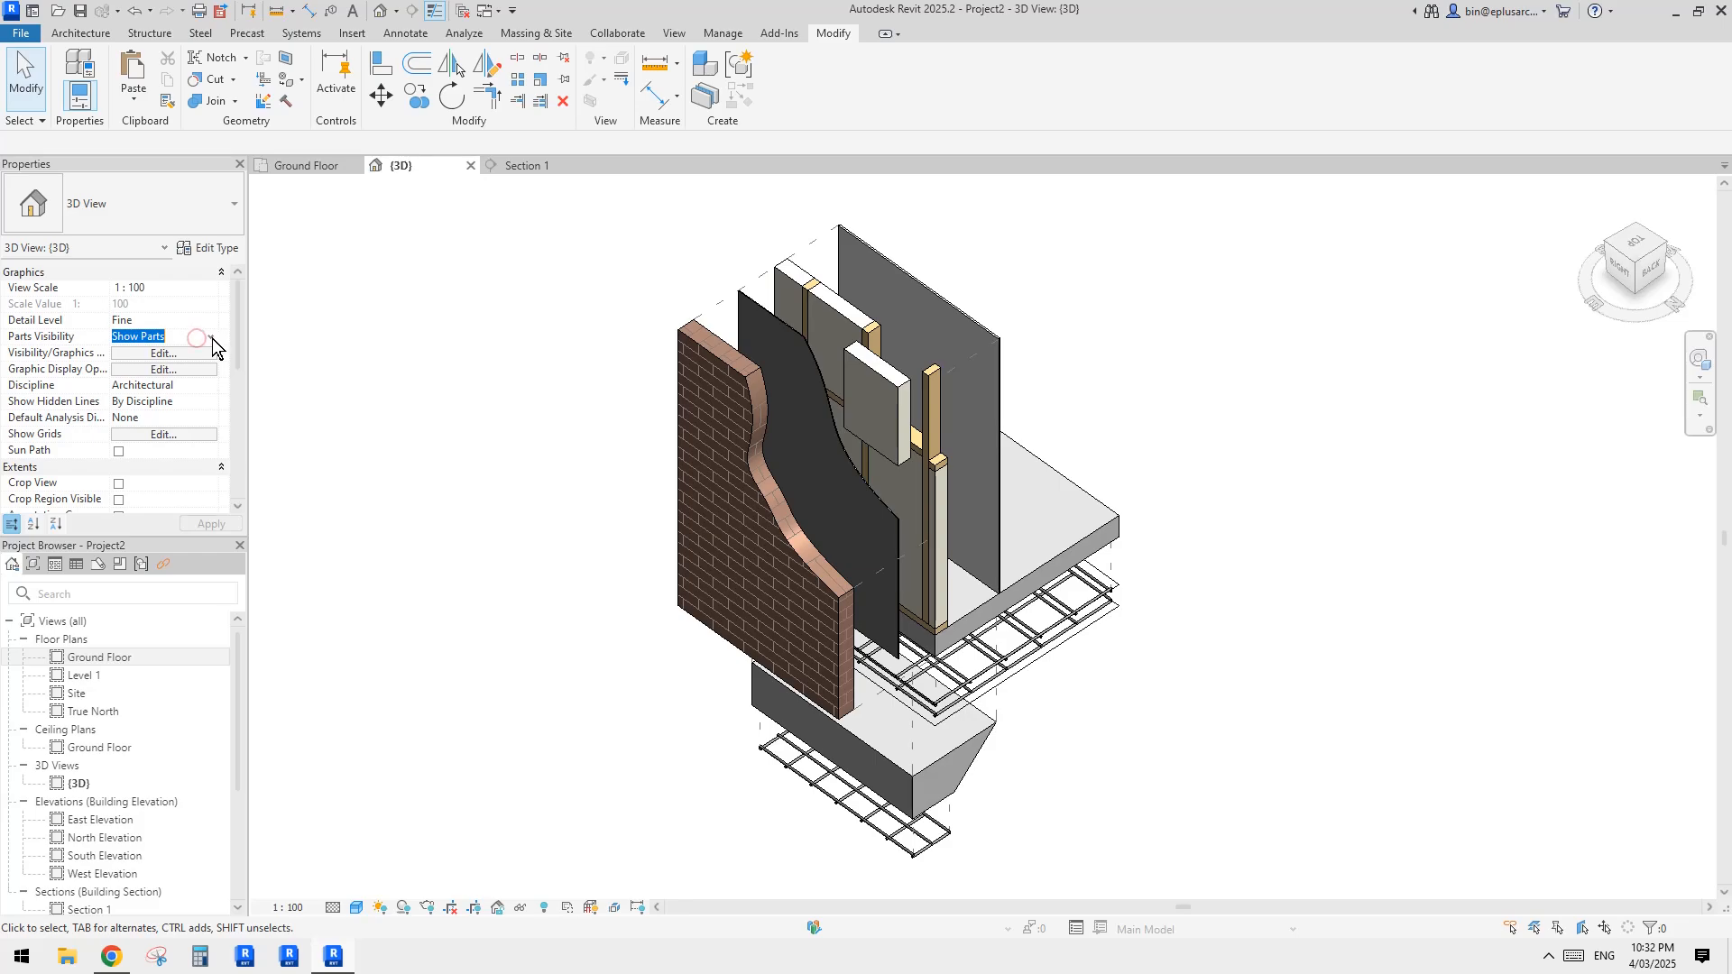
left_click(212, 339)
left_click(395, 337)
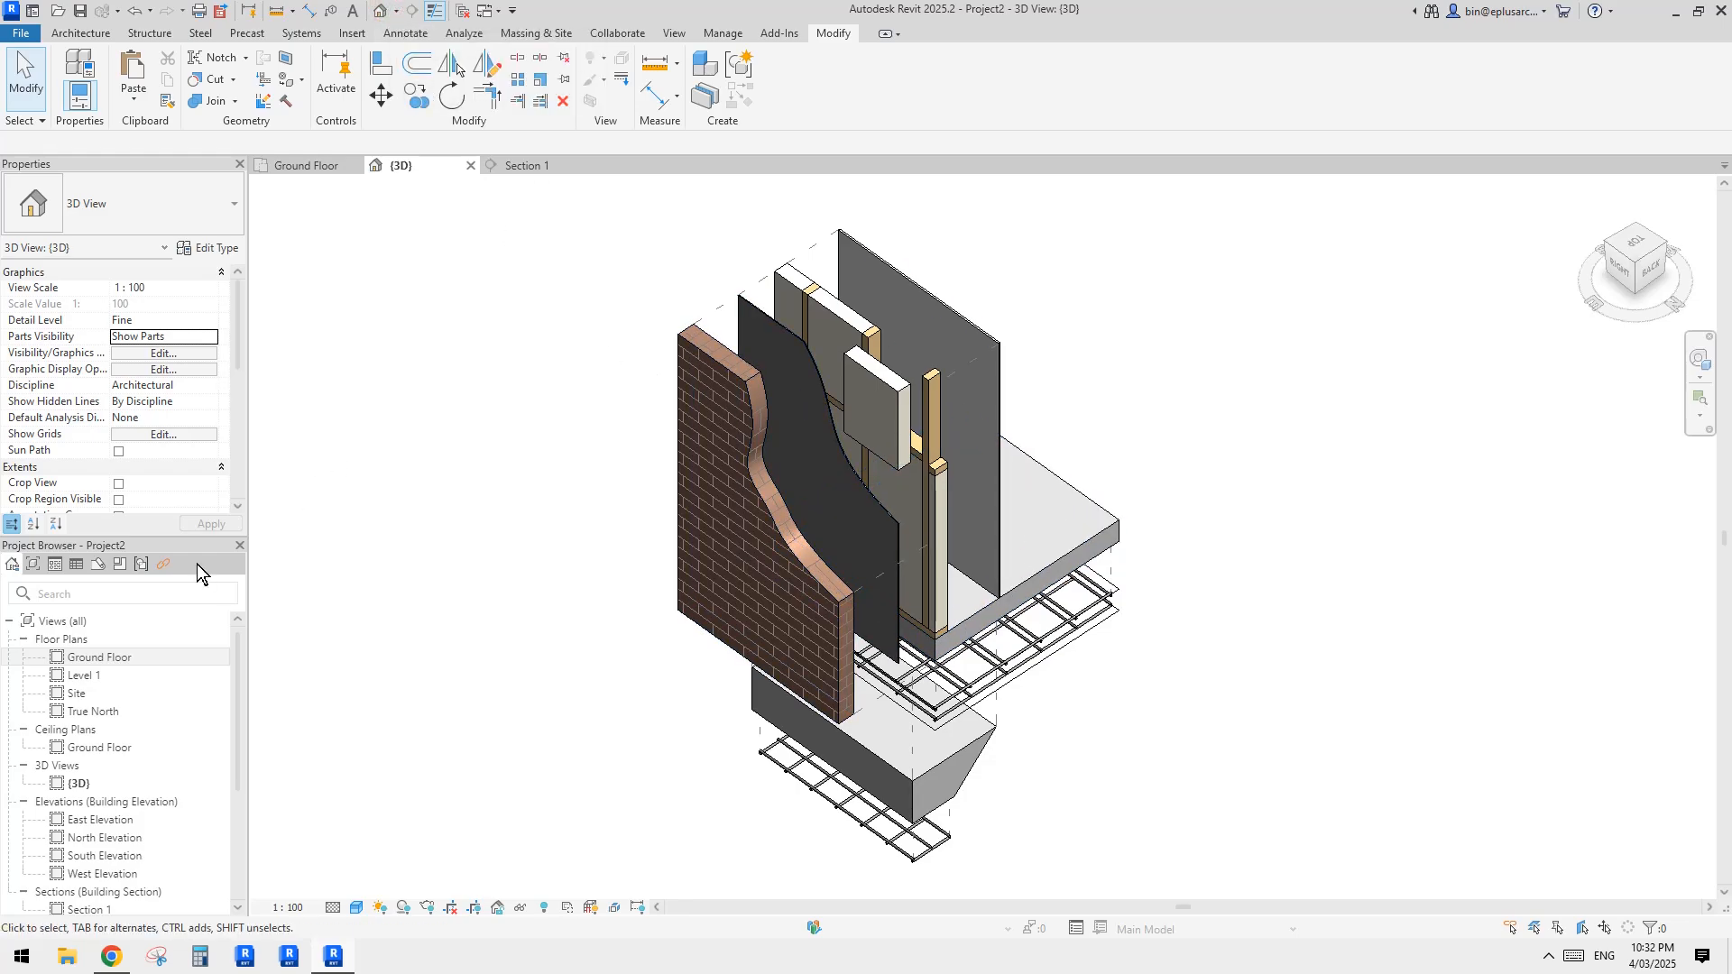
Step: Duplicate the {3D} view
scroll(81, 712, "down", 3)
scroll(81, 800, "up", 2)
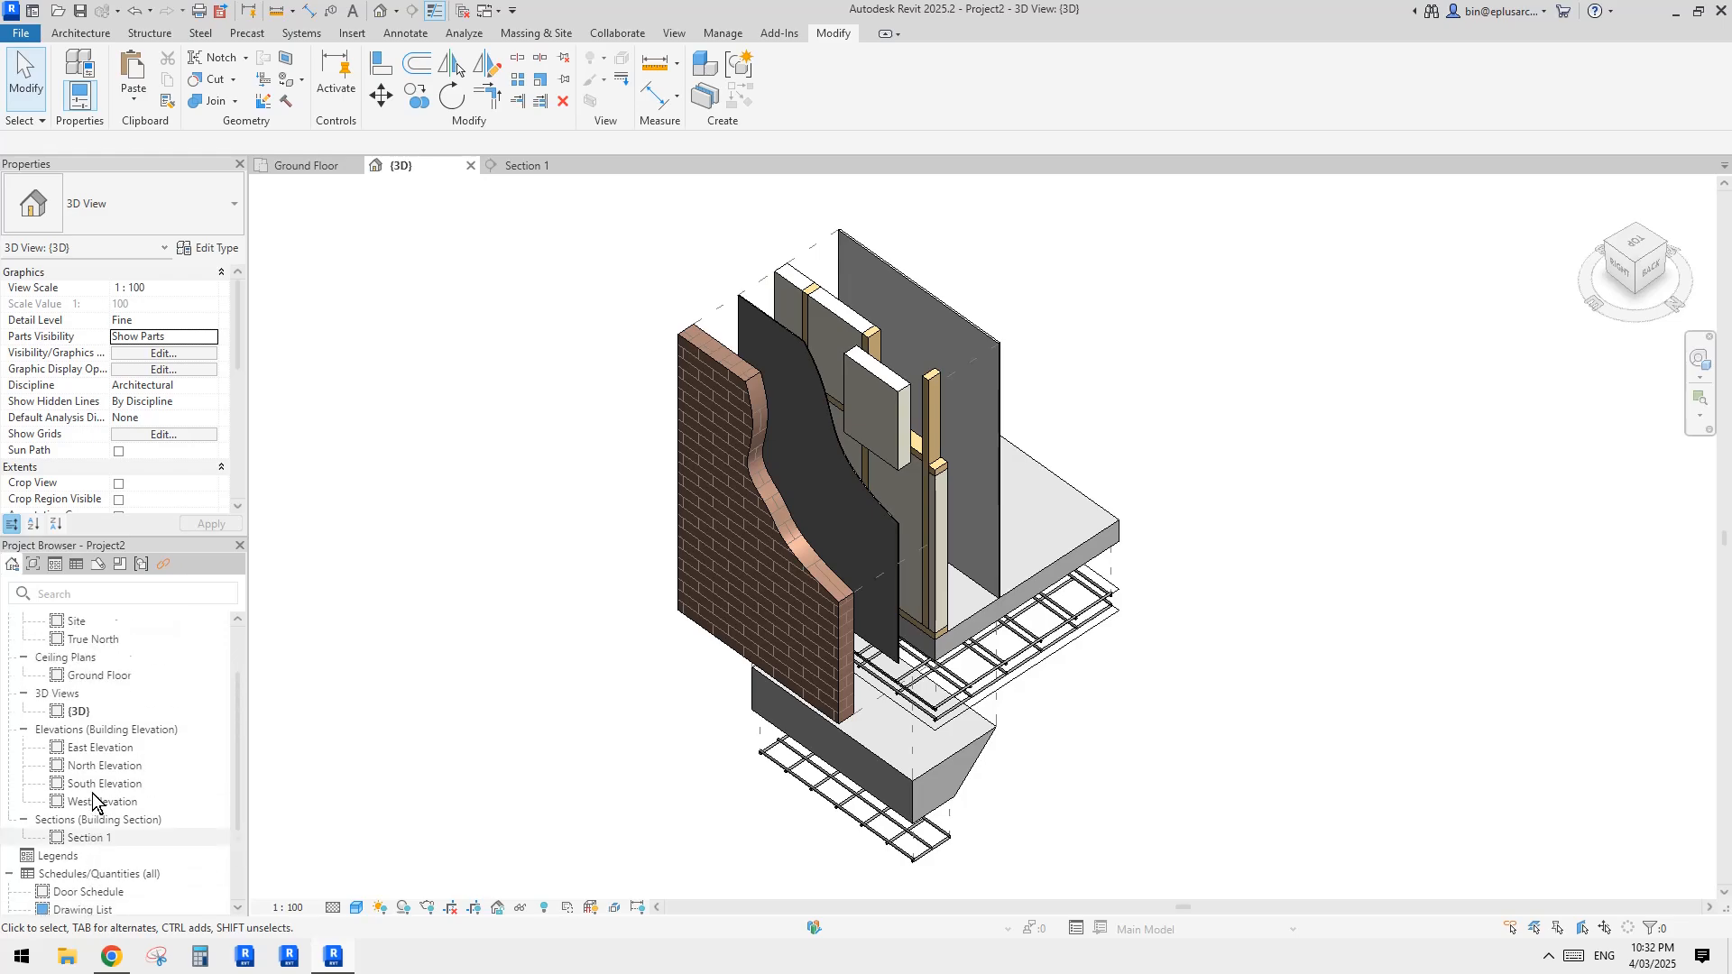
right_click(74, 713)
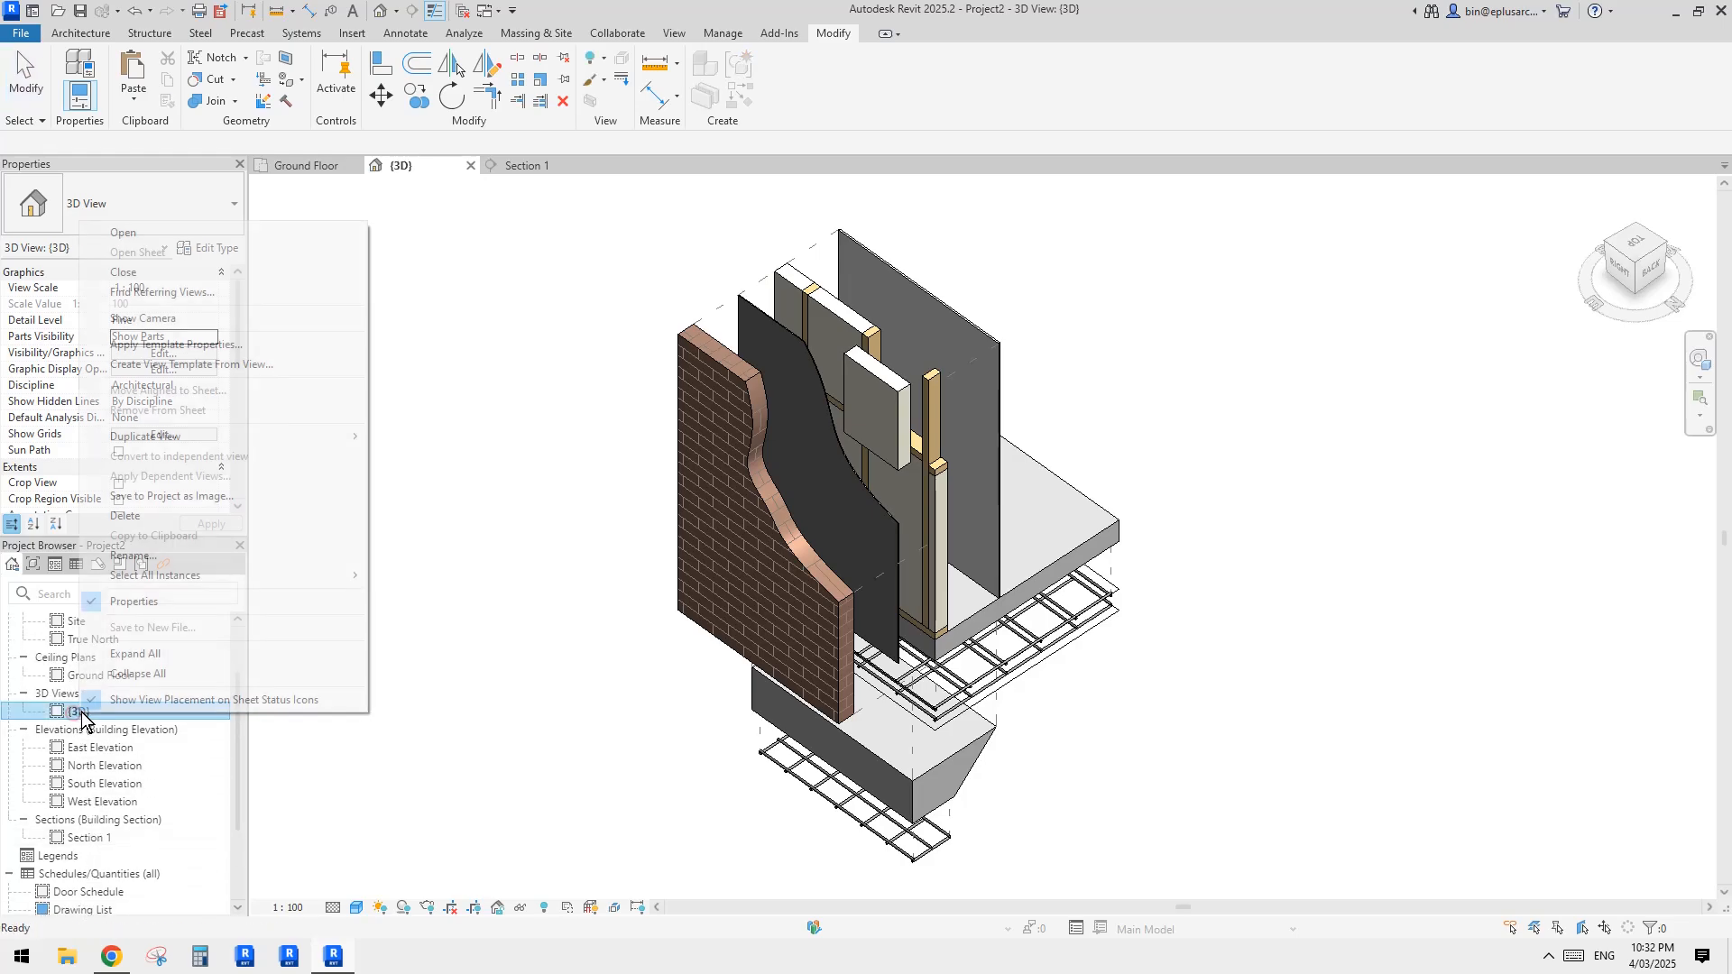
left_click(211, 440)
left_click(439, 436)
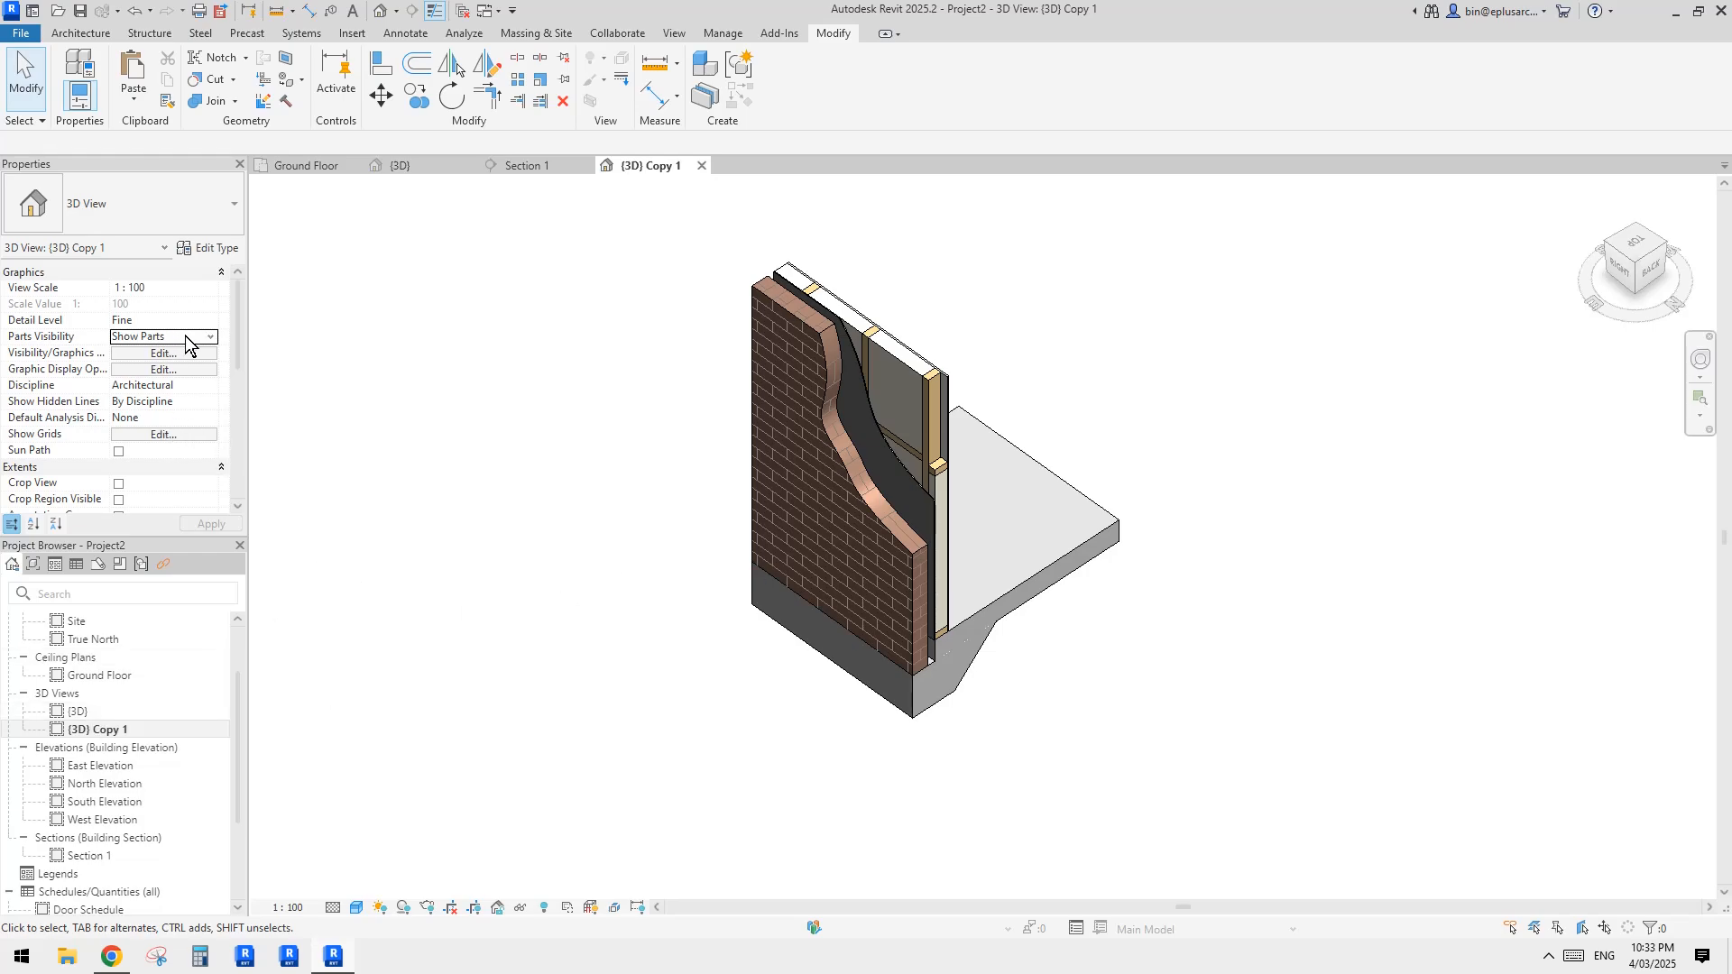
Step: Set the duplicated 3D view's Parts Visibility to Show Original
left_click(212, 338)
left_click(150, 369)
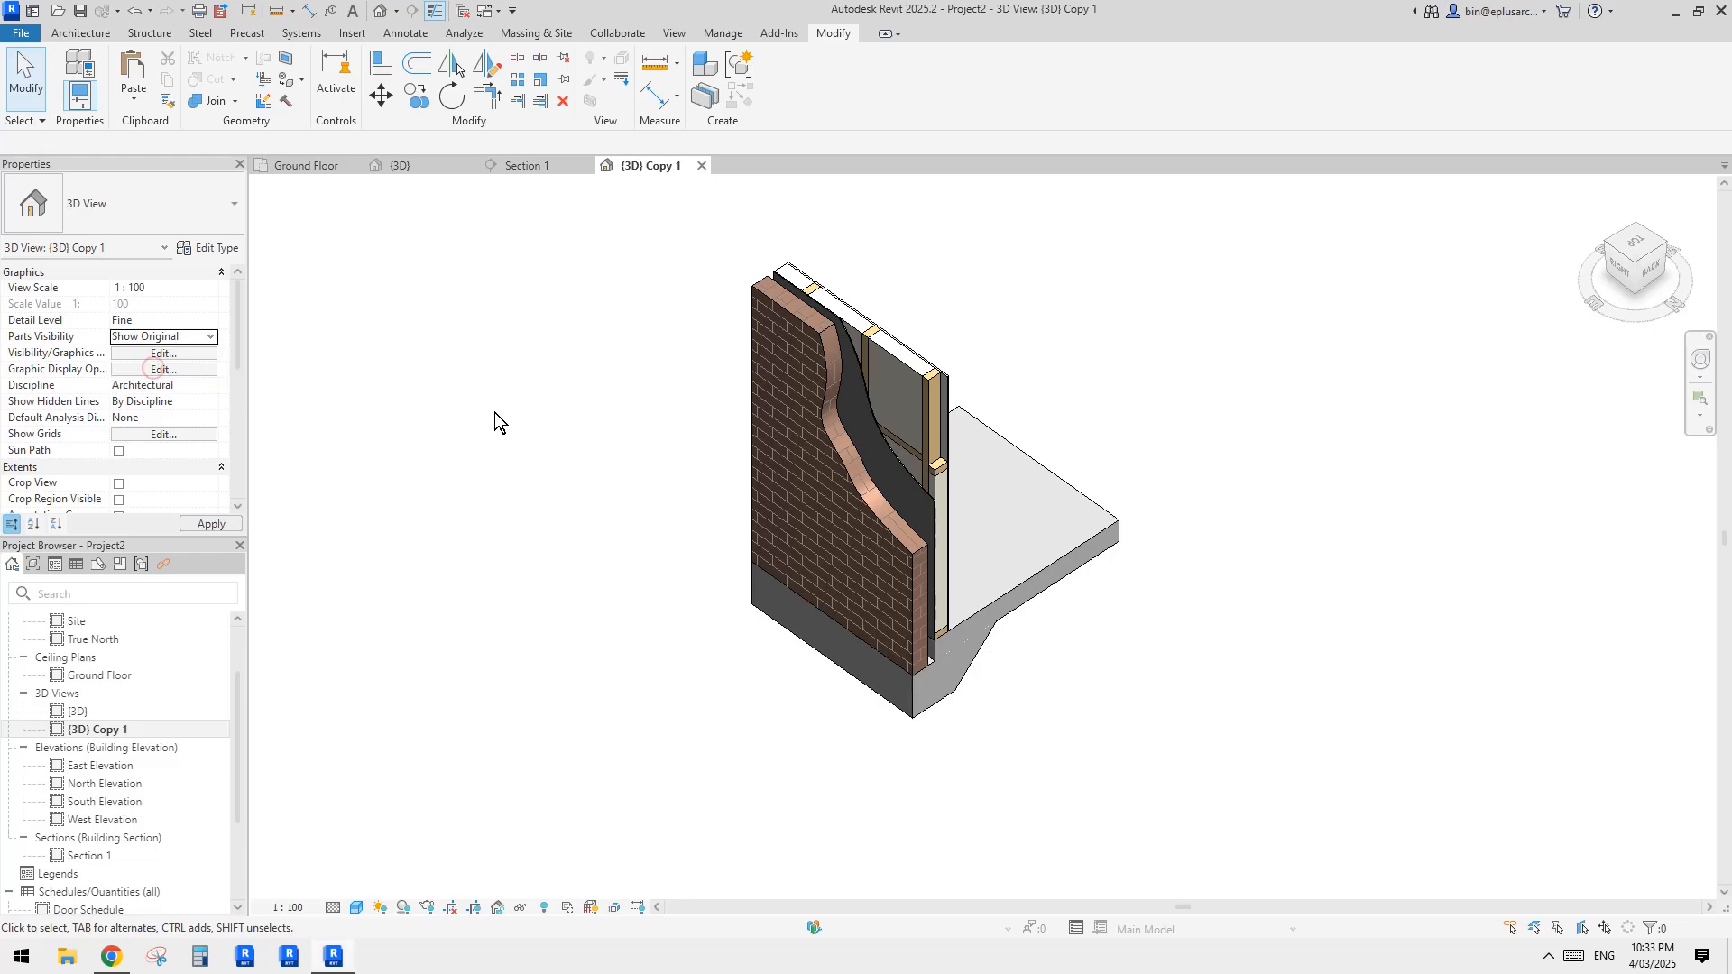
left_click(496, 413)
Step: Examine the original wall, timber framing and slab elements from several angles in the duplicated view
middle_click_drag(1216, 532, 905, 382)
middle_click_drag(485, 608, 1020, 314)
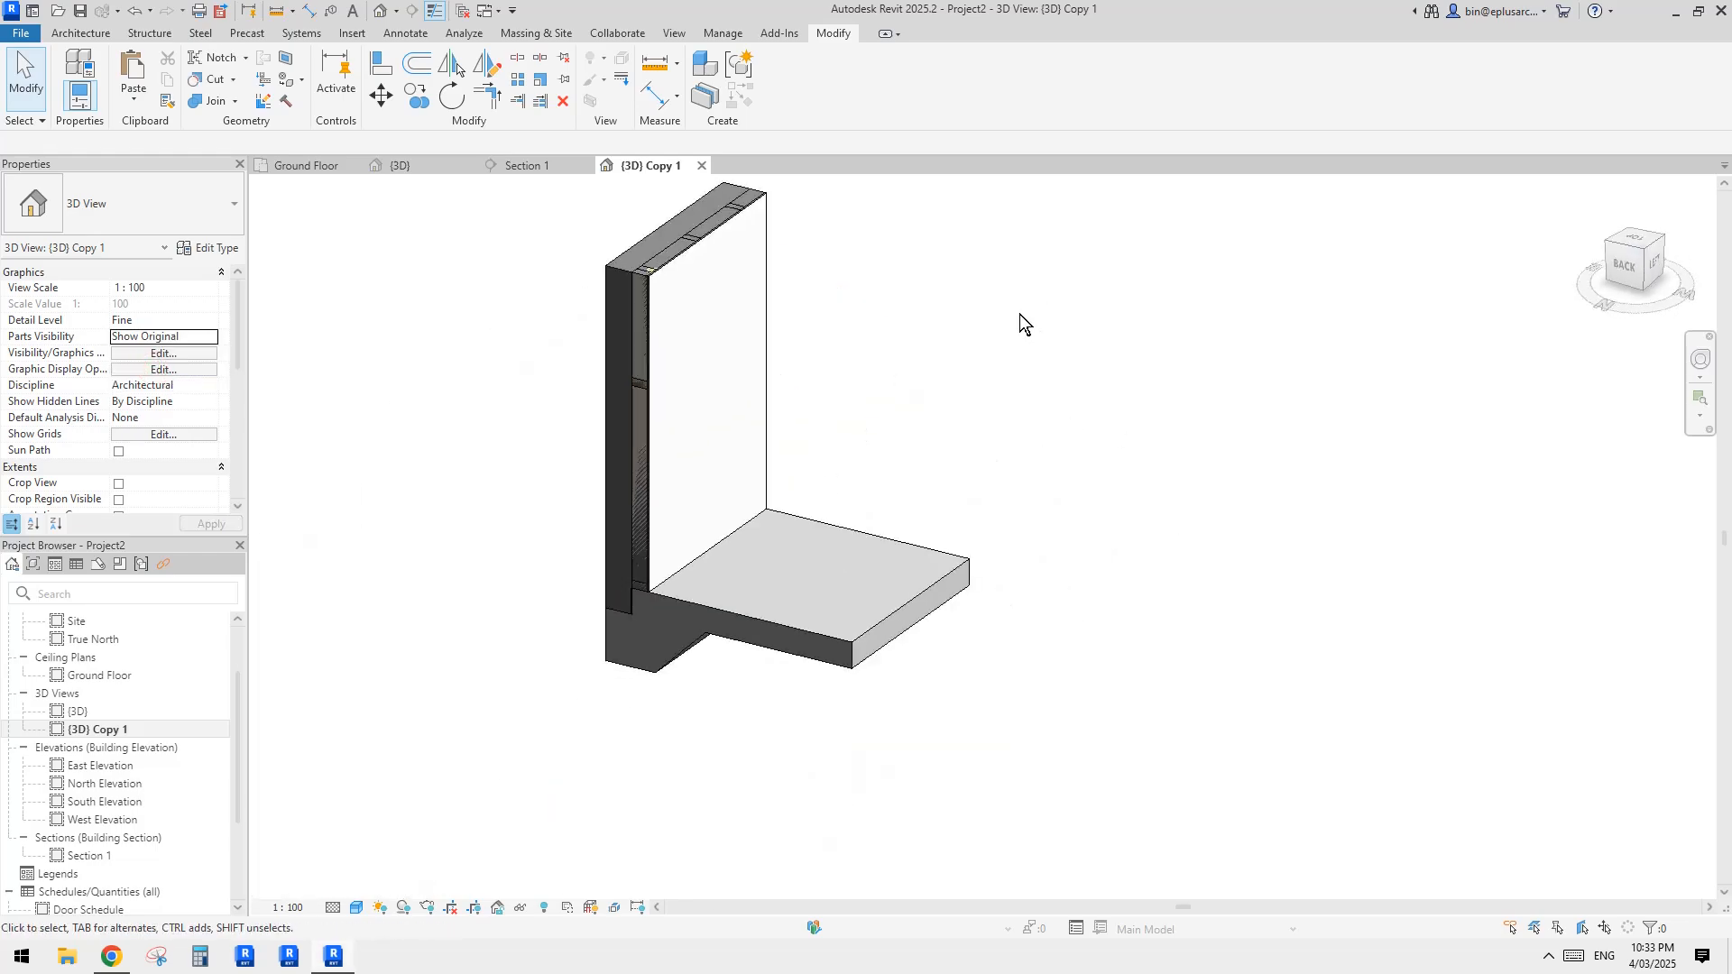
left_click(824, 588)
middle_click_drag(711, 630, 938, 507, "shift")
middle_click_drag(816, 570, 895, 486, "shift")
middle_click_drag(895, 485, 880, 543)
left_click(763, 397)
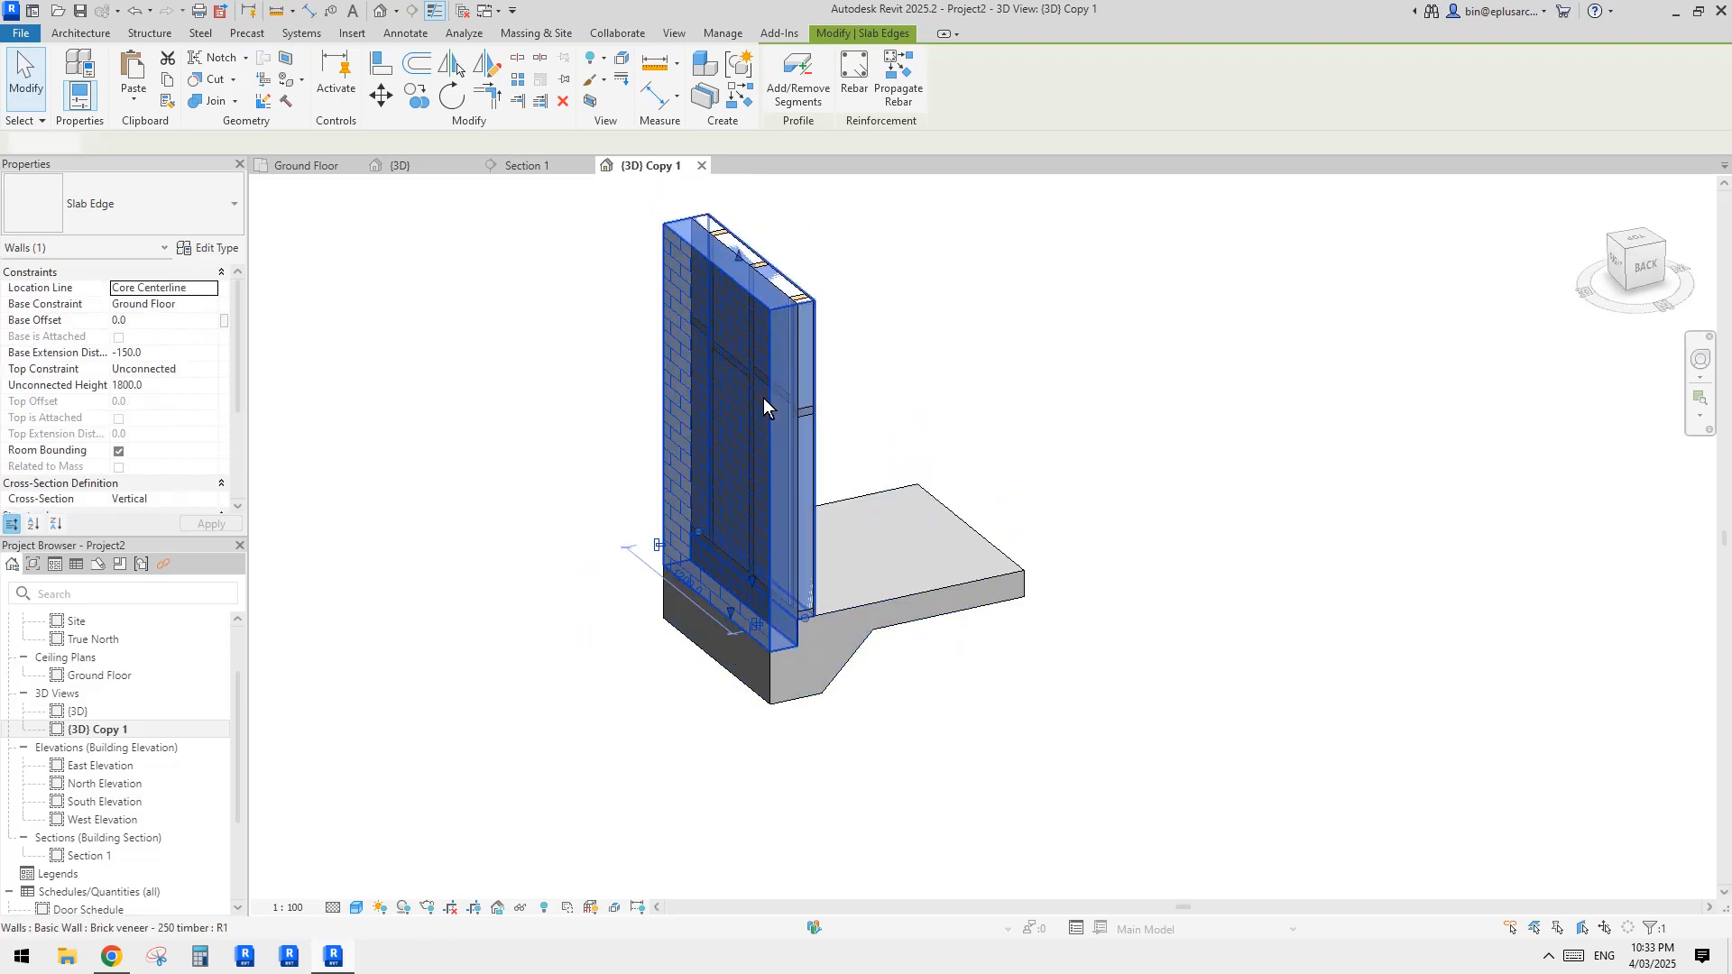
scroll(771, 208, "up", 2)
left_click(774, 211)
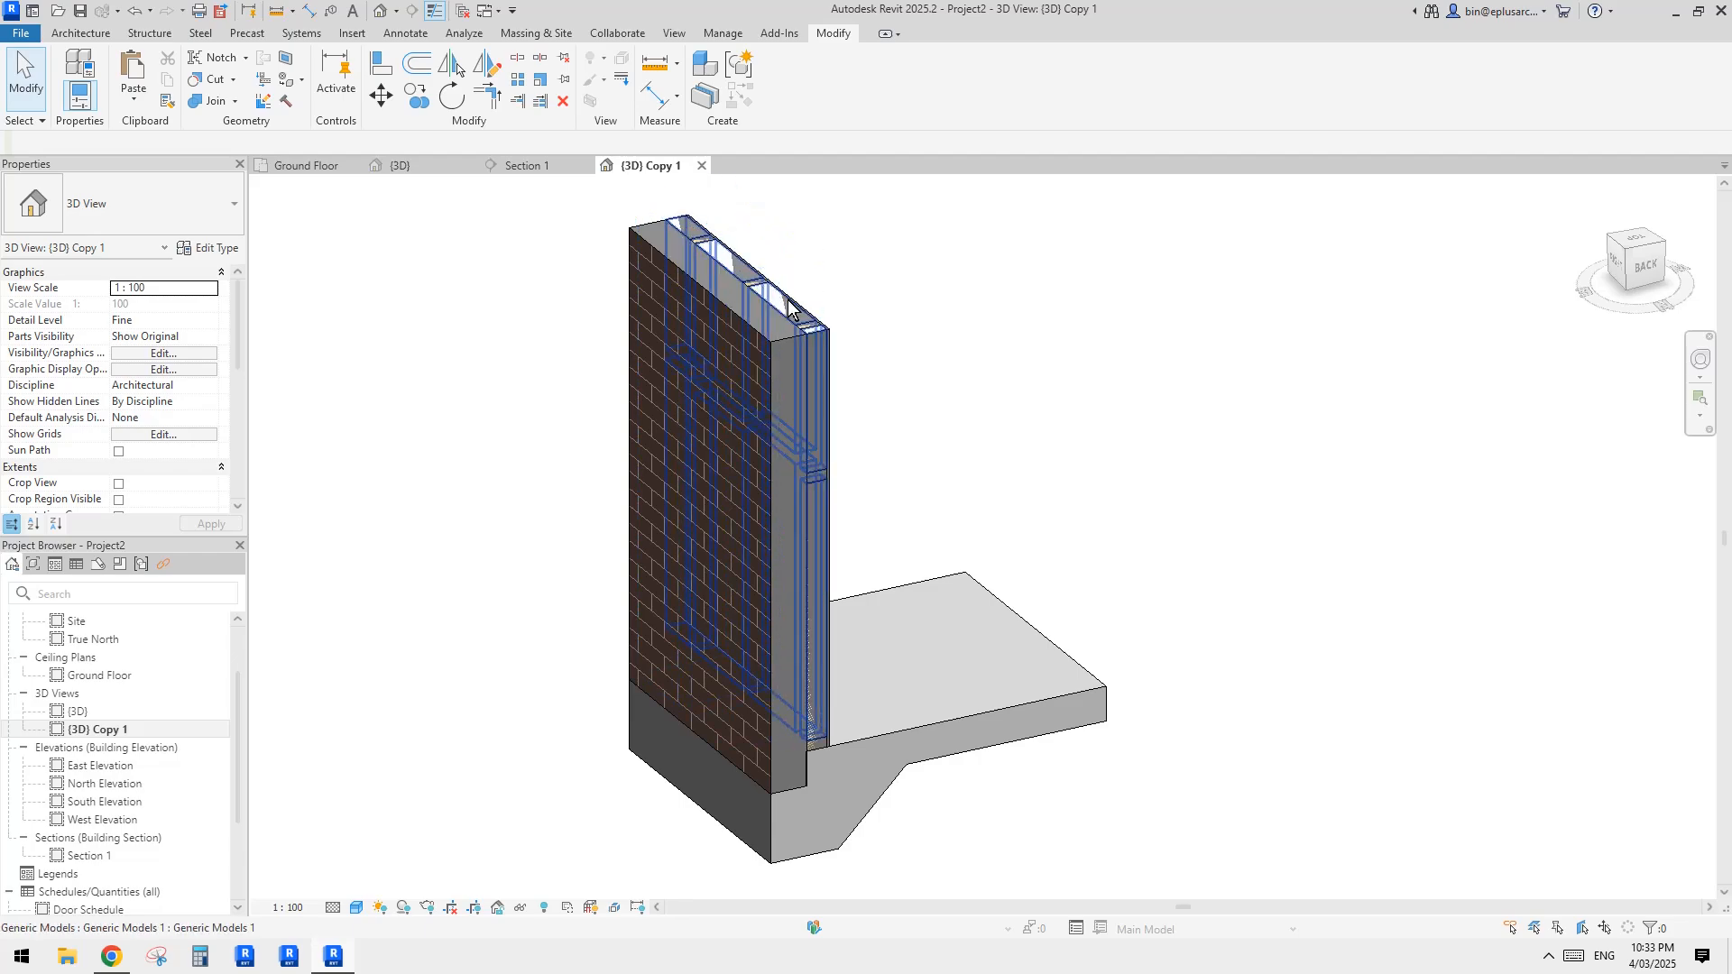
middle_click_drag(711, 248, 721, 448, "shift")
left_click(723, 439)
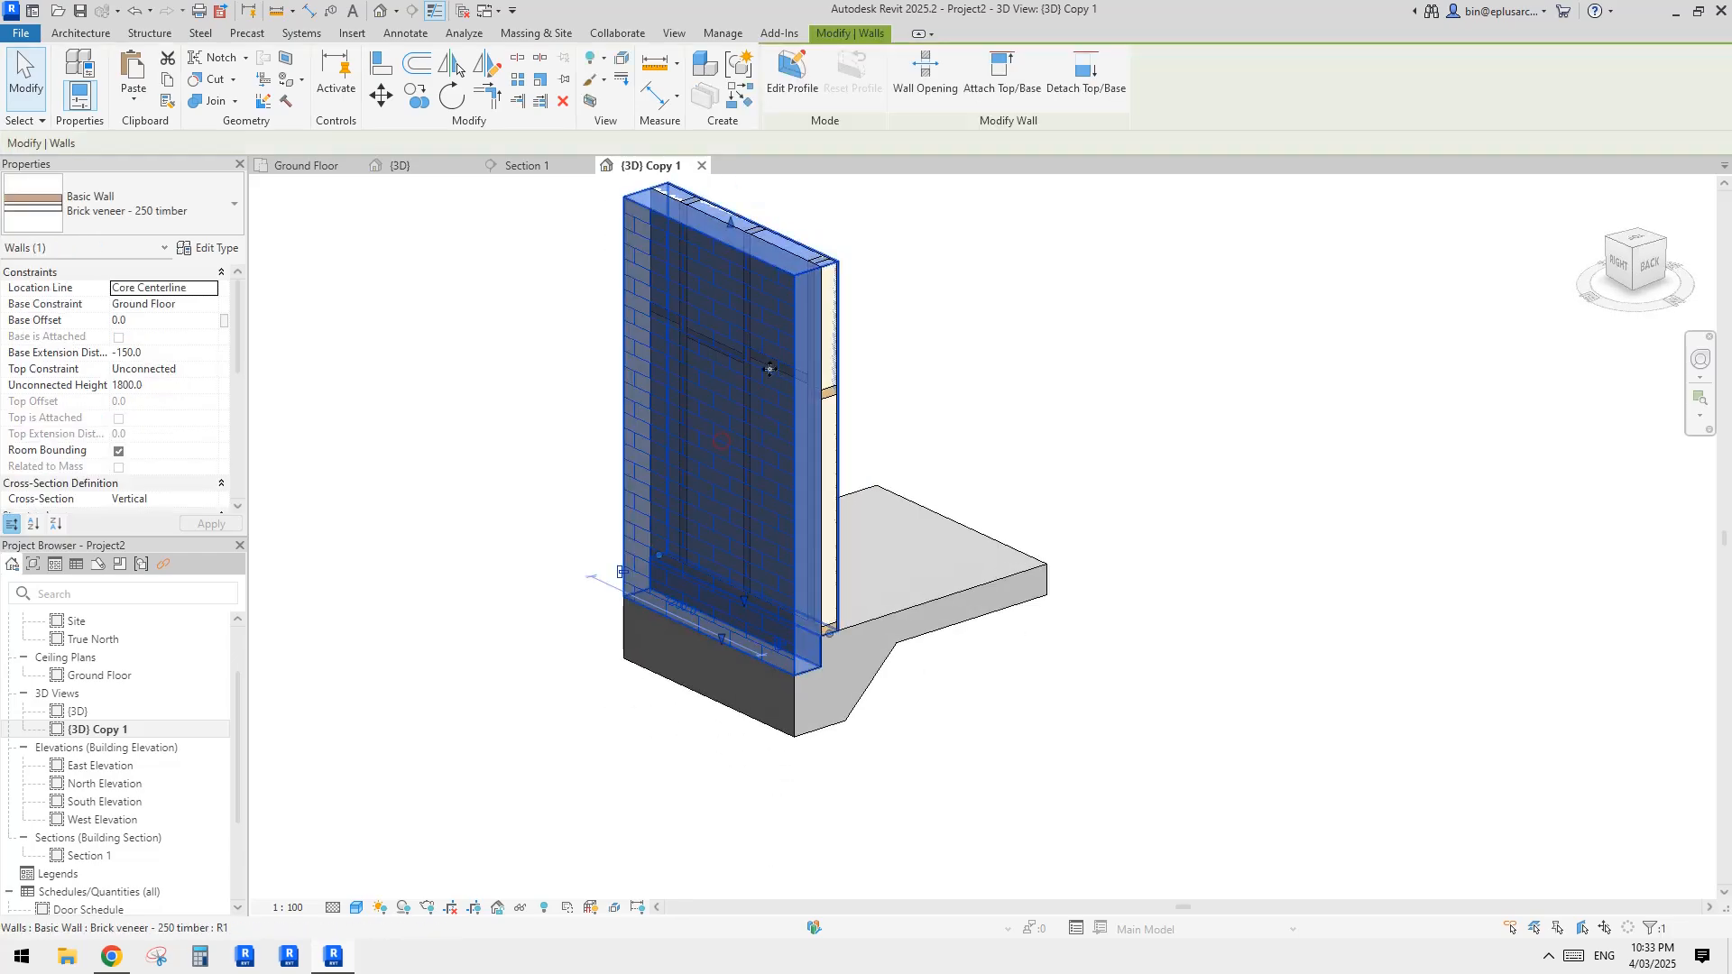
scroll(769, 368, "down", 1)
middle_click_drag(607, 449, 722, 441)
key("Escape")
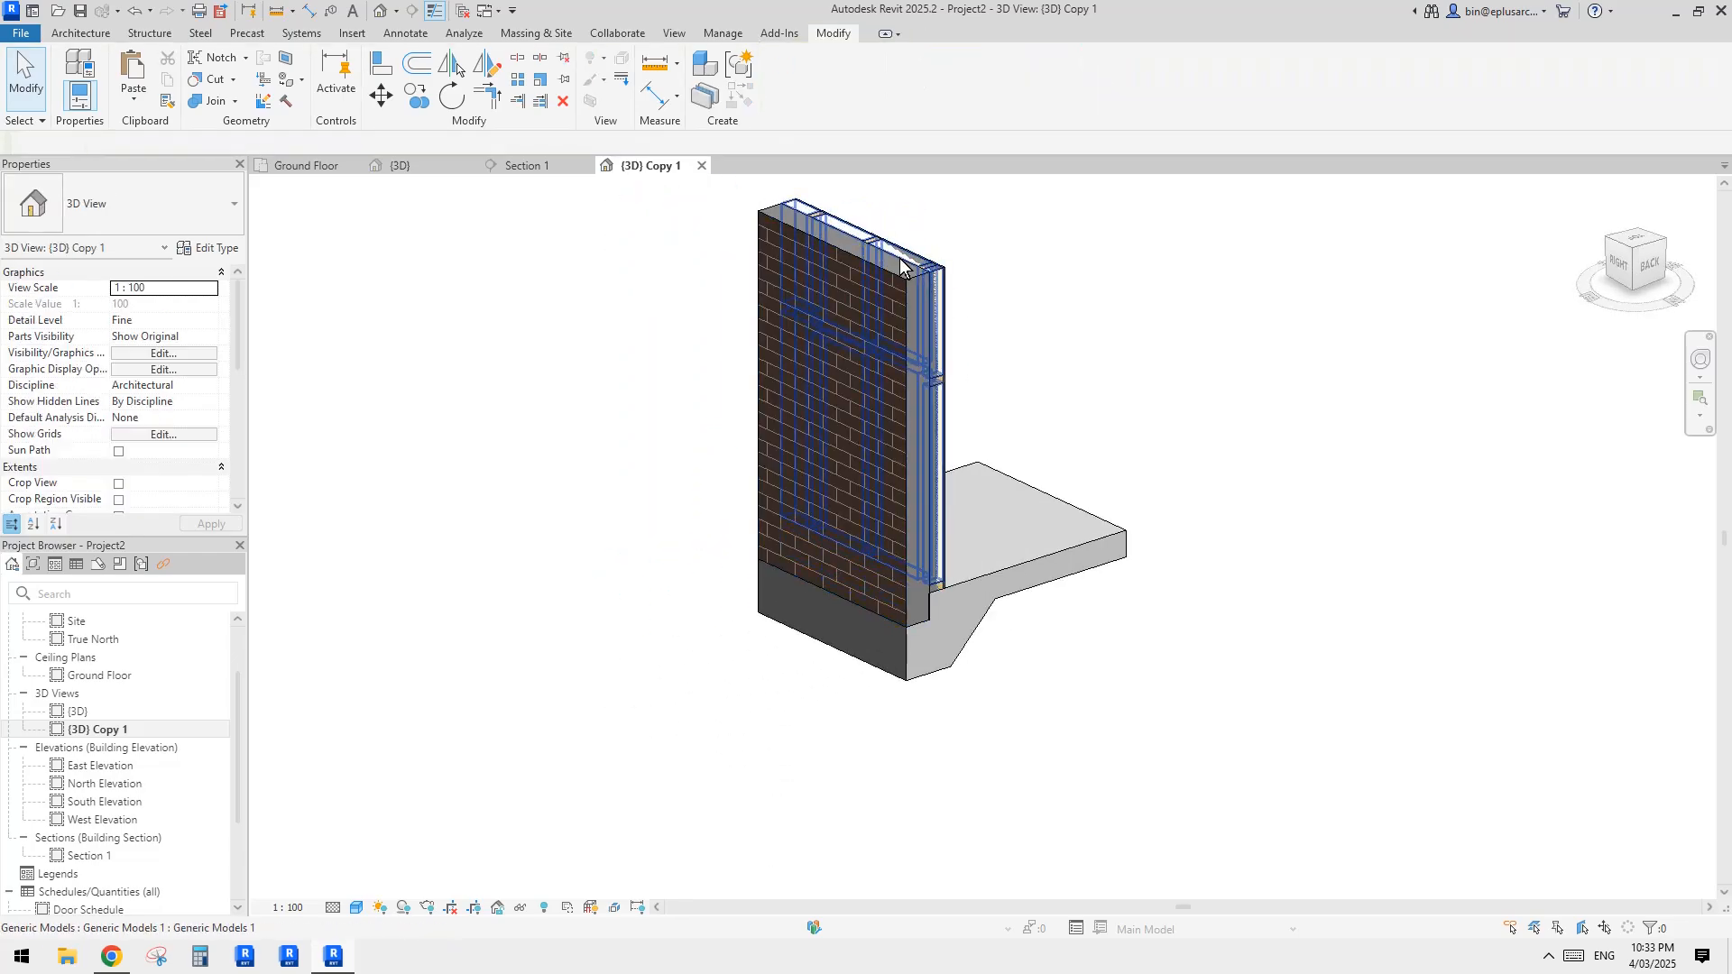
scroll(947, 379, "down", 1)
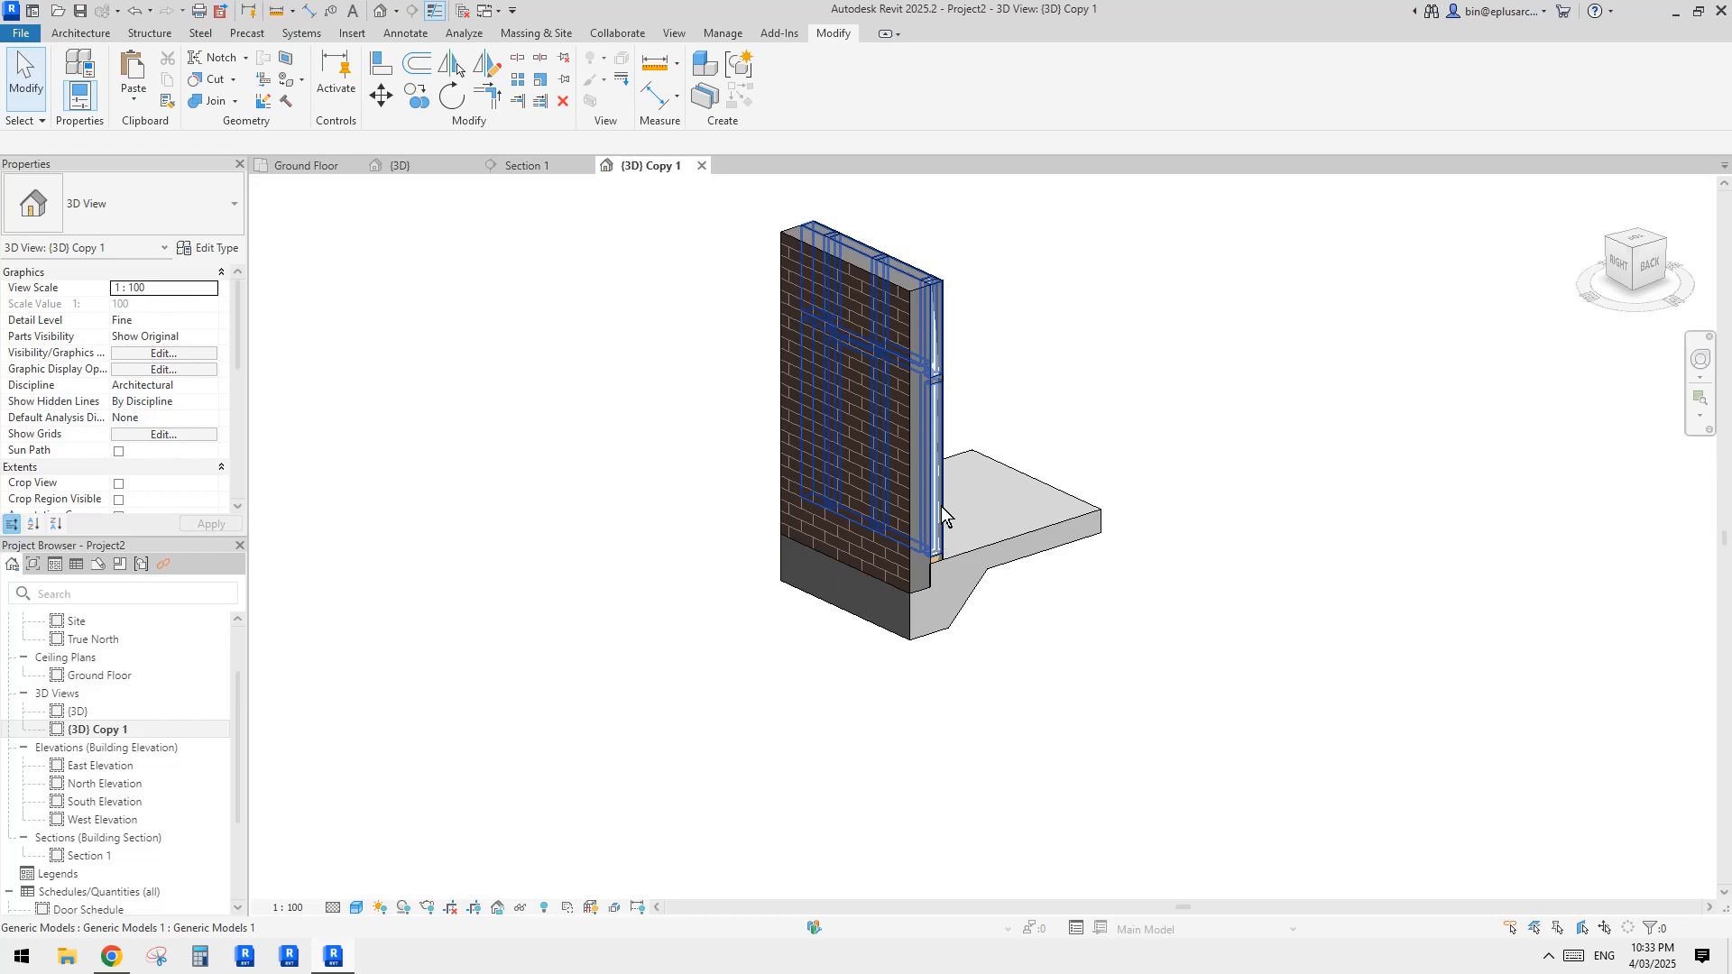
Step: Return to the {3D} view and check the displacement of the pulled-out infill part
double_click(79, 711)
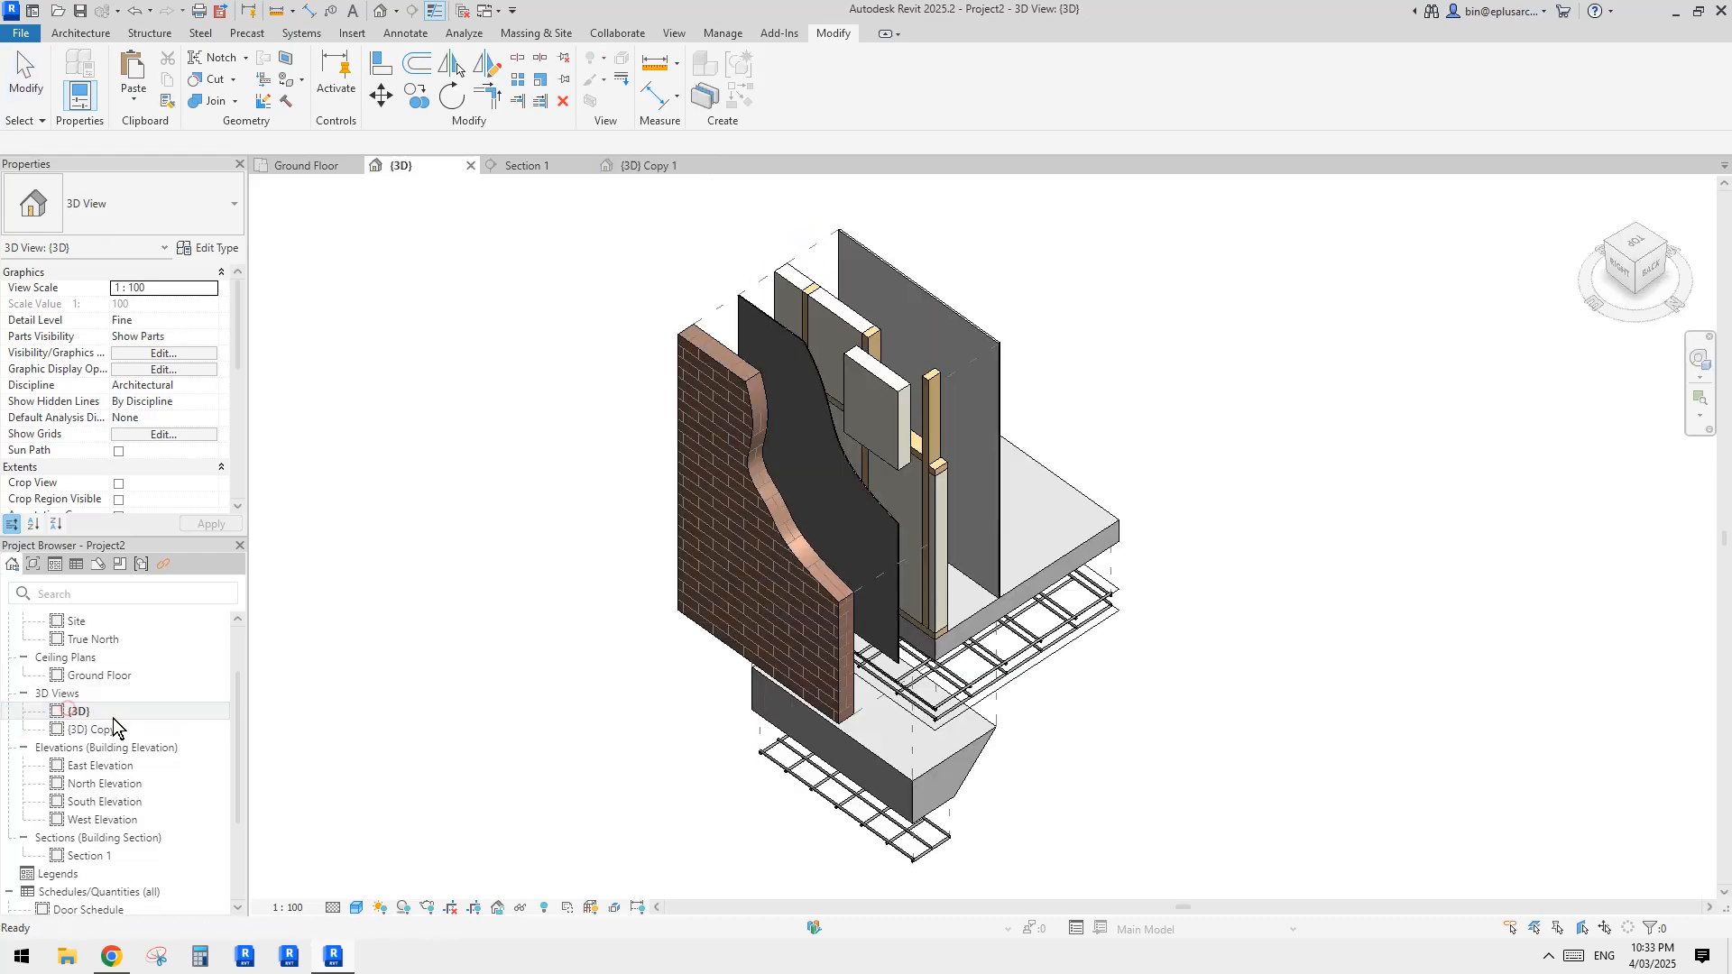
middle_click_drag(1232, 602, 1274, 419, "shift")
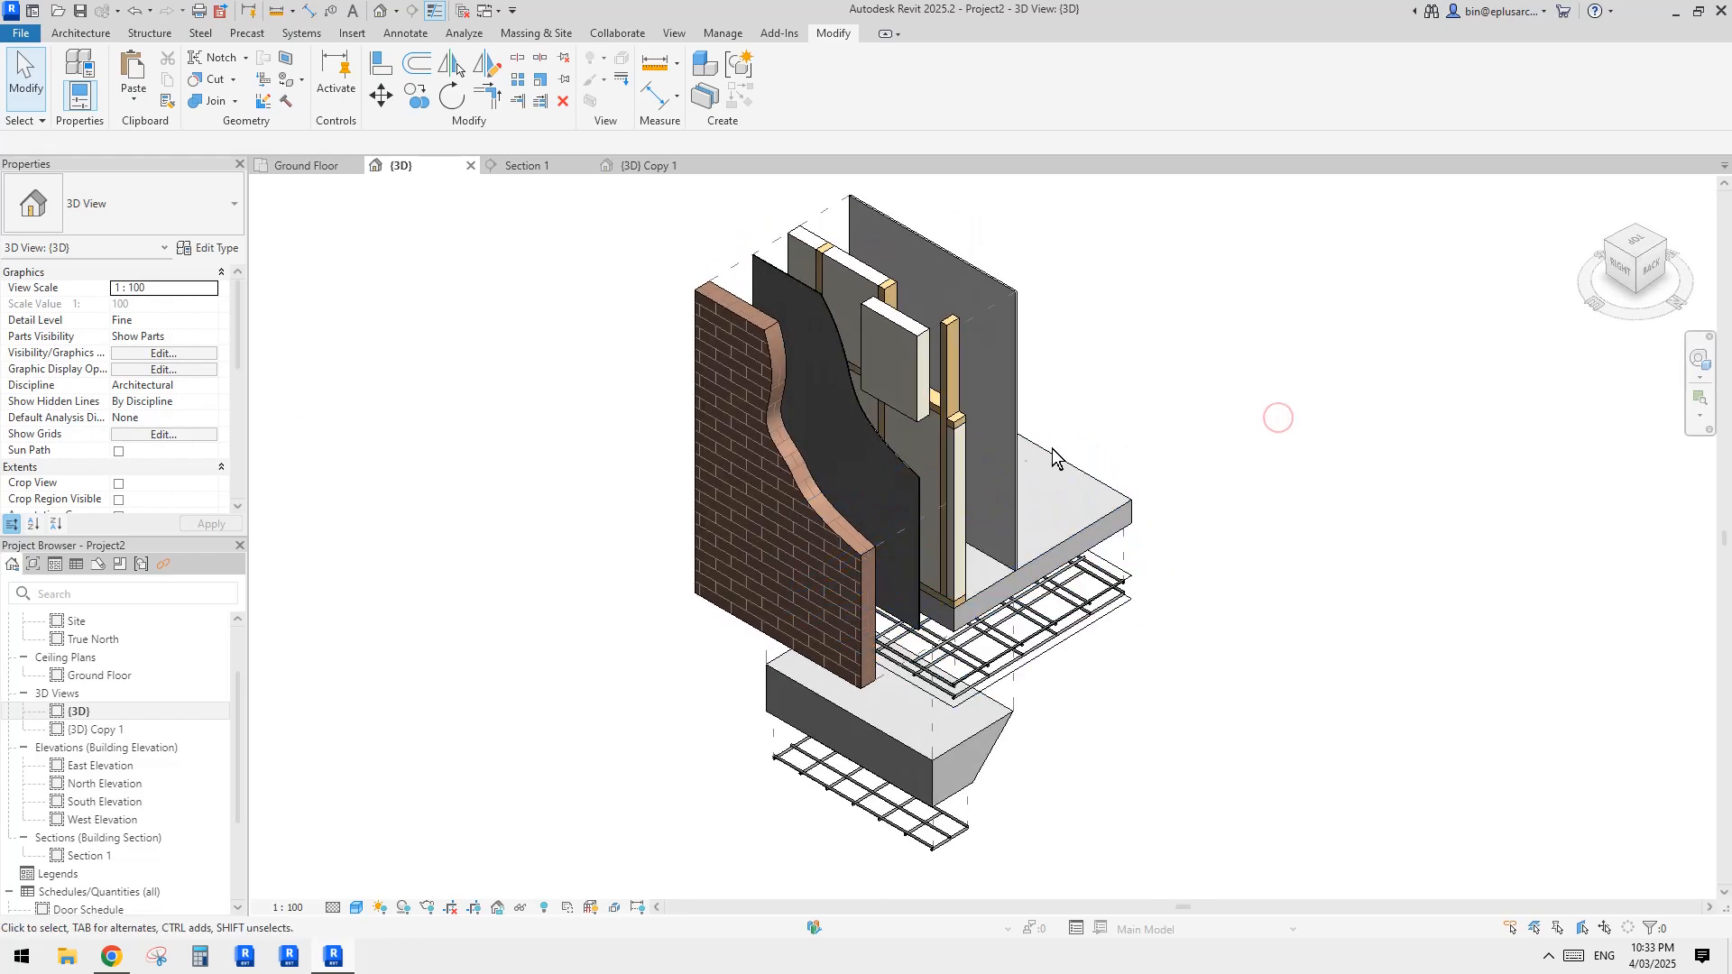
left_click(914, 357)
middle_click_drag(972, 377, 1036, 387, "shift")
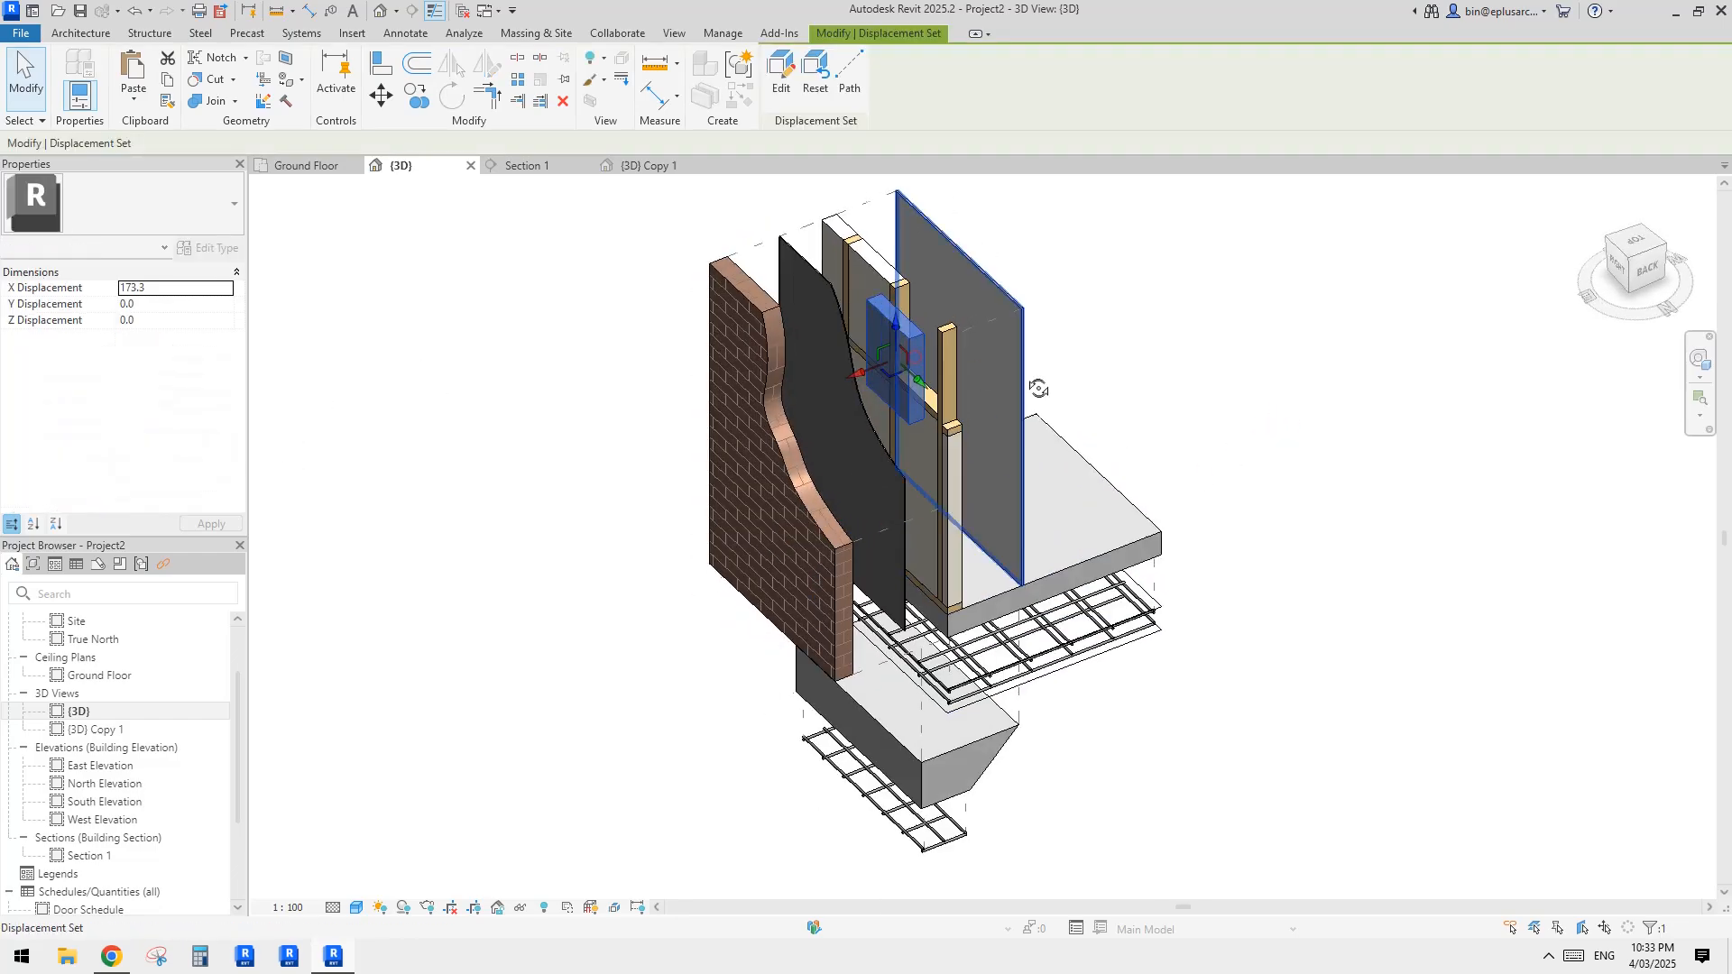
left_click(1158, 369)
middle_click_drag(1109, 445, 602, 656, "shift")
Step: Switch to Chrome to compare the model with the reference exploded diagram on Reddit, and return to Revit
left_click(112, 956)
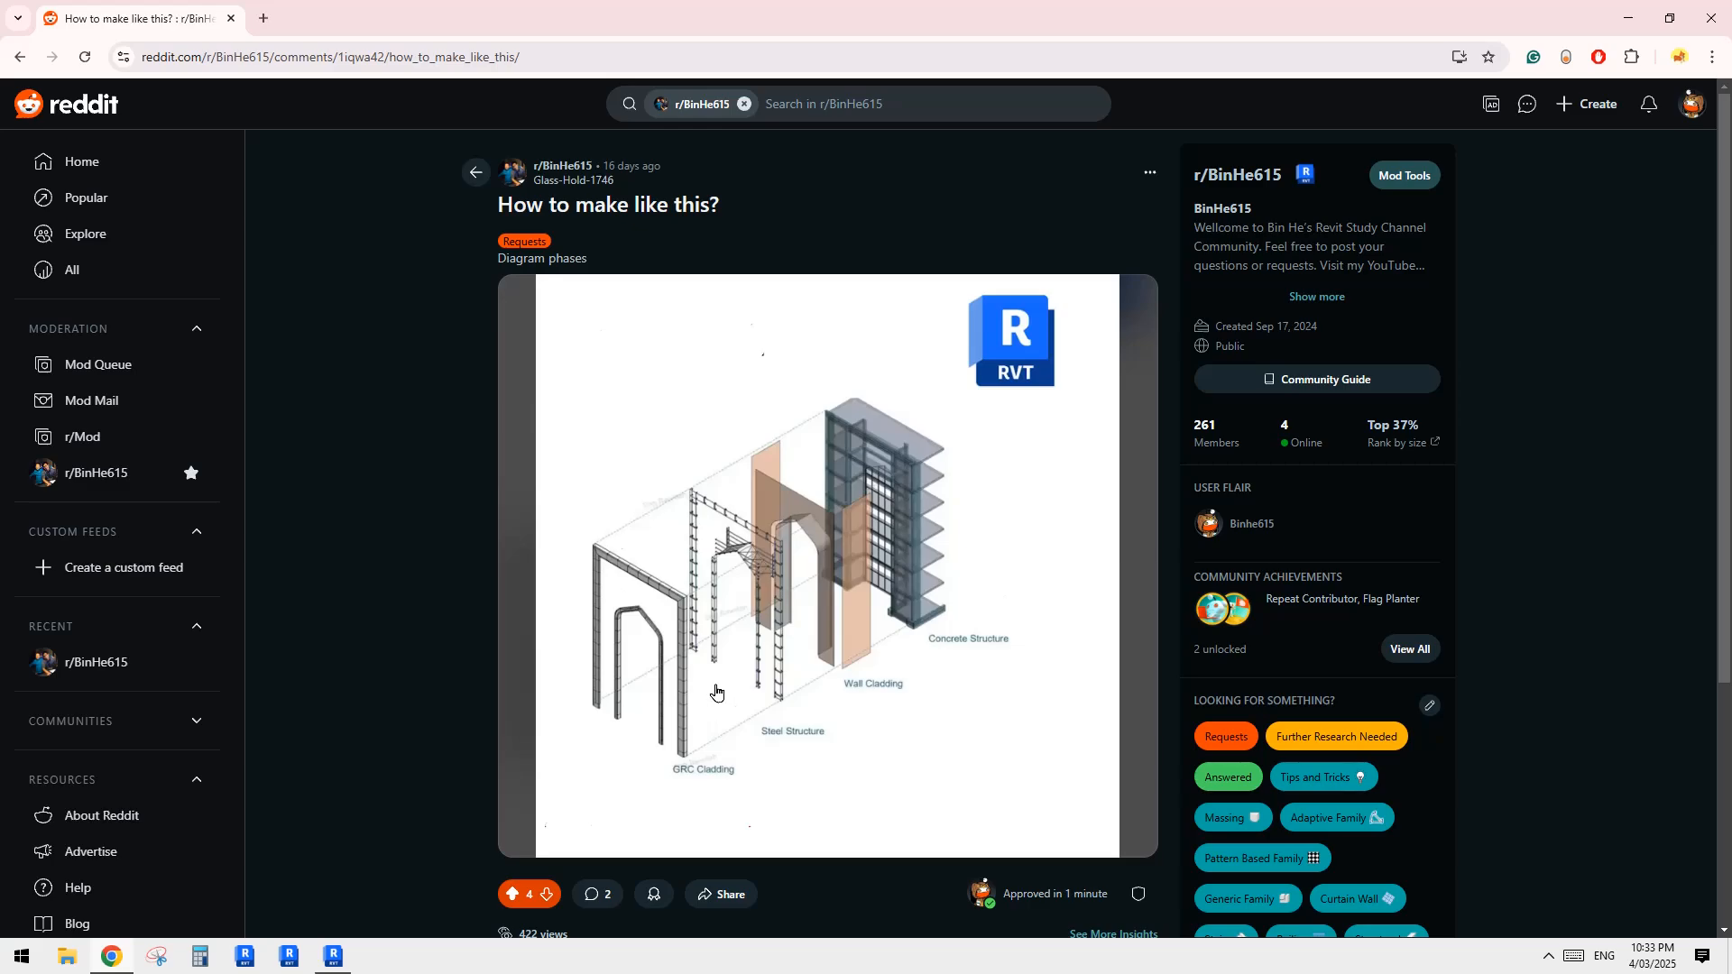
left_click(333, 956)
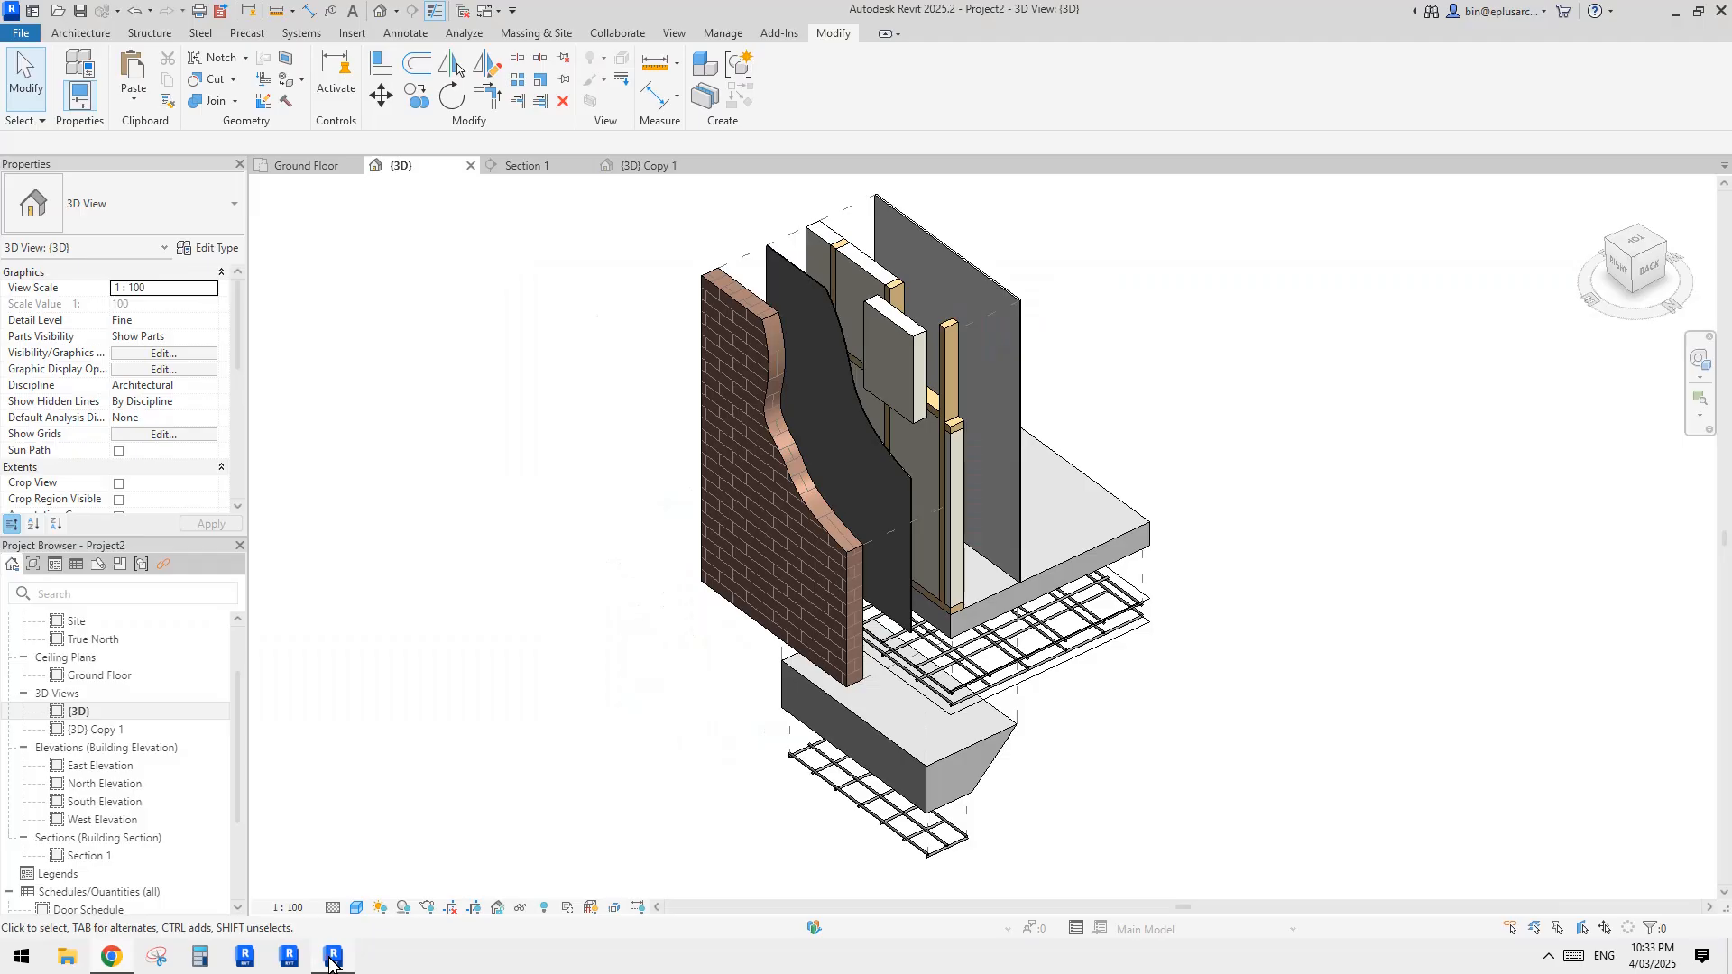
middle_click_drag(982, 464, 960, 469)
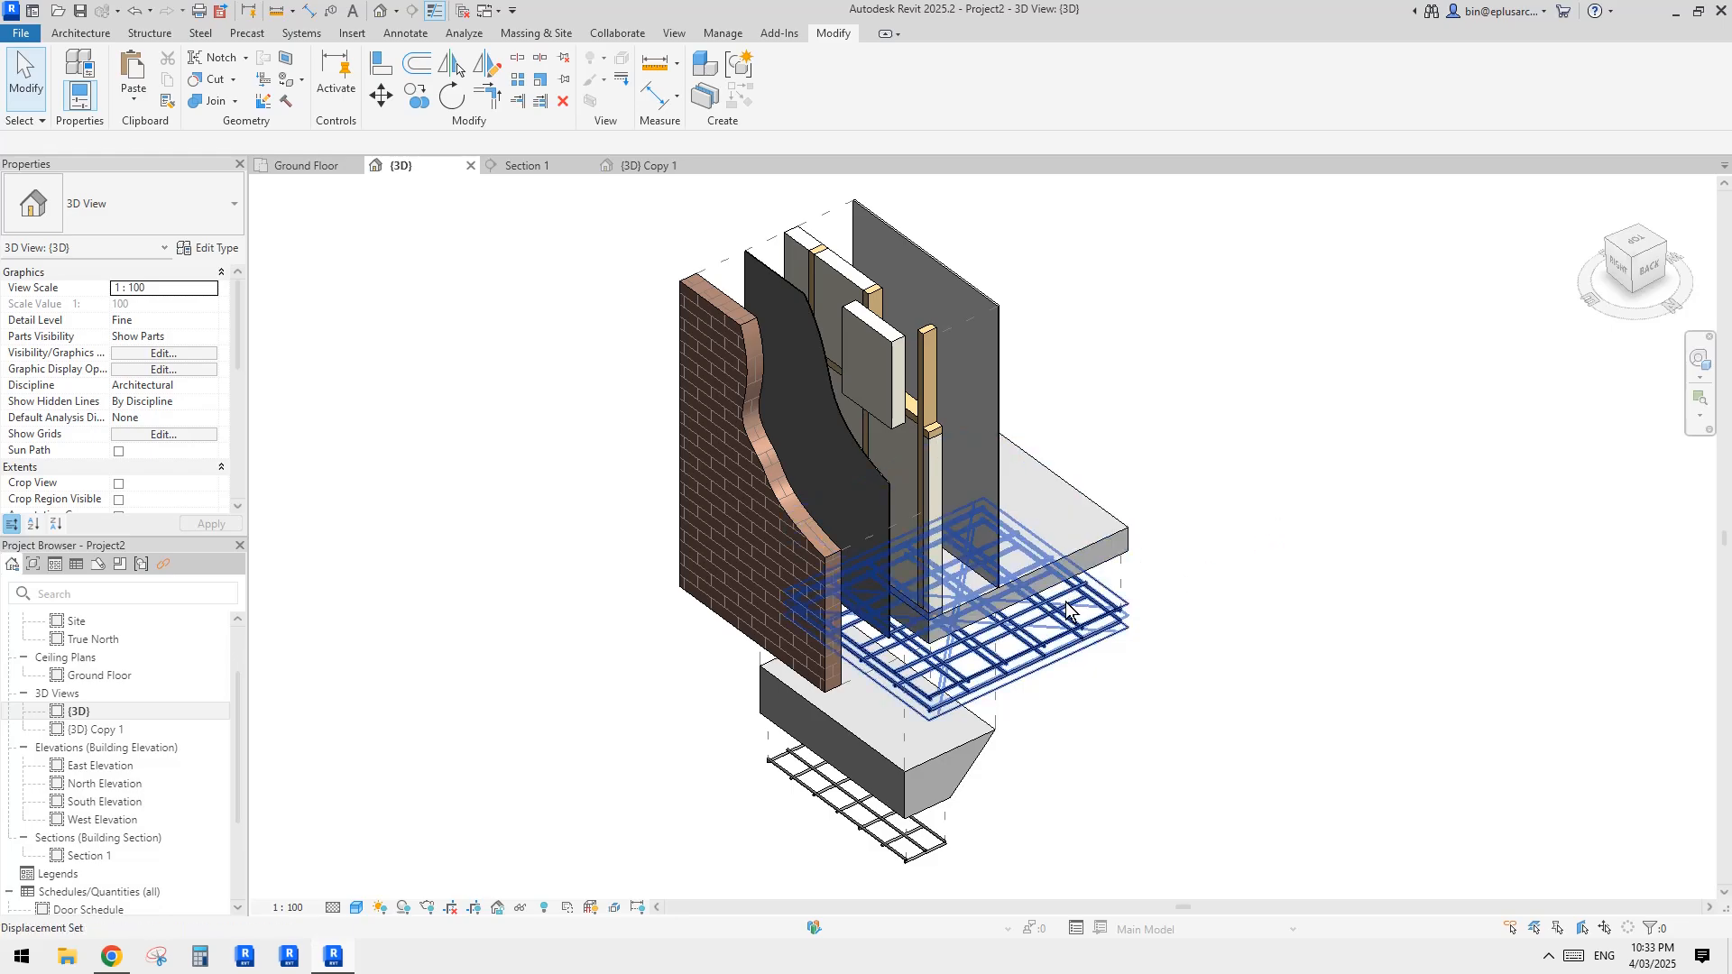
middle_click_drag(1067, 609, 1062, 569)
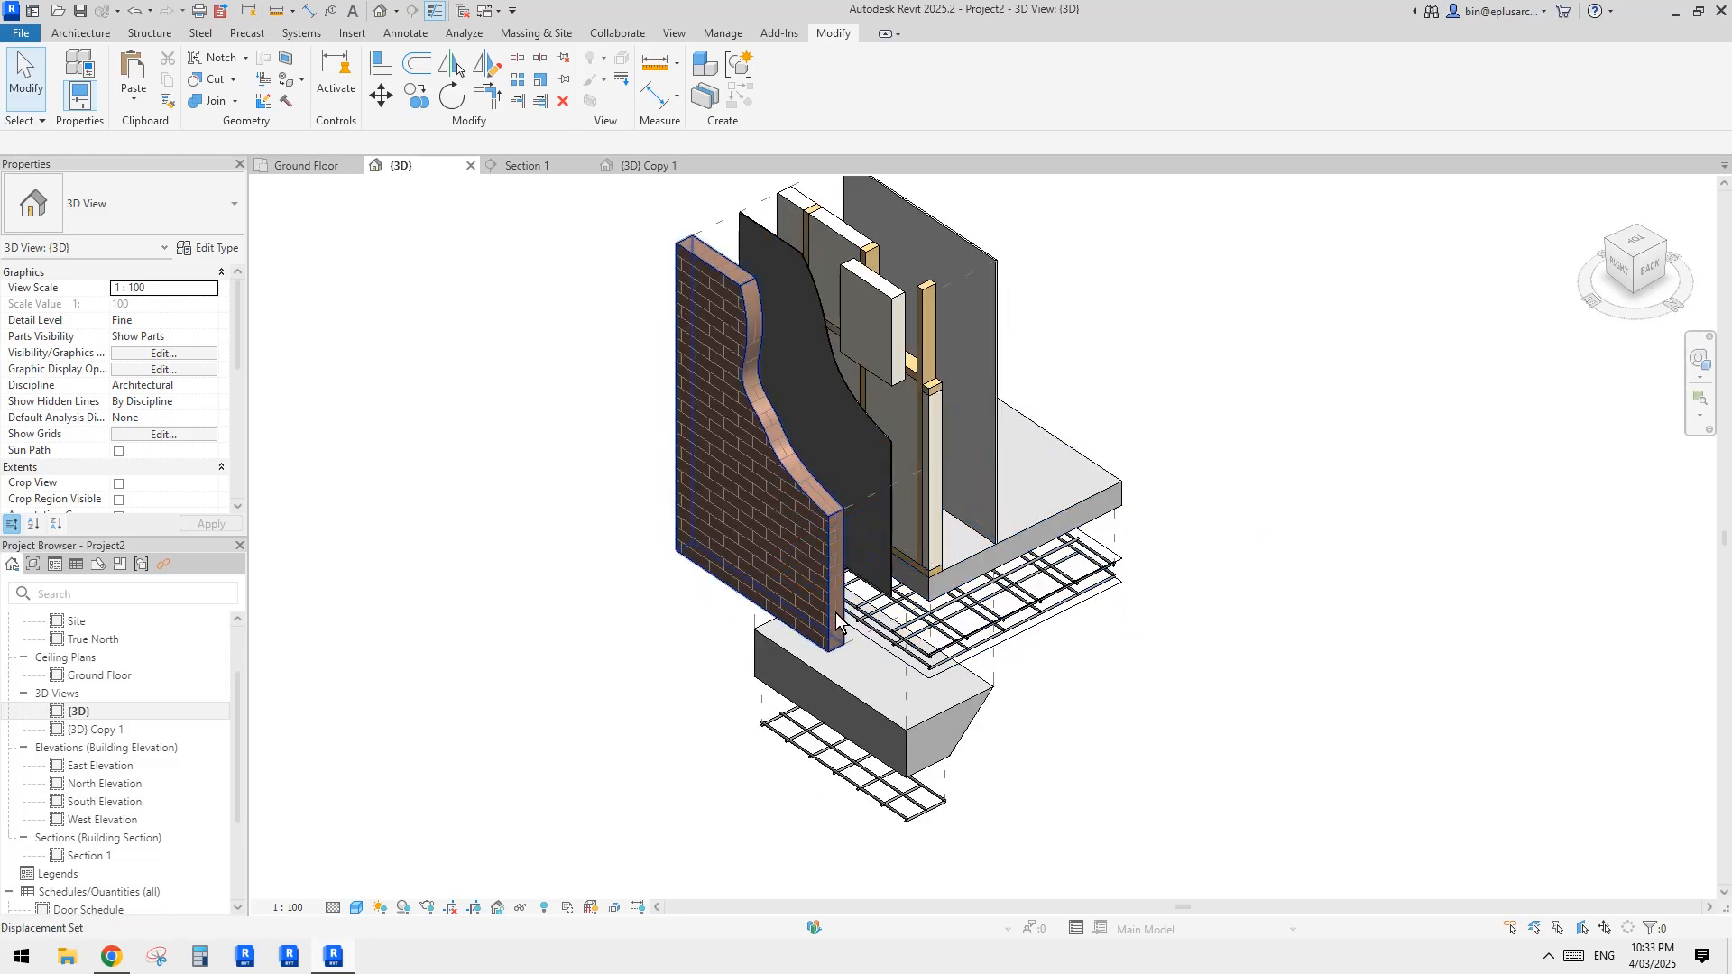
Step: Move the brick layer's displacement set farther outward along X, away from the dark membrane
left_click(803, 588)
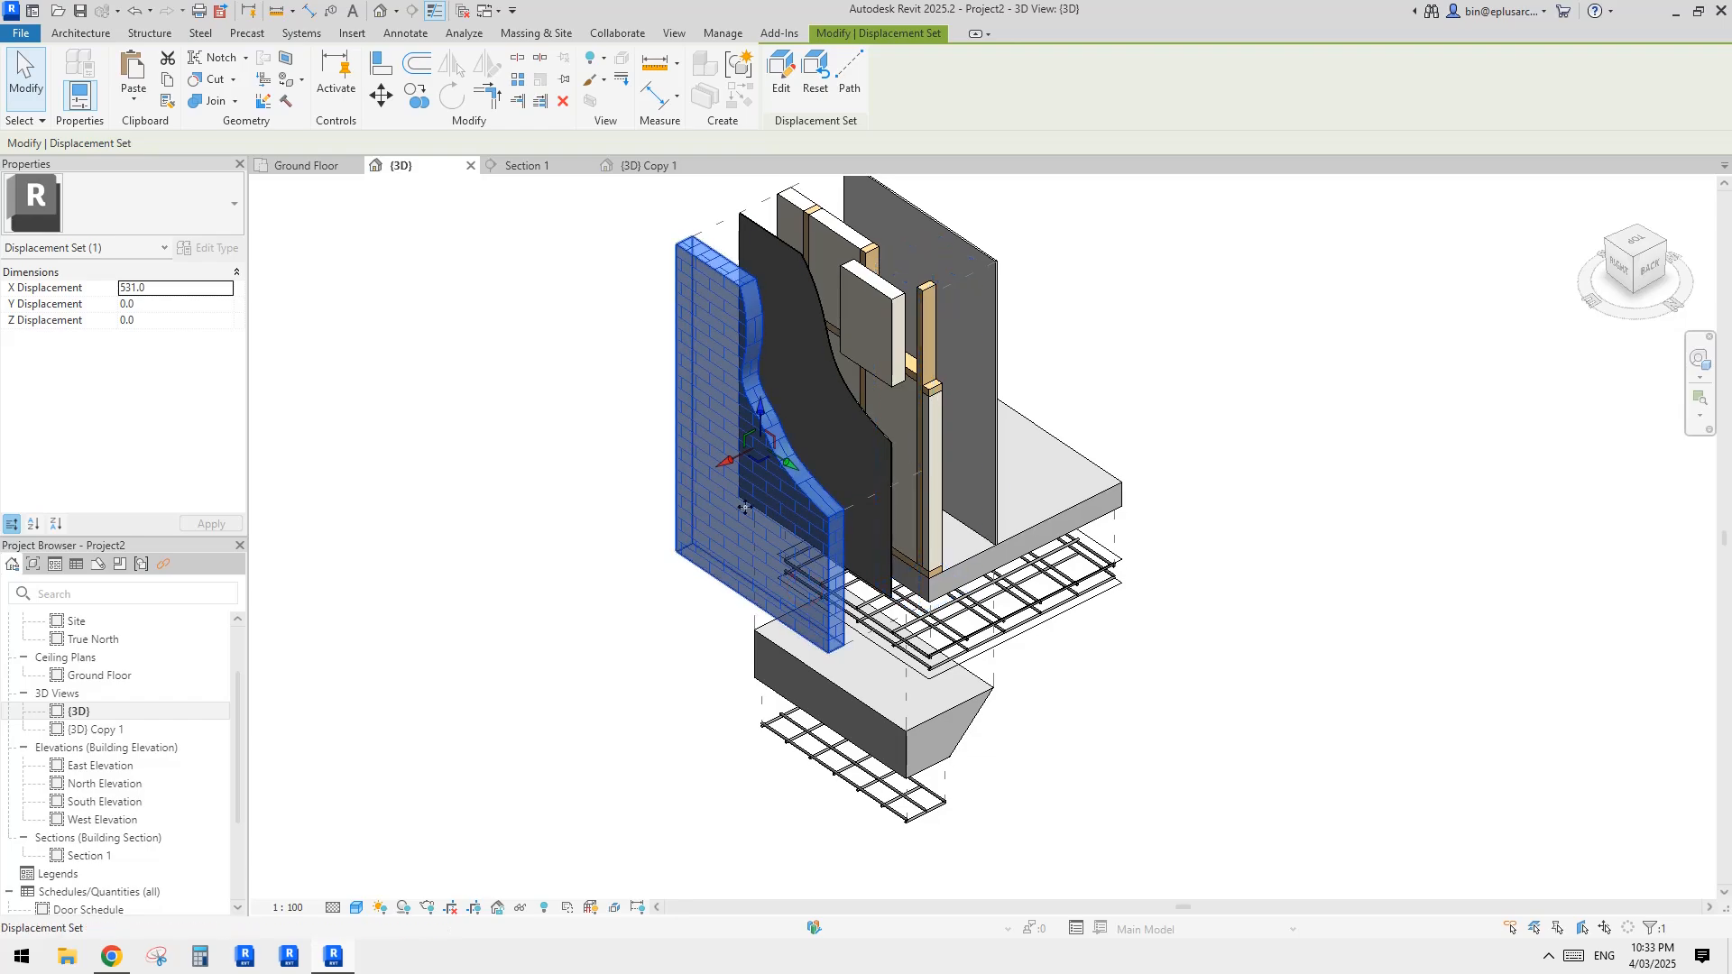
middle_click_drag(829, 499, 766, 549)
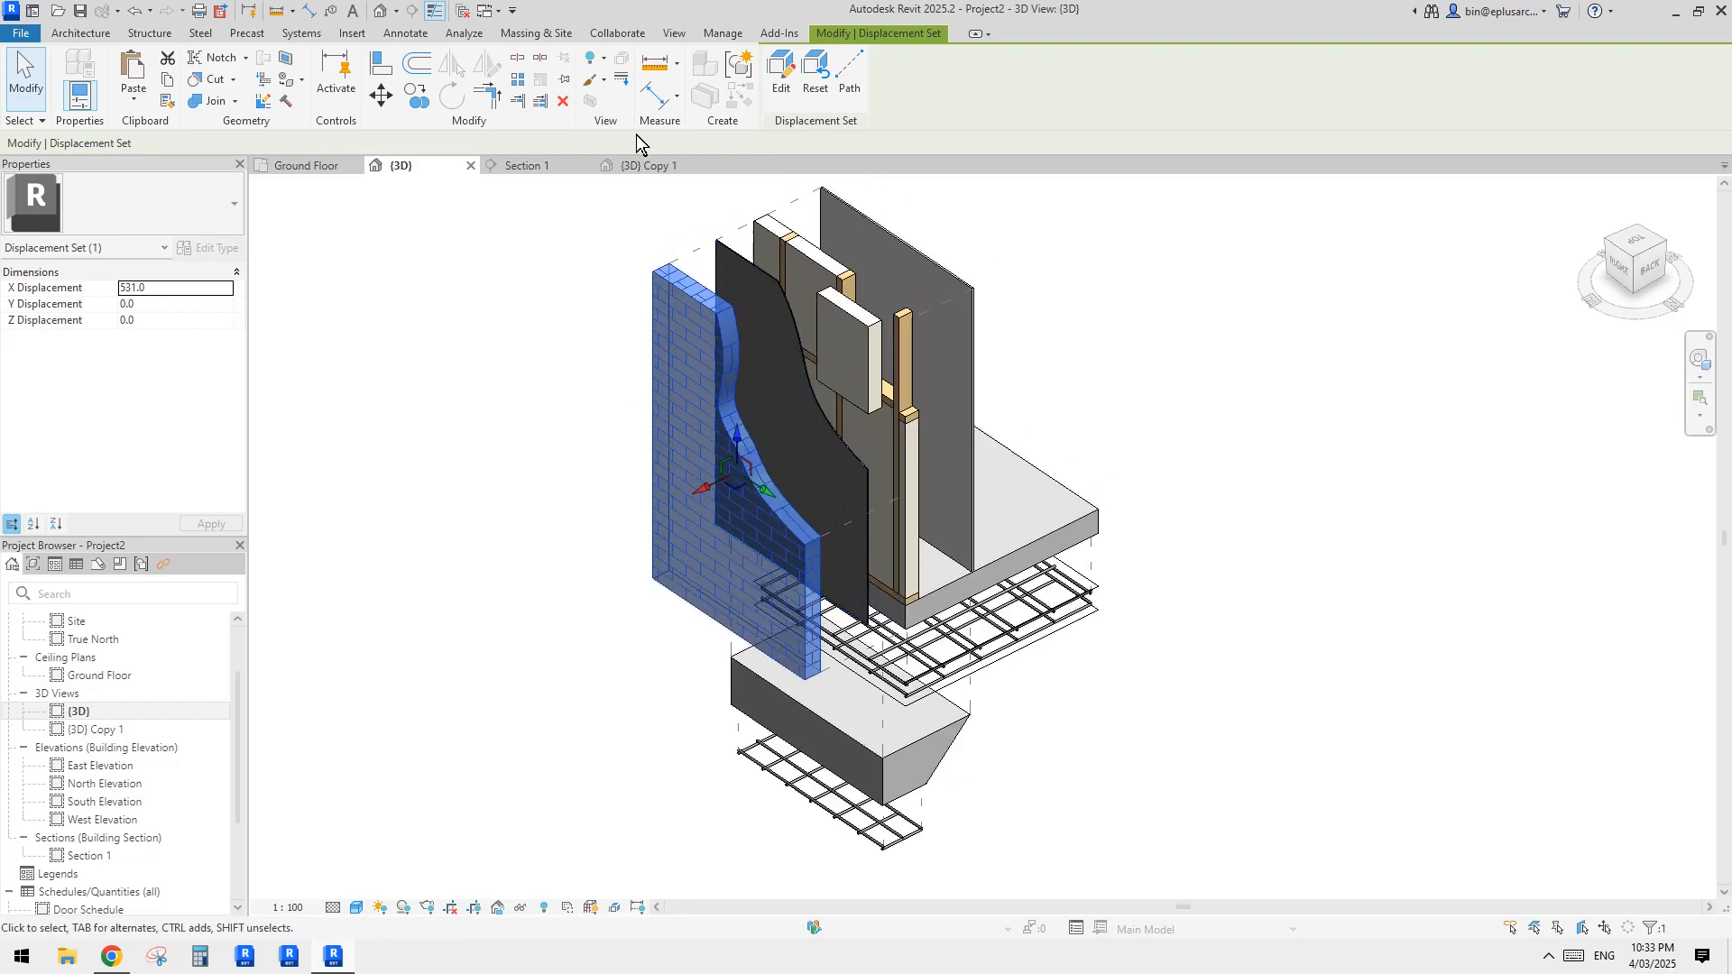
key("Escape")
left_click(705, 498)
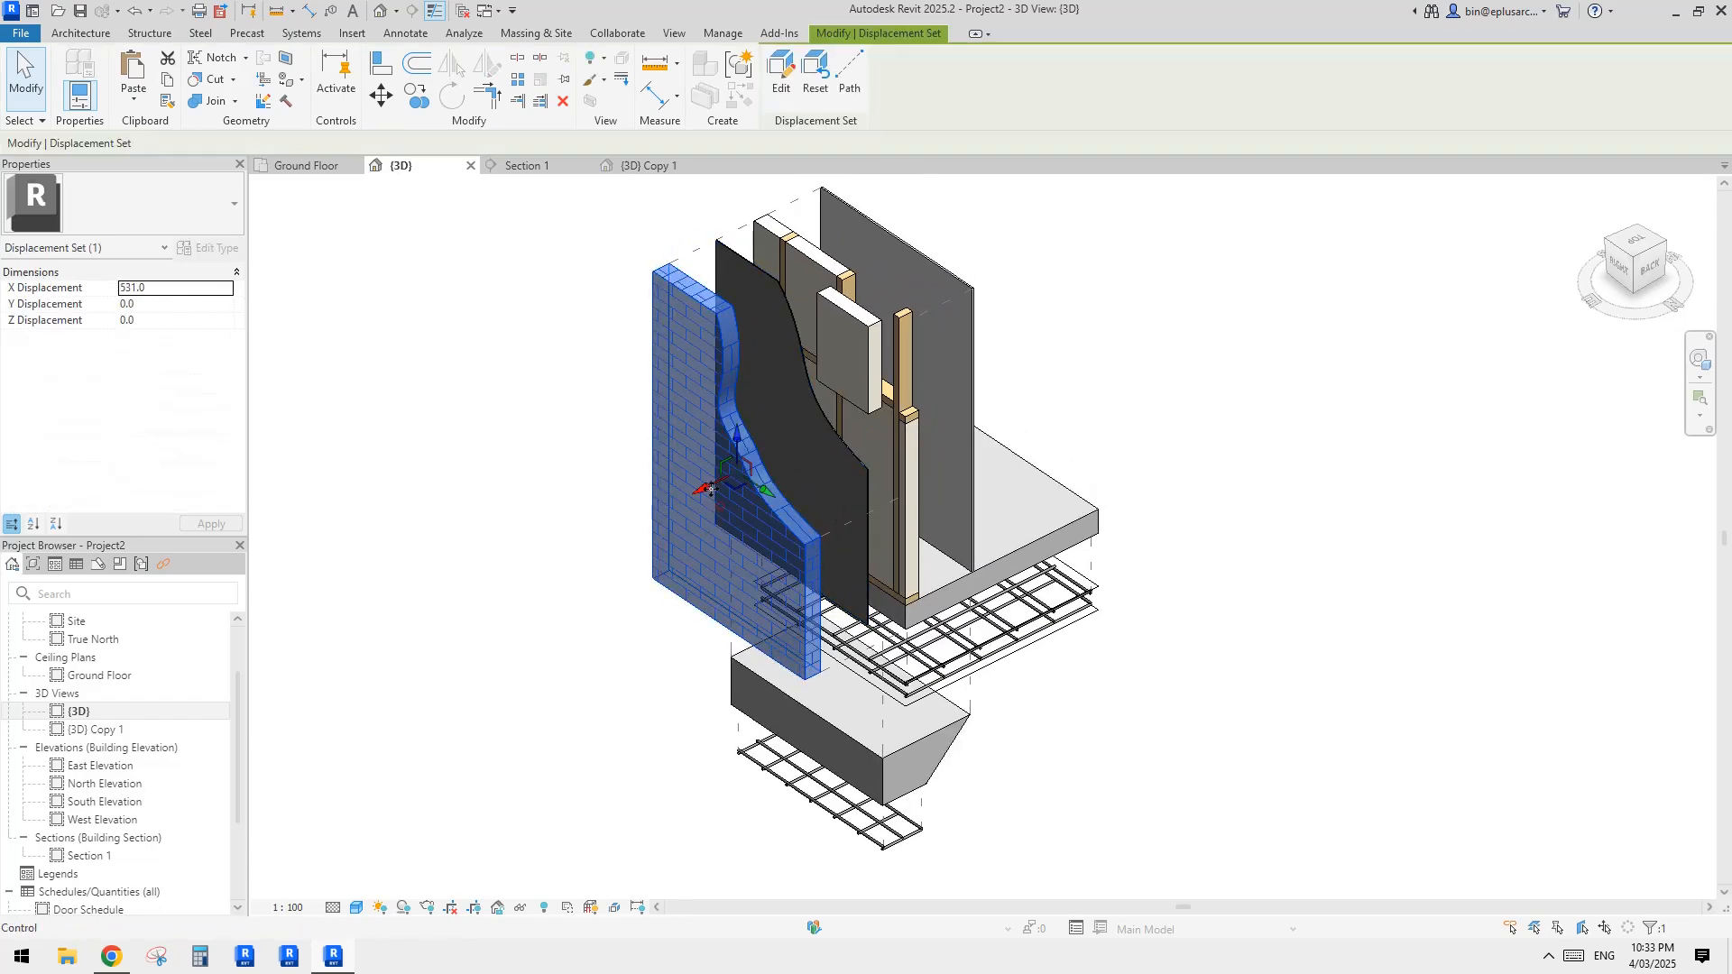
left_click_drag(703, 488, 521, 567)
Step: Move the dark membrane's displacement set outward from the framing to an X displacement of about 530
left_click(768, 458)
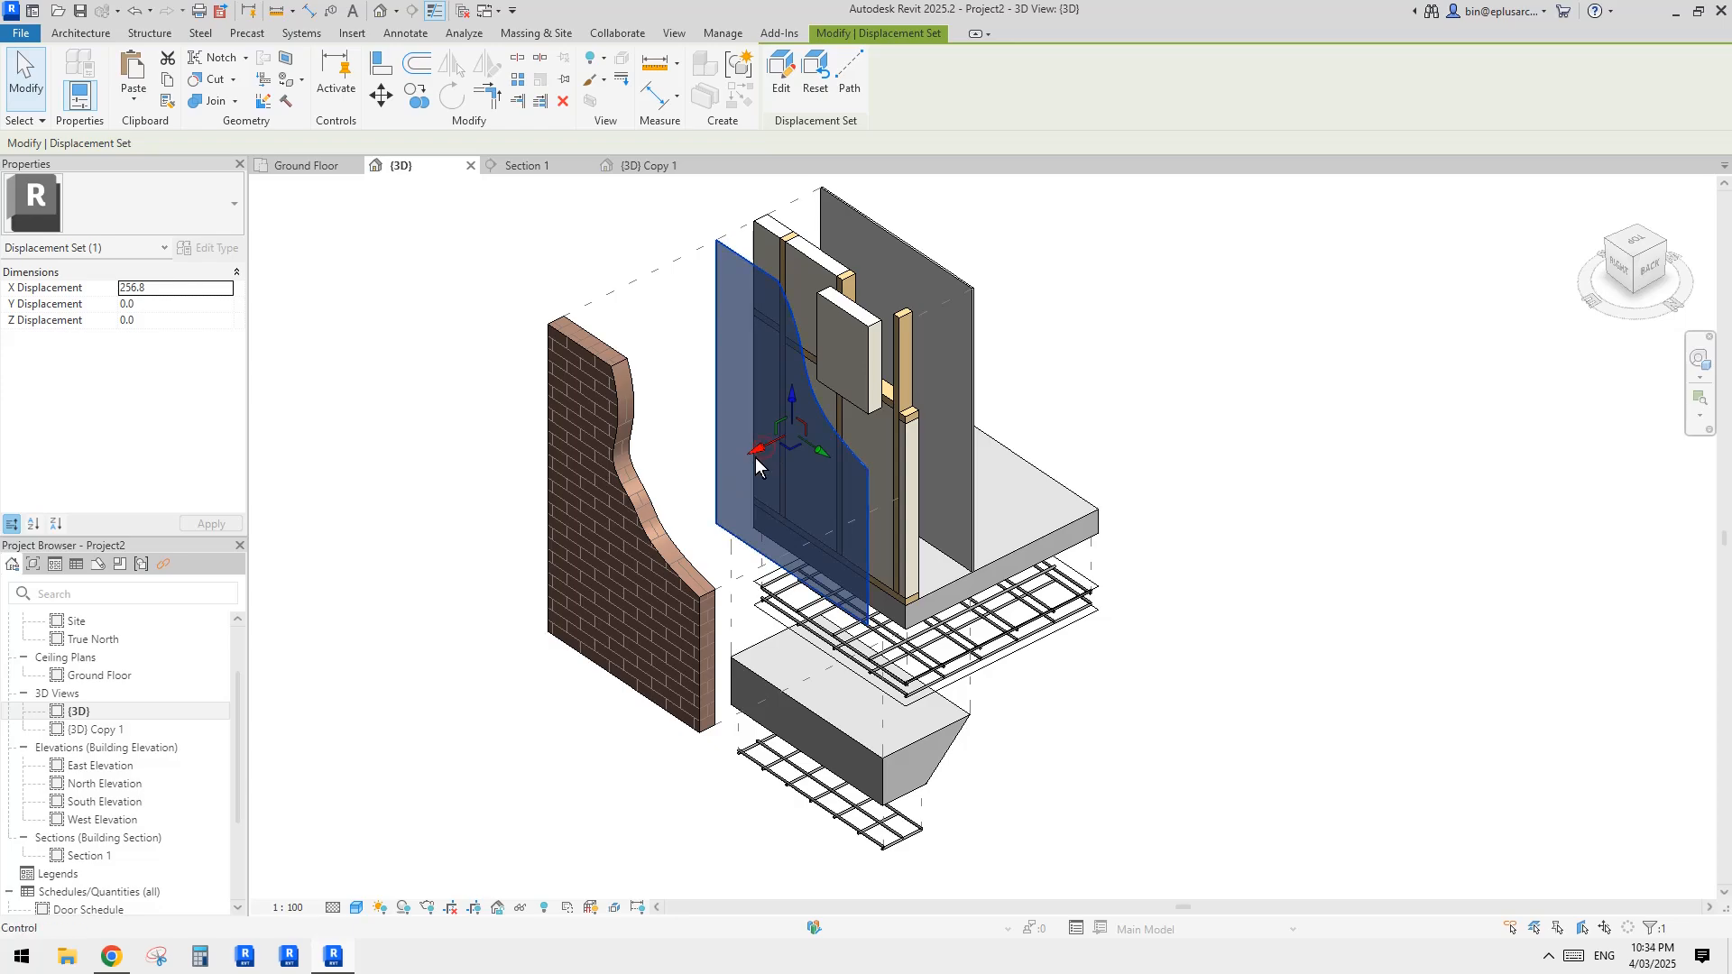
left_click_drag(755, 457, 714, 476)
scroll(789, 348, "down", 1)
middle_click_drag(824, 363, 779, 375, "shift")
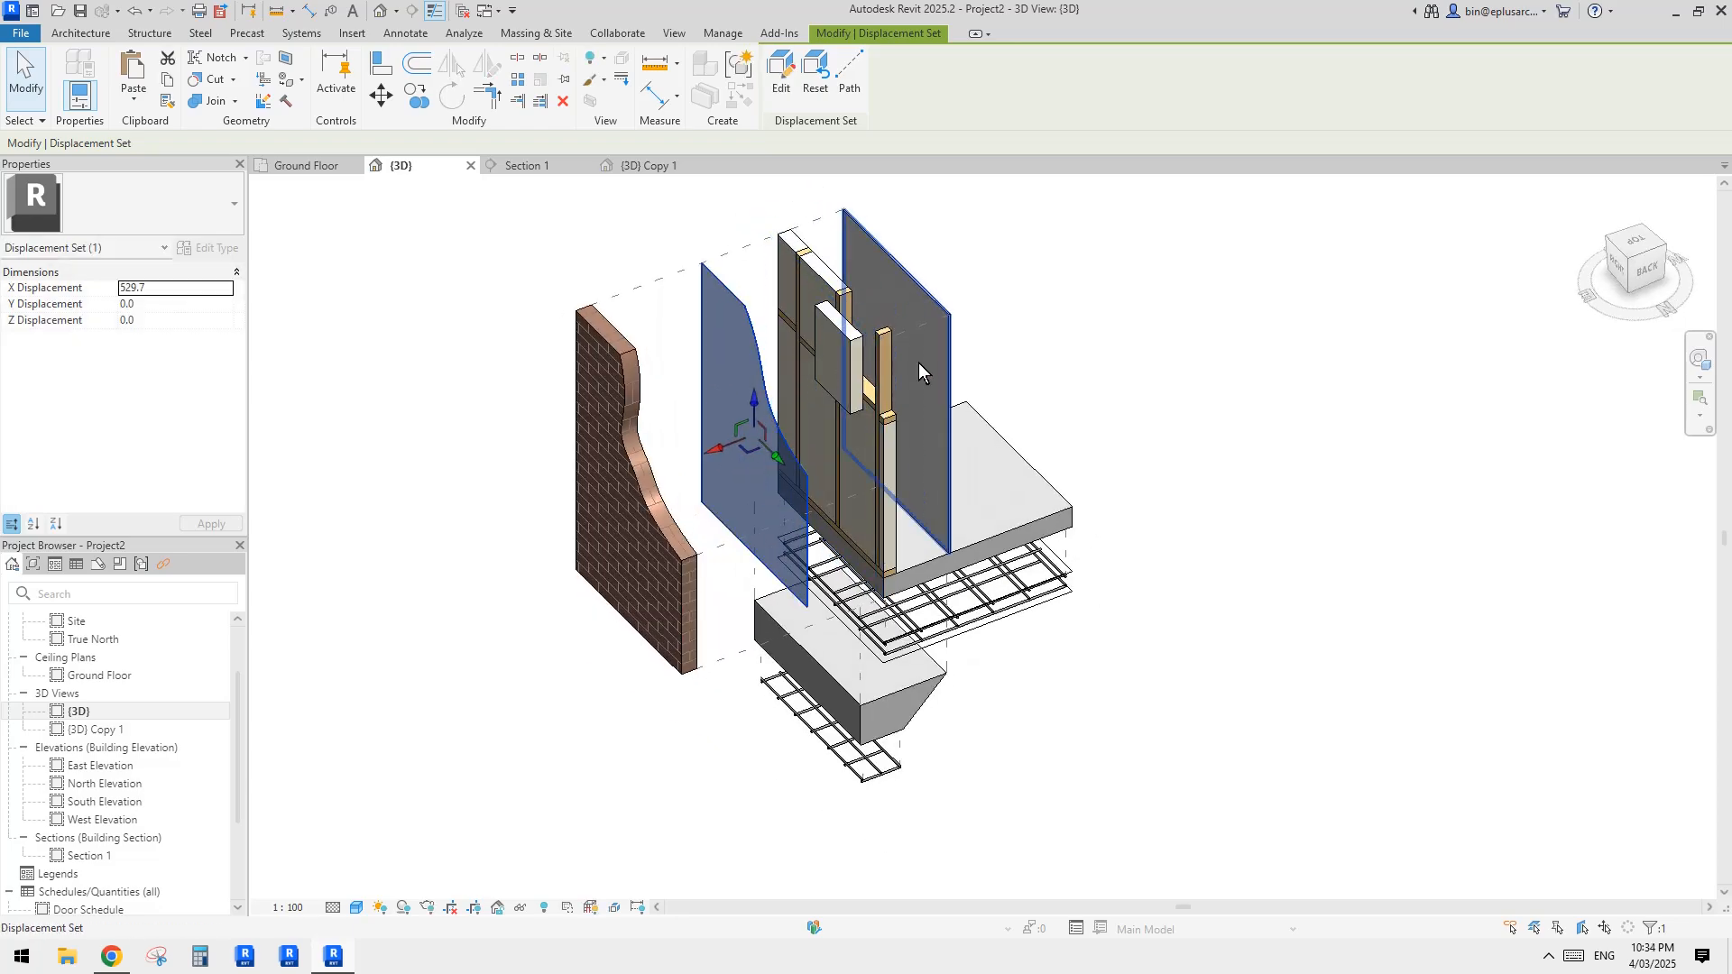
Step: Move the plasterboard layer's displacement set farther inward along X, away from the timber framing
left_click(944, 339)
scroll(934, 353, "up", 1)
left_click_drag(849, 403, 899, 389)
left_click(1124, 342)
middle_click_drag(1124, 343, 1142, 371, "shift")
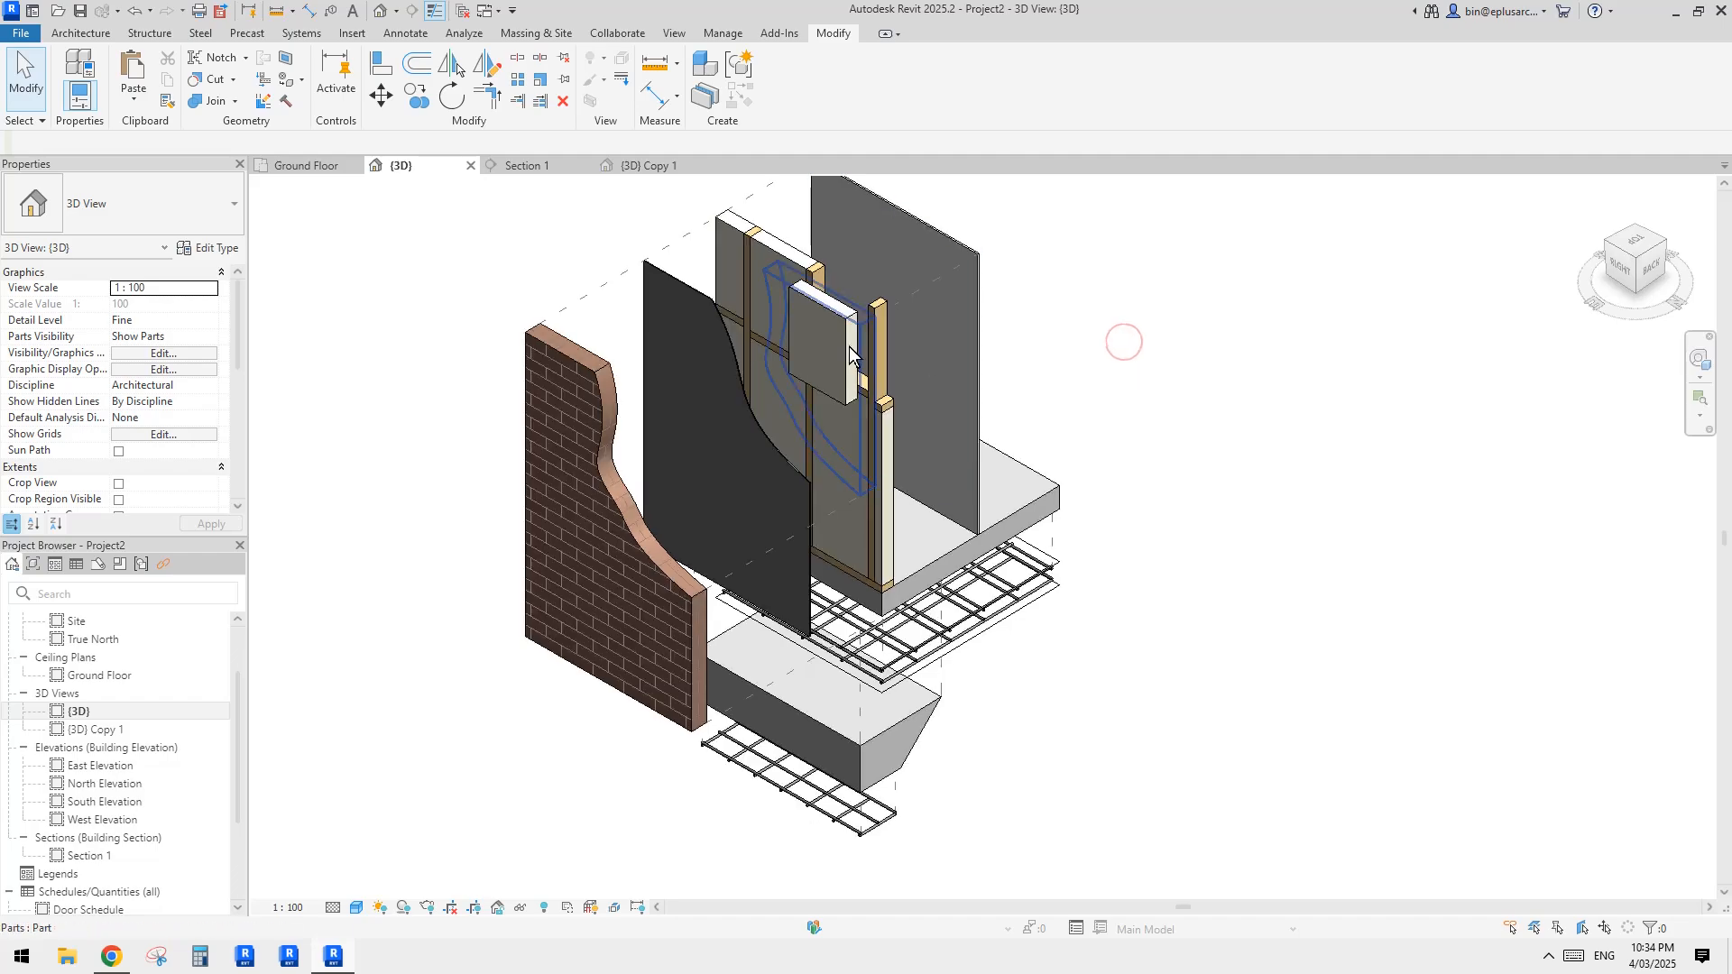
Step: Move the infill block's displacement set outward and above the wall, to about 760 in X and 1353 in Z
middle_click_drag(943, 323, 874, 362, "shift")
left_click(834, 338)
scroll(950, 494, "up", 2)
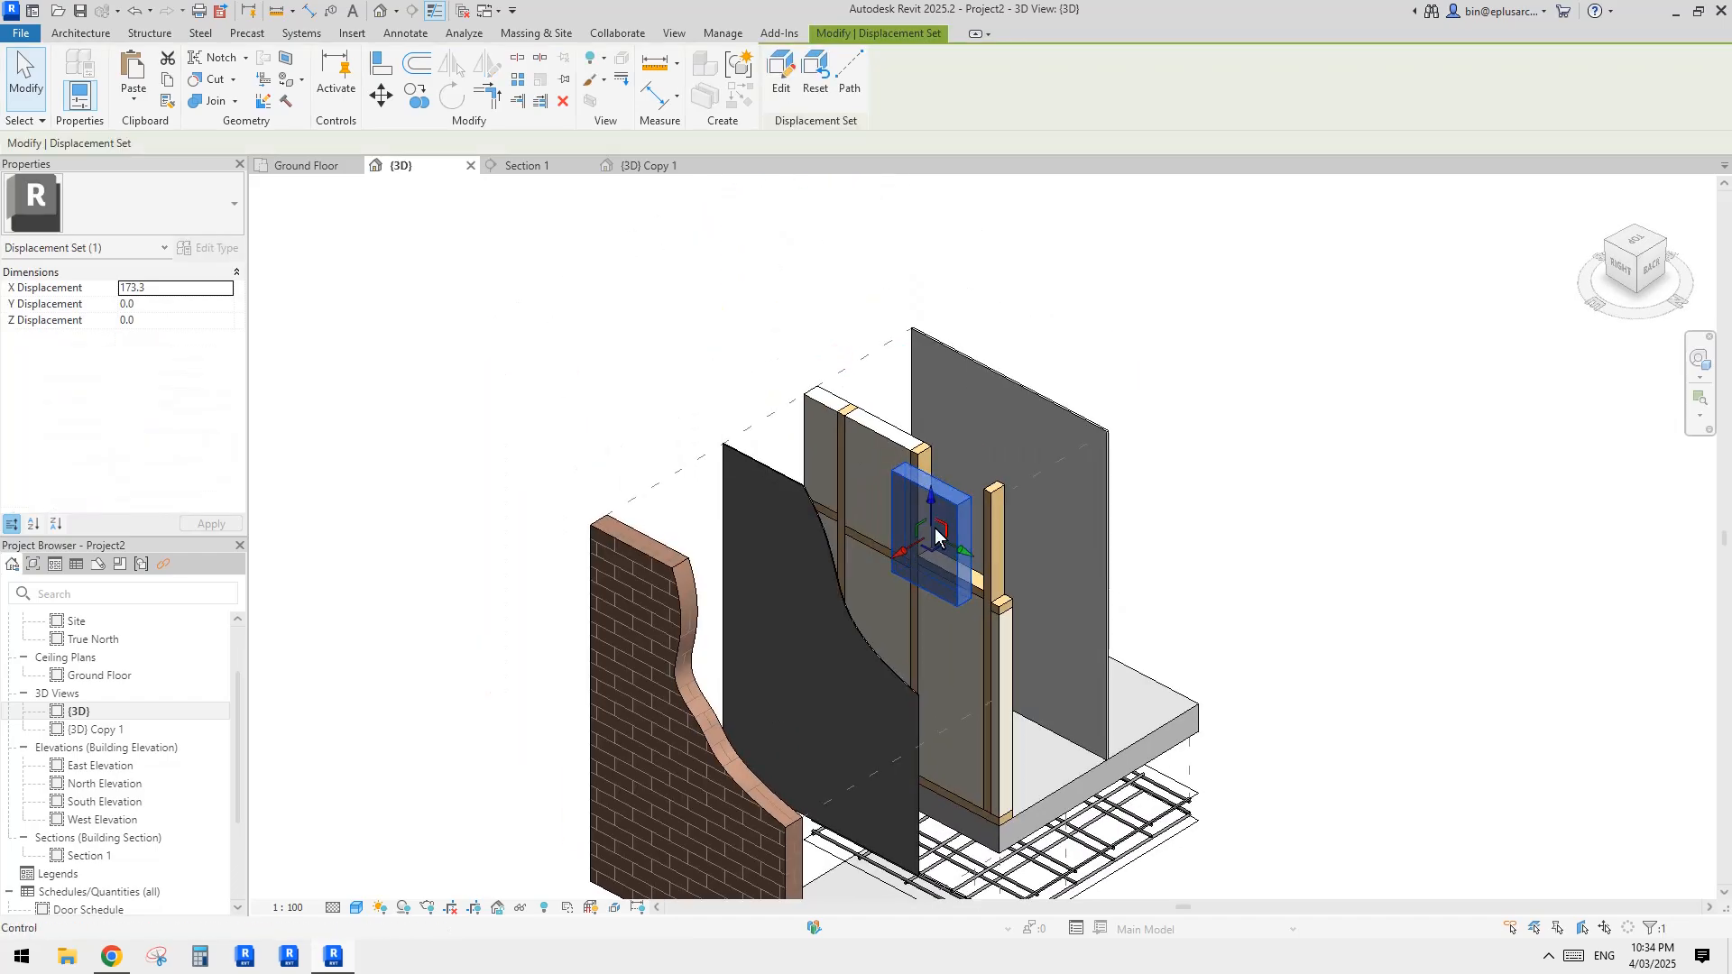
left_click_drag(931, 498, 932, 250)
left_click_drag(886, 323, 808, 371)
left_click(837, 347)
left_click(922, 332)
middle_click_drag(1037, 343, 853, 317, "shift")
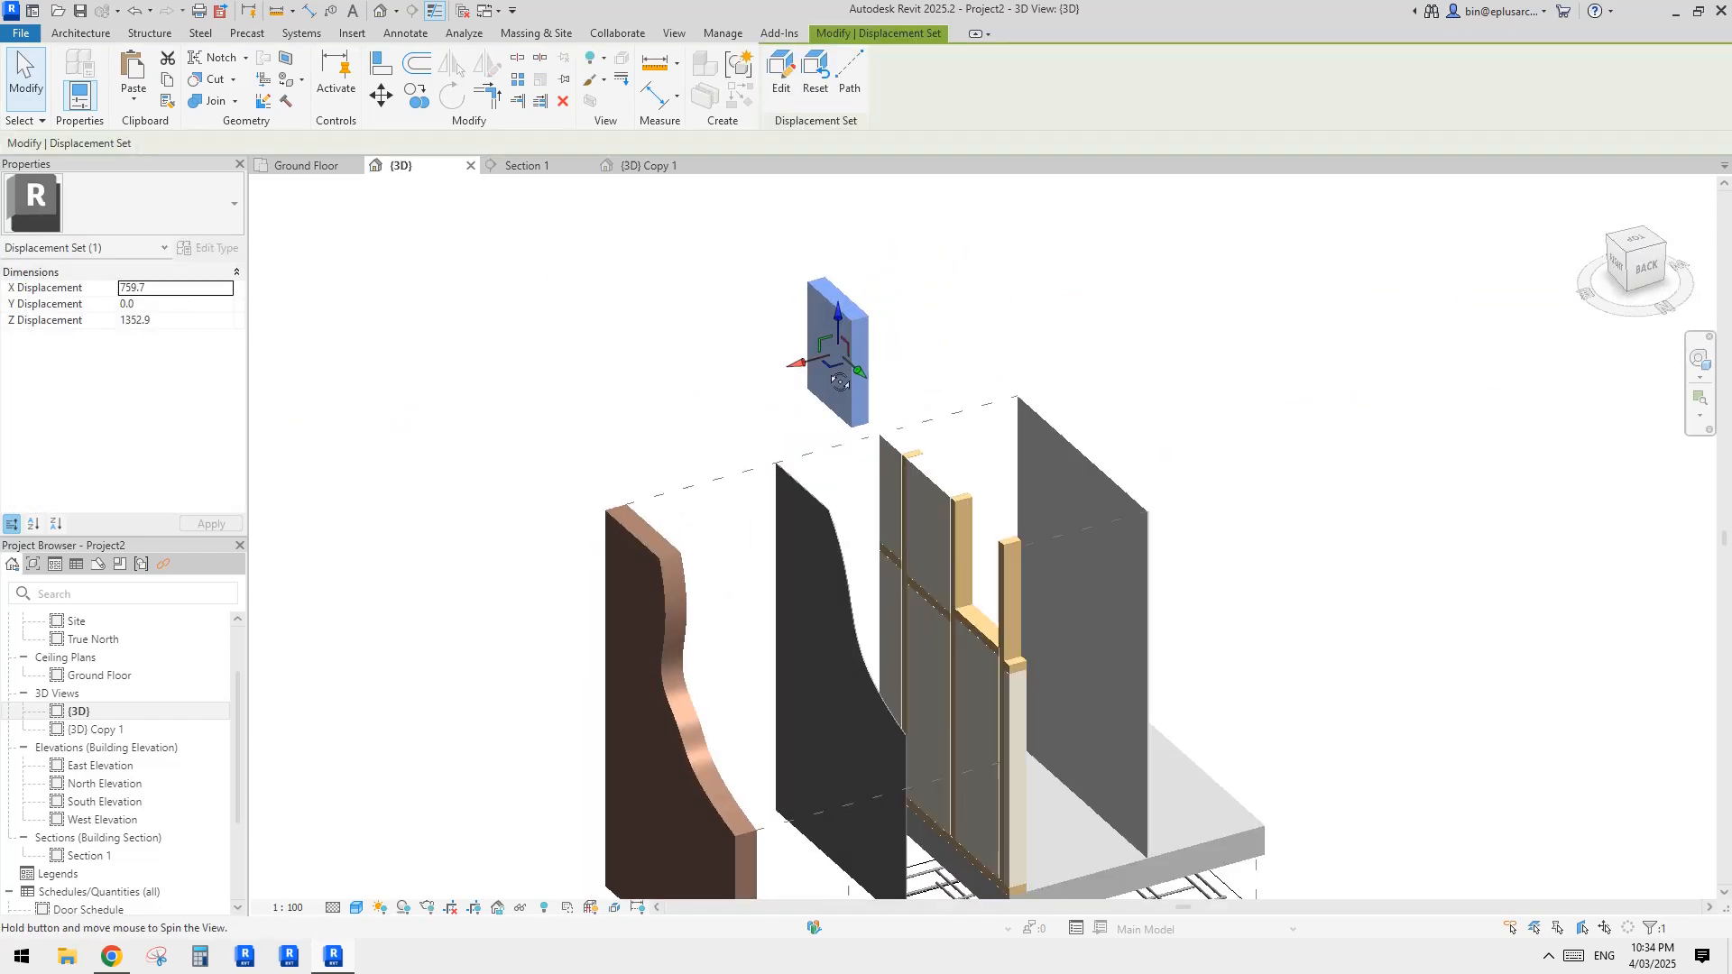
Step: Add displacement paths from two corners of the raised infill block back to its original place in the frame
left_click(851, 106)
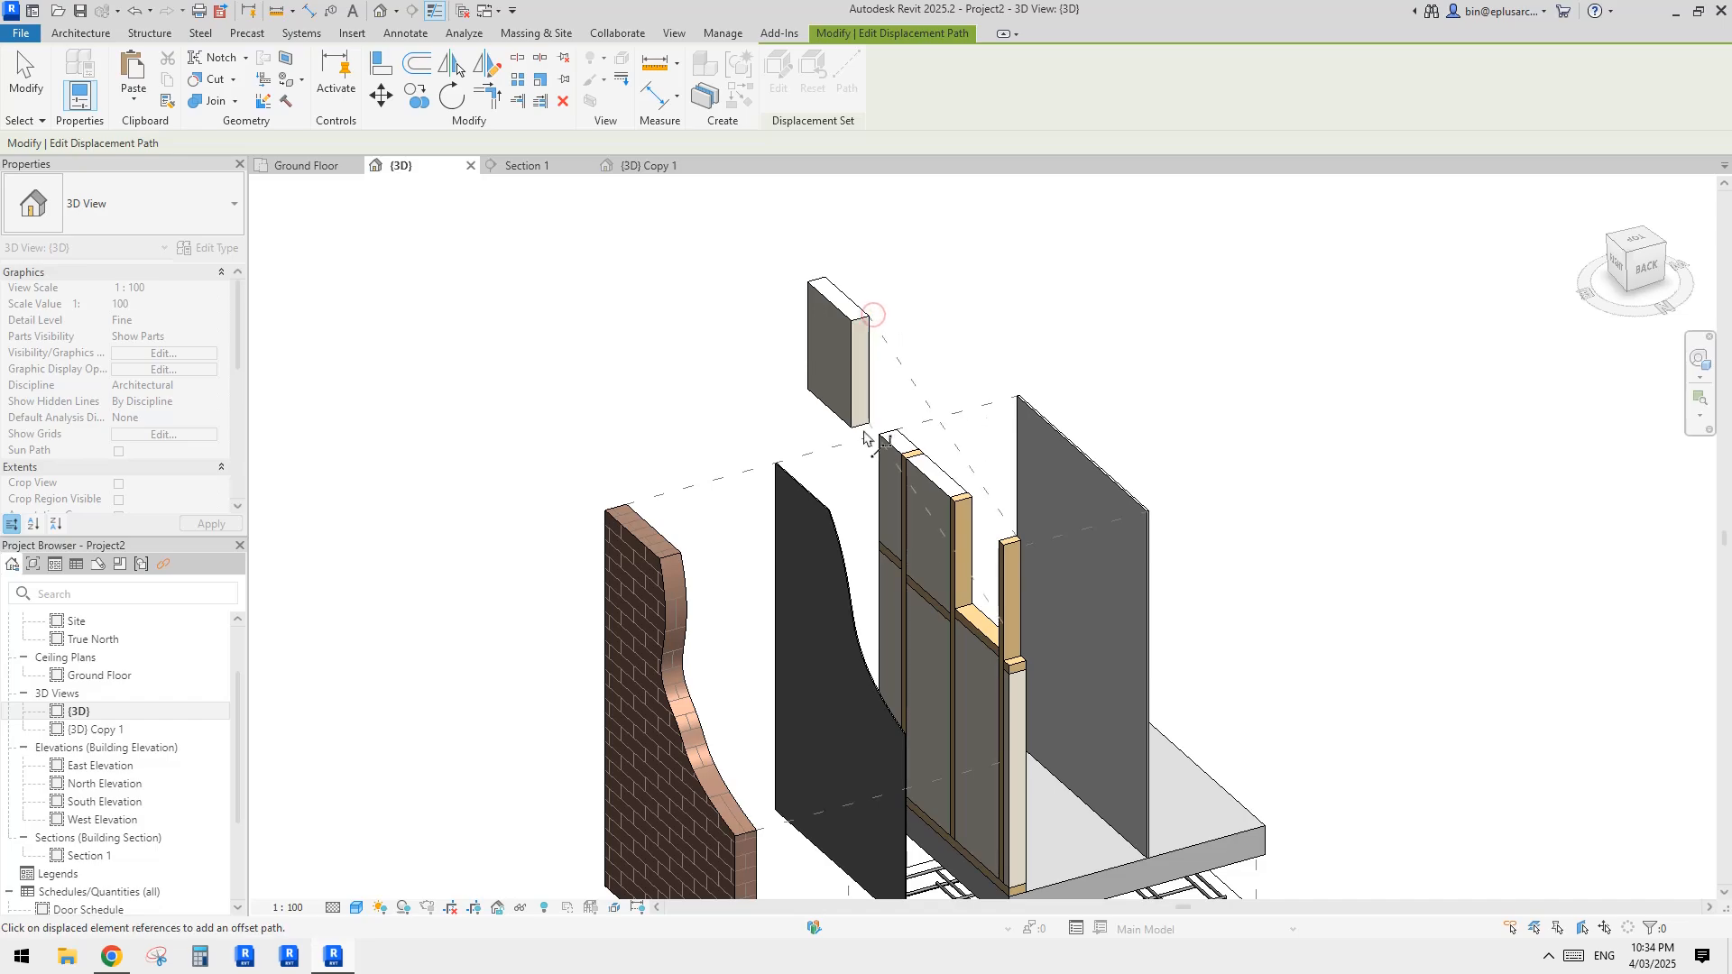
middle_click_drag(995, 635, 1069, 602, "shift")
key("Escape")
Step: Change the style of the infill block's two displacement paths to Jogged
left_click(835, 357)
left_click(891, 353)
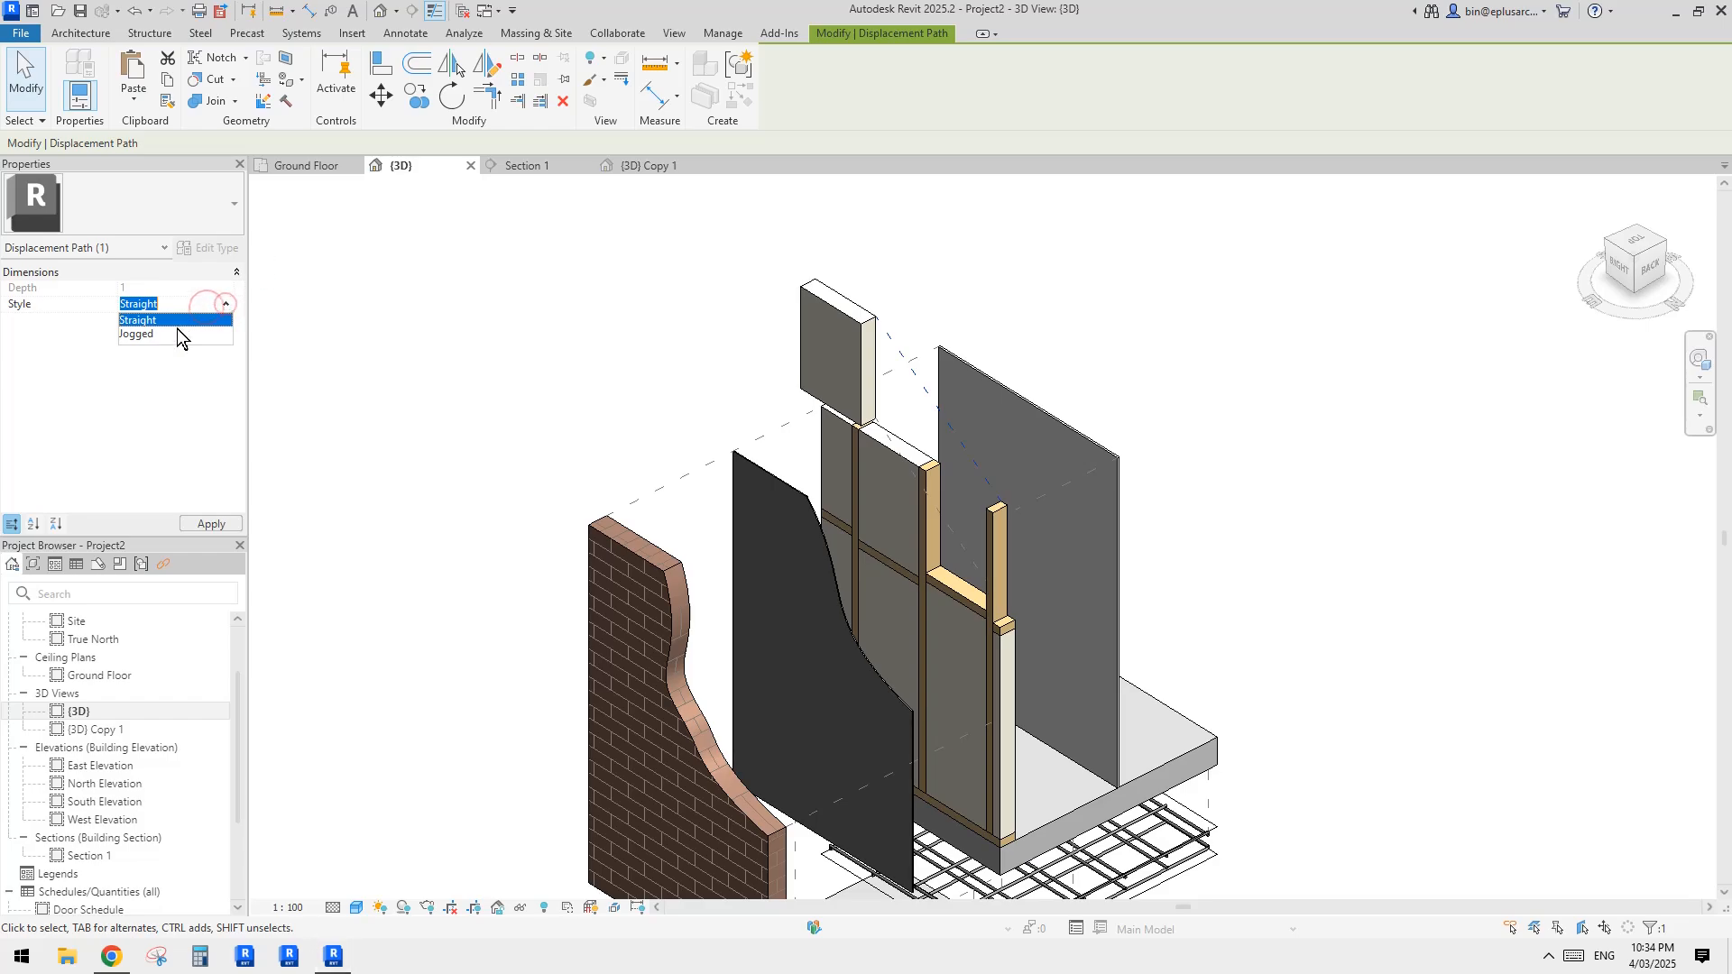
left_click(913, 330)
middle_click_drag(1036, 440, 972, 387, "shift")
left_click(911, 420)
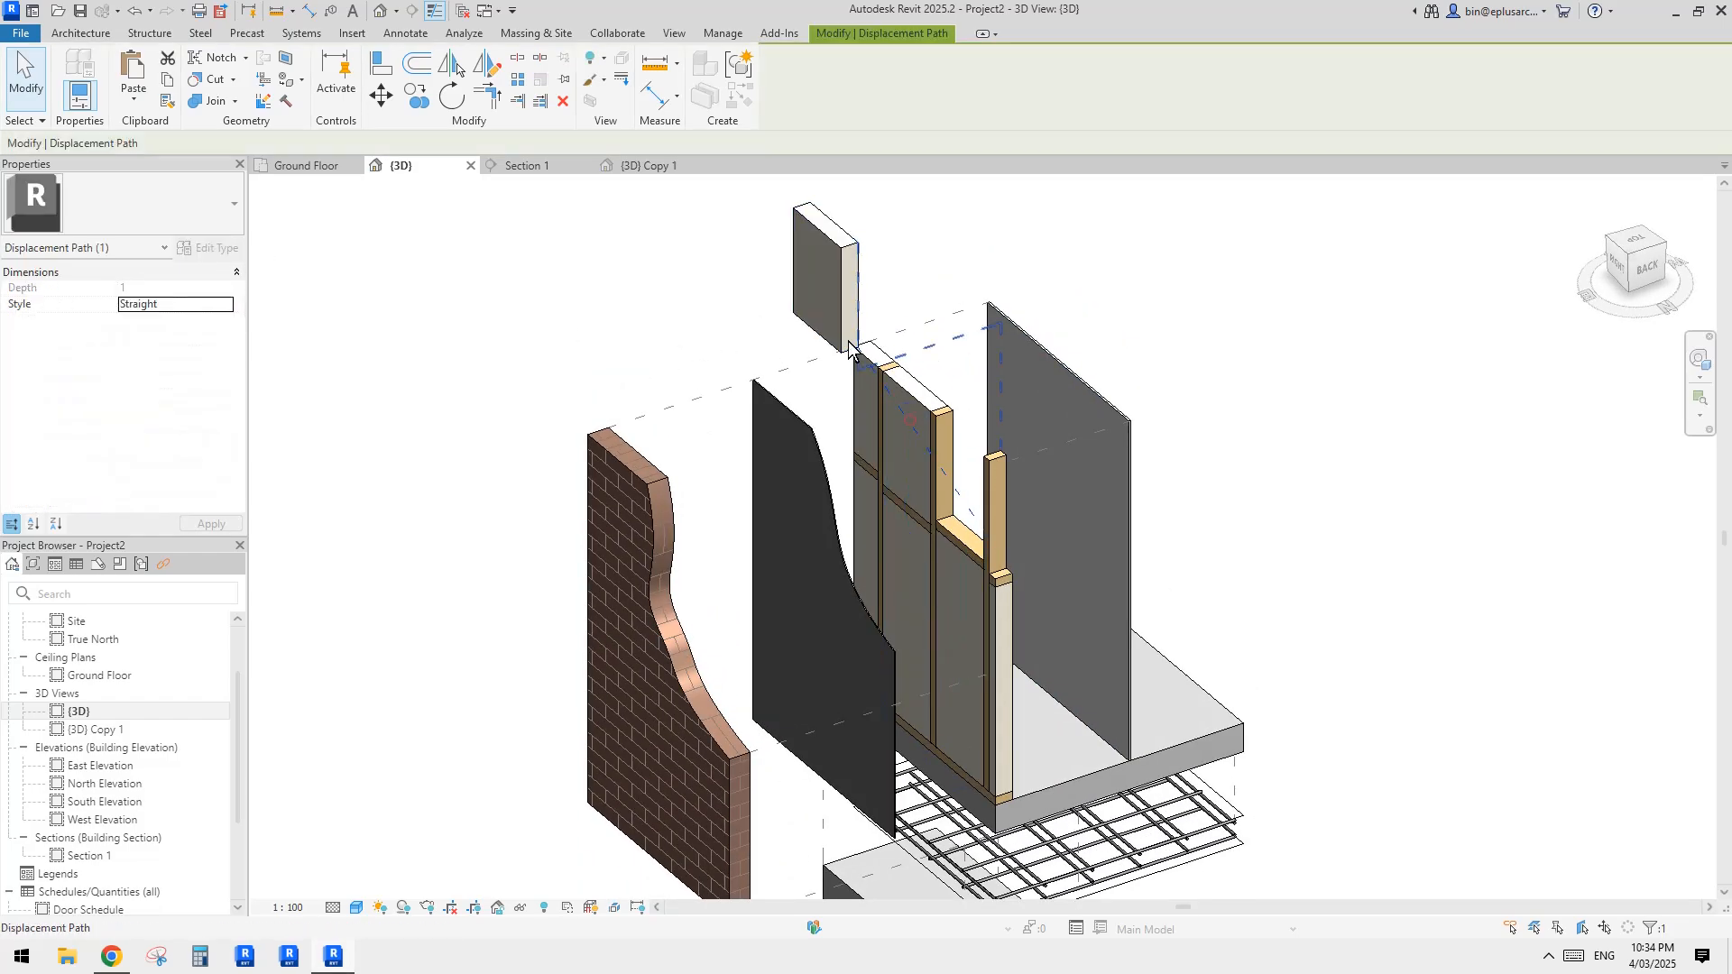
left_click(206, 306)
middle_click_drag(908, 327, 953, 272, "shift")
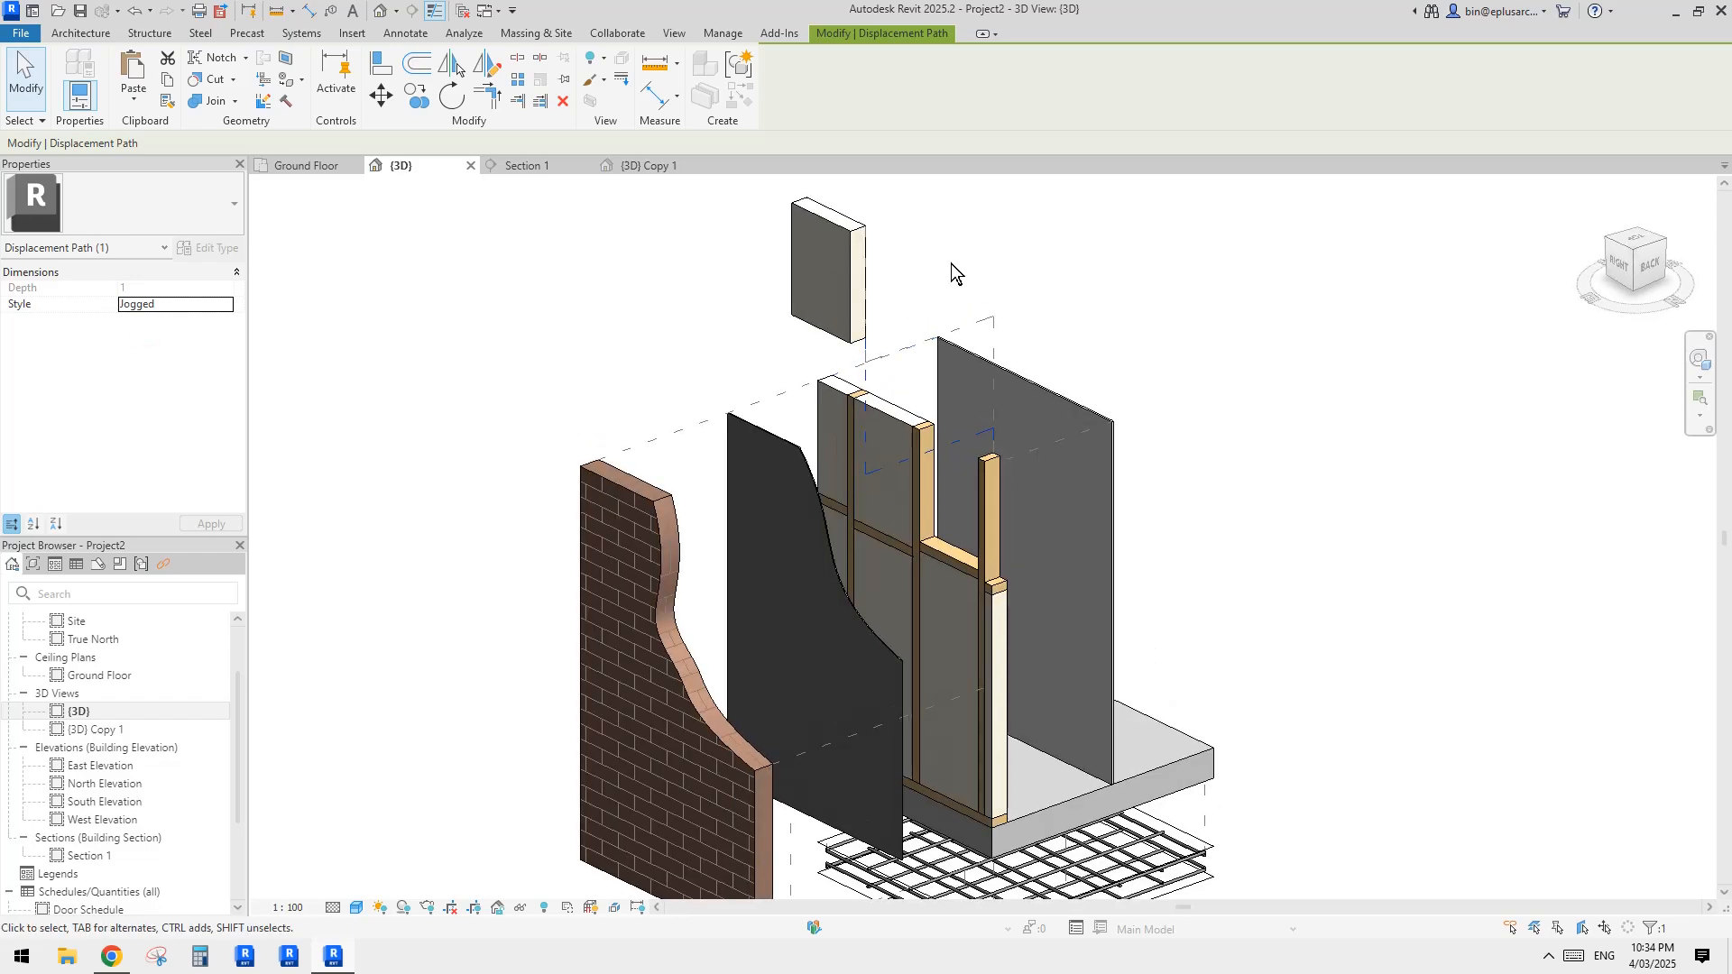
left_click(953, 273)
Step: Reset the raised infill block's displacement set so the block returns to its place in the framing
middle_click_drag(929, 415, 844, 276, "shift")
left_click(844, 276)
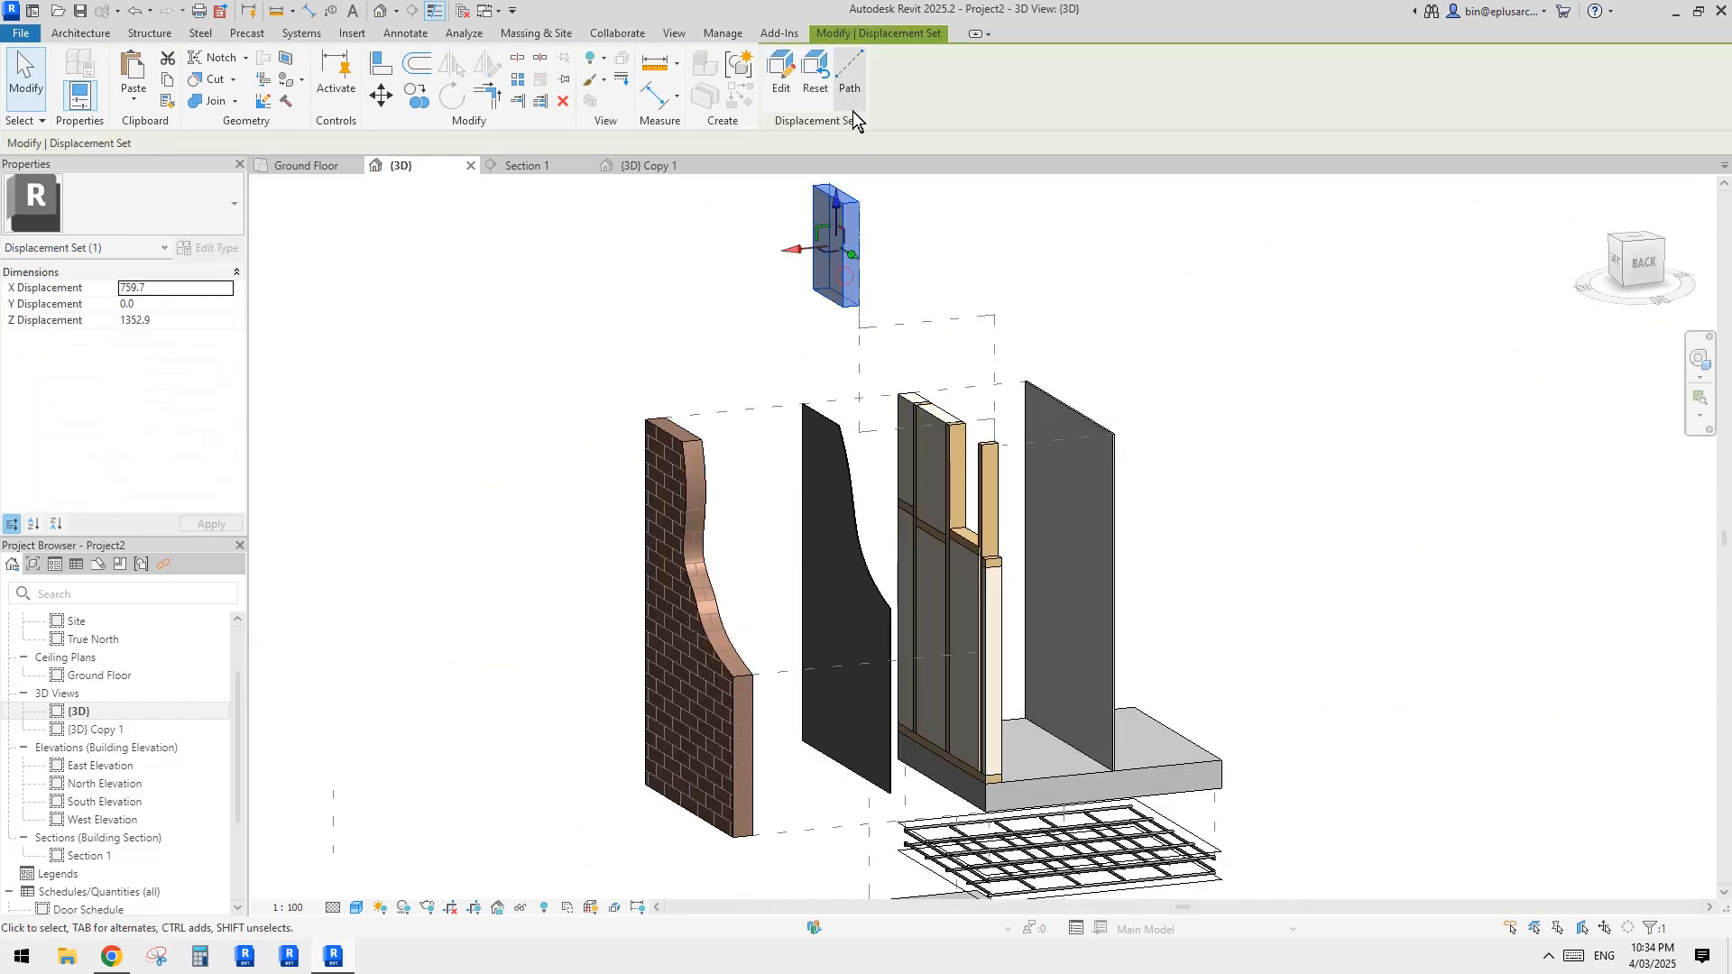
left_click(820, 91)
left_click(1109, 288)
Step: Exclude the narrow infill part at the open end of the timber frame
middle_click_drag(939, 462, 979, 391, "shift")
middle_click_drag(1174, 453, 992, 457, "shift")
left_click(994, 444)
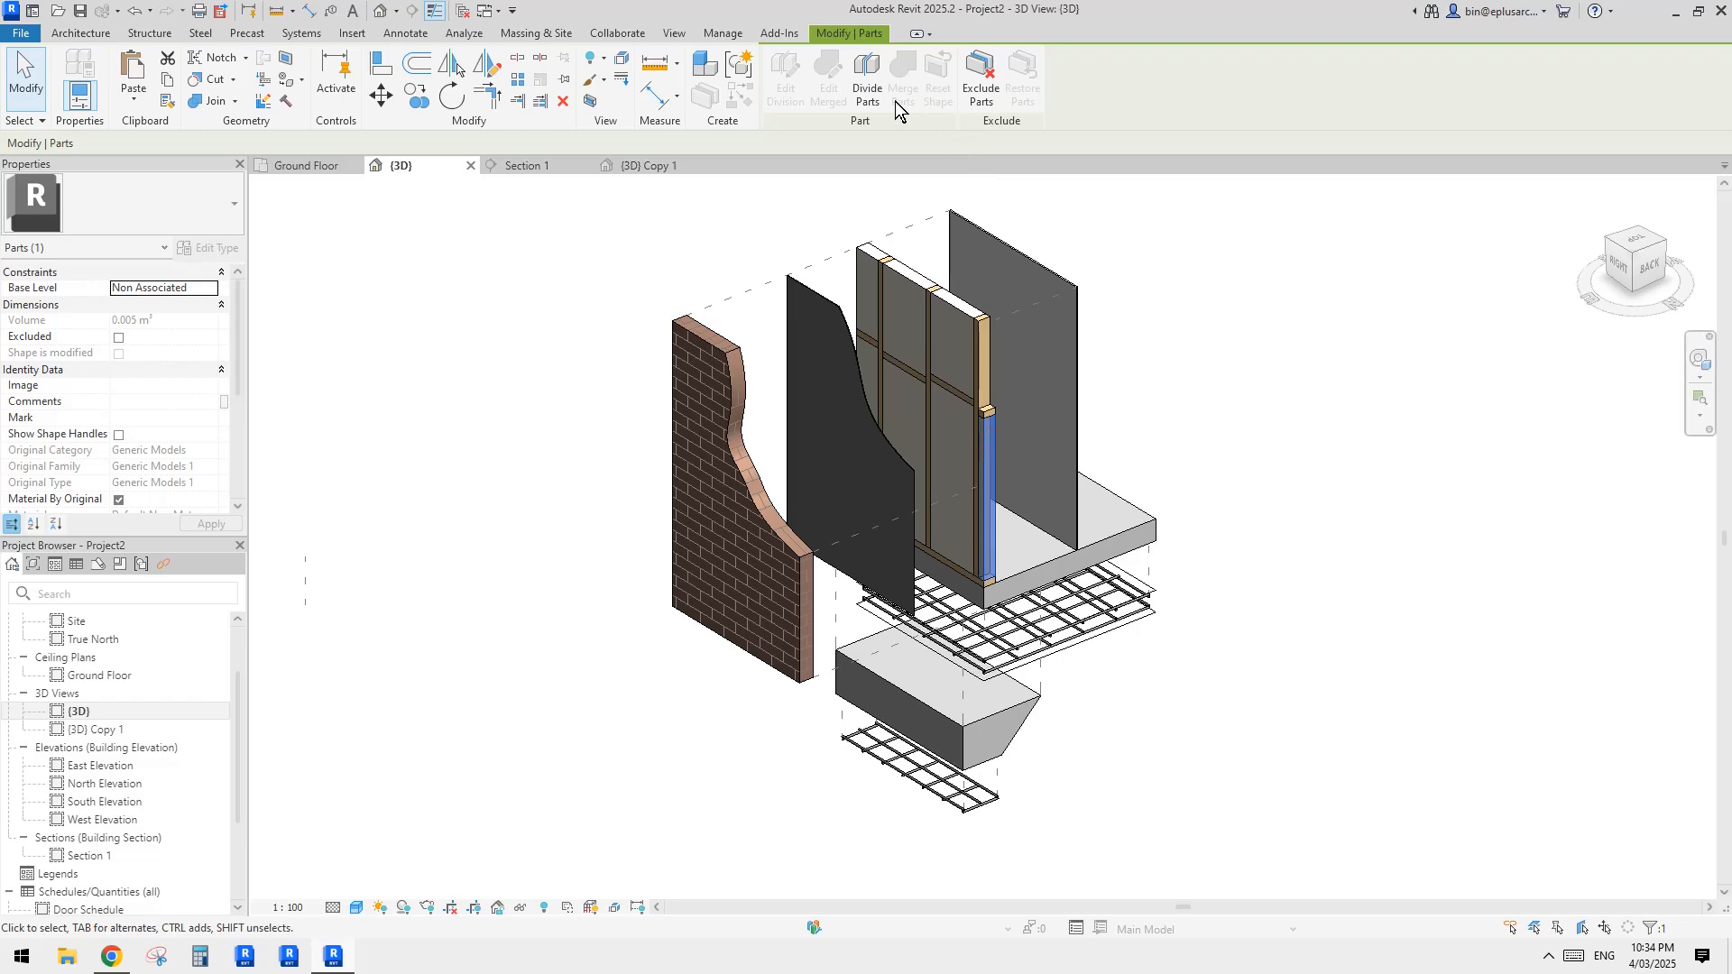
left_click(1317, 311)
middle_click_drag(1318, 311, 1297, 437, "shift")
scroll(1138, 623, "up", 3)
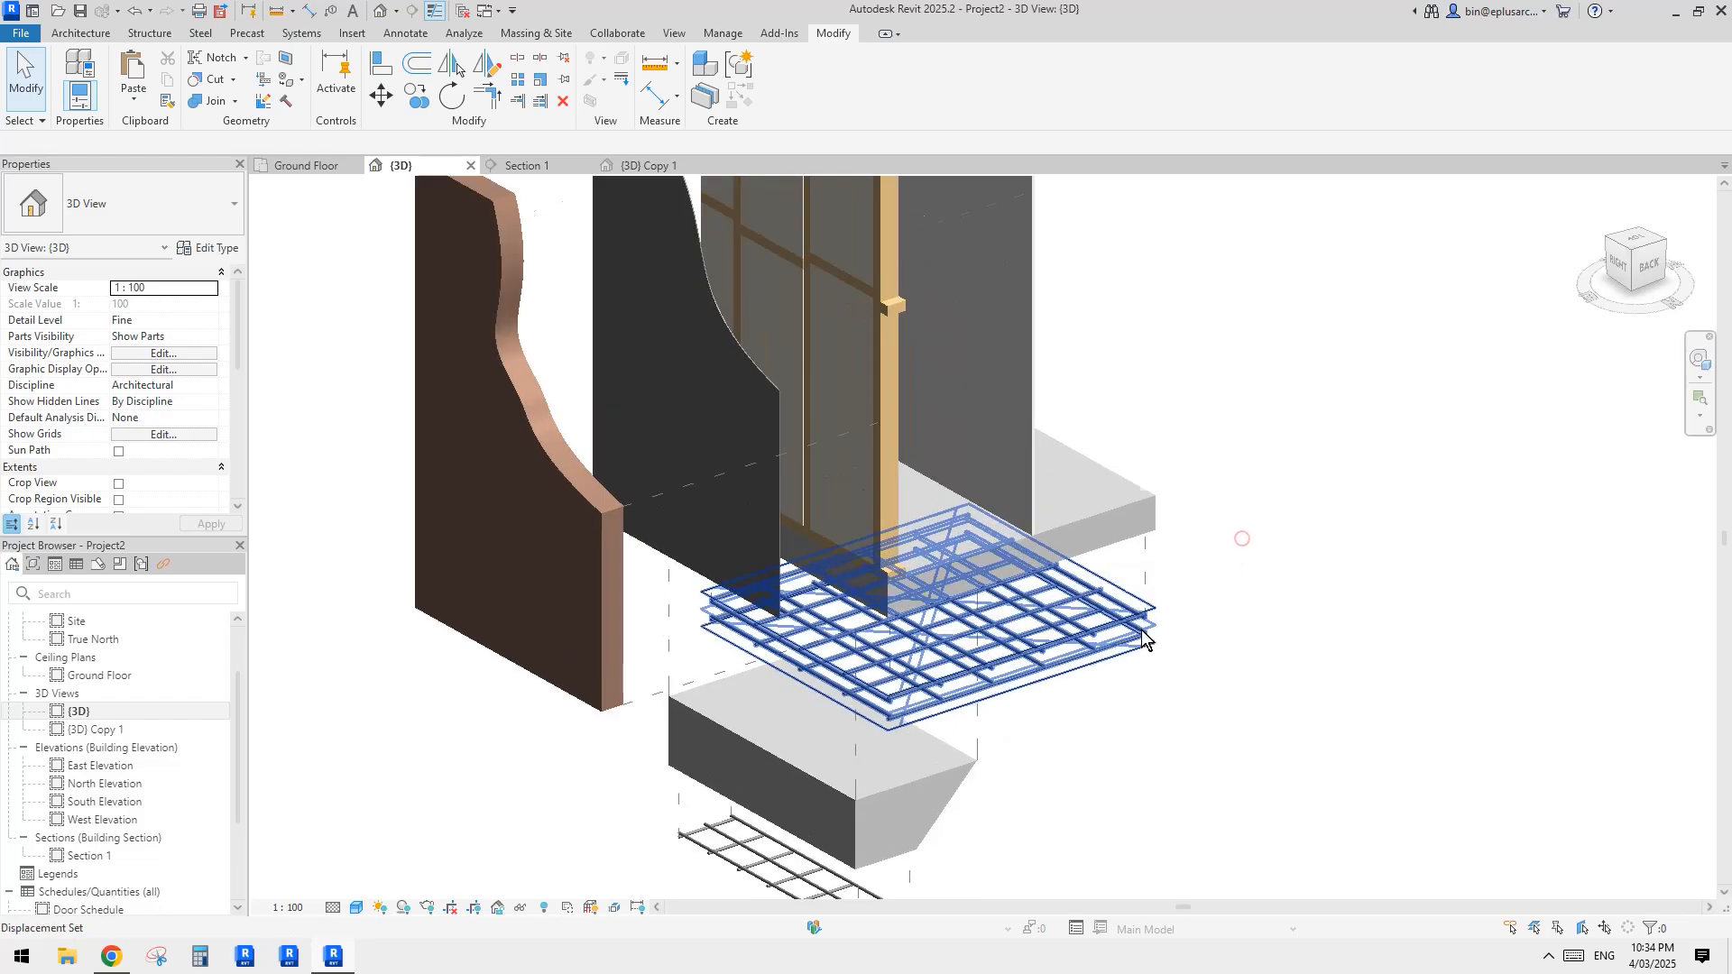
left_click(1138, 606)
middle_click_drag(1138, 606, 1173, 558)
key("Escape")
left_click(1136, 517)
left_click(1178, 516)
scroll(1179, 516, "down", 2)
middle_click_drag(1217, 495, 1128, 514)
Step: Nudge the dark membrane's displacement set slightly farther outward along X, toward the brick layer
left_click(685, 523)
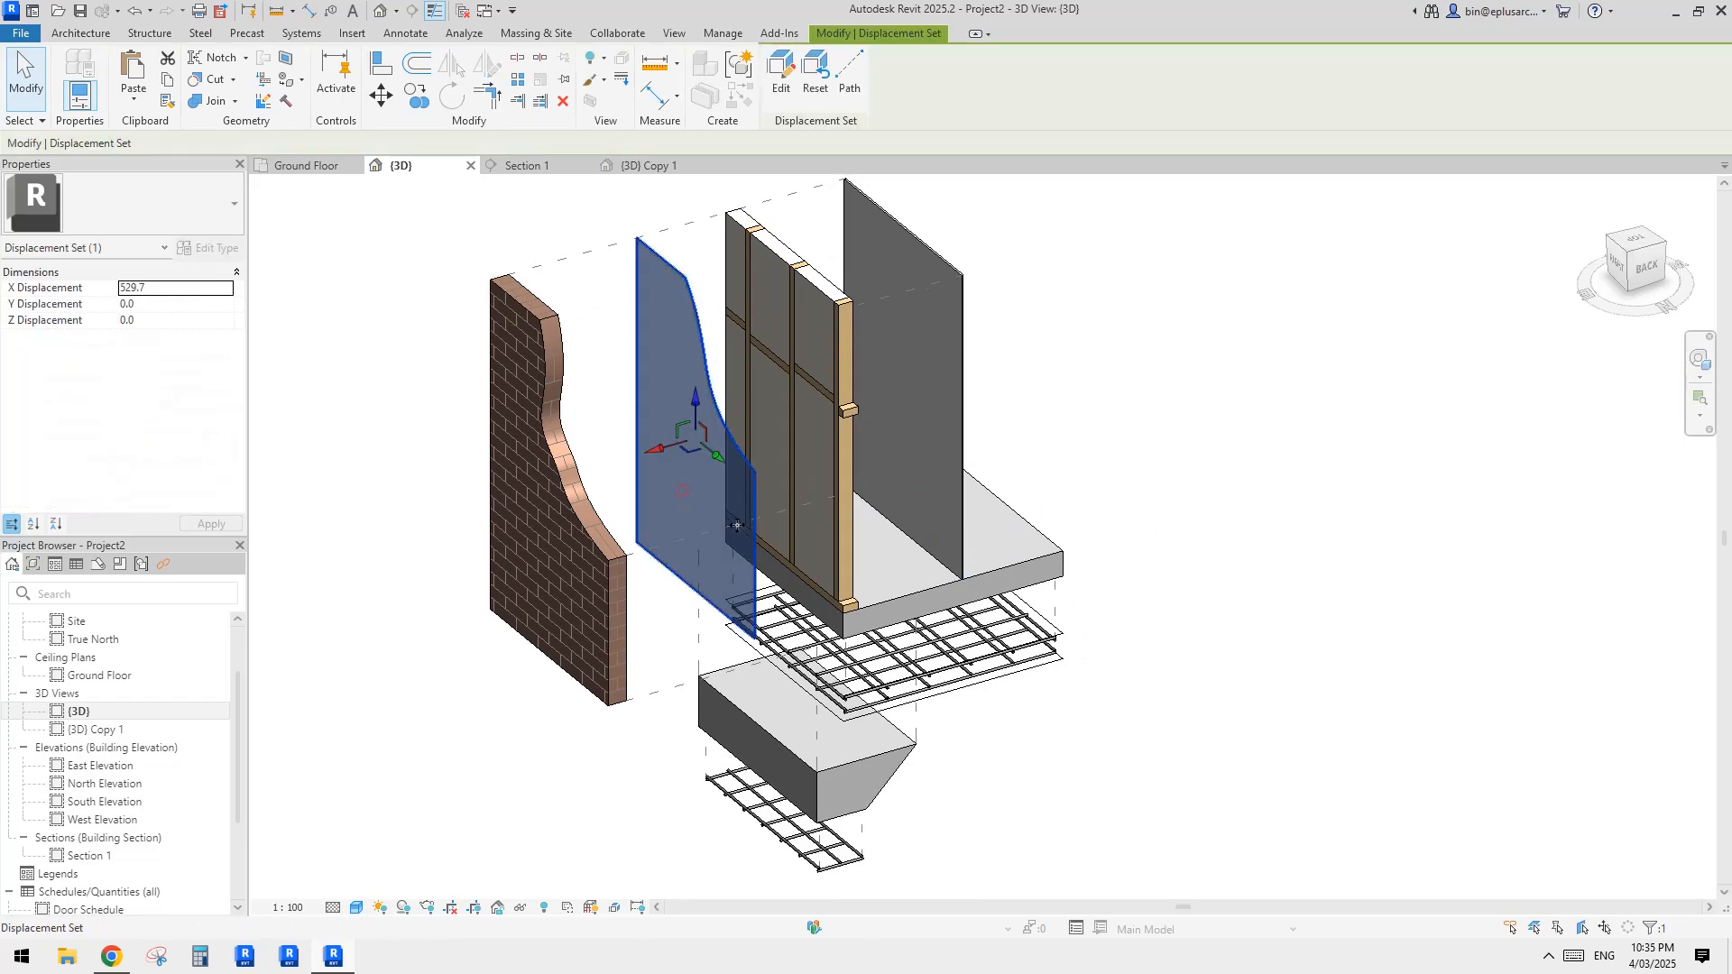
left_click(1226, 463)
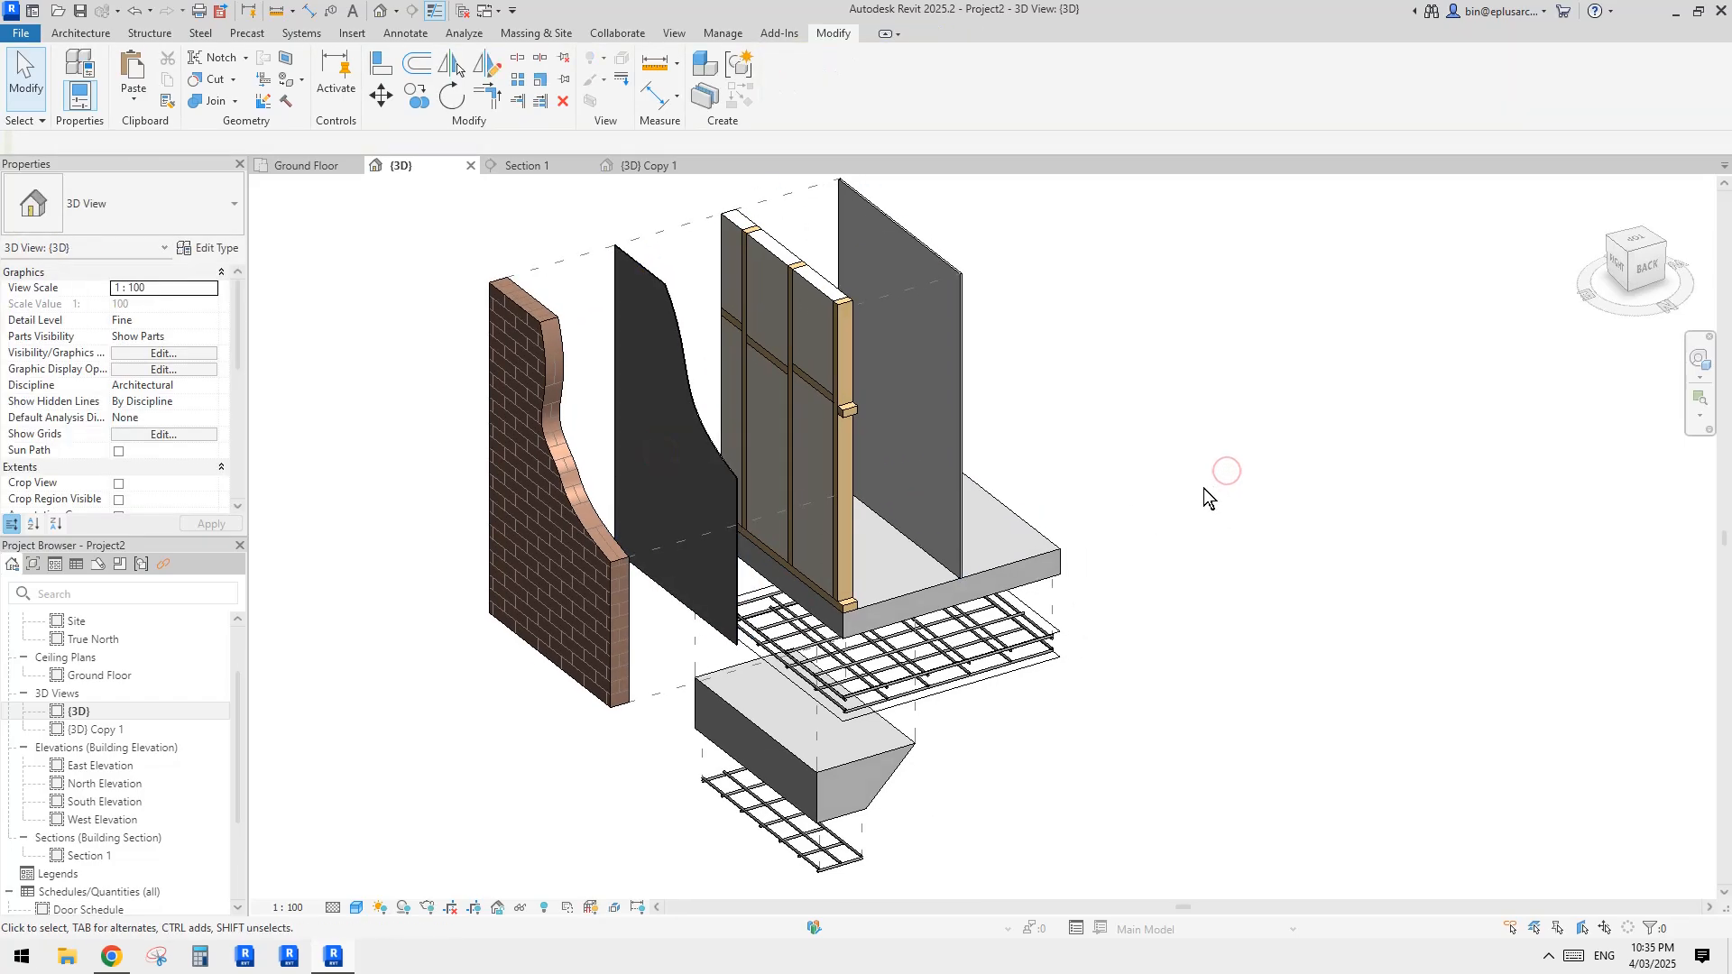
middle_click_drag(1212, 498, 1211, 496)
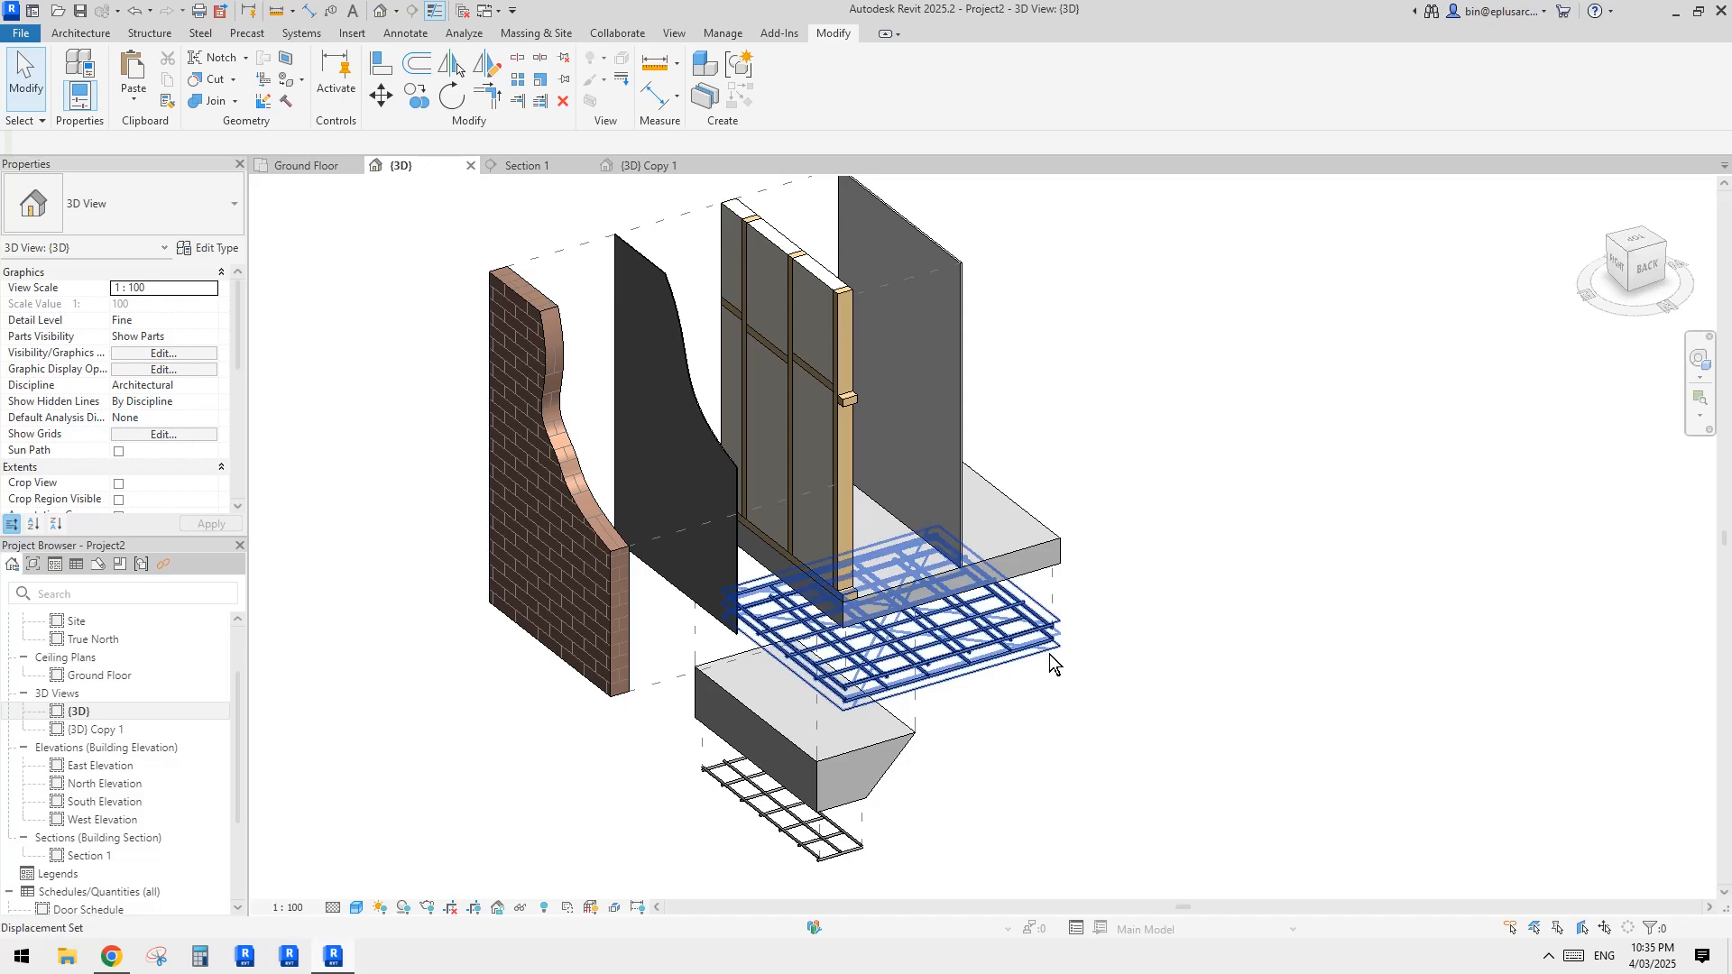